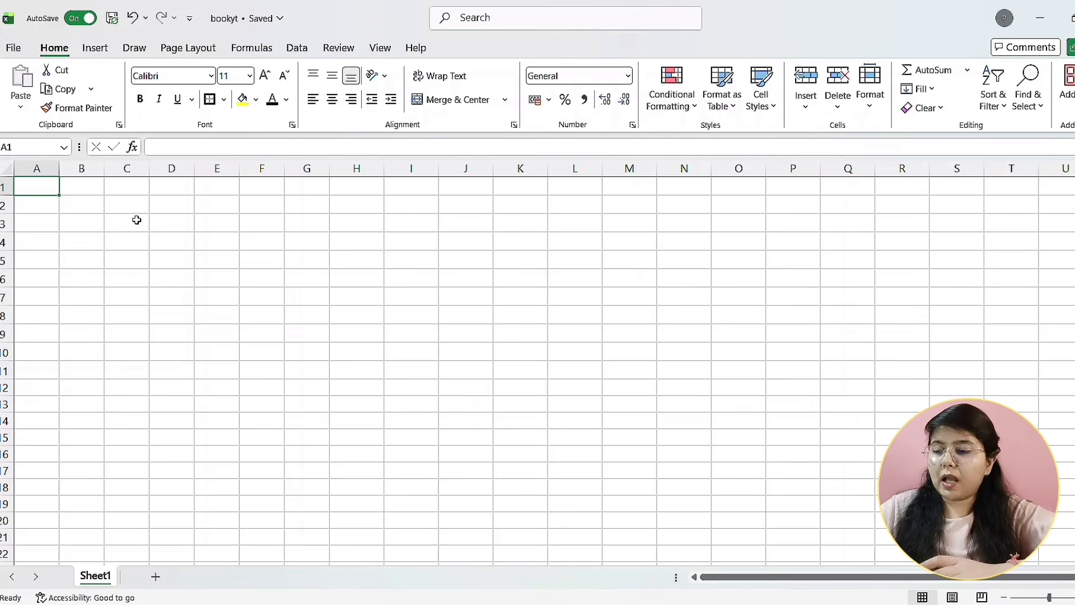
- Paste the copied employee data into the blank sheet starting at cell A1
{"action": "key", "text": "ctrl+v"}
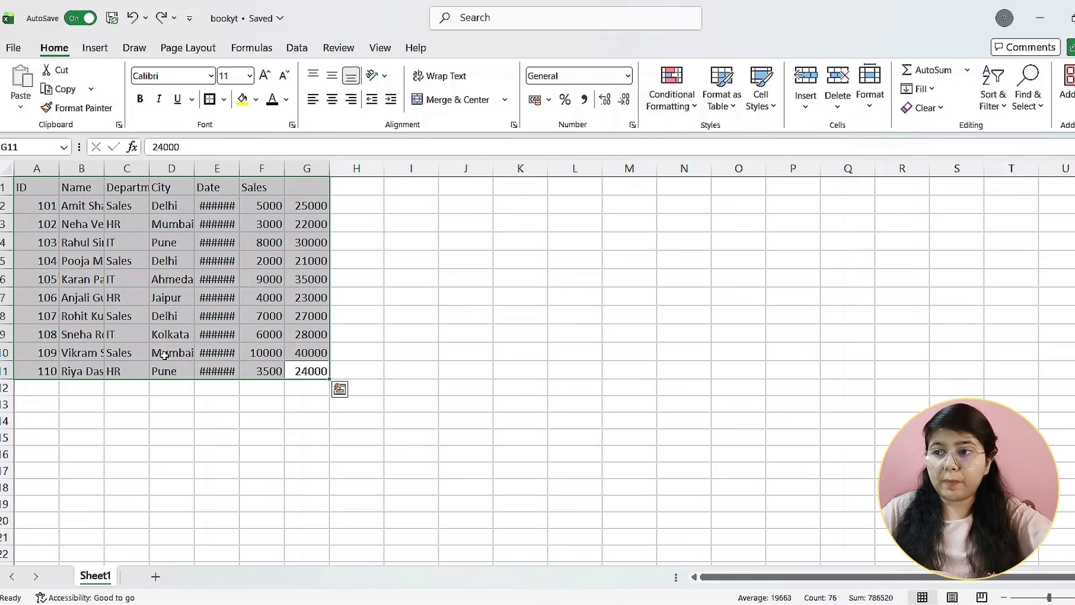
{"action": "left_click", "coordinate": [197, 372]}
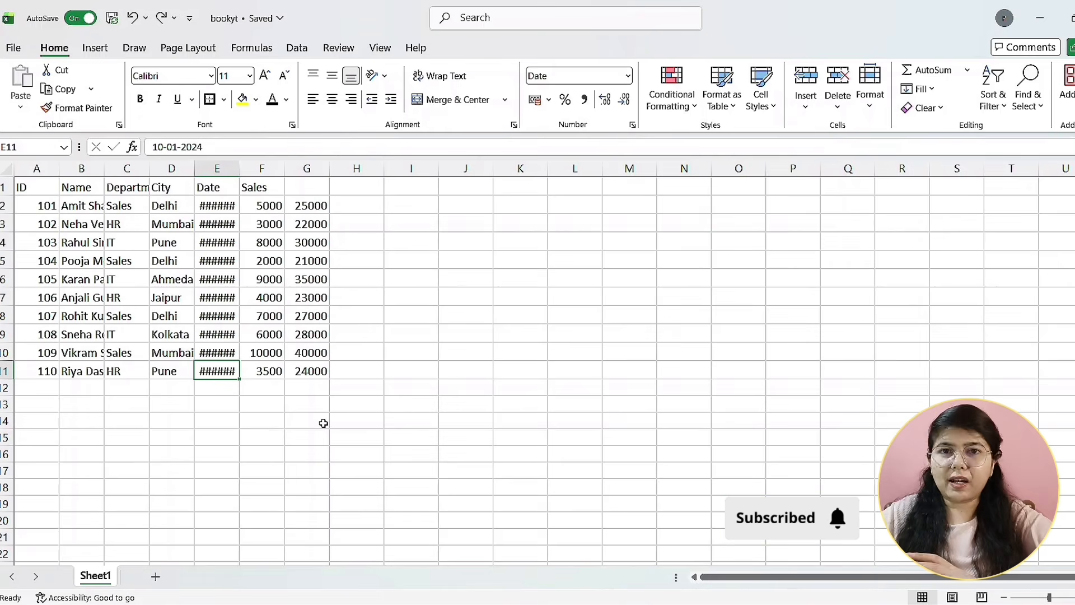
{"action": "left_click", "coordinate": [321, 372]}
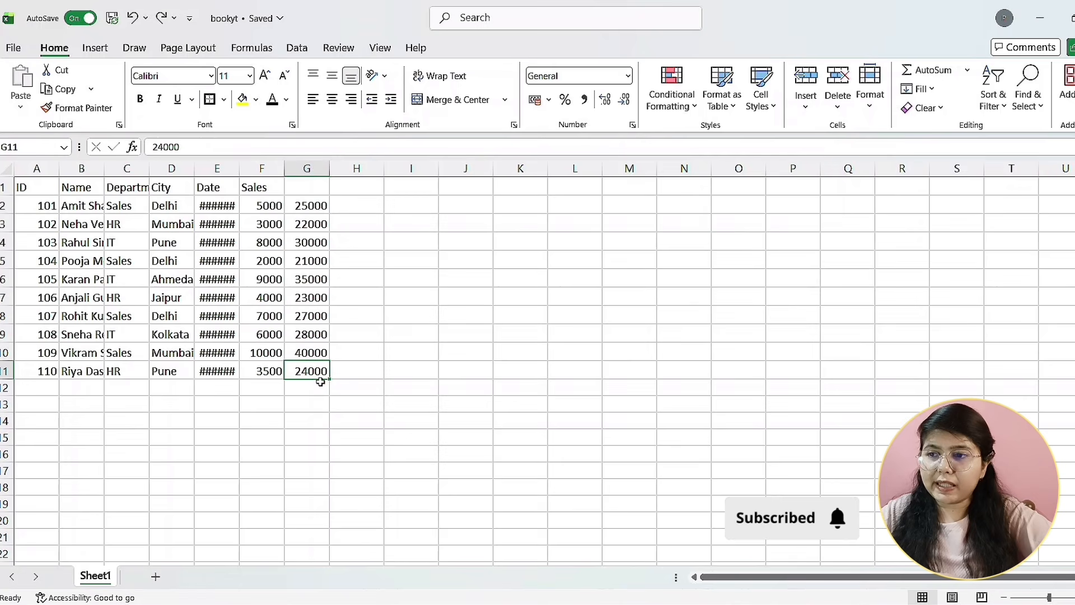
{"action": "left_click_drag", "start_coordinate": [316, 371], "coordinate": [28, 187]}
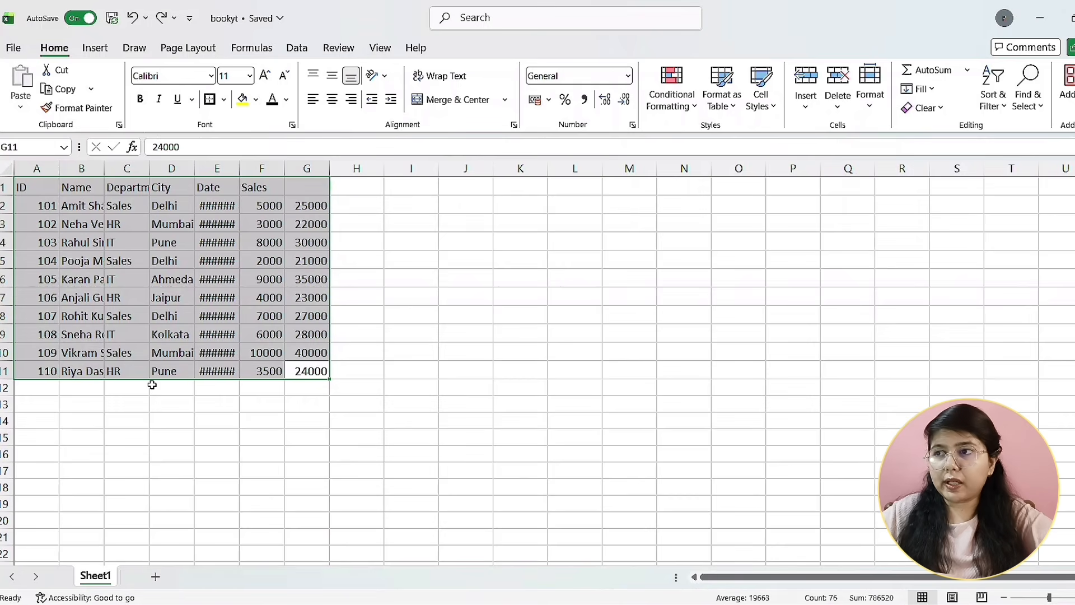
{"action": "key", "text": "Left"}
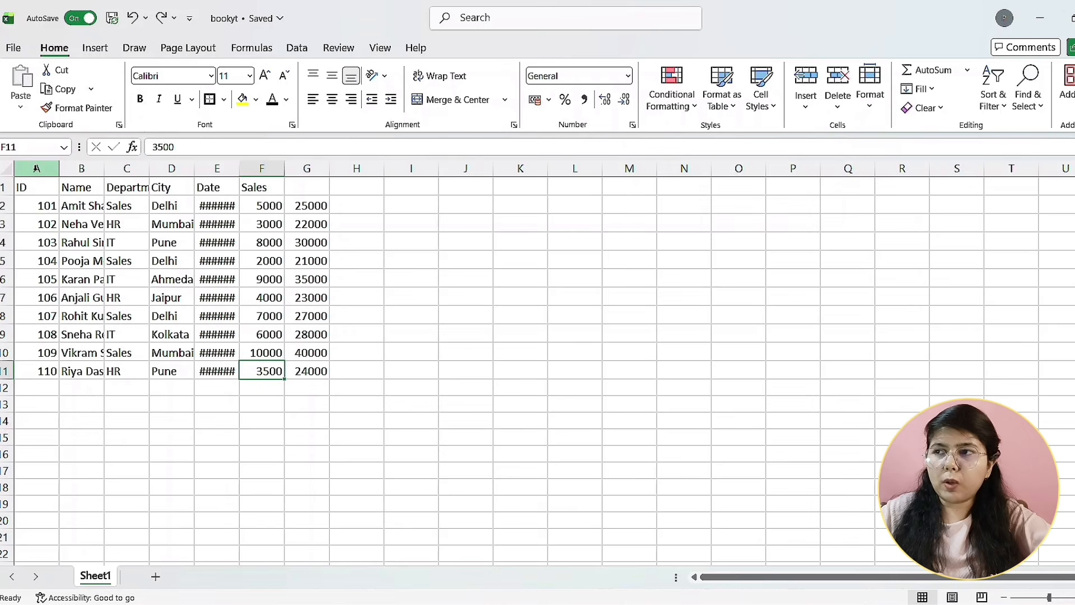
- Widen columns A to G together so every entry fits, making columns F and G slightly narrower than the others
{"action": "left_click", "coordinate": [36, 169]}
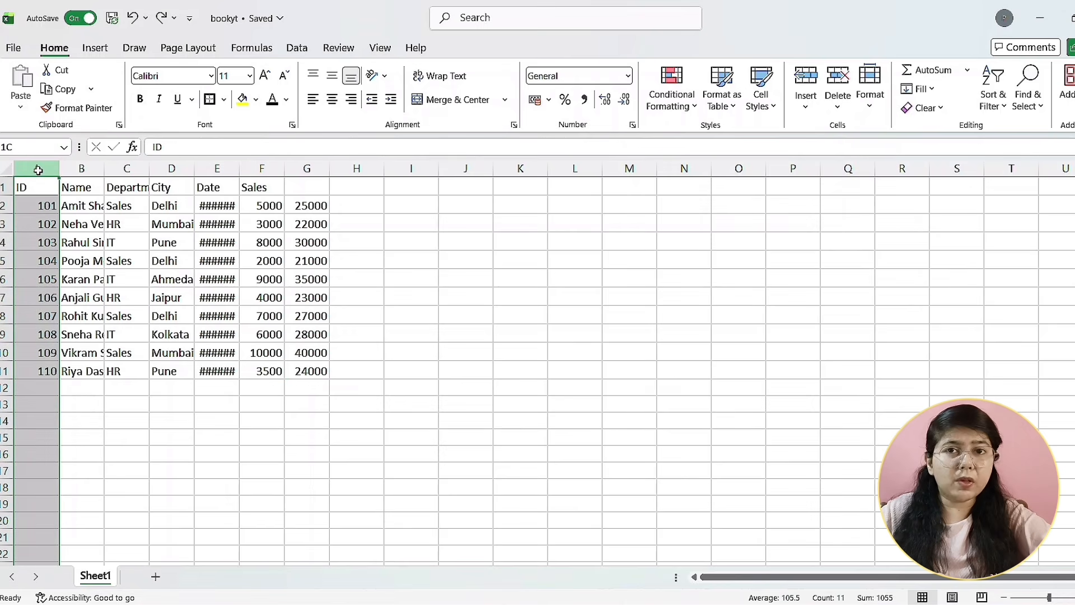
{"action": "left_click_drag", "start_coordinate": [37, 170], "coordinate": [371, 178]}
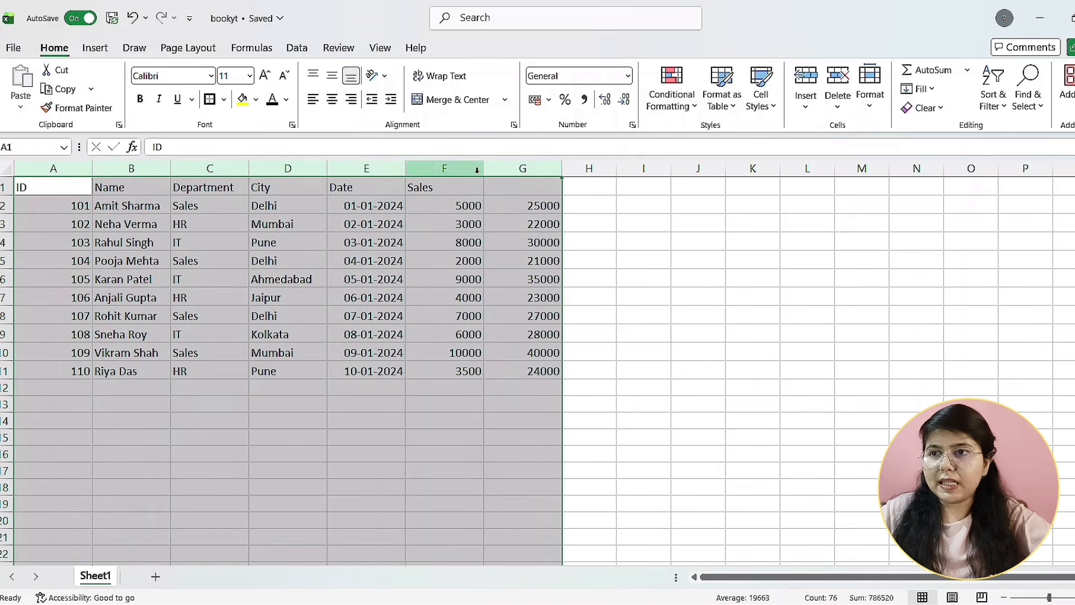
{"action": "left_click_drag", "start_coordinate": [482, 169], "coordinate": [470, 169]}
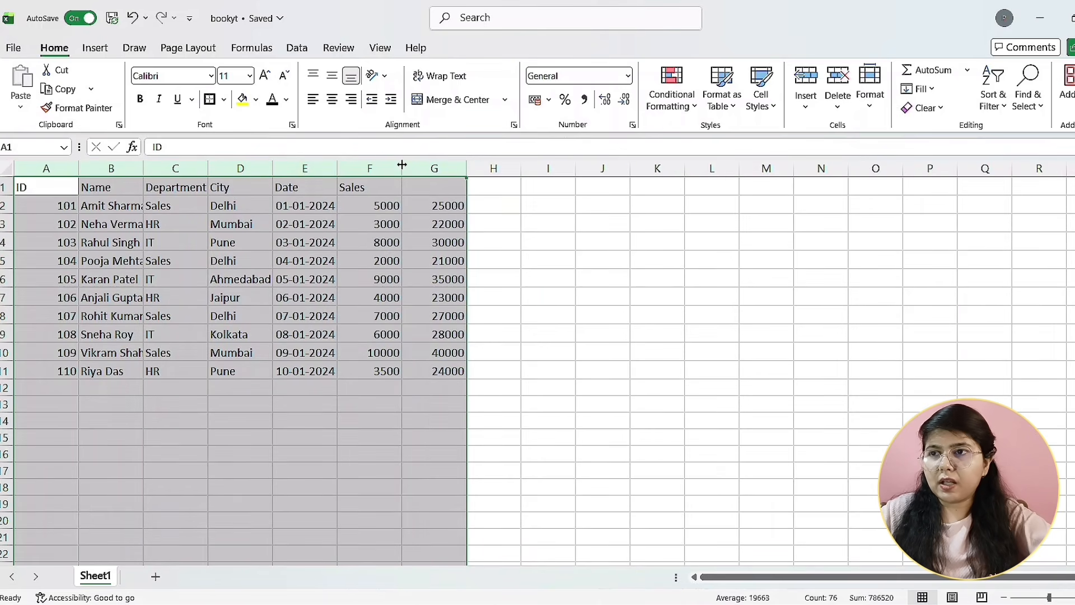
{"action": "left_click_drag", "start_coordinate": [402, 168], "coordinate": [424, 172]}
{"action": "left_click", "coordinate": [504, 227]}
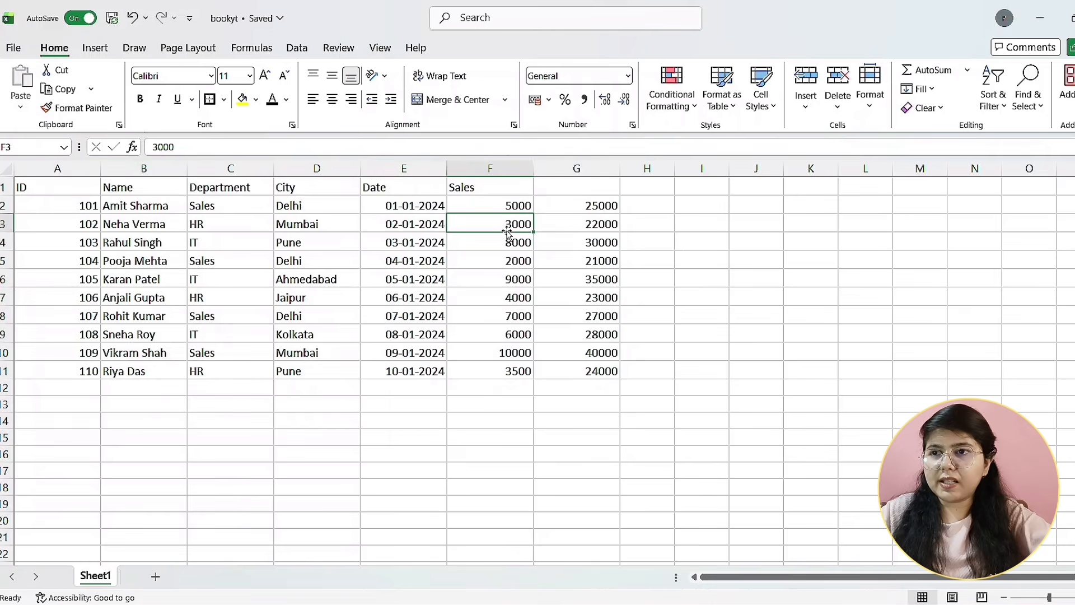
{"action": "left_click_drag", "start_coordinate": [534, 168], "coordinate": [515, 168]}
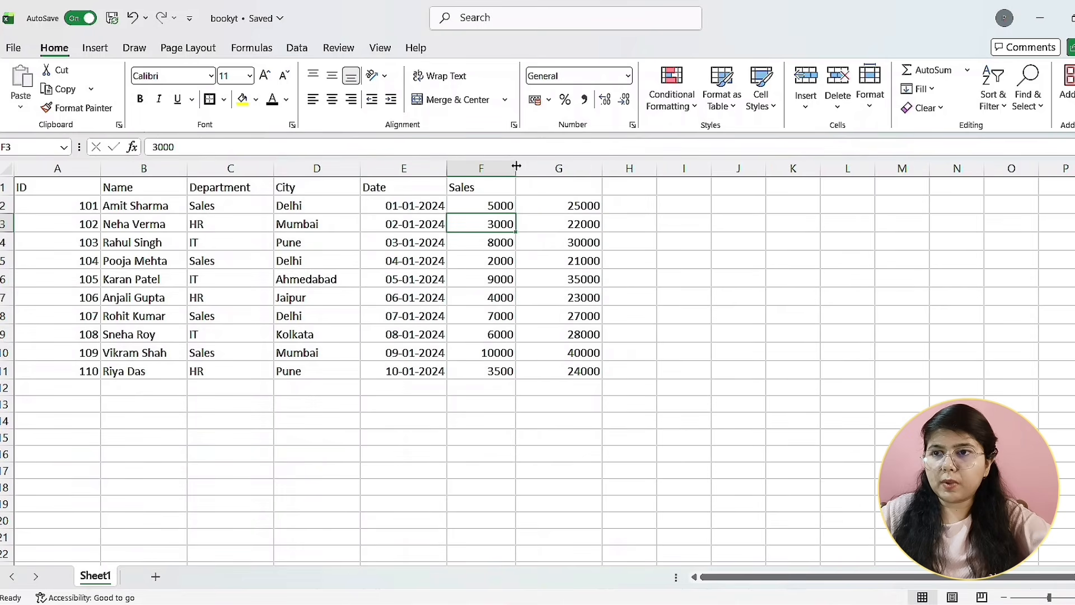
{"action": "left_click_drag", "start_coordinate": [607, 168], "coordinate": [578, 168]}
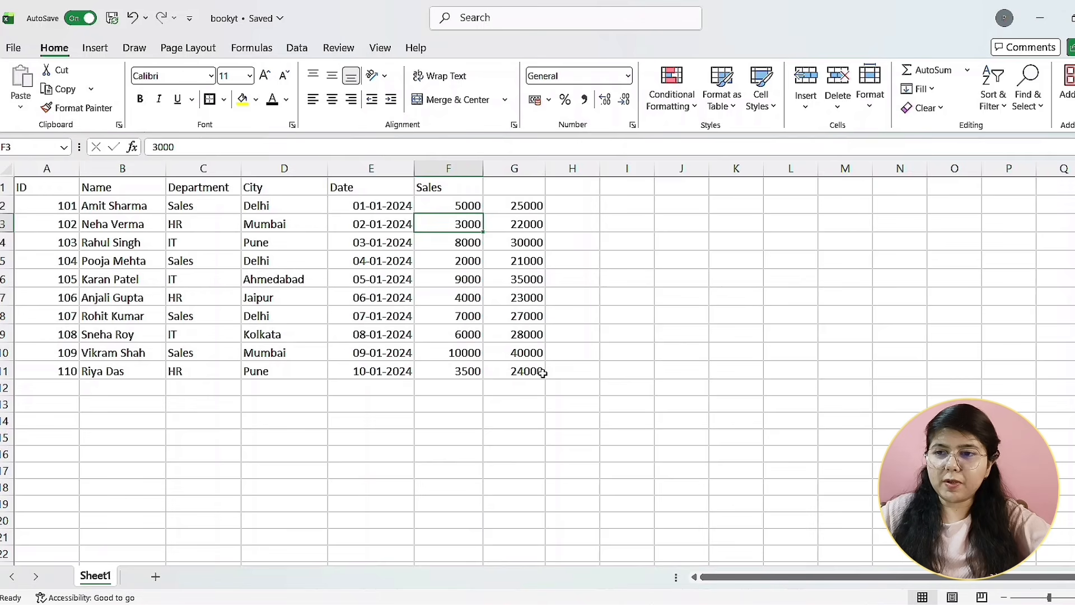
- Align the whole data range A1:G11 to the middle vertically and to the center horizontally
{"action": "left_click_drag", "start_coordinate": [542, 372], "coordinate": [49, 187]}
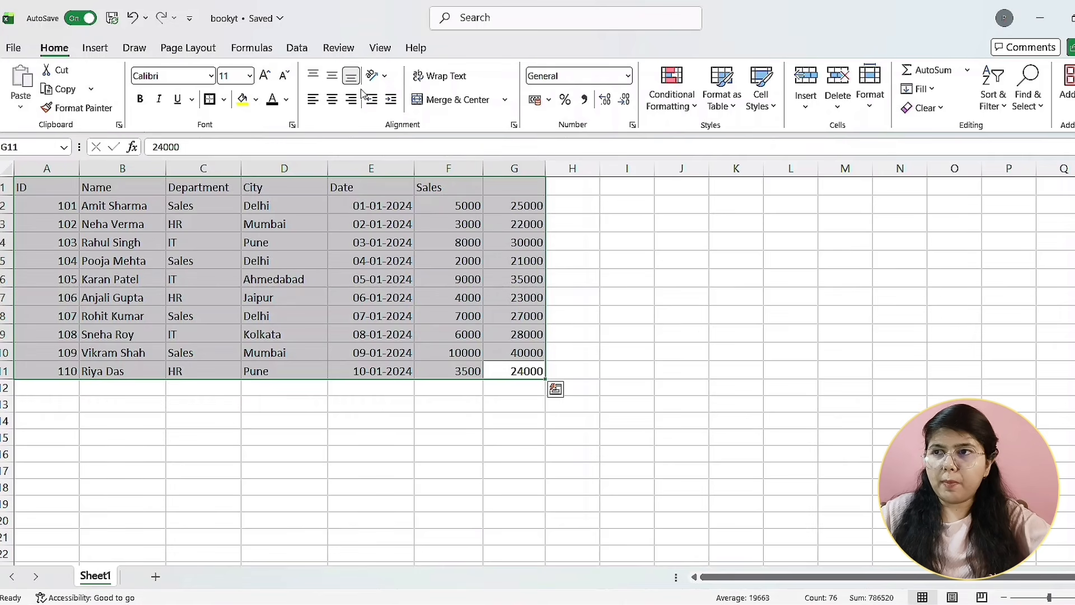
{"action": "left_click", "coordinate": [332, 76]}
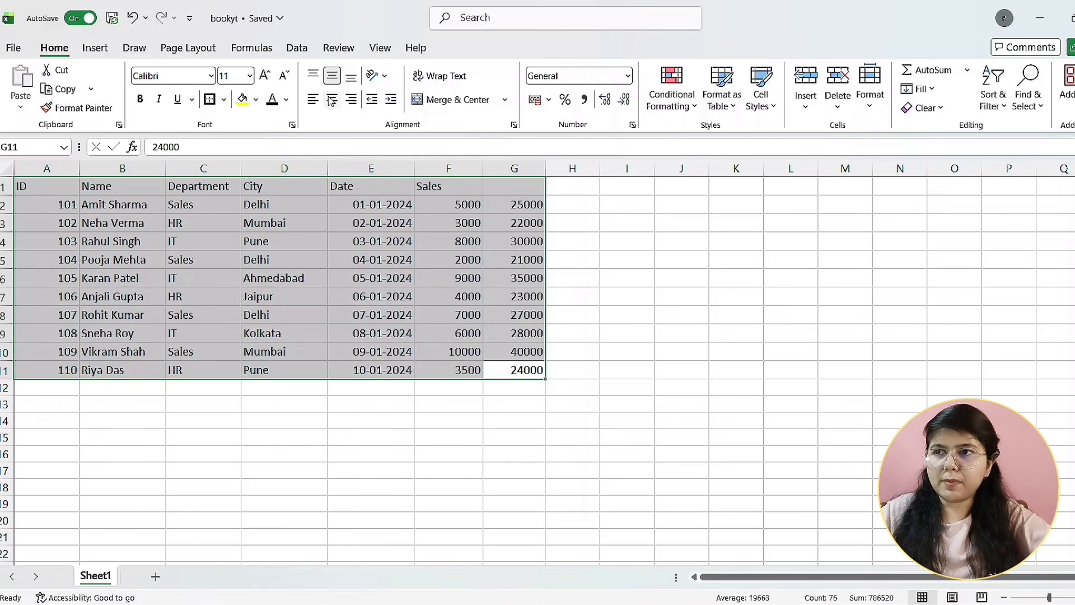
{"action": "left_click", "coordinate": [332, 99]}
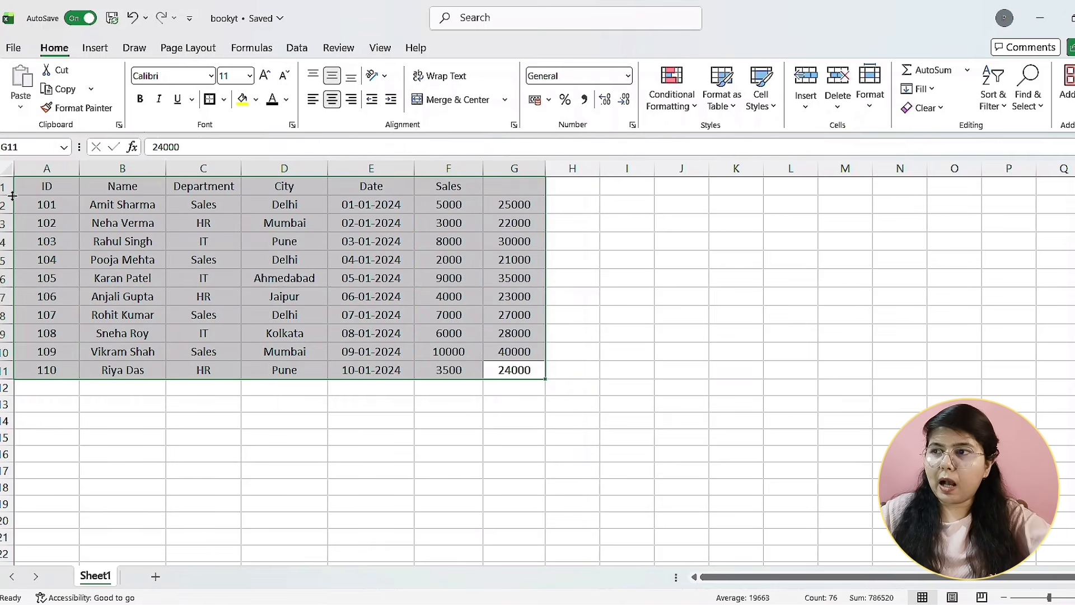
- Increase the height of rows 1 to 11 together to give the table more spacing
{"action": "left_click_drag", "start_coordinate": [5, 187], "coordinate": [5, 371]}
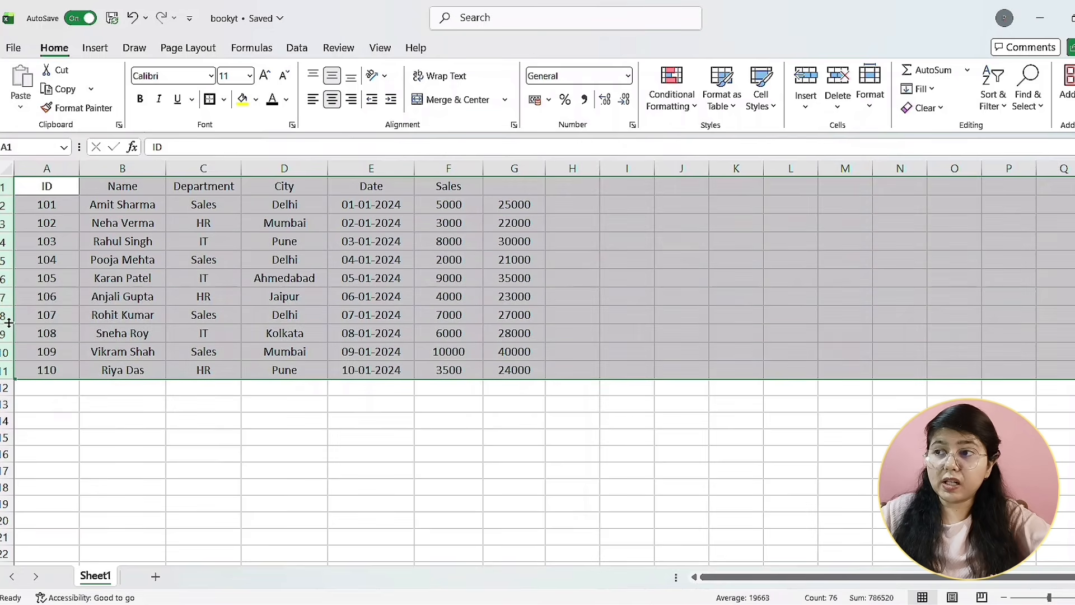
{"action": "left_click_drag", "start_coordinate": [5, 232], "coordinate": [4, 242]}
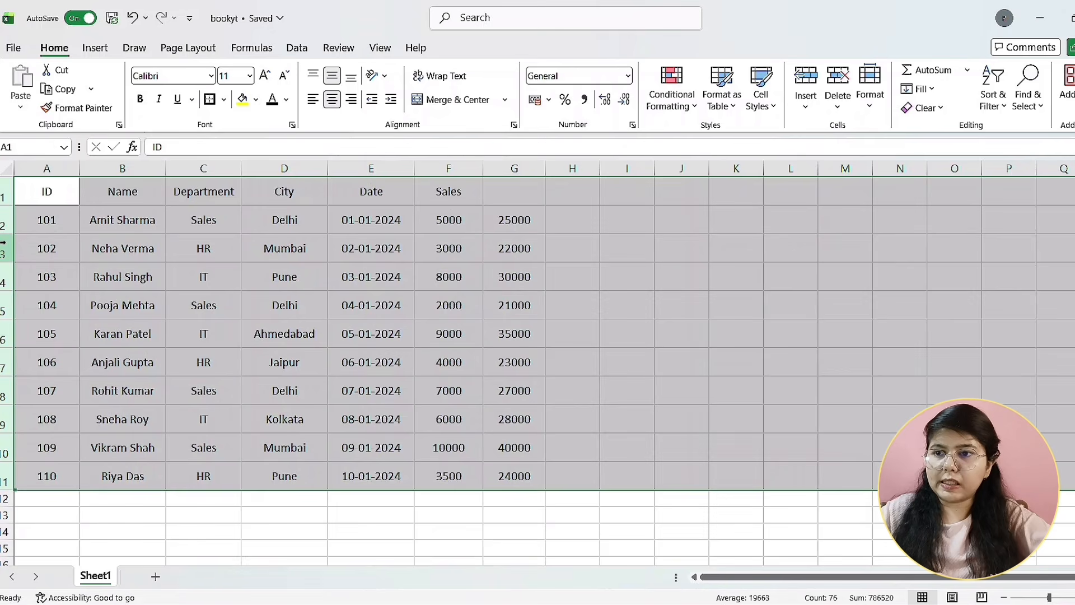
{"action": "left_click", "coordinate": [203, 238]}
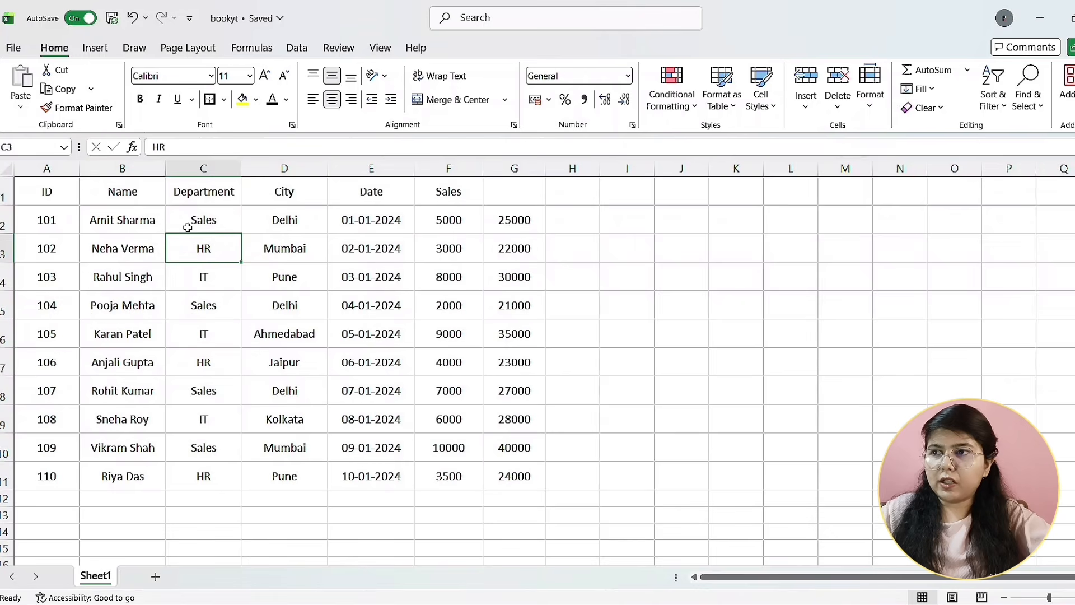
- Increase the height of header row 1 to about 31 points
{"action": "left_click_drag", "start_coordinate": [56, 188], "coordinate": [487, 192]}
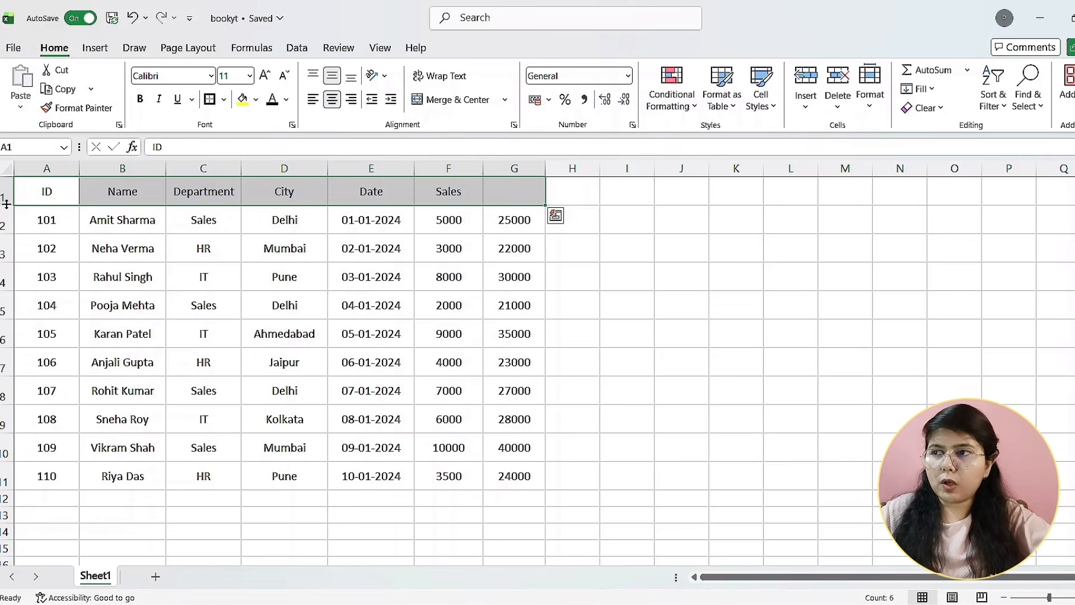
{"action": "left_click_drag", "start_coordinate": [7, 204], "coordinate": [7, 207]}
{"action": "left_click_drag", "start_coordinate": [7, 210], "coordinate": [6, 212]}
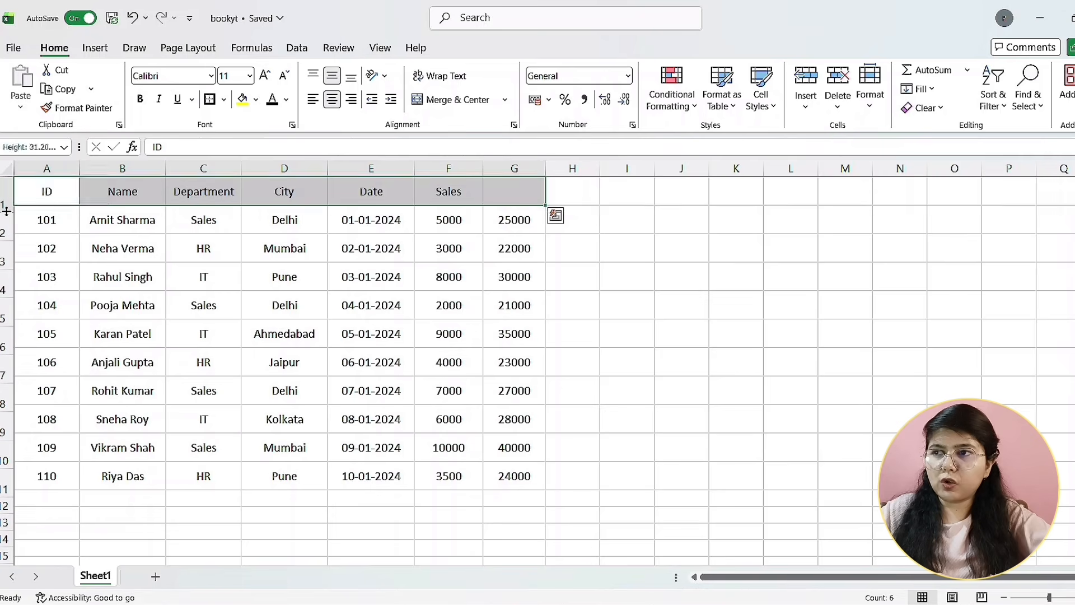
- Enter the missing column heading Salary in cell G1
{"action": "left_click", "coordinate": [504, 200]}
{"action": "double_click", "coordinate": [515, 196]}
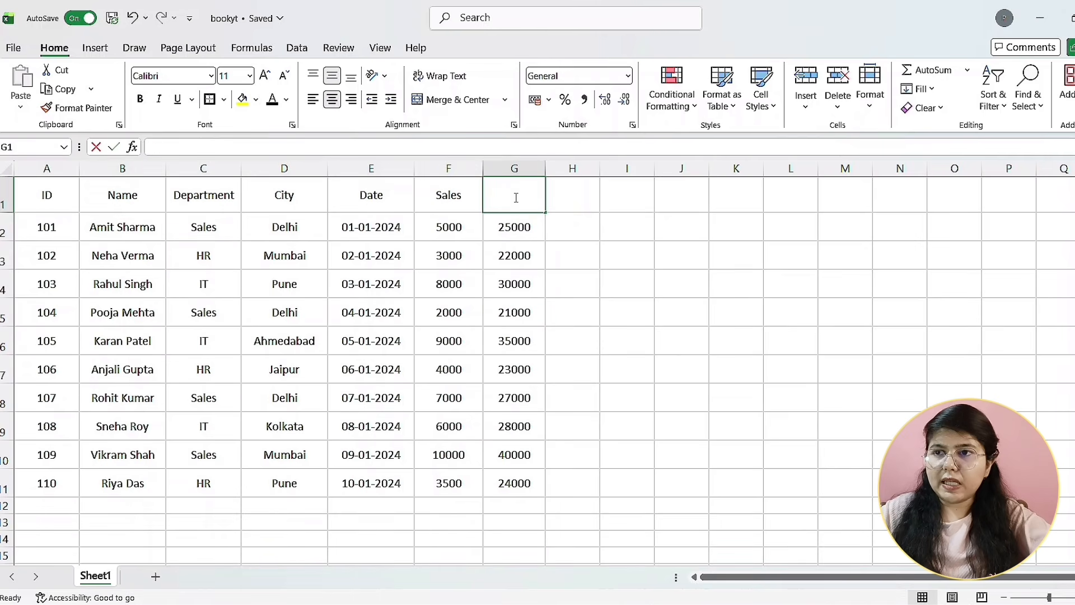
{"action": "type", "text": "S"}
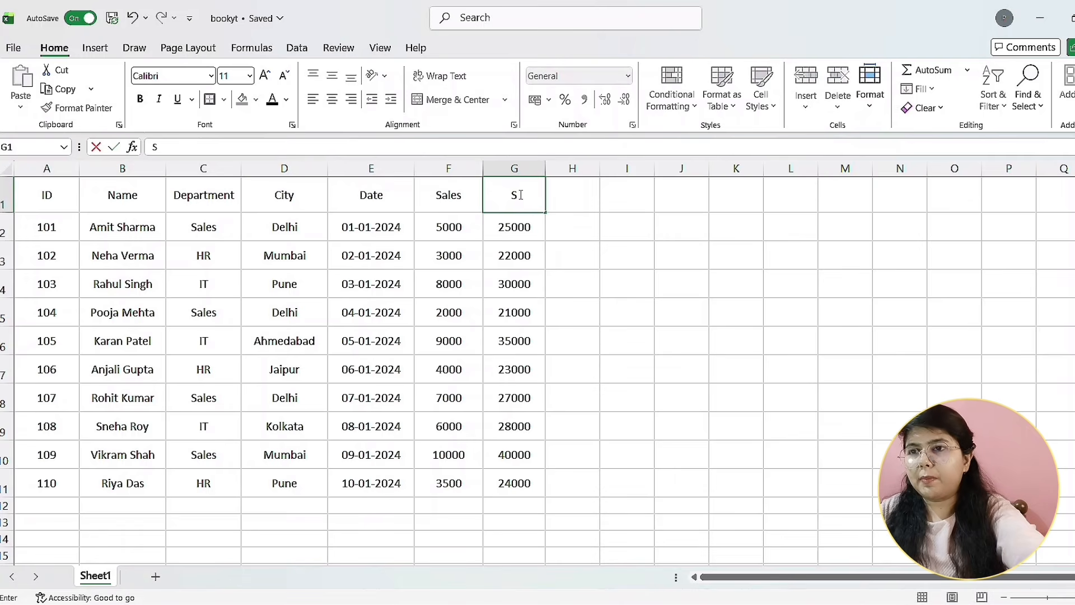
{"action": "type", "text": "alary"}
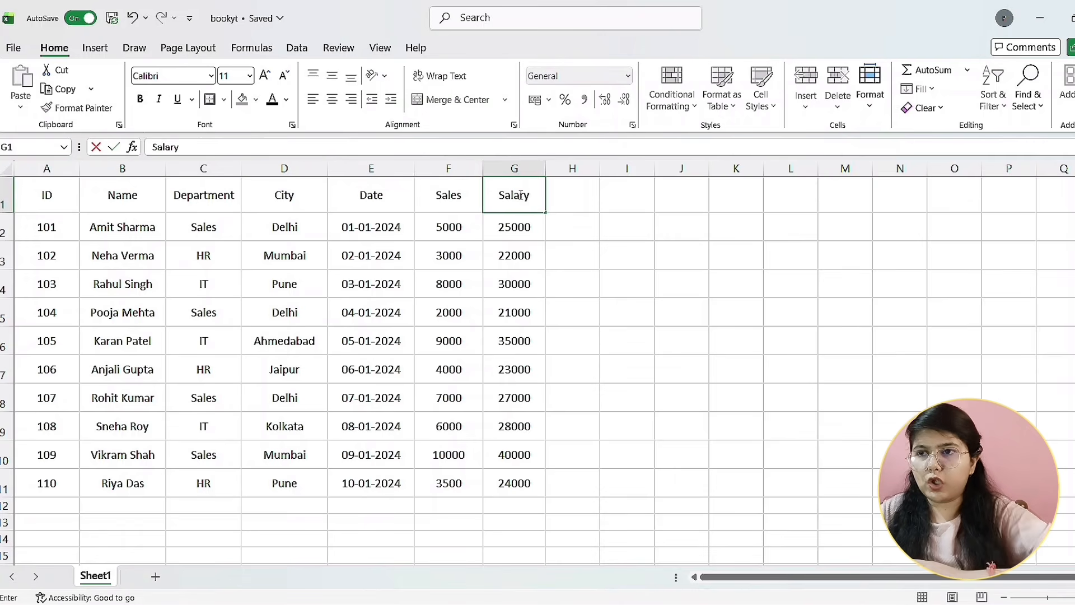
- Apply the 20% - Accent4 cell style to the whole table A1:G11
{"action": "left_click_drag", "start_coordinate": [542, 493], "coordinate": [28, 179]}
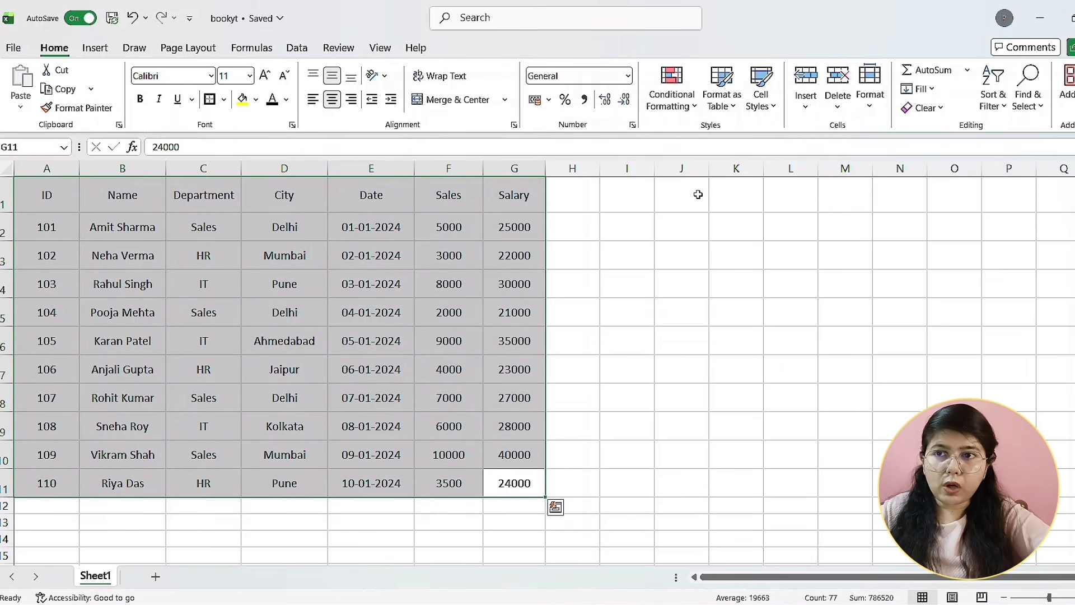
{"action": "left_click", "coordinate": [772, 106]}
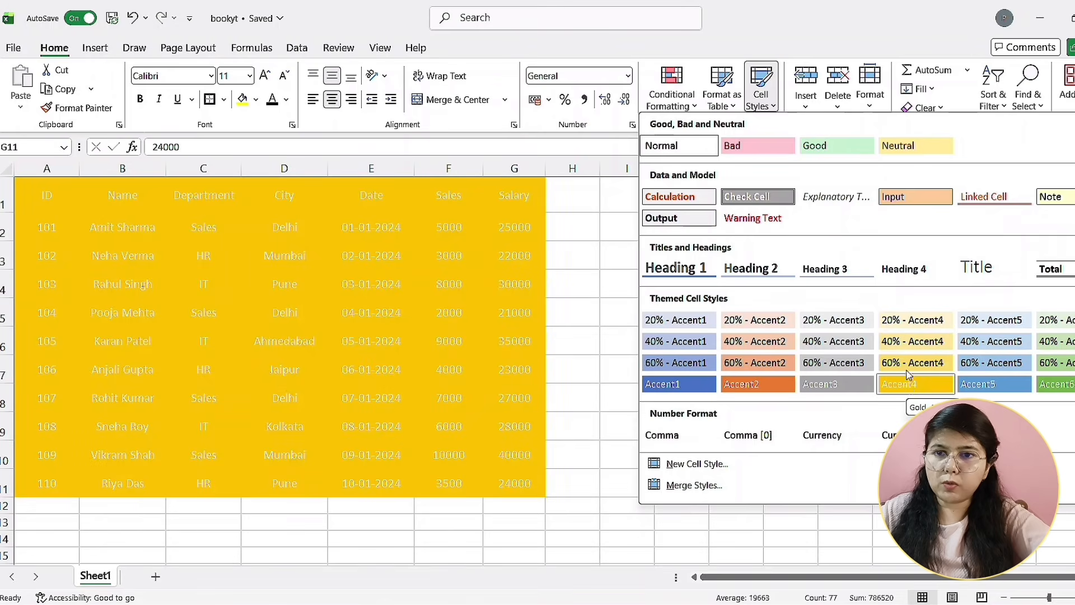
{"action": "left_click", "coordinate": [909, 323]}
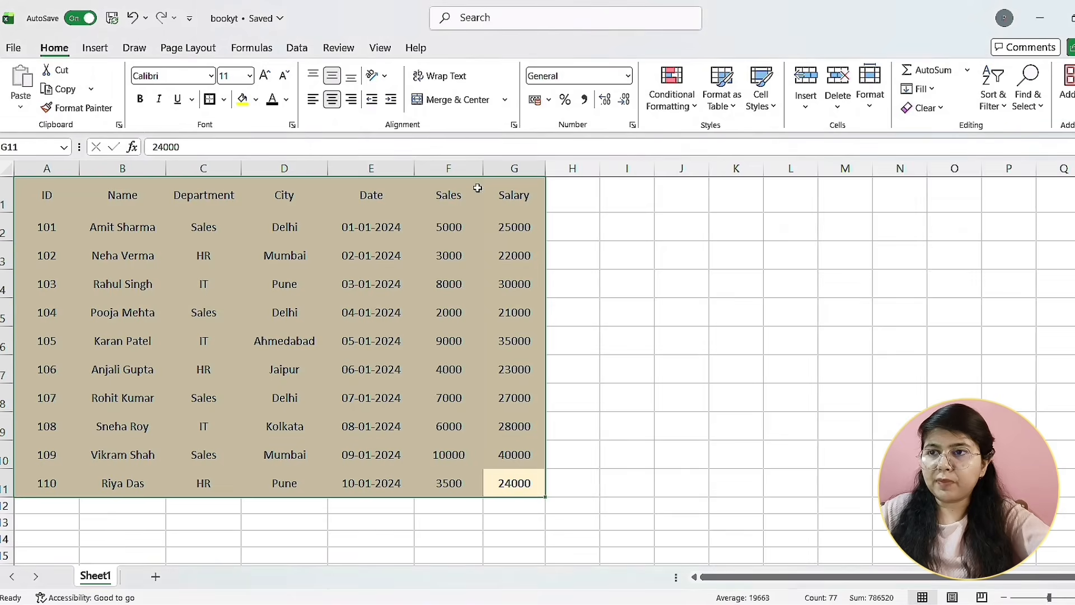
- Apply the Accent4 cell style to the header row A1:G1
{"action": "left_click_drag", "start_coordinate": [525, 201], "coordinate": [39, 195]}
{"action": "left_click", "coordinate": [775, 107]}
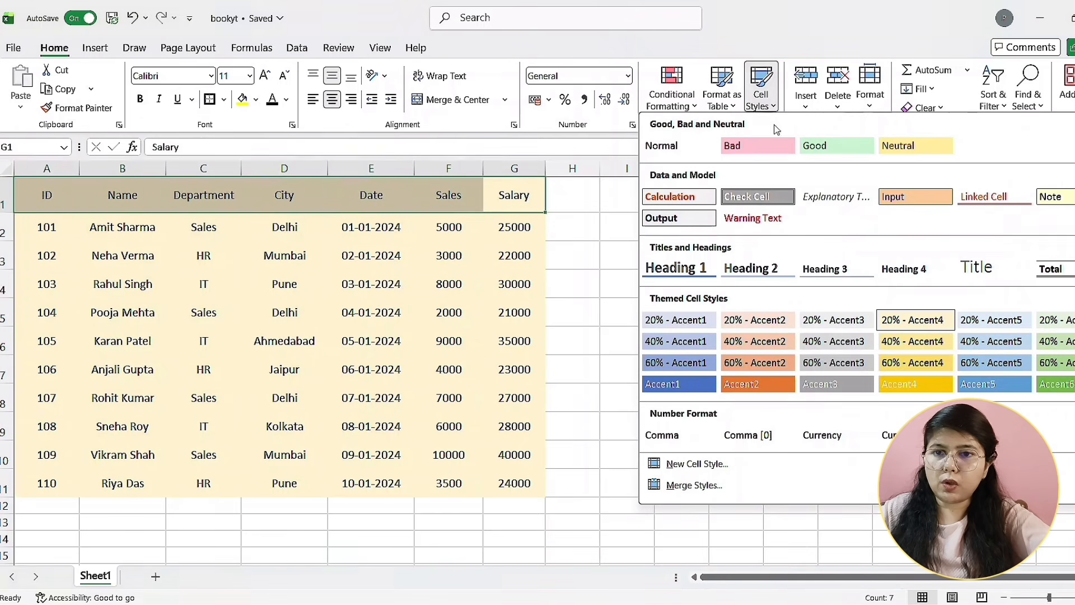
{"action": "left_click", "coordinate": [911, 386]}
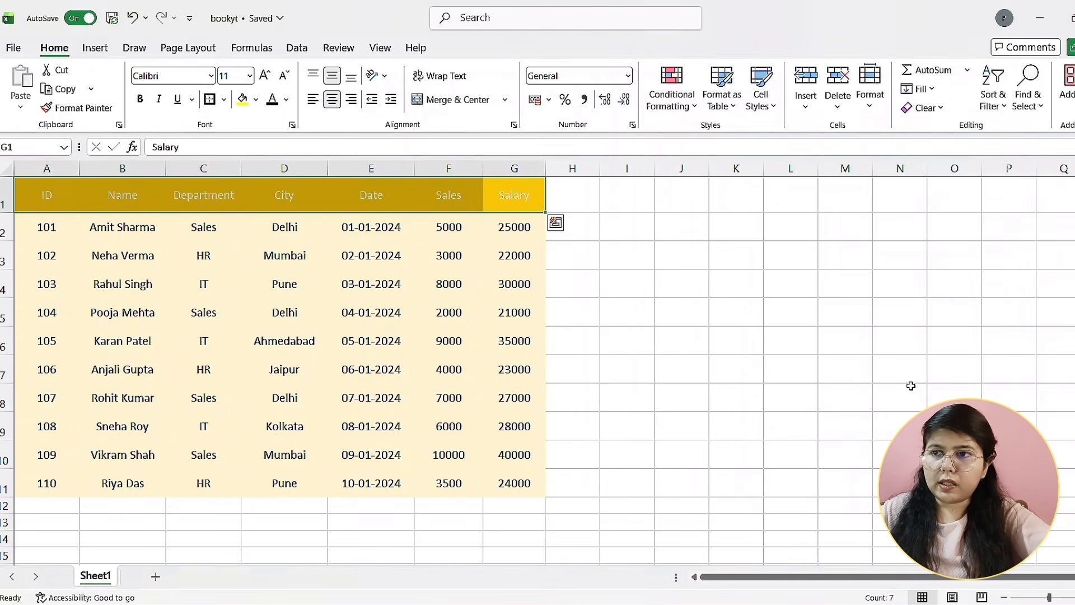
- Set the header row text A1:G1 to font size 14 and color it black
{"action": "left_click", "coordinate": [468, 202]}
{"action": "left_click_drag", "start_coordinate": [516, 202], "coordinate": [67, 193]}
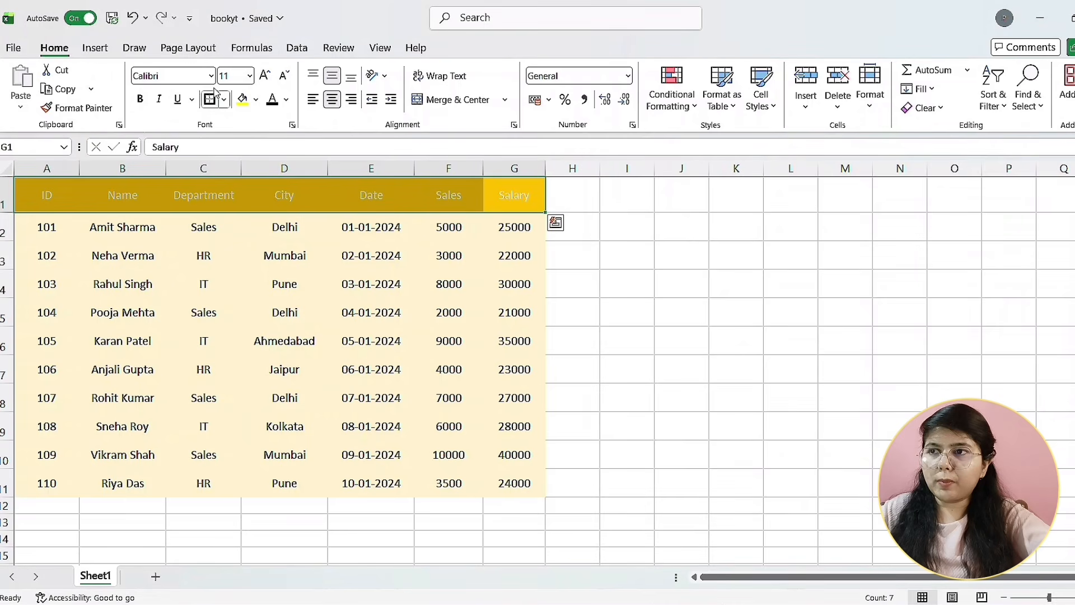
{"action": "left_click", "coordinate": [271, 76]}
{"action": "left_click", "coordinate": [272, 76]}
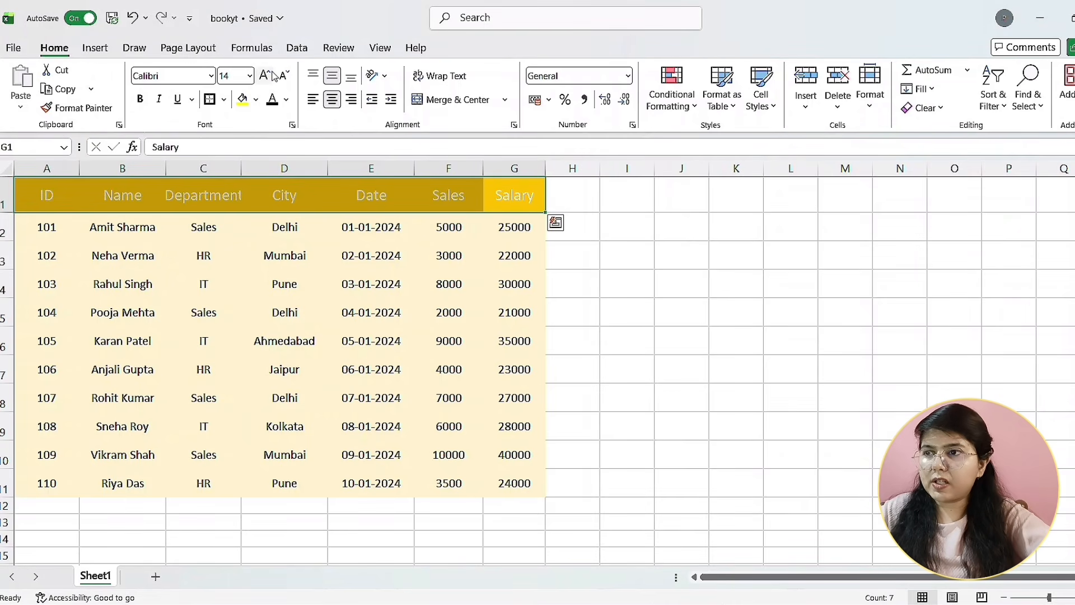
{"action": "left_click", "coordinate": [272, 100]}
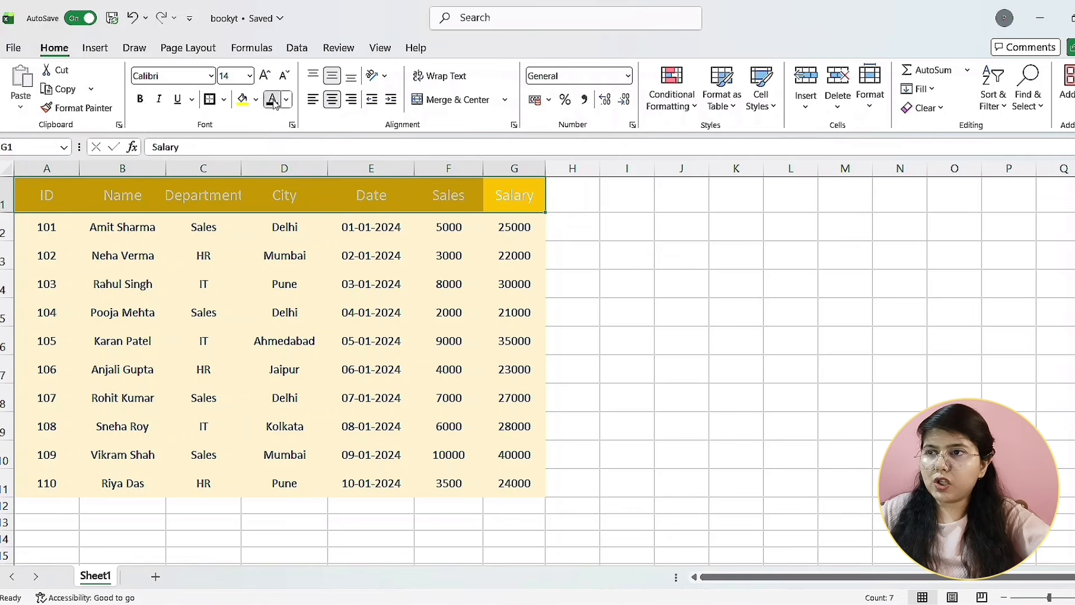
{"action": "left_click", "coordinate": [500, 227]}
- Add Thick Outside Borders around the whole table A1:G11
{"action": "left_click_drag", "start_coordinate": [540, 491], "coordinate": [23, 196]}
{"action": "left_click", "coordinate": [224, 100]}
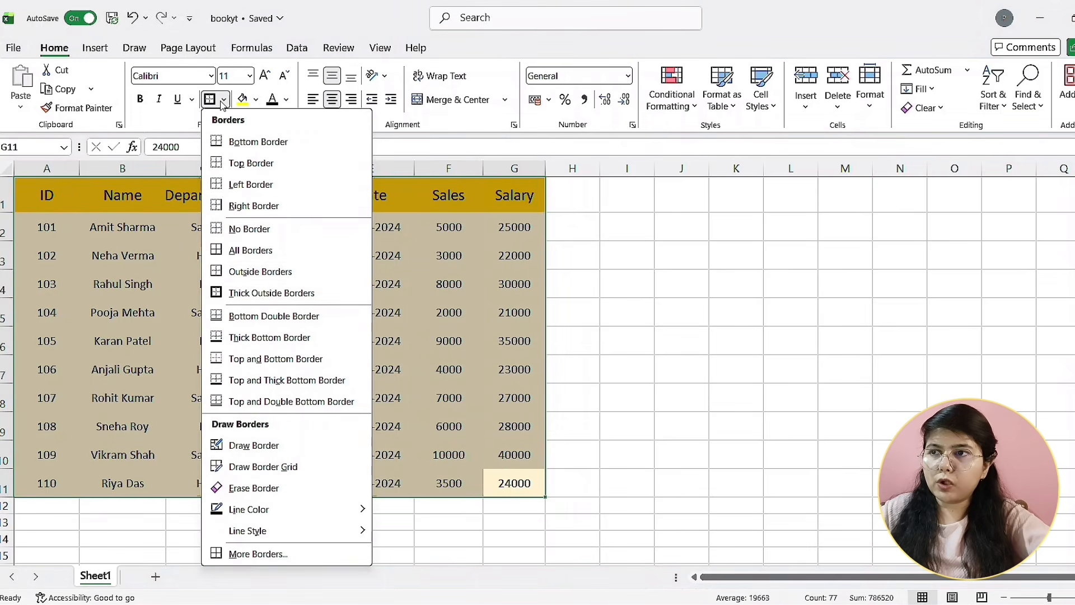
{"action": "left_click", "coordinate": [299, 293]}
{"action": "left_click", "coordinate": [582, 372]}
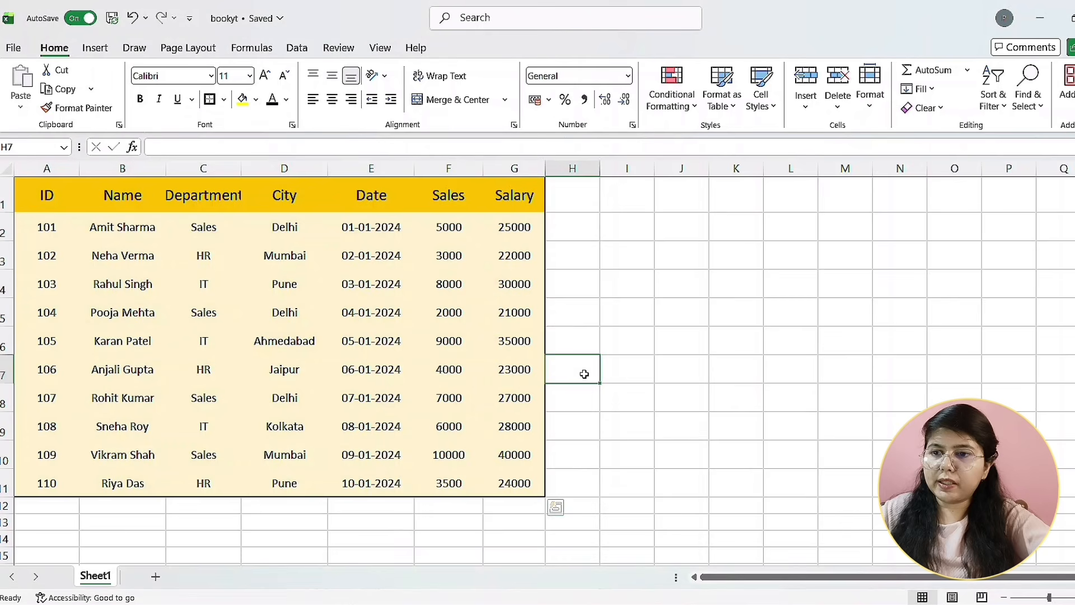
{"action": "left_click", "coordinate": [536, 488]}
{"action": "left_click_drag", "start_coordinate": [536, 489], "coordinate": [50, 206]}
{"action": "left_click", "coordinate": [140, 249]}
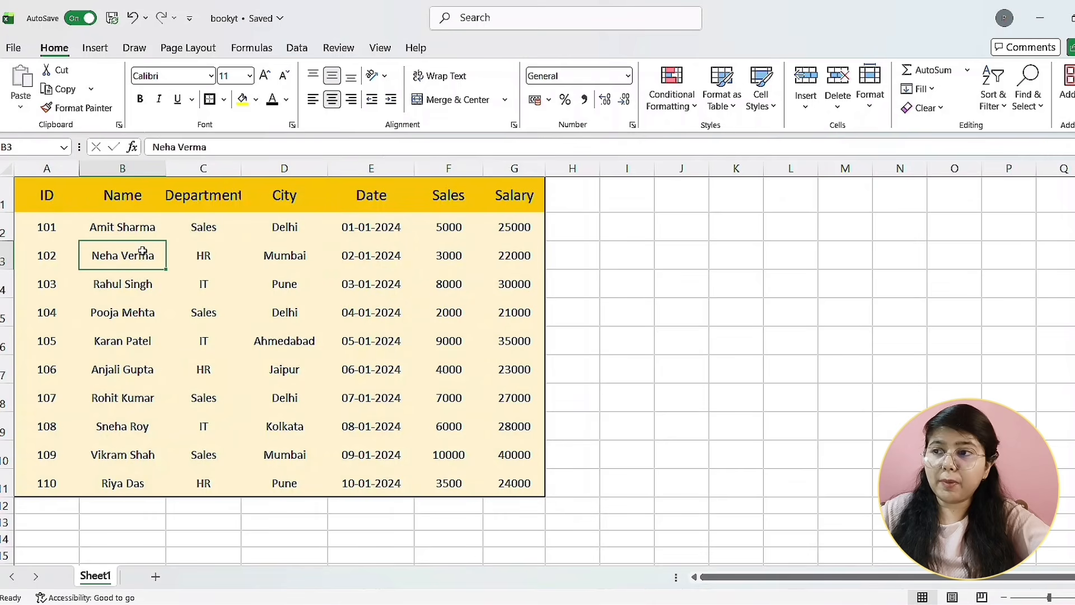
{"action": "left_click", "coordinate": [205, 227]}
{"action": "left_click", "coordinate": [213, 255]}
{"action": "left_click", "coordinate": [213, 310]}
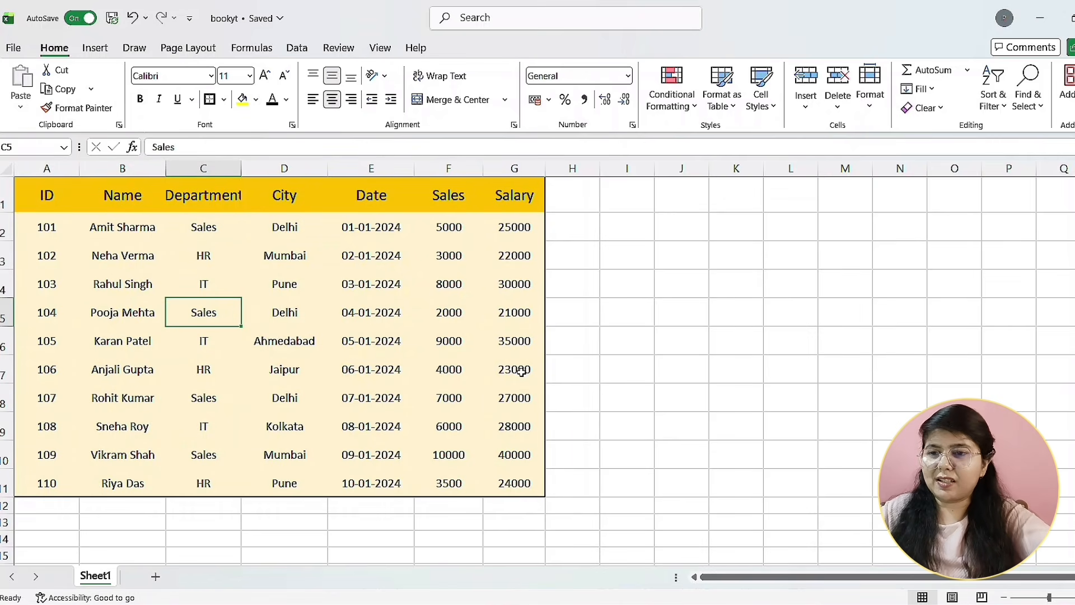
- Apply All Borders to every cell of the table A1:G11
{"action": "left_click_drag", "start_coordinate": [526, 483], "coordinate": [151, 140]}
{"action": "left_click", "coordinate": [224, 99]}
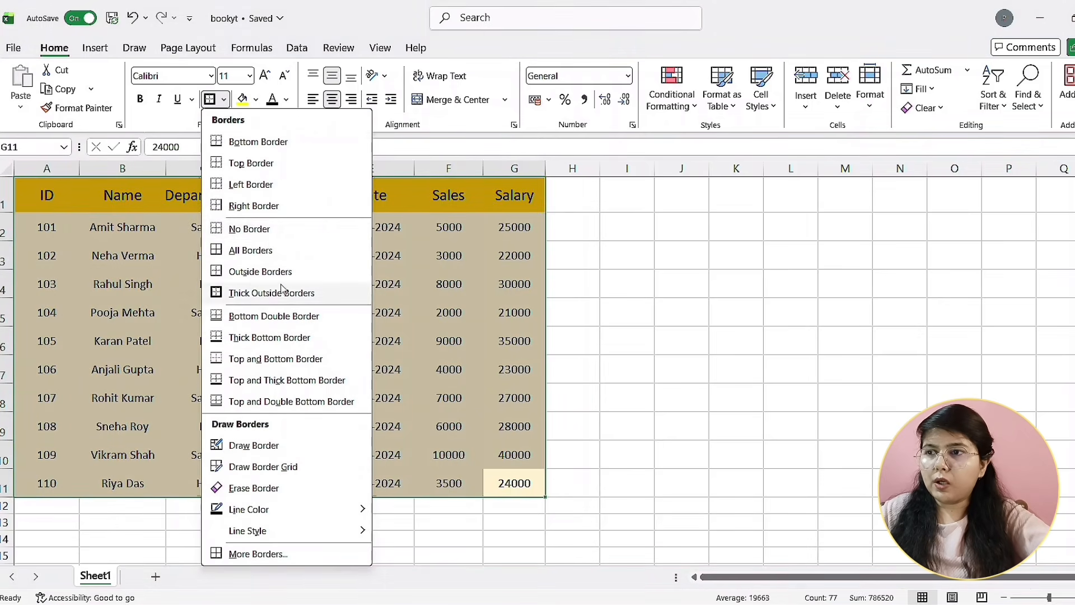
{"action": "left_click", "coordinate": [272, 252]}
{"action": "left_click", "coordinate": [512, 367]}
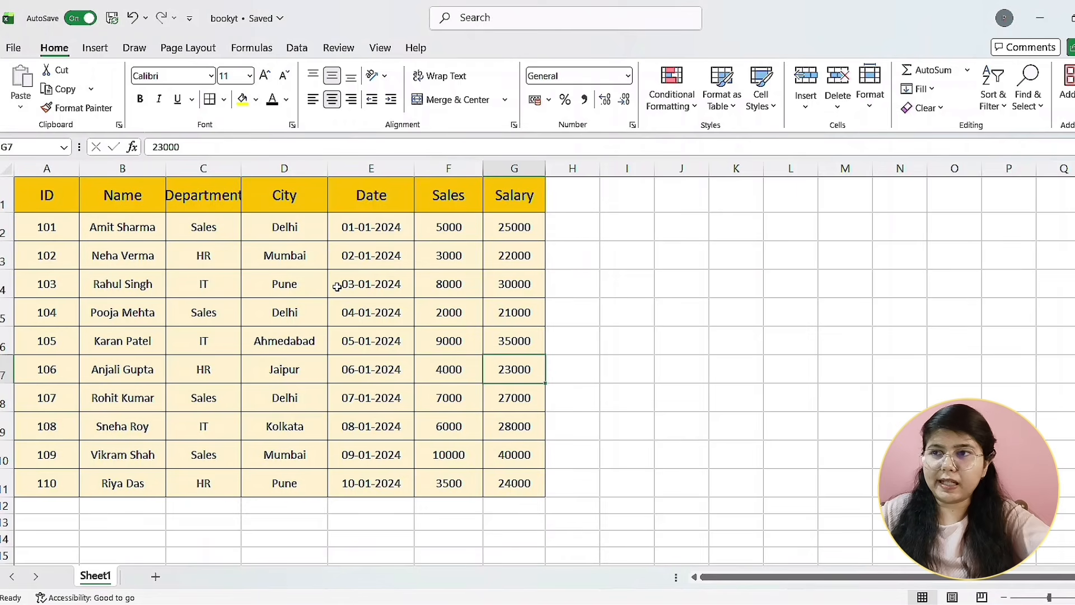
- Reduce the font size of the header row A1:G1 to 12
{"action": "left_click", "coordinate": [219, 202]}
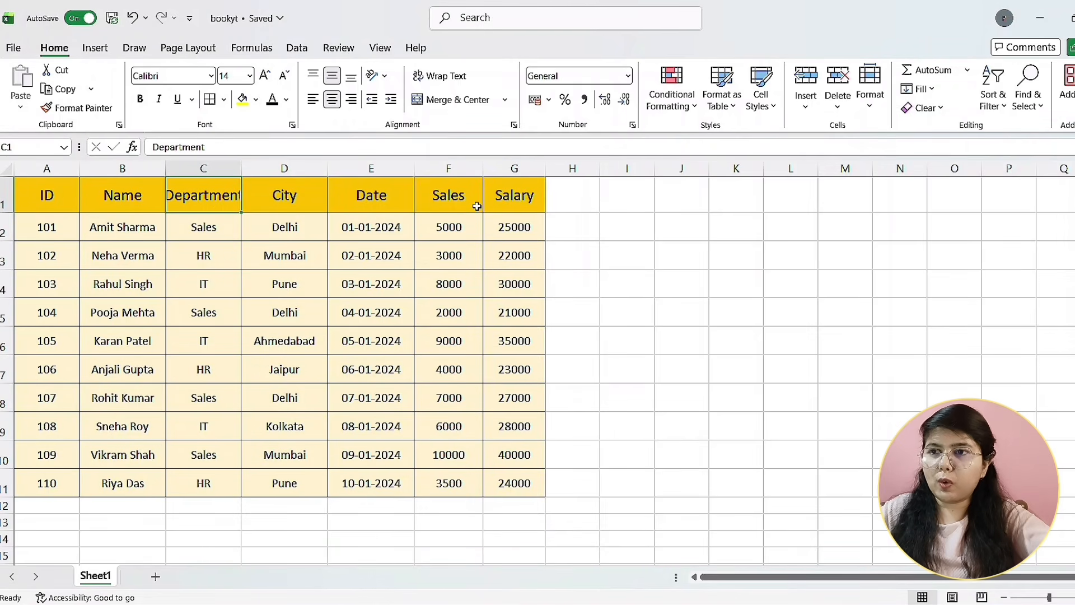
{"action": "left_click_drag", "start_coordinate": [511, 193], "coordinate": [62, 193]}
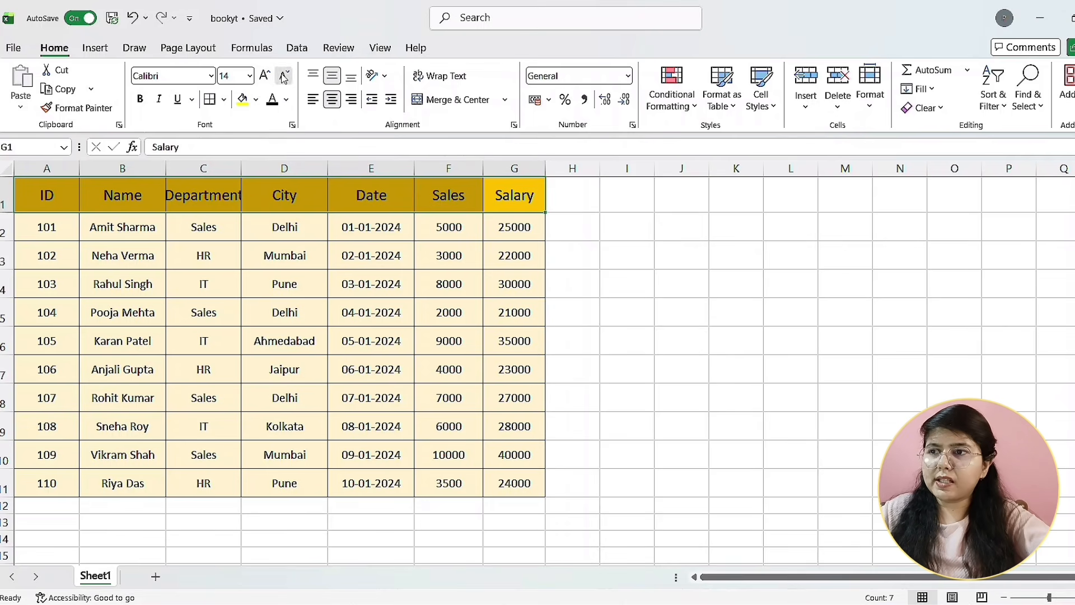
{"action": "left_click", "coordinate": [542, 318]}
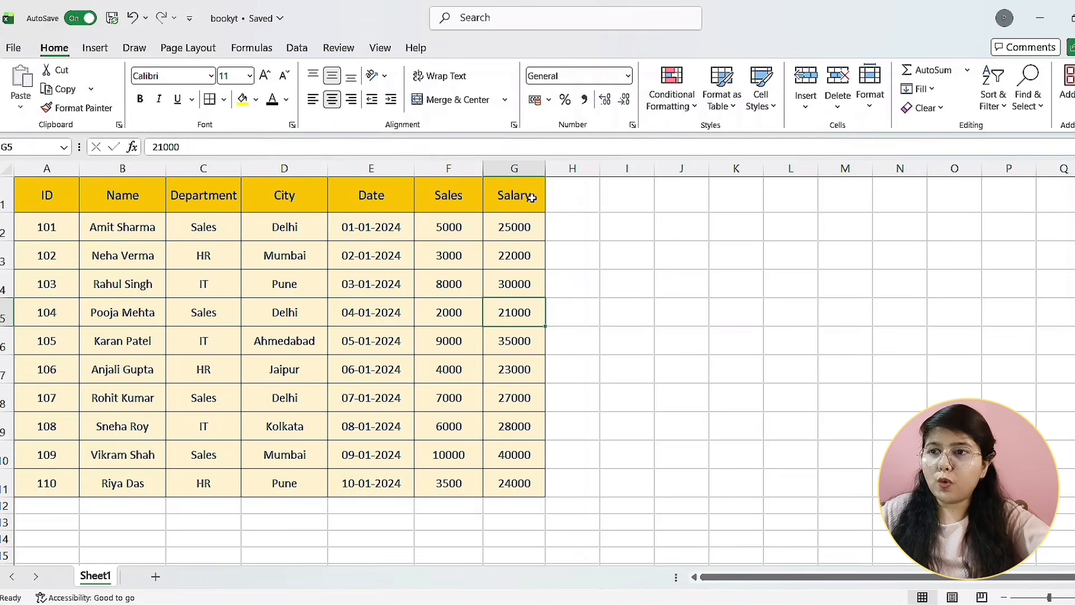
- Change the header row A1:G1 to the Berlin Sans FB Demi font
{"action": "left_click_drag", "start_coordinate": [533, 197], "coordinate": [39, 195]}
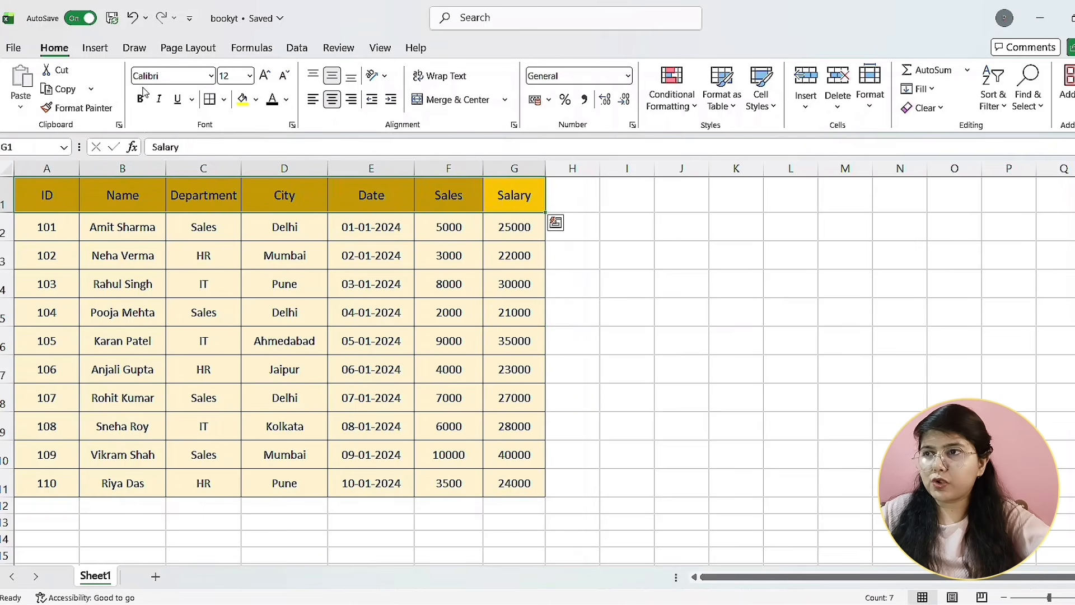
{"action": "left_click", "coordinate": [210, 76]}
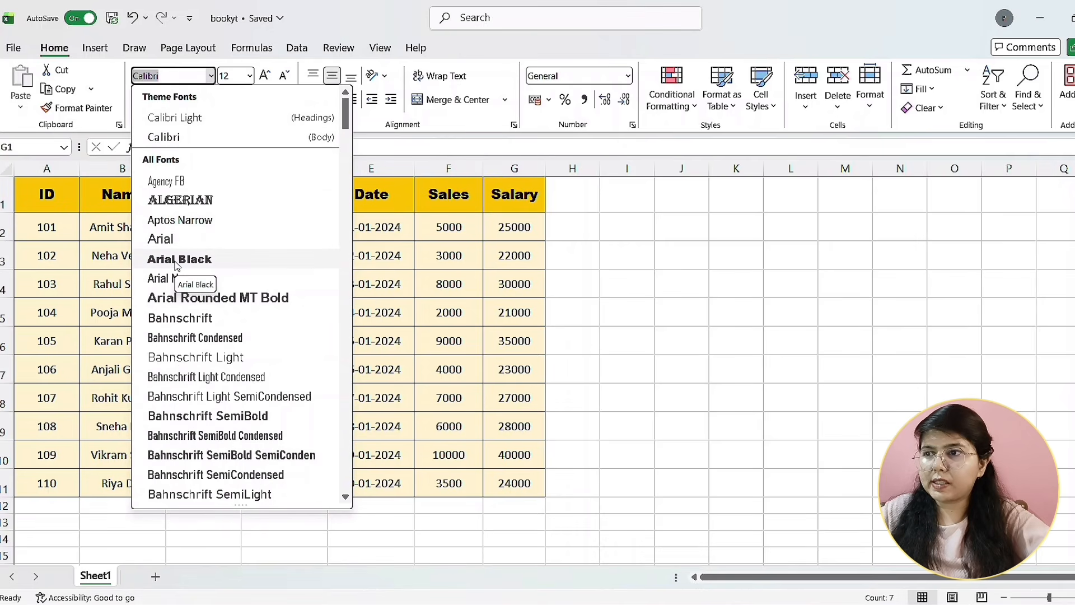
{"action": "scroll", "coordinate": [185, 336], "scroll_direction": "down", "scroll_amount": 4}
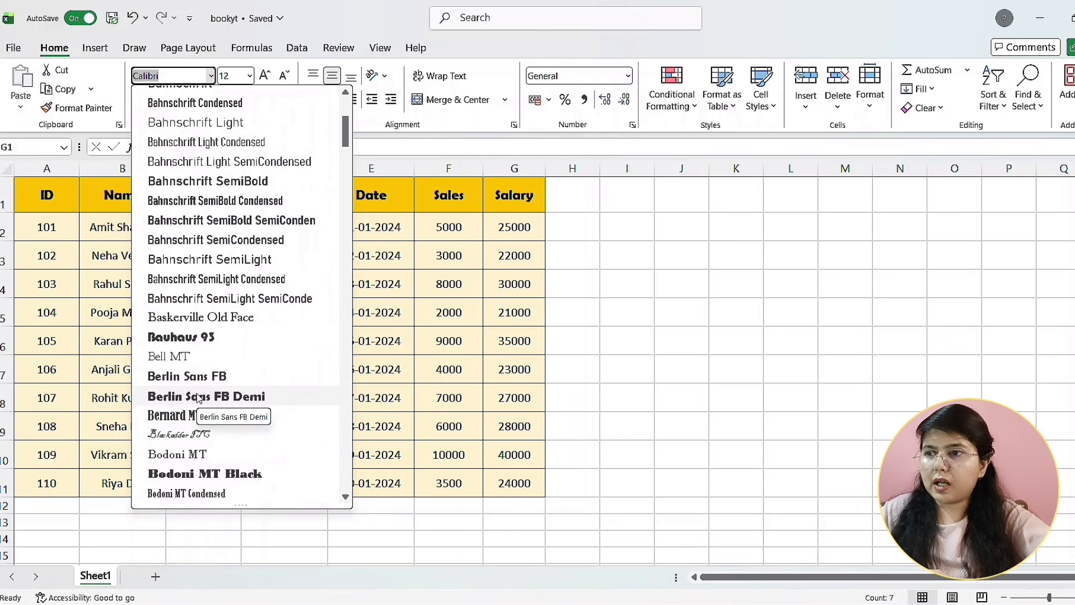
{"action": "left_click", "coordinate": [197, 396]}
- AutoFit the width of the Department column C to its content
{"action": "left_click", "coordinate": [600, 255]}
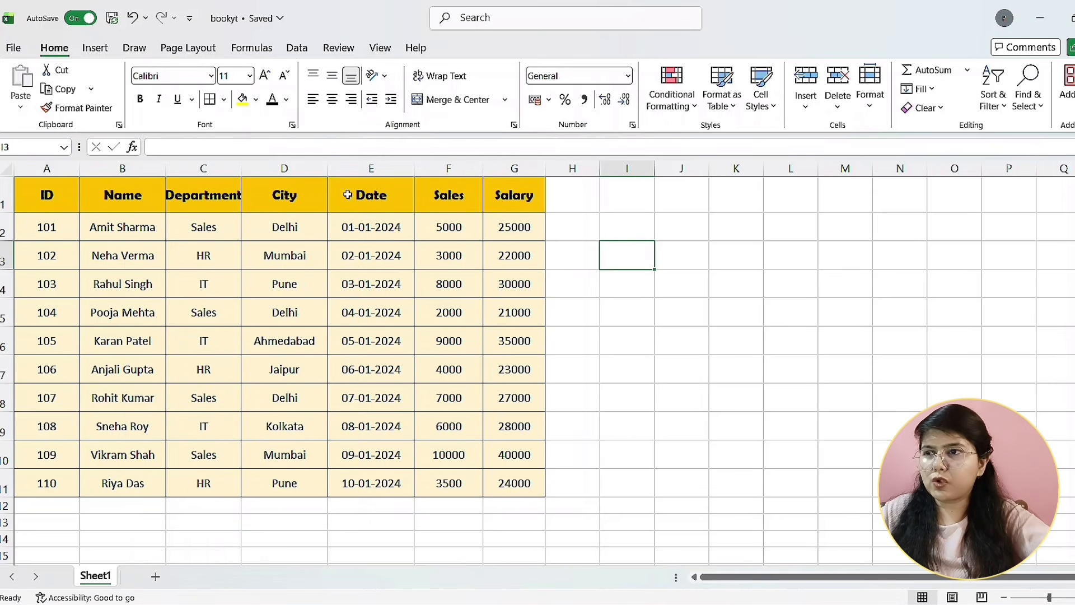
{"action": "double_click", "coordinate": [241, 168]}
{"action": "left_click", "coordinate": [544, 493]}
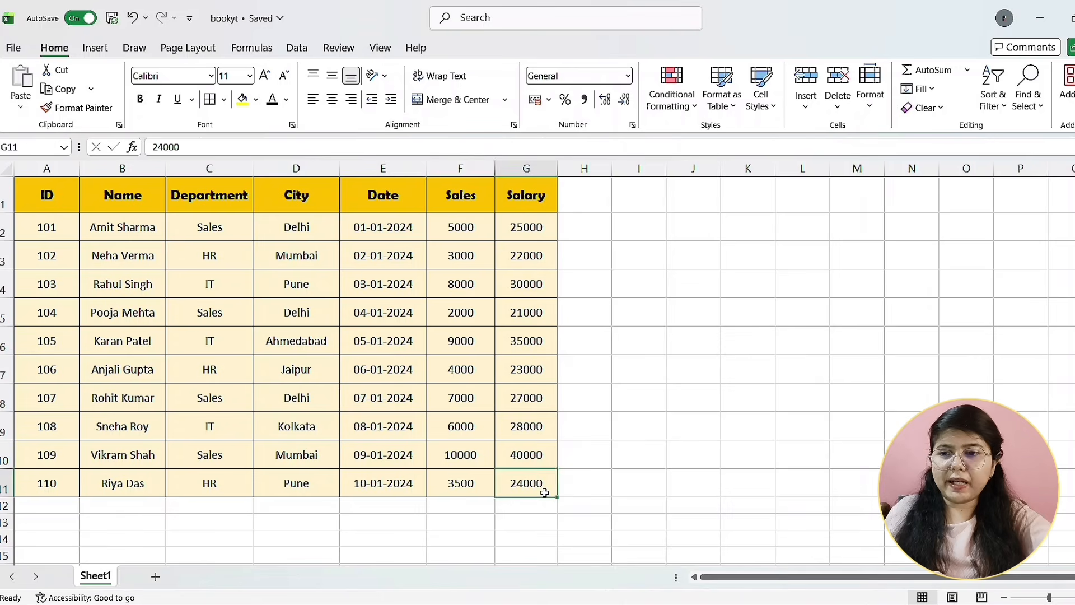
{"action": "left_click_drag", "start_coordinate": [544, 493], "coordinate": [480, 368]}
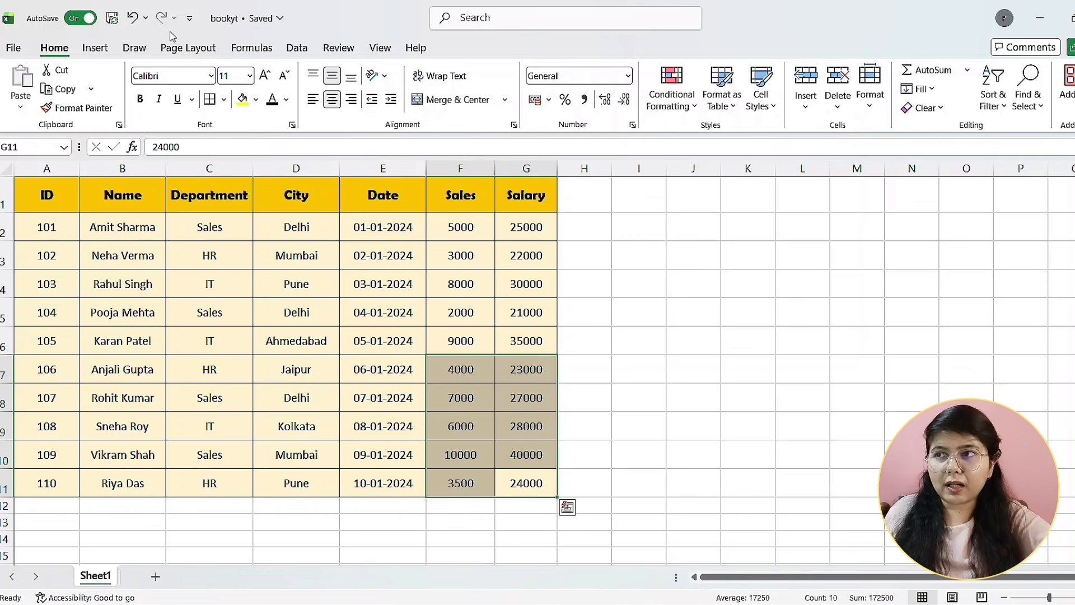
- Open the Stock Images library to insert a picture into the sheet
{"action": "left_click", "coordinate": [90, 49]}
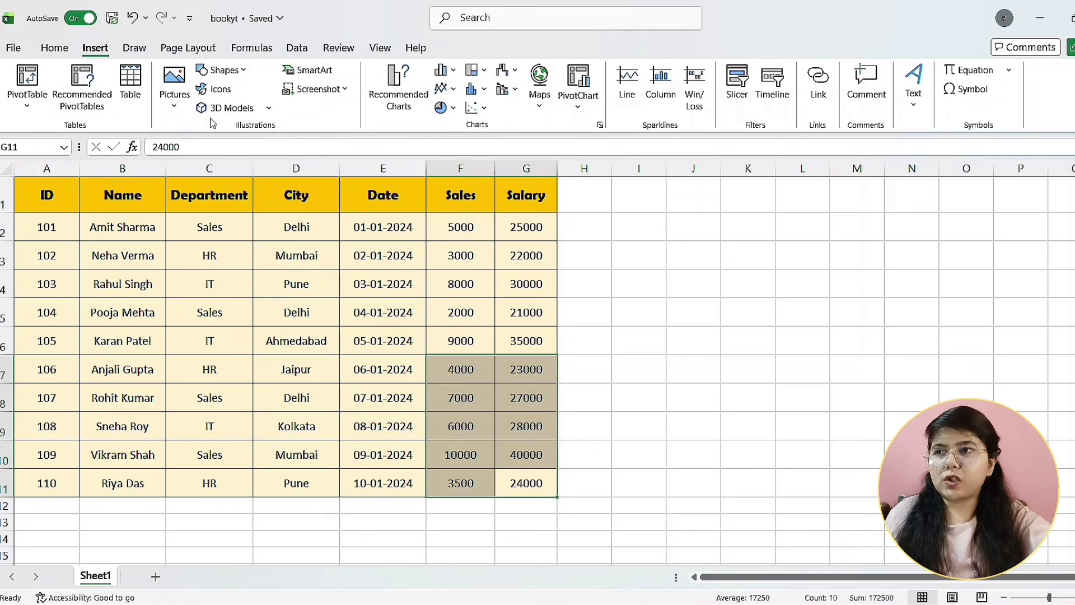
{"action": "left_click", "coordinate": [173, 109]}
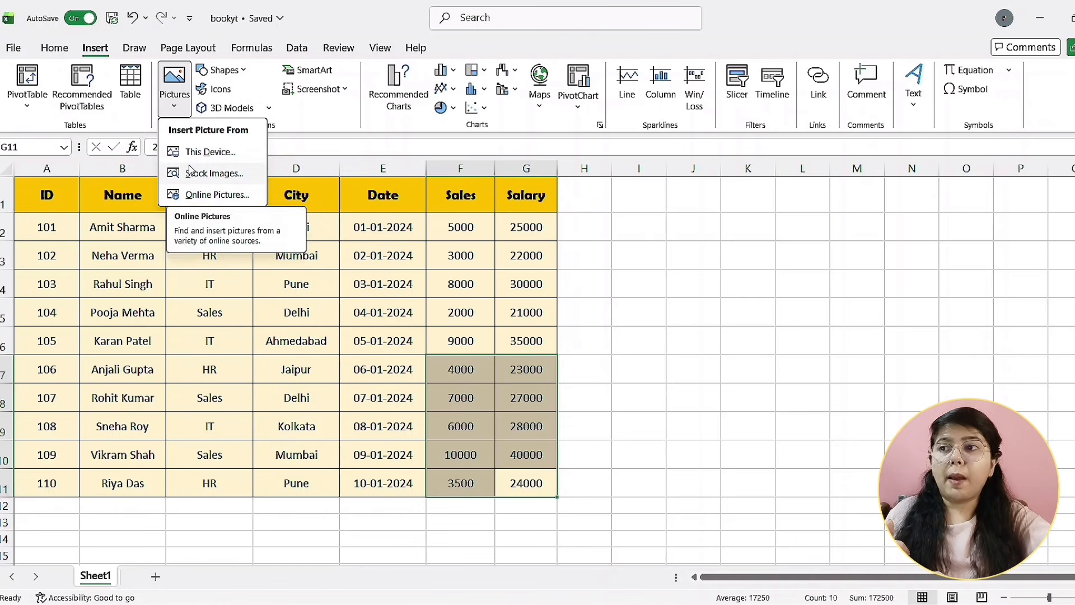
{"action": "left_click", "coordinate": [190, 174]}
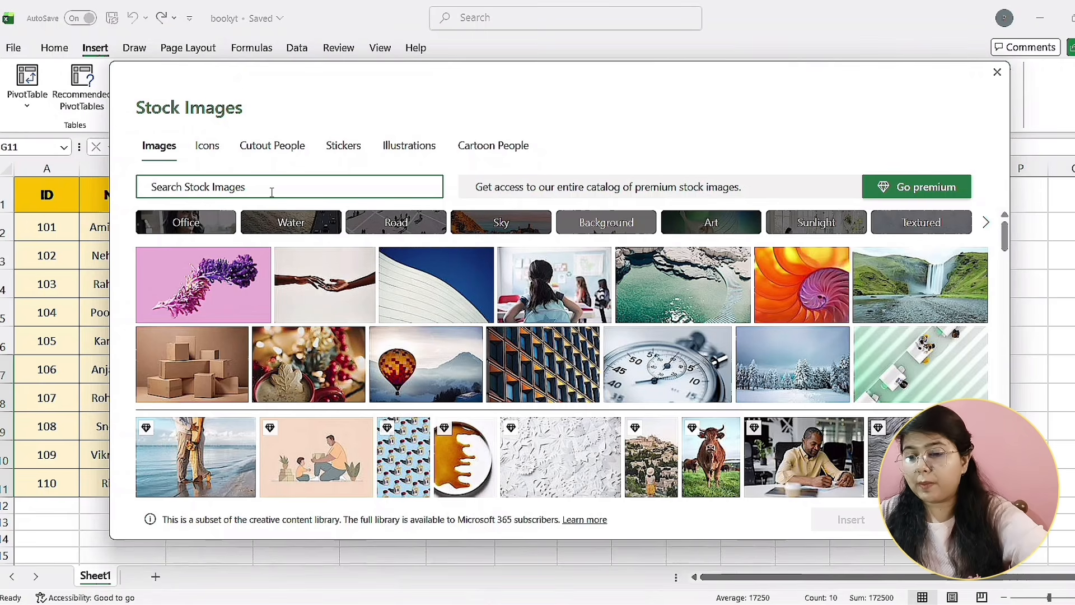
- Try searching the stock images for "employee" and clear the search term
{"action": "type", "text": "emplo"}
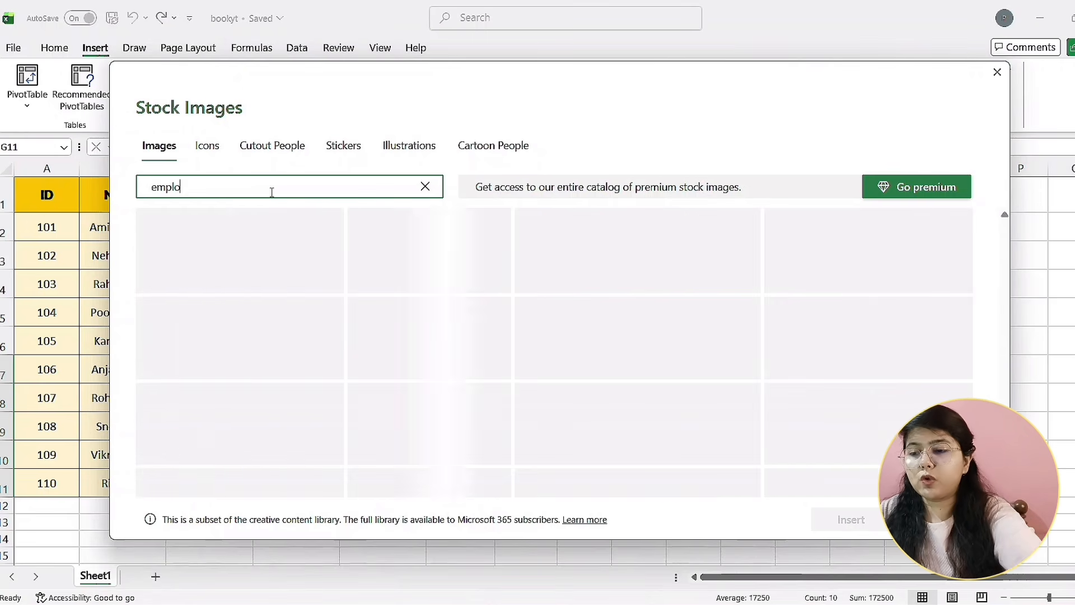
{"action": "type", "text": "yee"}
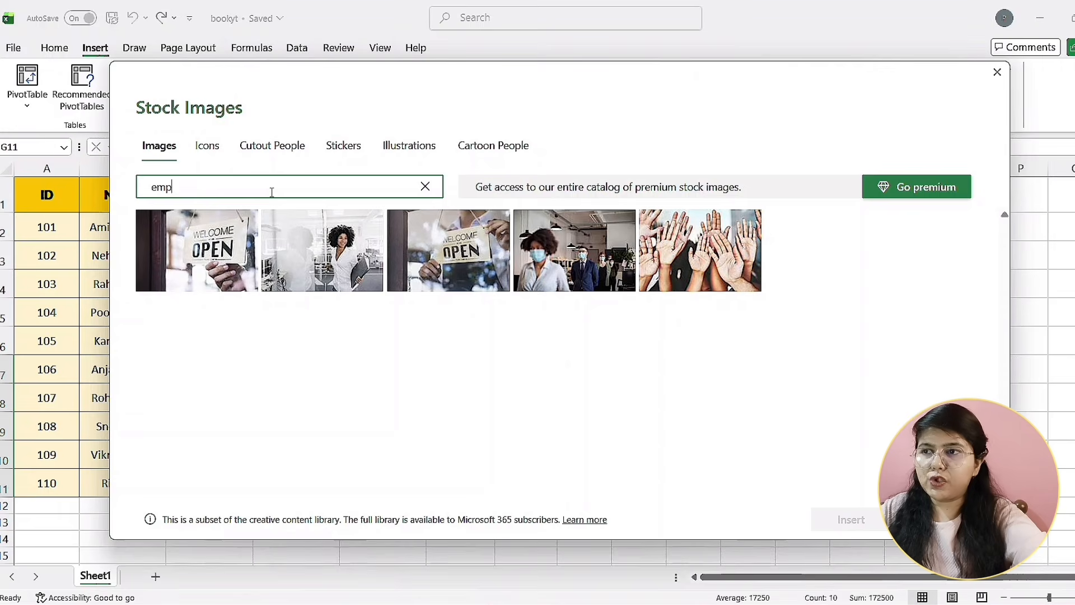
{"action": "key", "text": "BackSpace"}
- Search the stock images for "office" and insert the photo of two colleagues looking at notes on a wall
{"action": "type", "text": "offi"}
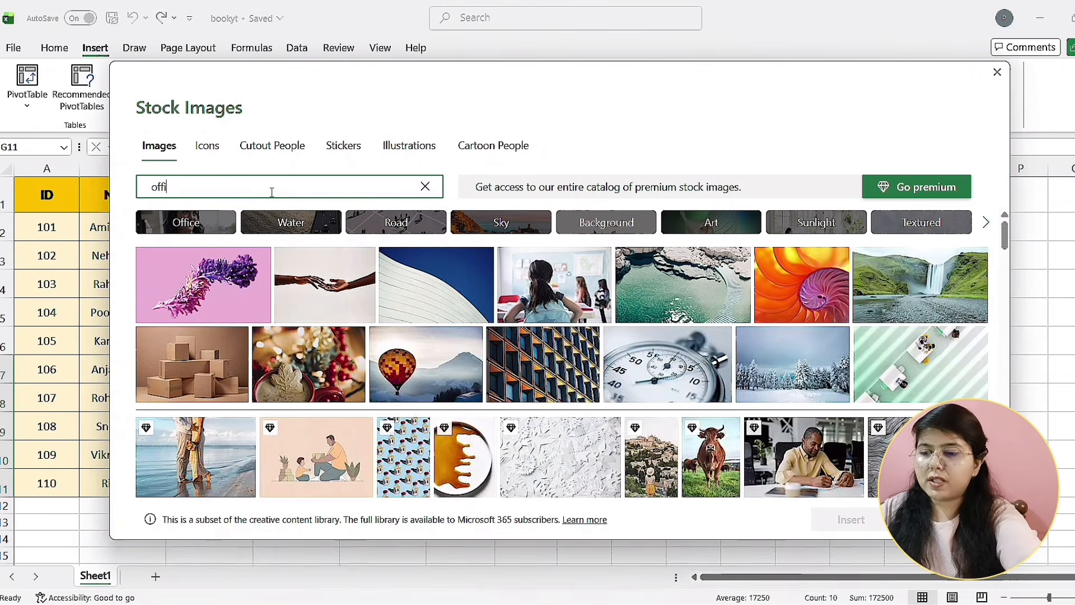
{"action": "type", "text": "ce"}
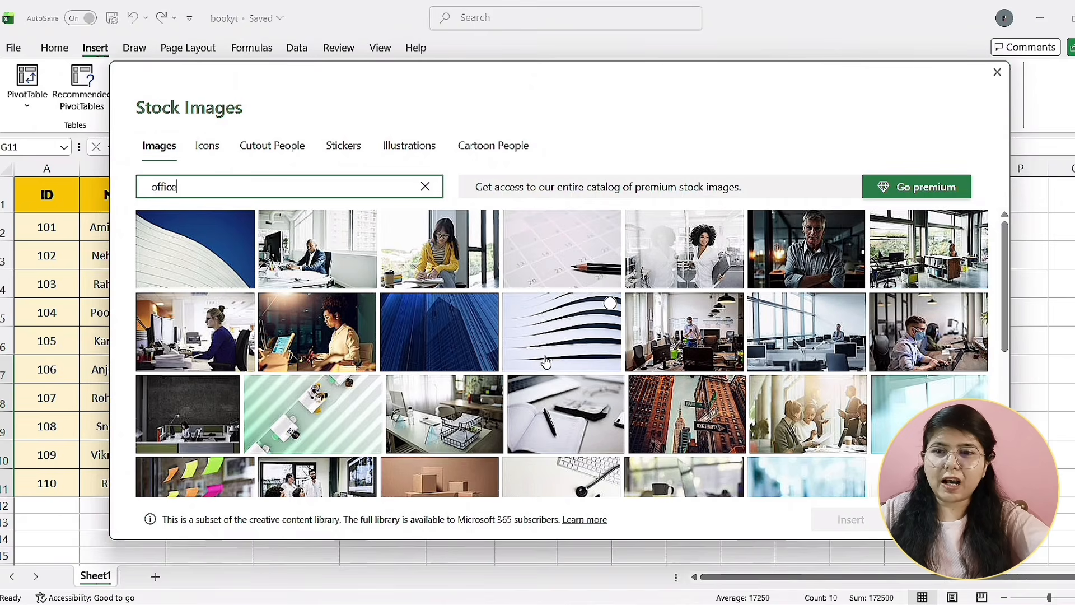
{"action": "scroll", "coordinate": [548, 364], "scroll_direction": "down", "scroll_amount": 5}
{"action": "scroll", "coordinate": [547, 361], "scroll_direction": "up", "scroll_amount": 4}
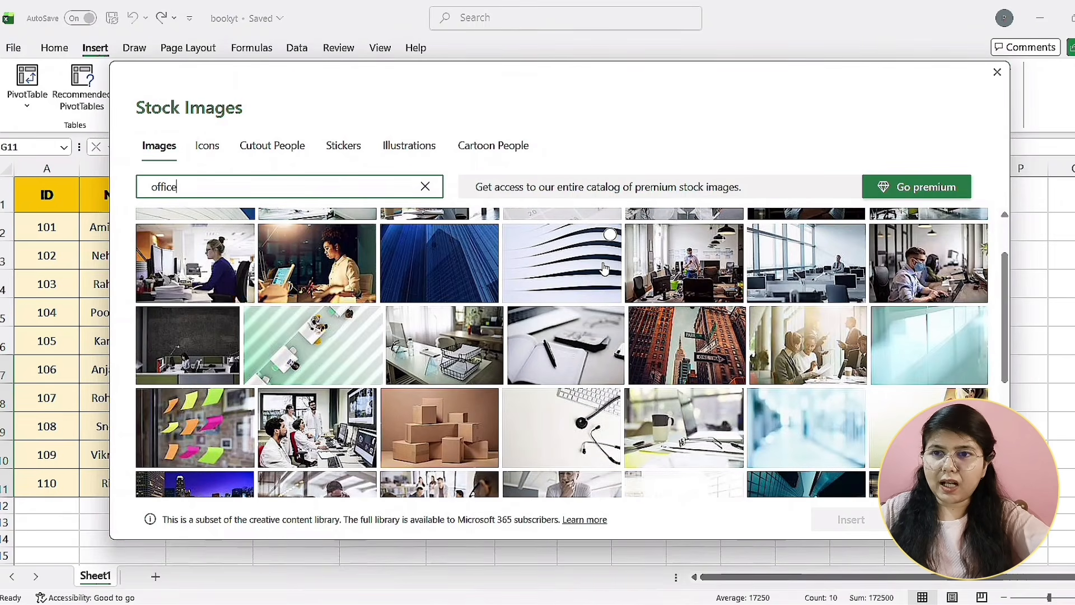
{"action": "scroll", "coordinate": [600, 272], "scroll_direction": "up", "scroll_amount": 1}
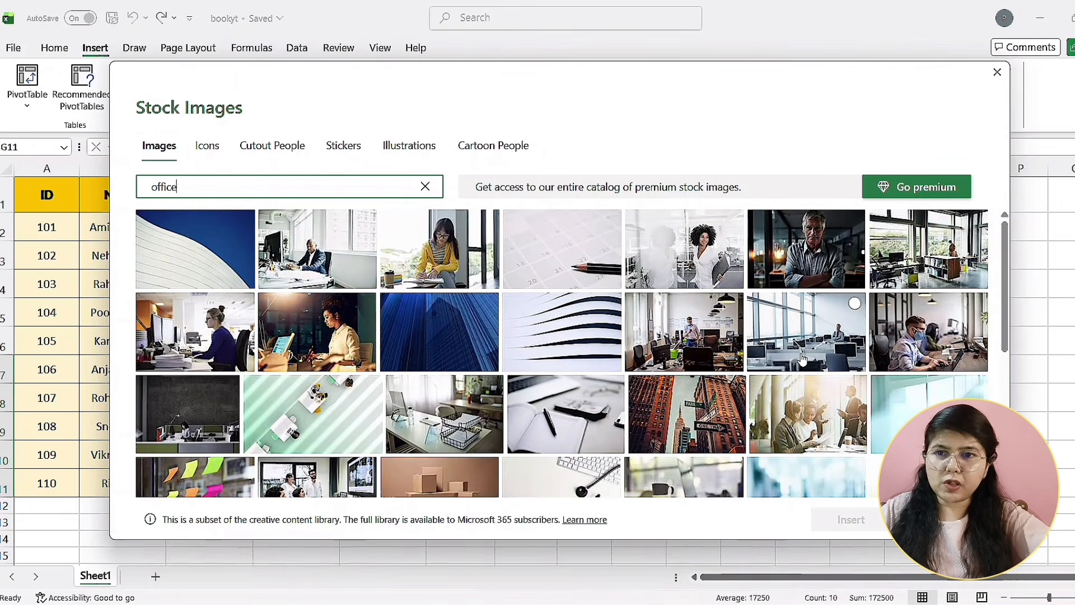
{"action": "scroll", "coordinate": [838, 334], "scroll_direction": "down", "scroll_amount": 5}
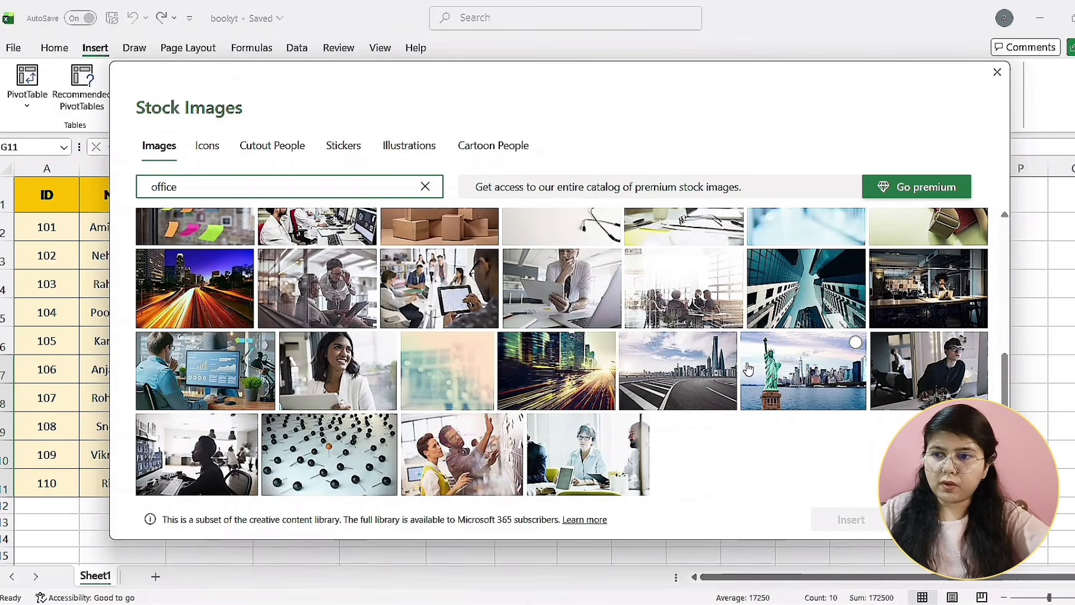
{"action": "left_click", "coordinate": [485, 469]}
{"action": "left_click", "coordinate": [837, 519]}
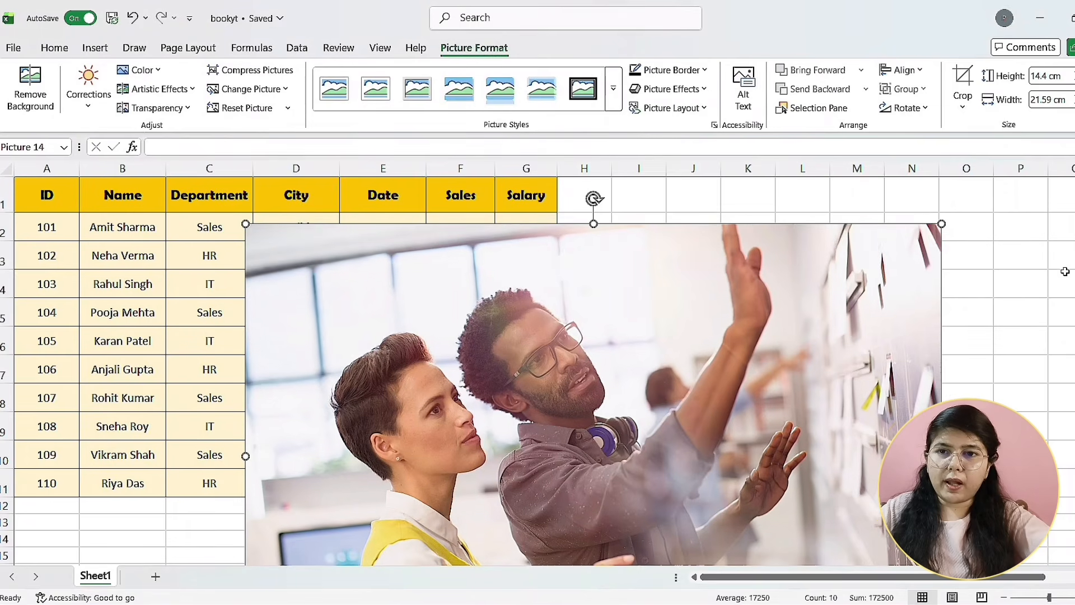
- Shrink the inserted picture to about 2.95 x 4.42 cm and place it beside the table, around I3:K6
{"action": "left_click_drag", "start_coordinate": [940, 223], "coordinate": [541, 490]}
{"action": "left_click_drag", "start_coordinate": [468, 493], "coordinate": [652, 397]}
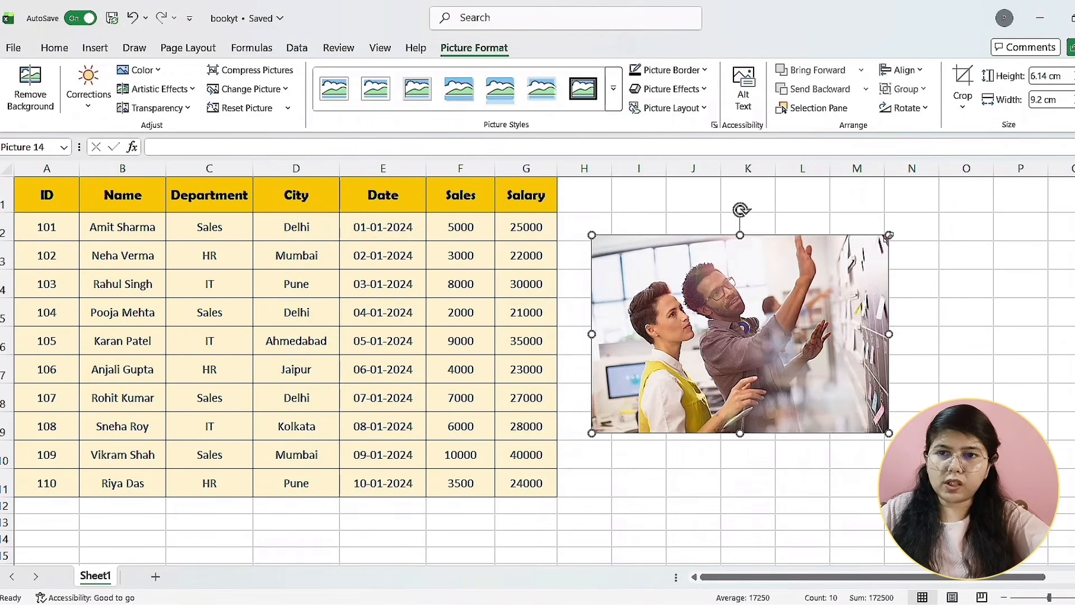
{"action": "left_click_drag", "start_coordinate": [889, 235], "coordinate": [727, 340]}
{"action": "left_click_drag", "start_coordinate": [685, 397], "coordinate": [720, 317]}
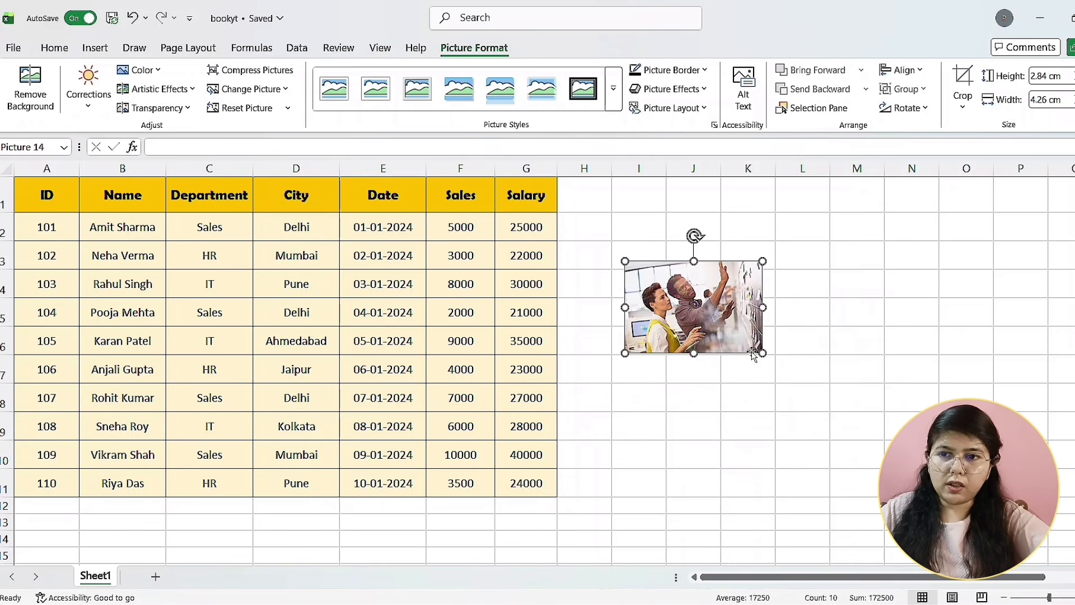
{"action": "left_click_drag", "start_coordinate": [753, 354], "coordinate": [709, 334]}
{"action": "left_click_drag", "start_coordinate": [767, 353], "coordinate": [752, 342]}
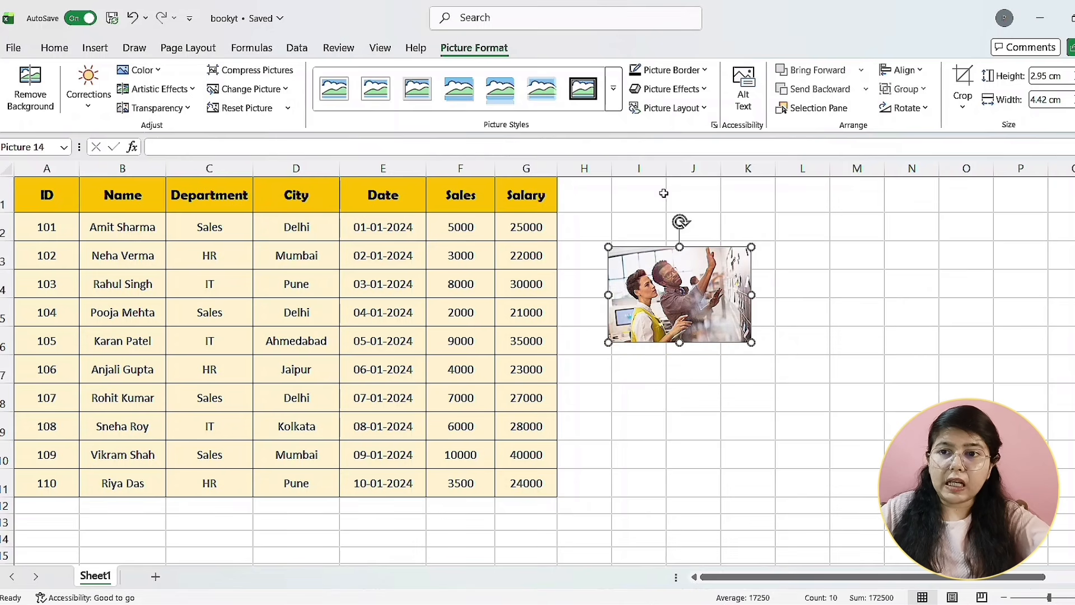
{"action": "left_click", "coordinate": [811, 290]}
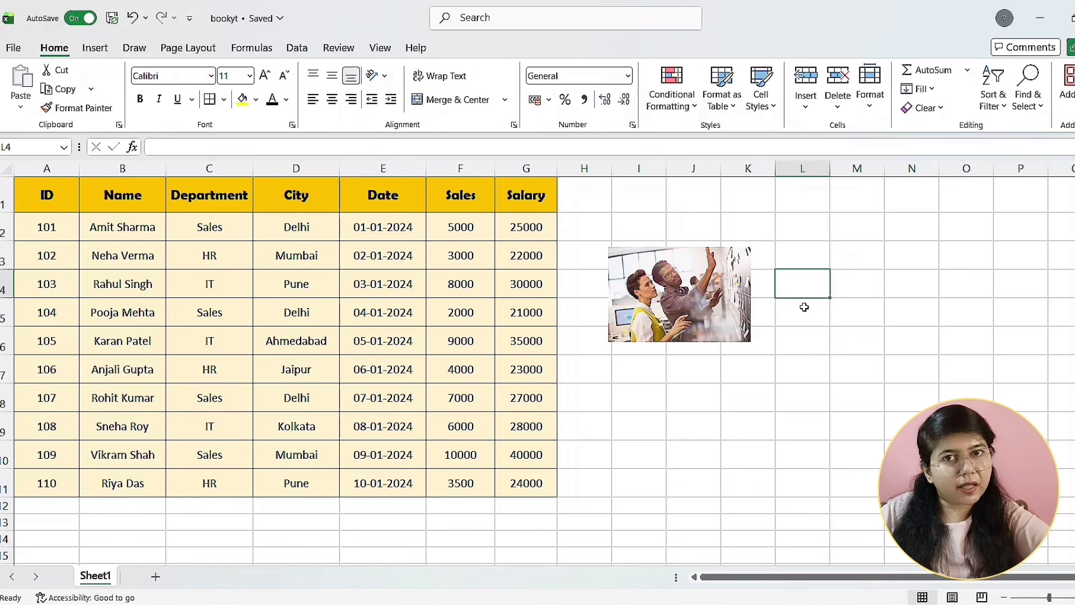
- Apply the black-framed oval picture style with a shadow to the inserted photo
{"action": "left_click", "coordinate": [714, 304]}
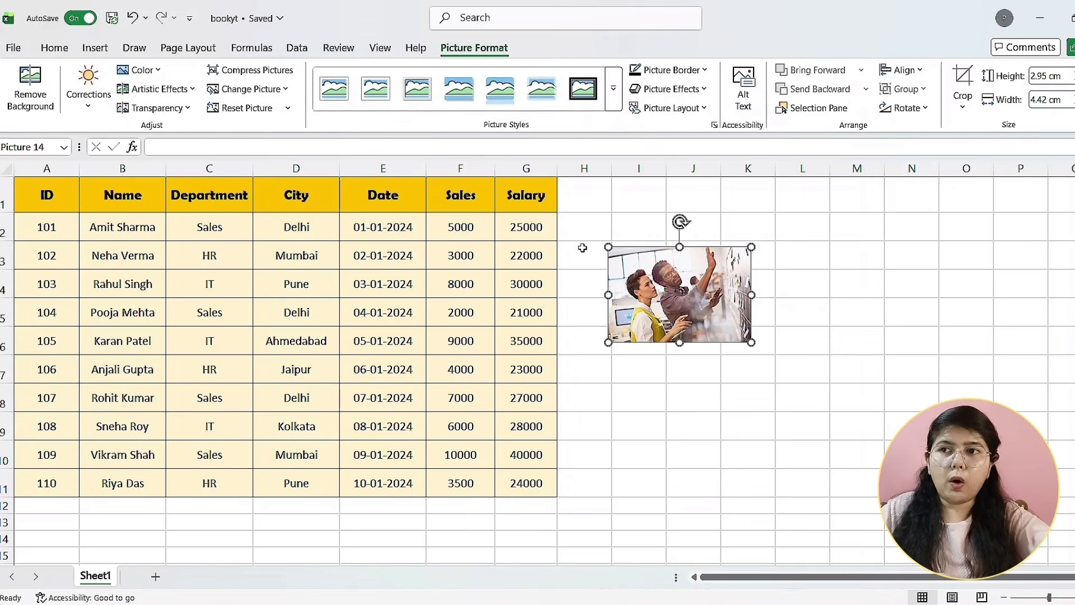
{"action": "left_click", "coordinate": [614, 99]}
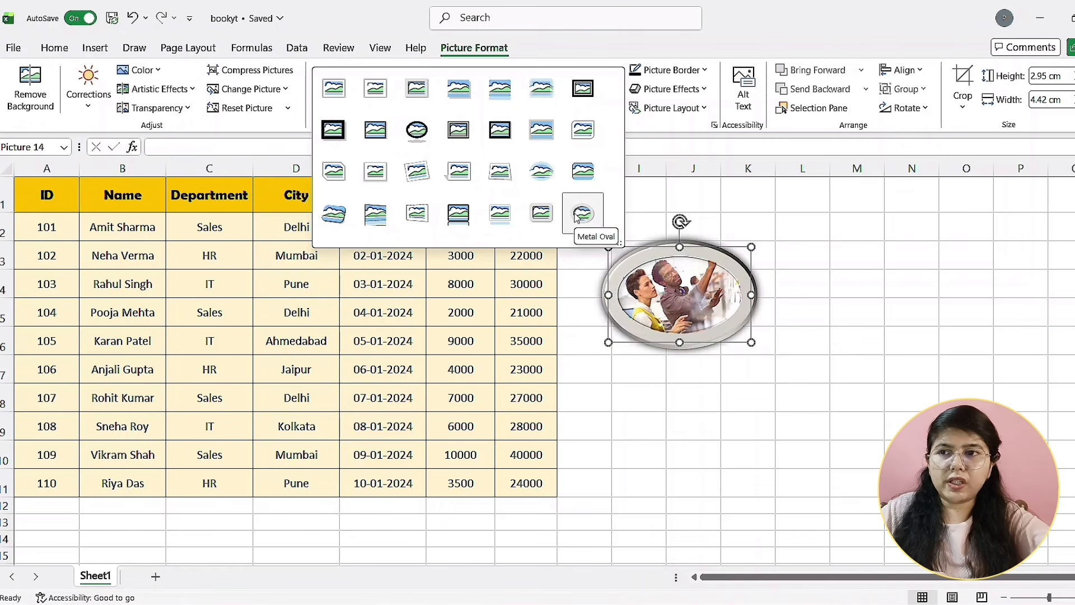
{"action": "left_click", "coordinate": [430, 144]}
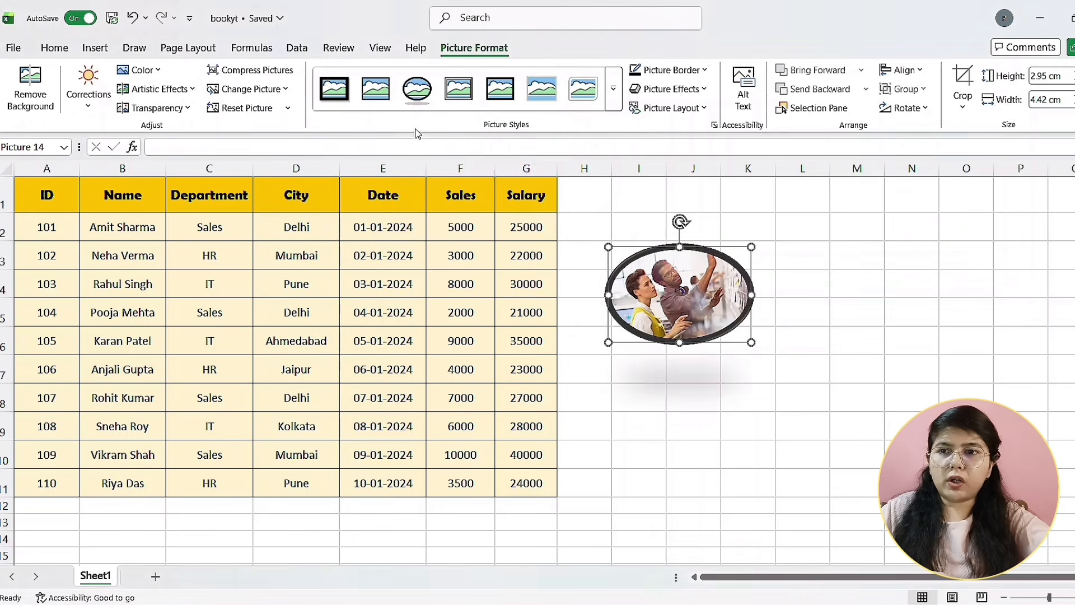
- Apply the soft-edged oval picture style to the inserted photo
{"action": "right_click", "coordinate": [652, 284]}
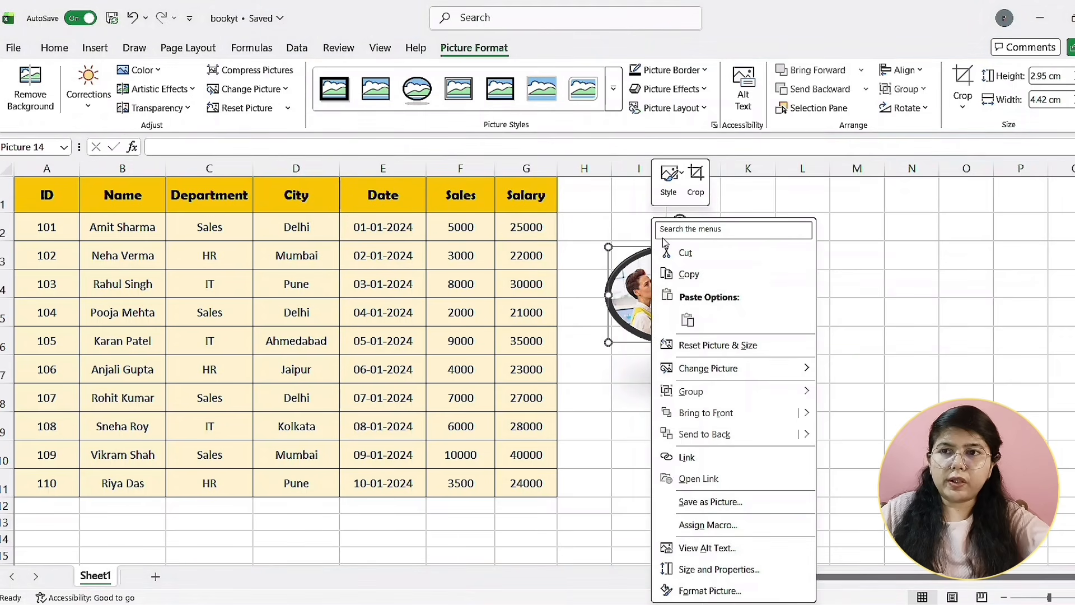
{"action": "left_click", "coordinate": [669, 178]}
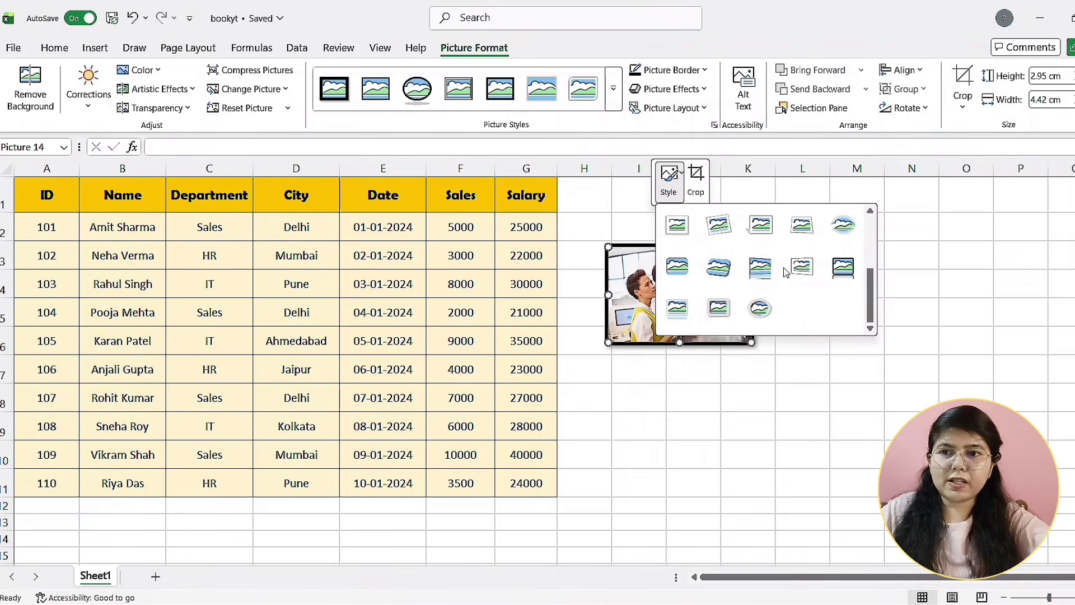
{"action": "left_click", "coordinate": [841, 232]}
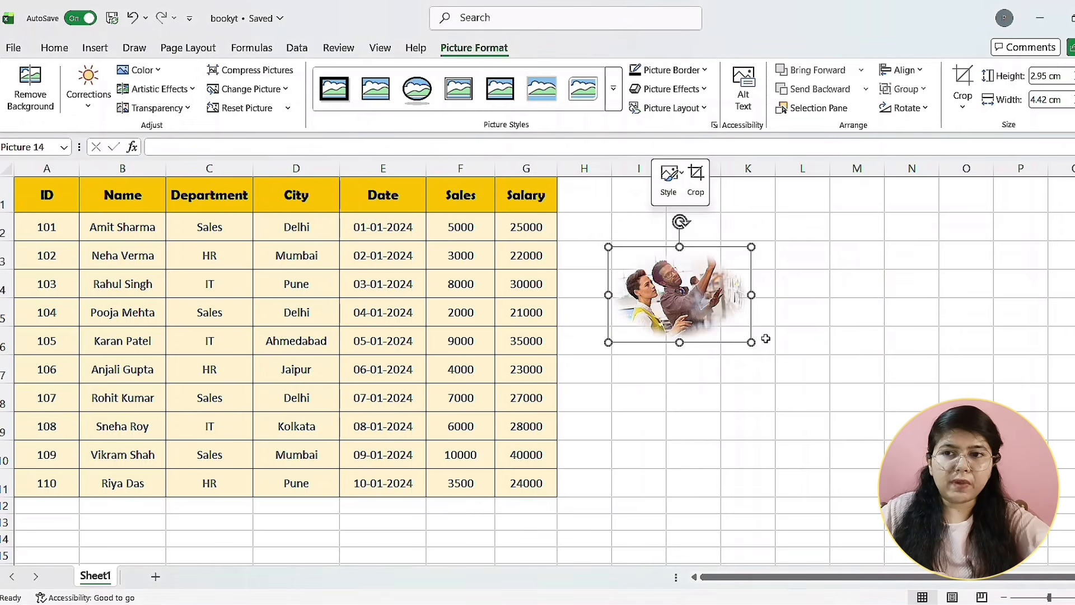
- Enlarge the soft-edged picture to about 4.05 x 6.07 cm and reposition it beside the table, around H3:L7
{"action": "left_click_drag", "start_coordinate": [750, 342], "coordinate": [790, 371]}
{"action": "left_click_drag", "start_coordinate": [731, 328], "coordinate": [703, 325]}
{"action": "left_click_drag", "start_coordinate": [766, 369], "coordinate": [777, 376]}
{"action": "left_click", "coordinate": [765, 387]}
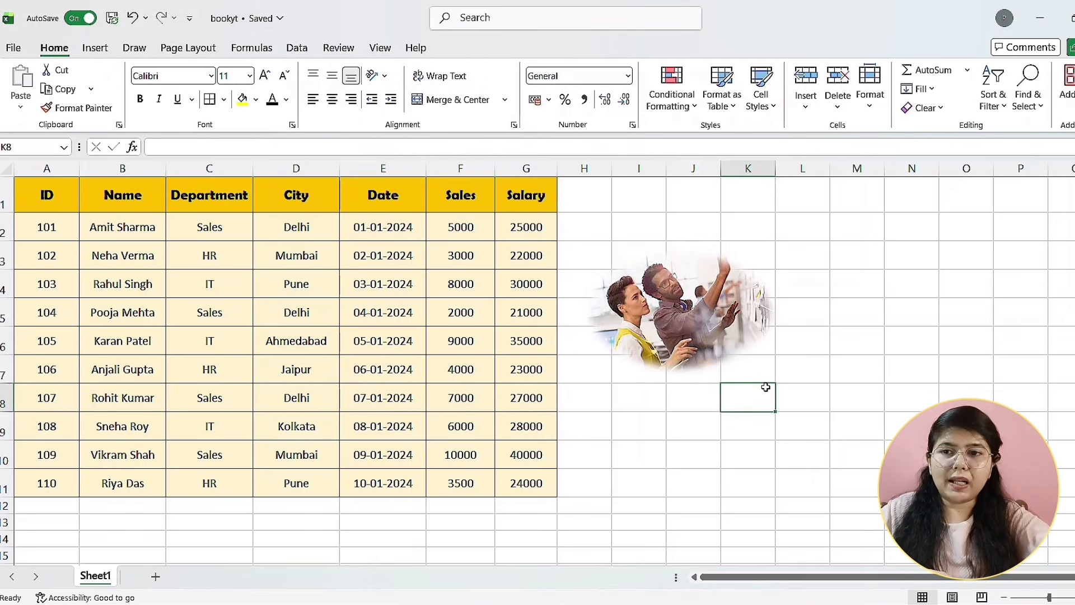
{"action": "left_click", "coordinate": [699, 330]}
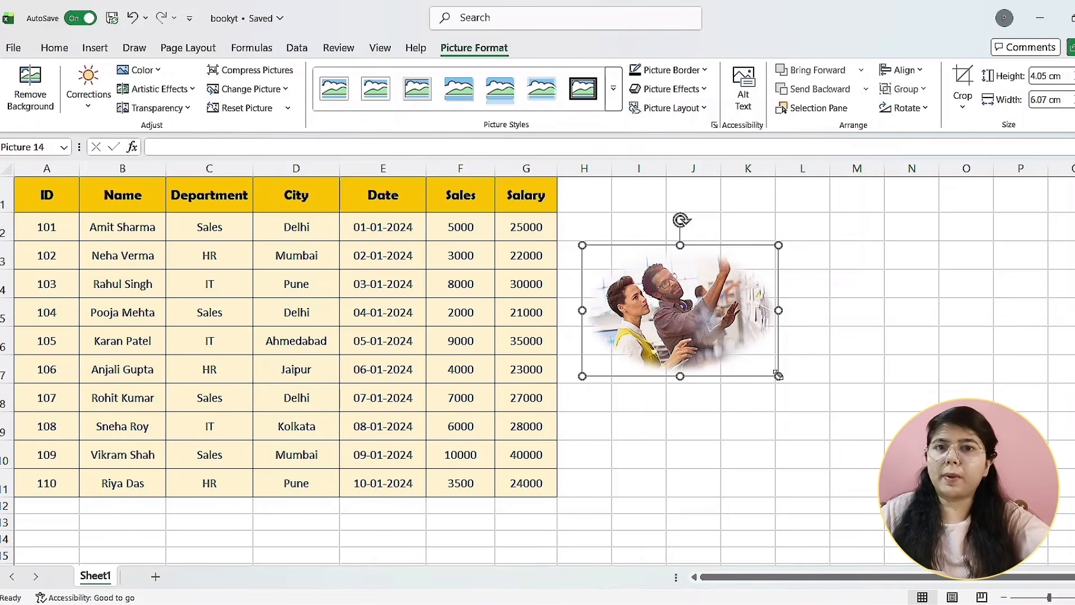
{"action": "left_click", "coordinate": [705, 402]}
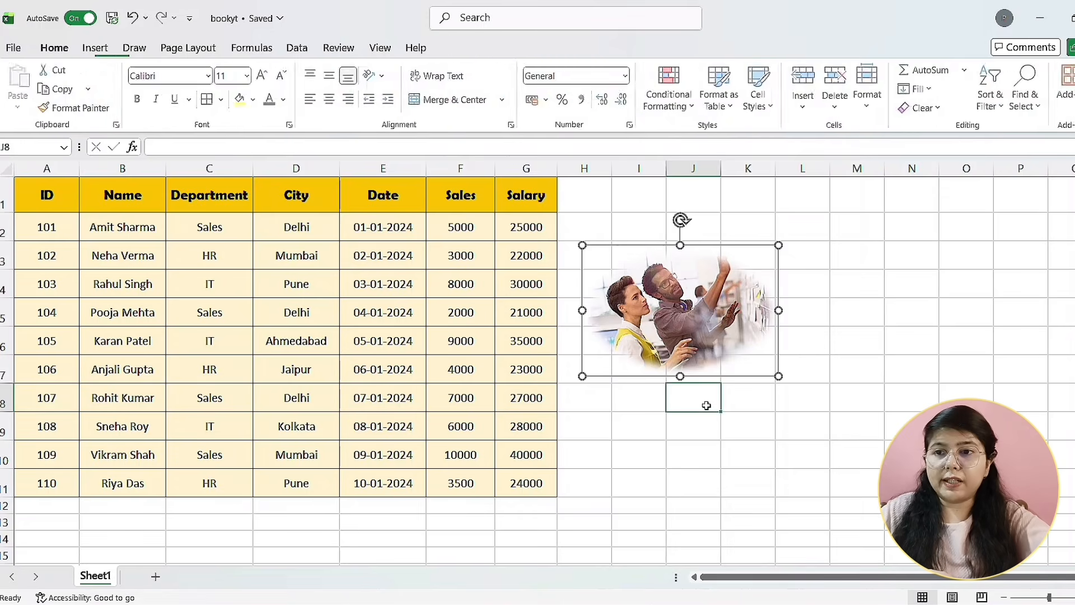
{"action": "left_click", "coordinate": [717, 331]}
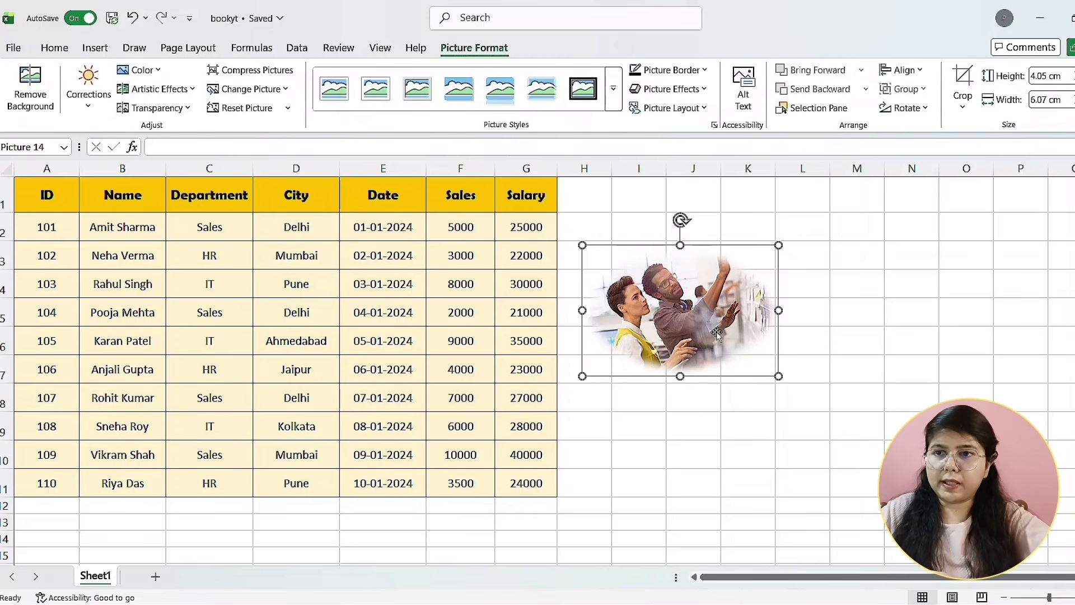
{"action": "left_click", "coordinate": [784, 209]}
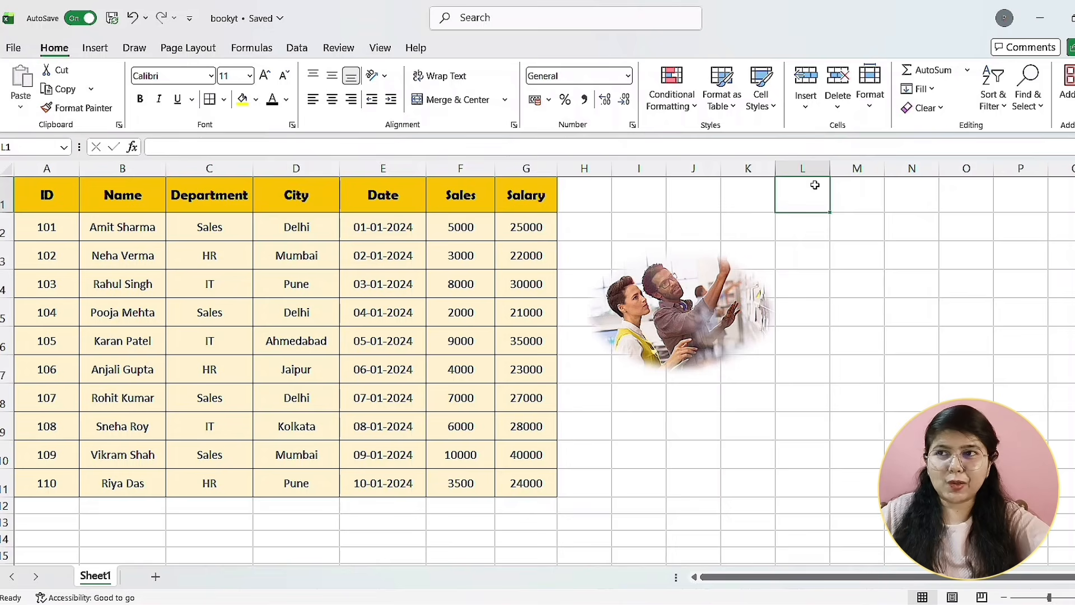
{"action": "left_click", "coordinate": [371, 47]}
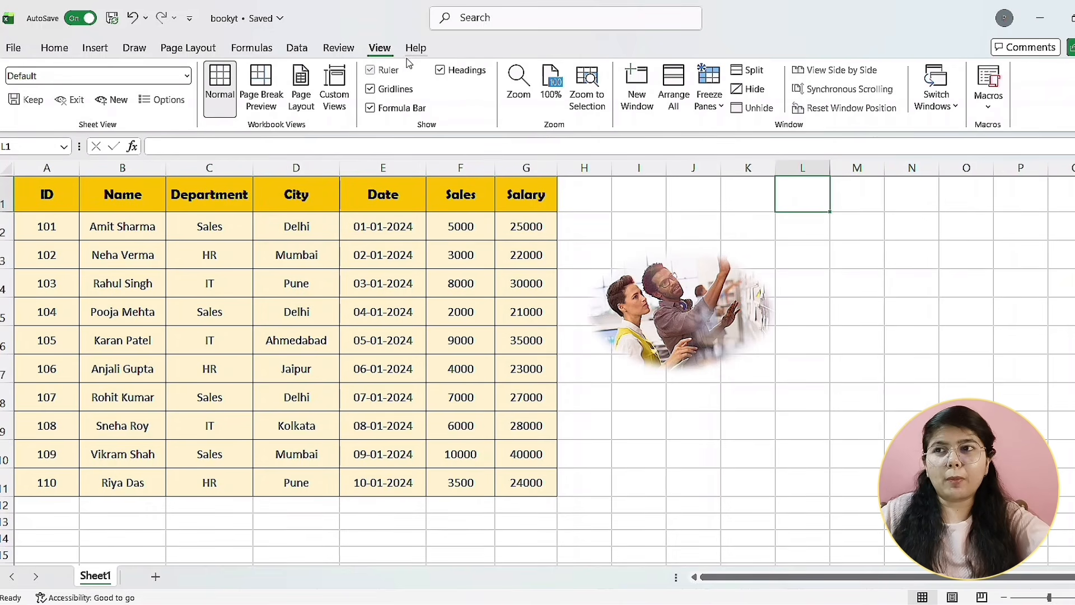
{"action": "left_click", "coordinate": [417, 50]}
{"action": "left_click", "coordinate": [339, 48]}
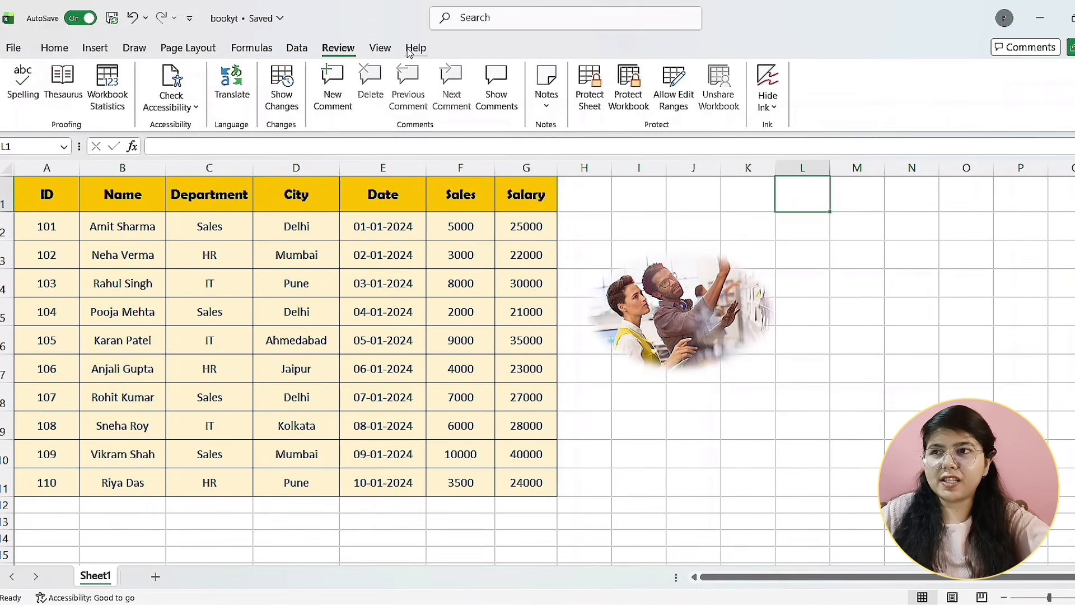
{"action": "left_click", "coordinate": [379, 49]}
{"action": "left_click", "coordinate": [291, 48]}
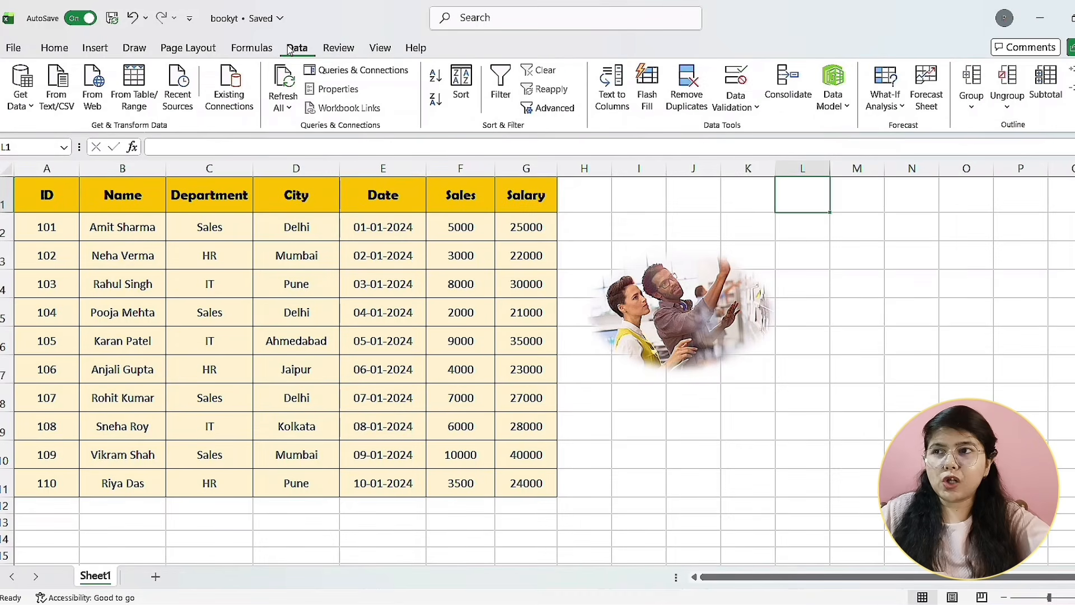
{"action": "left_click", "coordinate": [234, 50]}
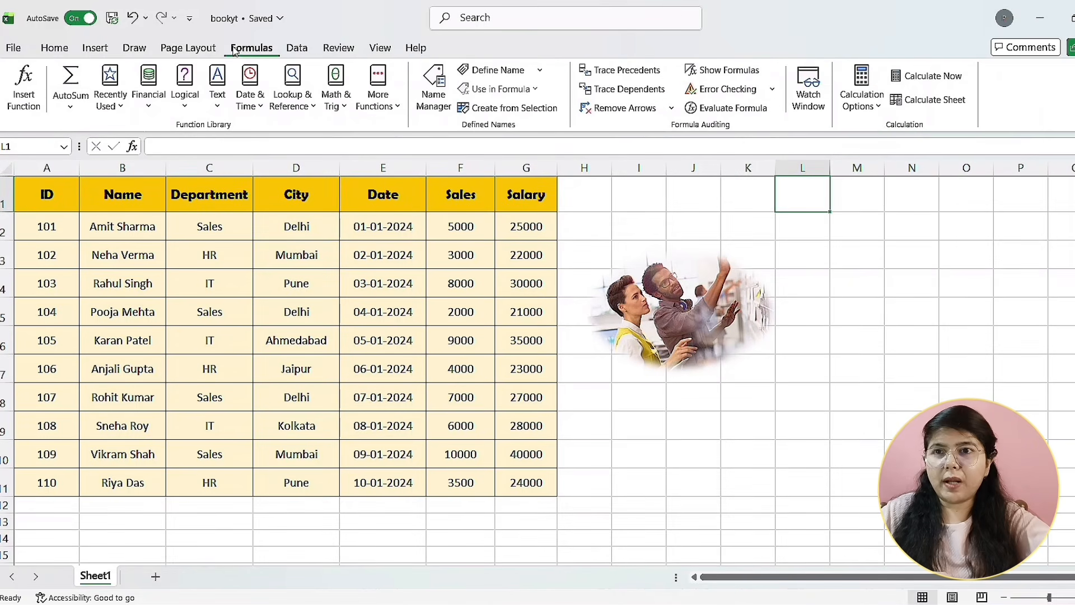
- Insert a WordArt object in the outlined letter style and enter the text "CCBP"
{"action": "left_click", "coordinate": [104, 49]}
{"action": "left_click", "coordinate": [913, 84]}
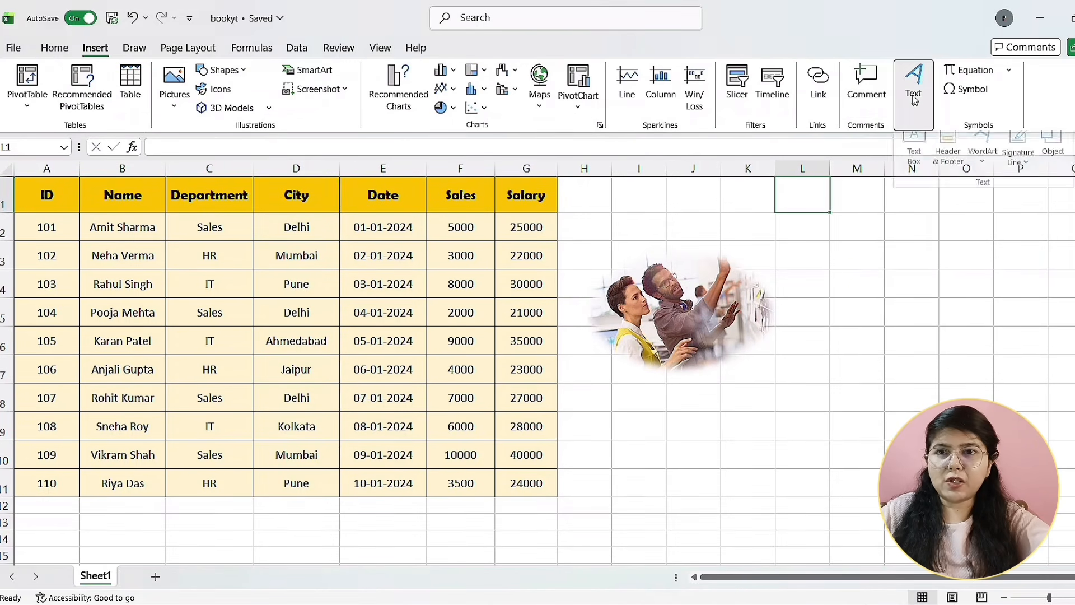
{"action": "left_click", "coordinate": [984, 169]}
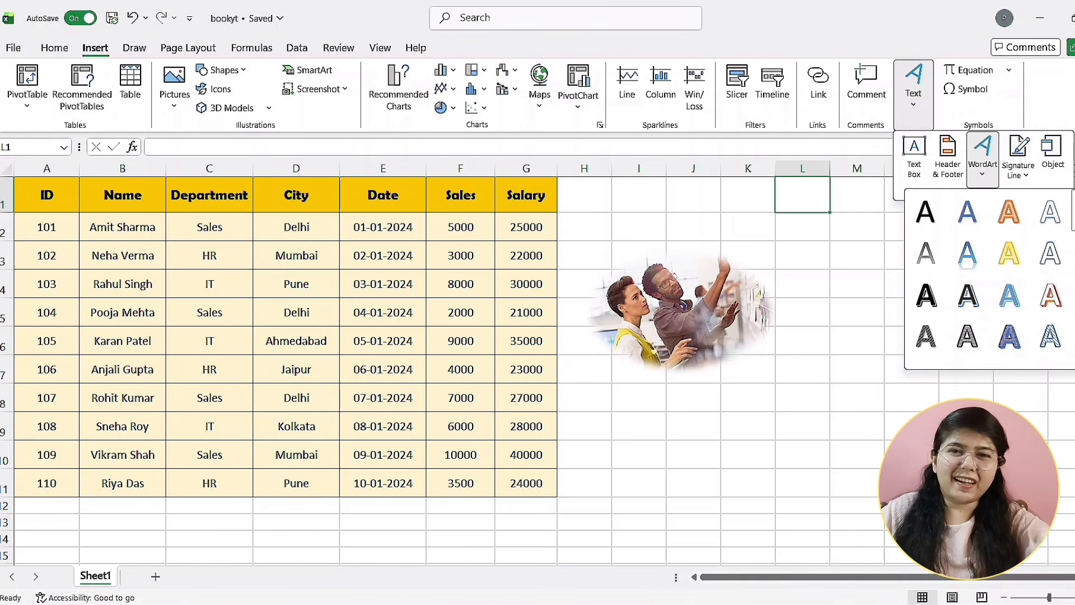
{"action": "left_click", "coordinate": [1051, 213]}
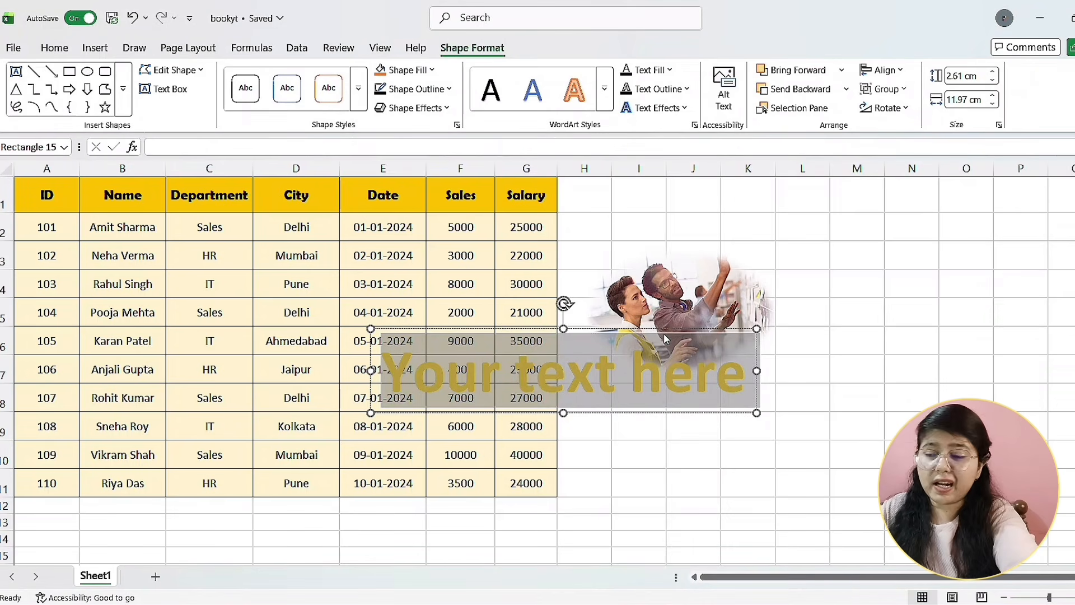
{"action": "type", "text": "CC"}
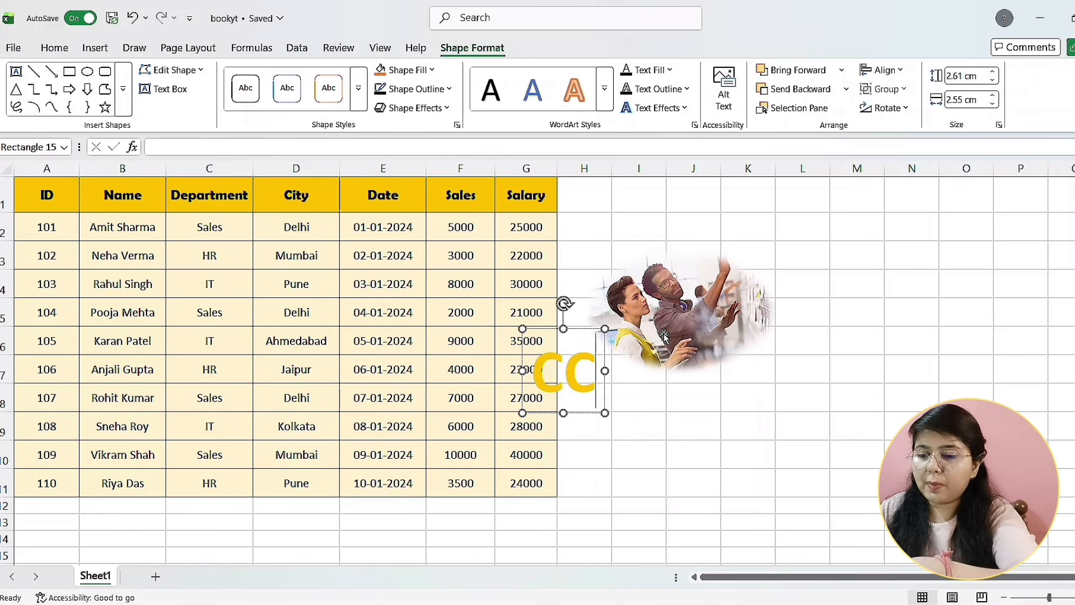
{"action": "type", "text": "BP"}
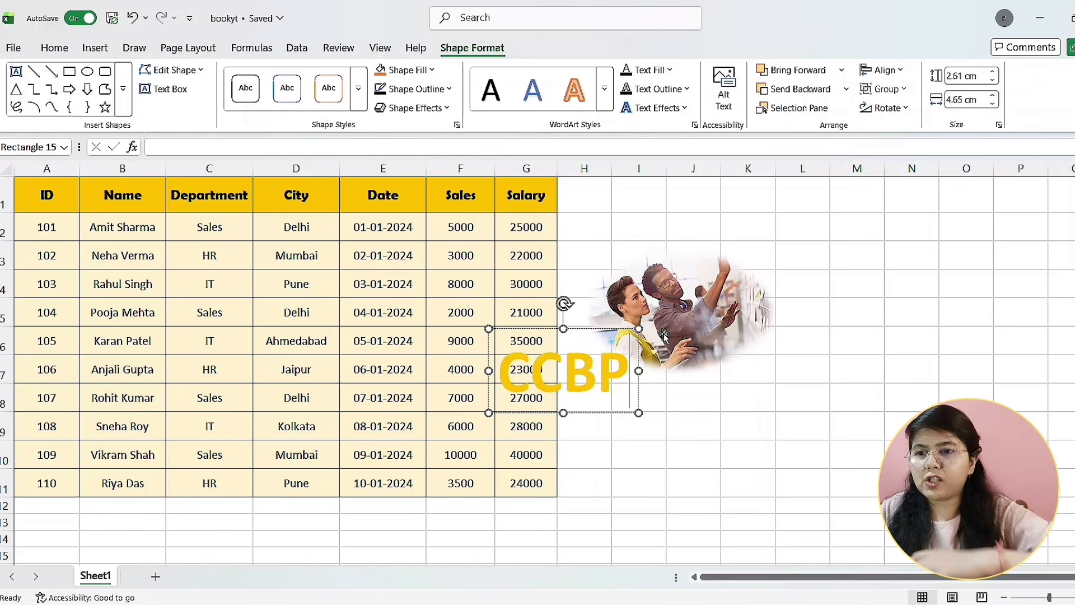
{"action": "left_click", "coordinate": [708, 442]}
{"action": "left_click", "coordinate": [560, 398]}
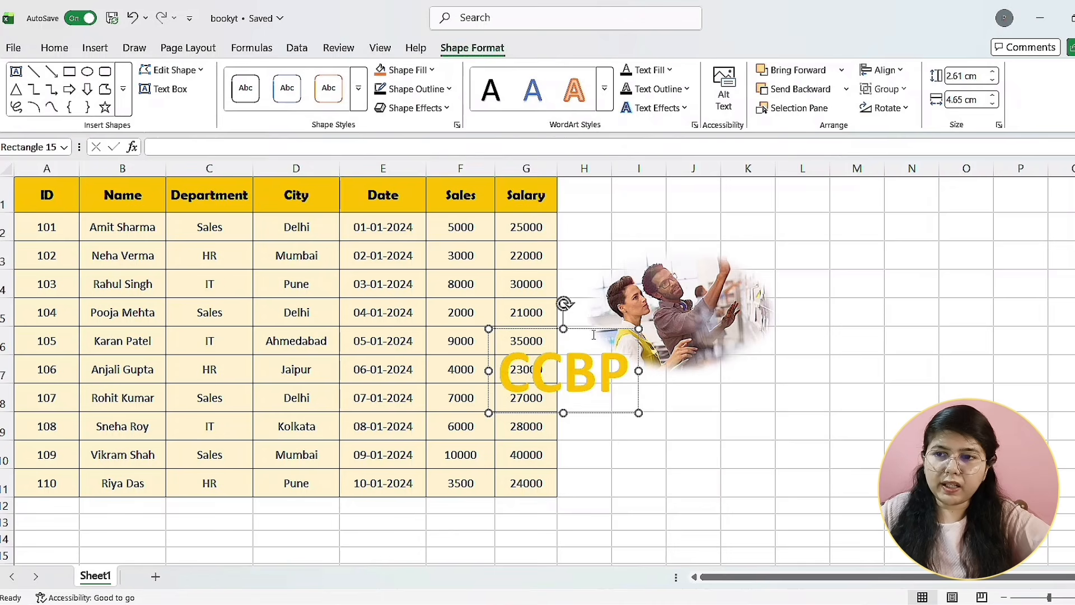
- Shift the oval picture slightly down and place the CCBP WordArt directly above it, around H1:K3
{"action": "left_click", "coordinate": [599, 316]}
{"action": "mouse_move", "coordinate": [599, 317]}
{"action": "left_mouse_down"}
{"action": "mouse_move", "coordinate": [650, 247]}
{"action": "mouse_move", "coordinate": [588, 333]}
{"action": "left_mouse_up"}
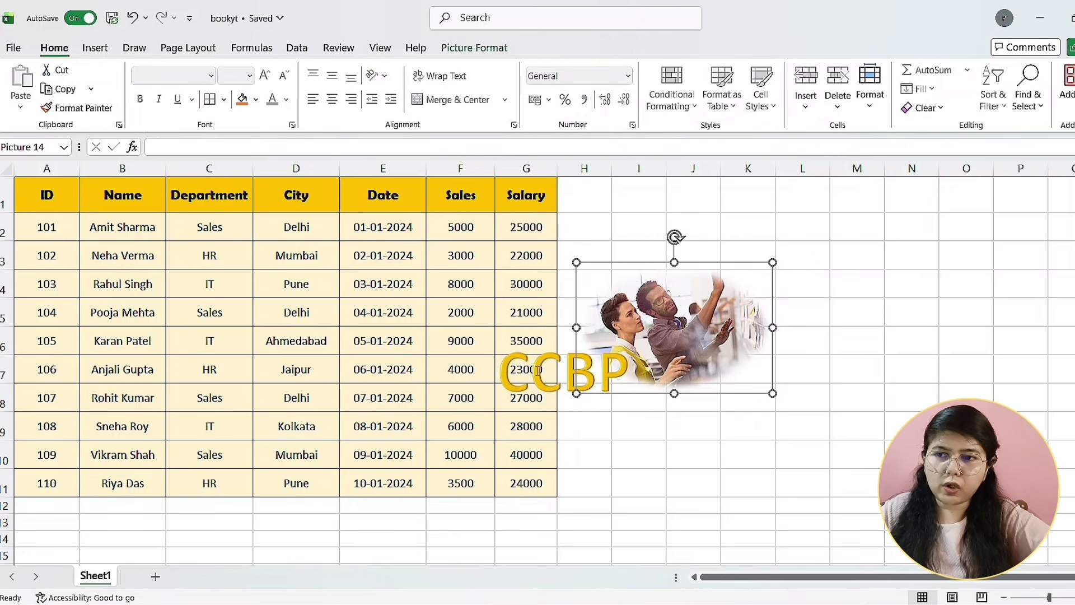
{"action": "left_click", "coordinate": [579, 368]}
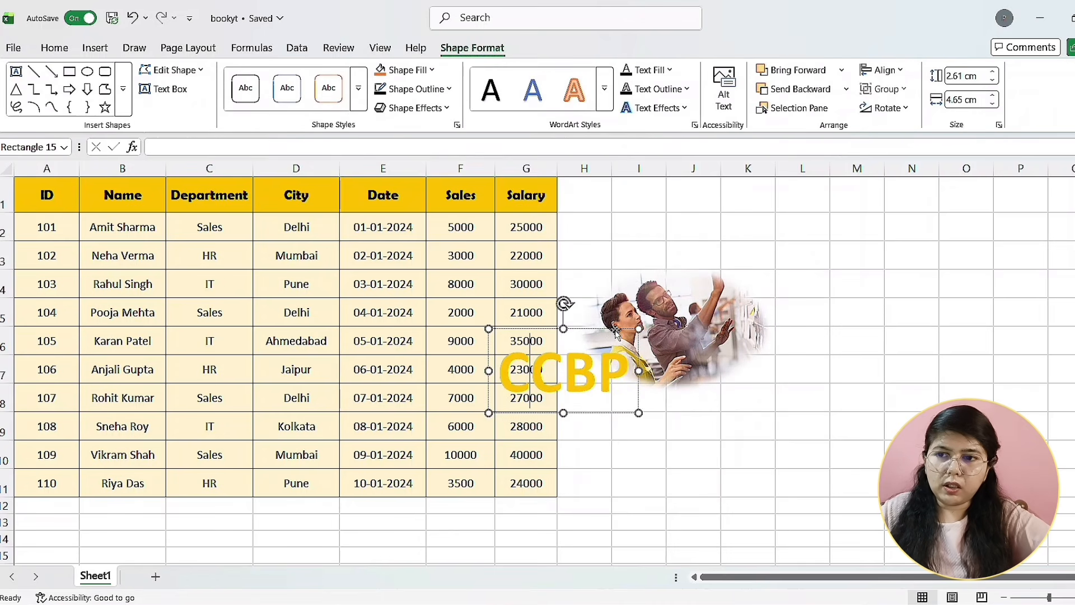
{"action": "left_click_drag", "start_coordinate": [613, 324], "coordinate": [724, 193]}
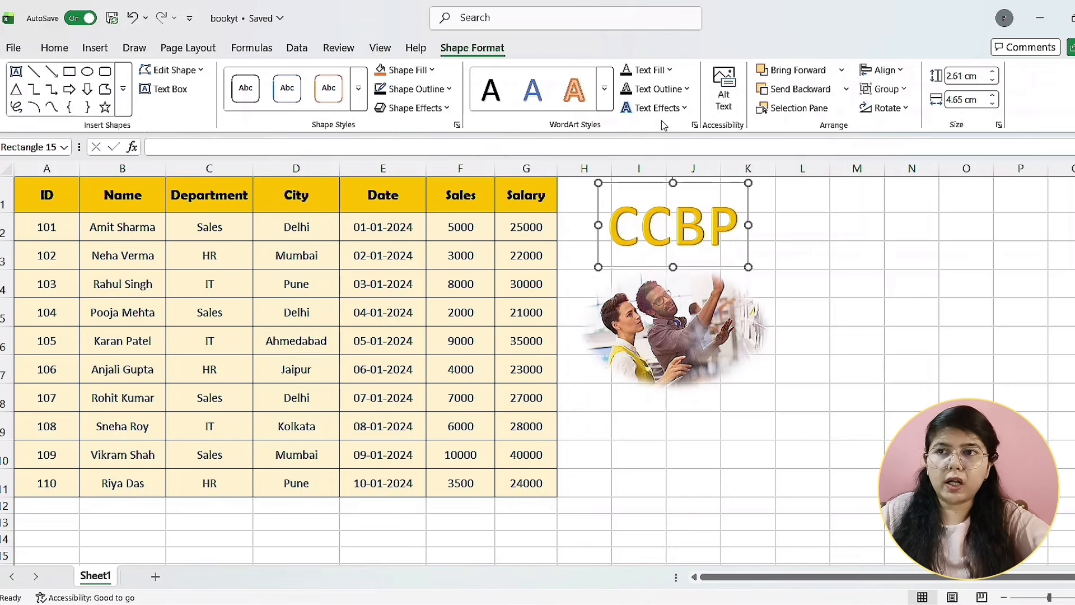
{"action": "left_click", "coordinate": [605, 89]}
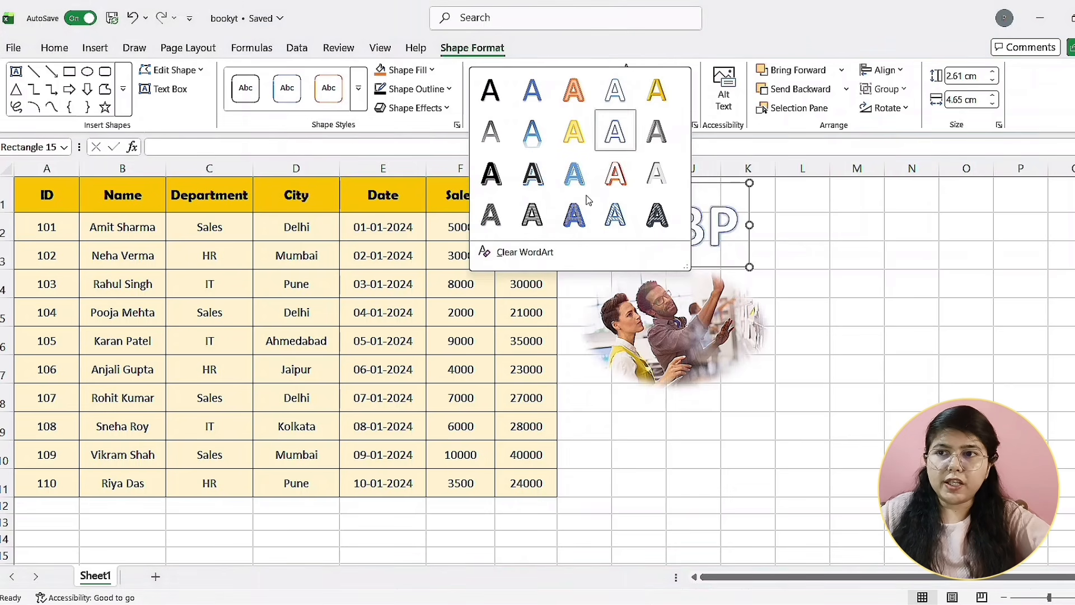
{"action": "left_click", "coordinate": [701, 72]}
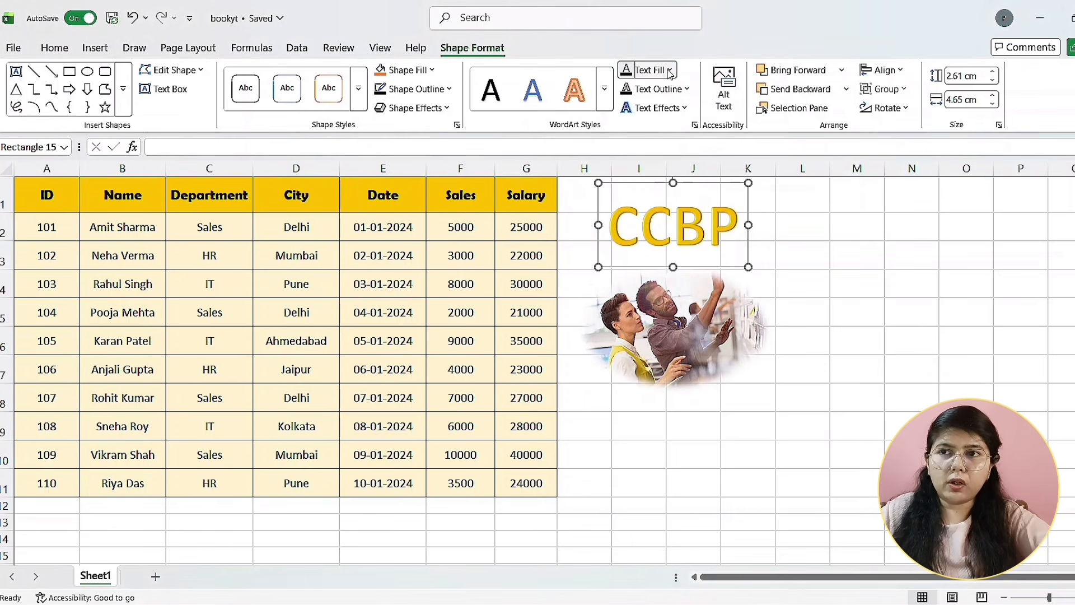
{"action": "left_click", "coordinate": [669, 70]}
{"action": "left_click", "coordinate": [682, 73]}
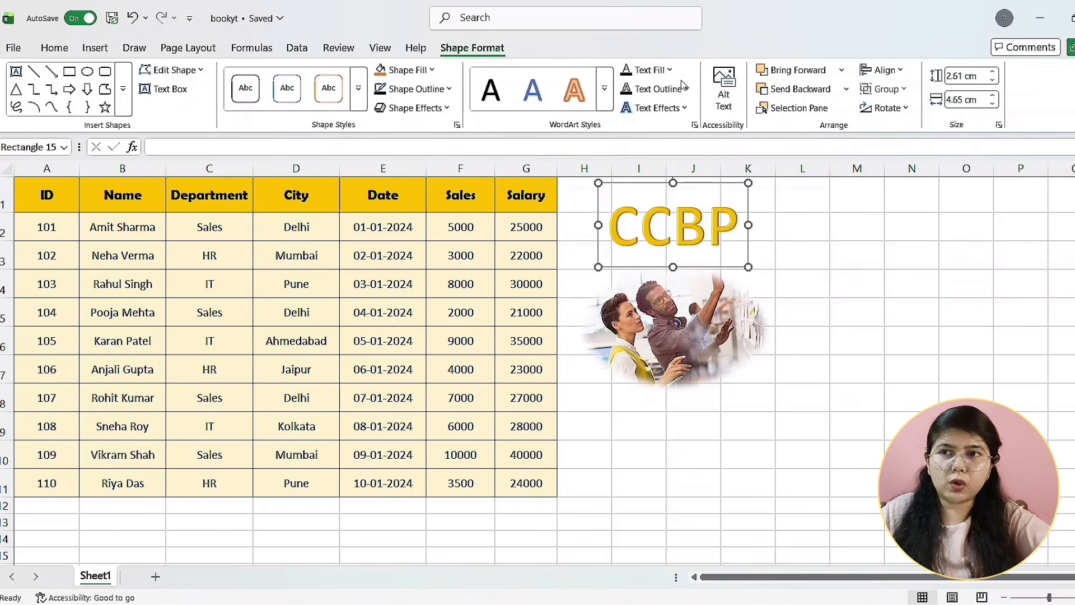
{"action": "left_click", "coordinate": [688, 89]}
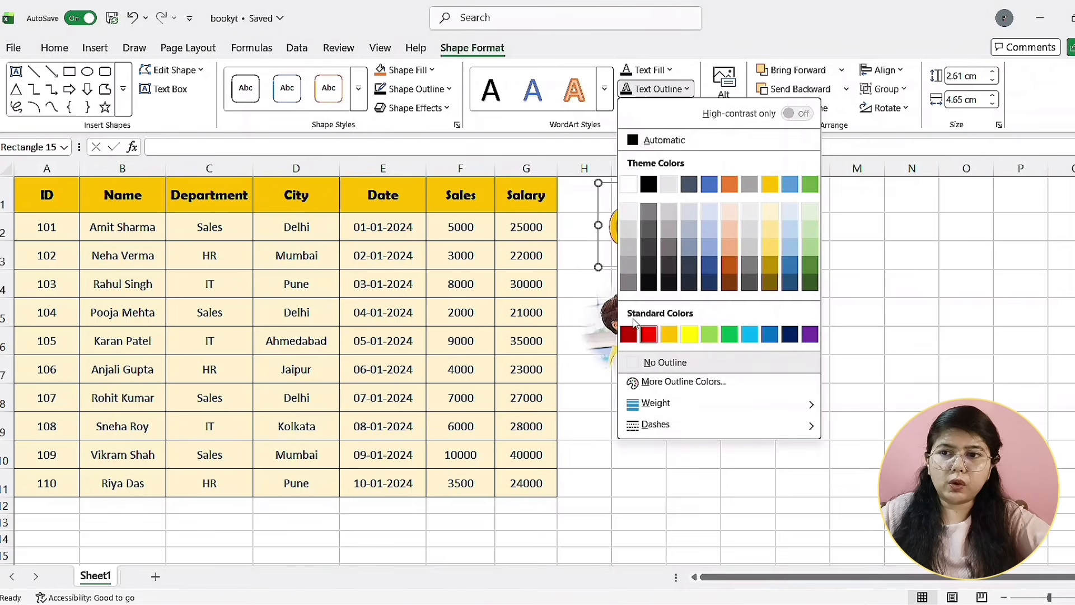
{"action": "left_click", "coordinate": [678, 67]}
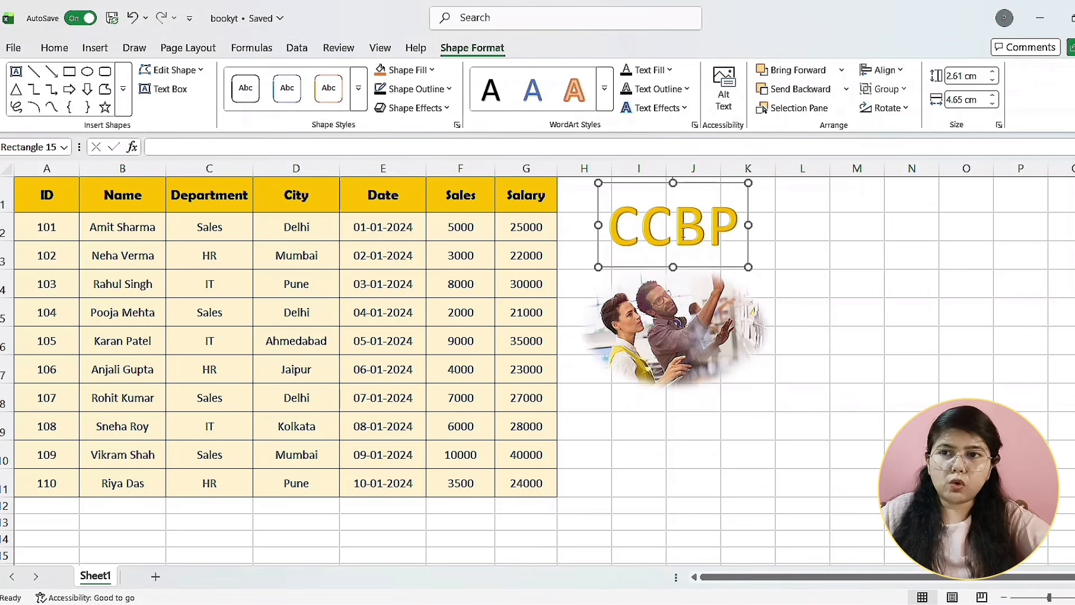
- Move the CCBP WordArt below the oval picture, around H10:K13
{"action": "left_click_drag", "start_coordinate": [708, 189], "coordinate": [716, 336]}
{"action": "left_click", "coordinate": [792, 229]}
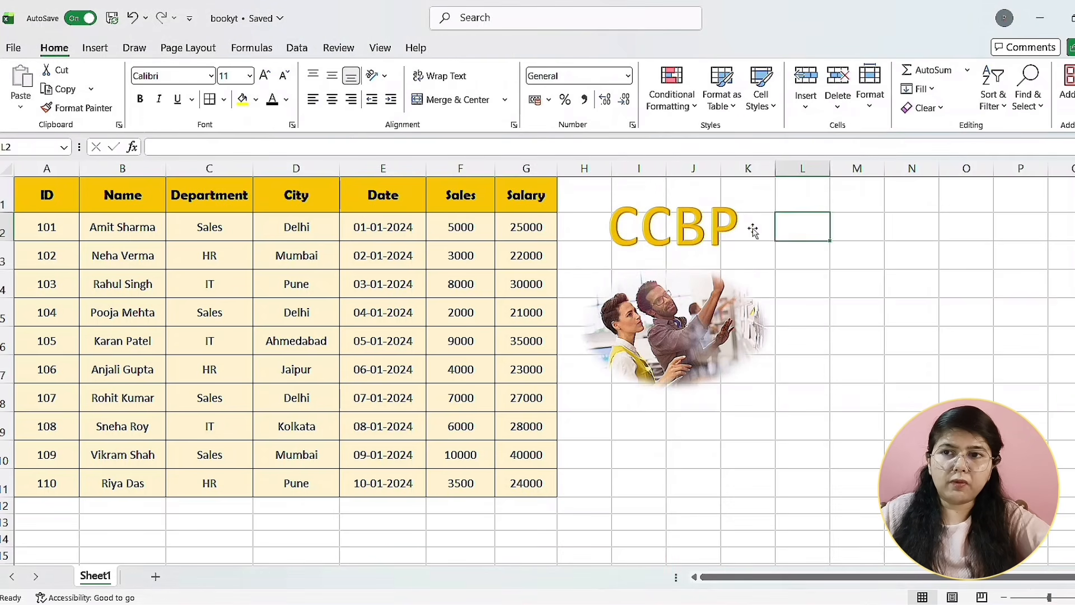
{"action": "left_click", "coordinate": [655, 196]}
{"action": "left_click", "coordinate": [695, 197]}
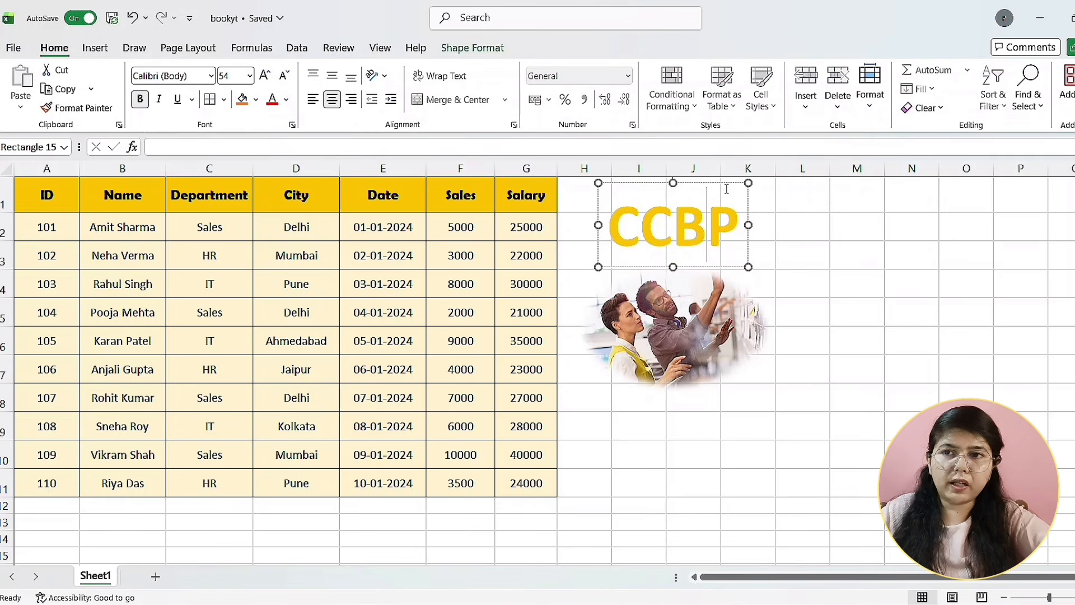
{"action": "left_click_drag", "start_coordinate": [731, 188], "coordinate": [715, 448]}
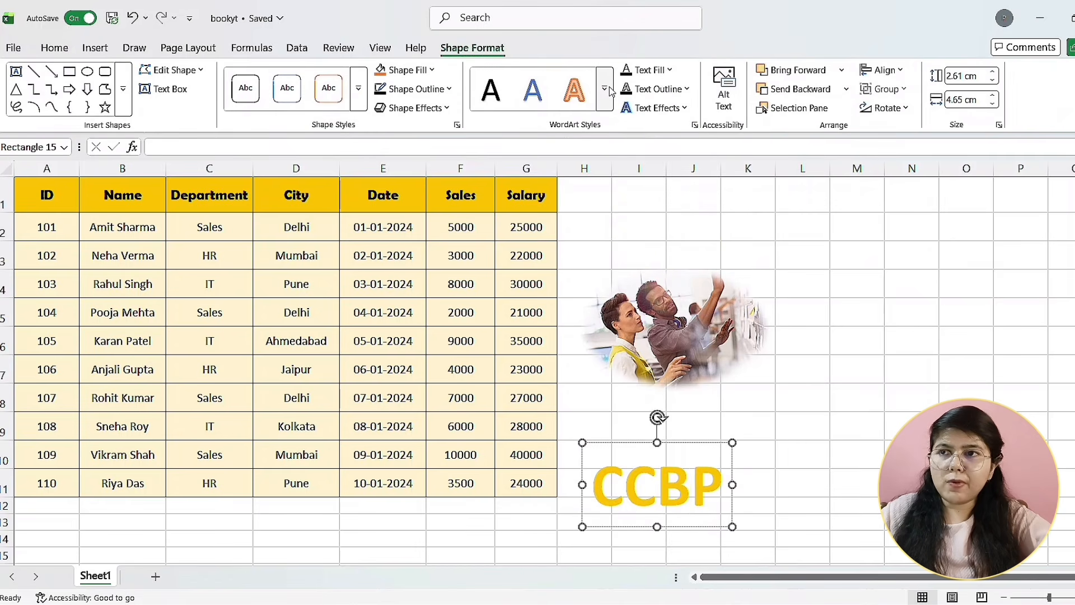
- Apply the last outer shadow preset to the CCBP WordArt text
{"action": "left_click", "coordinate": [685, 109]}
{"action": "mouse_move", "coordinate": [695, 136]}
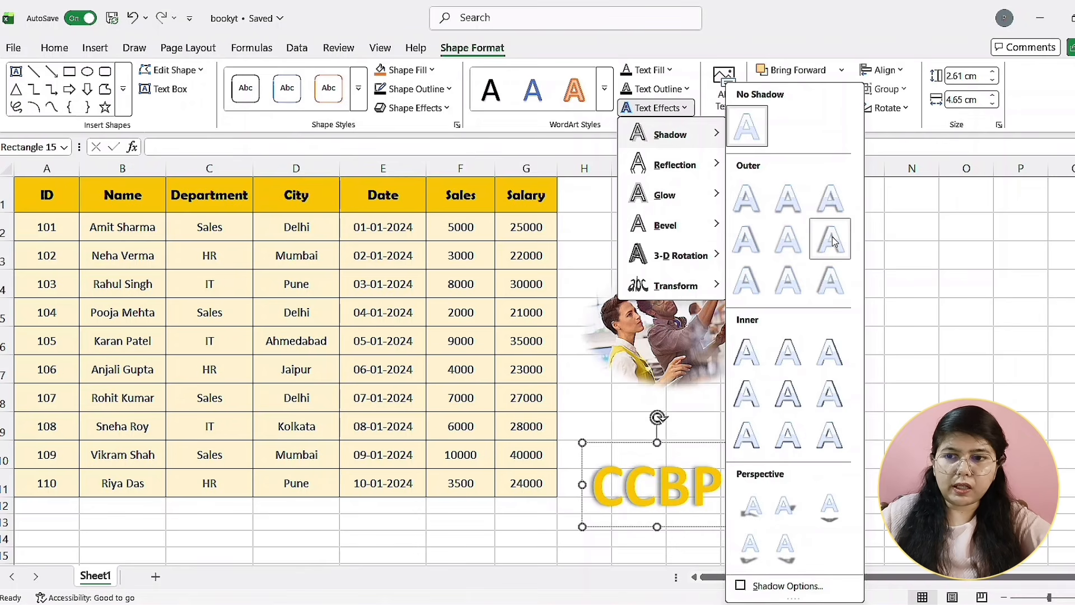
{"action": "left_click", "coordinate": [831, 277]}
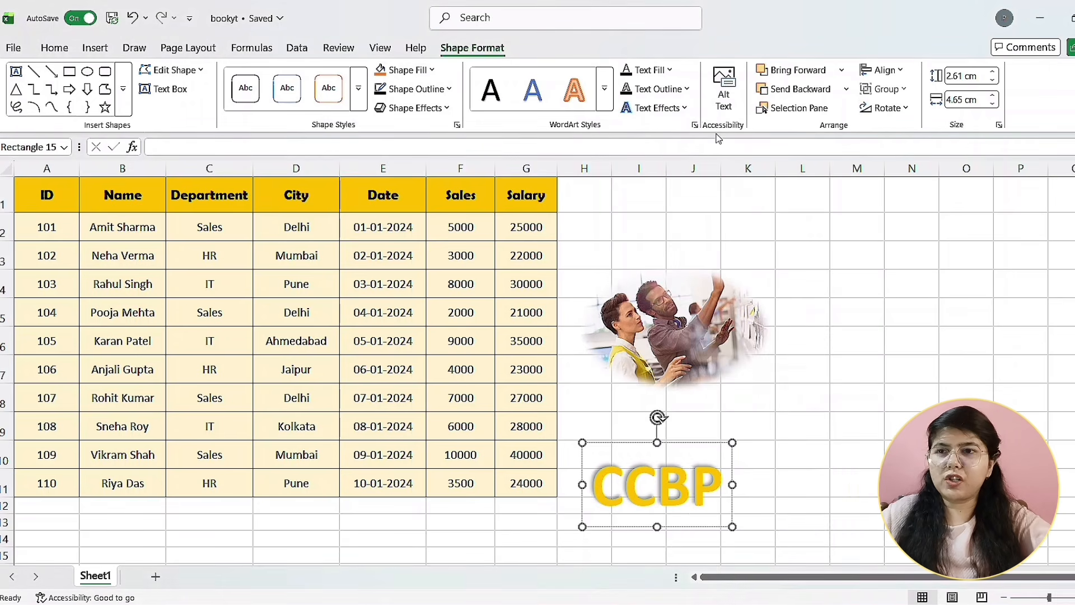
- Apply a warp transform to the CCBP WordArt that makes the outer letters taller than the middle ones
{"action": "left_click", "coordinate": [682, 107]}
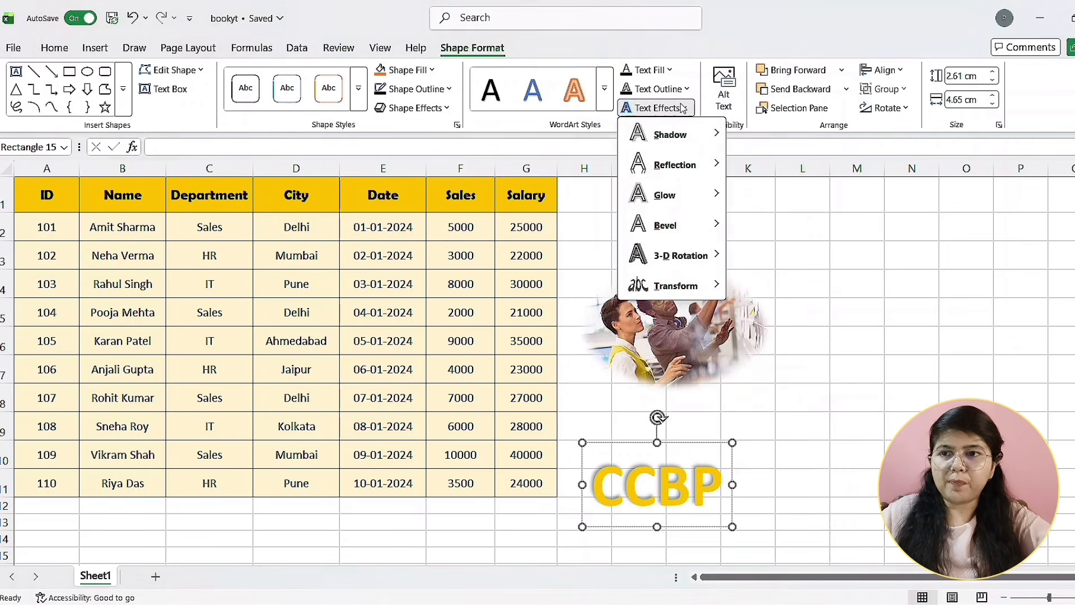
{"action": "mouse_move", "coordinate": [678, 290]}
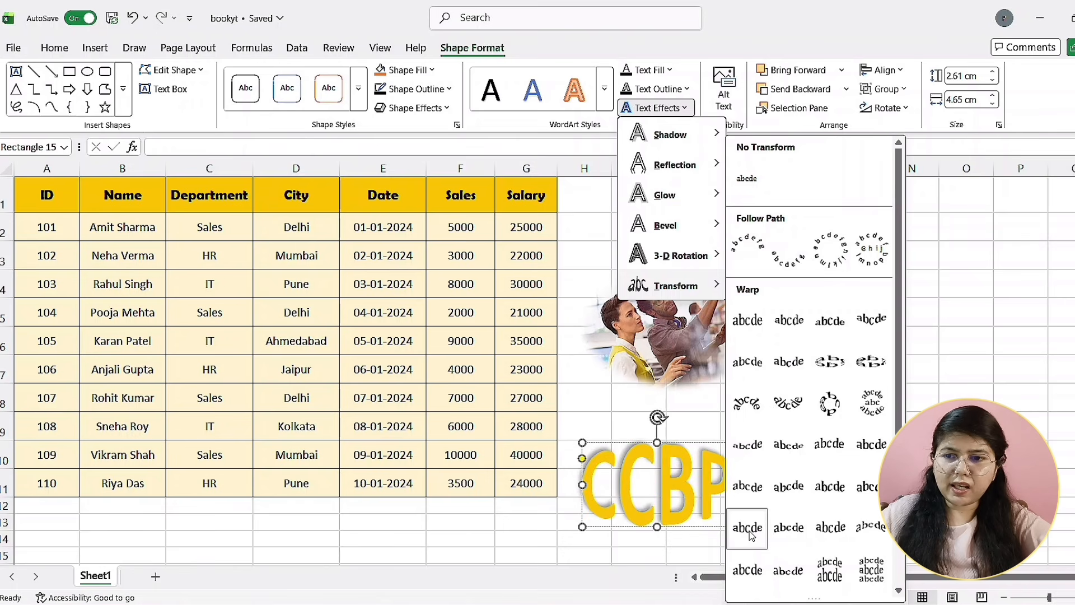
{"action": "left_click", "coordinate": [781, 532]}
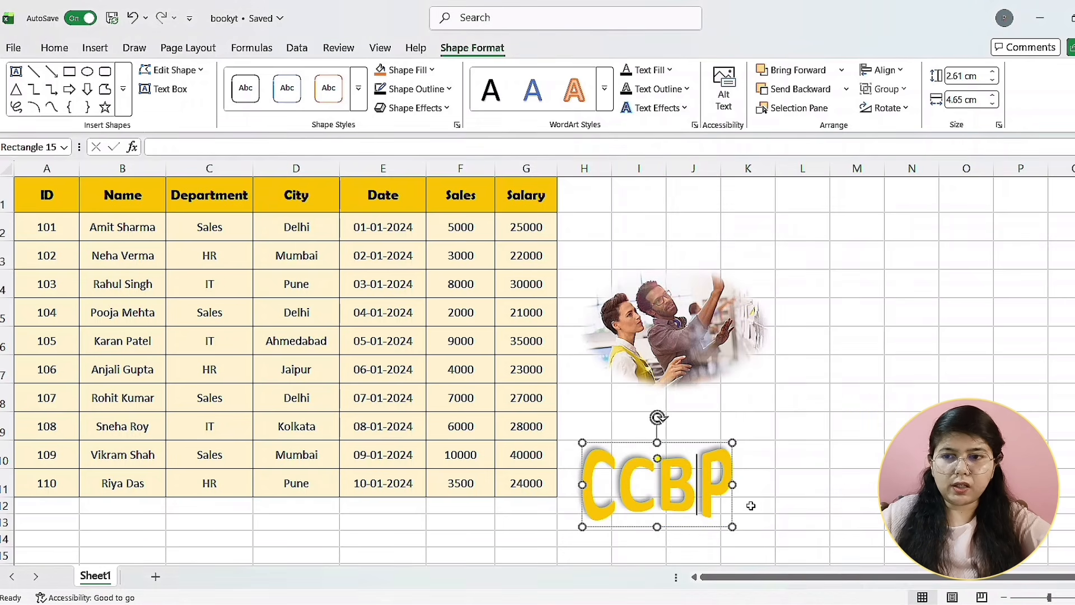
{"action": "left_click", "coordinate": [810, 454]}
- Preview glow and bevel effects on the CCBP WordArt, and apply a parallel 3-D rotation preset to its text
{"action": "left_click", "coordinate": [679, 459]}
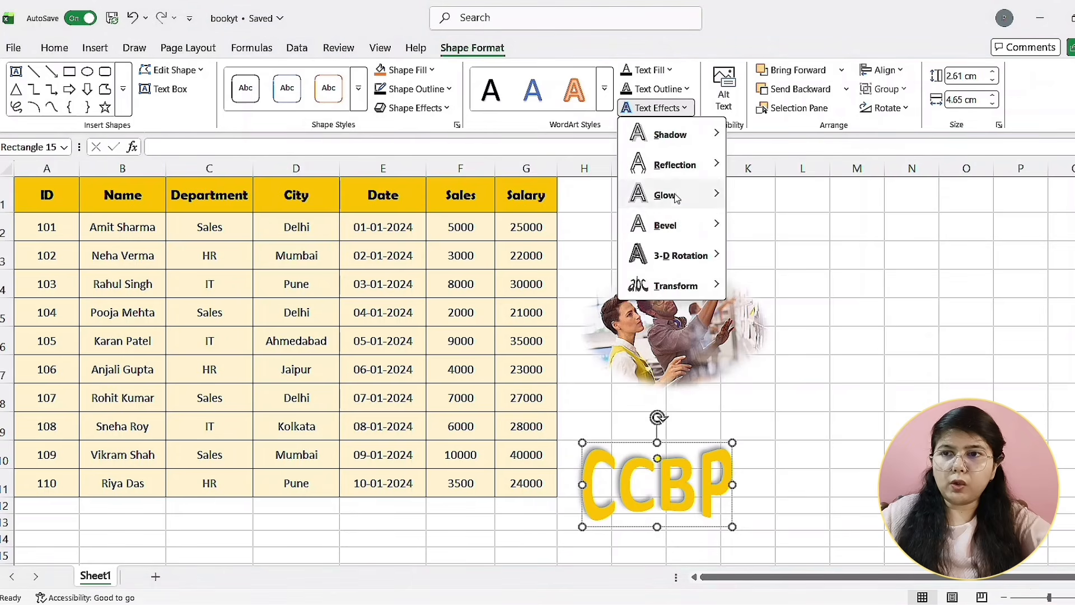
{"action": "mouse_move", "coordinate": [686, 200]}
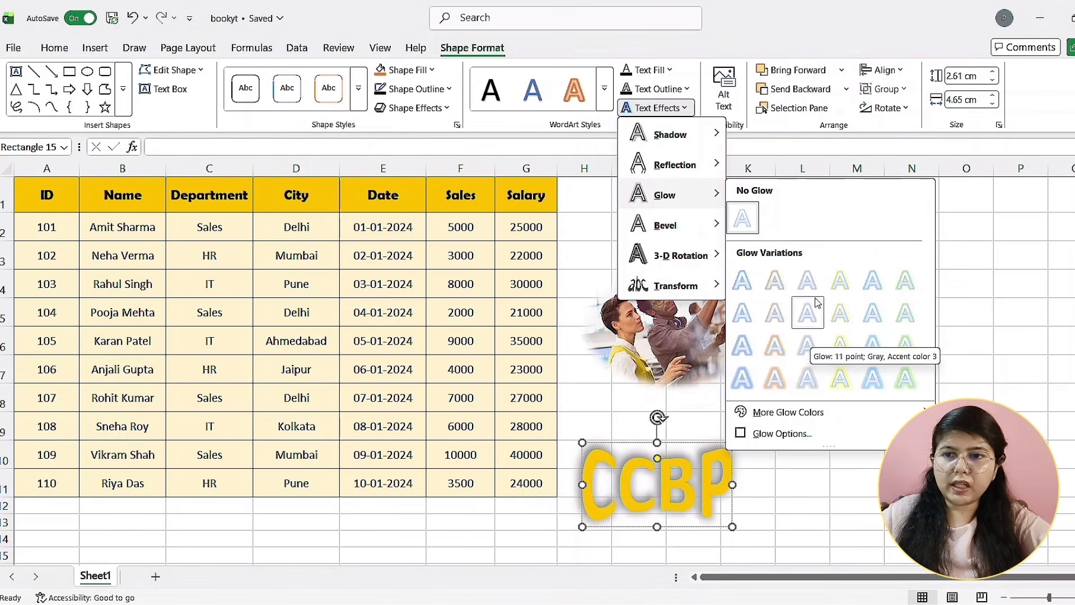
{"action": "mouse_move", "coordinate": [804, 422]}
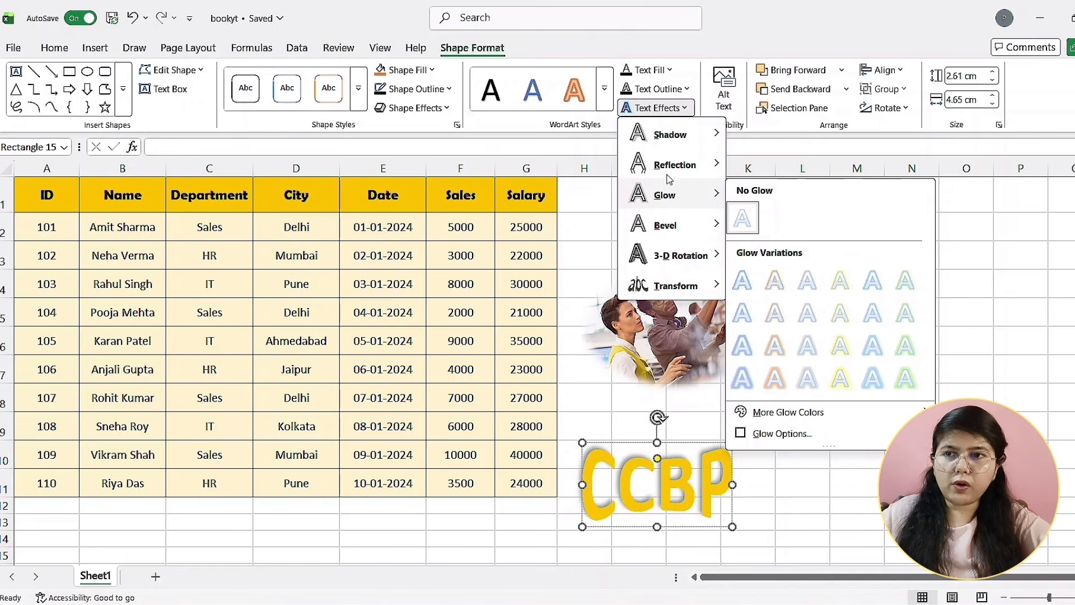
{"action": "mouse_move", "coordinate": [687, 235]}
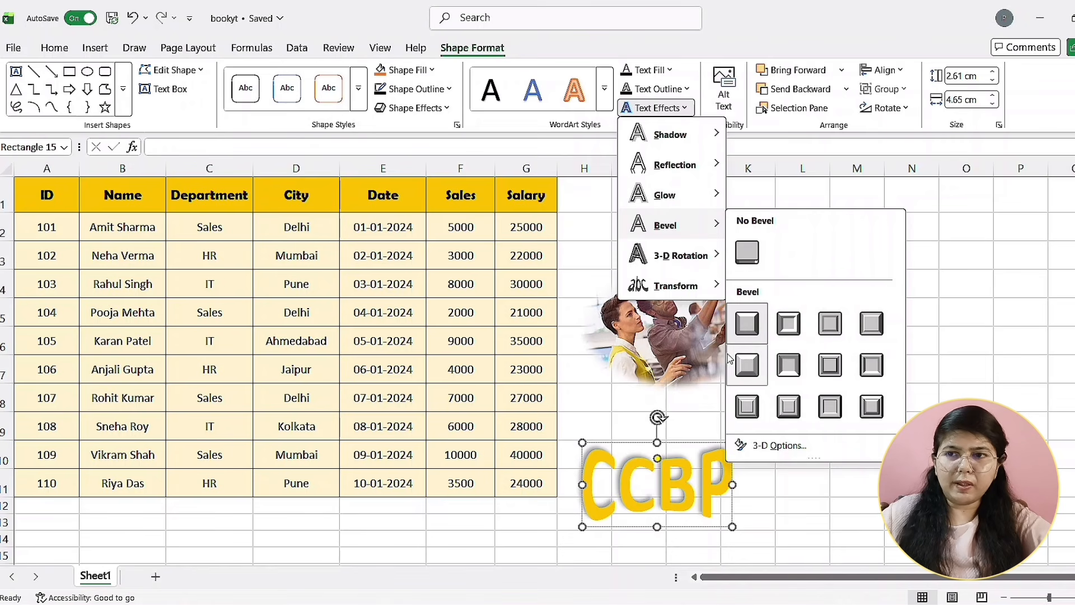
{"action": "mouse_move", "coordinate": [699, 263]}
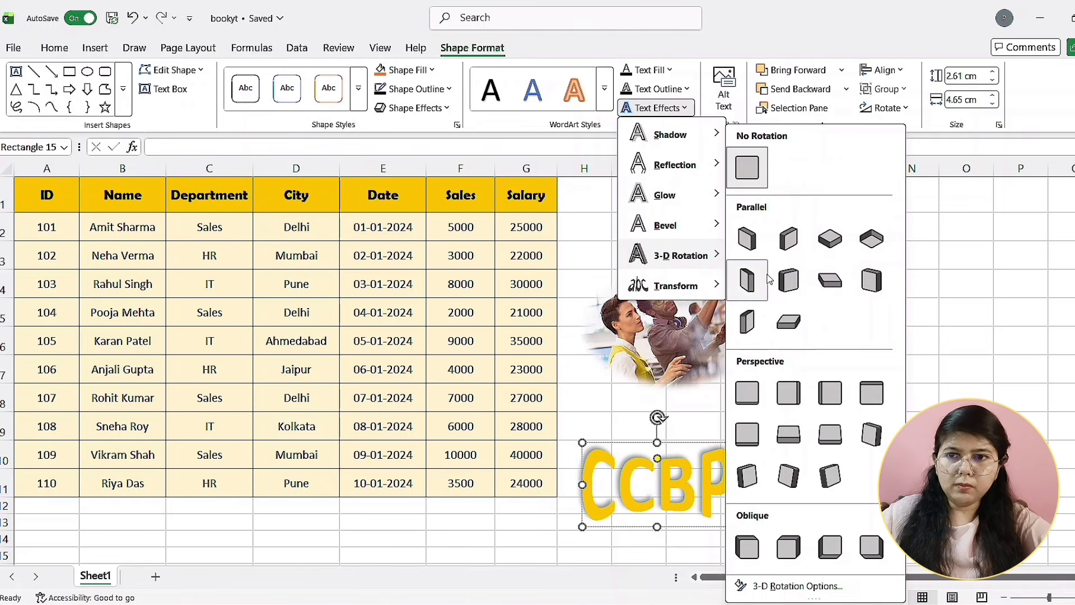
{"action": "left_click", "coordinate": [789, 280]}
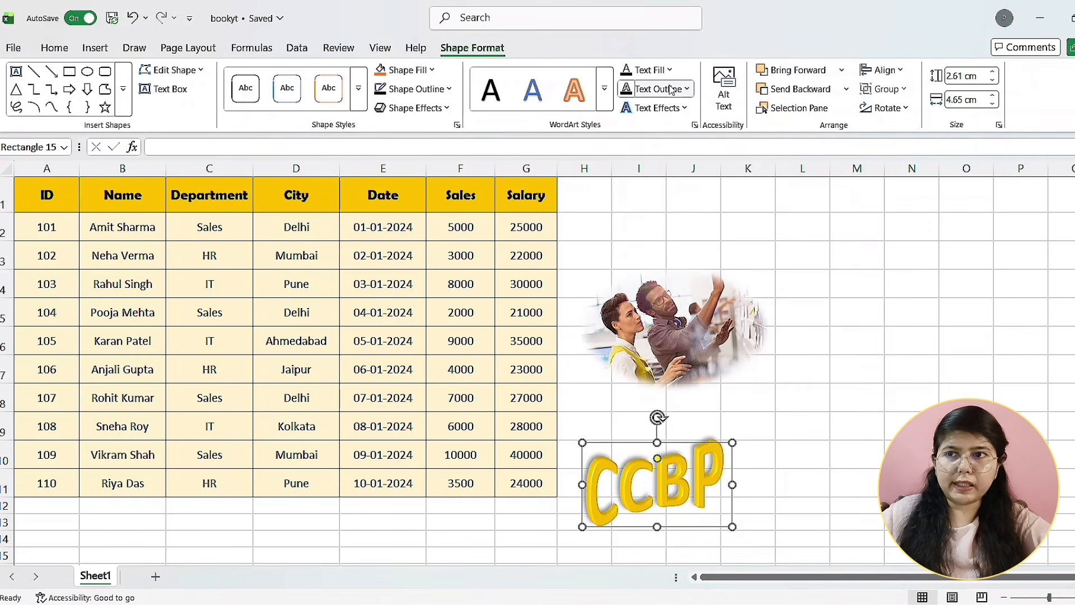
- Change the CCBP WordArt's 3-D rotation and place it above the oval picture, around H1:K3
{"action": "left_click", "coordinate": [687, 110]}
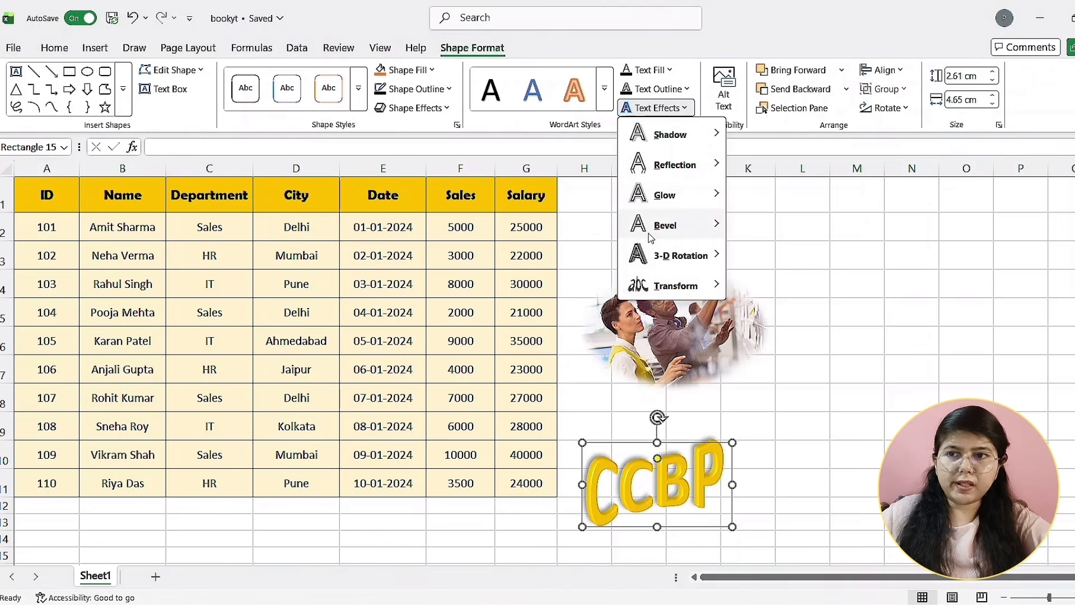
{"action": "mouse_move", "coordinate": [708, 273]}
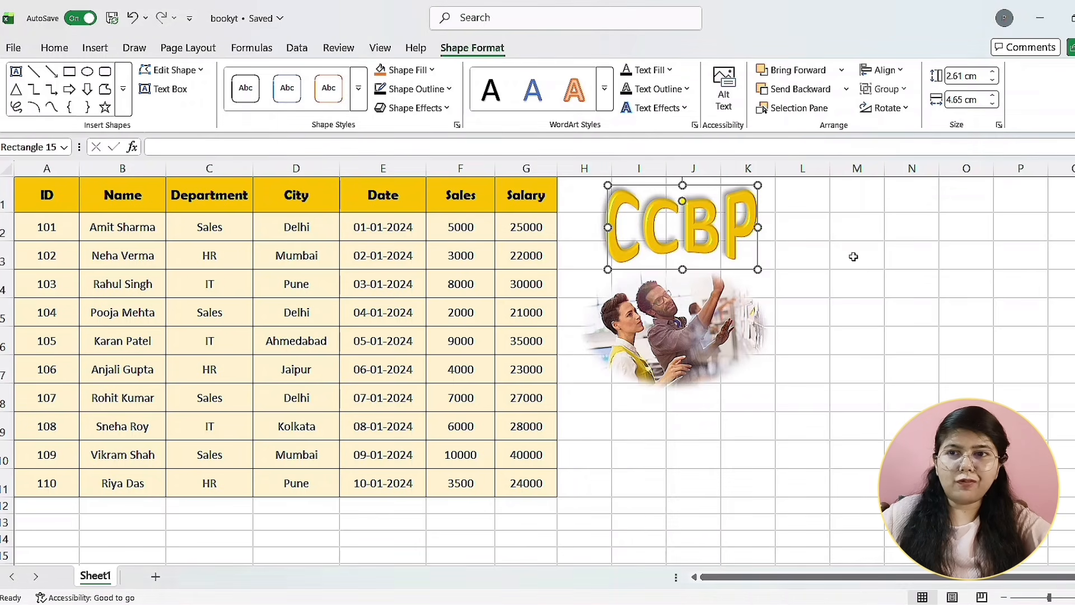
{"action": "left_click", "coordinate": [855, 277]}
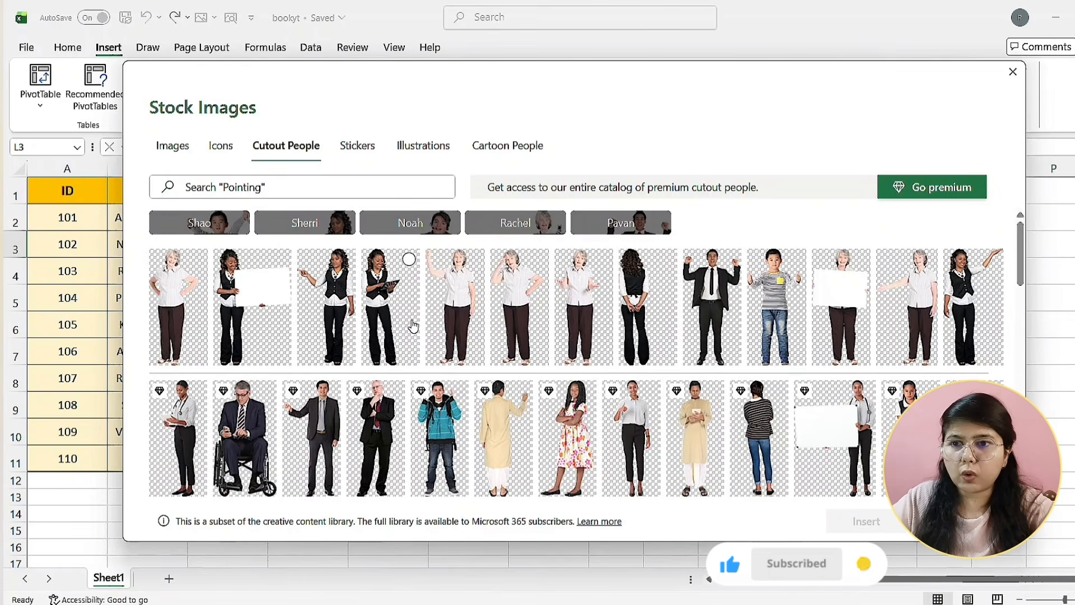
- Insert the cutout stock picture of a woman seated on an office chair giving a thumbs-up
{"action": "scroll", "coordinate": [412, 326], "scroll_direction": "down", "scroll_amount": 3}
{"action": "scroll", "coordinate": [412, 327], "scroll_direction": "down", "scroll_amount": 10}
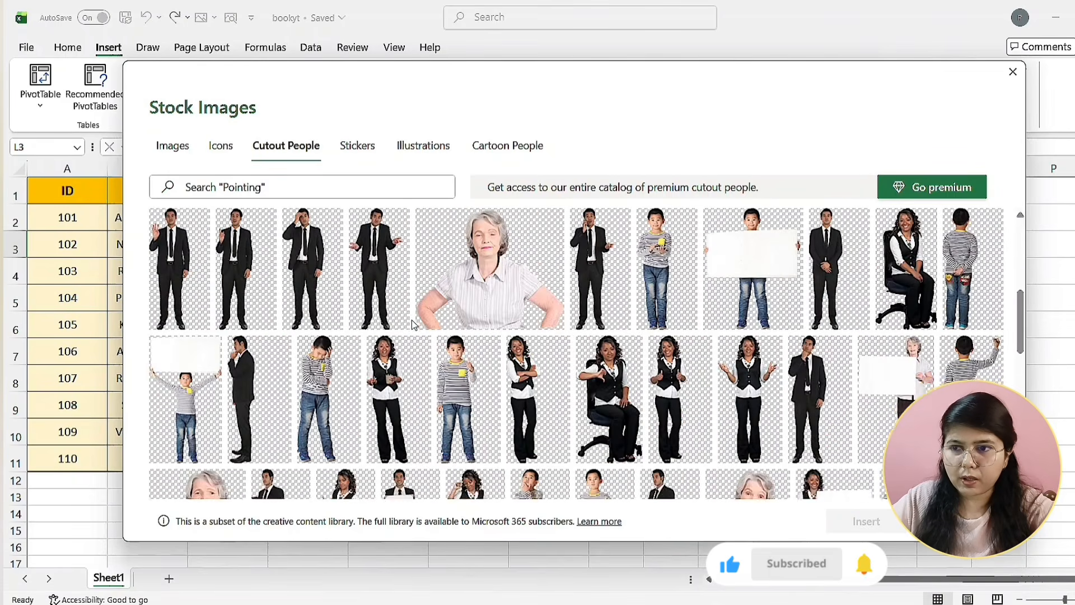
{"action": "scroll", "coordinate": [412, 326], "scroll_direction": "up", "scroll_amount": 5}
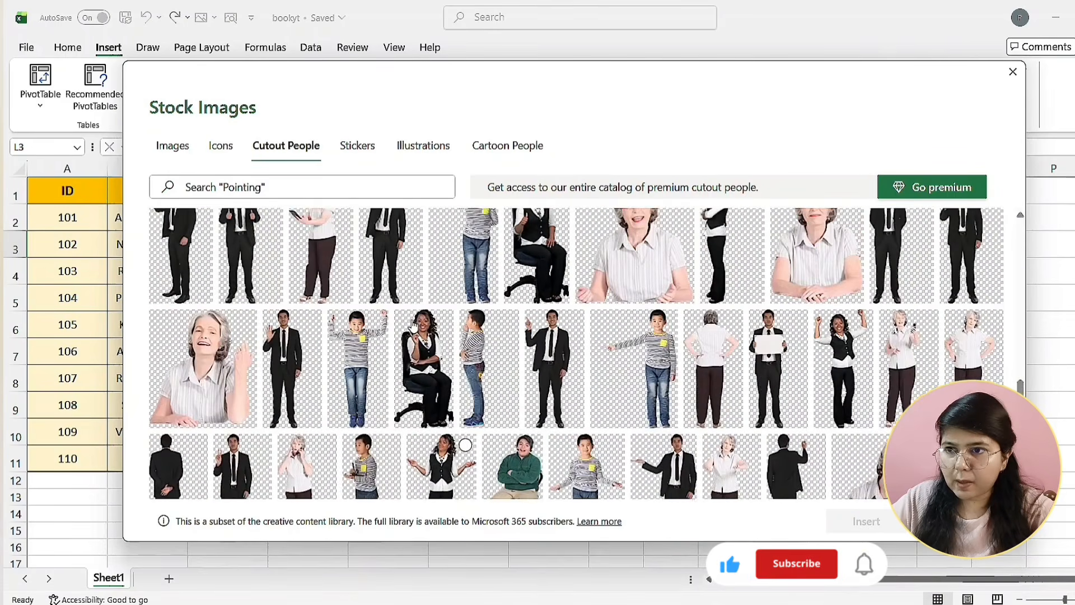
{"action": "scroll", "coordinate": [446, 329], "scroll_direction": "up", "scroll_amount": 2}
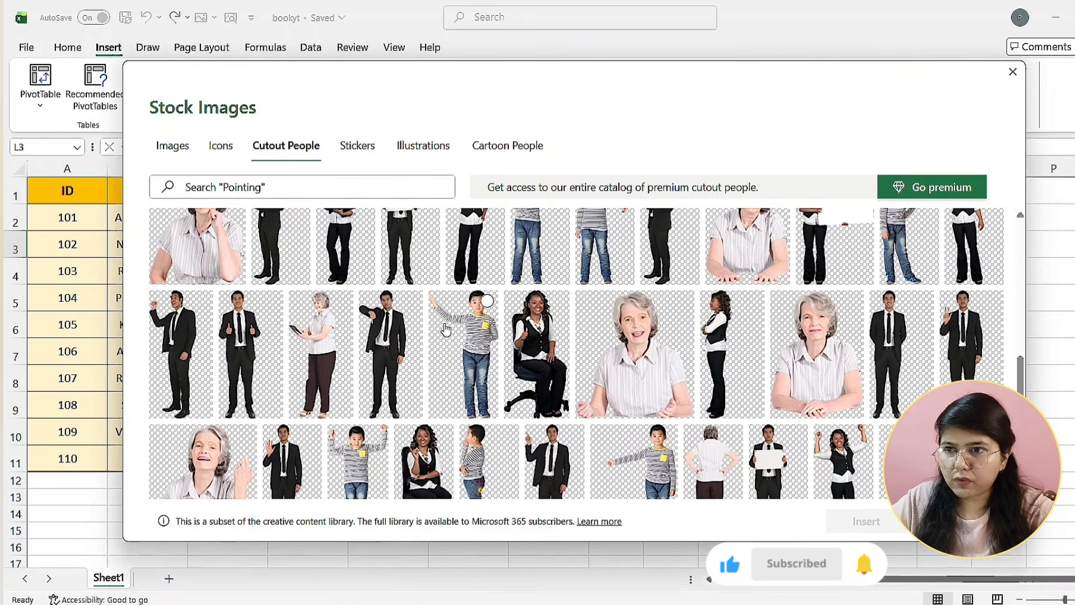
{"action": "left_click", "coordinate": [556, 379]}
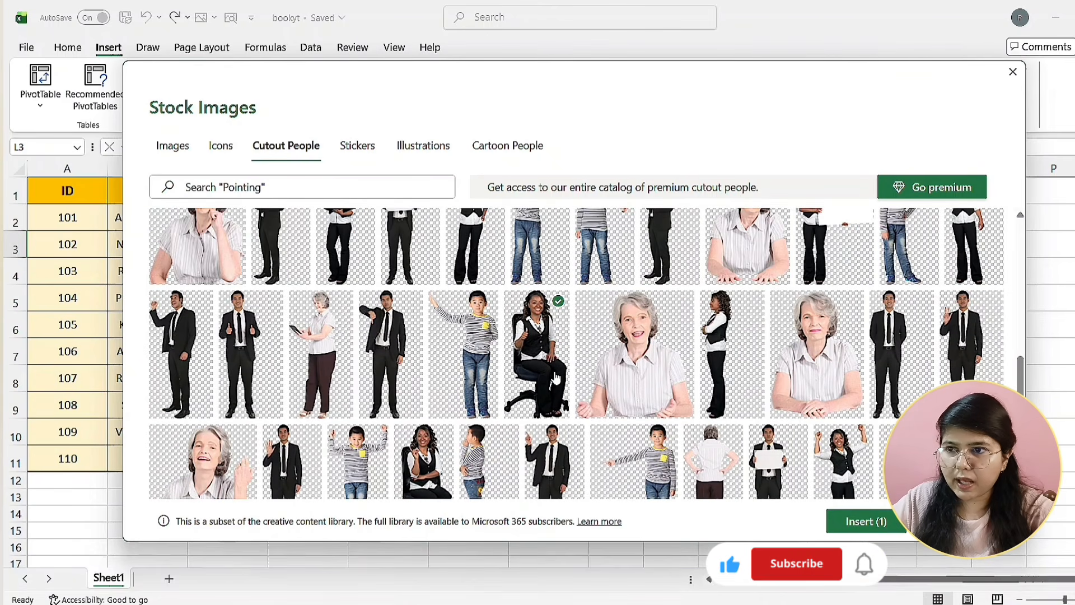
{"action": "left_click", "coordinate": [847, 527]}
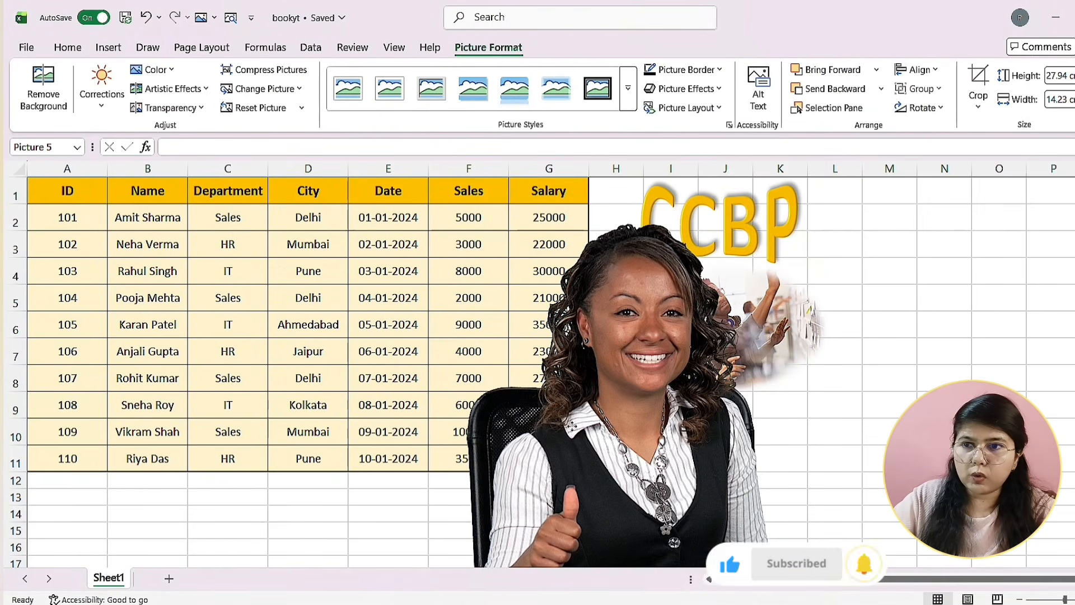
- Shrink the seated woman picture to about 3.07 cm high and 1.56 cm wide and place it beside the CCBP WordArt, around L1:L4
{"action": "left_click_drag", "start_coordinate": [868, 227], "coordinate": [728, 343]}
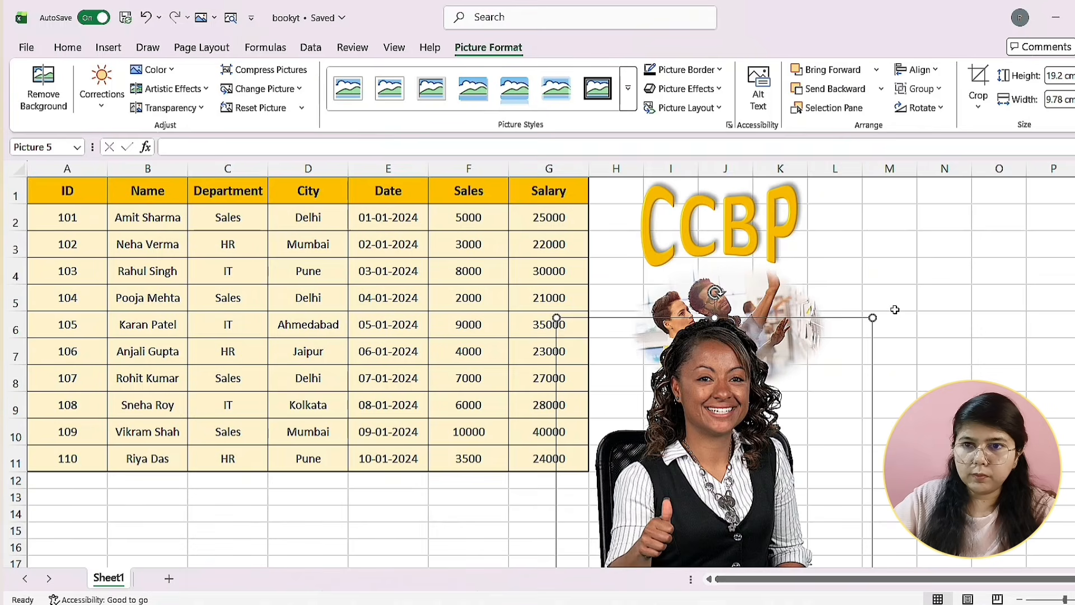
{"action": "left_click_drag", "start_coordinate": [872, 319], "coordinate": [769, 521]}
{"action": "left_click_drag", "start_coordinate": [748, 521], "coordinate": [886, 275]}
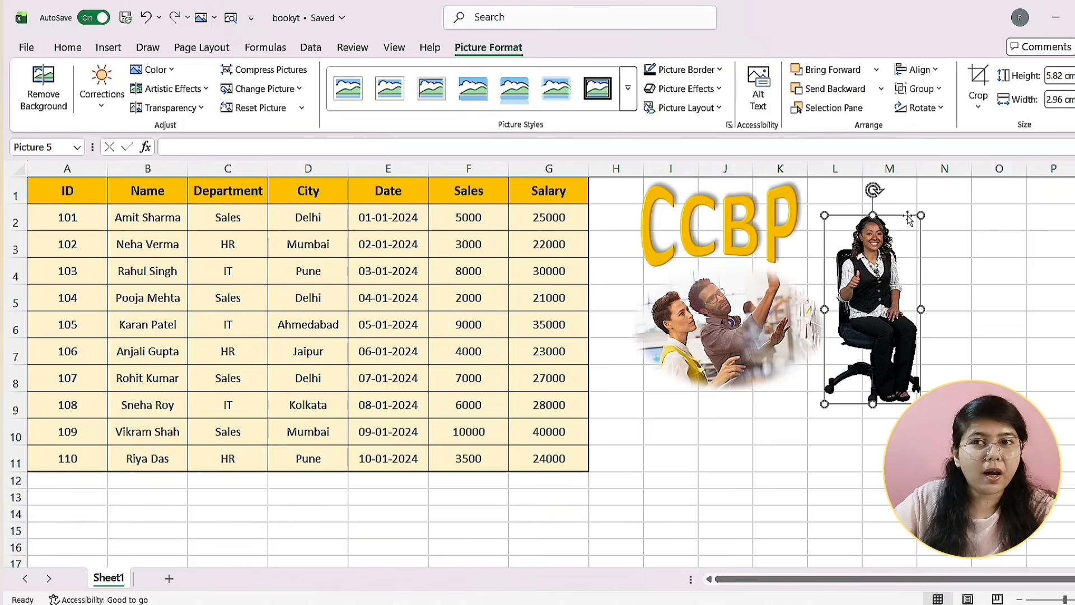
{"action": "left_click_drag", "start_coordinate": [921, 215], "coordinate": [894, 266]}
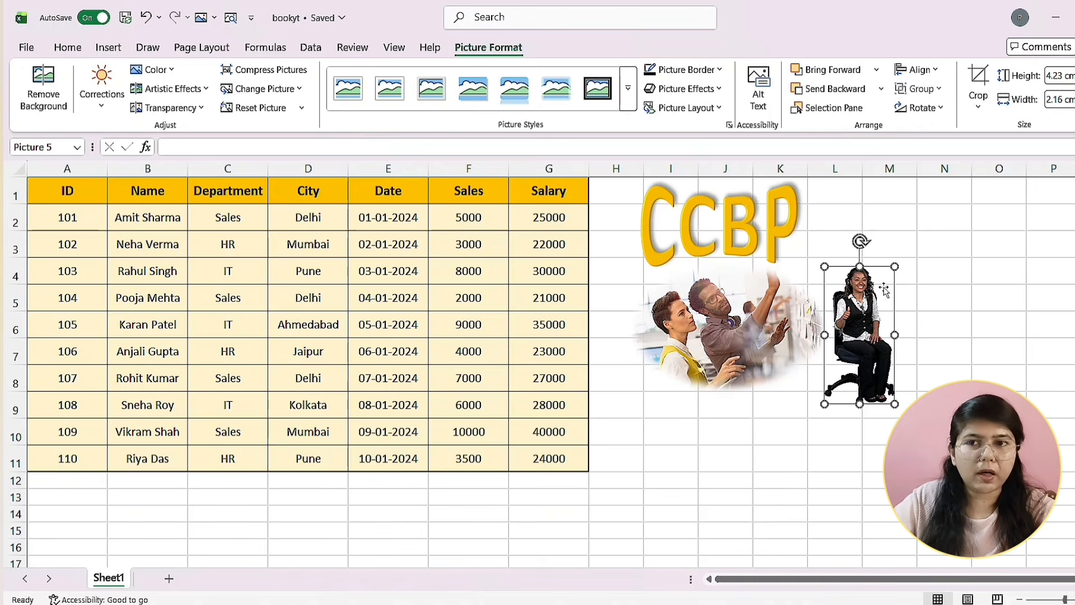
{"action": "left_click_drag", "start_coordinate": [872, 341], "coordinate": [870, 265]}
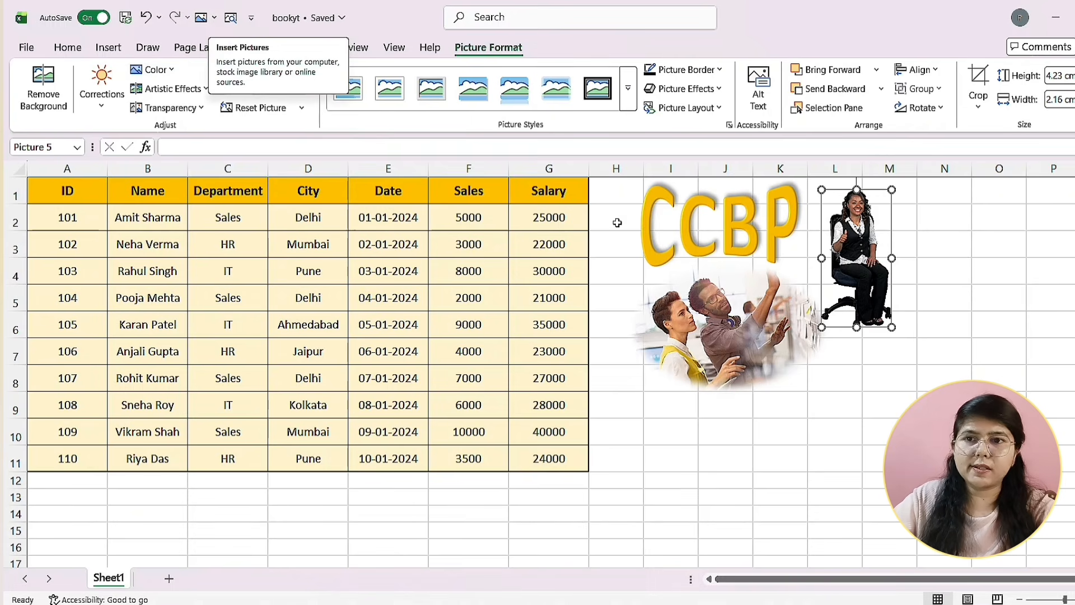
{"action": "left_click_drag", "start_coordinate": [893, 190], "coordinate": [848, 228]}
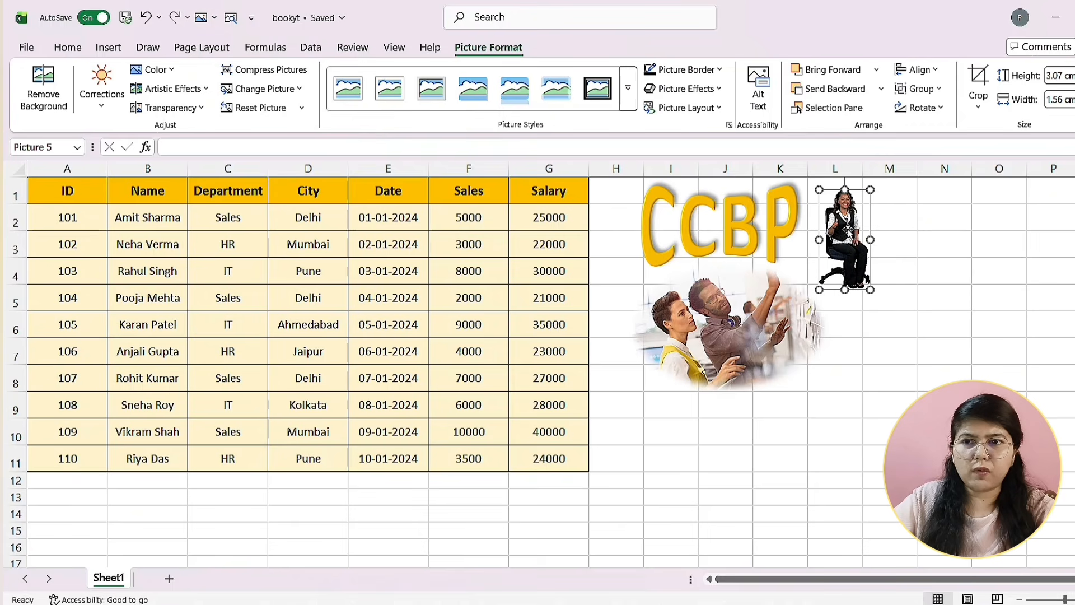
- Move the seated woman picture out to column O and apply the first perspective shadow preset to it
{"action": "left_click", "coordinate": [721, 91]}
{"action": "mouse_move", "coordinate": [701, 151]}
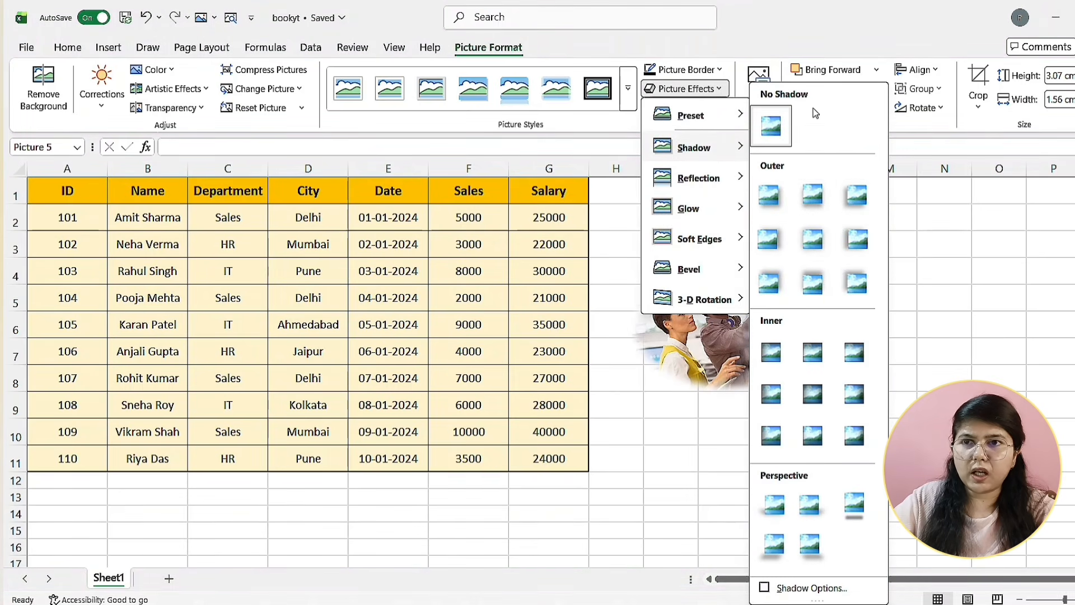
{"action": "left_click", "coordinate": [936, 267]}
{"action": "left_click_drag", "start_coordinate": [840, 235], "coordinate": [987, 291]}
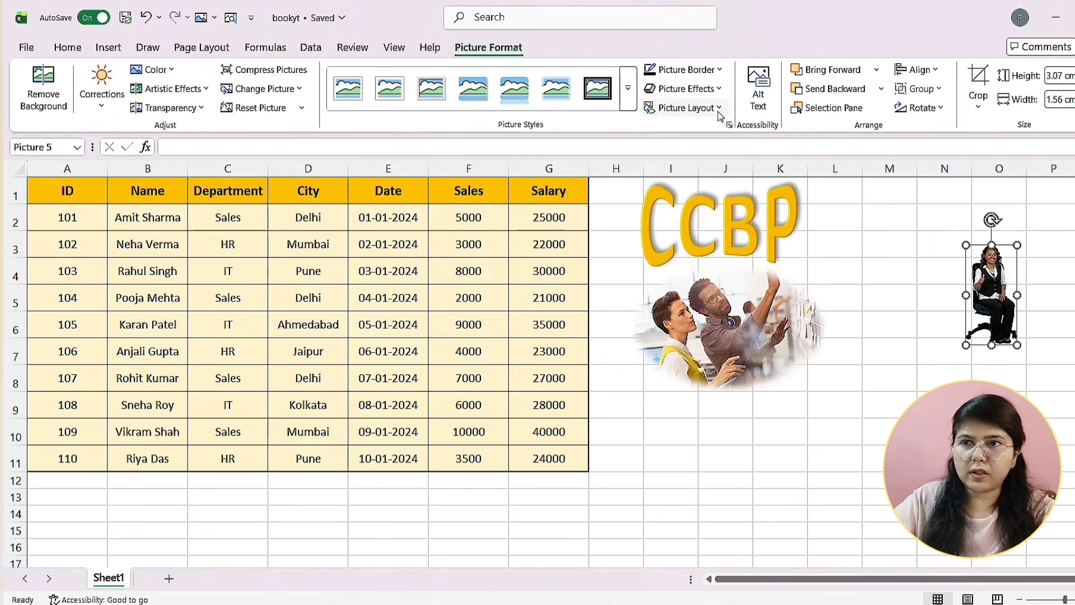
{"action": "left_click", "coordinate": [711, 88]}
{"action": "mouse_move", "coordinate": [714, 131]}
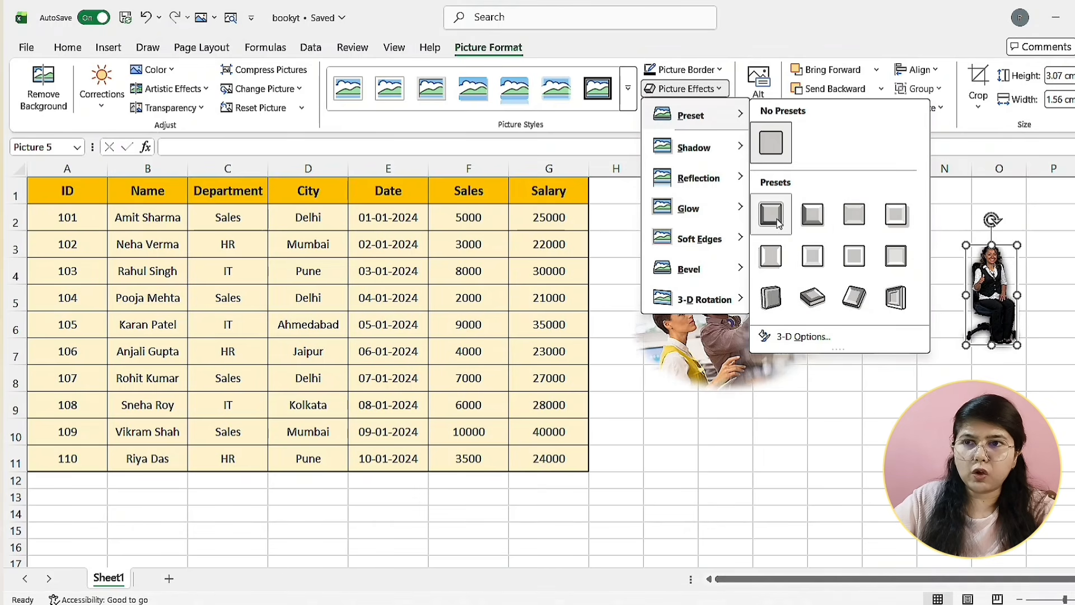
{"action": "mouse_move", "coordinate": [690, 160]}
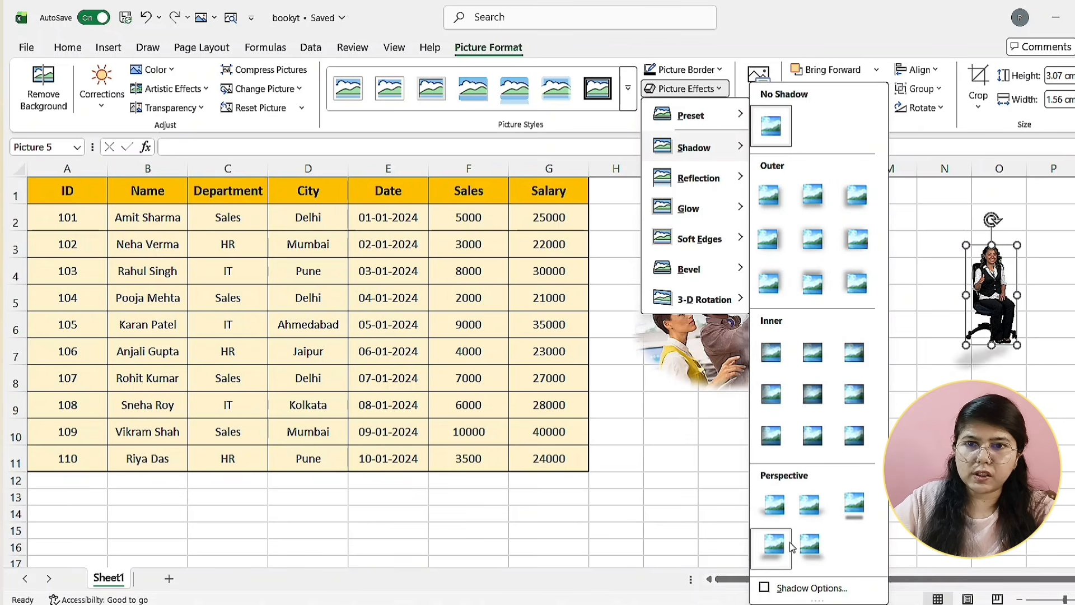
{"action": "left_click", "coordinate": [771, 506]}
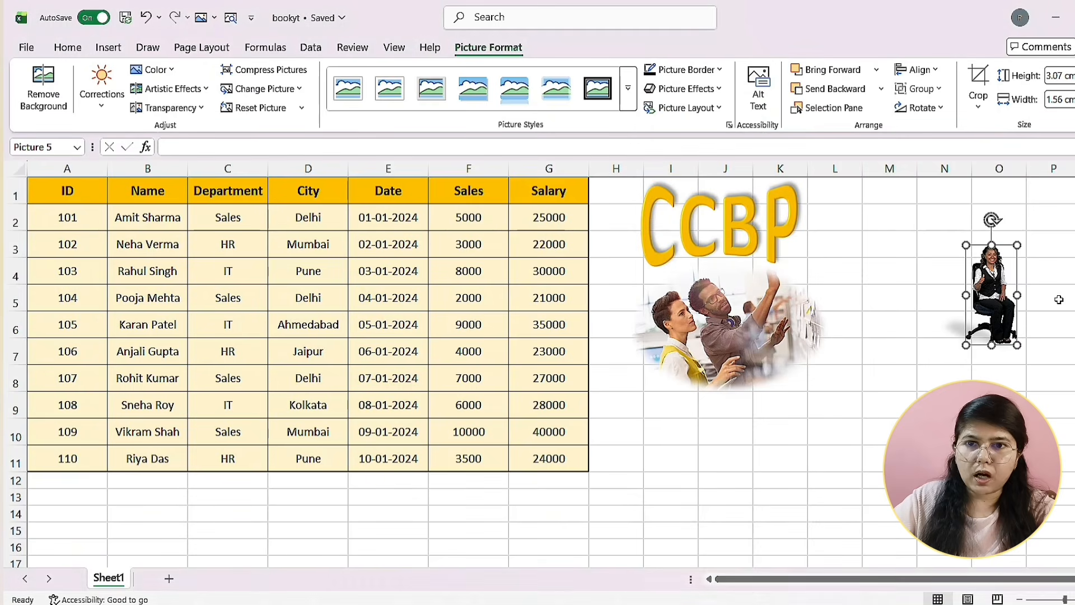
- Move the seated woman picture back beside the CCBP WordArt in column L and enlarge it slightly
{"action": "left_click_drag", "start_coordinate": [1004, 259], "coordinate": [847, 196]}
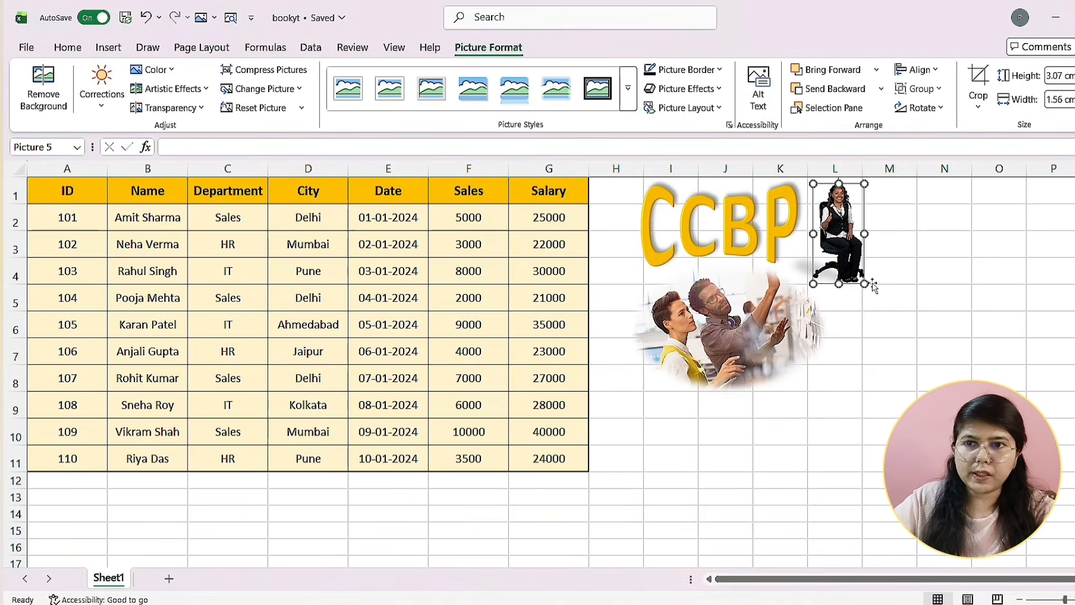
{"action": "left_click_drag", "start_coordinate": [865, 285], "coordinate": [874, 301]}
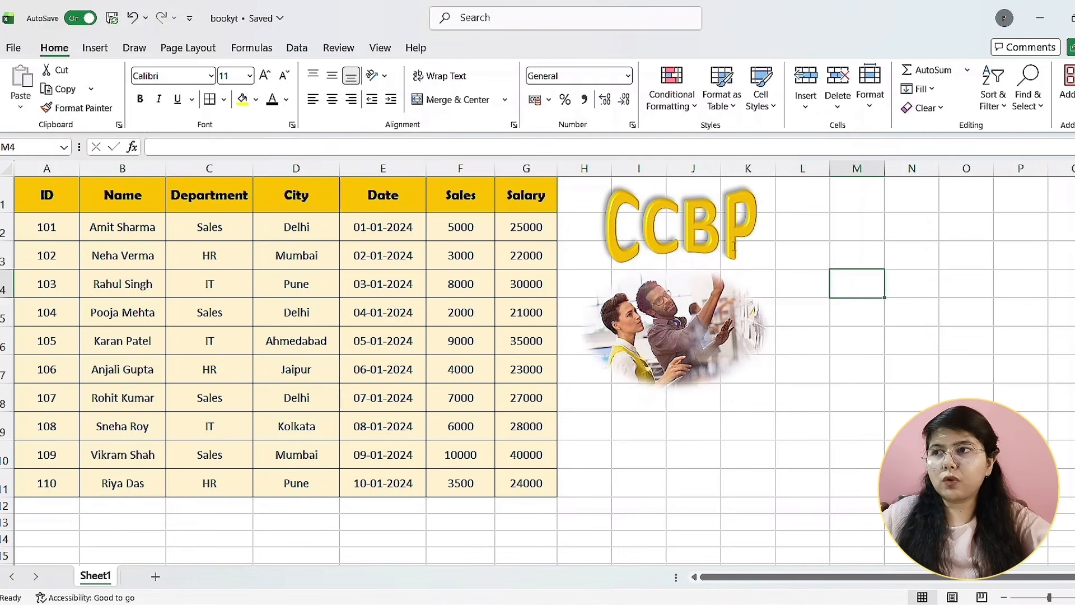
- Insert the stock icon of a line chart with an upward zigzag arrow at M4
{"action": "left_click", "coordinate": [95, 49]}
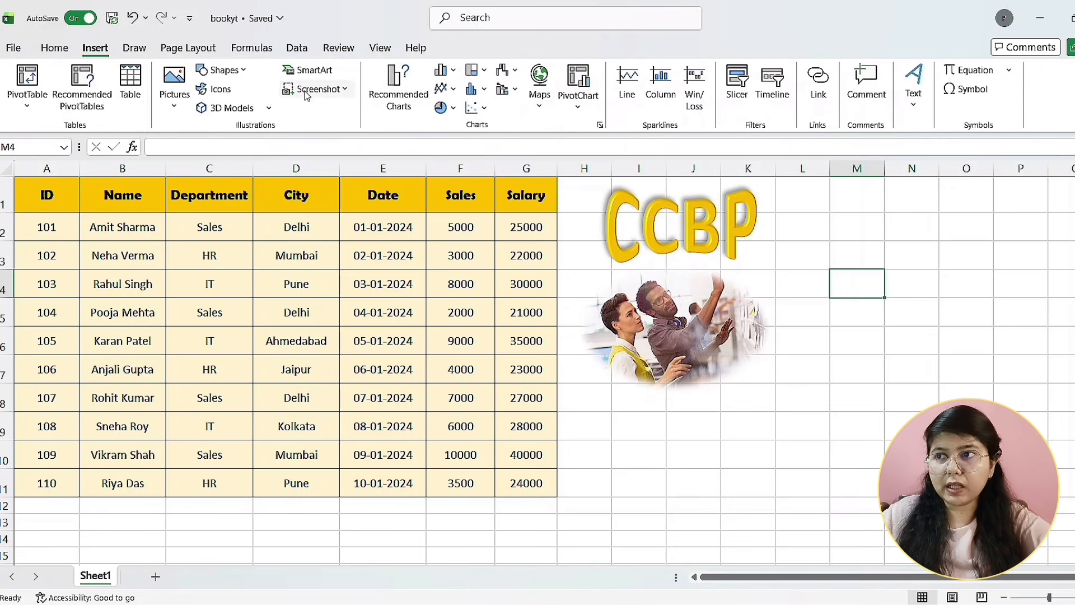
{"action": "left_click", "coordinate": [210, 89]}
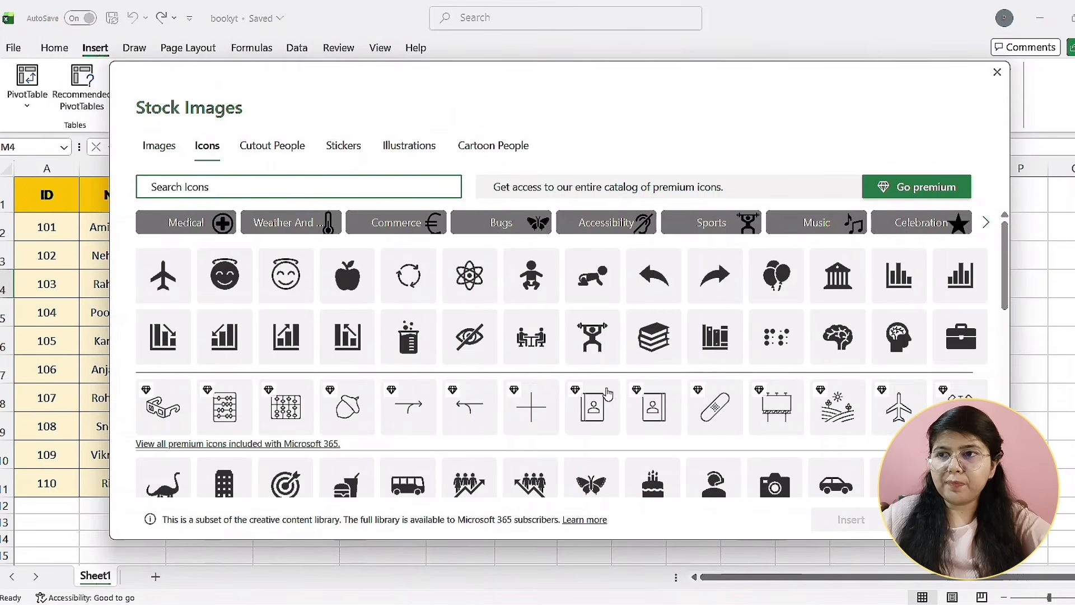
{"action": "scroll", "coordinate": [509, 312], "scroll_direction": "down", "scroll_amount": 5}
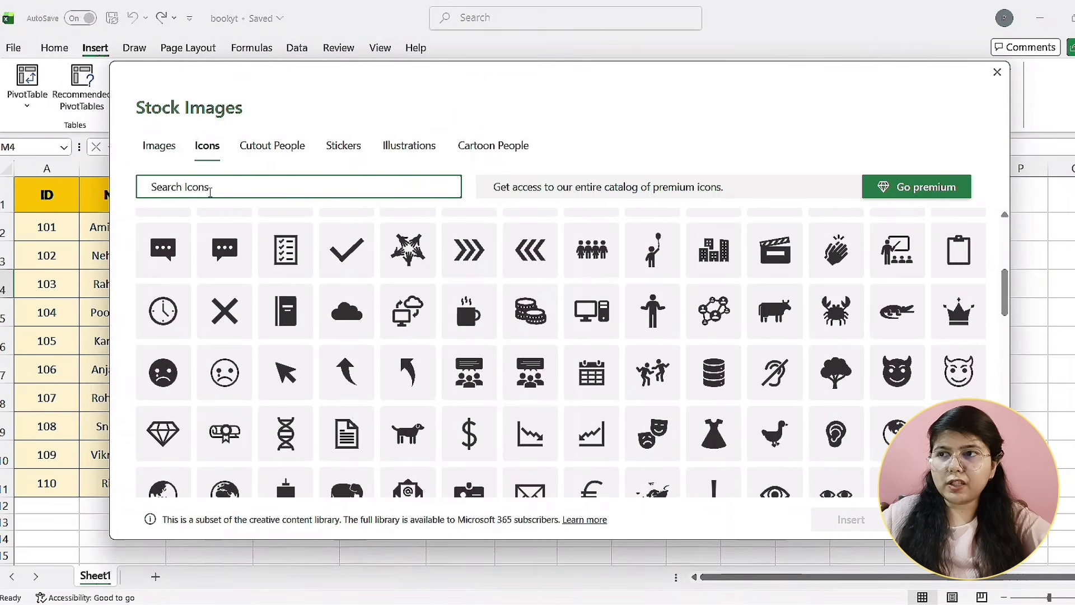
{"action": "scroll", "coordinate": [483, 361], "scroll_direction": "down", "scroll_amount": 10}
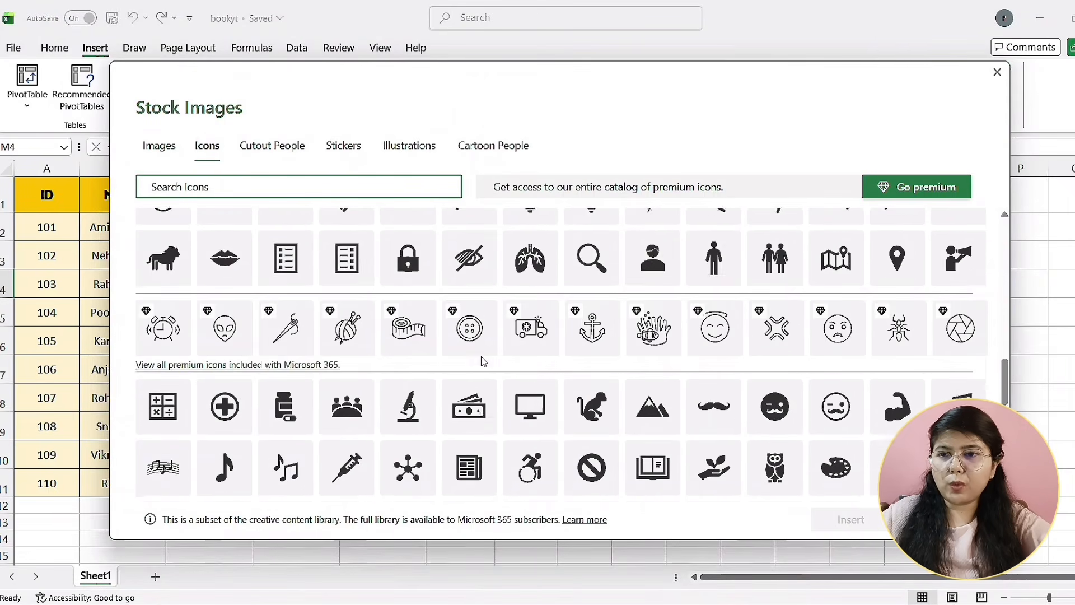
{"action": "scroll", "coordinate": [482, 356], "scroll_direction": "down", "scroll_amount": 8}
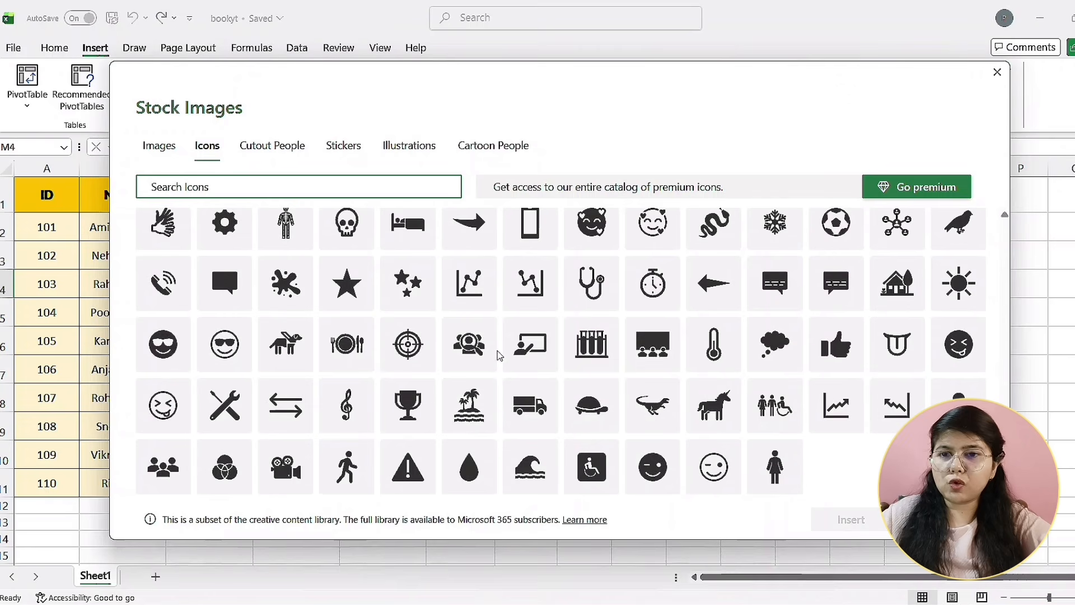
{"action": "left_click", "coordinate": [848, 390]}
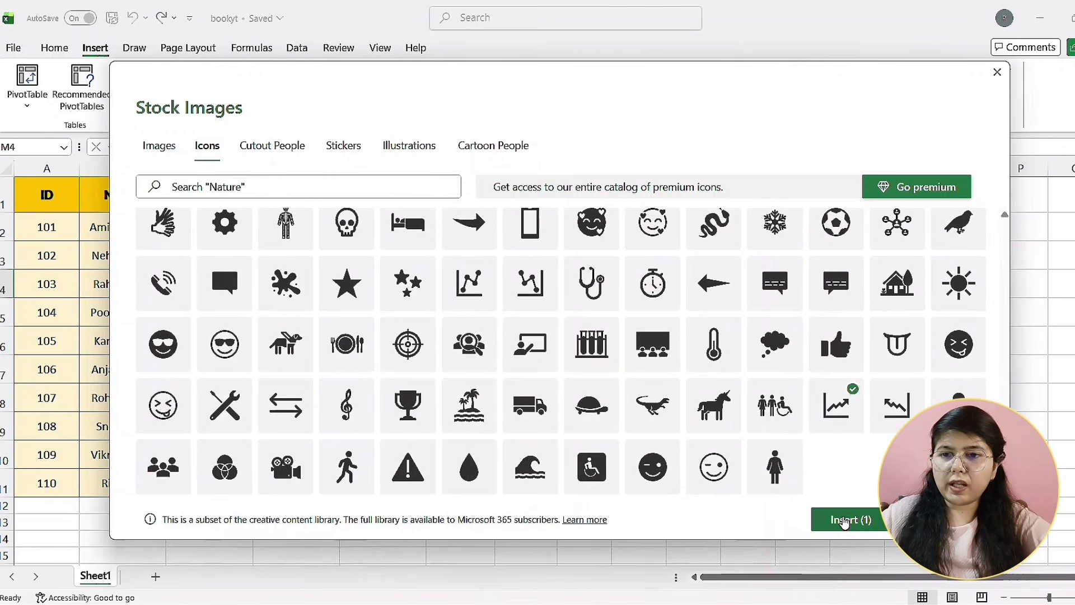
{"action": "left_click", "coordinate": [846, 520]}
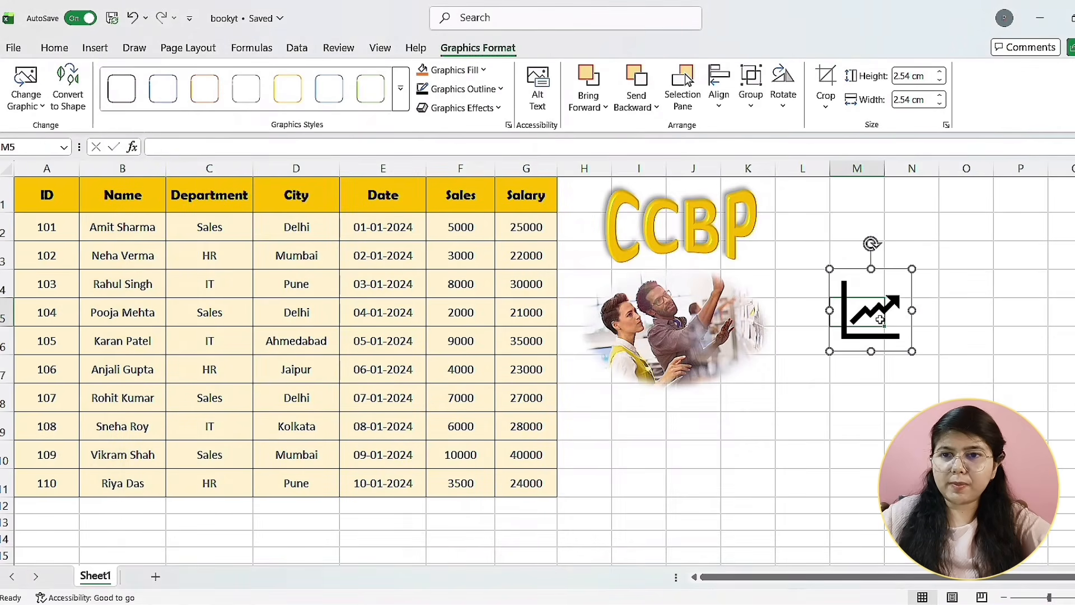
- Apply the preset style with a gold outline and no coloured fill to the upward chart icon
{"action": "left_click", "coordinate": [818, 224]}
{"action": "left_click", "coordinate": [882, 315]}
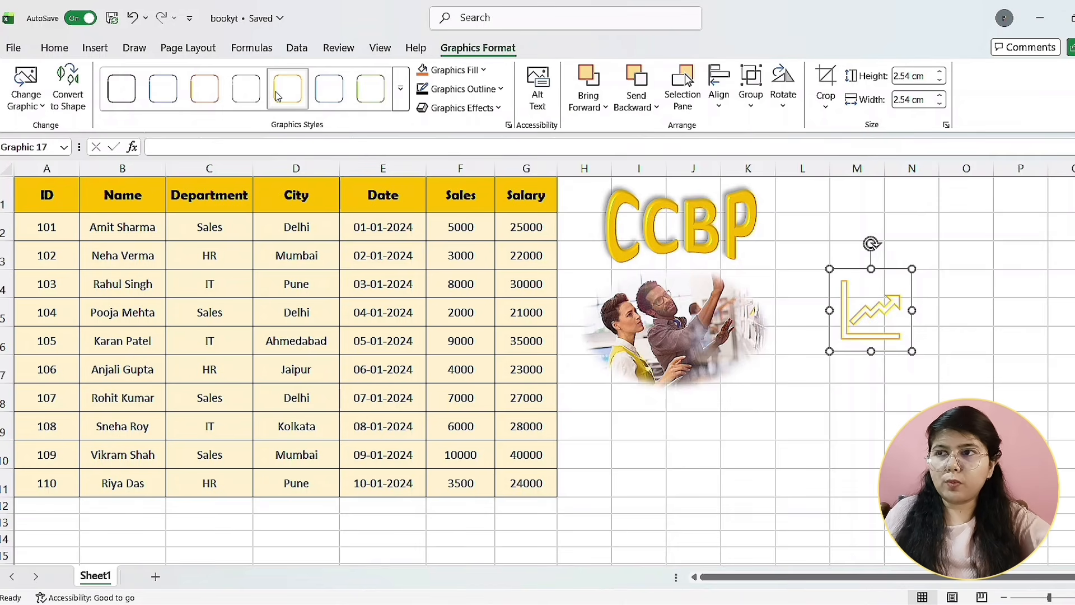
{"action": "left_click", "coordinate": [401, 88]}
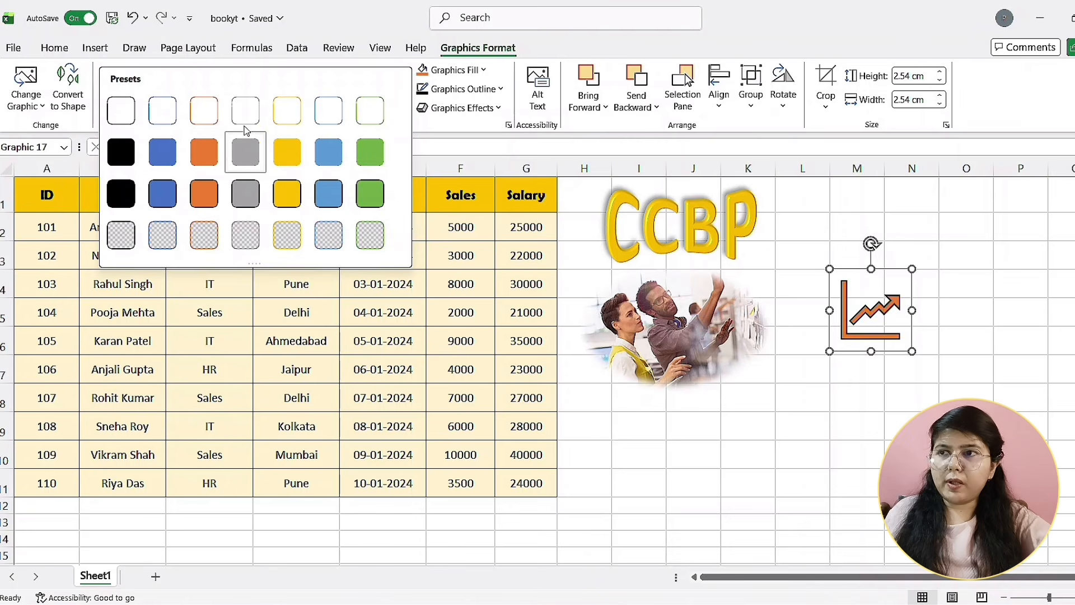
{"action": "left_click", "coordinate": [280, 120]}
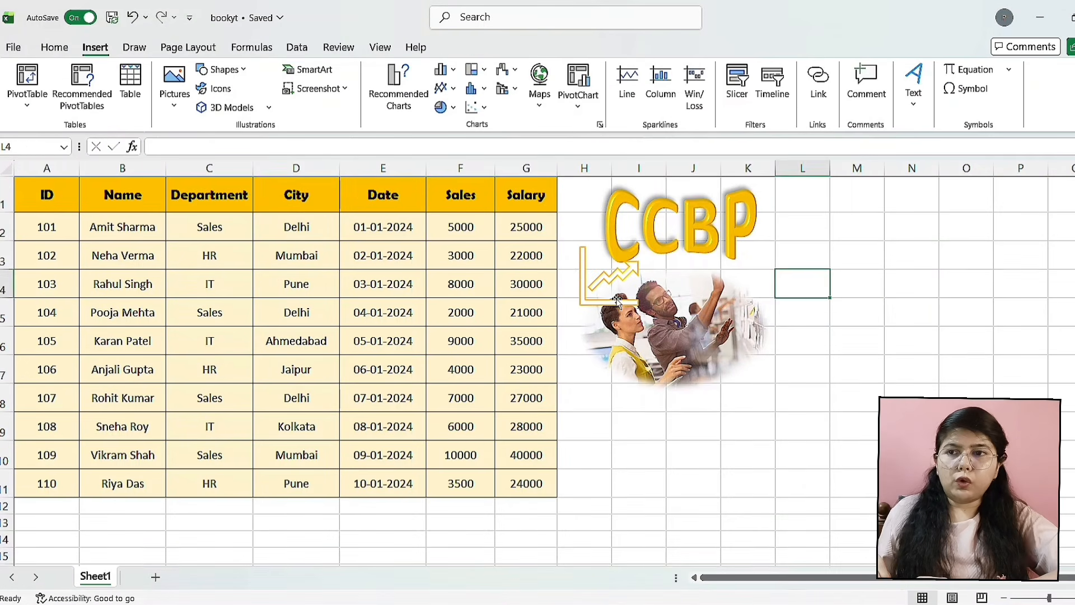
- Crop the gold chart icon at its left and bottom edges so only the zigzag arrow is kept
{"action": "left_click", "coordinate": [624, 295]}
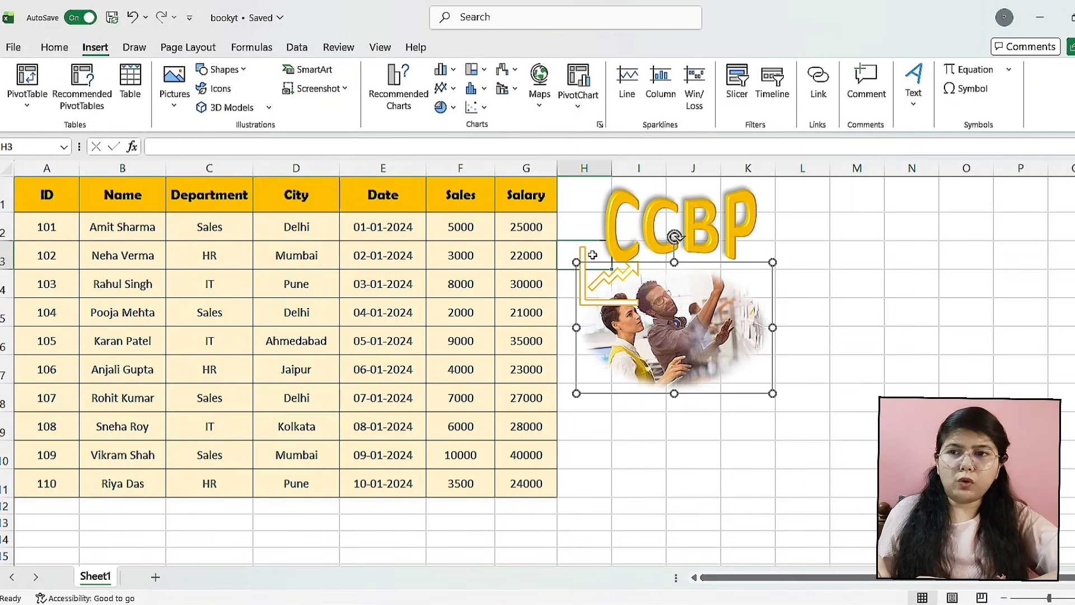
{"action": "left_click", "coordinate": [608, 286]}
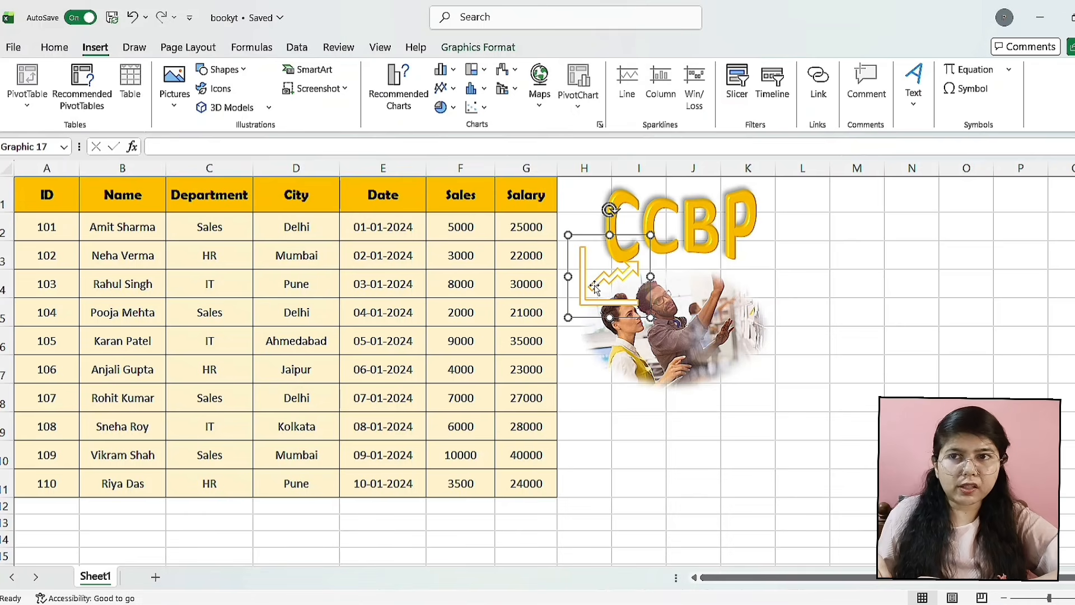
{"action": "left_click", "coordinate": [489, 50]}
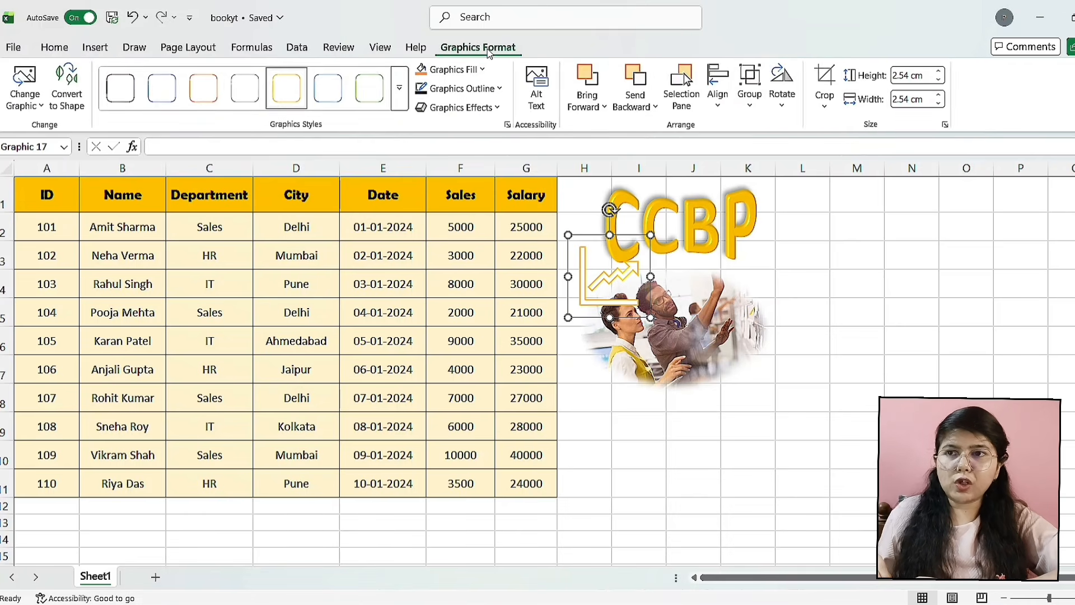
{"action": "left_click", "coordinate": [826, 87]}
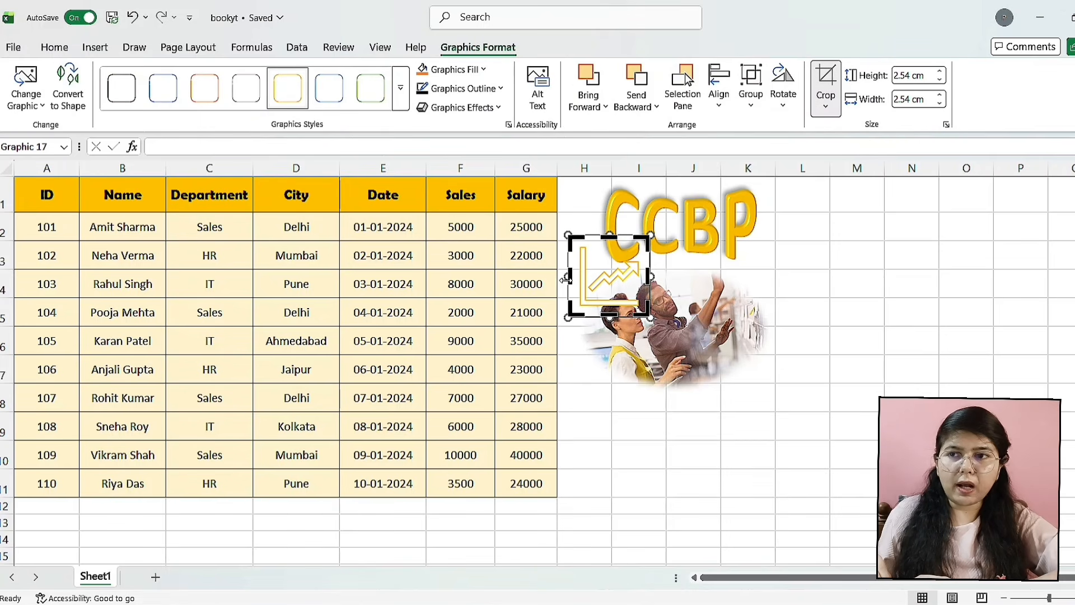
{"action": "mouse_move", "coordinate": [568, 276]}
{"action": "left_mouse_down"}
{"action": "mouse_move", "coordinate": [587, 280]}
{"action": "mouse_move", "coordinate": [587, 268]}
{"action": "left_mouse_up"}
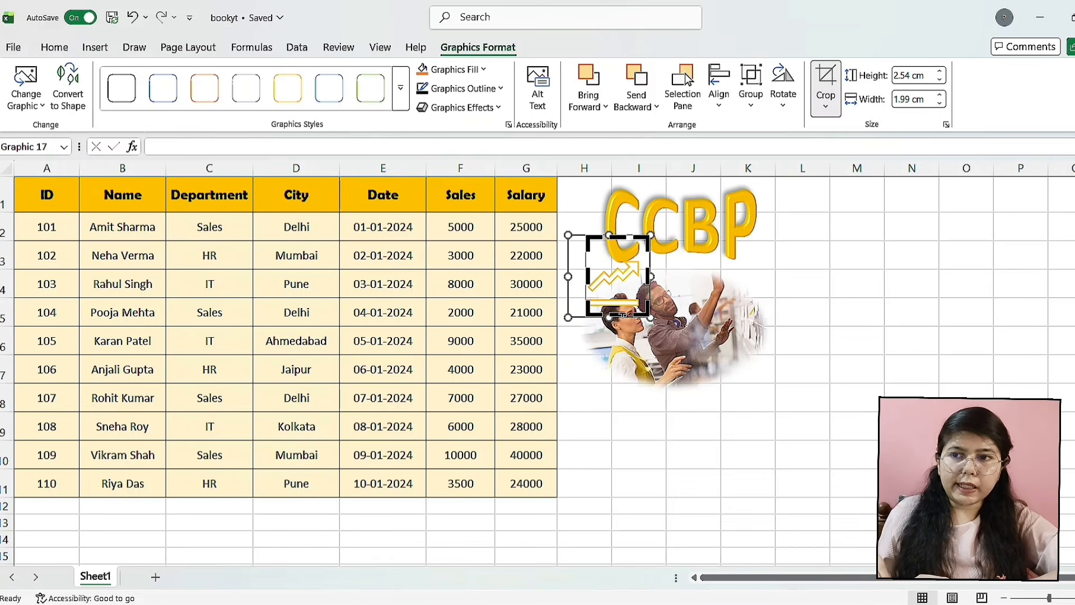
{"action": "left_click_drag", "start_coordinate": [621, 316], "coordinate": [622, 300]}
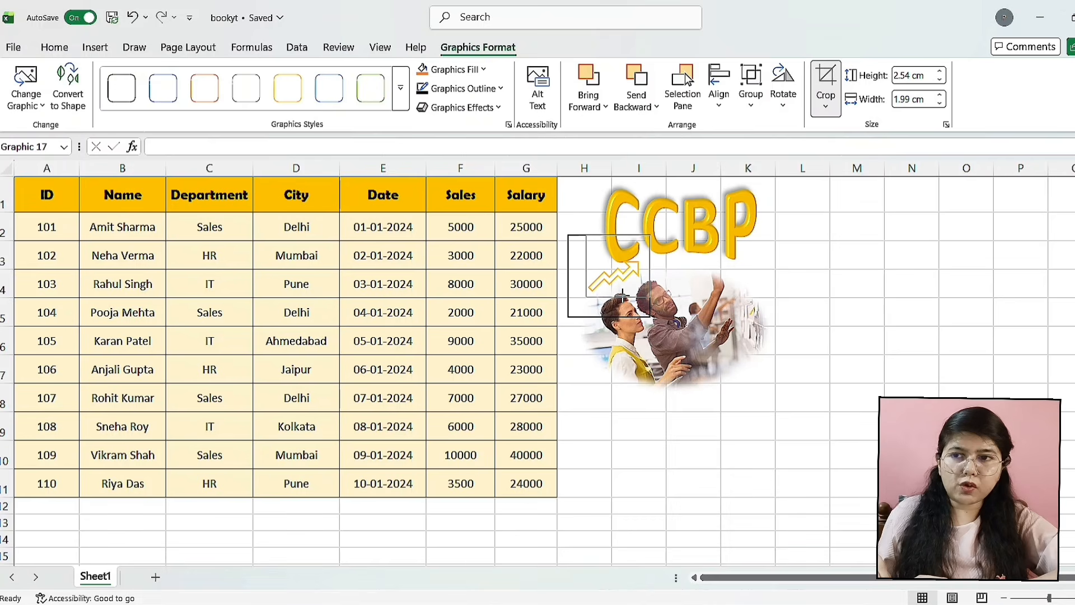
{"action": "left_click_drag", "start_coordinate": [622, 295], "coordinate": [622, 295]}
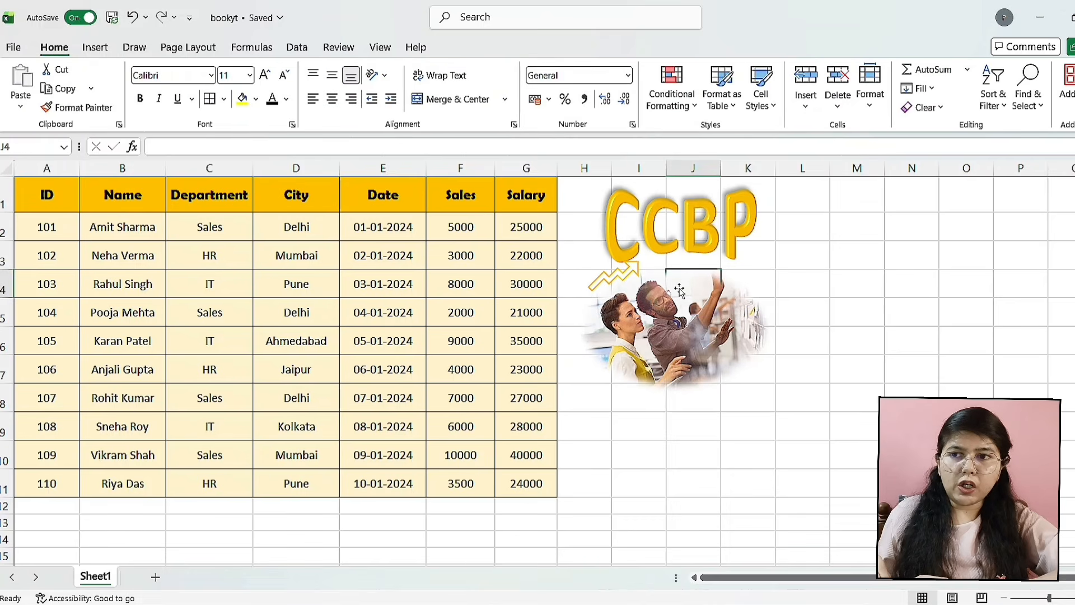
- Enlarge the cropped zigzag arrow to about 2.18 × 2.26 cm and place it at the foot of the first C in CCBP
{"action": "left_click", "coordinate": [615, 278]}
{"action": "left_click_drag", "start_coordinate": [651, 234], "coordinate": [660, 226]}
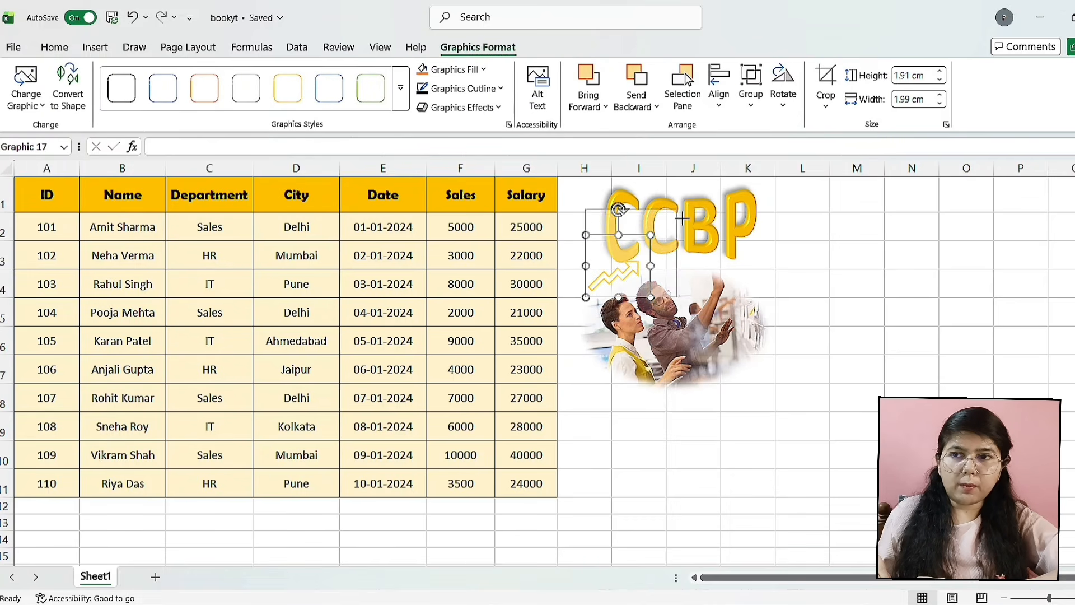
{"action": "left_click_drag", "start_coordinate": [642, 262], "coordinate": [634, 248]}
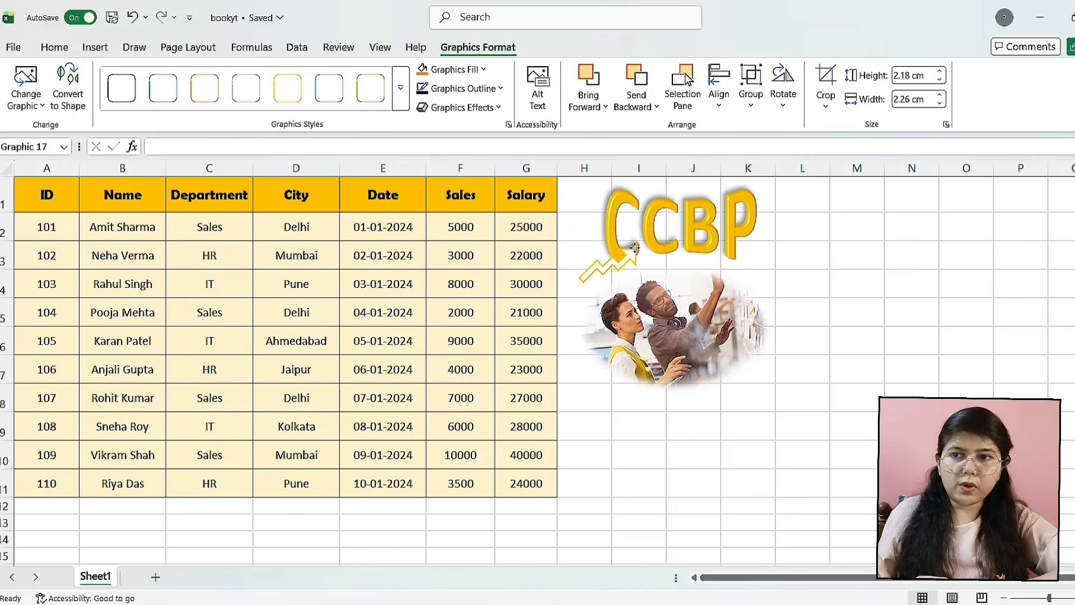
{"action": "left_click", "coordinate": [851, 280]}
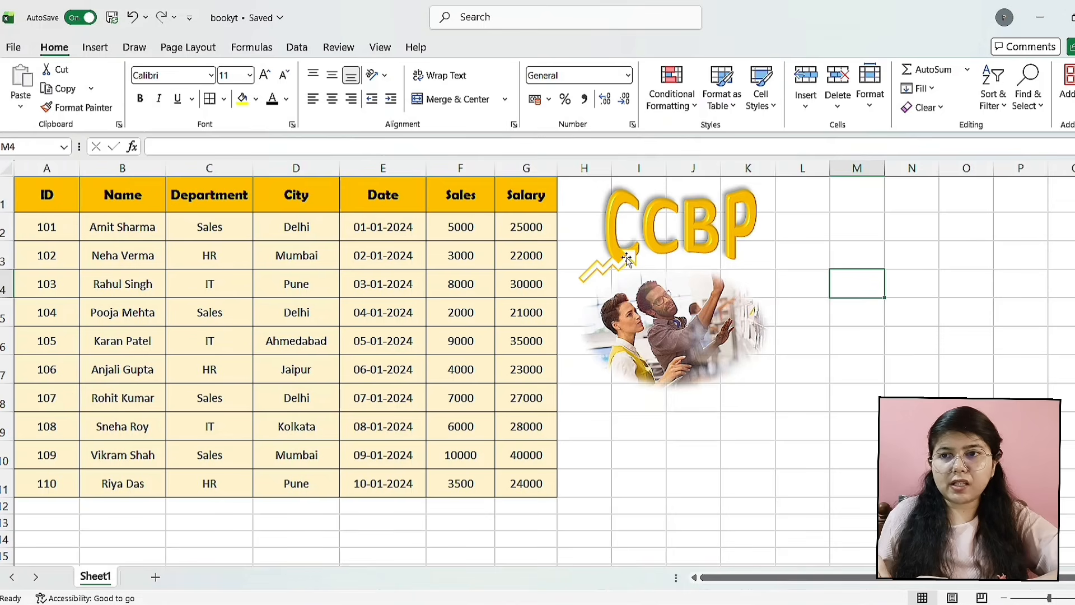
{"action": "left_click_drag", "start_coordinate": [625, 266], "coordinate": [633, 261]}
{"action": "left_click", "coordinate": [947, 312]}
{"action": "left_click", "coordinate": [845, 318]}
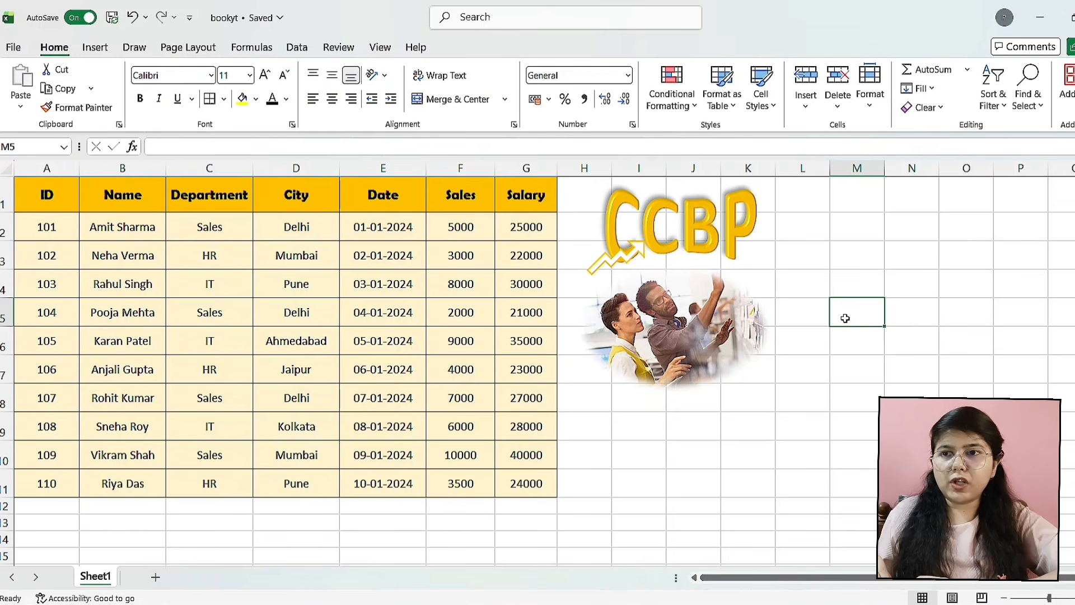
- Insert the stock icon of a curved arrow pointing right and place it around column L, rows 7 to 10
{"action": "left_click", "coordinate": [111, 51]}
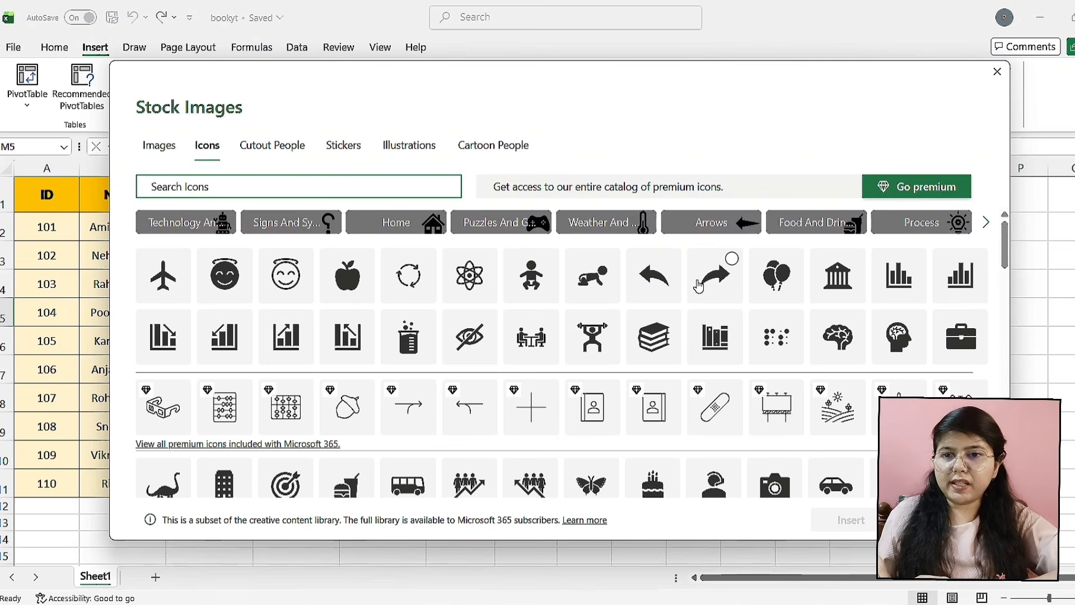
{"action": "left_click", "coordinate": [698, 286]}
{"action": "left_click", "coordinate": [822, 518]}
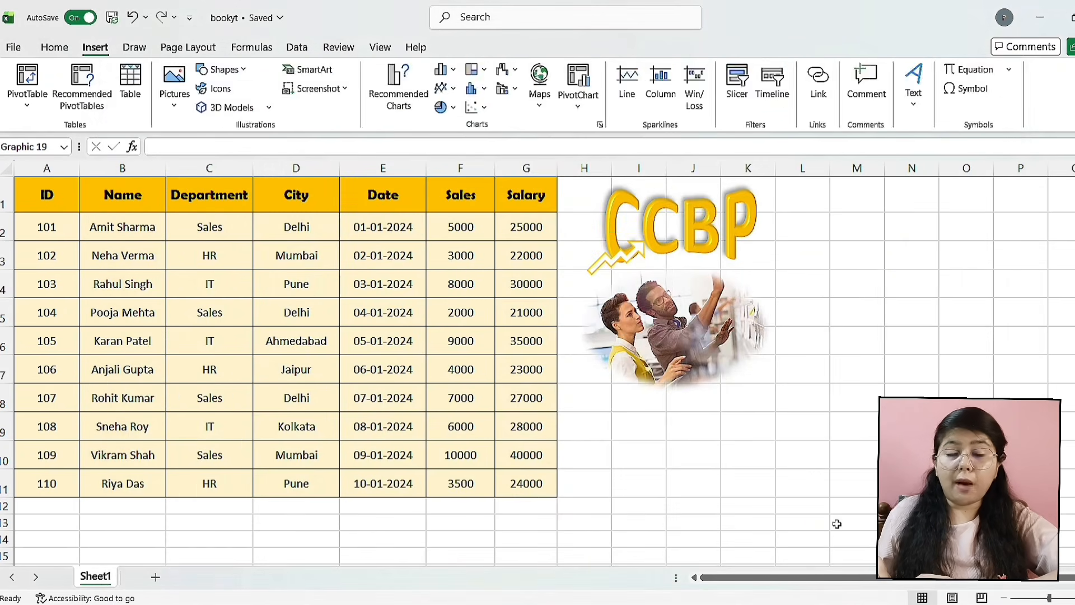
{"action": "left_click_drag", "start_coordinate": [881, 346], "coordinate": [824, 412]}
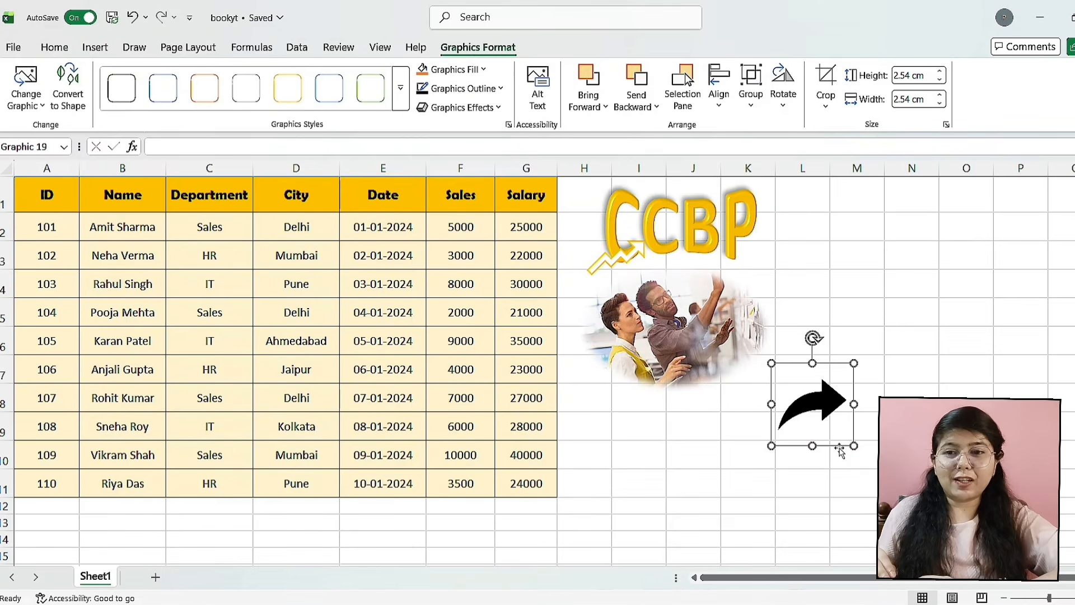
{"action": "left_click_drag", "start_coordinate": [853, 404], "coordinate": [697, 399]}
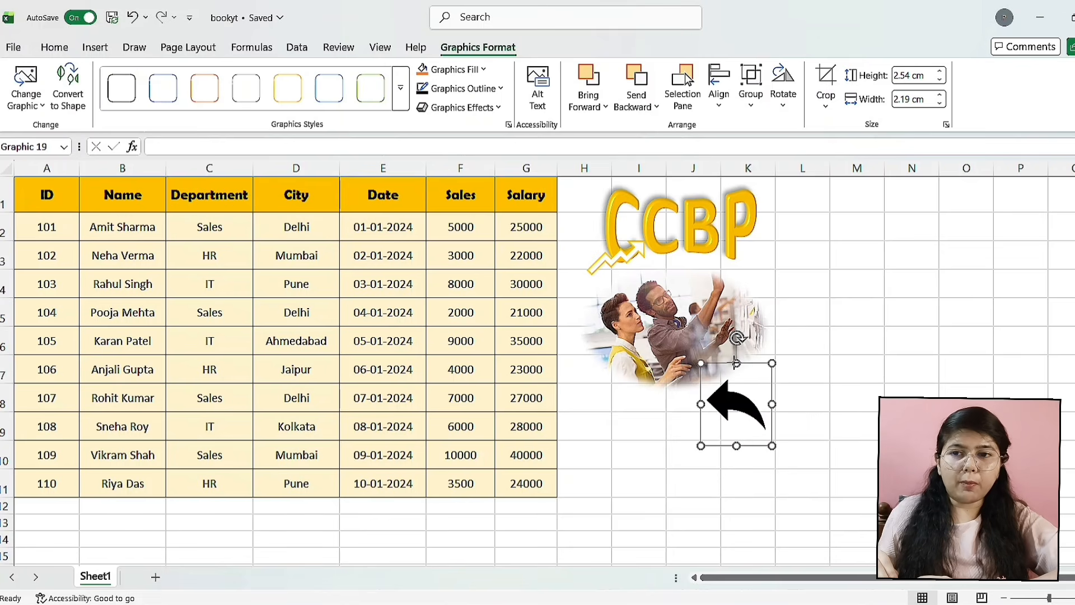
{"action": "mouse_move", "coordinate": [736, 363]}
{"action": "left_mouse_down"}
{"action": "mouse_move", "coordinate": [737, 518]}
{"action": "mouse_move", "coordinate": [737, 375]}
{"action": "left_mouse_up"}
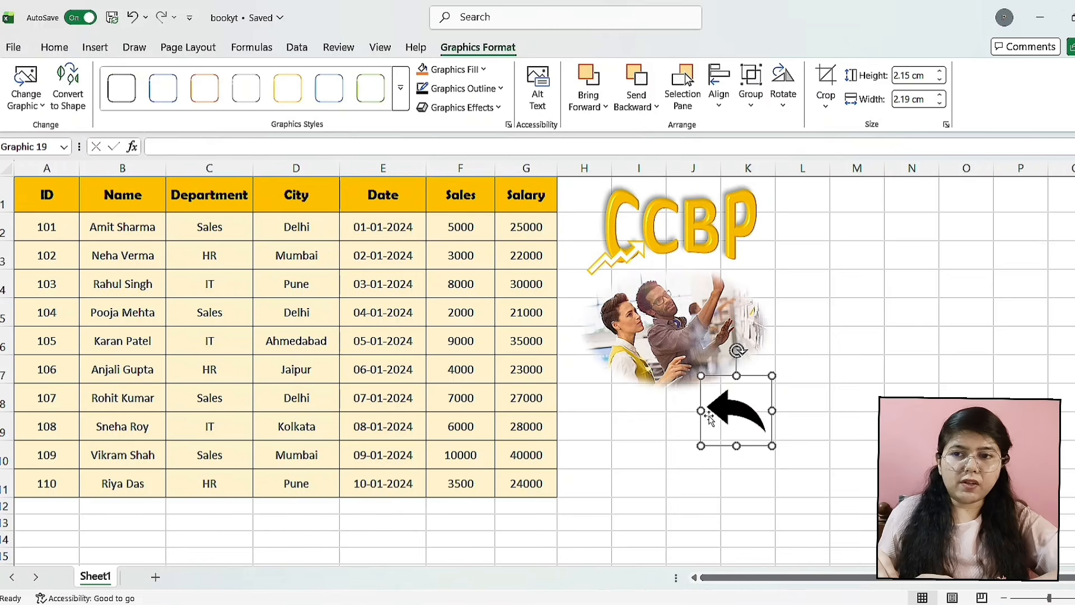
{"action": "left_click_drag", "start_coordinate": [759, 410], "coordinate": [852, 408]}
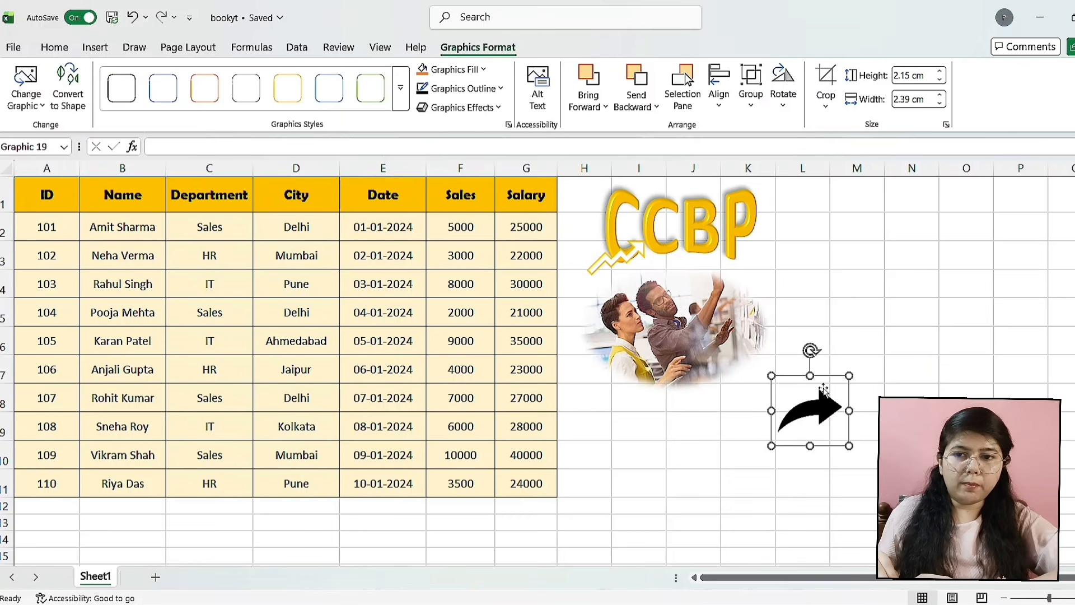
- Flip the curved arrow icon vertically and rotate it over the two-person picture so it points up and to the right
{"action": "left_click_drag", "start_coordinate": [810, 443], "coordinate": [831, 300]}
{"action": "left_click_drag", "start_coordinate": [830, 339], "coordinate": [734, 303]}
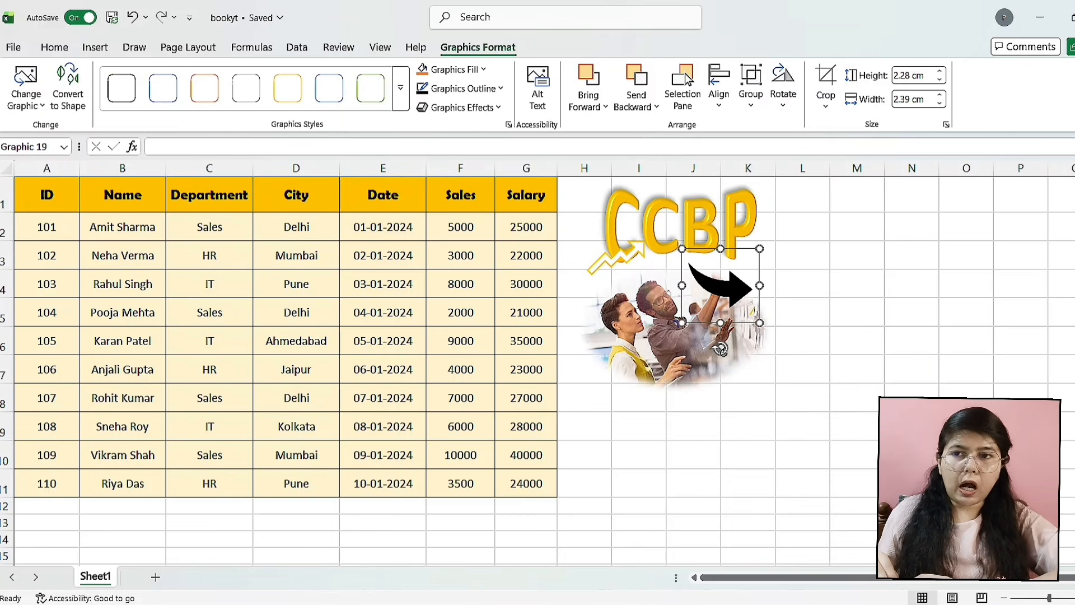
{"action": "left_click_drag", "start_coordinate": [721, 348], "coordinate": [770, 325]}
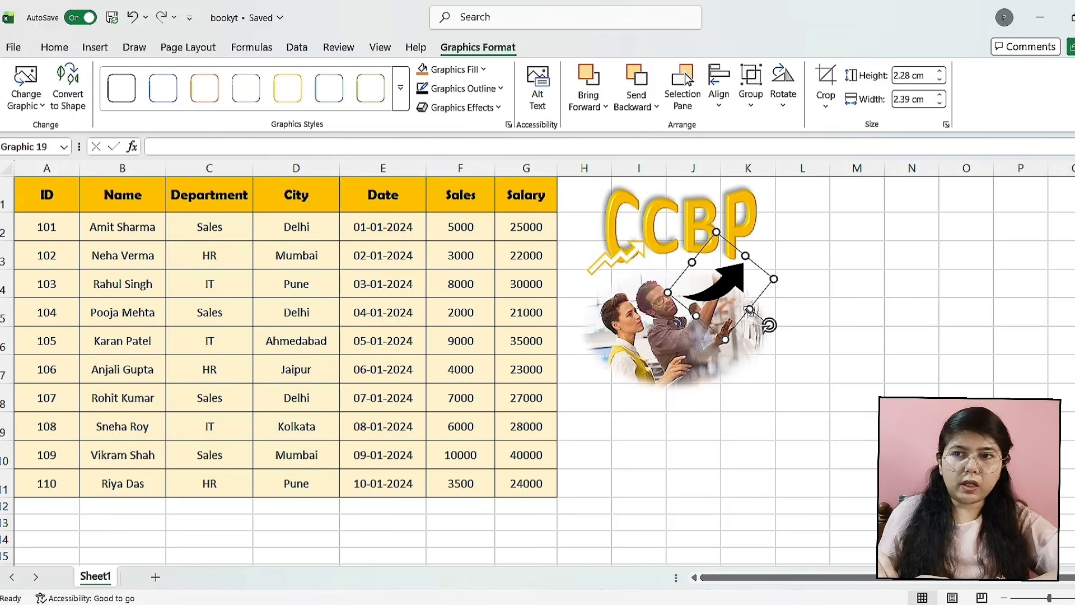
- Shrink the curved arrow icon to about 1.45 × 1.52 cm and place it, tilted further upward, at the foot of the P in CCBP
{"action": "left_click_drag", "start_coordinate": [775, 278], "coordinate": [721, 263]}
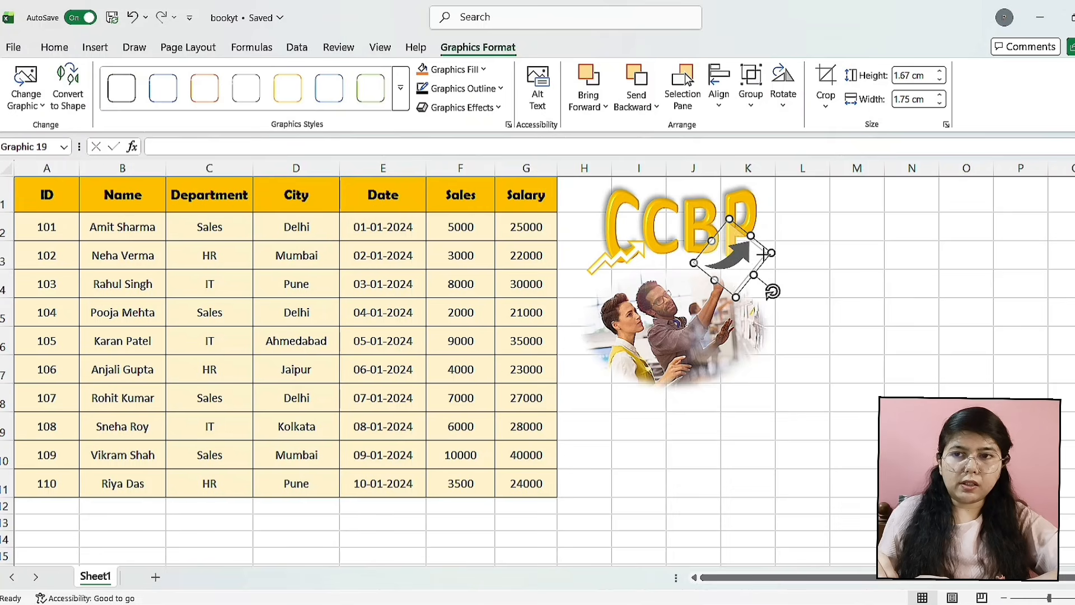
{"action": "left_click", "coordinate": [738, 265]}
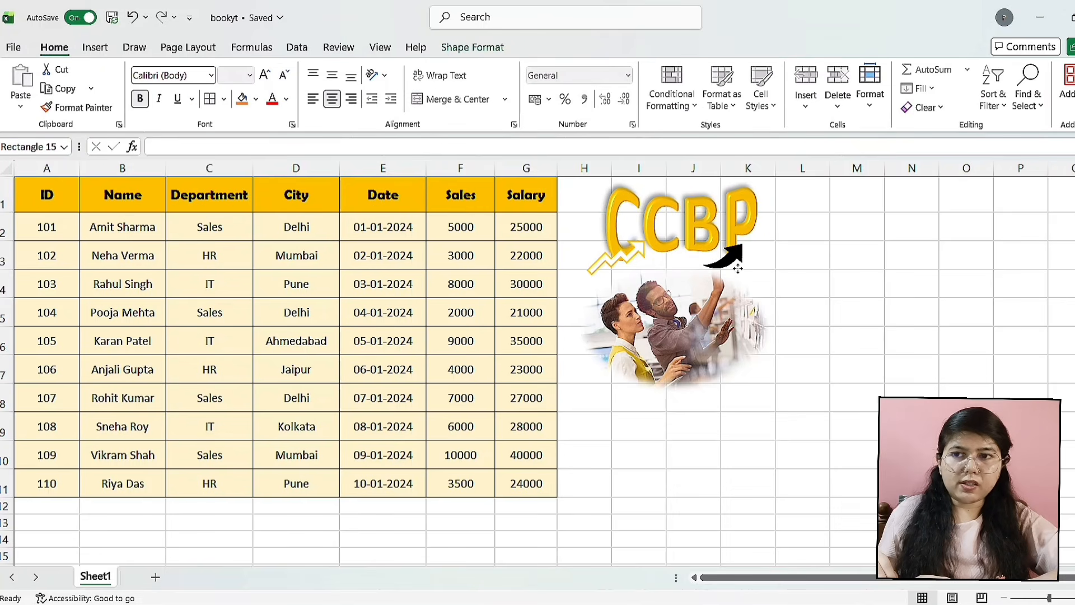
{"action": "left_click", "coordinate": [813, 282]}
{"action": "left_click", "coordinate": [729, 255]}
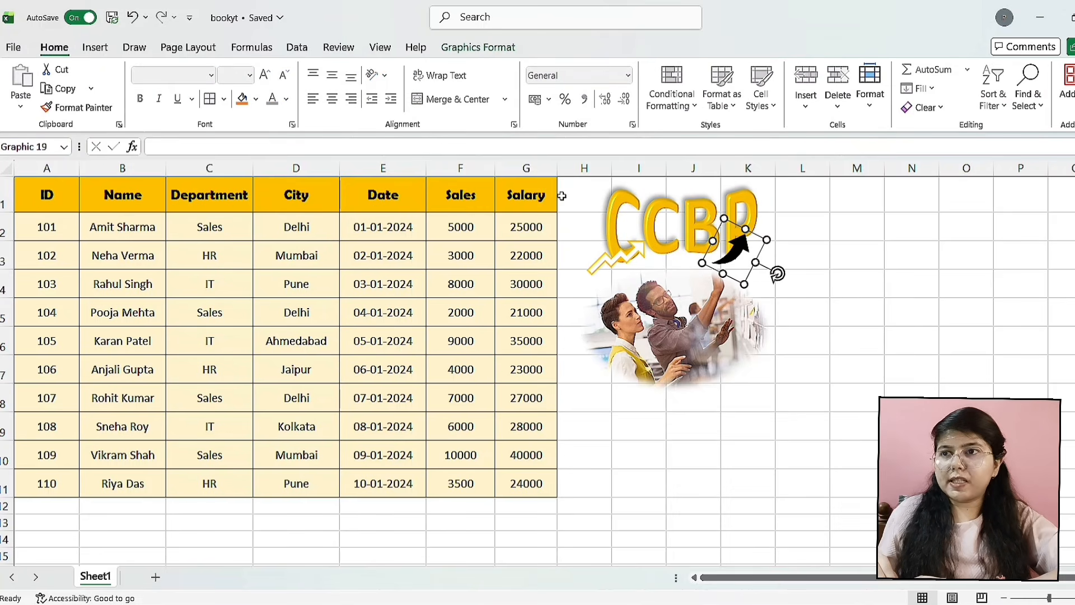
- Apply the preset style with a gold outline and no coloured fill to the curved arrow icon
{"action": "left_click", "coordinate": [465, 48]}
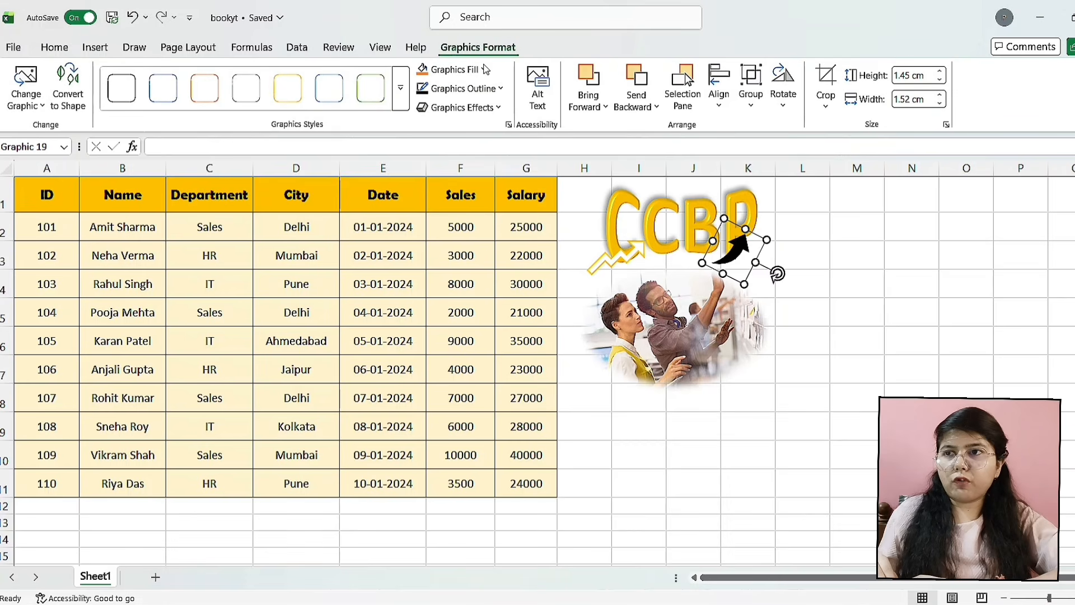
{"action": "left_click", "coordinate": [502, 88]}
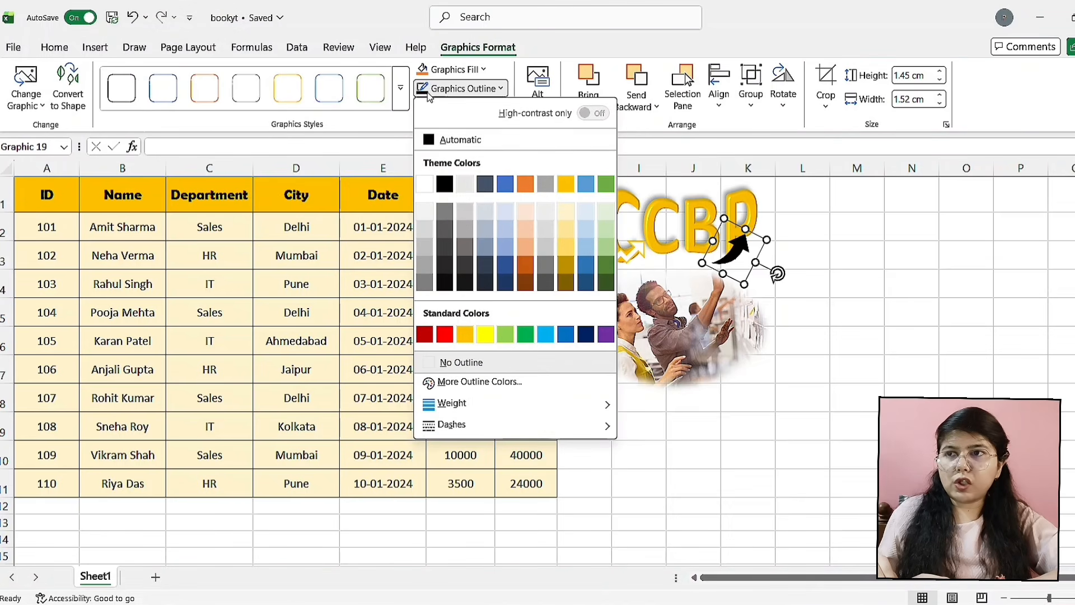
{"action": "left_click", "coordinate": [401, 93]}
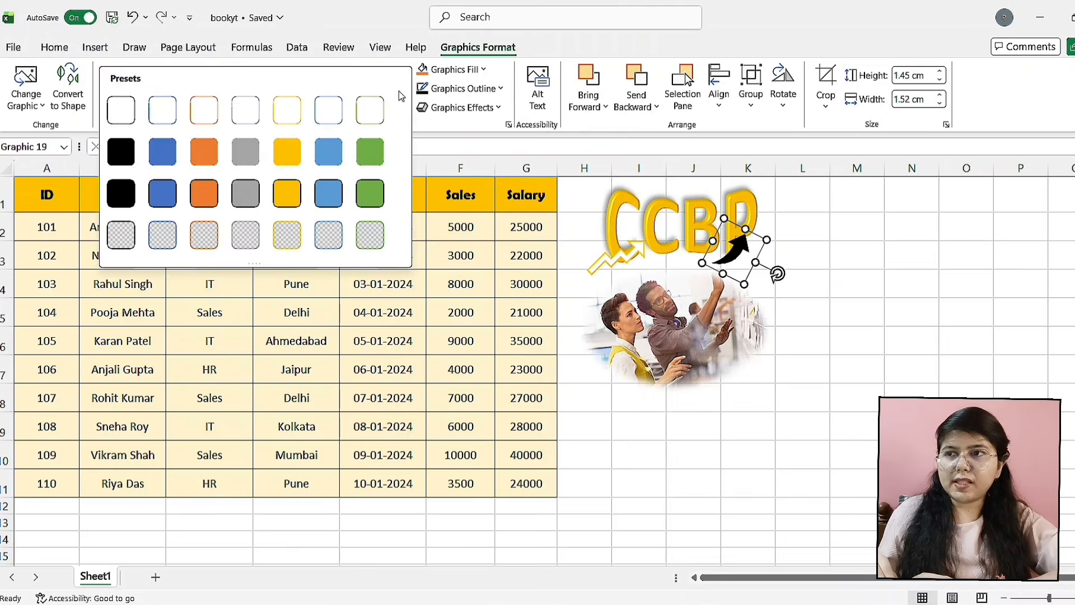
{"action": "left_click", "coordinate": [298, 116]}
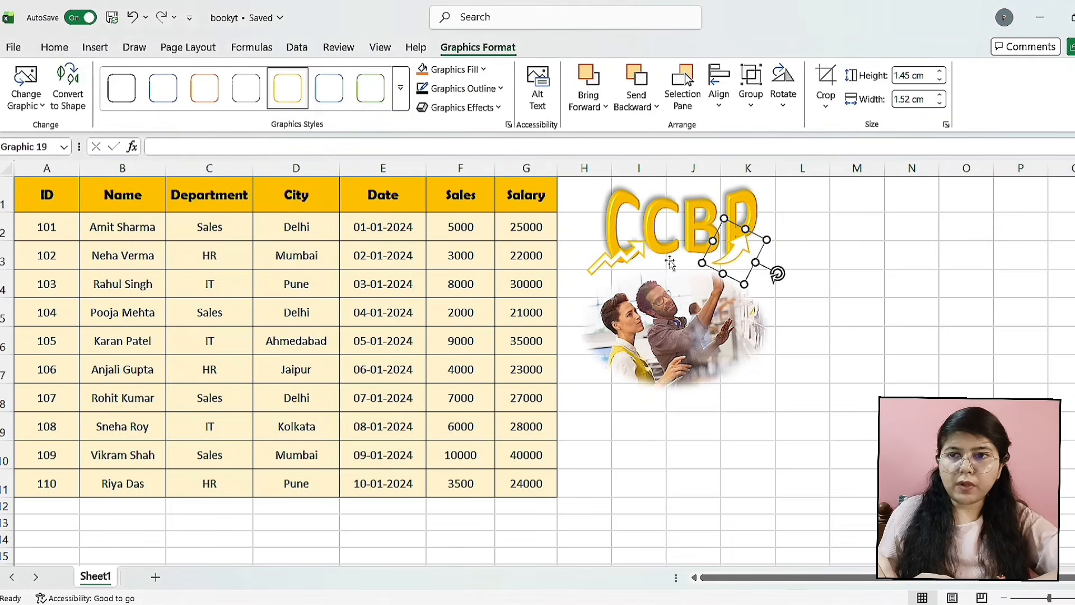
{"action": "left_click", "coordinate": [816, 331]}
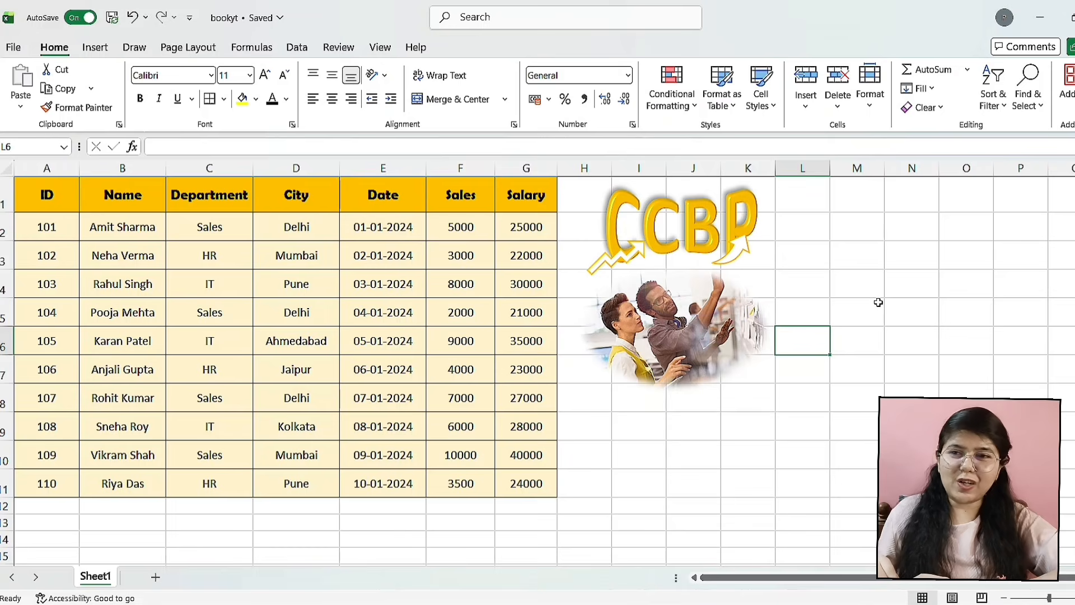
{"action": "left_click_drag", "start_coordinate": [210, 255], "coordinate": [526, 484]}
{"action": "left_click", "coordinate": [599, 490]}
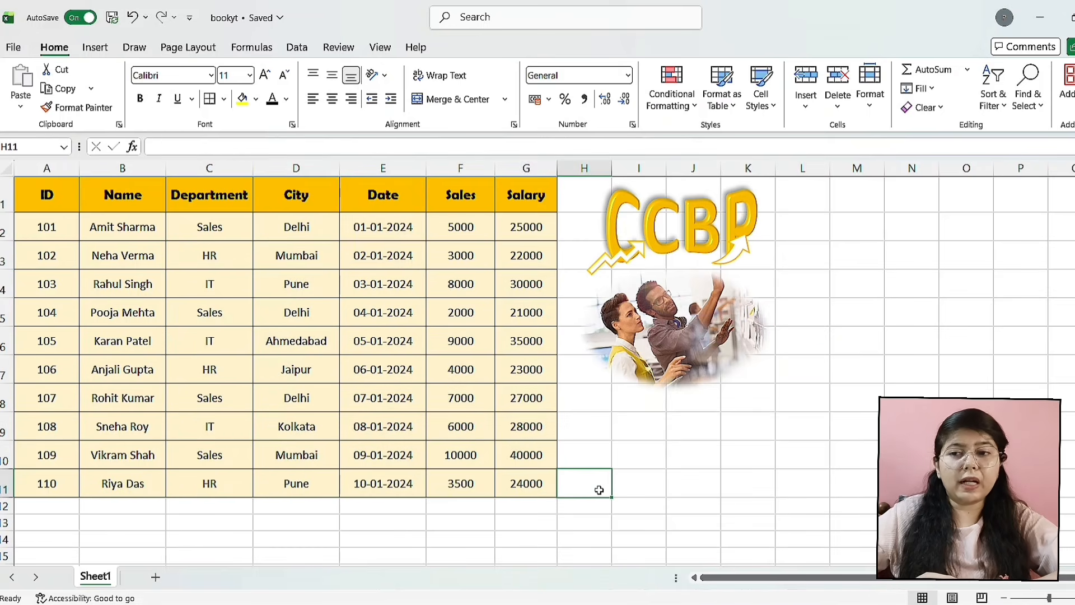
{"action": "left_click", "coordinate": [536, 489]}
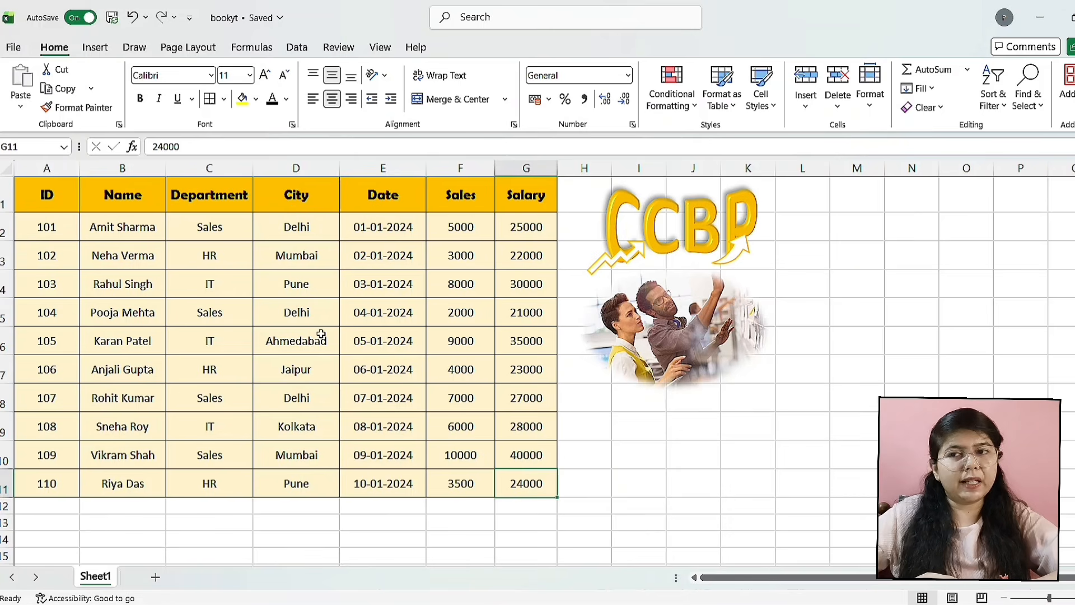
{"action": "left_click", "coordinate": [697, 340]}
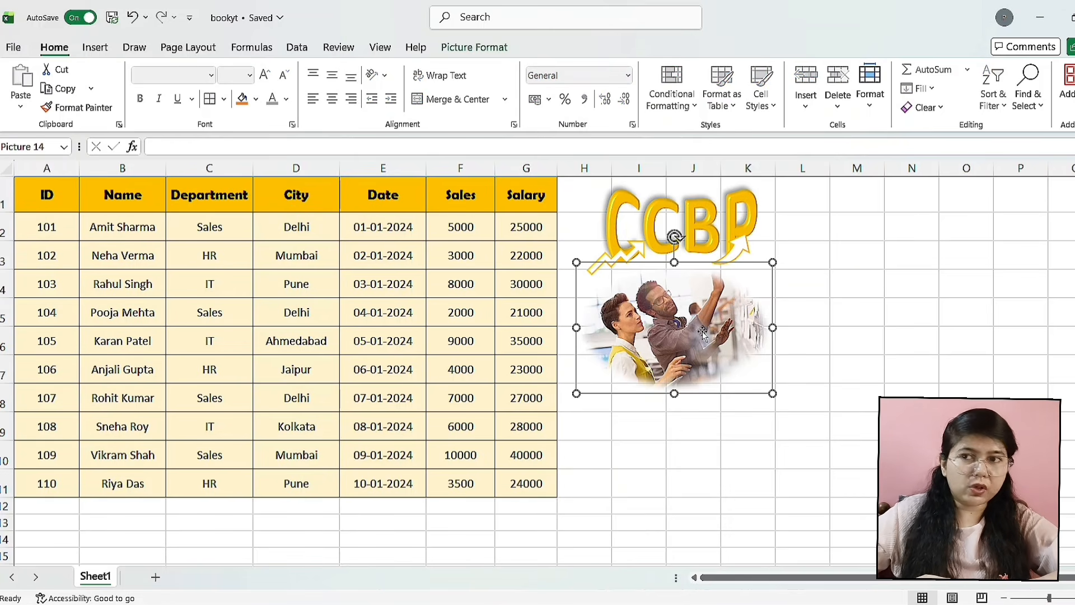
{"action": "left_click", "coordinate": [697, 217]}
{"action": "double_click", "coordinate": [702, 219]}
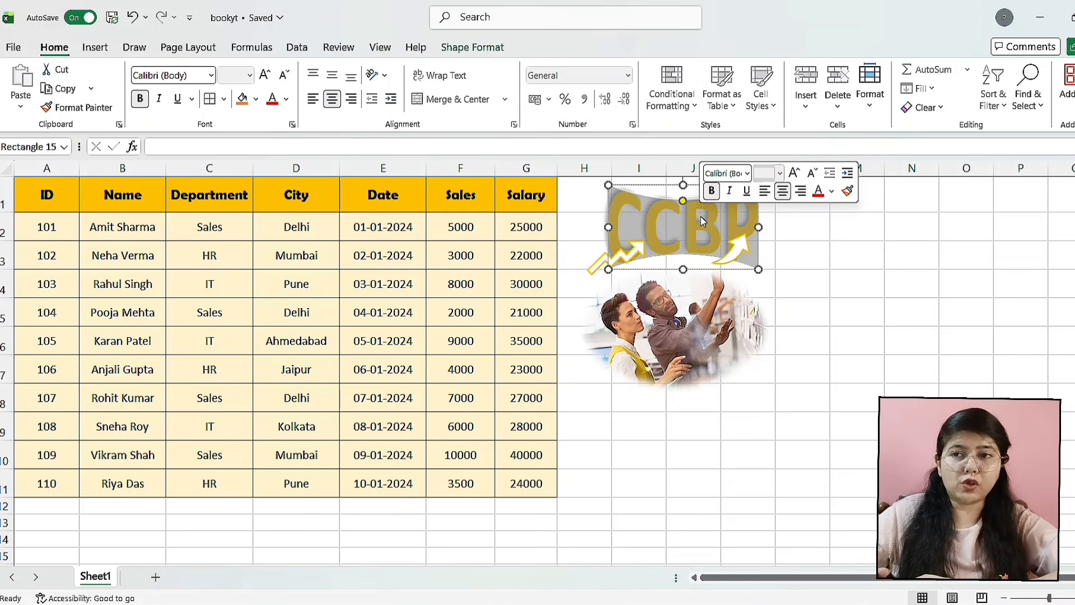
{"action": "left_click", "coordinate": [671, 423]}
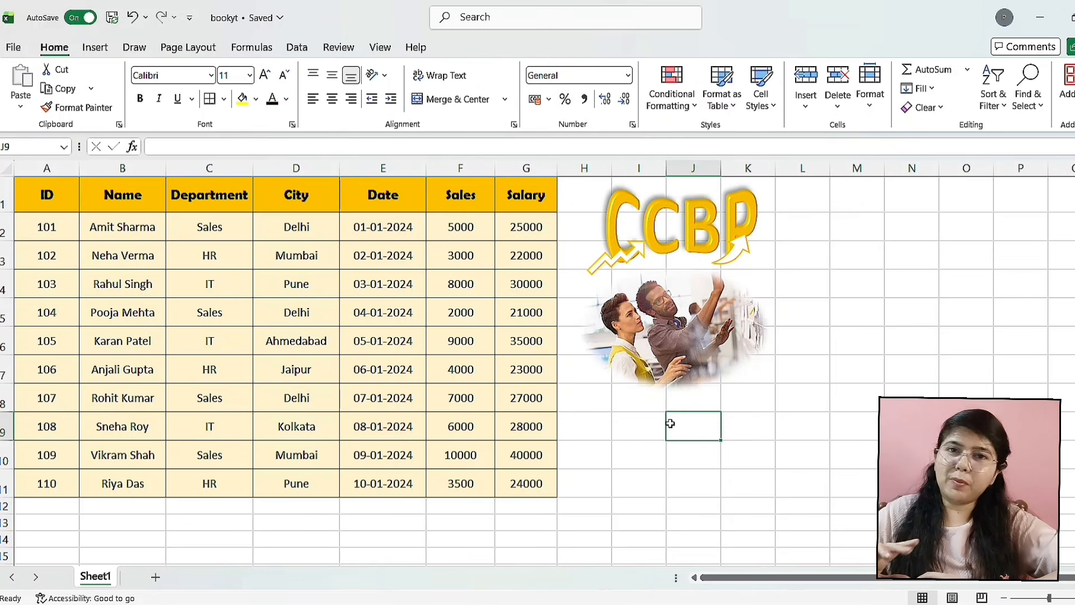
- Browse the available chart types for the employee data in A1:G11 and insert a Pareto chart
{"action": "left_click_drag", "start_coordinate": [542, 486], "coordinate": [37, 195]}
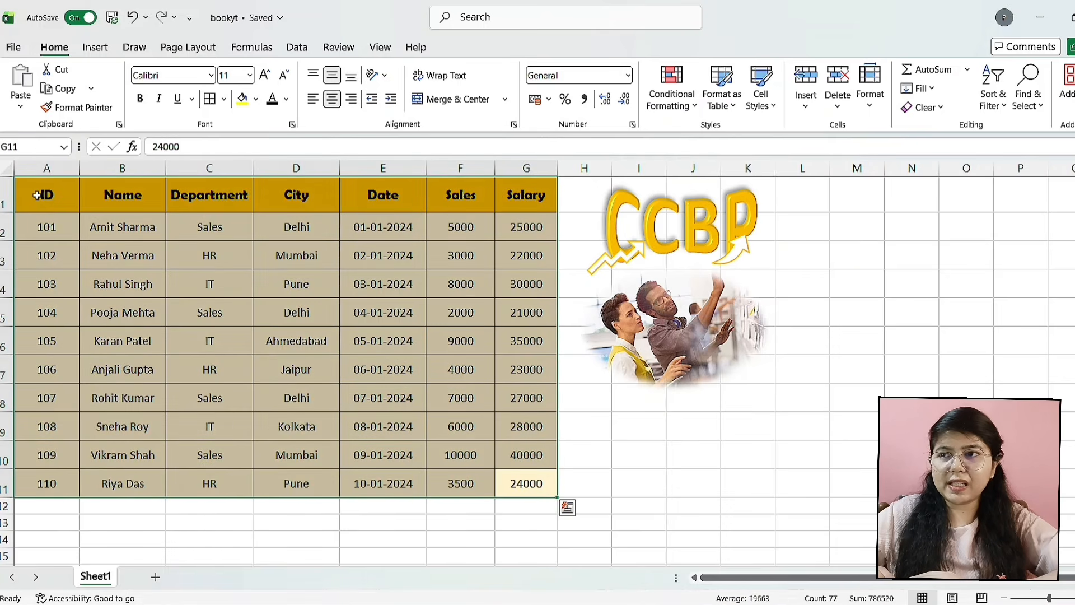
{"action": "left_click", "coordinate": [94, 50]}
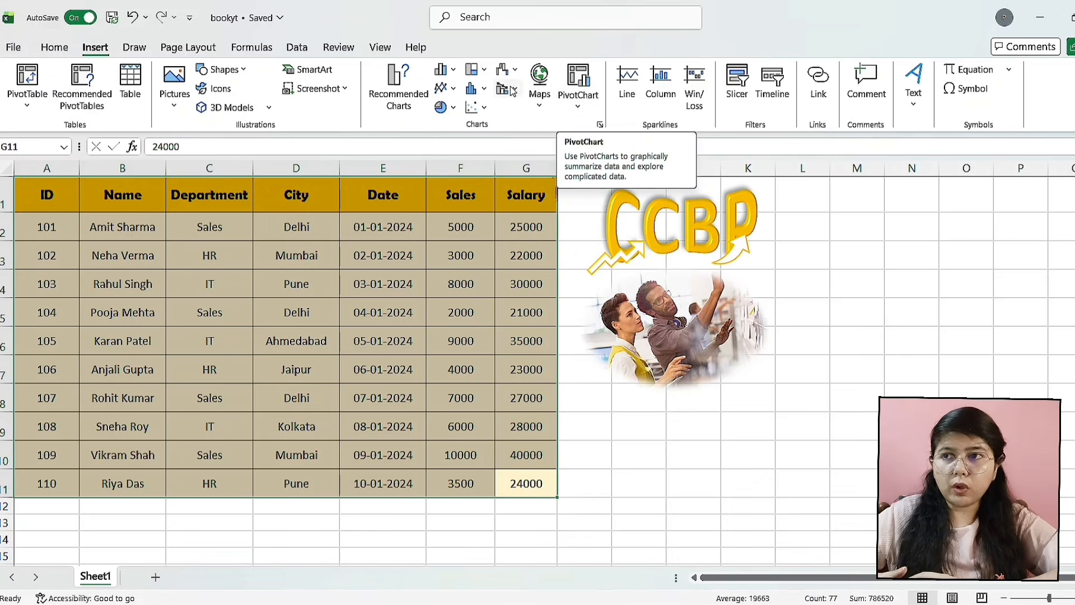
{"action": "left_click", "coordinate": [456, 90]}
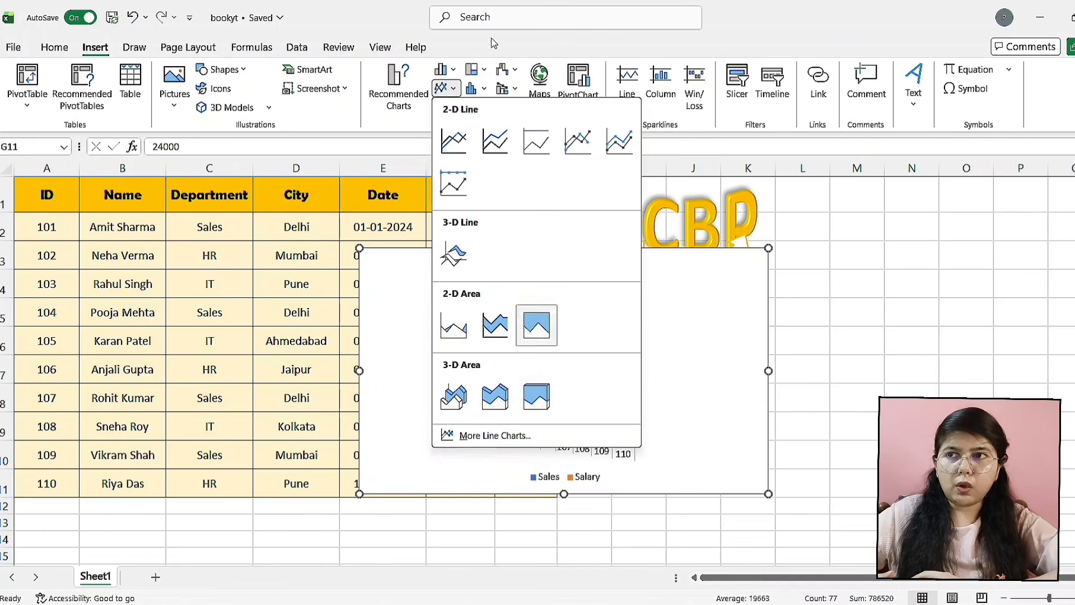
{"action": "left_click", "coordinate": [455, 70]}
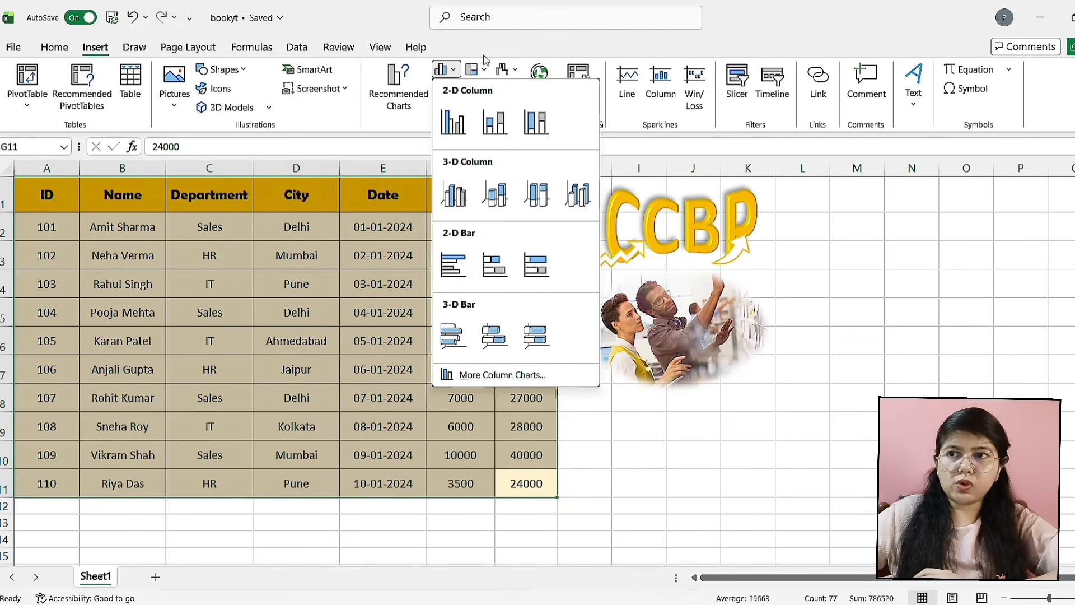
{"action": "left_click", "coordinate": [502, 71]}
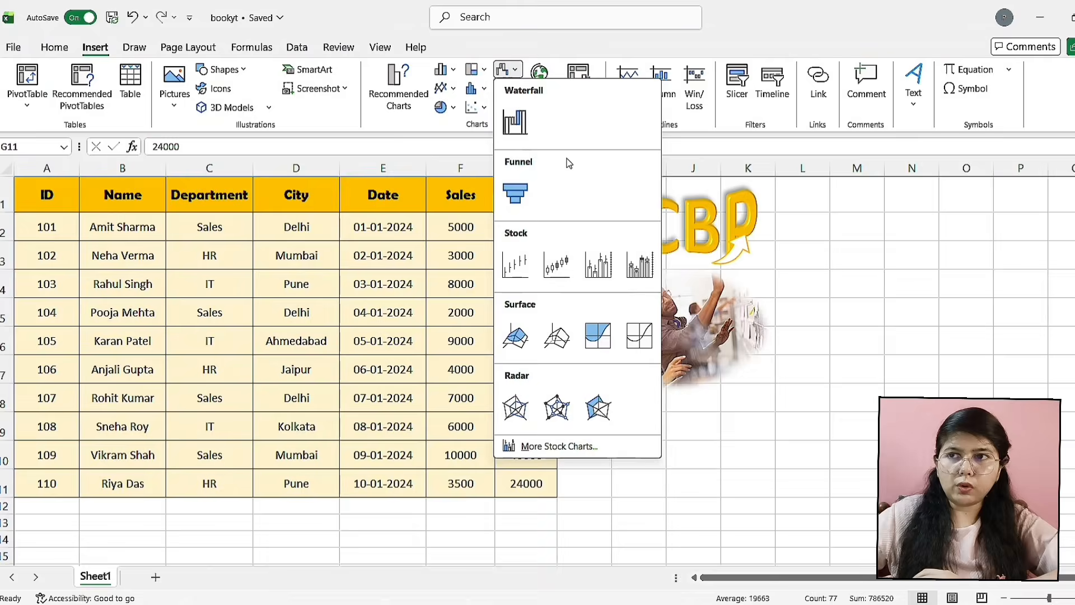
{"action": "left_click", "coordinate": [477, 90]}
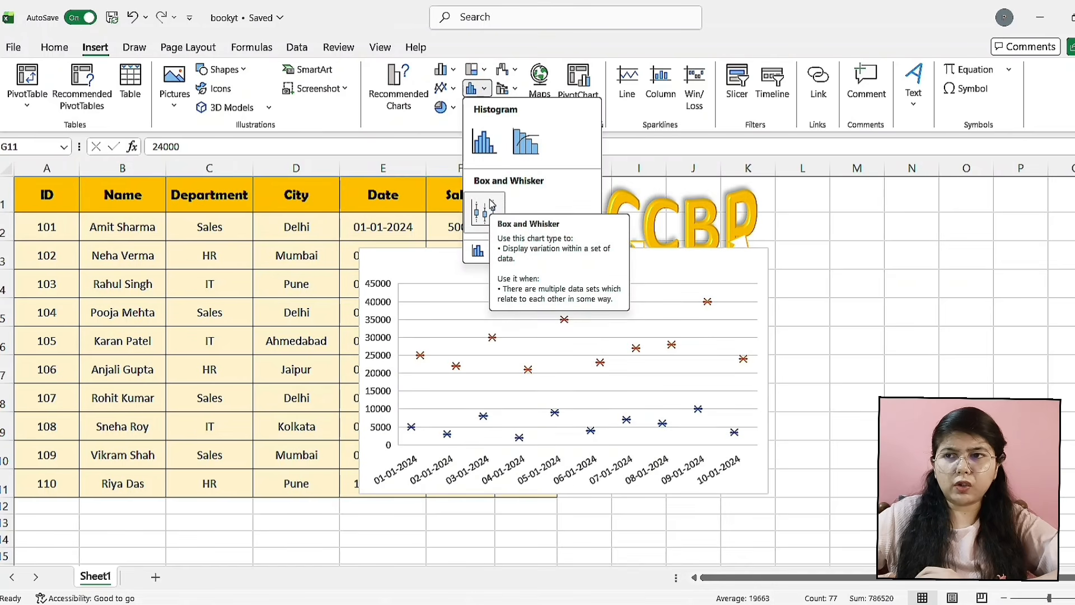
{"action": "left_click", "coordinate": [519, 146]}
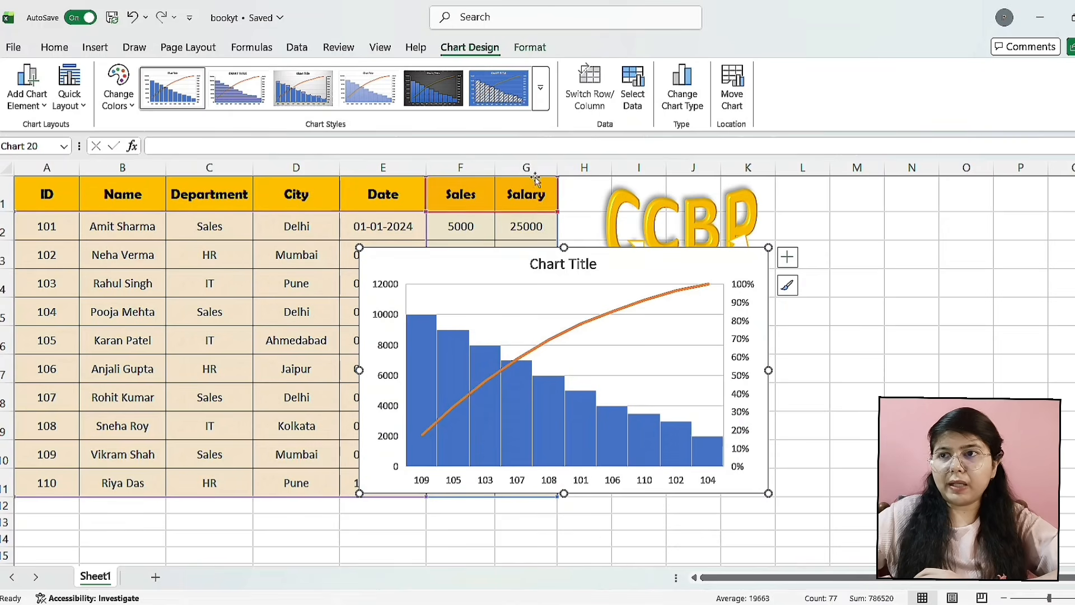
- Apply chart Style 3 with the grey gradient background, and shrink the Pareto chart to fit below the two-person picture
{"action": "left_click", "coordinate": [539, 101]}
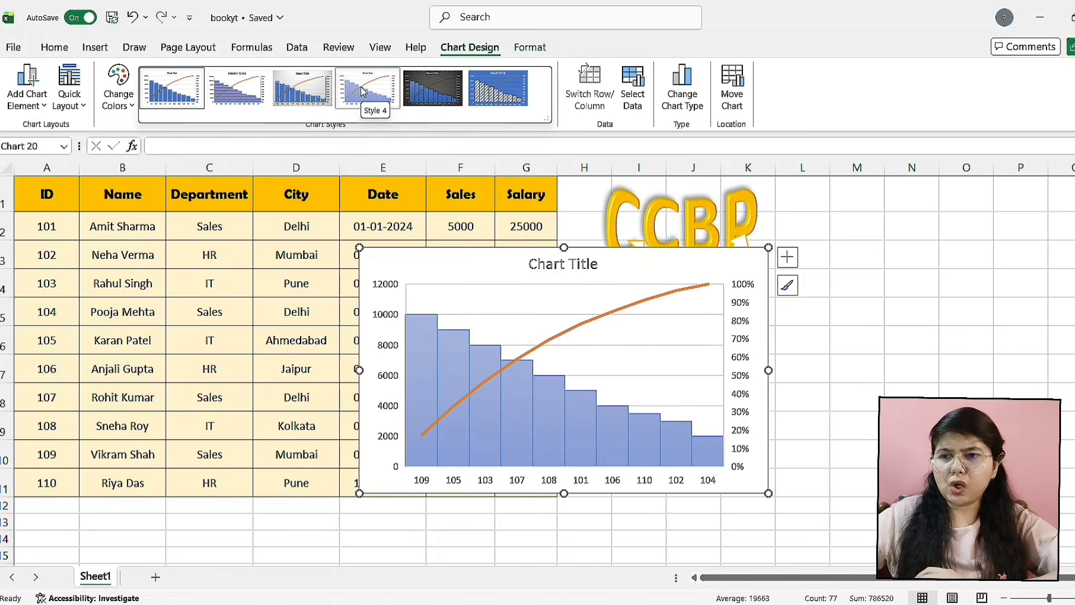
{"action": "left_click", "coordinate": [305, 90]}
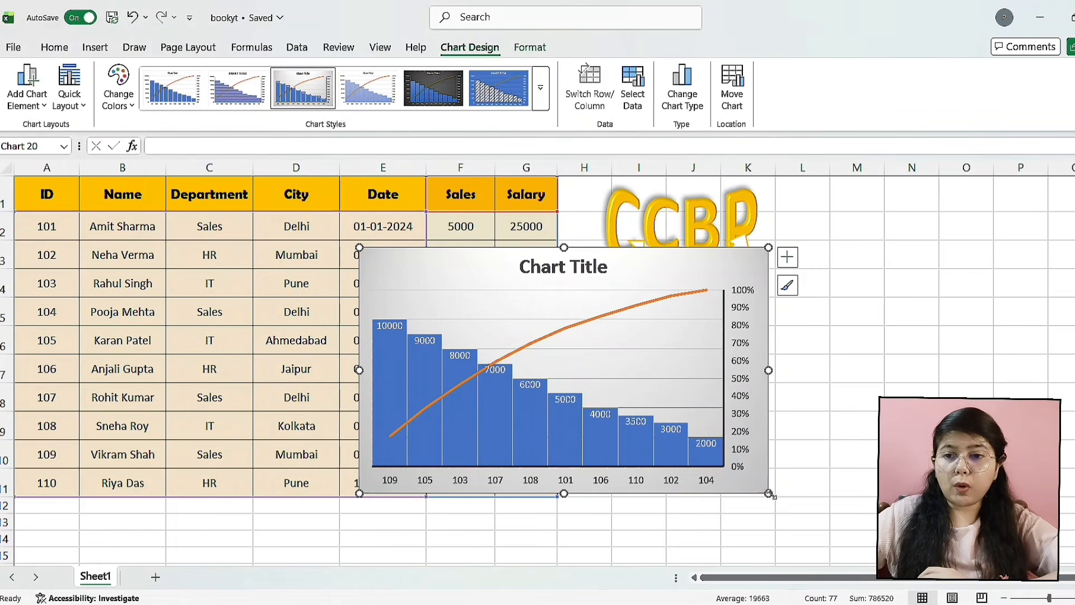
{"action": "left_click_drag", "start_coordinate": [768, 493], "coordinate": [625, 400]}
{"action": "left_click_drag", "start_coordinate": [576, 266], "coordinate": [801, 423]}
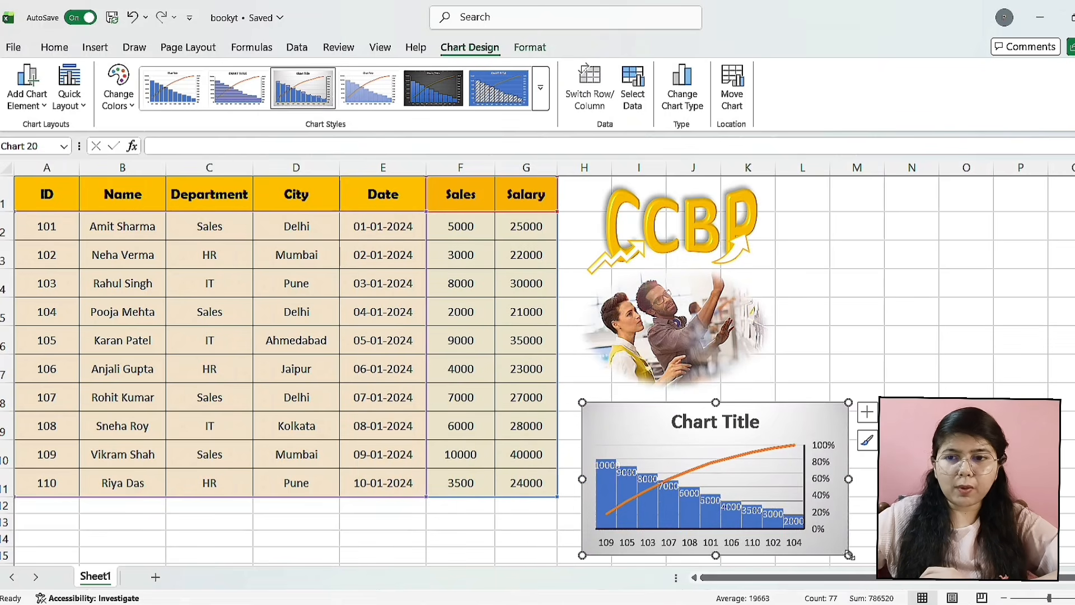
{"action": "left_click_drag", "start_coordinate": [849, 555], "coordinate": [813, 530]}
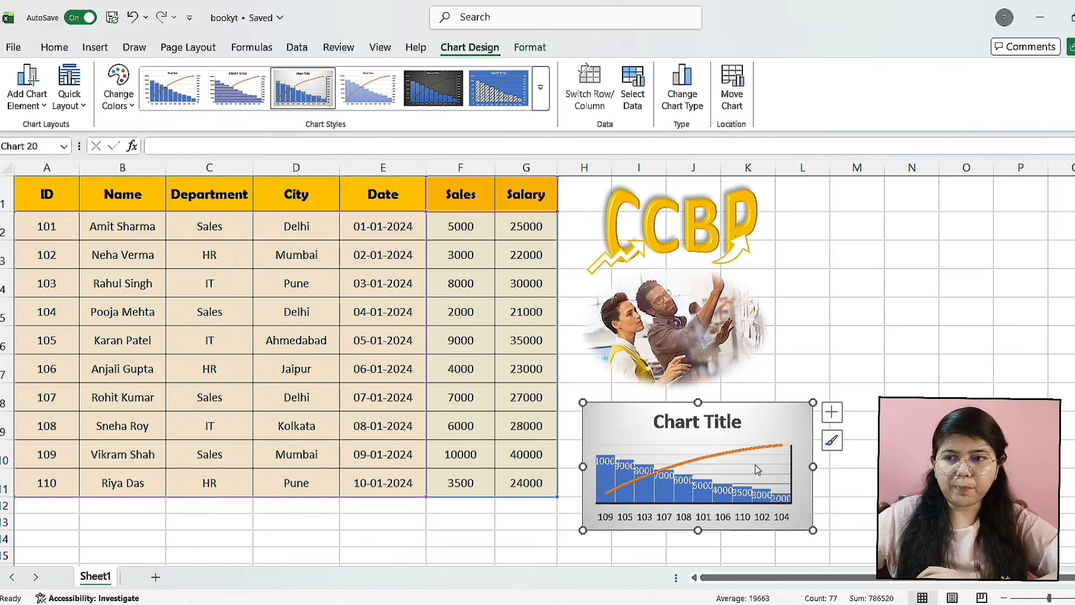
- Recolour the Pareto chart with the gold Monochromatic Palette 11
{"action": "left_click", "coordinate": [726, 498]}
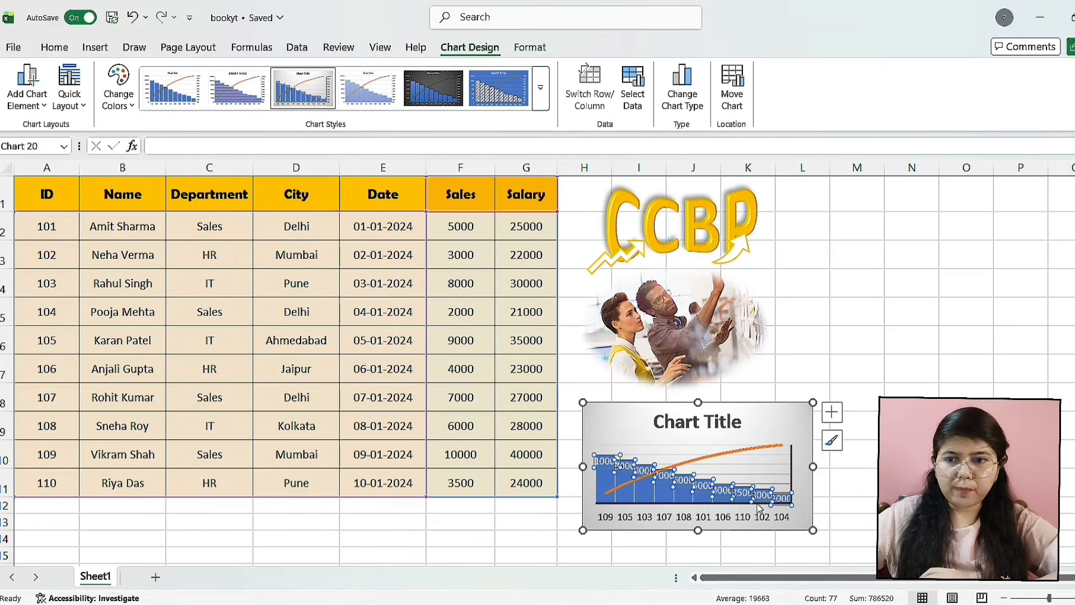
{"action": "left_click", "coordinate": [703, 504]}
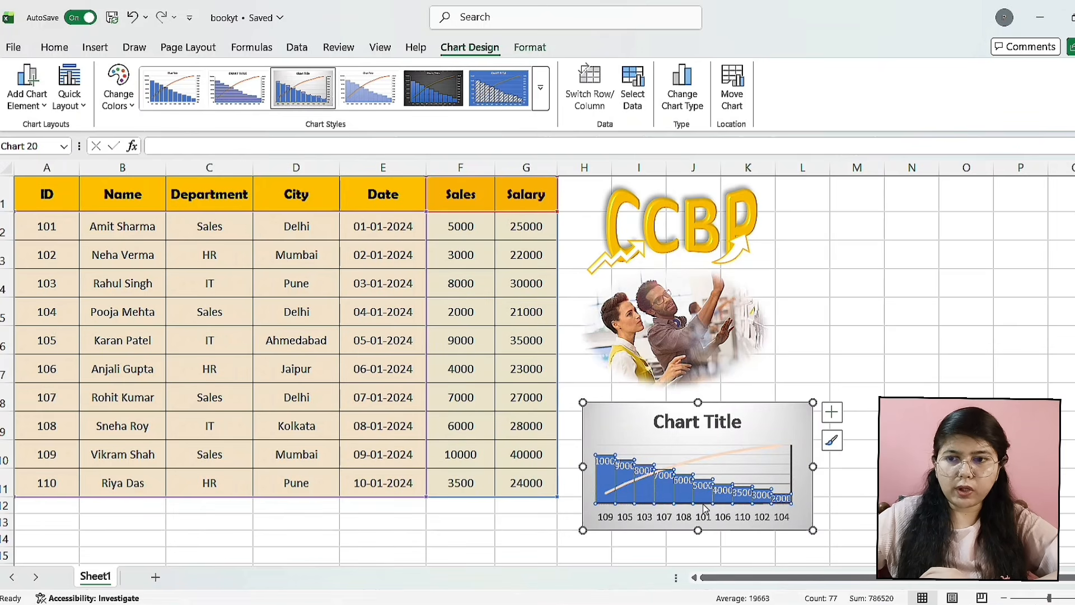
{"action": "left_click", "coordinate": [829, 445]}
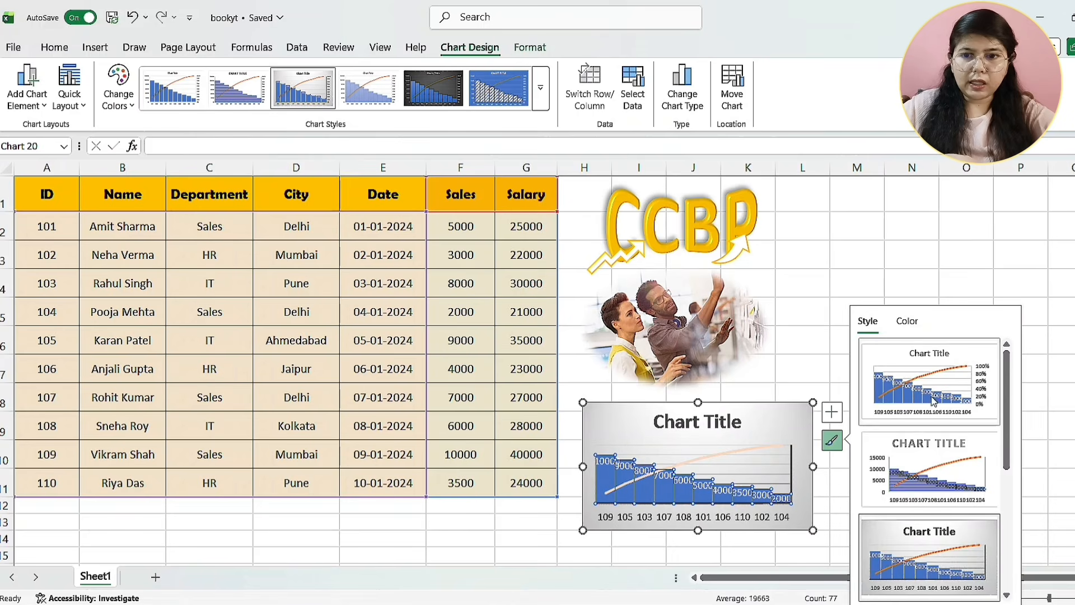
{"action": "left_click", "coordinate": [906, 321]}
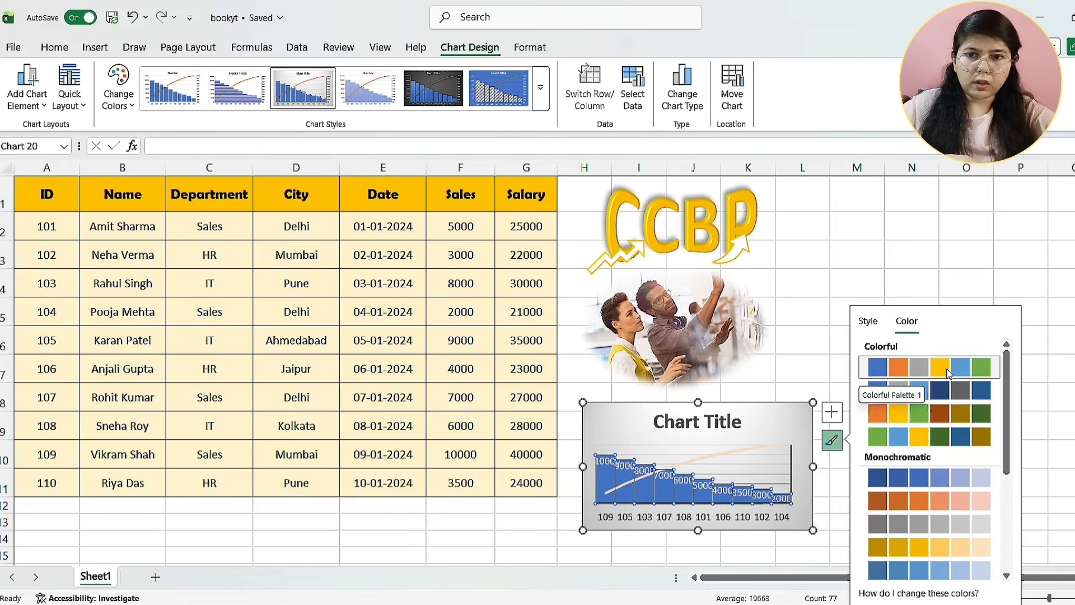
{"action": "scroll", "coordinate": [934, 415], "scroll_direction": "down", "scroll_amount": 3}
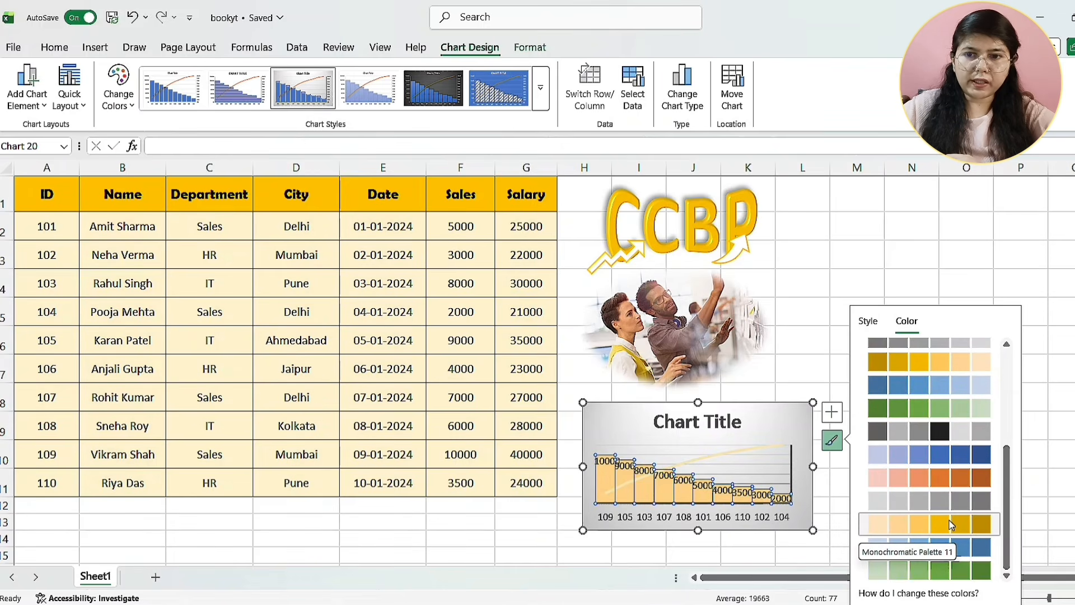
{"action": "left_click", "coordinate": [950, 525]}
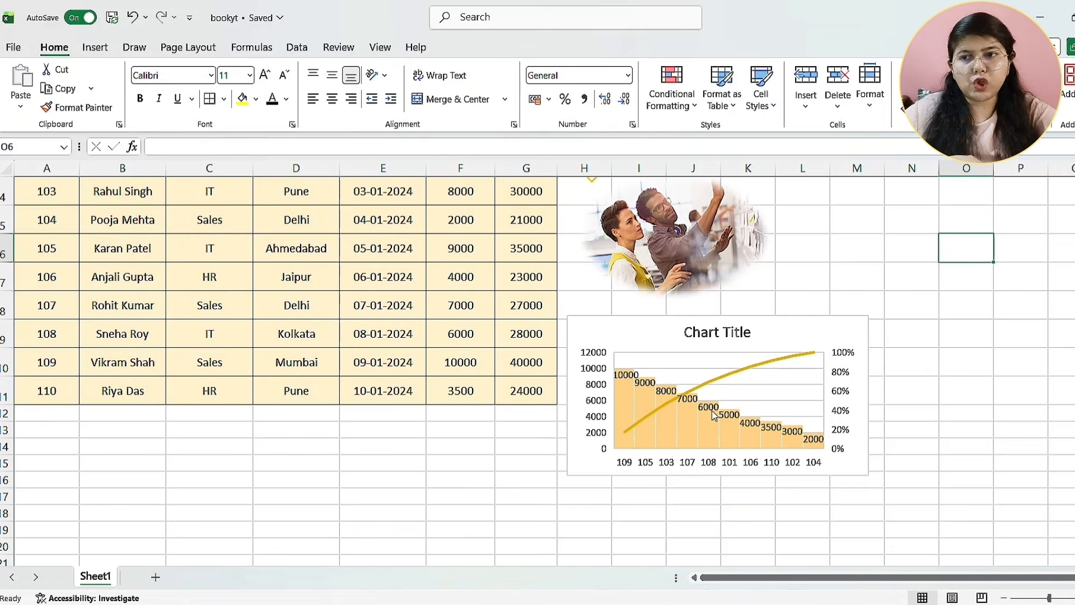
- Set the text fill of the chart's percentage axis to a solid dark gold theme colour
{"action": "double_click", "coordinate": [835, 401]}
{"action": "left_click", "coordinate": [837, 399]}
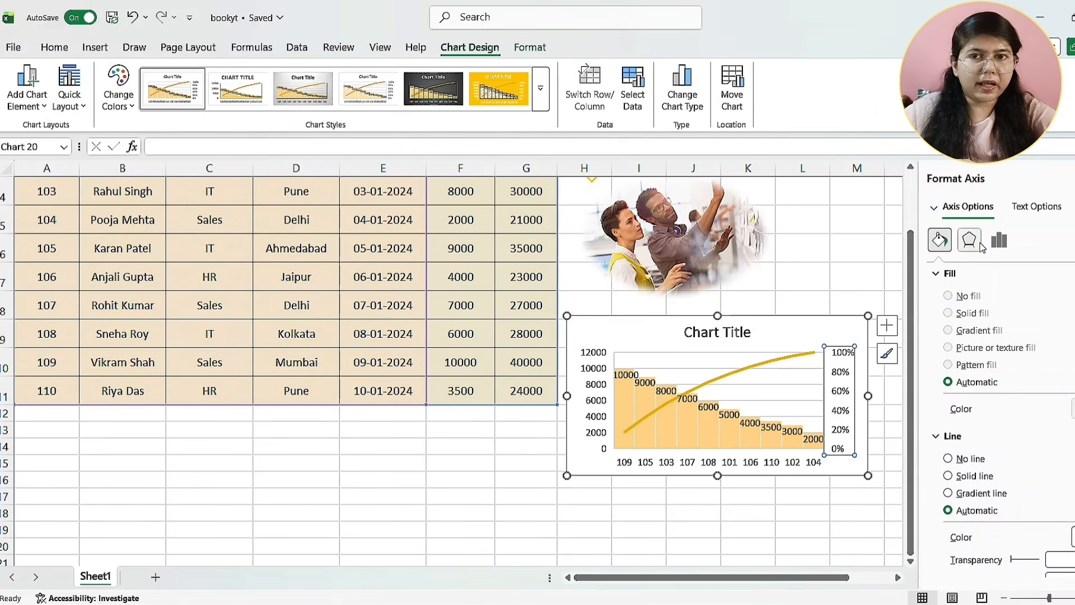
{"action": "left_click", "coordinate": [1045, 215]}
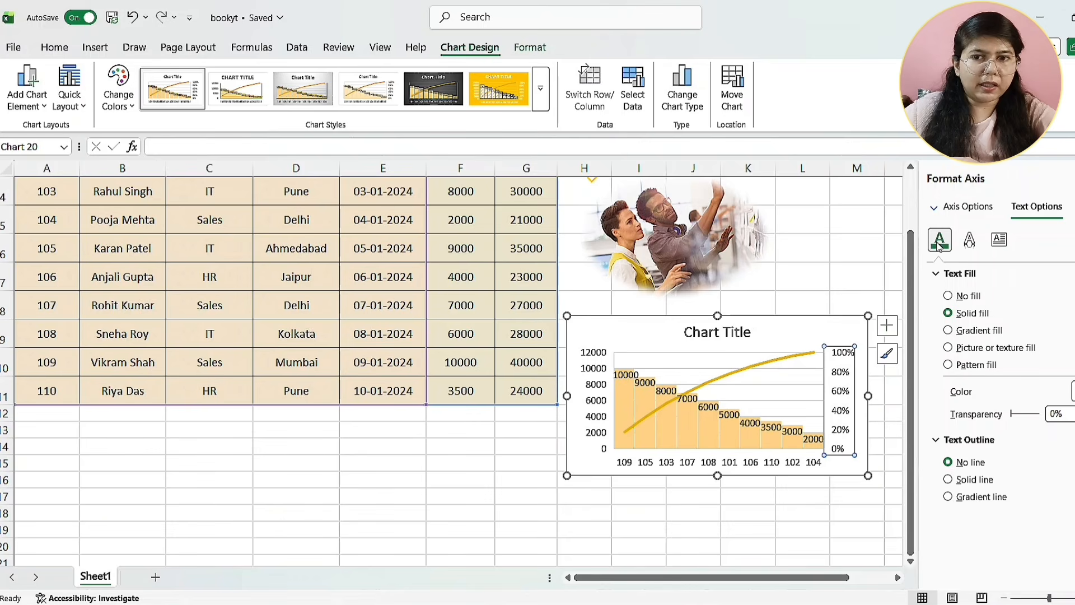
{"action": "left_click", "coordinate": [1071, 392]}
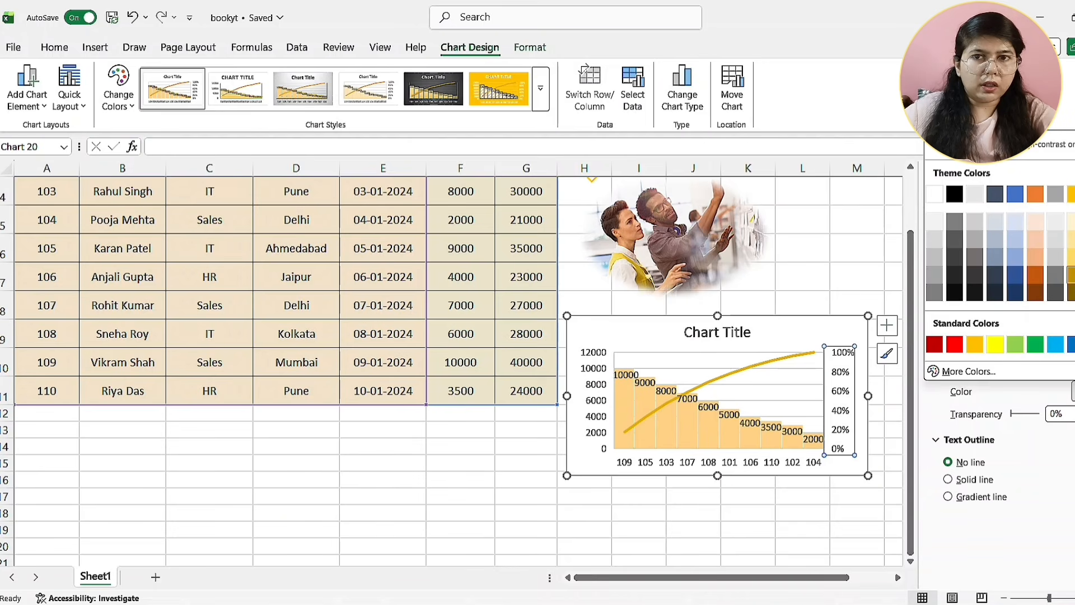
{"action": "left_click", "coordinate": [1071, 275]}
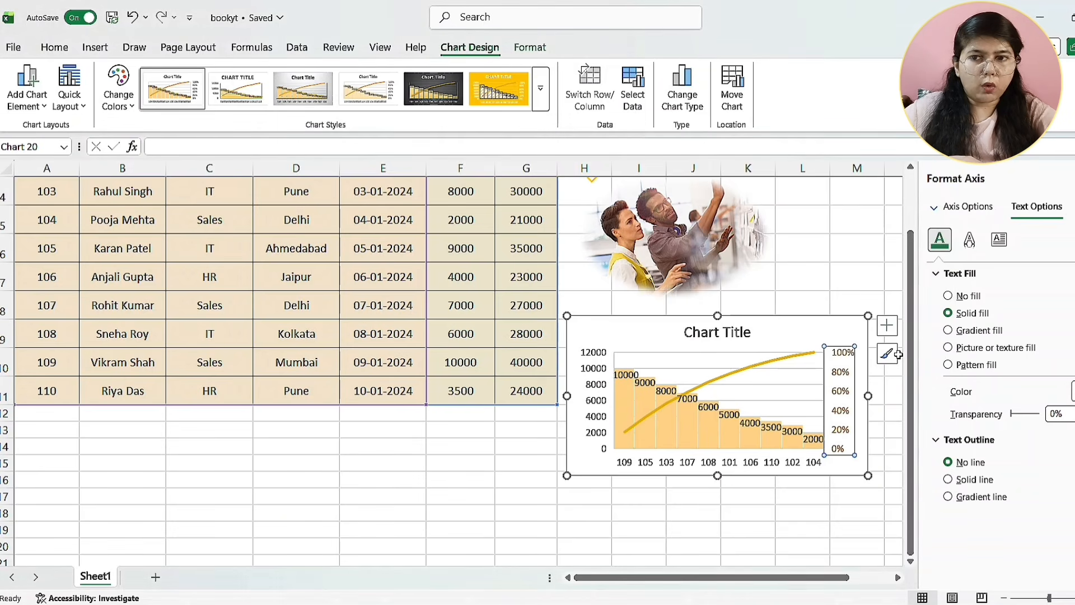
- Give the labels of the horizontal ID axis and the vertical sales axis a dark gold text fill
{"action": "left_click", "coordinate": [756, 467]}
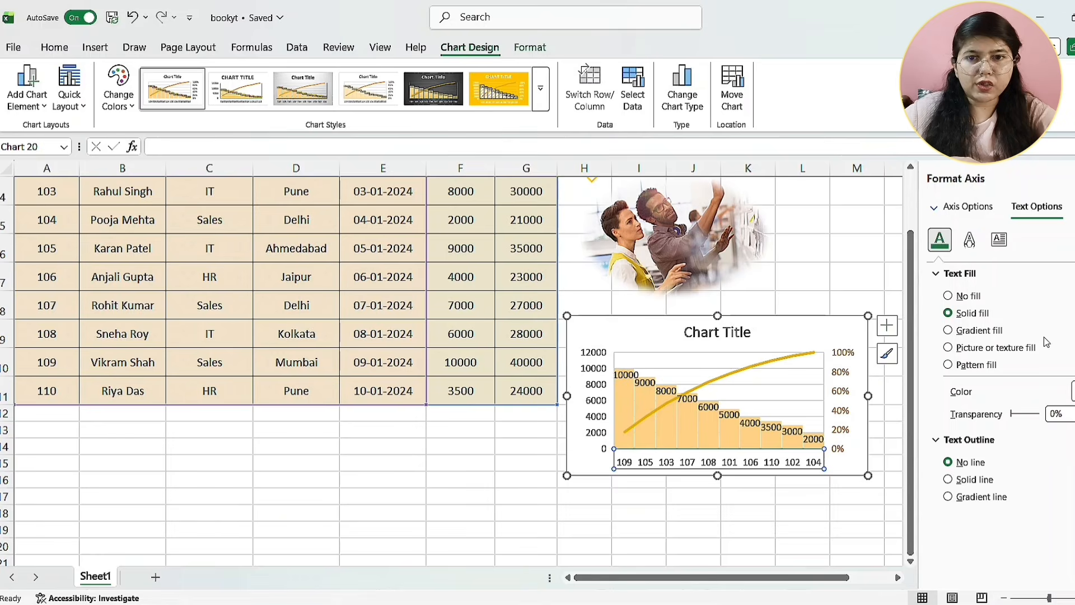
{"action": "left_click", "coordinate": [1073, 390]}
{"action": "left_click", "coordinate": [1071, 283]}
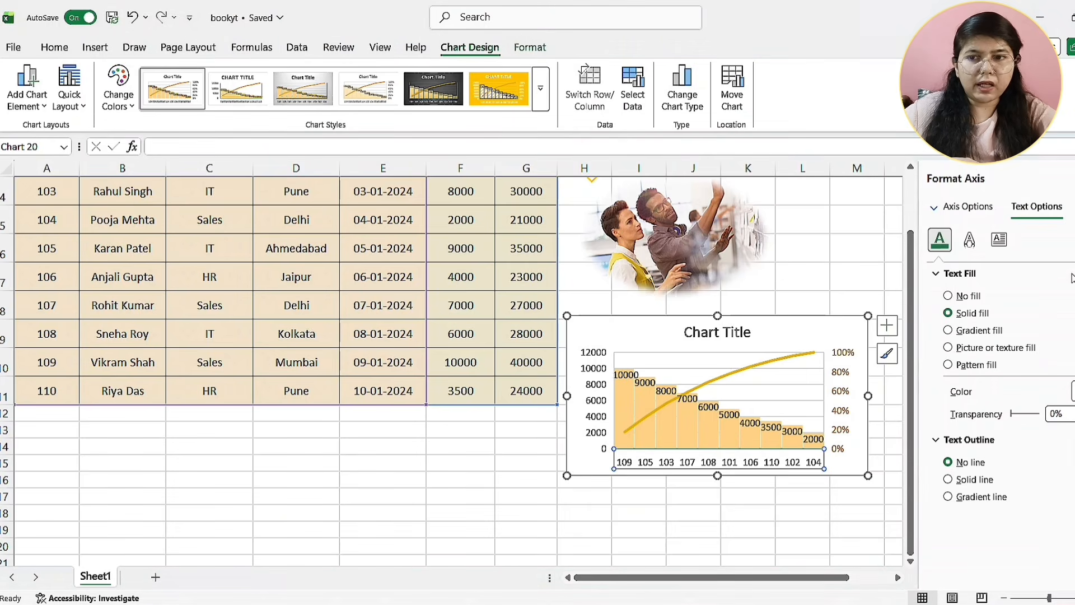
{"action": "left_click", "coordinate": [594, 379]}
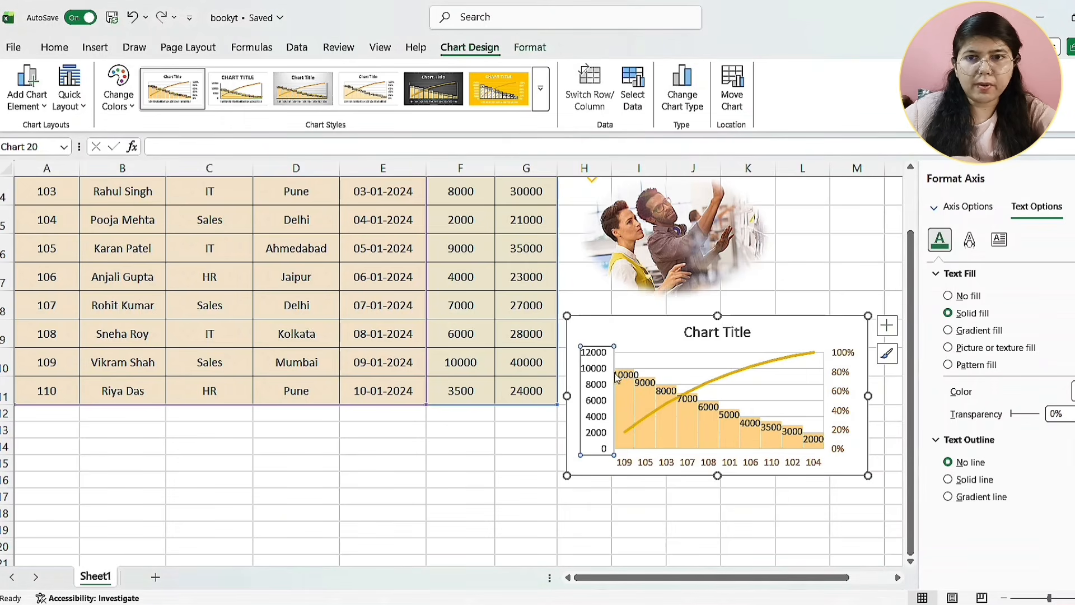
{"action": "left_click", "coordinate": [1073, 390]}
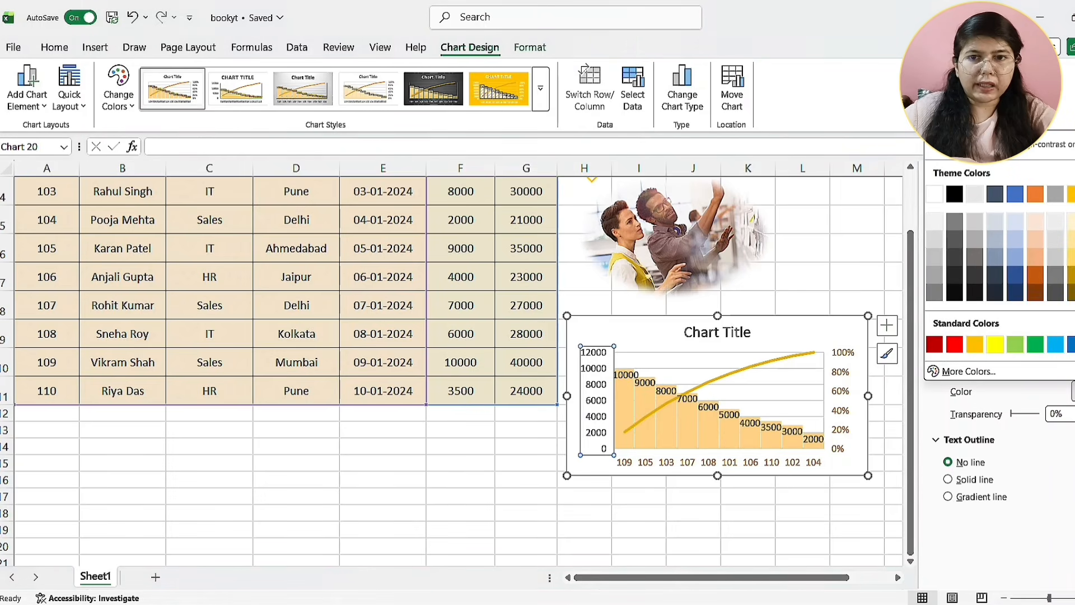
{"action": "left_click", "coordinate": [1070, 287]}
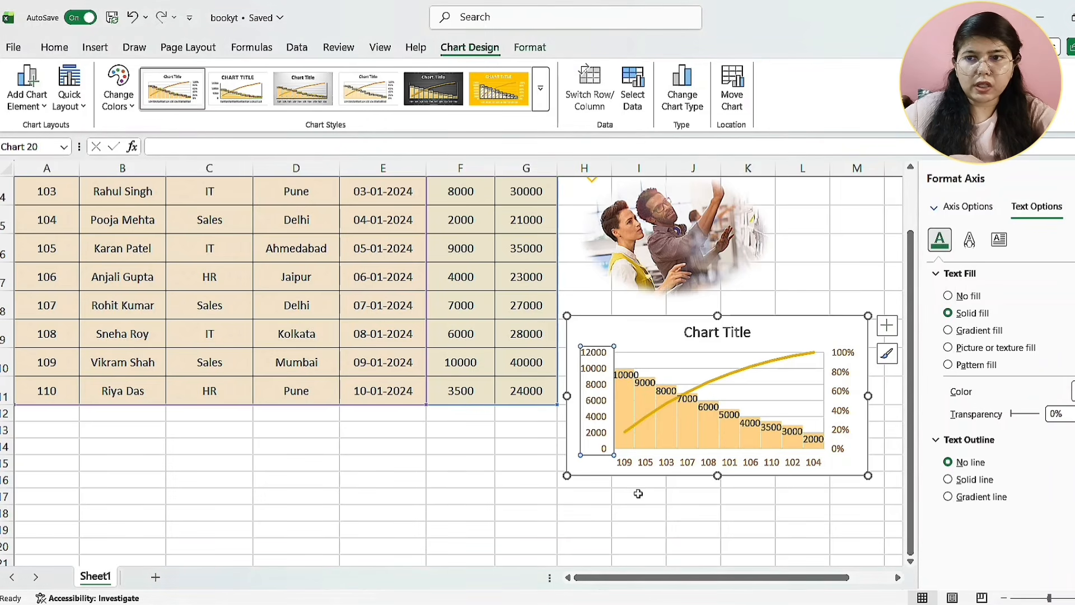
- Set the colour of the chart's Pareto line to black
{"action": "left_click", "coordinate": [732, 377]}
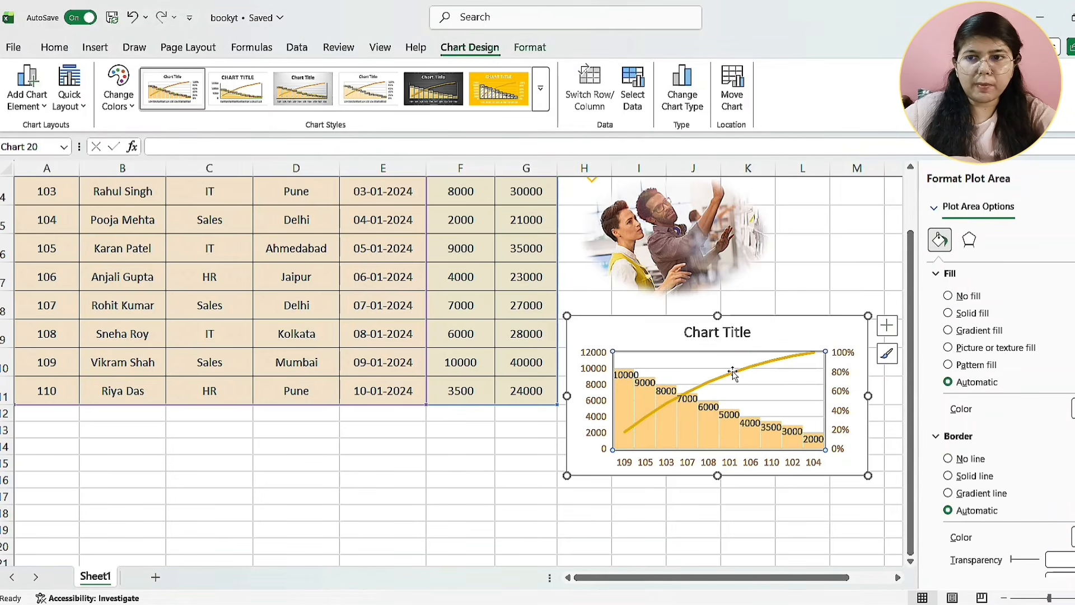
{"action": "left_click", "coordinate": [773, 364]}
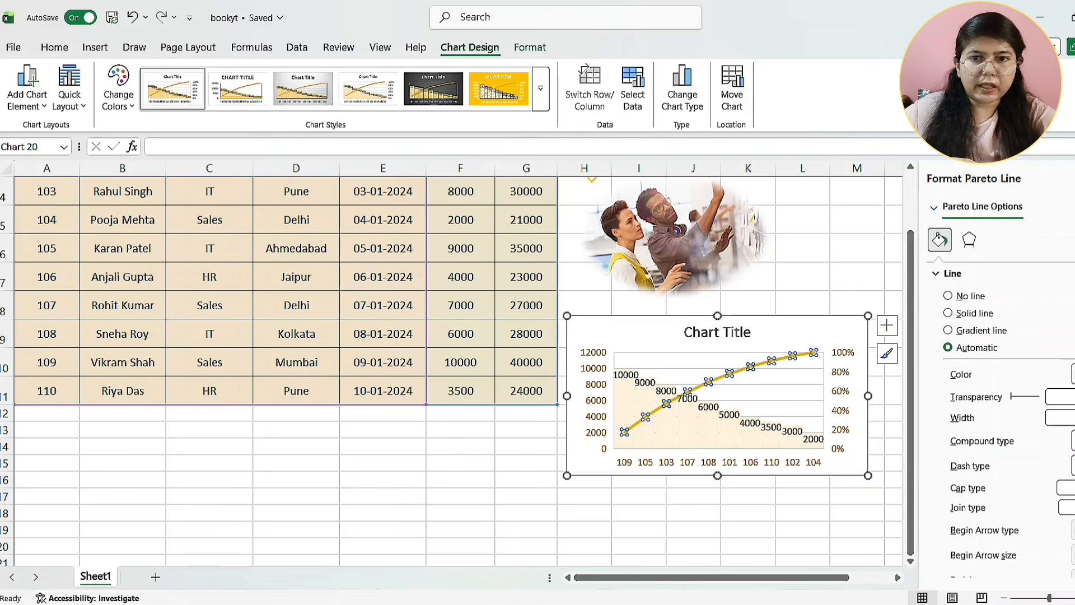
{"action": "left_click", "coordinate": [1073, 374]}
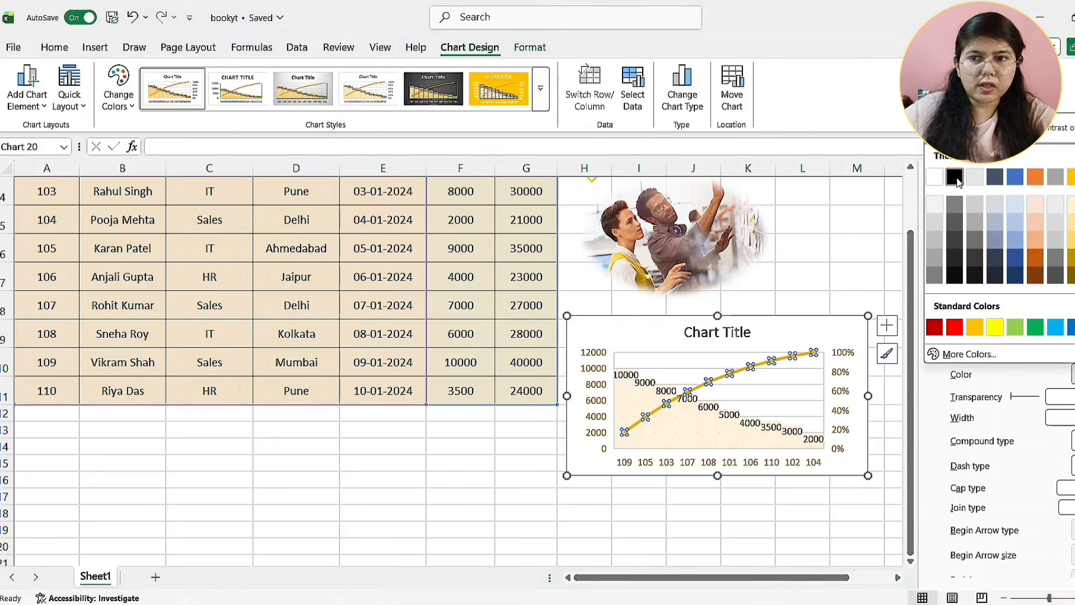
{"action": "left_click", "coordinate": [955, 178]}
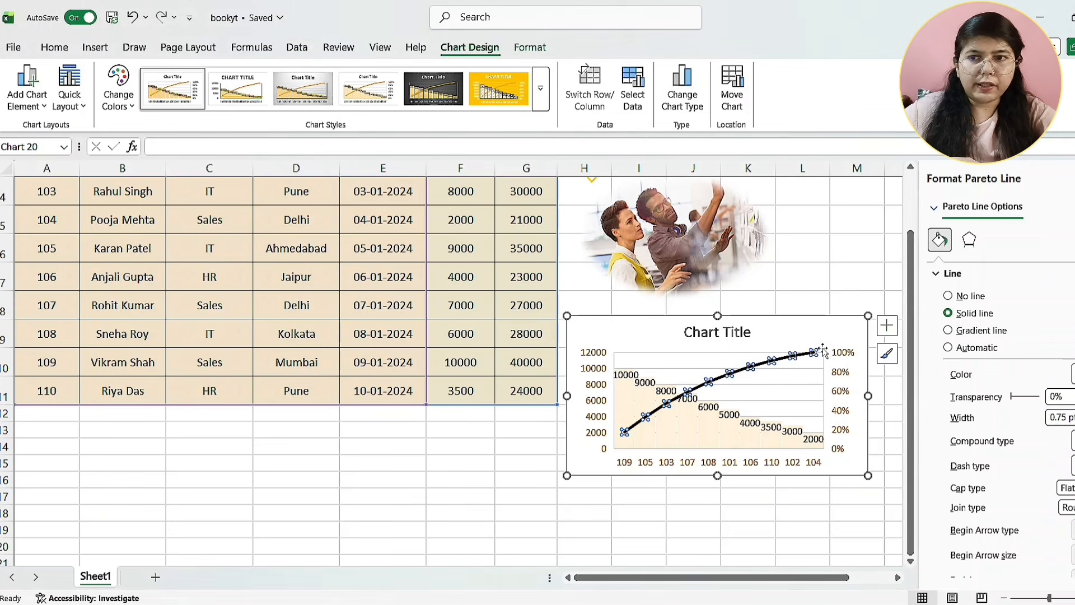
{"action": "left_click", "coordinate": [813, 334]}
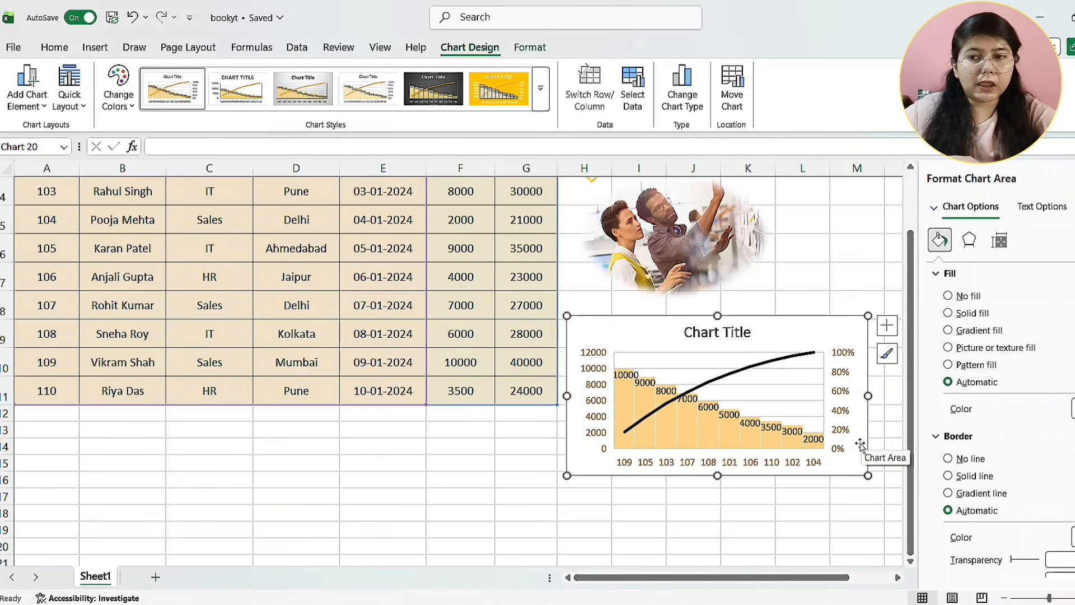
- Close the chart area formatting pane, and select the whole chart to show its shape formatting options
{"action": "left_click", "coordinate": [791, 400]}
{"action": "left_click", "coordinate": [851, 445]}
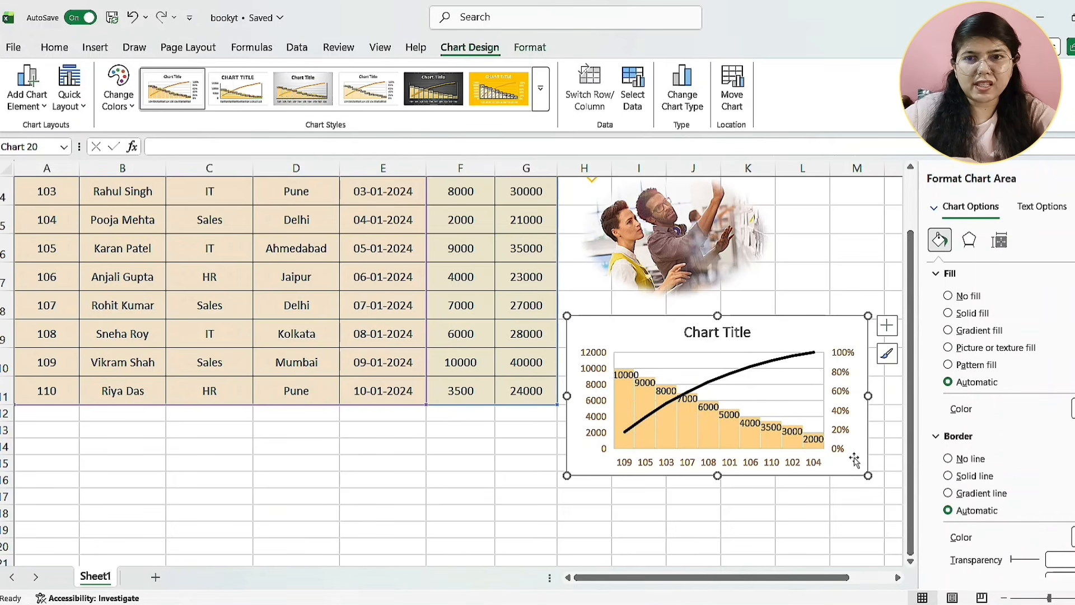
{"action": "left_click", "coordinate": [1074, 178]}
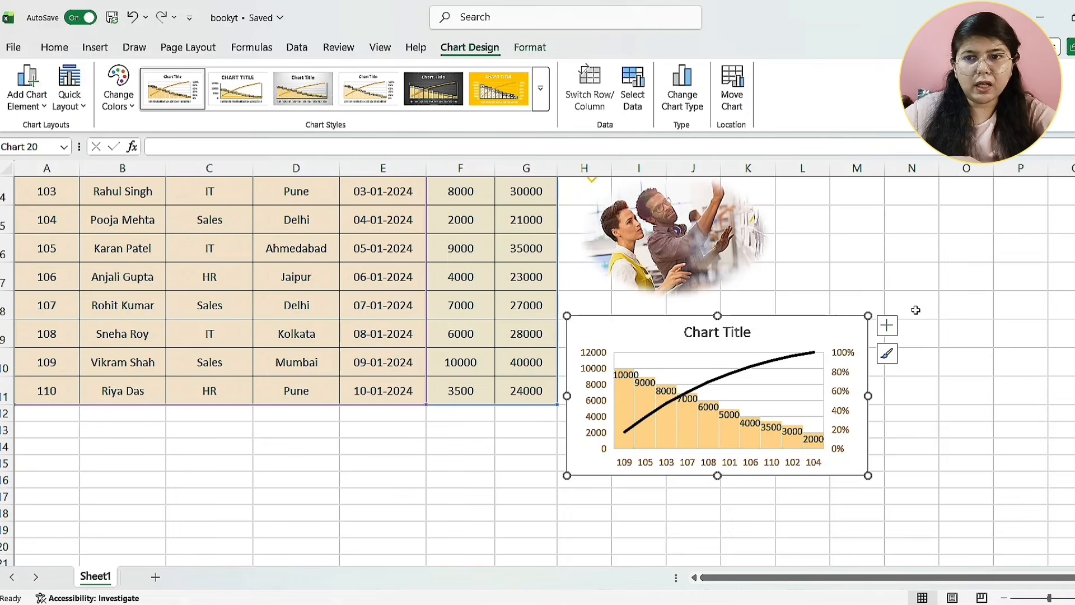
{"action": "left_click", "coordinate": [893, 357]}
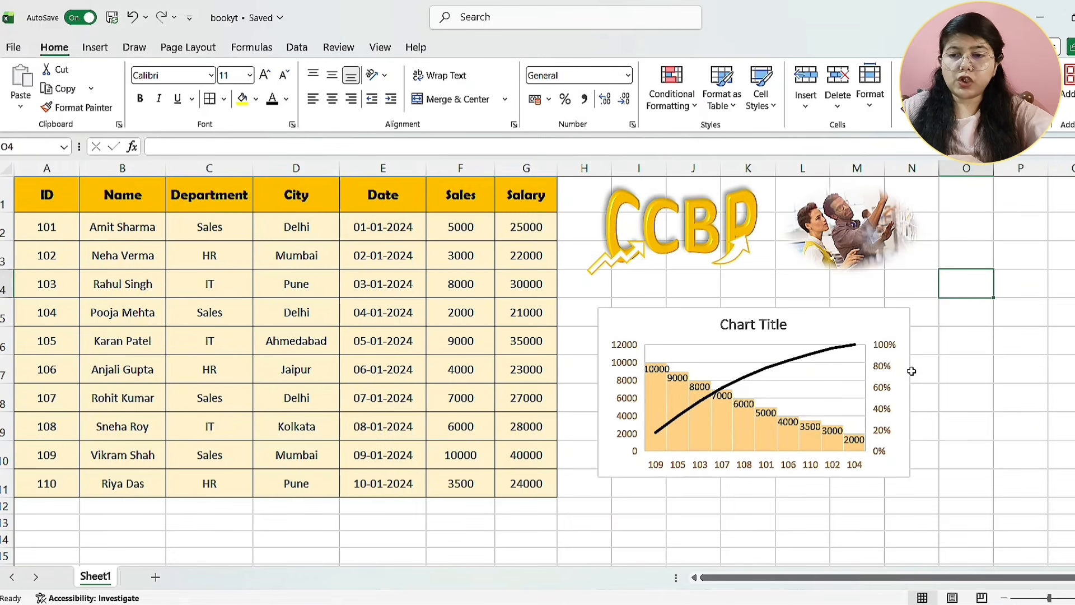
{"action": "left_click", "coordinate": [911, 371]}
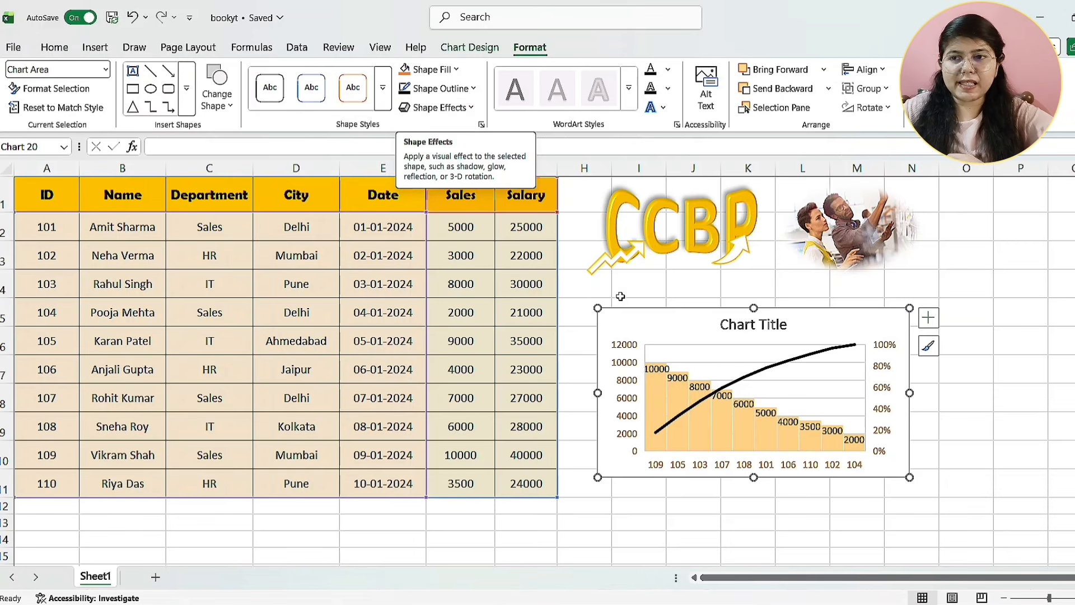
- Apply a perspective shadow that falls to the left of the Pareto chart, and move the chart away from the table
{"action": "left_click", "coordinate": [456, 109]}
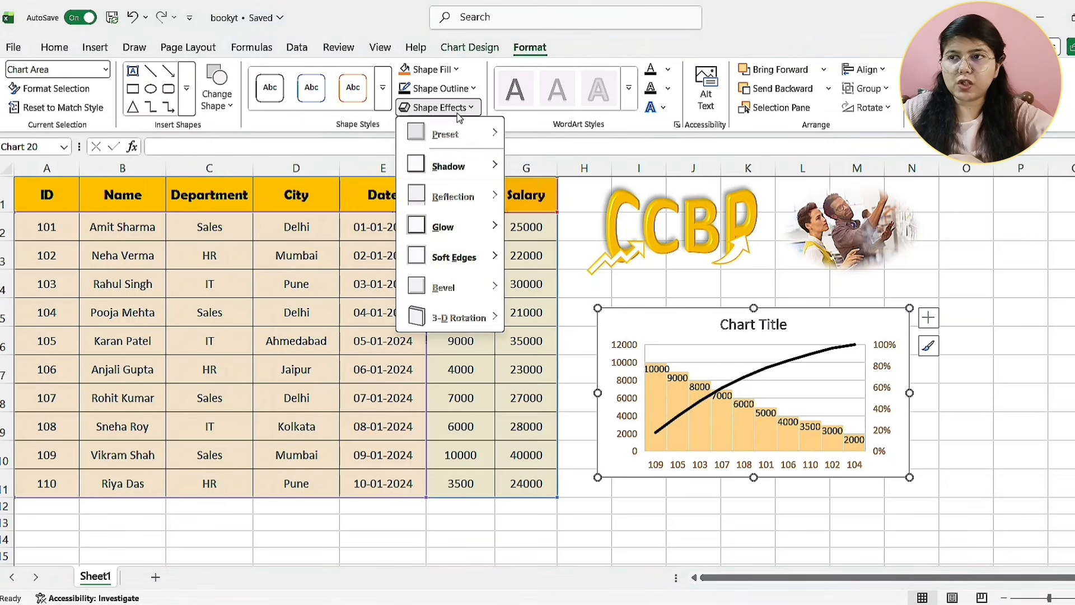
{"action": "mouse_move", "coordinate": [469, 163]}
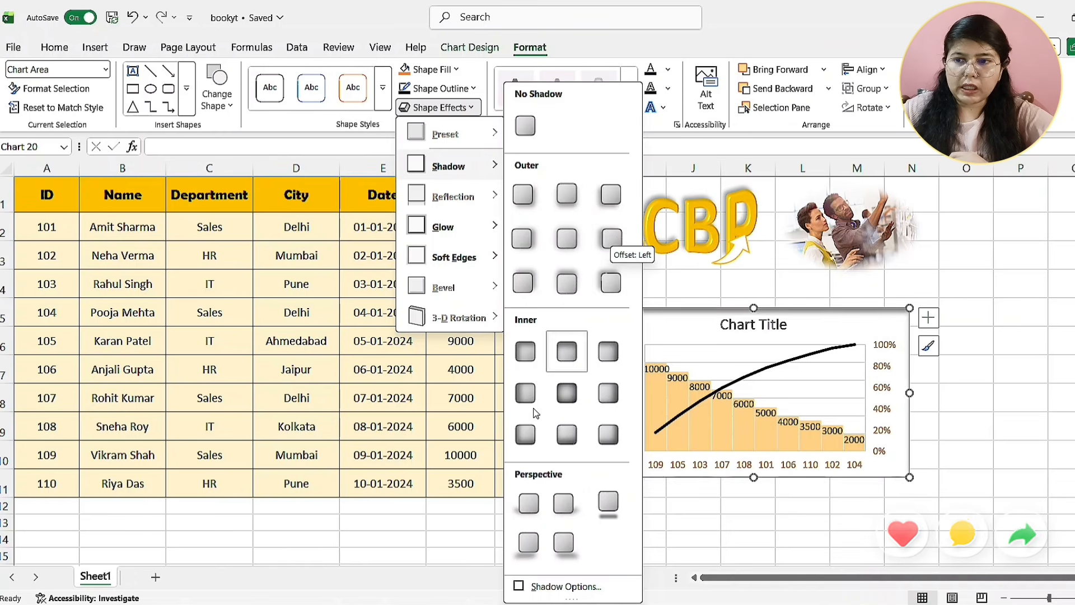
{"action": "left_click", "coordinate": [516, 509]}
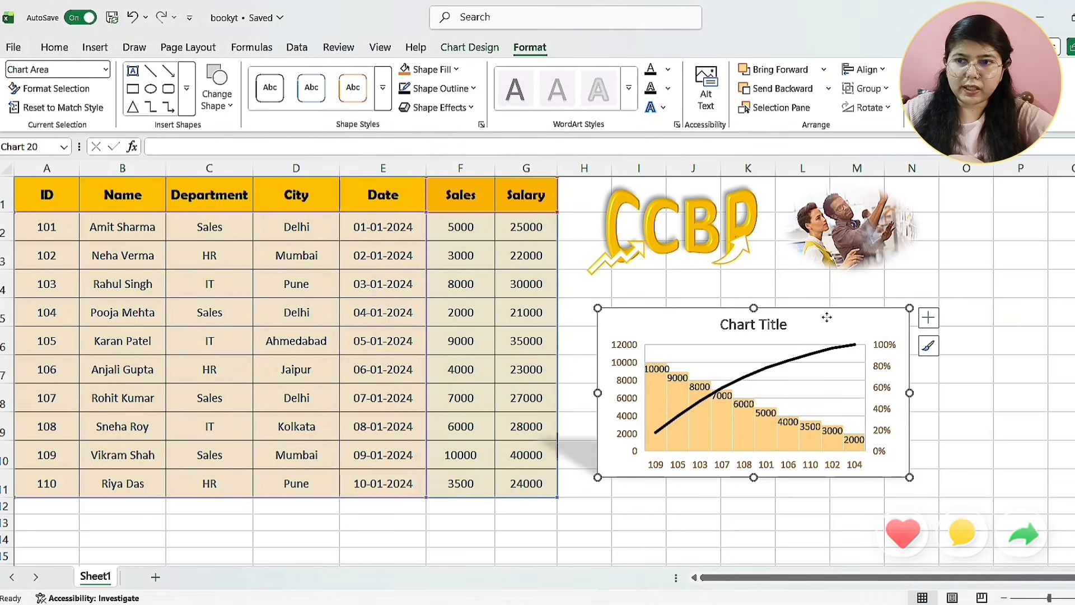
{"action": "left_click_drag", "start_coordinate": [805, 320], "coordinate": [838, 305]}
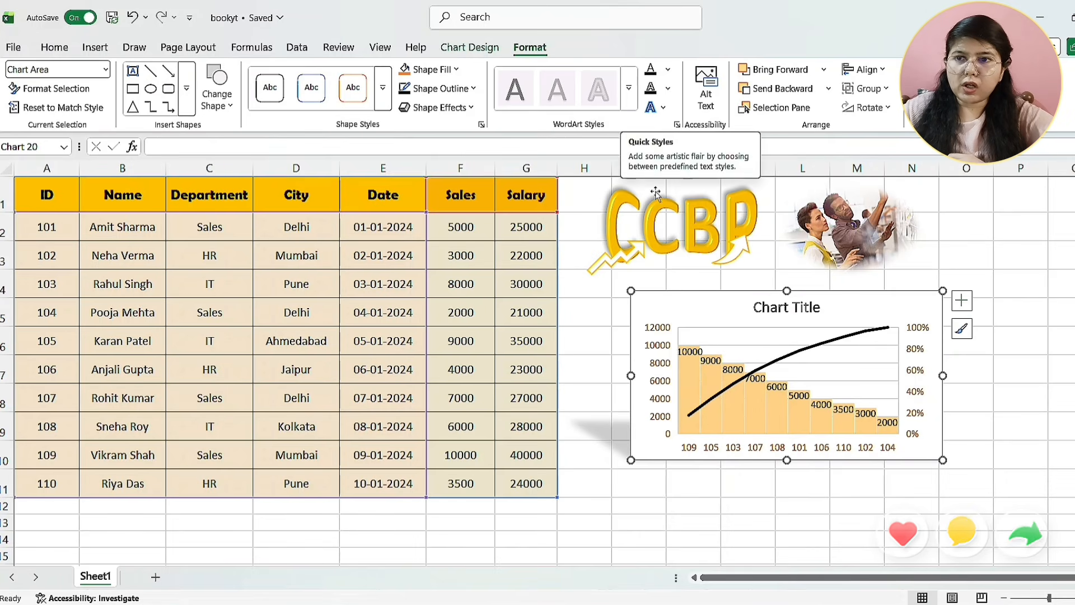
{"action": "left_click_drag", "start_coordinate": [705, 293], "coordinate": [843, 248]}
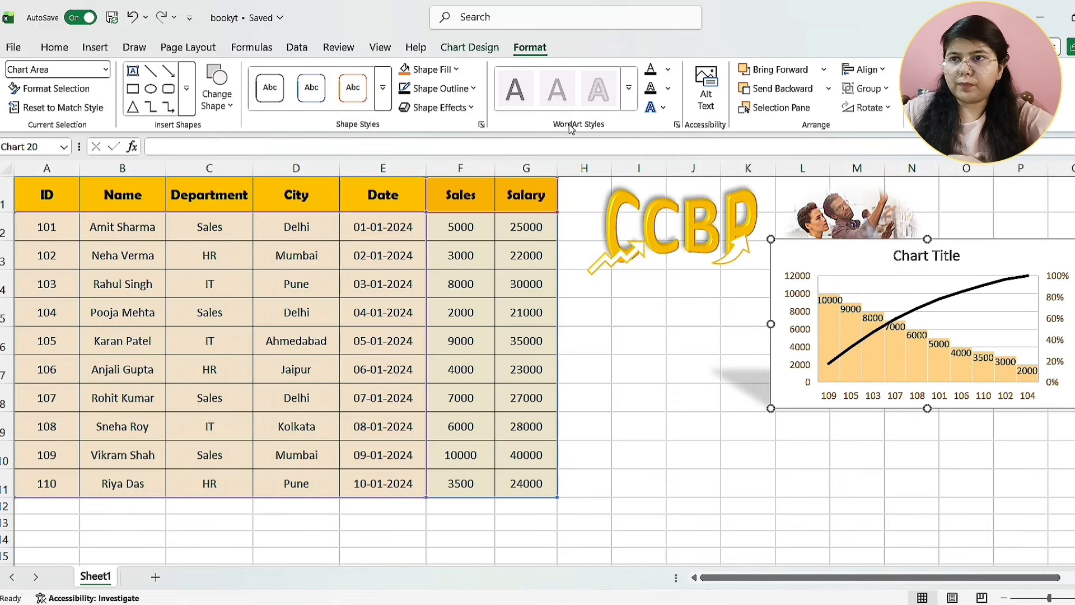
- Preview the soft edge effects and try the 5 point Gold, Accent color 4 glow on the Pareto chart
{"action": "left_click", "coordinate": [436, 107]}
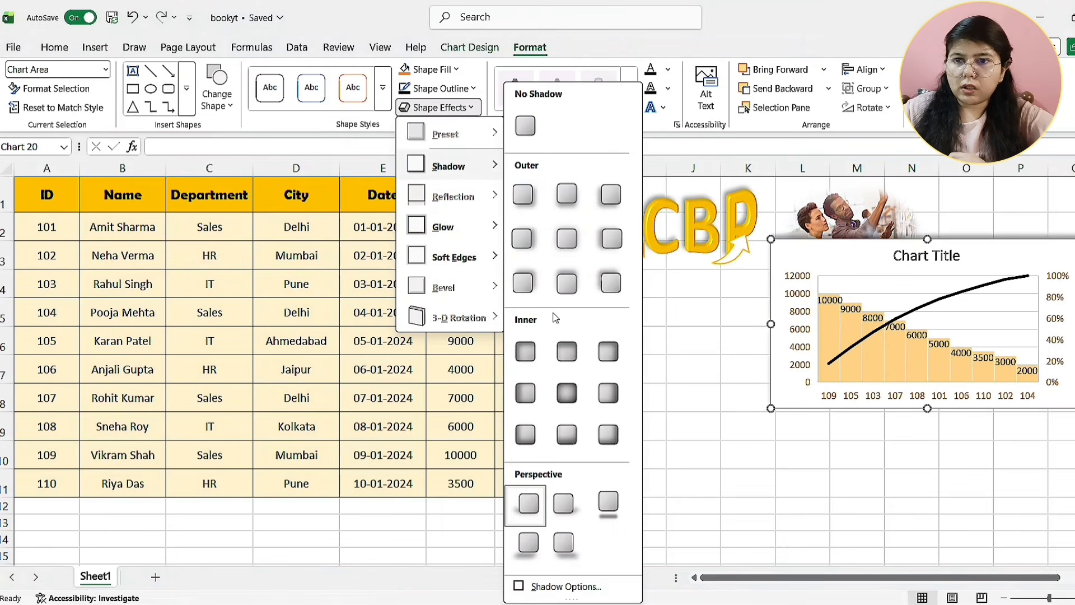
{"action": "mouse_move", "coordinate": [470, 259]}
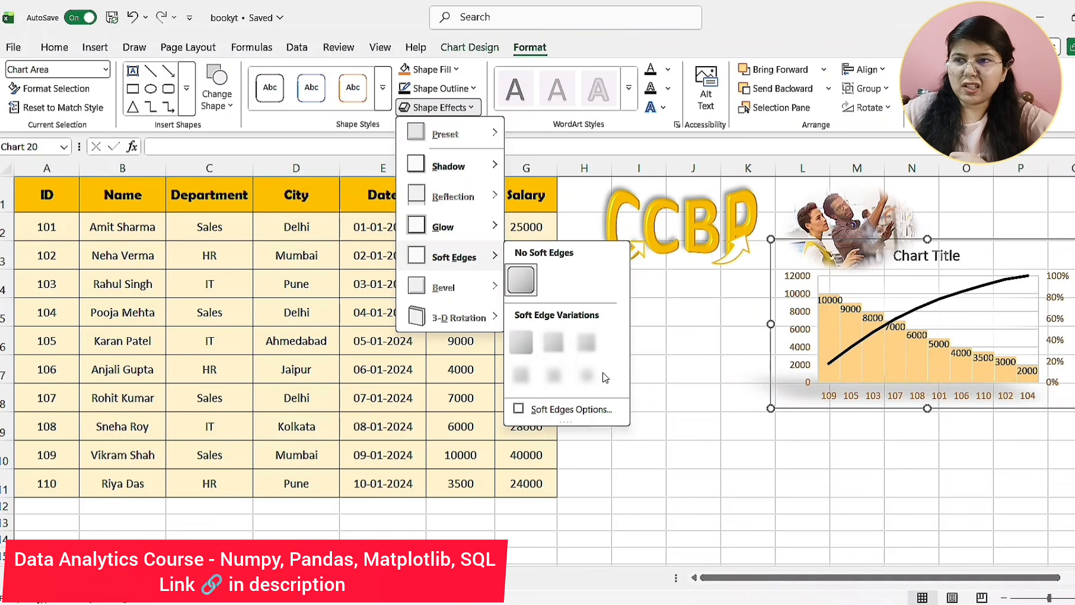
{"action": "mouse_move", "coordinate": [468, 239]}
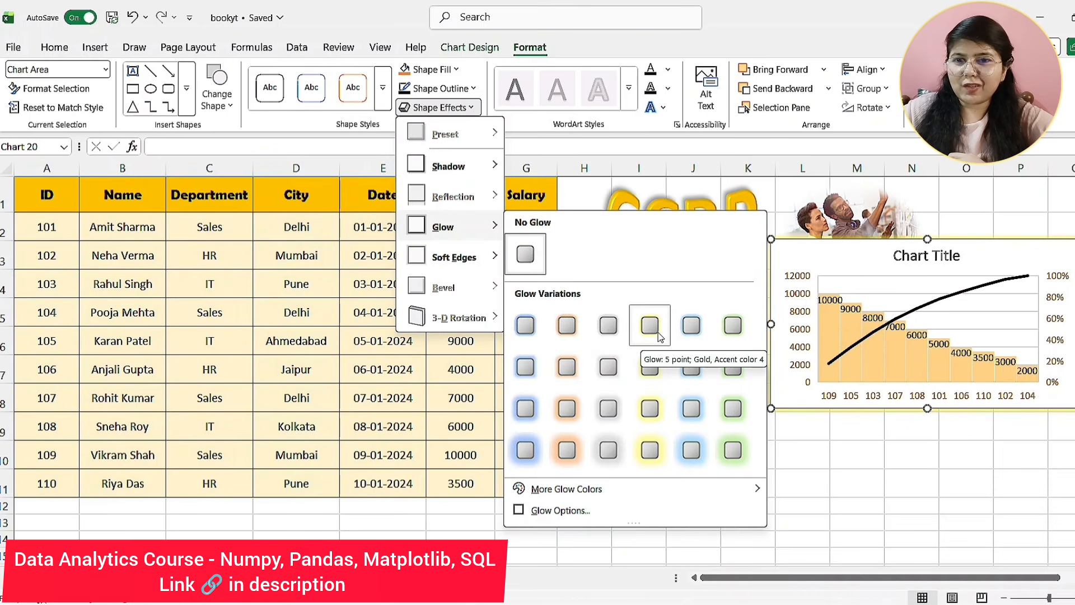
{"action": "left_click", "coordinate": [659, 331]}
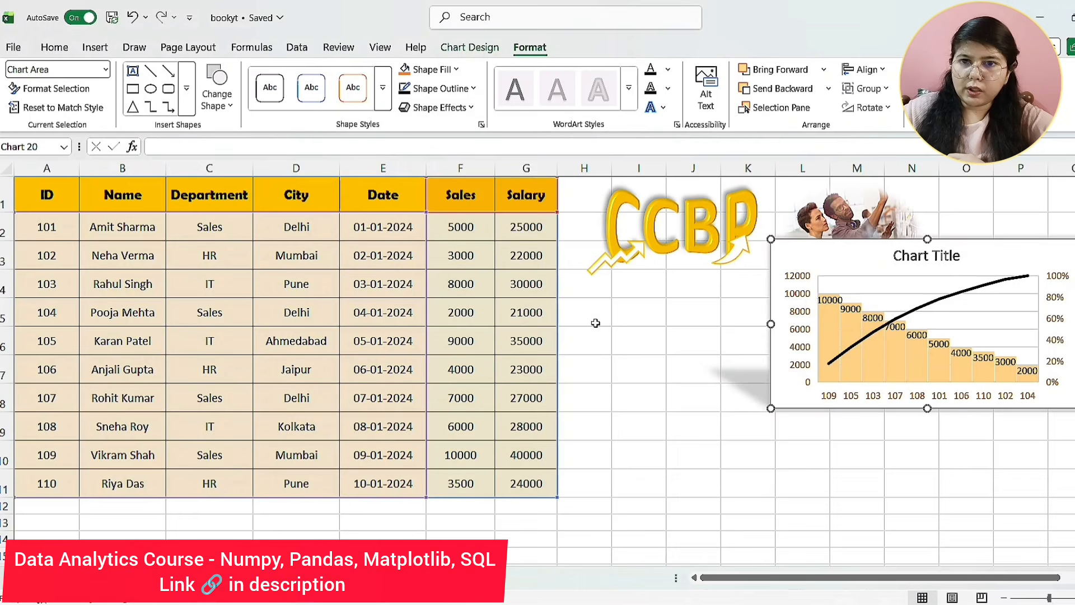
- Move the Pareto chart back beneath the WordArt and picture, and make it slightly smaller
{"action": "left_click", "coordinate": [962, 356]}
{"action": "left_click_drag", "start_coordinate": [1002, 258], "coordinate": [858, 323]}
{"action": "left_click", "coordinate": [1039, 281]}
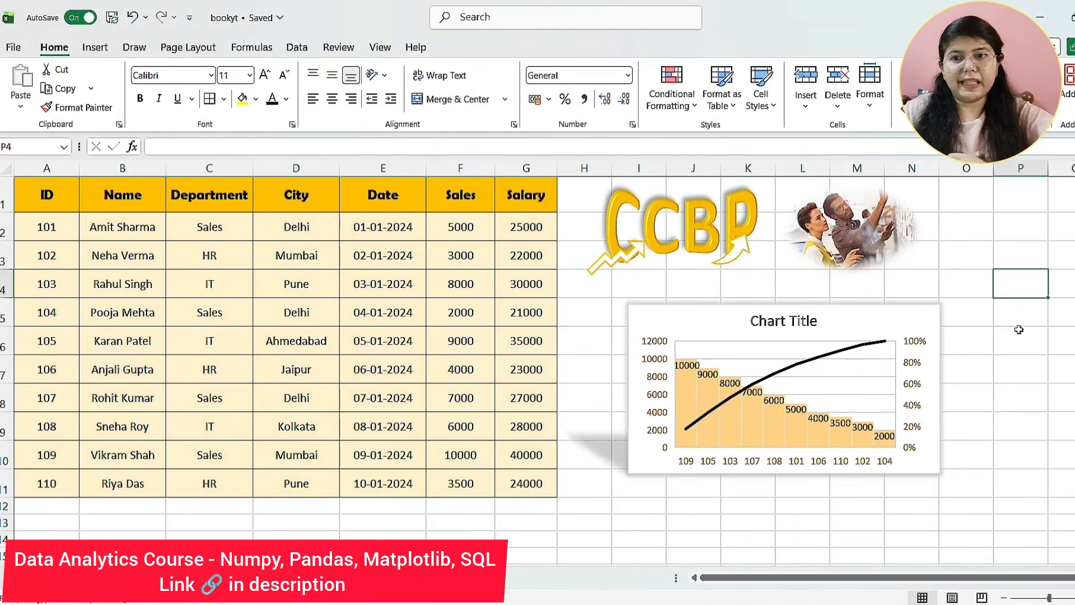
{"action": "left_click", "coordinate": [898, 322]}
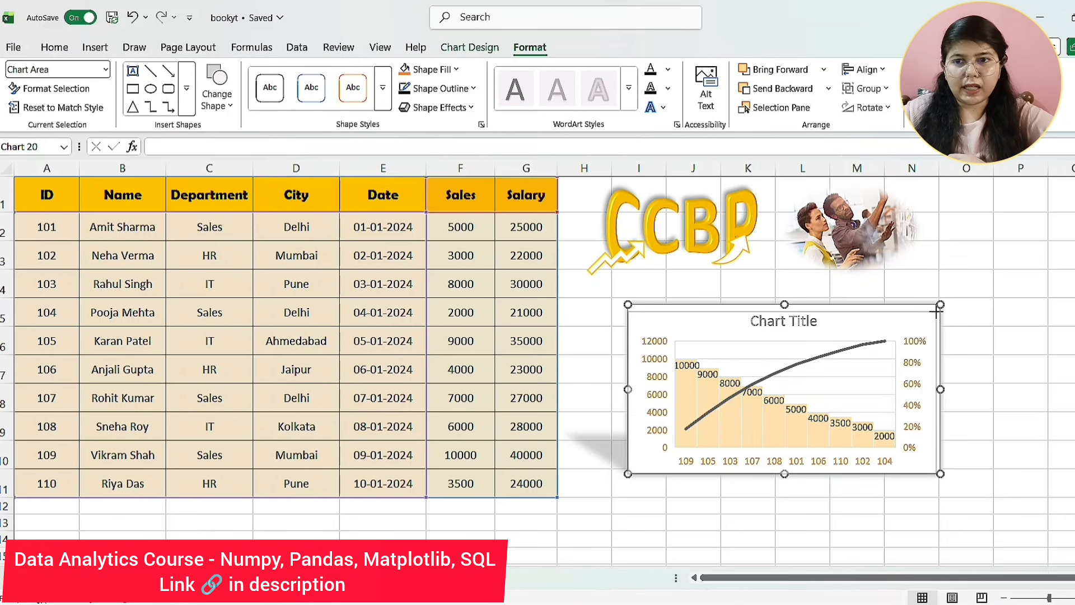
{"action": "left_click_drag", "start_coordinate": [940, 304], "coordinate": [906, 337]}
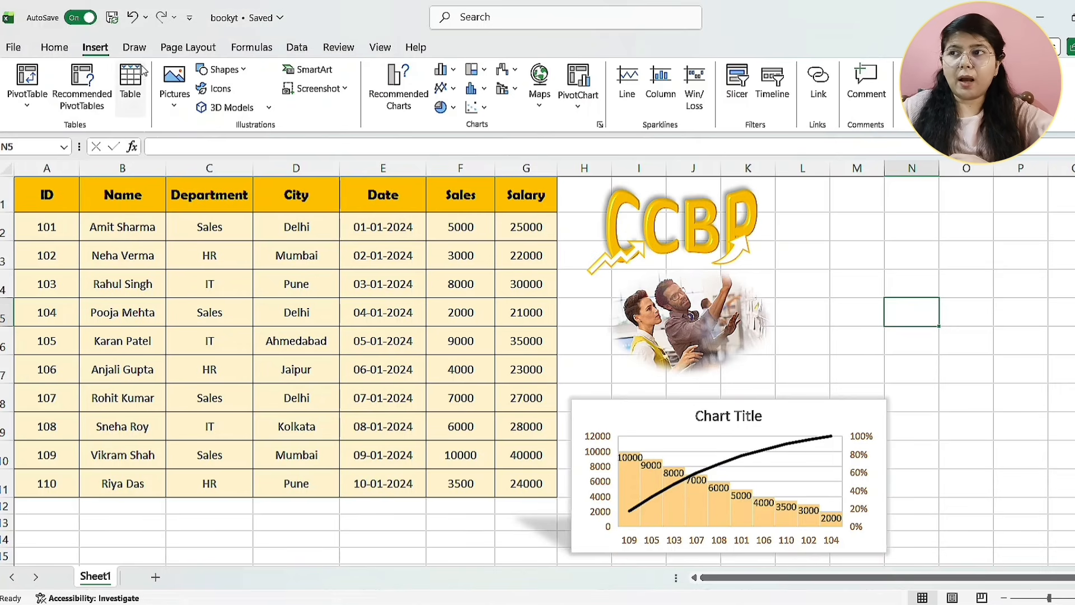
- Add the Pictures command to the Quick Access Toolbar
{"action": "scroll", "coordinate": [94, 51], "scroll_direction": "down", "scroll_amount": 2}
{"action": "left_click", "coordinate": [94, 52]}
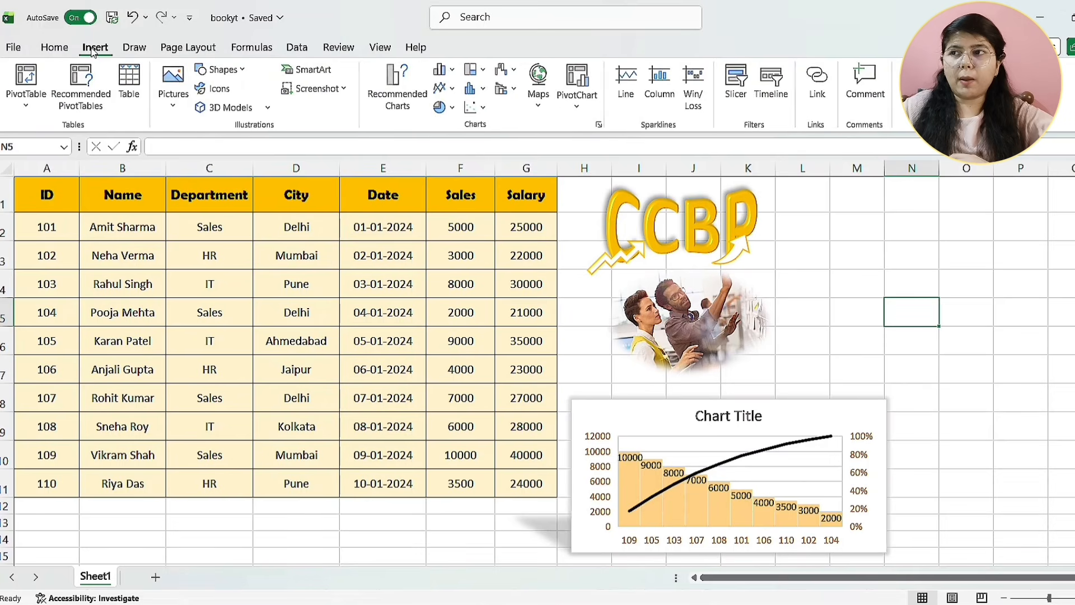
{"action": "right_click", "coordinate": [171, 96]}
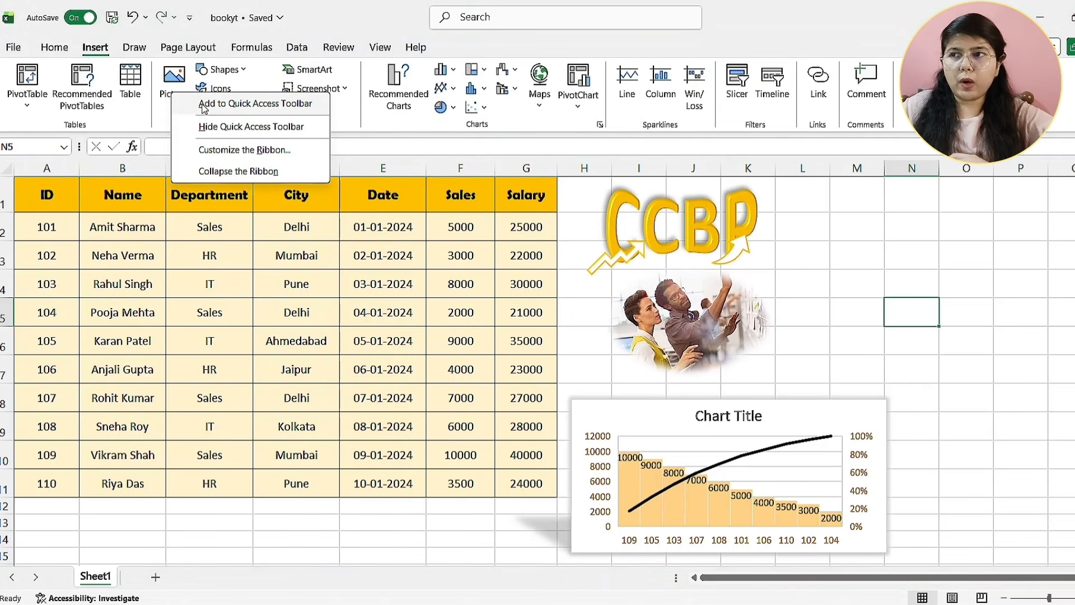
{"action": "key", "text": "Escape"}
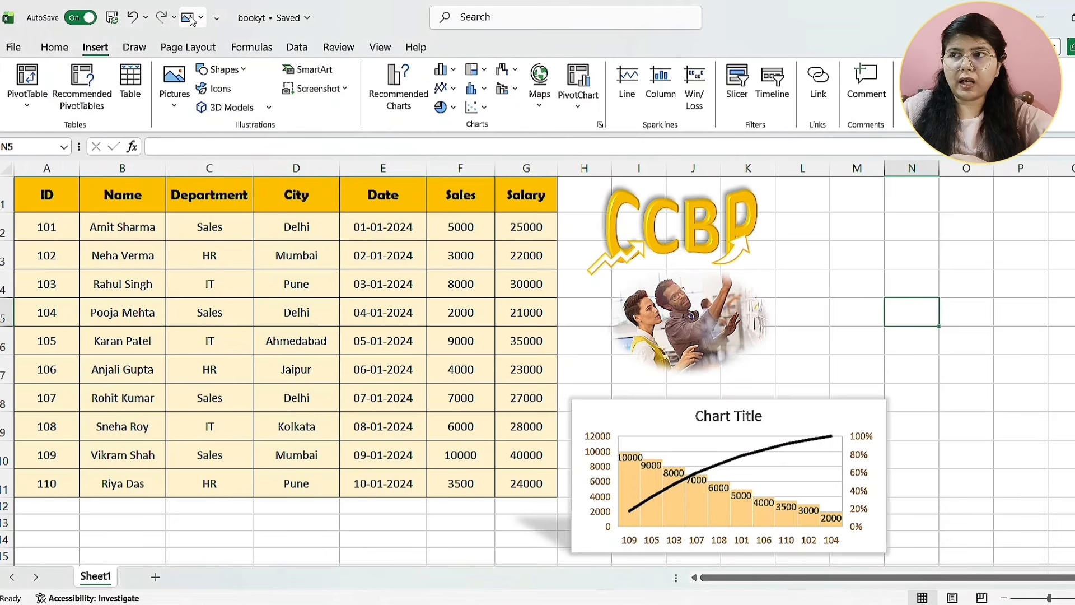
- Add the Stock Images command to the Quick Access Toolbar
{"action": "left_click", "coordinate": [130, 48]}
{"action": "left_click", "coordinate": [175, 48]}
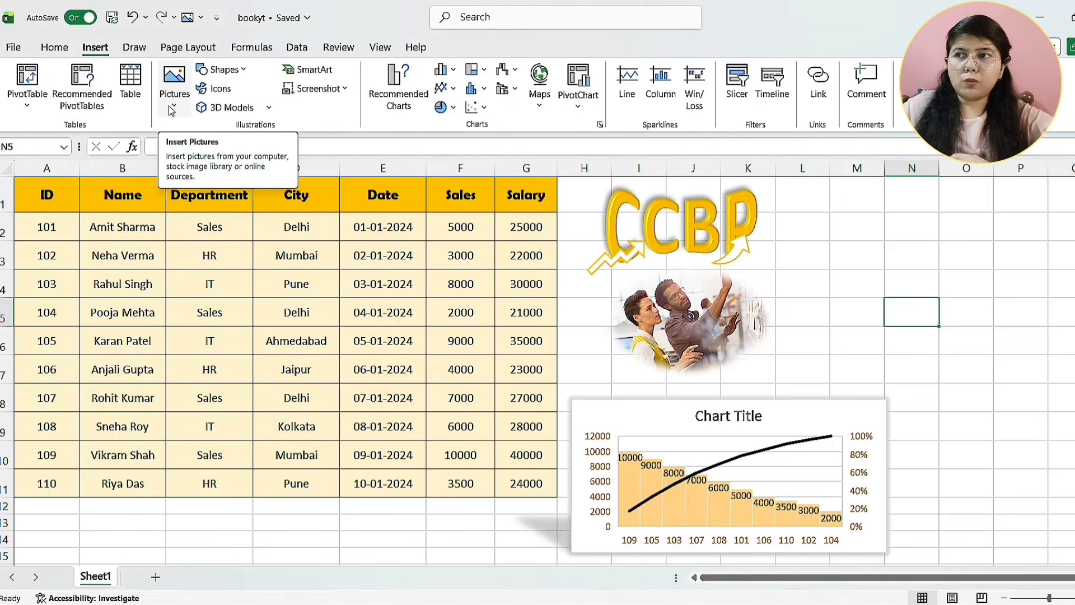
{"action": "left_click", "coordinate": [171, 108]}
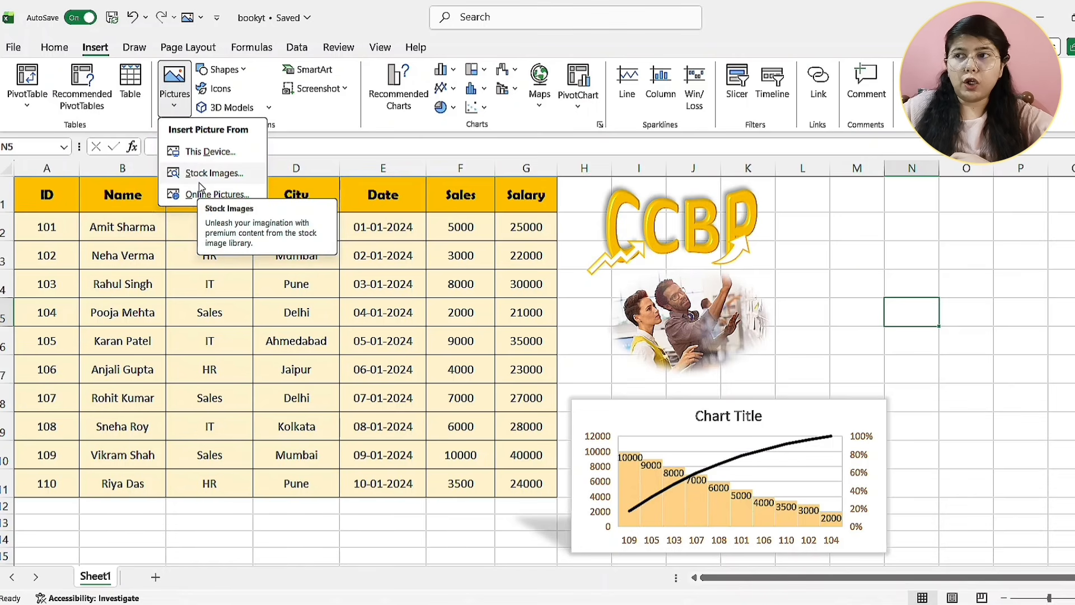
{"action": "right_click", "coordinate": [205, 178]}
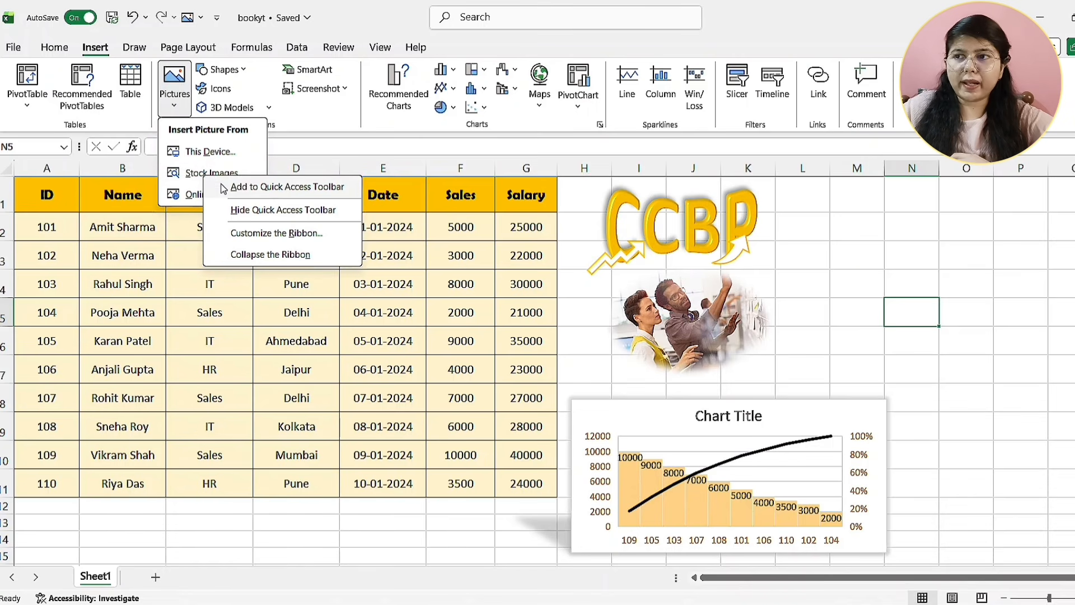
{"action": "left_click", "coordinate": [223, 188]}
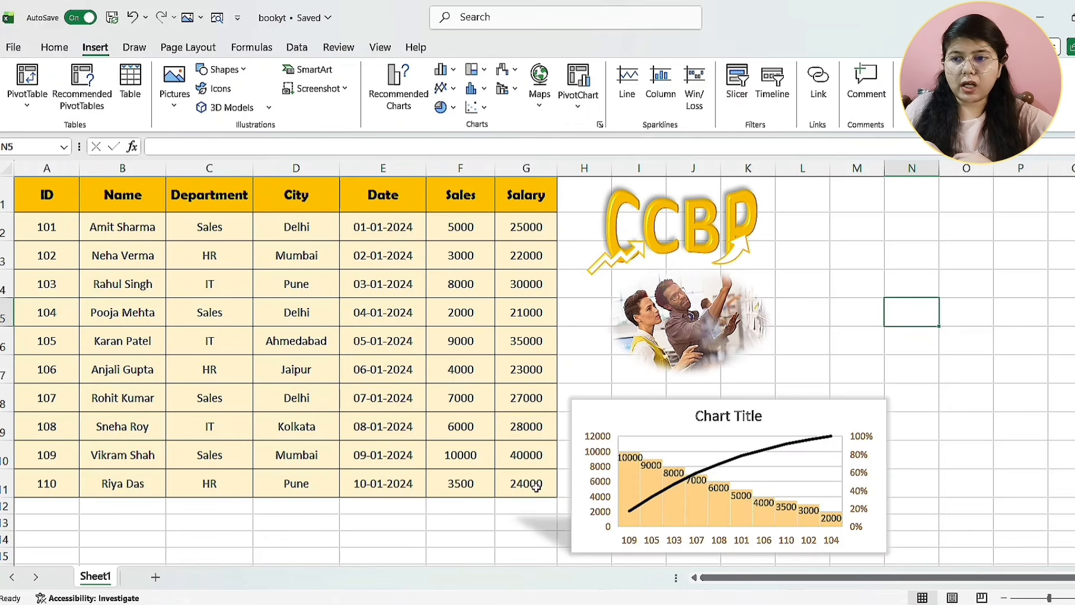
- Insert a 3-D pie chart based on the whole employee table from ID to Salary
{"action": "left_click_drag", "start_coordinate": [533, 485], "coordinate": [34, 193]}
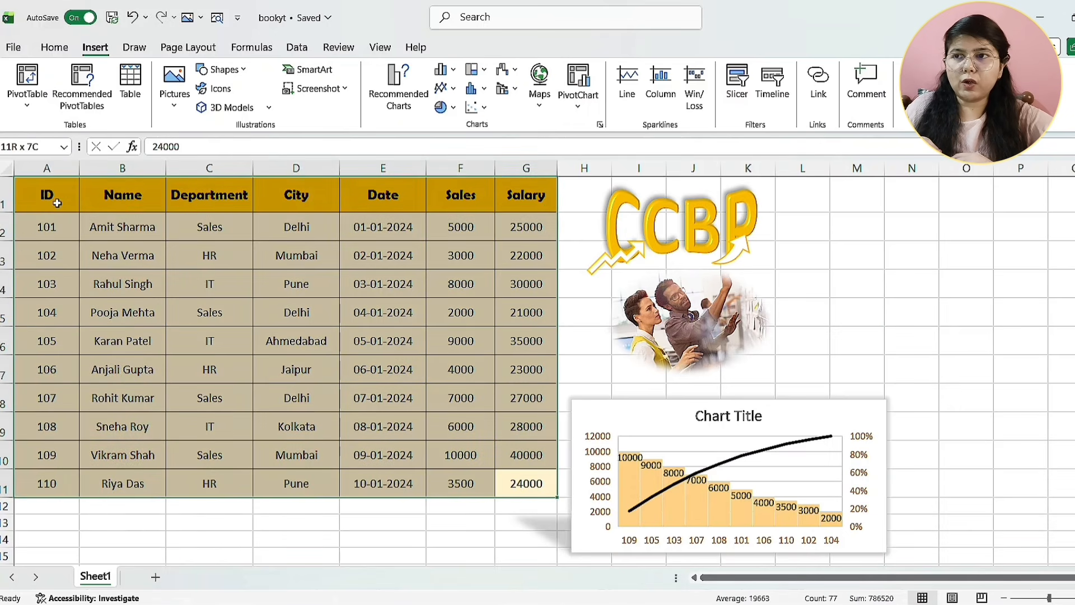
{"action": "left_click", "coordinate": [453, 109]}
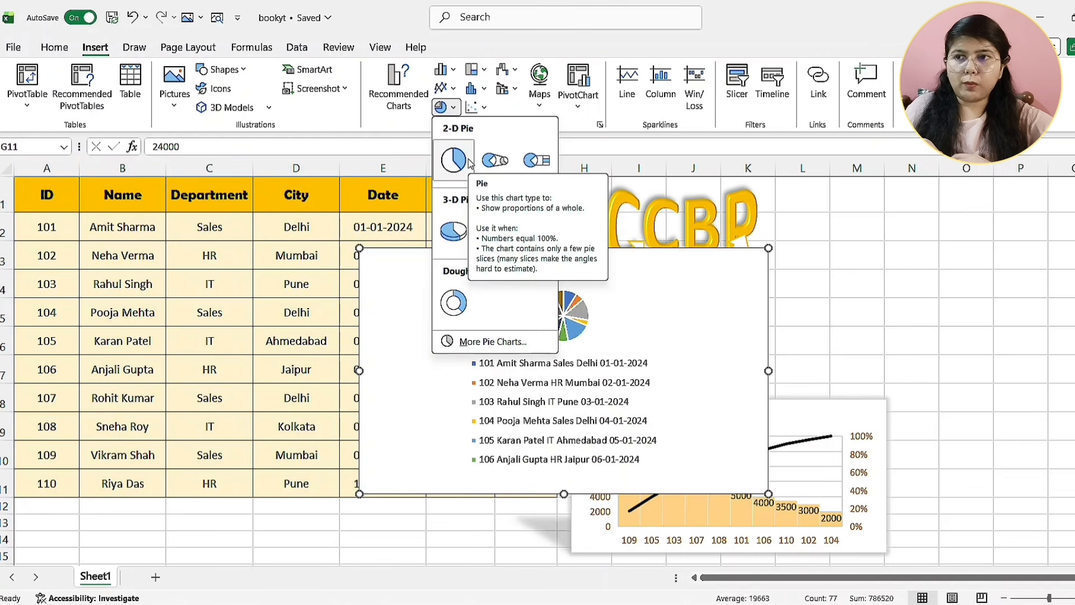
{"action": "left_click", "coordinate": [459, 234]}
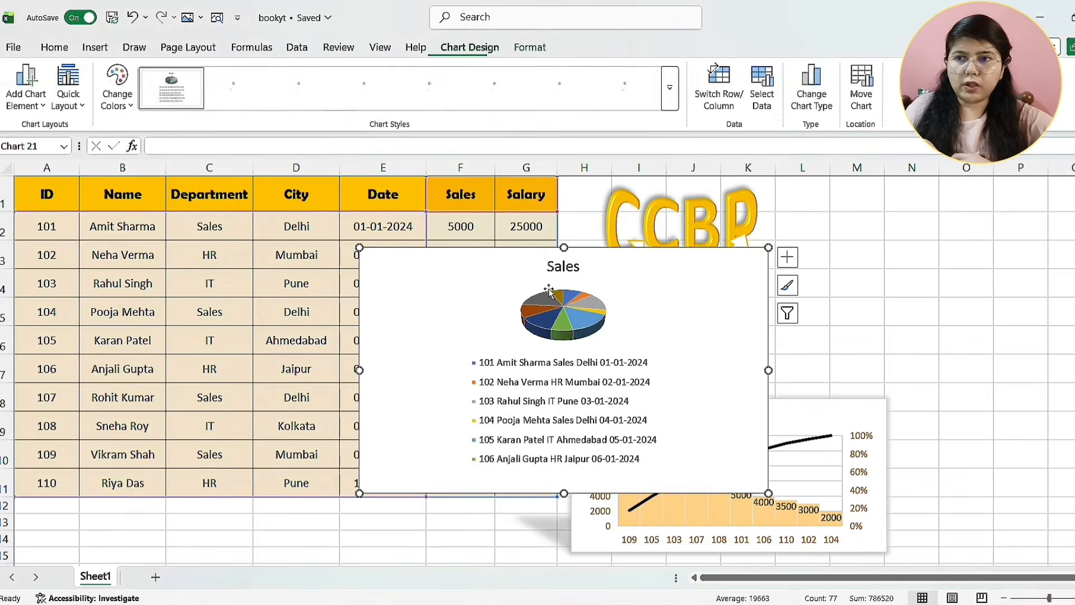
- Move the pie chart into the empty rows below the employee table and the Pareto chart
{"action": "scroll", "coordinate": [582, 263], "scroll_direction": "down", "scroll_amount": 2}
{"action": "left_click", "coordinate": [580, 274]}
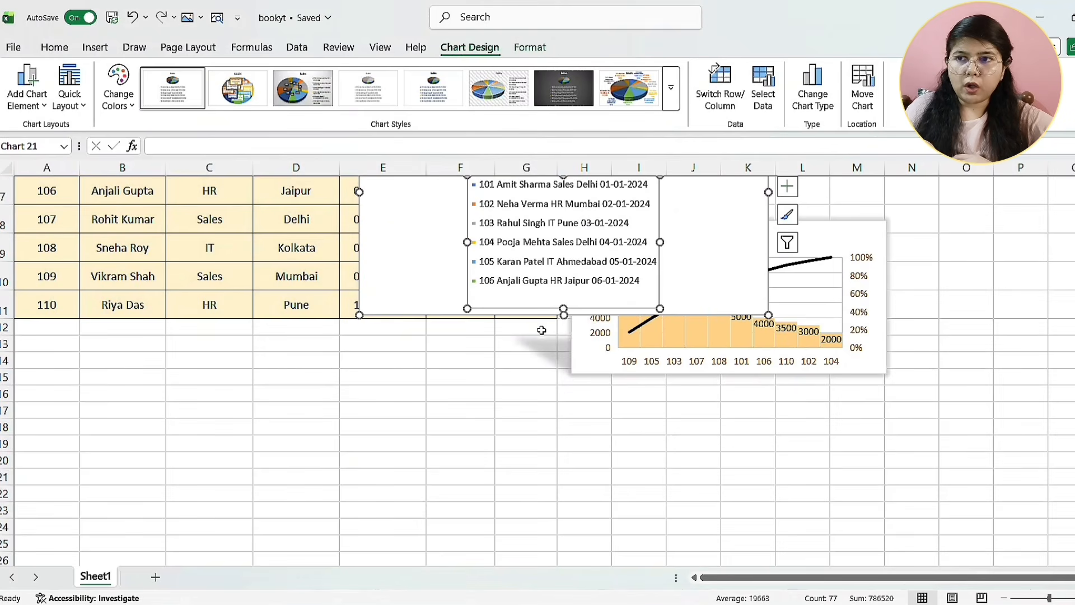
{"action": "scroll", "coordinate": [561, 280], "scroll_direction": "up", "scroll_amount": 2}
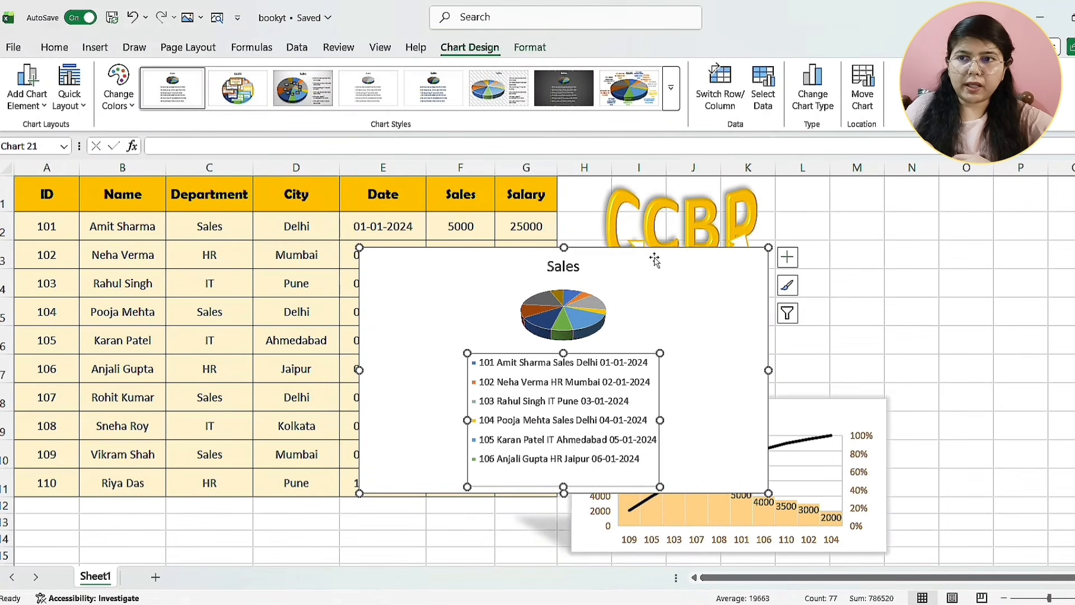
{"action": "left_click_drag", "start_coordinate": [654, 258], "coordinate": [580, 526]}
{"action": "scroll", "coordinate": [644, 373], "scroll_direction": "down", "scroll_amount": 1}
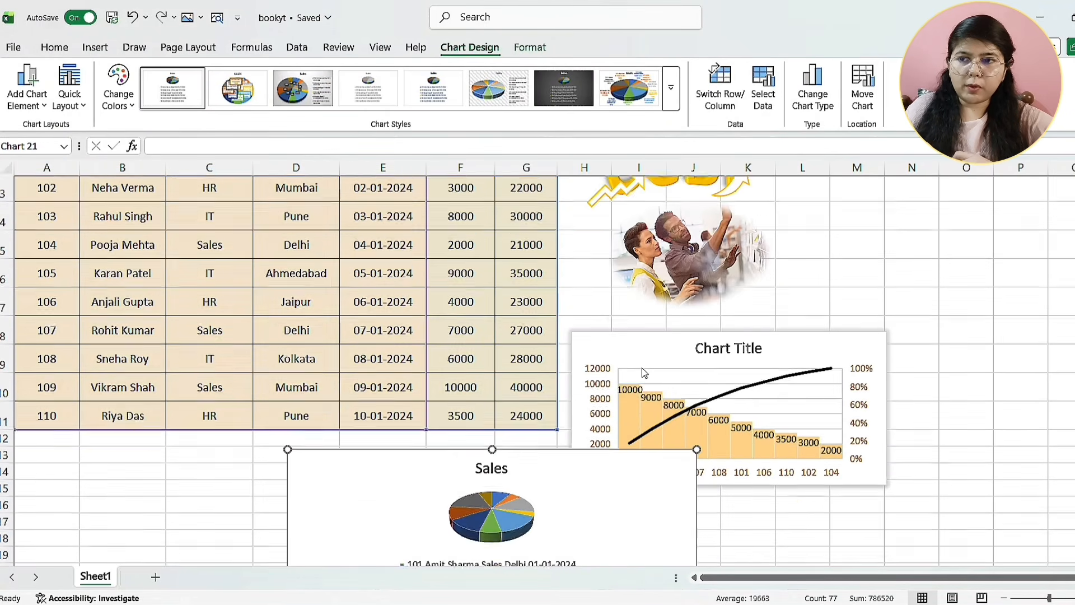
{"action": "scroll", "coordinate": [644, 373], "scroll_direction": "down", "scroll_amount": 3}
{"action": "left_click_drag", "start_coordinate": [599, 199], "coordinate": [540, 261]}
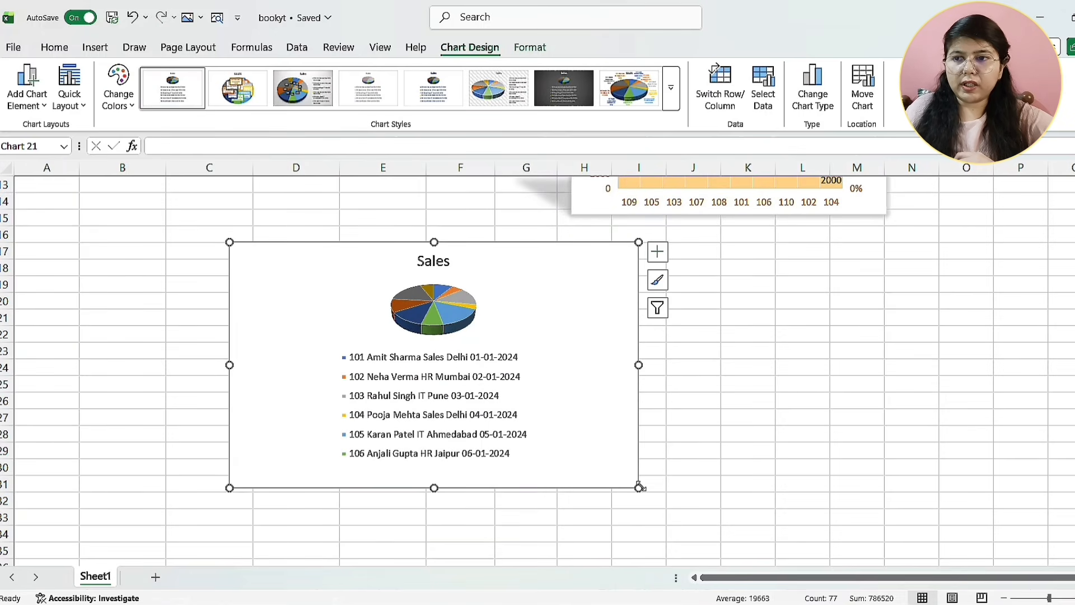
- Enlarge the pie chart and its plot area, and move the Sales title to the chart's upper-left corner
{"action": "left_click_drag", "start_coordinate": [640, 486], "coordinate": [665, 505]}
{"action": "left_click", "coordinate": [603, 291]}
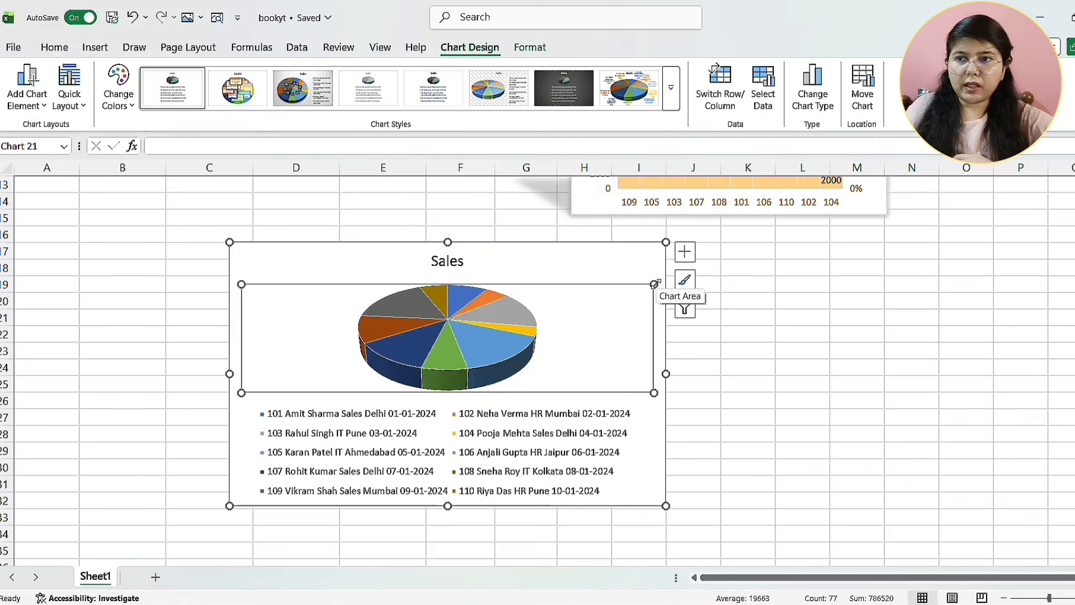
{"action": "left_click_drag", "start_coordinate": [654, 284], "coordinate": [667, 259]}
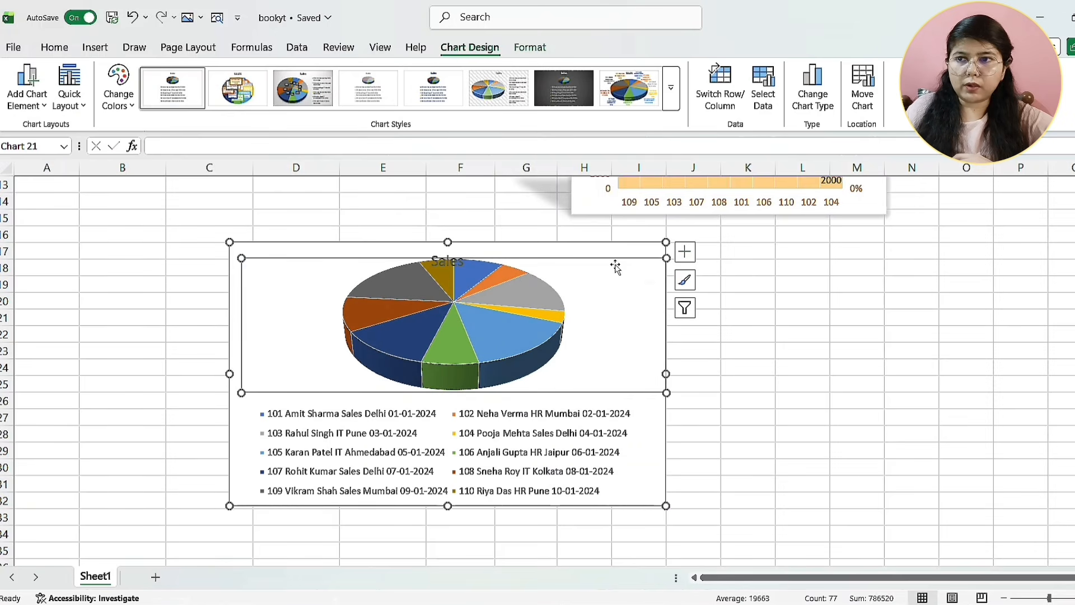
{"action": "left_click_drag", "start_coordinate": [434, 227], "coordinate": [258, 236]}
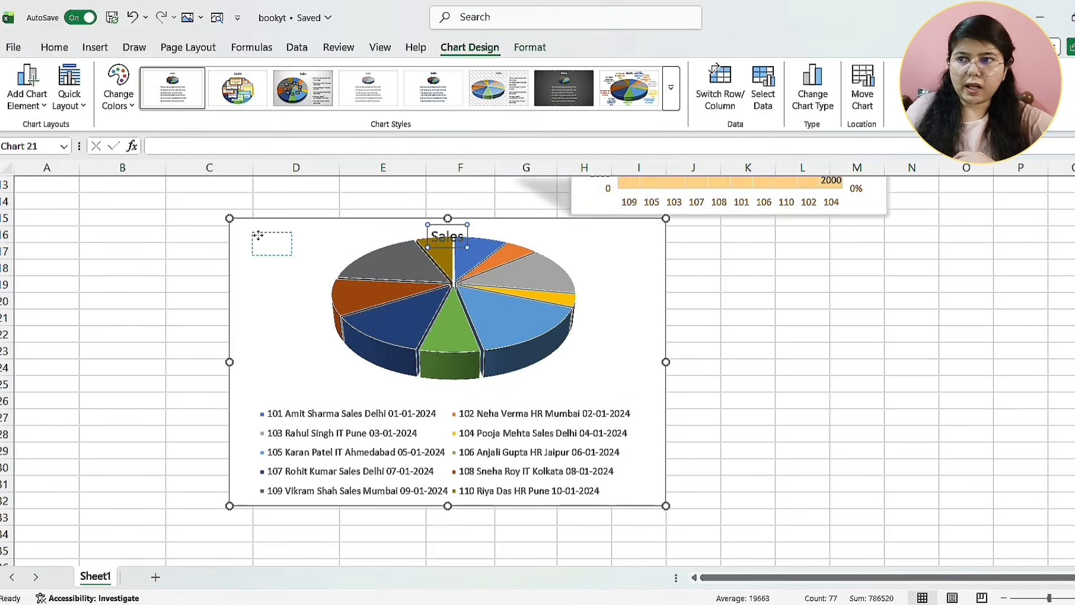
{"action": "left_click", "coordinate": [600, 328]}
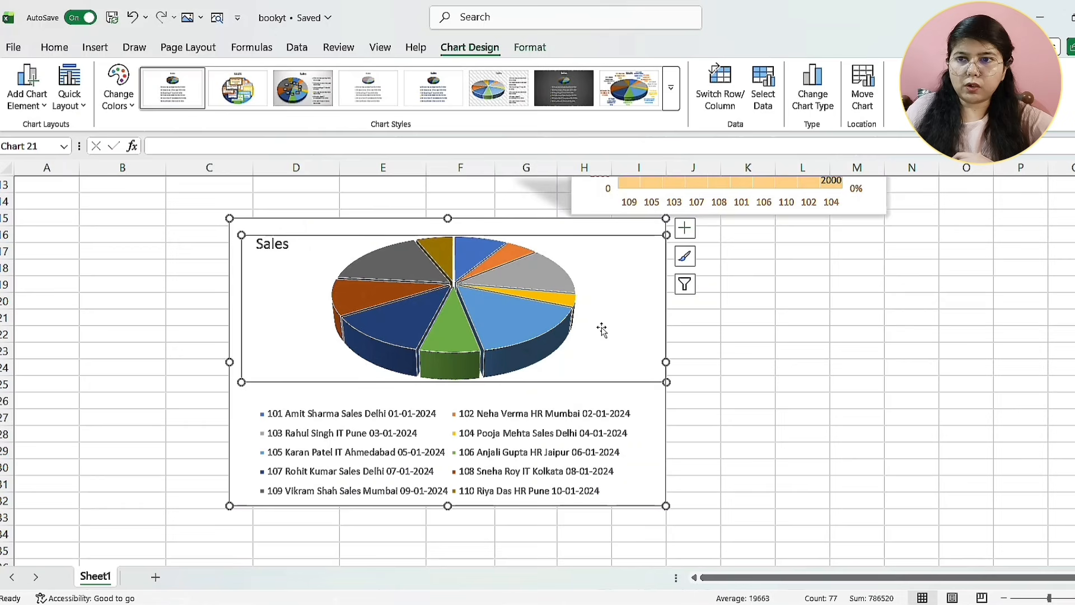
- Apply the Style 9 chart style to the 3-D pie chart after previewing the other available styles
{"action": "left_click", "coordinate": [692, 265]}
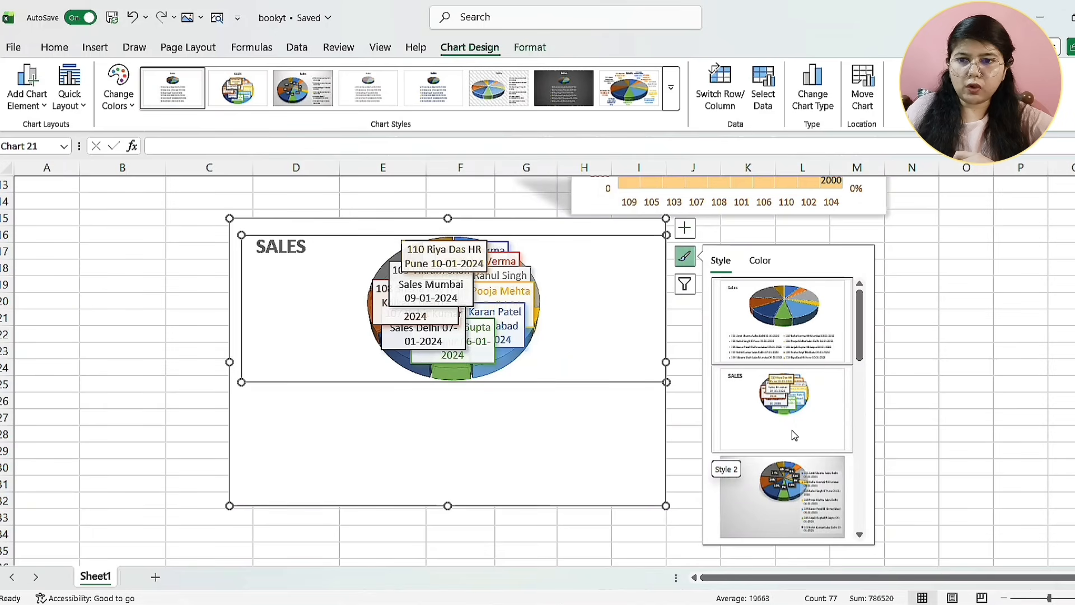
{"action": "scroll", "coordinate": [790, 425], "scroll_direction": "down", "scroll_amount": 3}
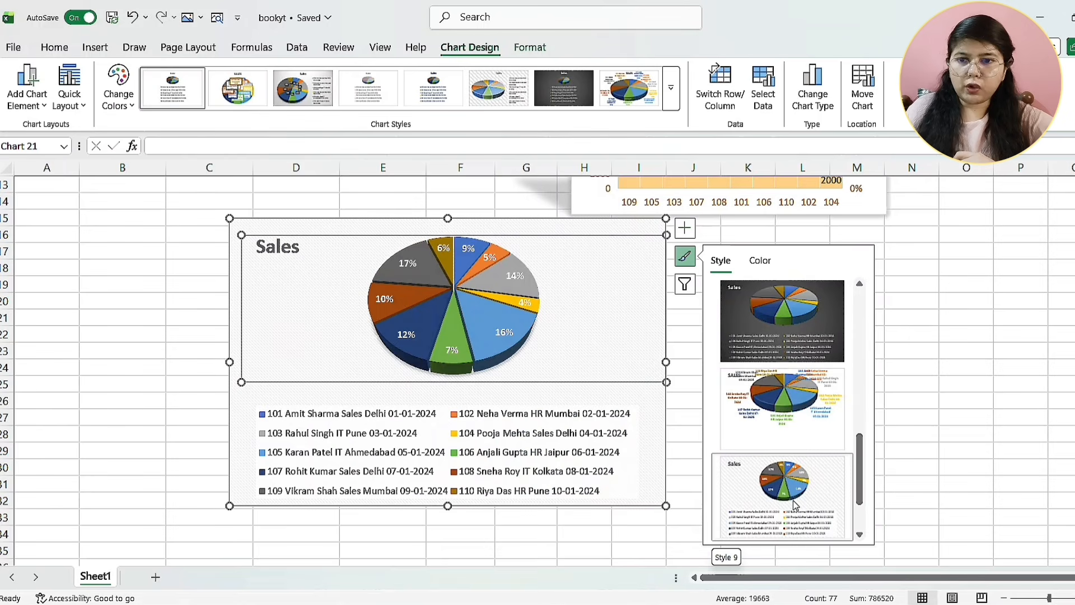
{"action": "scroll", "coordinate": [795, 504], "scroll_direction": "down", "scroll_amount": 1}
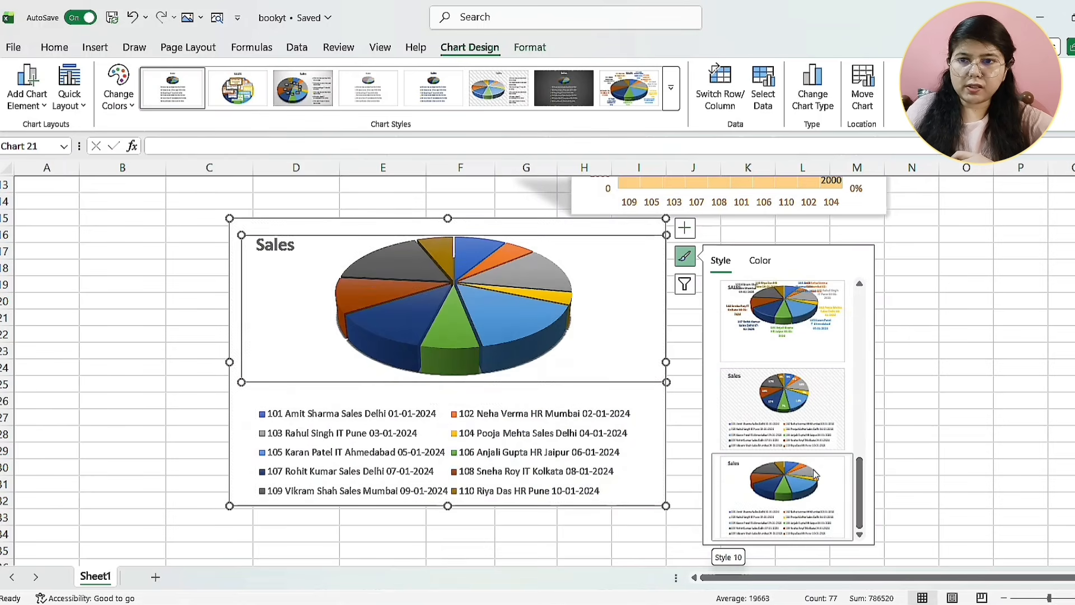
{"action": "scroll", "coordinate": [818, 392], "scroll_direction": "up", "scroll_amount": 4}
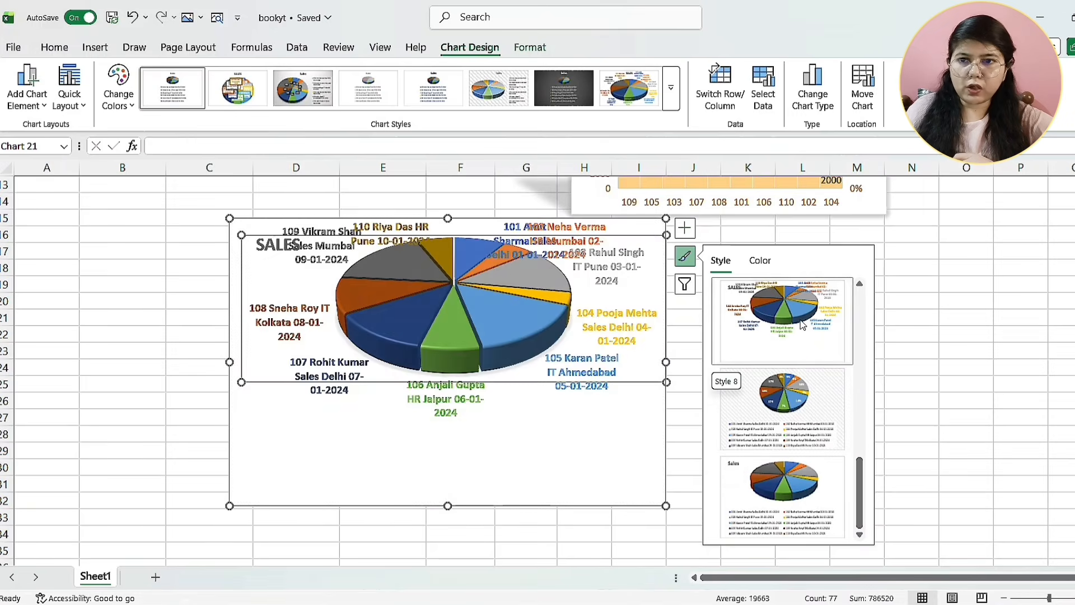
{"action": "scroll", "coordinate": [784, 336], "scroll_direction": "down", "scroll_amount": 4}
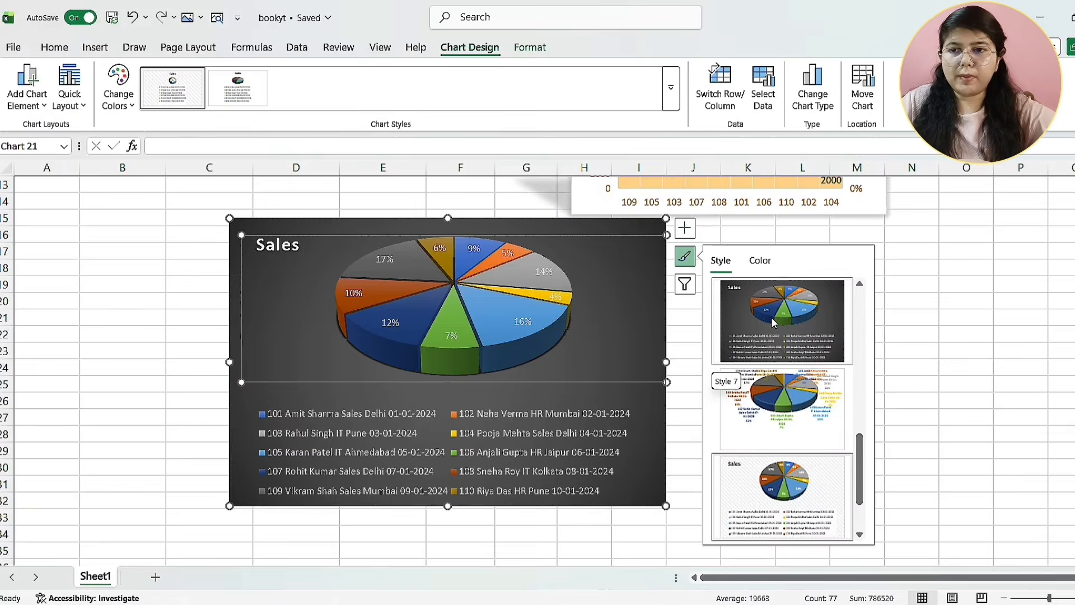
- Preview the monochromatic color palettes for the pie chart and look through its data series formatting options
{"action": "left_click", "coordinate": [761, 261]}
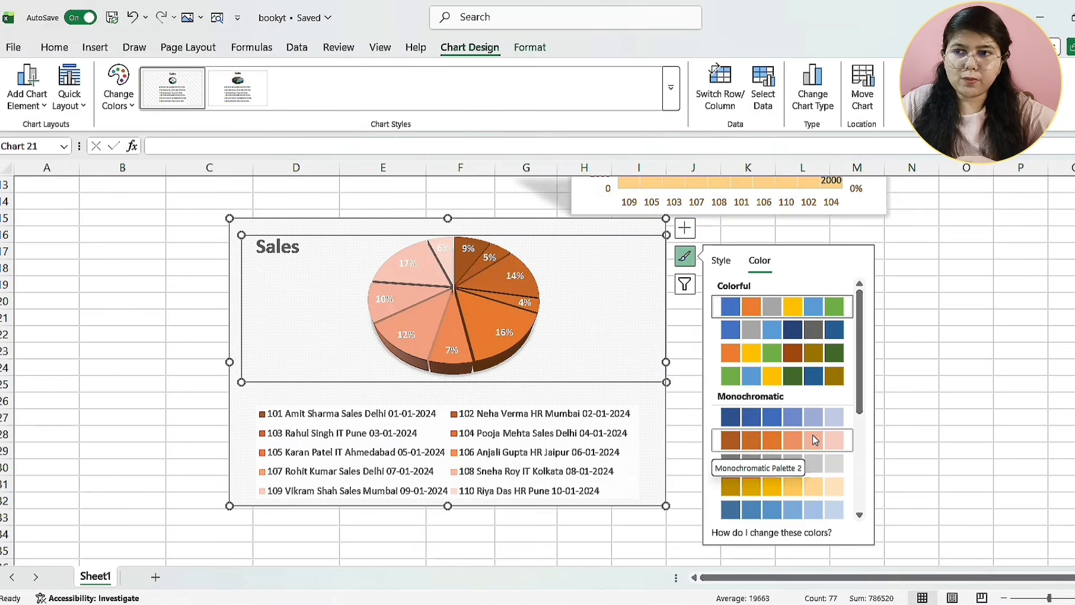
{"action": "scroll", "coordinate": [811, 496], "scroll_direction": "down", "scroll_amount": 3}
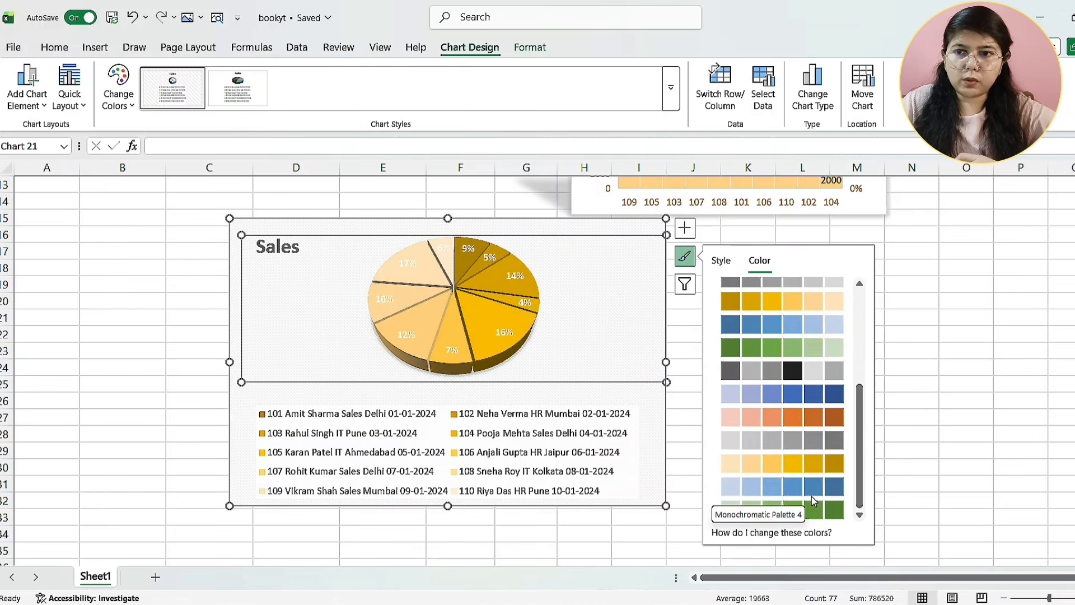
{"action": "double_click", "coordinate": [456, 292]}
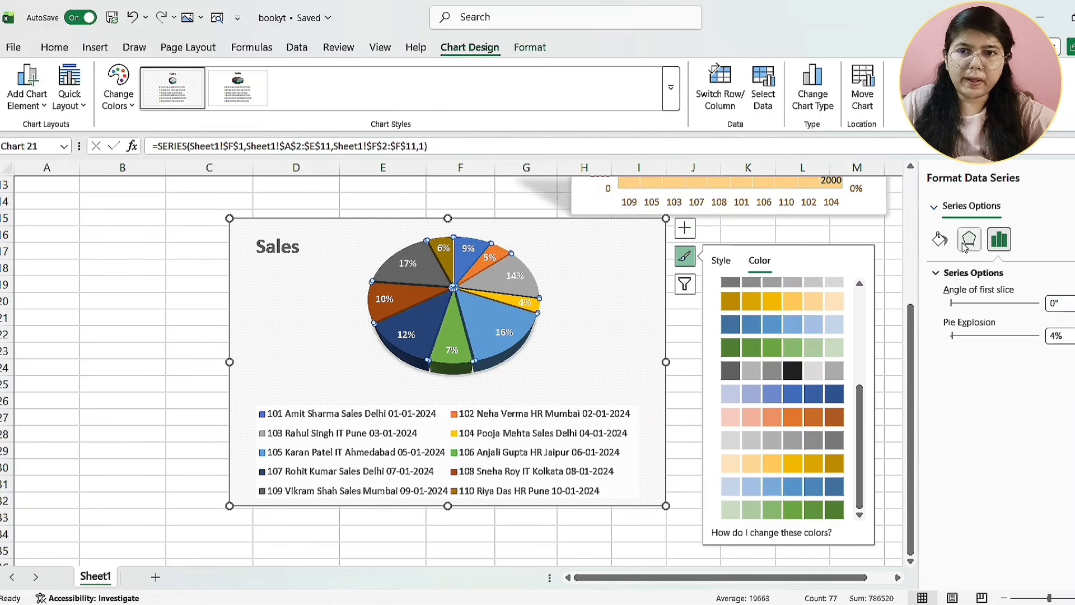
{"action": "left_click", "coordinate": [940, 240]}
{"action": "scroll", "coordinate": [975, 370], "scroll_direction": "down", "scroll_amount": 3}
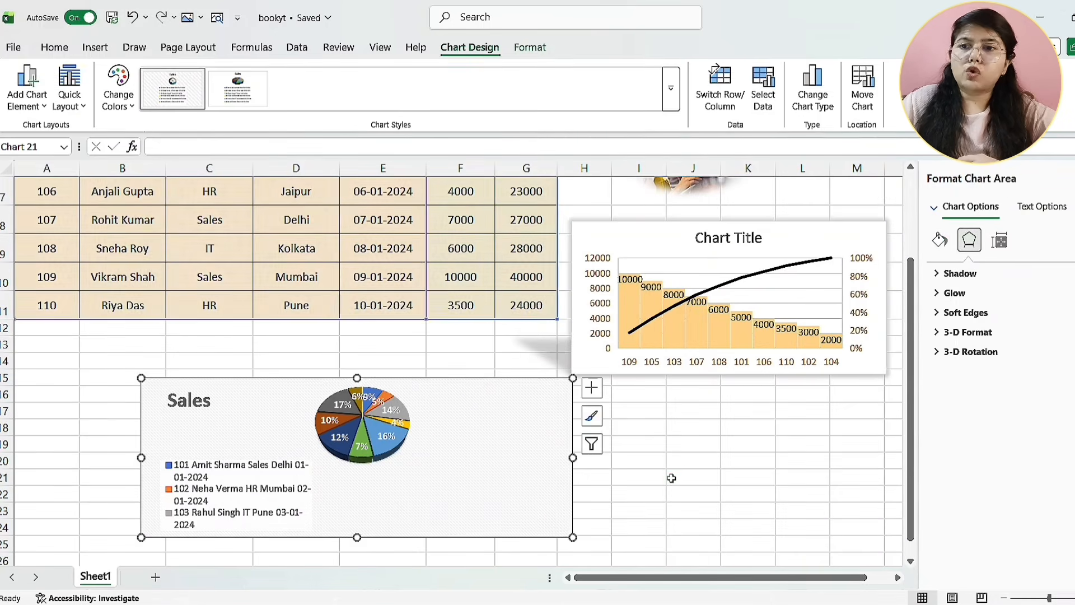
{"action": "left_click", "coordinate": [693, 476]}
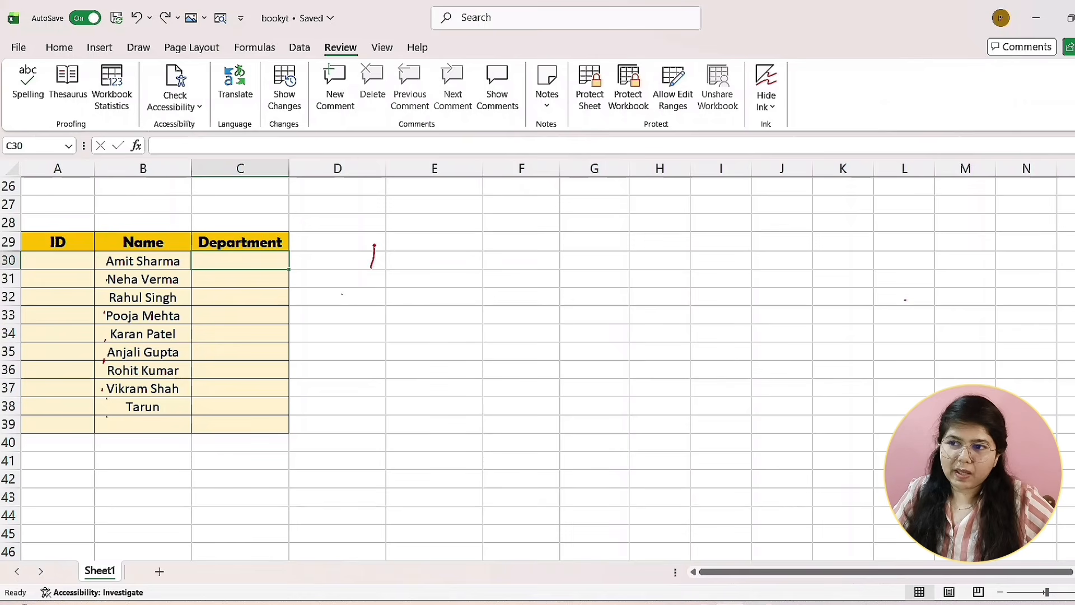
- Handwrite the ink heading "lookup functn" beside the small lookup table, with Vlookup, Hlookup and Xlookup underlined below it
{"action": "mouse_move", "coordinate": [374, 244]}
{"action": "left_mouse_down"}
{"action": "mouse_move", "coordinate": [398, 263]}
{"action": "mouse_move", "coordinate": [410, 246]}
{"action": "mouse_move", "coordinate": [443, 255]}
{"action": "mouse_move", "coordinate": [442, 267]}
{"action": "left_mouse_up"}
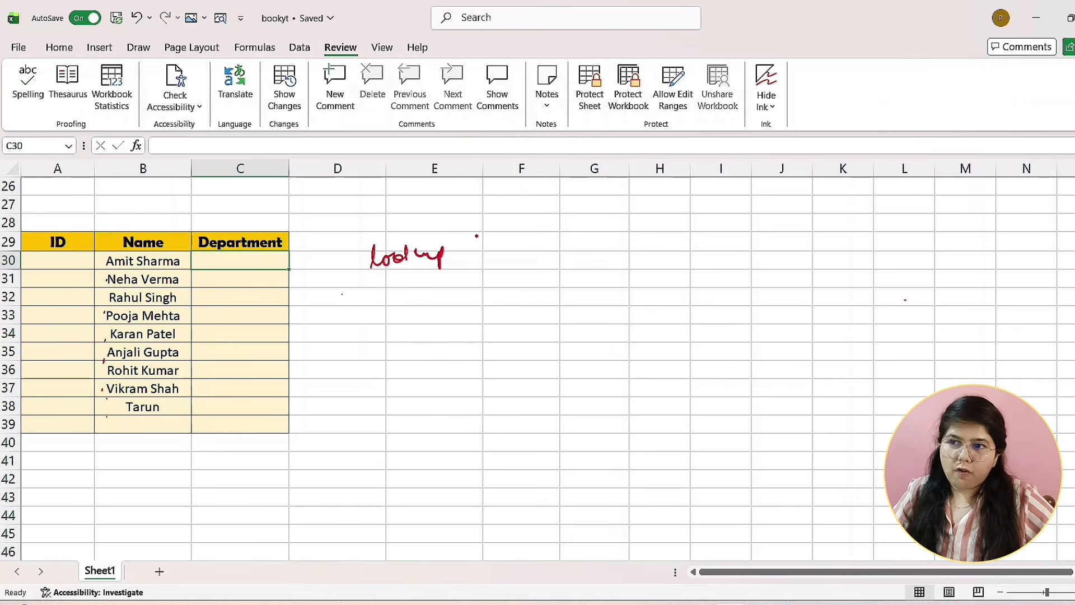
{"action": "mouse_move", "coordinate": [476, 236]}
{"action": "left_mouse_down"}
{"action": "mouse_move", "coordinate": [488, 253]}
{"action": "mouse_move", "coordinate": [542, 241]}
{"action": "left_mouse_up"}
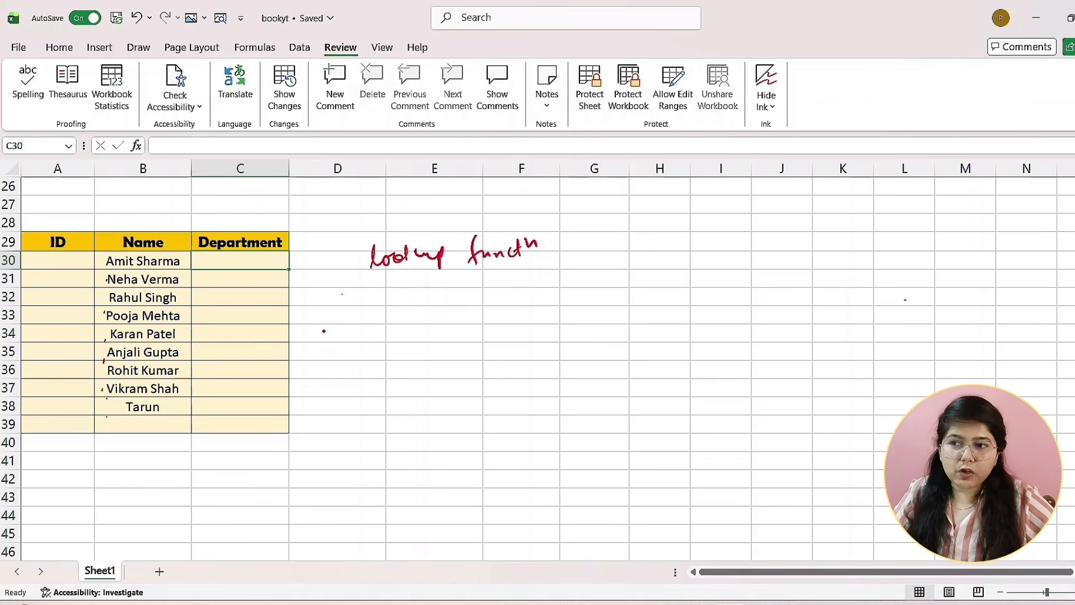
{"action": "mouse_move", "coordinate": [327, 324]}
{"action": "left_mouse_down"}
{"action": "mouse_move", "coordinate": [363, 339]}
{"action": "mouse_move", "coordinate": [398, 334]}
{"action": "mouse_move", "coordinate": [417, 317]}
{"action": "left_mouse_up"}
{"action": "left_click_drag", "start_coordinate": [517, 308], "coordinate": [515, 328]}
{"action": "left_click_drag", "start_coordinate": [514, 320], "coordinate": [532, 326]}
{"action": "mouse_move", "coordinate": [542, 313]}
{"action": "left_mouse_down"}
{"action": "mouse_move", "coordinate": [548, 329]}
{"action": "mouse_move", "coordinate": [596, 325]}
{"action": "mouse_move", "coordinate": [600, 338]}
{"action": "left_mouse_up"}
{"action": "left_click_drag", "start_coordinate": [766, 309], "coordinate": [756, 330]}
{"action": "left_click_drag", "start_coordinate": [788, 308], "coordinate": [807, 326]}
{"action": "left_click_drag", "start_coordinate": [811, 318], "coordinate": [834, 323]}
{"action": "mouse_move", "coordinate": [839, 315]}
{"action": "left_mouse_down"}
{"action": "mouse_move", "coordinate": [861, 339]}
{"action": "mouse_move", "coordinate": [878, 312]}
{"action": "left_mouse_up"}
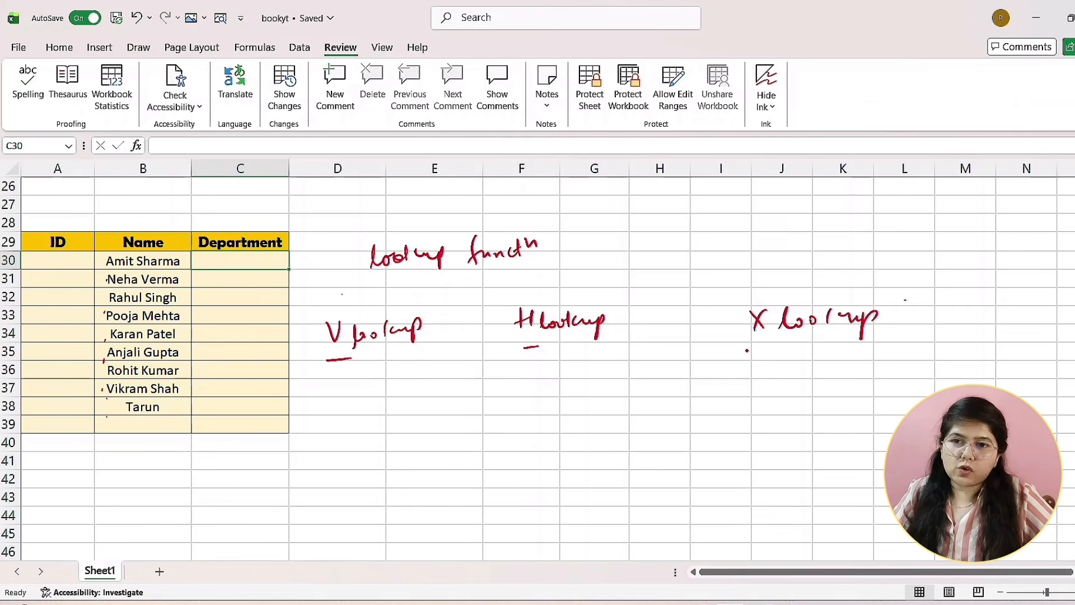
{"action": "left_click_drag", "start_coordinate": [820, 348], "coordinate": [856, 344]}
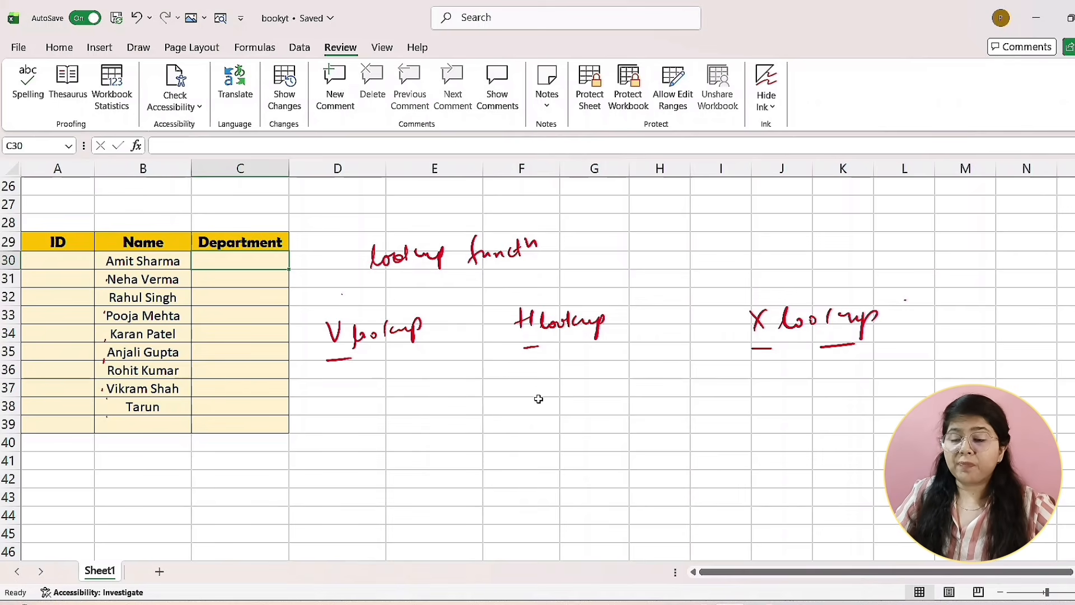
- Compare the names and departments in the employee table with the names and blank Department column of the lookup table at row 29
{"action": "scroll", "coordinate": [536, 387], "scroll_direction": "up", "scroll_amount": 8}
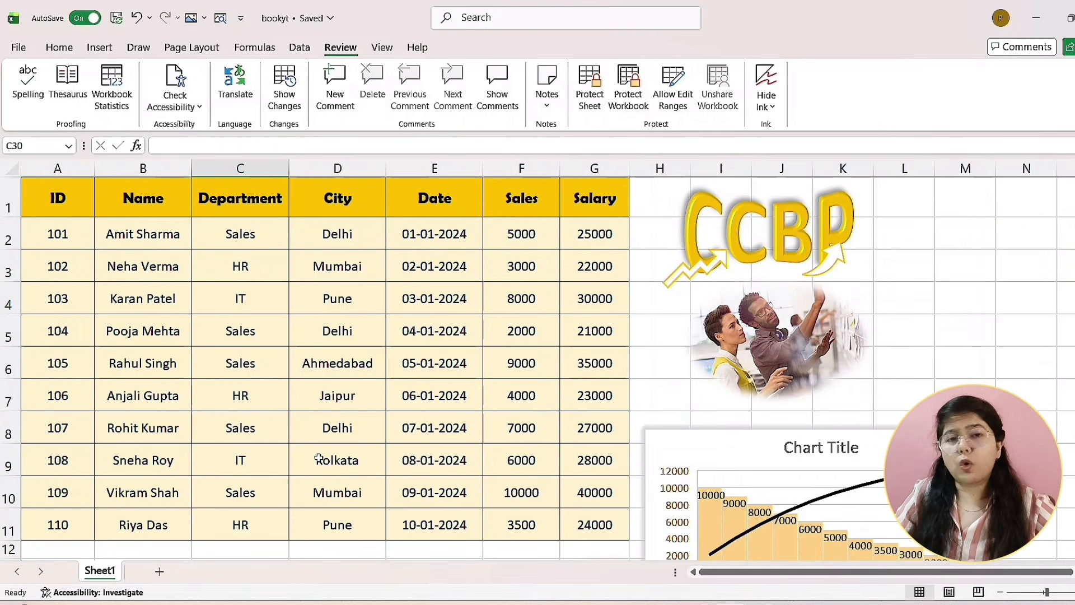
{"action": "scroll", "coordinate": [362, 353], "scroll_direction": "down", "scroll_amount": 7}
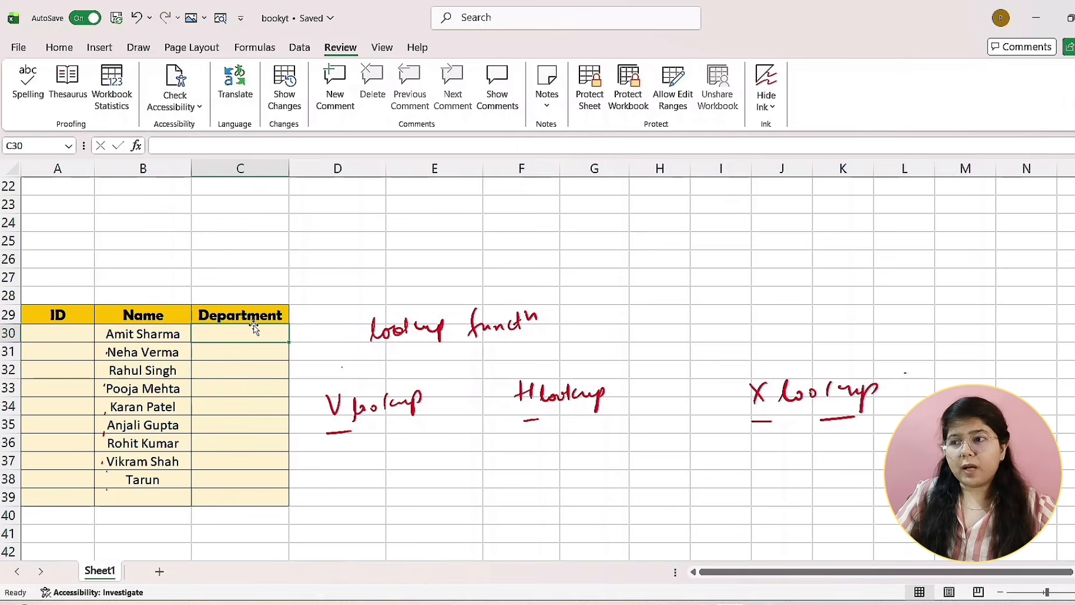
{"action": "scroll", "coordinate": [246, 336], "scroll_direction": "up", "scroll_amount": 3}
{"action": "scroll", "coordinate": [164, 407], "scroll_direction": "up", "scroll_amount": 5}
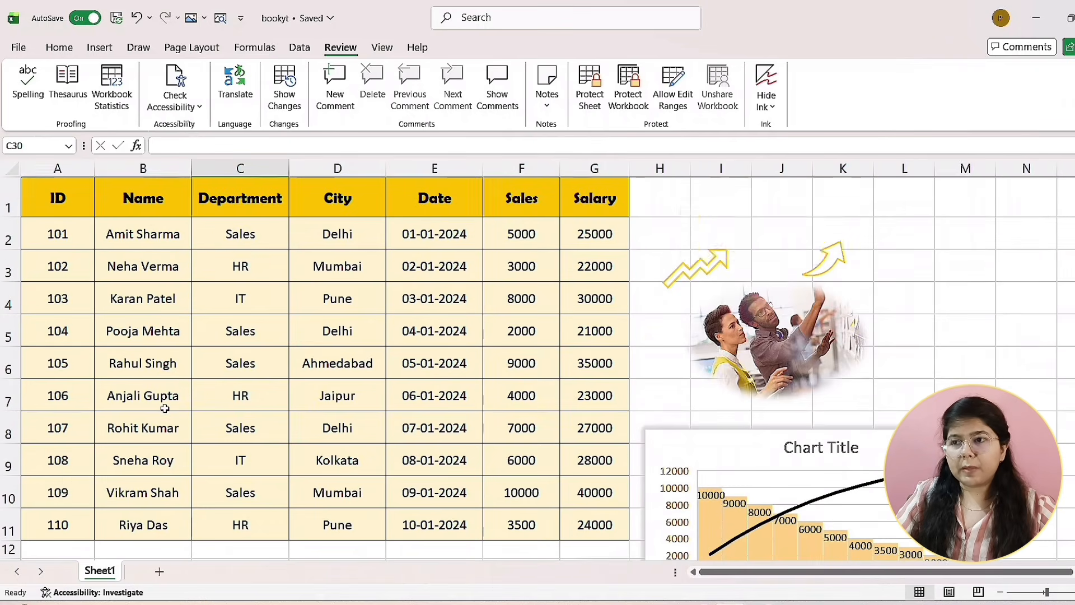
{"action": "left_click", "coordinate": [207, 238]}
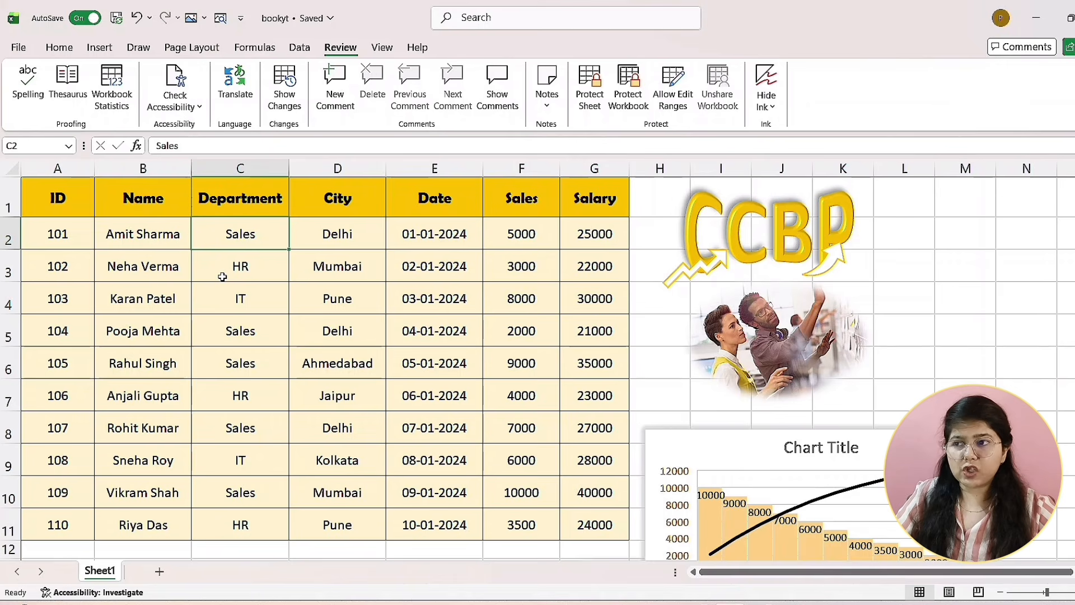
{"action": "scroll", "coordinate": [230, 282], "scroll_direction": "down", "scroll_amount": 7}
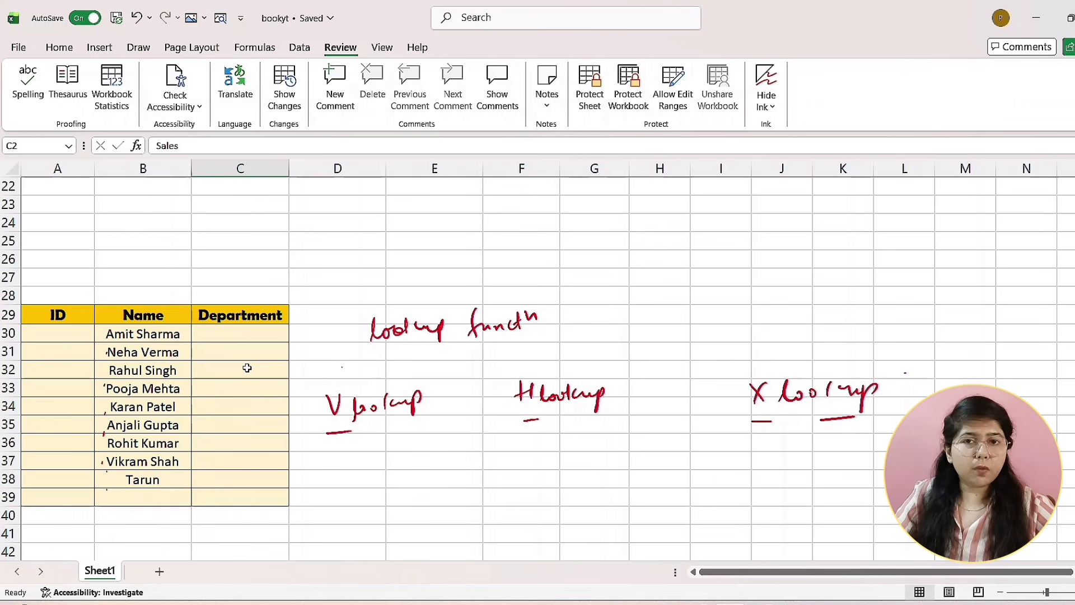
{"action": "scroll", "coordinate": [247, 368], "scroll_direction": "up", "scroll_amount": 7}
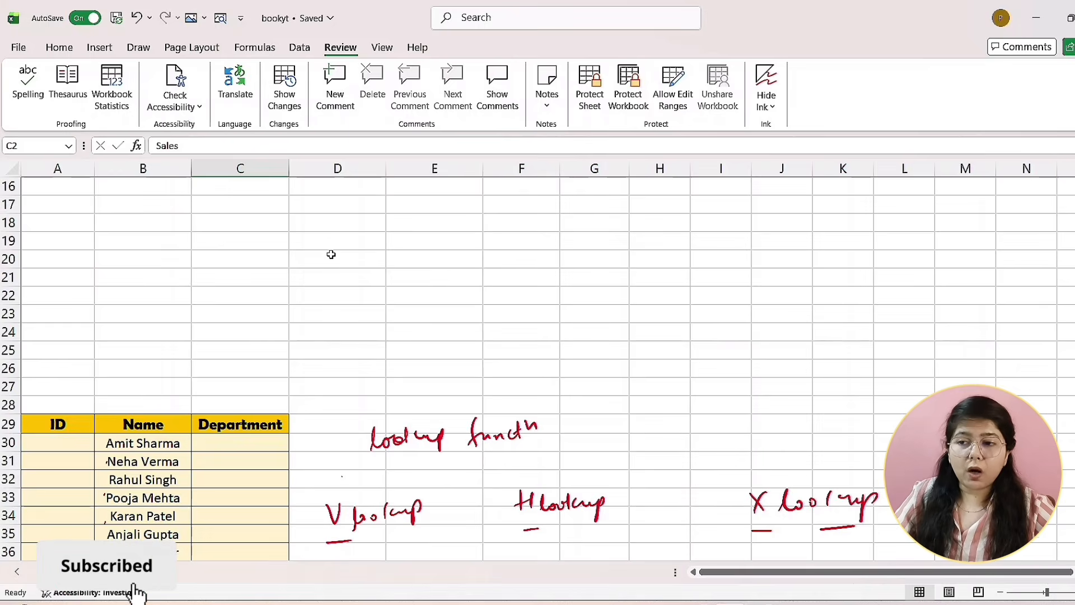
{"action": "scroll", "coordinate": [330, 257], "scroll_direction": "down", "scroll_amount": 3}
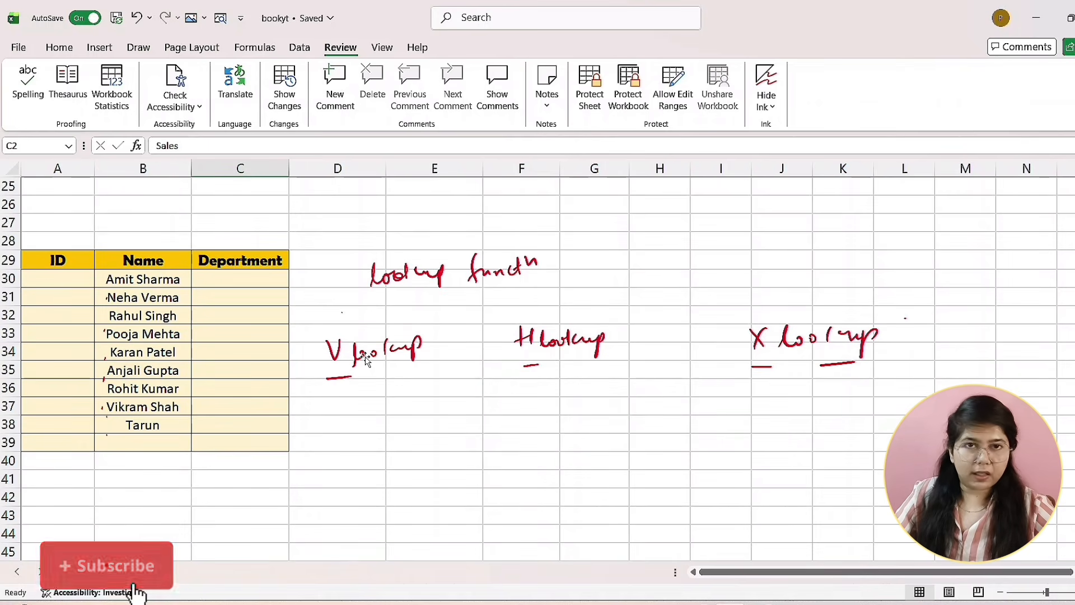
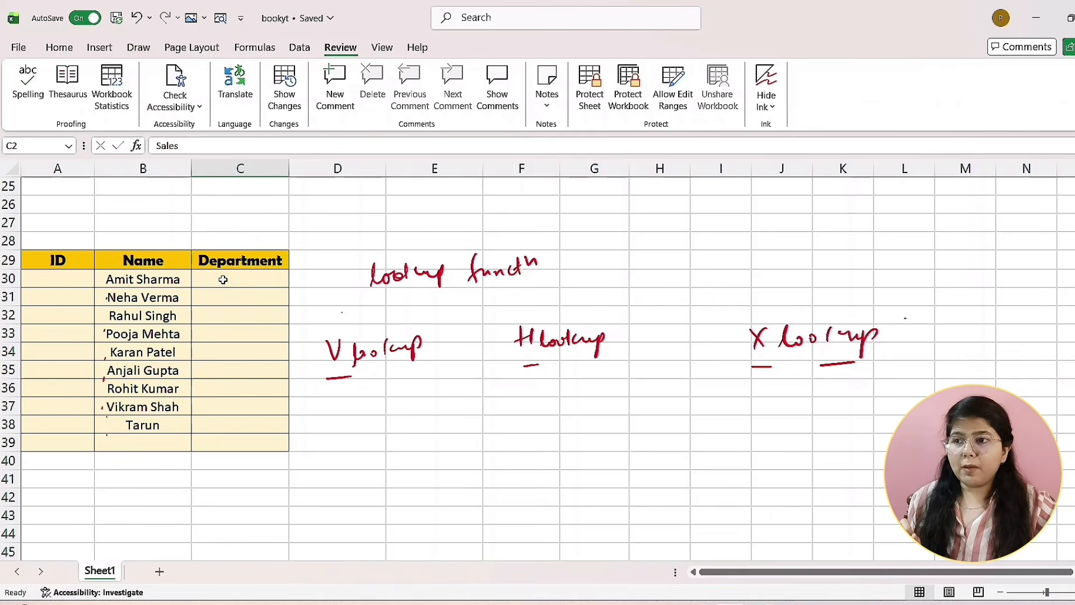
{"action": "left_click", "coordinate": [223, 280]}
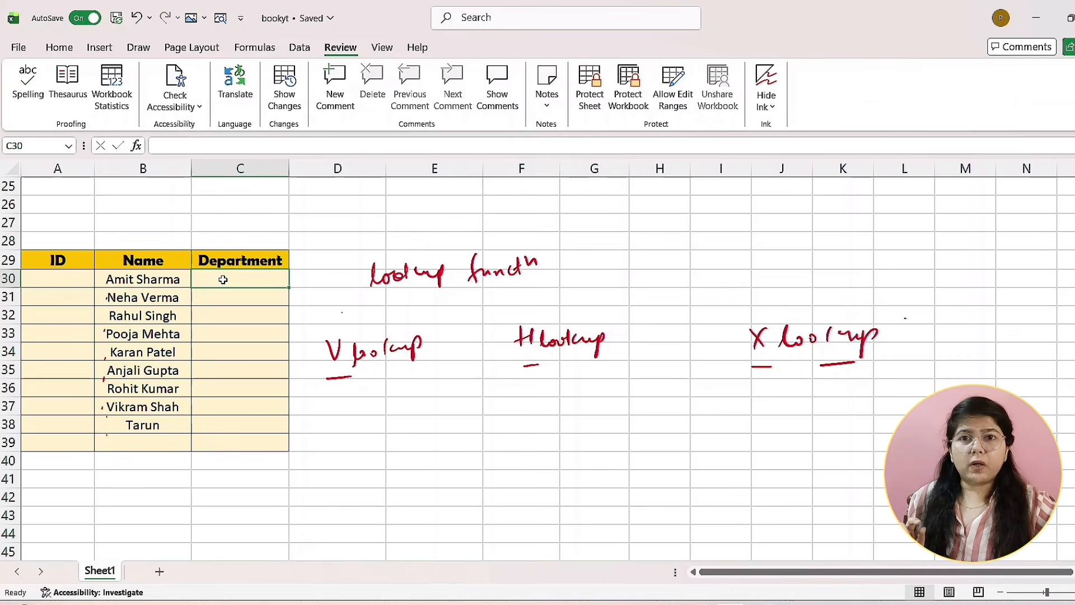
{"action": "left_click", "coordinate": [163, 285]}
{"action": "scroll", "coordinate": [255, 317], "scroll_direction": "up", "scroll_amount": 8}
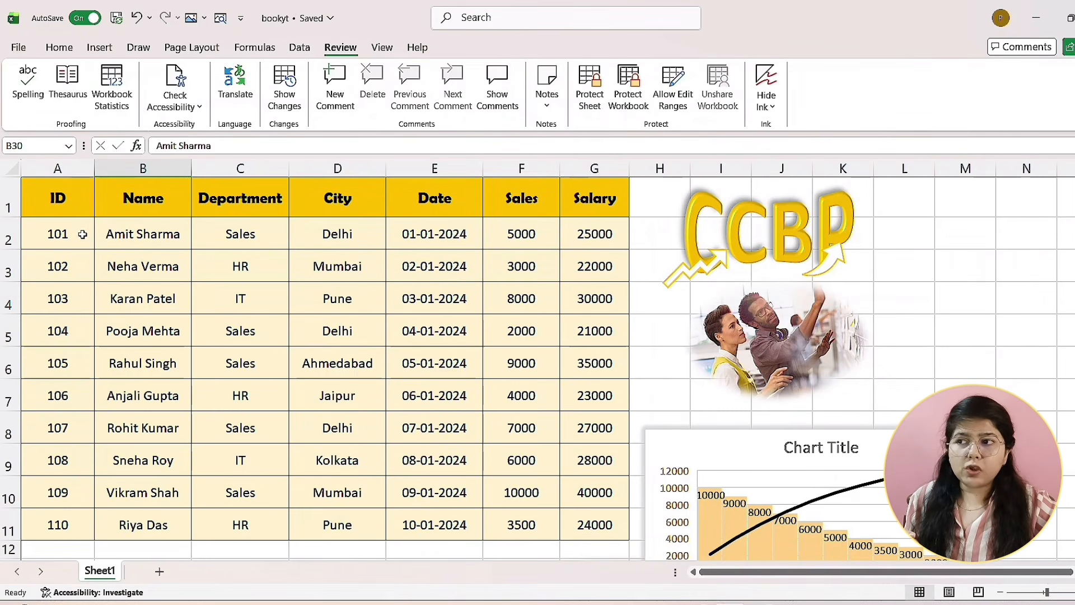
{"action": "left_click", "coordinate": [83, 235]}
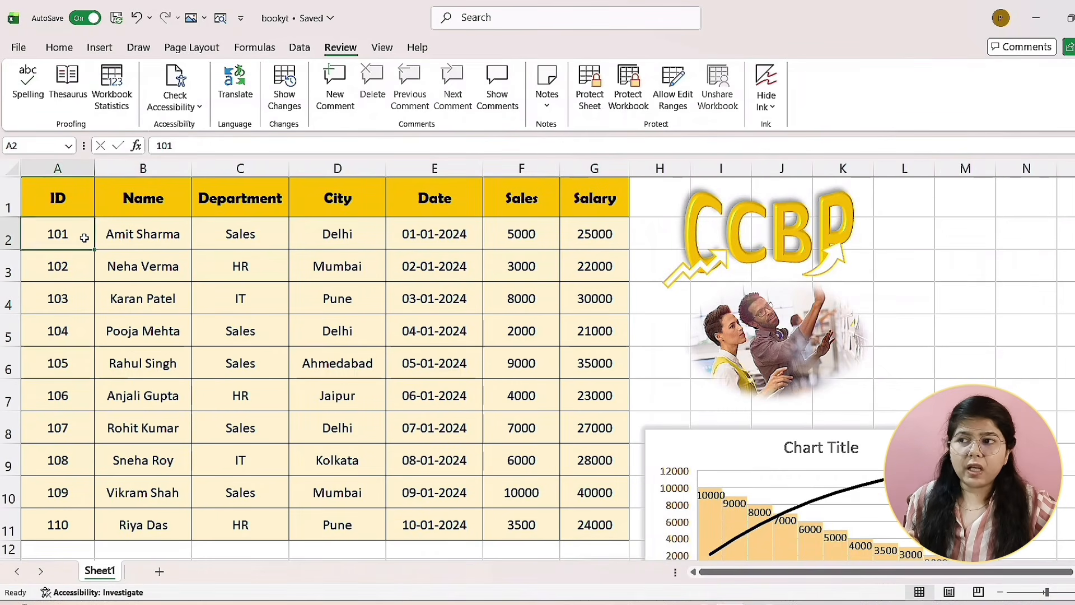
{"action": "left_click", "coordinate": [245, 254]}
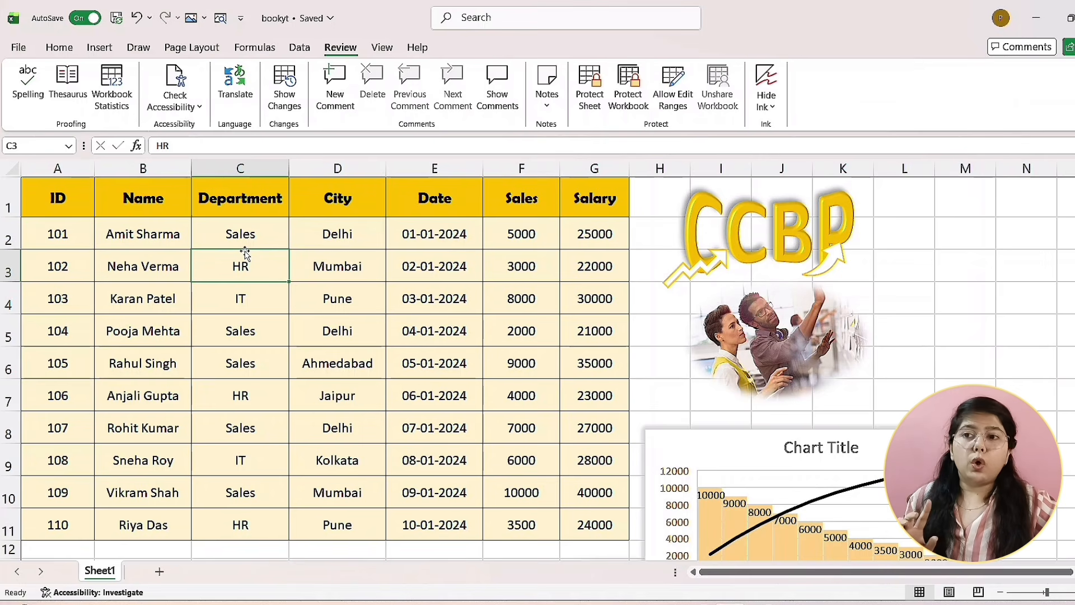
- Handwrite the ink note "lookup value – Jiske liye" below the Vlookup label and underline "value" and "liye"
{"action": "scroll", "coordinate": [244, 253], "scroll_direction": "down", "scroll_amount": 9}
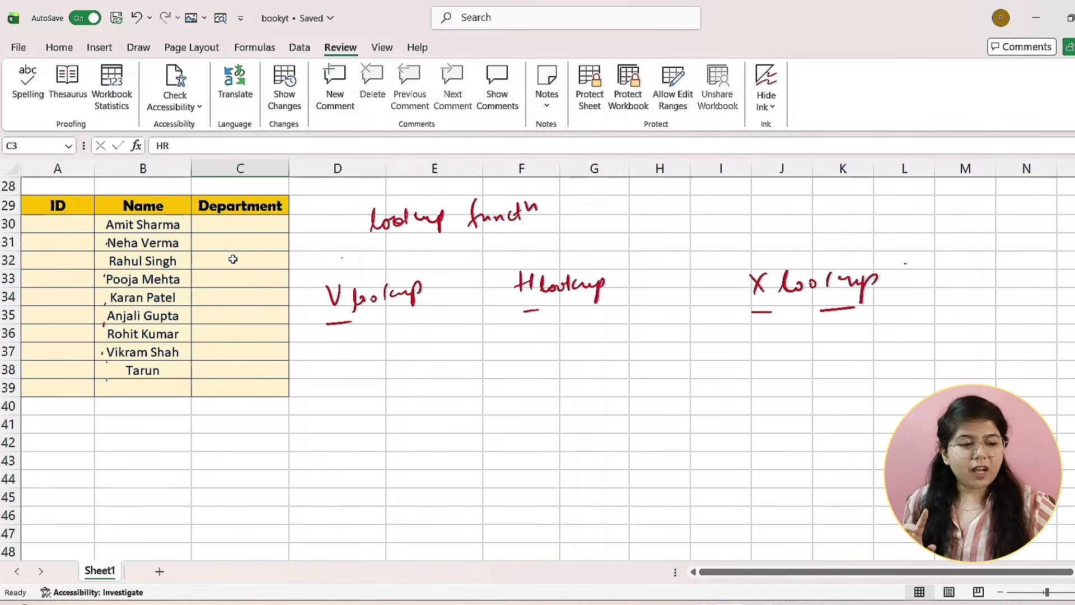
{"action": "mouse_move", "coordinate": [378, 433]}
{"action": "left_mouse_down"}
{"action": "mouse_move", "coordinate": [400, 432]}
{"action": "mouse_move", "coordinate": [410, 448]}
{"action": "left_mouse_up"}
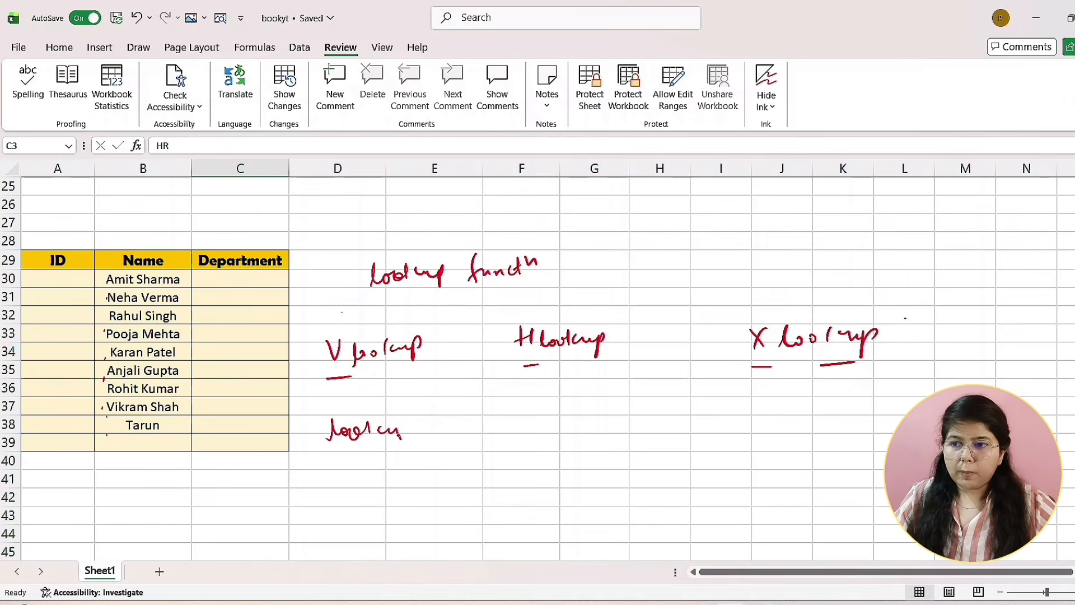
{"action": "left_click_drag", "start_coordinate": [426, 427], "coordinate": [438, 424]}
{"action": "mouse_move", "coordinate": [460, 421]}
{"action": "left_mouse_down"}
{"action": "mouse_move", "coordinate": [509, 419]}
{"action": "mouse_move", "coordinate": [462, 421]}
{"action": "left_mouse_up"}
{"action": "left_click_drag", "start_coordinate": [433, 448], "coordinate": [491, 433]}
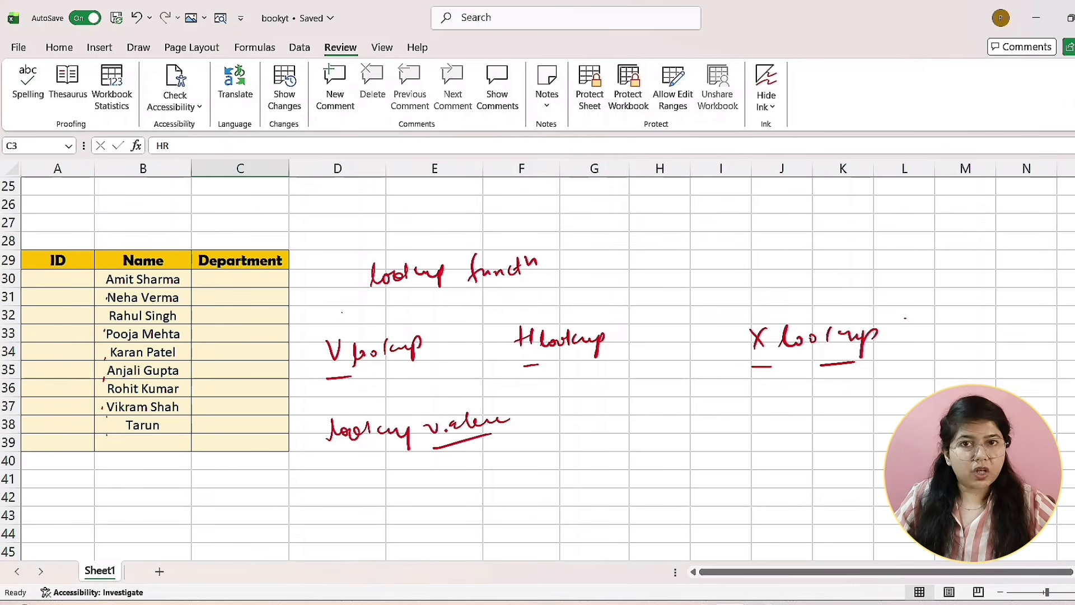
{"action": "mouse_move", "coordinate": [547, 422]}
{"action": "left_mouse_down"}
{"action": "mouse_move", "coordinate": [591, 415]}
{"action": "mouse_move", "coordinate": [582, 432]}
{"action": "left_mouse_up"}
{"action": "left_click_drag", "start_coordinate": [602, 424], "coordinate": [611, 432]}
{"action": "left_click_drag", "start_coordinate": [625, 418], "coordinate": [670, 431]}
{"action": "left_click_drag", "start_coordinate": [676, 421], "coordinate": [715, 434]}
{"action": "left_click_drag", "start_coordinate": [634, 448], "coordinate": [717, 435]}
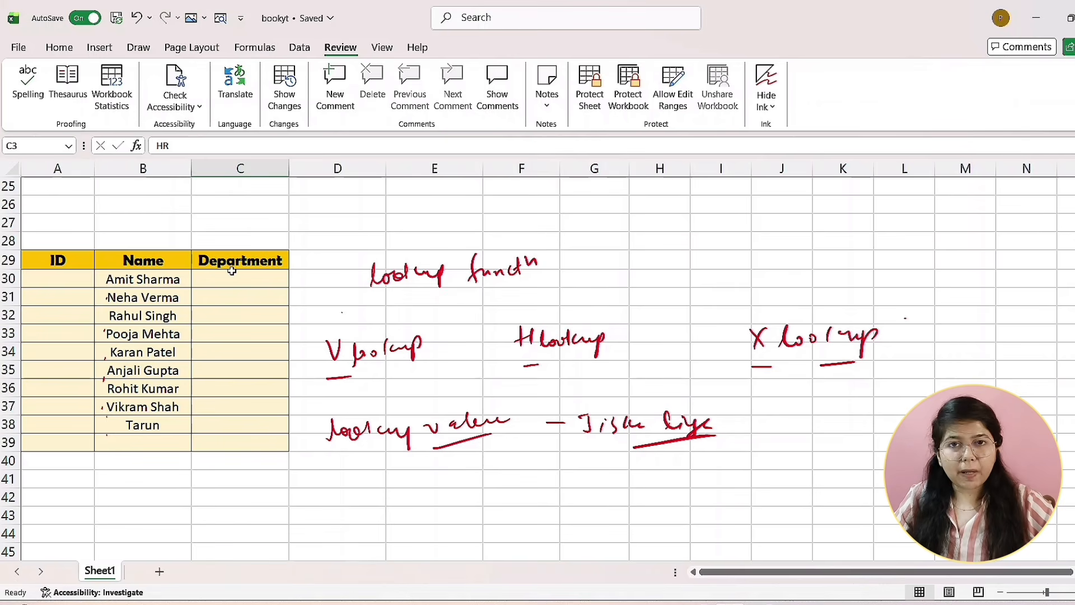
- Examine the lookup table's names as lookup values and the employee table range from Name to Salary (B1:G11) as their source
{"action": "left_click", "coordinate": [154, 282]}
{"action": "left_click", "coordinate": [153, 300]}
{"action": "scroll", "coordinate": [187, 309], "scroll_direction": "up", "scroll_amount": 3}
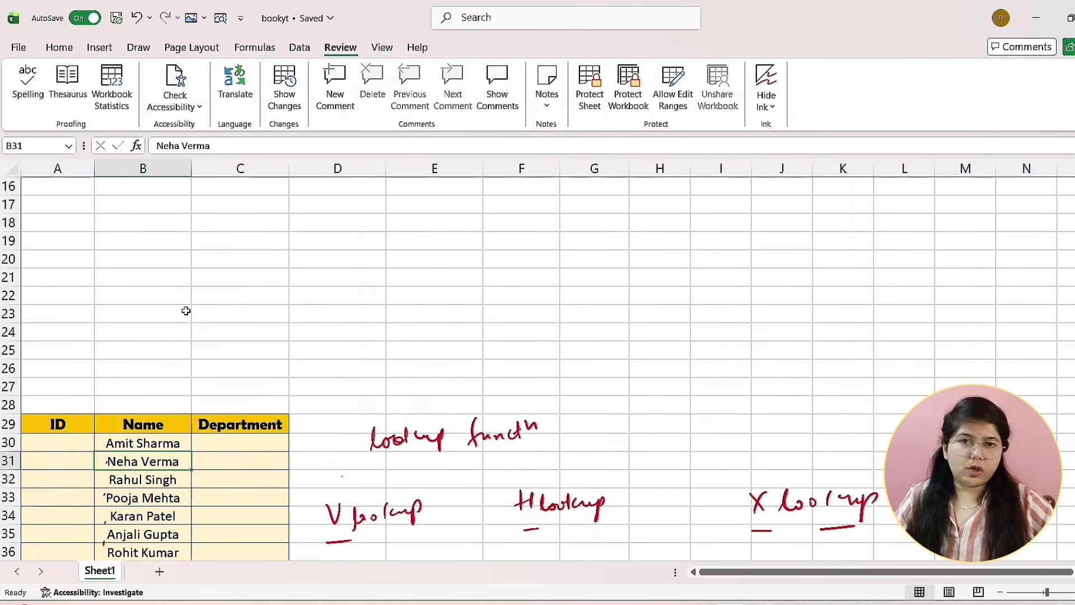
{"action": "scroll", "coordinate": [185, 311], "scroll_direction": "up", "scroll_amount": 5}
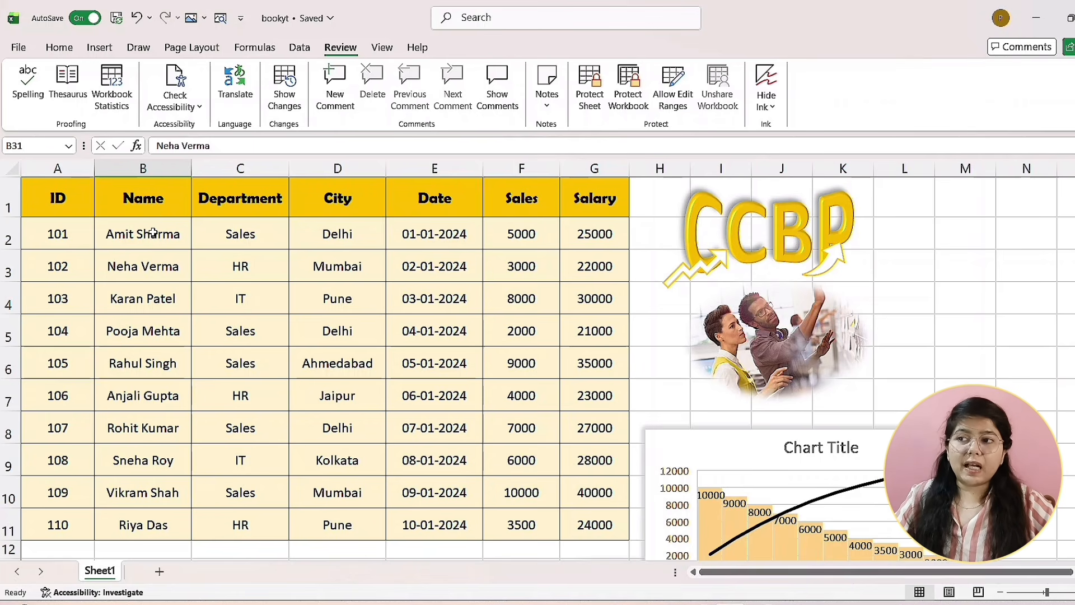
{"action": "left_click_drag", "start_coordinate": [153, 233], "coordinate": [174, 294]}
{"action": "left_click", "coordinate": [161, 210]}
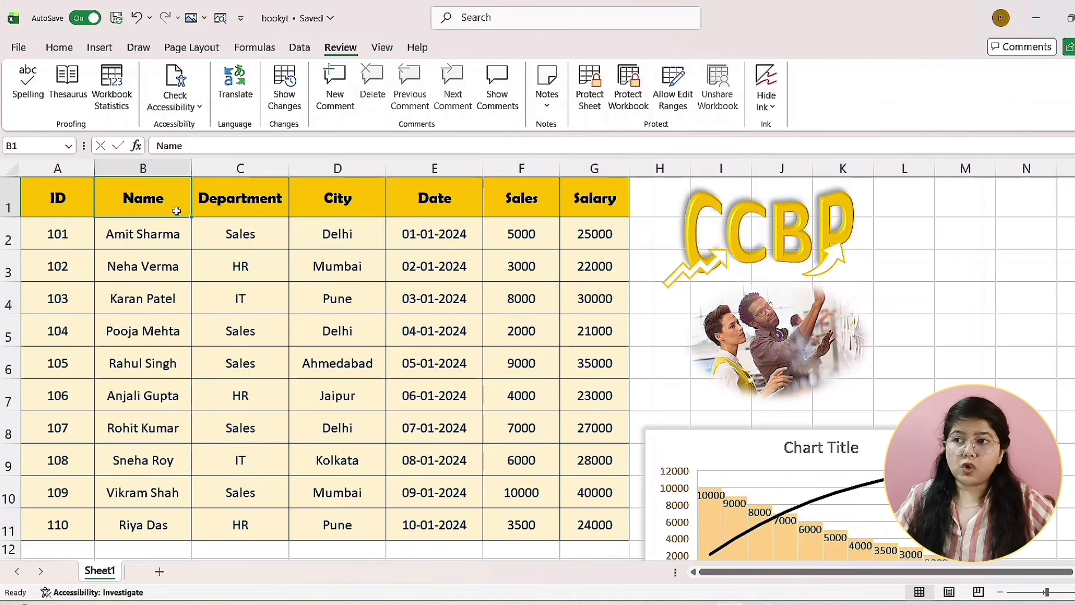
{"action": "left_click_drag", "start_coordinate": [176, 213], "coordinate": [576, 523]}
{"action": "left_click", "coordinate": [576, 523]}
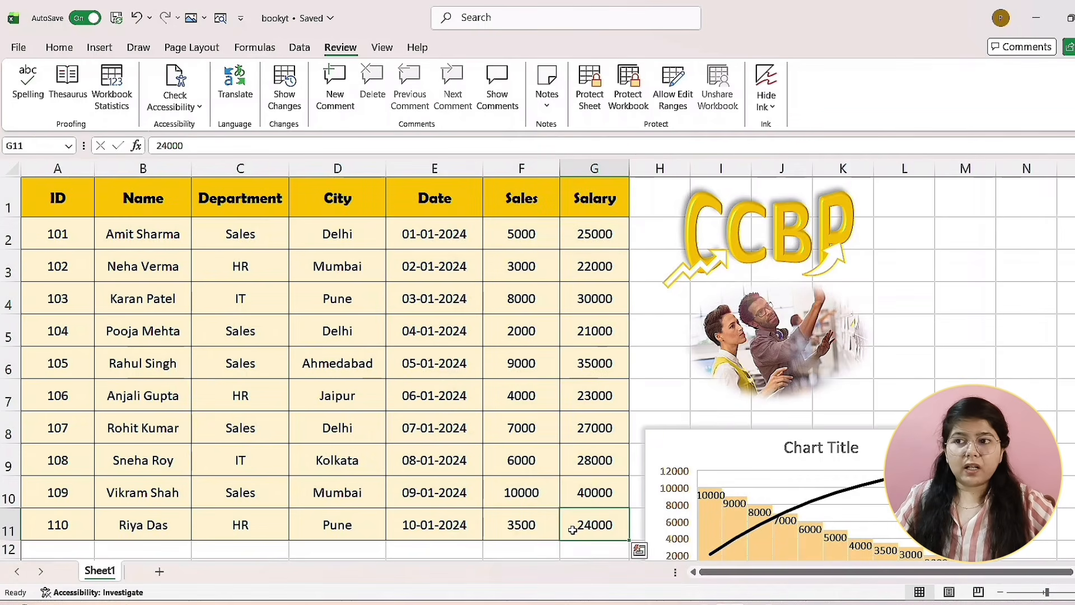
{"action": "left_click", "coordinate": [171, 213]}
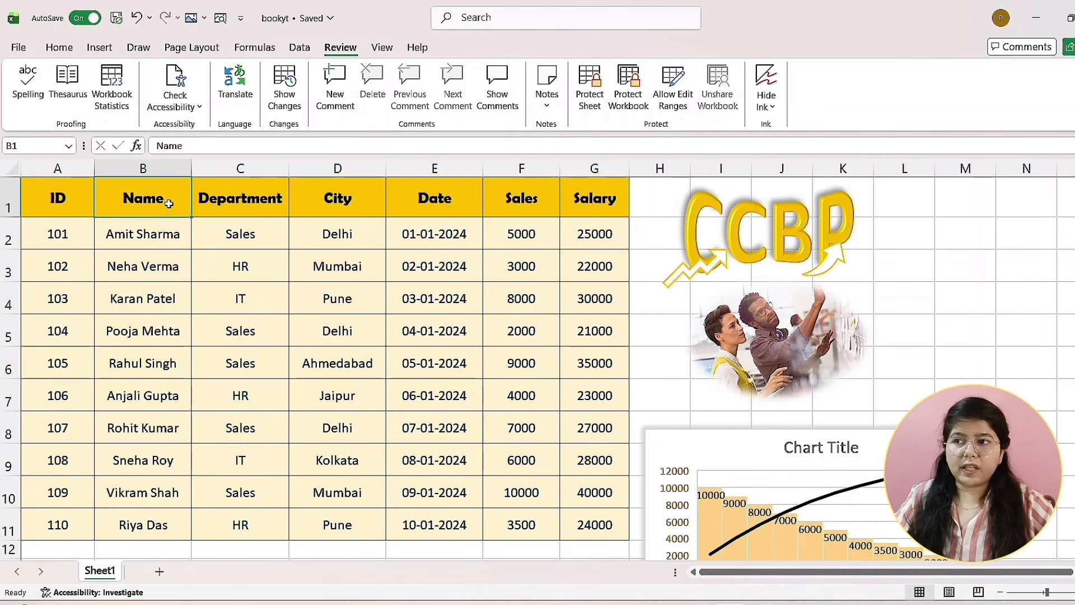
- Bracket and cross out the ID column in ink and draw an arrow at the Name header as the start of range B1:G11
{"action": "left_click_drag", "start_coordinate": [171, 213], "coordinate": [590, 532]}
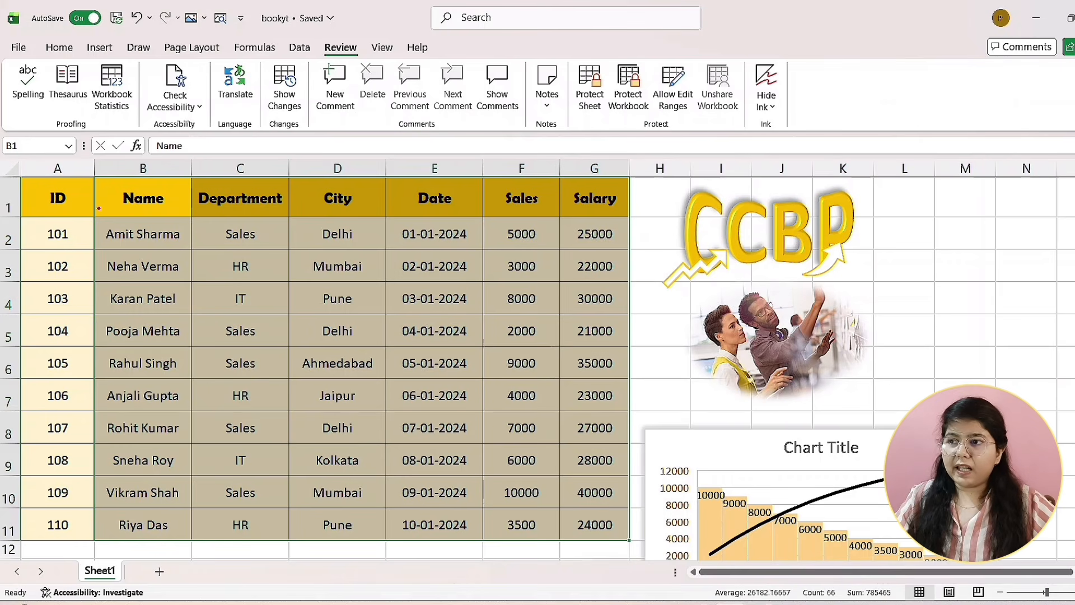
{"action": "mouse_move", "coordinate": [37, 229]}
{"action": "left_mouse_down"}
{"action": "mouse_move", "coordinate": [42, 504]}
{"action": "mouse_move", "coordinate": [68, 559]}
{"action": "left_mouse_up"}
{"action": "mouse_move", "coordinate": [56, 343]}
{"action": "left_mouse_down"}
{"action": "mouse_move", "coordinate": [78, 356]}
{"action": "mouse_move", "coordinate": [57, 368]}
{"action": "left_mouse_up"}
{"action": "left_click_drag", "start_coordinate": [96, 186], "coordinate": [118, 215]}
{"action": "left_click_drag", "start_coordinate": [110, 215], "coordinate": [117, 203]}
{"action": "left_click_drag", "start_coordinate": [66, 241], "coordinate": [84, 230]}
{"action": "left_click_drag", "start_coordinate": [72, 226], "coordinate": [78, 247]}
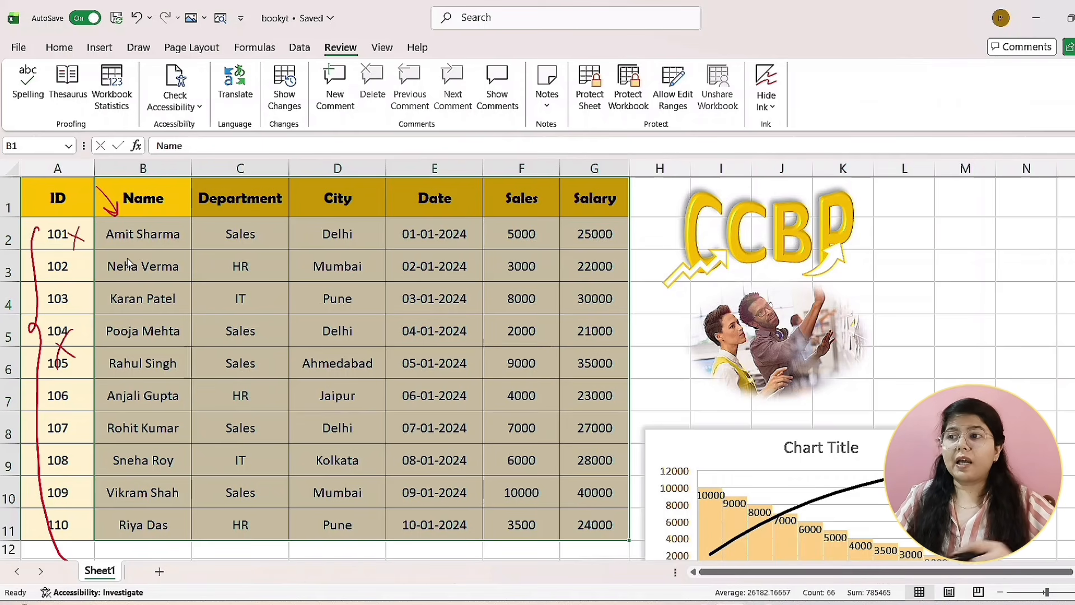
{"action": "left_click", "coordinate": [52, 231]}
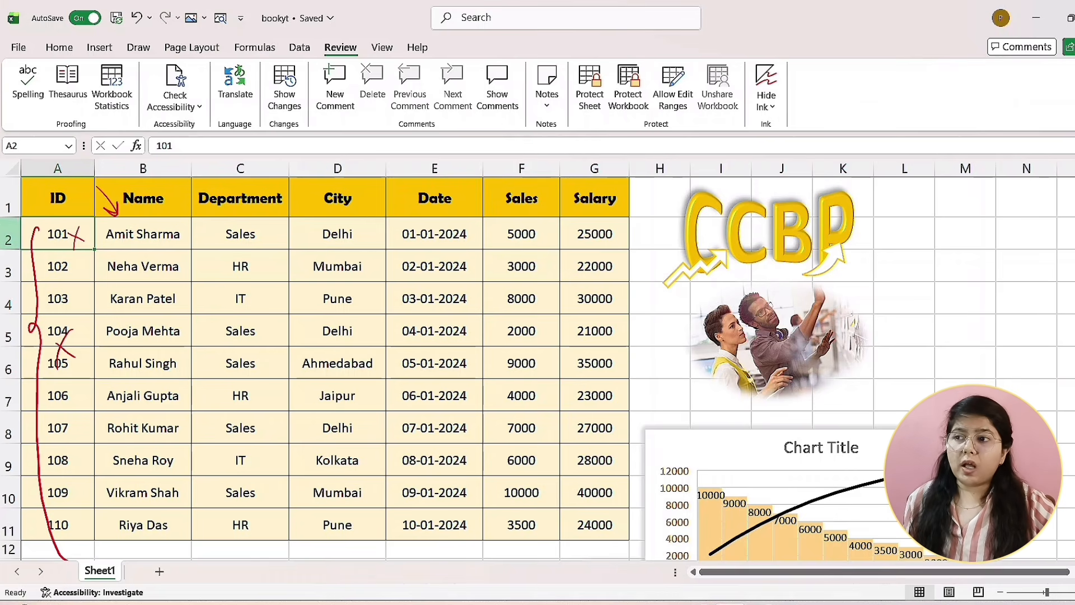
{"action": "left_click", "coordinate": [73, 228]}
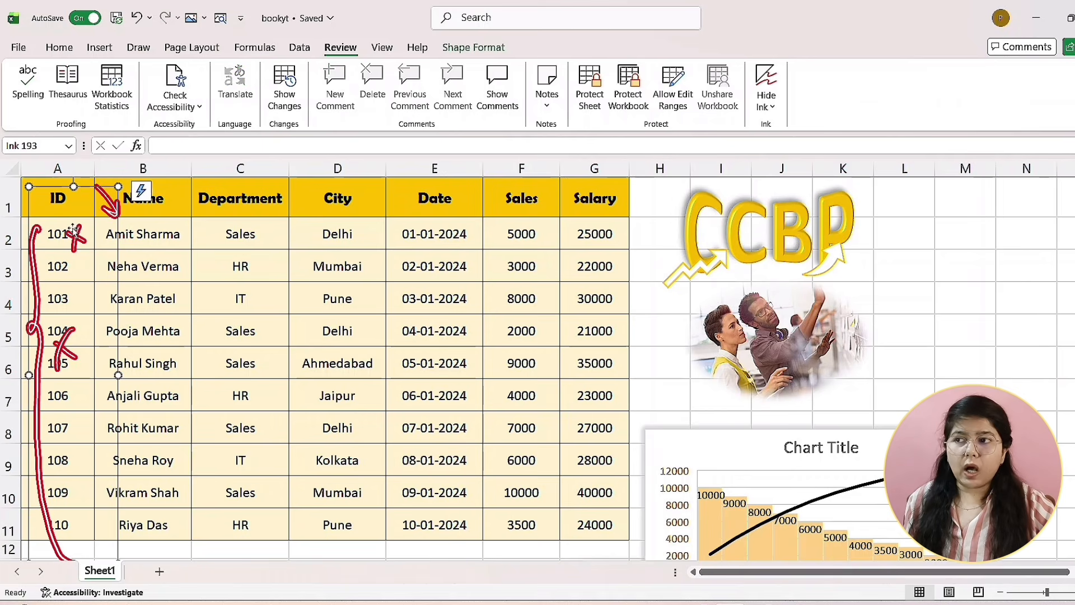
{"action": "left_click", "coordinate": [63, 181]}
{"action": "left_click", "coordinate": [146, 190]}
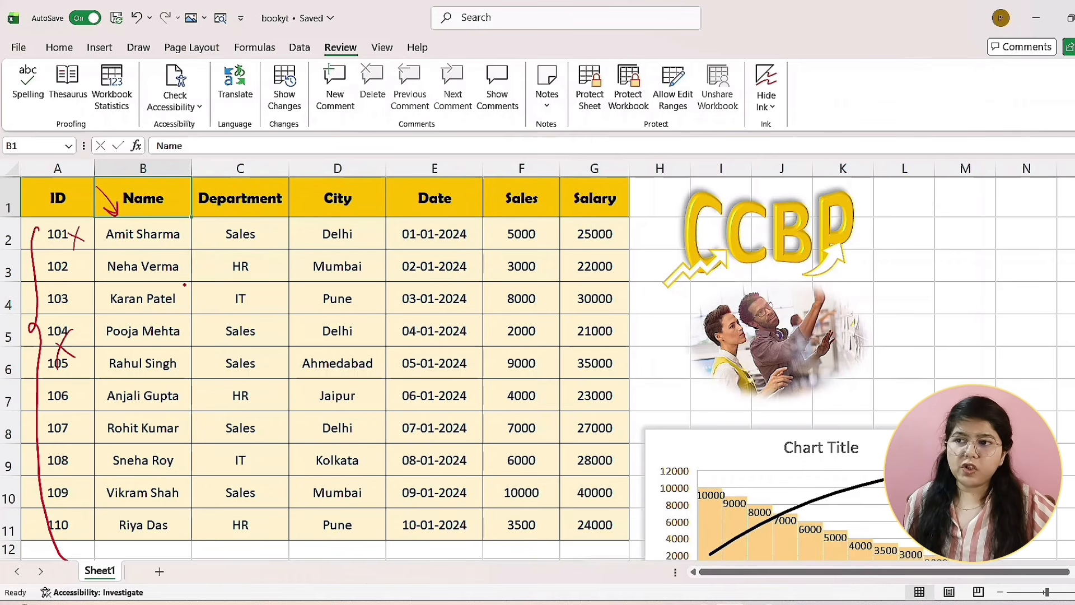
- Handwrite the ink note "left to right" with a right-pointing arrow near row 3, and undo a crossed-out left-pointing arrow below it
{"action": "mouse_move", "coordinate": [185, 284]}
{"action": "left_mouse_down"}
{"action": "mouse_move", "coordinate": [244, 280]}
{"action": "mouse_move", "coordinate": [236, 288]}
{"action": "left_mouse_up"}
{"action": "mouse_move", "coordinate": [338, 289]}
{"action": "left_mouse_down"}
{"action": "mouse_move", "coordinate": [350, 279]}
{"action": "mouse_move", "coordinate": [363, 300]}
{"action": "mouse_move", "coordinate": [374, 281]}
{"action": "mouse_move", "coordinate": [432, 286]}
{"action": "mouse_move", "coordinate": [443, 301]}
{"action": "mouse_move", "coordinate": [469, 274]}
{"action": "left_mouse_up"}
{"action": "mouse_move", "coordinate": [139, 317]}
{"action": "left_mouse_down"}
{"action": "mouse_move", "coordinate": [98, 320]}
{"action": "mouse_move", "coordinate": [112, 330]}
{"action": "mouse_move", "coordinate": [158, 311]}
{"action": "left_mouse_up"}
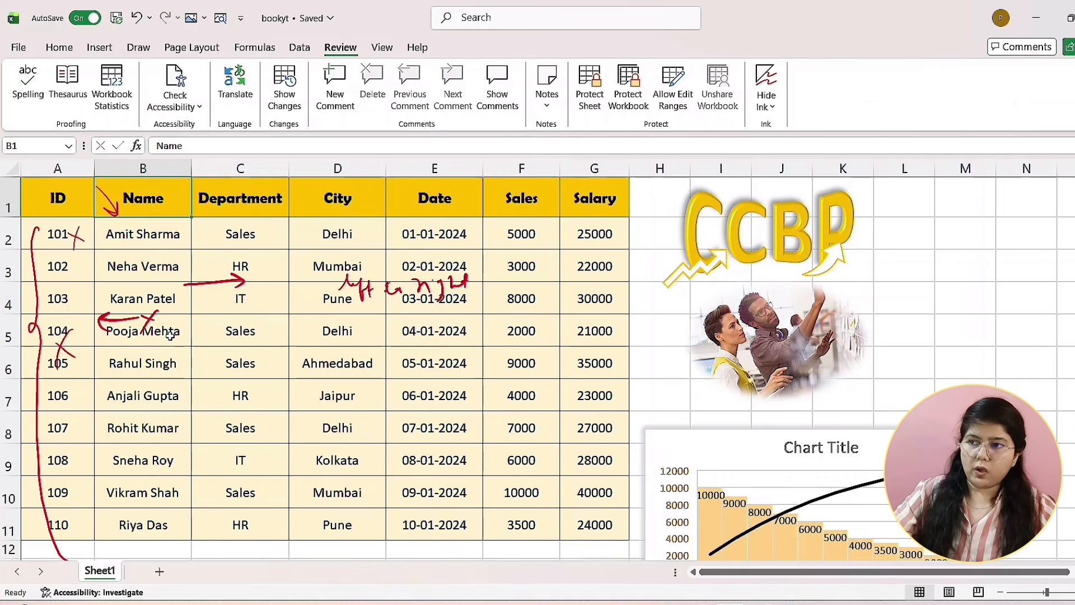
{"action": "key", "text": "ctrl+z"}
{"action": "key", "text": "ctrl+z"}
{"action": "key", "text": "ctrl+z"}
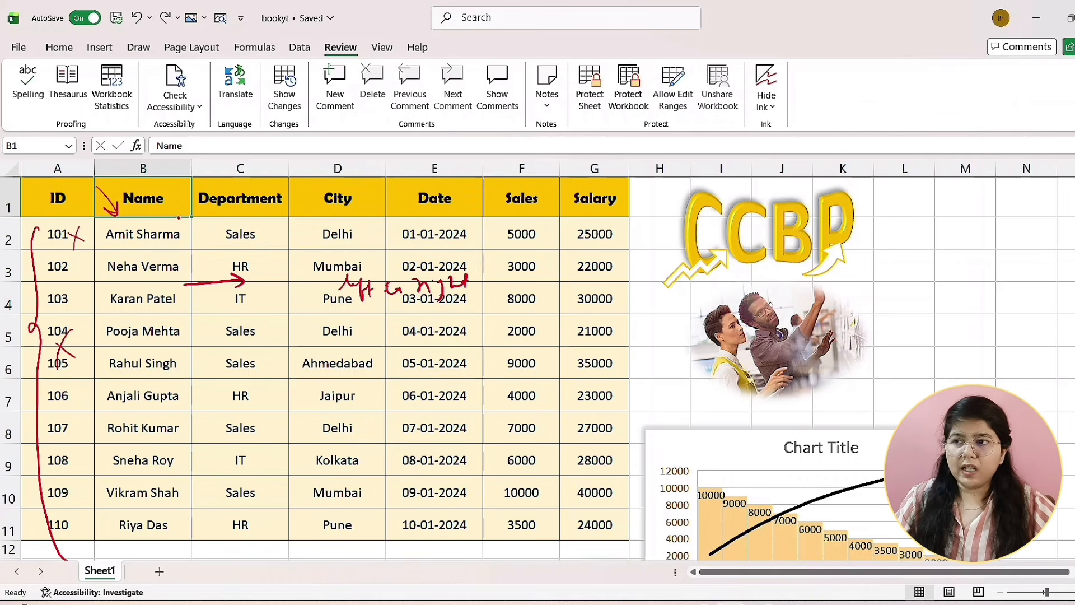
- Circle the Name header in ink, underline the first name, and draw arrows down the Name column and toward the Department column
{"action": "mouse_move", "coordinate": [159, 184]}
{"action": "left_mouse_down"}
{"action": "mouse_move", "coordinate": [176, 193]}
{"action": "mouse_move", "coordinate": [168, 212]}
{"action": "mouse_move", "coordinate": [174, 205]}
{"action": "left_mouse_up"}
{"action": "left_click_drag", "start_coordinate": [134, 244], "coordinate": [150, 244]}
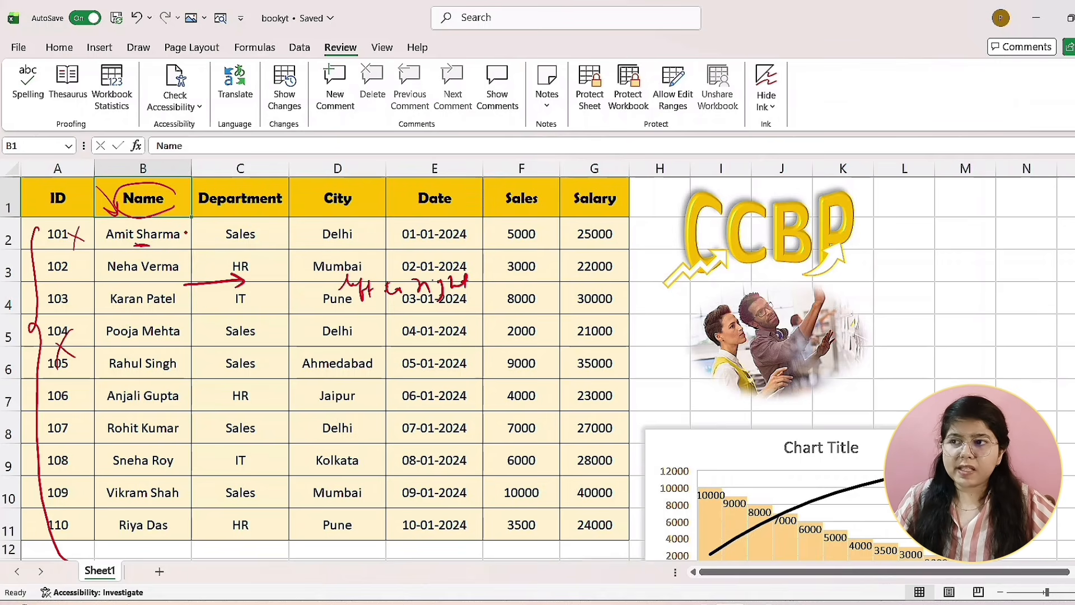
{"action": "mouse_move", "coordinate": [185, 220]}
{"action": "left_mouse_down"}
{"action": "mouse_move", "coordinate": [186, 338]}
{"action": "mouse_move", "coordinate": [179, 327]}
{"action": "mouse_move", "coordinate": [194, 319]}
{"action": "left_mouse_up"}
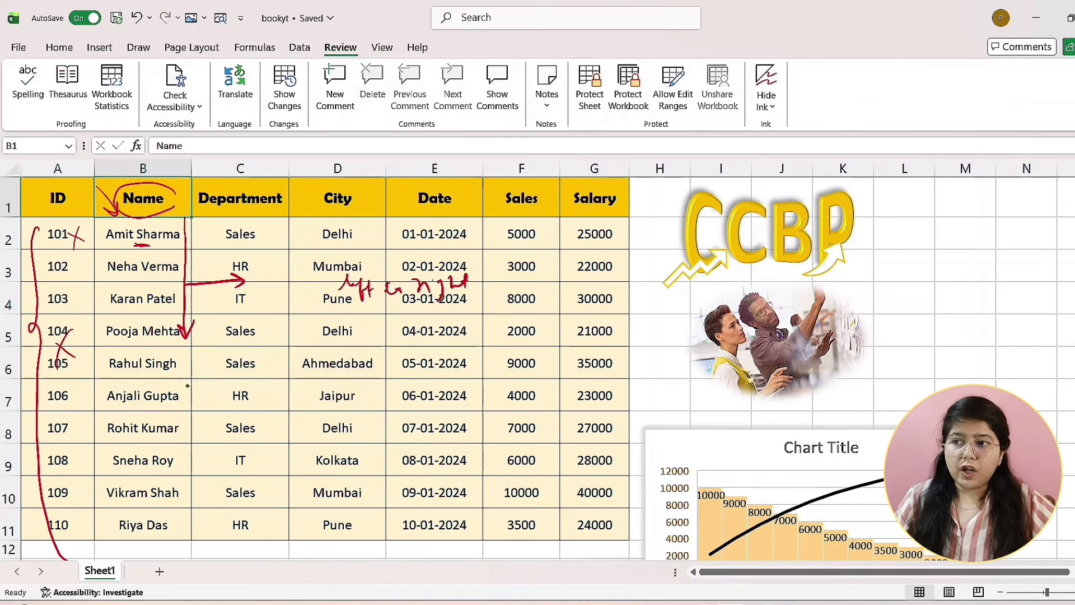
{"action": "mouse_move", "coordinate": [191, 306]}
{"action": "left_mouse_down"}
{"action": "mouse_move", "coordinate": [225, 312]}
{"action": "mouse_move", "coordinate": [205, 323]}
{"action": "left_mouse_up"}
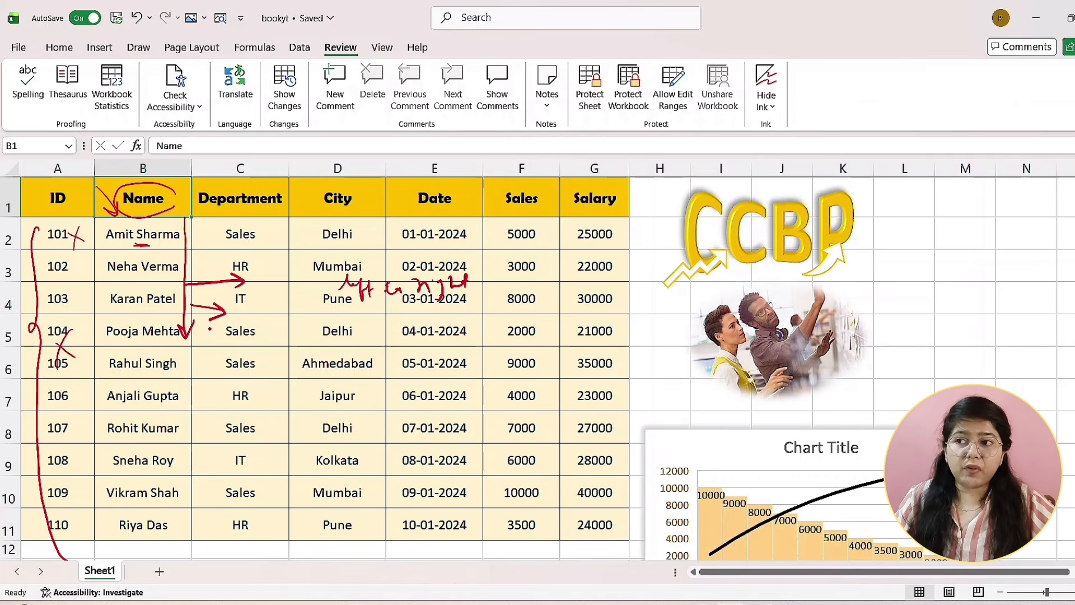
- Underline the Department and Sales headers in ink, cross out City and Date, and mark the Sales column with an arrow and a circled 5000
{"action": "left_click_drag", "start_coordinate": [254, 217], "coordinate": [274, 214]}
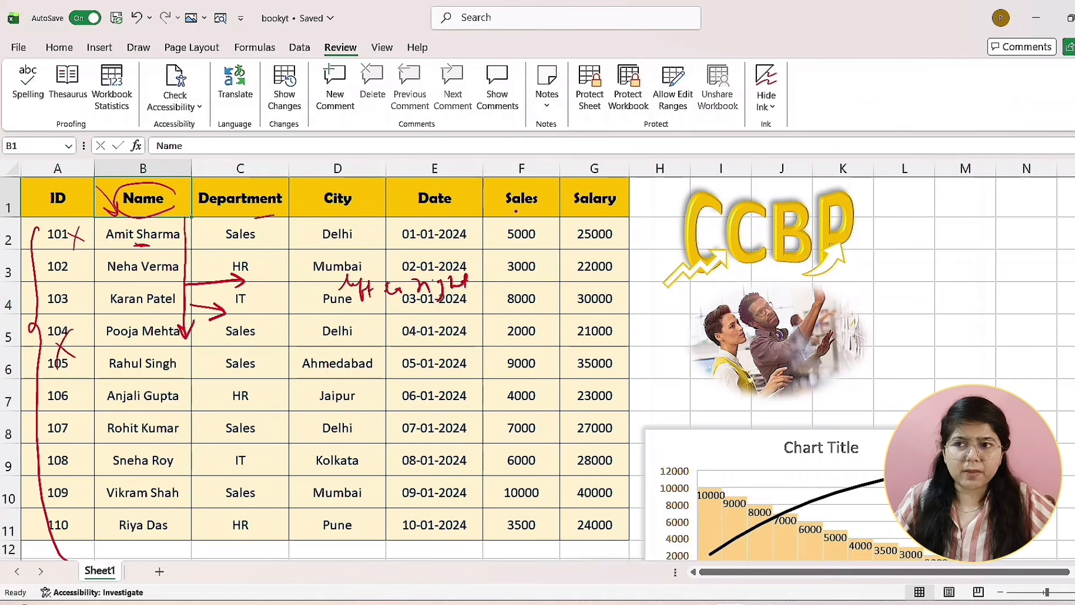
{"action": "left_click_drag", "start_coordinate": [507, 214], "coordinate": [532, 216]}
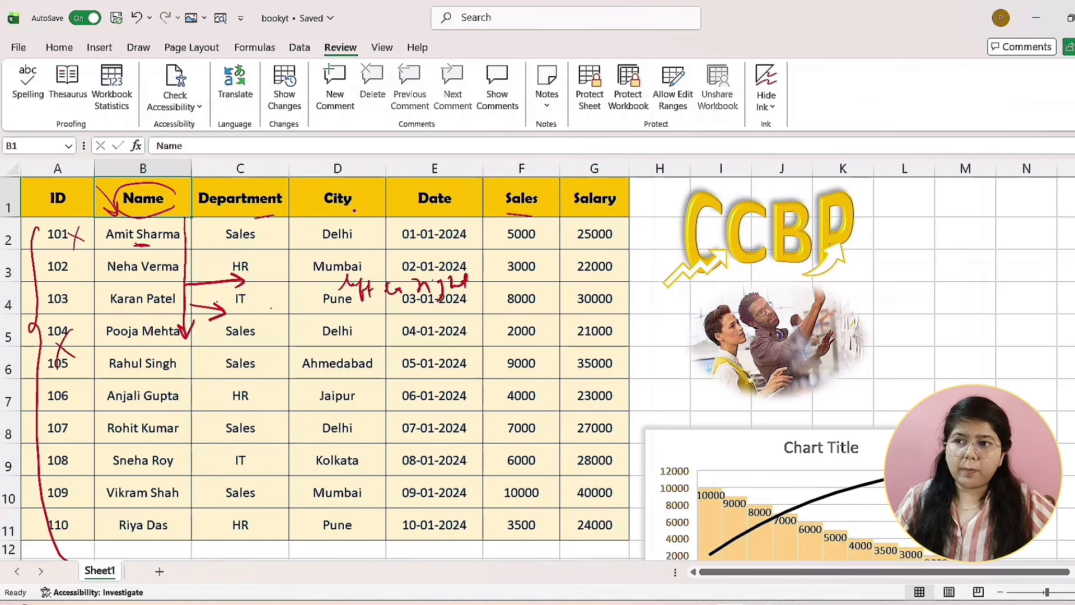
{"action": "mouse_move", "coordinate": [355, 209]}
{"action": "left_mouse_down"}
{"action": "mouse_move", "coordinate": [372, 218]}
{"action": "mouse_move", "coordinate": [355, 219]}
{"action": "left_mouse_up"}
{"action": "mouse_move", "coordinate": [457, 207]}
{"action": "left_mouse_down"}
{"action": "mouse_move", "coordinate": [475, 216]}
{"action": "mouse_move", "coordinate": [454, 218]}
{"action": "left_mouse_up"}
{"action": "mouse_move", "coordinate": [531, 211]}
{"action": "left_mouse_down"}
{"action": "mouse_move", "coordinate": [537, 220]}
{"action": "mouse_move", "coordinate": [553, 208]}
{"action": "mouse_move", "coordinate": [553, 323]}
{"action": "left_mouse_up"}
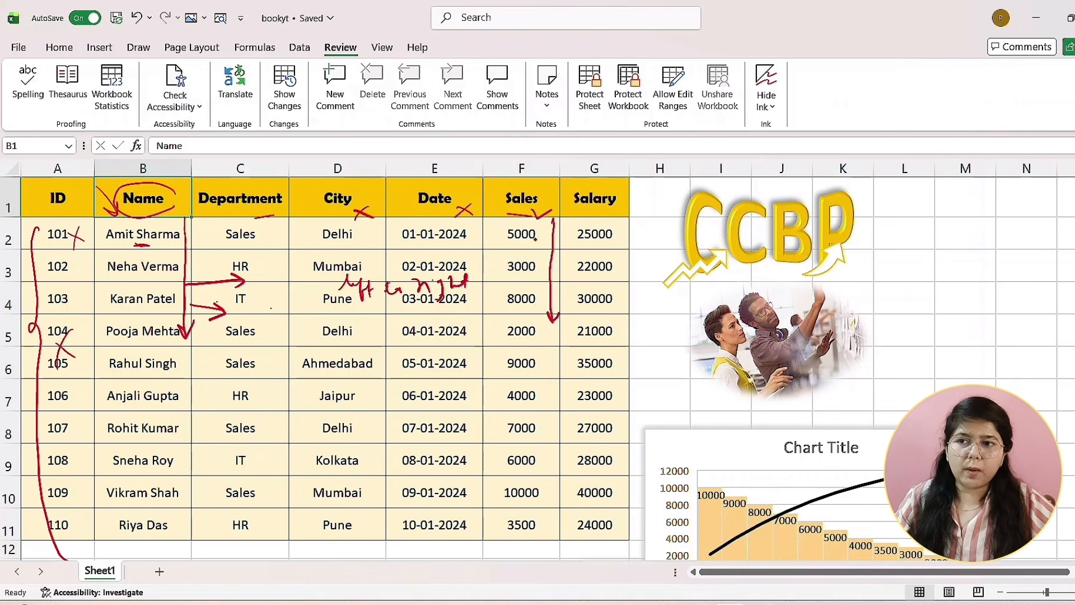
{"action": "mouse_move", "coordinate": [538, 244]}
{"action": "left_mouse_down"}
{"action": "mouse_move", "coordinate": [545, 234]}
{"action": "mouse_move", "coordinate": [498, 228]}
{"action": "mouse_move", "coordinate": [535, 243]}
{"action": "left_mouse_up"}
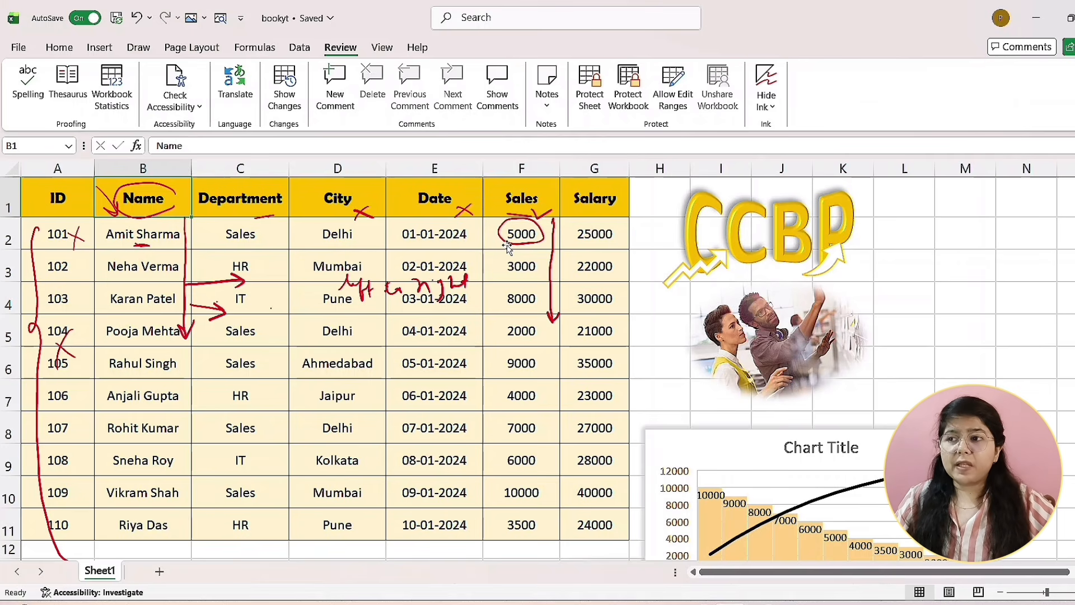
{"action": "left_click_drag", "start_coordinate": [113, 238], "coordinate": [592, 496]}
{"action": "left_click_drag", "start_coordinate": [591, 498], "coordinate": [588, 526]}
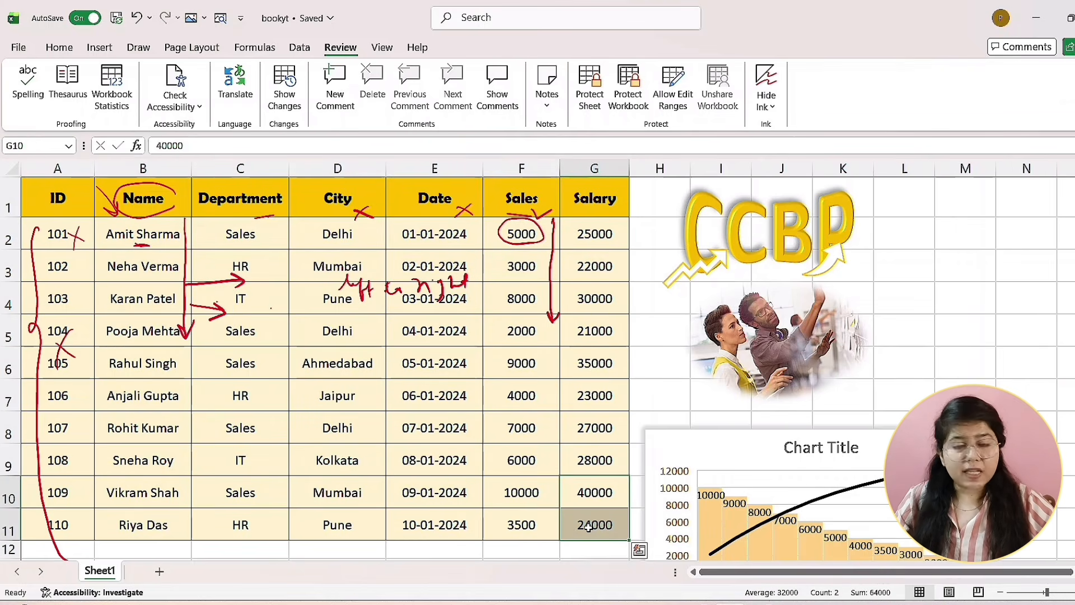
{"action": "left_click", "coordinate": [113, 240]}
- Number the "lookup value" ink note 1 and handwrite note 2, "left to right", below it
{"action": "scroll", "coordinate": [507, 427], "scroll_direction": "down", "scroll_amount": 9}
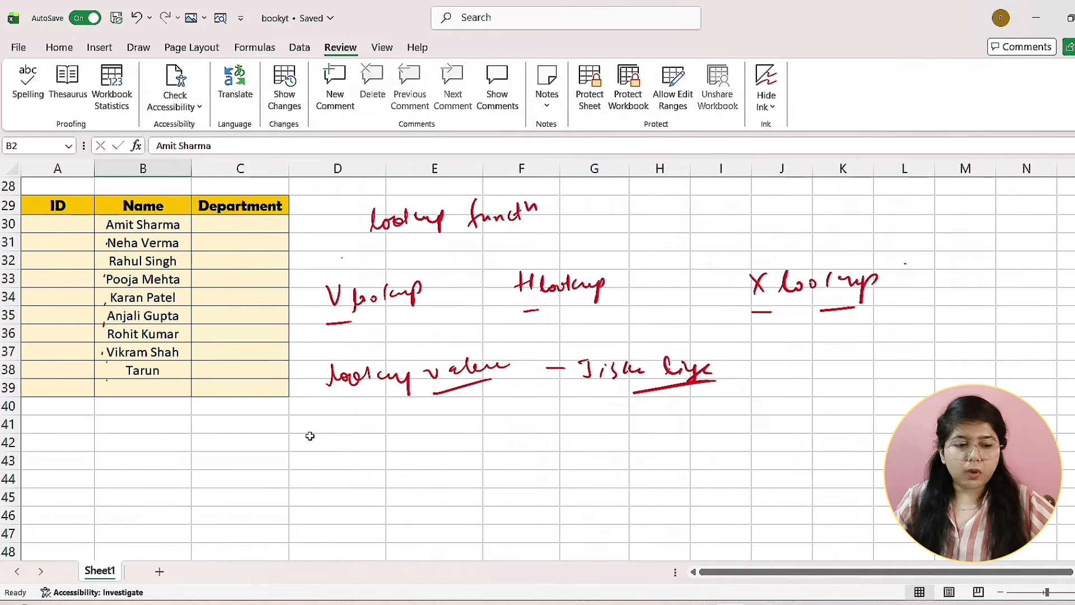
{"action": "left_click_drag", "start_coordinate": [333, 424], "coordinate": [335, 440]}
{"action": "mouse_move", "coordinate": [338, 414]}
{"action": "left_mouse_down"}
{"action": "mouse_move", "coordinate": [330, 447]}
{"action": "mouse_move", "coordinate": [339, 415]}
{"action": "left_mouse_up"}
{"action": "left_click_drag", "start_coordinate": [301, 371], "coordinate": [302, 387]}
{"action": "mouse_move", "coordinate": [306, 365]}
{"action": "left_mouse_down"}
{"action": "mouse_move", "coordinate": [294, 386]}
{"action": "mouse_move", "coordinate": [305, 367]}
{"action": "left_mouse_up"}
{"action": "mouse_move", "coordinate": [331, 424]}
{"action": "left_mouse_down"}
{"action": "mouse_move", "coordinate": [341, 444]}
{"action": "mouse_move", "coordinate": [409, 420]}
{"action": "mouse_move", "coordinate": [417, 451]}
{"action": "mouse_move", "coordinate": [430, 438]}
{"action": "left_mouse_up"}
{"action": "mouse_move", "coordinate": [442, 423]}
{"action": "left_mouse_down"}
{"action": "mouse_move", "coordinate": [535, 445]}
{"action": "mouse_move", "coordinate": [552, 423]}
{"action": "left_mouse_up"}
{"action": "left_click", "coordinate": [504, 407]}
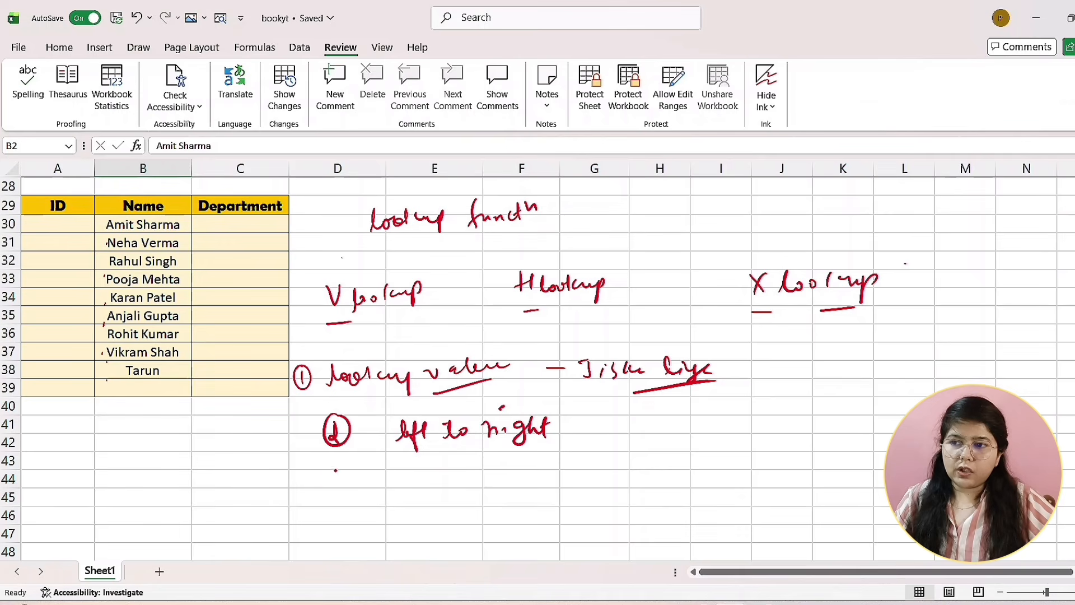
- Handwrite ink notes 3, "lookup value → table start", and 4, "Duplicates", below the "left to right" note
{"action": "mouse_move", "coordinate": [336, 460]}
{"action": "left_mouse_down"}
{"action": "mouse_move", "coordinate": [330, 488]}
{"action": "mouse_move", "coordinate": [346, 486]}
{"action": "left_mouse_up"}
{"action": "mouse_move", "coordinate": [404, 474]}
{"action": "left_mouse_down"}
{"action": "mouse_move", "coordinate": [411, 494]}
{"action": "mouse_move", "coordinate": [436, 488]}
{"action": "mouse_move", "coordinate": [444, 503]}
{"action": "mouse_move", "coordinate": [468, 487]}
{"action": "left_mouse_up"}
{"action": "left_click", "coordinate": [456, 480]}
{"action": "mouse_move", "coordinate": [473, 477]}
{"action": "left_mouse_down"}
{"action": "mouse_move", "coordinate": [476, 500]}
{"action": "mouse_move", "coordinate": [499, 474]}
{"action": "mouse_move", "coordinate": [553, 480]}
{"action": "left_mouse_up"}
{"action": "left_click_drag", "start_coordinate": [572, 474], "coordinate": [690, 479]}
{"action": "mouse_move", "coordinate": [717, 457]}
{"action": "left_mouse_down"}
{"action": "mouse_move", "coordinate": [716, 476]}
{"action": "mouse_move", "coordinate": [762, 451]}
{"action": "left_mouse_up"}
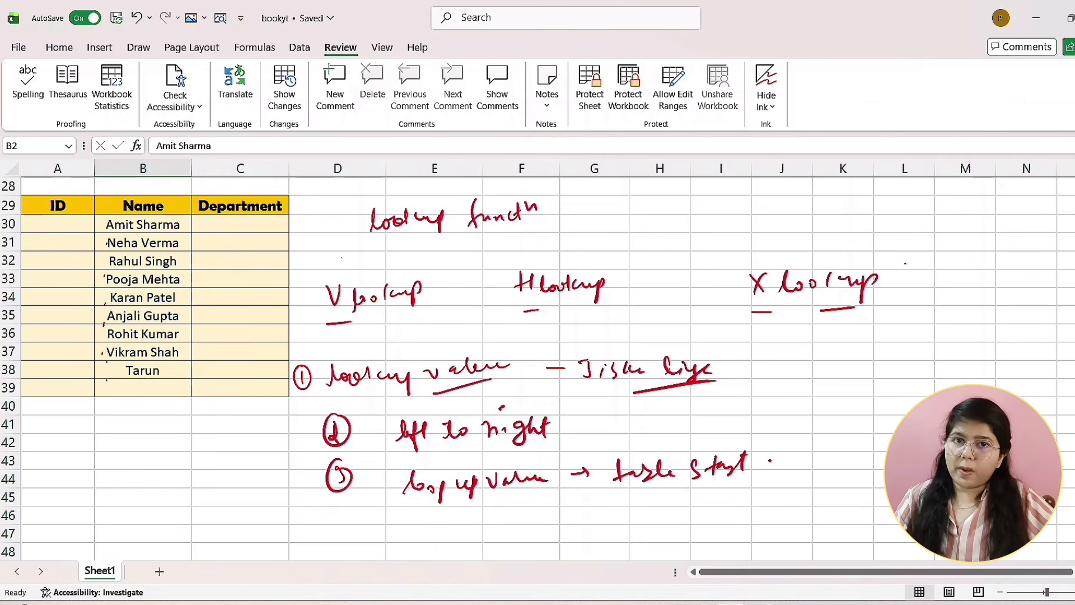
{"action": "mouse_move", "coordinate": [350, 509]}
{"action": "left_mouse_down"}
{"action": "mouse_move", "coordinate": [354, 531]}
{"action": "mouse_move", "coordinate": [343, 537]}
{"action": "left_mouse_up"}
{"action": "mouse_move", "coordinate": [402, 516]}
{"action": "left_mouse_down"}
{"action": "mouse_move", "coordinate": [415, 538]}
{"action": "mouse_move", "coordinate": [466, 520]}
{"action": "mouse_move", "coordinate": [526, 520]}
{"action": "left_mouse_up"}
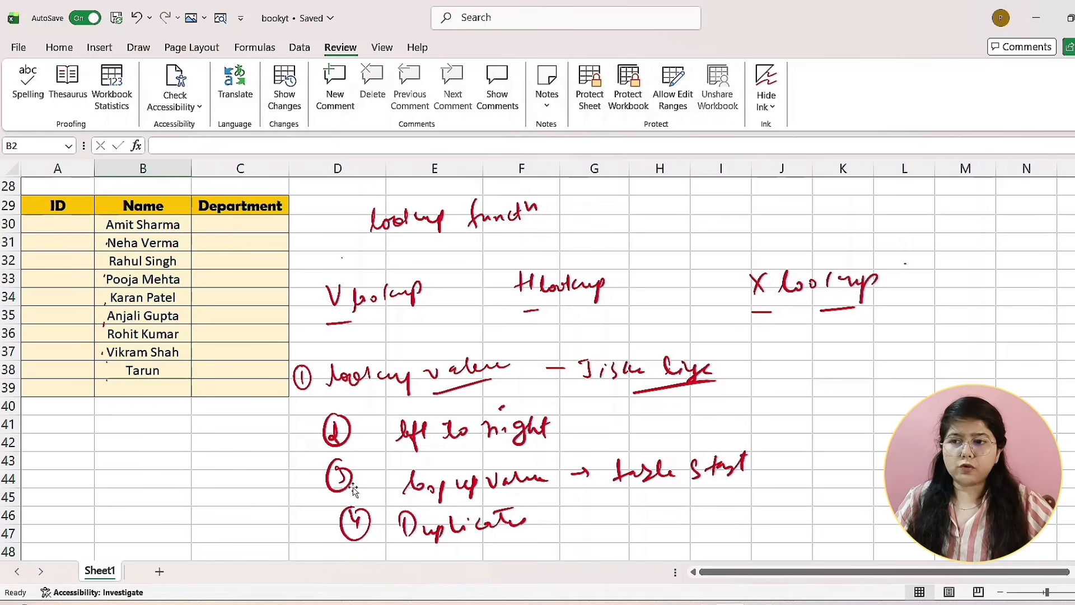
- Review the employee table's Name column against the four numbered ink notes on lookup rules
{"action": "scroll", "coordinate": [363, 480], "scroll_direction": "up", "scroll_amount": 3}
{"action": "scroll", "coordinate": [364, 480], "scroll_direction": "up", "scroll_amount": 6}
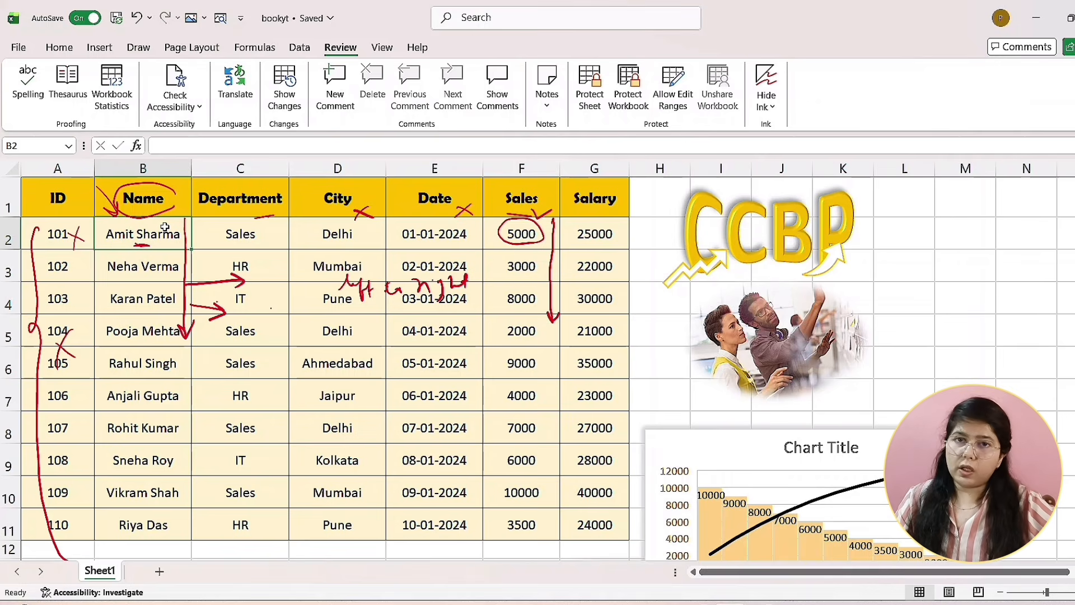
{"action": "scroll", "coordinate": [290, 403], "scroll_direction": "down", "scroll_amount": 11}
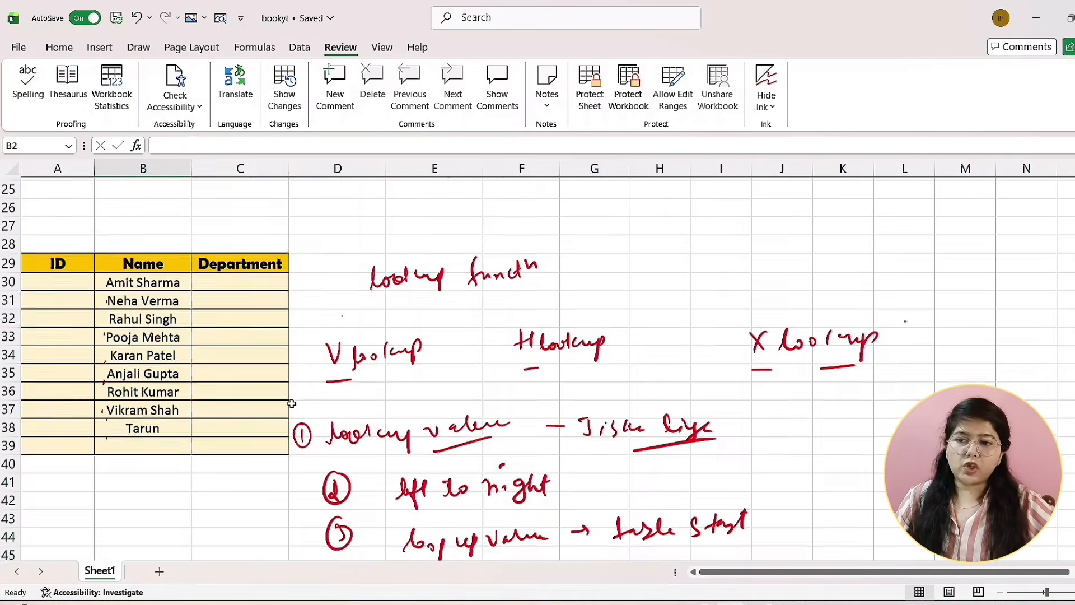
{"action": "scroll", "coordinate": [419, 382], "scroll_direction": "up", "scroll_amount": 1}
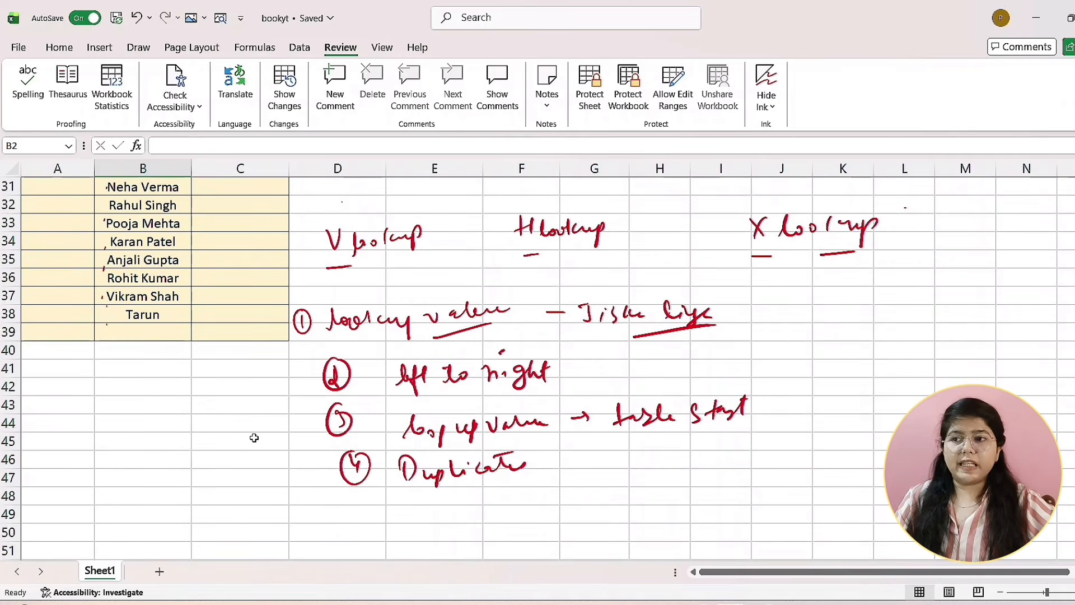
{"action": "scroll", "coordinate": [255, 438], "scroll_direction": "up", "scroll_amount": 1}
{"action": "scroll", "coordinate": [255, 438], "scroll_direction": "up", "scroll_amount": 1}
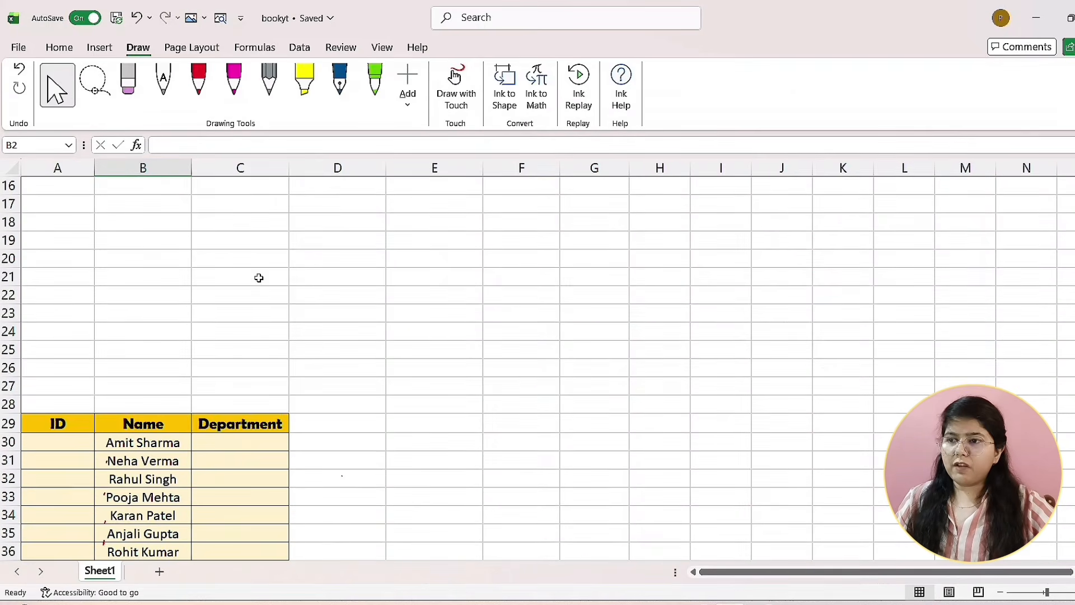
- Start a VLOOKUP formula in C30, the first blank Department cell, with B30 as the lookup value
{"action": "scroll", "coordinate": [260, 278], "scroll_direction": "down", "scroll_amount": 3}
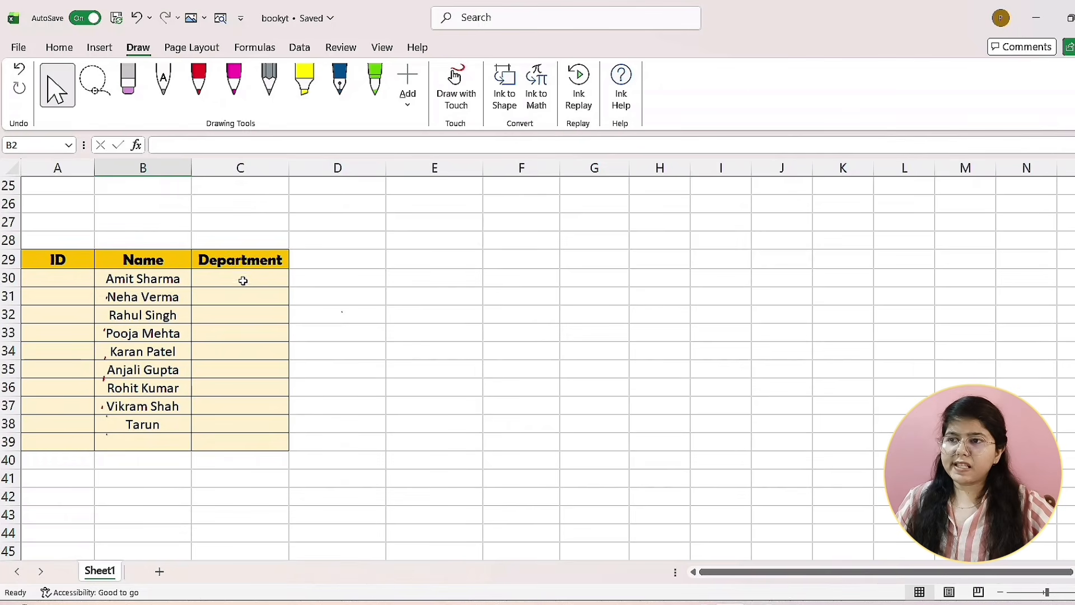
{"action": "left_click", "coordinate": [244, 277]}
{"action": "double_click", "coordinate": [244, 276]}
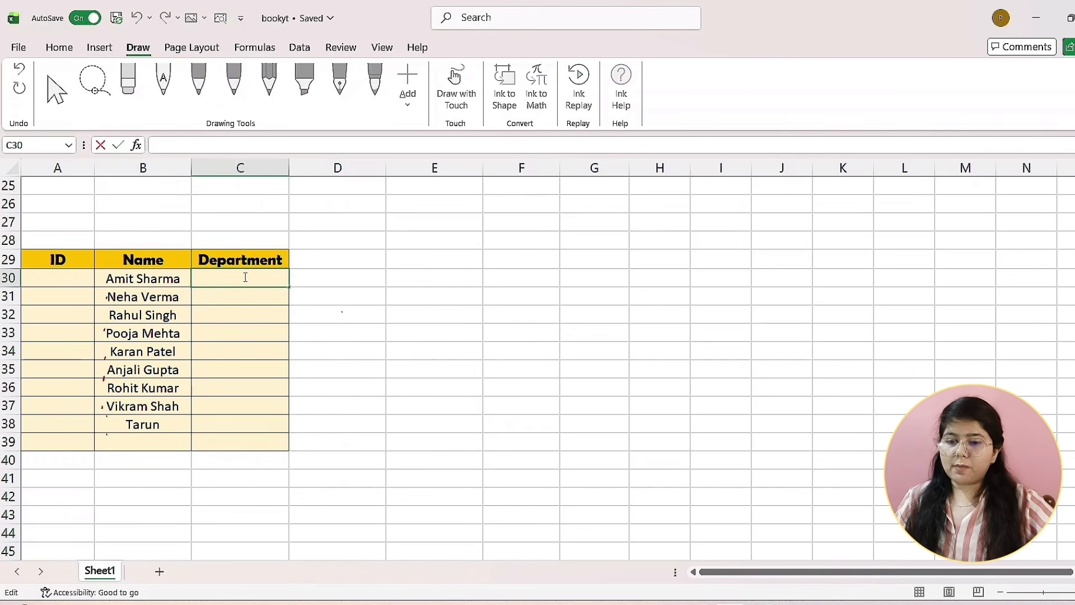
{"action": "type", "text": "="}
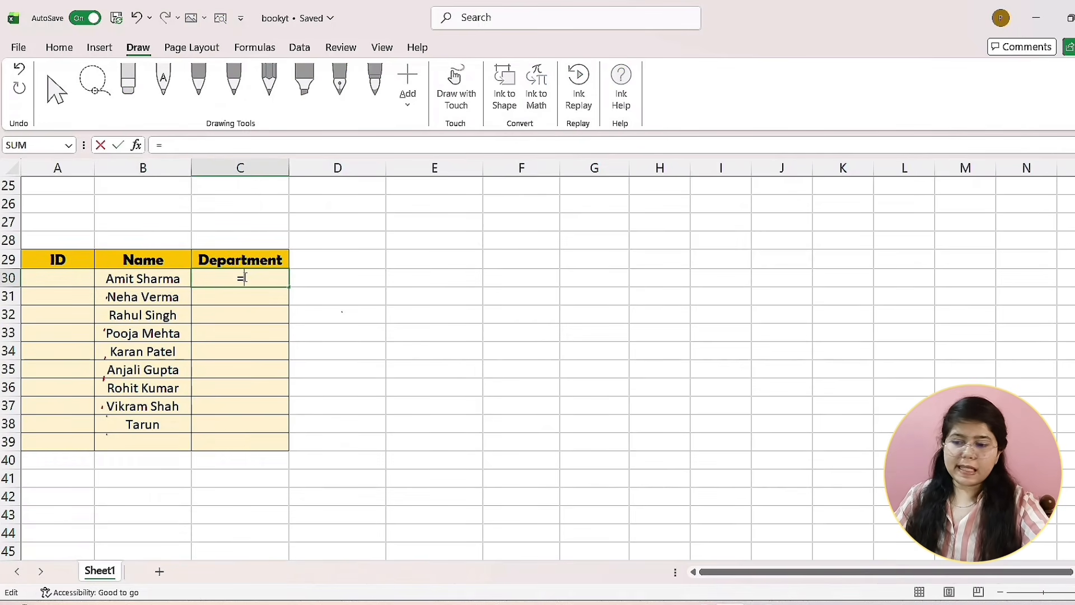
{"action": "type", "text": "vl"}
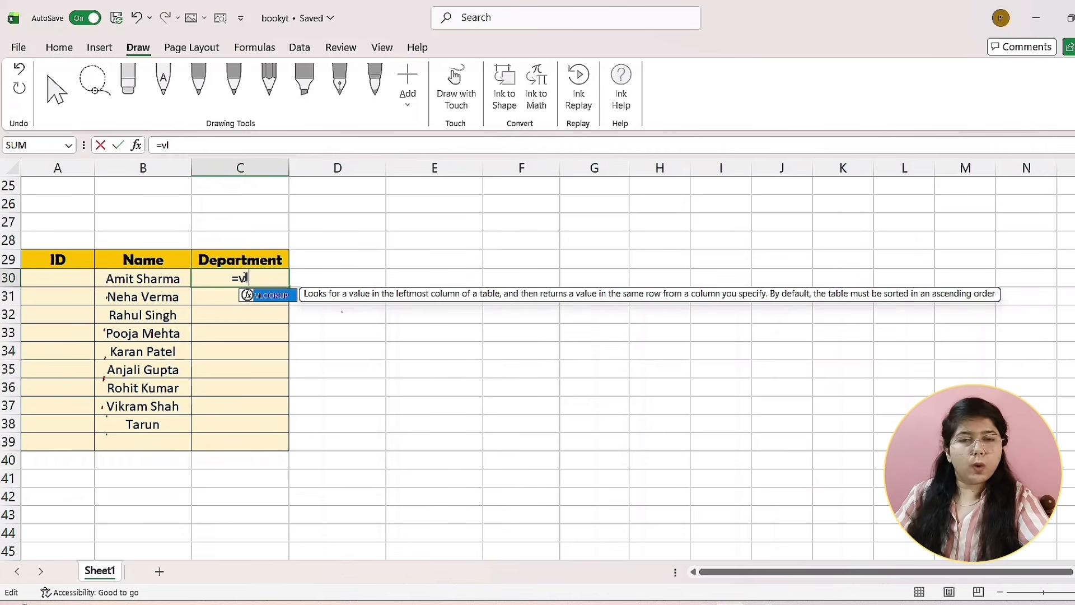
{"action": "key", "text": "Tab"}
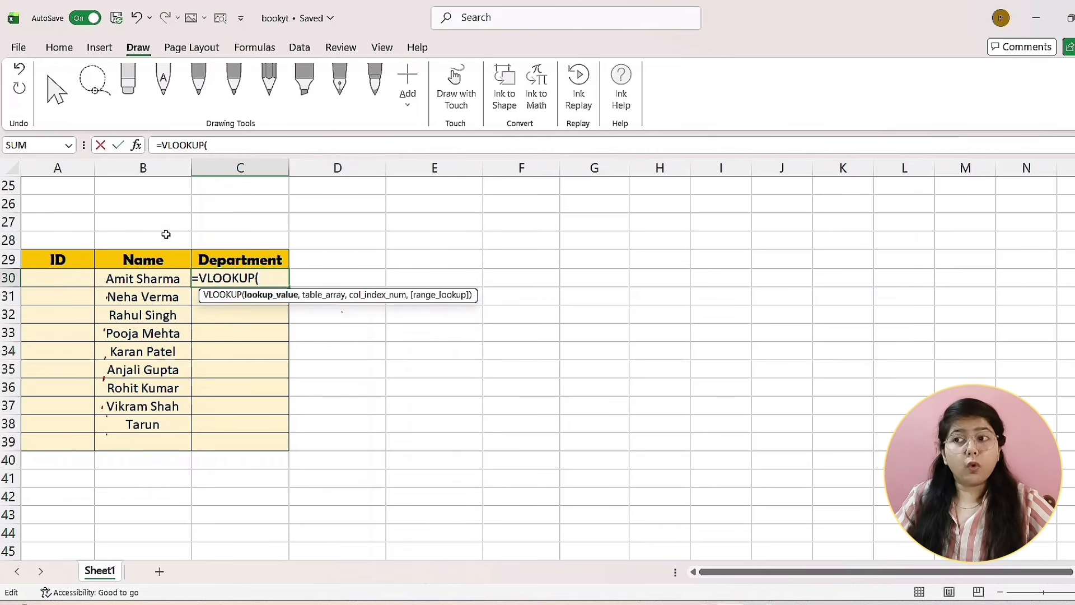
{"action": "scroll", "coordinate": [211, 240], "scroll_direction": "up", "scroll_amount": 7}
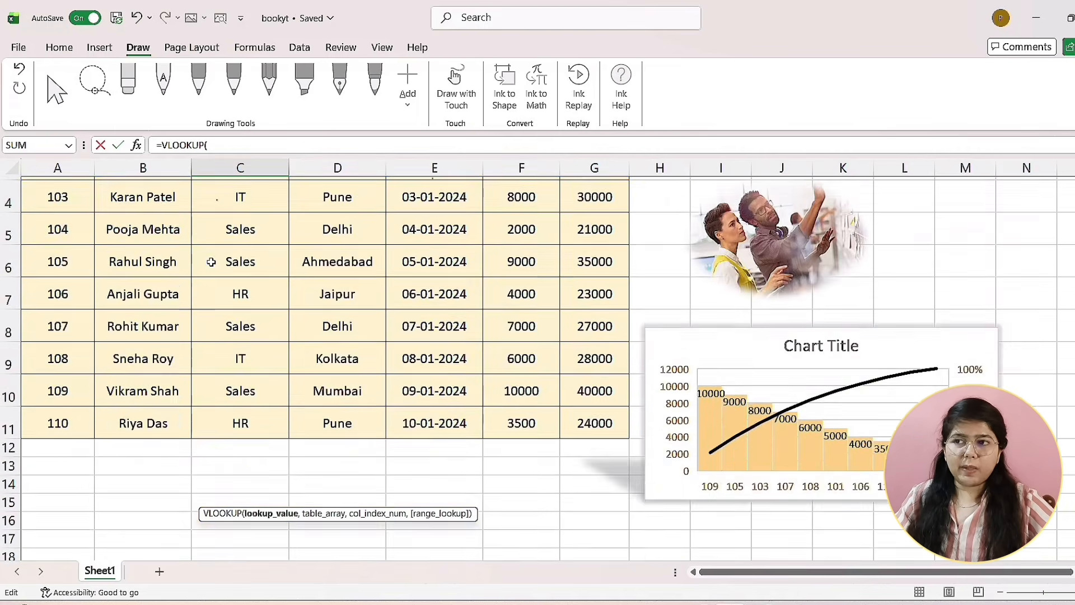
{"action": "scroll", "coordinate": [211, 261], "scroll_direction": "up", "scroll_amount": 1}
{"action": "scroll", "coordinate": [204, 286], "scroll_direction": "down", "scroll_amount": 8}
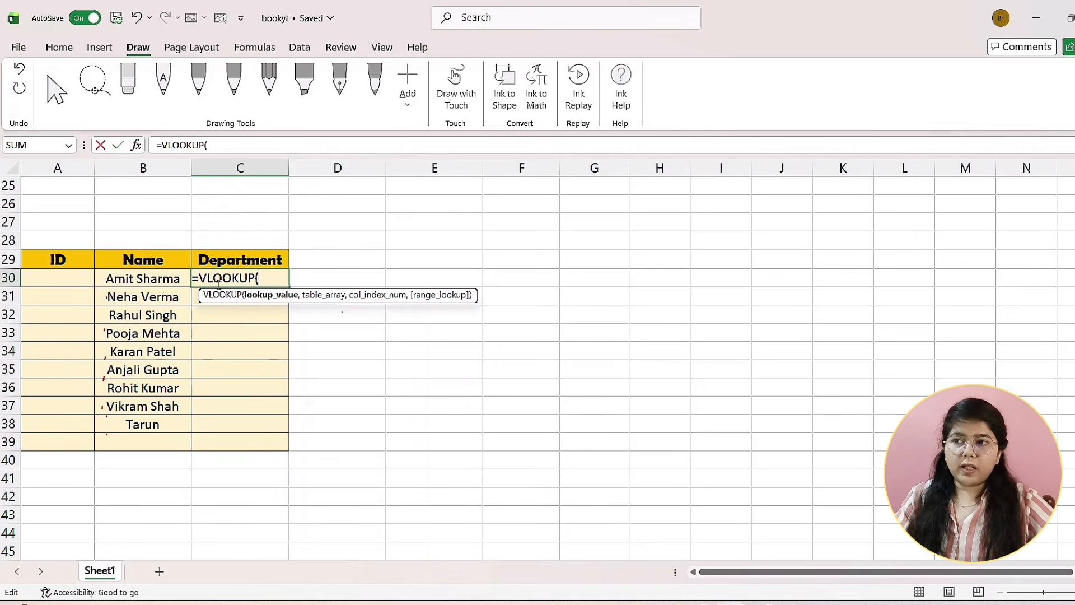
{"action": "left_click", "coordinate": [142, 281]}
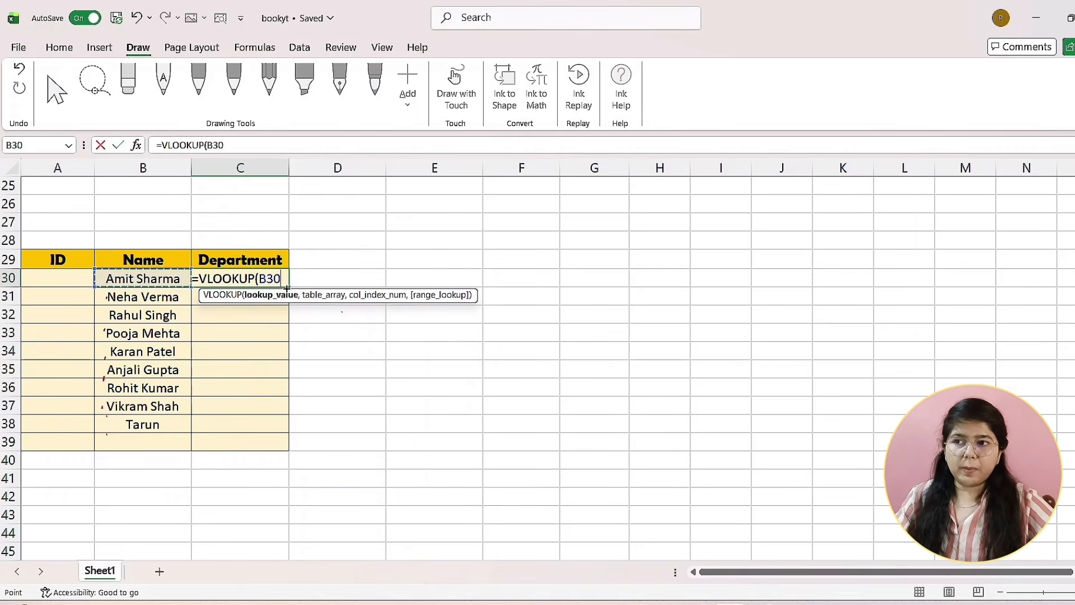
{"action": "type", "text": ","}
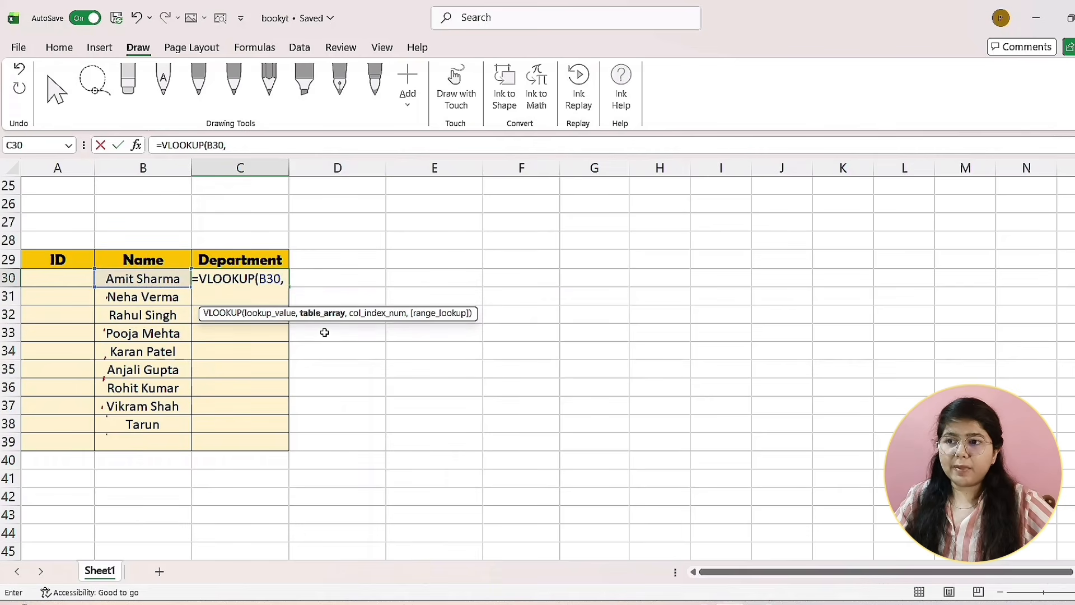
- Set the VLOOKUP formula's table array to B1:G11, from the employee table's Name column through Salary
{"action": "scroll", "coordinate": [325, 333], "scroll_direction": "up", "scroll_amount": 8}
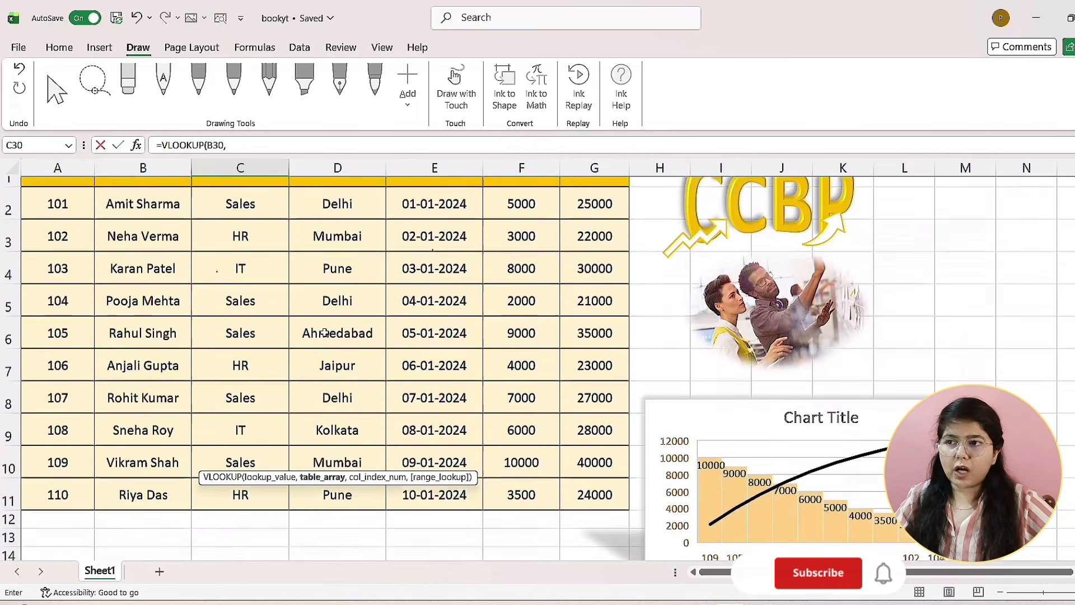
{"action": "scroll", "coordinate": [325, 333], "scroll_direction": "up", "scroll_amount": 1}
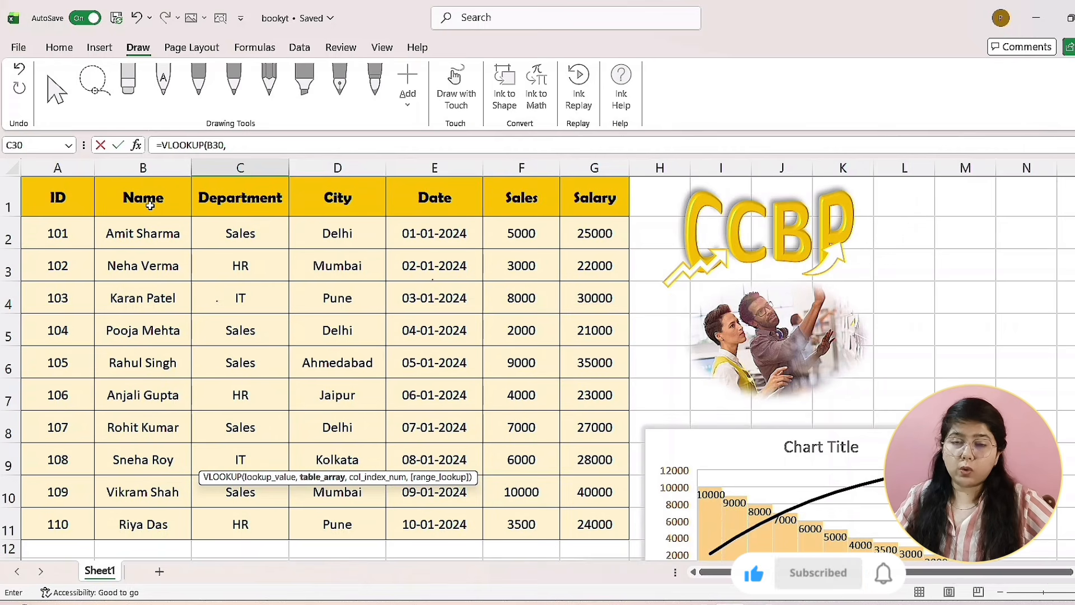
{"action": "left_click_drag", "start_coordinate": [150, 206], "coordinate": [594, 521]}
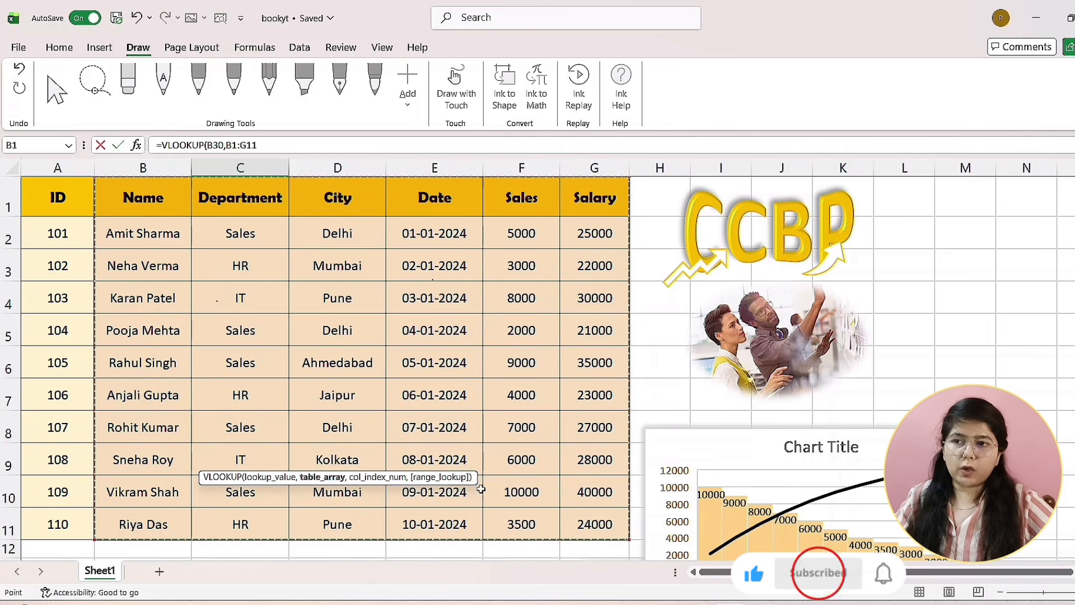
- Complete the VLOOKUP formula in C30 with column index 2 and a blank range lookup argument, and enter it
{"action": "scroll", "coordinate": [408, 283], "scroll_direction": "down", "scroll_amount": 5}
{"action": "scroll", "coordinate": [408, 283], "scroll_direction": "down", "scroll_amount": 3}
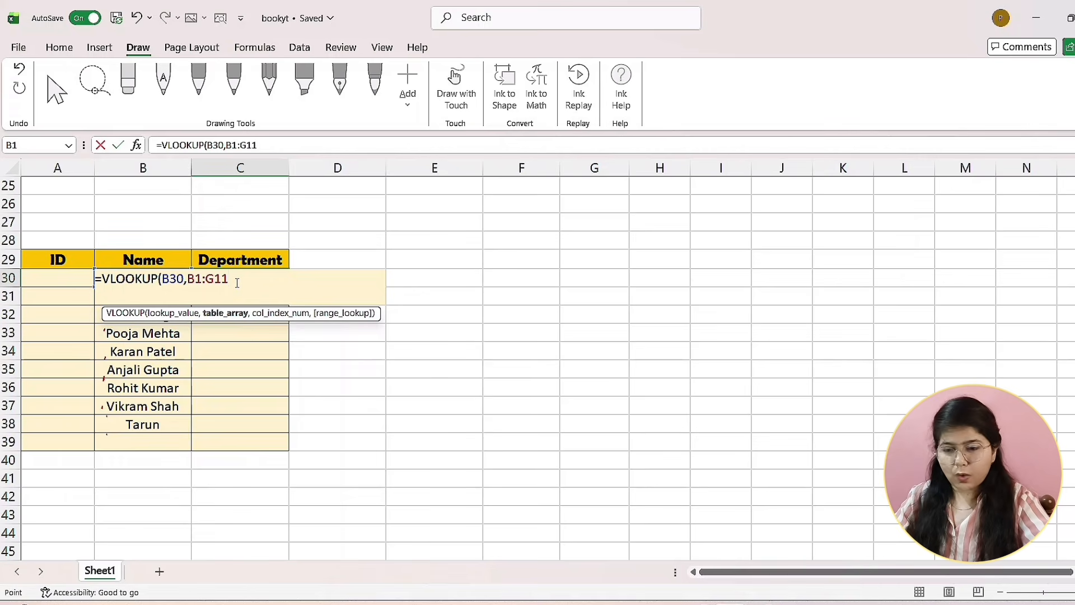
{"action": "type", "text": ","}
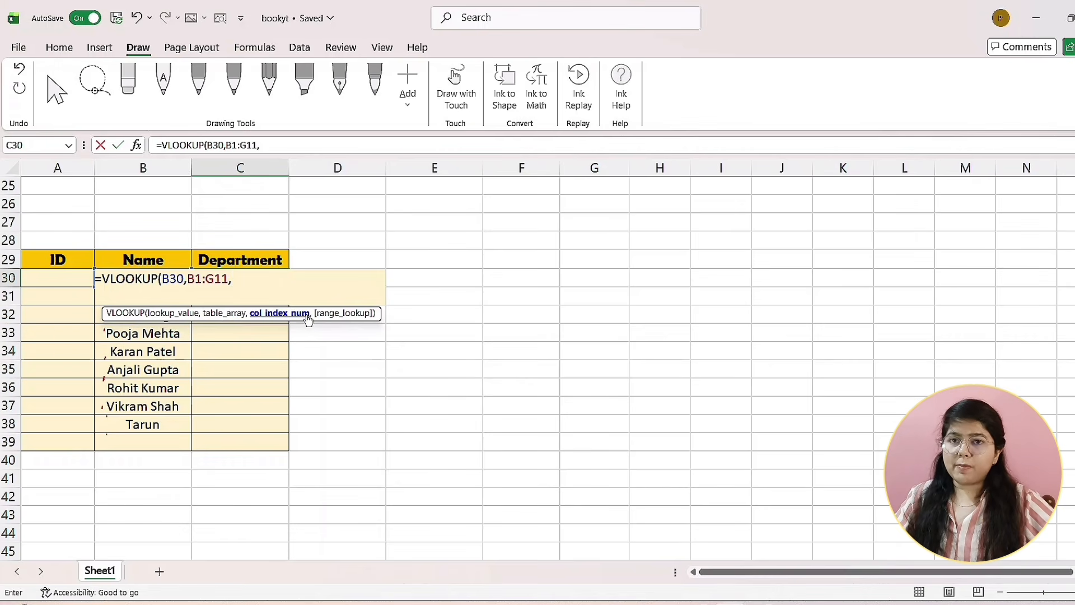
{"action": "scroll", "coordinate": [465, 243], "scroll_direction": "up", "scroll_amount": 8}
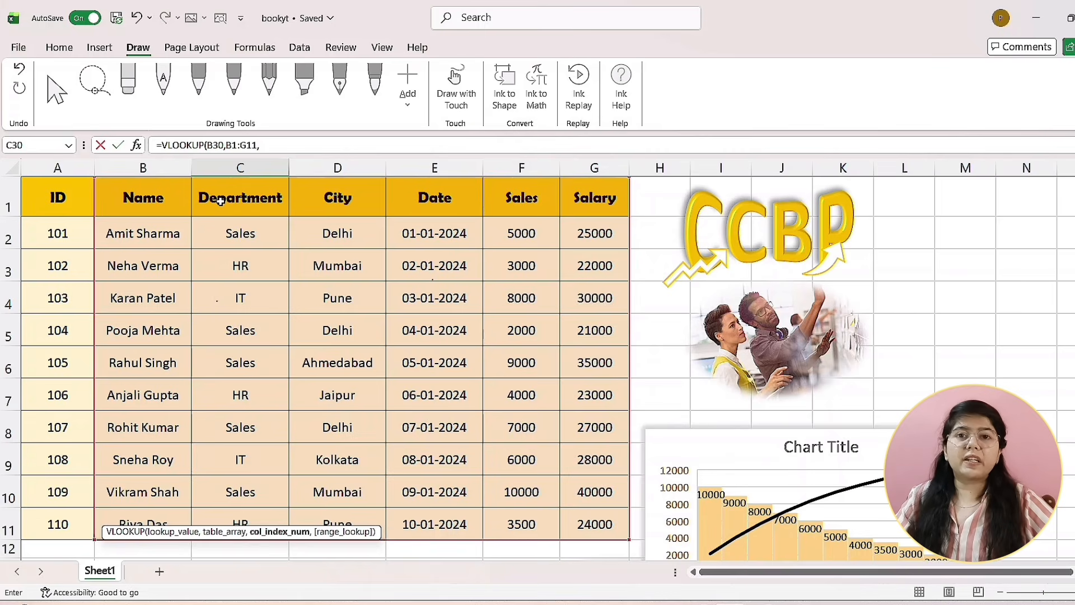
{"action": "scroll", "coordinate": [220, 202], "scroll_direction": "down", "scroll_amount": 9}
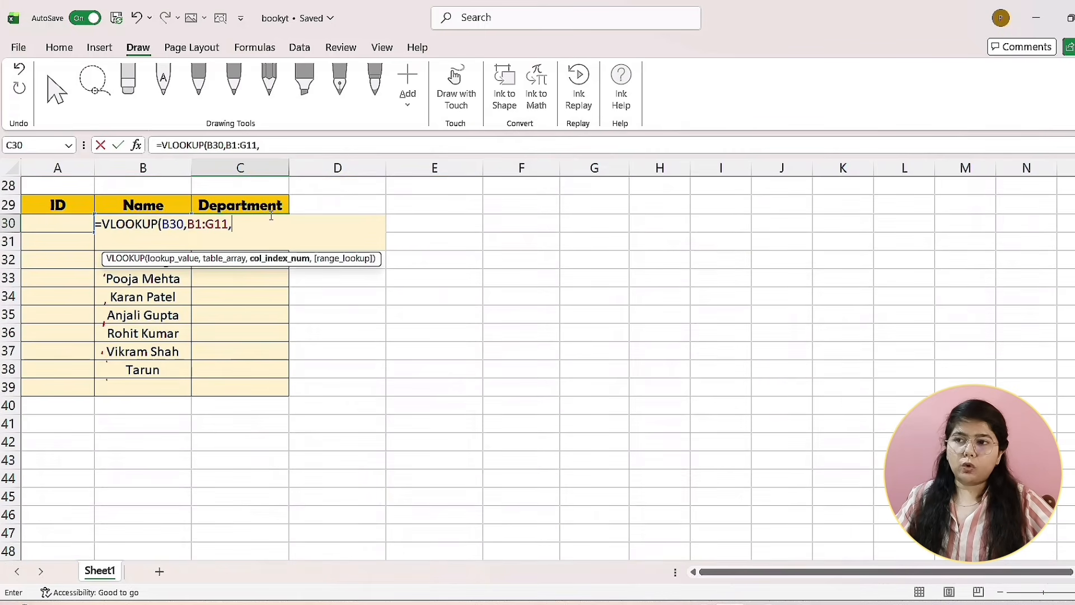
{"action": "type", "text": "2"}
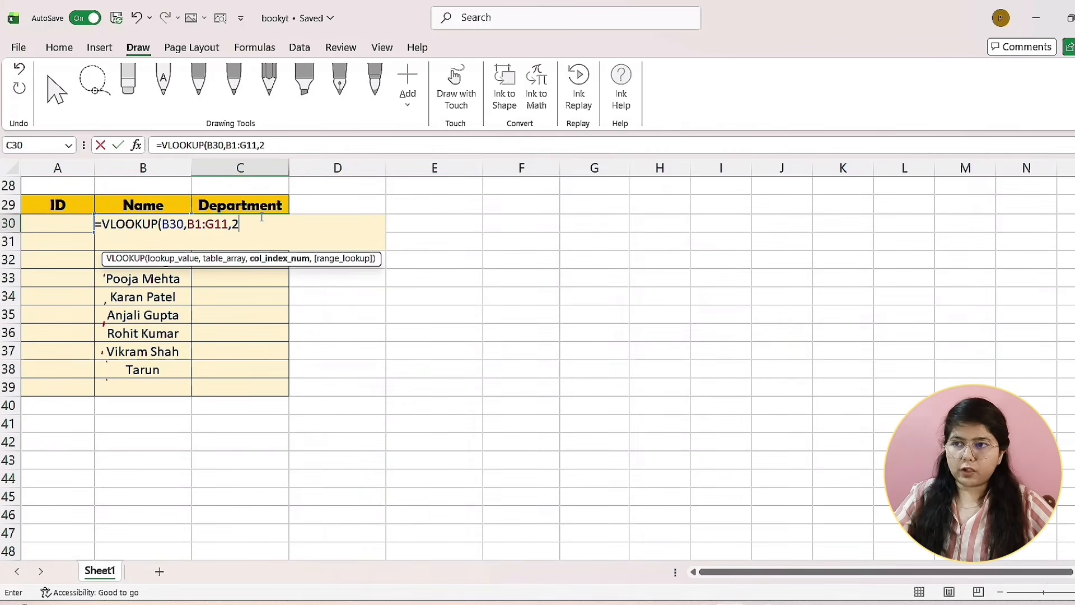
{"action": "type", "text": ","}
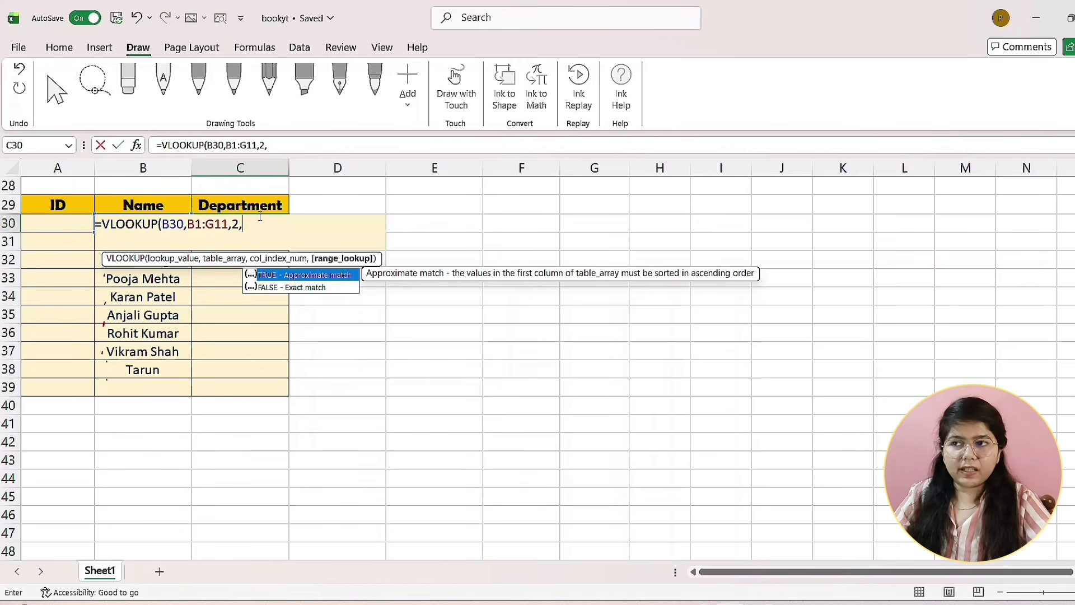
{"action": "key", "text": "Down"}
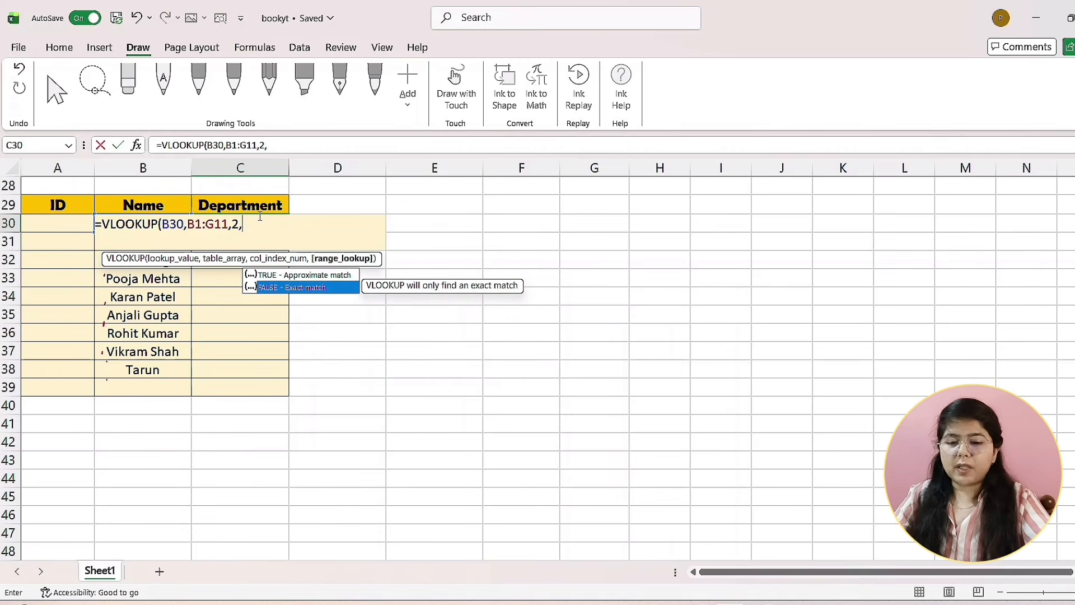
{"action": "key", "text": "Return"}
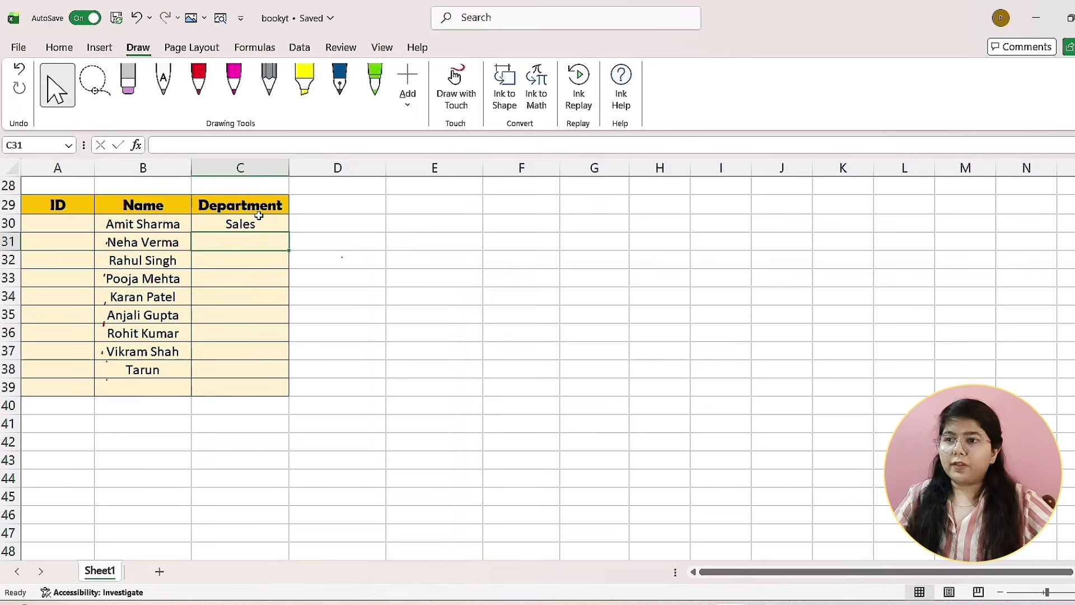
- Check C30's result against the employee table's Department entry in C2 and fill the VLOOKUP formula down through C38
{"action": "scroll", "coordinate": [250, 228], "scroll_direction": "up", "scroll_amount": 9}
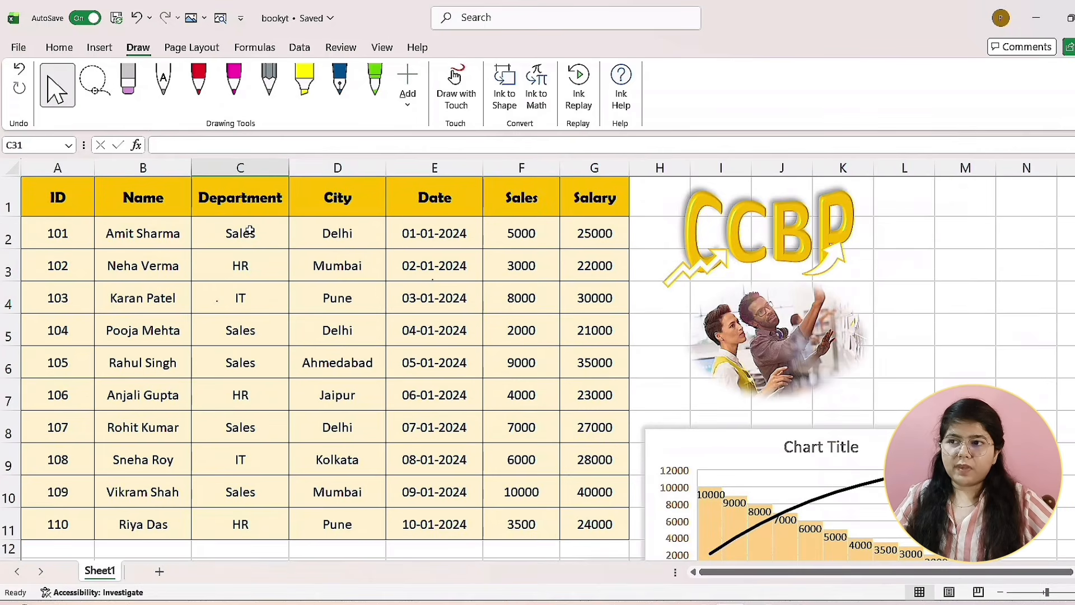
{"action": "left_click", "coordinate": [241, 234]}
{"action": "scroll", "coordinate": [224, 241], "scroll_direction": "down", "scroll_amount": 2}
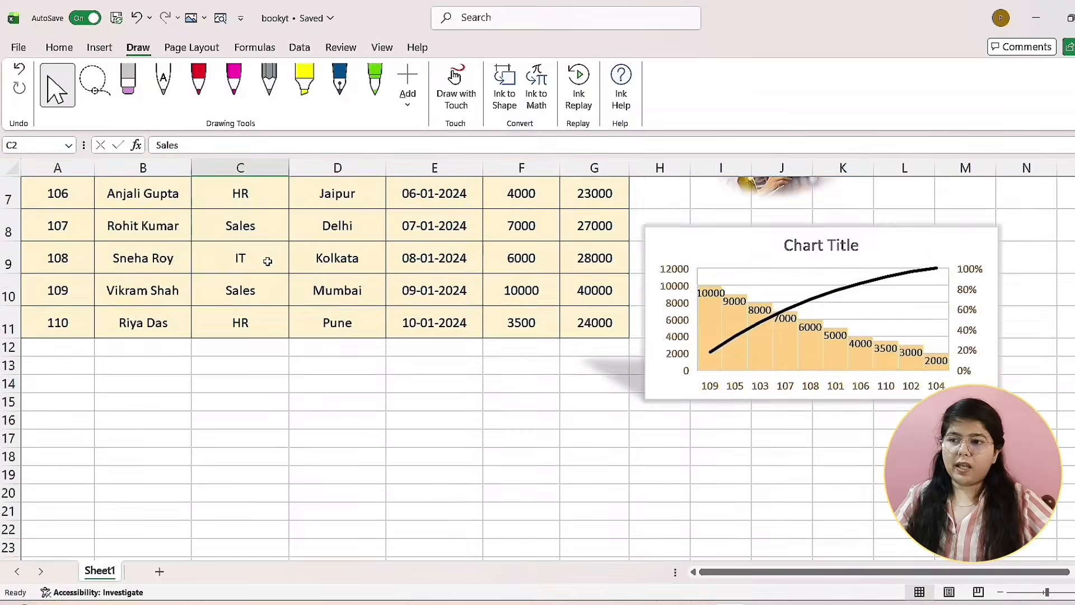
{"action": "scroll", "coordinate": [268, 262], "scroll_direction": "down", "scroll_amount": 5}
{"action": "left_click", "coordinate": [266, 334]}
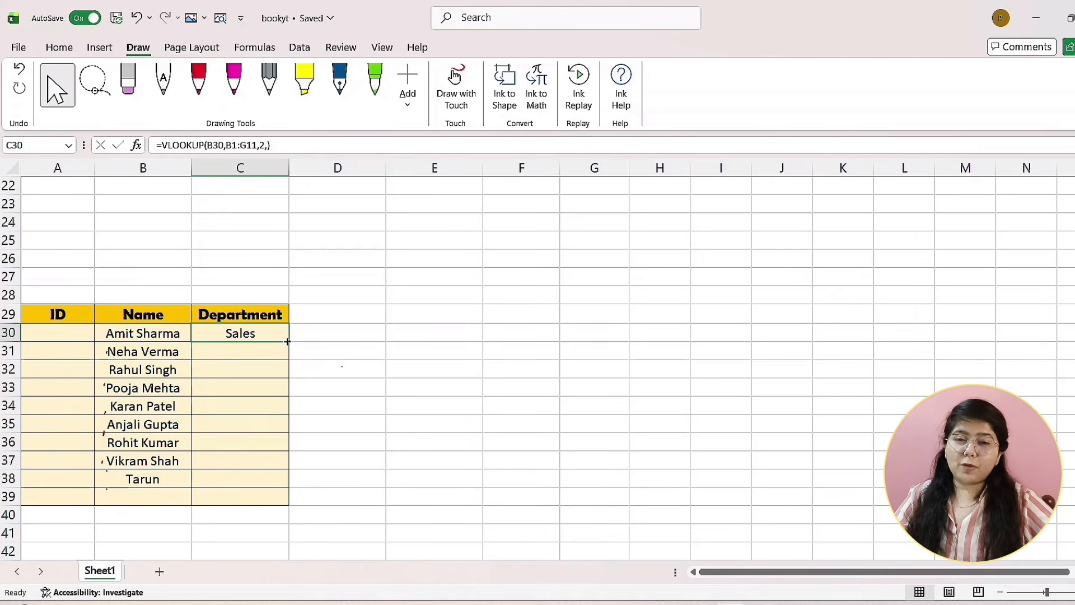
{"action": "double_click", "coordinate": [287, 341]}
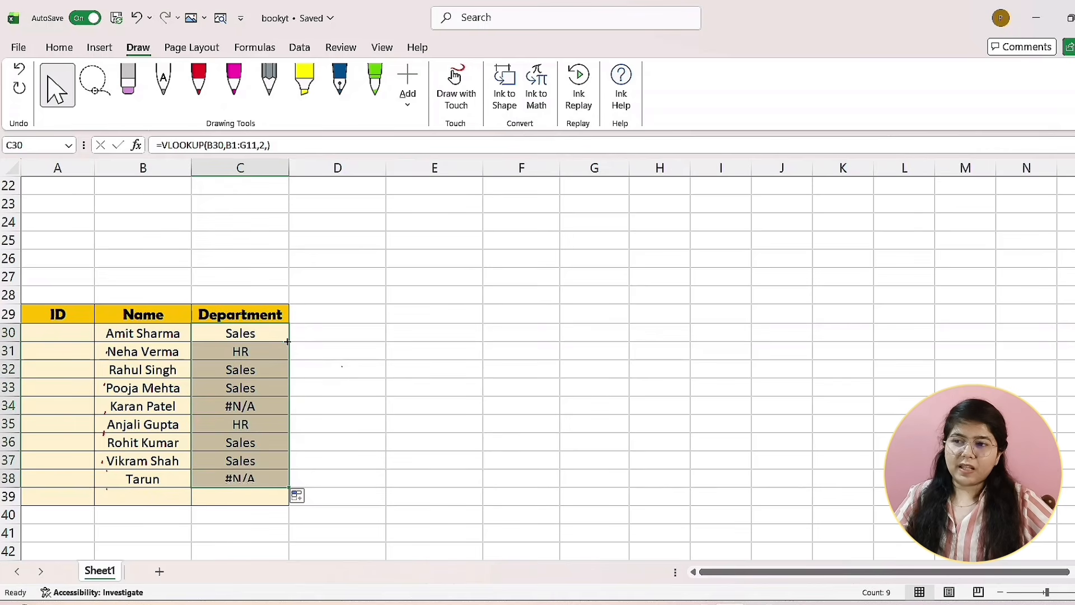
{"action": "left_click", "coordinate": [325, 424]}
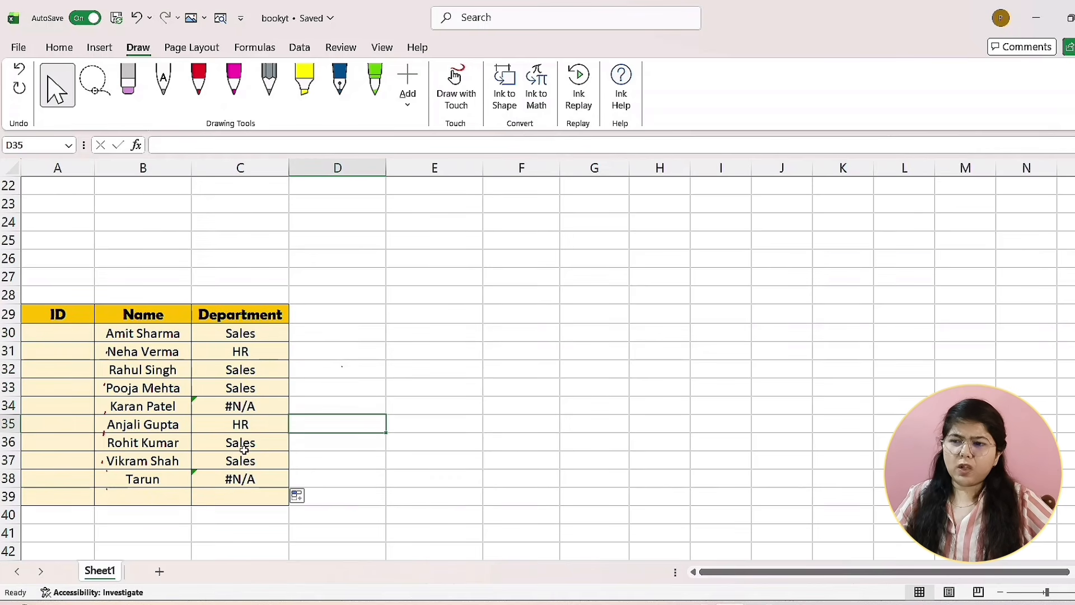
- Check the names beside the #N/A results in C34 and C38 against the employee table's Name column
{"action": "left_click", "coordinate": [132, 477]}
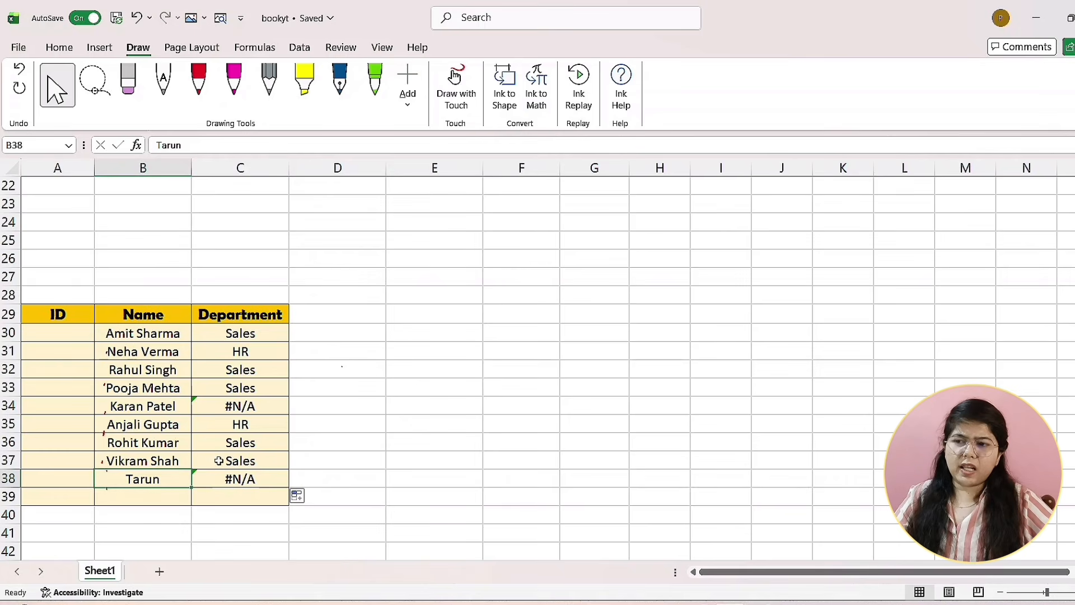
{"action": "scroll", "coordinate": [239, 428], "scroll_direction": "up", "scroll_amount": 4}
{"action": "scroll", "coordinate": [238, 428], "scroll_direction": "up", "scroll_amount": 4}
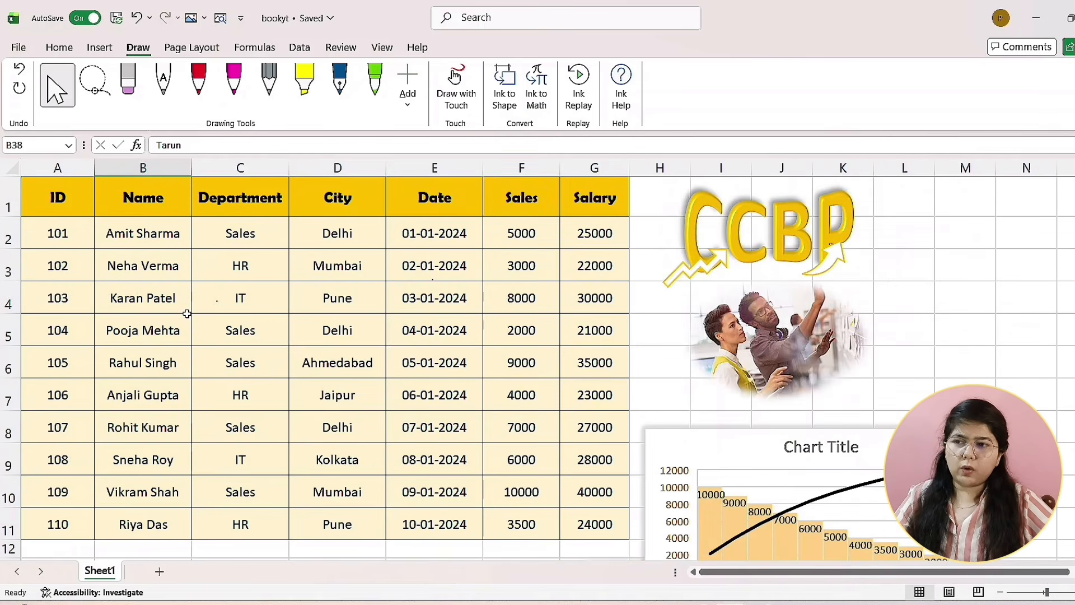
{"action": "scroll", "coordinate": [185, 312], "scroll_direction": "down", "scroll_amount": 2}
{"action": "scroll", "coordinate": [152, 278], "scroll_direction": "up", "scroll_amount": 2}
{"action": "scroll", "coordinate": [240, 307], "scroll_direction": "down", "scroll_amount": 5}
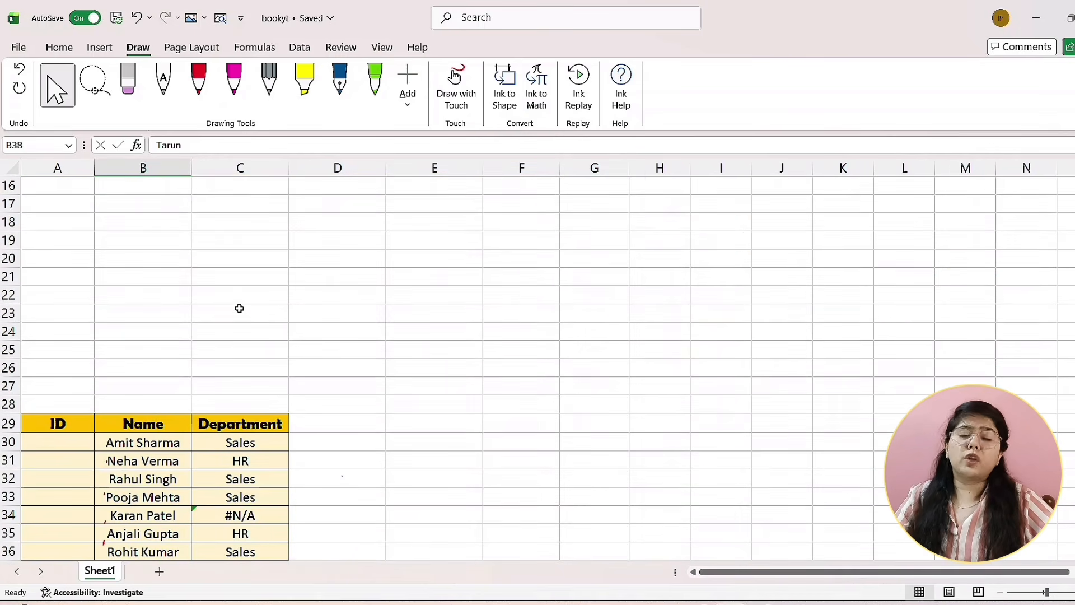
{"action": "scroll", "coordinate": [239, 308], "scroll_direction": "down", "scroll_amount": 2}
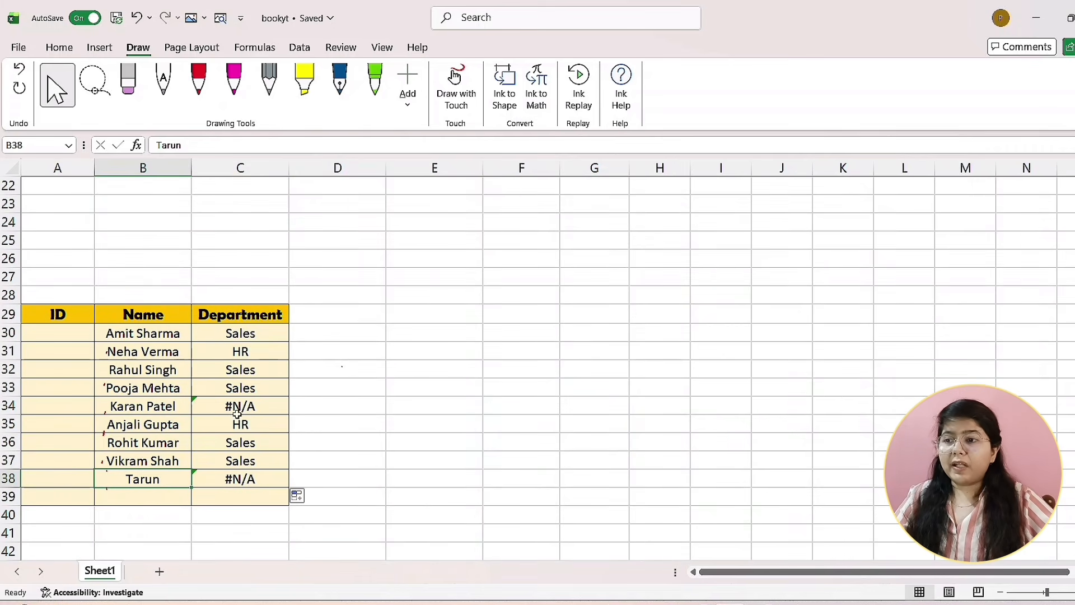
{"action": "scroll", "coordinate": [230, 277], "scroll_direction": "up", "scroll_amount": 6}
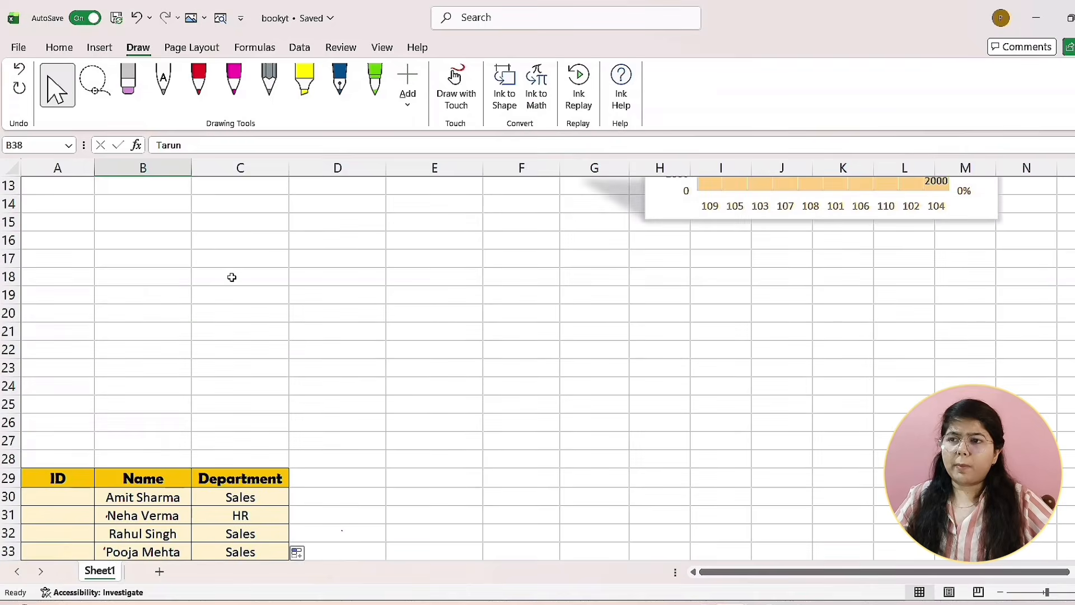
{"action": "scroll", "coordinate": [229, 281], "scroll_direction": "up", "scroll_amount": 1}
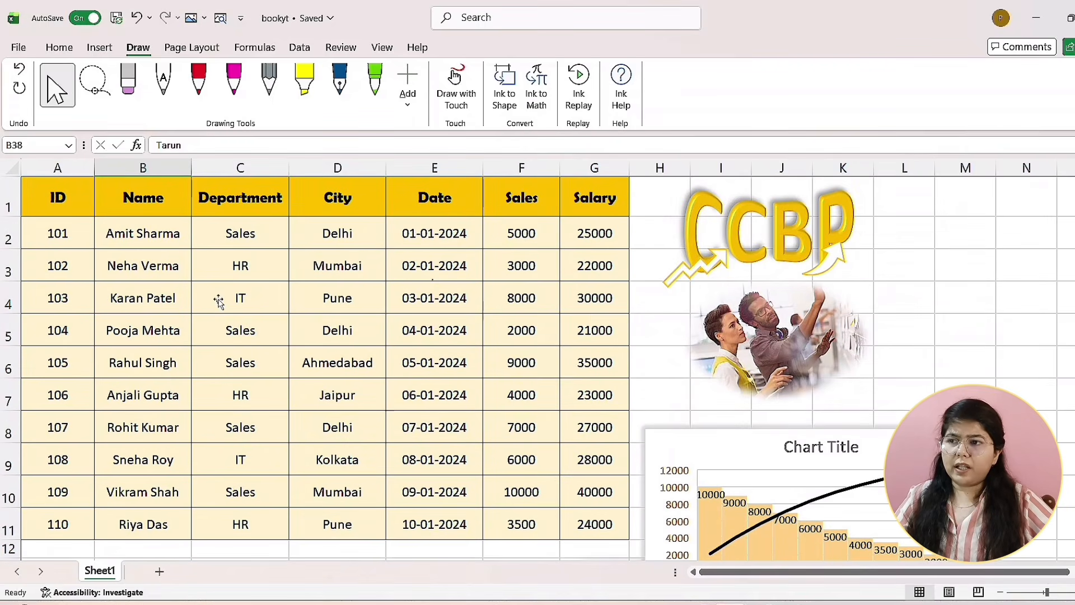
{"action": "left_click", "coordinate": [147, 297]}
{"action": "scroll", "coordinate": [179, 322], "scroll_direction": "down", "scroll_amount": 6}
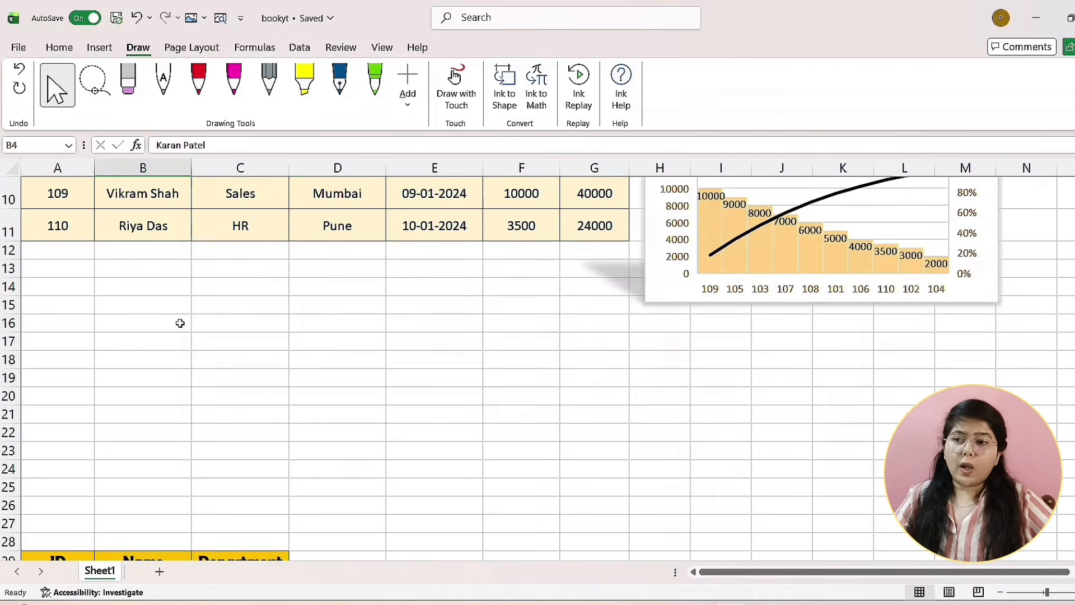
{"action": "scroll", "coordinate": [201, 331], "scroll_direction": "down", "scroll_amount": 2}
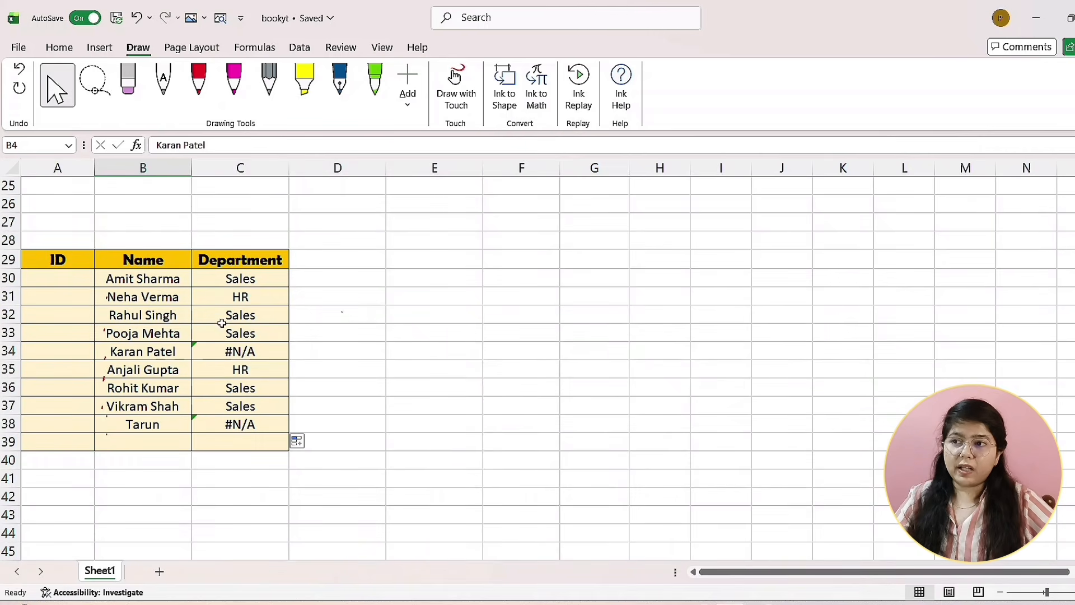
- Inspect the table array references in the Department formulas of C30, C32 and C35
{"action": "left_click", "coordinate": [271, 277]}
{"action": "double_click", "coordinate": [272, 277]}
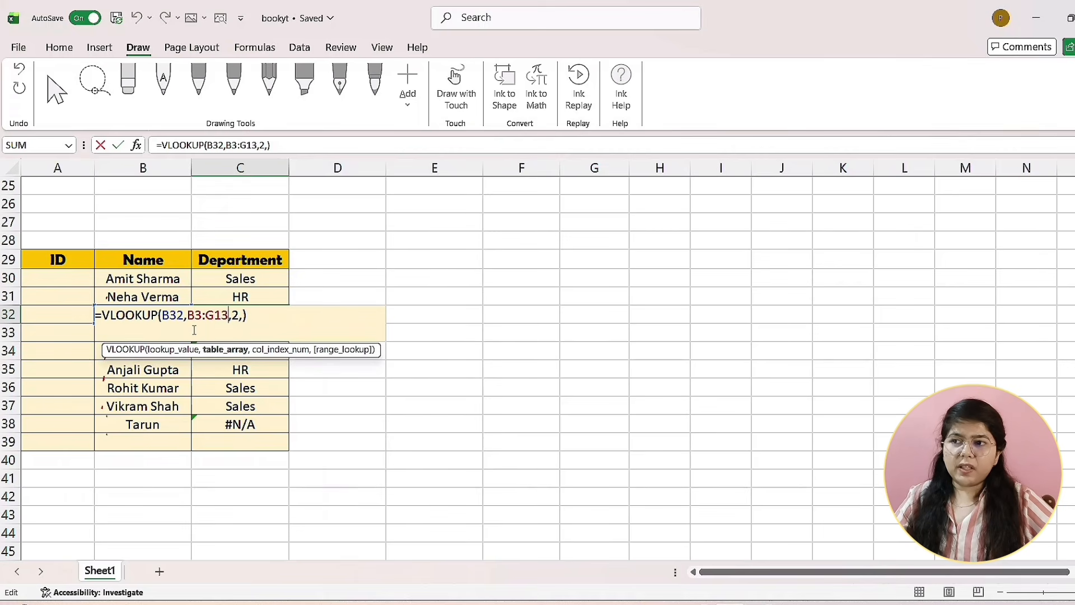
{"action": "double_click", "coordinate": [229, 369]}
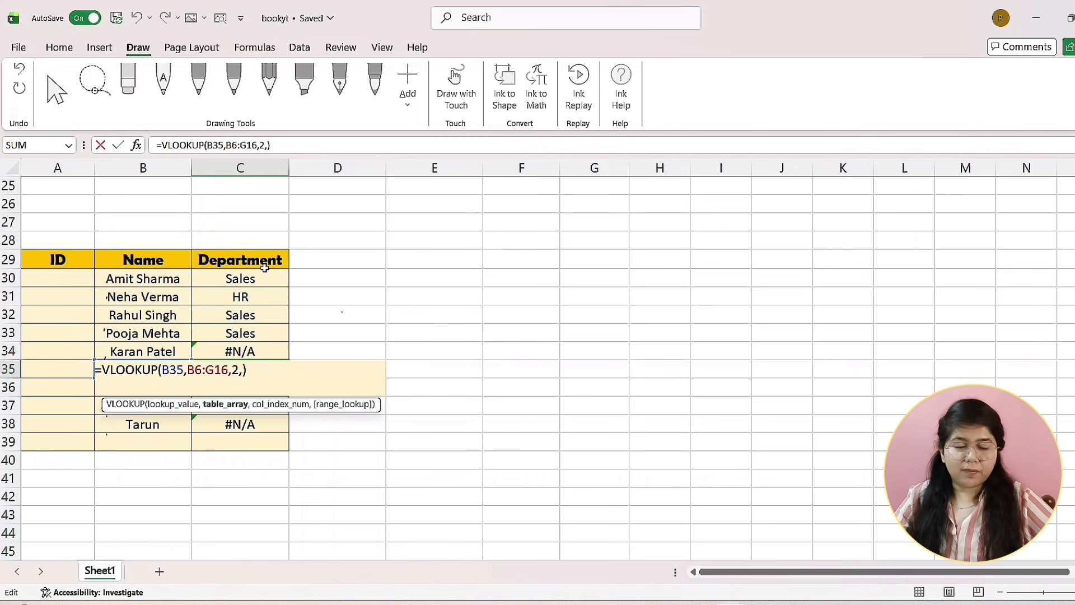
{"action": "left_click", "coordinate": [275, 279]}
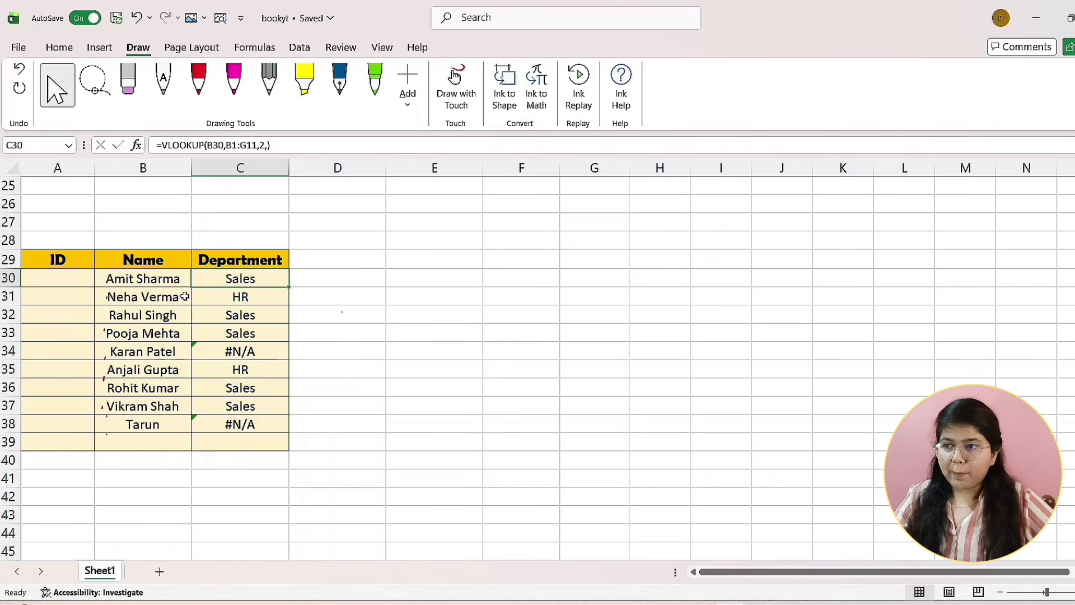
- Trace the shifted lookup ranges in the employee table, highlighting B3:G11 and B6:G11 and comparing B4 with the second table's names
{"action": "left_click", "coordinate": [151, 294]}
{"action": "scroll", "coordinate": [163, 292], "scroll_direction": "up", "scroll_amount": 2}
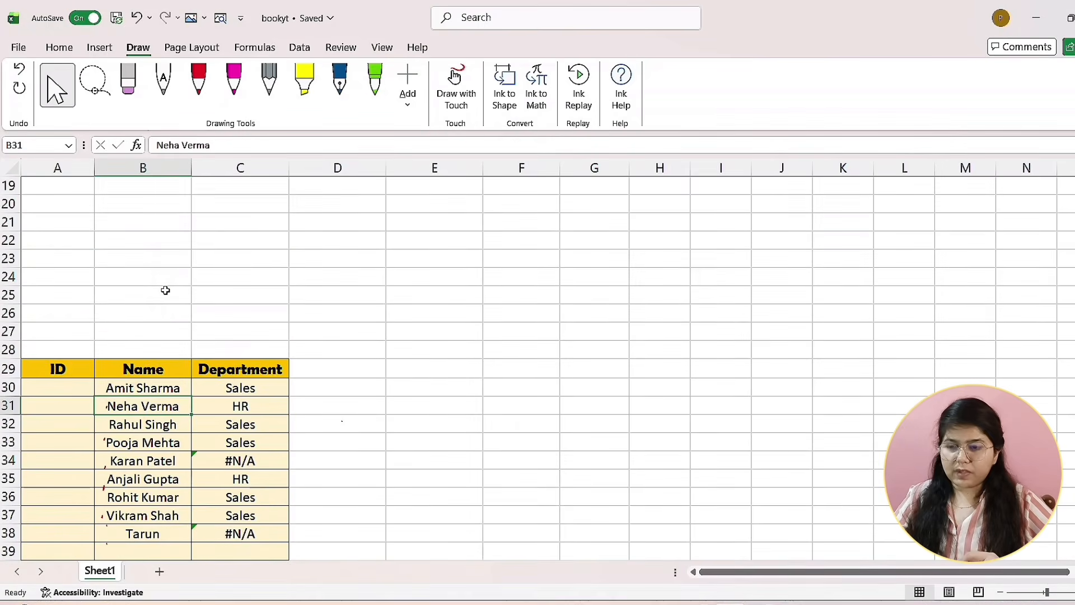
{"action": "scroll", "coordinate": [163, 282], "scroll_direction": "up", "scroll_amount": 6}
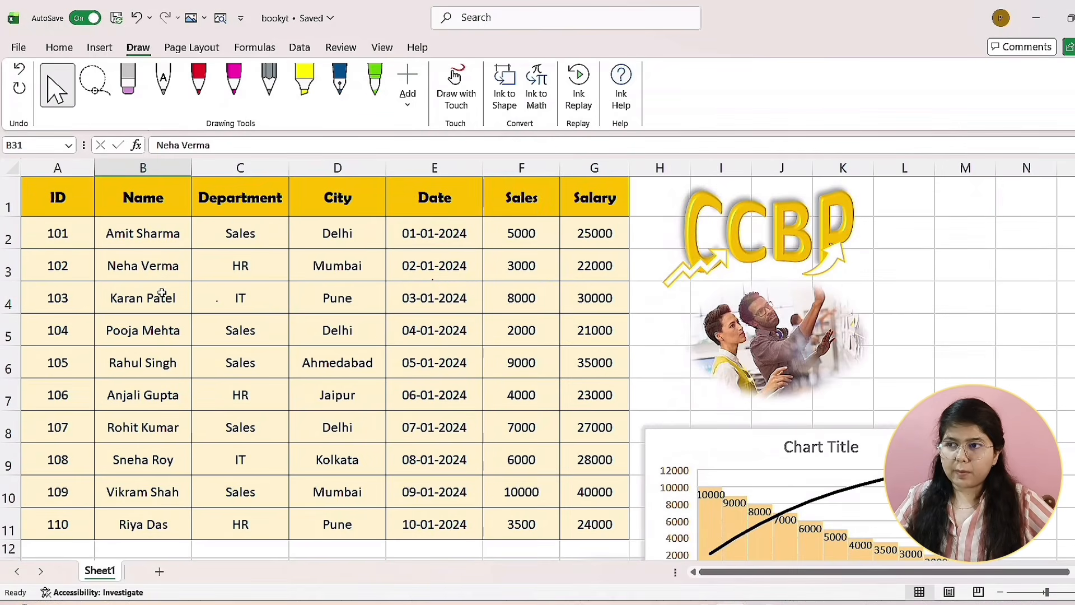
{"action": "left_click_drag", "start_coordinate": [150, 265], "coordinate": [581, 523]}
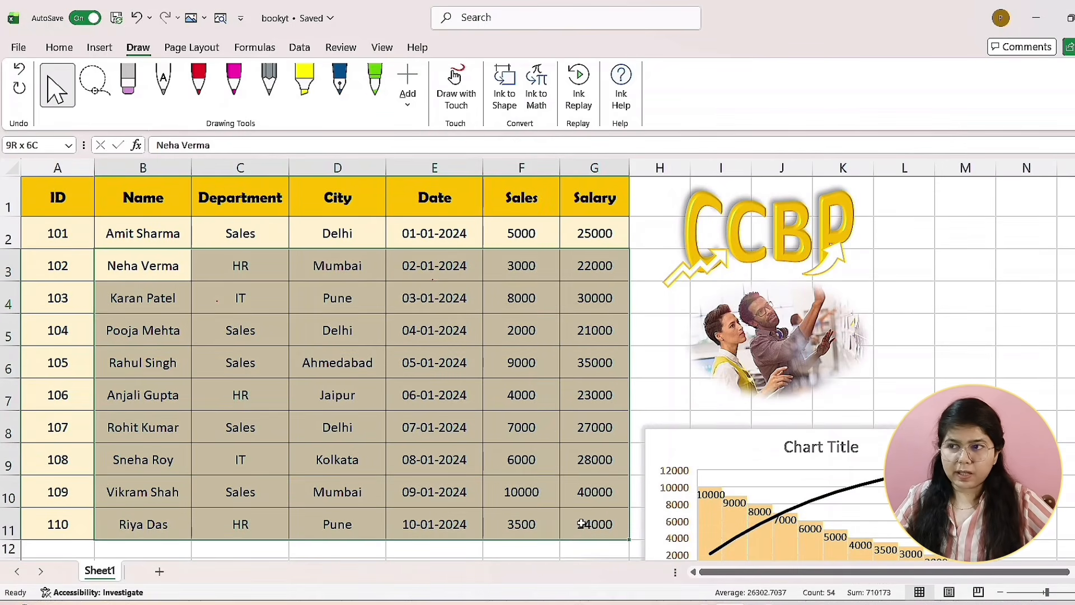
{"action": "left_click", "coordinate": [216, 302]}
{"action": "left_click", "coordinate": [140, 297]}
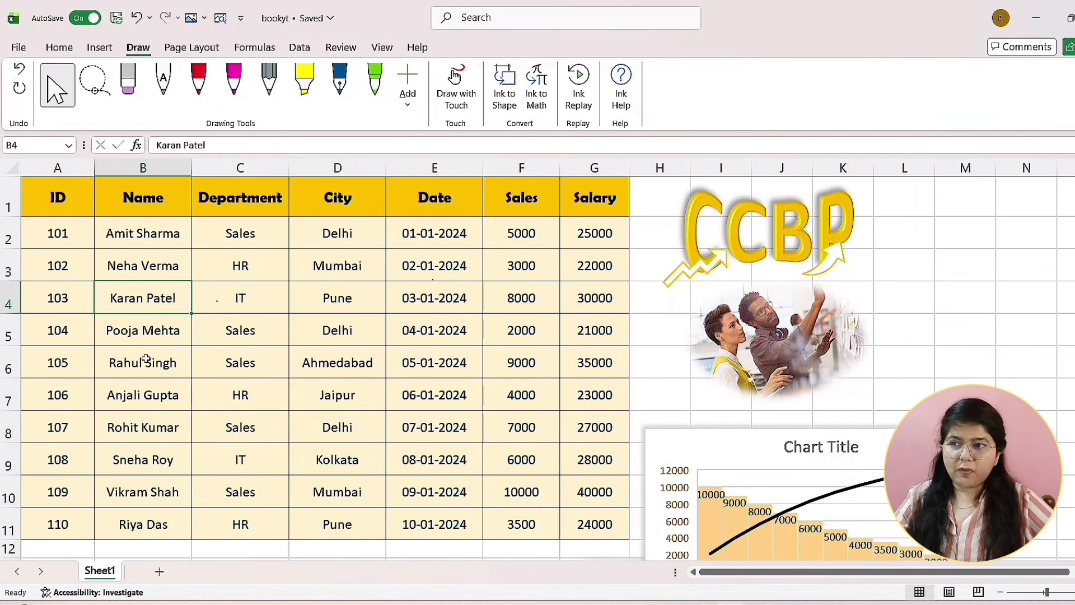
{"action": "scroll", "coordinate": [200, 358], "scroll_direction": "down", "scroll_amount": 7}
{"action": "scroll", "coordinate": [201, 365], "scroll_direction": "down", "scroll_amount": 1}
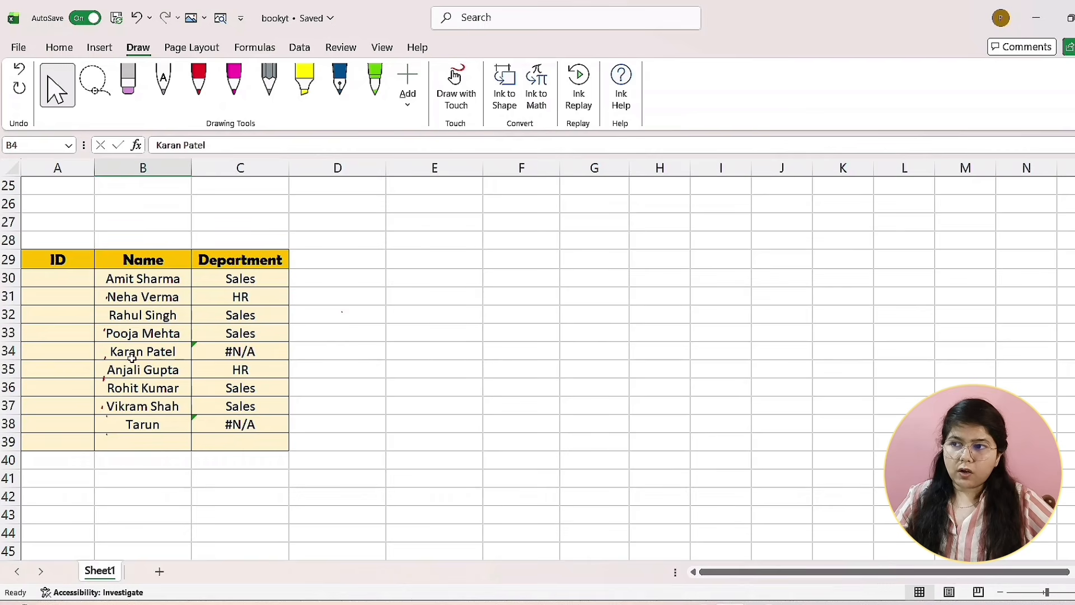
{"action": "scroll", "coordinate": [133, 354], "scroll_direction": "up", "scroll_amount": 8}
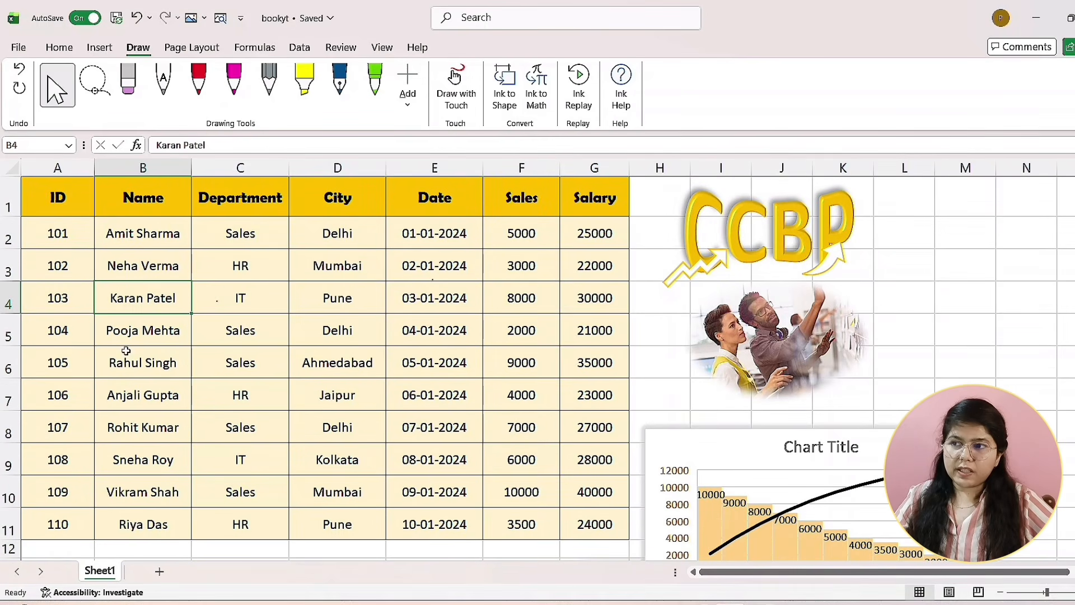
{"action": "left_click", "coordinate": [126, 373]}
{"action": "left_click_drag", "start_coordinate": [165, 375], "coordinate": [583, 523]}
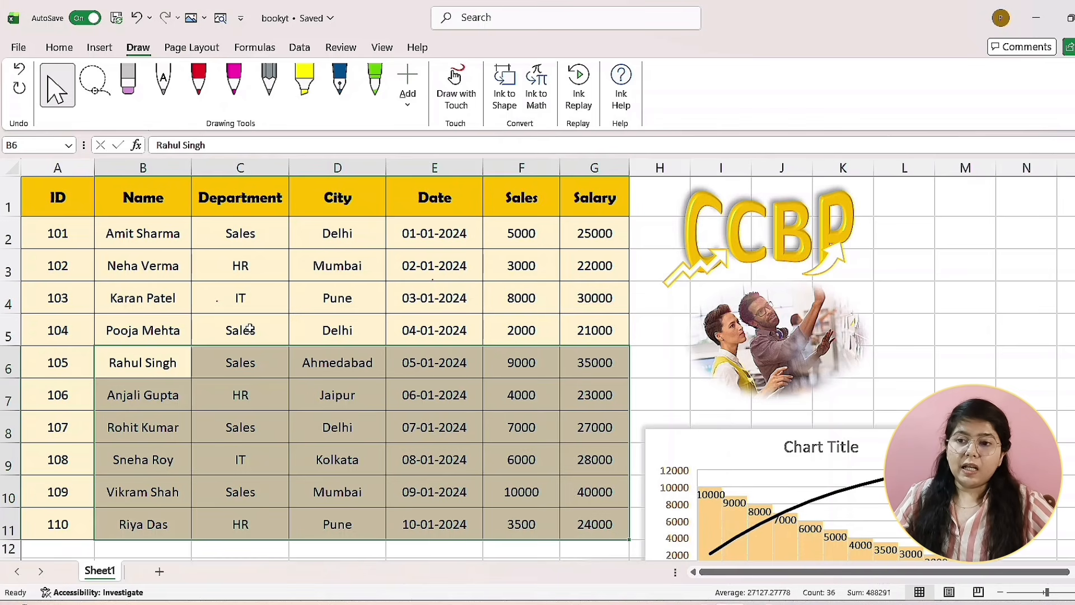
- Make the table array in C30's VLOOKUP formula absolute as $B$1:$G$11
{"action": "scroll", "coordinate": [259, 336], "scroll_direction": "down", "scroll_amount": 7}
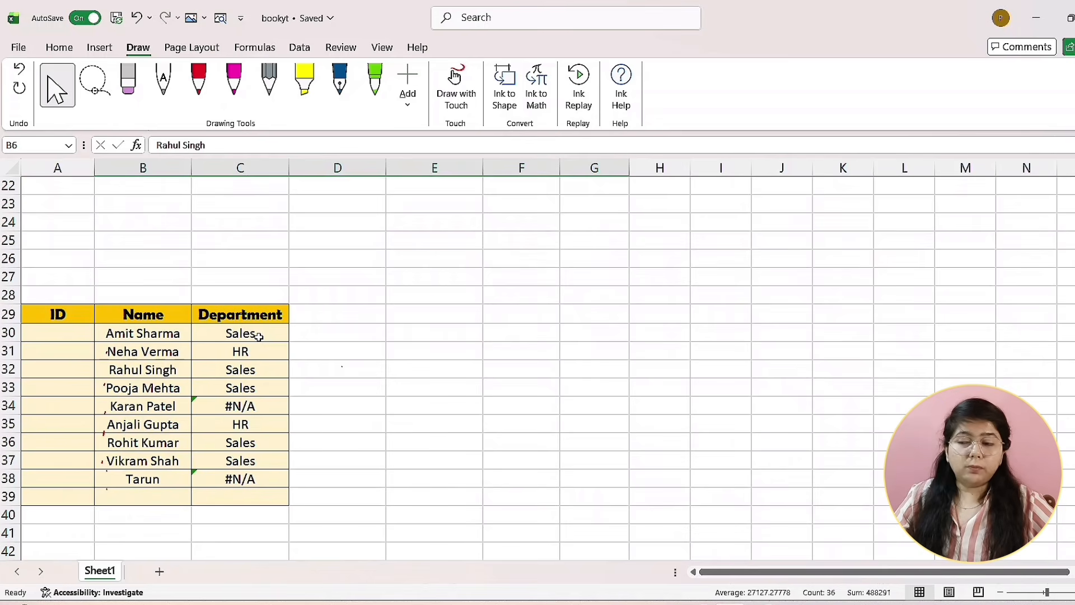
{"action": "left_click", "coordinate": [259, 334]}
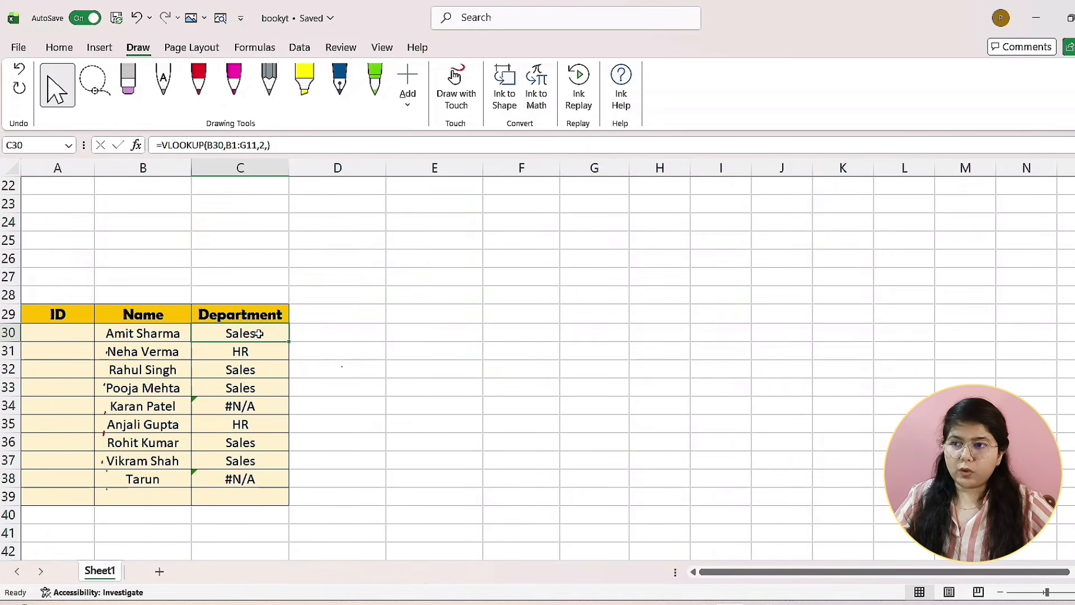
{"action": "double_click", "coordinate": [258, 334]}
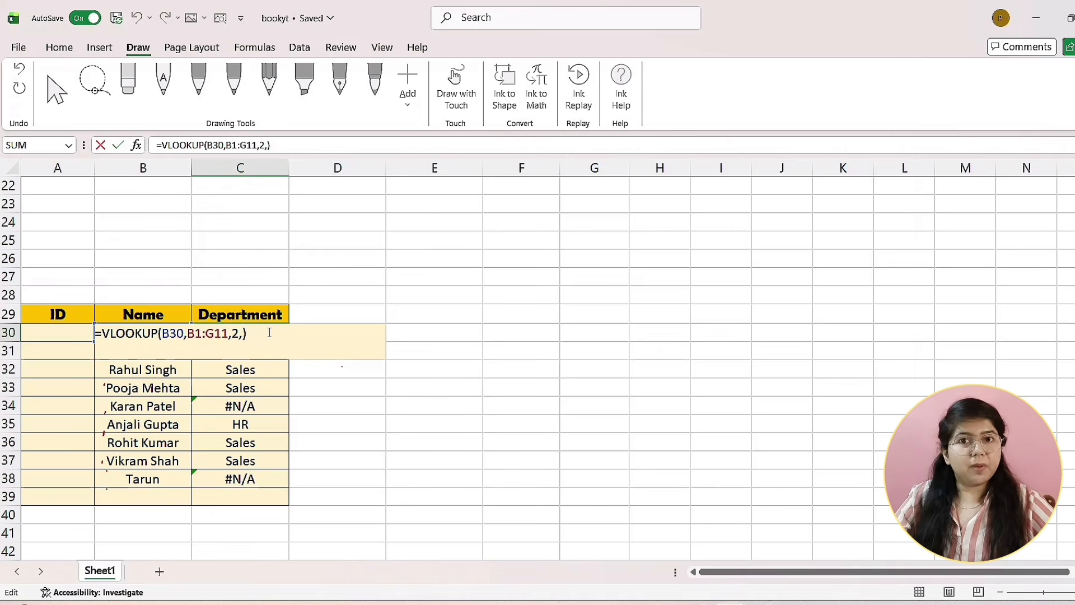
{"action": "scroll", "coordinate": [270, 332], "scroll_direction": "up", "scroll_amount": 7}
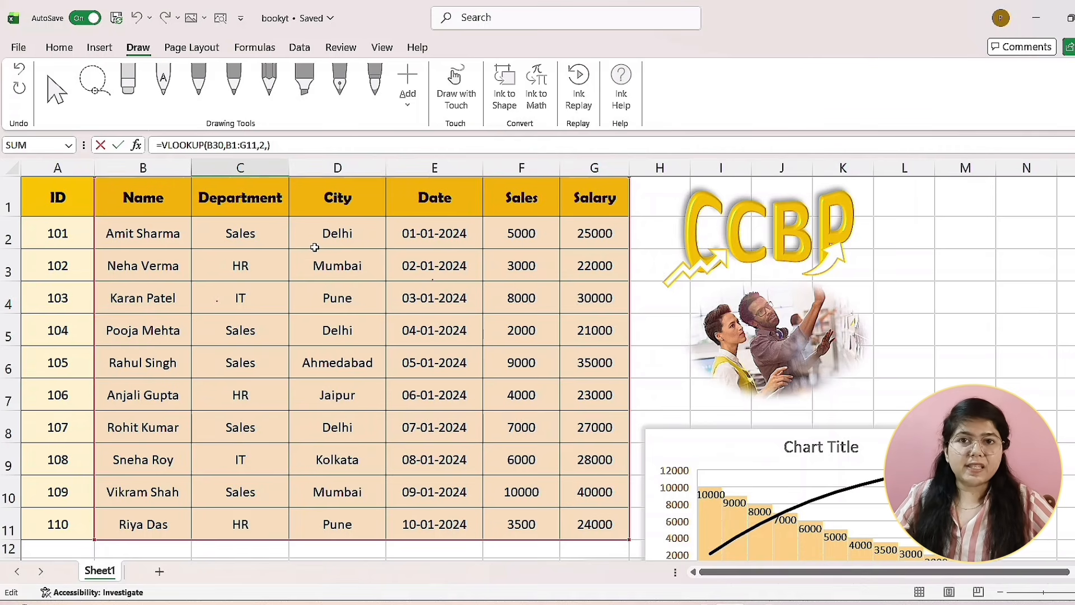
{"action": "scroll", "coordinate": [315, 247], "scroll_direction": "down", "scroll_amount": 7}
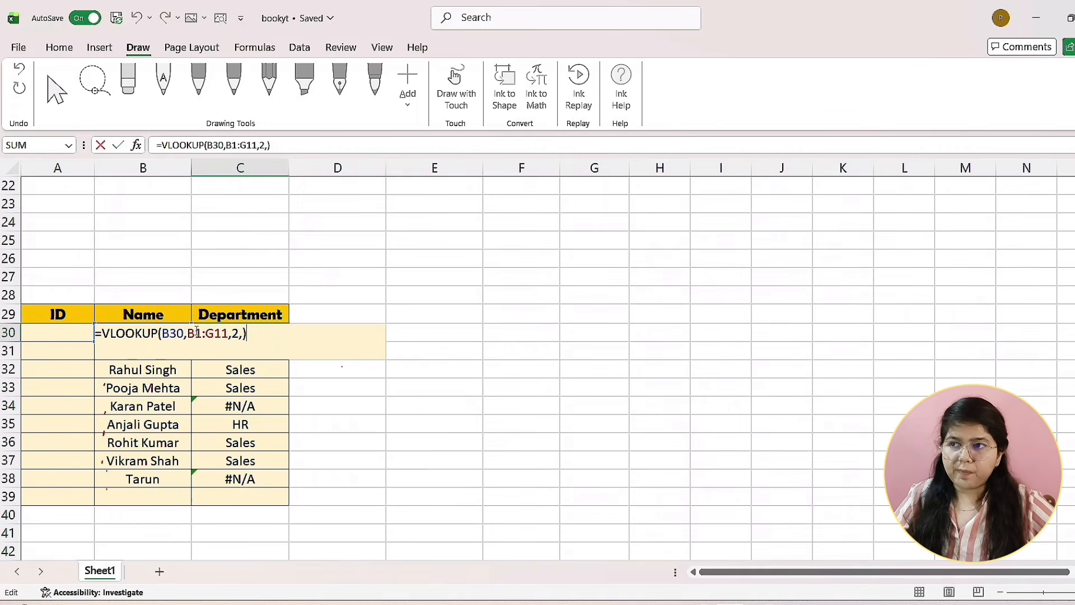
{"action": "left_click", "coordinate": [230, 145]}
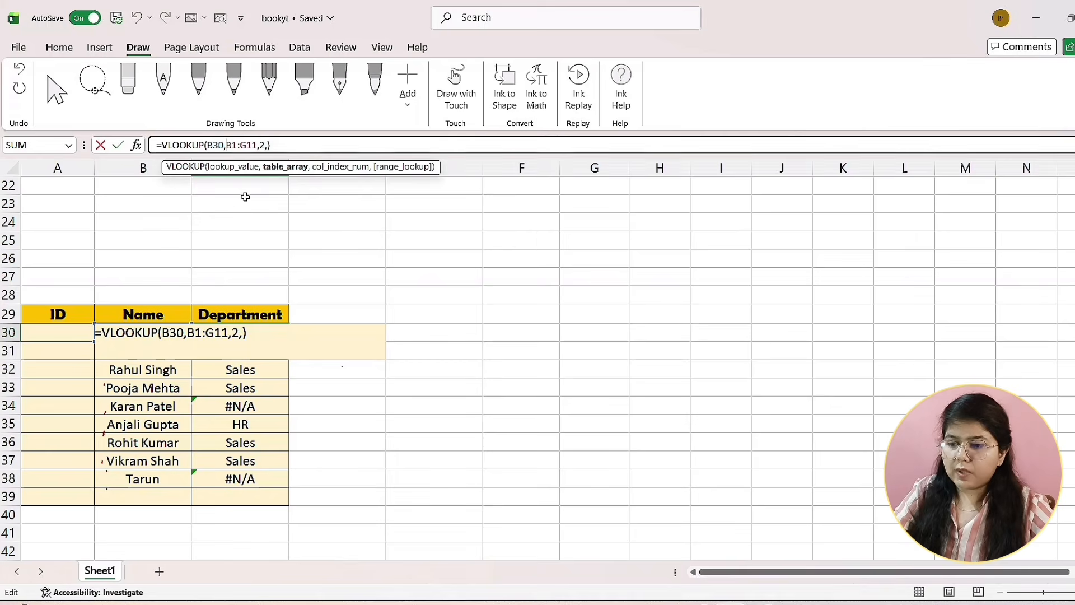
{"action": "type", "text": "$B"}
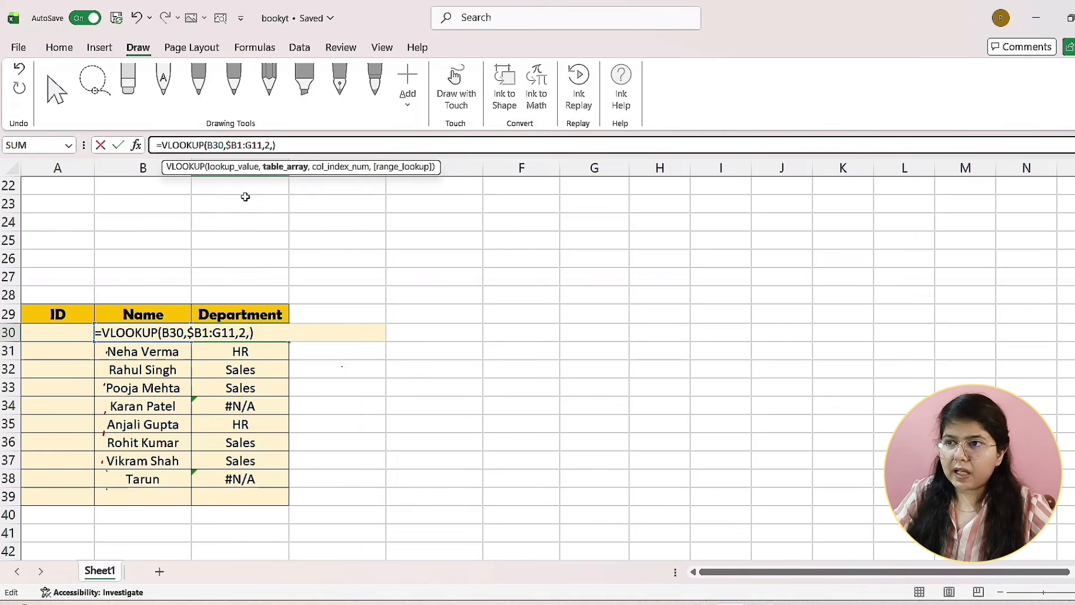
{"action": "type", "text": "$"}
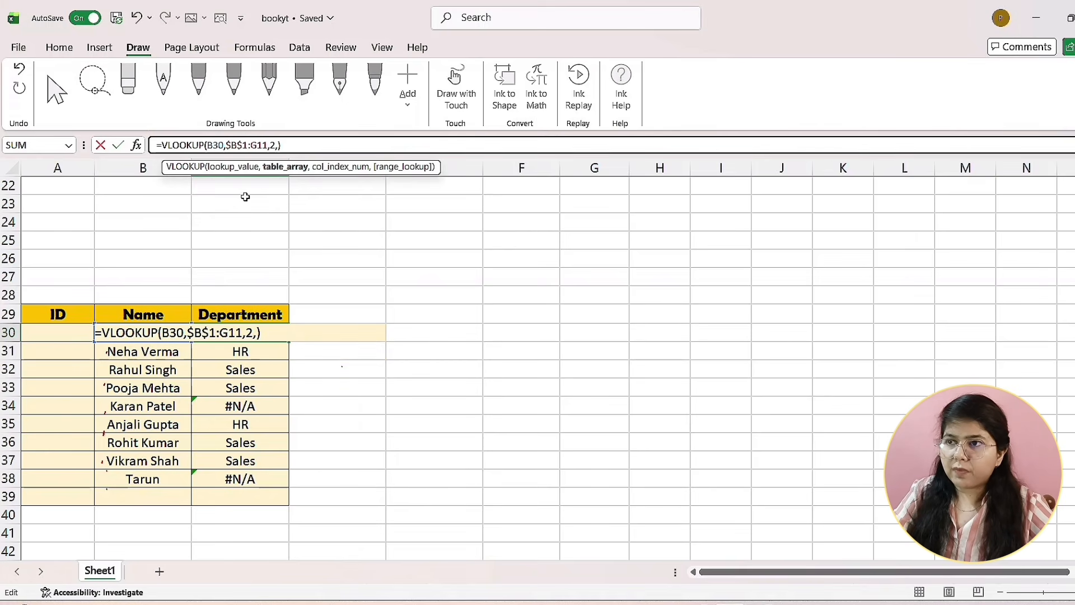
{"action": "key", "text": "Left"}
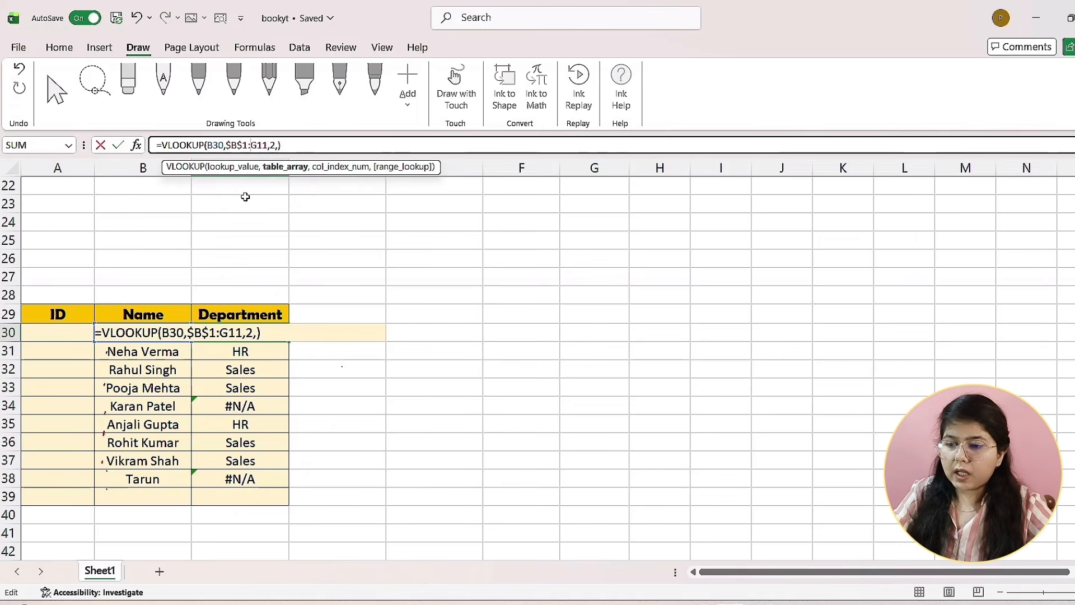
{"action": "type", "text": "$"}
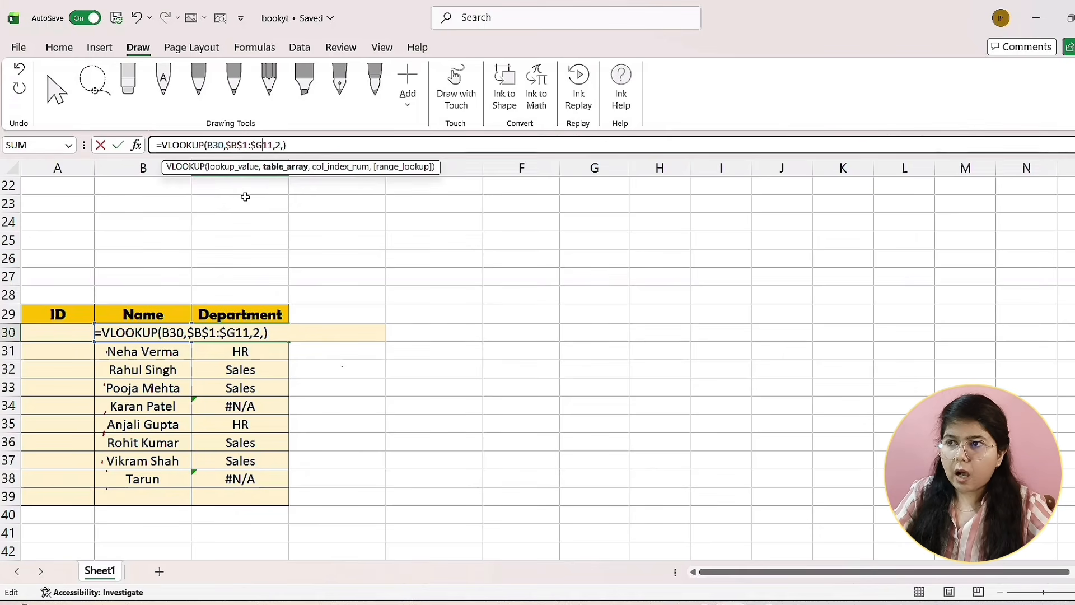
{"action": "type", "text": "$"}
{"action": "key", "text": "Return"}
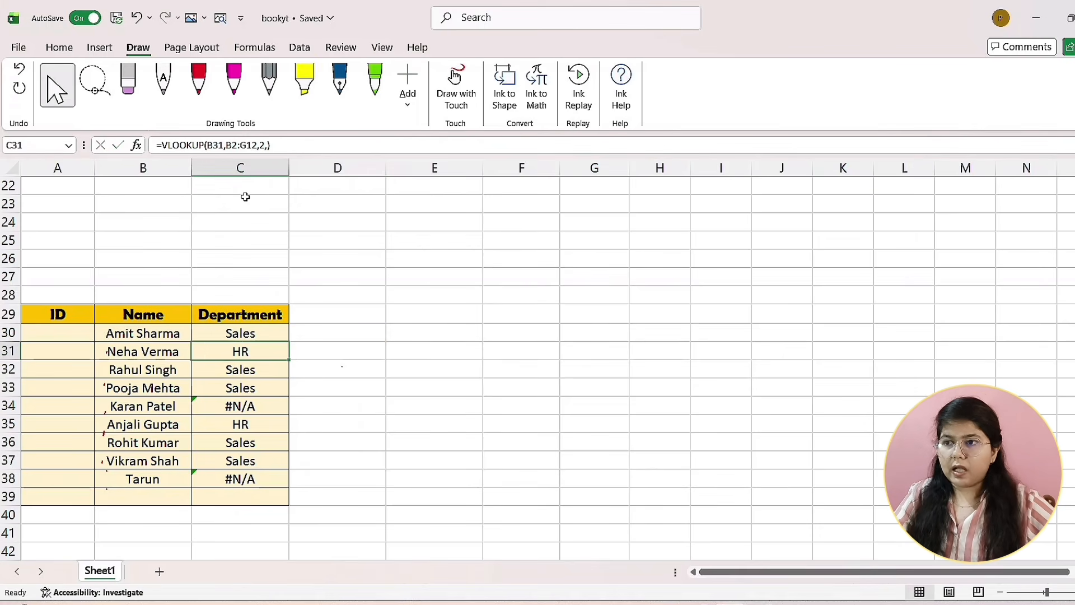
- Clear the old Department results in C31:C38 and refill them by copying C30's corrected VLOOKUP formula down through C38
{"action": "left_click_drag", "start_coordinate": [222, 344], "coordinate": [240, 486]}
{"action": "key", "text": "Delete"}
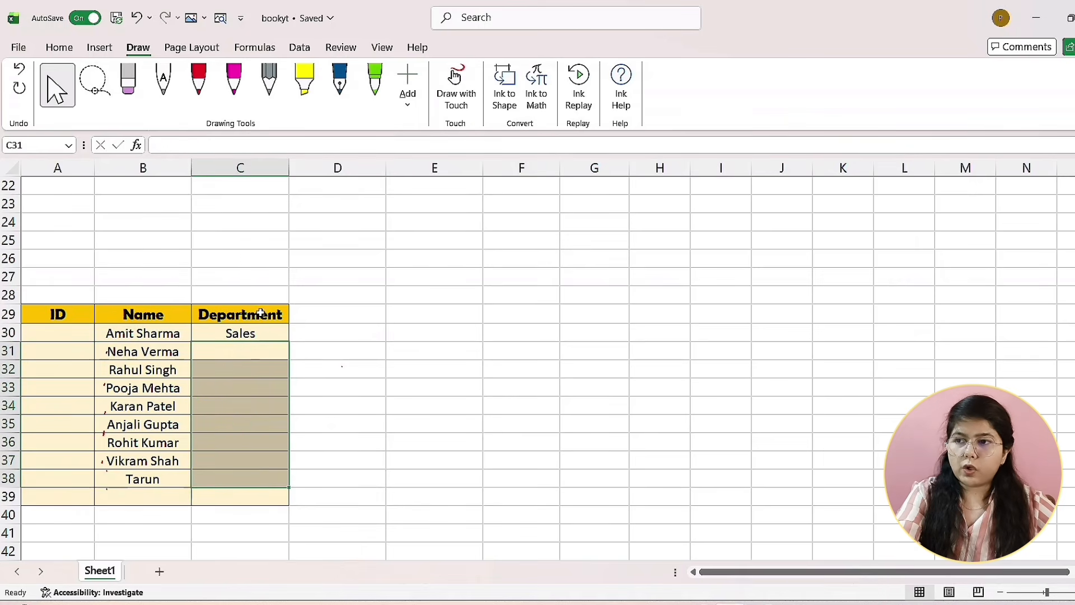
{"action": "left_click", "coordinate": [263, 333]}
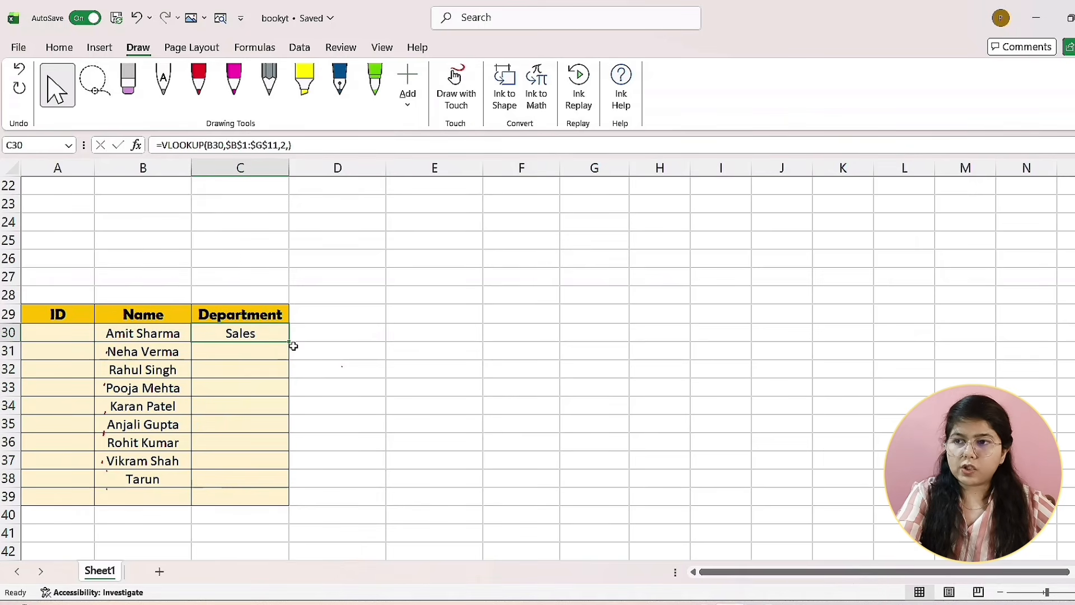
{"action": "double_click", "coordinate": [290, 343]}
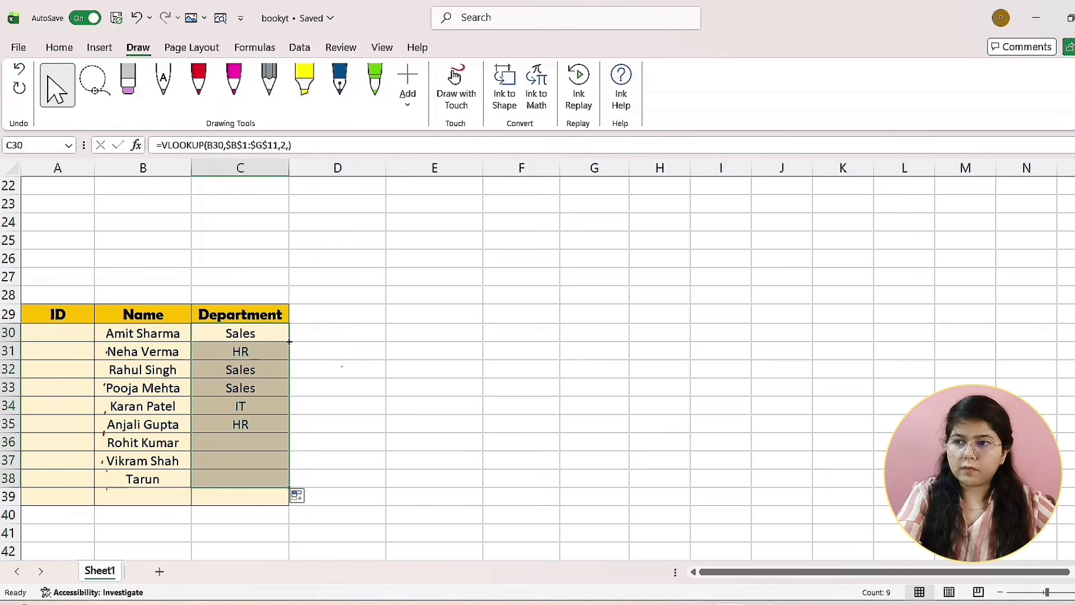
- Check the table array references in the refilled Department formulas of C38, C31 and C35 against the employee table's range
{"action": "left_click", "coordinate": [295, 392]}
{"action": "left_click", "coordinate": [263, 478]}
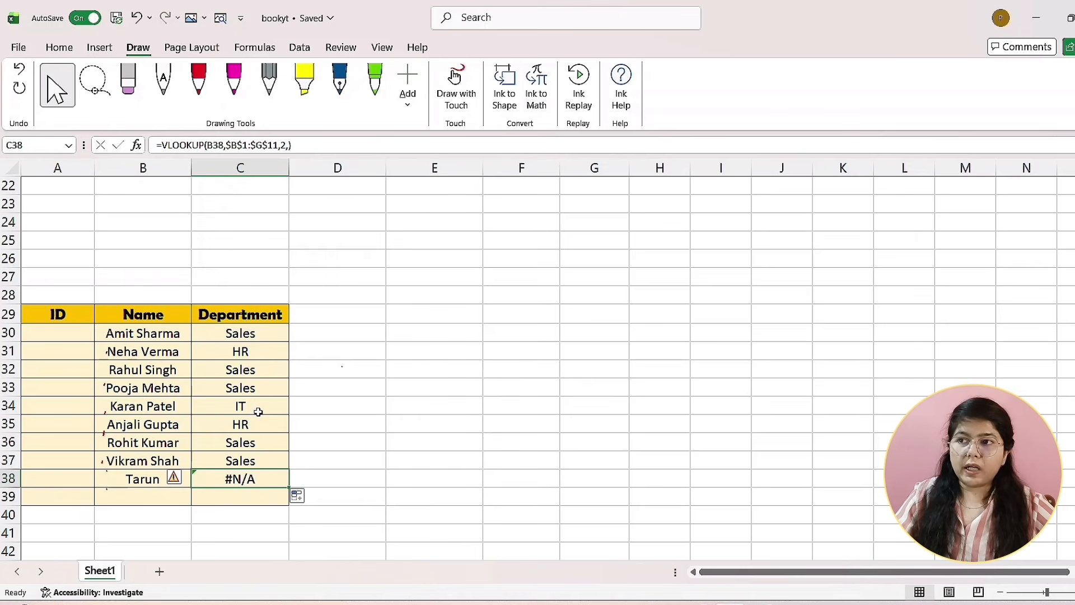
{"action": "double_click", "coordinate": [259, 356]}
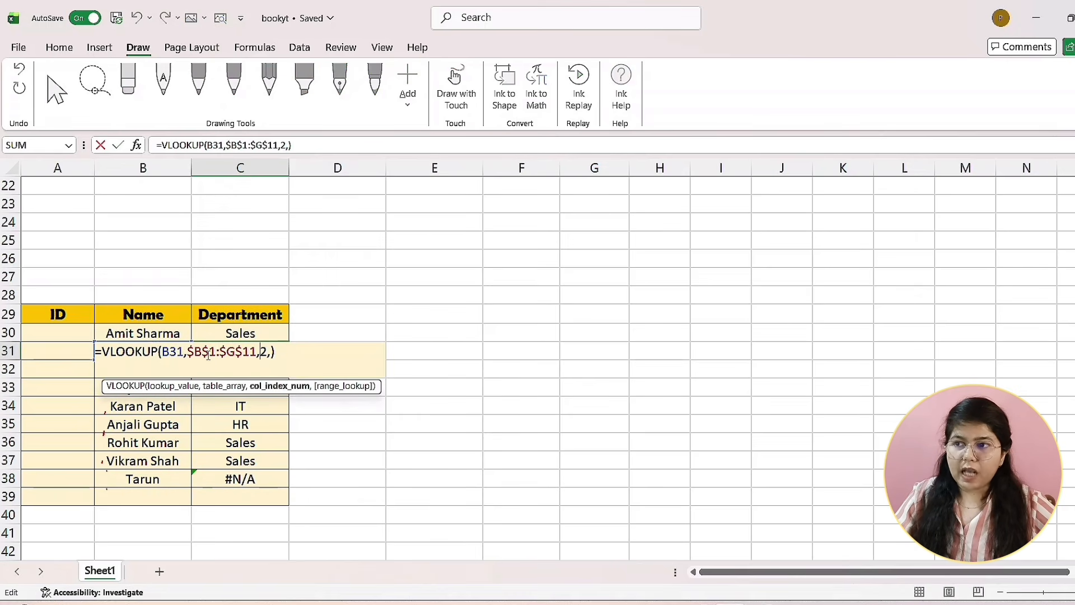
{"action": "left_click", "coordinate": [249, 422]}
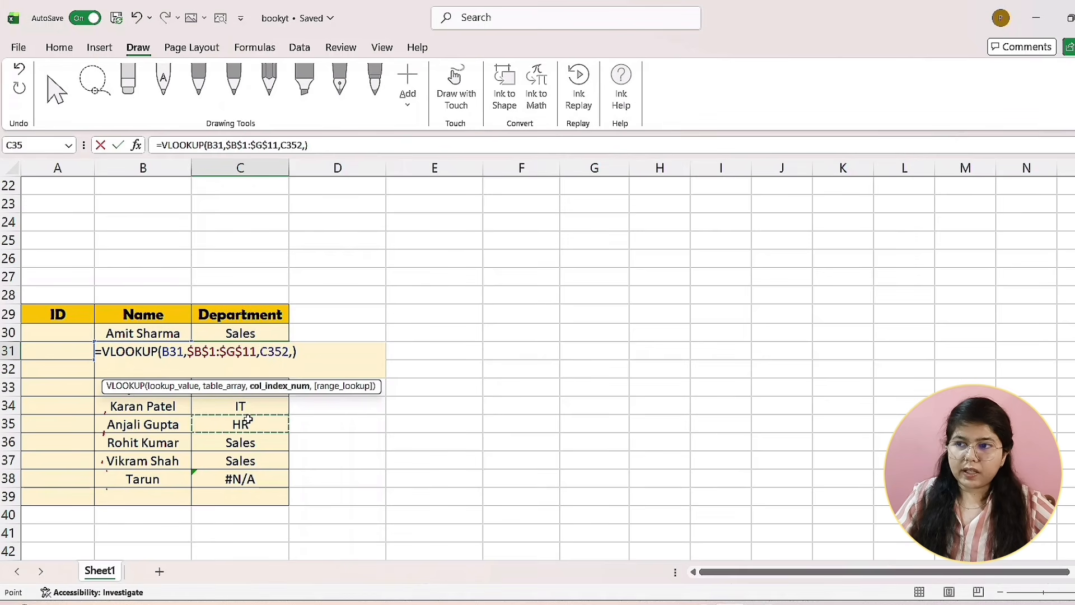
{"action": "key", "text": "BackSpace"}
{"action": "key", "text": "BackSpace"}
{"action": "key", "text": "BackSpace"}
{"action": "key", "text": "Return"}
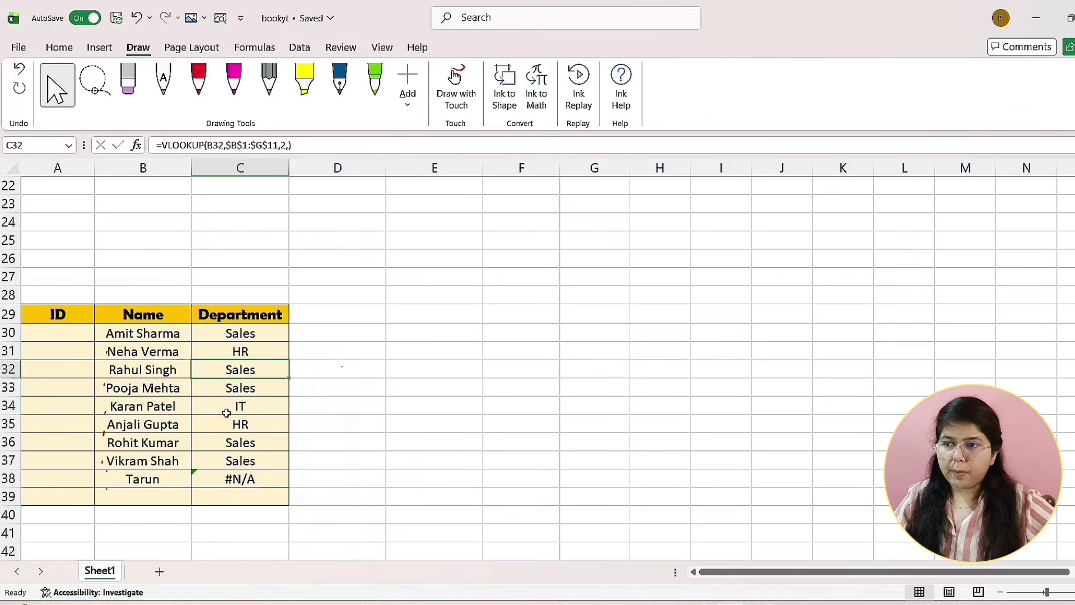
{"action": "double_click", "coordinate": [230, 430]}
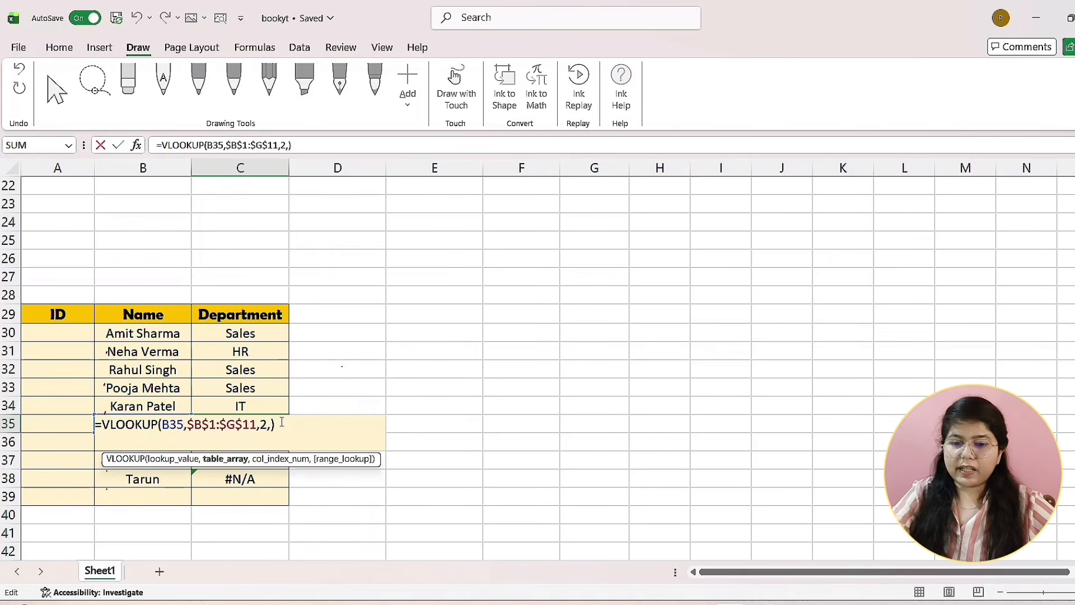
{"action": "key", "text": "Return"}
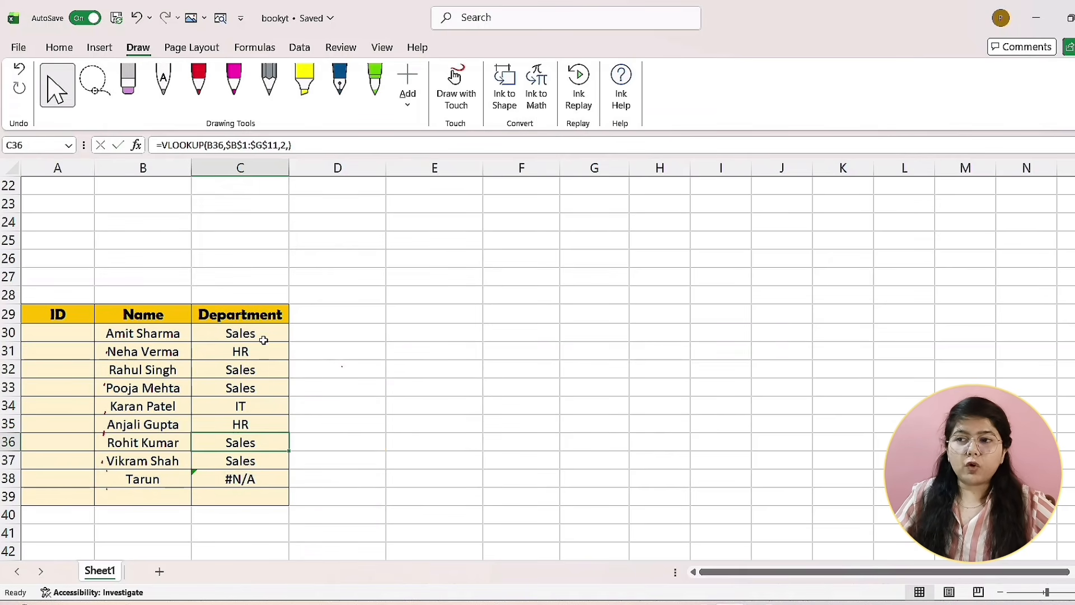
{"action": "scroll", "coordinate": [309, 352], "scroll_direction": "up", "scroll_amount": 2}
{"action": "scroll", "coordinate": [309, 351], "scroll_direction": "up", "scroll_amount": 5}
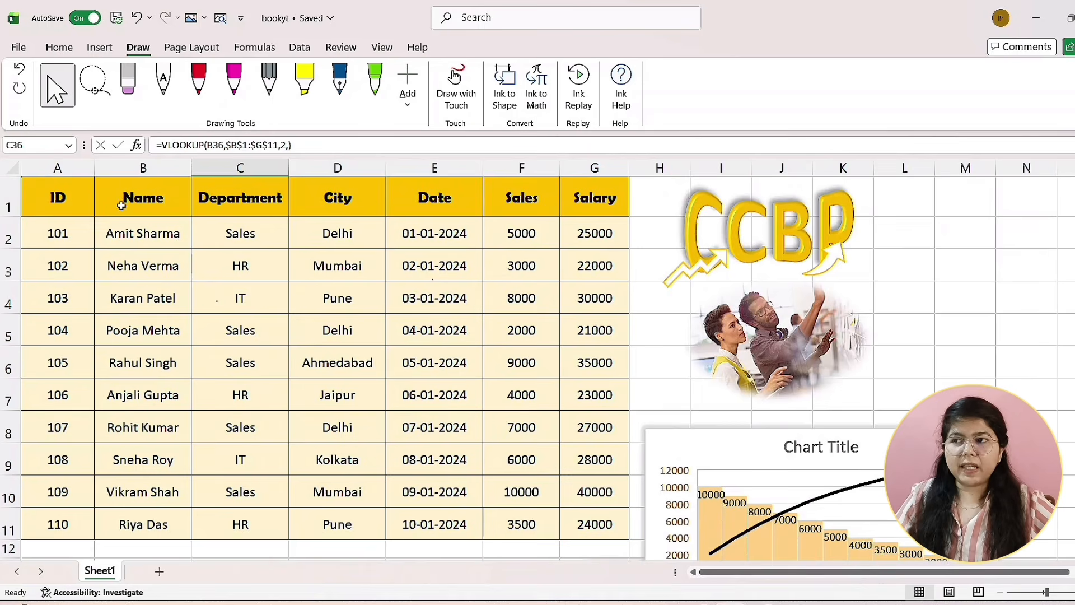
- Select the main table's lookup range B1:G11 to examine which columns the VLOOKUP covers
{"action": "left_click", "coordinate": [123, 204]}
{"action": "left_click_drag", "start_coordinate": [122, 205], "coordinate": [594, 514]}
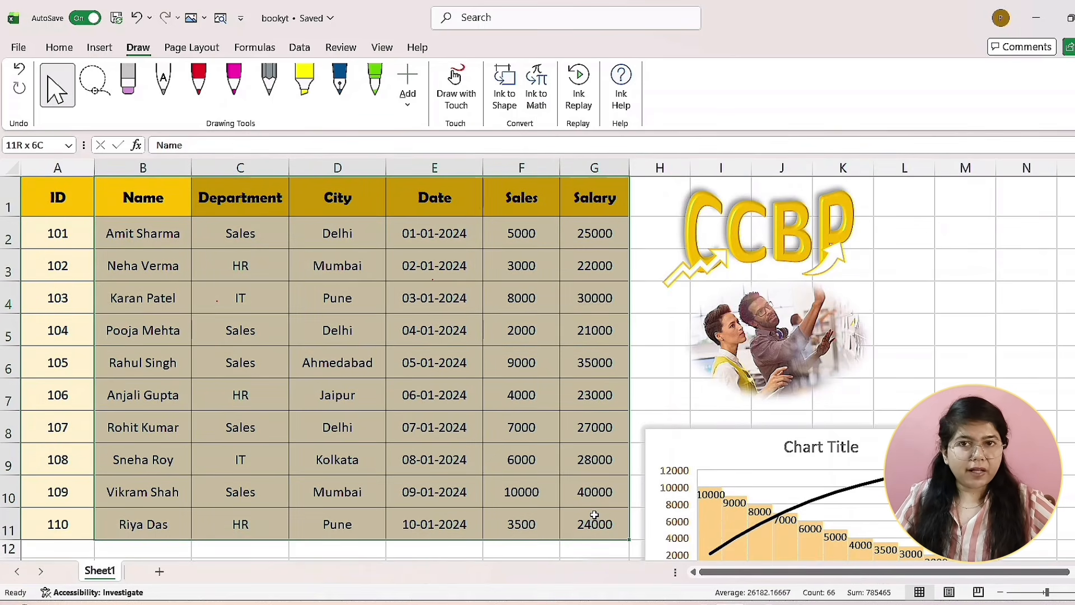
{"action": "left_click", "coordinate": [594, 514]}
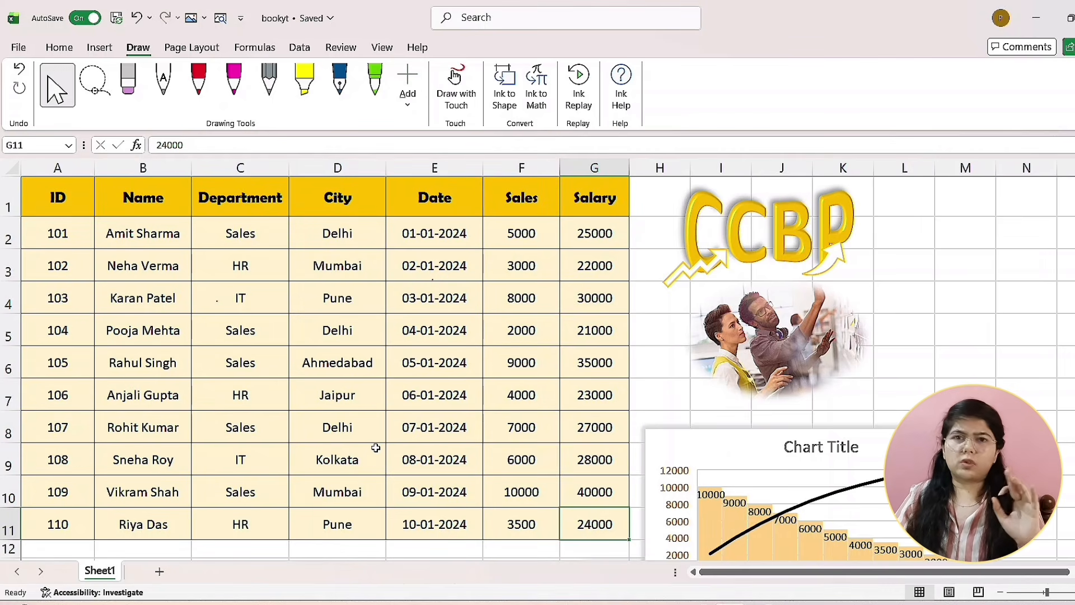
- Insert IF(ISNA( directly before the VLOOKUP in the formula of cell C38
{"action": "scroll", "coordinate": [462, 470], "scroll_direction": "down", "scroll_amount": 8}
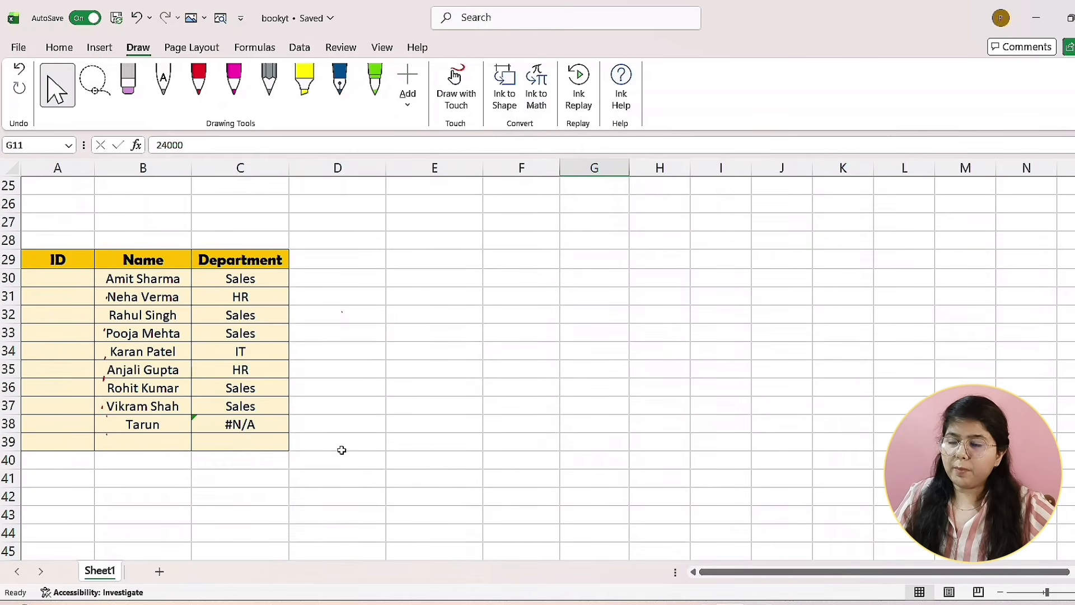
{"action": "left_click", "coordinate": [267, 425]}
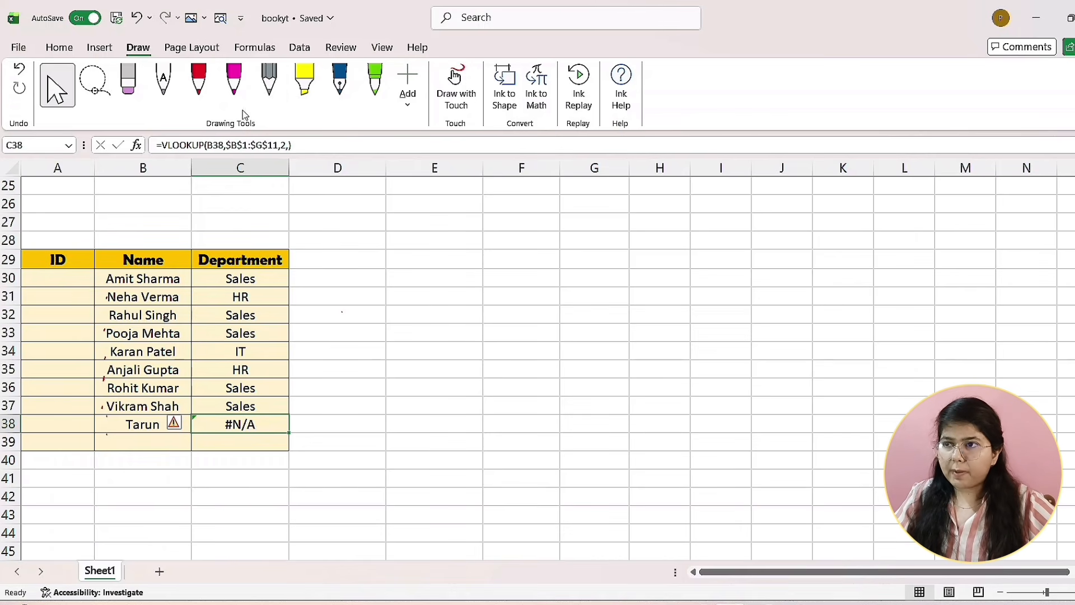
{"action": "left_click", "coordinate": [202, 145]}
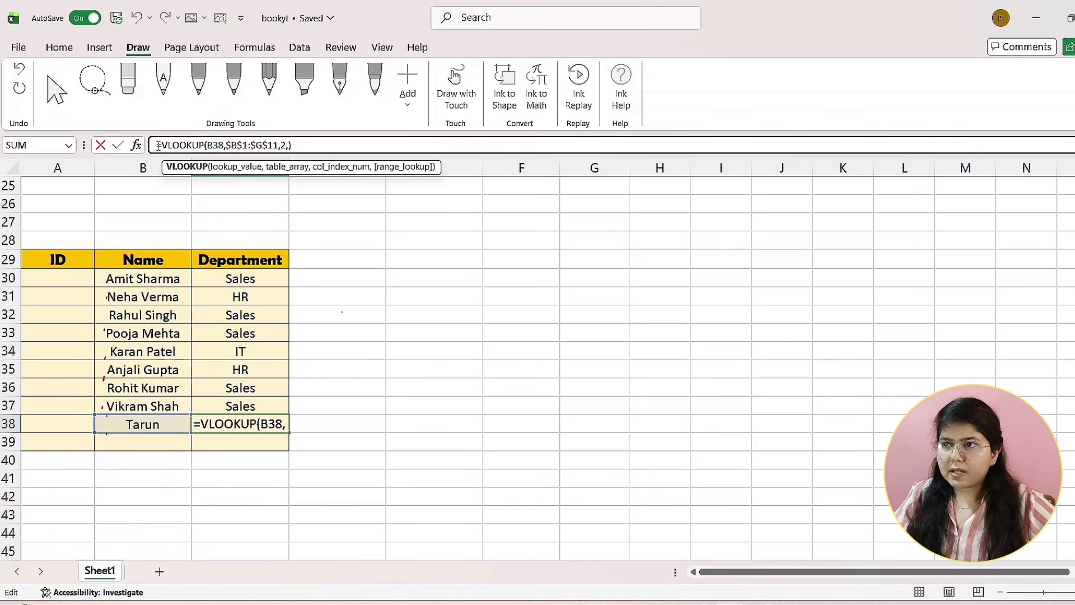
{"action": "left_click", "coordinate": [159, 145]}
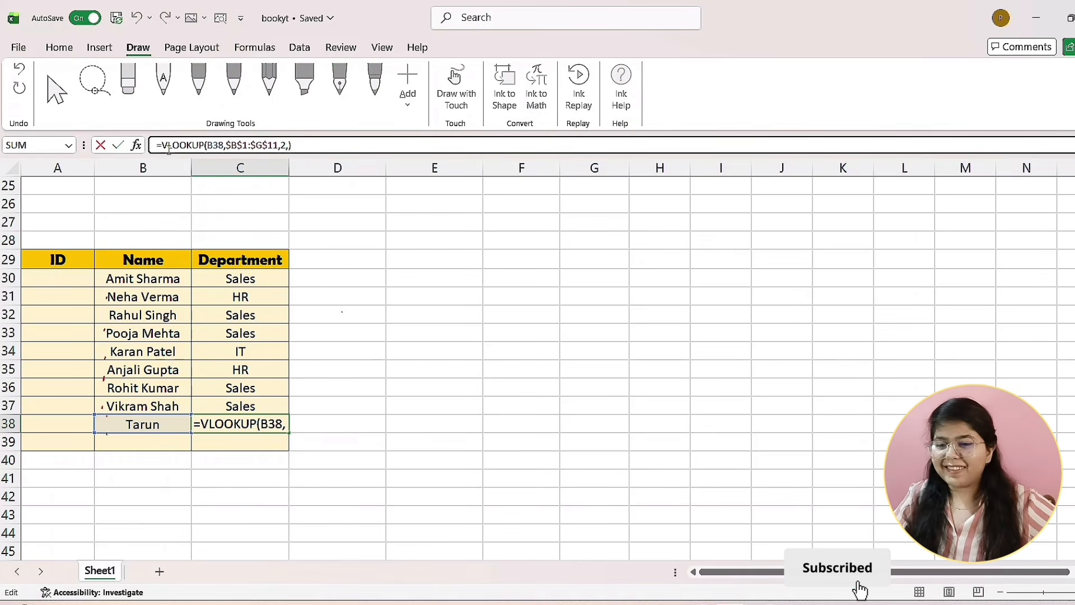
{"action": "type", "text": "IF"}
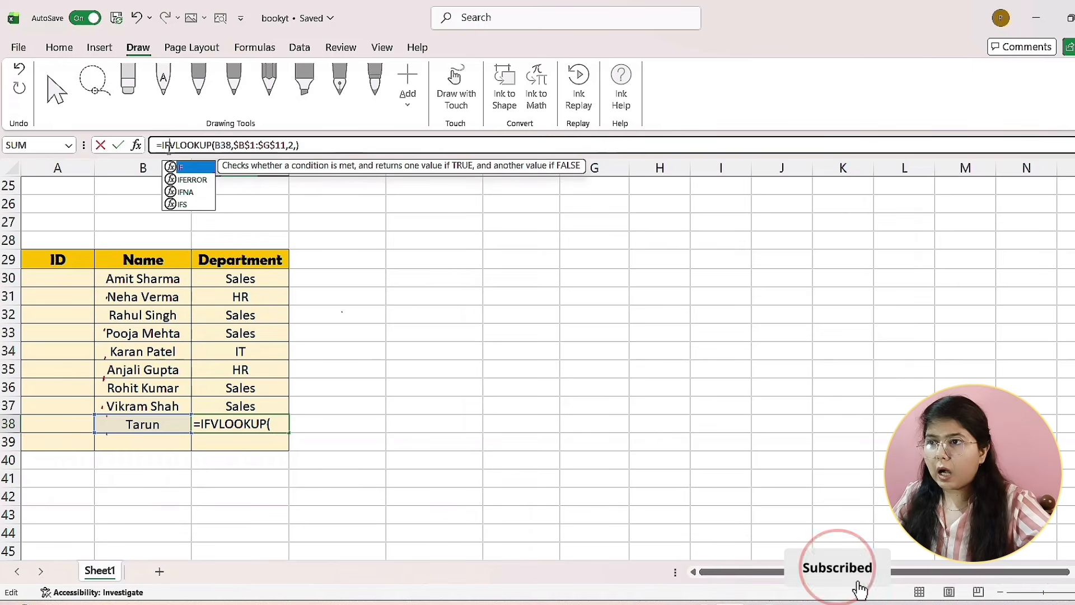
{"action": "type", "text": "(I"}
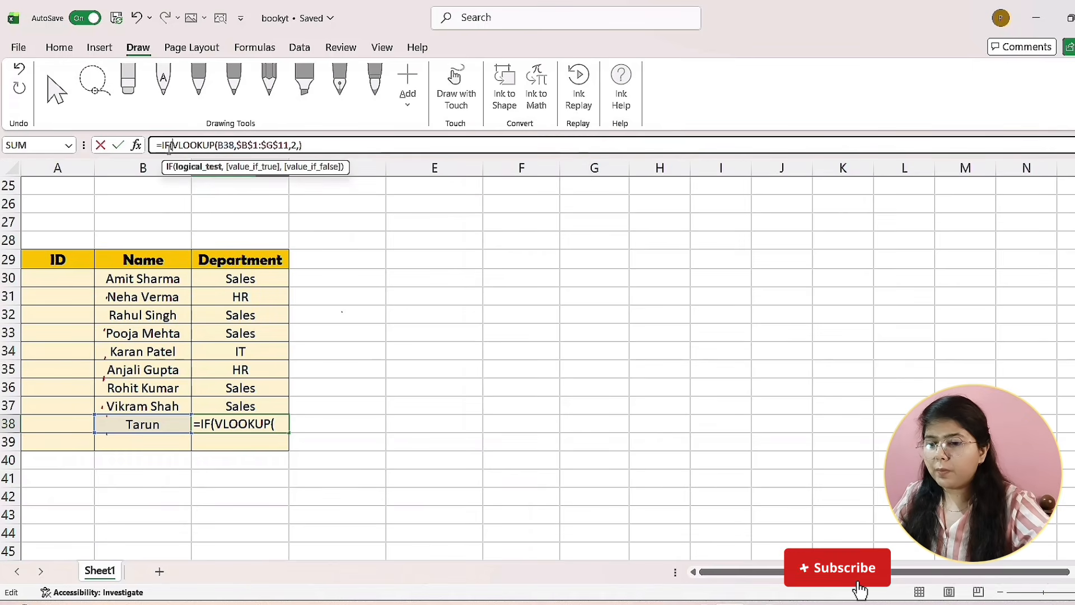
{"action": "type", "text": "S"}
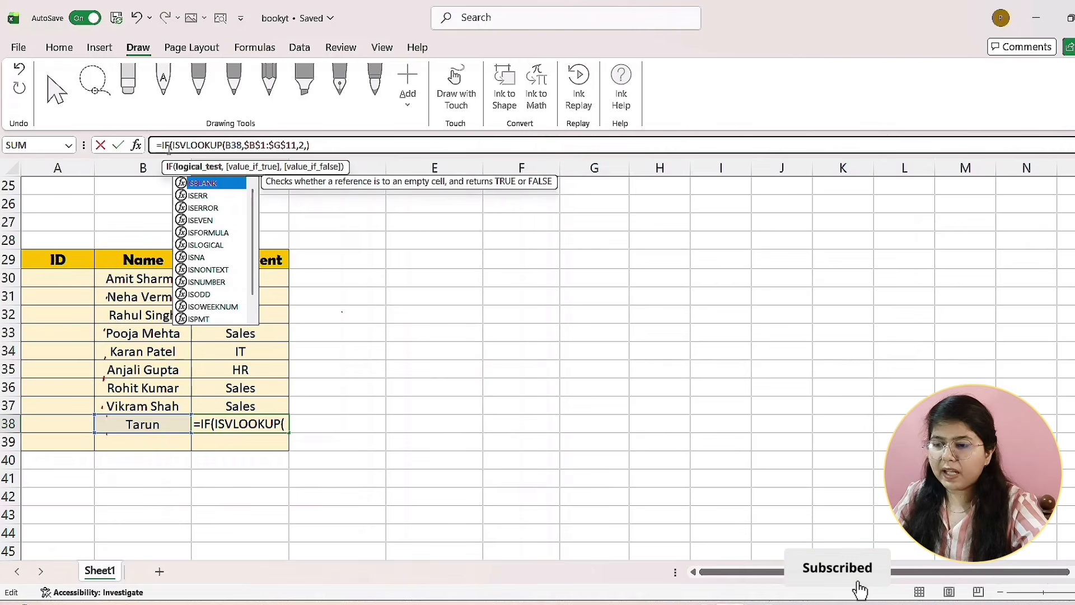
{"action": "type", "text": "NA"}
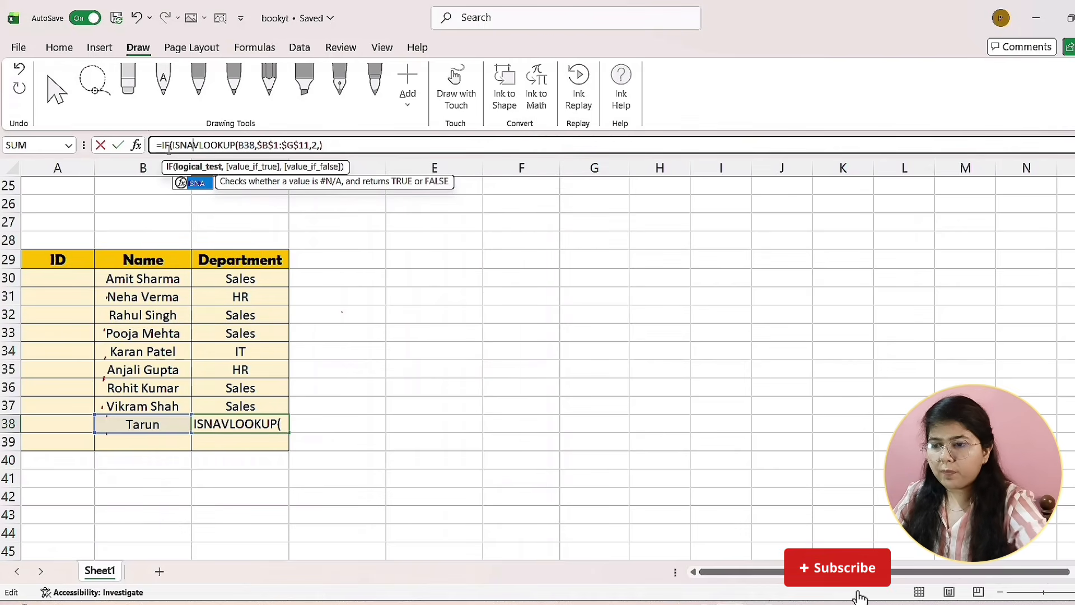
{"action": "type", "text": "("}
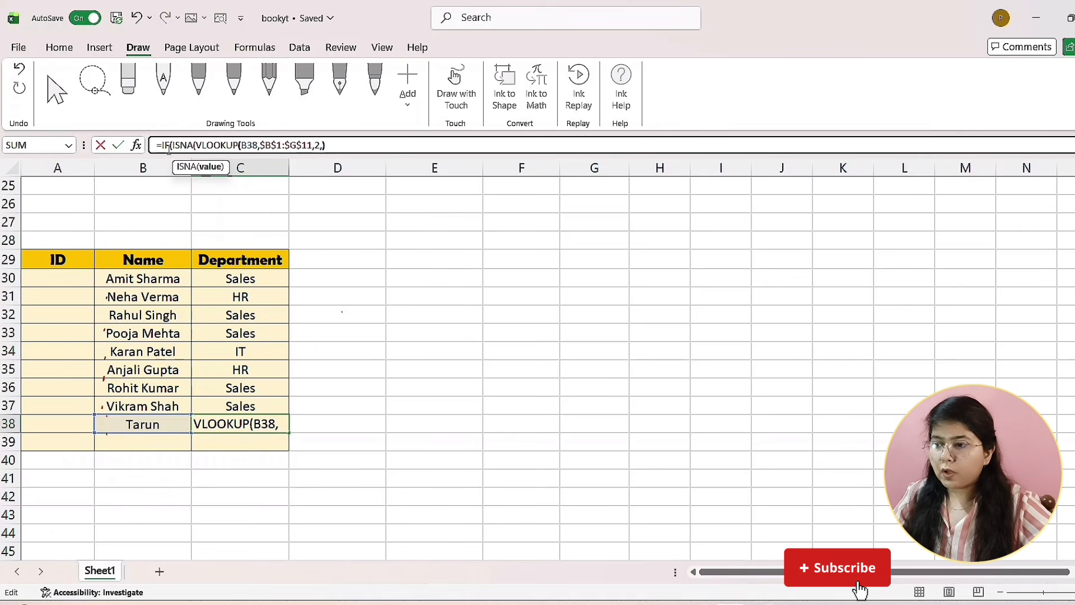
- Close the ISNA test after the VLOOKUP in C38's formula and add a comma for the next IF argument
{"action": "key", "text": "Right"}
{"action": "key", "text": "Right"}
{"action": "key", "text": "Right"}
{"action": "key", "text": "Right"}
{"action": "key", "text": "Right"}
{"action": "key", "text": "Right"}
{"action": "key", "text": "Right"}
{"action": "key", "text": "Right"}
{"action": "key", "text": "Right"}
{"action": "key", "text": "Right"}
{"action": "key", "text": "Right"}
{"action": "key", "text": "Right"}
{"action": "key", "text": "Right"}
{"action": "key", "text": "Right"}
{"action": "key", "text": "Right"}
{"action": "key", "text": "Right"}
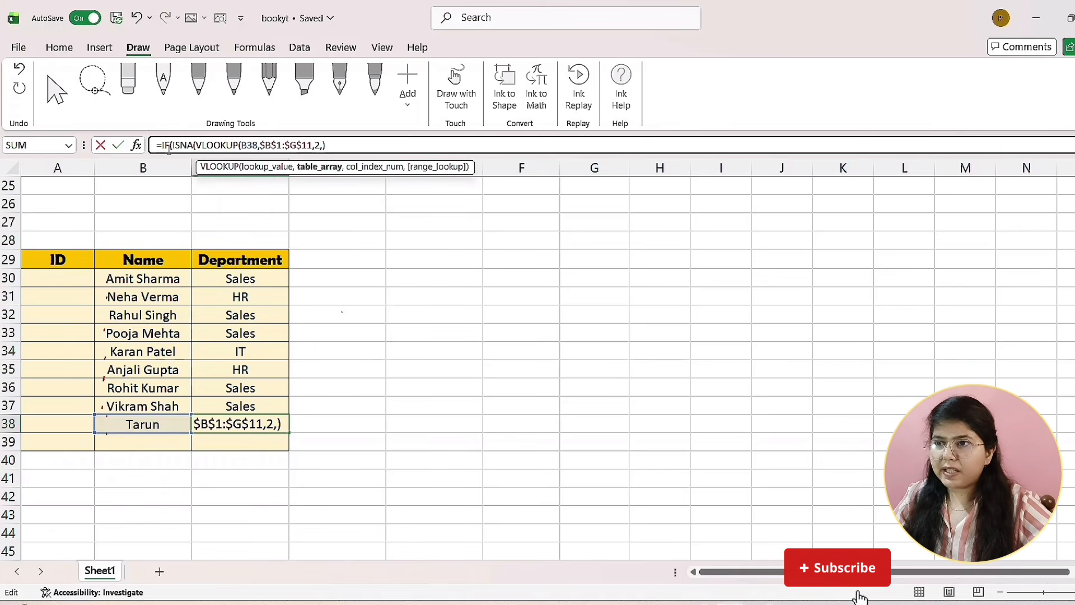
{"action": "key", "text": "Right"}
{"action": "key", "text": "Right"}
{"action": "key", "text": "Right"}
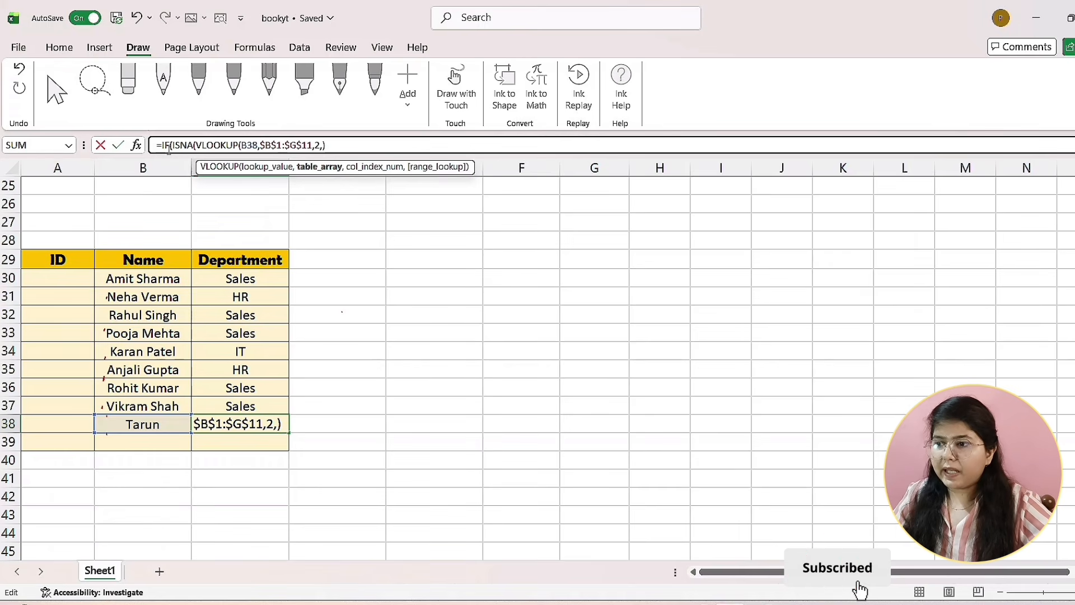
{"action": "key", "text": "Right"}
{"action": "key", "text": "Right"}
{"action": "key", "text": "Right"}
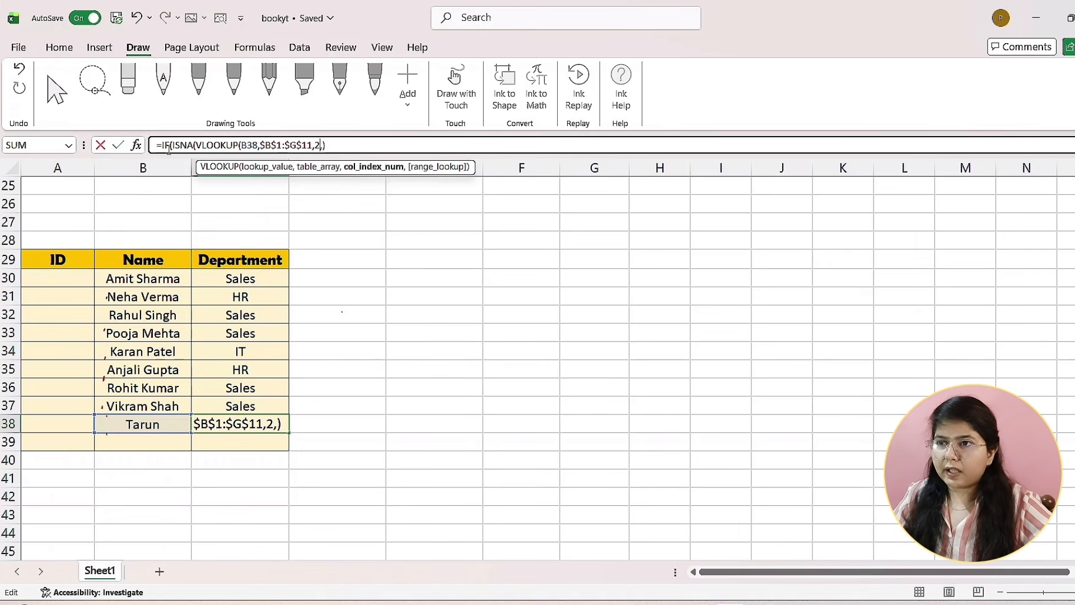
{"action": "key", "text": "Right"}
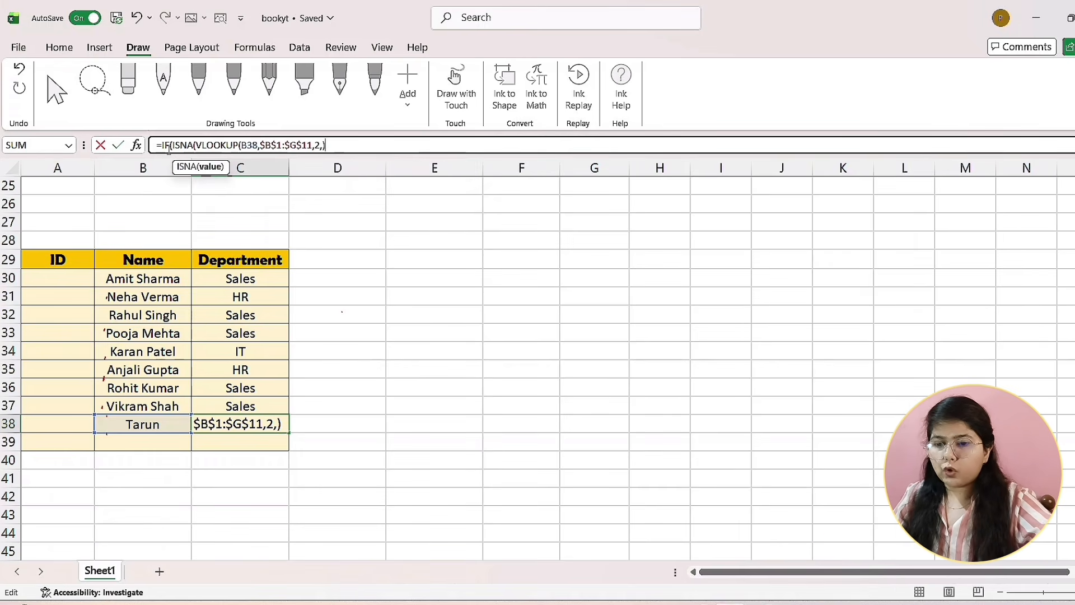
{"action": "type", "text": "),"}
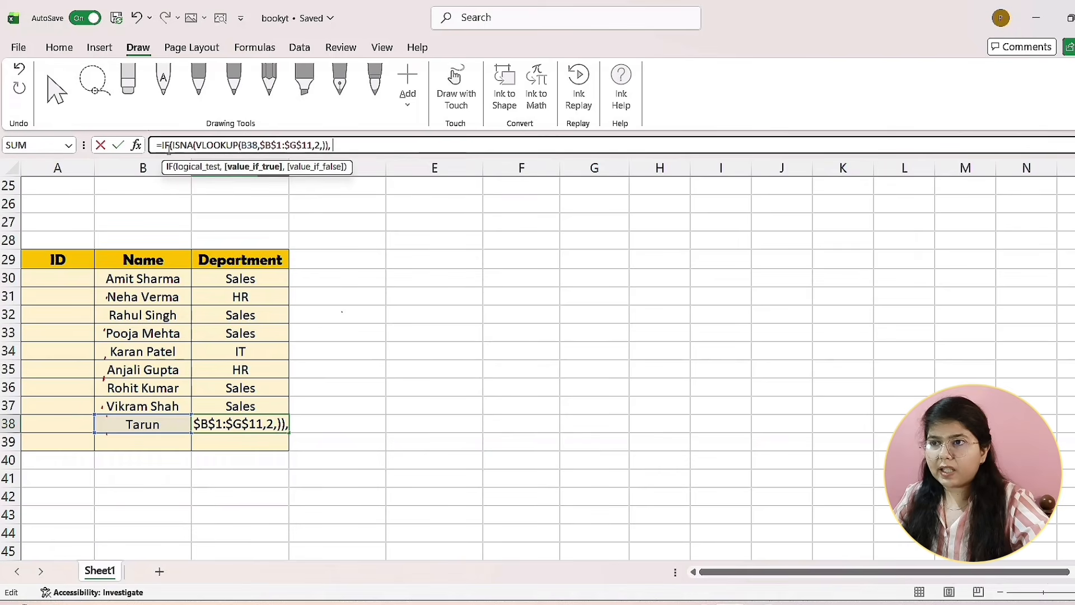
- Enter "Not Present" as the IF function's value-if-true argument in C38, followed by a comma
{"action": "type", "text": " \""}
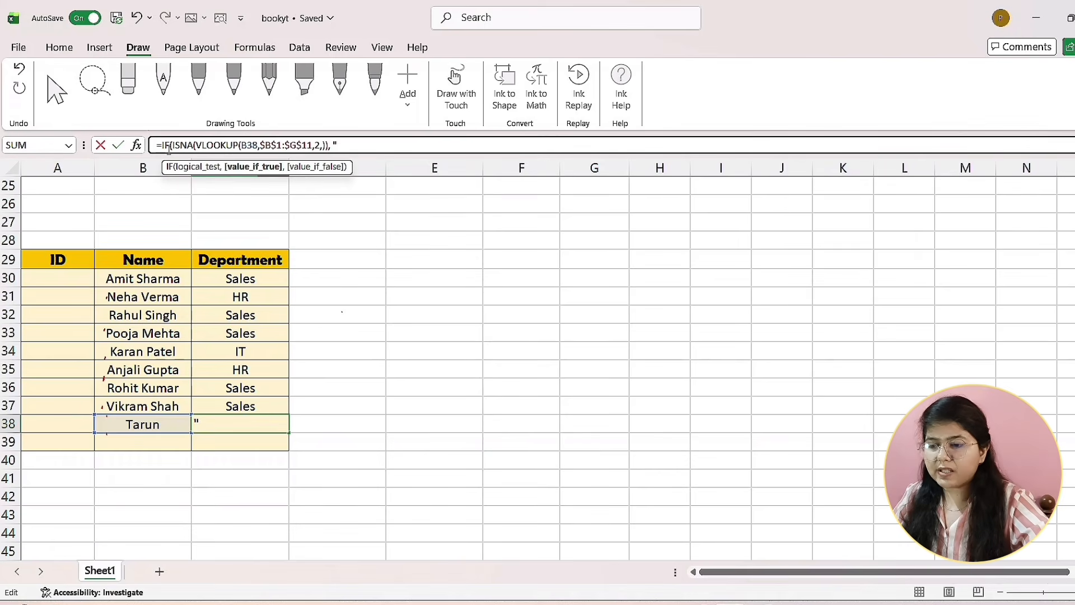
{"action": "type", "text": "Not"}
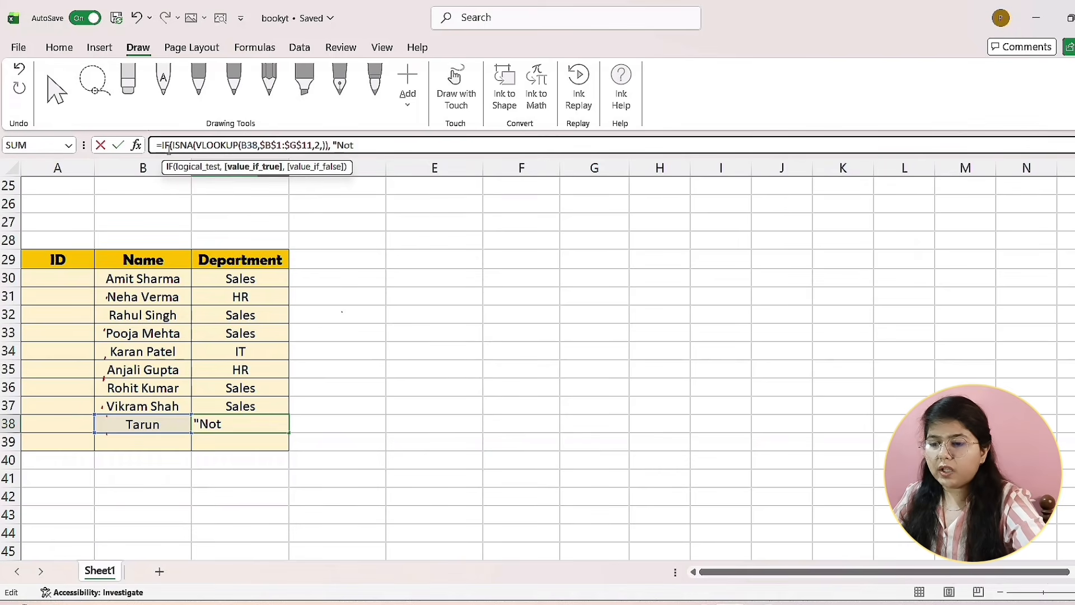
{"action": "type", "text": " Foun"}
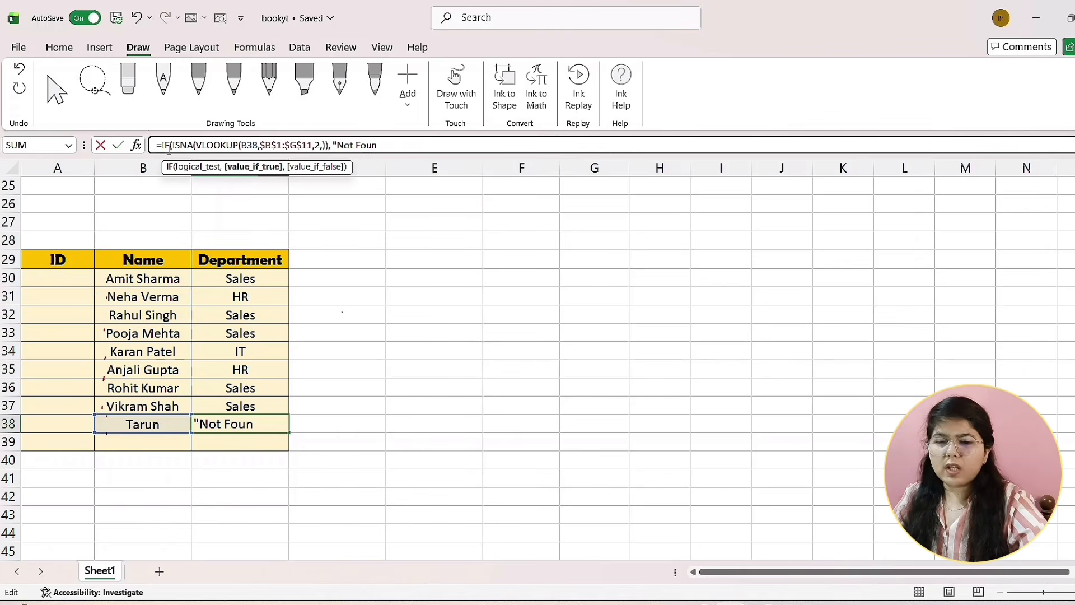
{"action": "key", "text": "BackSpace"}
{"action": "key", "text": "BackSpace"}
{"action": "key", "text": "BackSpace"}
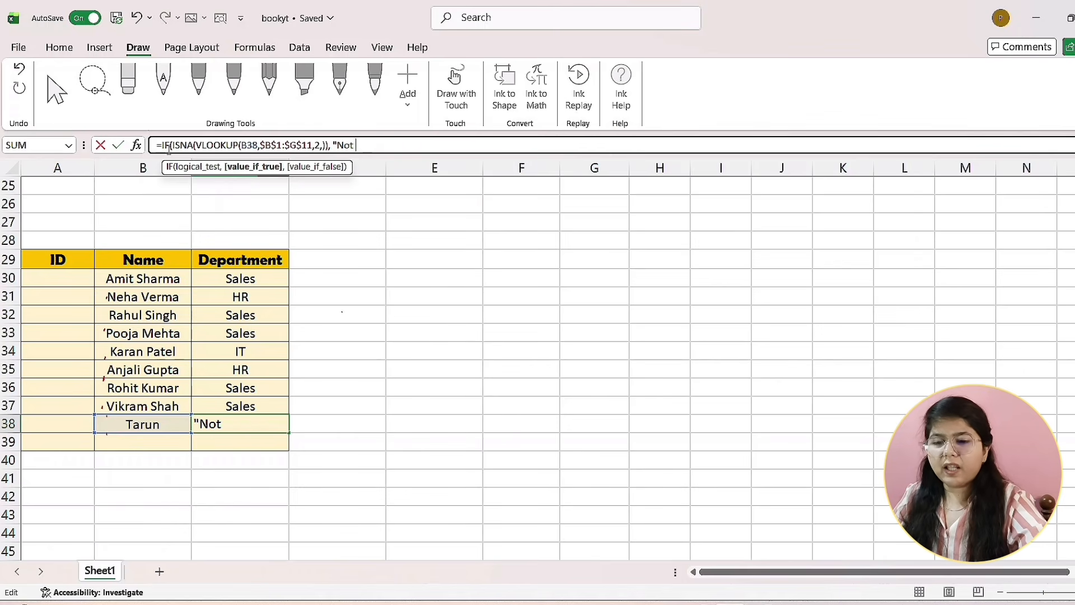
{"action": "type", "text": "Prsen"}
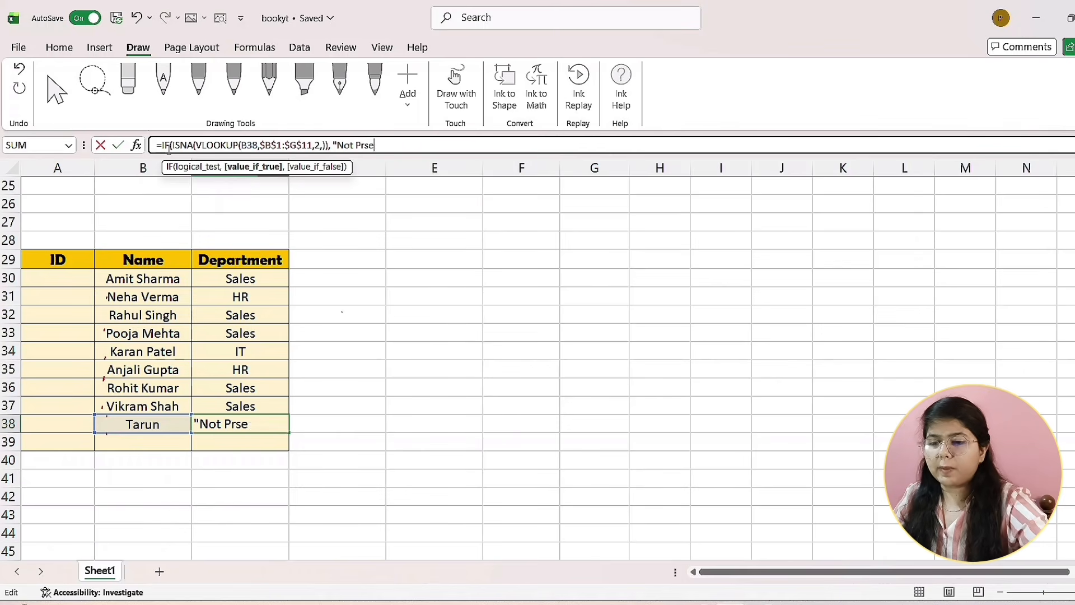
{"action": "key", "text": "BackSpace"}
{"action": "key", "text": "BackSpace"}
{"action": "key", "text": "BackSpace"}
{"action": "key", "text": "BackSpace"}
{"action": "key", "text": "BackSpace"}
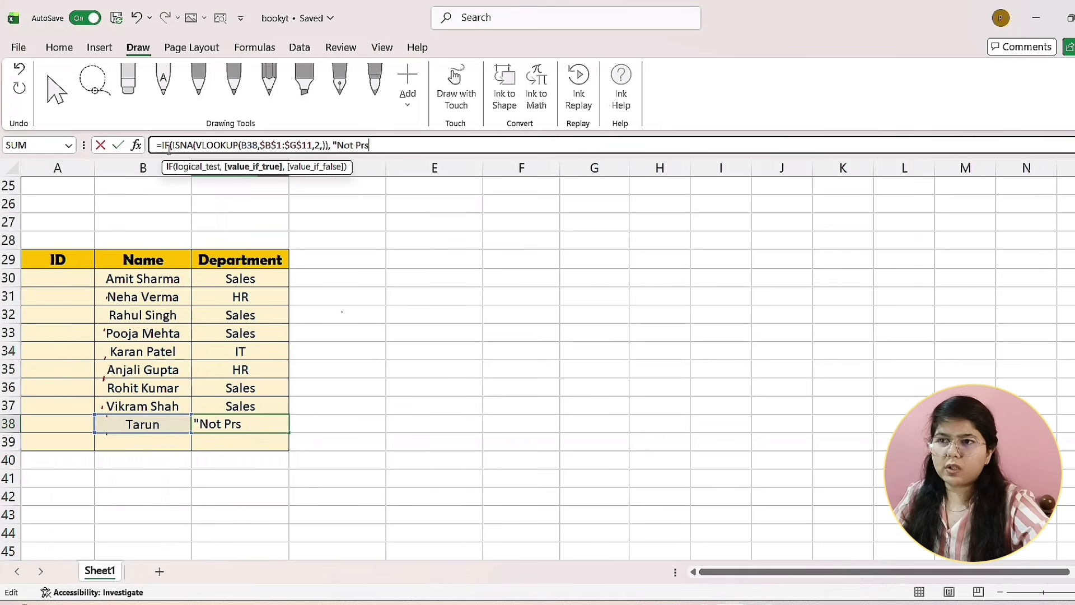
{"action": "type", "text": "re"}
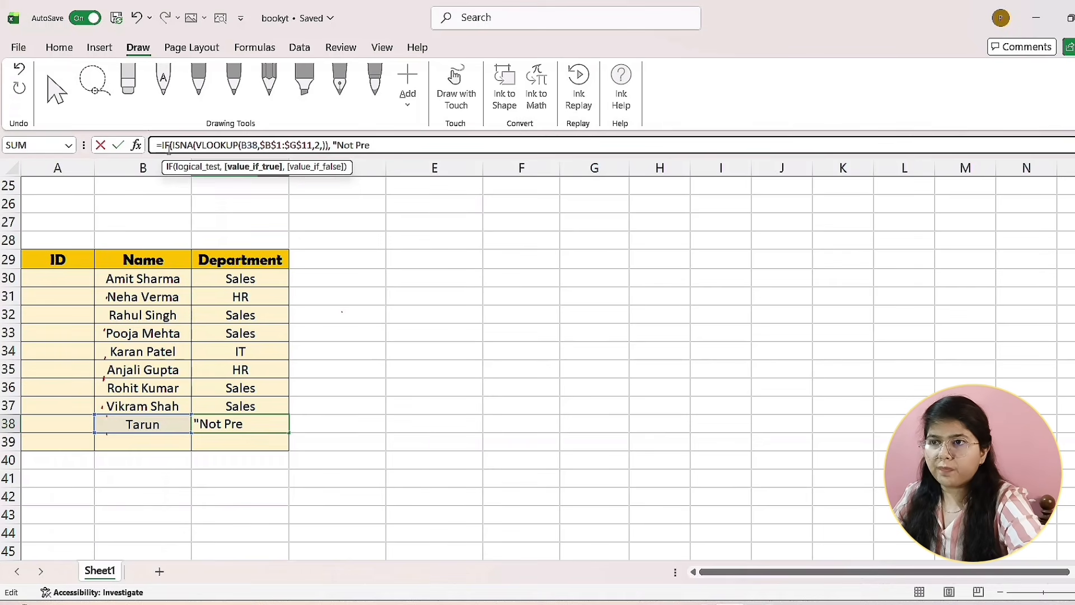
{"action": "type", "text": "sent"}
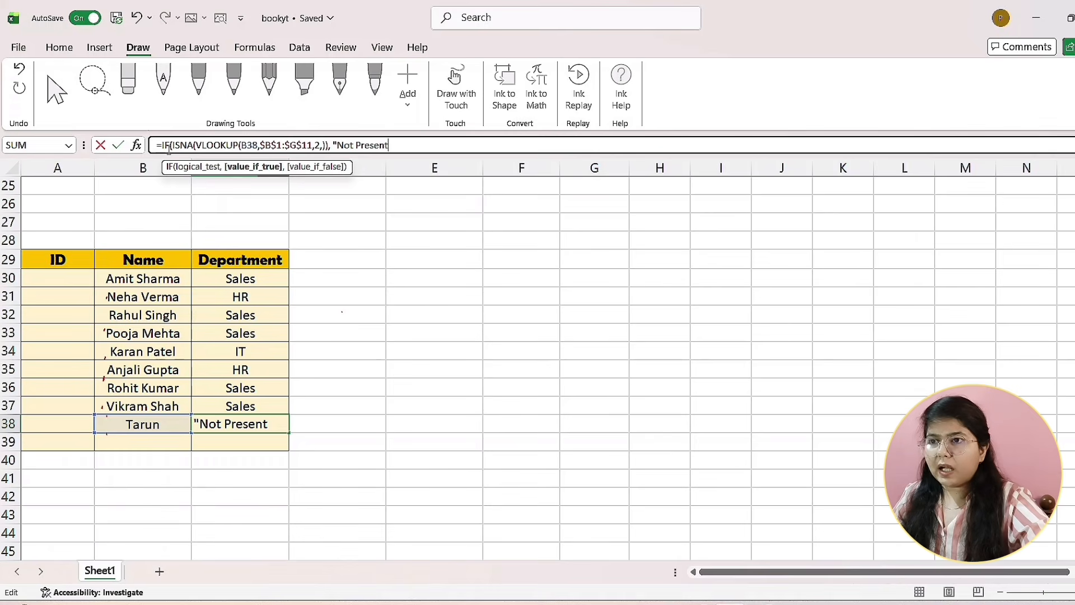
{"action": "type", "text": "\","}
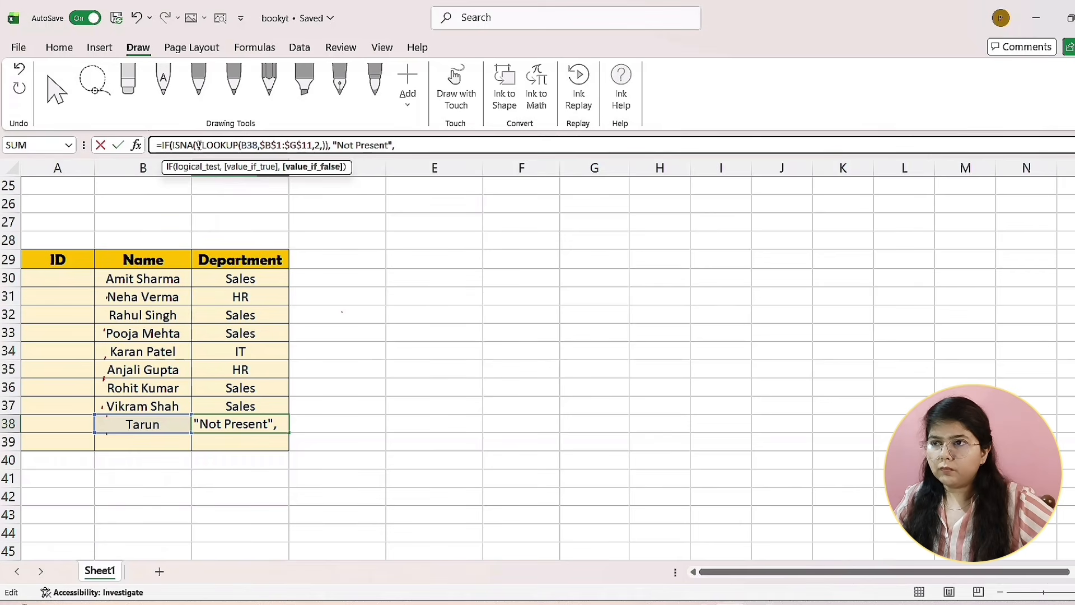
- Copy VLOOKUP(B38,$B$1:$G$11,2,) with its closing parenthesis into the value-if-false argument and commit C38's formula
{"action": "left_click_drag", "start_coordinate": [198, 145], "coordinate": [329, 145]}
{"action": "key", "text": "ctrl+c"}
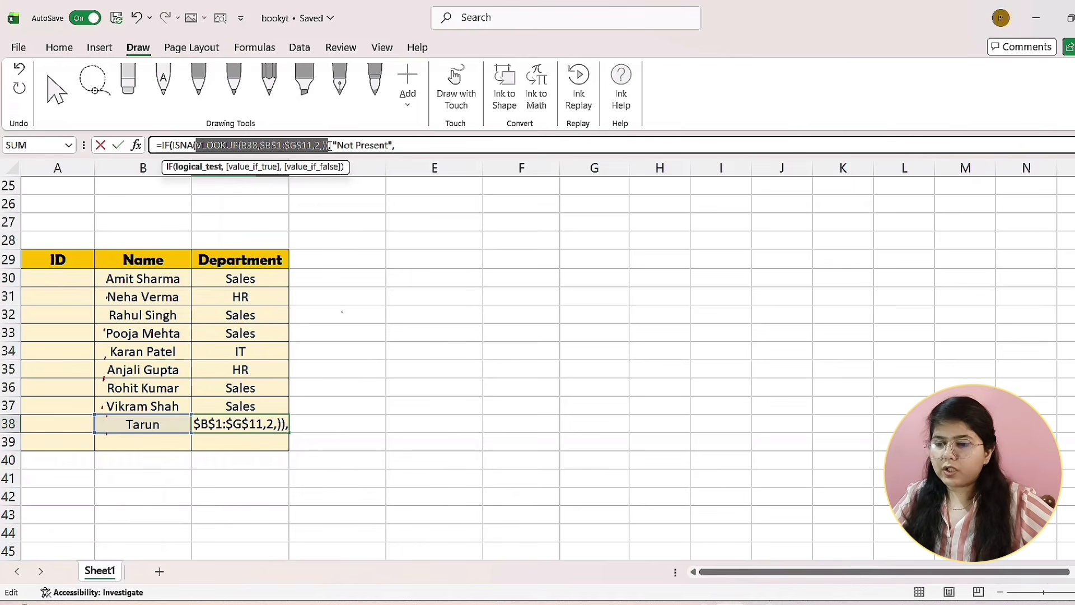
{"action": "left_click", "coordinate": [423, 144]}
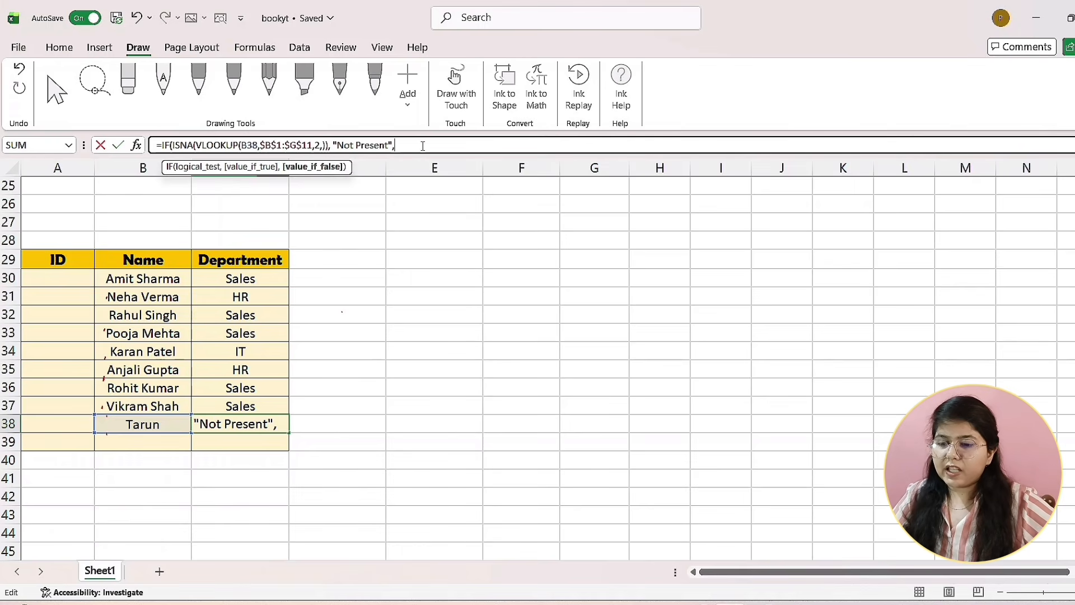
{"action": "key", "text": "ctrl+v"}
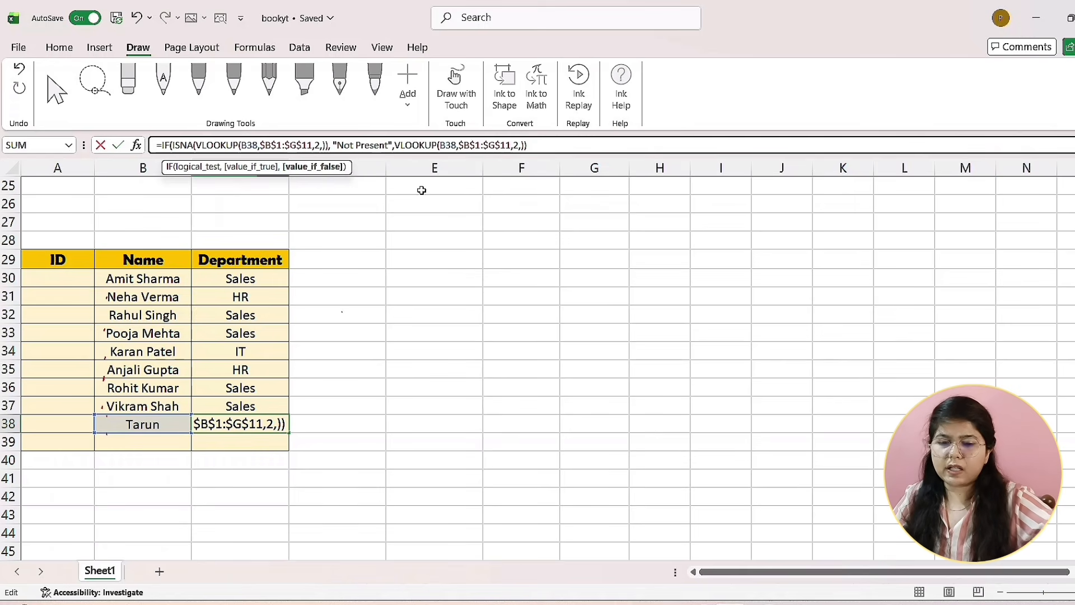
{"action": "key", "text": "Return"}
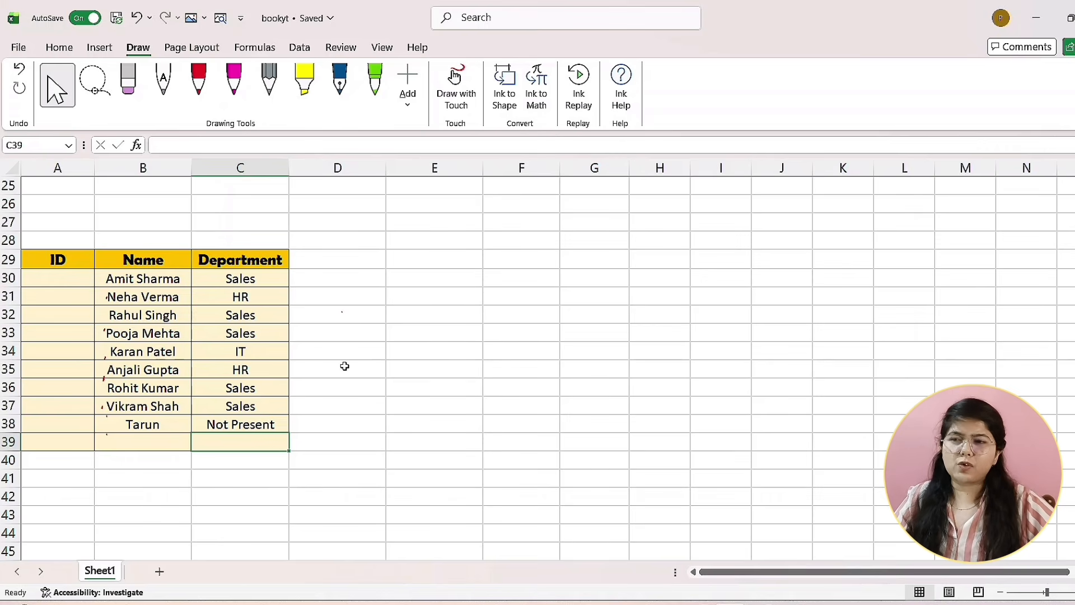
- Move the source record in A7:G7 to the empty row 12 directly below the table
{"action": "scroll", "coordinate": [345, 366], "scroll_direction": "up", "scroll_amount": 7}
{"action": "scroll", "coordinate": [344, 367], "scroll_direction": "up", "scroll_amount": 2}
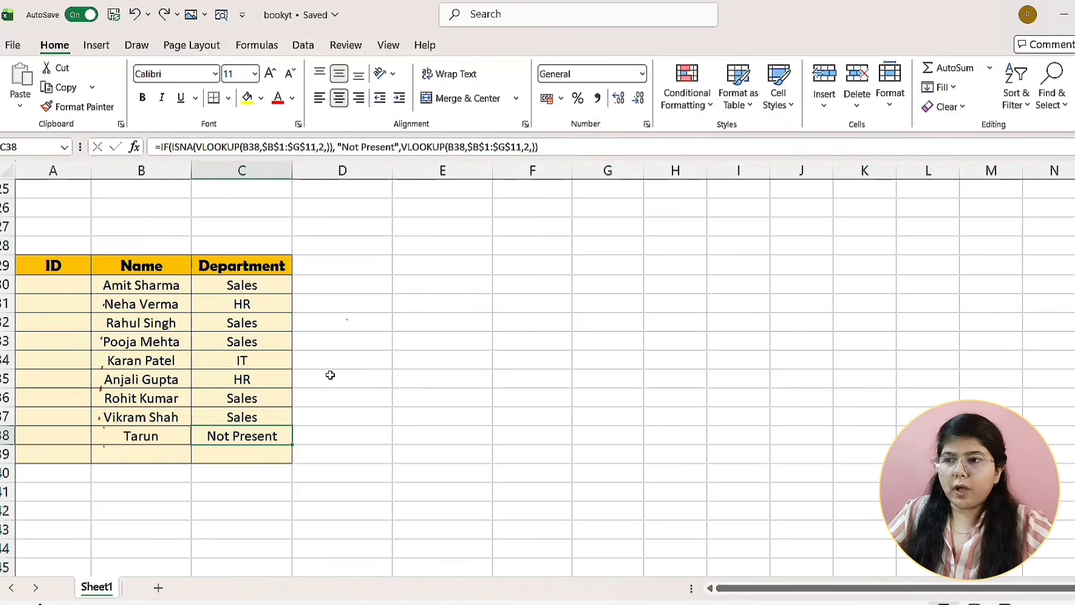
{"action": "scroll", "coordinate": [330, 373], "scroll_direction": "up", "scroll_amount": 7}
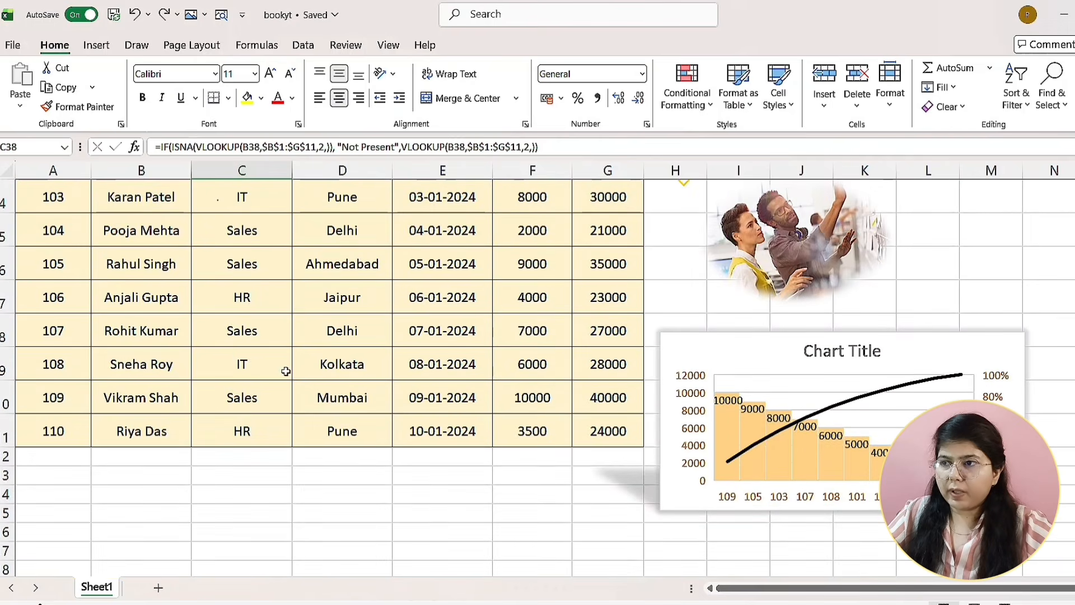
{"action": "scroll", "coordinate": [198, 302], "scroll_direction": "up", "scroll_amount": 1}
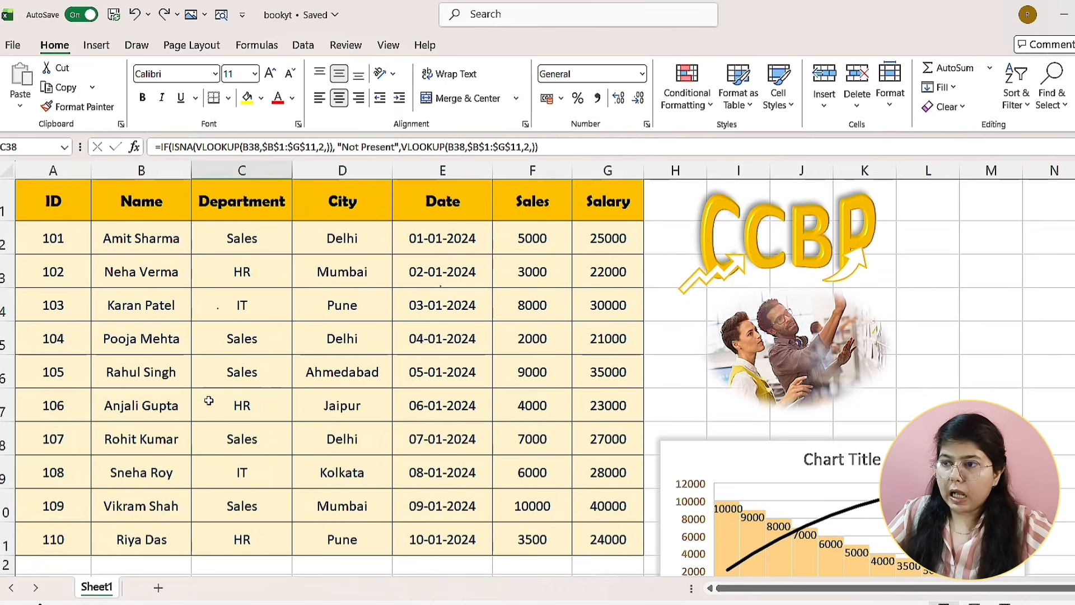
{"action": "left_click_drag", "start_coordinate": [56, 407], "coordinate": [621, 404]}
{"action": "left_click", "coordinate": [654, 432]}
{"action": "right_click", "coordinate": [602, 404]}
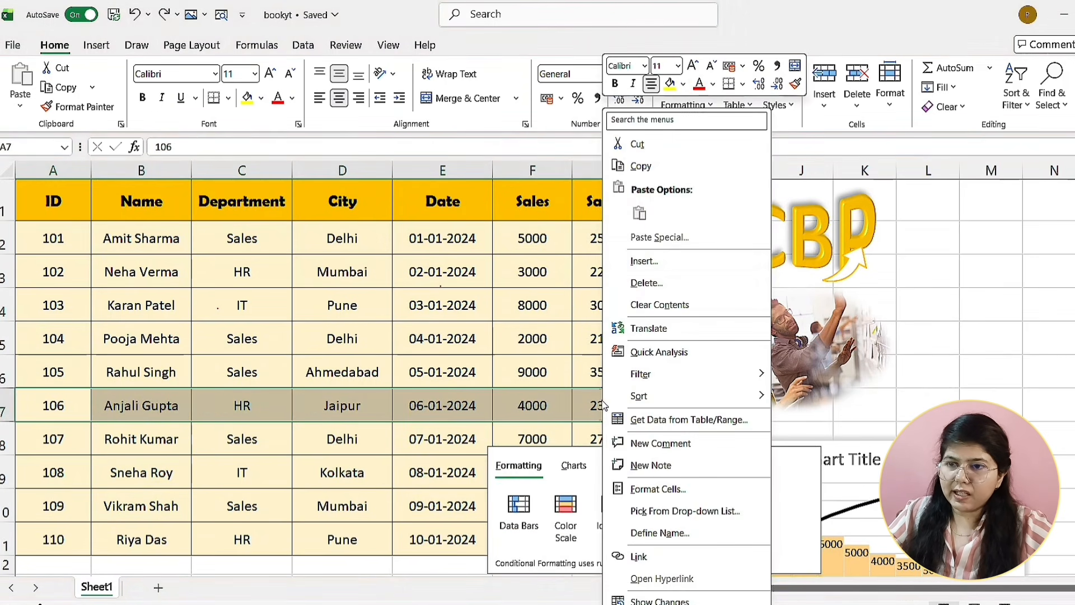
{"action": "left_click", "coordinate": [639, 145]}
{"action": "scroll", "coordinate": [378, 342], "scroll_direction": "down", "scroll_amount": 6}
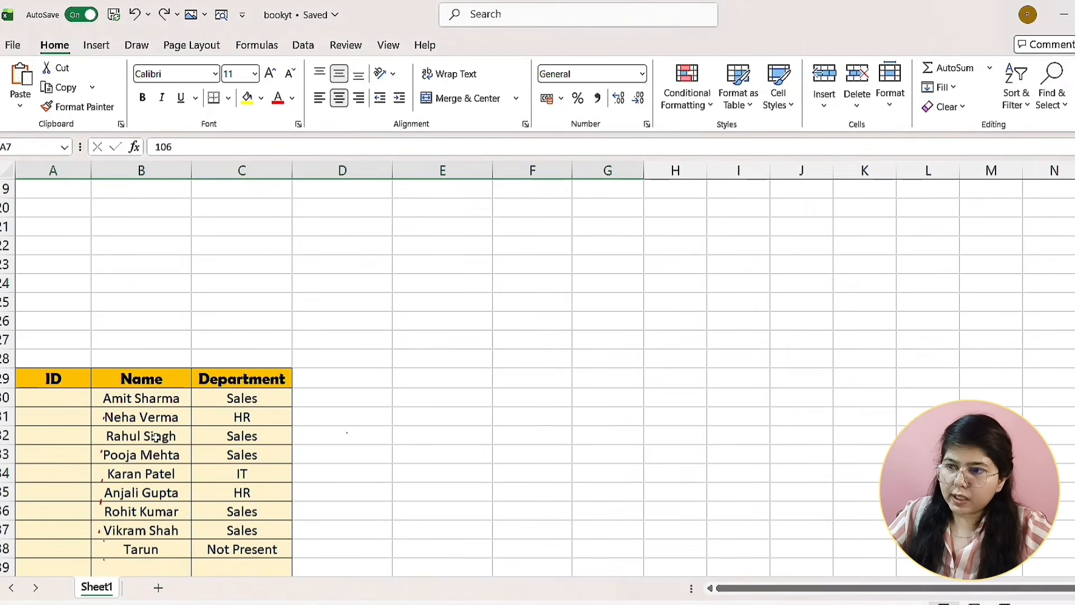
{"action": "scroll", "coordinate": [160, 507], "scroll_direction": "up", "scroll_amount": 4}
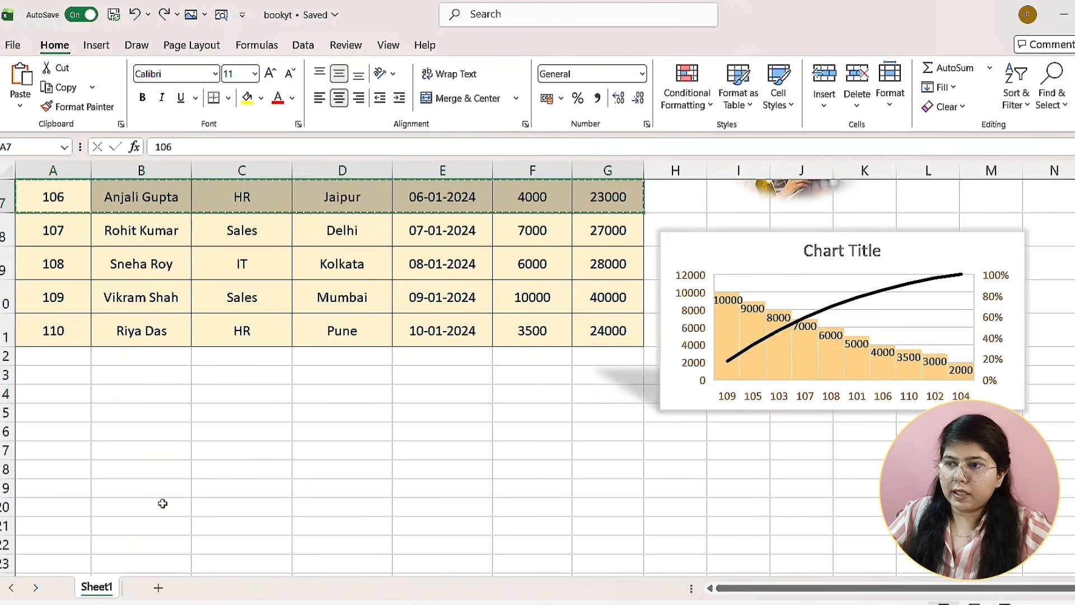
{"action": "left_click", "coordinate": [71, 354]}
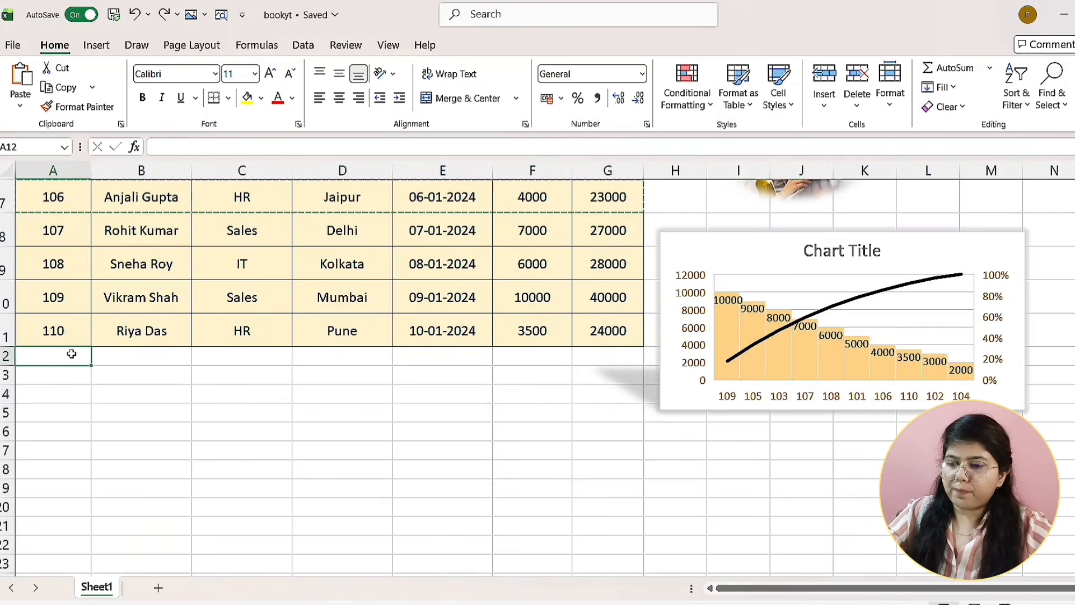
{"action": "key", "text": "ctrl+v"}
- Examine the Department lookup results after the move and compare the source data with the lookup range B1:G11
{"action": "scroll", "coordinate": [112, 365], "scroll_direction": "down", "scroll_amount": 8}
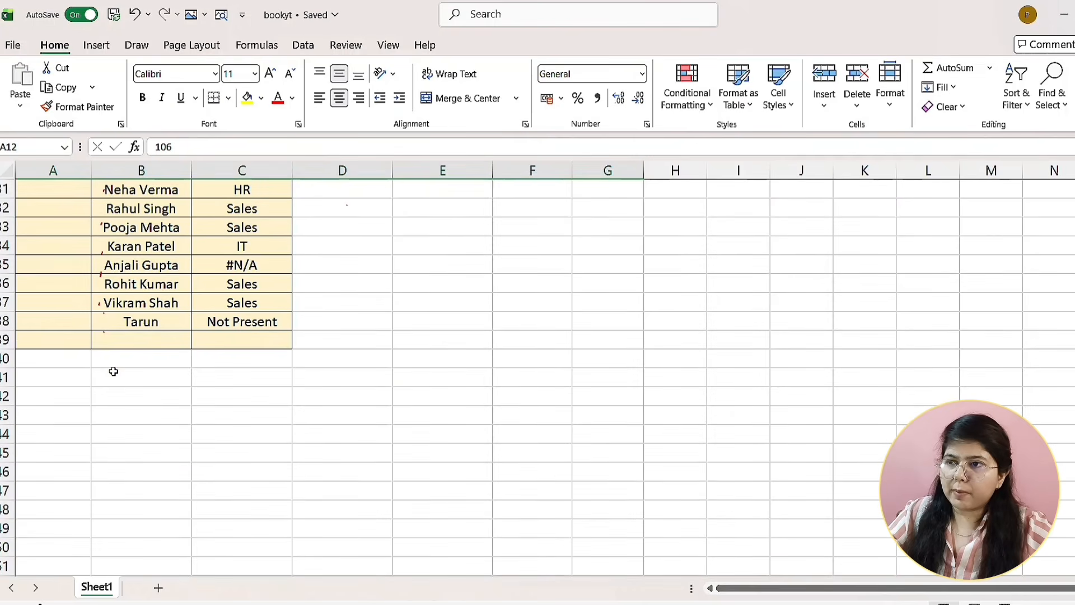
{"action": "scroll", "coordinate": [113, 370], "scroll_direction": "up", "scroll_amount": 1}
{"action": "scroll", "coordinate": [113, 371], "scroll_direction": "up", "scroll_amount": 1}
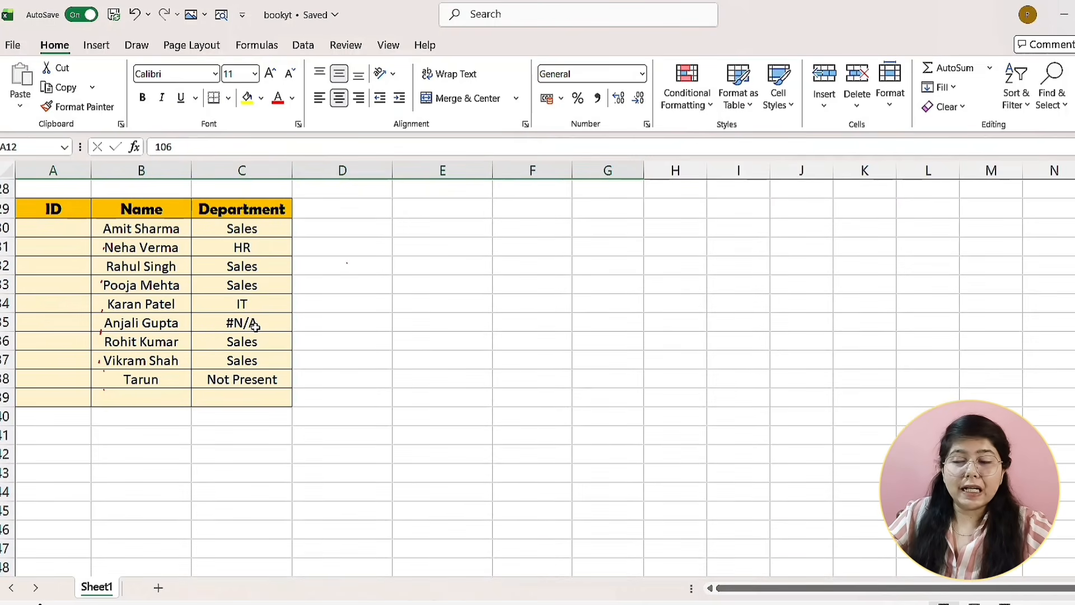
{"action": "scroll", "coordinate": [308, 356], "scroll_direction": "up", "scroll_amount": 9}
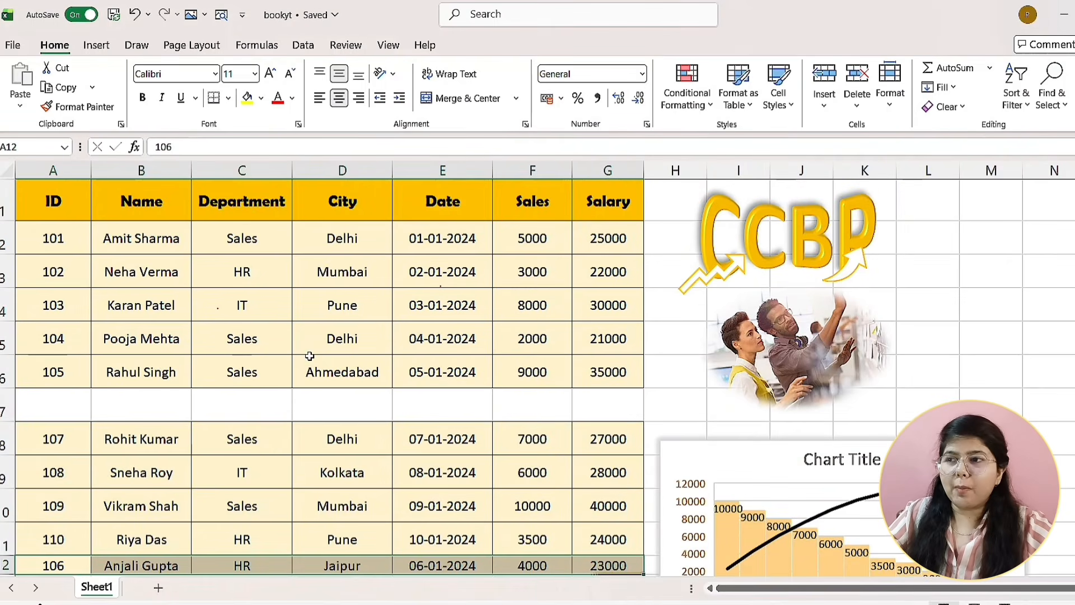
{"action": "left_click_drag", "start_coordinate": [110, 202], "coordinate": [603, 540]}
{"action": "scroll", "coordinate": [508, 364], "scroll_direction": "down", "scroll_amount": 2}
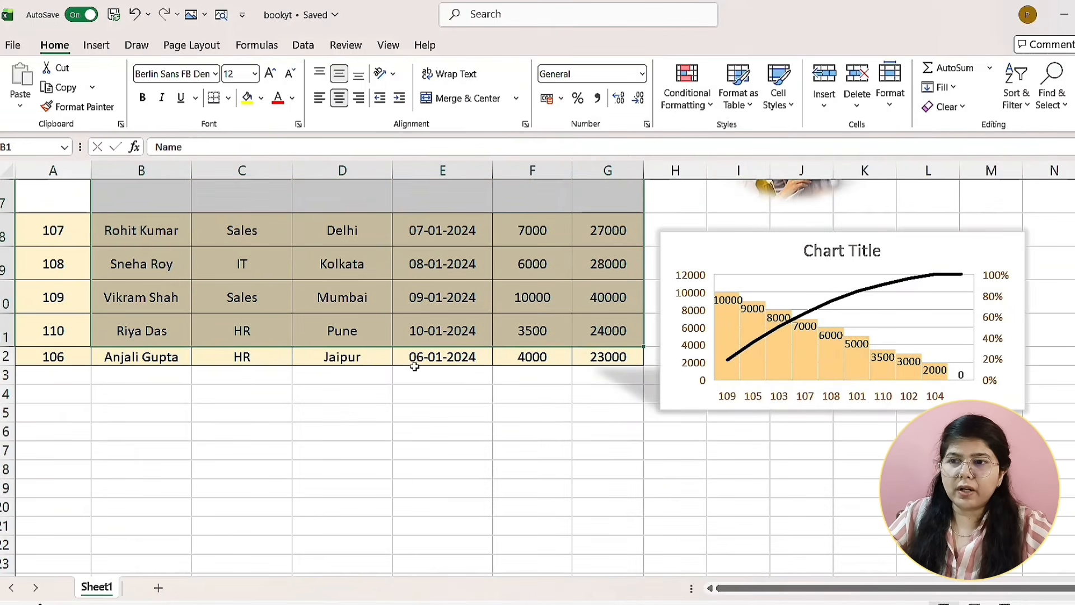
{"action": "scroll", "coordinate": [545, 392], "scroll_direction": "up", "scroll_amount": 1}
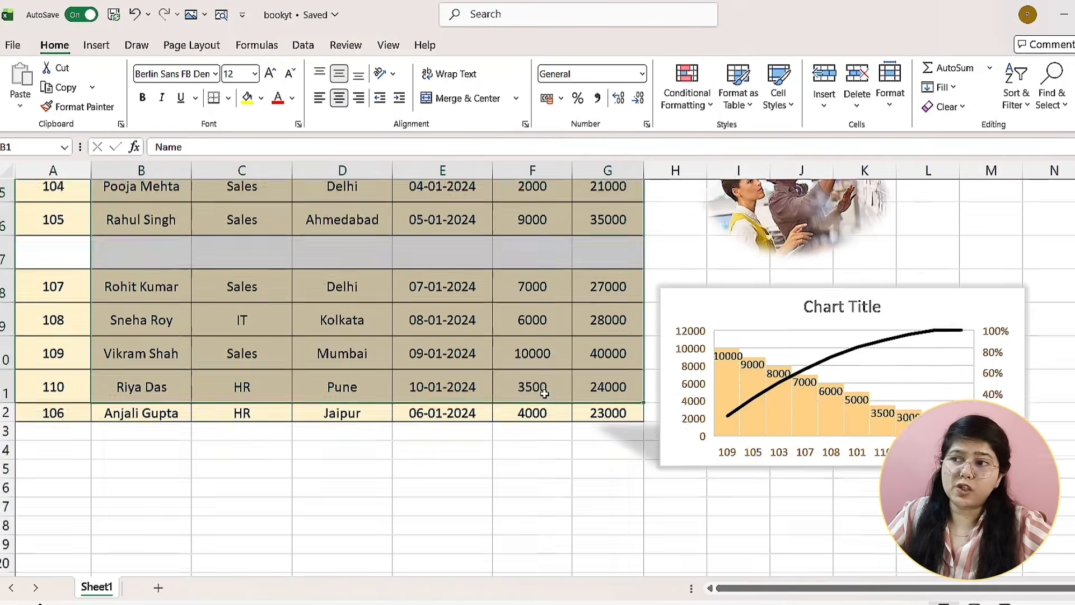
{"action": "scroll", "coordinate": [544, 393], "scroll_direction": "up", "scroll_amount": 2}
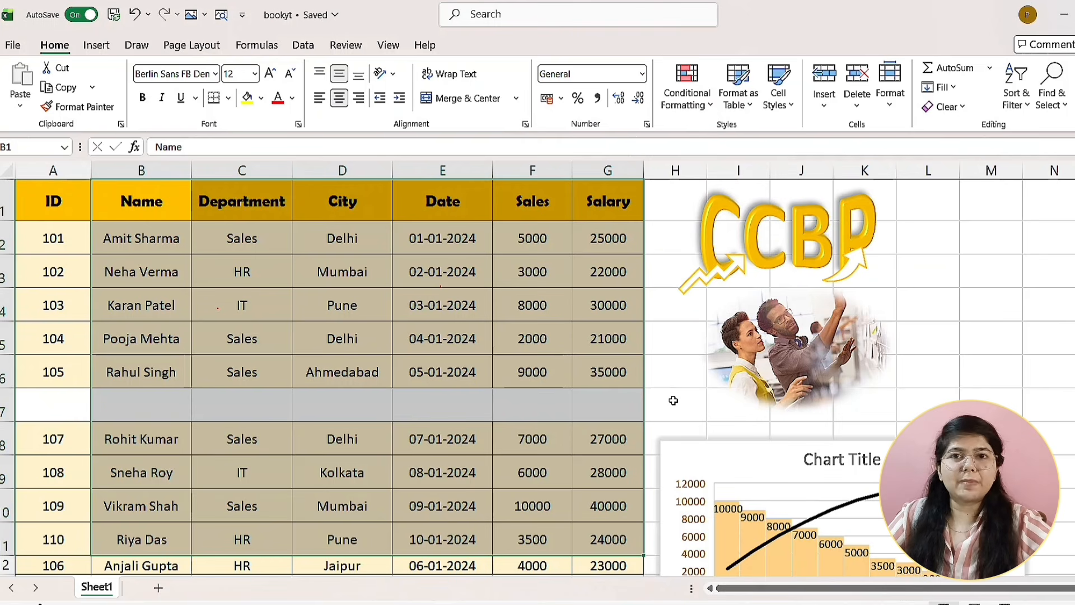
- Undo the record's move to row 12 and clear the pending cut selection
{"action": "left_click", "coordinate": [491, 376]}
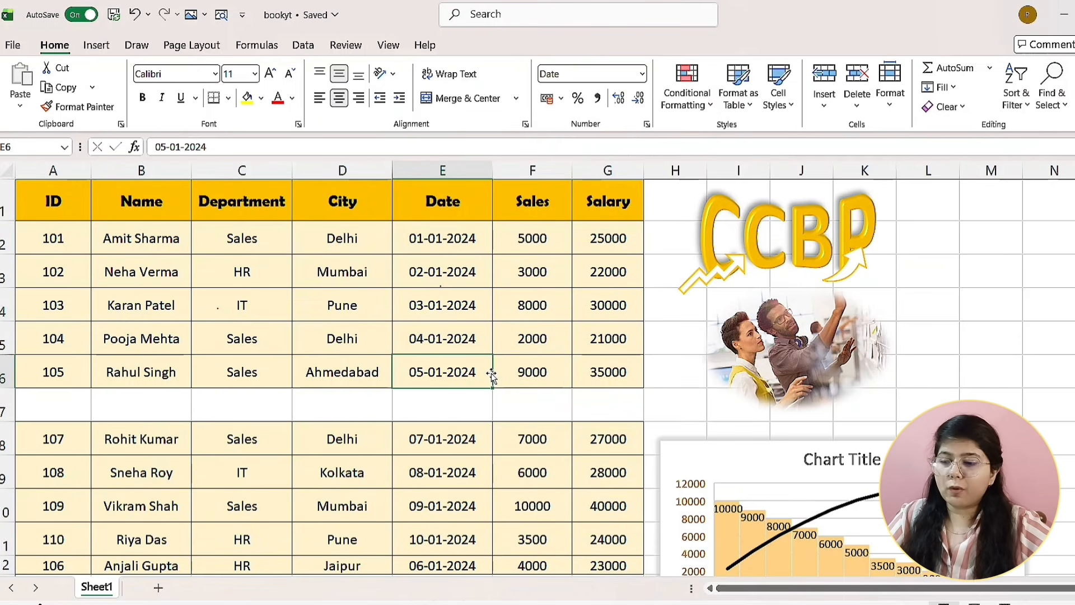
{"action": "key", "text": "ctrl+z"}
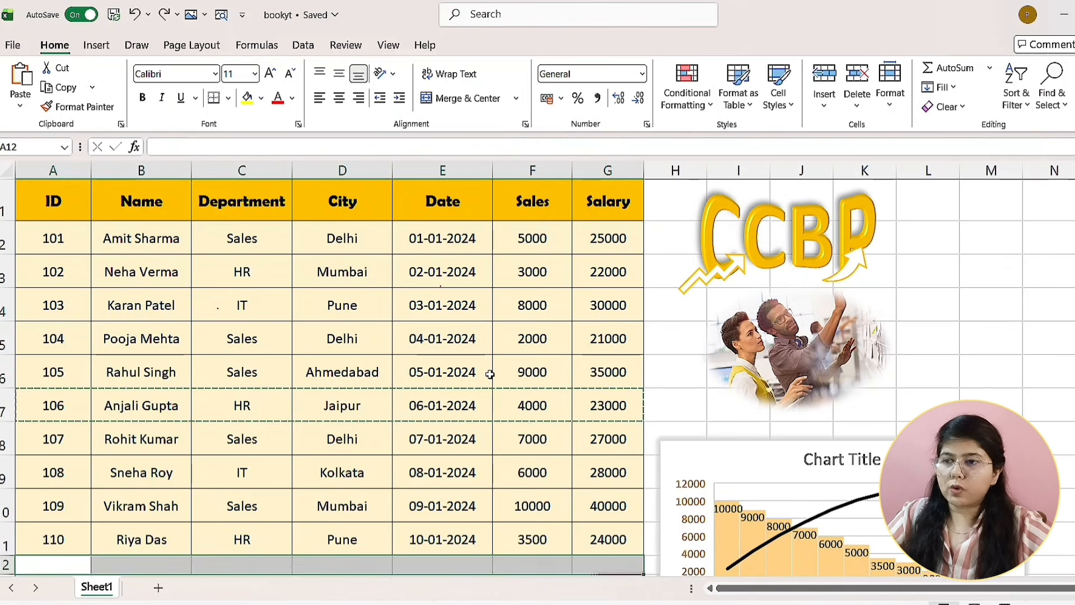
{"action": "double_click", "coordinate": [481, 352]}
{"action": "left_click", "coordinate": [480, 355]}
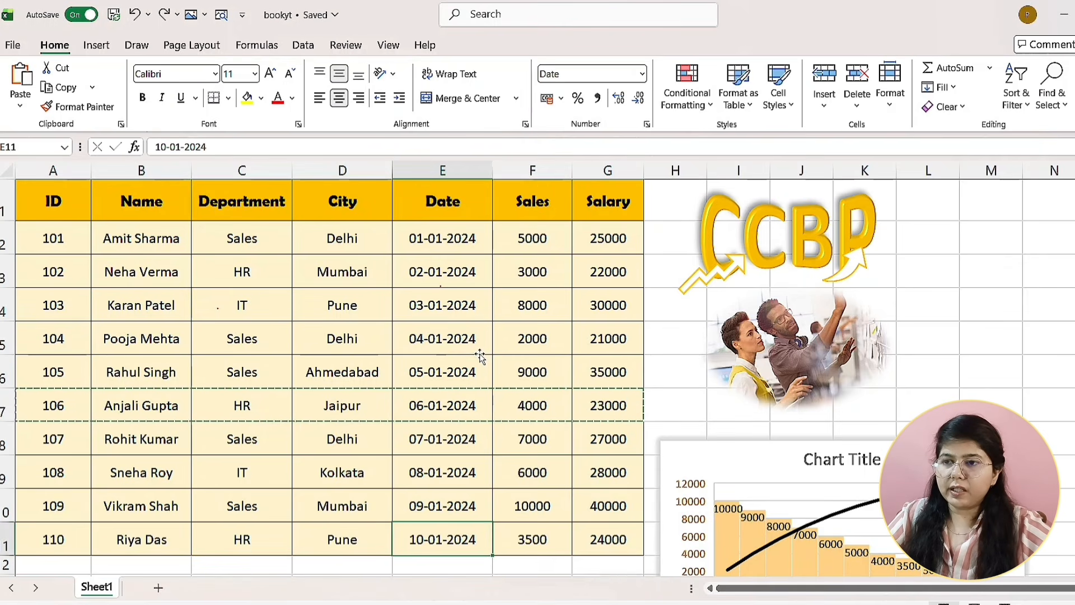
{"action": "double_click", "coordinate": [455, 332]}
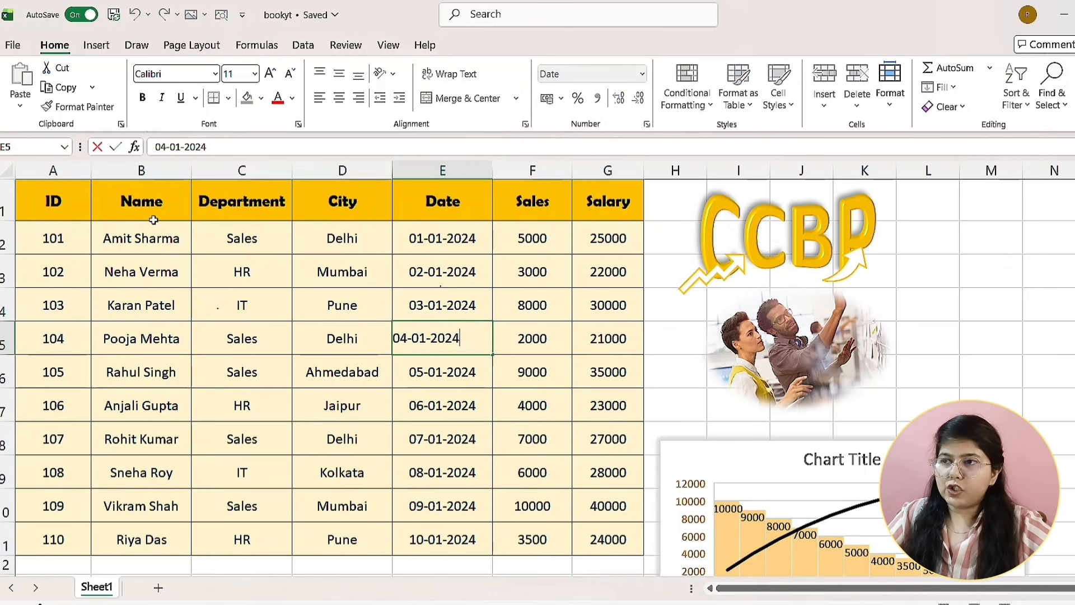
- Convert the range B1:G11 into an Excel table with its first row as headers
{"action": "left_click_drag", "start_coordinate": [140, 196], "coordinate": [616, 540]}
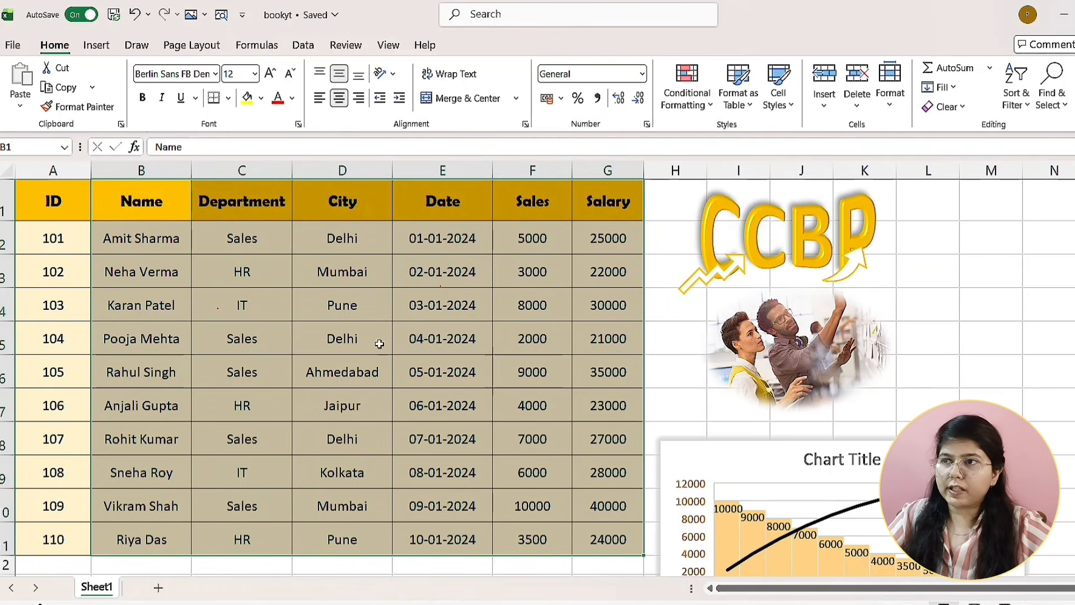
{"action": "left_click", "coordinate": [112, 45]}
{"action": "left_click", "coordinate": [138, 101]}
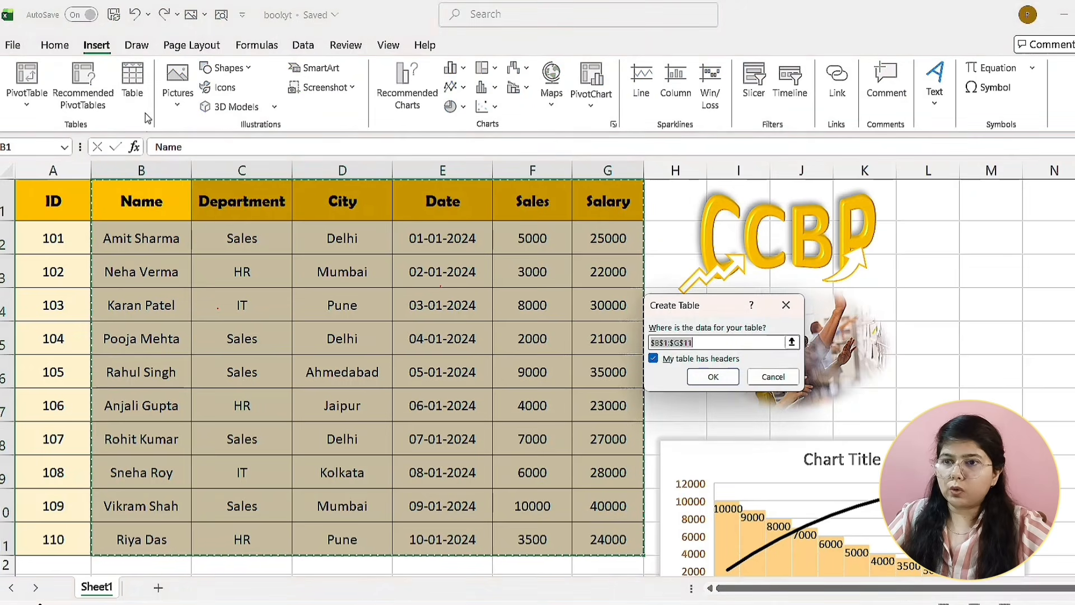
{"action": "left_click", "coordinate": [713, 376]}
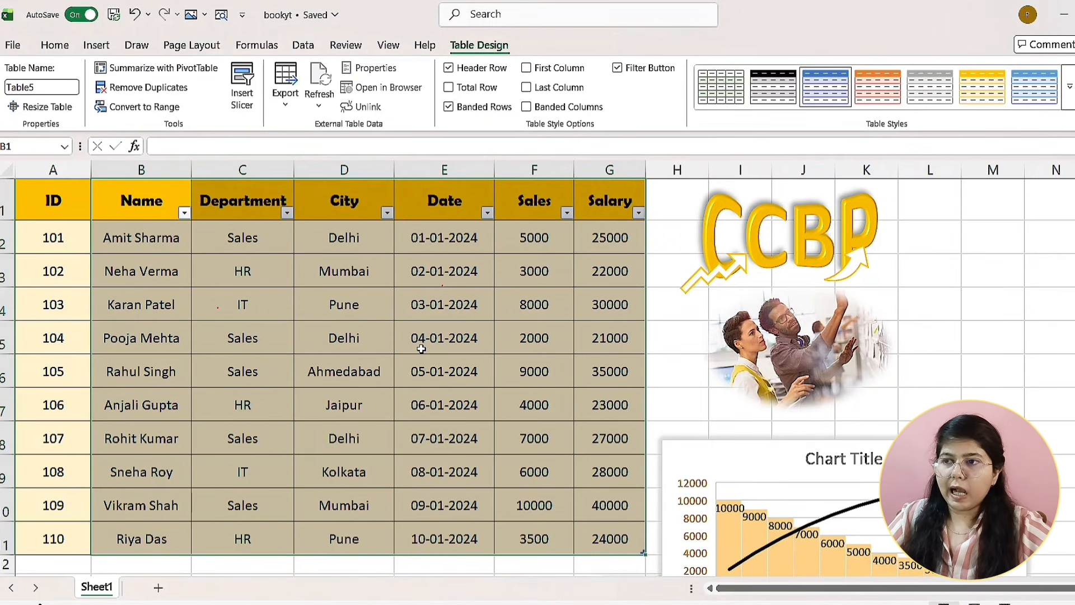
- Clear the Department lookup formulas in C31:C38, keeping only the one in C30
{"action": "scroll", "coordinate": [423, 357], "scroll_direction": "down", "scroll_amount": 7}
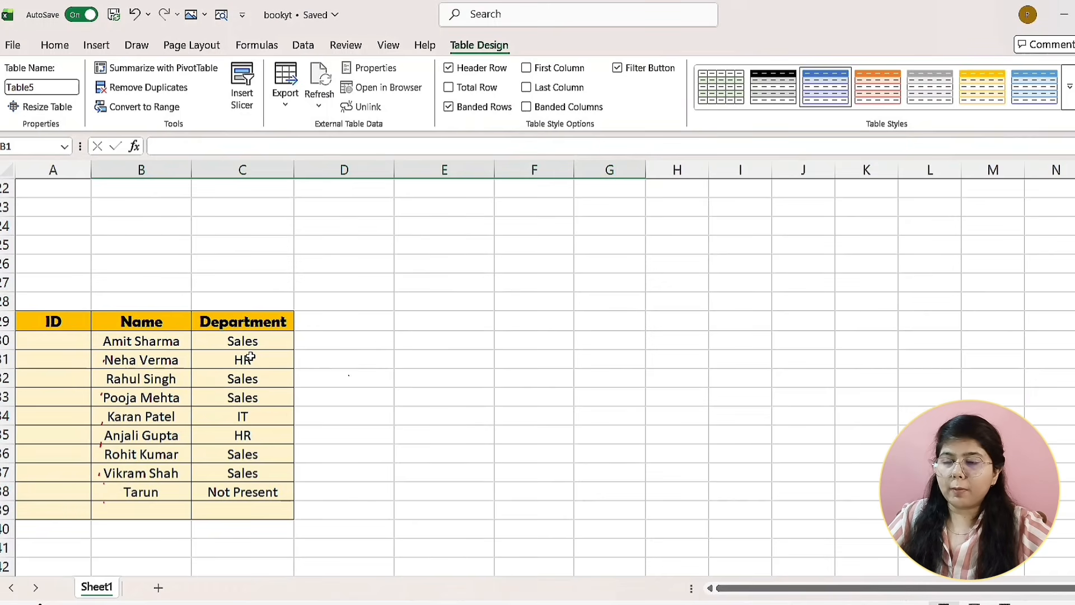
{"action": "left_click_drag", "start_coordinate": [250, 357], "coordinate": [290, 489]}
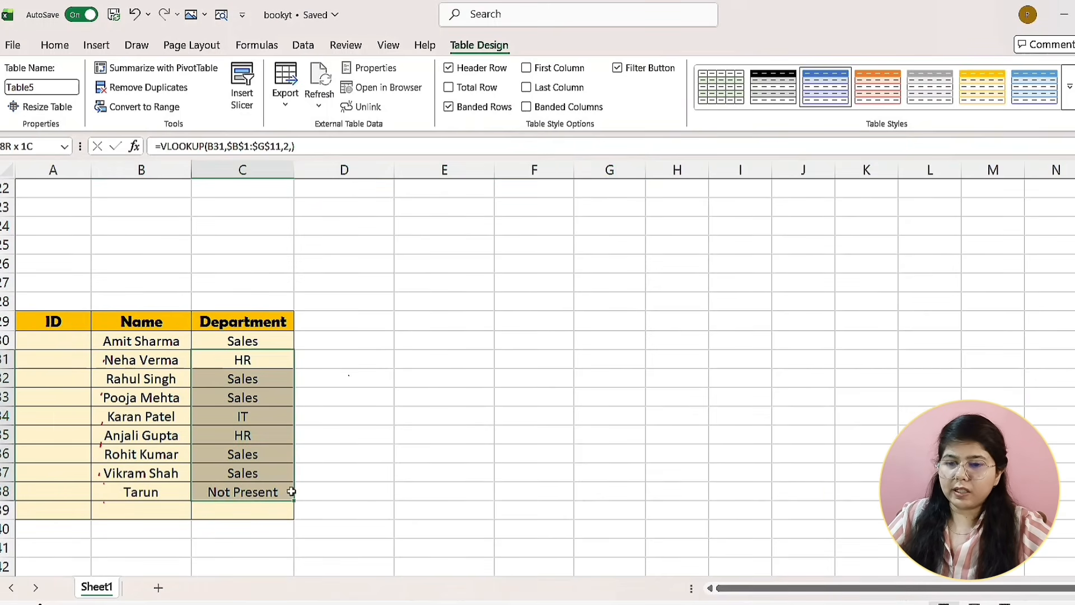
{"action": "key", "text": "Delete"}
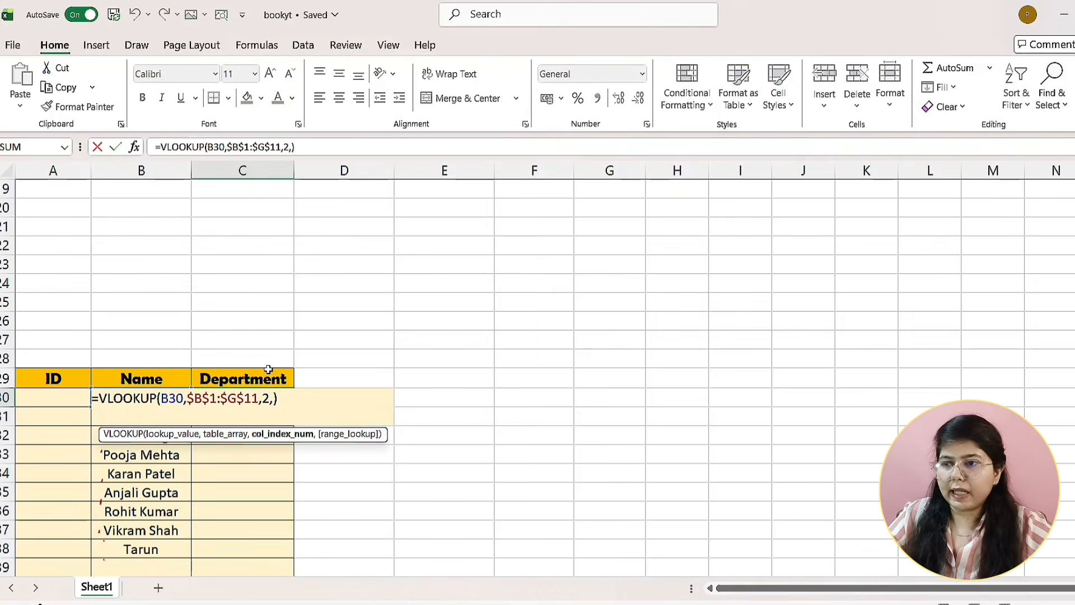
- Replace the $B$1:$G$11 table array in C30's VLOOKUP with Table5[#All] and commit the formula
{"action": "scroll", "coordinate": [273, 330], "scroll_direction": "up", "scroll_amount": 5}
{"action": "scroll", "coordinate": [273, 331], "scroll_direction": "up", "scroll_amount": 2}
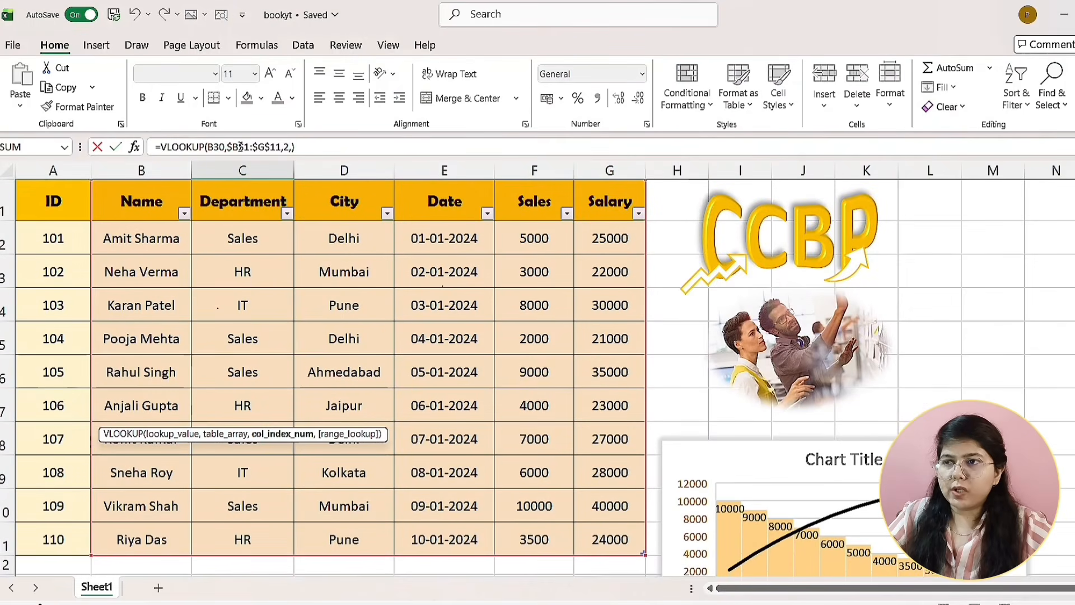
{"action": "left_click_drag", "start_coordinate": [282, 150], "coordinate": [225, 149]}
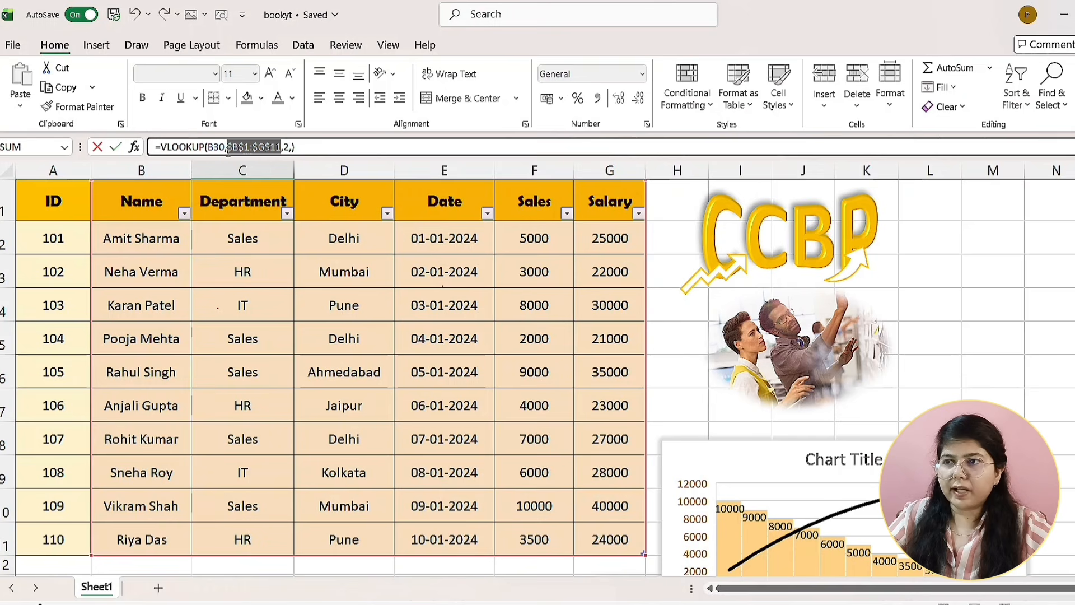
{"action": "left_click", "coordinate": [151, 238]}
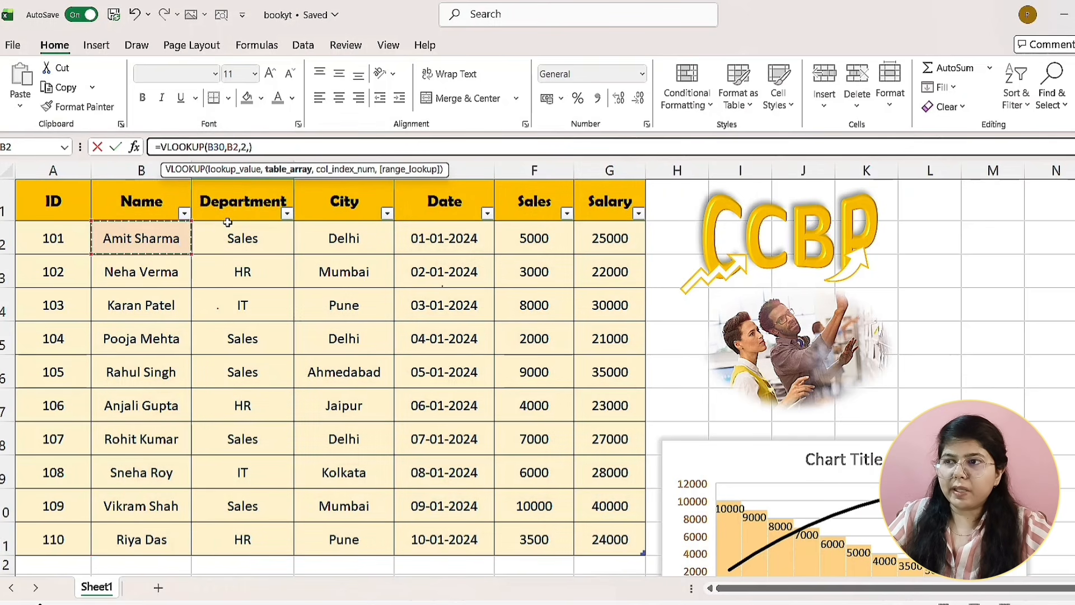
{"action": "left_click", "coordinate": [159, 200]}
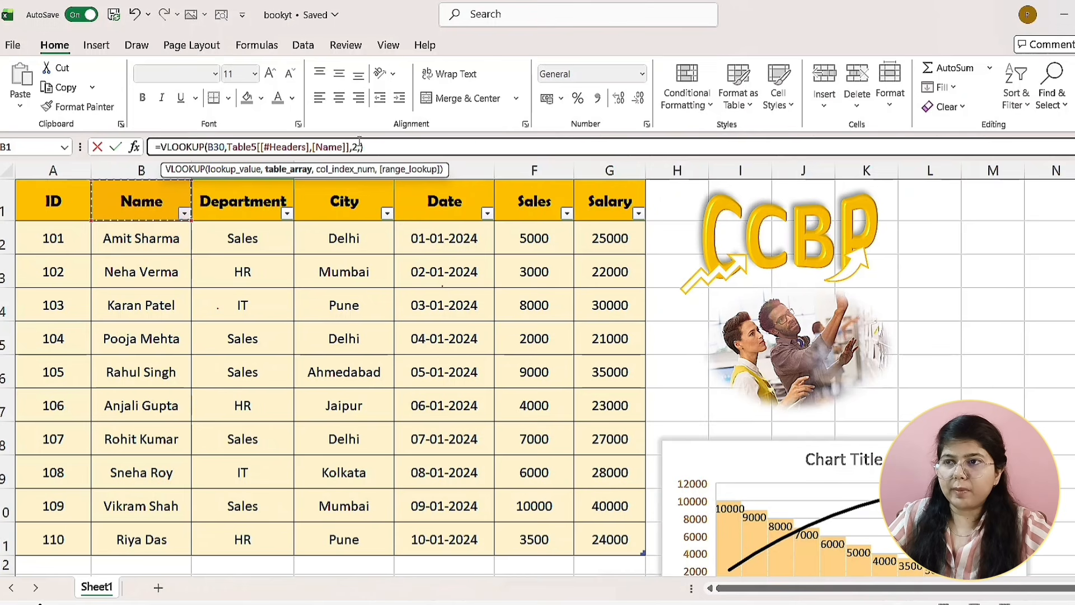
{"action": "left_click_drag", "start_coordinate": [346, 147], "coordinate": [262, 147]}
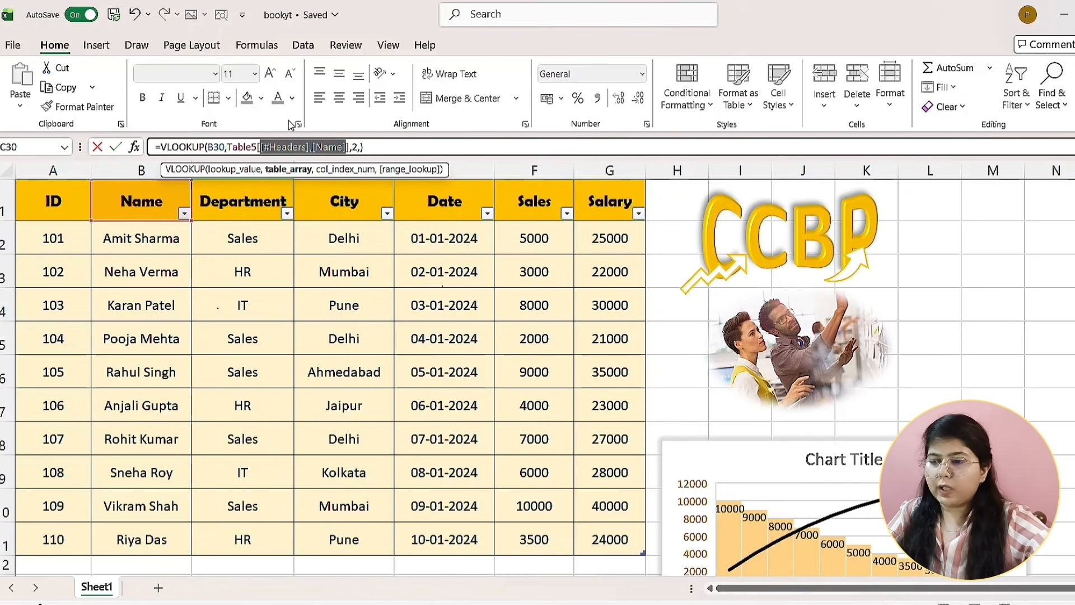
{"action": "type", "text": "#All"}
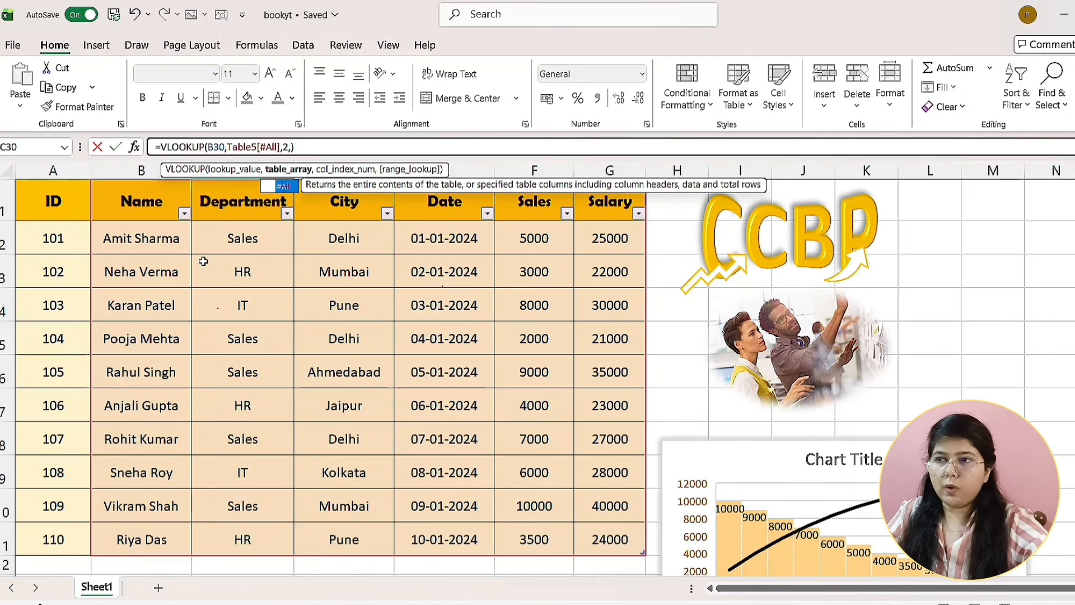
{"action": "key", "text": "Return"}
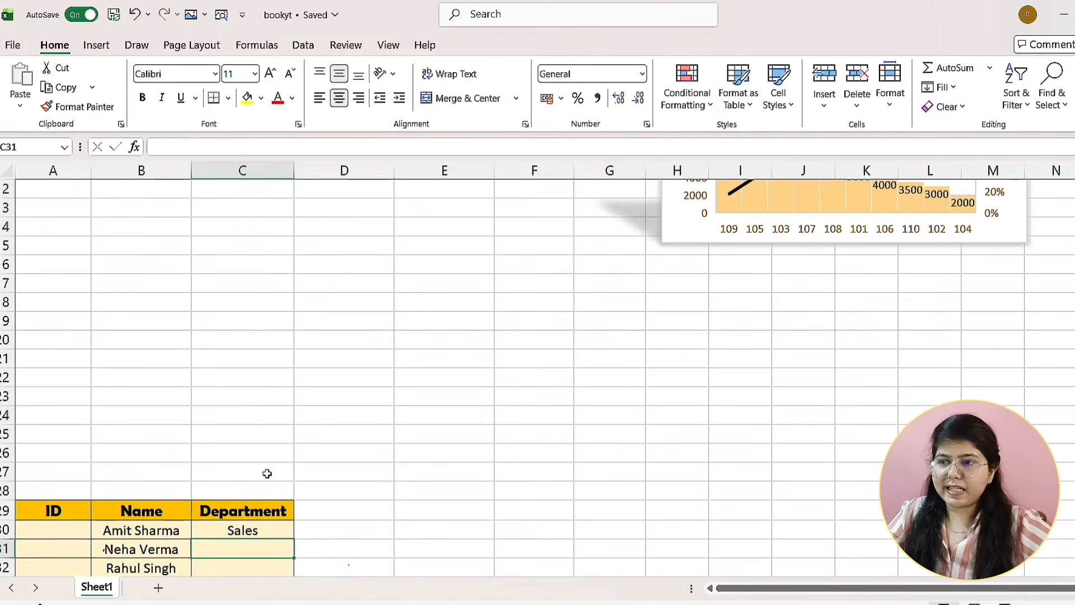
- Review C30's VLOOKUP with the Table5[#All] reference and fill it down the Department column through C38
{"action": "scroll", "coordinate": [267, 473], "scroll_direction": "down", "scroll_amount": 2}
{"action": "key", "text": "Up"}
{"action": "key", "text": "Up"}
{"action": "double_click", "coordinate": [254, 421]}
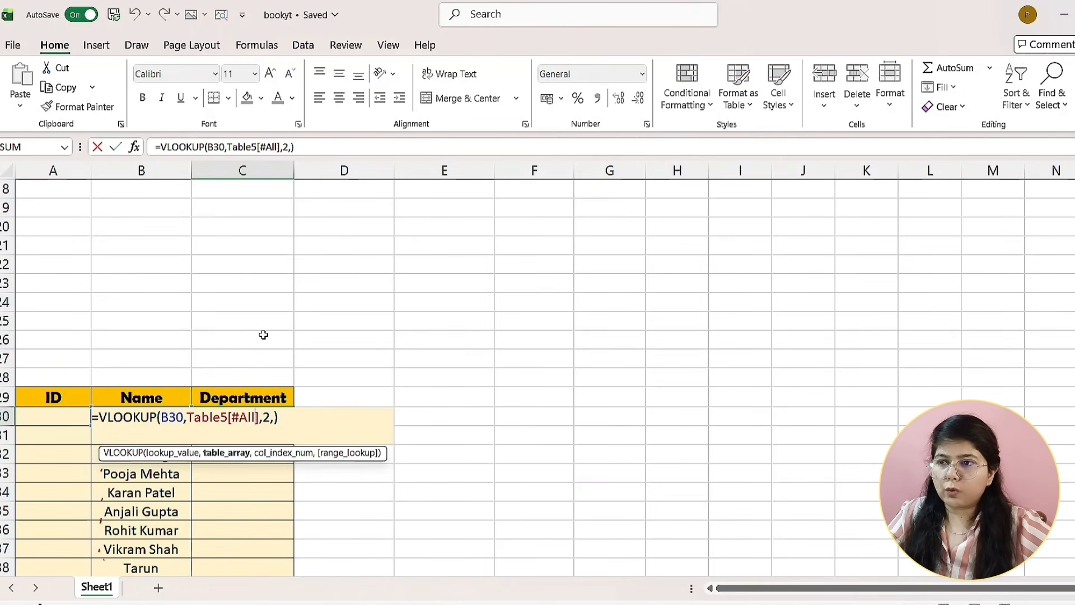
{"action": "key", "text": "Return"}
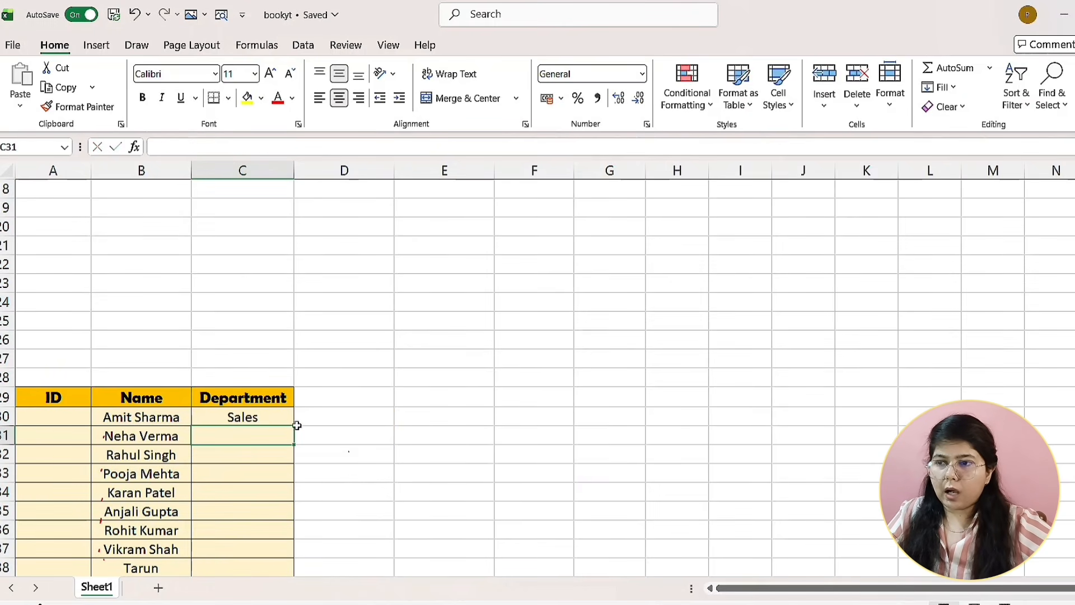
{"action": "scroll", "coordinate": [284, 372], "scroll_direction": "up", "scroll_amount": 3}
{"action": "scroll", "coordinate": [283, 372], "scroll_direction": "down", "scroll_amount": 4}
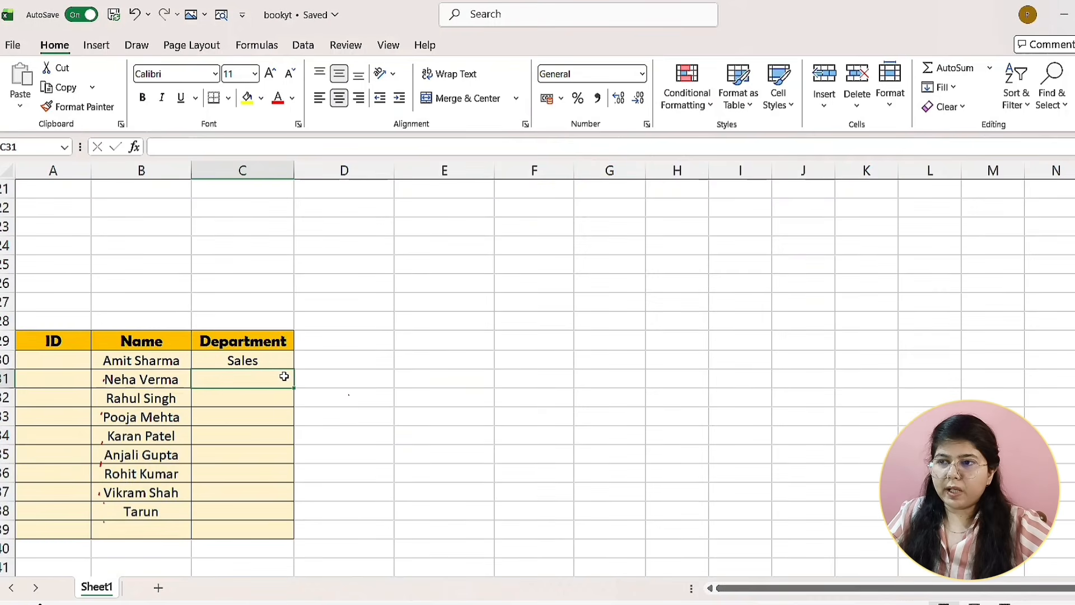
{"action": "left_click", "coordinate": [286, 360]}
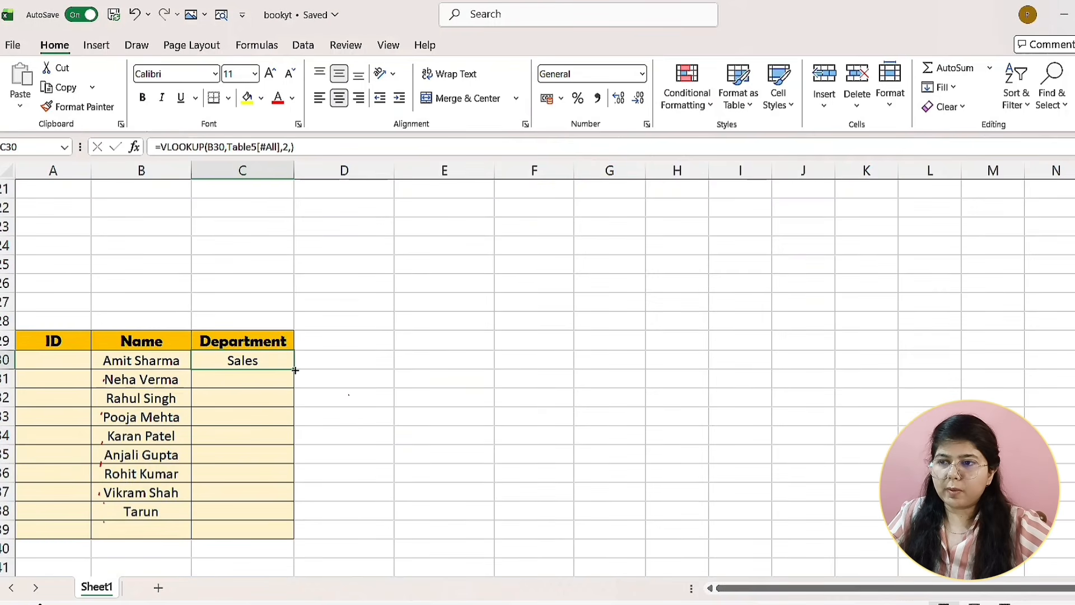
{"action": "double_click", "coordinate": [295, 369]}
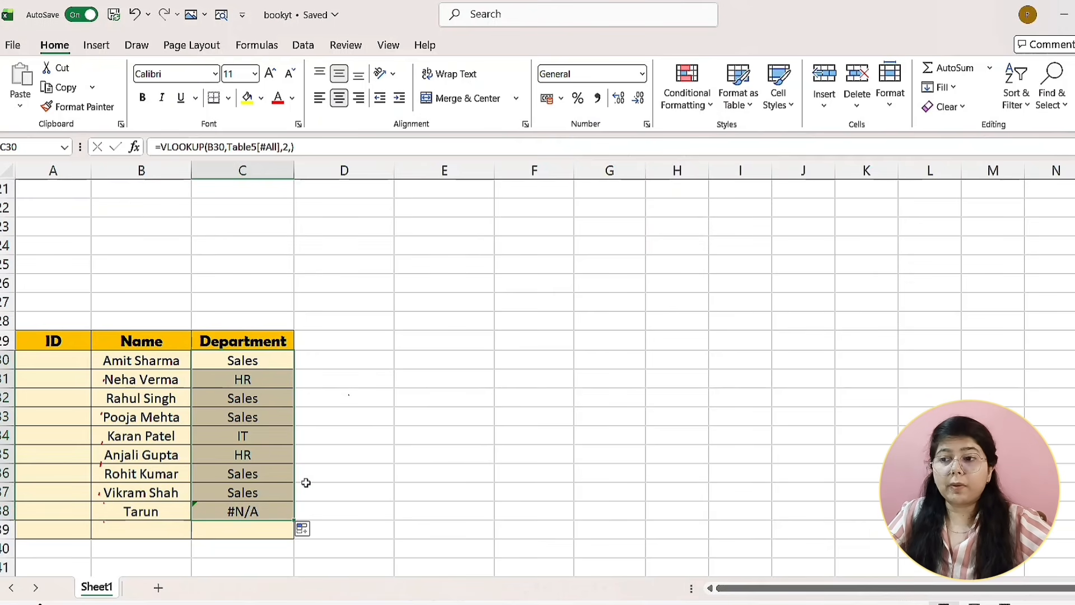
- Move the ID 106 record from B7:G7 to the first empty row below the source table, starting at B12
{"action": "left_click", "coordinate": [319, 451]}
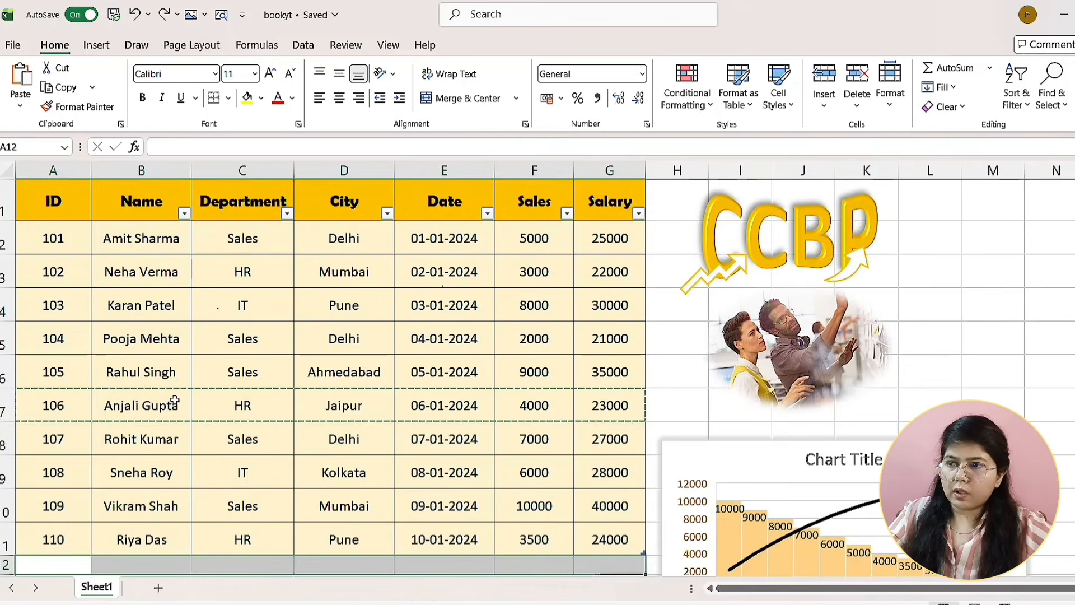
{"action": "double_click", "coordinate": [174, 400]}
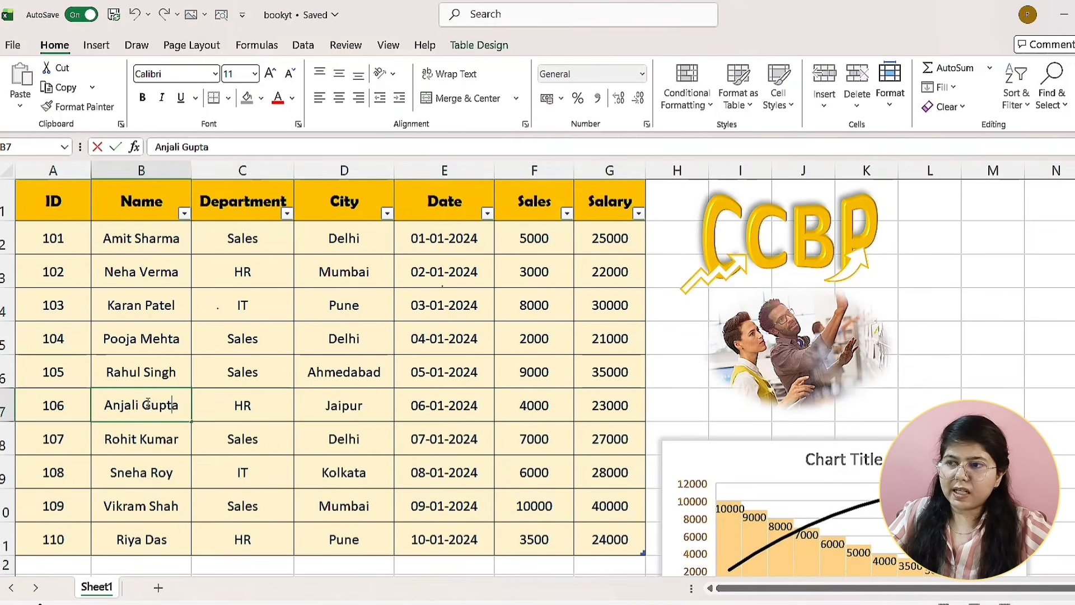
{"action": "left_click_drag", "start_coordinate": [167, 402], "coordinate": [579, 402]}
{"action": "key", "text": "ctrl+c"}
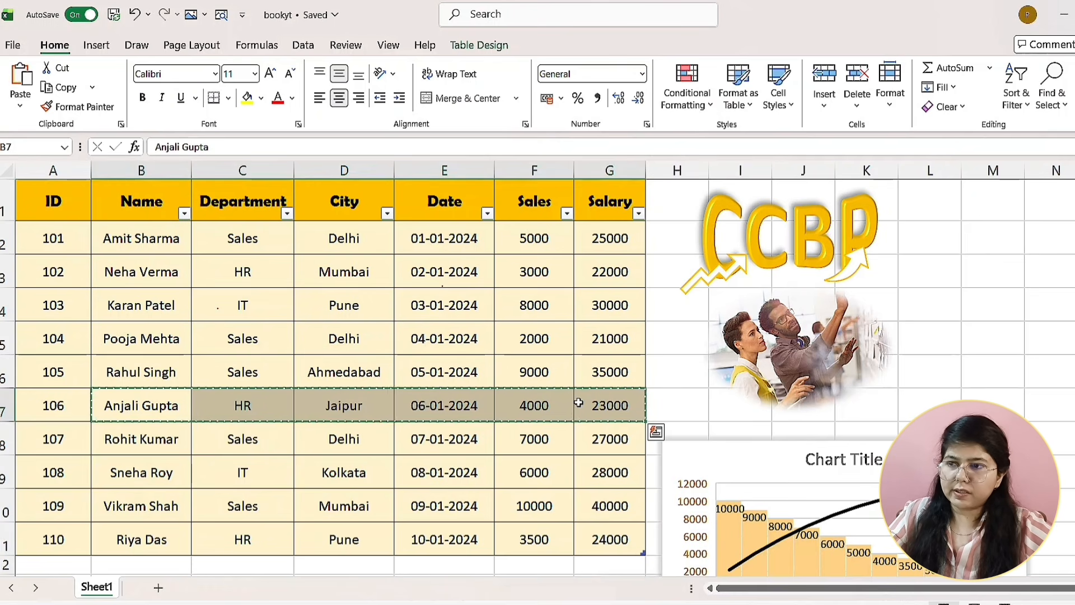
{"action": "scroll", "coordinate": [578, 402], "scroll_direction": "down", "scroll_amount": 3}
{"action": "left_click", "coordinate": [163, 256]}
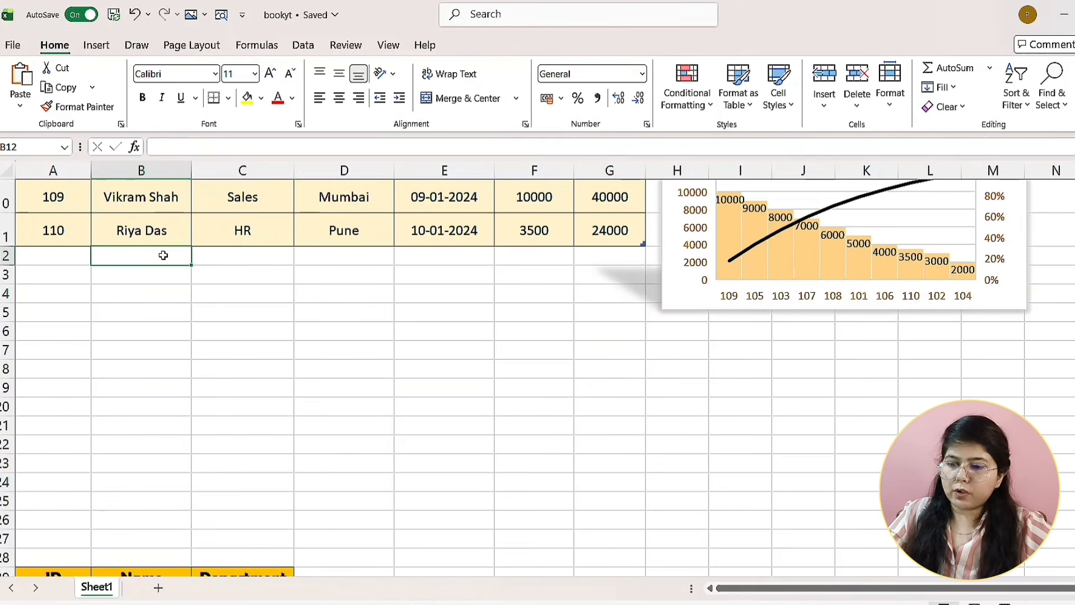
{"action": "key", "text": "ctrl+v"}
- Examine the Department VLOOKUP formulas, especially C35's, and check which source rows the Table5[#All] reference covers
{"action": "scroll", "coordinate": [377, 449], "scroll_direction": "down", "scroll_amount": 6}
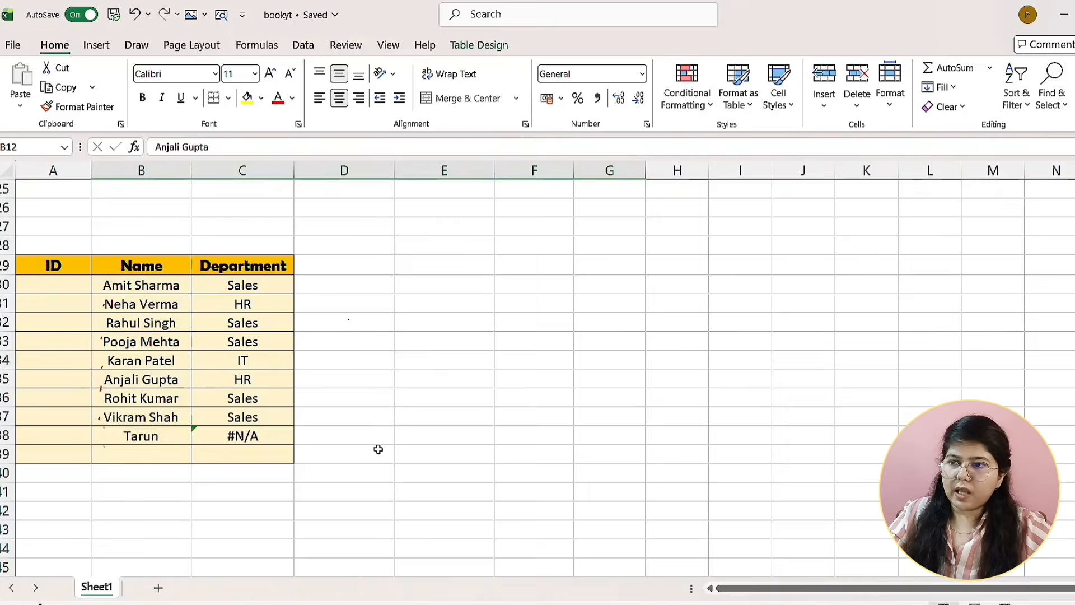
{"action": "scroll", "coordinate": [378, 449], "scroll_direction": "up", "scroll_amount": 2}
{"action": "left_click", "coordinate": [253, 392]}
{"action": "left_click", "coordinate": [239, 334]}
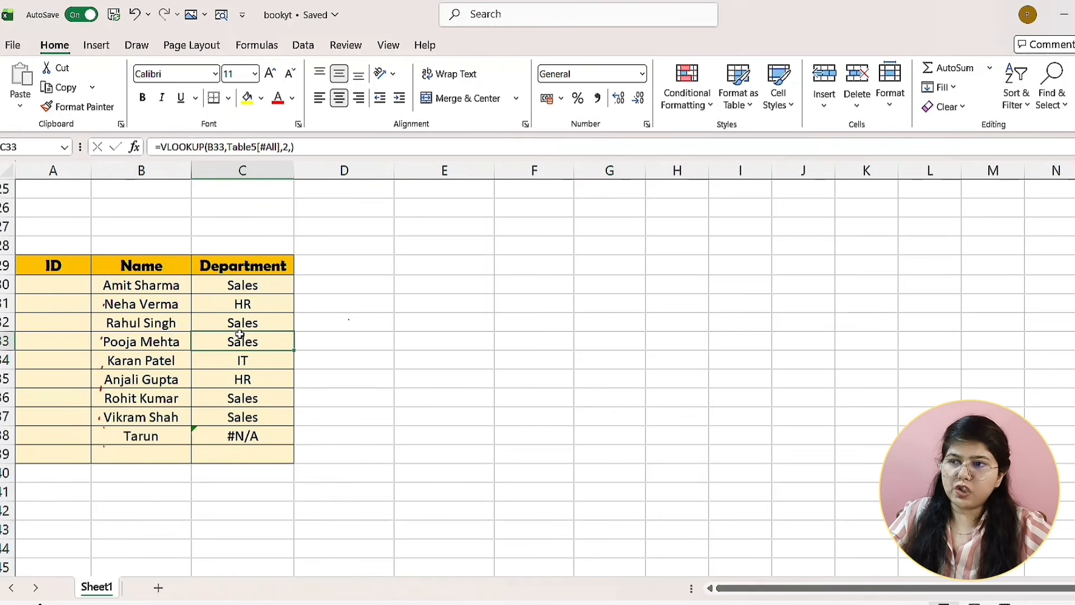
{"action": "left_click", "coordinate": [254, 302]}
{"action": "left_click", "coordinate": [241, 379]}
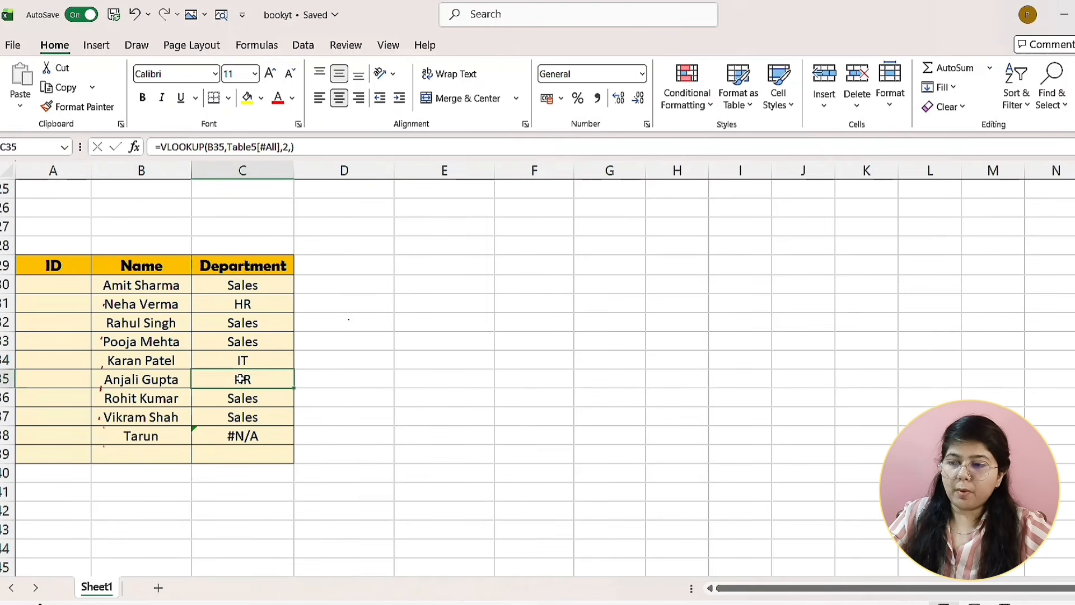
{"action": "double_click", "coordinate": [241, 379]}
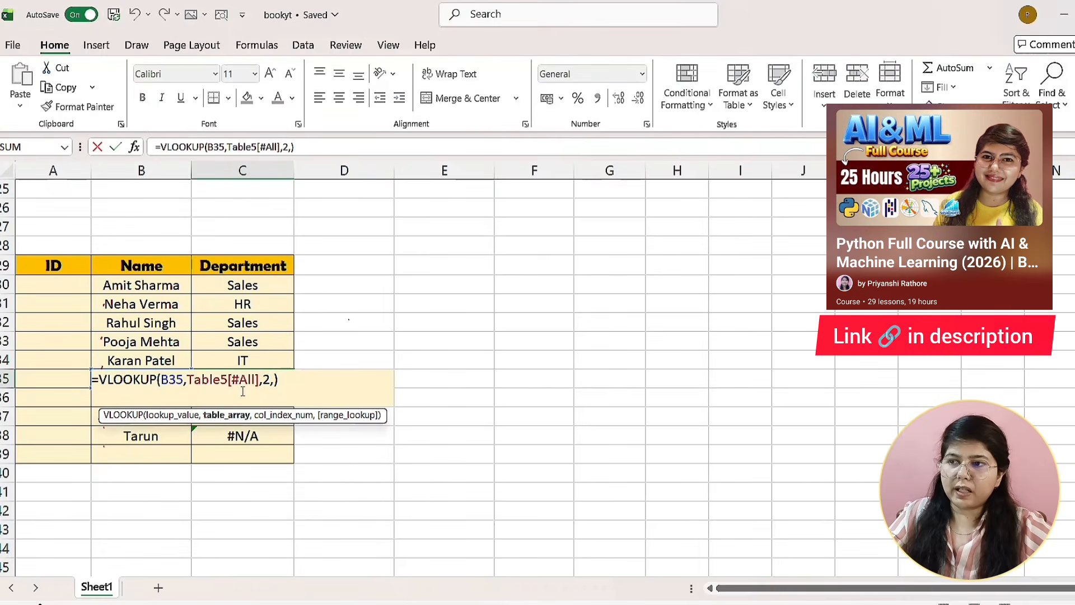
{"action": "scroll", "coordinate": [321, 313], "scroll_direction": "up", "scroll_amount": 8}
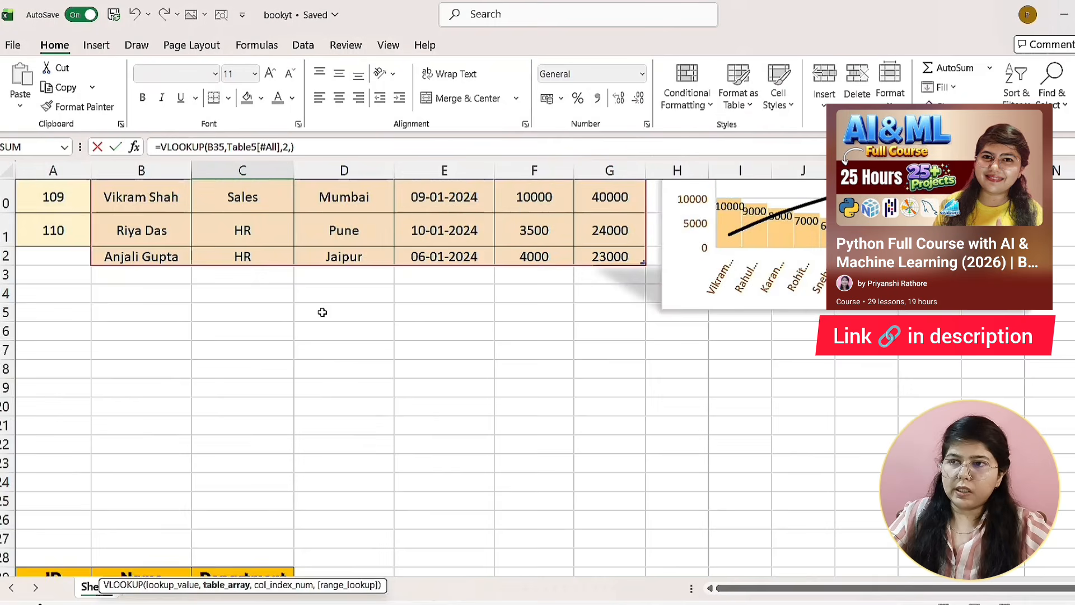
{"action": "scroll", "coordinate": [403, 427], "scroll_direction": "down", "scroll_amount": 2}
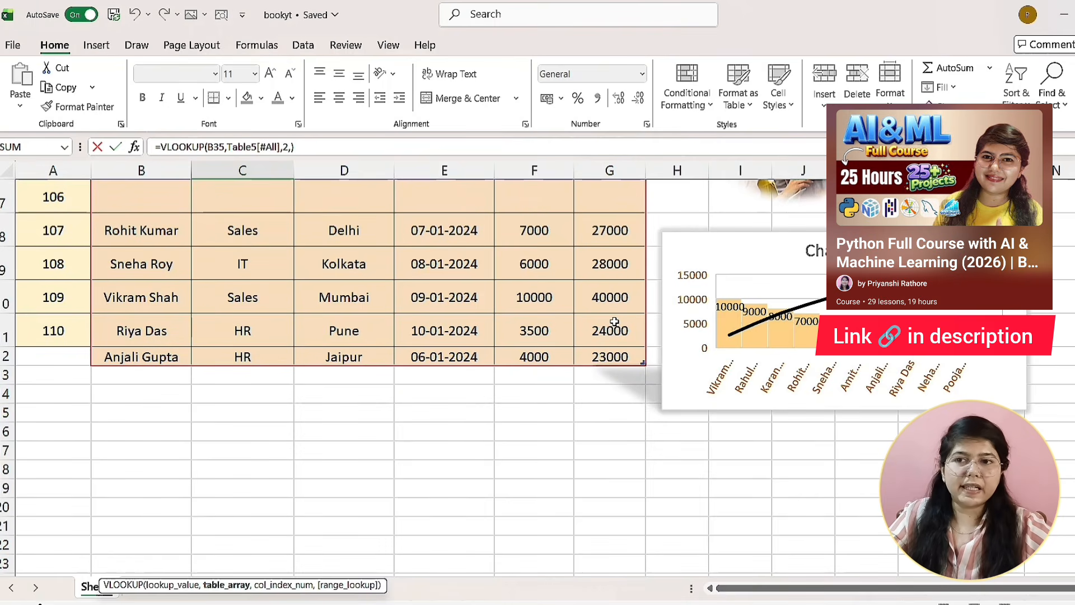
{"action": "scroll", "coordinate": [614, 321], "scroll_direction": "down", "scroll_amount": 4}
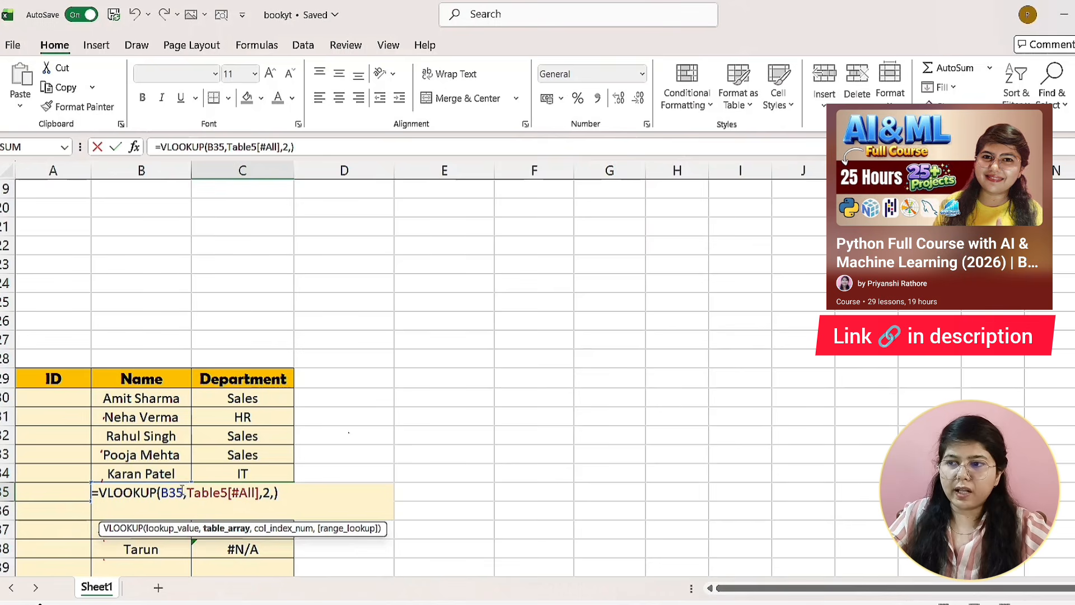
{"action": "scroll", "coordinate": [300, 313], "scroll_direction": "down", "scroll_amount": 2}
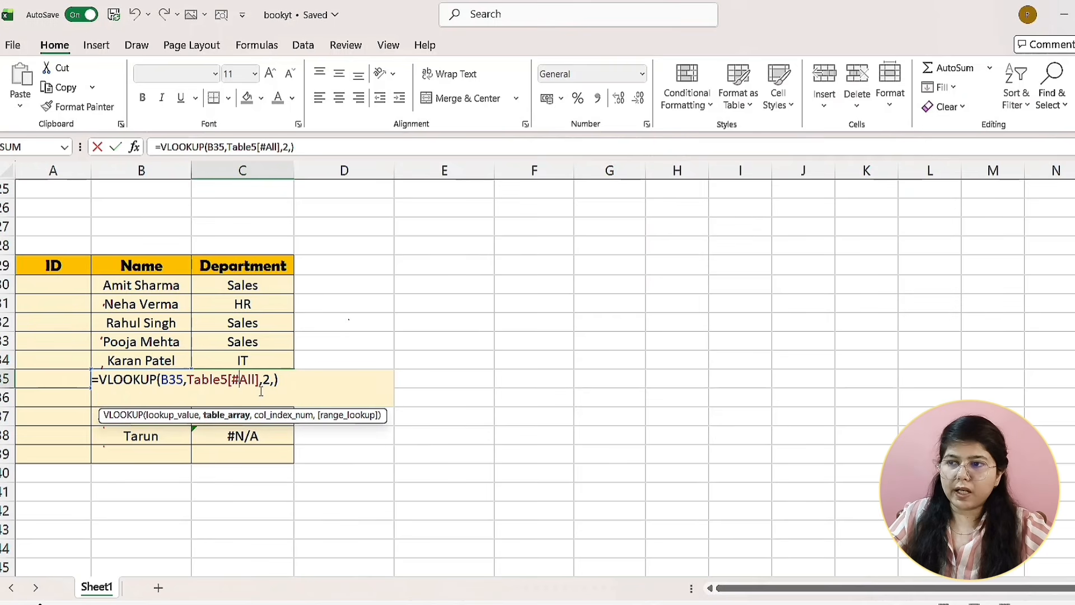
{"action": "scroll", "coordinate": [301, 291], "scroll_direction": "up", "scroll_amount": 8}
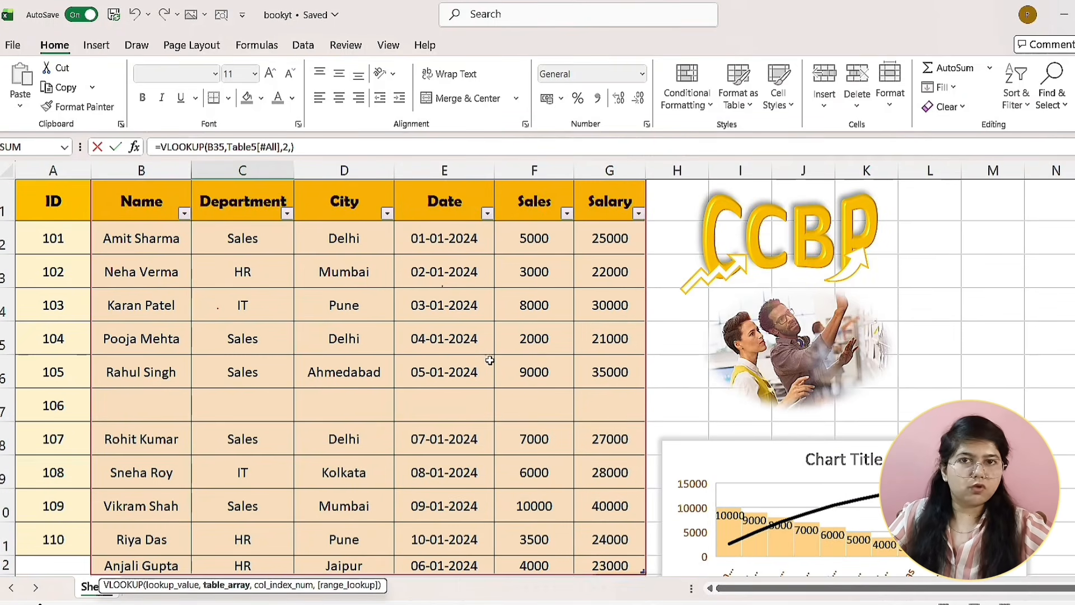
{"action": "scroll", "coordinate": [459, 289], "scroll_direction": "down", "scroll_amount": 5}
{"action": "scroll", "coordinate": [459, 288], "scroll_direction": "down", "scroll_amount": 2}
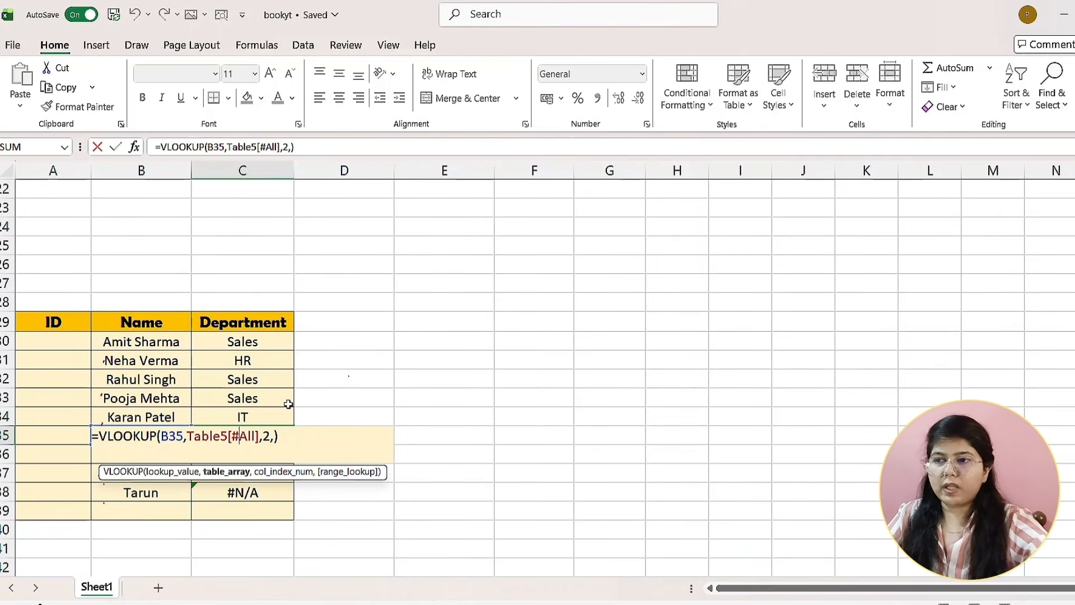
{"action": "key", "text": "Return"}
- Undo the moved record, the Table5[#All] lookup changes and the table conversion of B1:G11
{"action": "scroll", "coordinate": [295, 408], "scroll_direction": "up", "scroll_amount": 7}
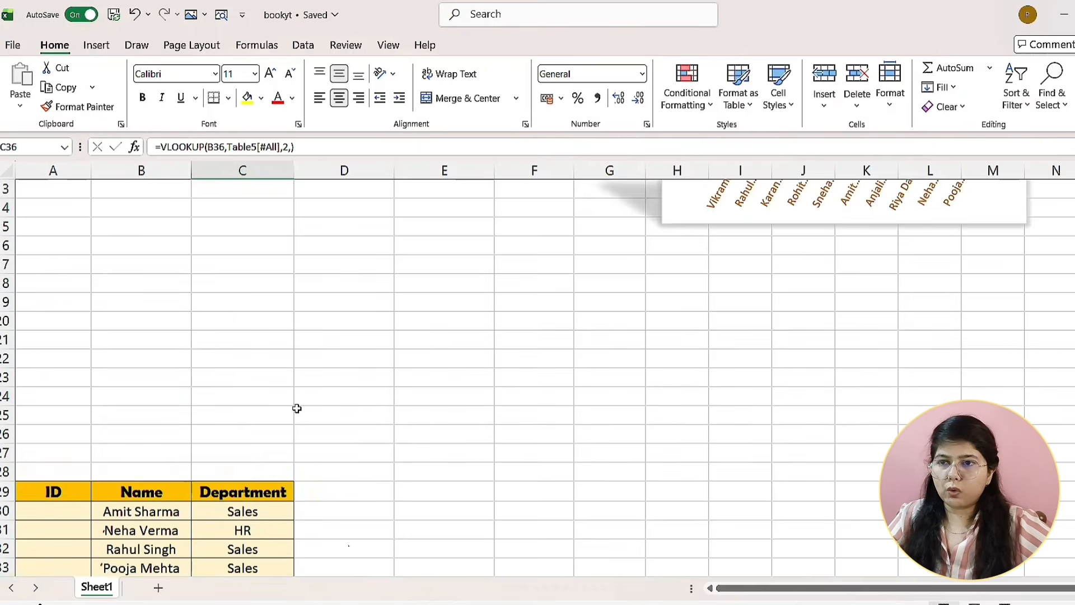
{"action": "scroll", "coordinate": [299, 405], "scroll_direction": "down", "scroll_amount": 1}
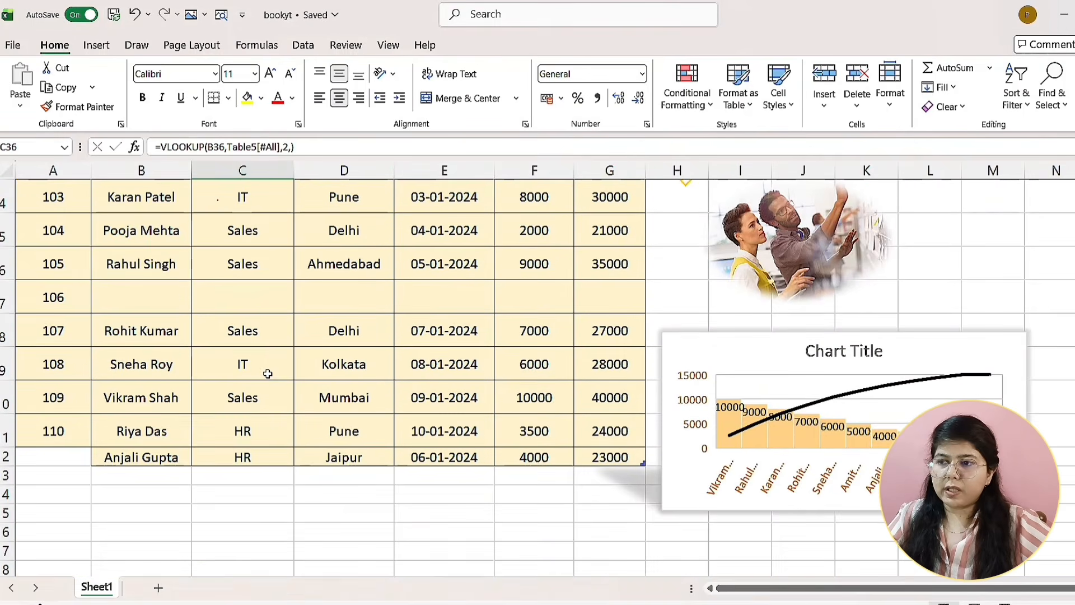
{"action": "scroll", "coordinate": [268, 373], "scroll_direction": "up", "scroll_amount": 1}
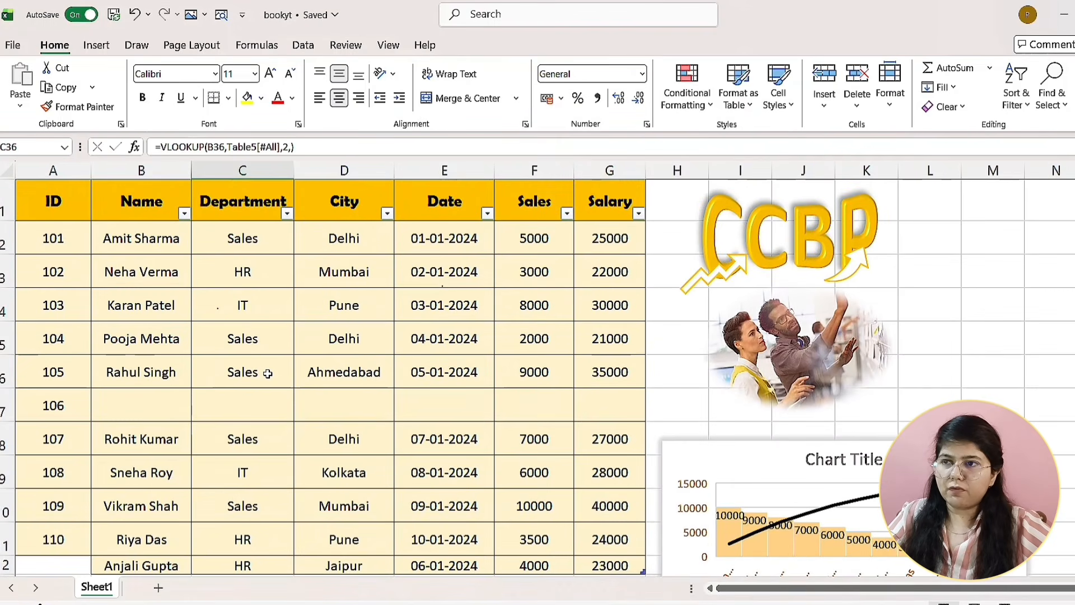
{"action": "key", "text": "ctrl+z"}
{"action": "key", "text": "ctrl+z"}
{"action": "key", "text": "ctrl+z"}
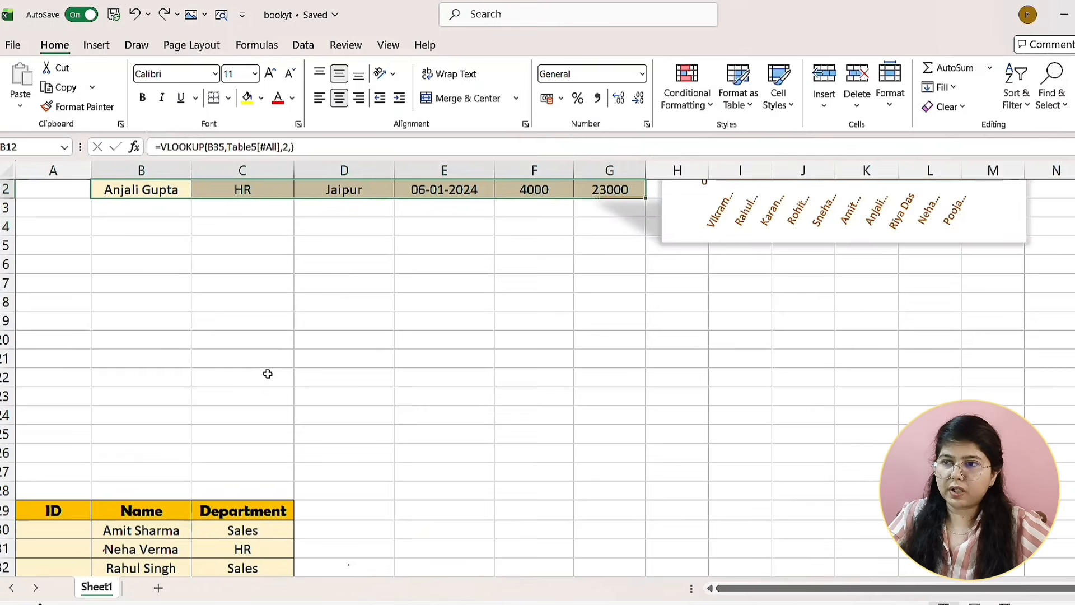
{"action": "key", "text": "ctrl+z"}
{"action": "key", "text": "ctrl+z"}
{"action": "key", "text": "ctrl+z"}
{"action": "key", "text": "ctrl+z"}
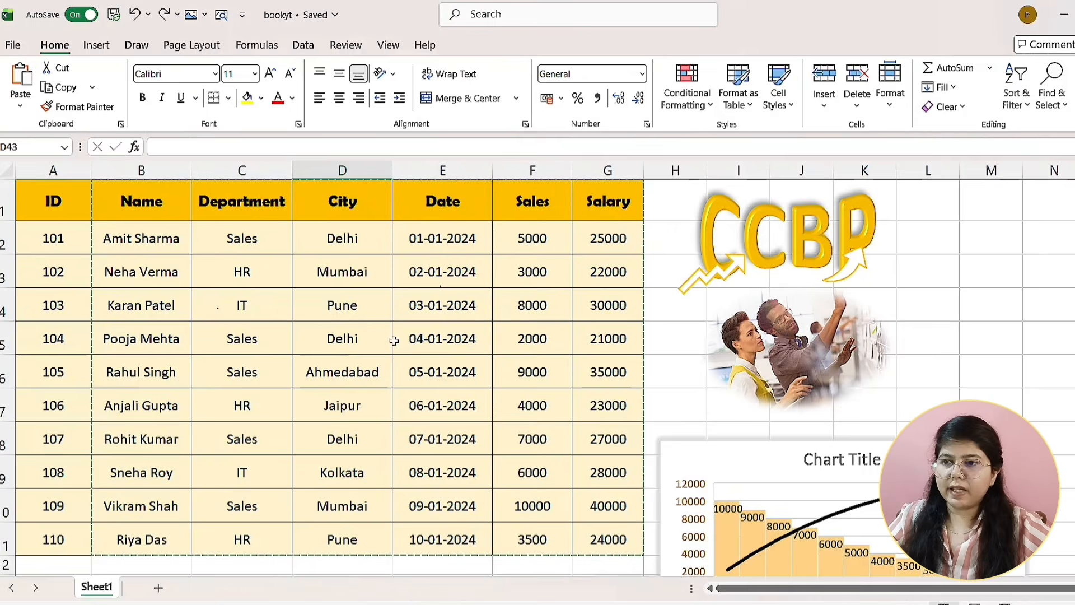
- Paste the copied source range B1:G11 transposed at A43 and widen columns H to K to fit their contents
{"action": "scroll", "coordinate": [391, 340], "scroll_direction": "down", "scroll_amount": 9}
{"action": "scroll", "coordinate": [297, 444], "scroll_direction": "down", "scroll_amount": 2}
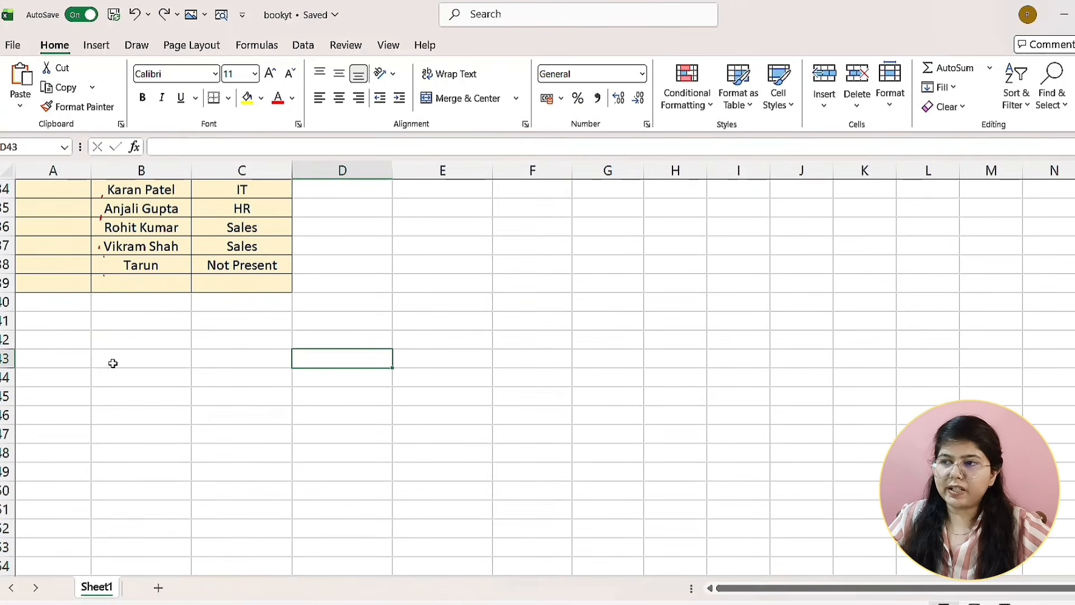
{"action": "left_click", "coordinate": [47, 326]}
{"action": "left_click", "coordinate": [58, 367]}
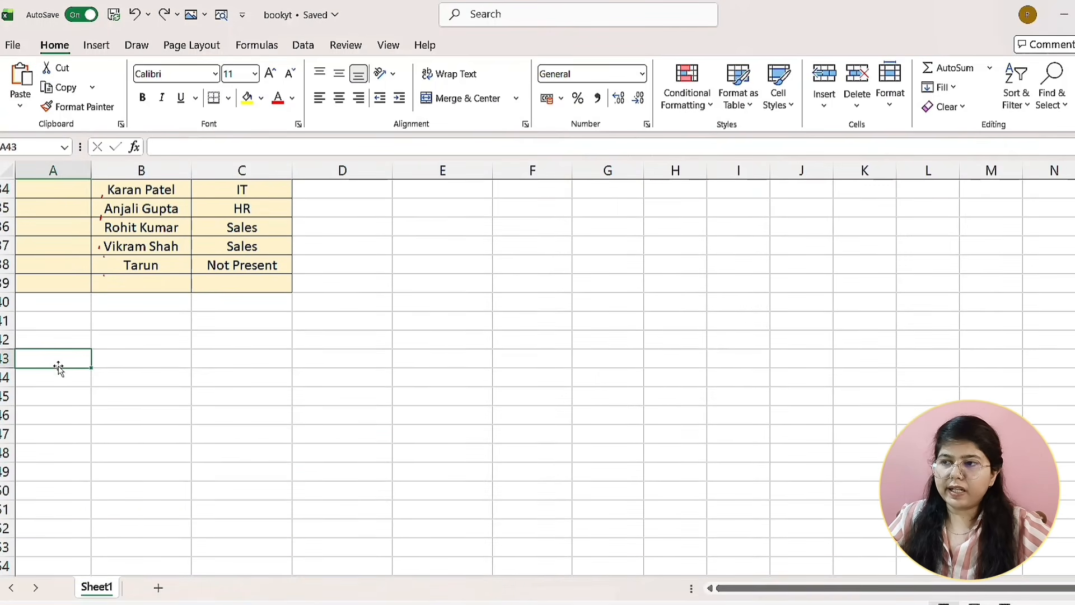
{"action": "right_click", "coordinate": [59, 367]}
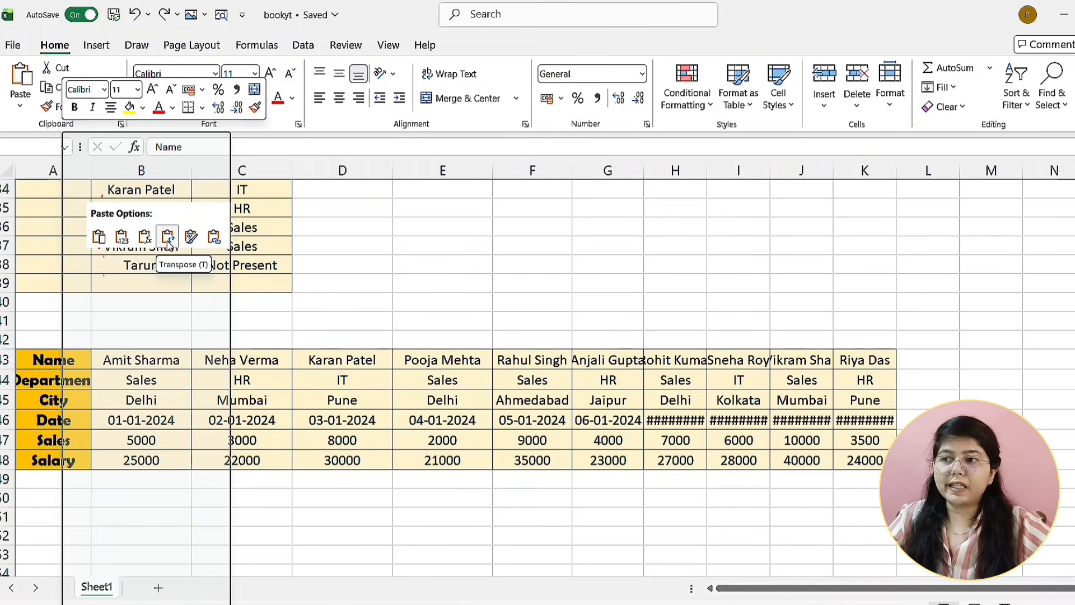
{"action": "left_click", "coordinate": [168, 238]}
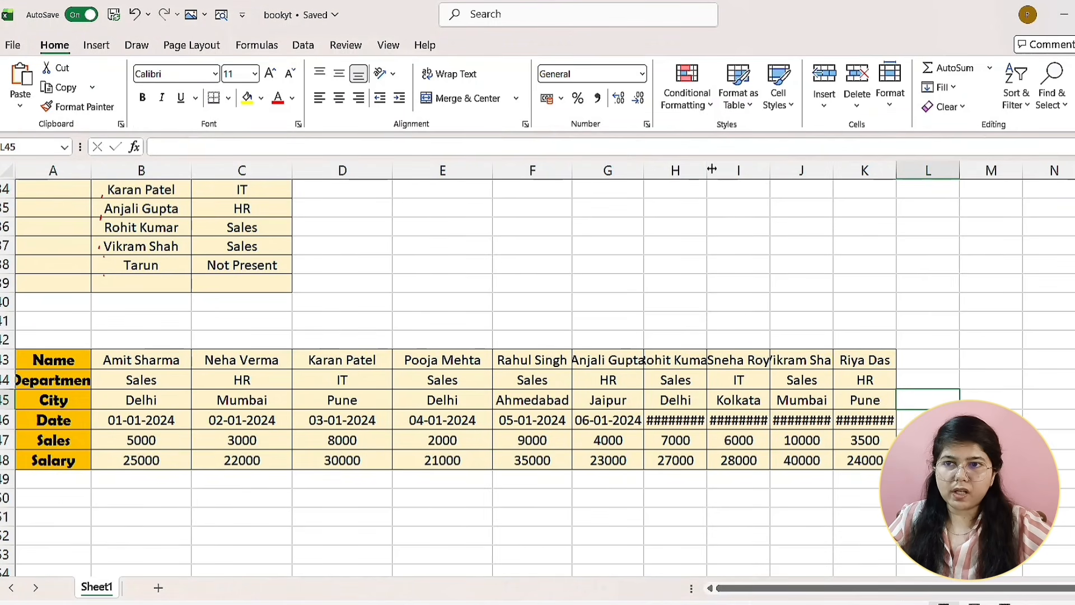
{"action": "left_click_drag", "start_coordinate": [706, 176], "coordinate": [989, 169]}
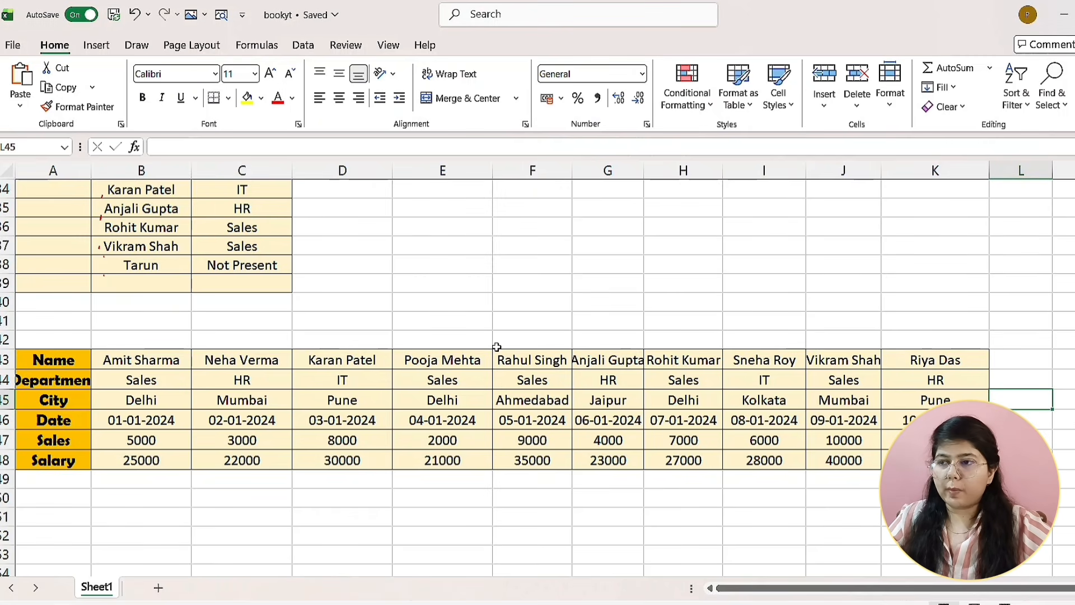
- Copy the ID, Name and Department lookup range A29:C39 and paste it transposed at A52
{"action": "scroll", "coordinate": [182, 357], "scroll_direction": "up", "scroll_amount": 2}
{"action": "scroll", "coordinate": [151, 301], "scroll_direction": "up", "scroll_amount": 1}
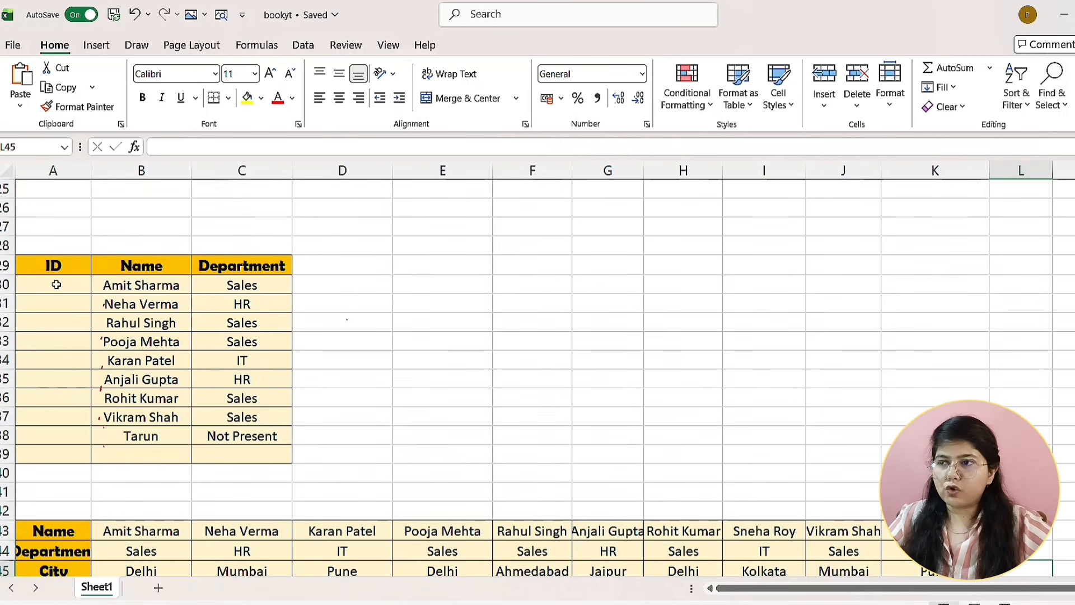
{"action": "left_click_drag", "start_coordinate": [67, 265], "coordinate": [265, 450]}
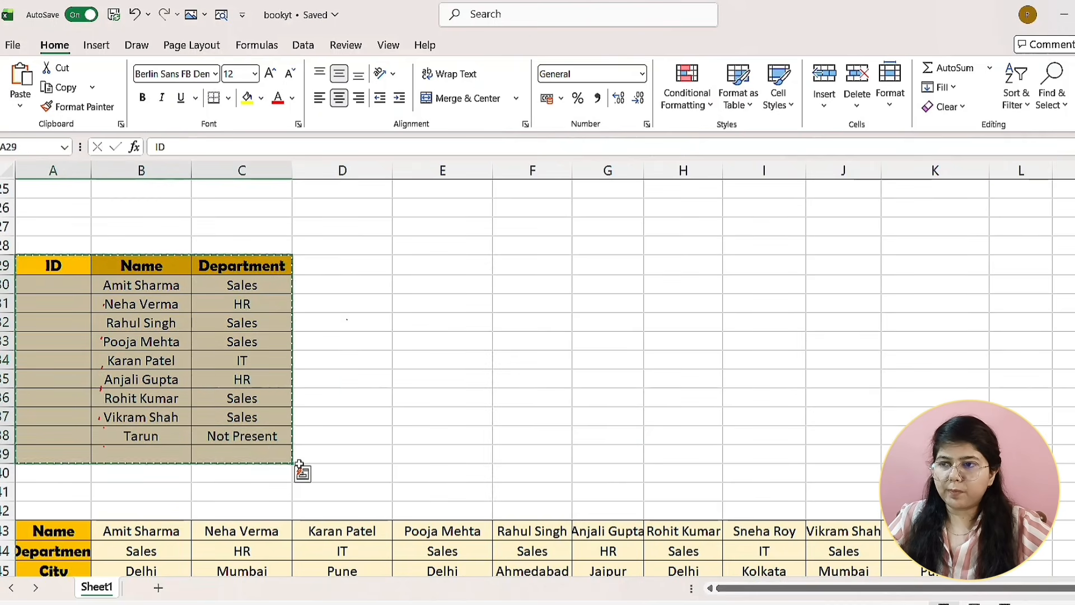
{"action": "scroll", "coordinate": [300, 464], "scroll_direction": "down", "scroll_amount": 7}
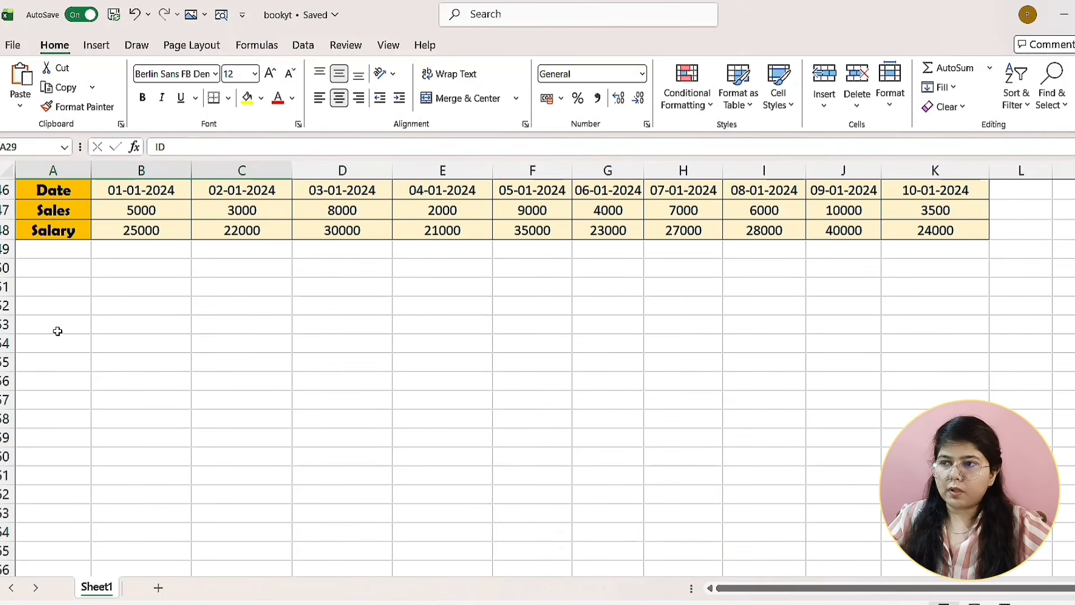
{"action": "right_click", "coordinate": [31, 307]}
{"action": "left_click", "coordinate": [128, 240]}
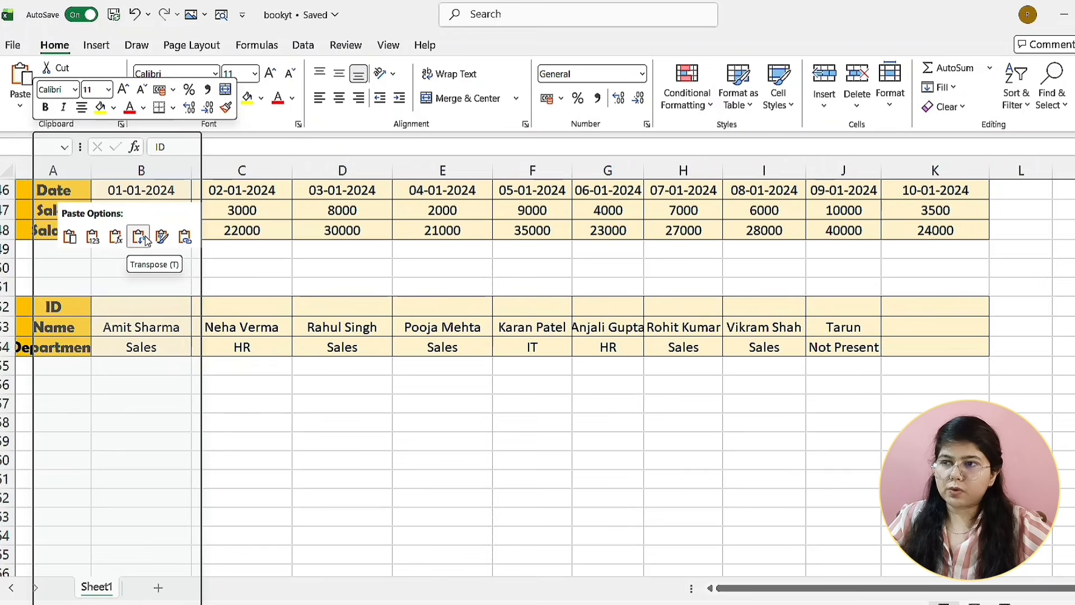
{"action": "left_click", "coordinate": [140, 237]}
{"action": "left_click", "coordinate": [363, 458]}
- Clear the Department values in B54:K54 of the transposed lookup table
{"action": "scroll", "coordinate": [362, 458], "scroll_direction": "up", "scroll_amount": 2}
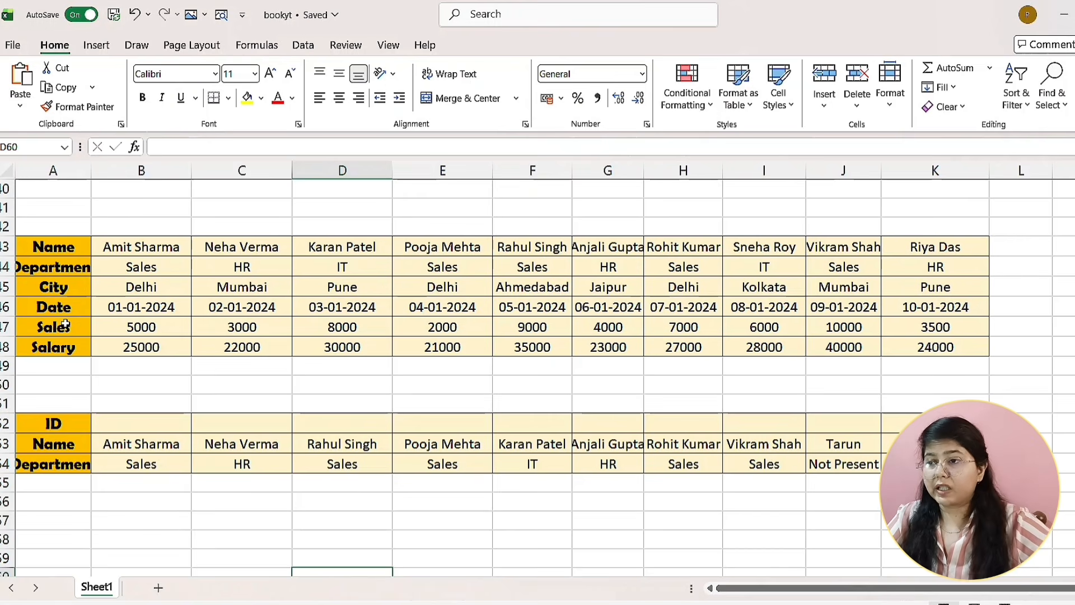
{"action": "left_click_drag", "start_coordinate": [141, 464], "coordinate": [833, 464]}
{"action": "key", "text": "Delete"}
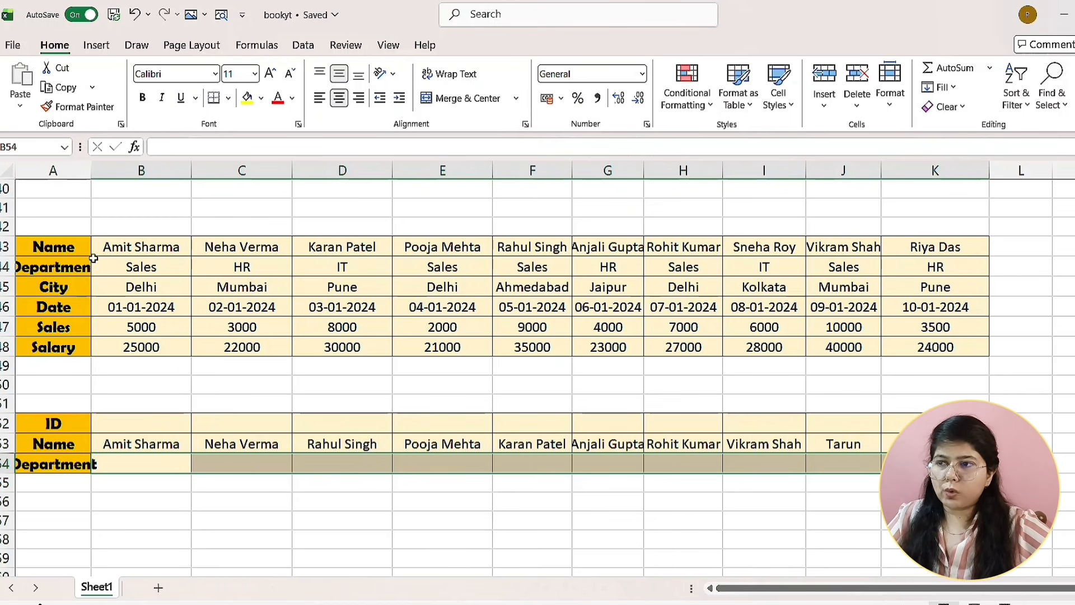
- Enter the formula =HLOOKUP(B53,A43:K48,2,) in B54 to look up the first name's department
{"action": "left_click", "coordinate": [149, 463]}
{"action": "double_click", "coordinate": [150, 462]}
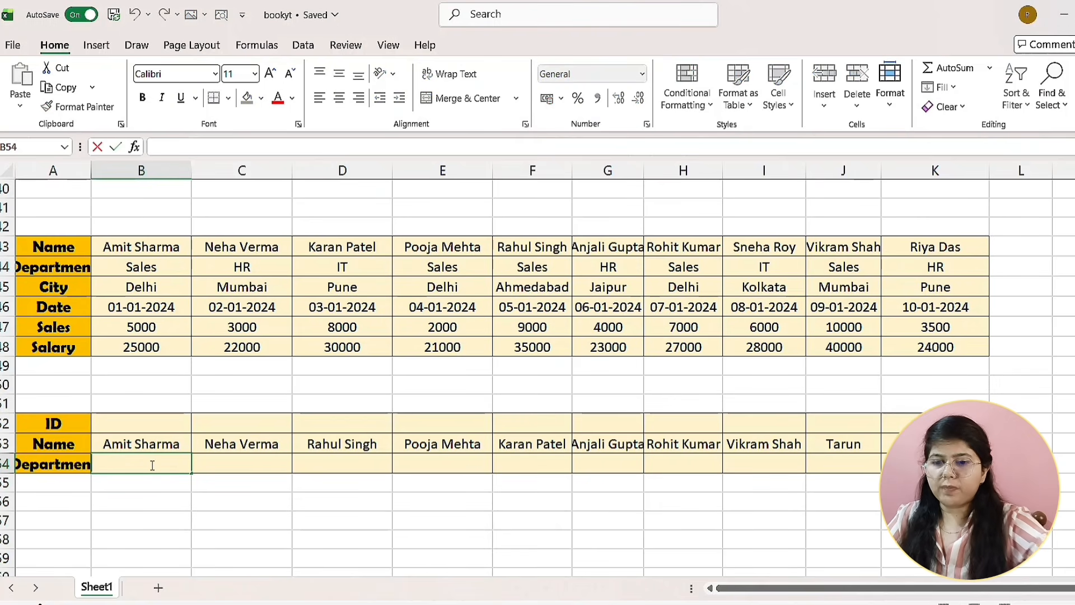
{"action": "type", "text": "="}
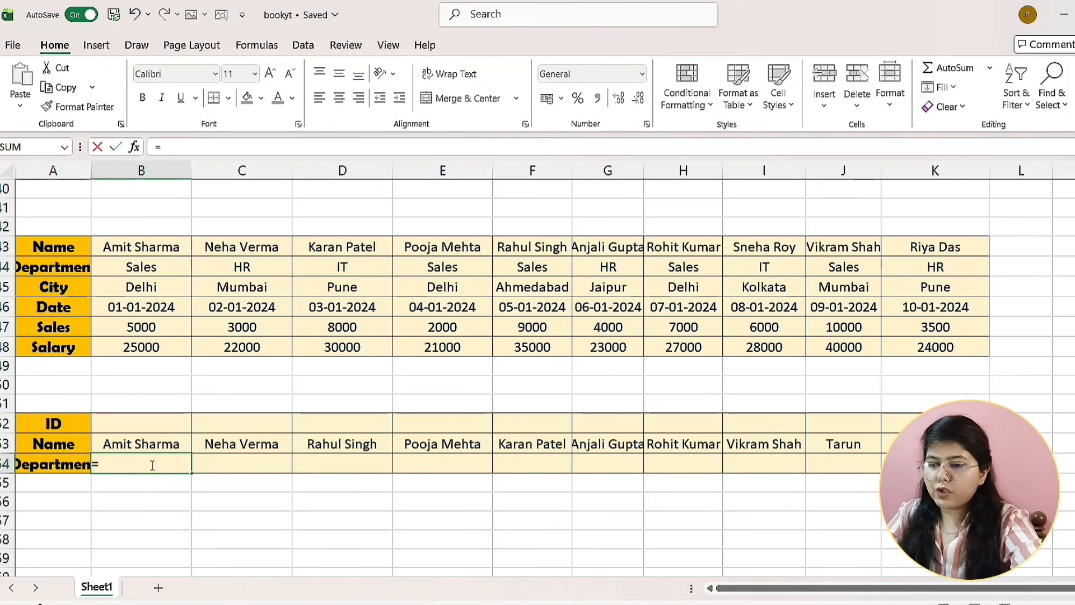
{"action": "type", "text": "hl"}
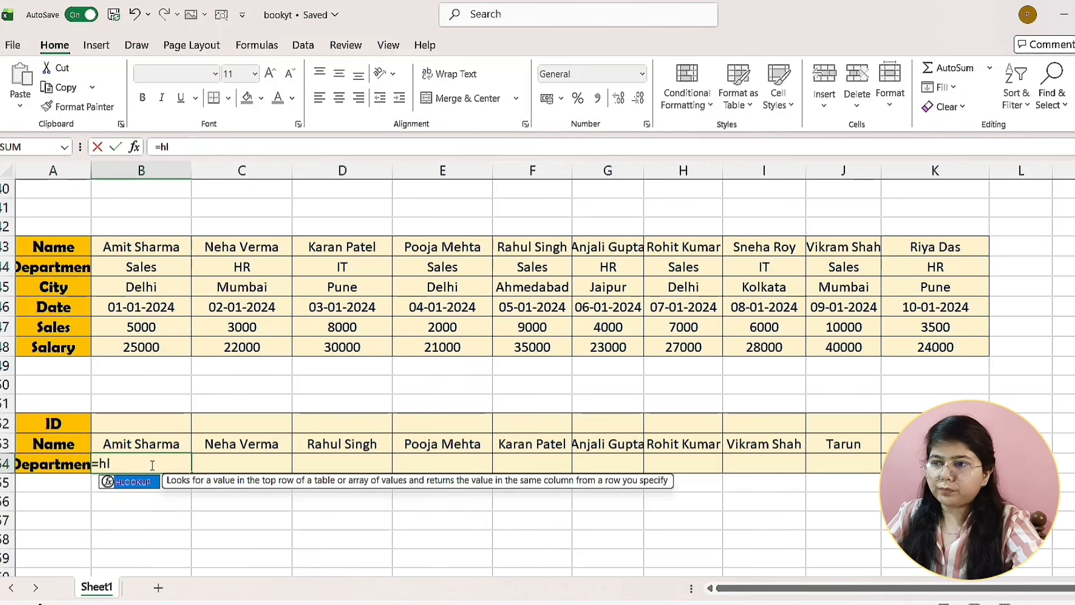
{"action": "type", "text": "oo"}
{"action": "key", "text": "Tab"}
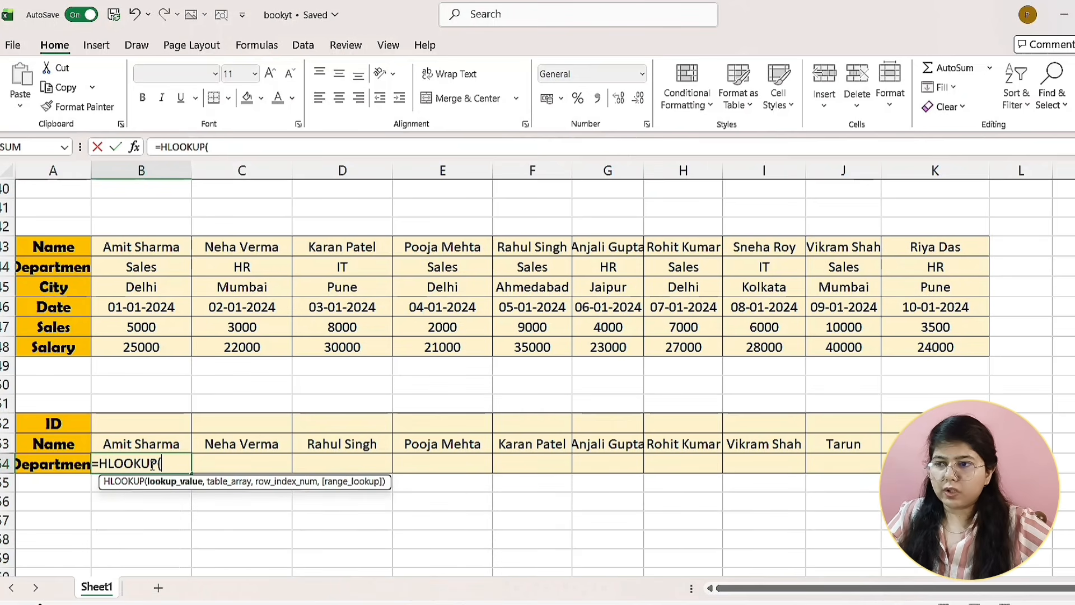
{"action": "left_click", "coordinate": [154, 444]}
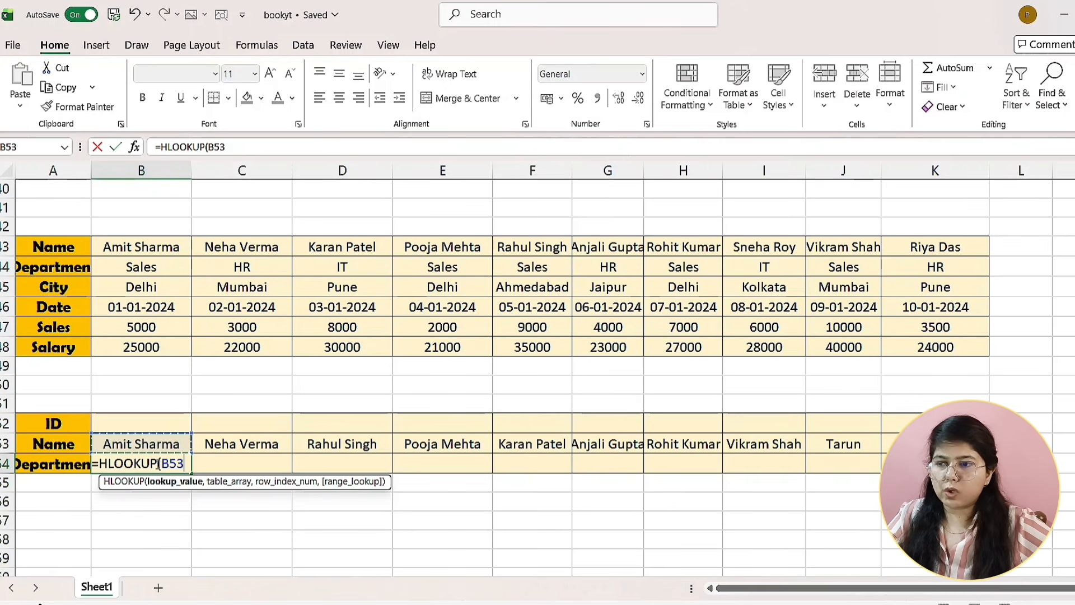
{"action": "type", "text": ","}
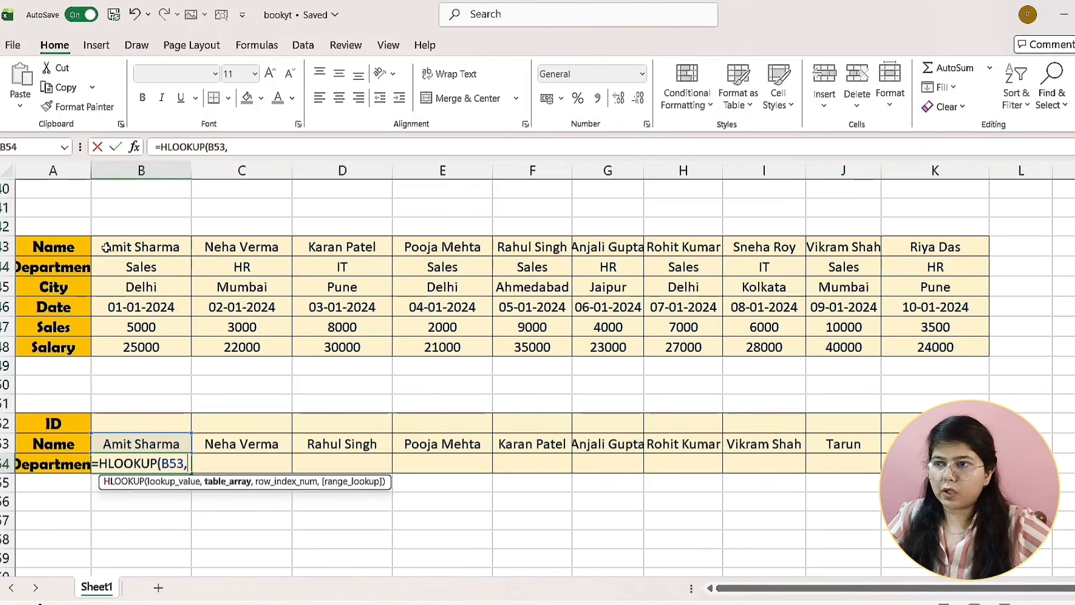
{"action": "left_click_drag", "start_coordinate": [53, 247], "coordinate": [927, 345]}
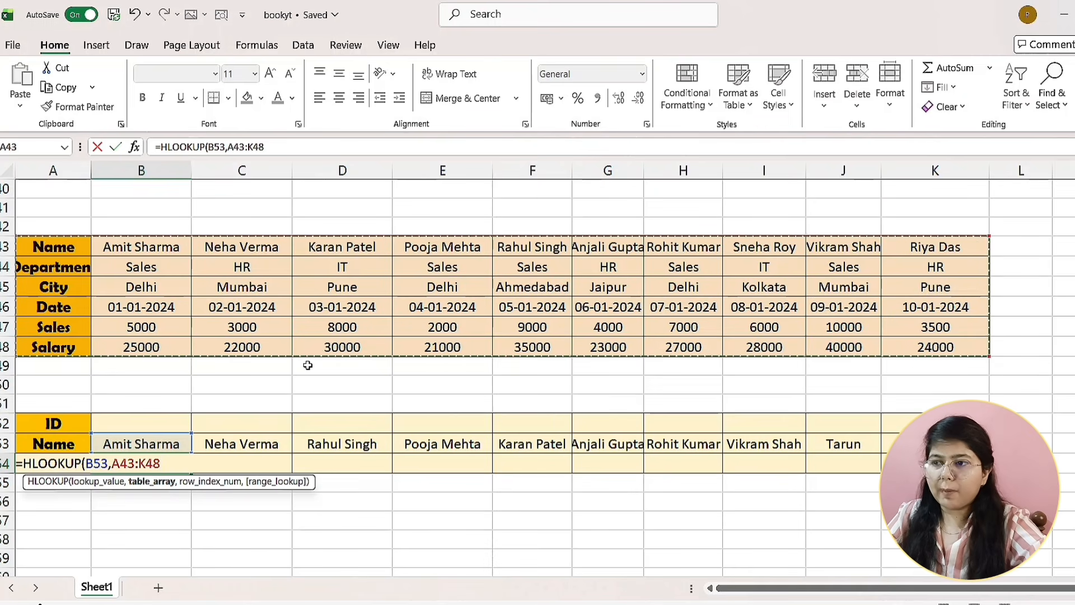
{"action": "type", "text": ",2"}
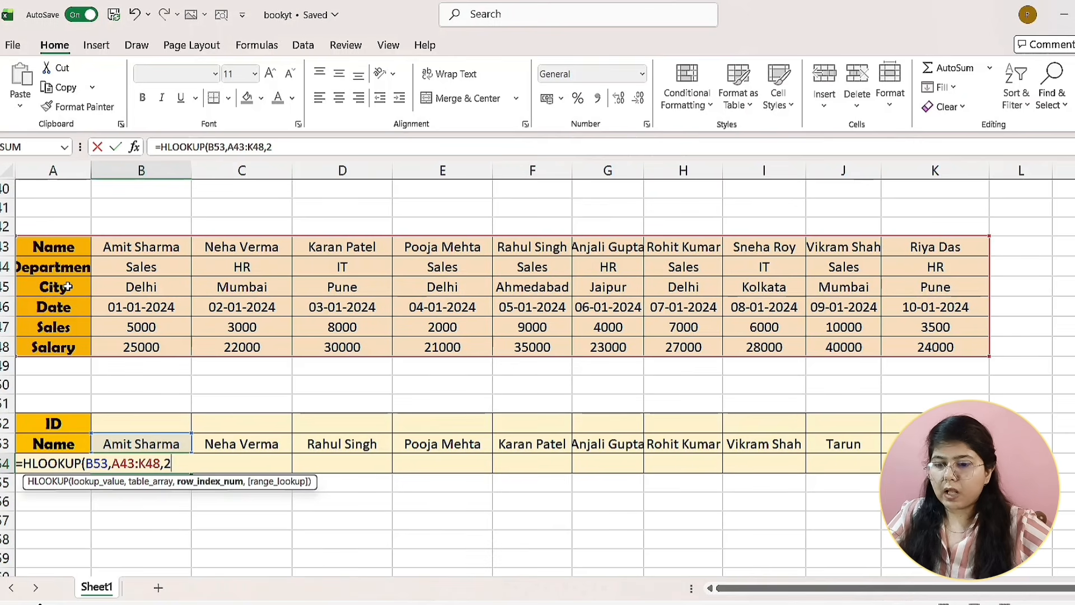
{"action": "type", "text": ","}
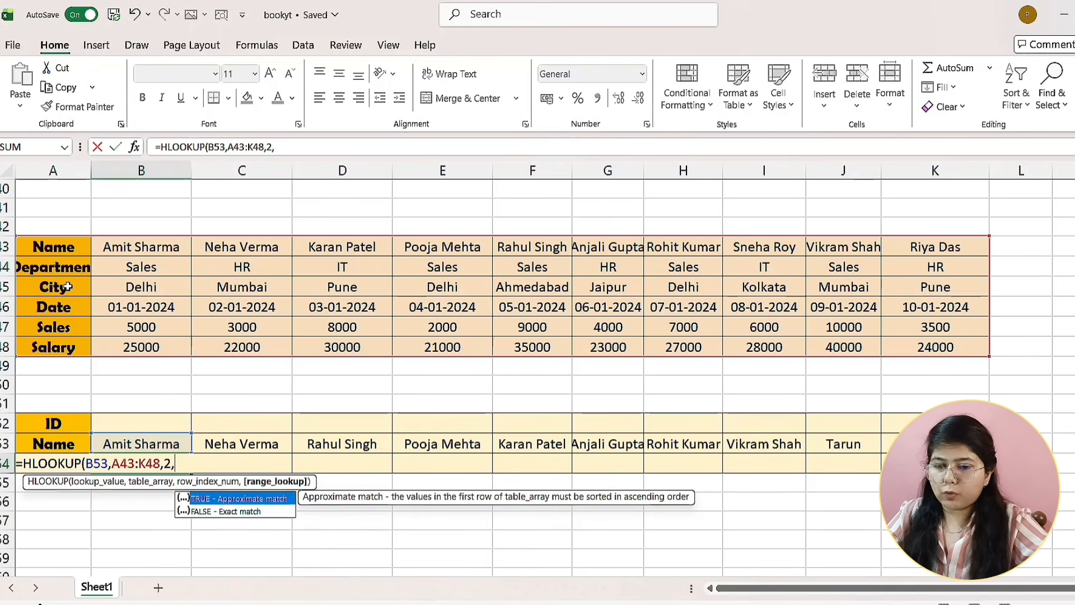
{"action": "key", "text": "Down"}
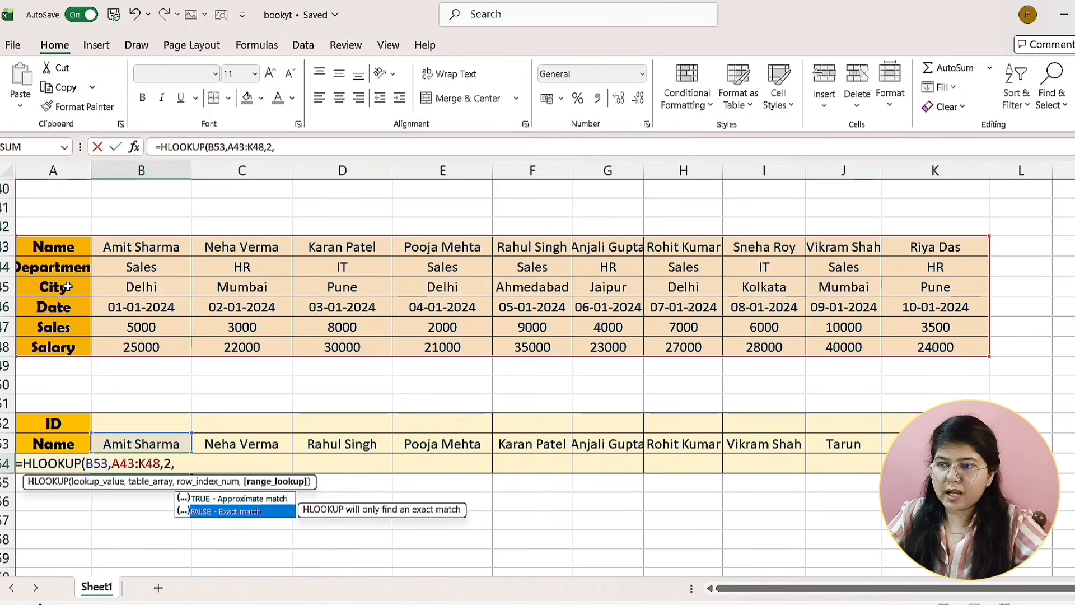
{"action": "key", "text": "Return"}
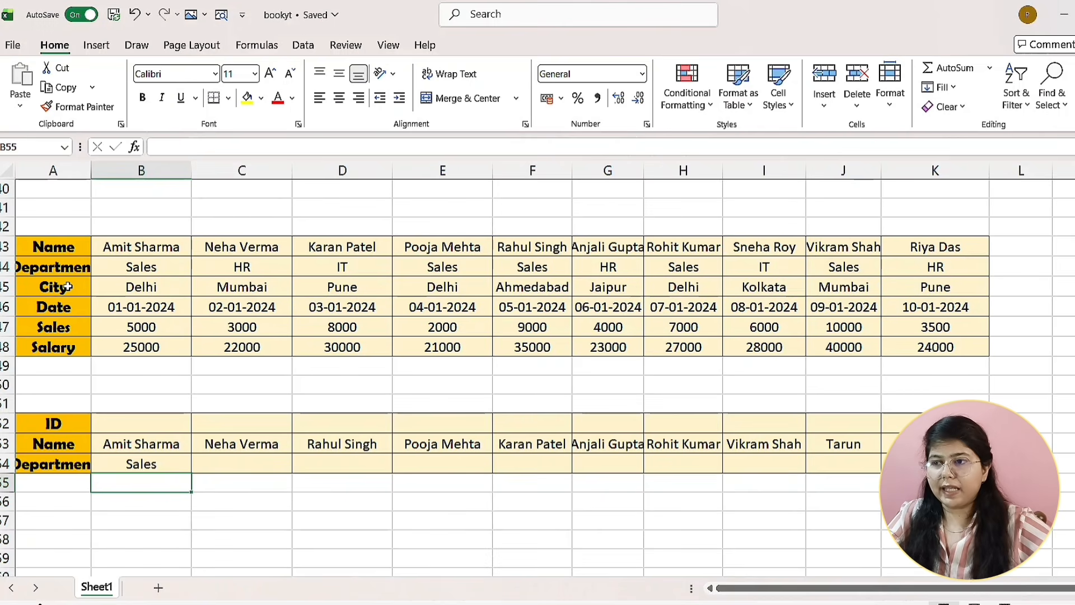
- Try filling the B54 formula with its relative range across to J54, and clear the copied formulas in C54:J54
{"action": "left_click", "coordinate": [179, 459]}
{"action": "left_click_drag", "start_coordinate": [219, 473], "coordinate": [845, 466]}
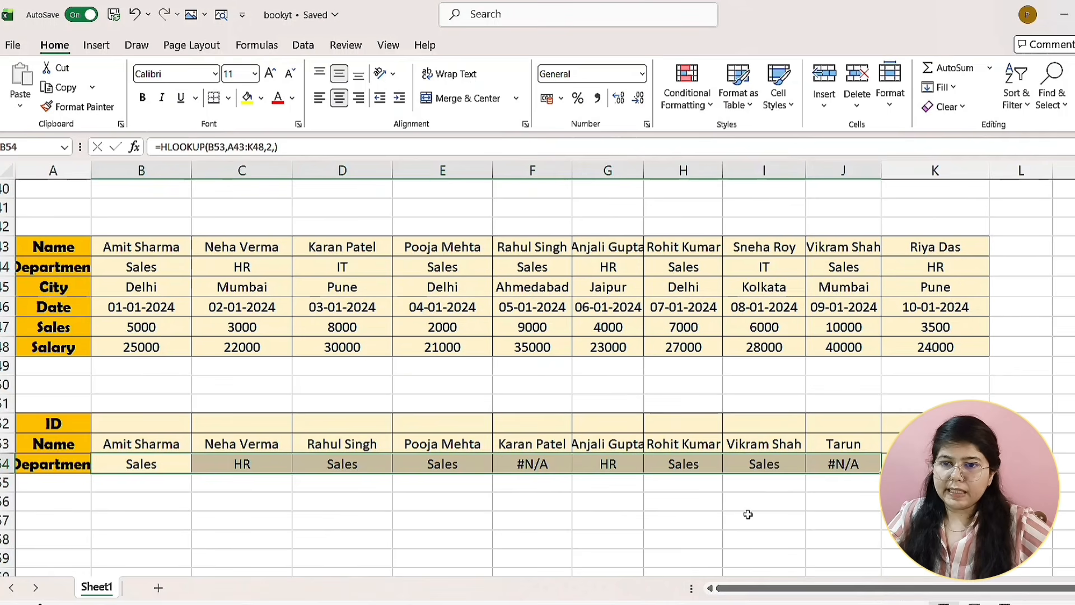
{"action": "left_click", "coordinate": [620, 503]}
{"action": "left_click", "coordinate": [562, 500]}
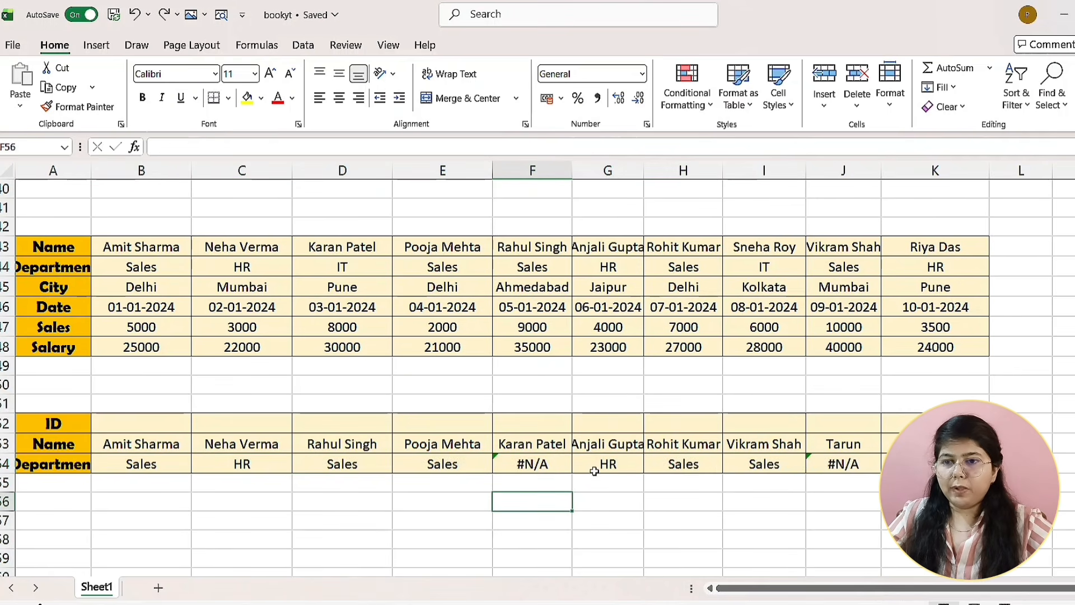
{"action": "left_click", "coordinate": [834, 467]}
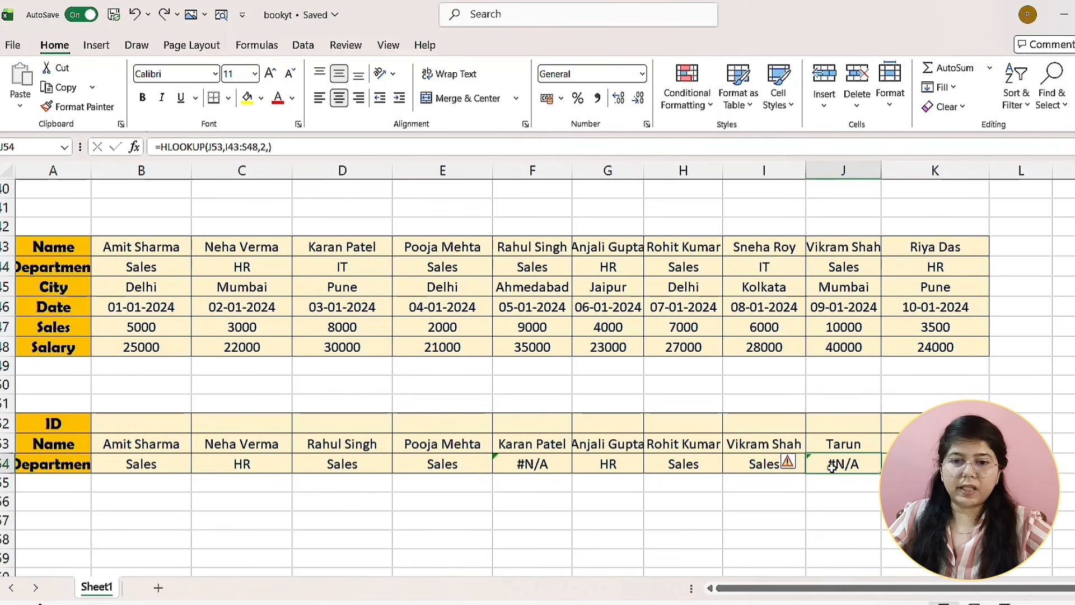
{"action": "left_click", "coordinate": [538, 464]}
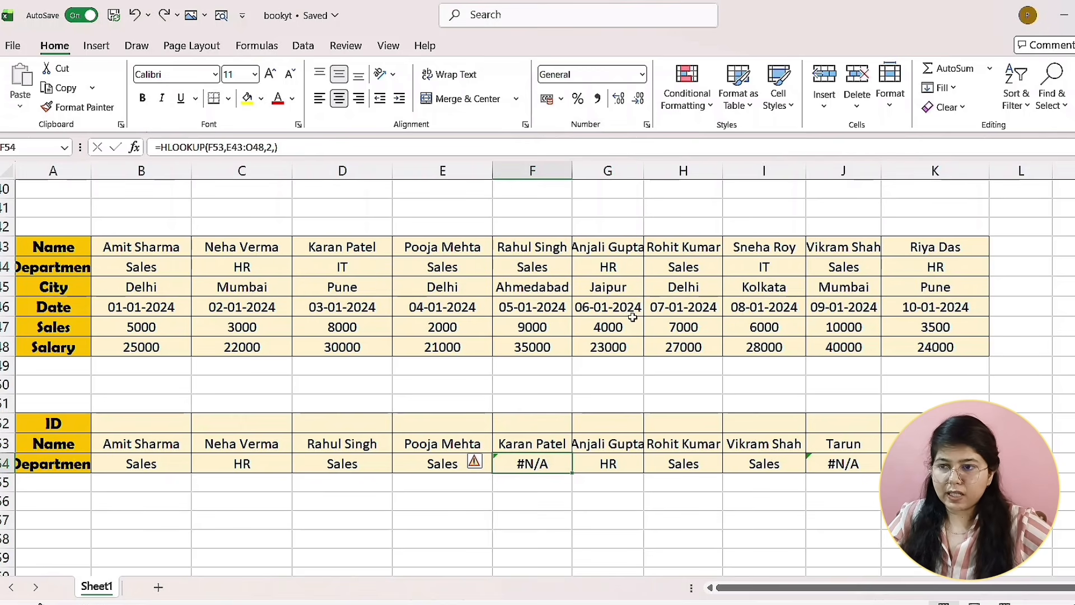
{"action": "left_click_drag", "start_coordinate": [255, 466], "coordinate": [834, 460]}
{"action": "key", "text": "Delete"}
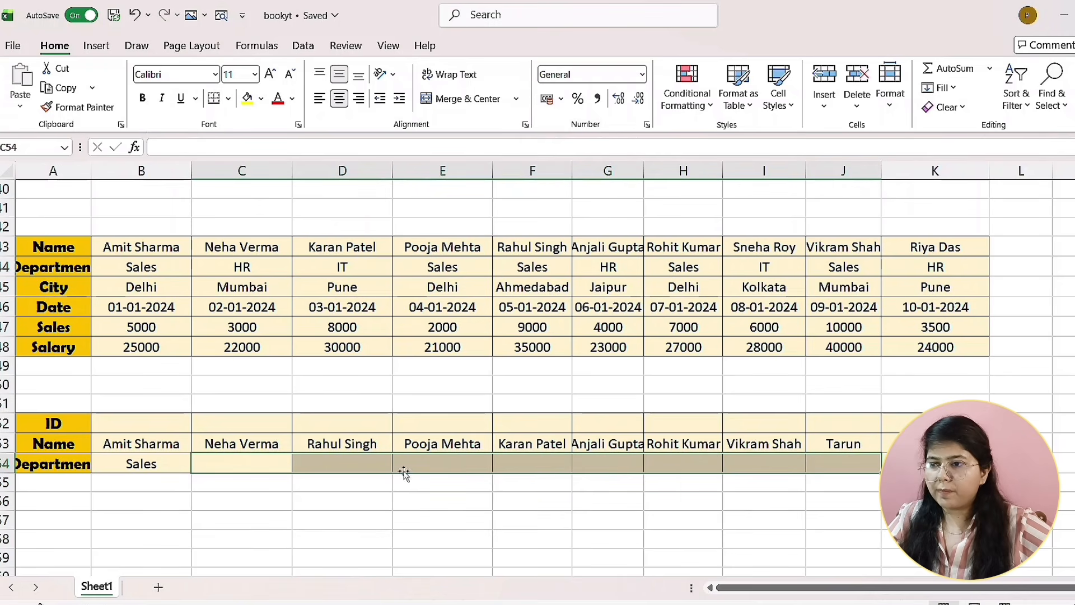
- Make the HLOOKUP table range in B54 absolute as $A$43:$K$48
{"action": "left_click", "coordinate": [164, 468]}
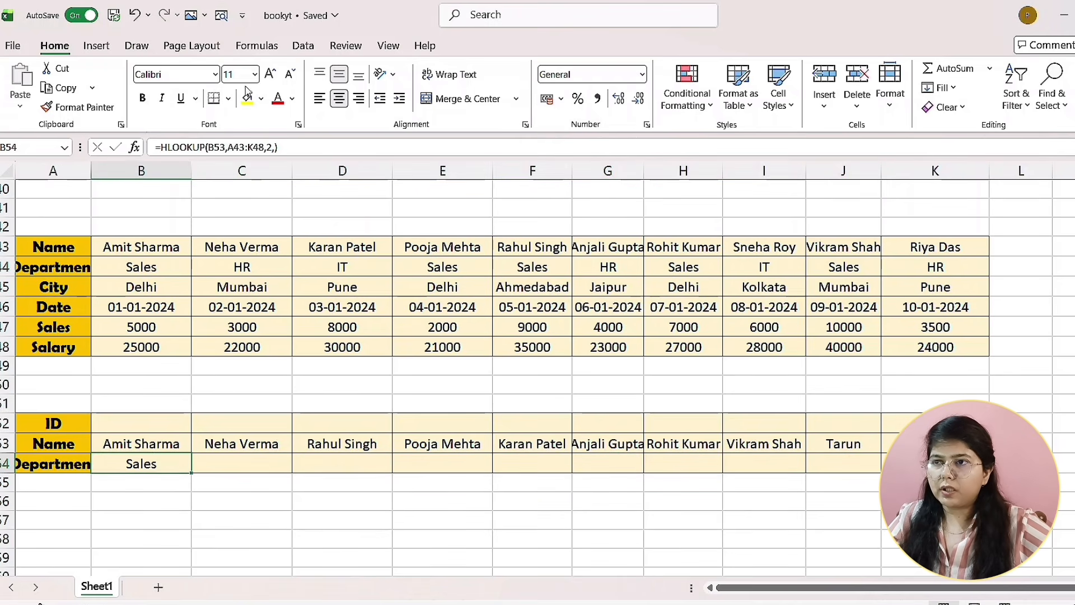
{"action": "left_click", "coordinate": [255, 148]}
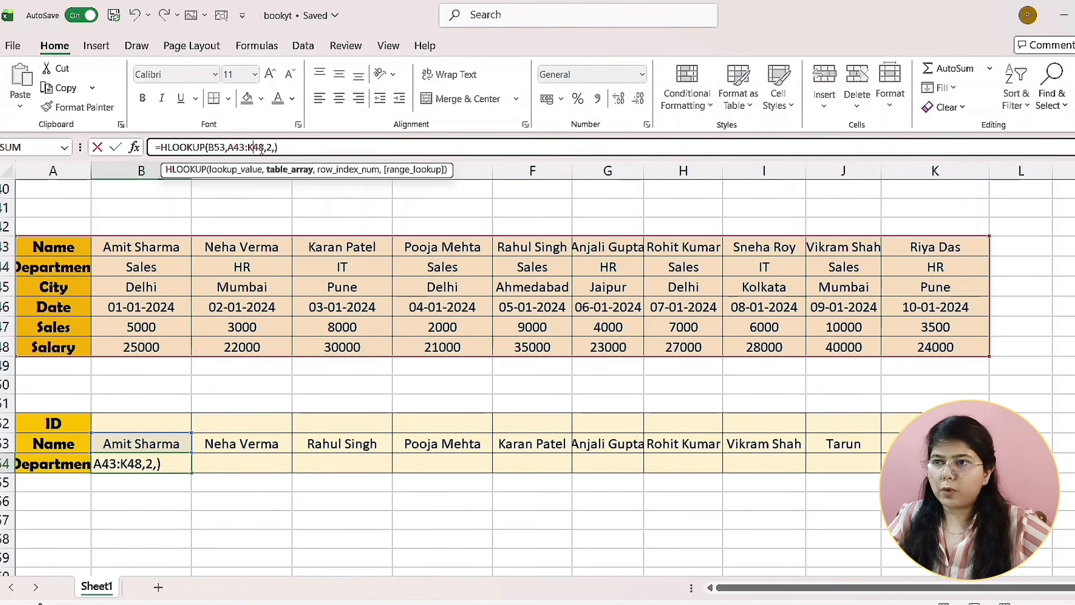
{"action": "left_click_drag", "start_coordinate": [263, 147], "coordinate": [229, 149]}
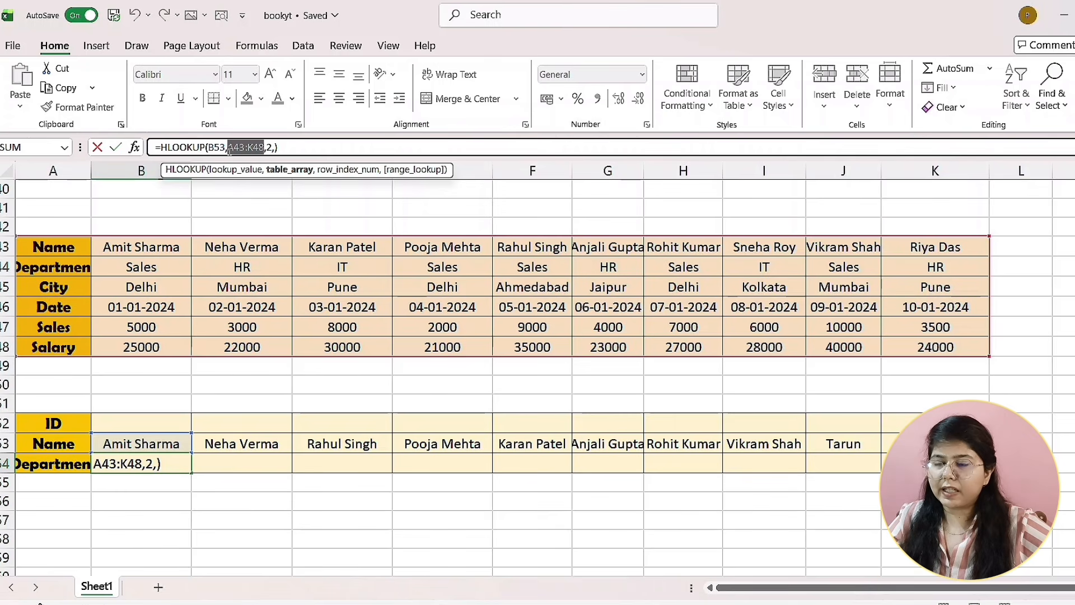
{"action": "left_click", "coordinate": [229, 149]}
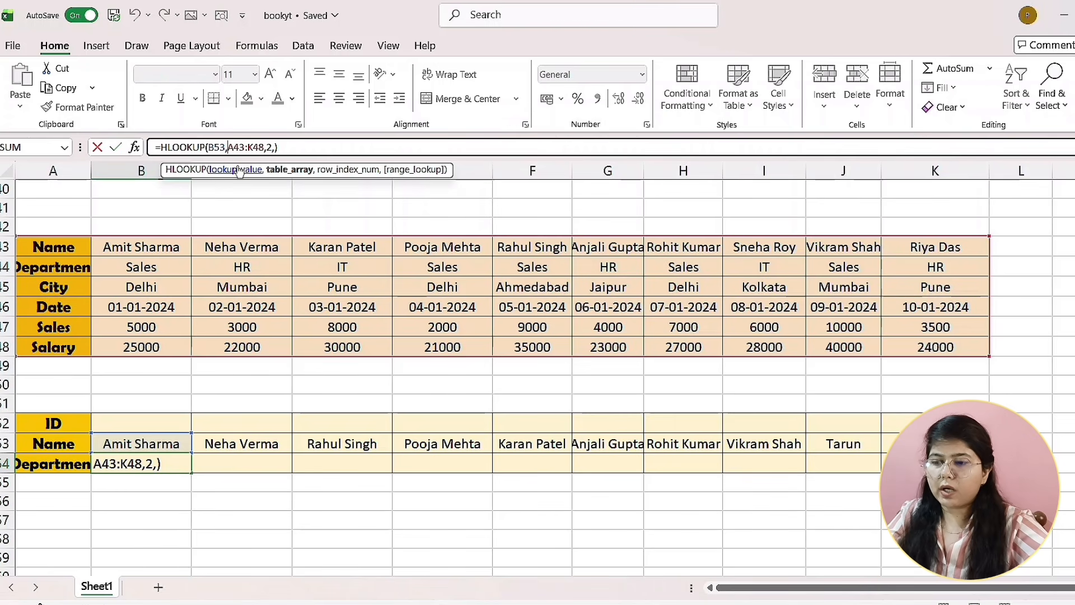
{"action": "type", "text": "$"}
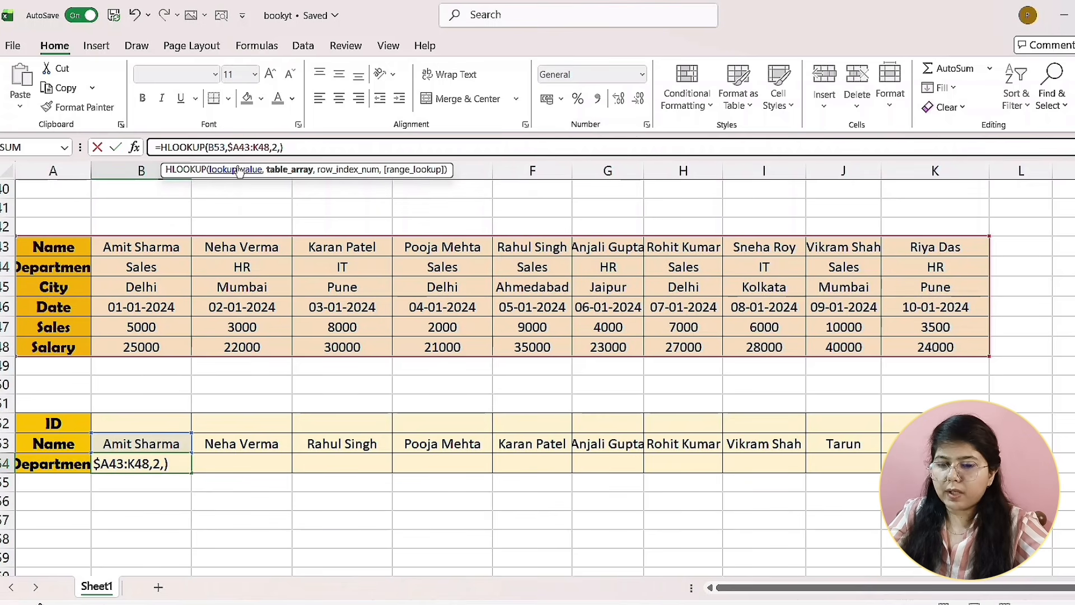
{"action": "type", "text": "$"}
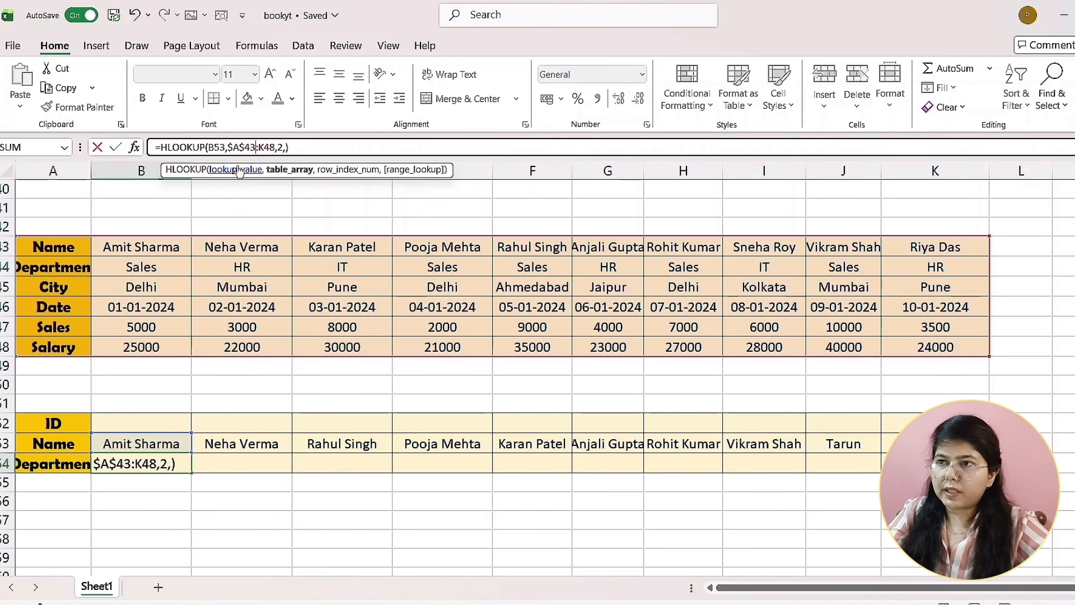
{"action": "type", "text": "$"}
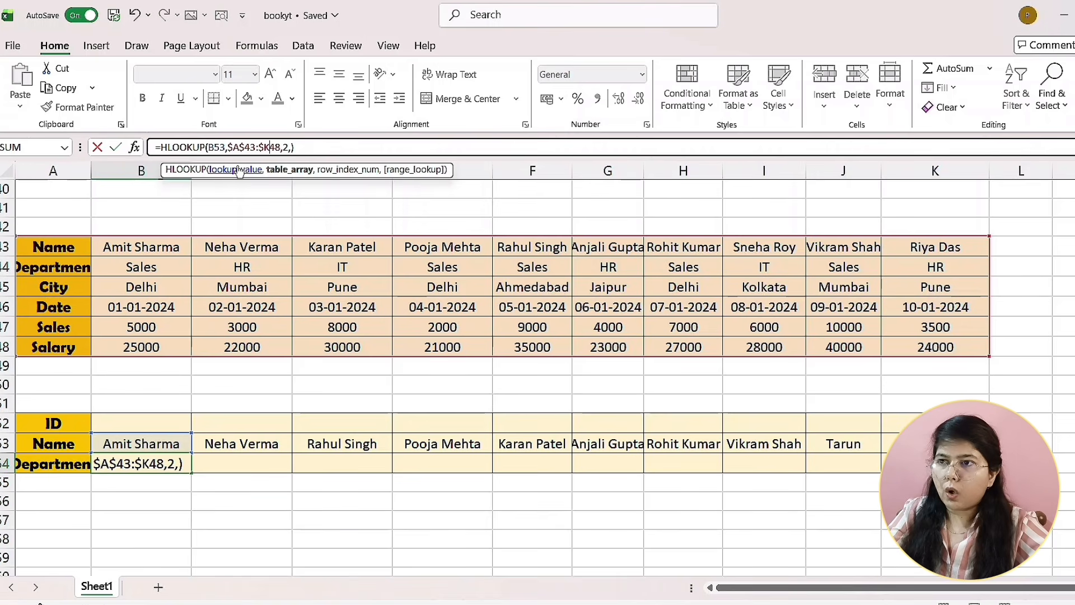
{"action": "type", "text": "$"}
{"action": "key", "text": "Return"}
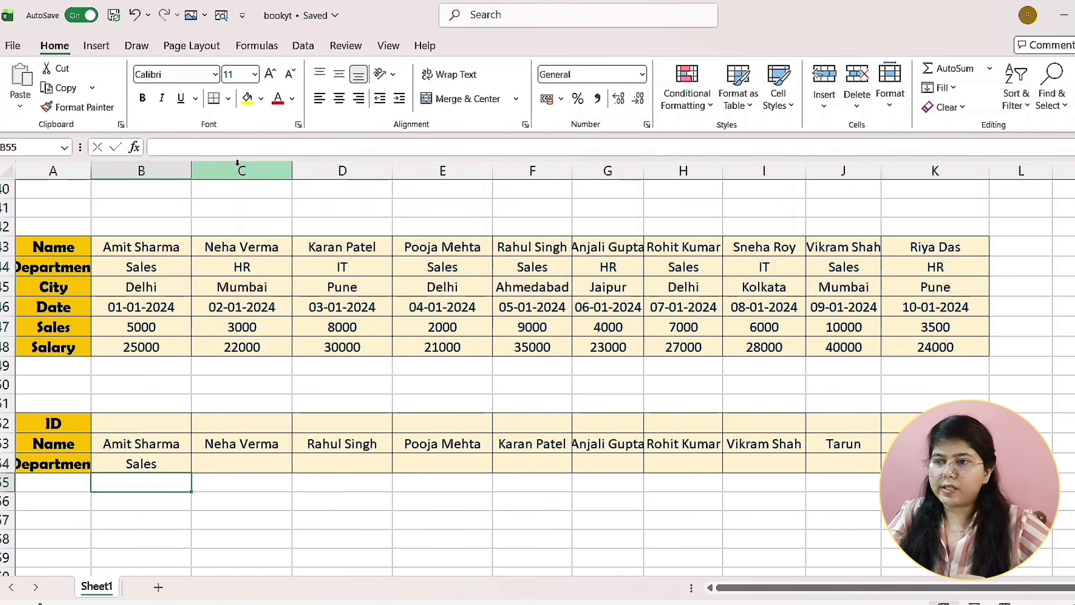
- Fill the corrected HLOOKUP formula from B54 across to J54 and check the formula in J54
{"action": "left_click", "coordinate": [179, 463]}
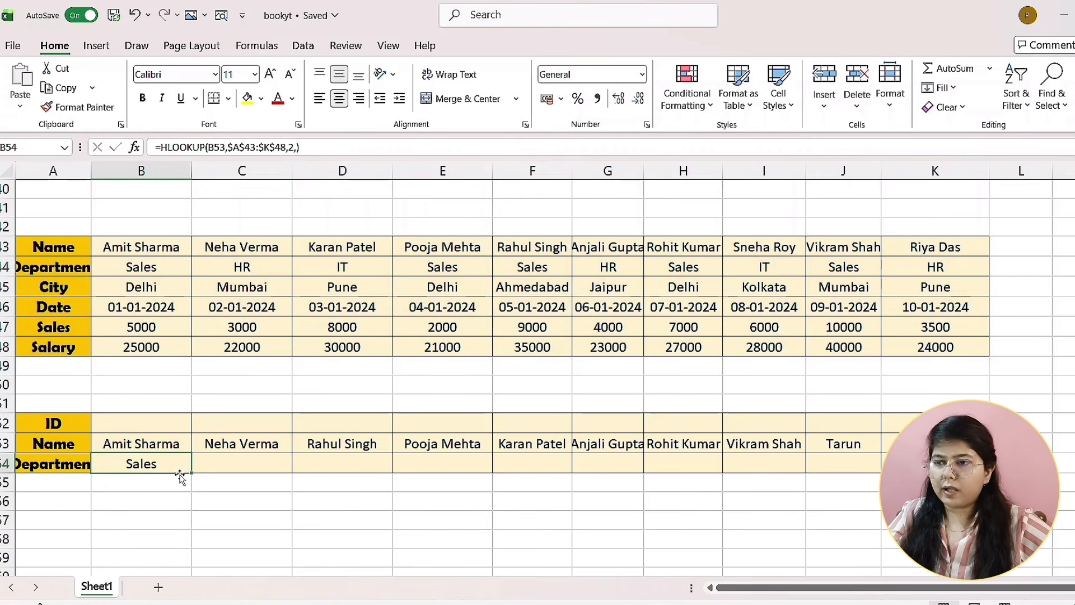
{"action": "left_click_drag", "start_coordinate": [192, 472], "coordinate": [842, 469]}
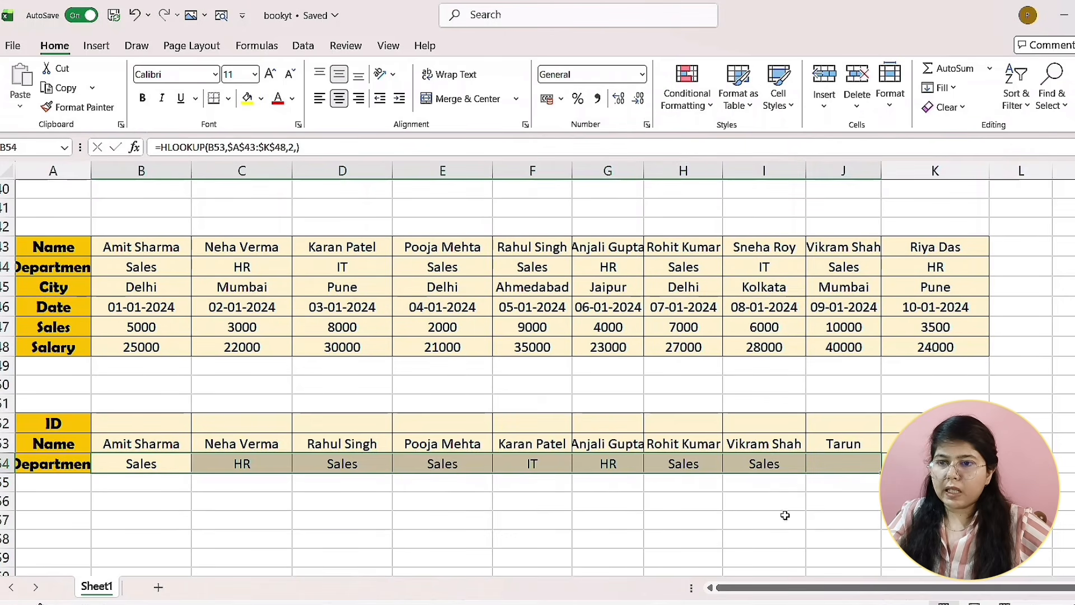
{"action": "left_click", "coordinate": [592, 502]}
{"action": "left_click", "coordinate": [830, 464]}
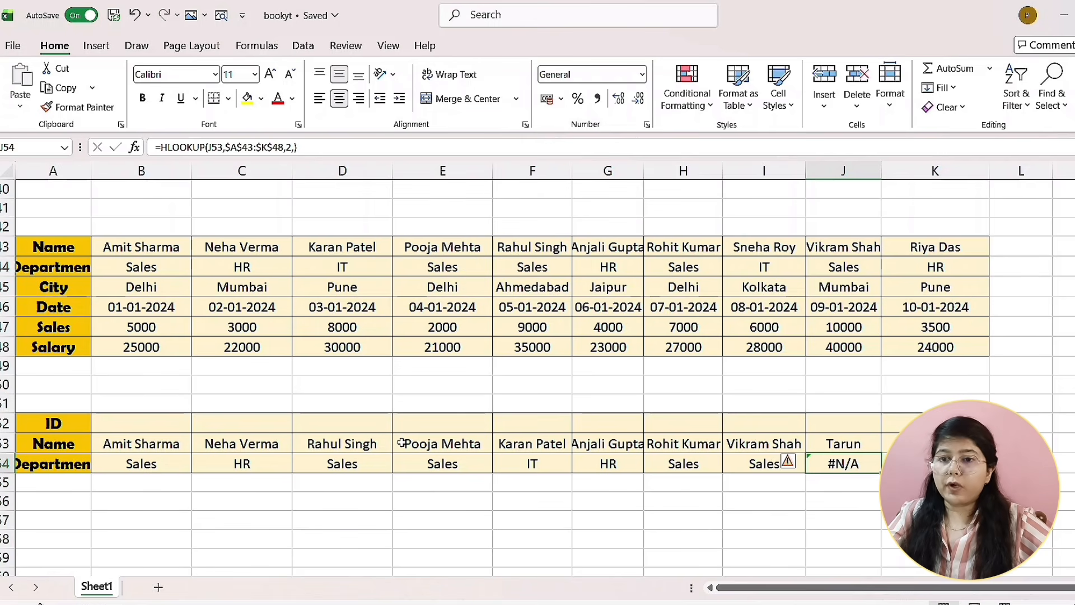
{"action": "left_click", "coordinate": [786, 490]}
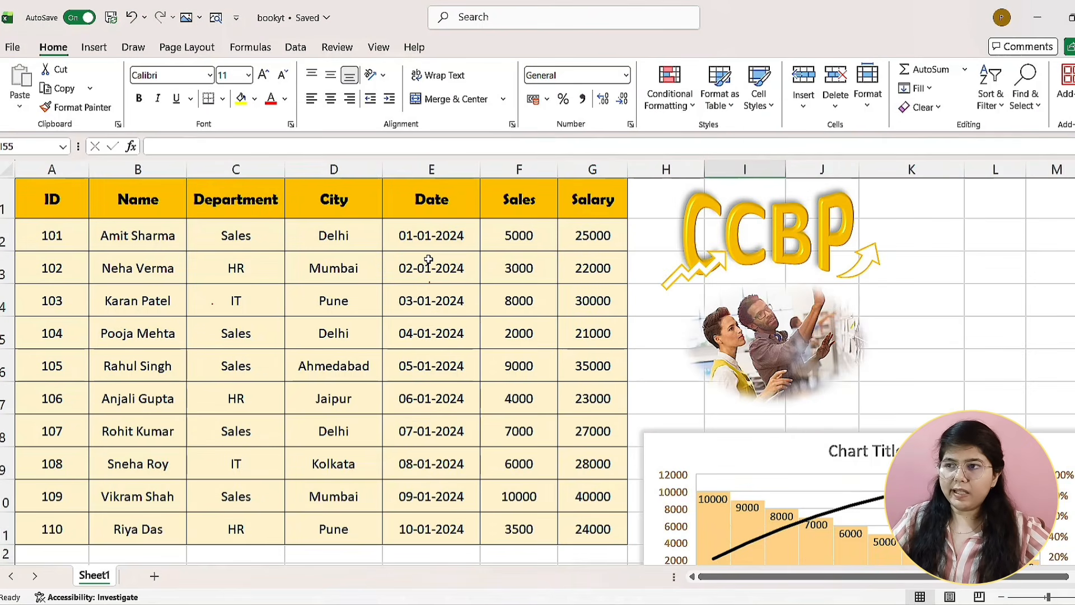
- Clear the Department lookup formulas in C30:C38 of the vertical lookup table
{"action": "scroll", "coordinate": [442, 354], "scroll_direction": "down", "scroll_amount": 5}
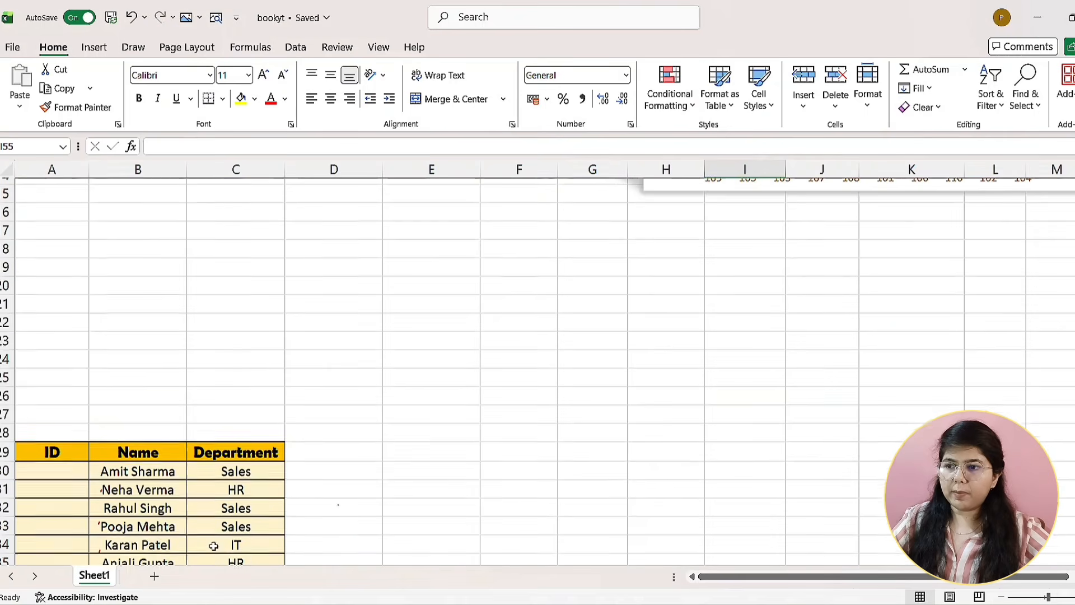
{"action": "scroll", "coordinate": [213, 546], "scroll_direction": "down", "scroll_amount": 3}
{"action": "left_click_drag", "start_coordinate": [255, 336], "coordinate": [276, 483]}
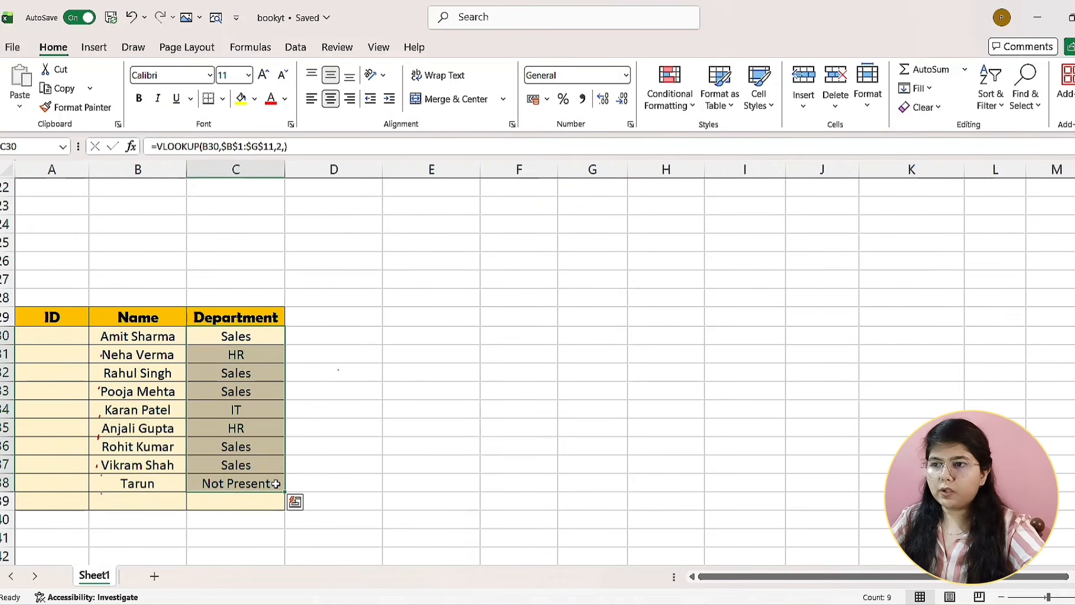
{"action": "key", "text": "Delete"}
- Move the Department column C1:C11 onto the ID column A1:A11 and widen column A to fit the header
{"action": "scroll", "coordinate": [314, 446], "scroll_direction": "up", "scroll_amount": 5}
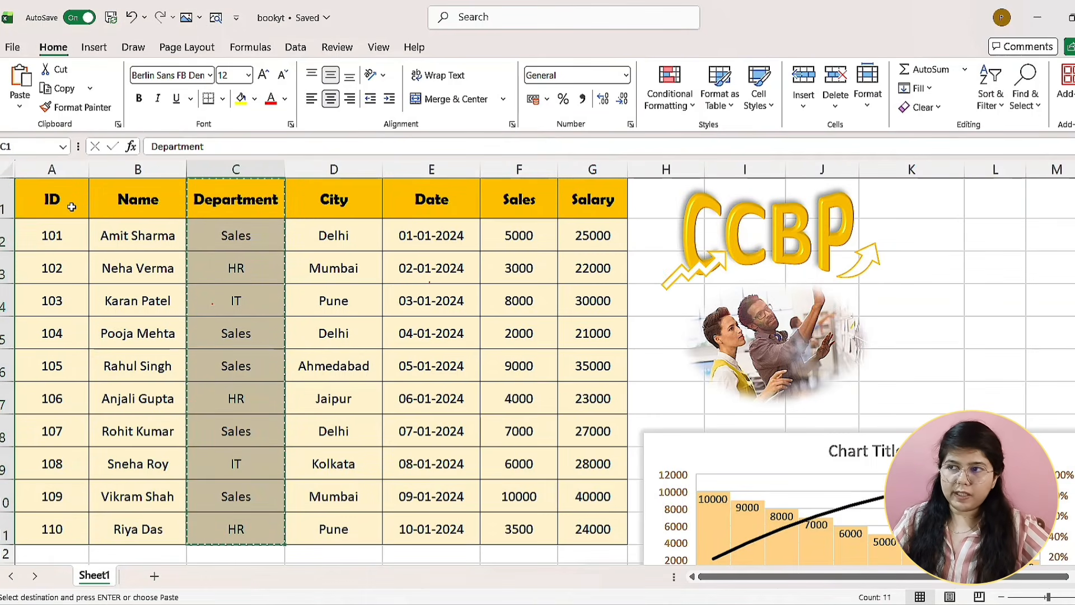
{"action": "left_click_drag", "start_coordinate": [71, 207], "coordinate": [57, 538]}
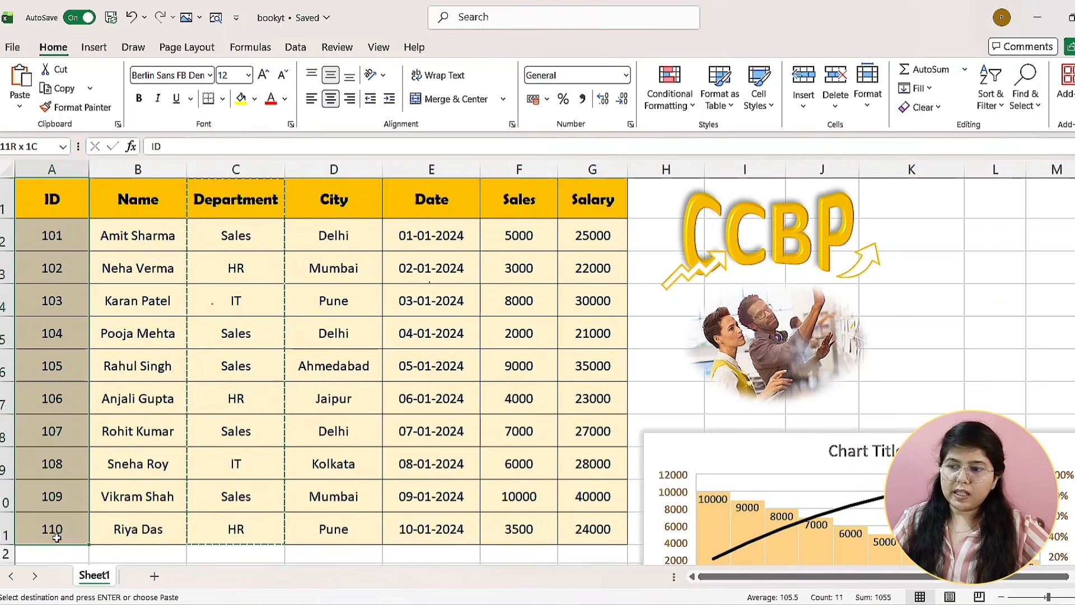
{"action": "type", "text": "Department Sales HR IT Sales Sales HR Sales IT Sales HR"}
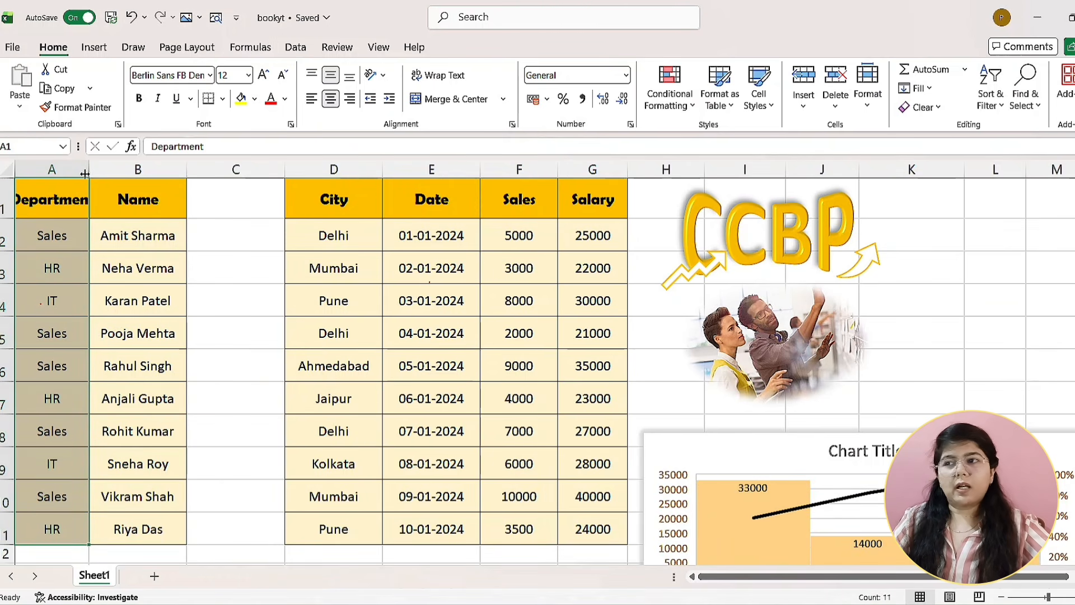
{"action": "left_click_drag", "start_coordinate": [89, 169], "coordinate": [112, 183]}
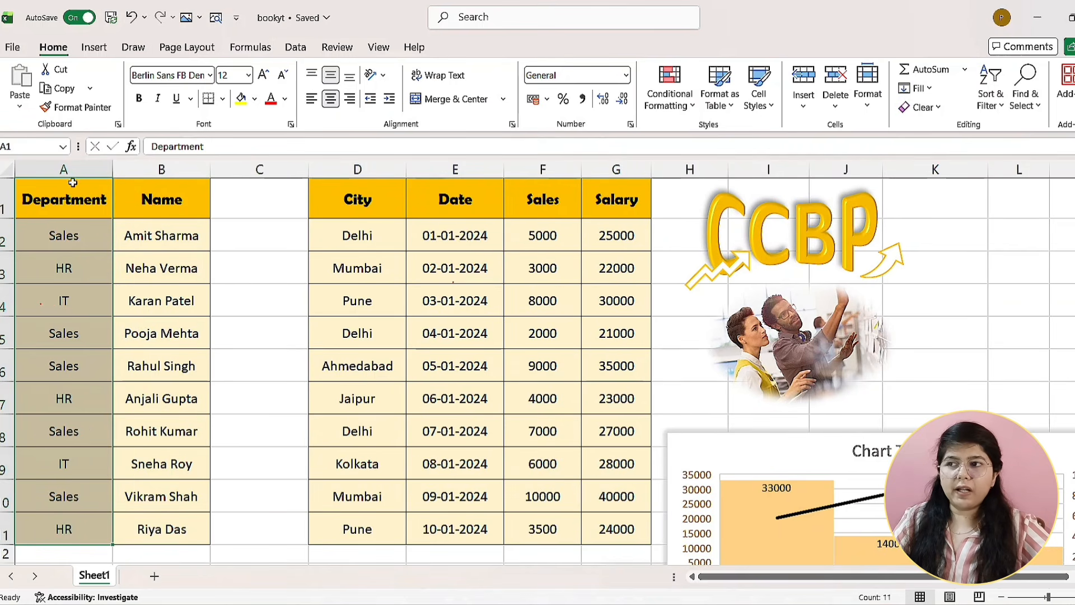
{"action": "left_click", "coordinate": [71, 208]}
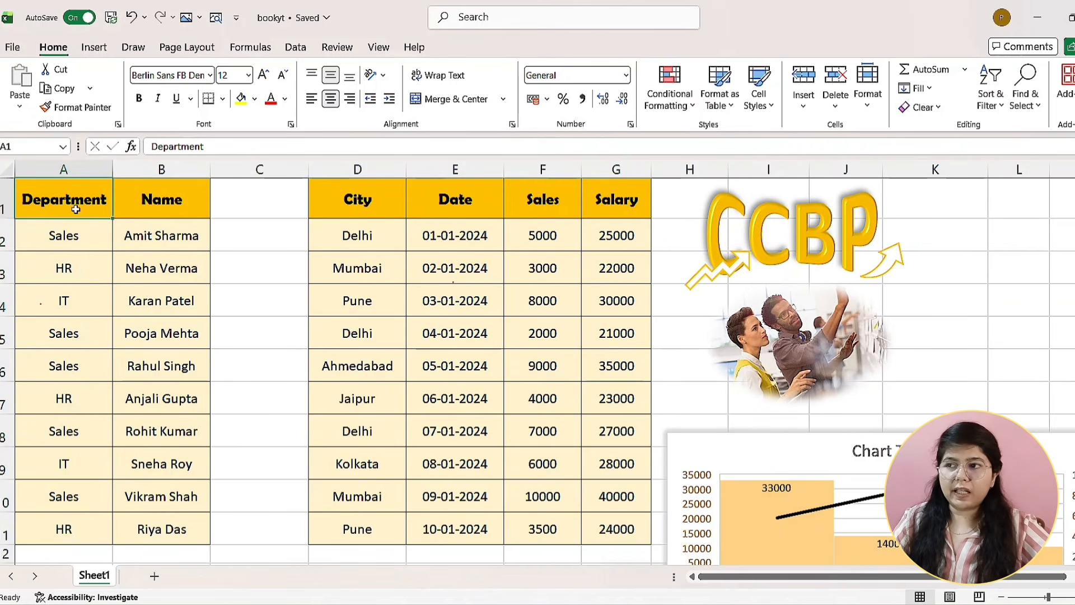
- Examine the rearranged source table, comparing the Department column with the range B1:G11 that starts at Name
{"action": "left_click", "coordinate": [169, 205]}
{"action": "left_click_drag", "start_coordinate": [207, 209], "coordinate": [607, 532]}
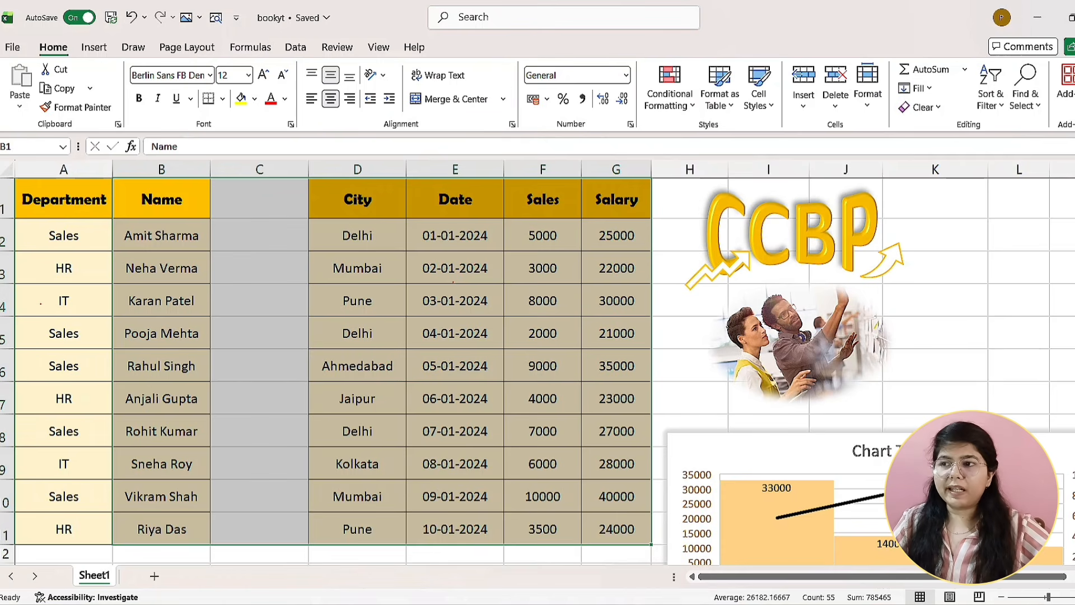
{"action": "left_click", "coordinate": [92, 210]}
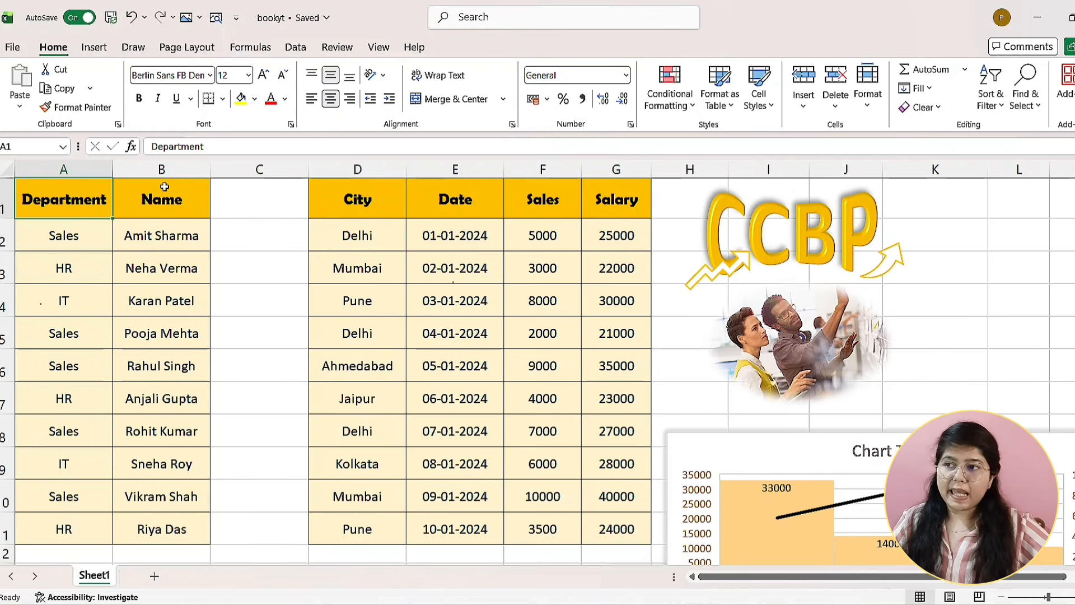
{"action": "left_click_drag", "start_coordinate": [164, 186], "coordinate": [658, 536]}
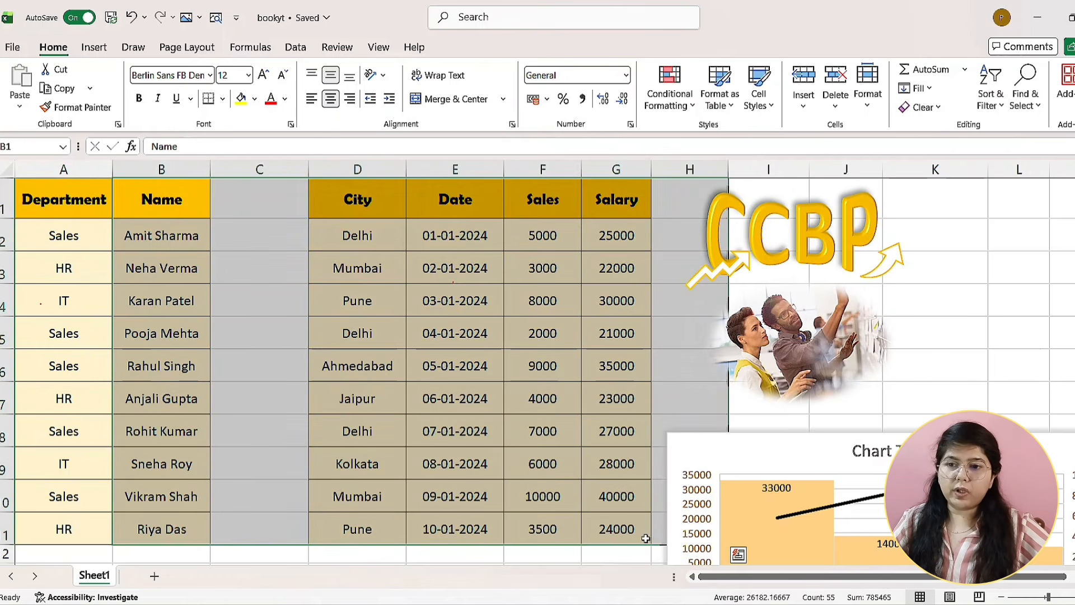
{"action": "left_click", "coordinate": [644, 536]}
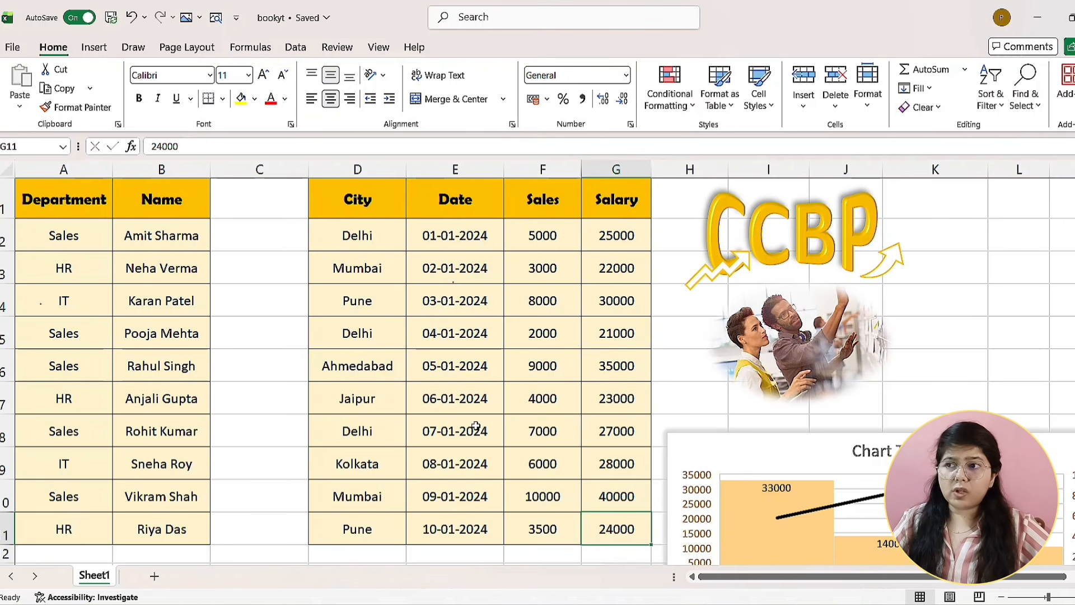
- Start an XLOOKUP formula in C30 of the vertical lookup table with the name in B30 as the lookup value
{"action": "scroll", "coordinate": [359, 365], "scroll_direction": "down", "scroll_amount": 5}
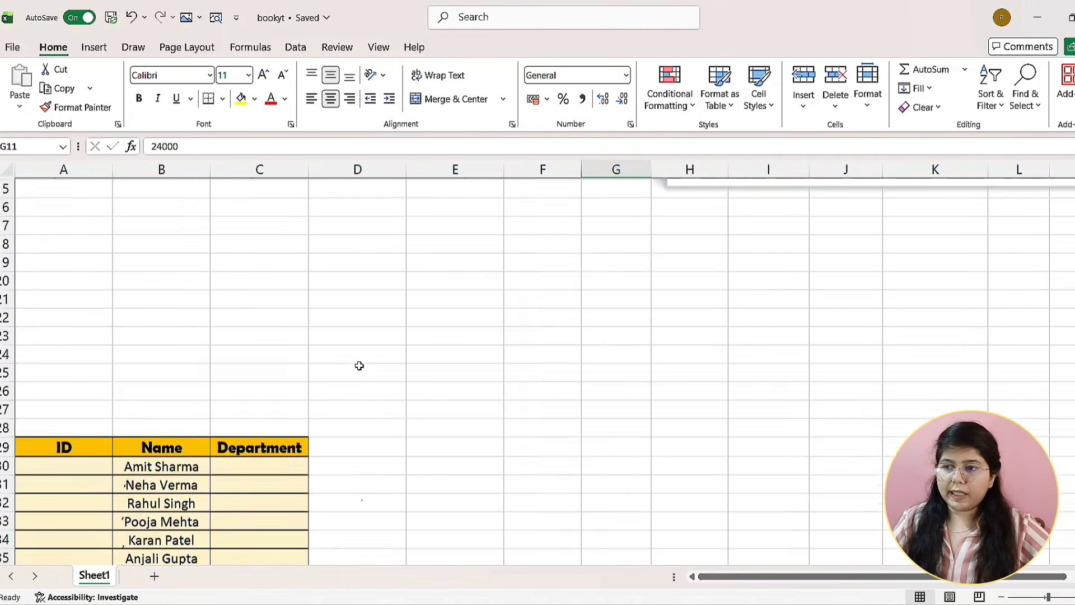
{"action": "scroll", "coordinate": [359, 365], "scroll_direction": "down", "scroll_amount": 2}
{"action": "left_click", "coordinate": [292, 390]}
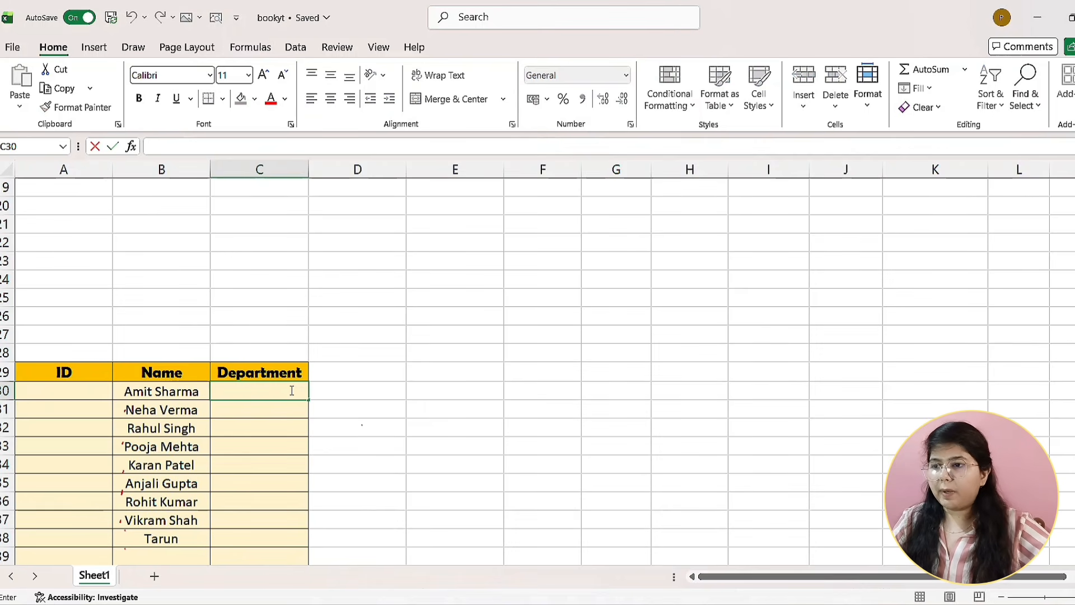
{"action": "type", "text": "="}
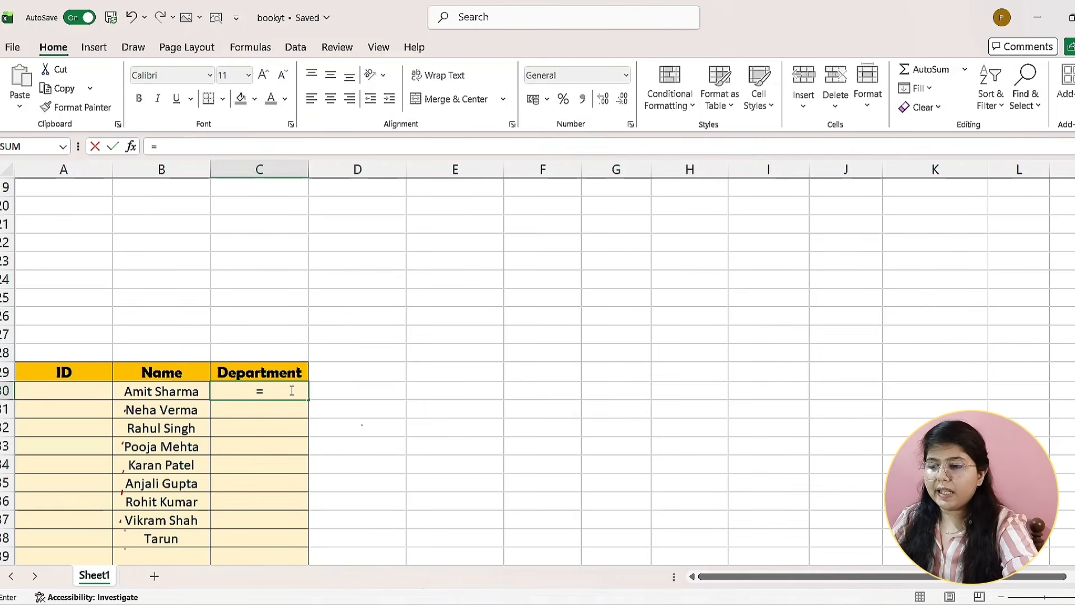
{"action": "type", "text": "xl"}
{"action": "key", "text": "Tab"}
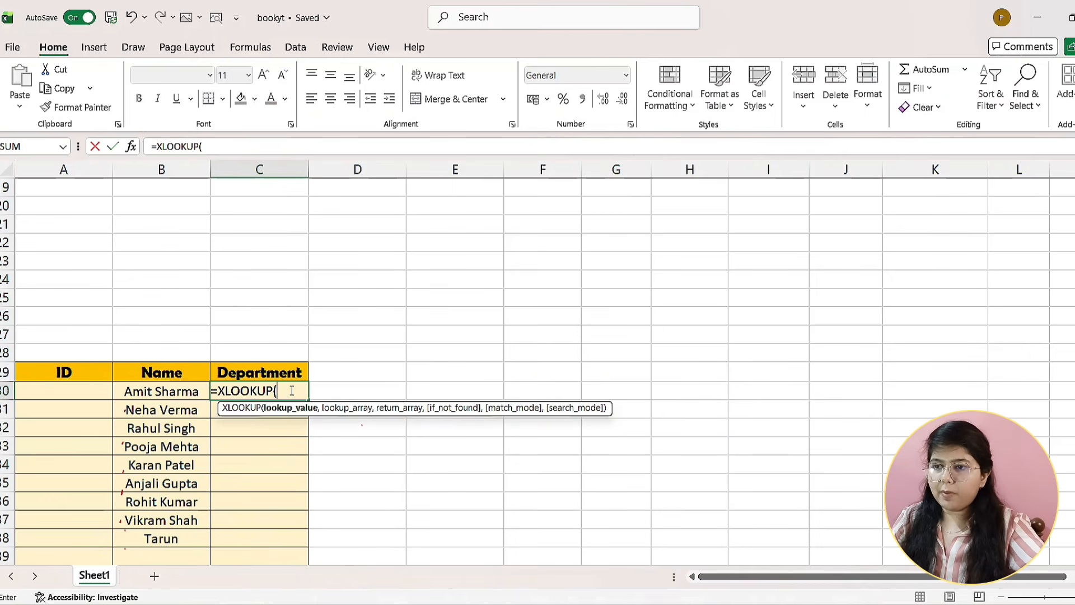
{"action": "scroll", "coordinate": [291, 390], "scroll_direction": "up", "scroll_amount": 5}
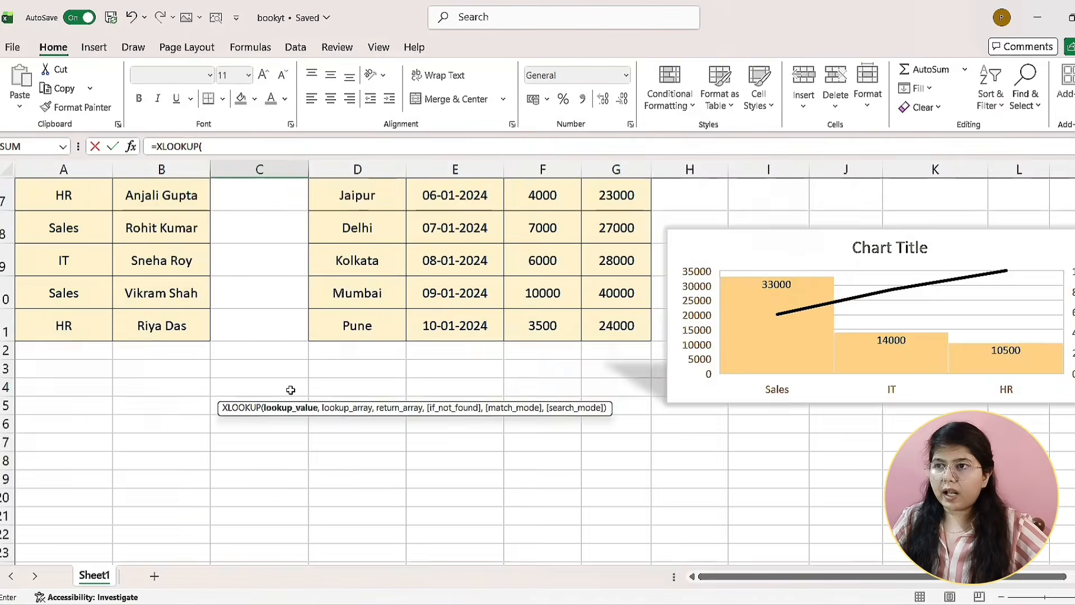
{"action": "scroll", "coordinate": [291, 391], "scroll_direction": "up", "scroll_amount": 1}
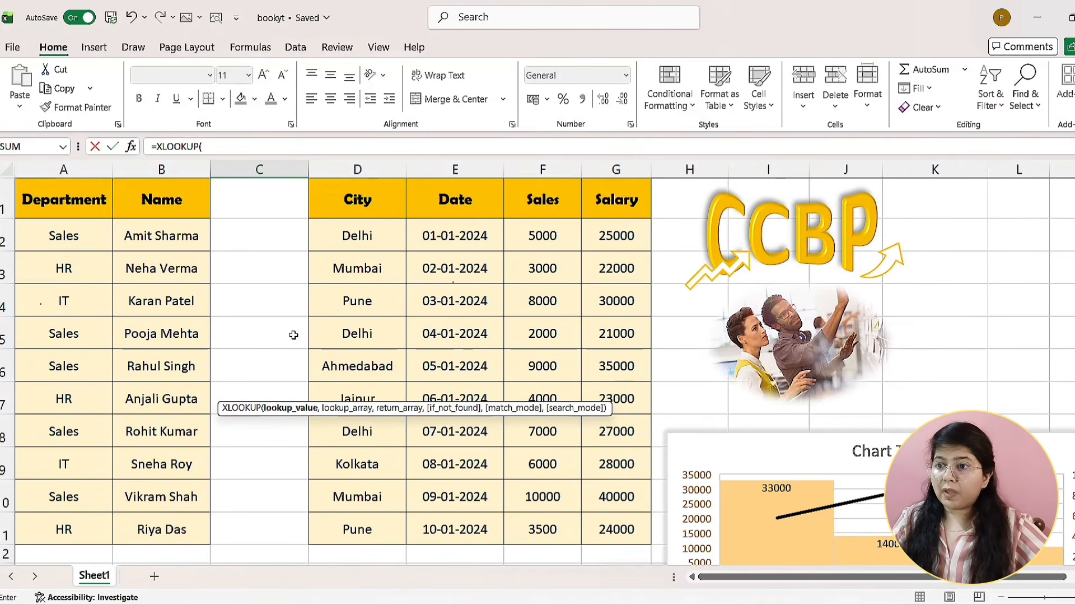
{"action": "scroll", "coordinate": [293, 336], "scroll_direction": "down", "scroll_amount": 6}
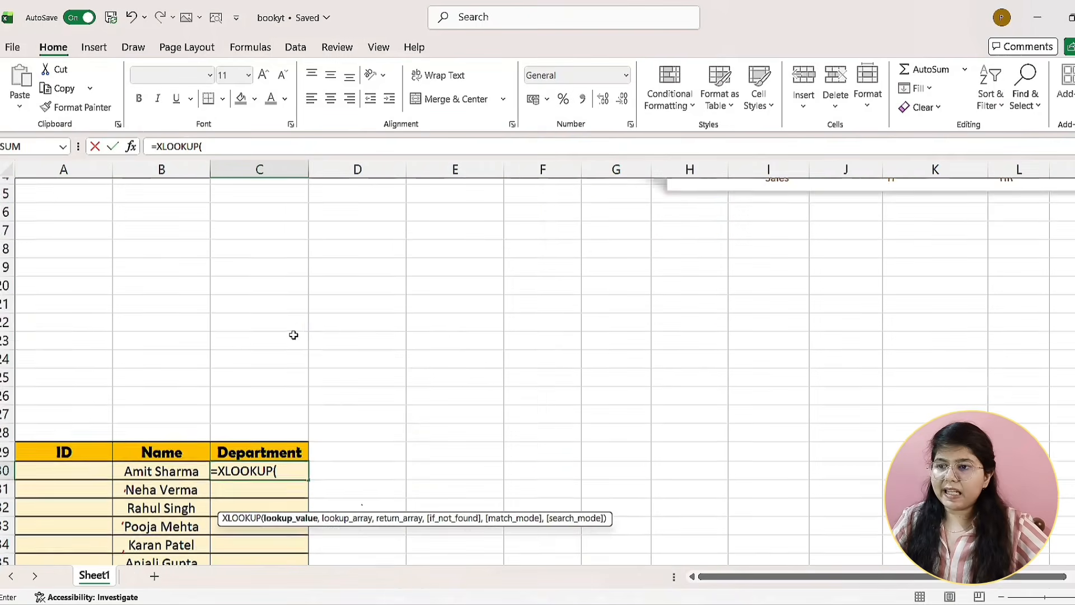
{"action": "left_click", "coordinate": [184, 392]}
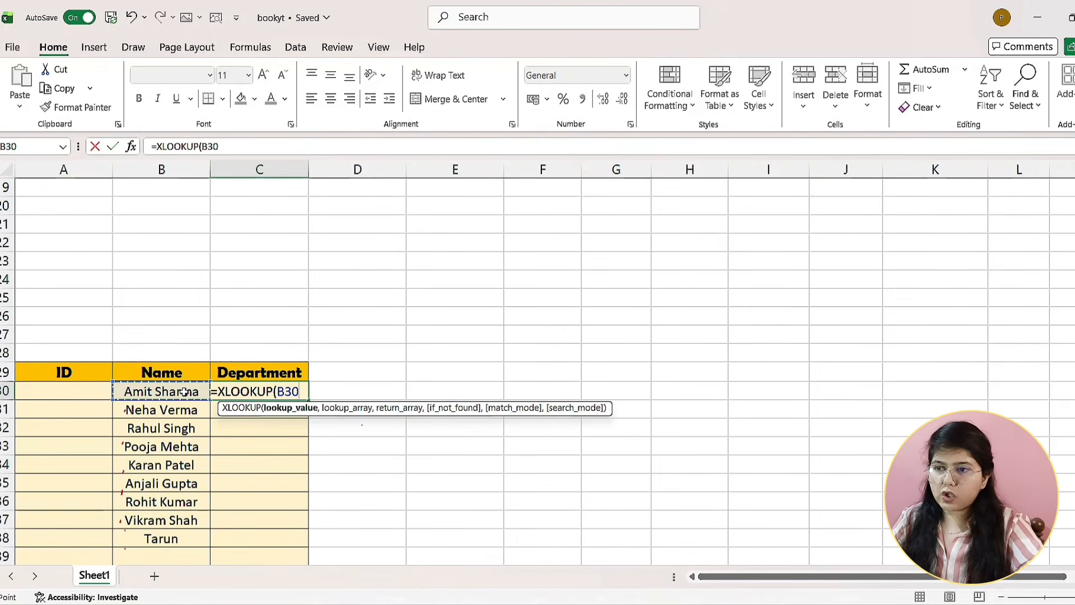
{"action": "type", "text": ","}
- Set the XLOOKUP lookup array to the Name range B1:B11 and the return array to the Department range A1:A11
{"action": "scroll", "coordinate": [137, 381], "scroll_direction": "up", "scroll_amount": 1}
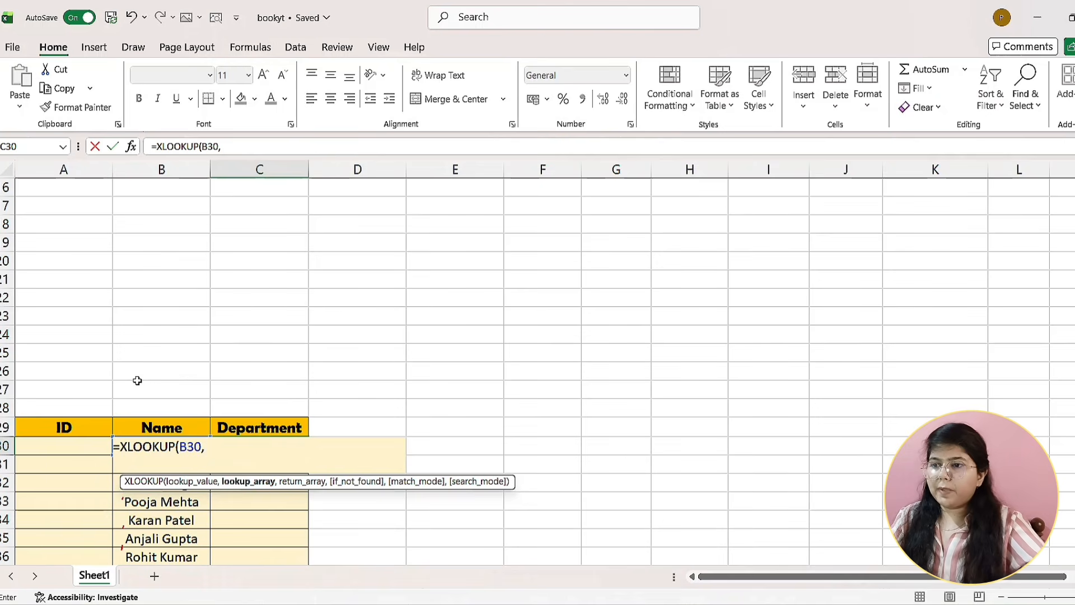
{"action": "scroll", "coordinate": [185, 336], "scroll_direction": "up", "scroll_amount": 8}
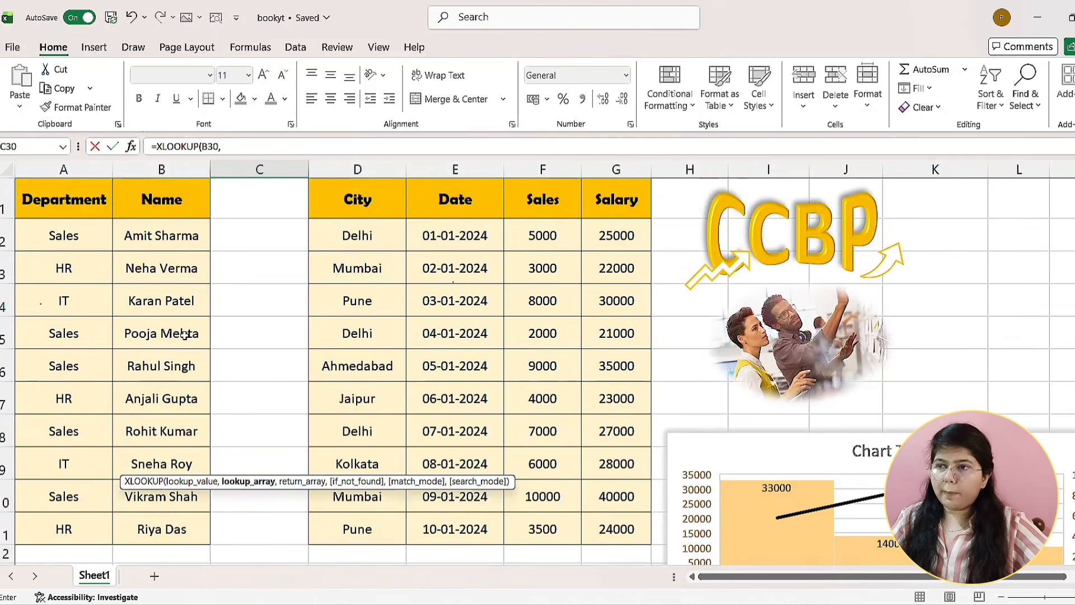
{"action": "left_click_drag", "start_coordinate": [169, 199], "coordinate": [173, 532]}
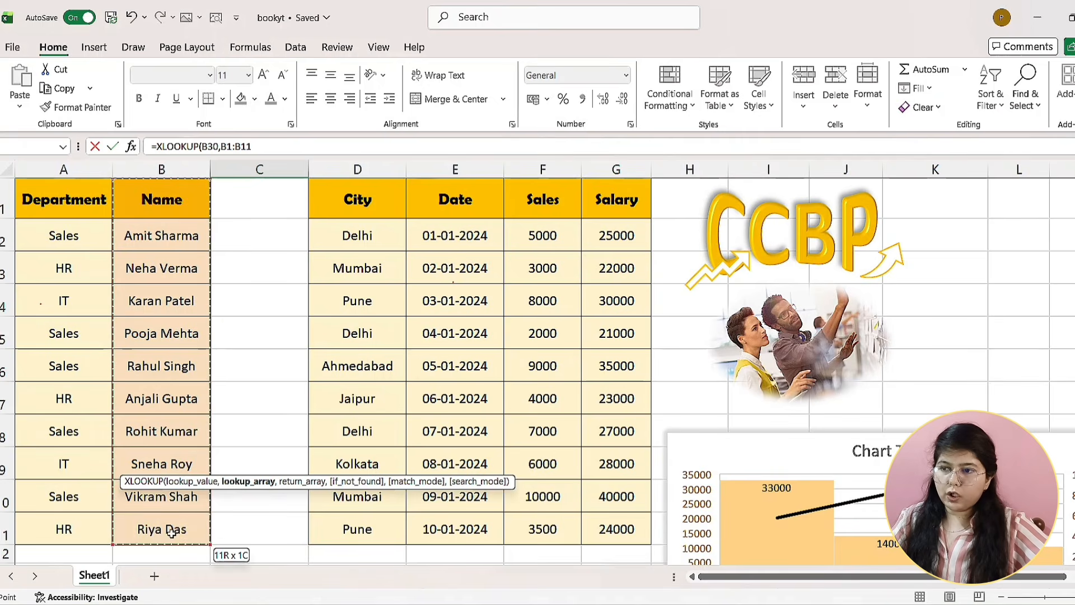
{"action": "scroll", "coordinate": [241, 341], "scroll_direction": "down", "scroll_amount": 5}
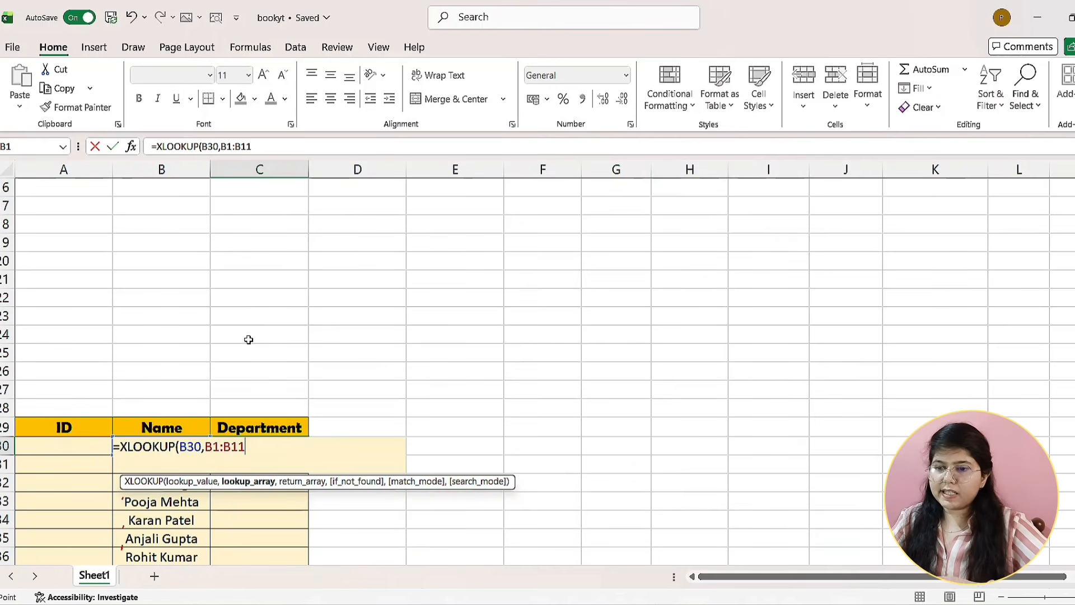
{"action": "type", "text": ","}
{"action": "scroll", "coordinate": [248, 340], "scroll_direction": "up", "scroll_amount": 5}
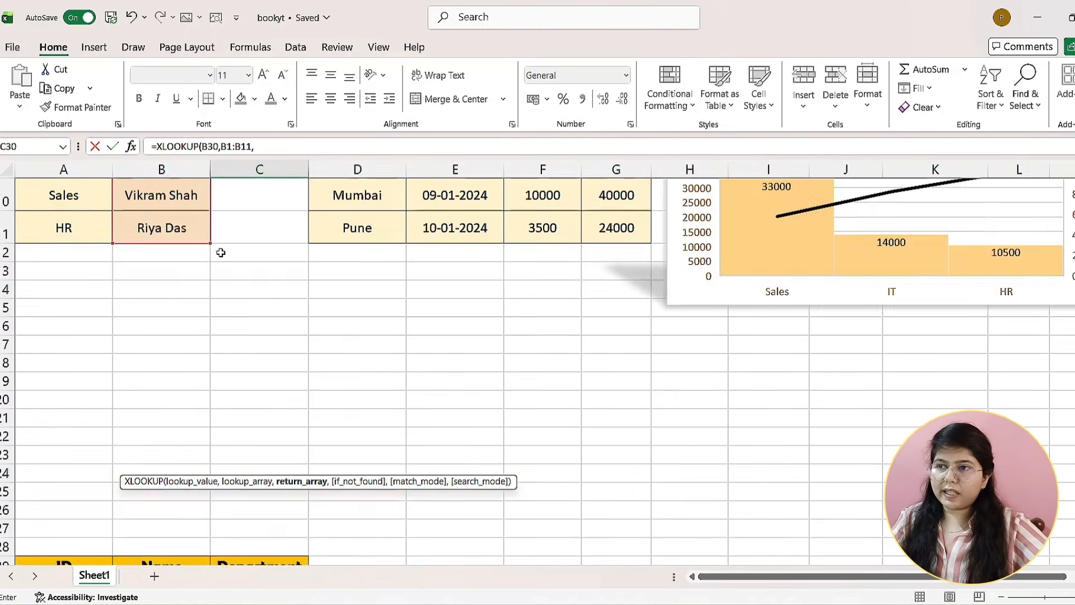
{"action": "left_click_drag", "start_coordinate": [55, 203], "coordinate": [53, 529]}
{"action": "scroll", "coordinate": [155, 328], "scroll_direction": "down", "scroll_amount": 8}
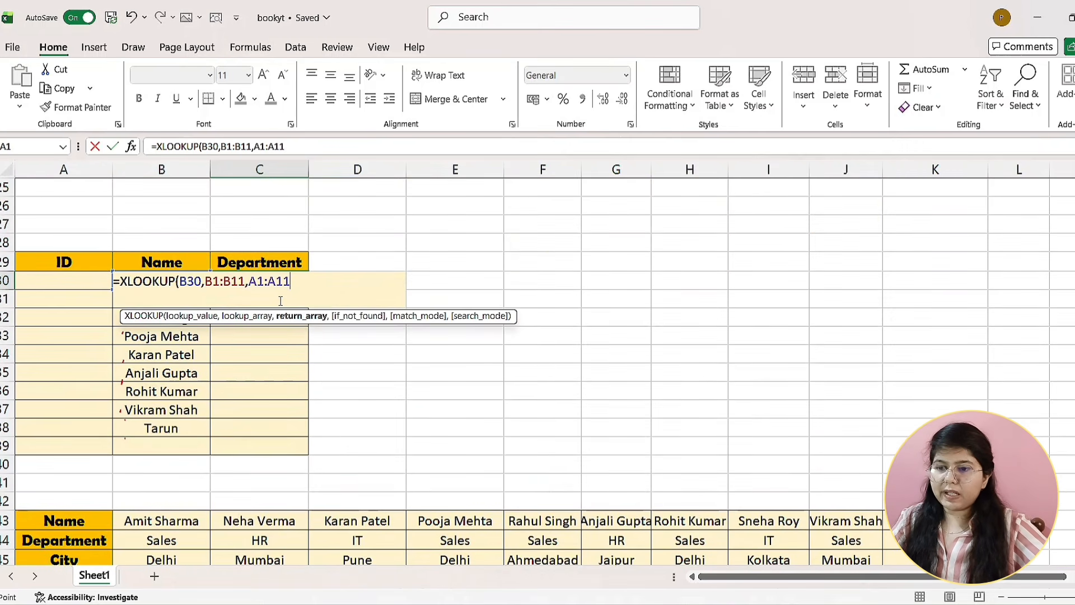
- Add "not found" as the XLOOKUP if_not_found text, leave the match mode empty and enter the formula in C30
{"action": "type", "text": ","}
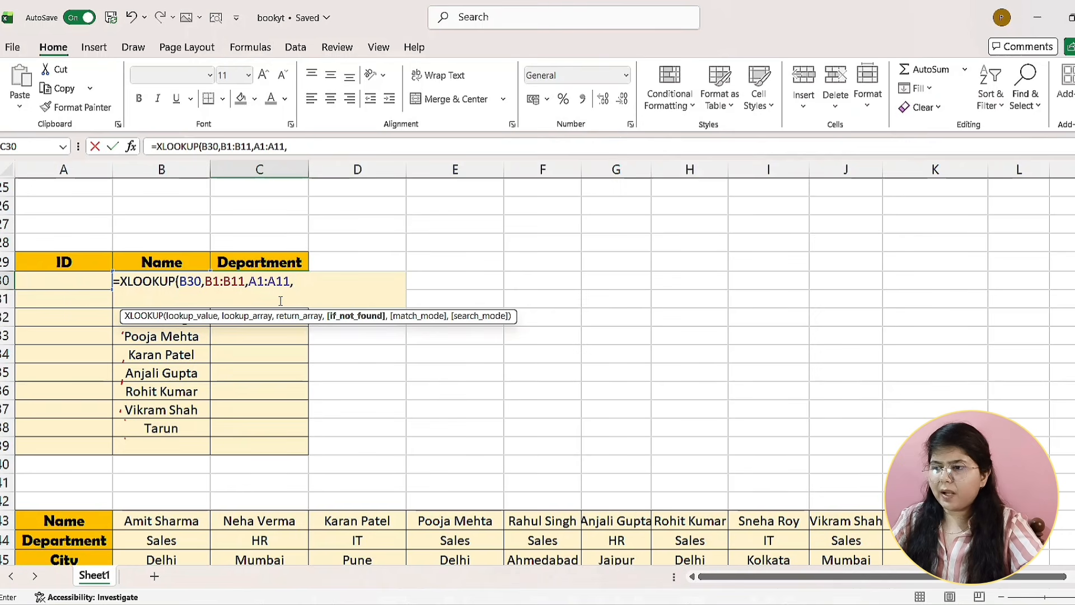
{"action": "type", "text": "\""}
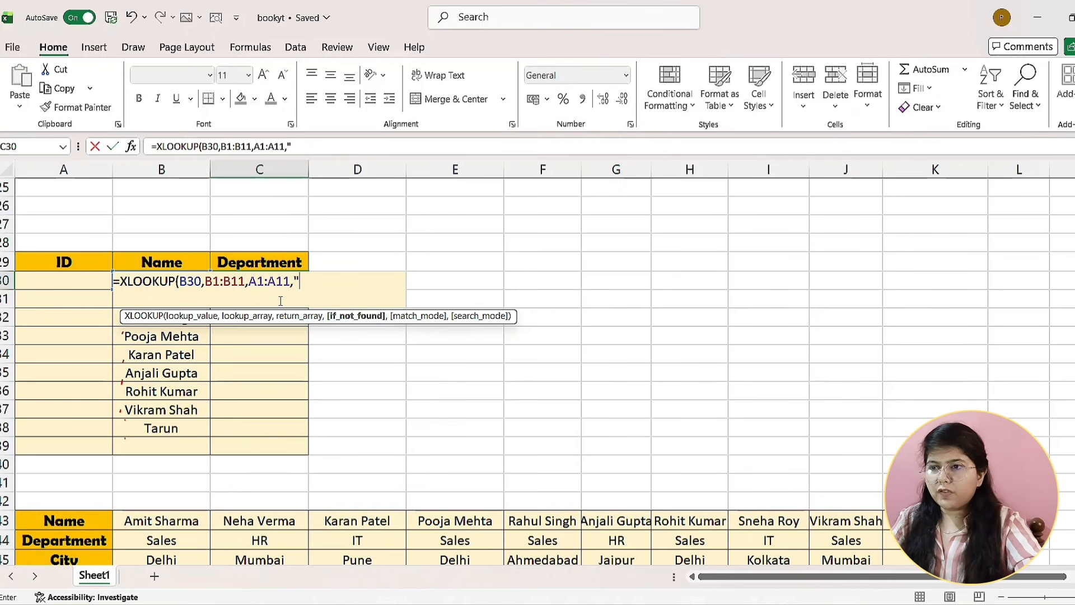
{"action": "type", "text": "not "}
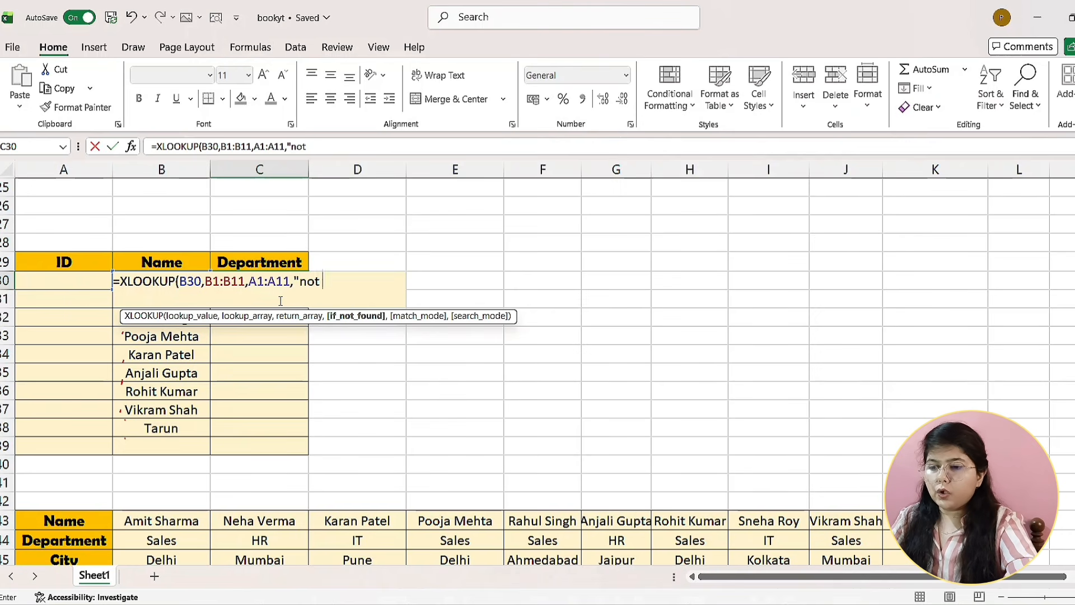
{"action": "type", "text": "found"}
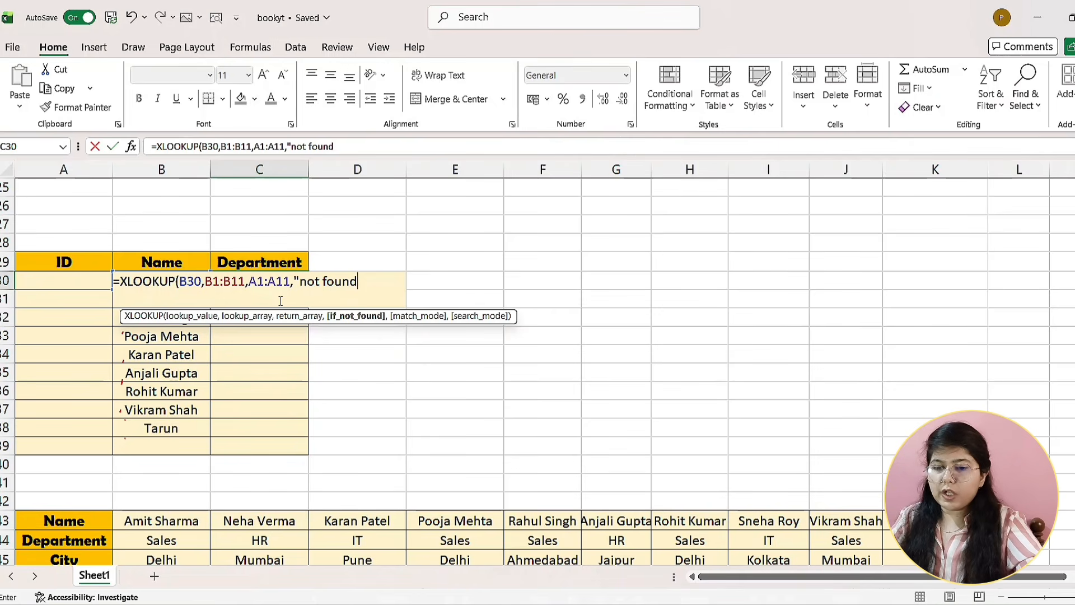
{"action": "type", "text": "\","}
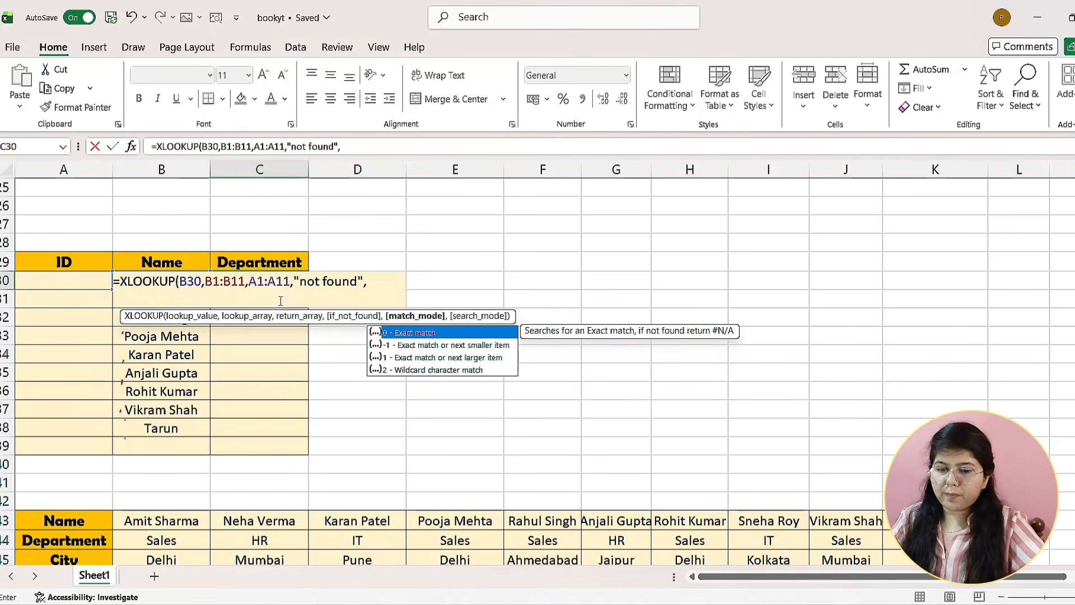
{"action": "key", "text": "Down"}
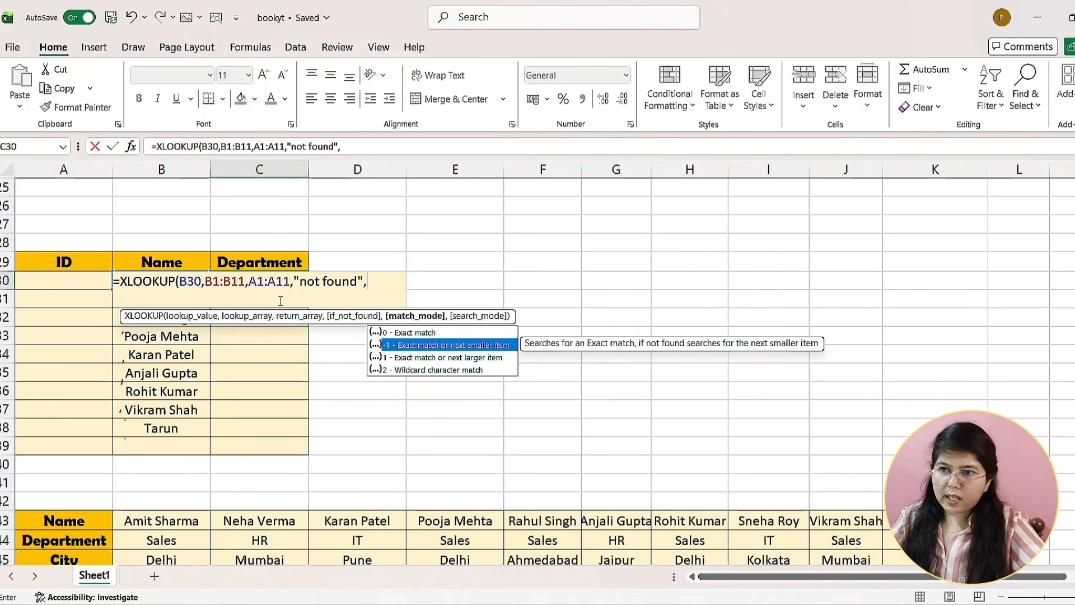
{"action": "key", "text": "Up"}
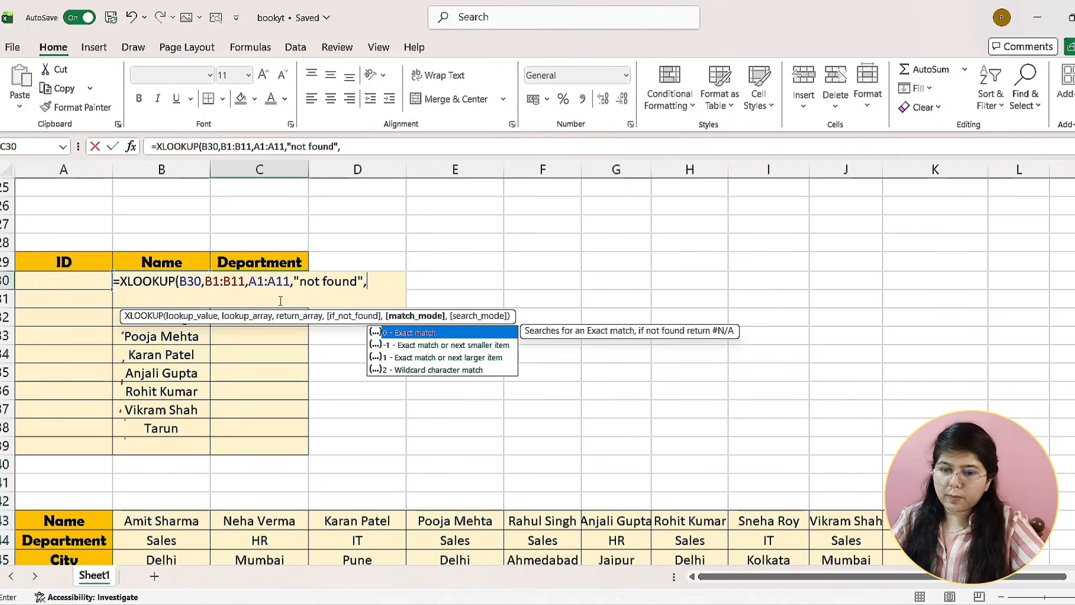
{"action": "key", "text": "Return"}
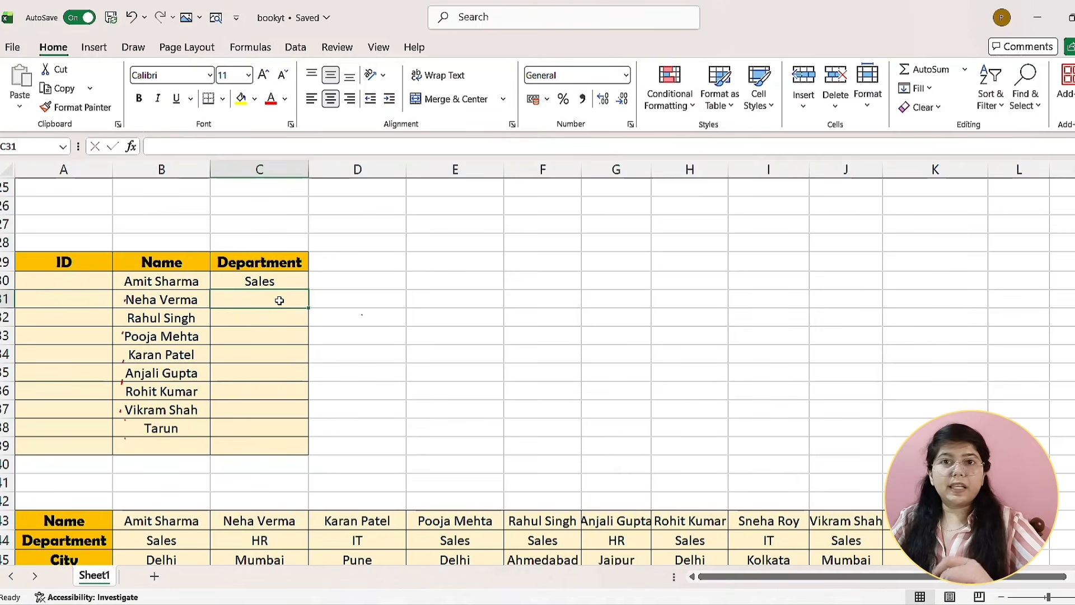
- Fill the XLOOKUP formula from C30 down to C38 and check the copied formula in C37
{"action": "left_click", "coordinate": [274, 278]}
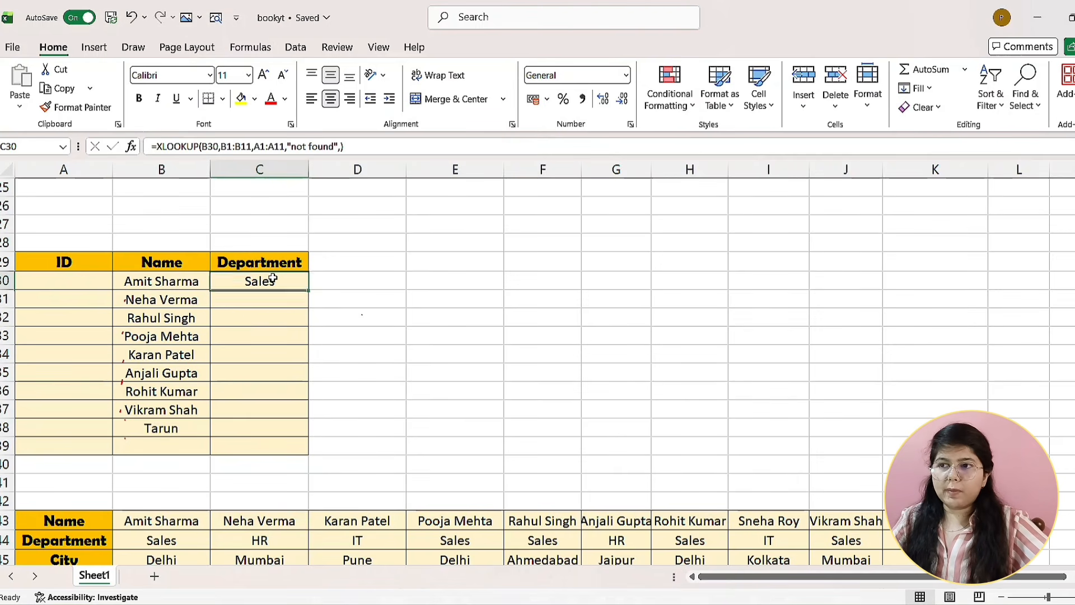
{"action": "double_click", "coordinate": [309, 290]}
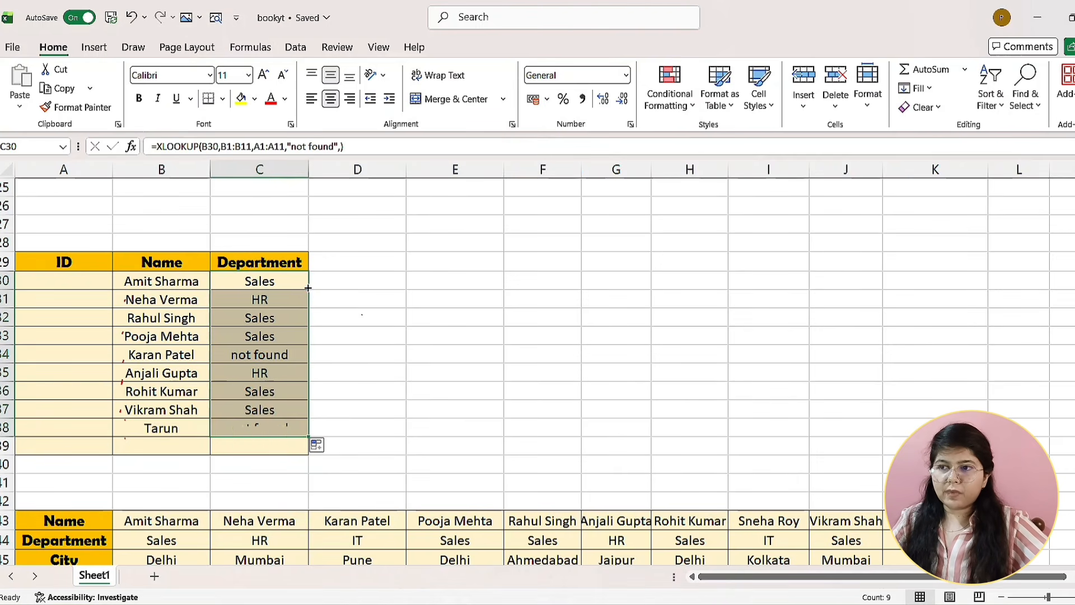
{"action": "left_click", "coordinate": [296, 407]}
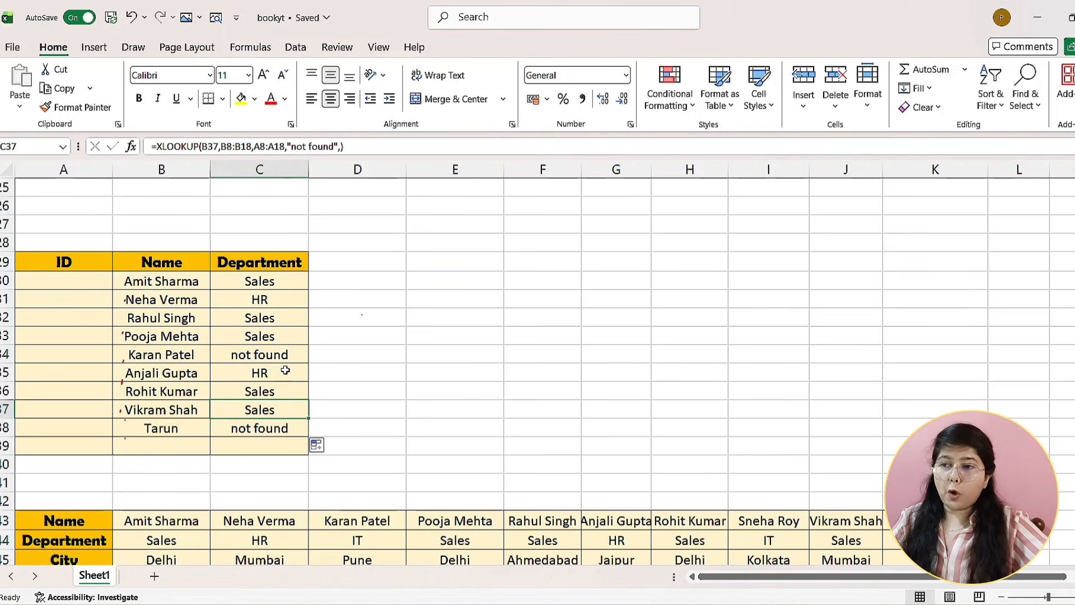
- Inspect the C30 formula's lookup and return ranges against the source data, and check the copied formula in C33
{"action": "scroll", "coordinate": [285, 365], "scroll_direction": "up", "scroll_amount": 8}
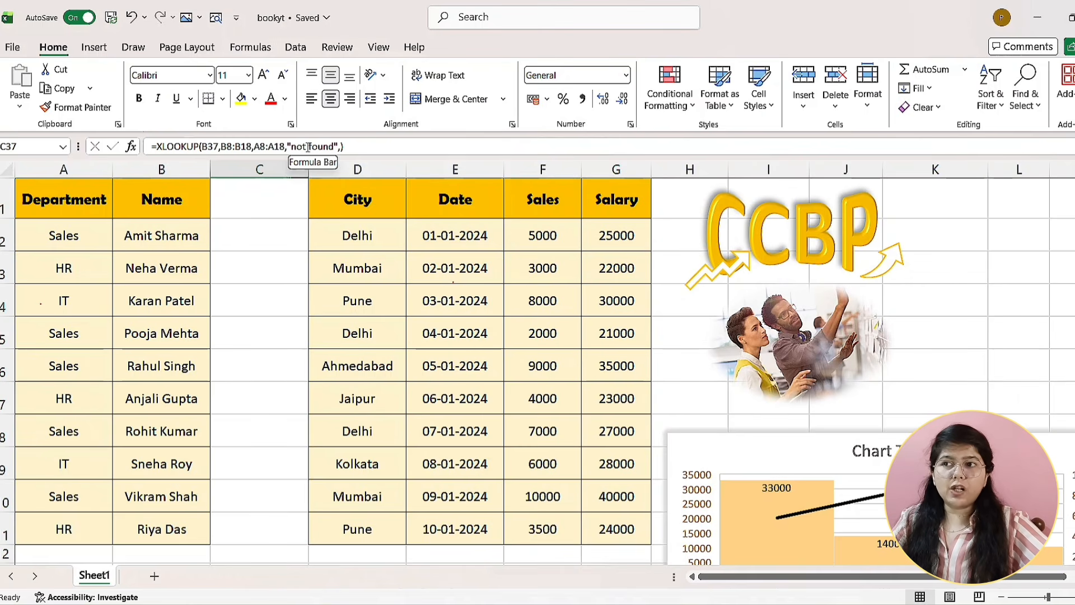
{"action": "scroll", "coordinate": [319, 305], "scroll_direction": "down", "scroll_amount": 5}
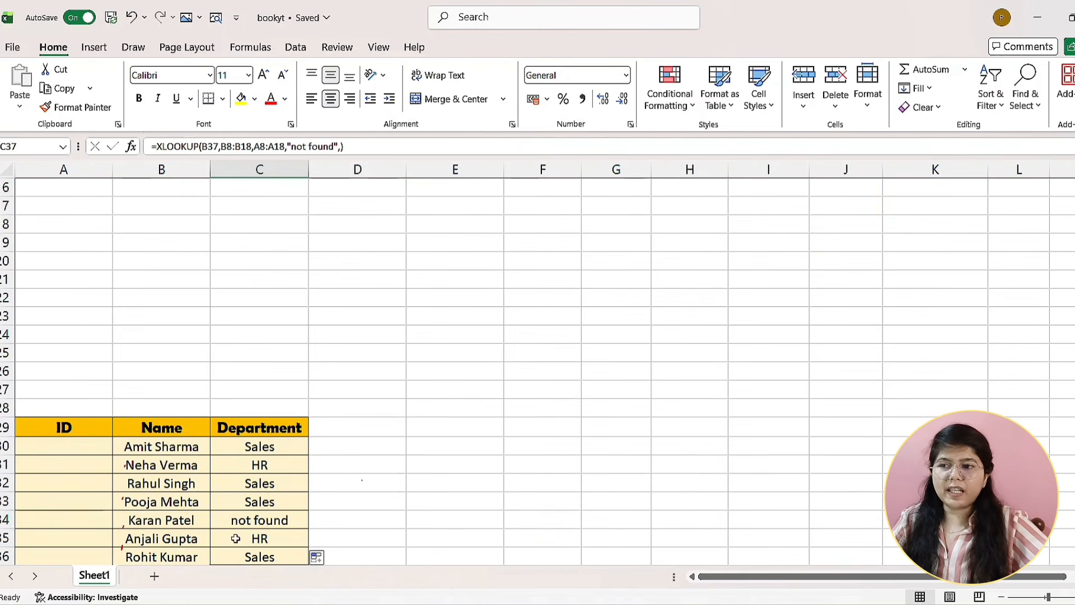
{"action": "double_click", "coordinate": [285, 450]}
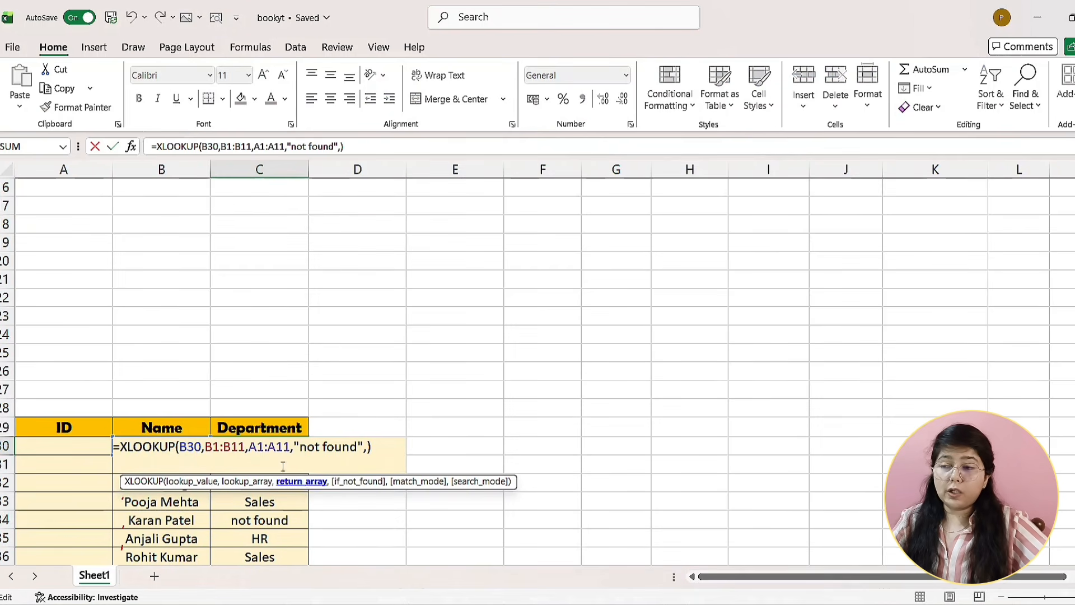
{"action": "scroll", "coordinate": [317, 359], "scroll_direction": "up", "scroll_amount": 3}
{"action": "scroll", "coordinate": [317, 359], "scroll_direction": "up", "scroll_amount": 2}
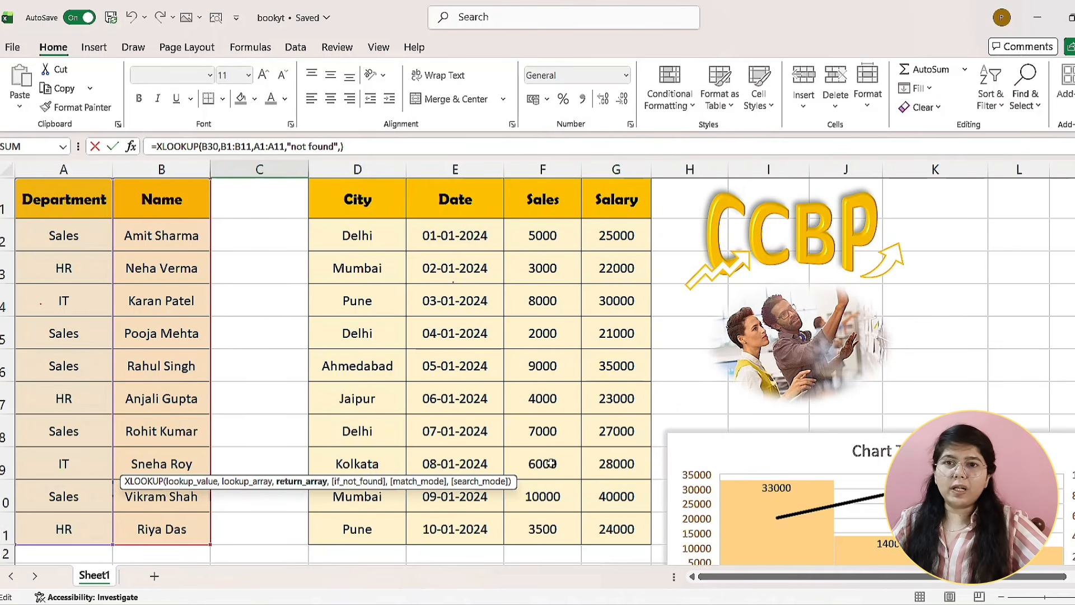
{"action": "scroll", "coordinate": [264, 322], "scroll_direction": "down", "scroll_amount": 7}
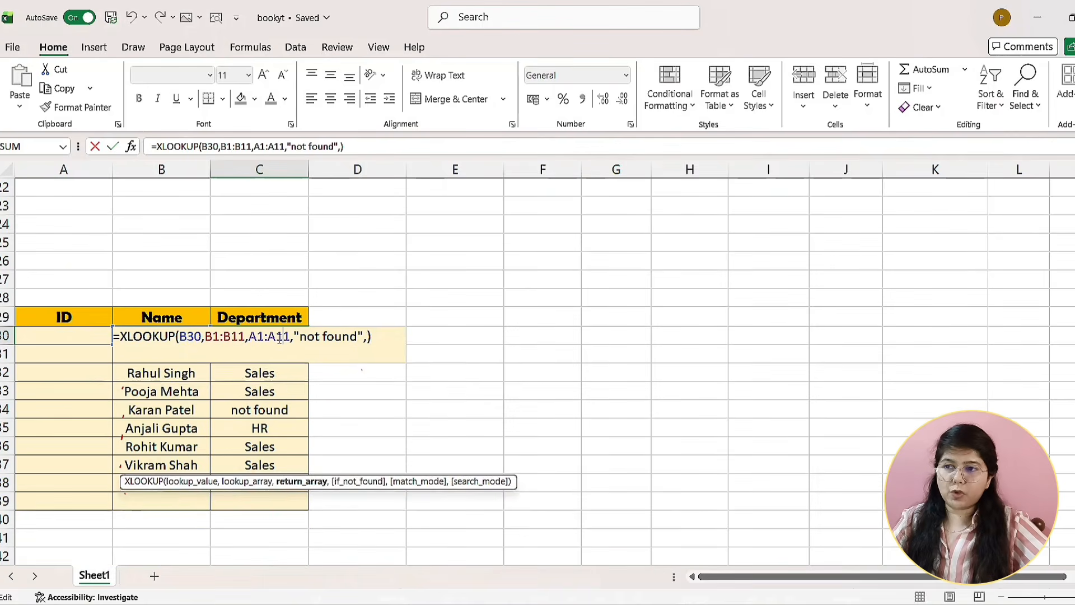
{"action": "left_click", "coordinate": [271, 396]}
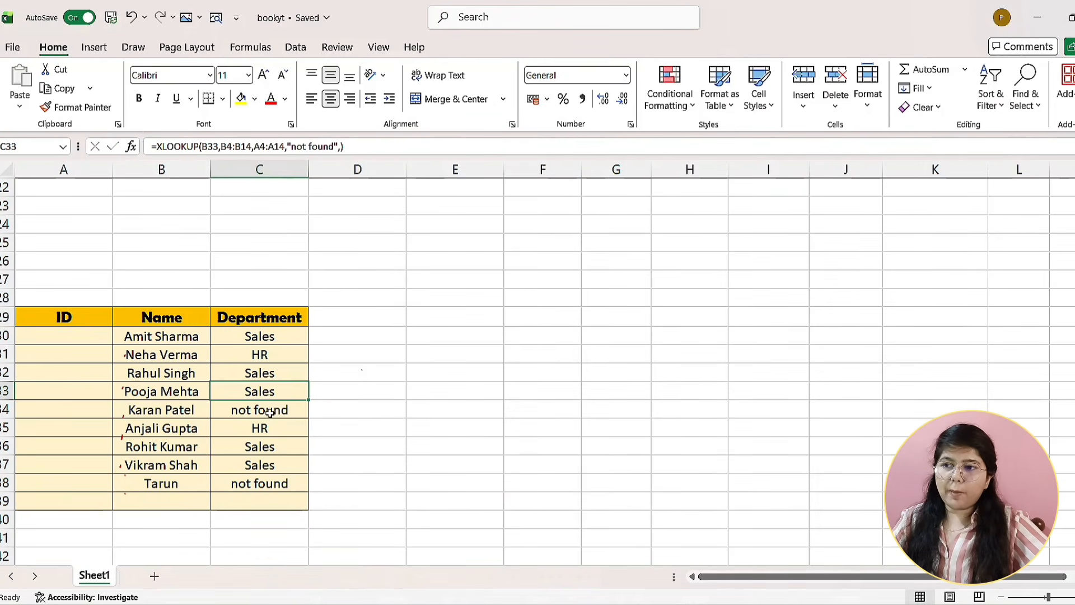
- Check the copied XLOOKUP formula in C34 and clear the copied formulas from C31:C38
{"action": "left_click", "coordinate": [269, 411]}
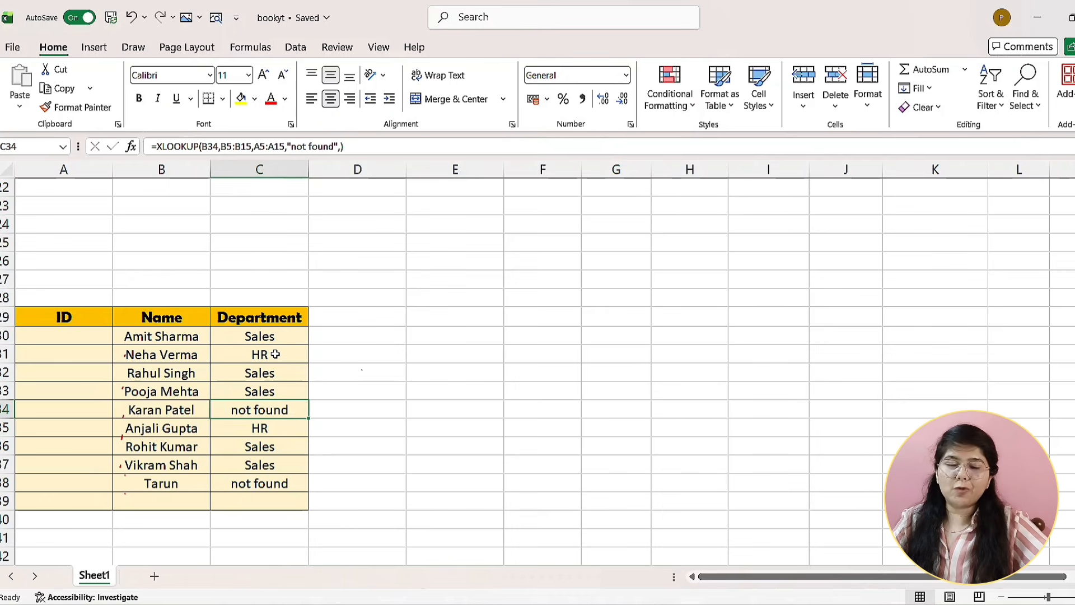
{"action": "left_click_drag", "start_coordinate": [274, 354], "coordinate": [306, 479]}
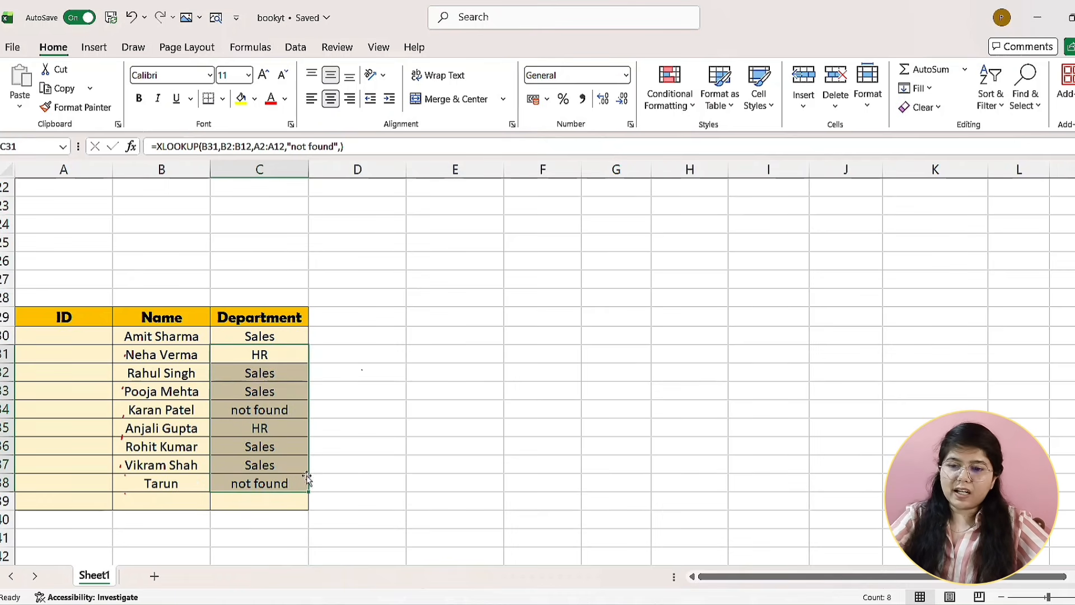
{"action": "key", "text": "Delete"}
- Edit the XLOOKUP formula in C30 so its lookup array is the absolute range $B$1:$B$11
{"action": "left_click", "coordinate": [291, 336]}
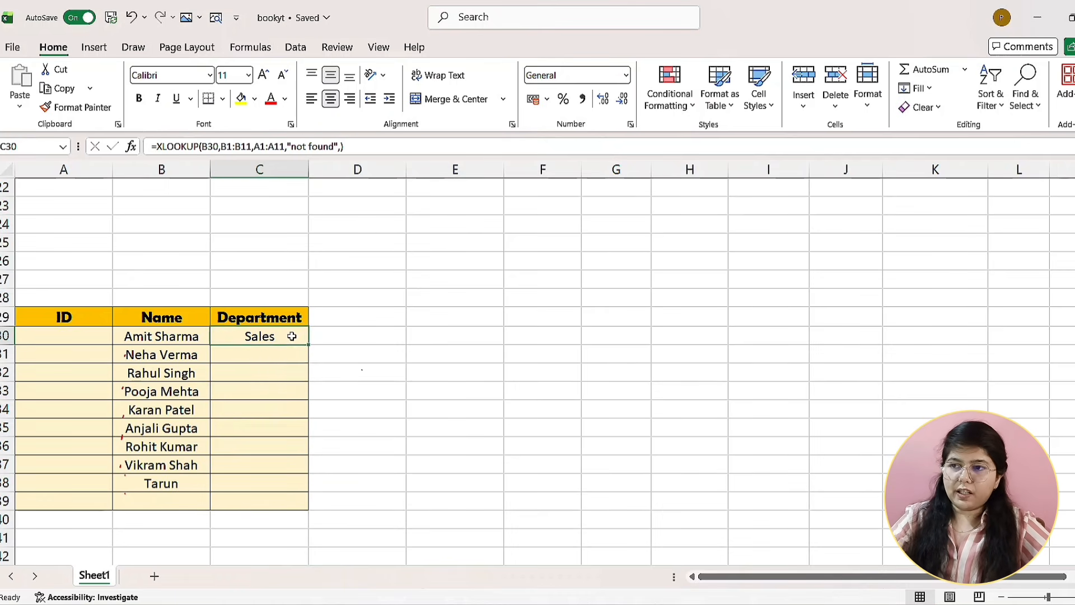
{"action": "double_click", "coordinate": [292, 336]}
{"action": "left_click", "coordinate": [207, 338]}
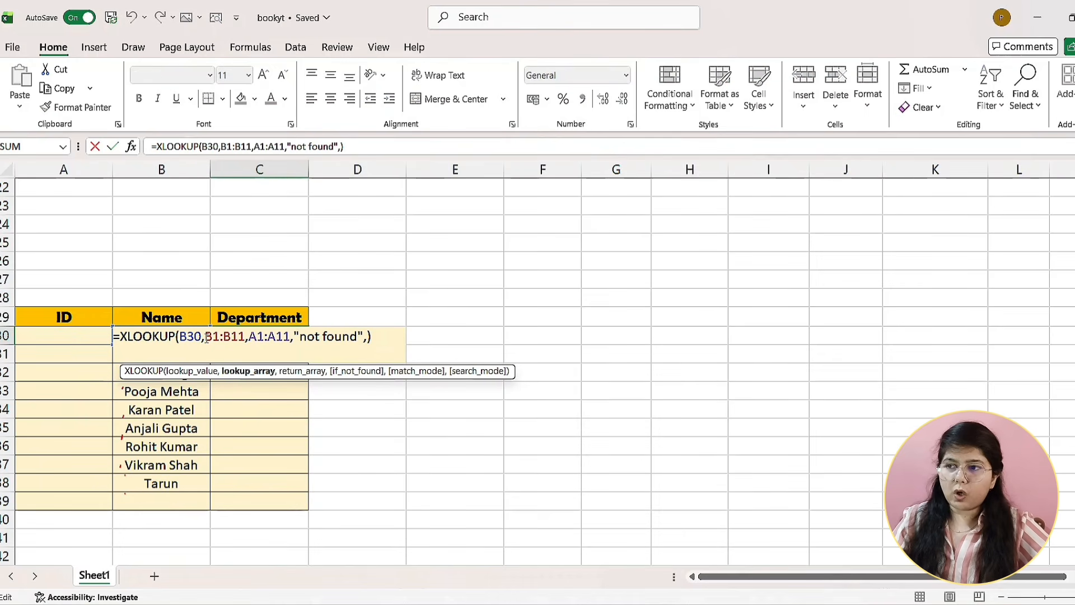
{"action": "type", "text": "$"}
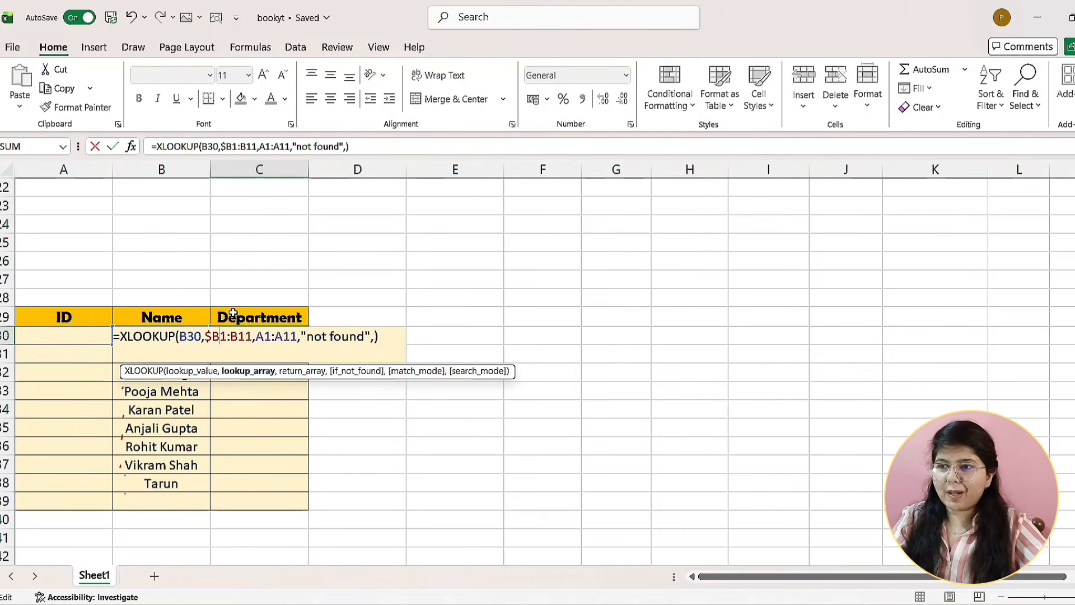
{"action": "key", "text": "Right"}
{"action": "type", "text": "$"}
{"action": "key", "text": "Right"}
{"action": "key", "text": "Right"}
{"action": "key", "text": "Right"}
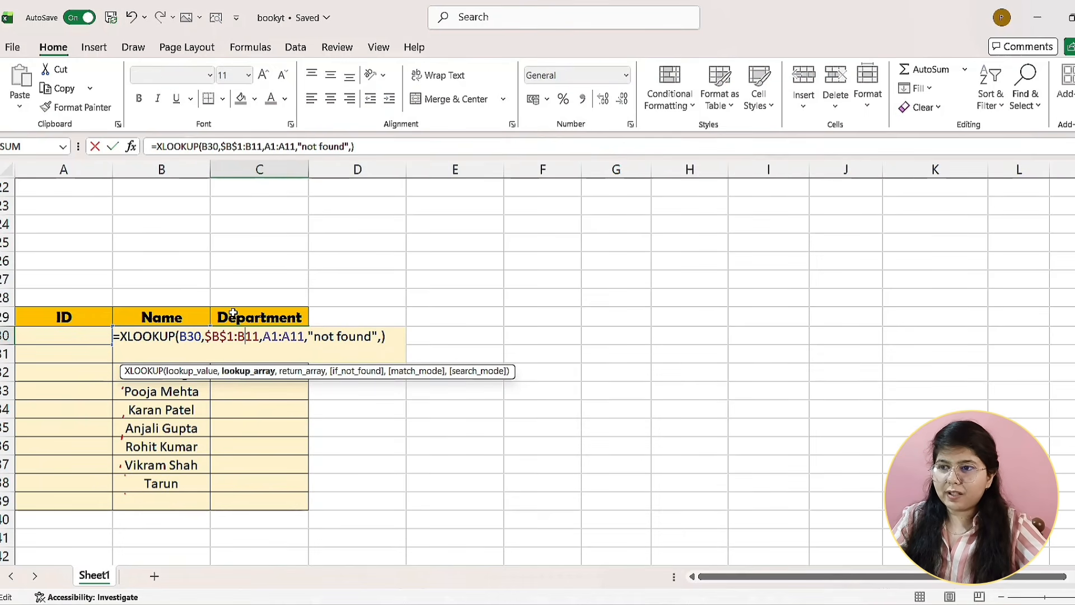
{"action": "type", "text": "$B"}
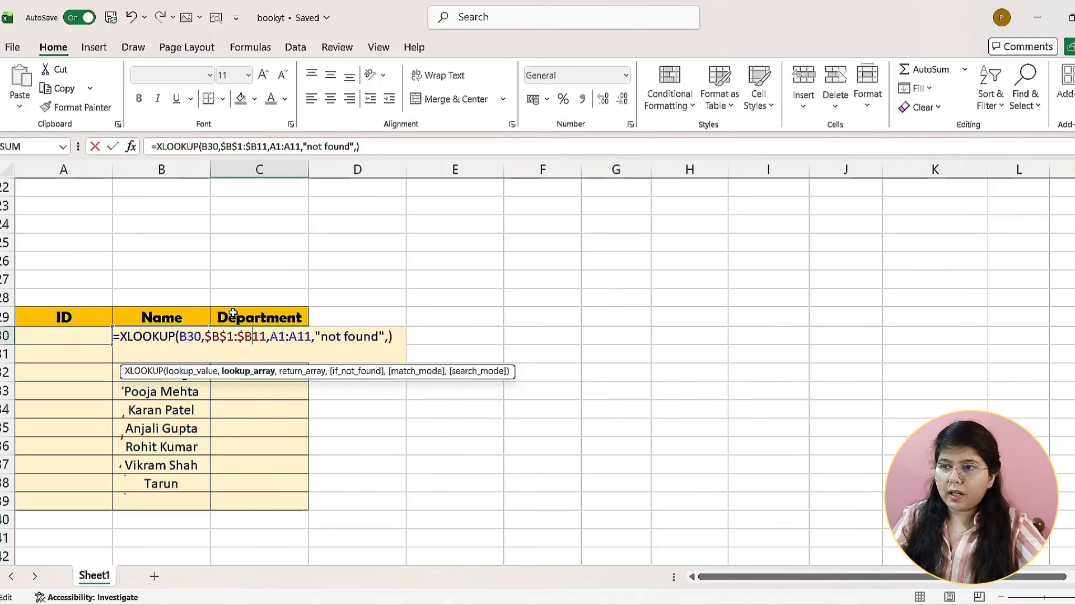
{"action": "type", "text": "4"}
{"action": "key", "text": "BackSpace"}
{"action": "type", "text": "$"}
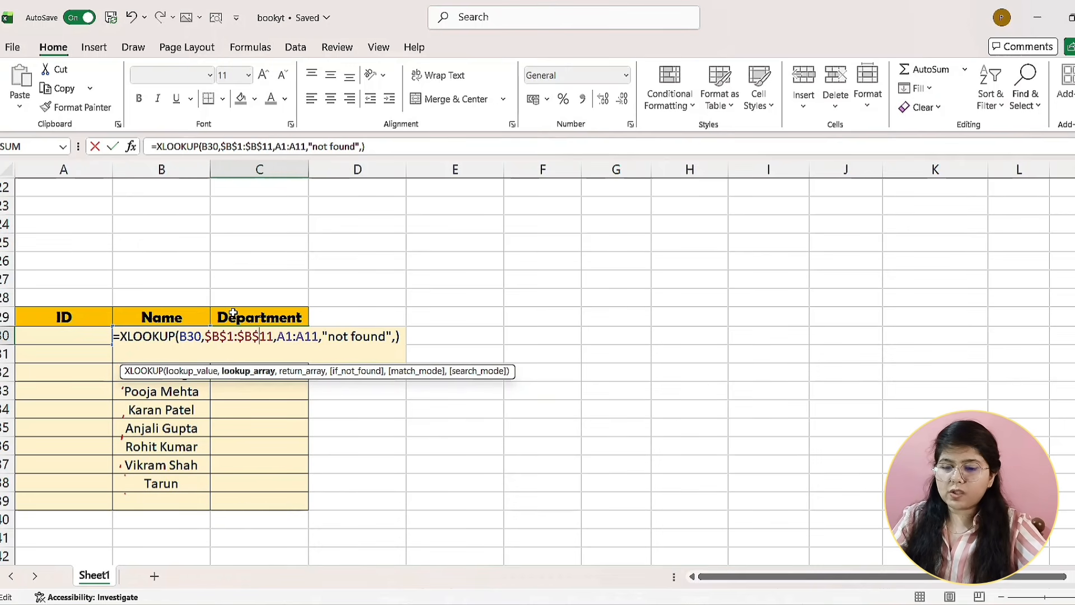
- Make the XLOOKUP return array in C30 the absolute range $A$1:$A$11 and enter the formula
{"action": "key", "text": "Right"}
{"action": "key", "text": "Right"}
{"action": "key", "text": "Right"}
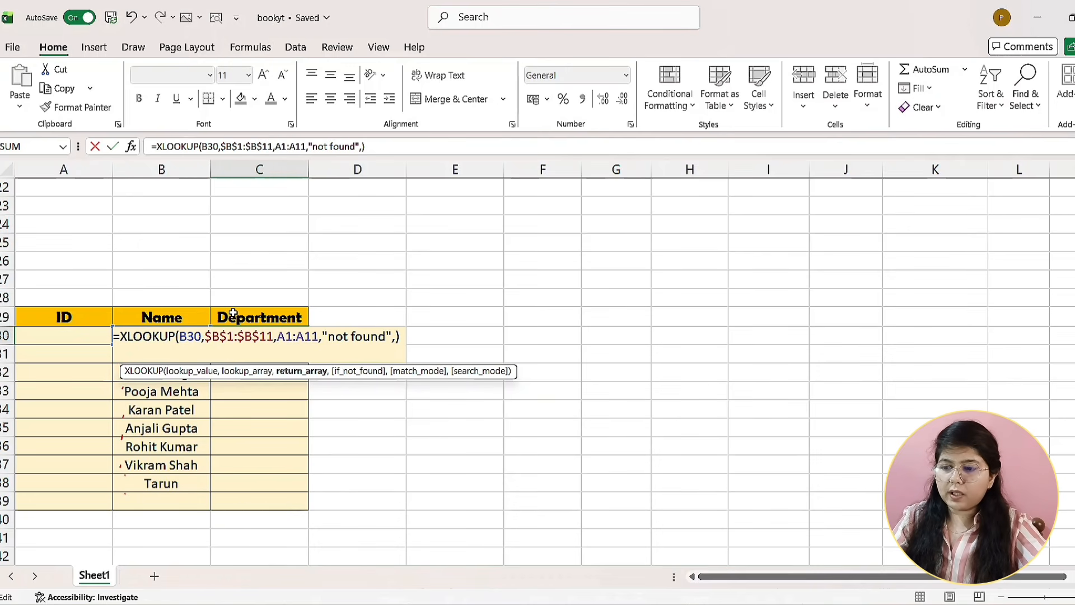
{"action": "type", "text": "$"}
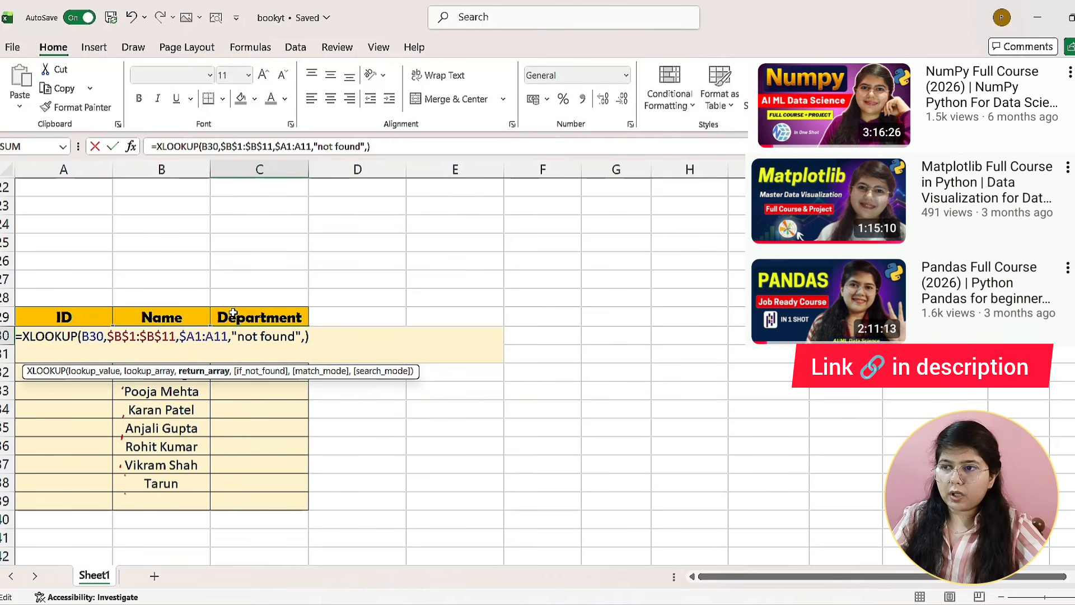
{"action": "key", "text": "Left"}
{"action": "type", "text": "$"}
{"action": "key", "text": "Right"}
{"action": "key", "text": "Right"}
{"action": "key", "text": "Right"}
{"action": "type", "text": "$"}
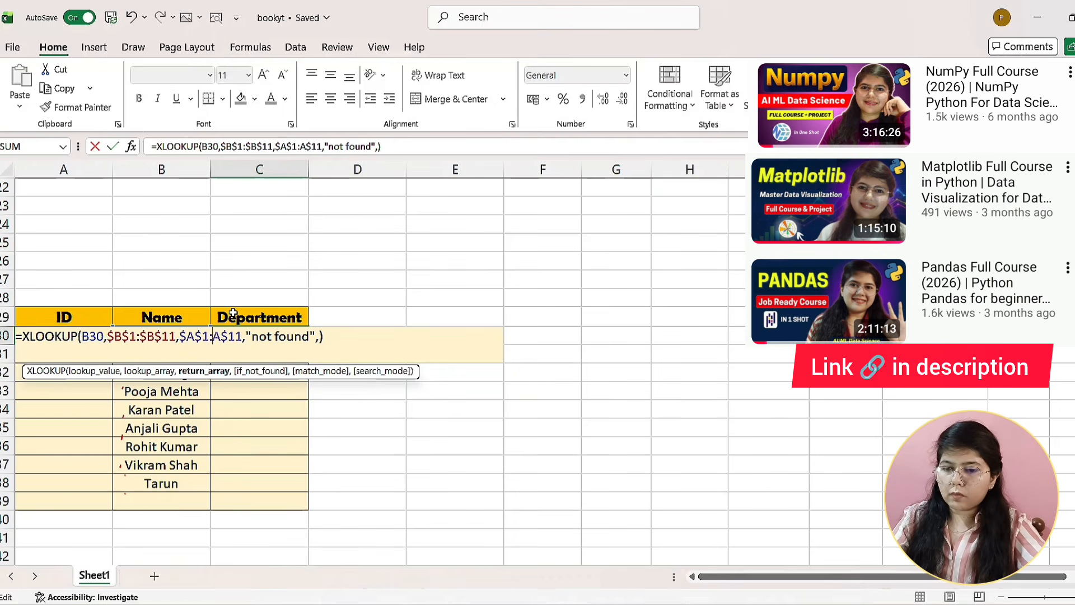
{"action": "type", "text": "$"}
{"action": "key", "text": "Return"}
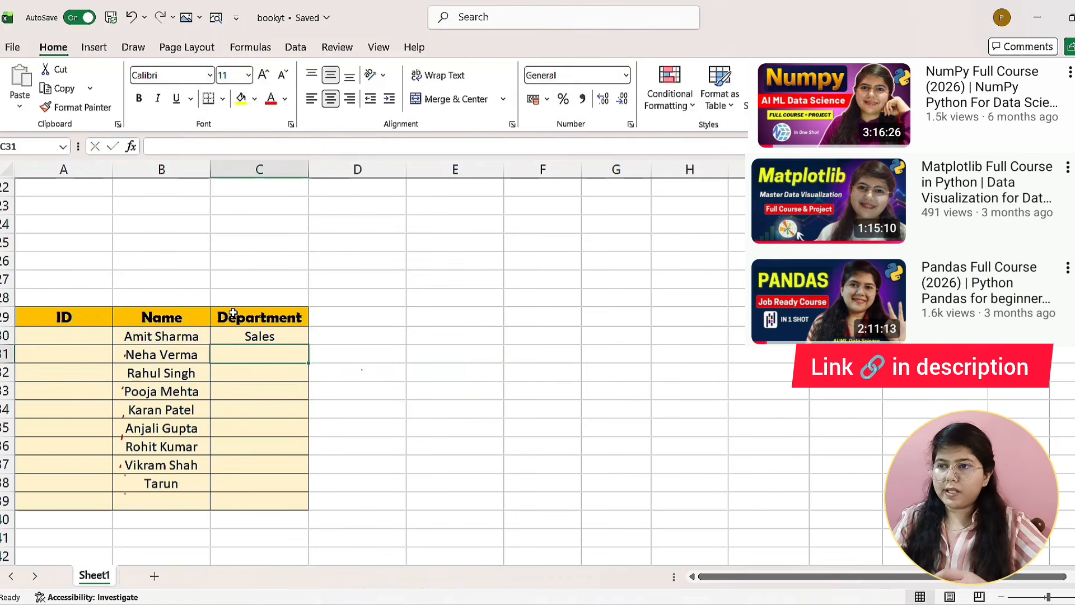
- Fill the corrected XLOOKUP formula from C30 down to C38 and check the copied formula in C38
{"action": "left_click", "coordinate": [281, 338]}
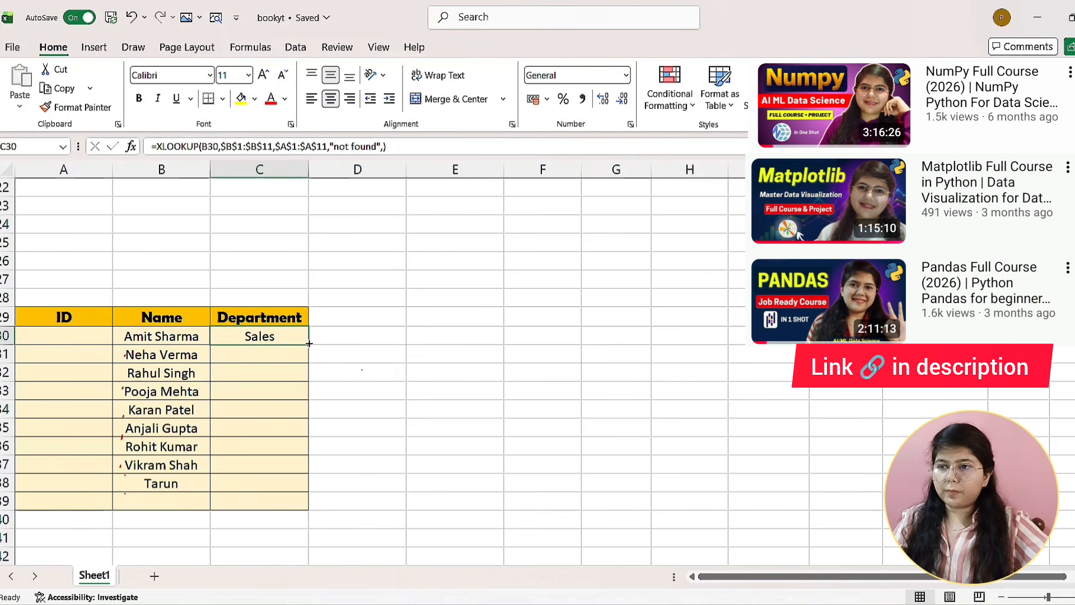
{"action": "double_click", "coordinate": [309, 342]}
{"action": "left_click", "coordinate": [316, 429]}
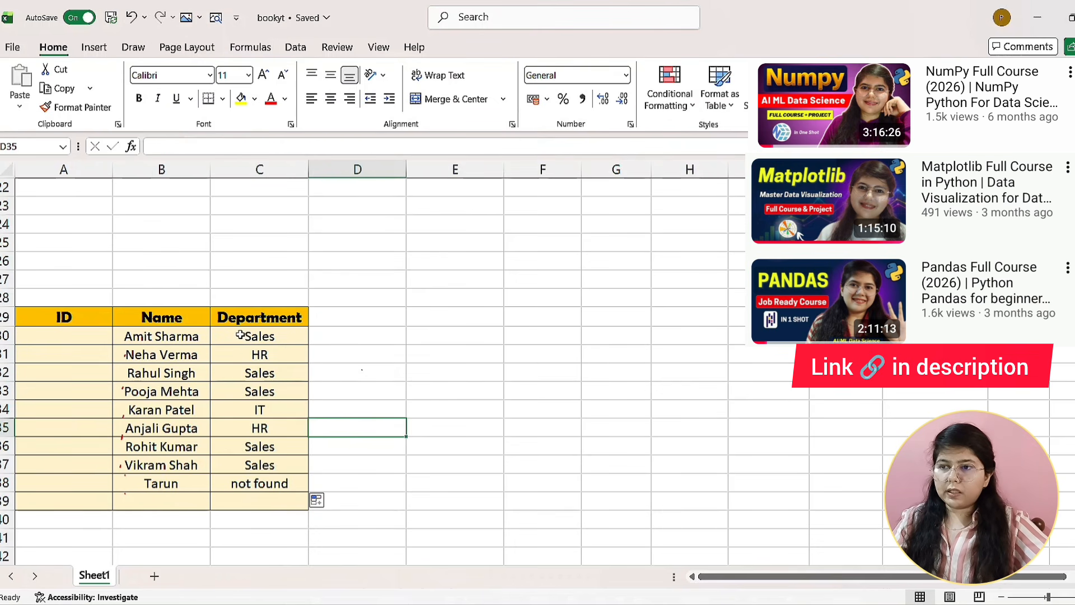
{"action": "left_click", "coordinate": [245, 486]}
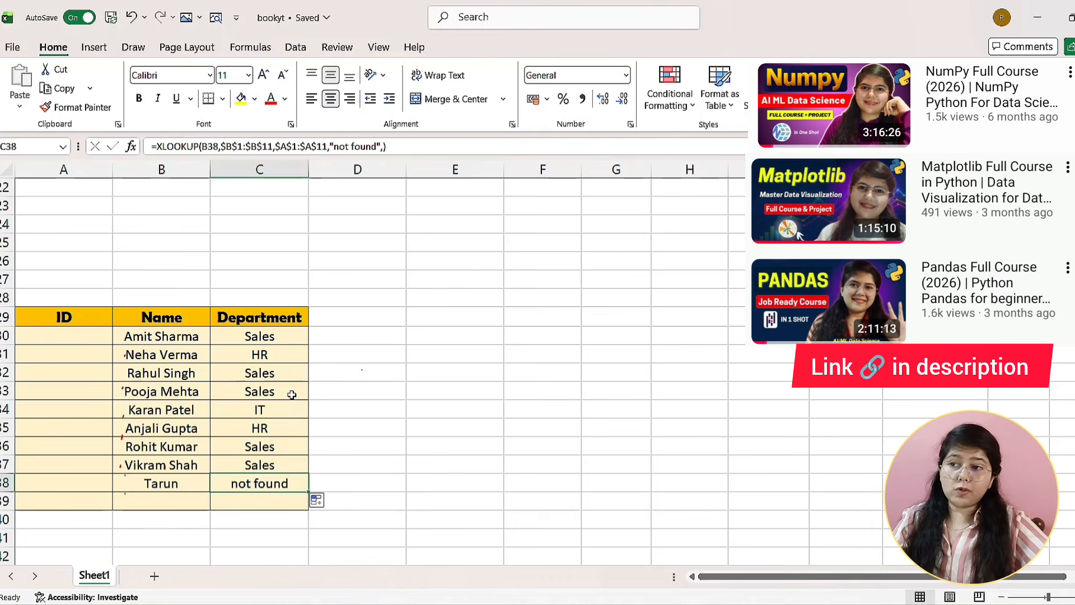
{"action": "scroll", "coordinate": [292, 395], "scroll_direction": "up", "scroll_amount": 10}
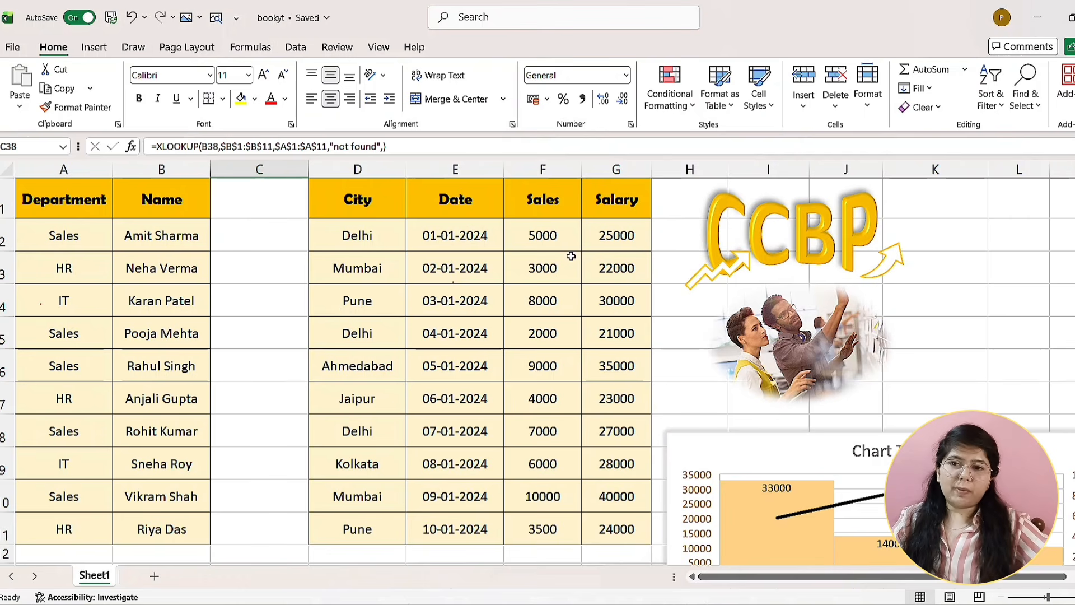
{"action": "scroll", "coordinate": [622, 297], "scroll_direction": "down", "scroll_amount": 3}
{"action": "scroll", "coordinate": [773, 305], "scroll_direction": "up", "scroll_amount": 2}
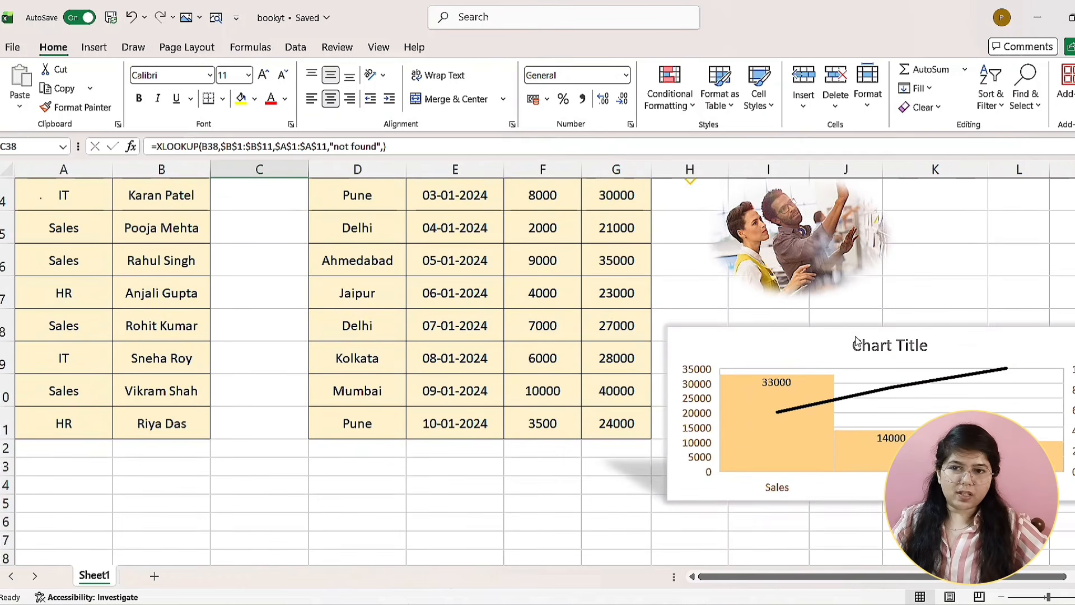
{"action": "scroll", "coordinate": [843, 386], "scroll_direction": "up", "scroll_amount": 1}
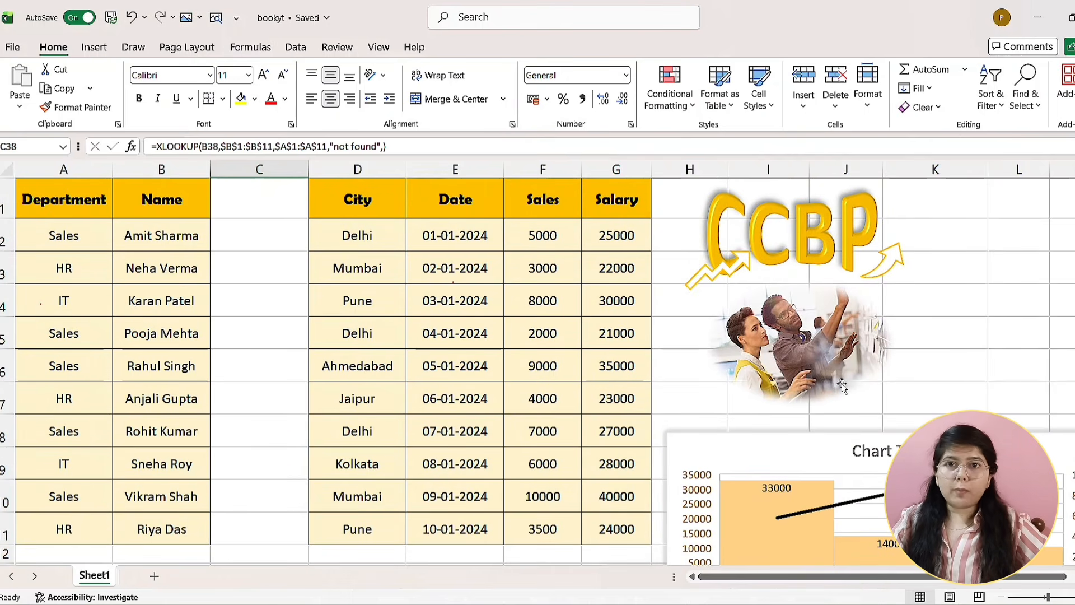
{"action": "scroll", "coordinate": [841, 385], "scroll_direction": "down", "scroll_amount": 1}
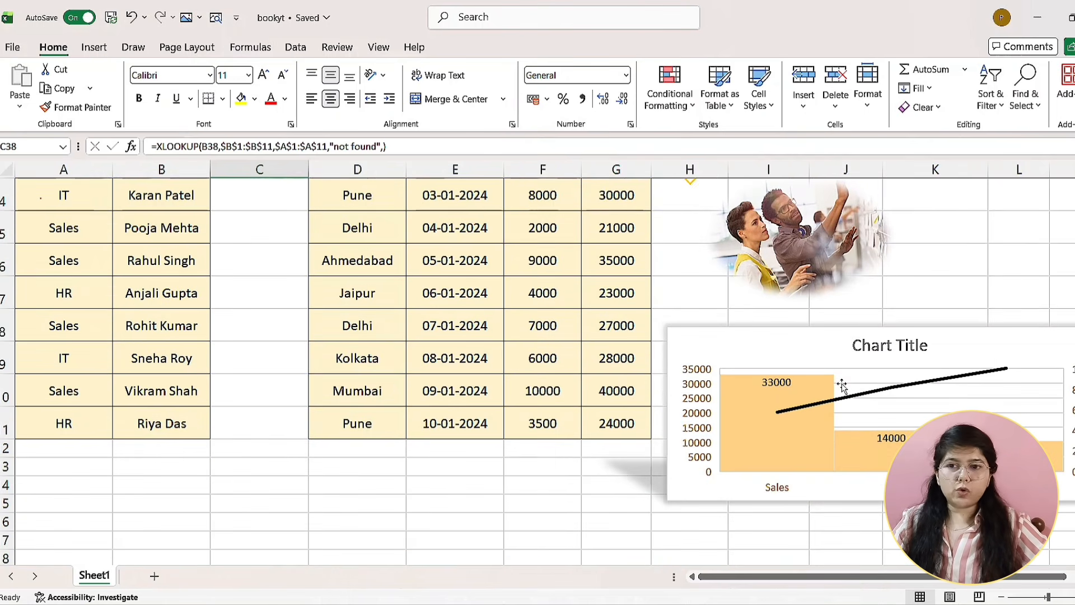
{"action": "scroll", "coordinate": [843, 414], "scroll_direction": "down", "scroll_amount": 7}
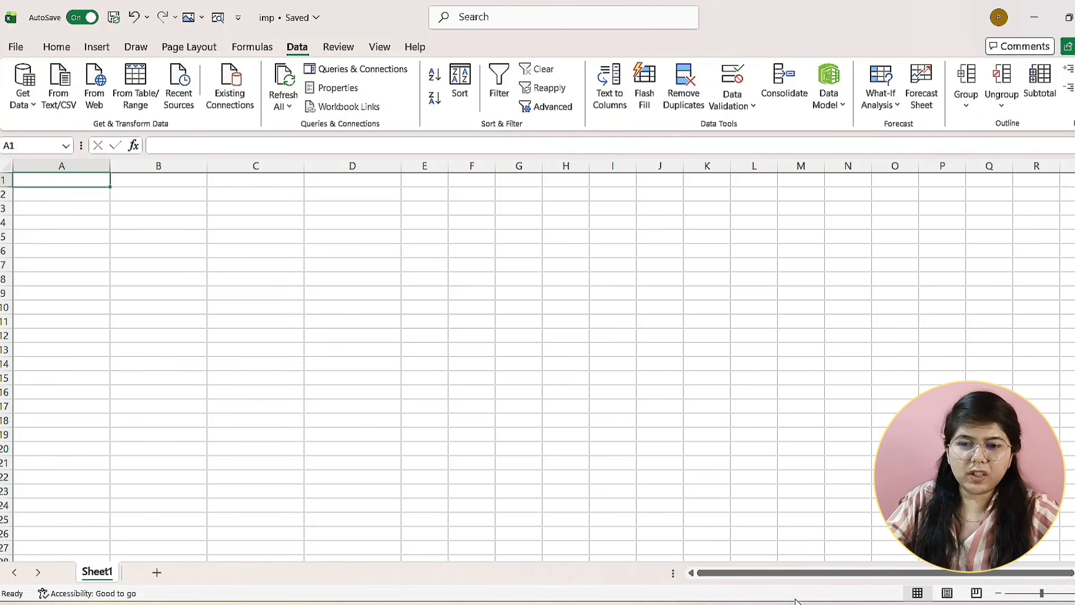
- Switch to the ChatGPT conversation and copy the comma-separated employee dataset from the EmployeeID header line through row E023
{"action": "mouse_move", "coordinate": [798, 602]}
{"action": "left_click", "coordinate": [806, 540]}
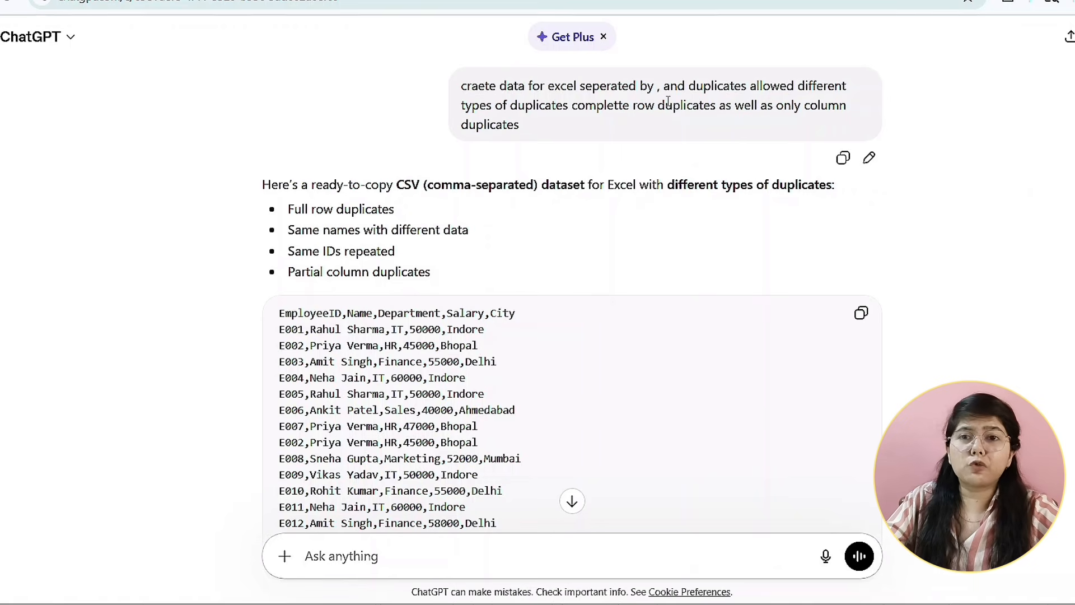
{"action": "scroll", "coordinate": [668, 100], "scroll_direction": "down", "scroll_amount": 2}
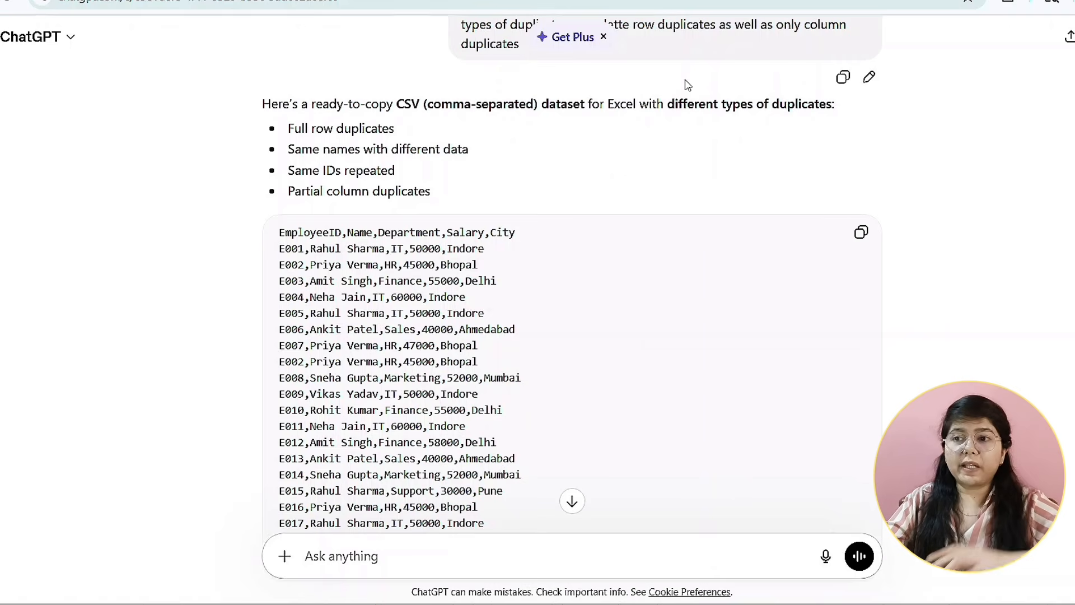
{"action": "scroll", "coordinate": [639, 110], "scroll_direction": "down", "scroll_amount": 2}
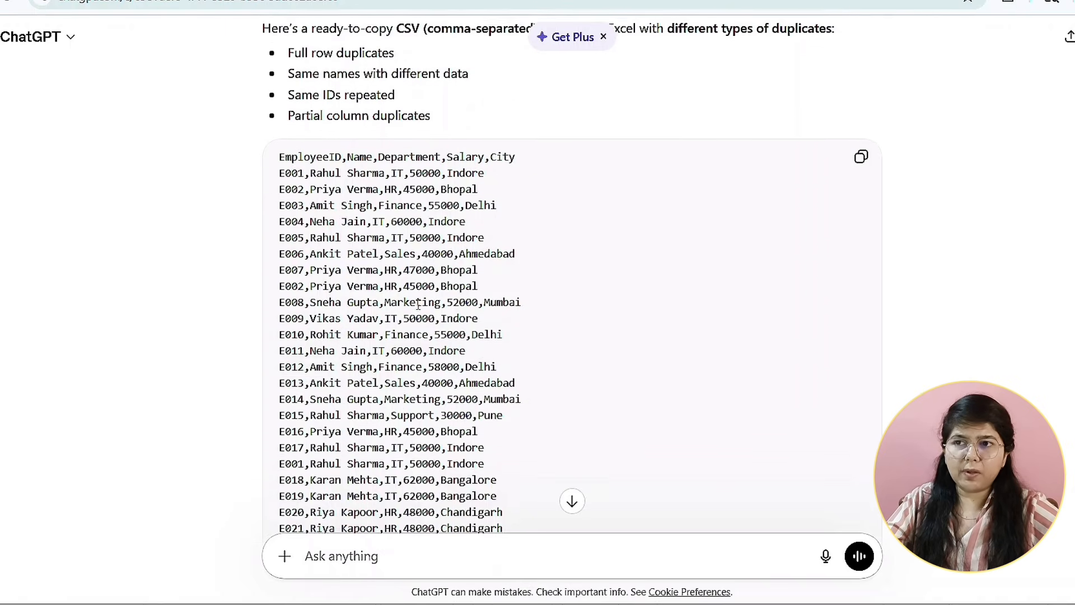
{"action": "scroll", "coordinate": [536, 237], "scroll_direction": "up", "scroll_amount": 3}
{"action": "scroll", "coordinate": [552, 205], "scroll_direction": "down", "scroll_amount": 1}
{"action": "scroll", "coordinate": [552, 204], "scroll_direction": "down", "scroll_amount": 1}
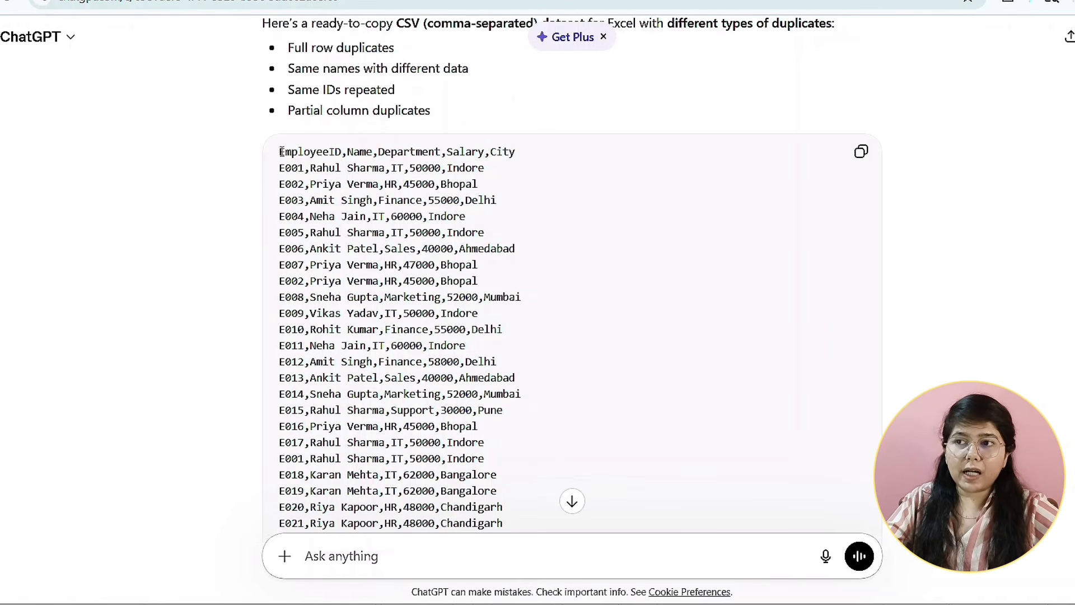
{"action": "left_click_drag", "start_coordinate": [278, 150], "coordinate": [521, 405]}
{"action": "key", "text": "ctrl+c"}
{"action": "scroll", "coordinate": [442, 231], "scroll_direction": "down", "scroll_amount": 3}
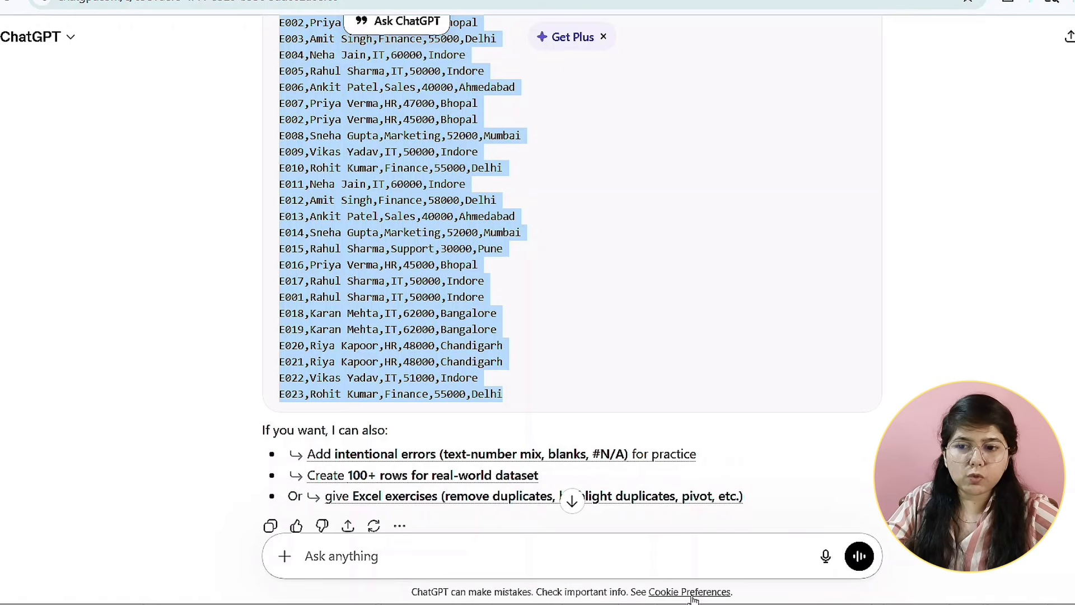
- Switch to the imp workbook in Excel and paste the copied employee dataset into Sheet1 starting at A1
{"action": "mouse_move", "coordinate": [697, 602]}
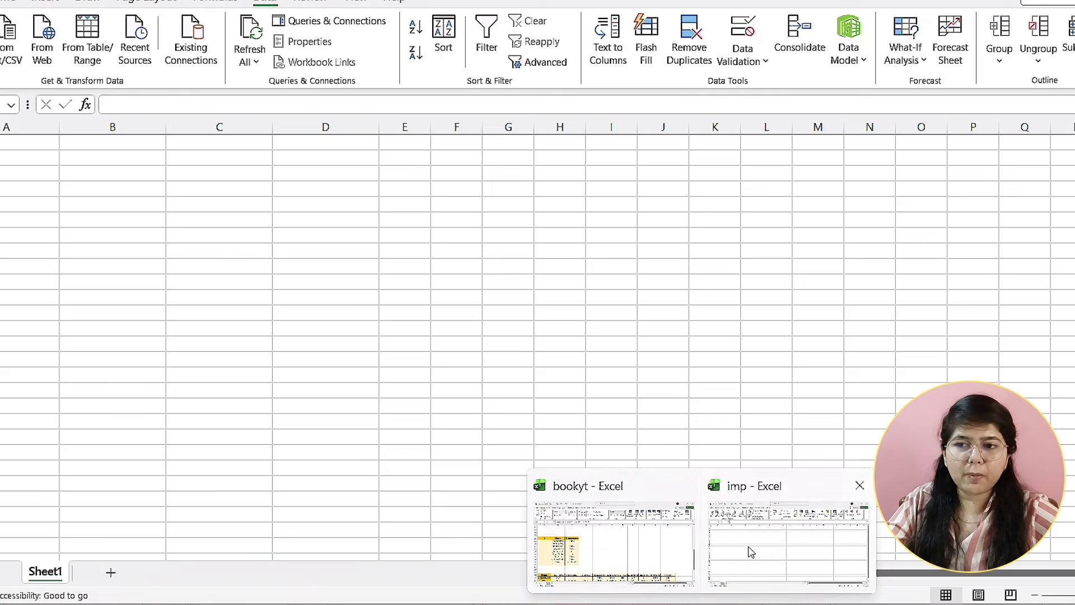
{"action": "left_click", "coordinate": [750, 551]}
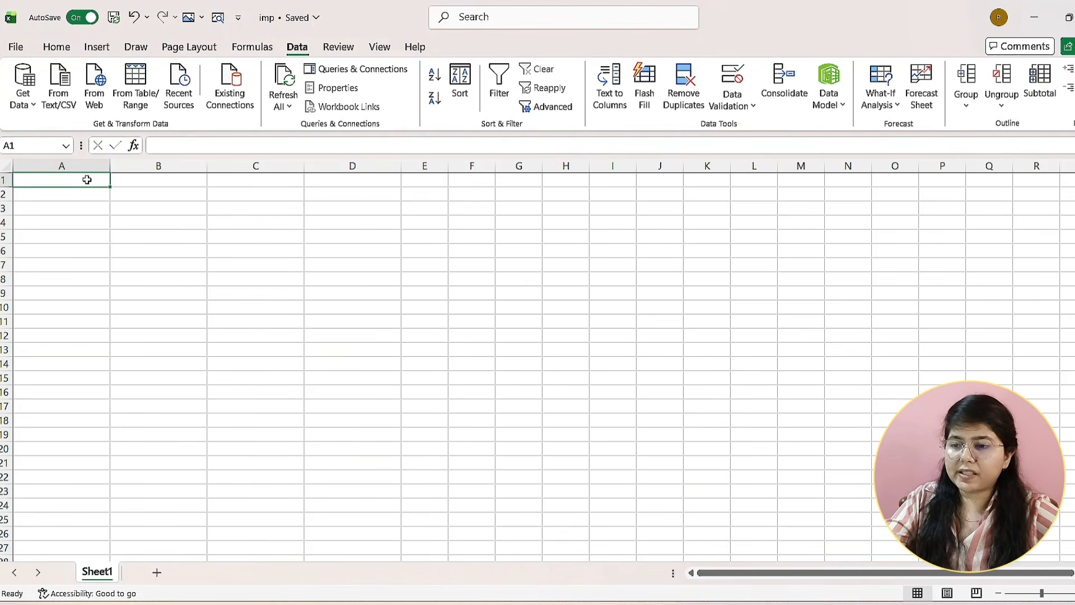
{"action": "key", "text": "ctrl+v"}
{"action": "left_click", "coordinate": [175, 233]}
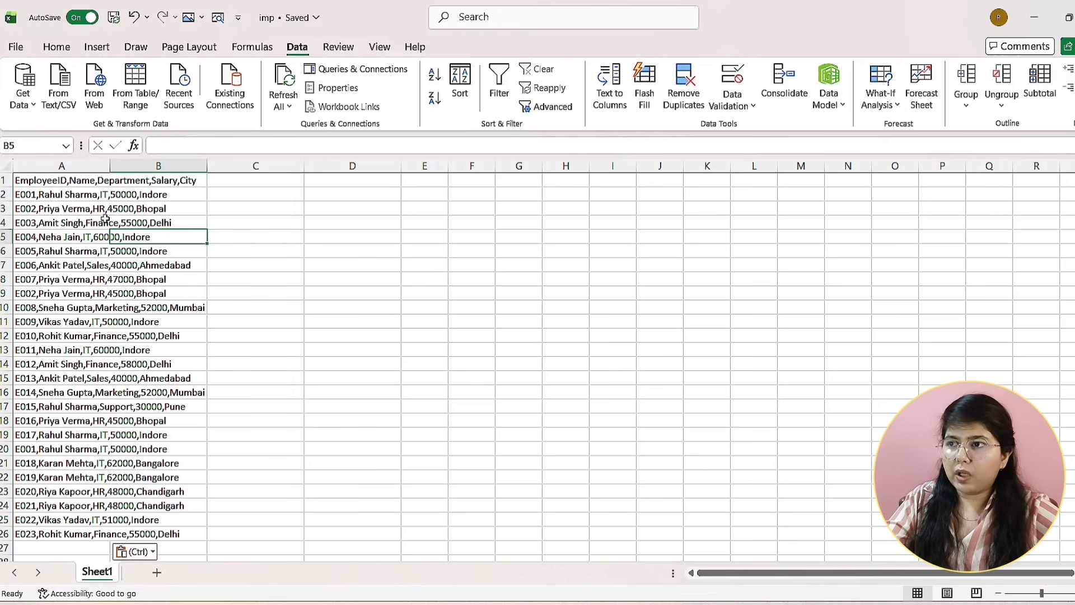
- Split the header text in A1 into separate columns with Text to Columns, delimited by a comma as the Other character
{"action": "left_click", "coordinate": [56, 181]}
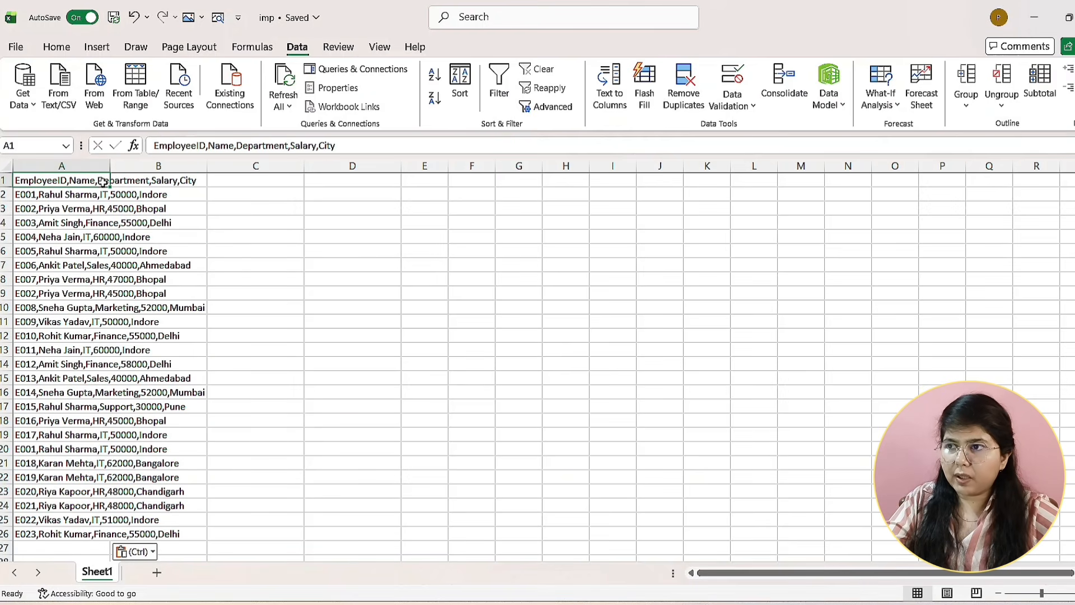
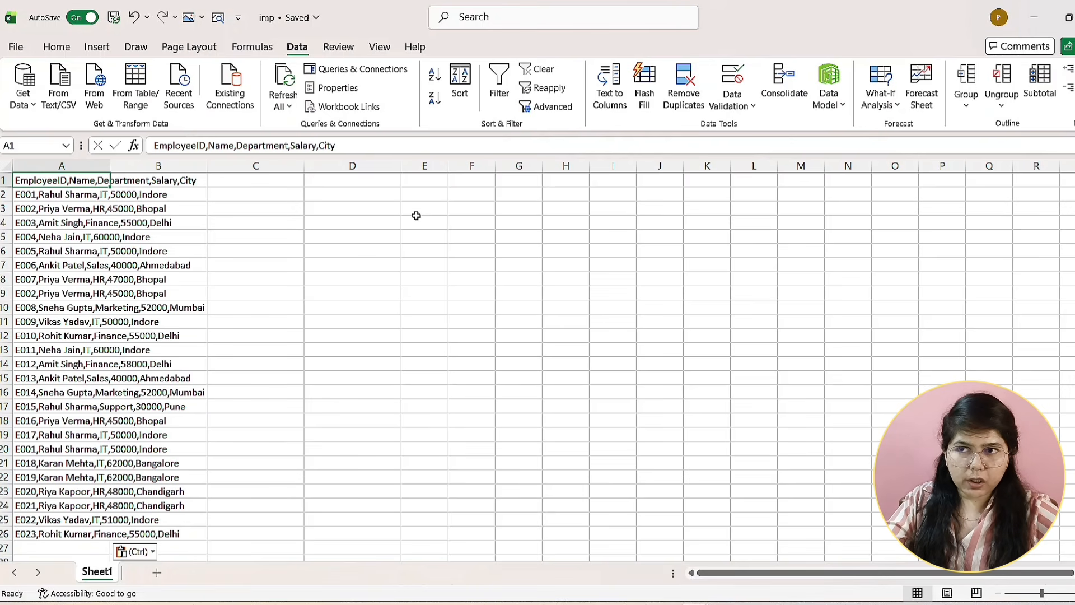
{"action": "left_click", "coordinate": [607, 107]}
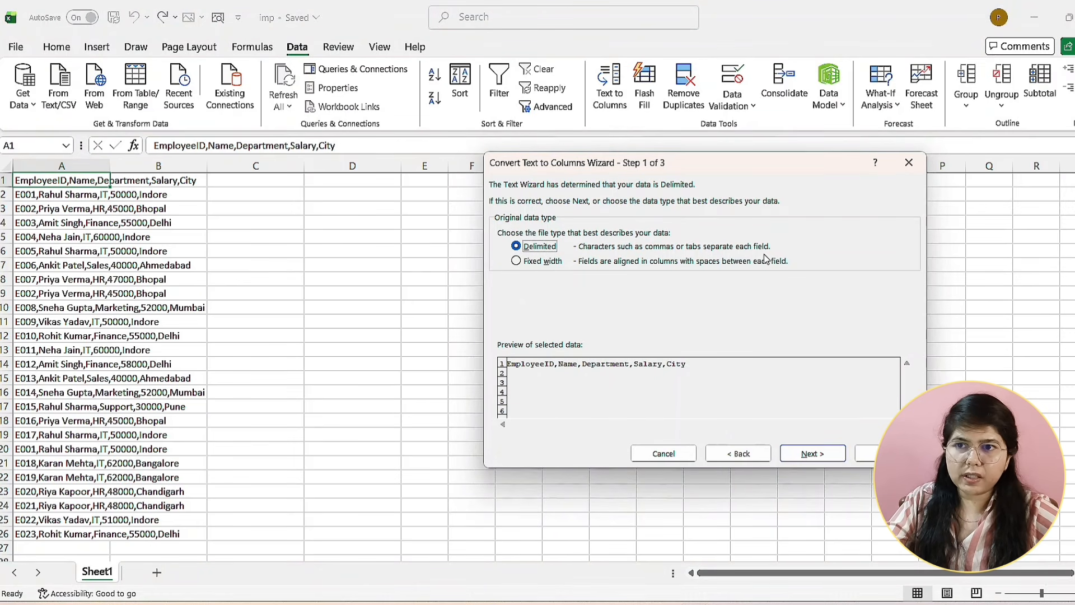
{"action": "left_click", "coordinate": [811, 452]}
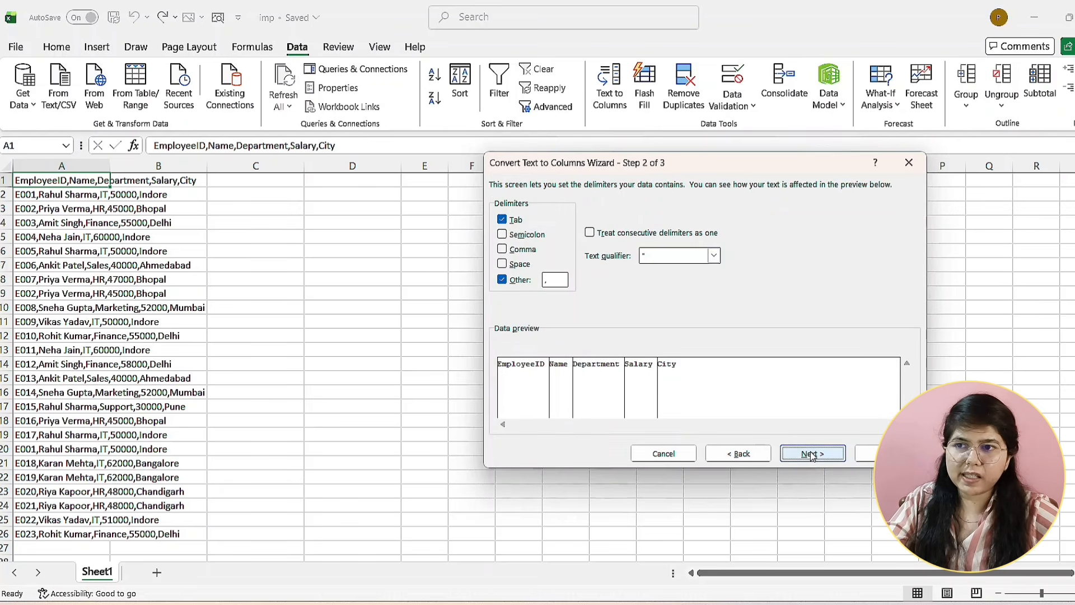
{"action": "left_click", "coordinate": [557, 281]}
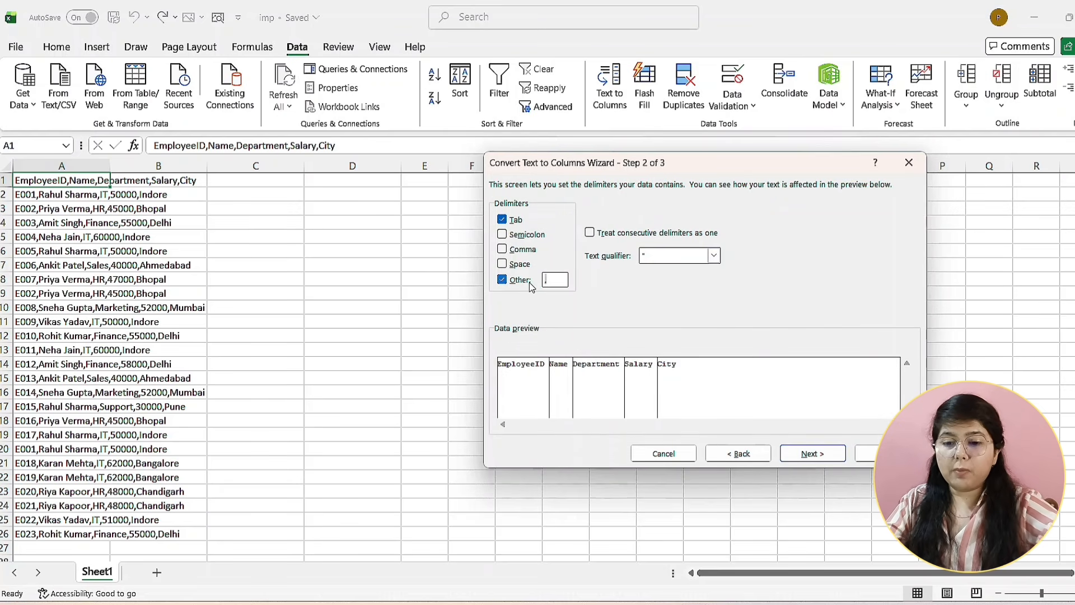
{"action": "key", "text": "BackSpace"}
{"action": "type", "text": ","}
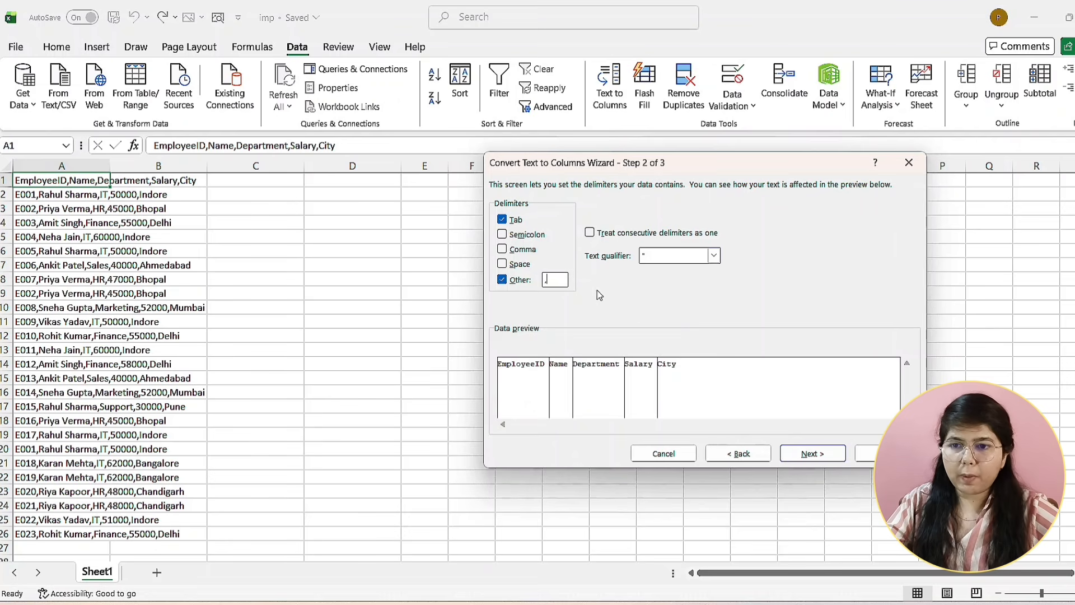
{"action": "left_click", "coordinate": [813, 453]}
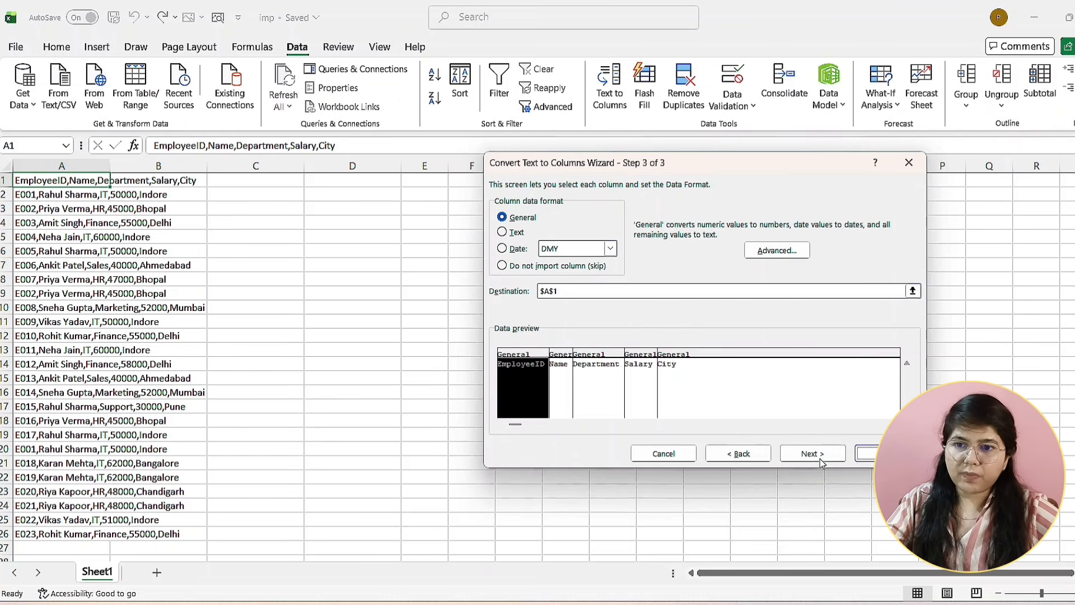
{"action": "left_click", "coordinate": [865, 454]}
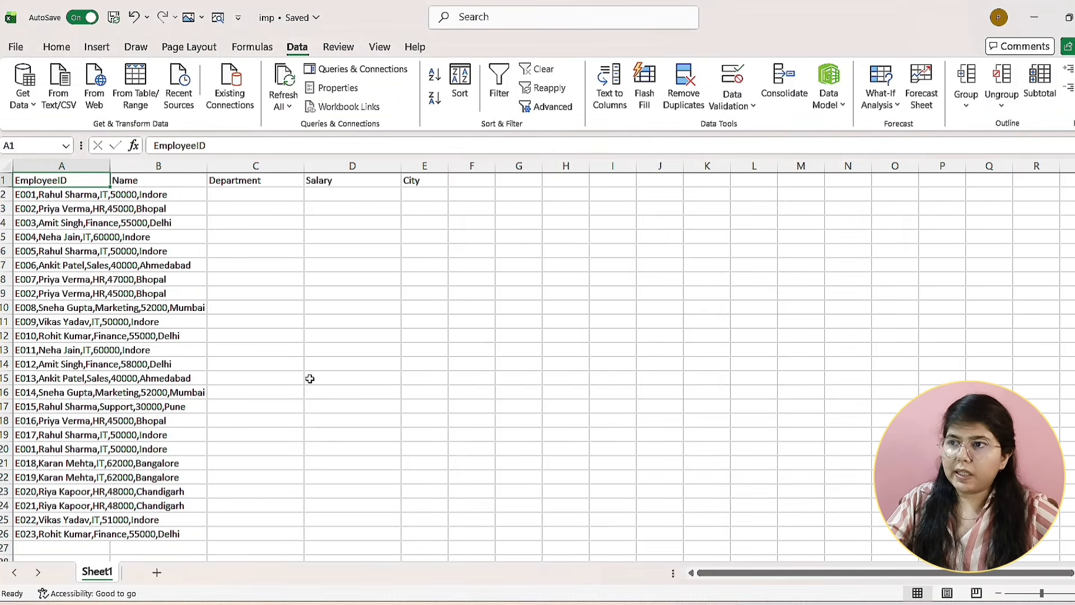
{"action": "left_click", "coordinate": [154, 183]}
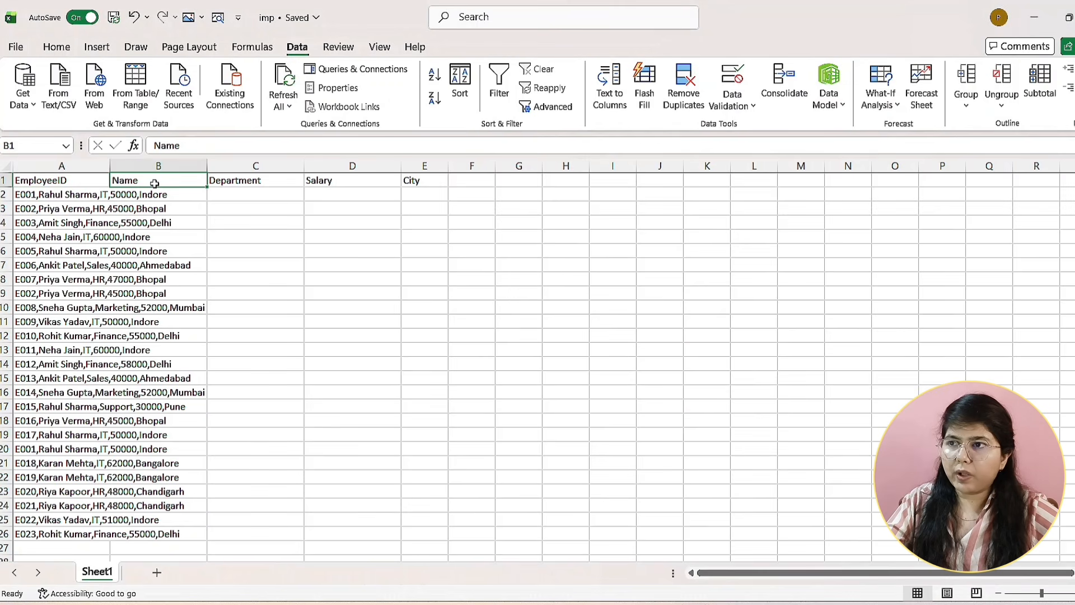
{"action": "left_click", "coordinate": [245, 180]}
{"action": "left_click", "coordinate": [334, 178]}
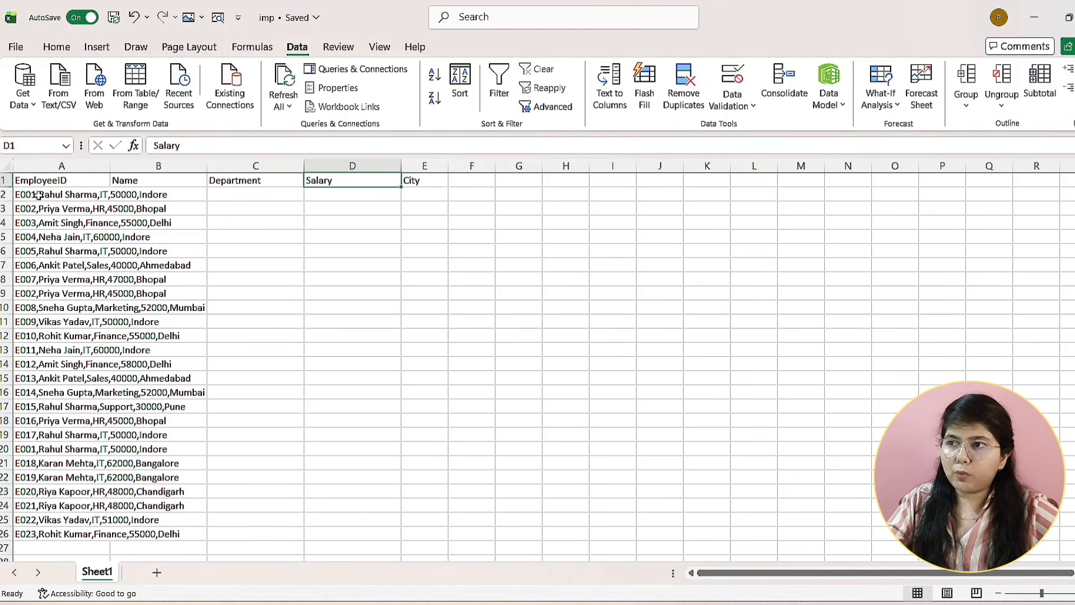
- Split the employee records in A2:A26 into columns with Text to Columns, using the comma delimiter and destination $A$2
{"action": "left_click_drag", "start_coordinate": [37, 194], "coordinate": [48, 528]}
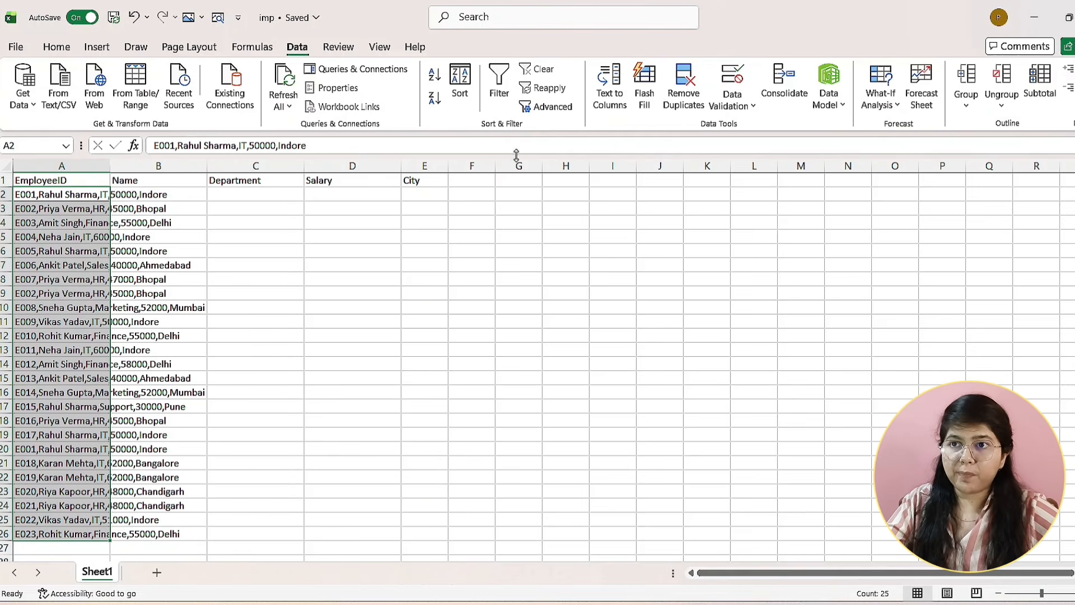
{"action": "left_click", "coordinate": [603, 101]}
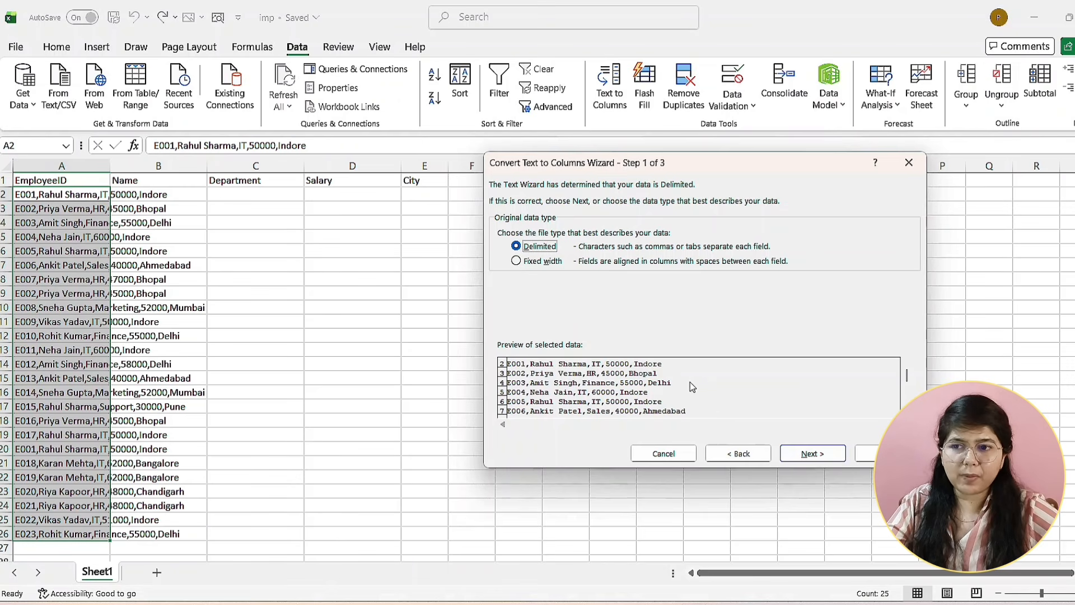
{"action": "left_click", "coordinate": [806, 453]}
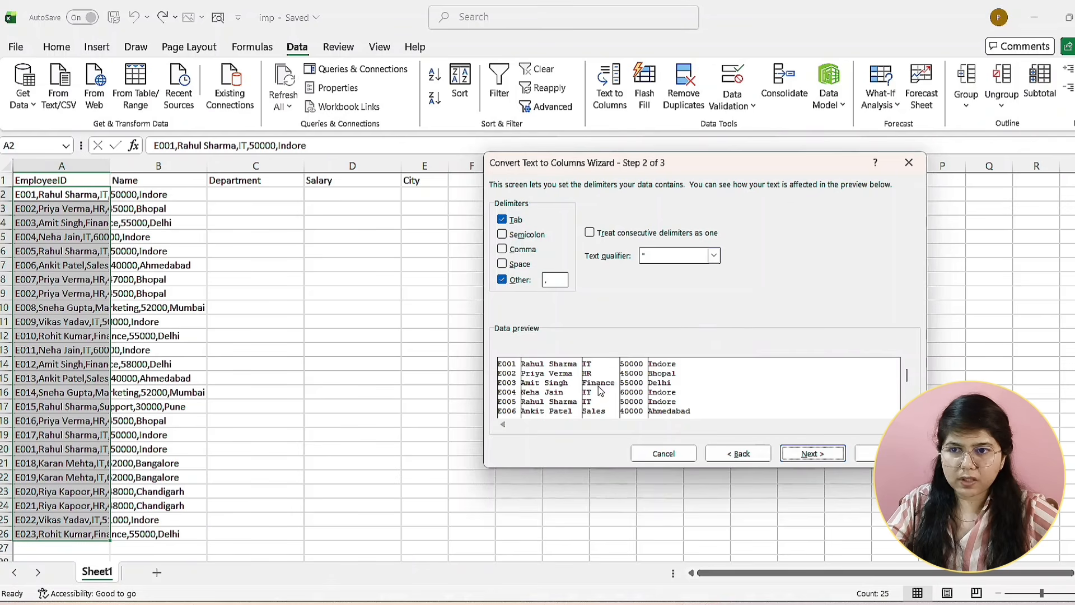
{"action": "left_click", "coordinate": [807, 456]}
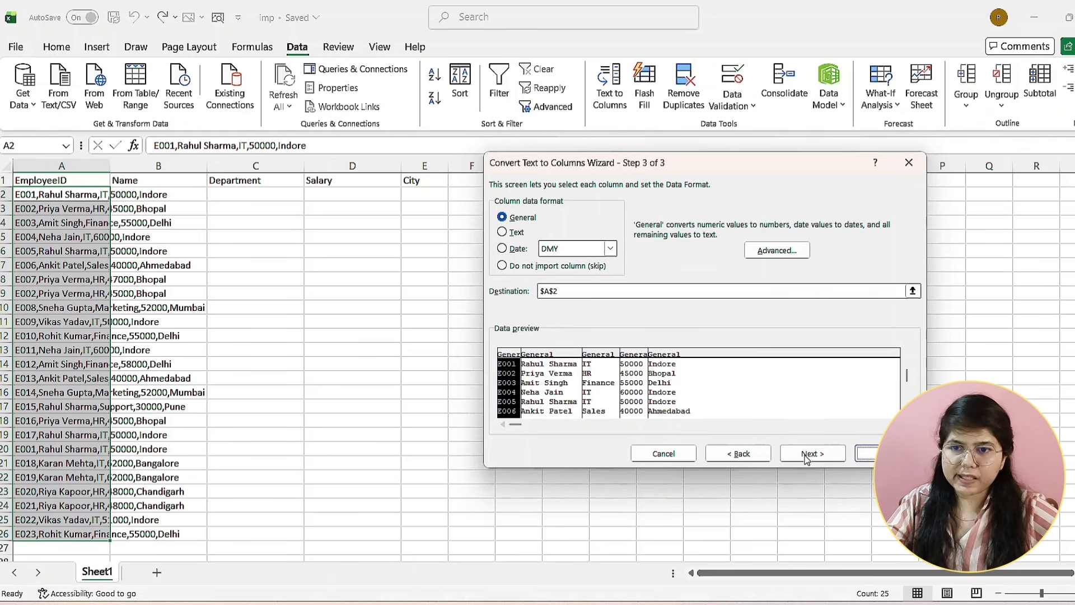
{"action": "left_click", "coordinate": [863, 453]}
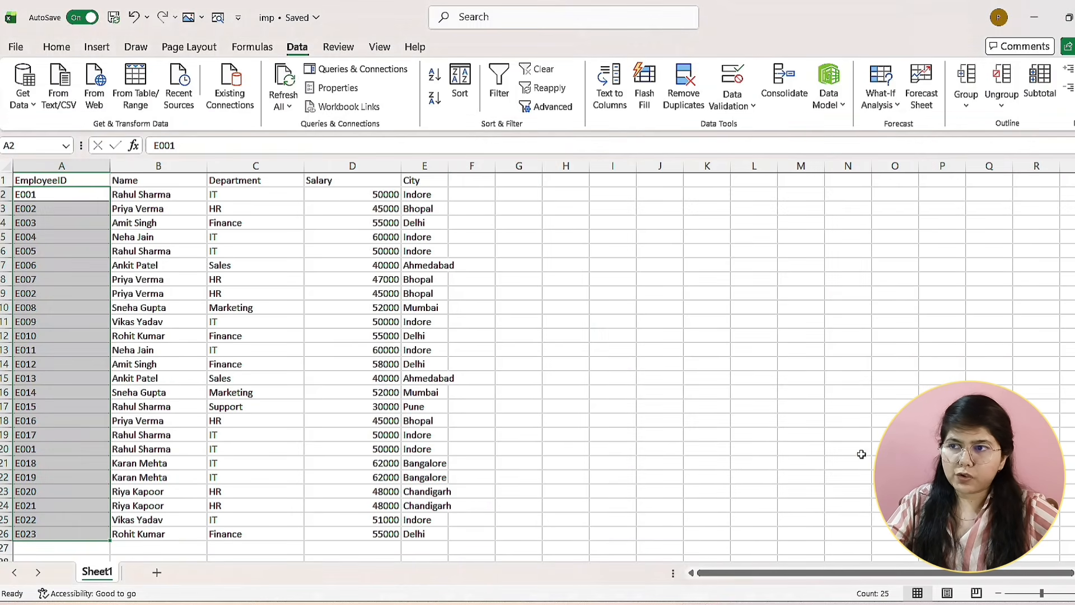
{"action": "left_click", "coordinate": [197, 266]}
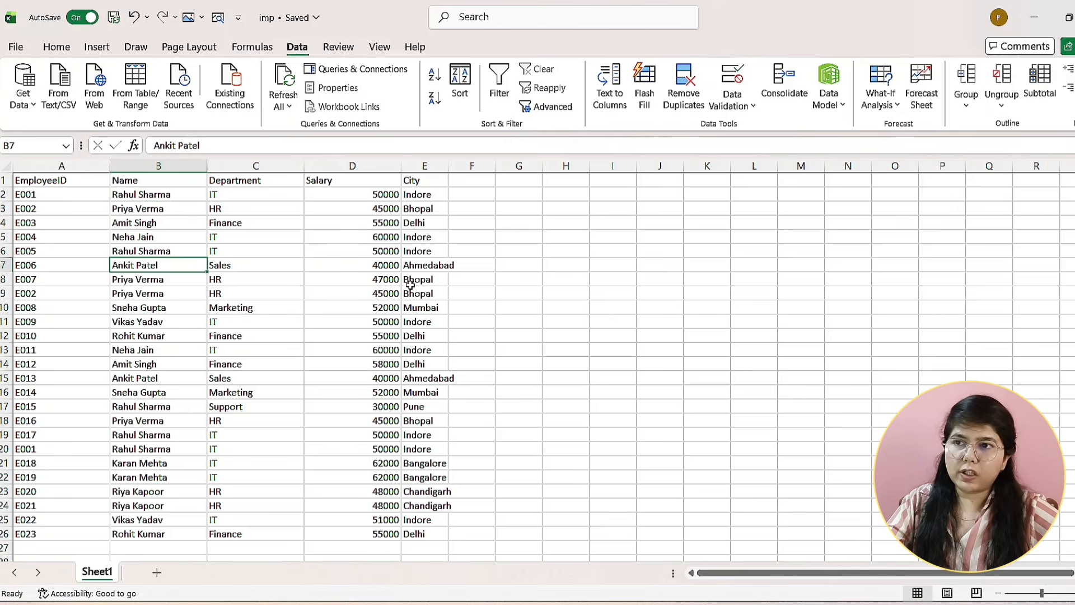
- Widen columns A through E of the employee table slightly and evenly
{"action": "left_click_drag", "start_coordinate": [48, 180], "coordinate": [392, 376]}
{"action": "left_click", "coordinate": [383, 328]}
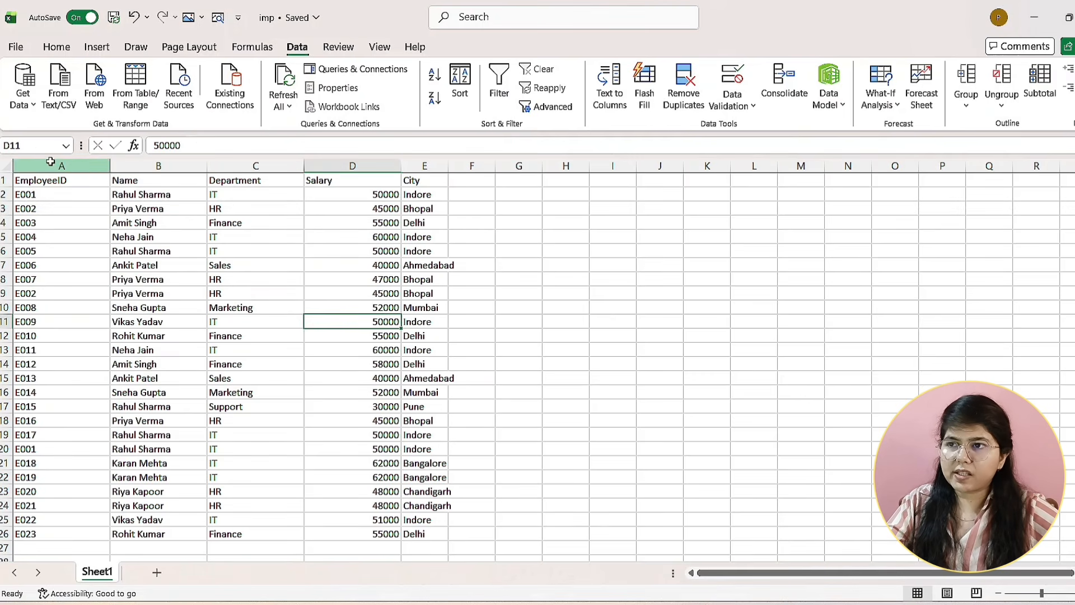
{"action": "left_click_drag", "start_coordinate": [50, 165], "coordinate": [408, 168]}
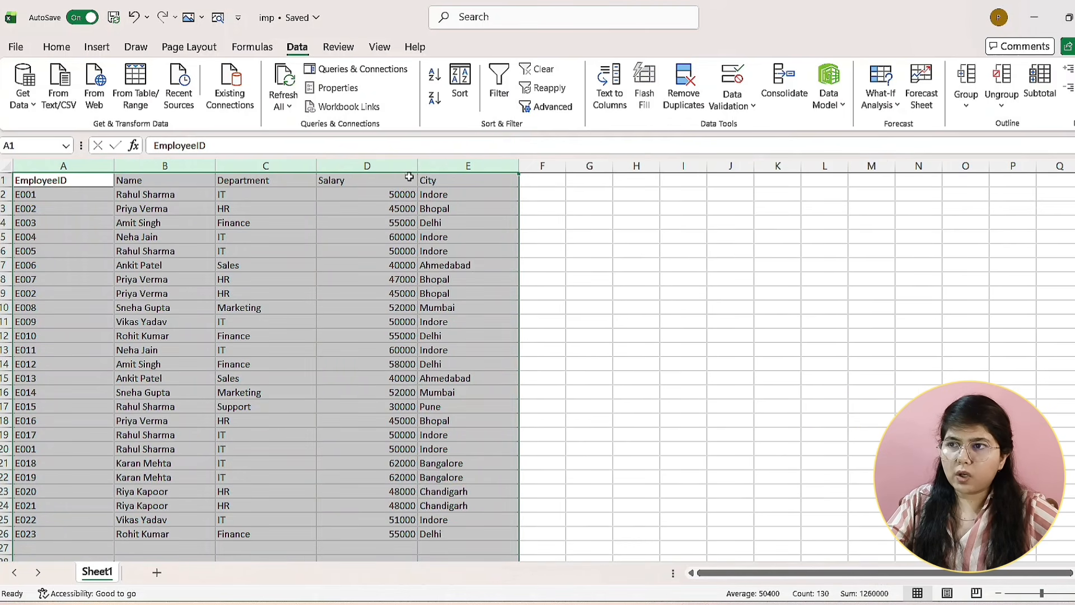
{"action": "left_click", "coordinate": [142, 224]}
{"action": "left_click_drag", "start_coordinate": [53, 184], "coordinate": [455, 535]}
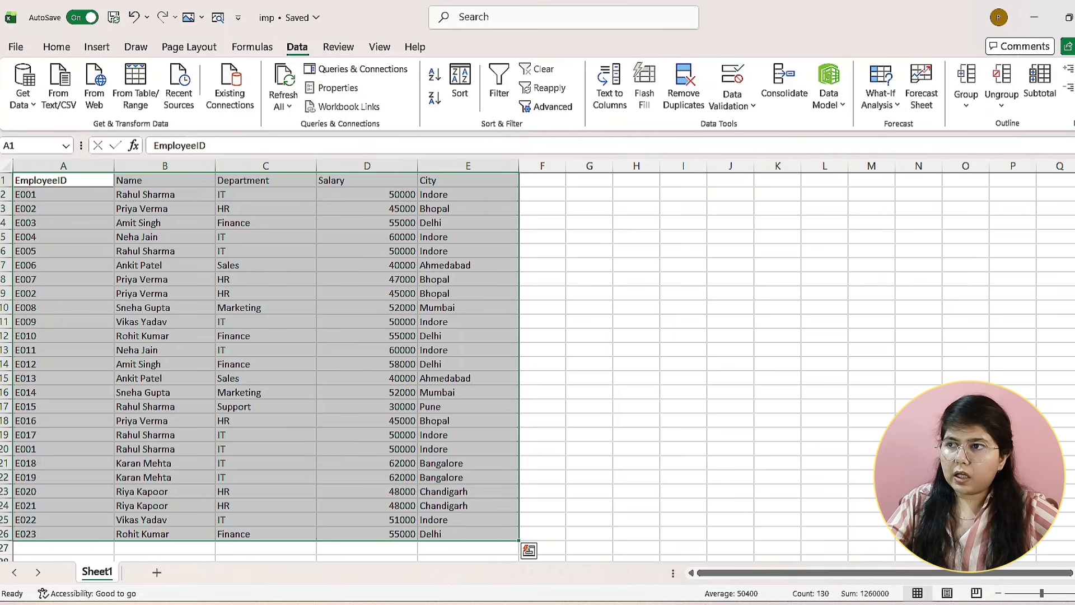
{"action": "left_click_drag", "start_coordinate": [6, 187], "coordinate": [6, 199]}
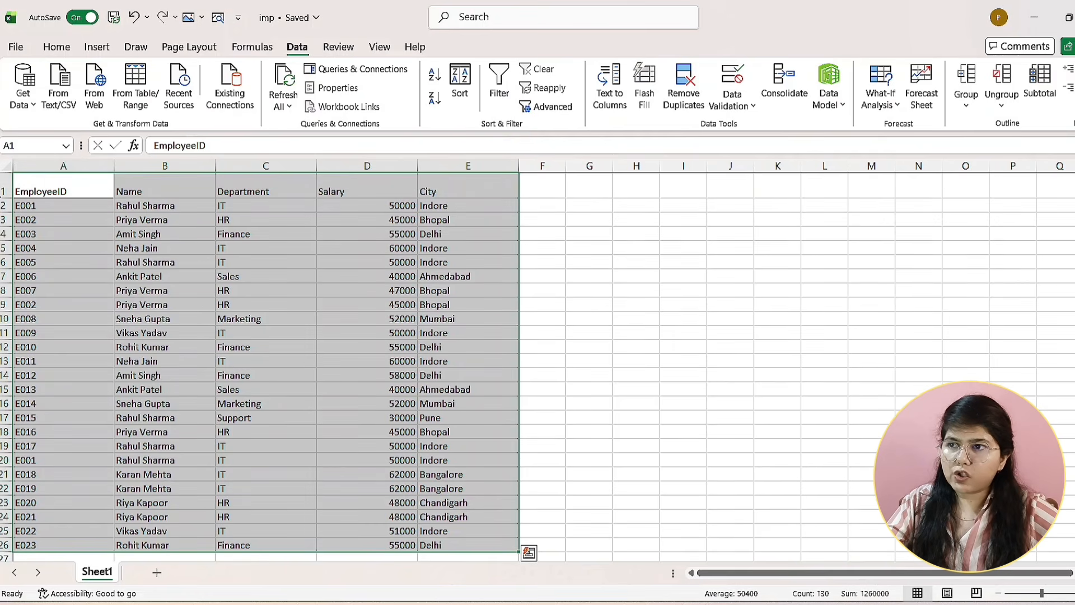
{"action": "left_click", "coordinate": [4, 190]}
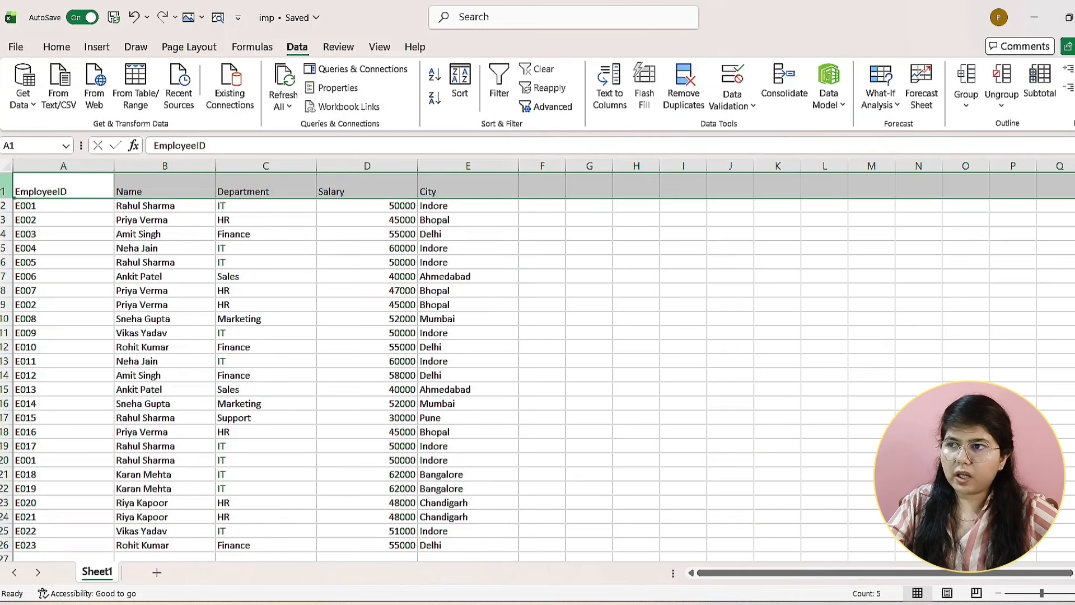
{"action": "double_click", "coordinate": [5, 199]}
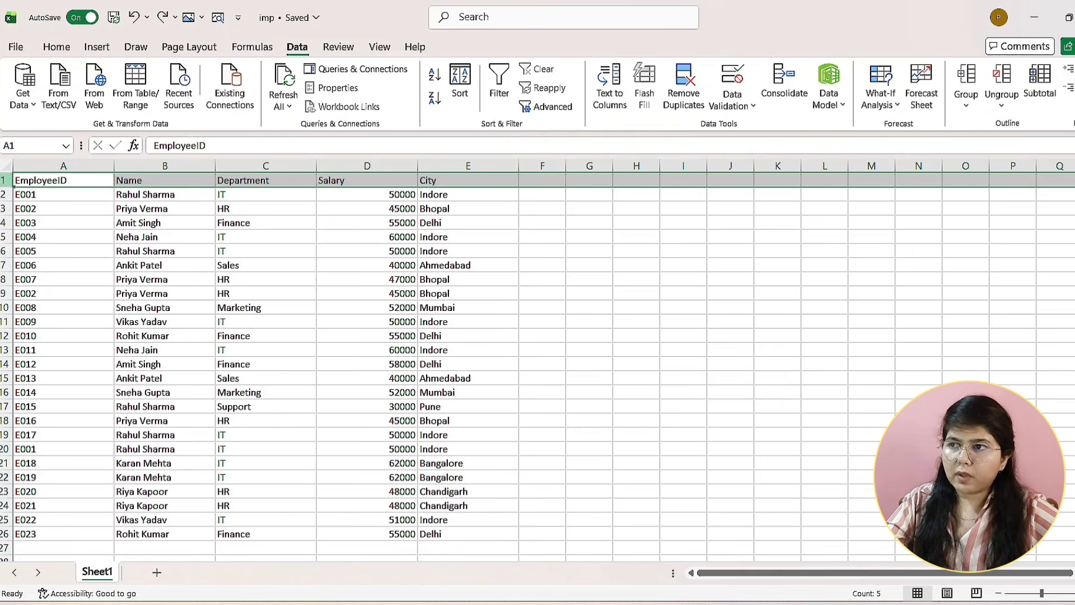
- Increase the height of rows 1 through 26 evenly to give the employee table more vertical spacing
{"action": "left_click_drag", "start_coordinate": [3, 181], "coordinate": [6, 535]}
{"action": "left_click_drag", "start_coordinate": [3, 187], "coordinate": [2, 195]}
{"action": "left_click", "coordinate": [132, 254]}
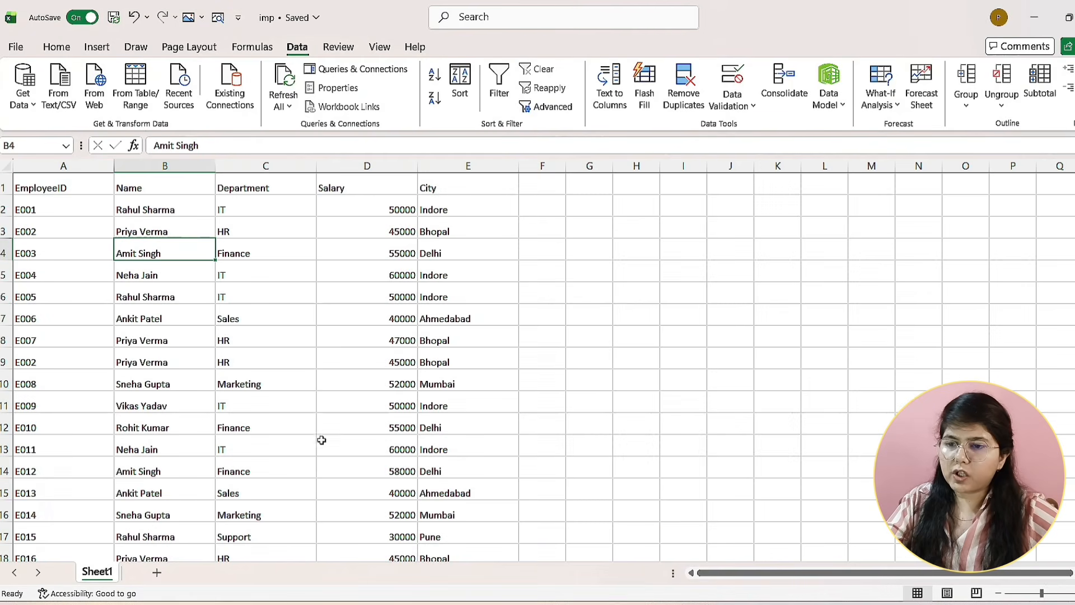
- Center the contents of A1:E18 both vertically and horizontally
{"action": "left_click_drag", "start_coordinate": [463, 554], "coordinate": [54, 177]}
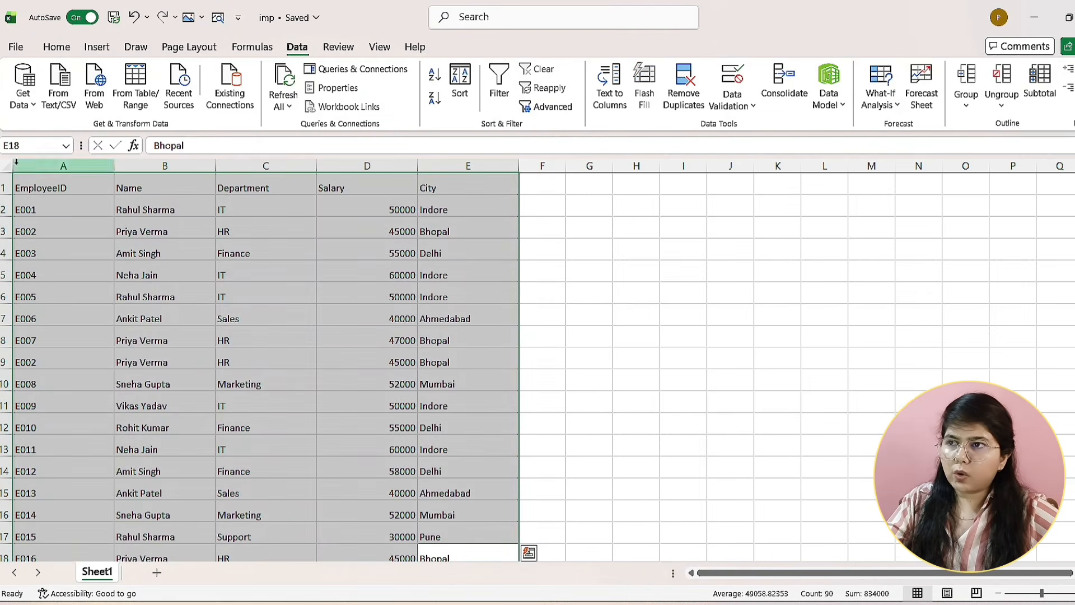
{"action": "left_click", "coordinate": [54, 47]}
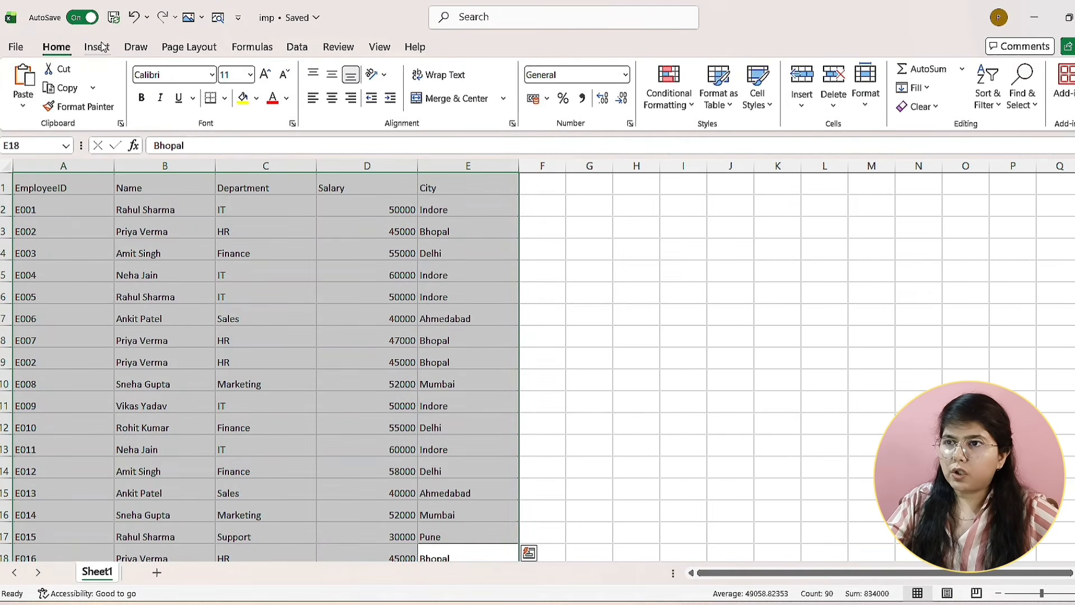
{"action": "left_click", "coordinate": [333, 81]}
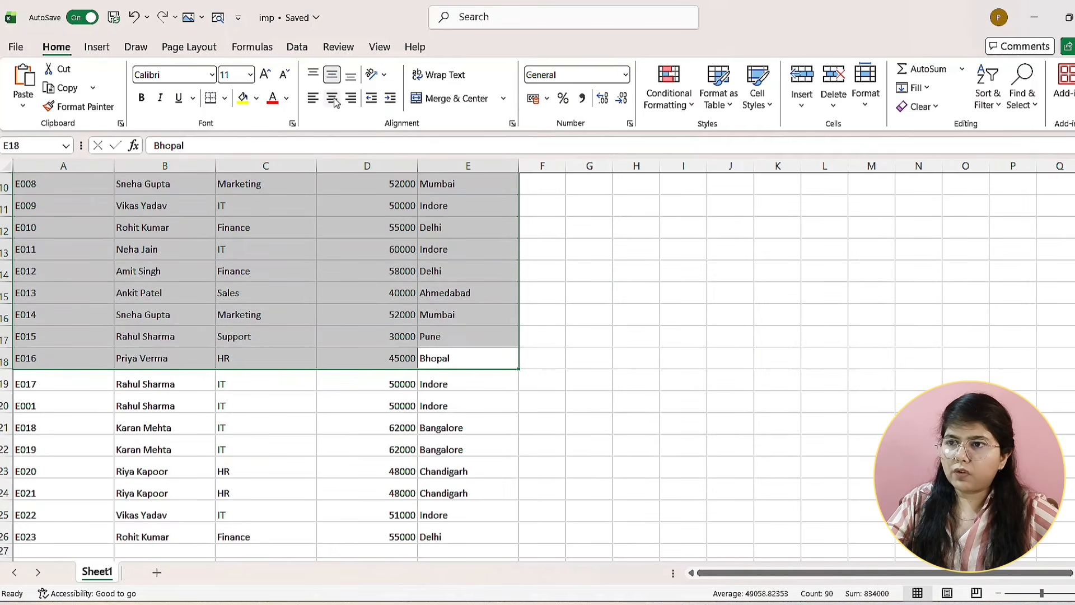
{"action": "left_click", "coordinate": [333, 98]}
{"action": "scroll", "coordinate": [339, 288], "scroll_direction": "up", "scroll_amount": 2}
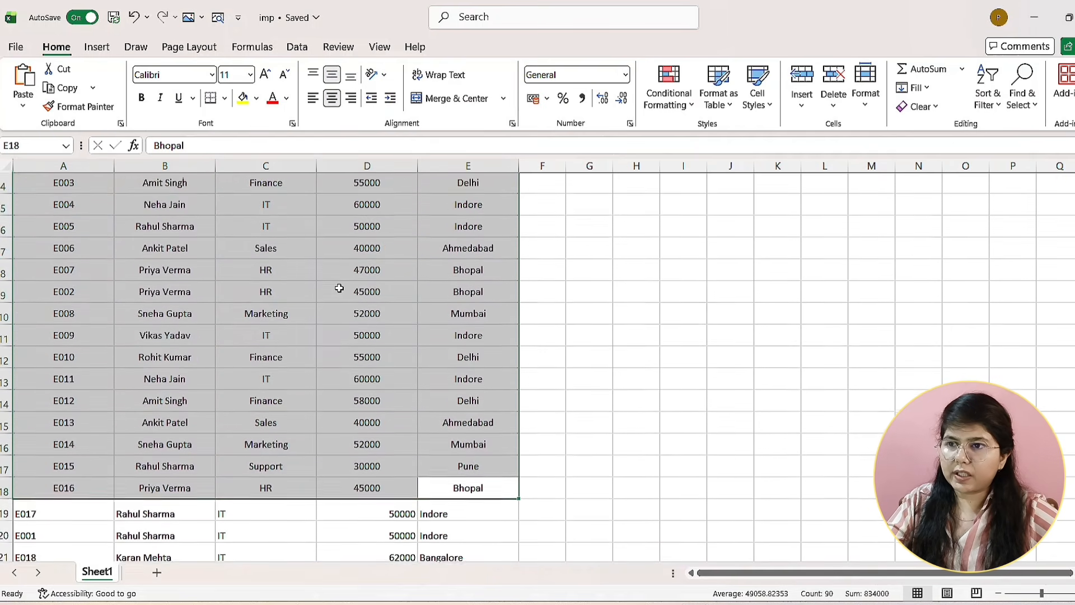
{"action": "scroll", "coordinate": [339, 288], "scroll_direction": "down", "scroll_amount": 3}
- Apply vertical and horizontal centering to the remaining employee records in A19:E26
{"action": "left_click", "coordinate": [439, 370]}
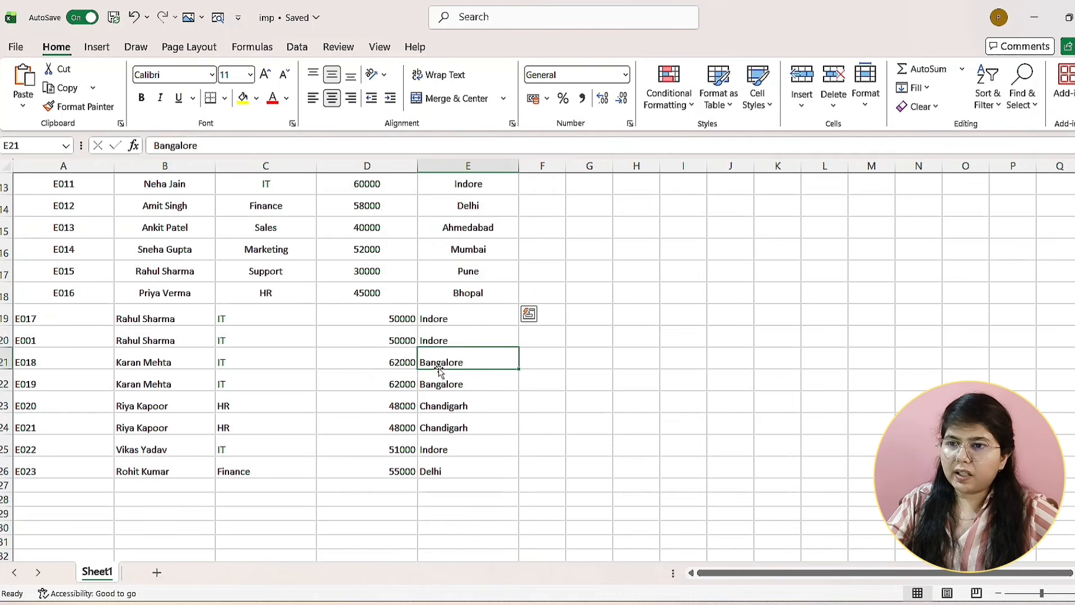
{"action": "left_click_drag", "start_coordinate": [470, 473], "coordinate": [44, 316]}
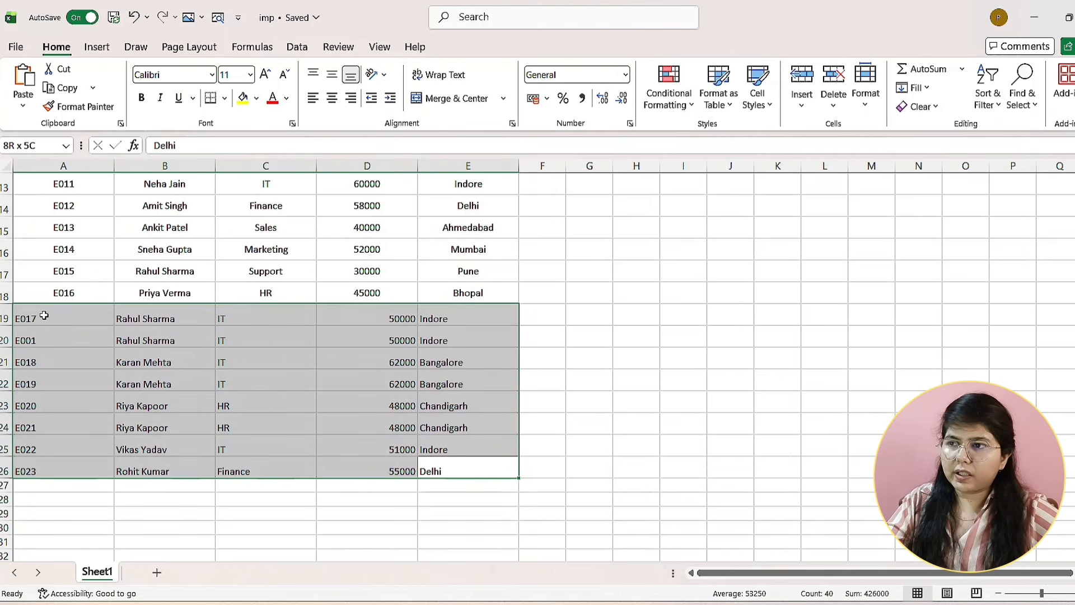
{"action": "left_click", "coordinate": [332, 75]}
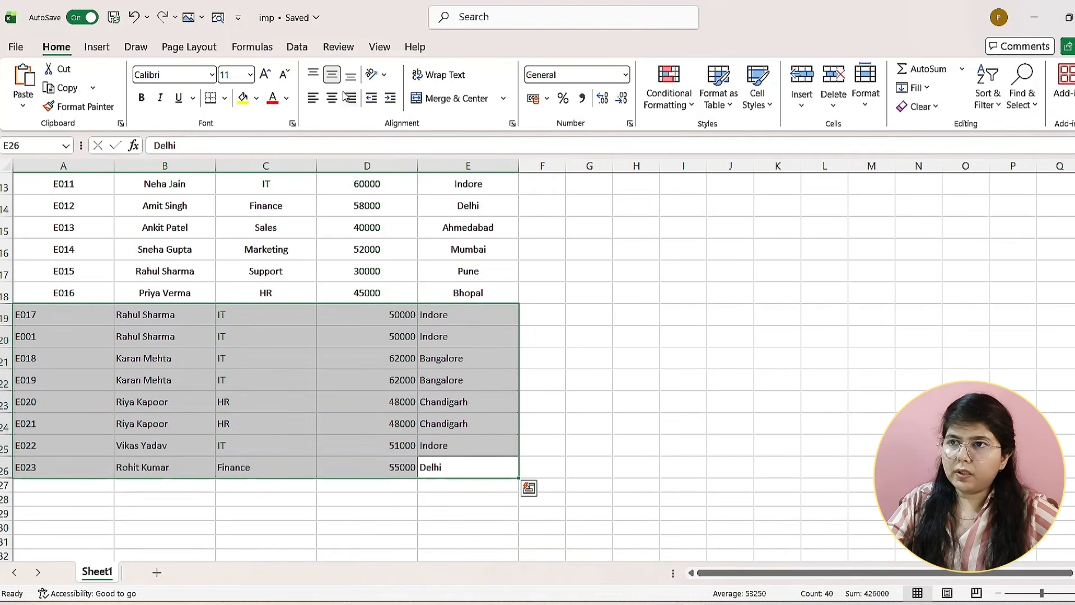
{"action": "left_click", "coordinate": [332, 99]}
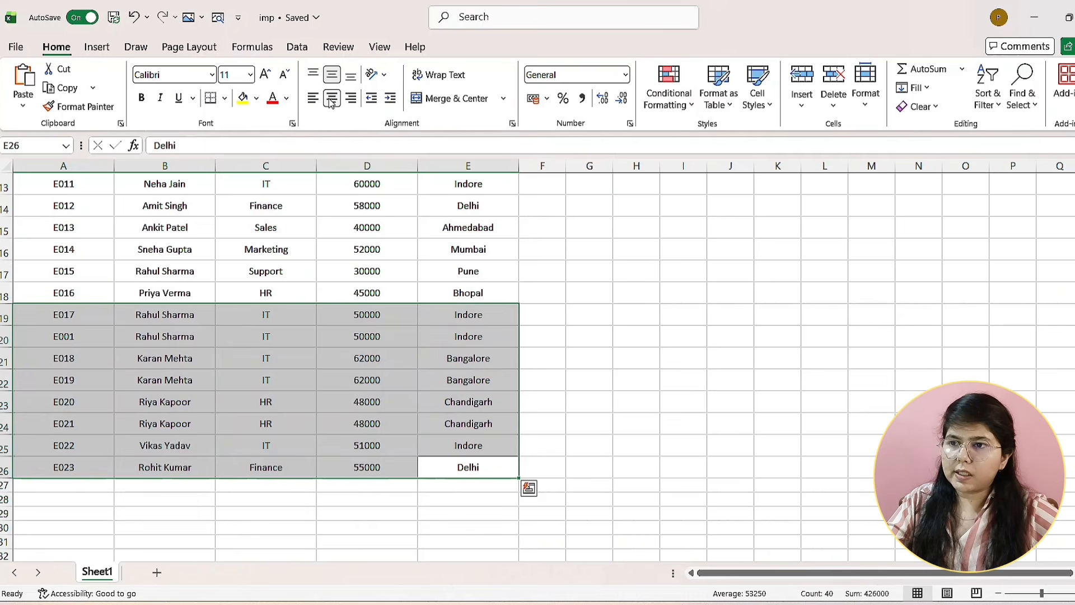
{"action": "left_click", "coordinate": [536, 282]}
- Format the header cells A1:E1 from EmployeeID to City as bold and italic
{"action": "left_click_drag", "start_coordinate": [492, 475], "coordinate": [56, 150]}
{"action": "left_click", "coordinate": [208, 197]}
{"action": "left_click_drag", "start_coordinate": [470, 186], "coordinate": [90, 184]}
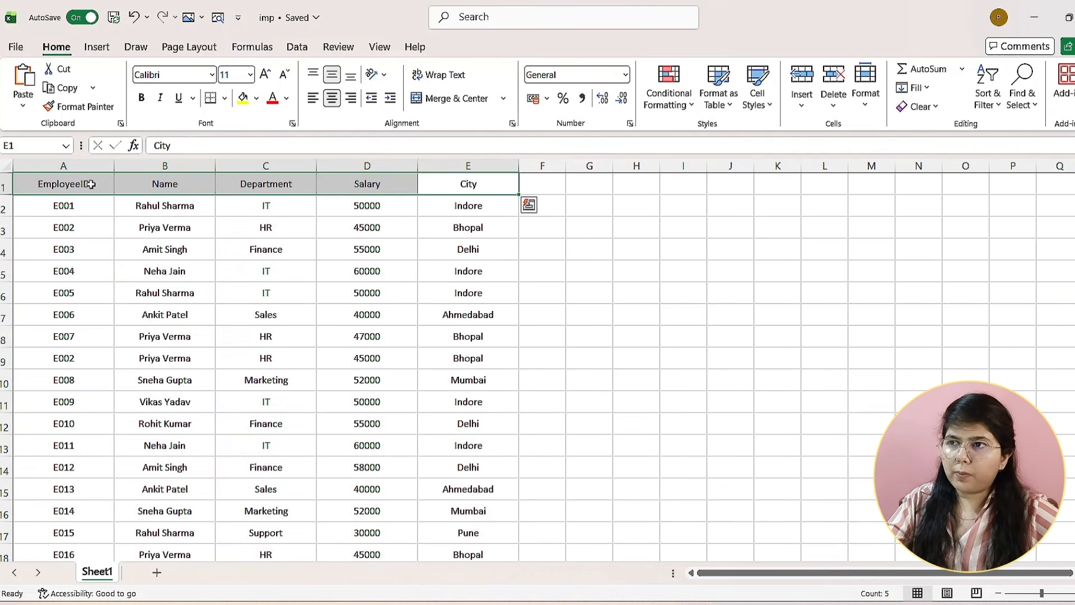
{"action": "left_click", "coordinate": [142, 98]}
{"action": "left_click", "coordinate": [161, 99]}
{"action": "left_click", "coordinate": [356, 336]}
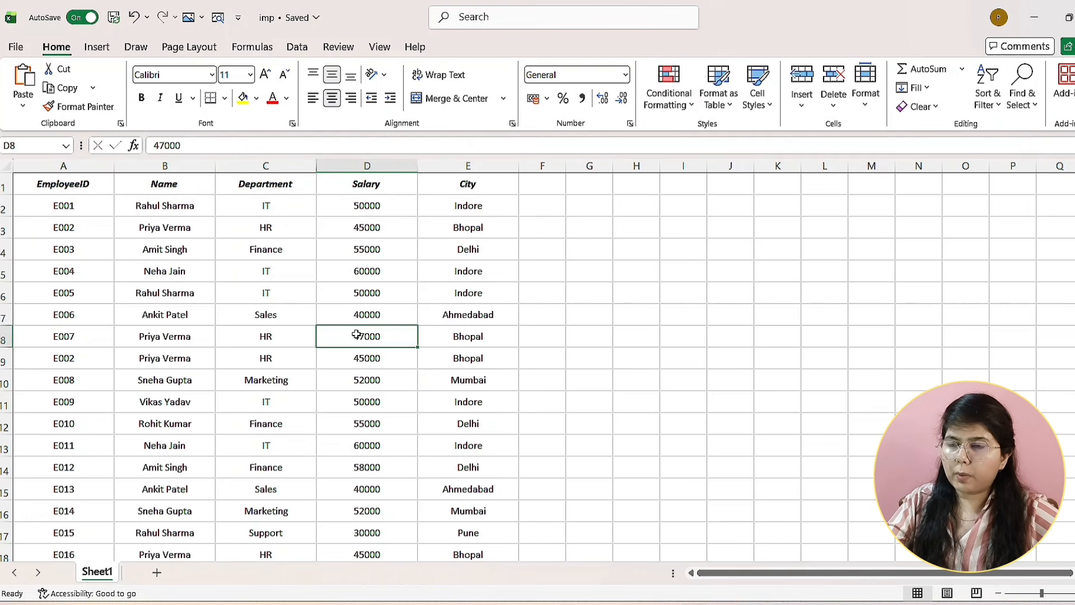
- Remove duplicate records from employee table A1:E26, treating row 1 as headers and comparing EmployeeID, Name, Department, Salary and City
{"action": "key", "text": "ctrl+Home"}
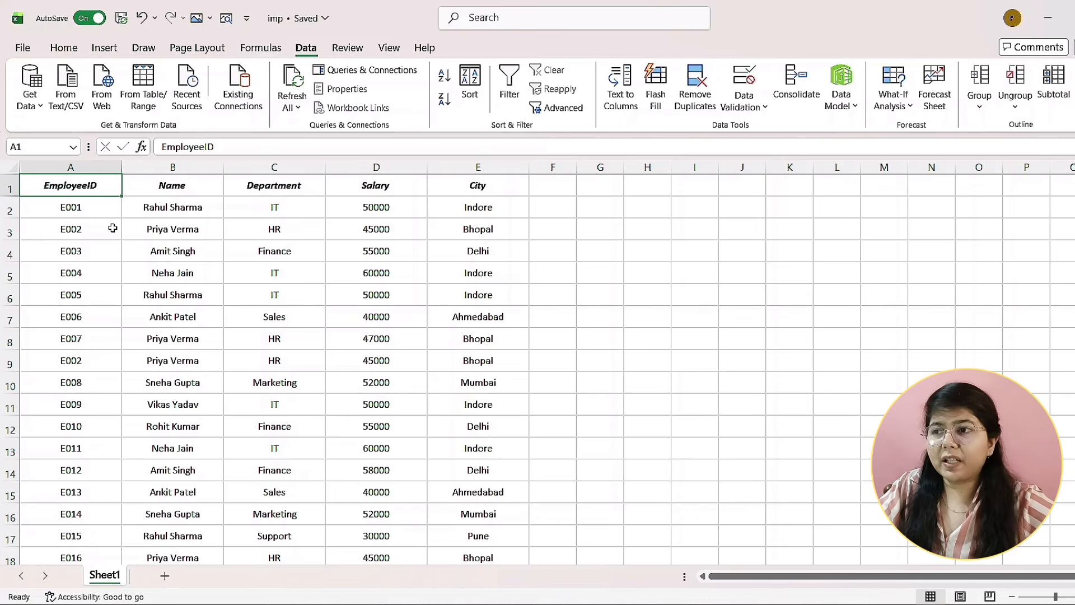
{"action": "left_click_drag", "start_coordinate": [112, 228], "coordinate": [455, 223]}
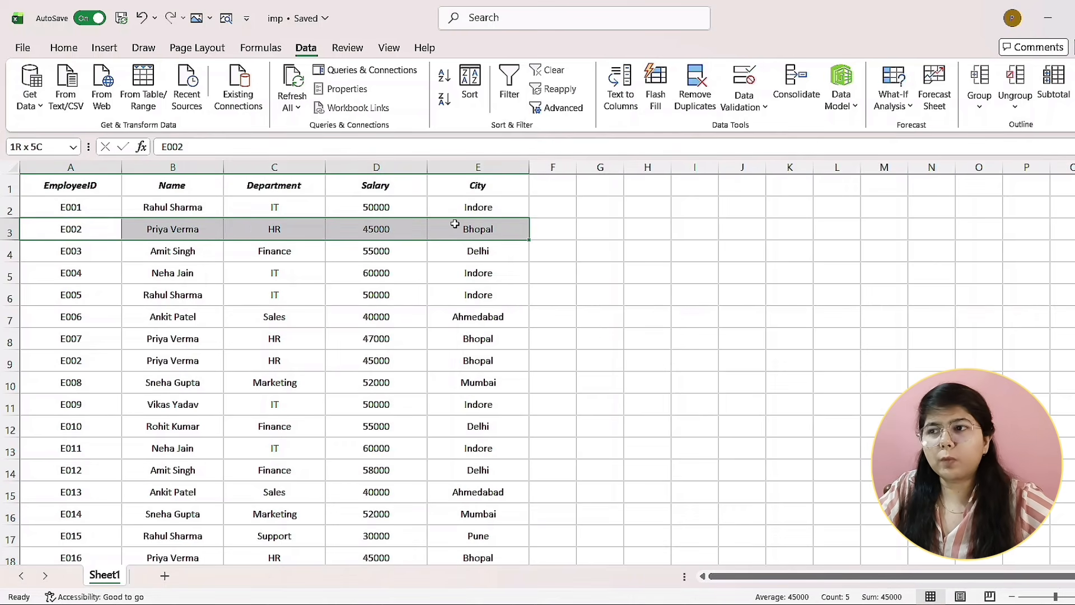
{"action": "left_click_drag", "start_coordinate": [455, 223], "coordinate": [455, 224]}
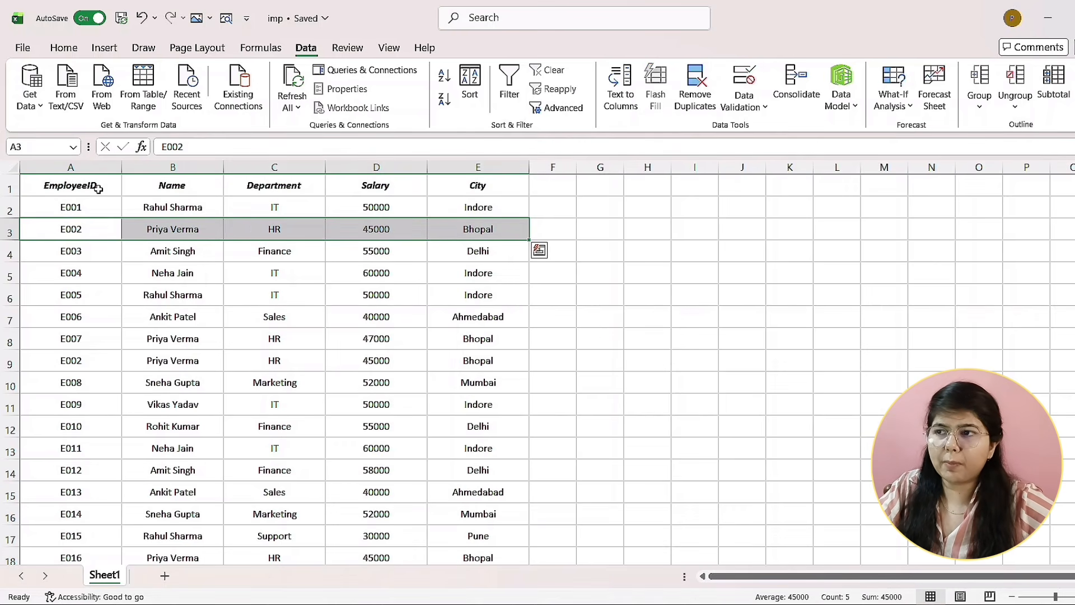
{"action": "left_click_drag", "start_coordinate": [92, 187], "coordinate": [470, 493]}
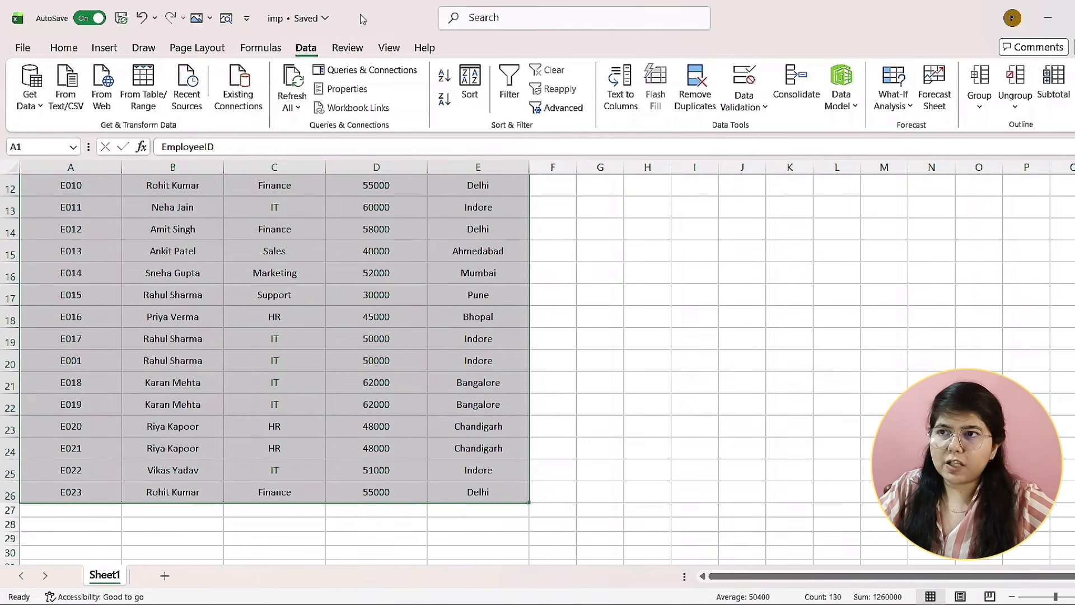
{"action": "left_click", "coordinate": [689, 96]}
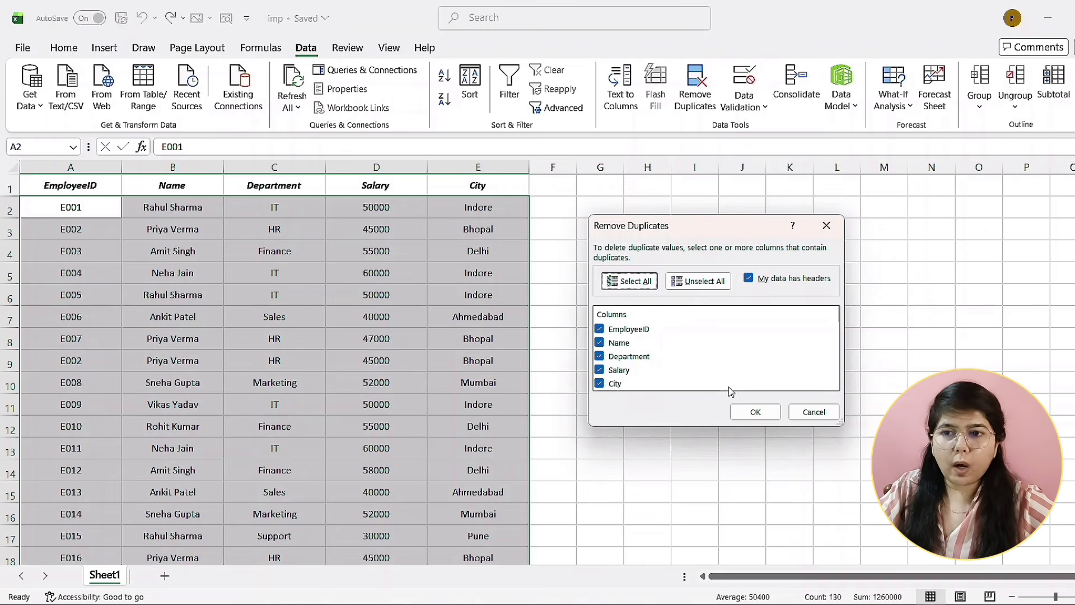
{"action": "left_click", "coordinate": [753, 412]}
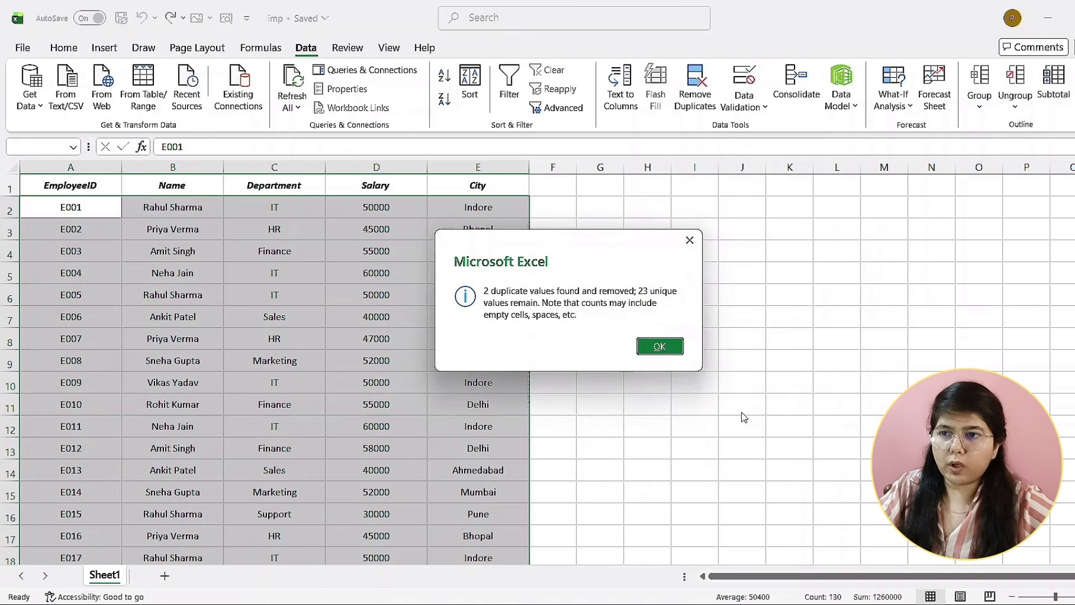
{"action": "left_click", "coordinate": [659, 347]}
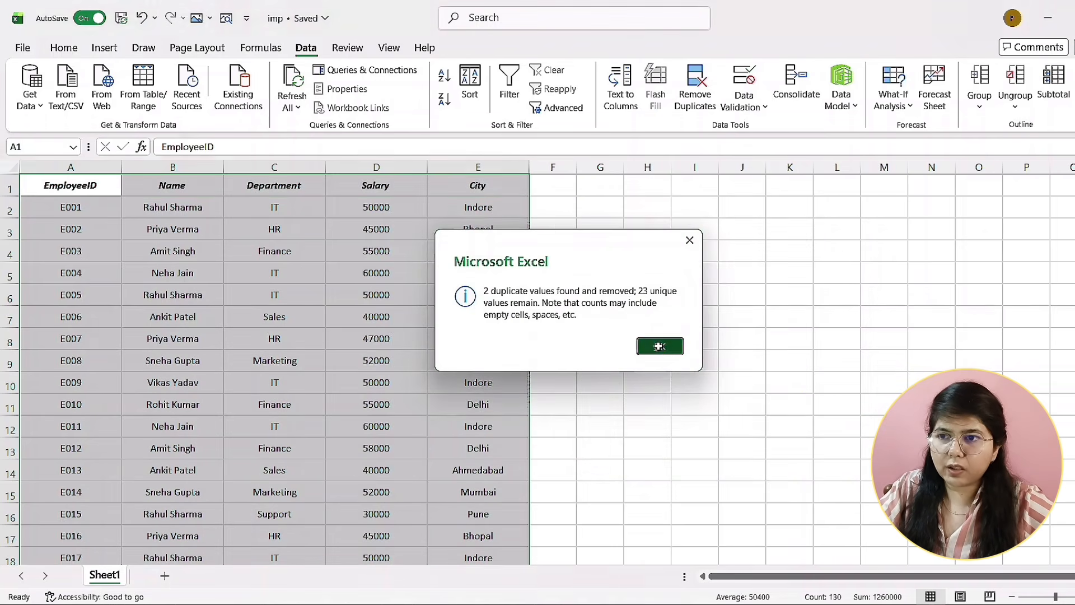
- Review the deduplicated employee table from the header row down to its last record
{"action": "left_click", "coordinate": [553, 317]}
{"action": "scroll", "coordinate": [494, 344], "scroll_direction": "down", "scroll_amount": 2}
{"action": "scroll", "coordinate": [495, 344], "scroll_direction": "down", "scroll_amount": 2}
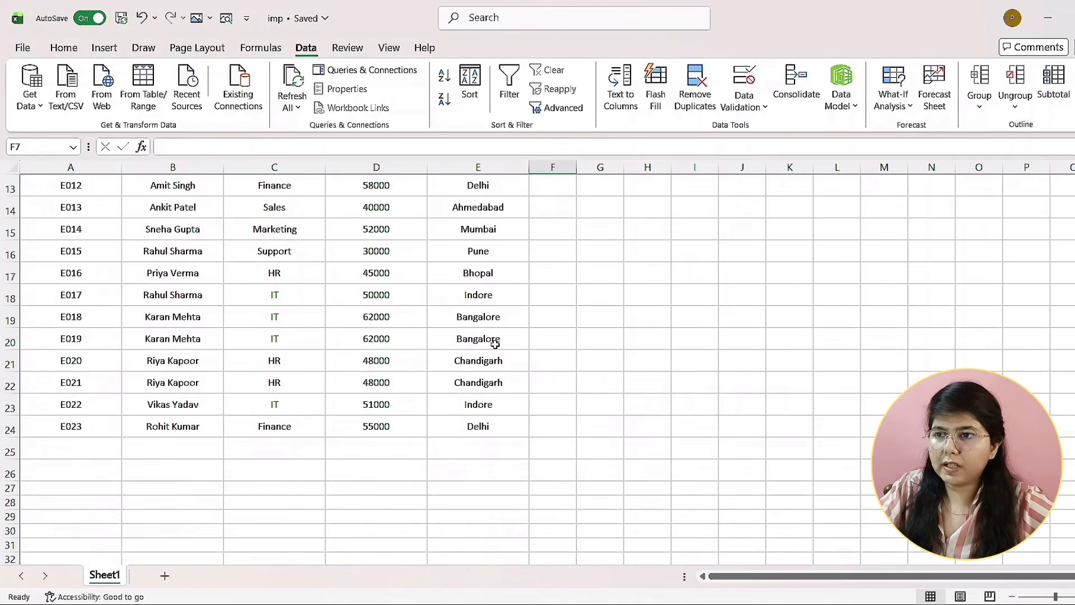
{"action": "scroll", "coordinate": [495, 344], "scroll_direction": "up", "scroll_amount": 4}
{"action": "left_click", "coordinate": [474, 358]}
{"action": "scroll", "coordinate": [474, 357], "scroll_direction": "down", "scroll_amount": 3}
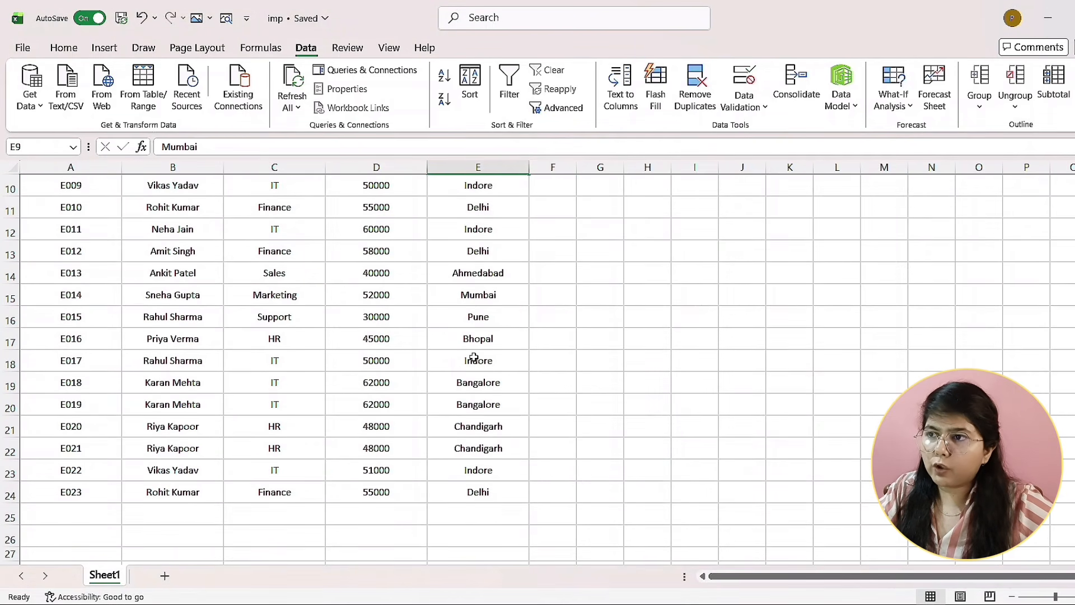
- Undo the duplicate removal and locate the repeated E001 and E002 entries in the EmployeeID column
{"action": "key", "text": "ctrl+z"}
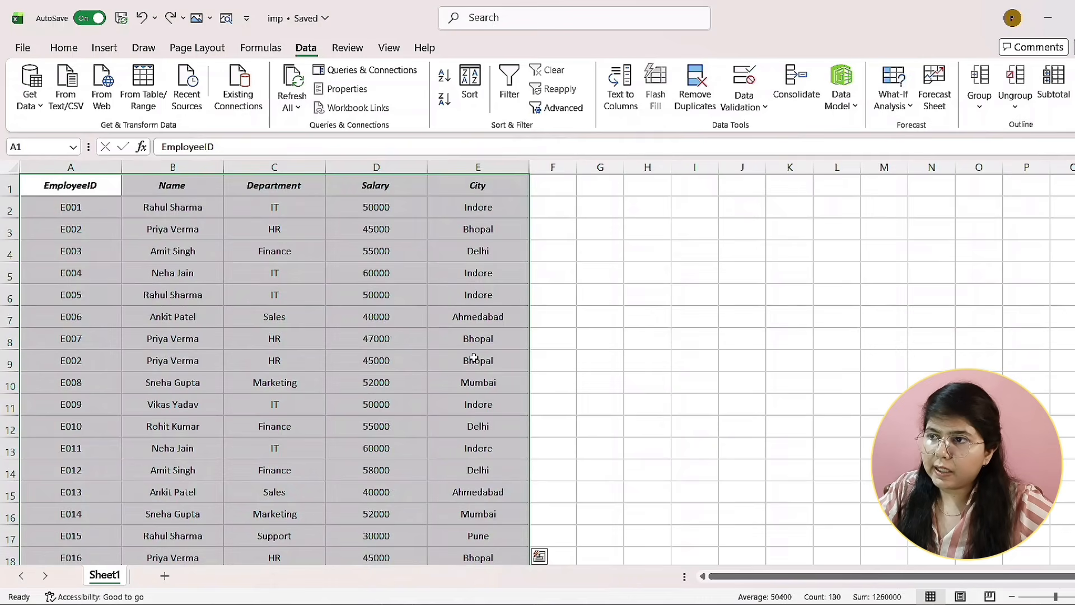
{"action": "left_click", "coordinate": [137, 214]}
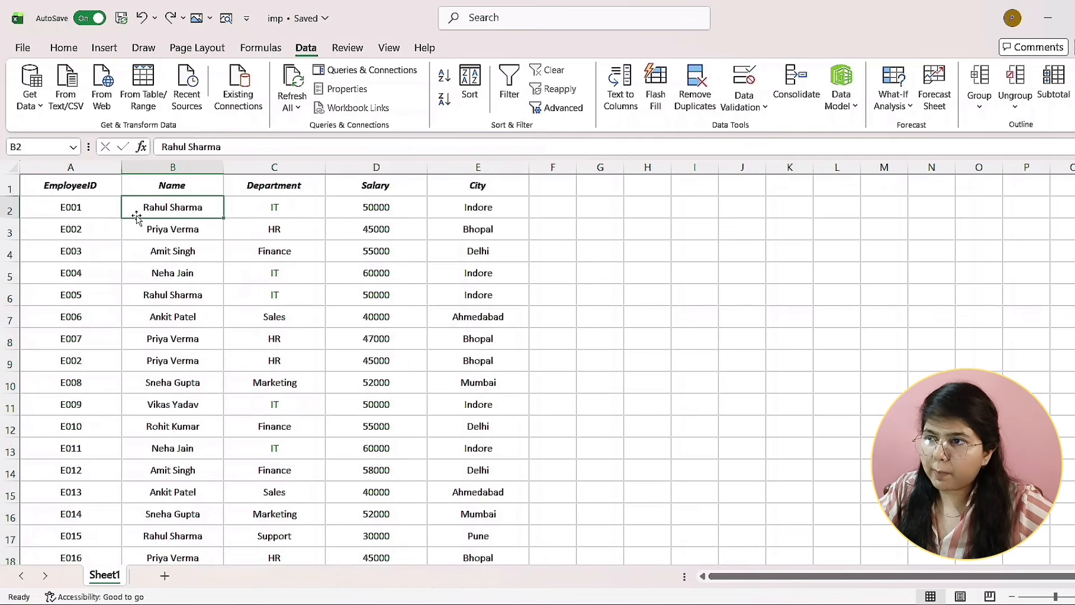
{"action": "left_click", "coordinate": [94, 208]}
{"action": "scroll", "coordinate": [119, 289], "scroll_direction": "down", "scroll_amount": 3}
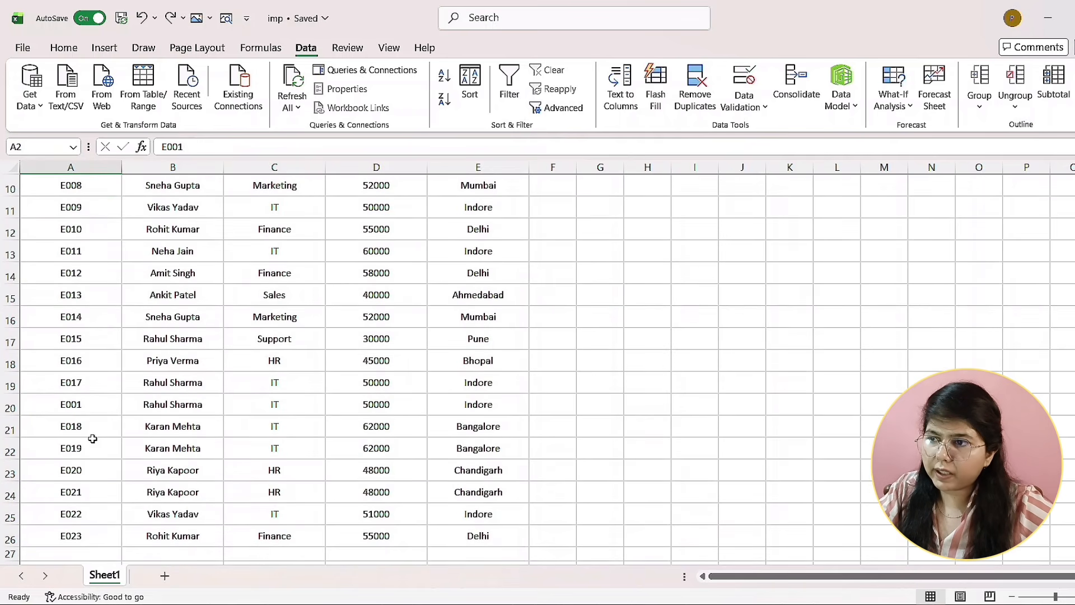
{"action": "left_click", "coordinate": [92, 403]}
{"action": "scroll", "coordinate": [93, 401], "scroll_direction": "up", "scroll_amount": 3}
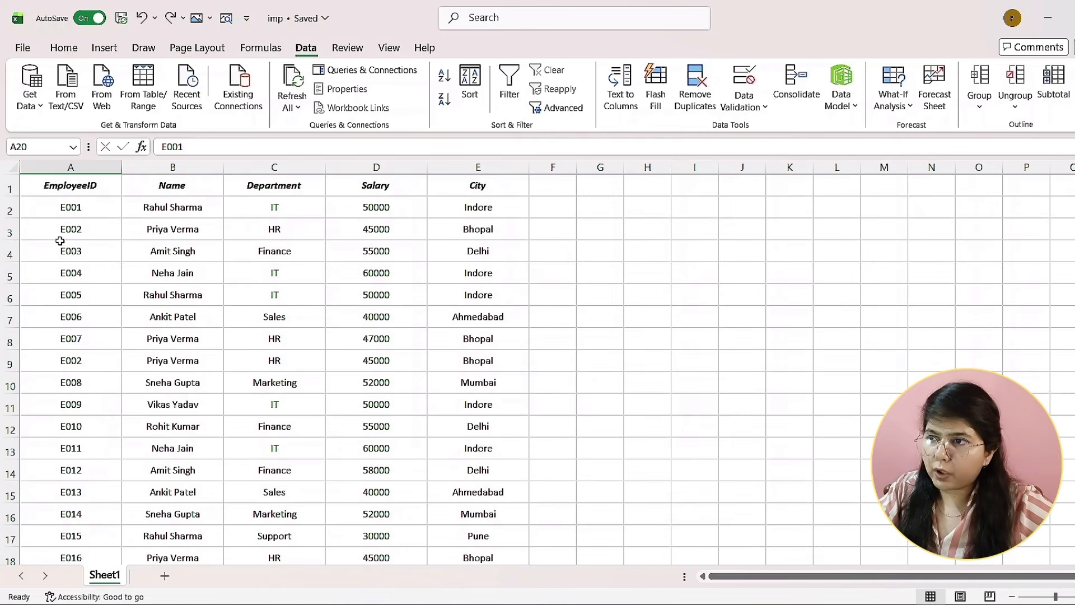
{"action": "left_click", "coordinate": [79, 225]}
{"action": "left_click", "coordinate": [86, 363]}
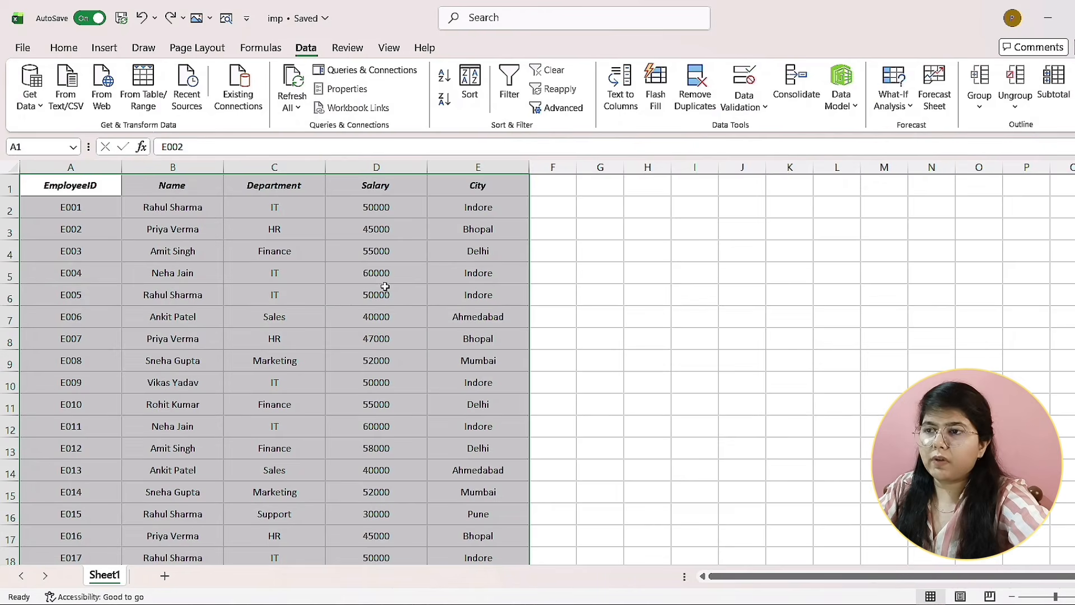
- Redo the duplicate removal and check the employee records down to the end of the table
{"action": "scroll", "coordinate": [343, 304], "scroll_direction": "down", "scroll_amount": 4}
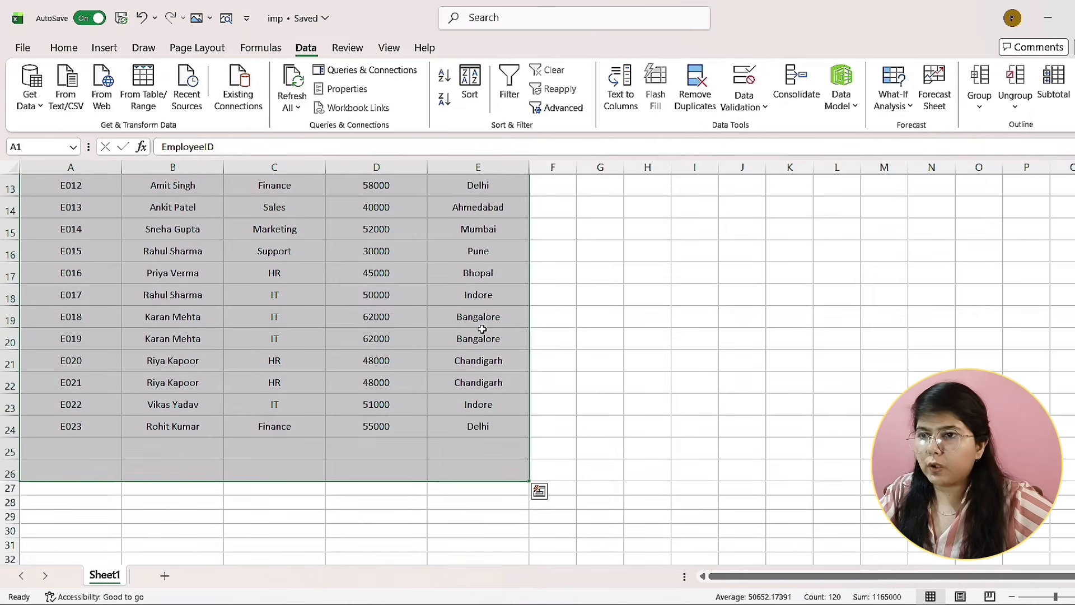
{"action": "left_click", "coordinate": [571, 324]}
{"action": "scroll", "coordinate": [418, 407], "scroll_direction": "up", "scroll_amount": 4}
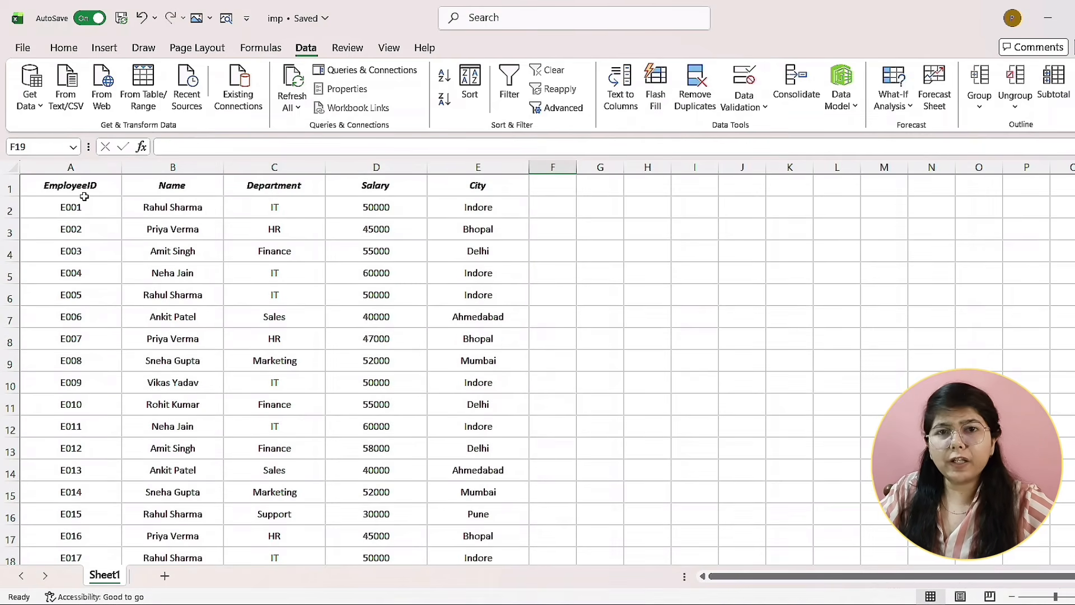
- Remove records with repeated names by expanding the B1:B24 selection to the whole table and comparing only the Name column
{"action": "left_click", "coordinate": [157, 186]}
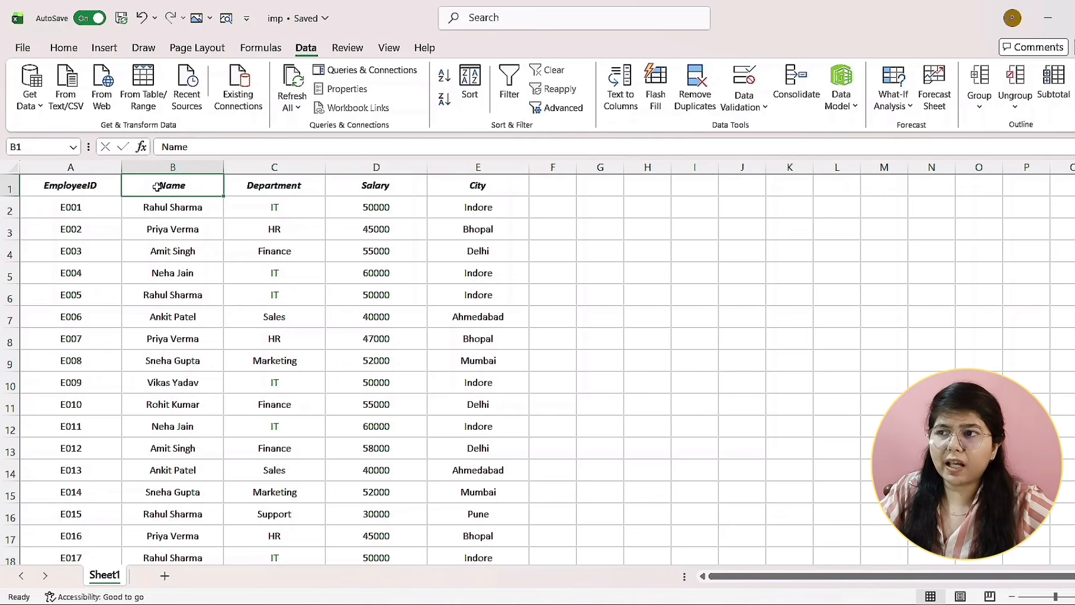
{"action": "left_click_drag", "start_coordinate": [156, 186], "coordinate": [195, 492]}
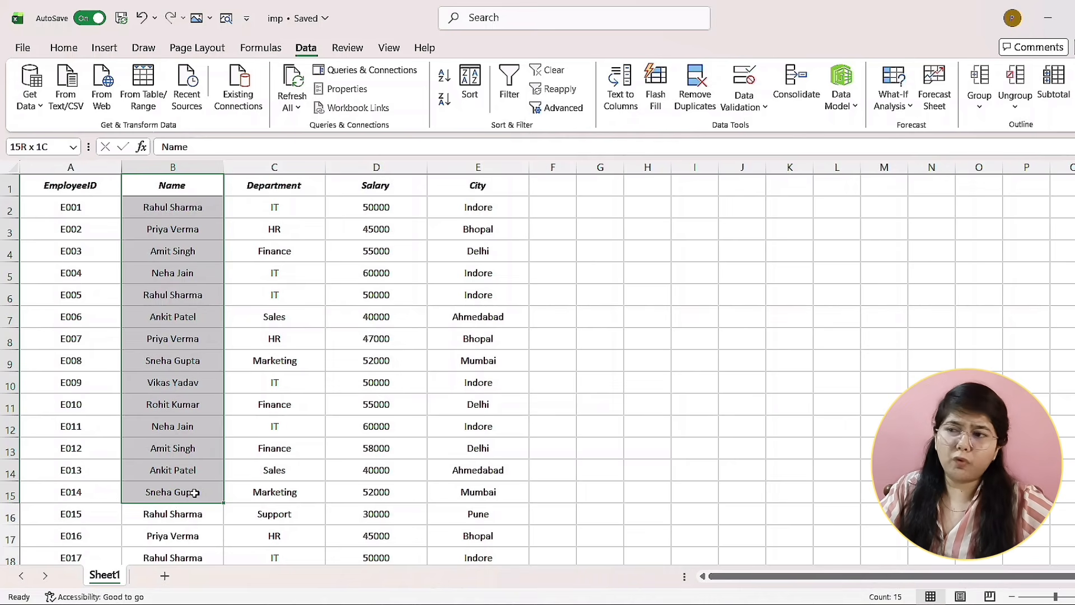
{"action": "left_click_drag", "start_coordinate": [195, 493], "coordinate": [178, 511]}
{"action": "left_click", "coordinate": [695, 86]}
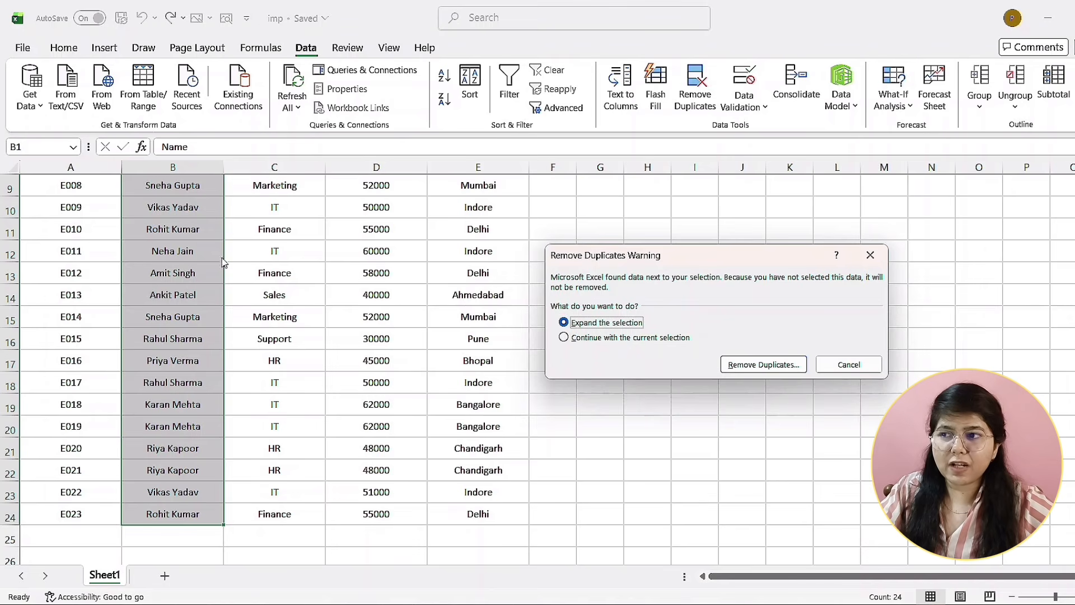
{"action": "left_click", "coordinate": [760, 365]}
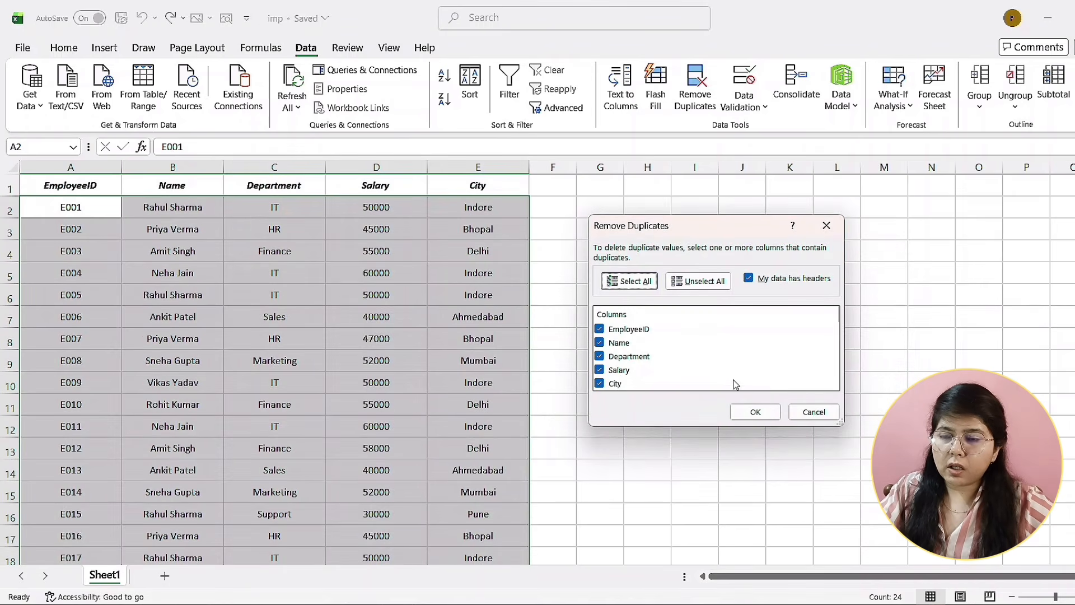
{"action": "left_click", "coordinate": [600, 329]}
{"action": "left_click", "coordinate": [599, 357]}
{"action": "left_click", "coordinate": [599, 371]}
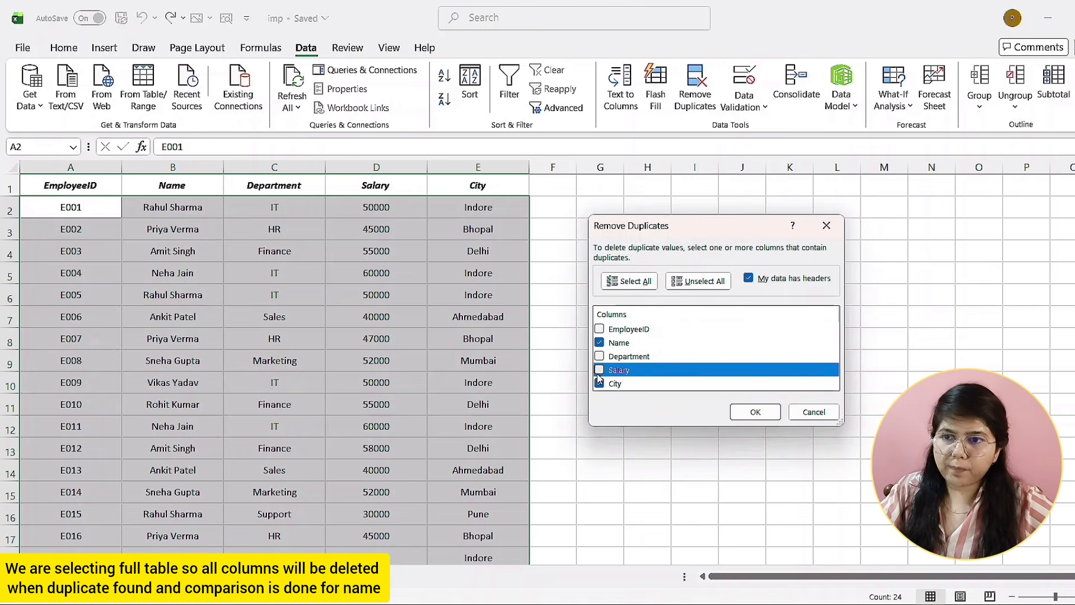
{"action": "left_click", "coordinate": [599, 384]}
{"action": "left_click", "coordinate": [754, 412]}
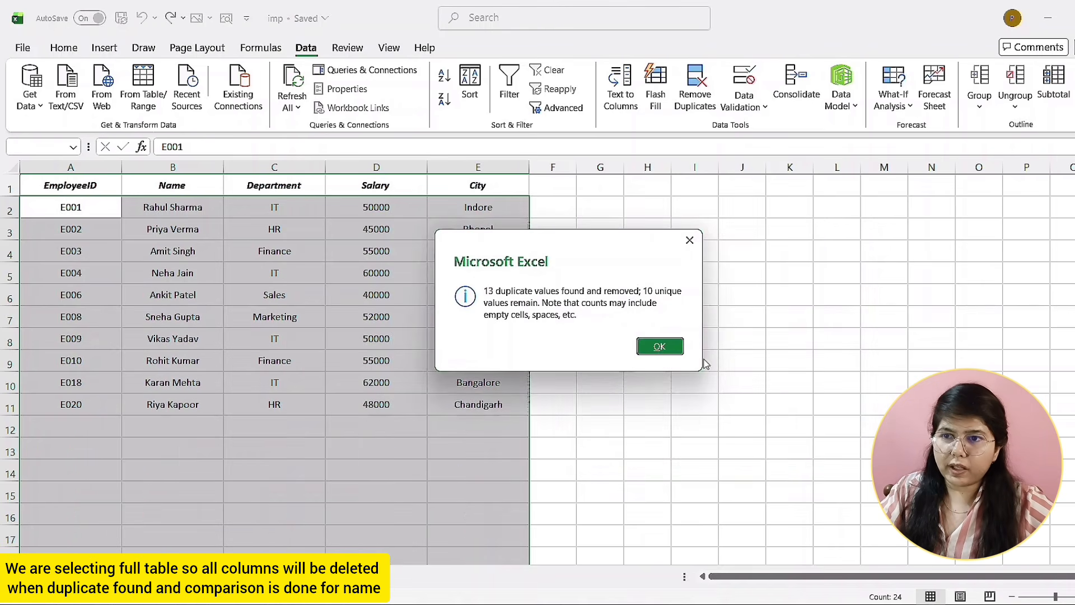
{"action": "left_click", "coordinate": [659, 346]}
{"action": "left_click", "coordinate": [371, 365]}
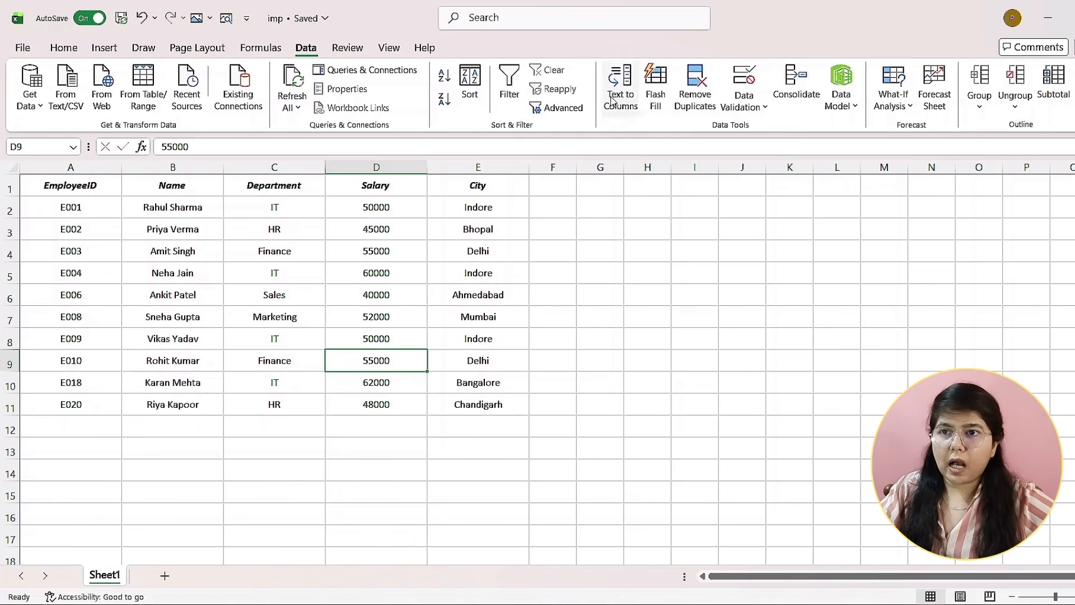
- Undo the name-based record removal and remove duplicates from B1:B24 alone, continuing with the current selection
{"action": "key", "text": "ctrl+z"}
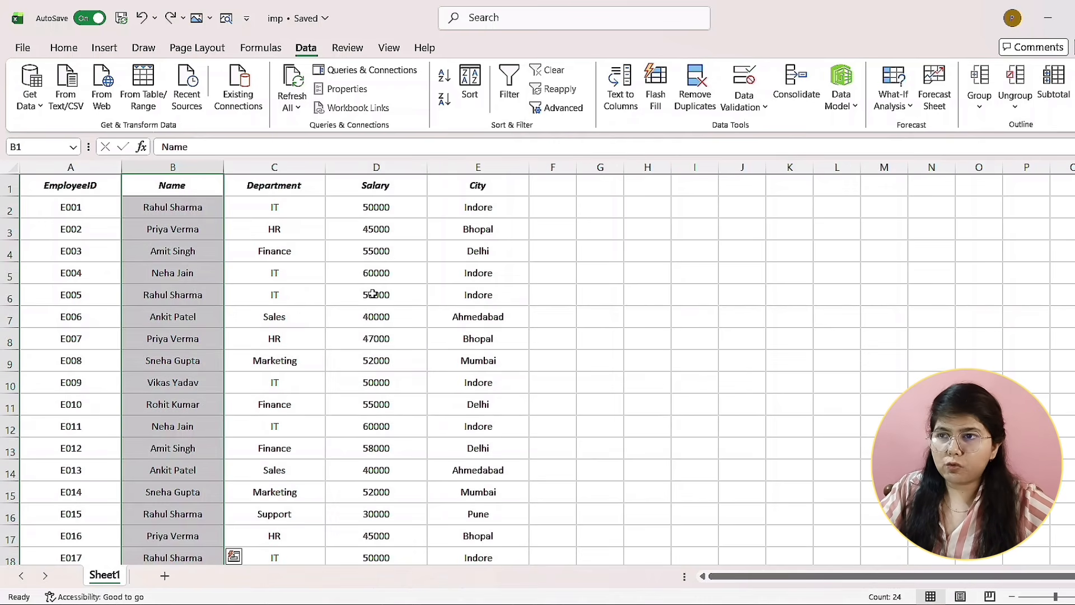
{"action": "left_click", "coordinate": [695, 90]}
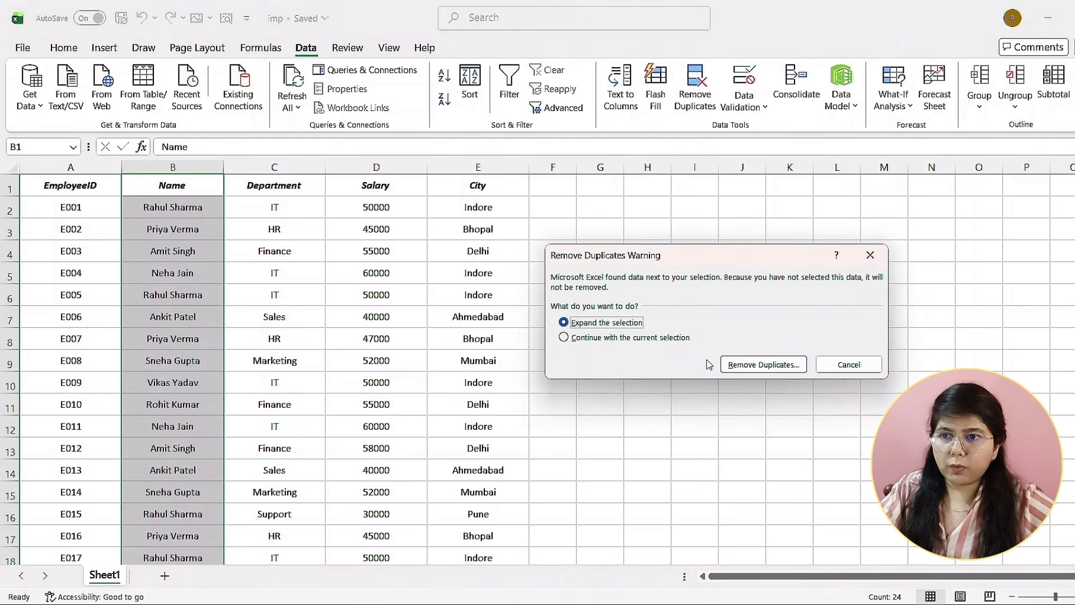
{"action": "left_click", "coordinate": [657, 339]}
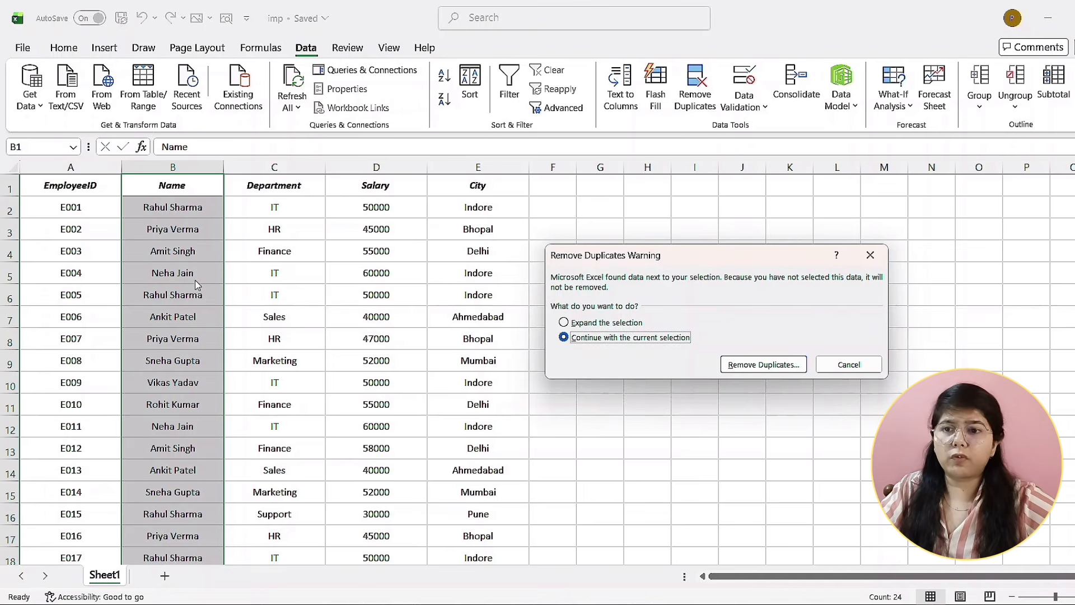
{"action": "left_click", "coordinate": [728, 364]}
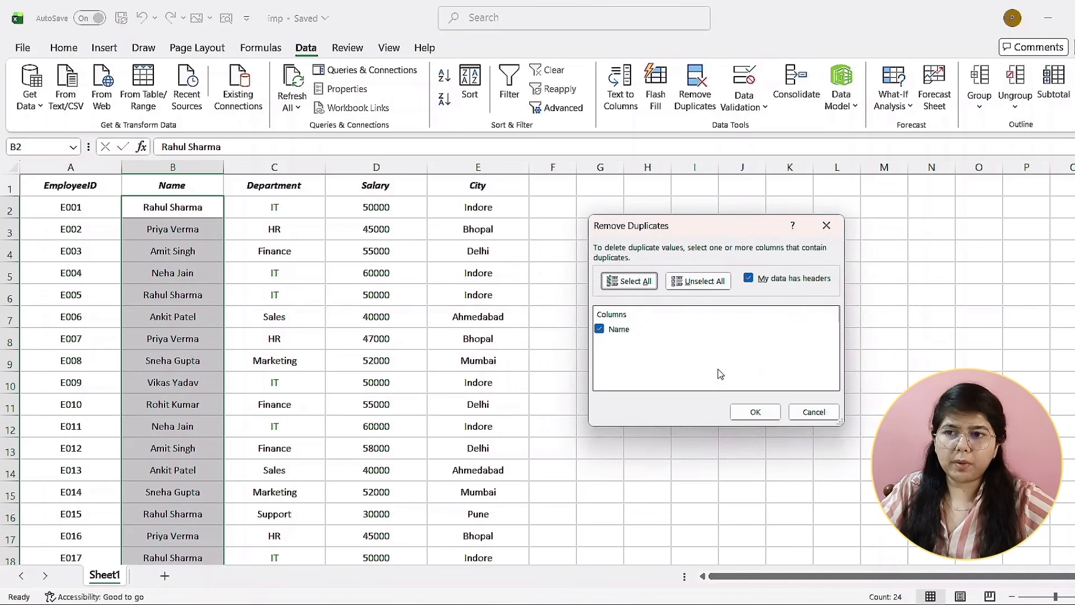
{"action": "left_click", "coordinate": [754, 414]}
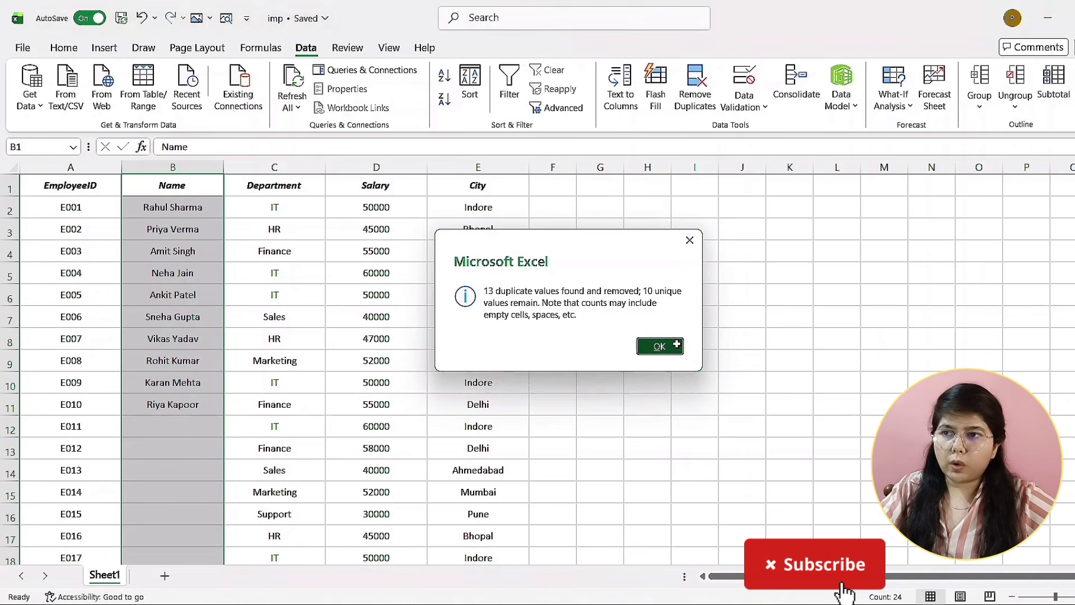
{"action": "left_click", "coordinate": [655, 346]}
- Examine how the Name column lines up with Department, Salary and City in rows 2 and 10 and the blank name cells
{"action": "scroll", "coordinate": [386, 364], "scroll_direction": "down", "scroll_amount": 3}
{"action": "scroll", "coordinate": [386, 365], "scroll_direction": "up", "scroll_amount": 3}
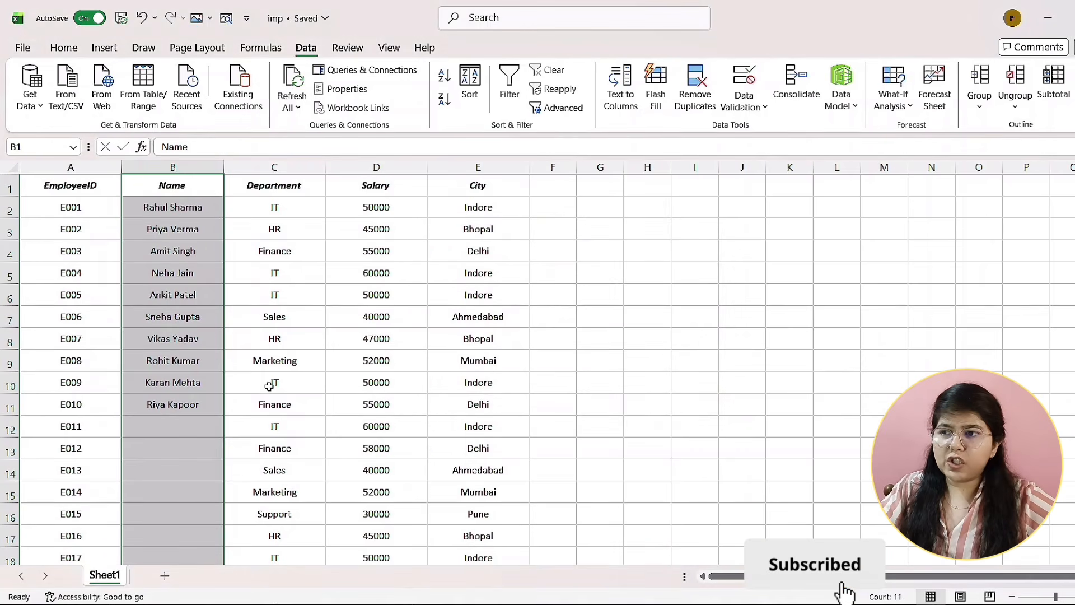
{"action": "left_click", "coordinate": [191, 427]}
{"action": "left_click", "coordinate": [202, 211]}
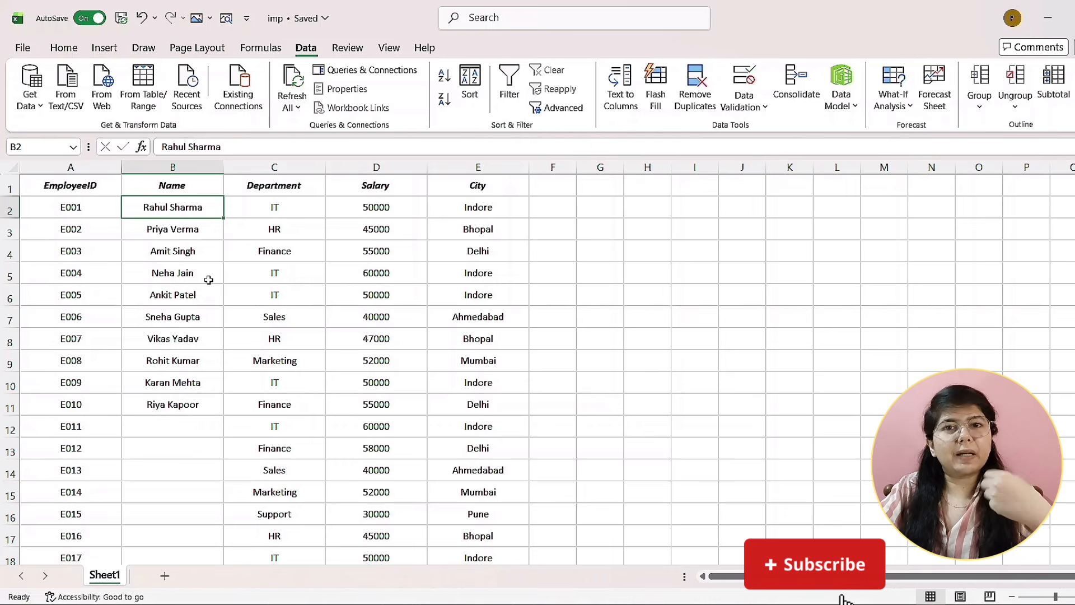
{"action": "left_click", "coordinate": [283, 201]}
{"action": "left_click", "coordinate": [370, 201]}
{"action": "left_click", "coordinate": [445, 204]}
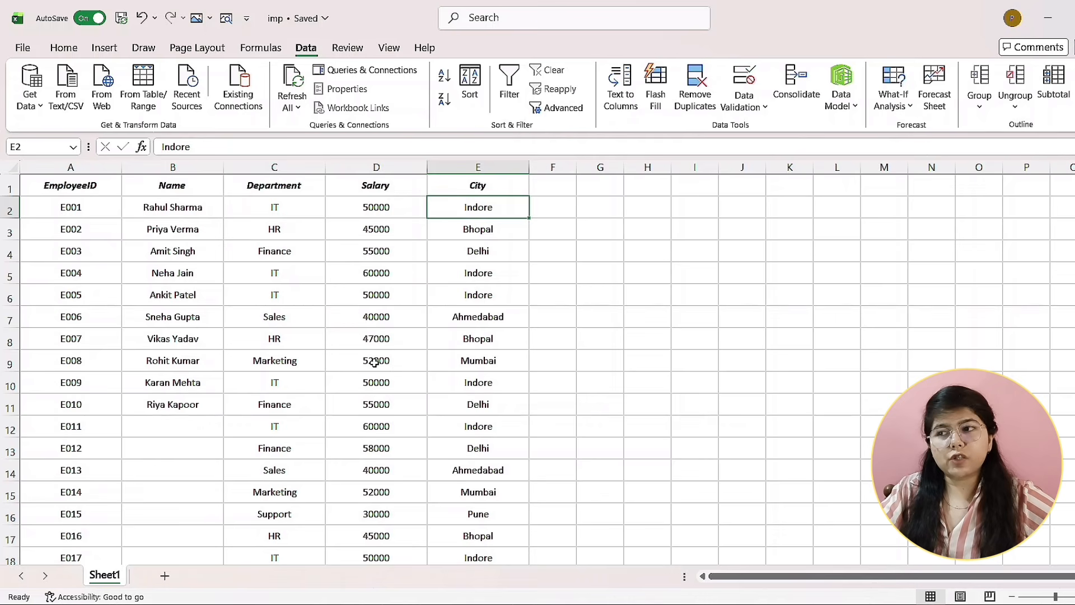
{"action": "left_click", "coordinate": [173, 378]}
{"action": "left_click", "coordinate": [271, 377]}
{"action": "left_click", "coordinate": [394, 371]}
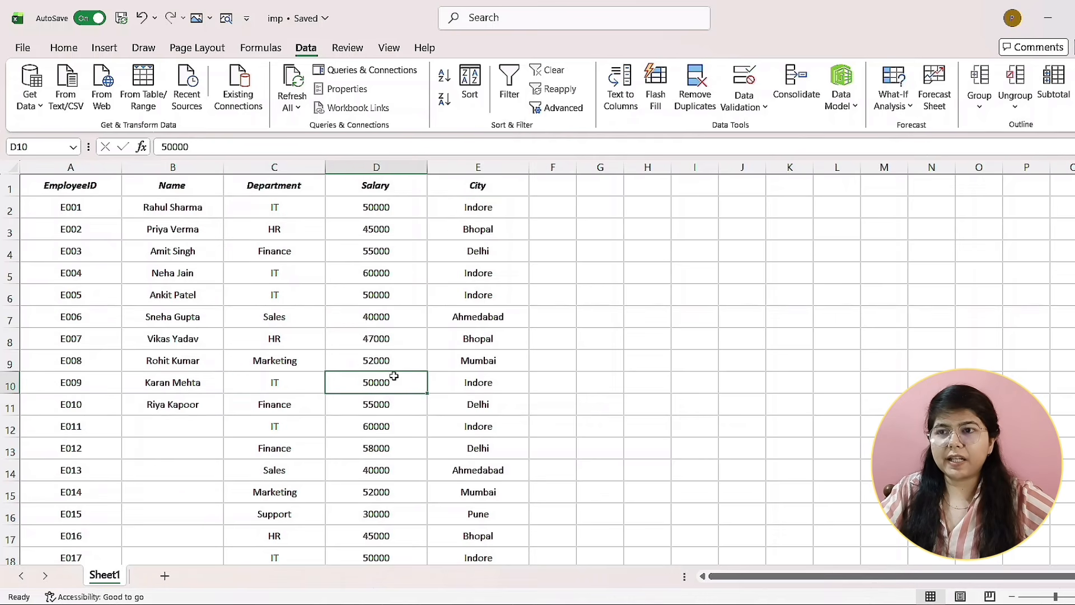
{"action": "left_click", "coordinate": [448, 381]}
{"action": "left_click", "coordinate": [153, 382]}
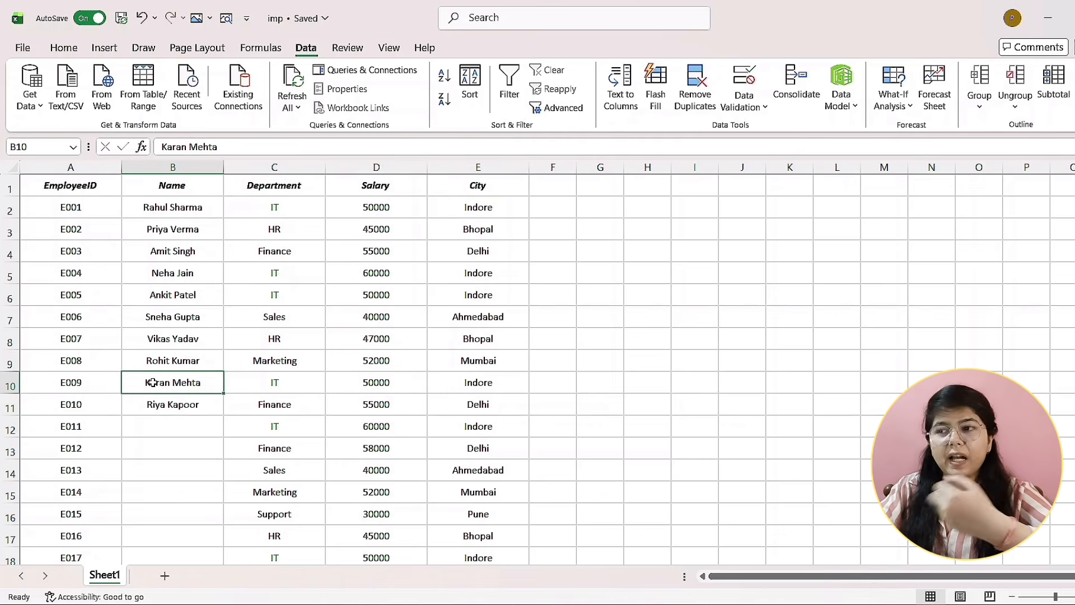
- Undo the duplicate removal limited to the Name column
{"action": "left_click", "coordinate": [202, 347]}
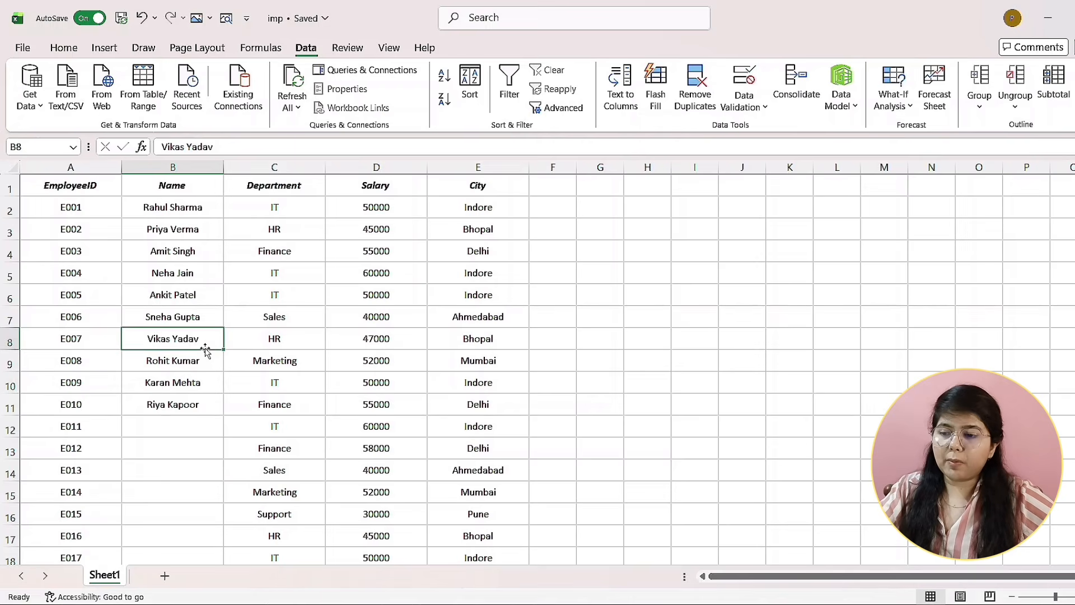
{"action": "key", "text": "ctrl+e"}
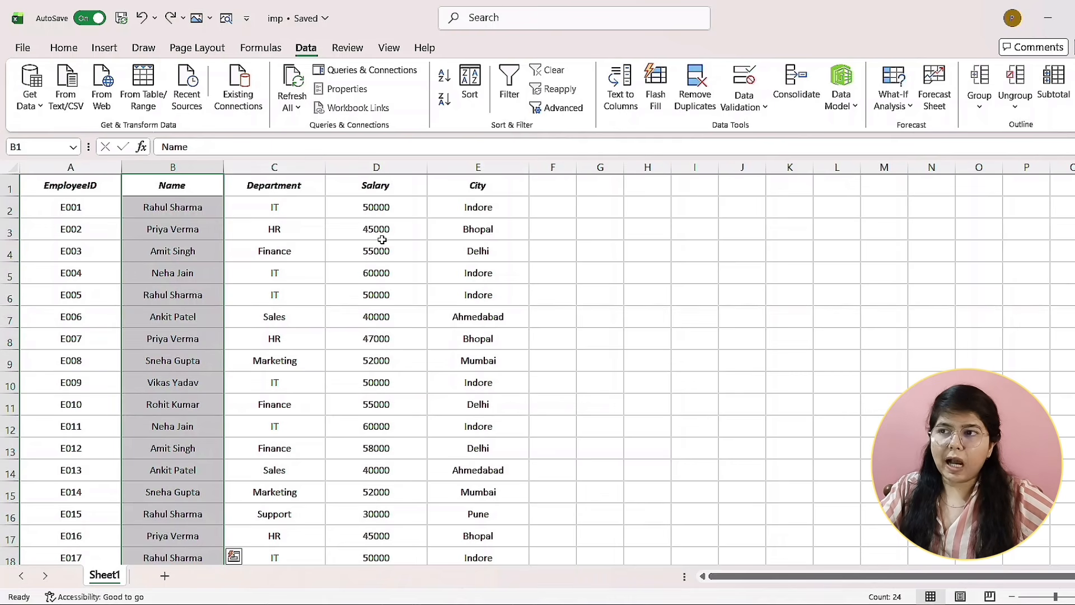
- Remove records with repeated names by expanding the Name column selection to the whole table and comparing only Name
{"action": "left_click", "coordinate": [198, 168]}
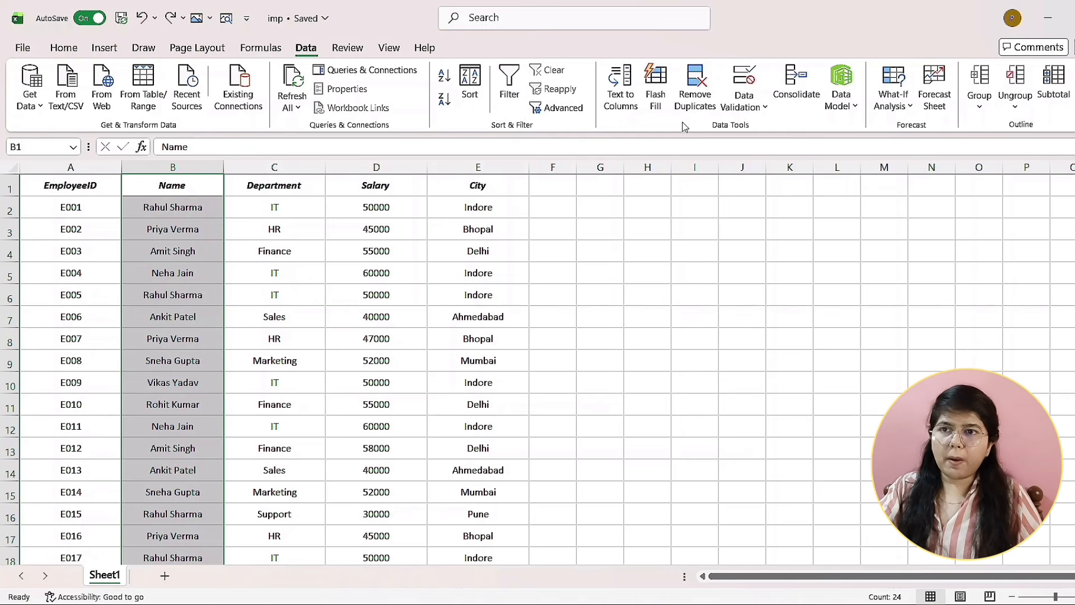
{"action": "left_click", "coordinate": [697, 103]}
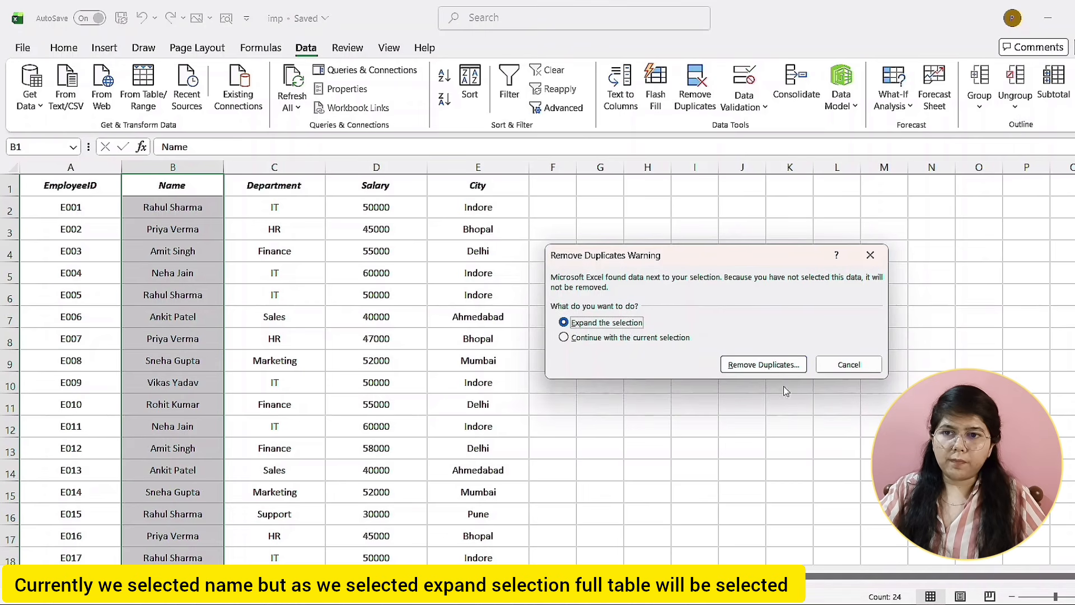
{"action": "left_click", "coordinate": [771, 364]}
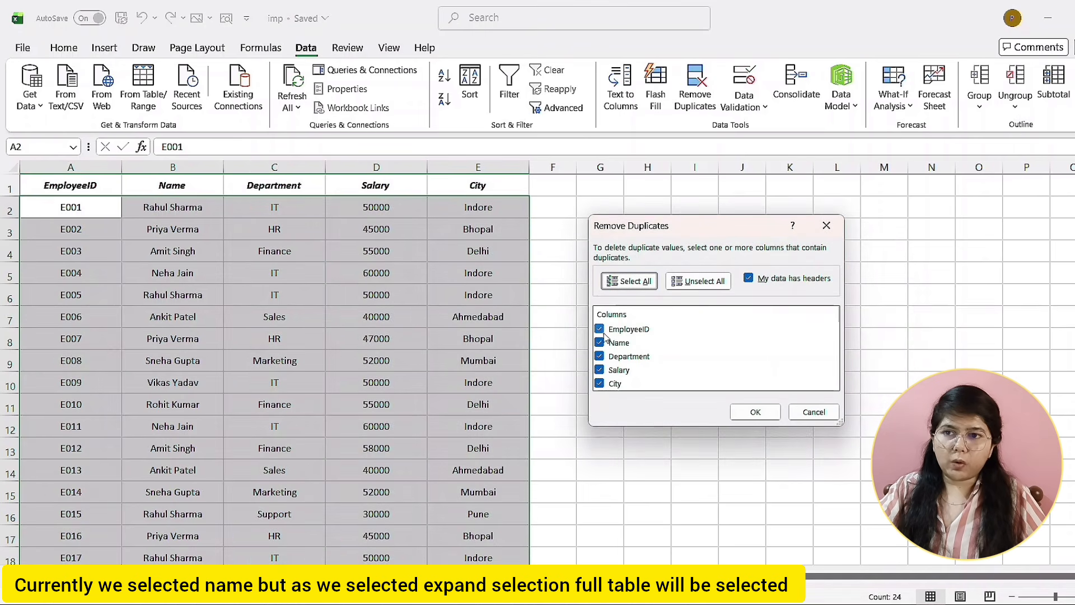
{"action": "left_click", "coordinate": [599, 329]}
{"action": "left_click", "coordinate": [599, 356]}
{"action": "left_click", "coordinate": [599, 370]}
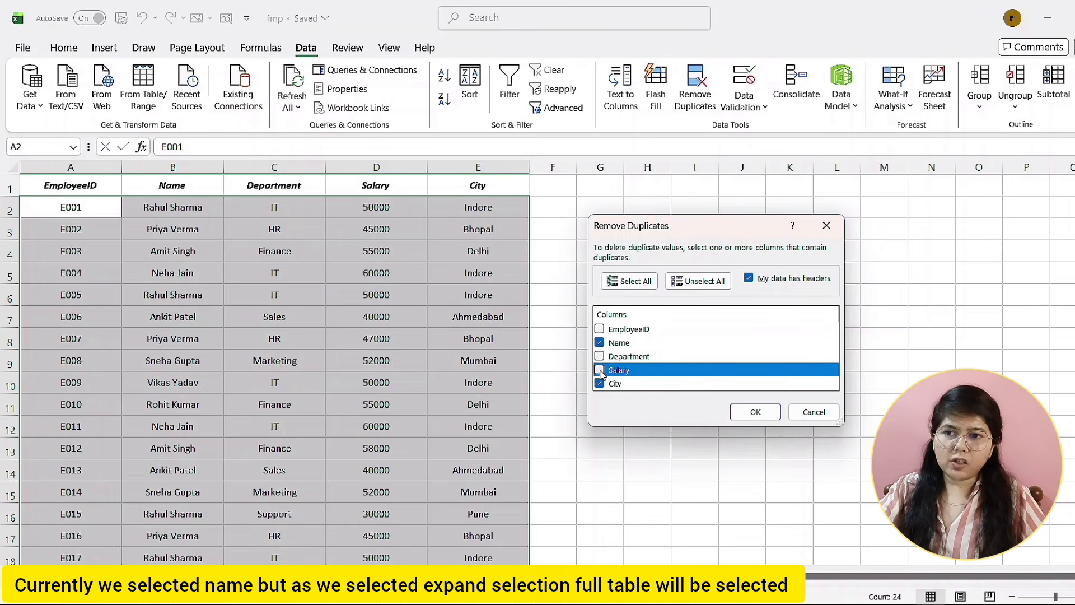
{"action": "left_click", "coordinate": [599, 385]}
{"action": "left_click", "coordinate": [756, 413]}
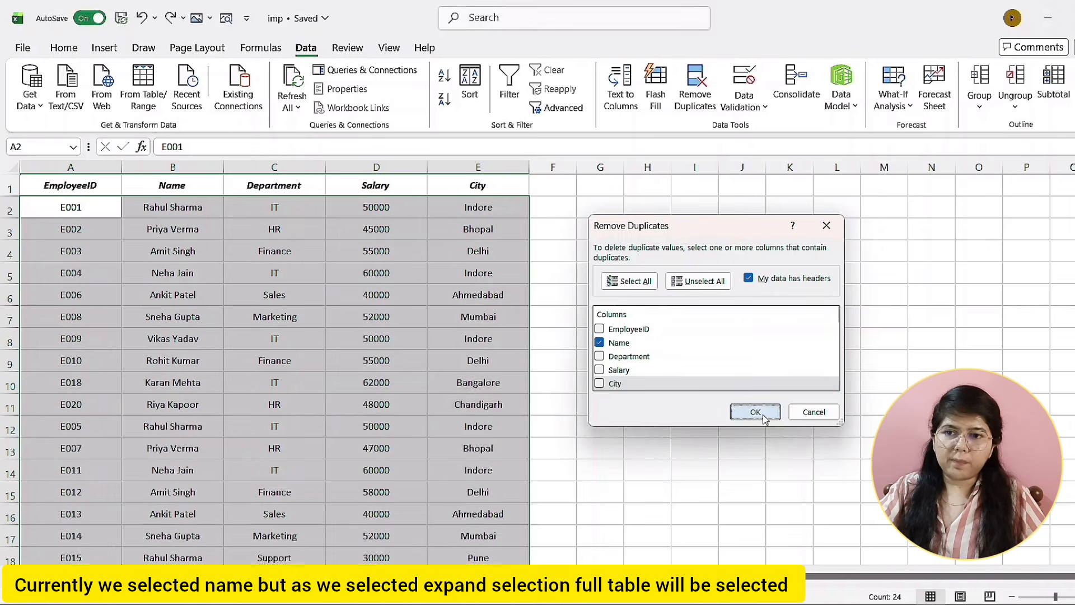
{"action": "left_click", "coordinate": [659, 347]}
{"action": "left_click", "coordinate": [364, 388]}
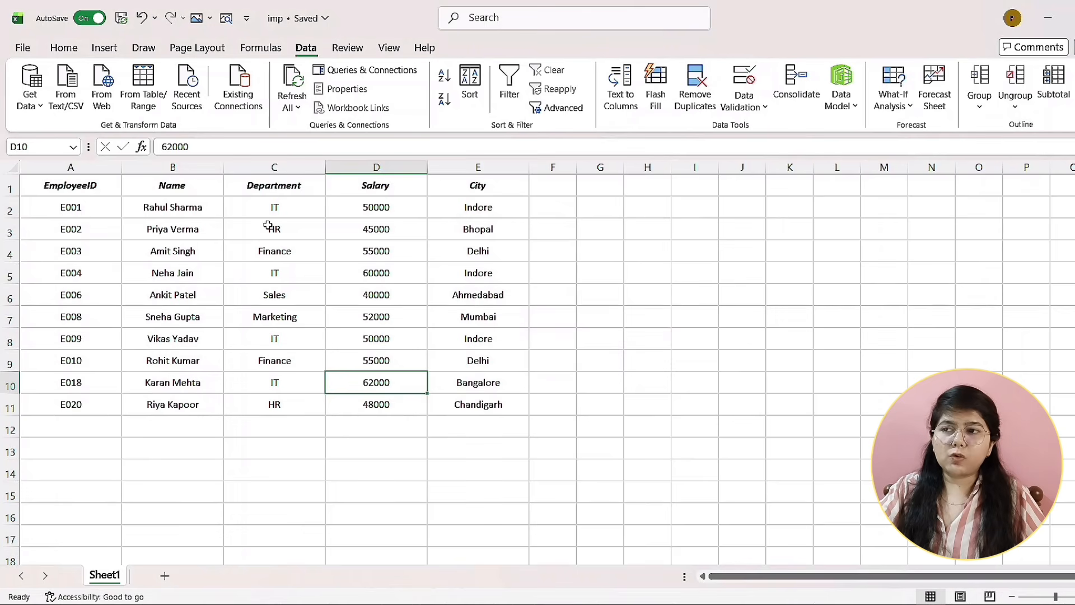
- Review the remaining names in B2:B11 and undo the removal of records with repeated names
{"action": "left_click_drag", "start_coordinate": [166, 210], "coordinate": [182, 397]}
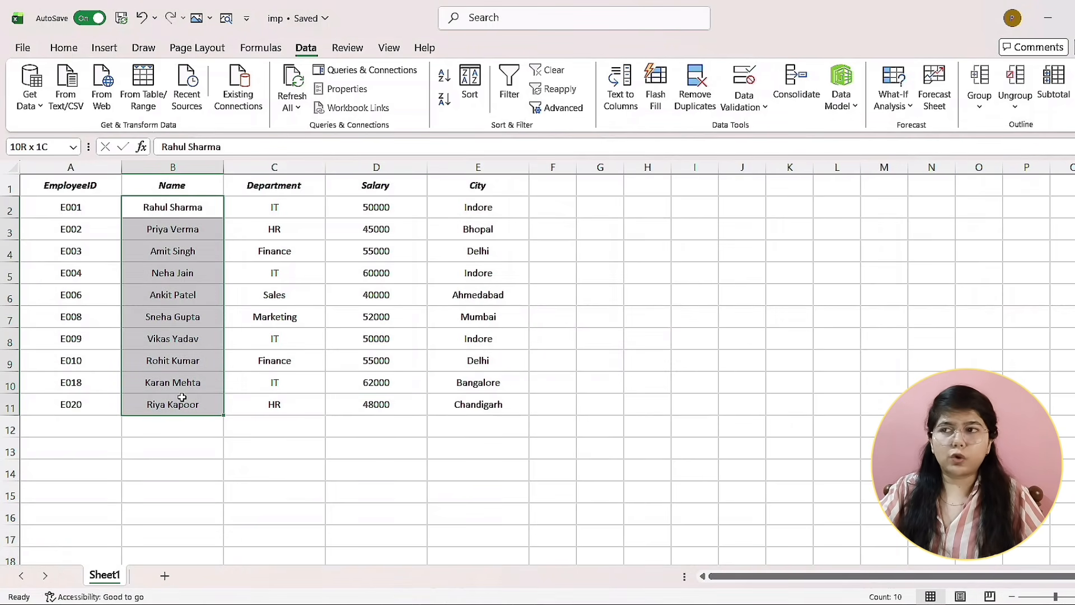
{"action": "left_click_drag", "start_coordinate": [182, 397], "coordinate": [216, 403]}
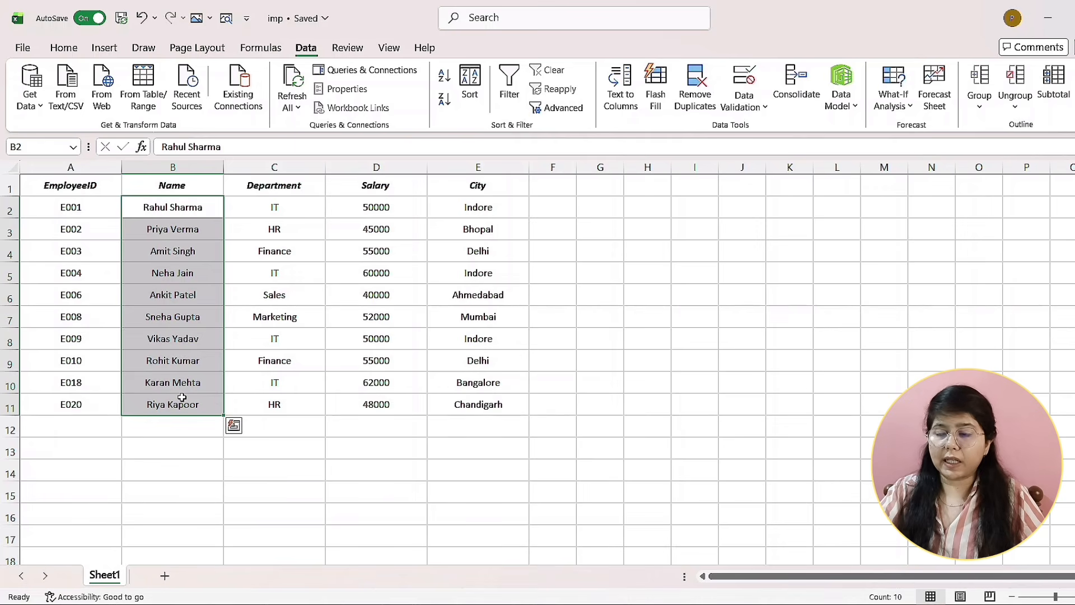
{"action": "key", "text": "ctrl+z"}
{"action": "left_click", "coordinate": [540, 420]}
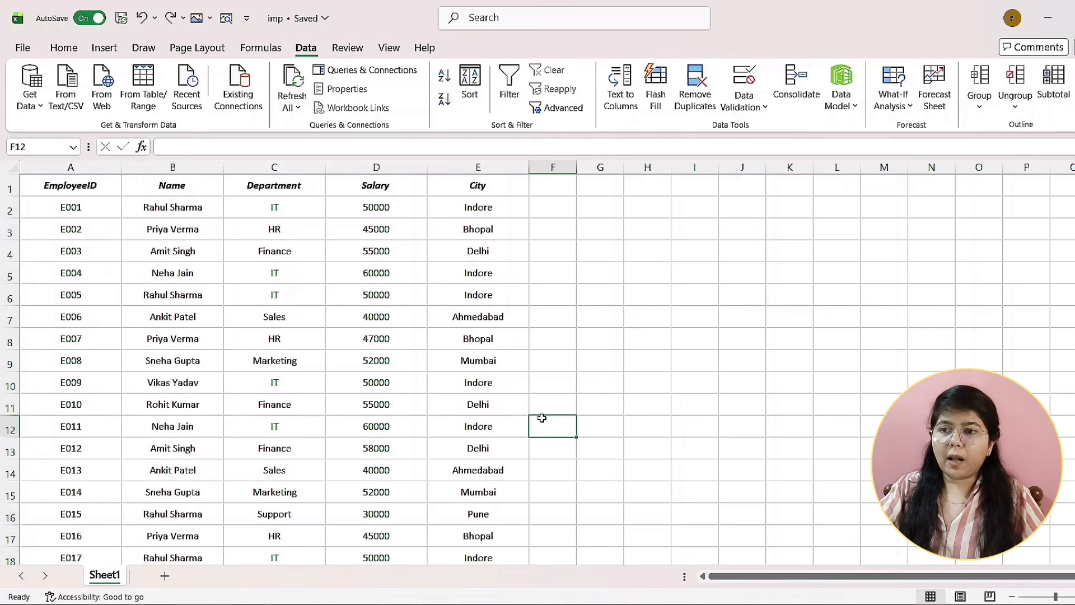
- Remove duplicates from the whole table A1:E24, comparing only the Name and Department columns
{"action": "scroll", "coordinate": [478, 420], "scroll_direction": "down", "scroll_amount": 4}
{"action": "left_click_drag", "start_coordinate": [499, 432], "coordinate": [1, 120]}
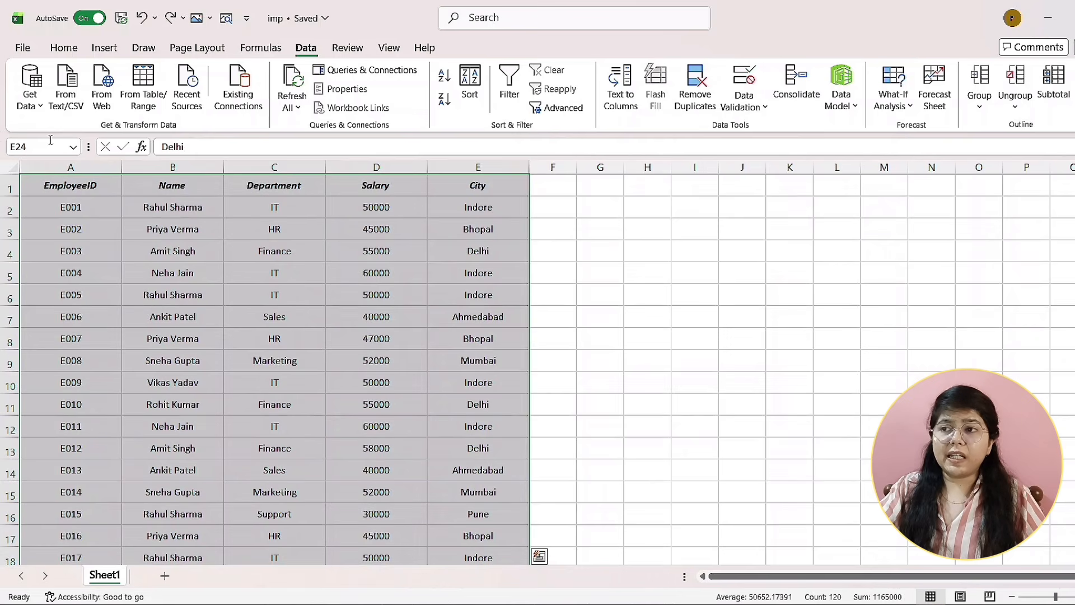
{"action": "left_click", "coordinate": [682, 112]}
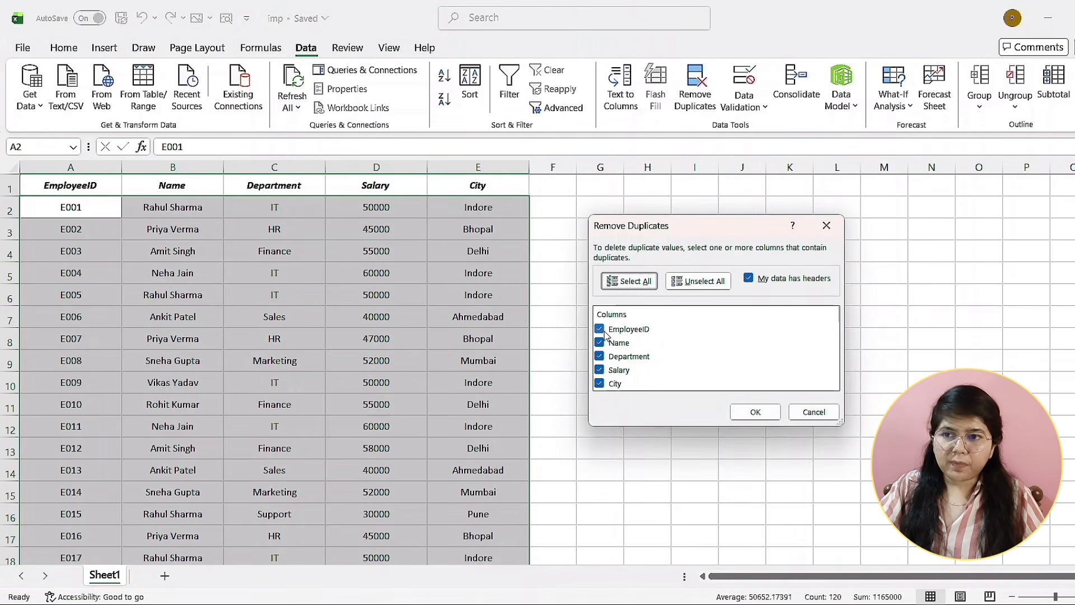
{"action": "left_click", "coordinate": [601, 331]}
{"action": "left_click", "coordinate": [599, 369]}
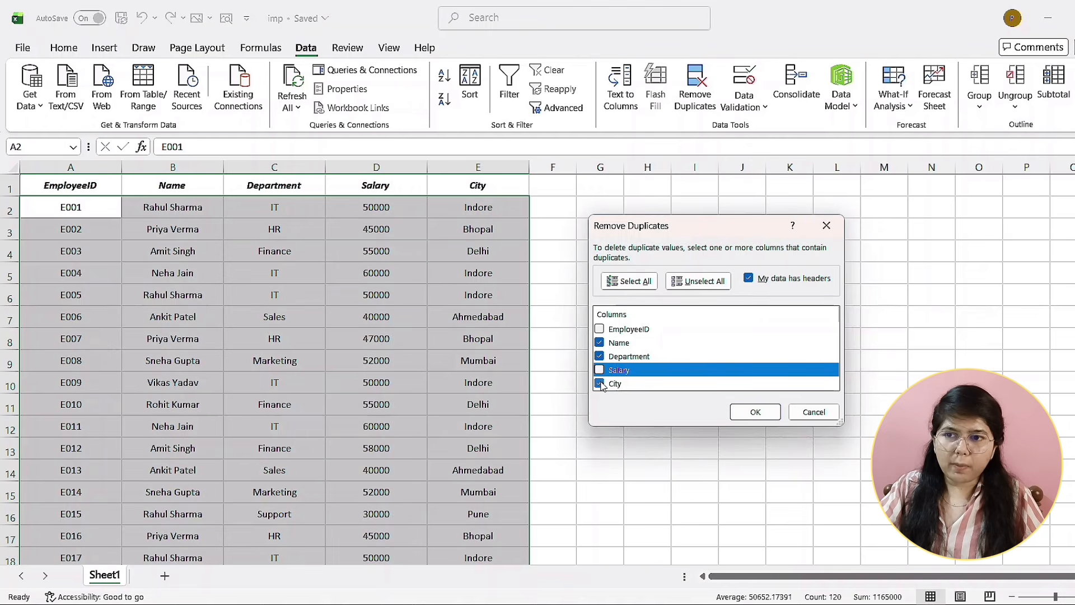
{"action": "left_click", "coordinate": [600, 384]}
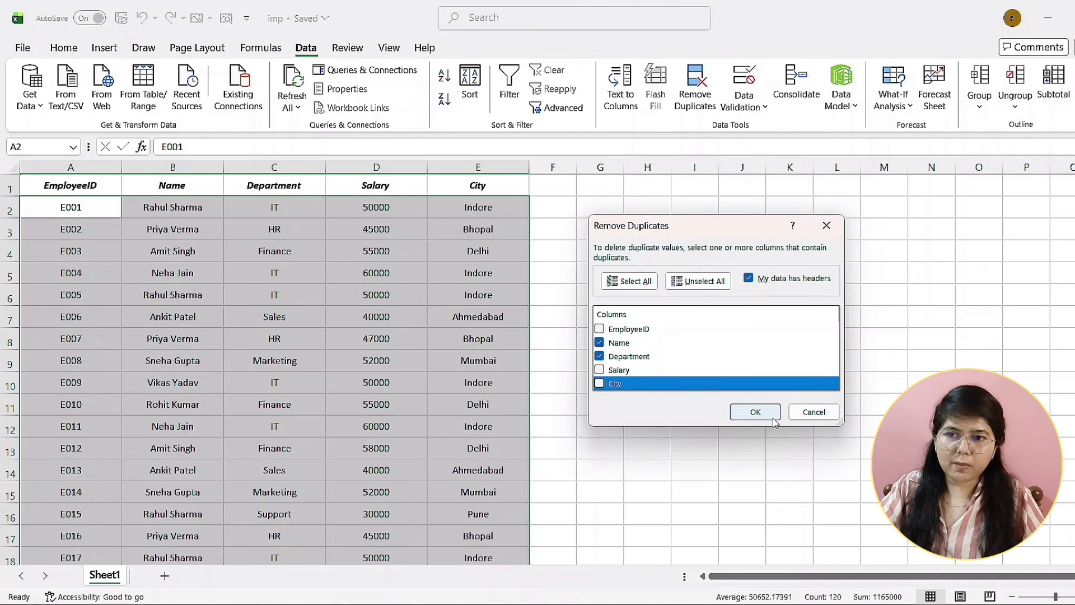
{"action": "left_click", "coordinate": [752, 414]}
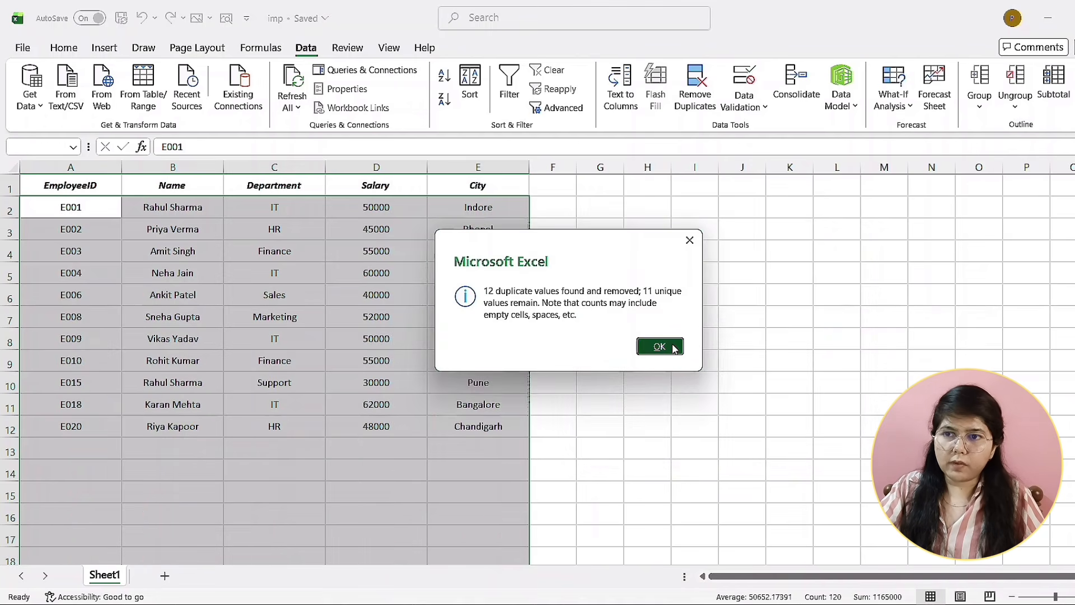
{"action": "left_click", "coordinate": [675, 348]}
- Examine the Name and Department combinations in rows 2 and 10, along with the EmployeeID and Salary in row 2
{"action": "scroll", "coordinate": [482, 407], "scroll_direction": "up", "scroll_amount": 5}
{"action": "left_click", "coordinate": [303, 360]}
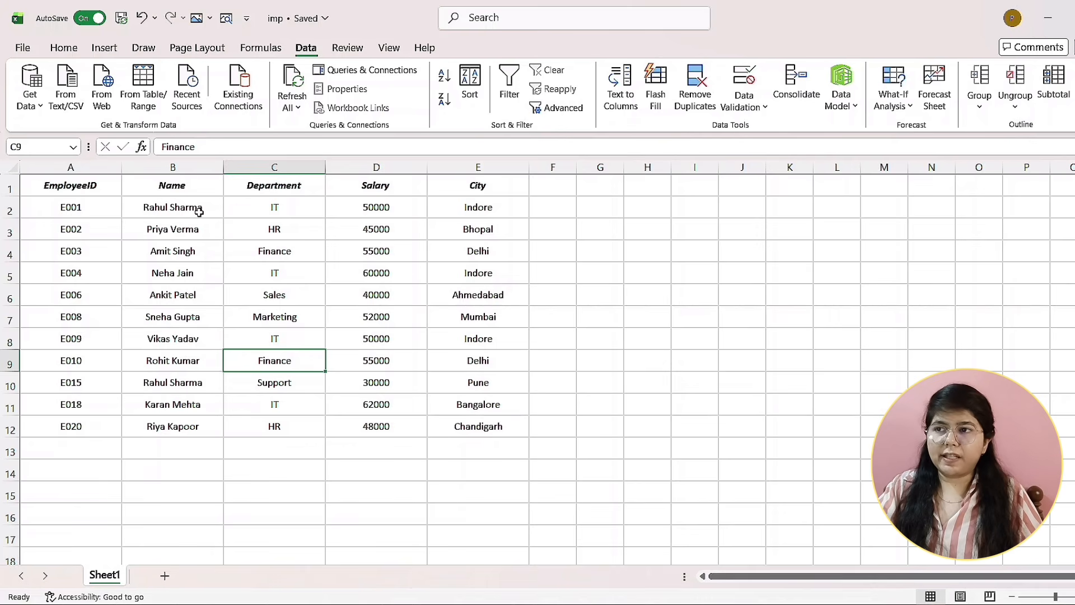
{"action": "left_click", "coordinate": [180, 203]}
{"action": "left_click", "coordinate": [291, 209]}
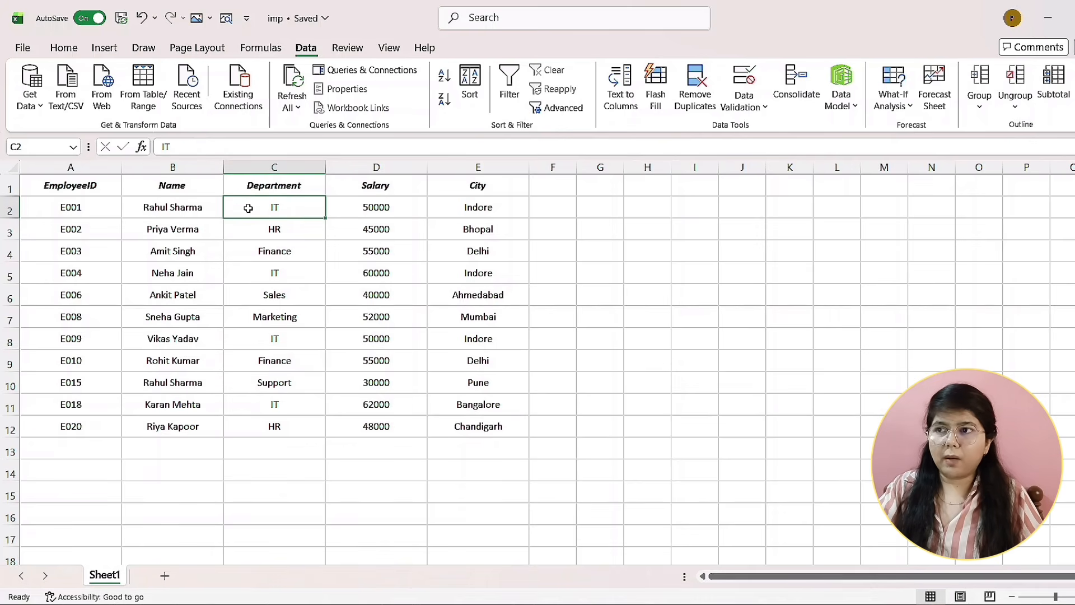
{"action": "left_click", "coordinate": [179, 217]}
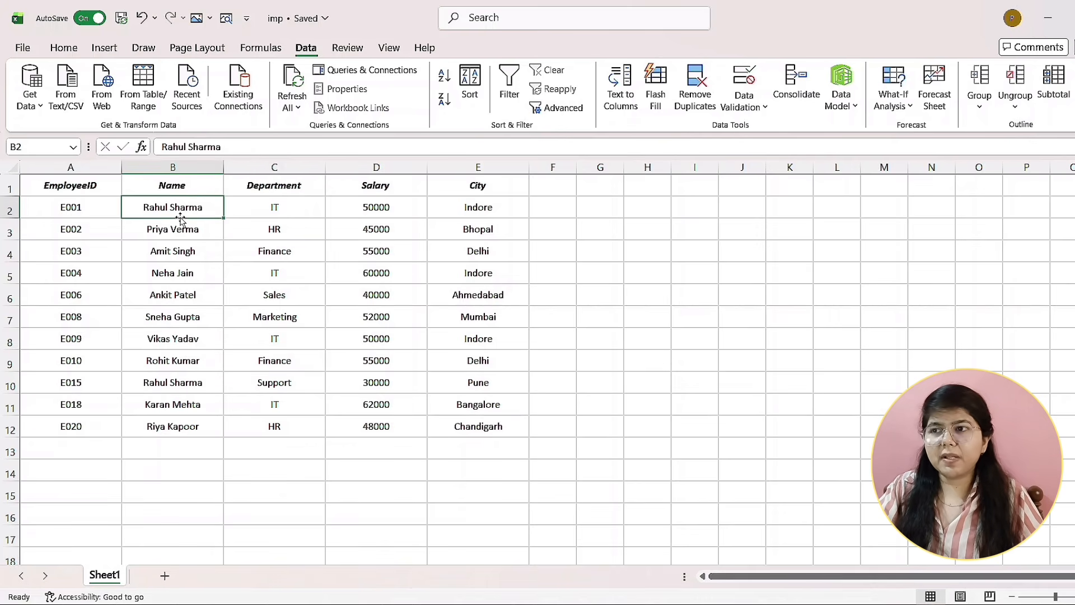
{"action": "left_click", "coordinate": [270, 213]}
{"action": "left_click", "coordinate": [180, 213]}
{"action": "left_click", "coordinate": [287, 210]}
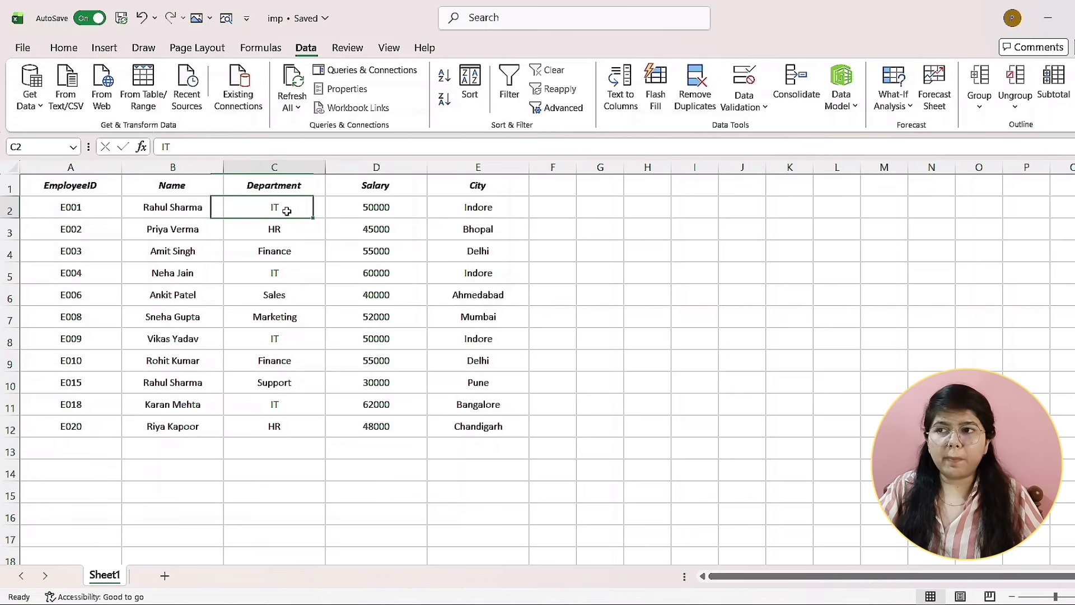
{"action": "left_click", "coordinate": [187, 211]}
{"action": "left_click", "coordinate": [276, 211]}
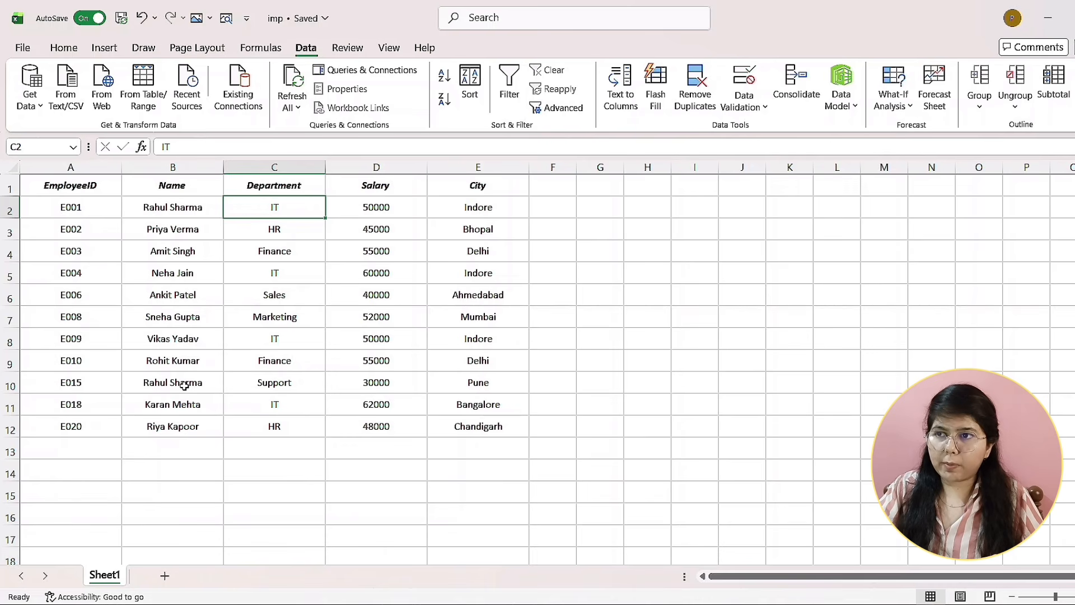
{"action": "left_click", "coordinate": [264, 387]}
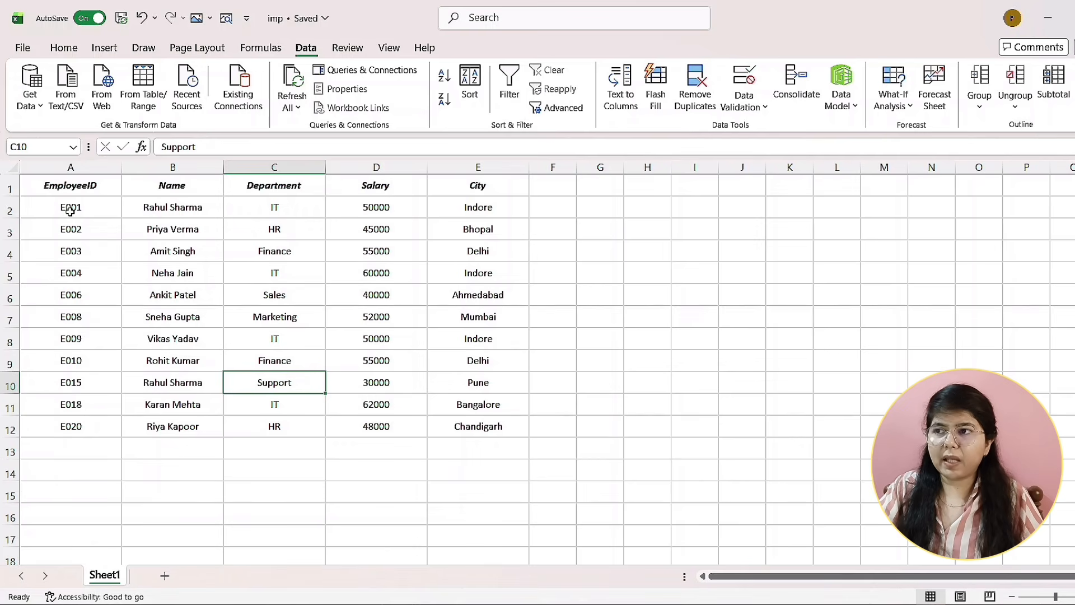
{"action": "left_click", "coordinate": [70, 210]}
{"action": "left_click", "coordinate": [395, 214]}
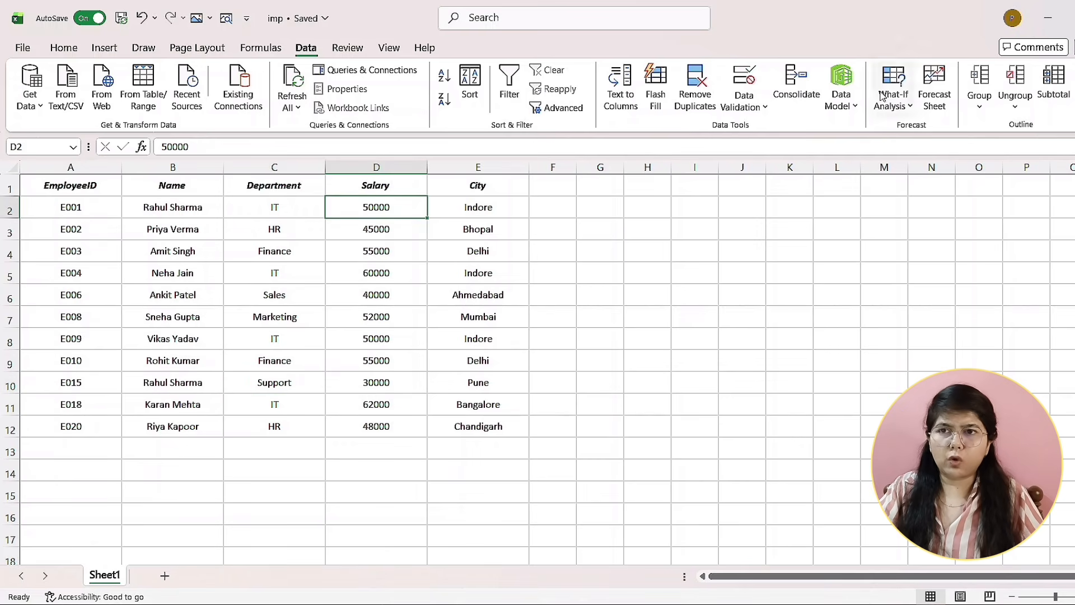
- Undo the duplicate removal based on Name and Department
{"action": "left_click_drag", "start_coordinate": [44, 185], "coordinate": [485, 425]}
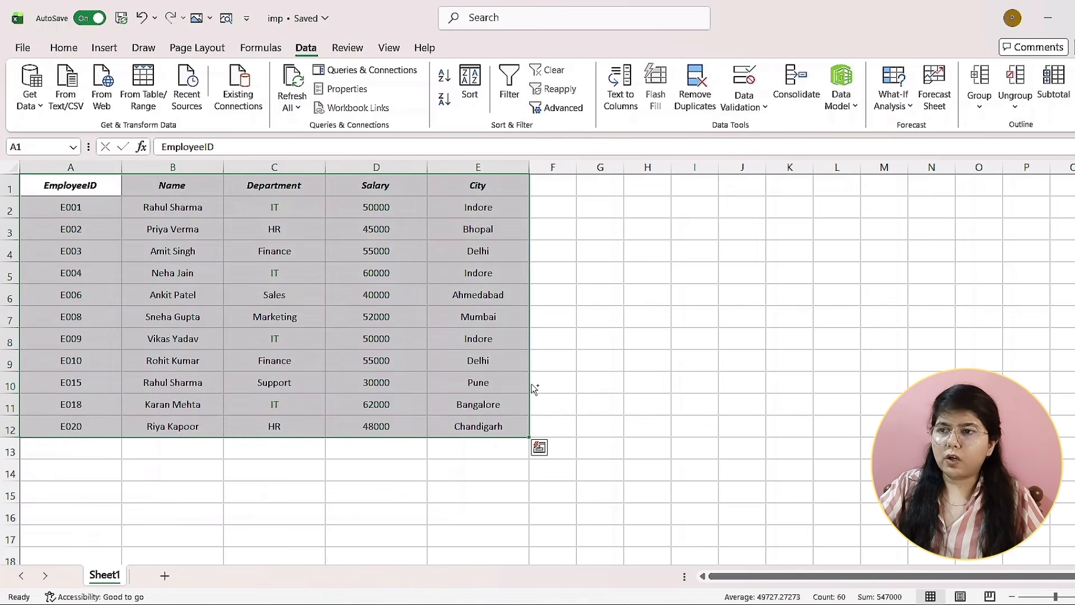
{"action": "key", "text": "ctrl+z"}
{"action": "scroll", "coordinate": [535, 384], "scroll_direction": "up", "scroll_amount": 3}
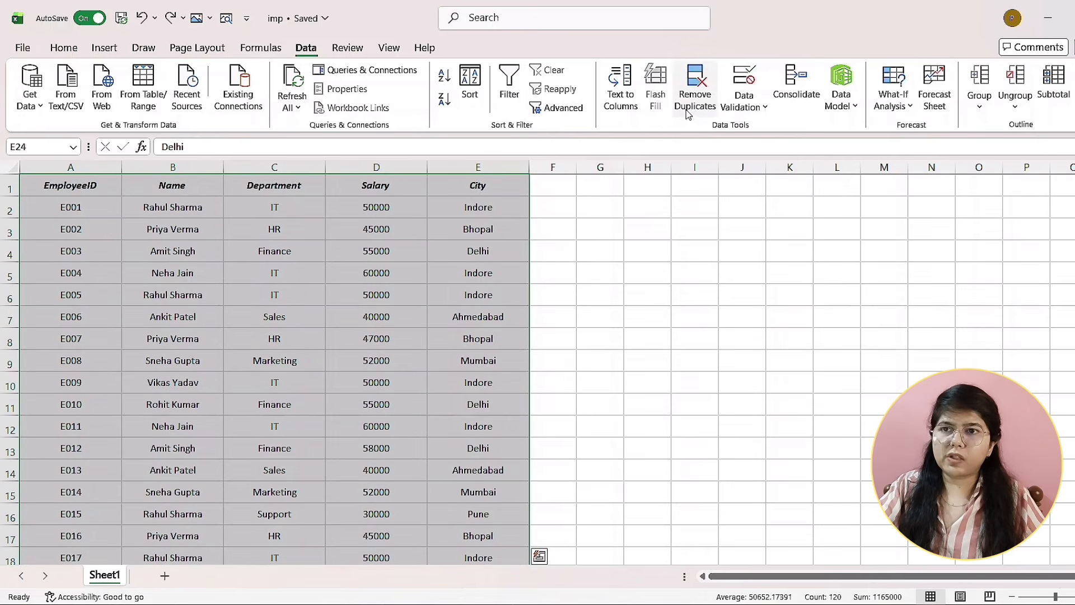
- Try to remove duplicates from the whole table comparing only the EmployeeID and City columns
{"action": "left_click", "coordinate": [694, 90]}
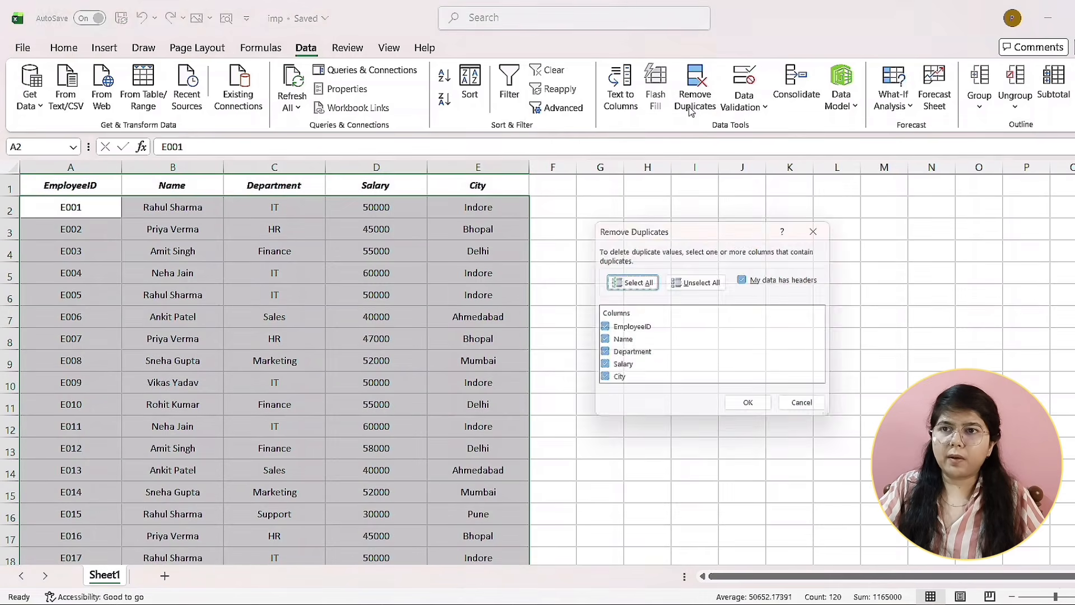
{"action": "left_click", "coordinate": [599, 344]}
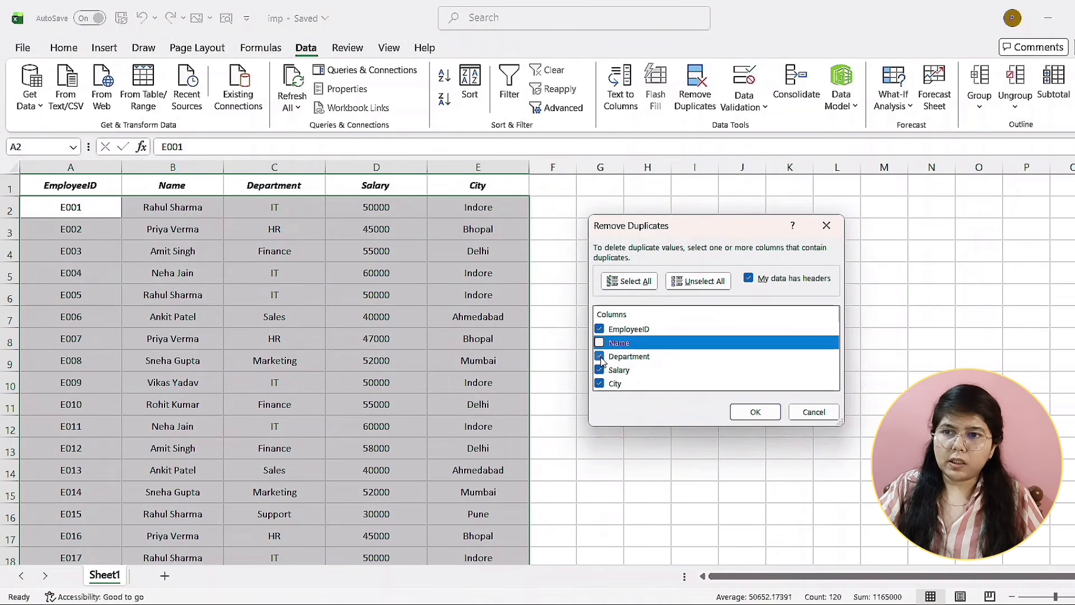
{"action": "left_click", "coordinate": [599, 370]}
{"action": "left_click", "coordinate": [601, 357]}
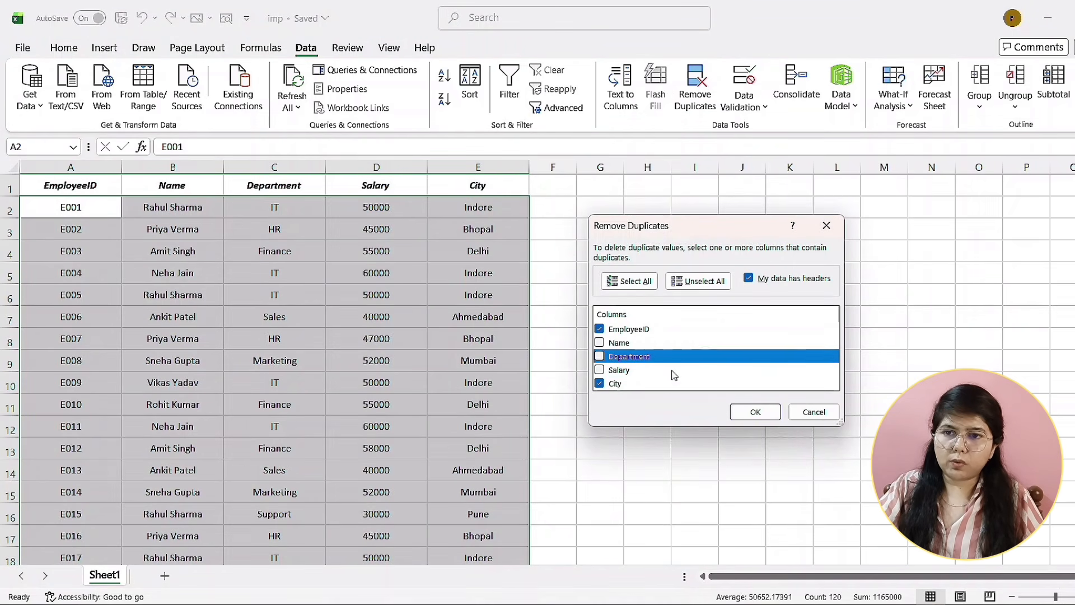
{"action": "left_click", "coordinate": [744, 415]}
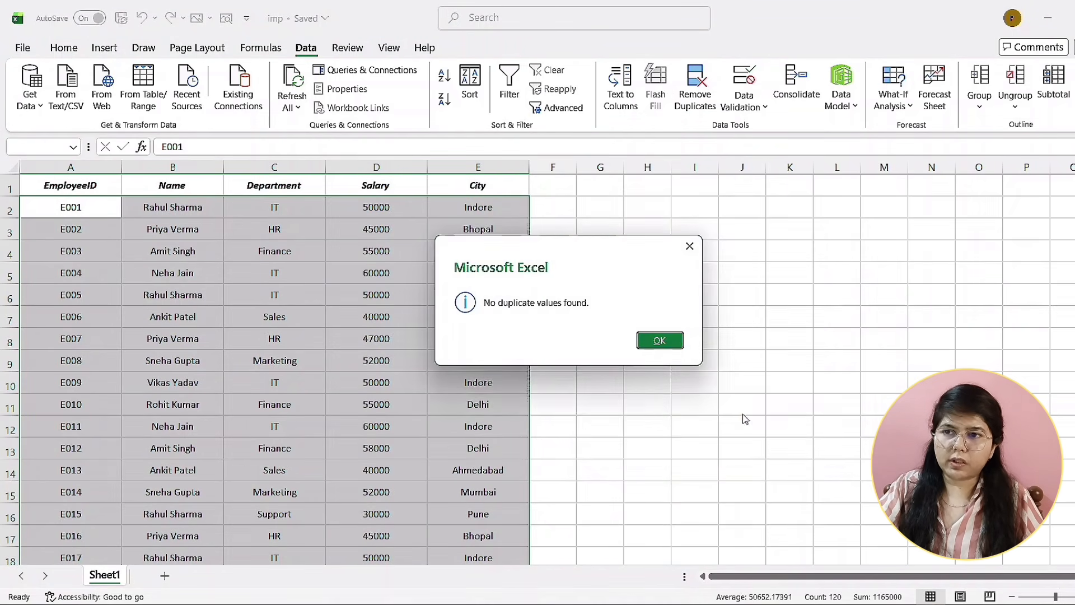
{"action": "left_click", "coordinate": [660, 340]}
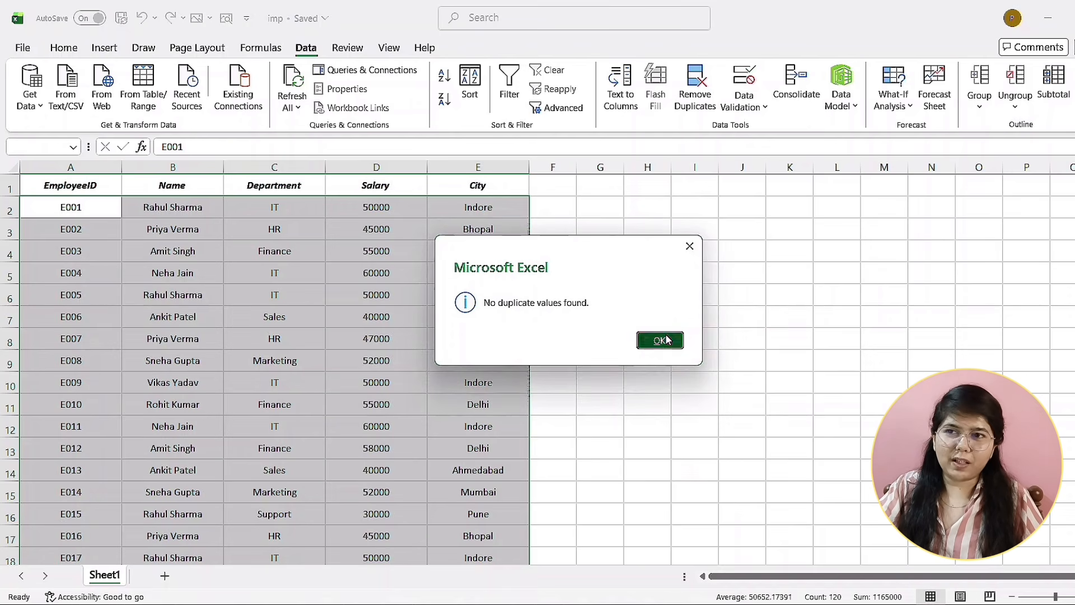
- Try to remove duplicates comparing only EmployeeID and Department, and again comparing all five columns
{"action": "left_click", "coordinate": [710, 99]}
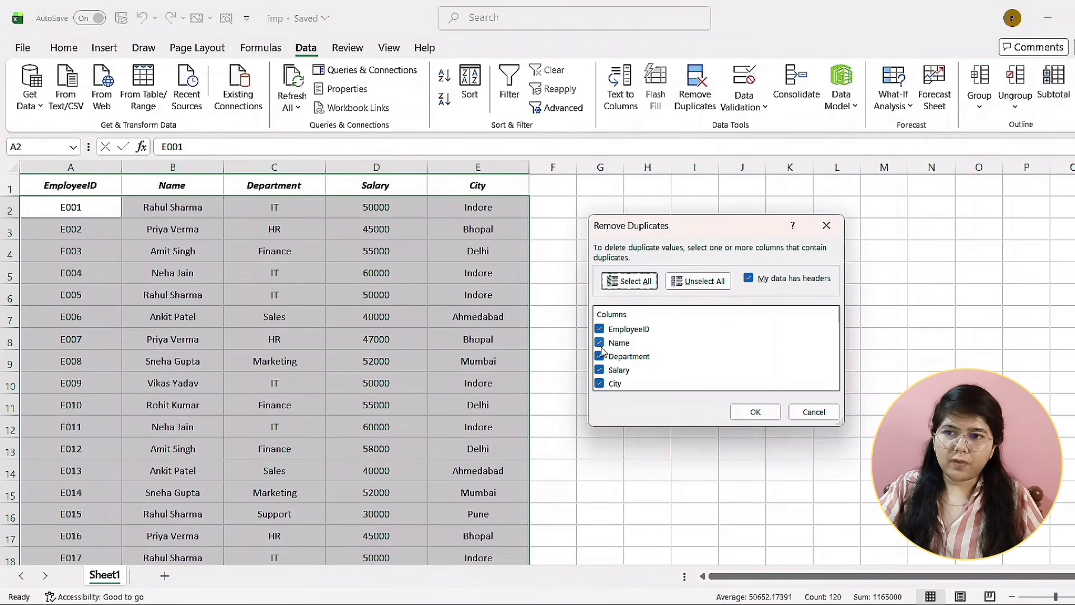
{"action": "left_click", "coordinate": [600, 342]}
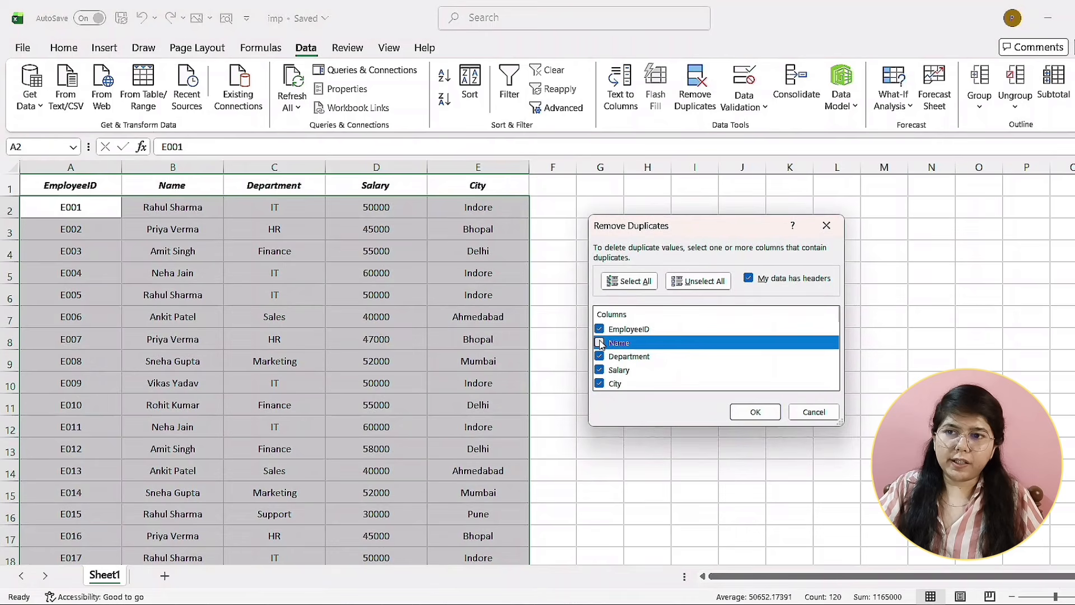
{"action": "left_click", "coordinate": [600, 369]}
{"action": "left_click", "coordinate": [600, 383]}
{"action": "left_click", "coordinate": [756, 411]}
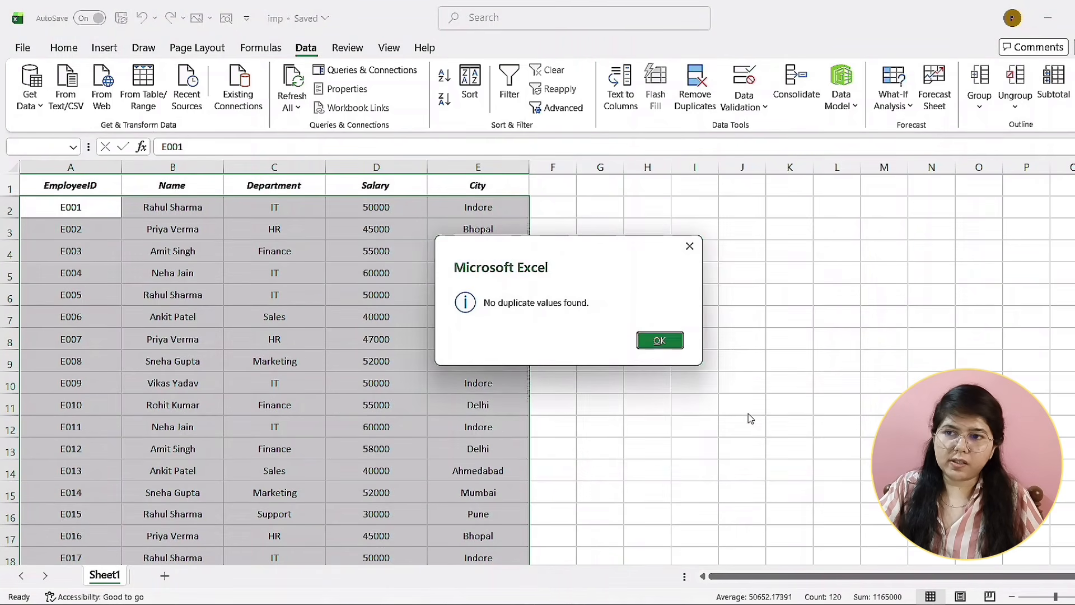
{"action": "left_click", "coordinate": [659, 340]}
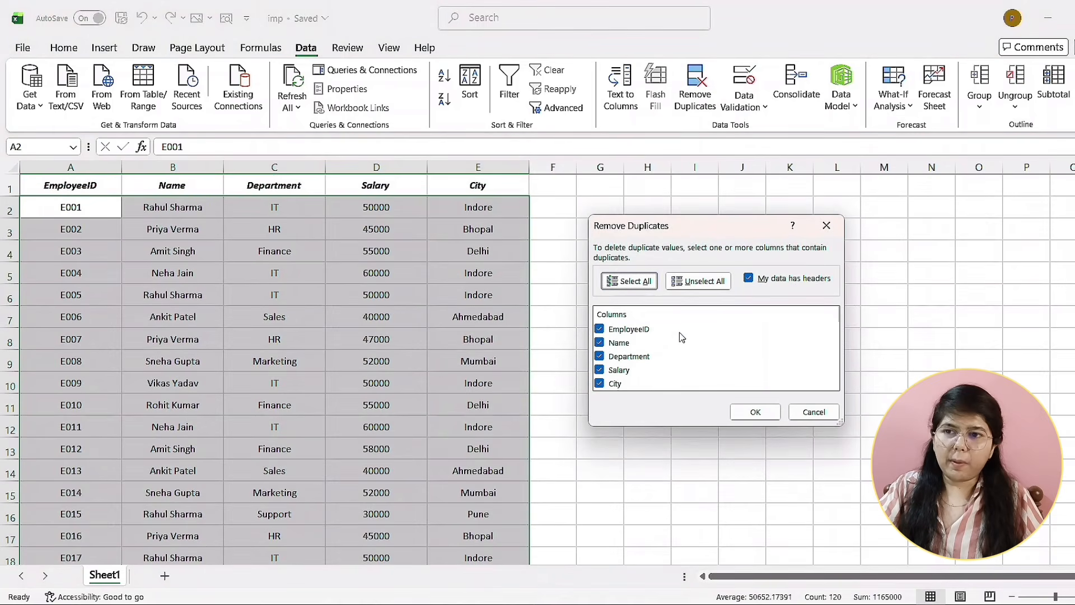
{"action": "left_click", "coordinate": [755, 412]}
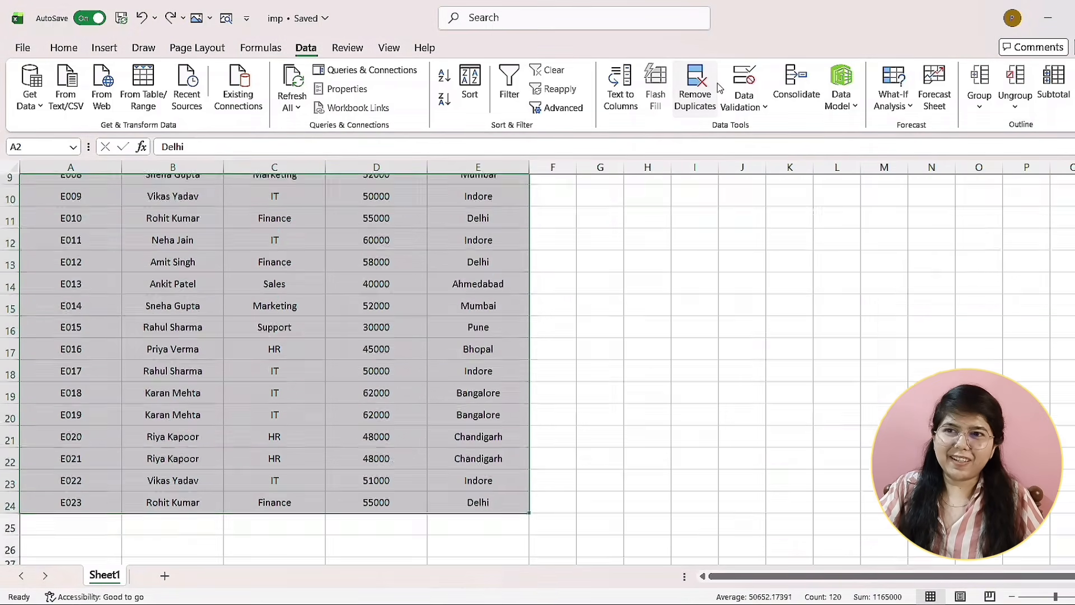
- Try to remove duplicates from the whole table comparing only EmployeeID and City, leaving out Name, Department and Salary
{"action": "left_click", "coordinate": [716, 84]}
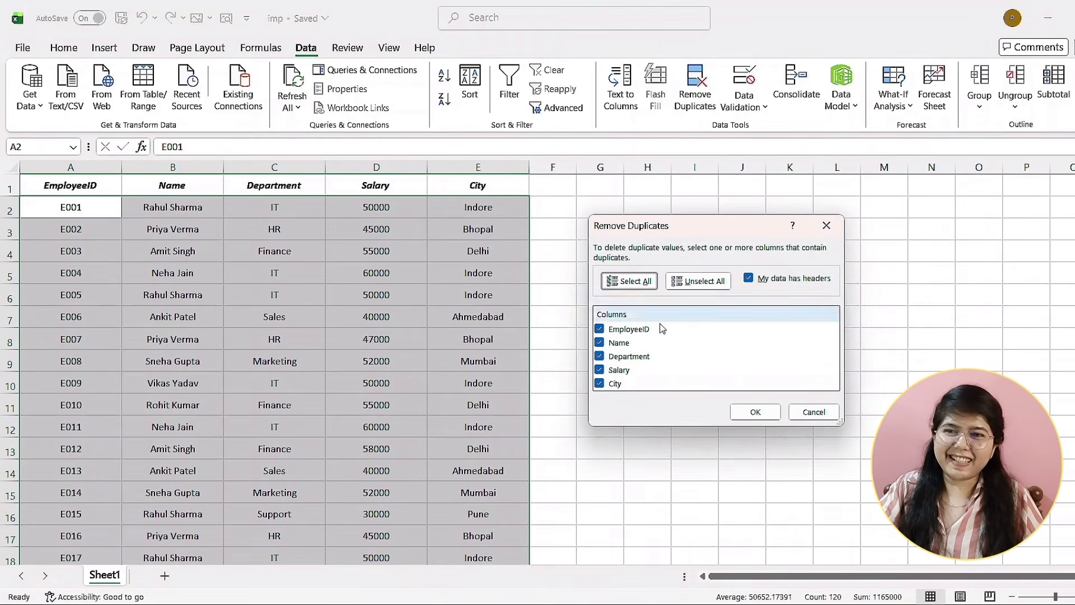
{"action": "left_click", "coordinate": [599, 342]}
{"action": "left_click", "coordinate": [599, 356]}
{"action": "left_click", "coordinate": [601, 369]}
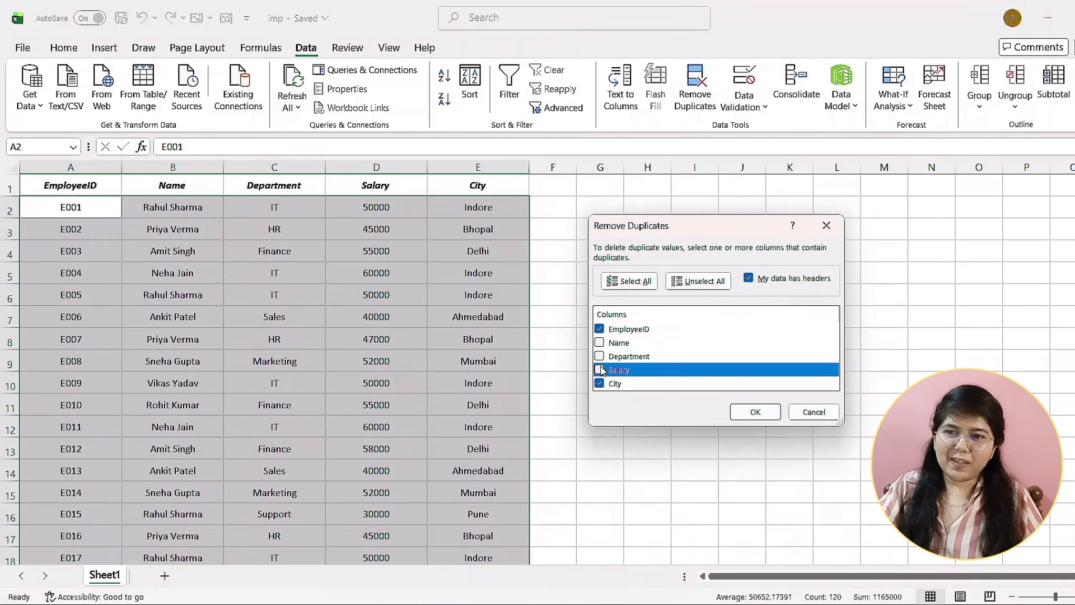
{"action": "left_click", "coordinate": [756, 412]}
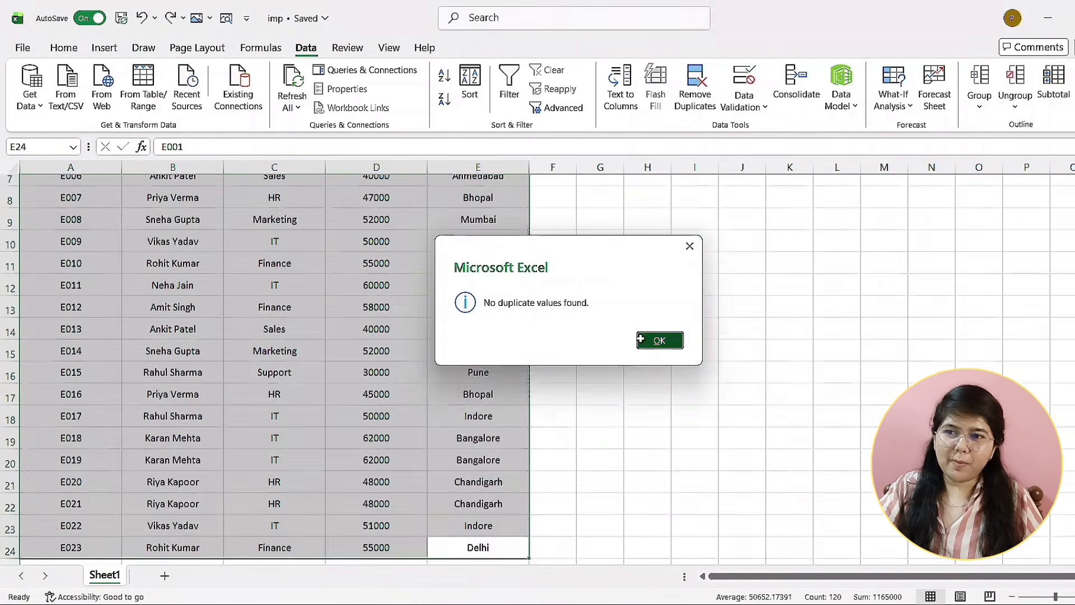
{"action": "left_click", "coordinate": [641, 339]}
- Examine the EmployeeID and City values of row 3 against the other rows of the table
{"action": "left_click", "coordinate": [487, 314]}
{"action": "scroll", "coordinate": [490, 314], "scroll_direction": "up", "scroll_amount": 4}
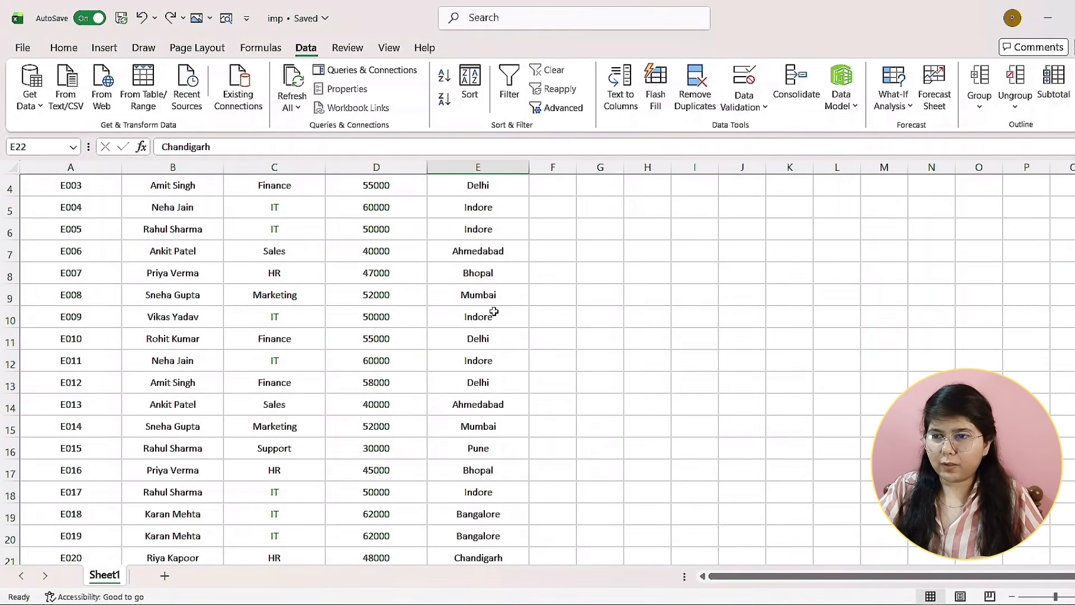
{"action": "scroll", "coordinate": [481, 314], "scroll_direction": "up", "scroll_amount": 2}
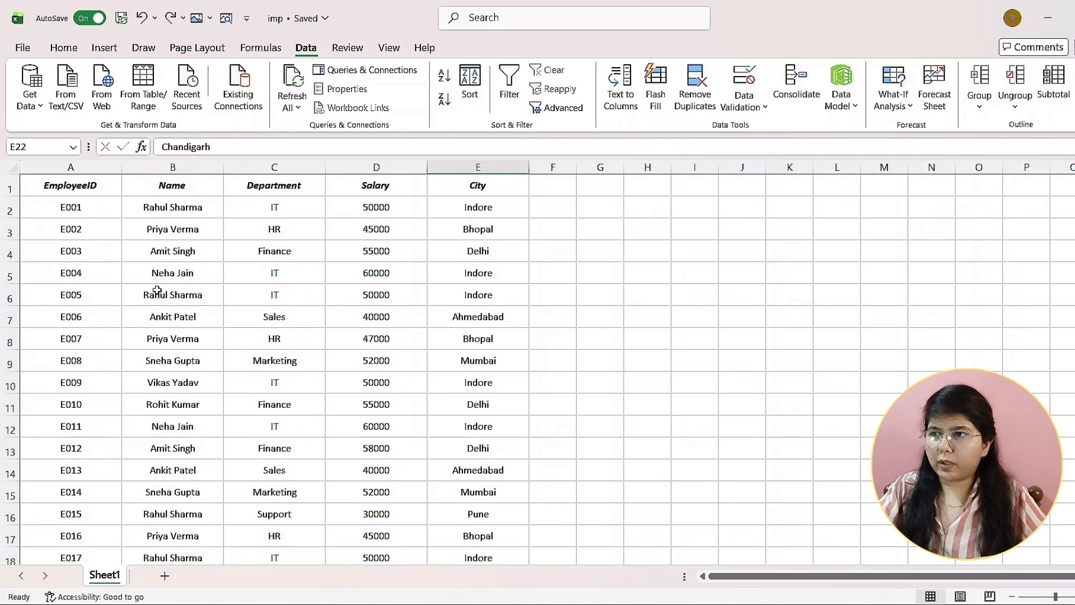
{"action": "double_click", "coordinate": [72, 228]}
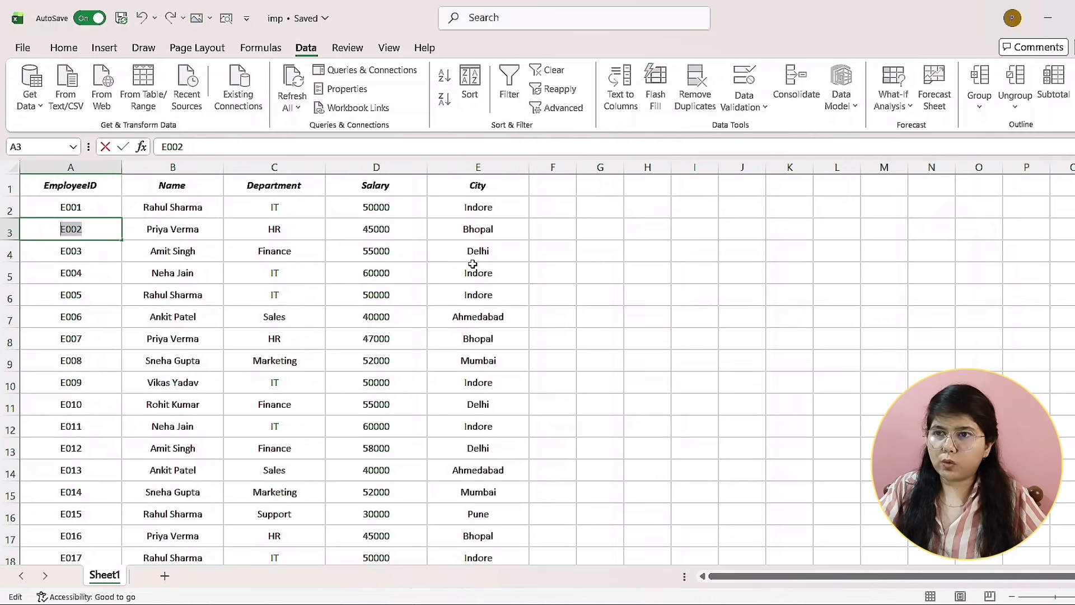
{"action": "left_click", "coordinate": [457, 230]}
{"action": "scroll", "coordinate": [435, 354], "scroll_direction": "down", "scroll_amount": 2}
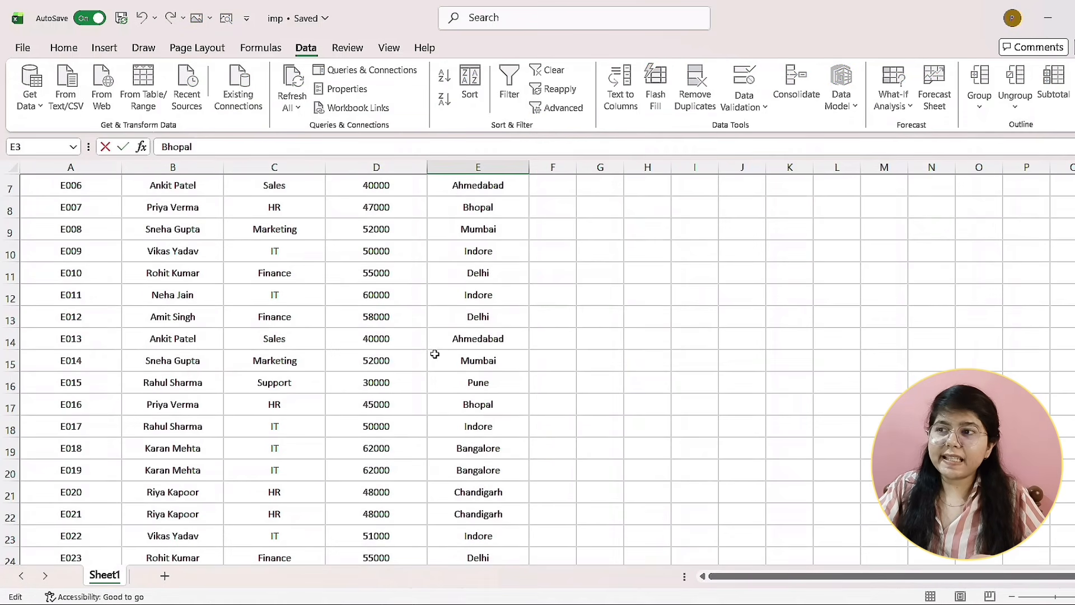
{"action": "scroll", "coordinate": [435, 354], "scroll_direction": "up", "scroll_amount": 2}
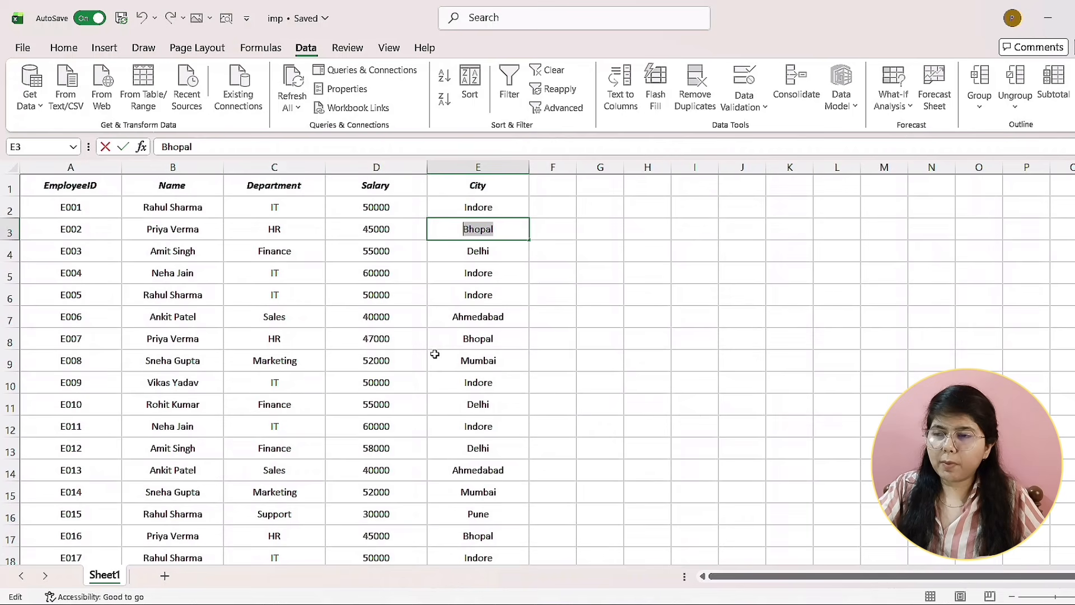
{"action": "left_click", "coordinate": [564, 362]}
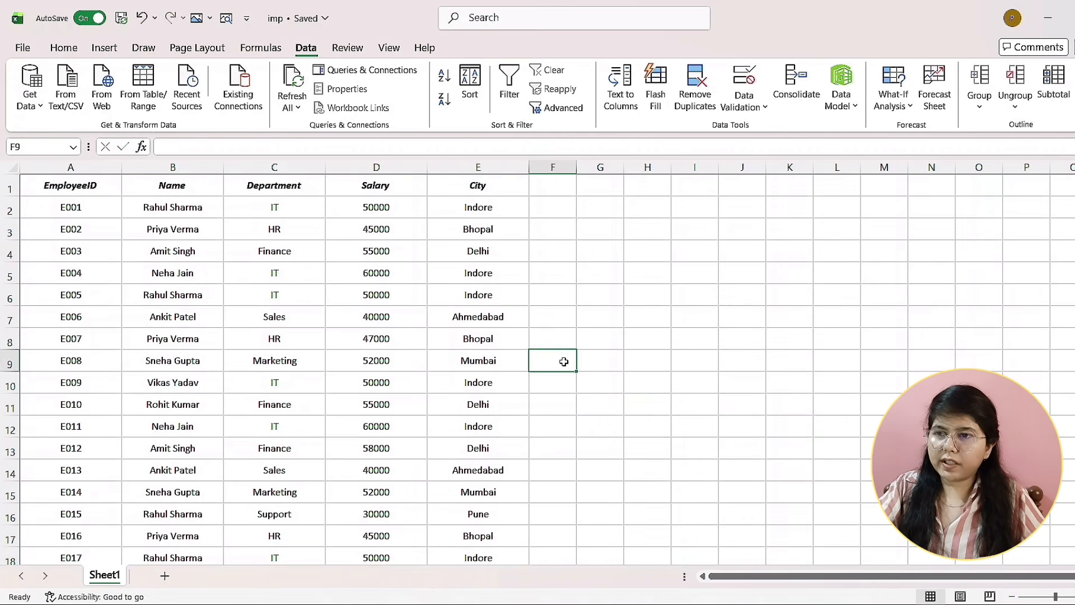
- Undo the earlier duplicate removal to restore the repeated employee rows
{"action": "key", "text": "ctrl+z"}
{"action": "key", "text": "ctrl+y"}
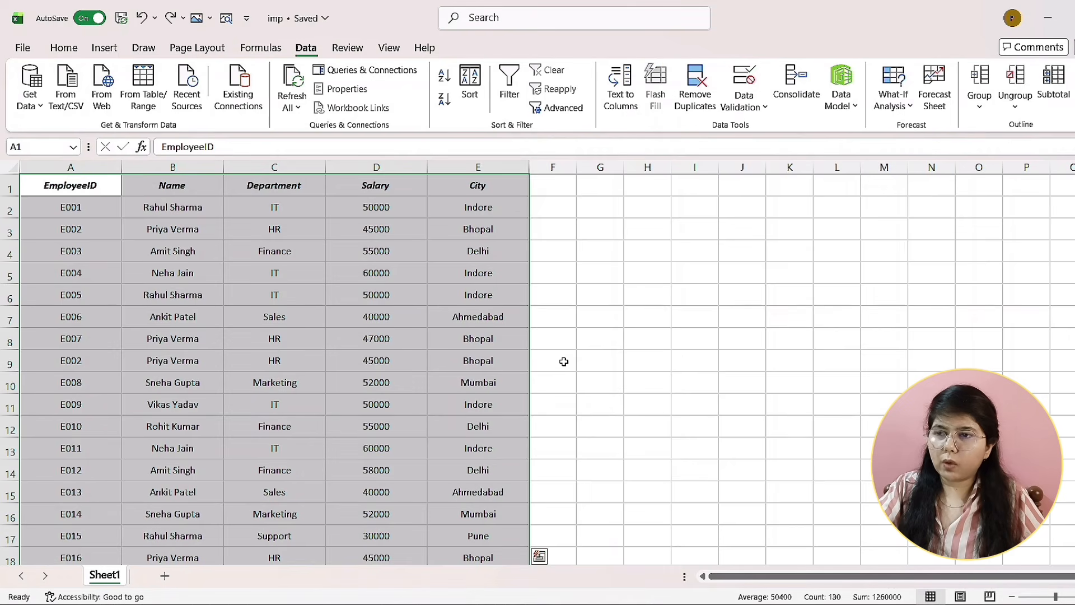
{"action": "scroll", "coordinate": [583, 335], "scroll_direction": "down", "scroll_amount": 4}
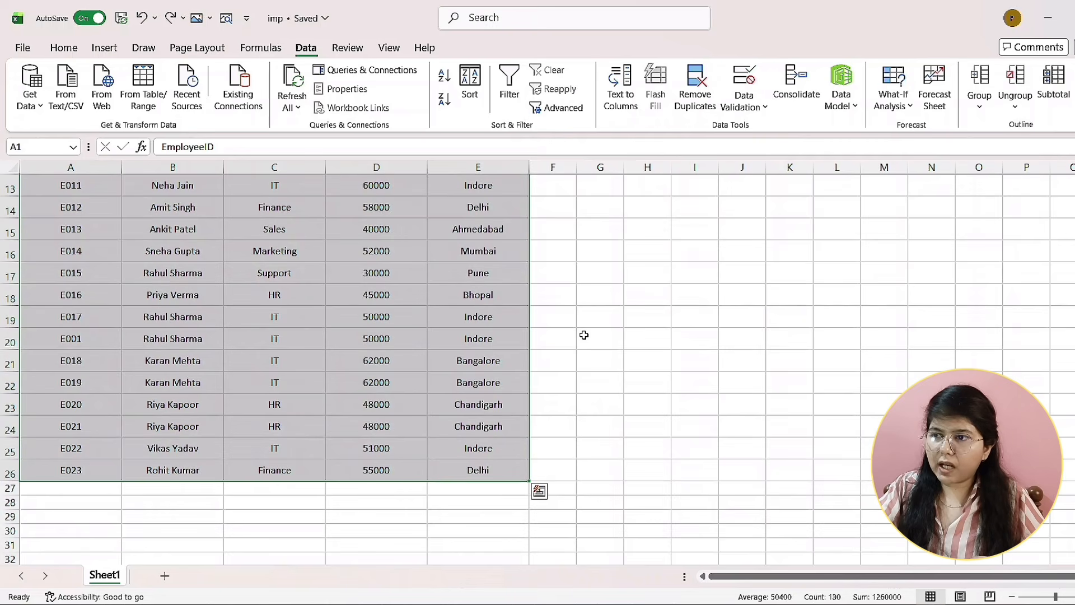
{"action": "left_click", "coordinate": [584, 335]}
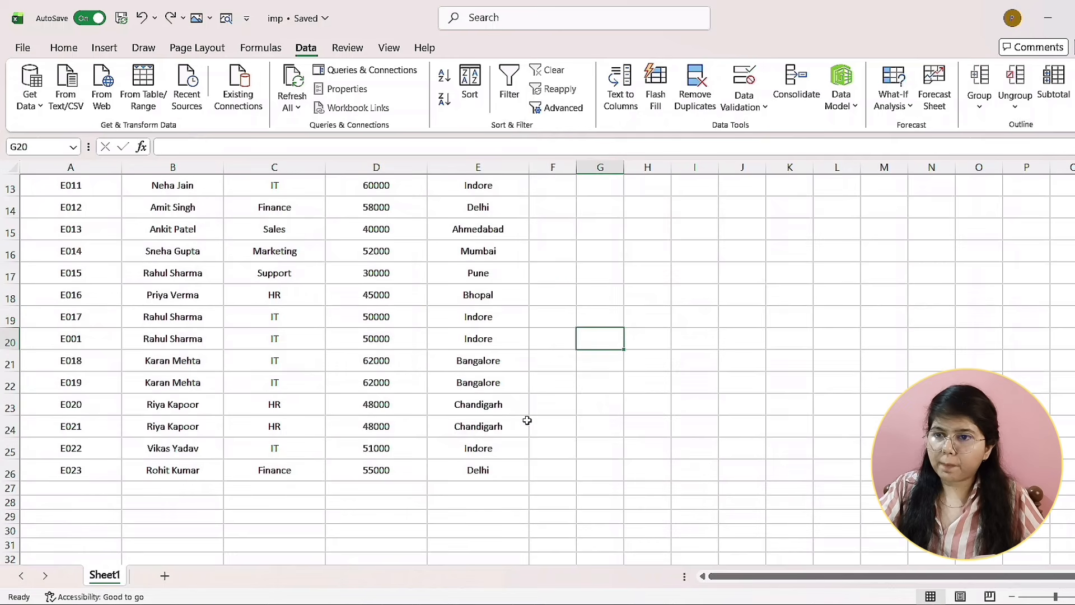
- Remove duplicates from the full table A1:E26 comparing only the EmployeeID and City columns
{"action": "left_click_drag", "start_coordinate": [509, 468], "coordinate": [28, 103]}
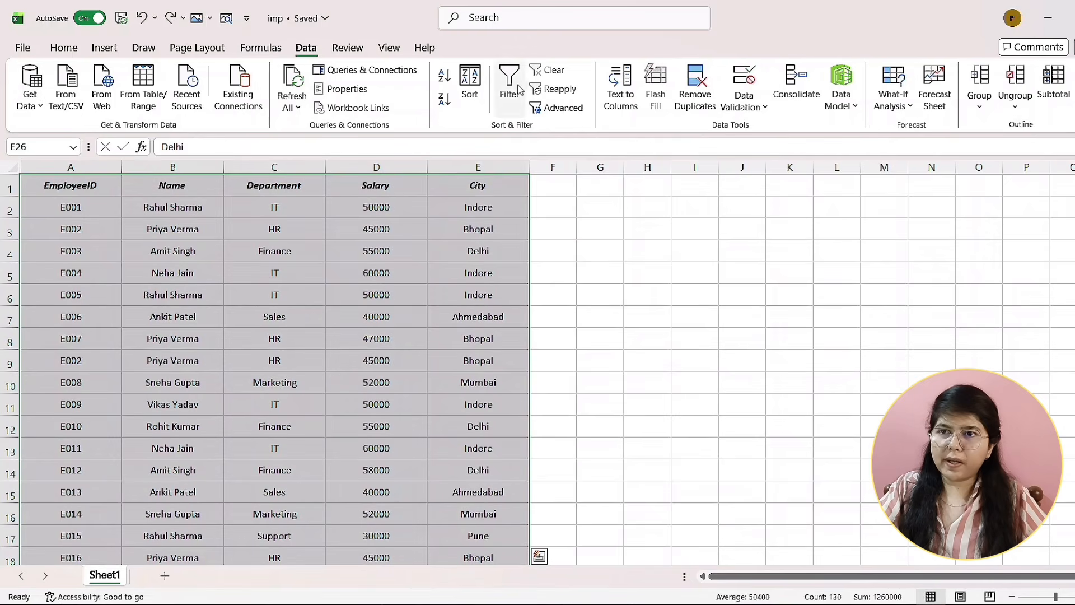
{"action": "left_click", "coordinate": [707, 96]}
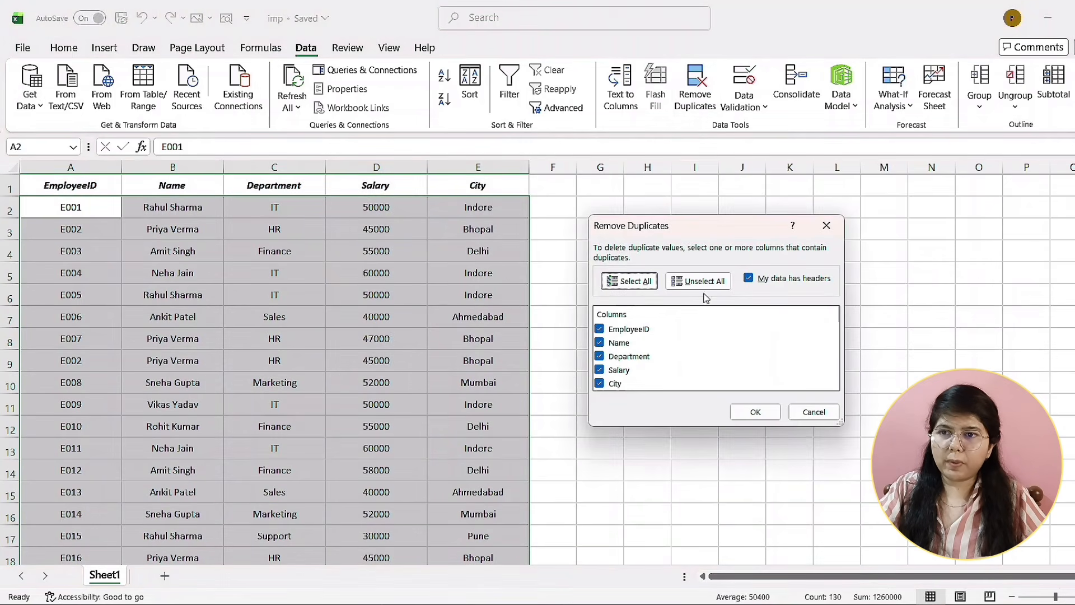
{"action": "left_click", "coordinate": [598, 344]}
{"action": "left_click", "coordinate": [598, 356]}
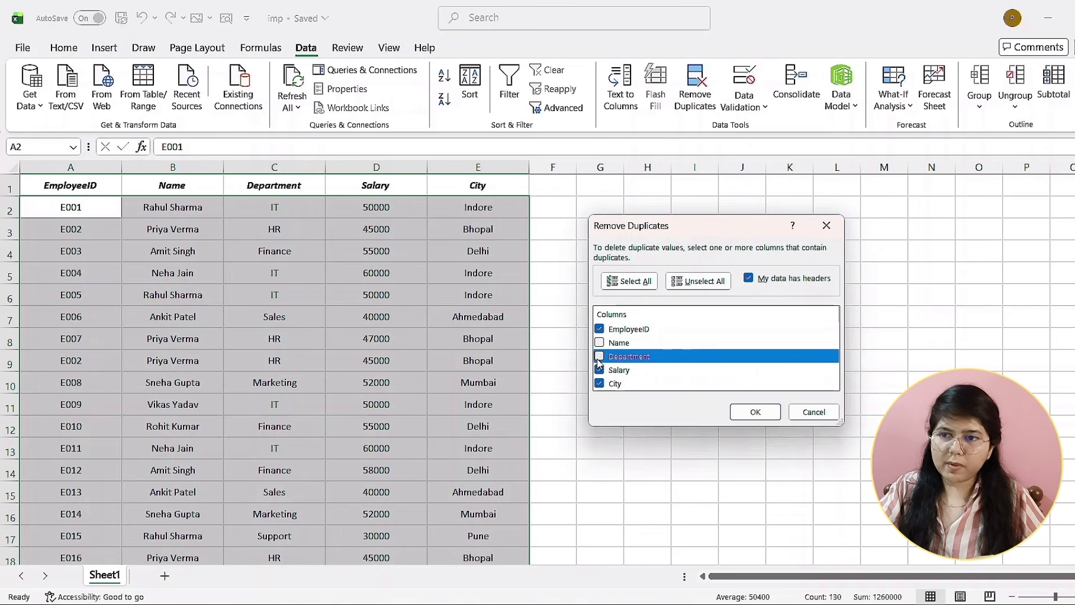
{"action": "left_click", "coordinate": [599, 369]}
{"action": "left_click", "coordinate": [755, 412]}
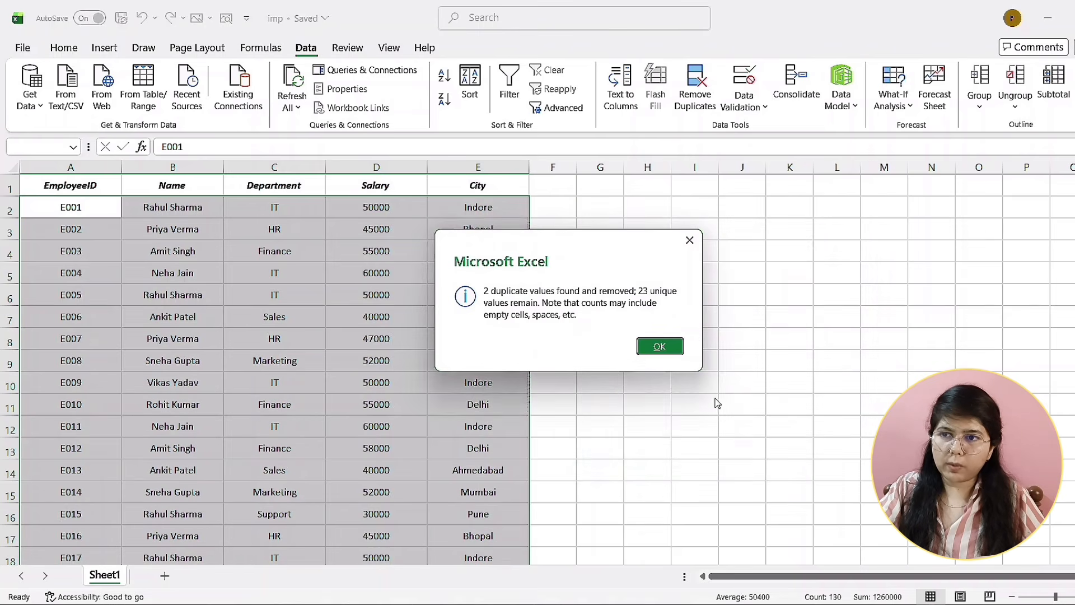
{"action": "left_click", "coordinate": [660, 346]}
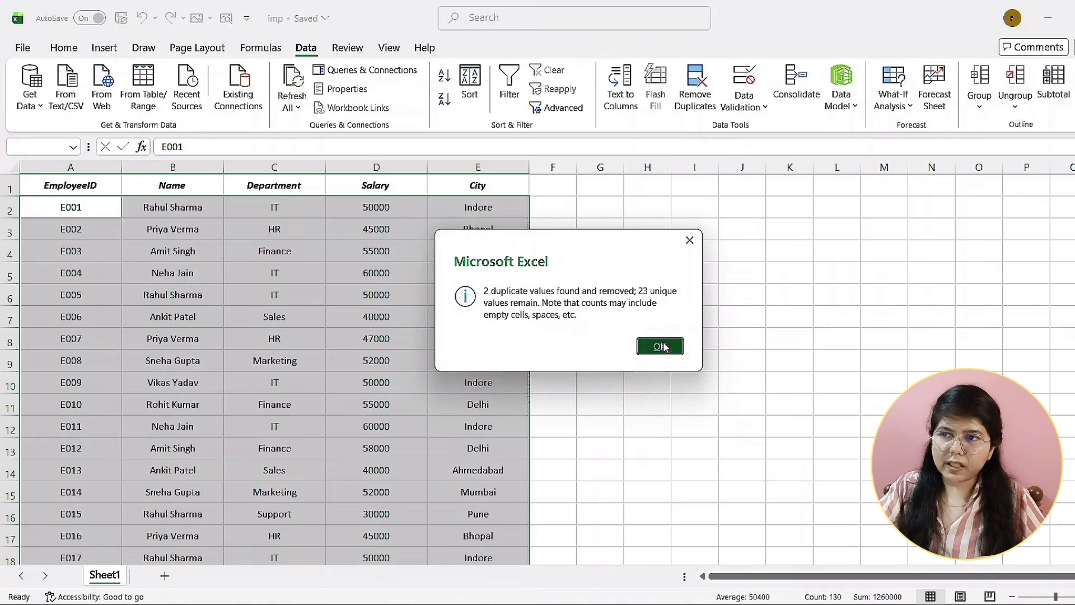
{"action": "scroll", "coordinate": [629, 355], "scroll_direction": "down", "scroll_amount": 6}
{"action": "left_click", "coordinate": [624, 359]}
{"action": "scroll", "coordinate": [627, 356], "scroll_direction": "up", "scroll_amount": 6}
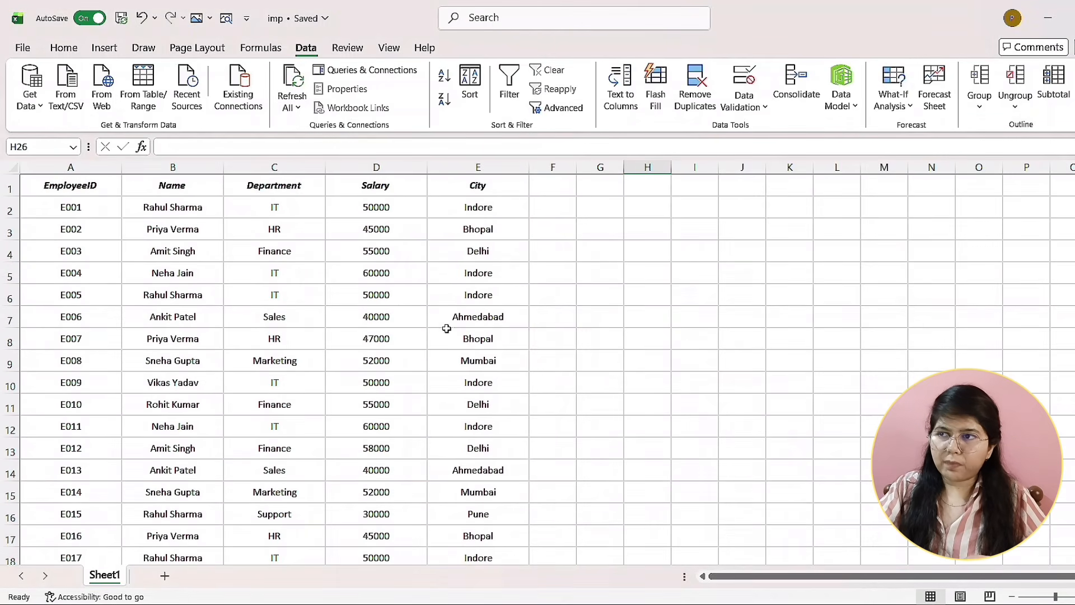
- Try to remove duplicates from the table comparing EmployeeID, Department, Salary and City, leaving out Name
{"action": "left_click_drag", "start_coordinate": [96, 184], "coordinate": [476, 514]}
{"action": "left_click", "coordinate": [695, 86]}
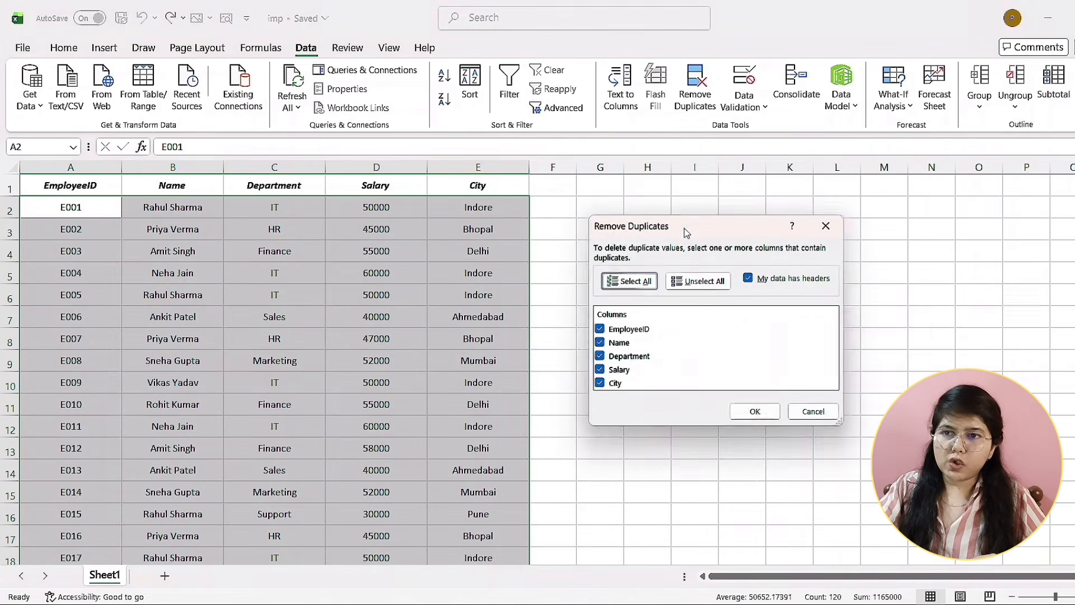
{"action": "left_click", "coordinate": [602, 342]}
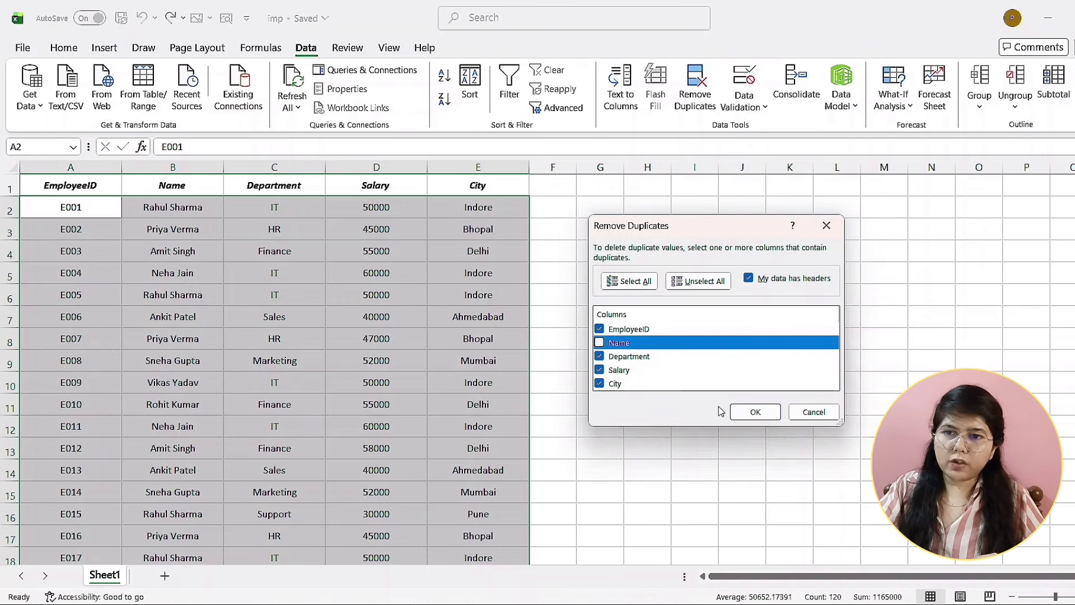
{"action": "left_click", "coordinate": [773, 422]}
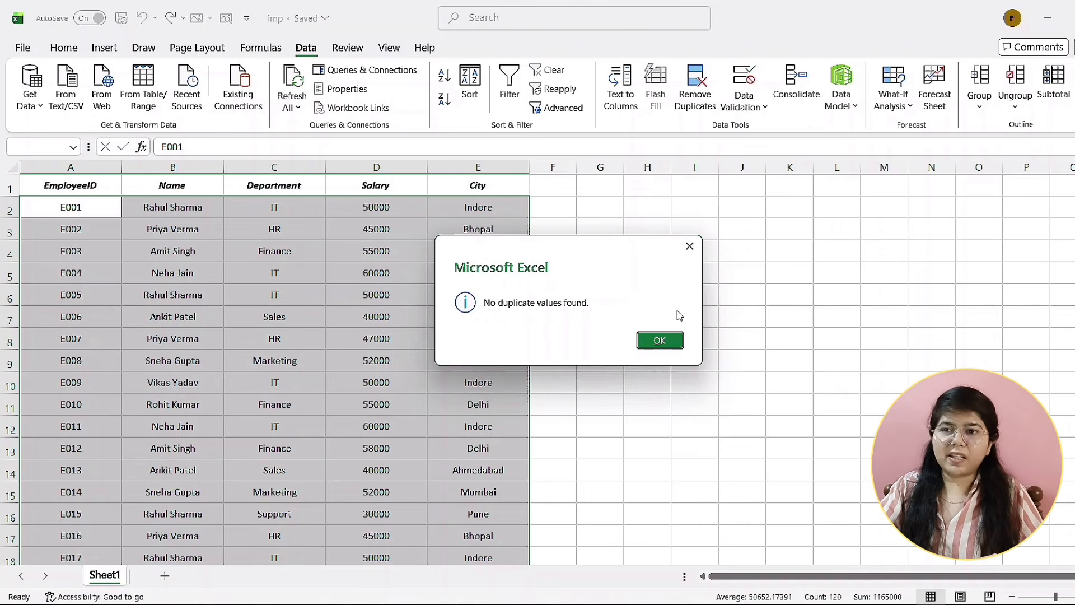
{"action": "left_click", "coordinate": [679, 343]}
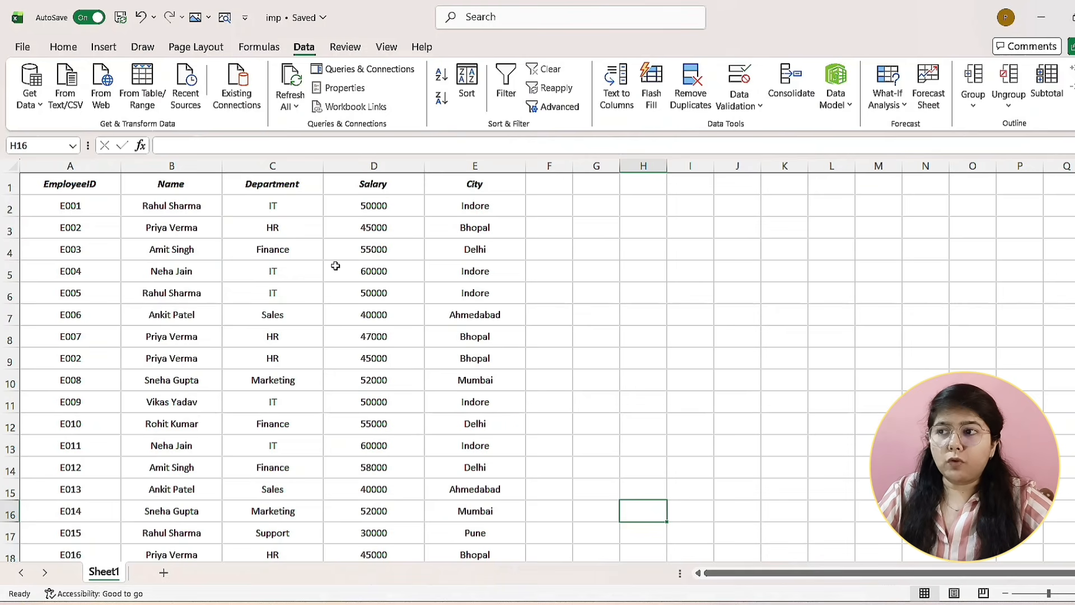
- Add subtotals to the range A1:E24 that average Salary at each change in City, with the summary below the data
{"action": "left_click_drag", "start_coordinate": [78, 180], "coordinate": [492, 510]}
{"action": "scroll", "coordinate": [472, 402], "scroll_direction": "up", "scroll_amount": 3}
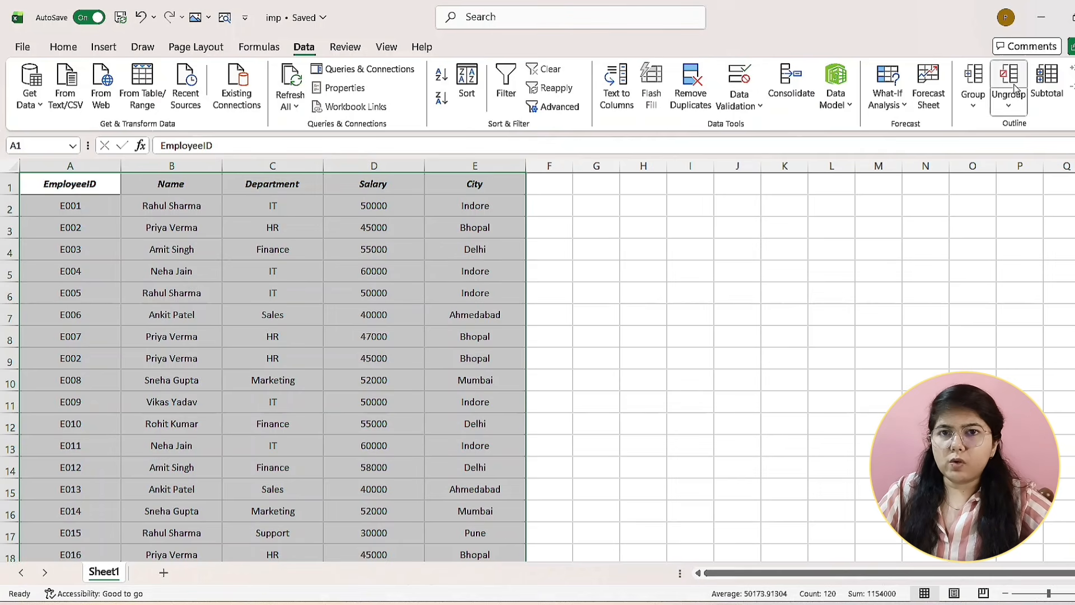
{"action": "left_click", "coordinate": [1049, 82]}
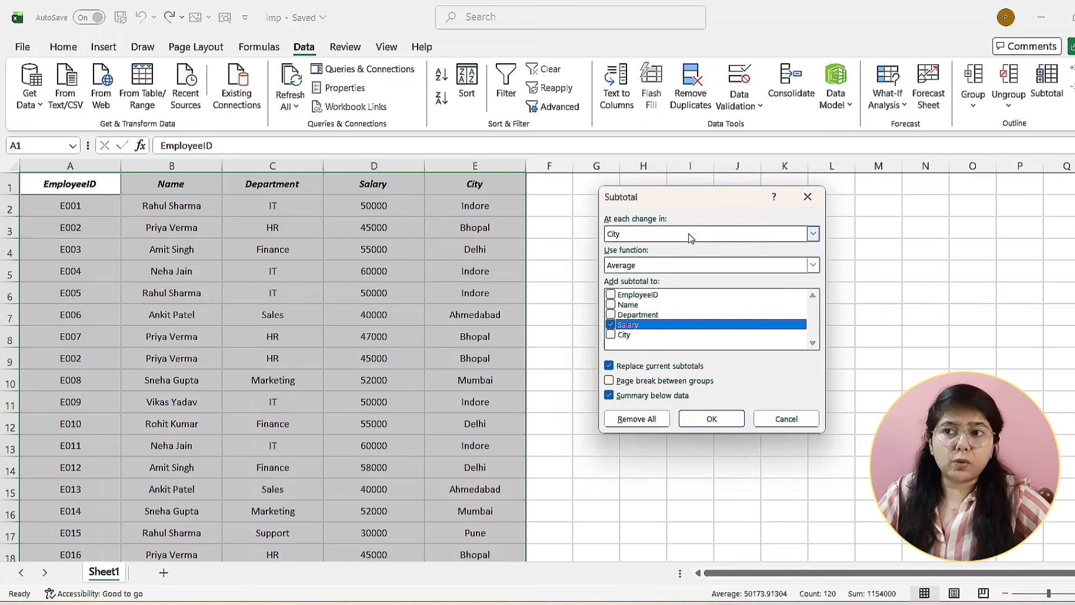
{"action": "left_click", "coordinate": [812, 234]}
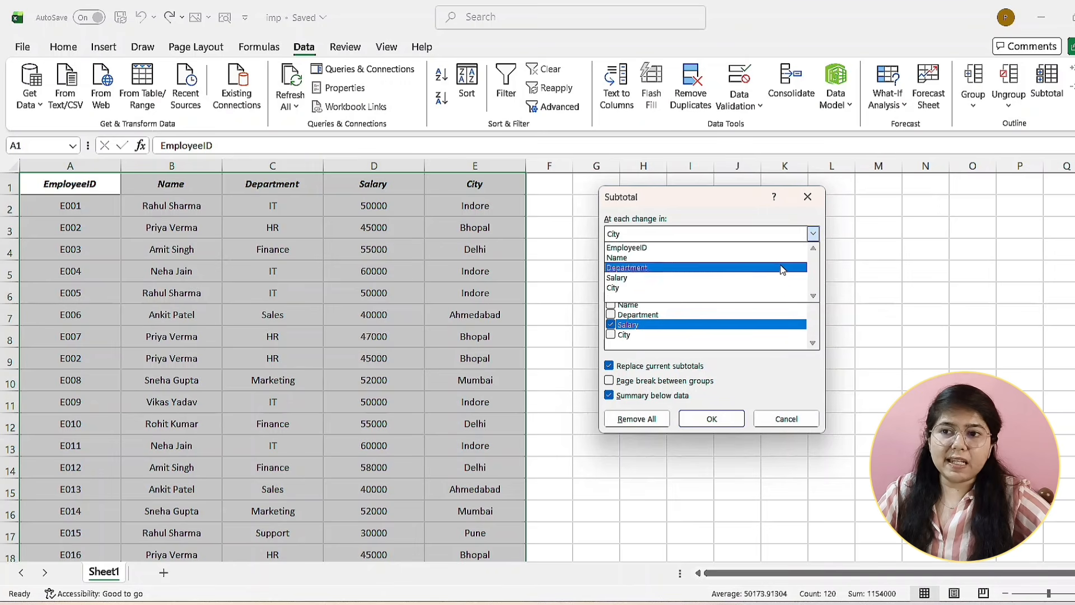
{"action": "left_click", "coordinate": [780, 287]}
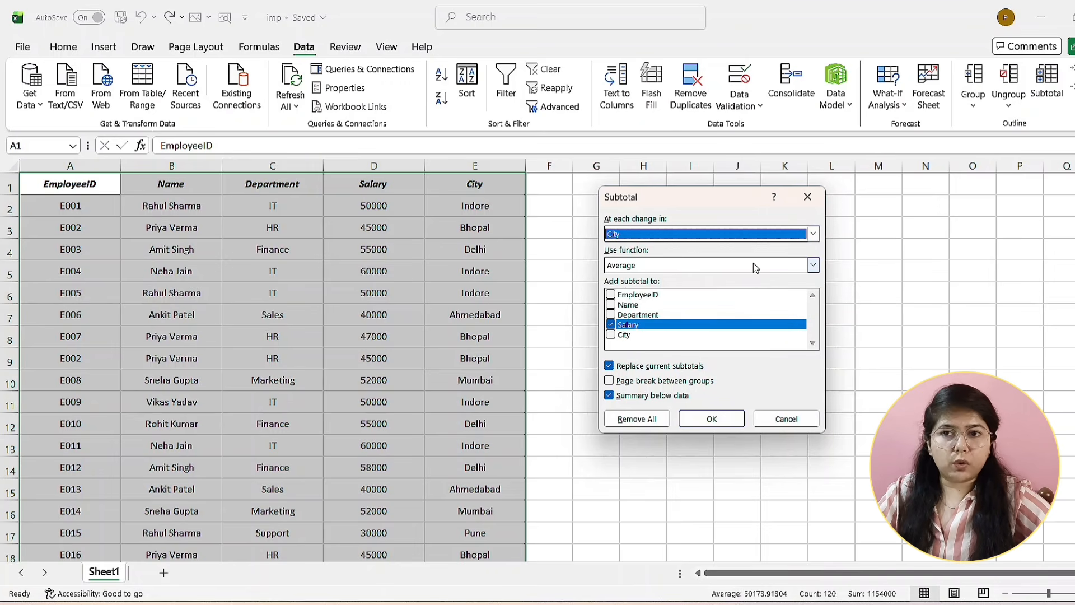
{"action": "left_click", "coordinate": [813, 265]}
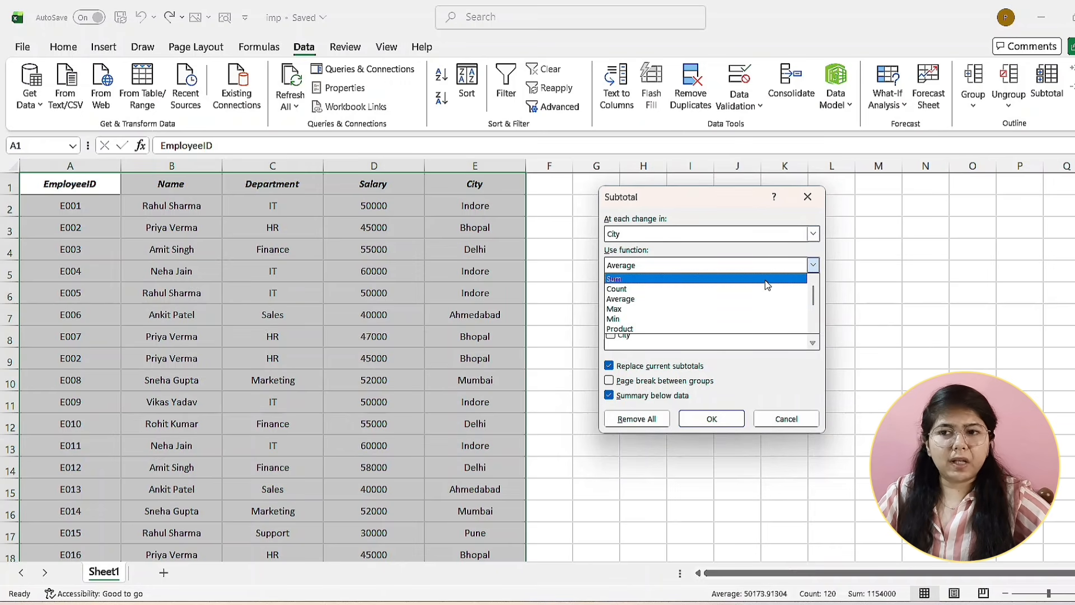
{"action": "left_click", "coordinate": [764, 300]}
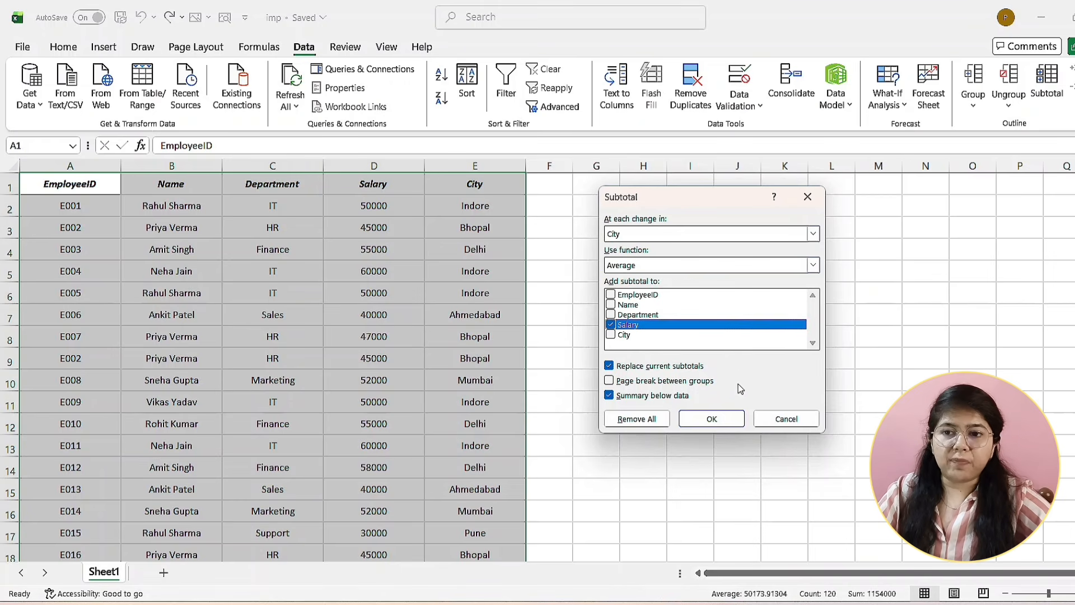
{"action": "left_click", "coordinate": [726, 418]}
{"action": "left_click", "coordinate": [580, 374]}
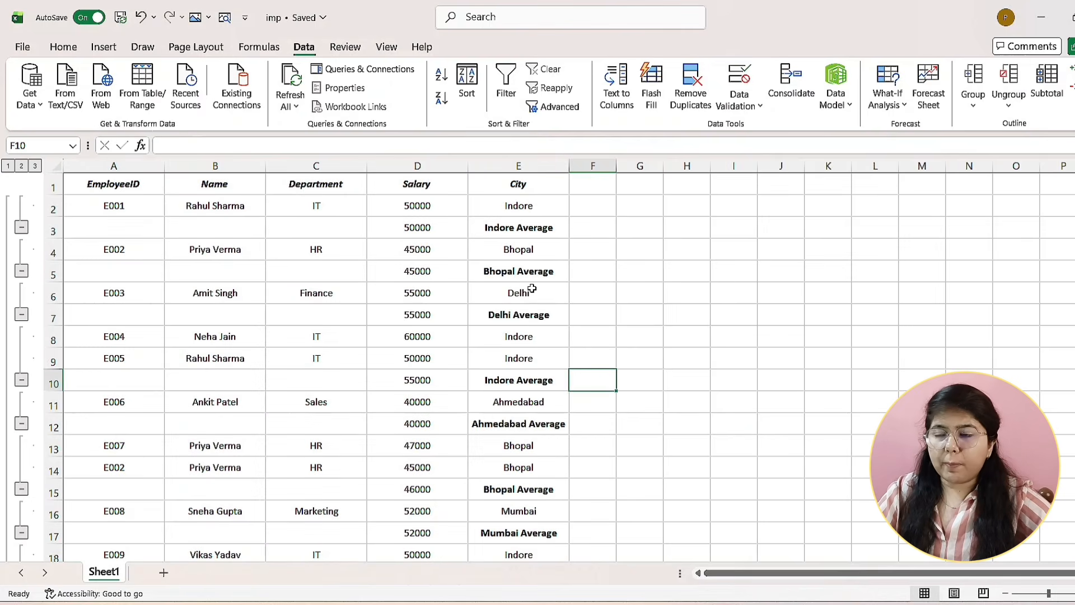
- Examine the city average rows, comparing the Indore groups in rows 2–3 and 8–10 and continuing down to the Grand Average
{"action": "left_click", "coordinate": [518, 208]}
{"action": "left_click", "coordinate": [516, 227]}
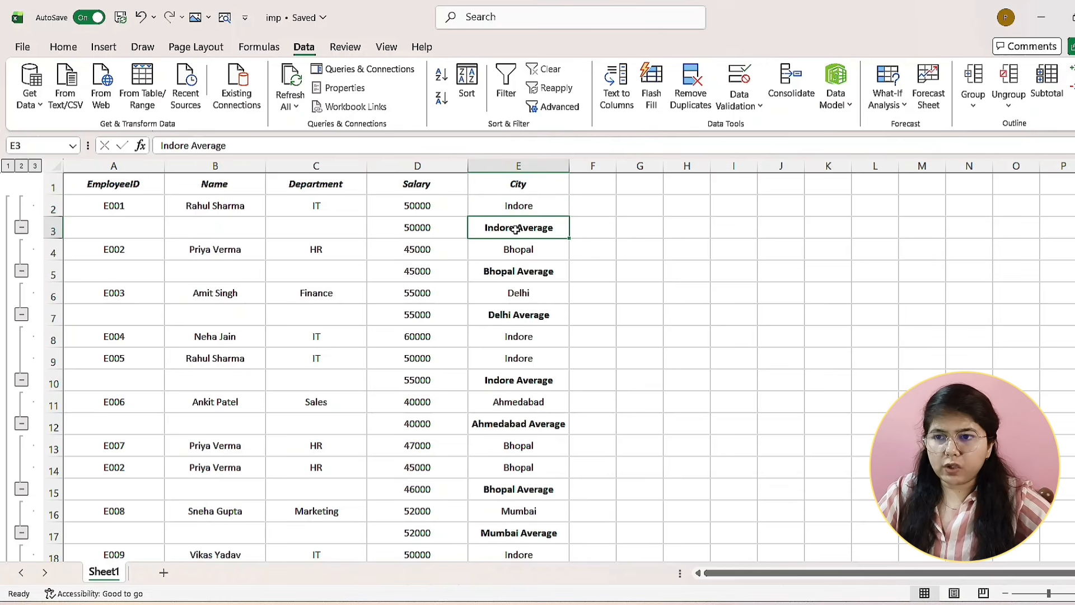
{"action": "left_click_drag", "start_coordinate": [540, 337], "coordinate": [543, 364]}
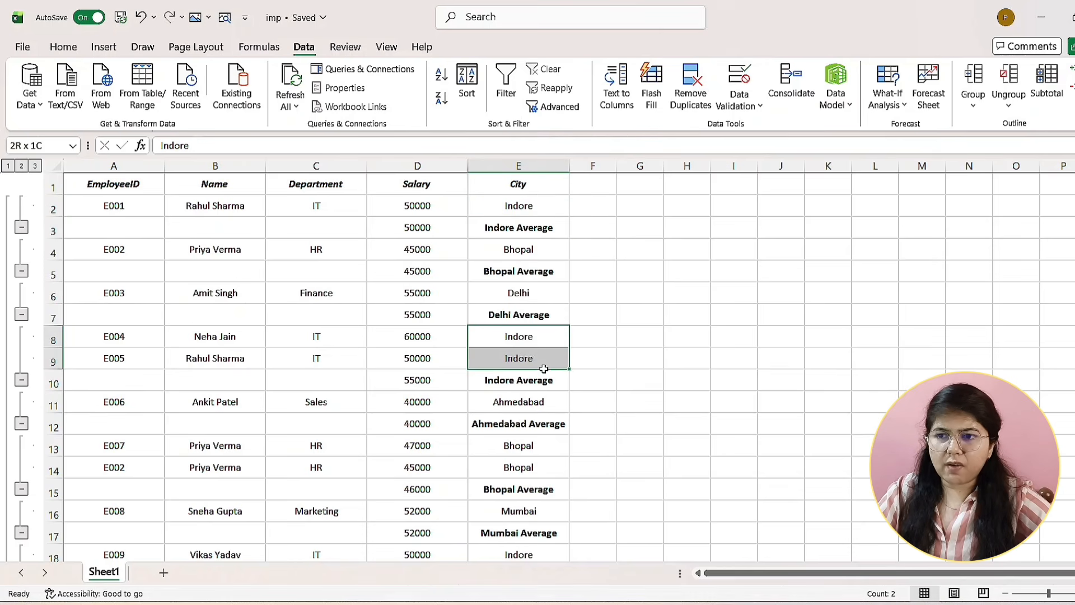
{"action": "left_click", "coordinate": [534, 384]}
{"action": "scroll", "coordinate": [533, 384], "scroll_direction": "down", "scroll_amount": 2}
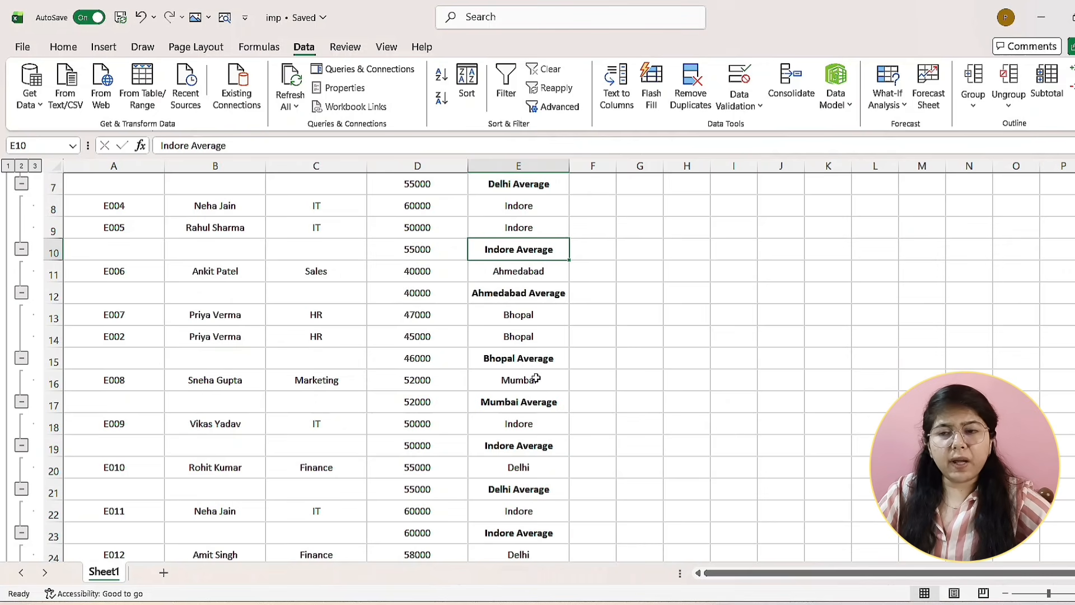
{"action": "scroll", "coordinate": [535, 363], "scroll_direction": "down", "scroll_amount": 2}
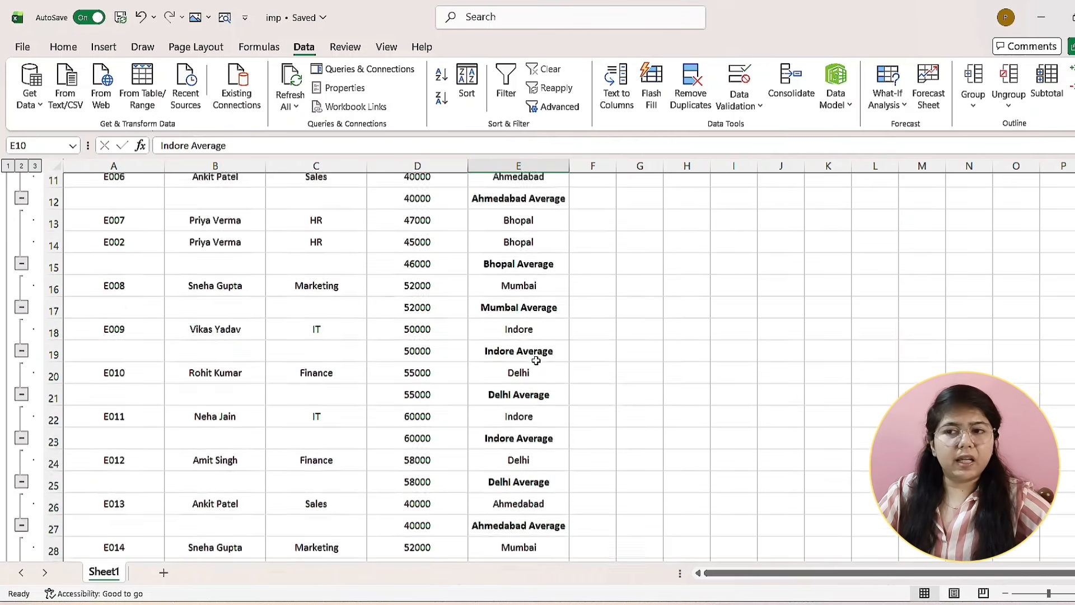
{"action": "left_click", "coordinate": [517, 318]}
{"action": "left_click", "coordinate": [519, 336]}
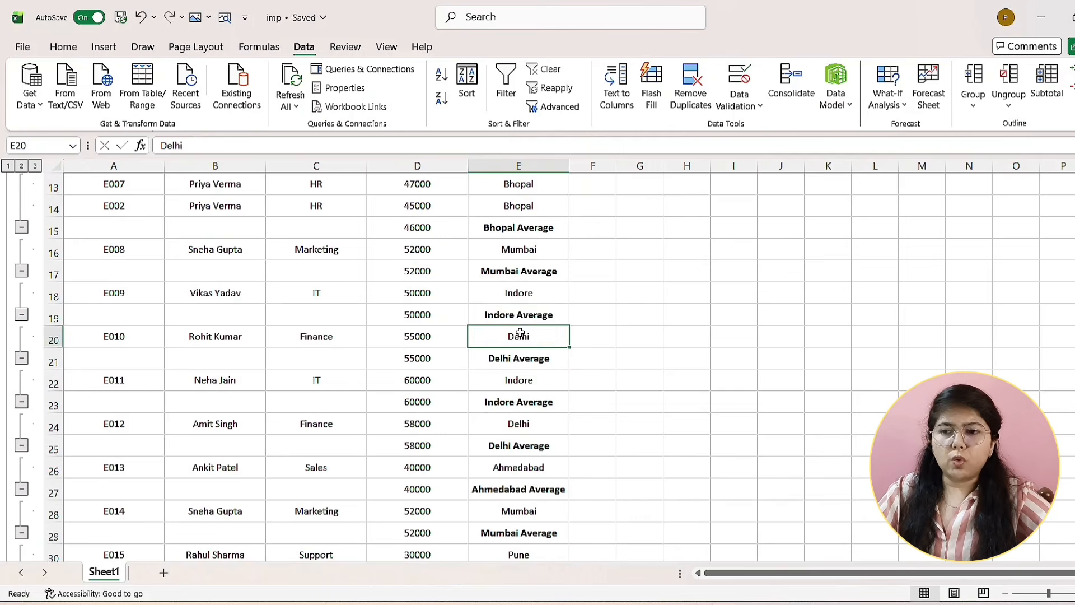
{"action": "scroll", "coordinate": [521, 334], "scroll_direction": "down", "scroll_amount": 7}
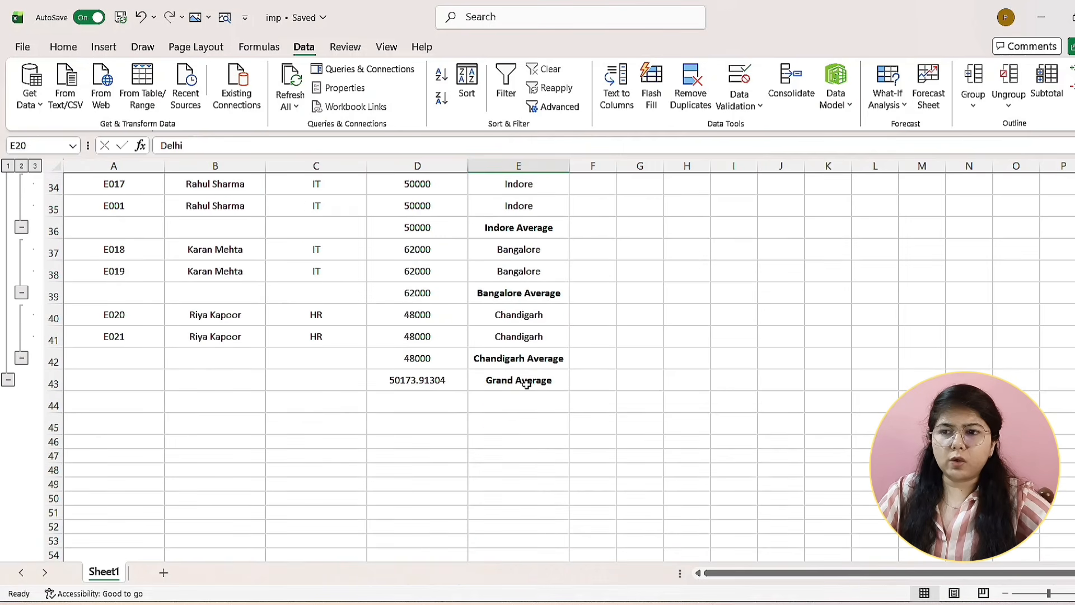
- View the subtotal outline at level 1 for the grand average, level 2 for the city averages, and level 3 for all rows
{"action": "left_click", "coordinate": [526, 384]}
{"action": "scroll", "coordinate": [284, 330], "scroll_direction": "up", "scroll_amount": 9}
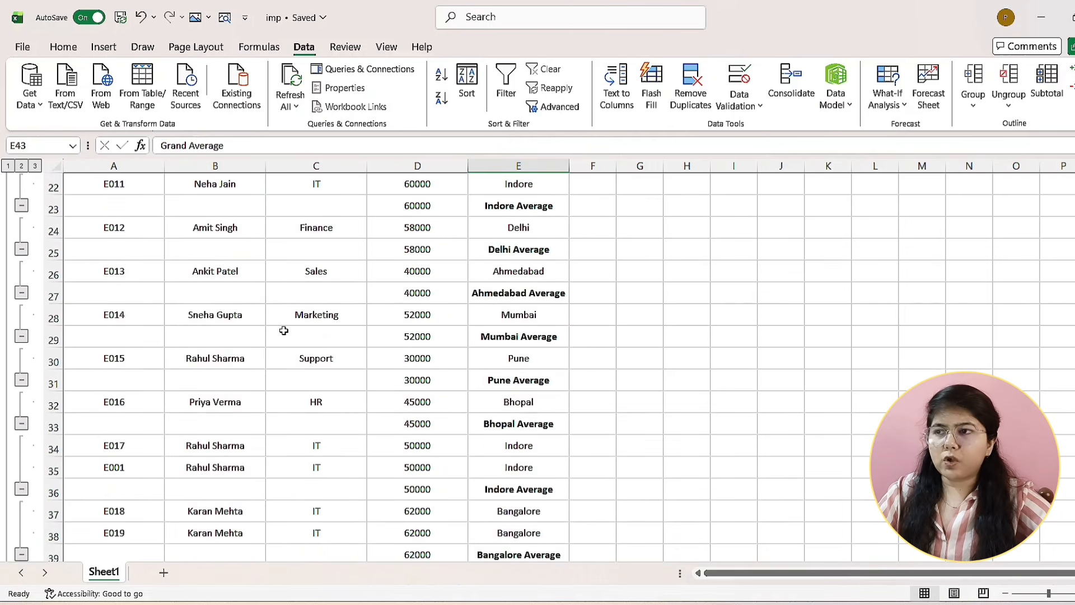
{"action": "left_click", "coordinate": [10, 167]}
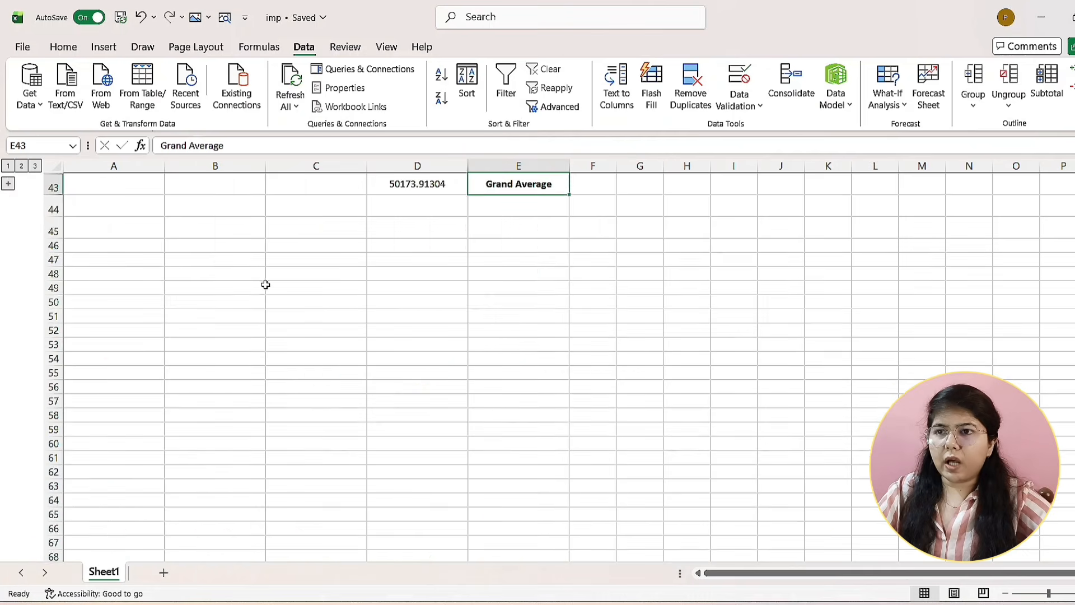
{"action": "scroll", "coordinate": [347, 317], "scroll_direction": "up", "scroll_amount": 2}
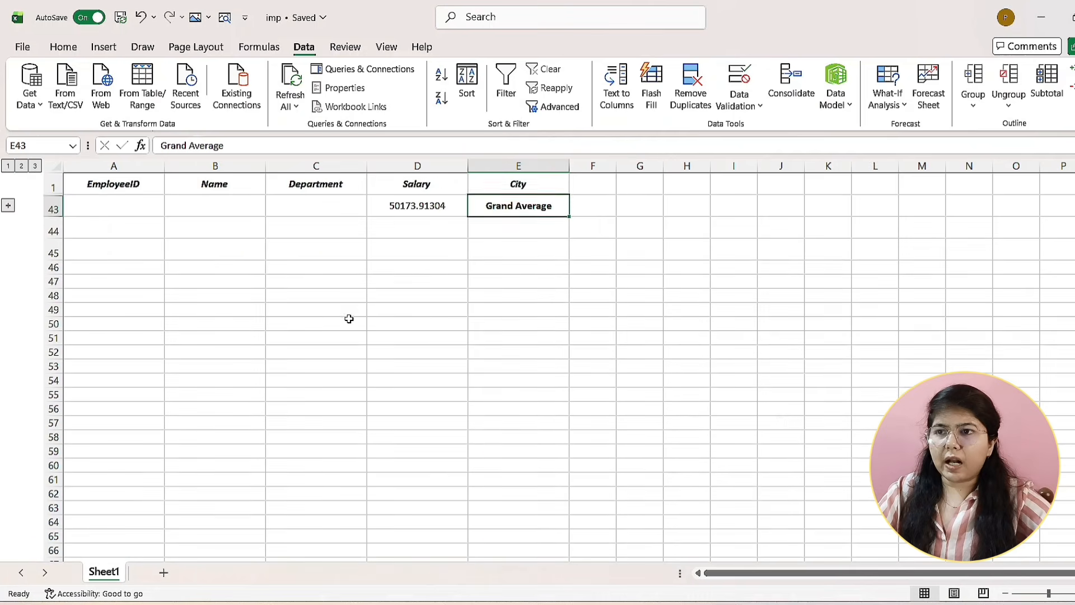
{"action": "left_click", "coordinate": [22, 166]}
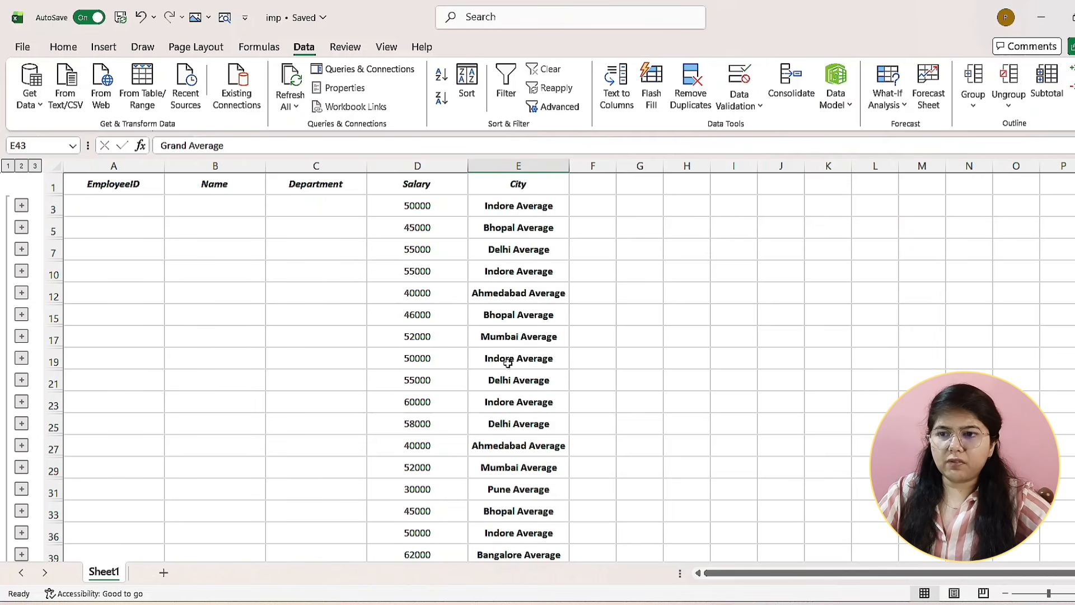
{"action": "left_click", "coordinate": [35, 166]}
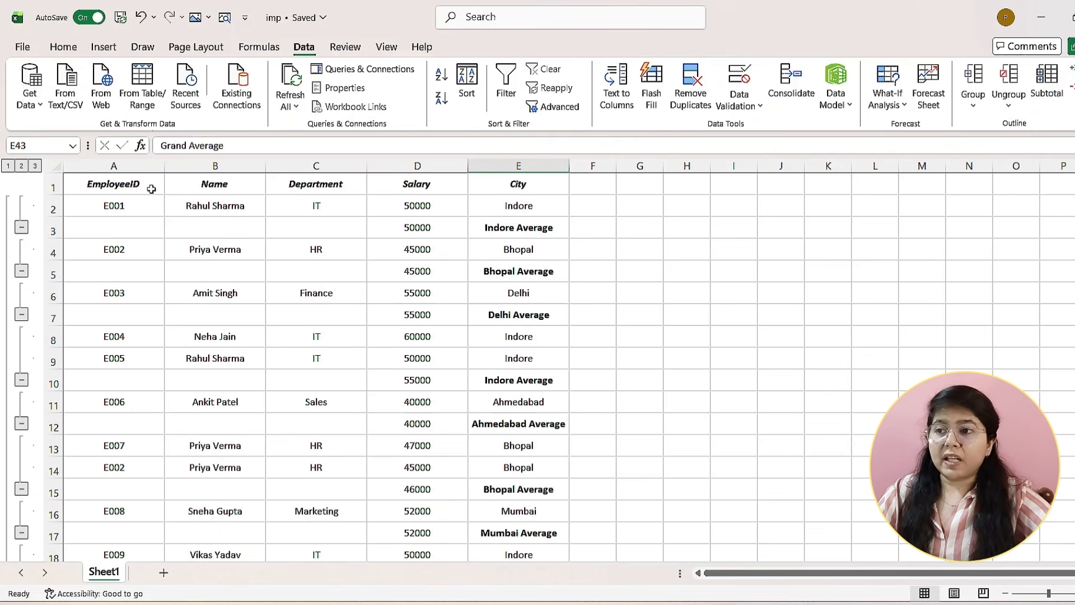
- Undo the outline level changes and the average Salary subtotals by City
{"action": "left_click", "coordinate": [240, 273]}
{"action": "key", "text": "ctrl+z"}
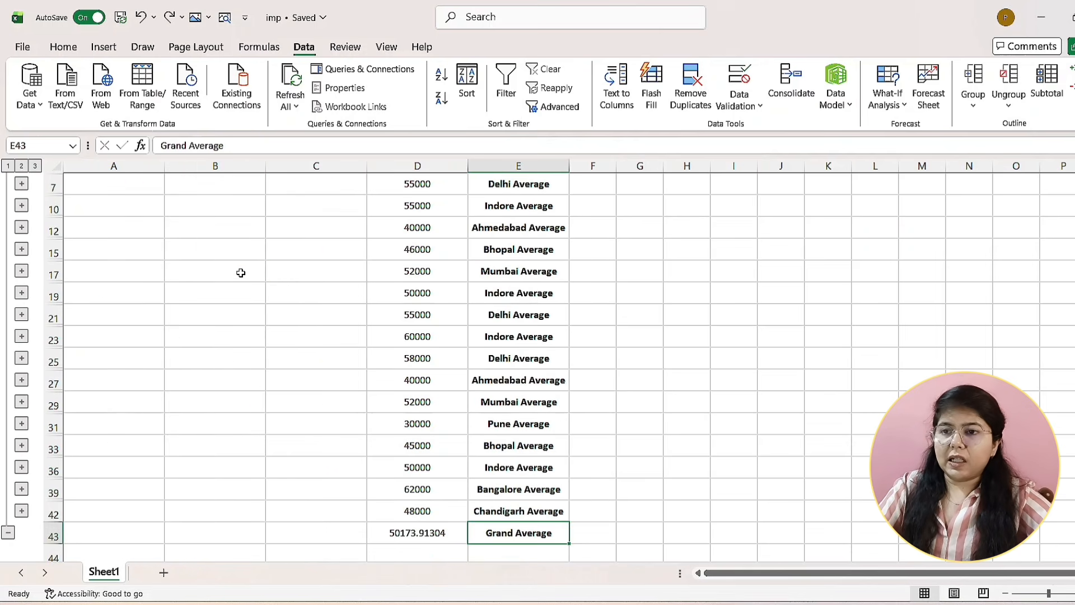
{"action": "key", "text": "ctrl+z"}
{"action": "key", "text": "ctrl+z"}
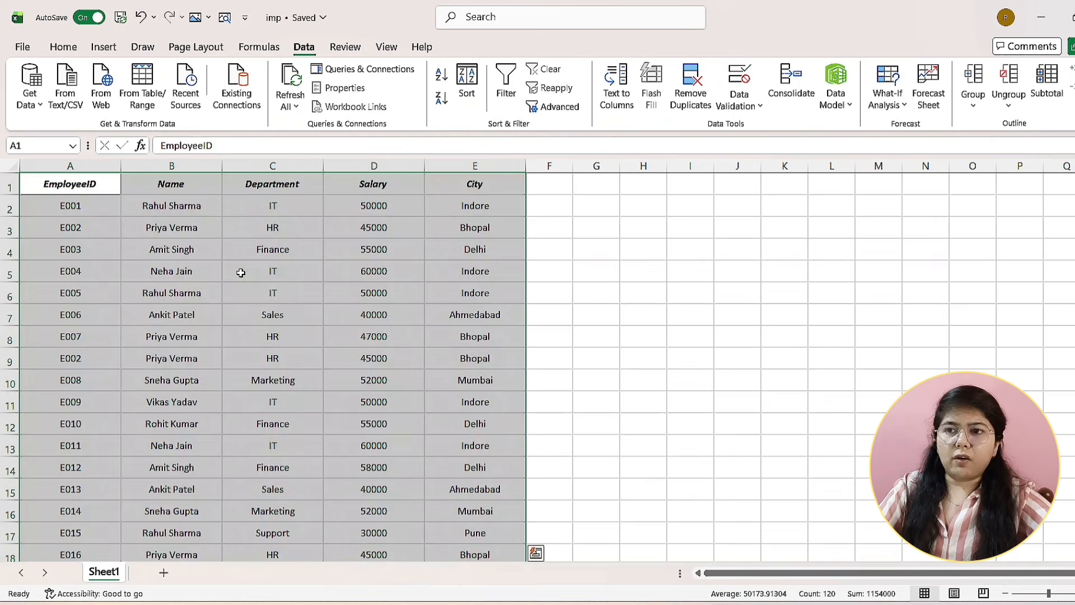
- Check the City column for entries of the same city, such as Indore, scattered across separate rows
{"action": "left_click", "coordinate": [449, 294]}
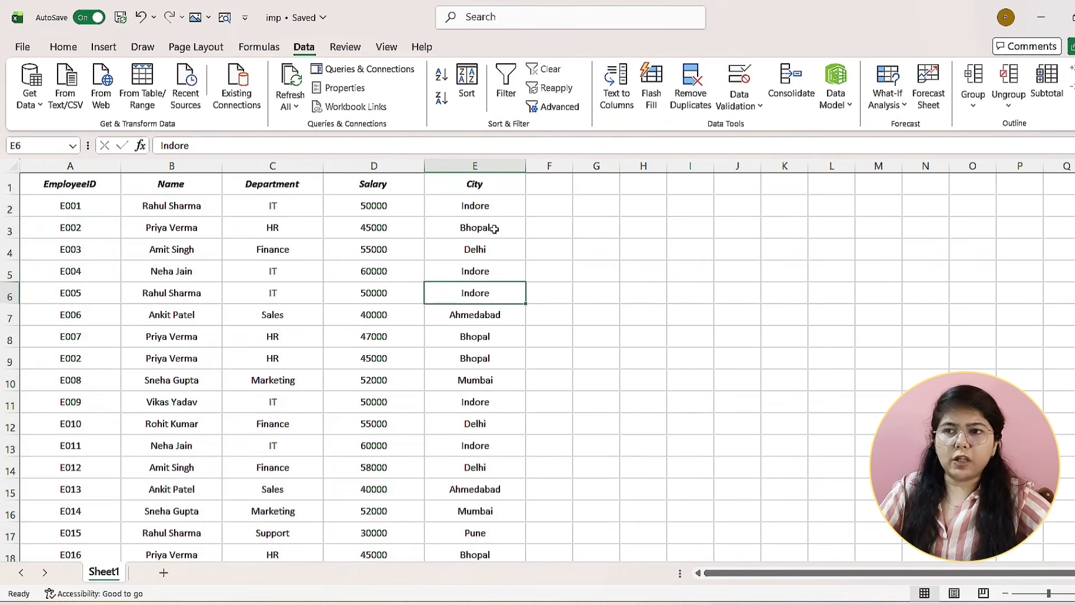
{"action": "left_click", "coordinate": [494, 208]}
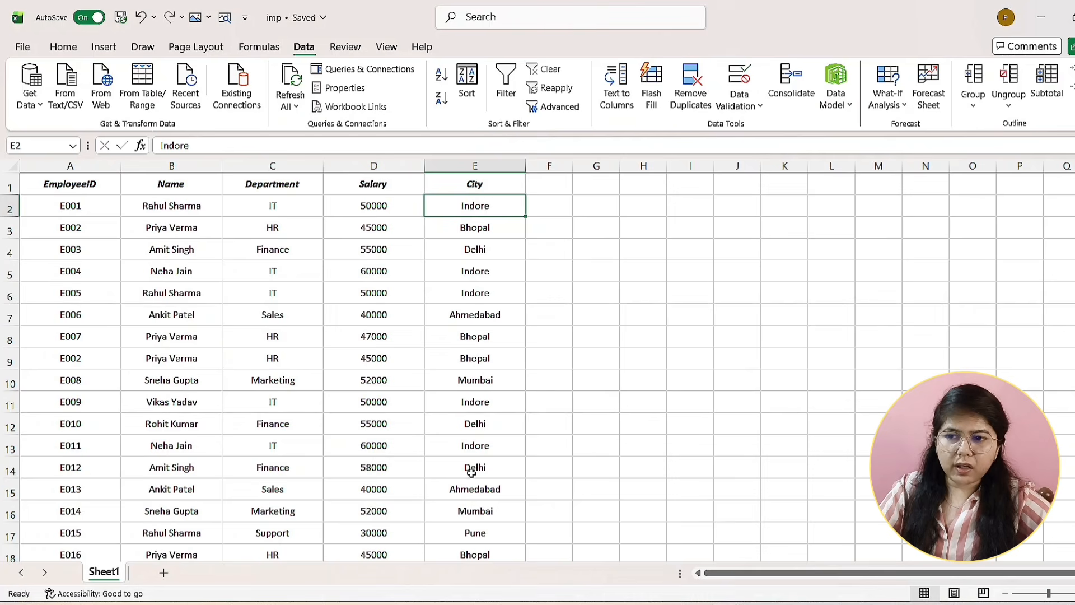
{"action": "scroll", "coordinate": [471, 465], "scroll_direction": "down", "scroll_amount": 1}
{"action": "scroll", "coordinate": [471, 464], "scroll_direction": "down", "scroll_amount": 3}
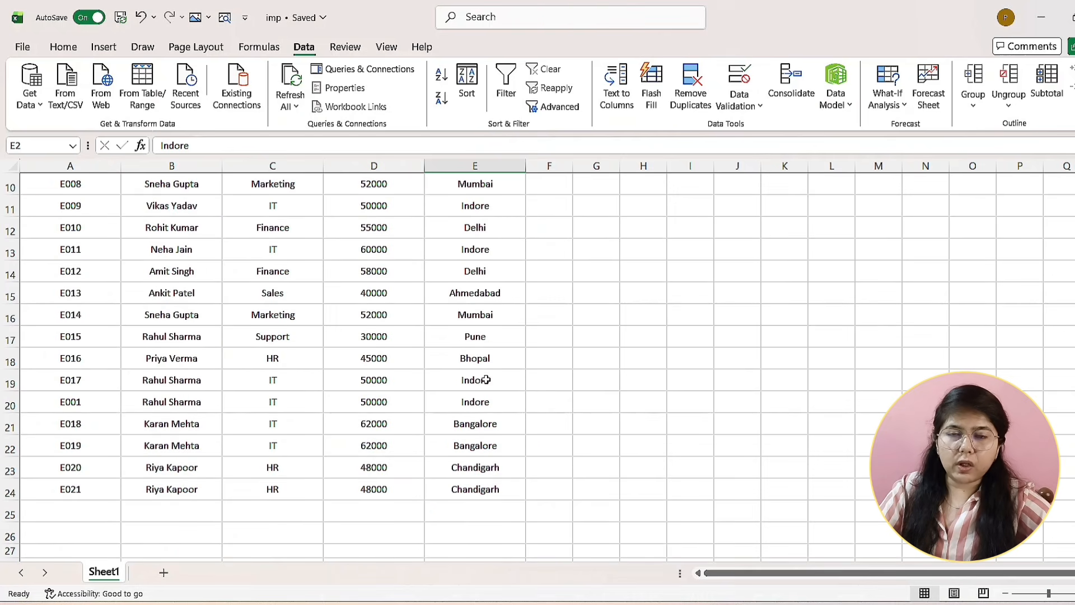
{"action": "scroll", "coordinate": [488, 399], "scroll_direction": "up", "scroll_amount": 3}
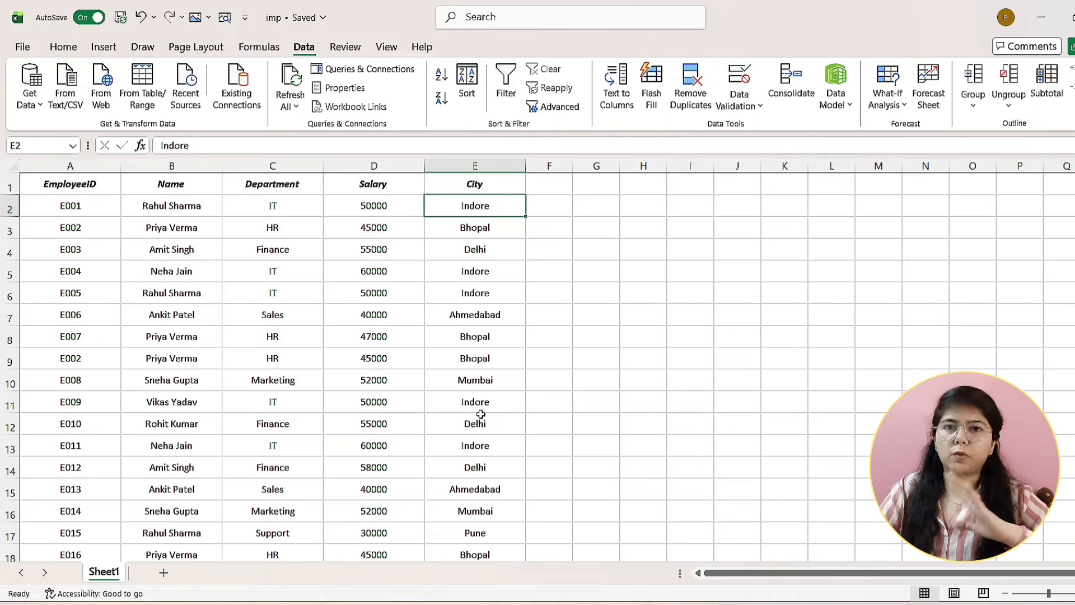
- Sort the employee table A1:E24 by City on cell values in A to Z order, treating the first row as headers
{"action": "scroll", "coordinate": [408, 454], "scroll_direction": "down", "scroll_amount": 4}
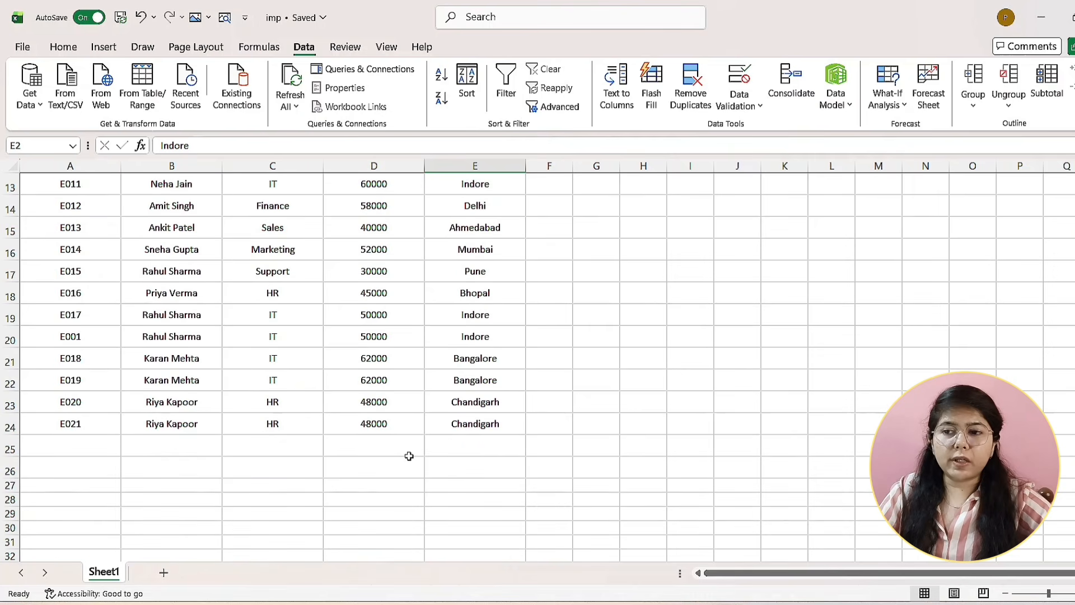
{"action": "left_click_drag", "start_coordinate": [488, 427], "coordinate": [24, 137]}
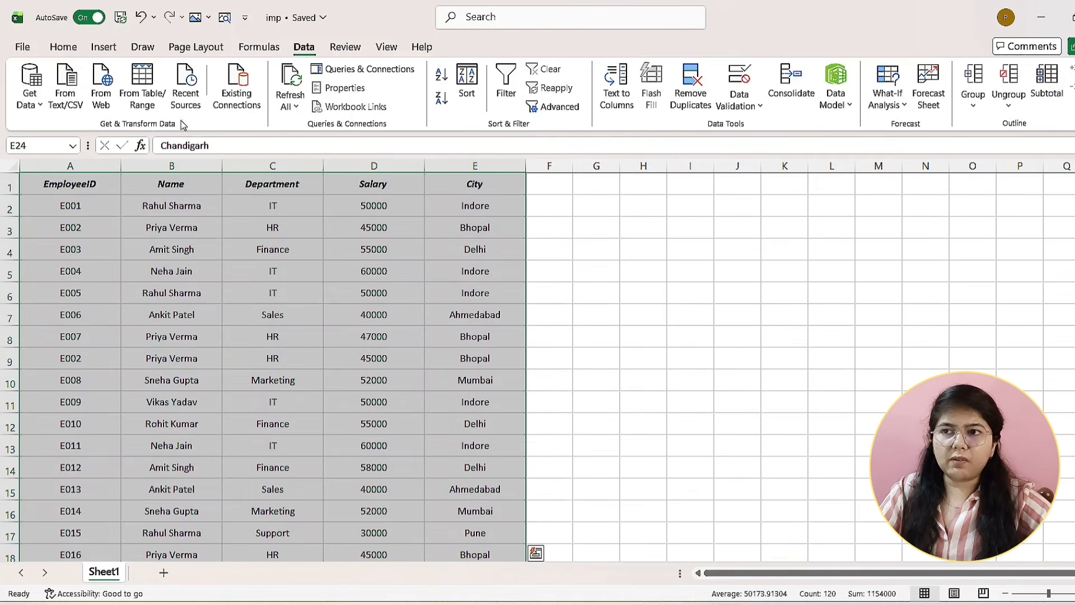
{"action": "left_click", "coordinate": [468, 90]}
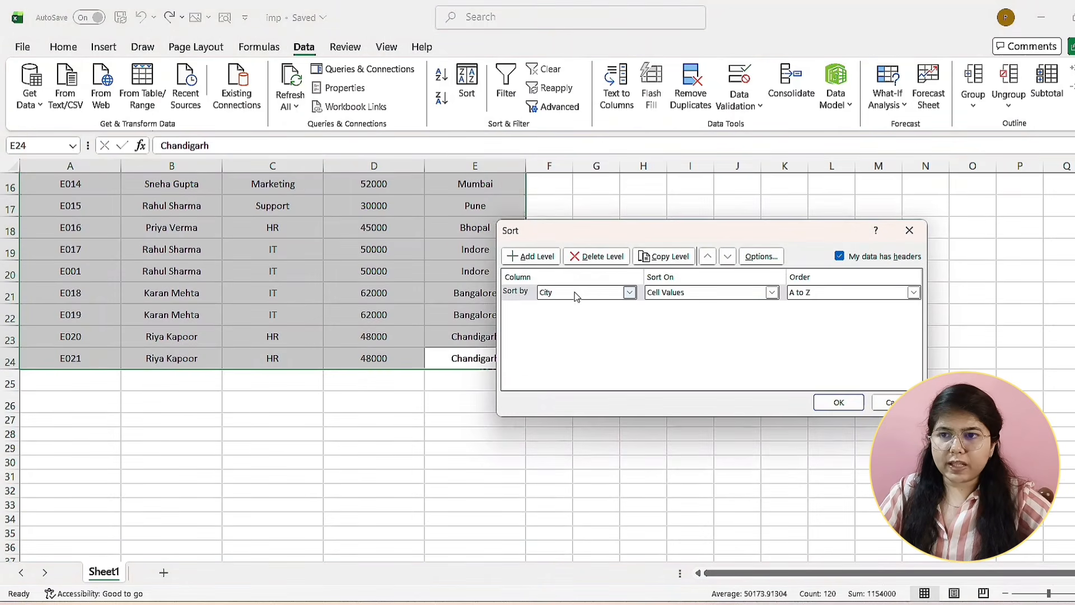
{"action": "left_click", "coordinate": [629, 291]}
{"action": "left_click", "coordinate": [576, 350]}
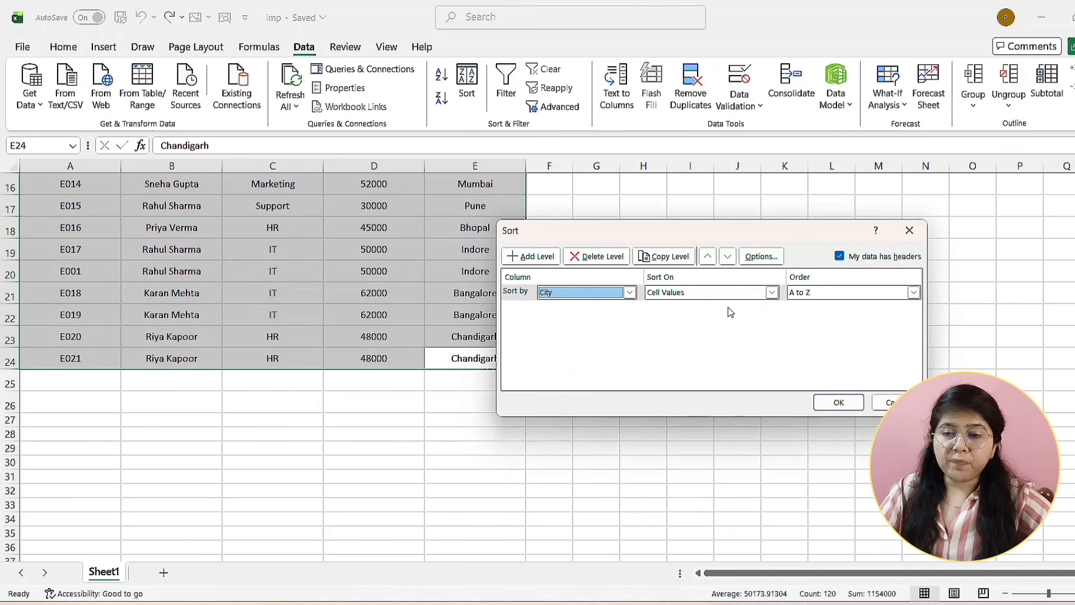
{"action": "left_click", "coordinate": [913, 293]}
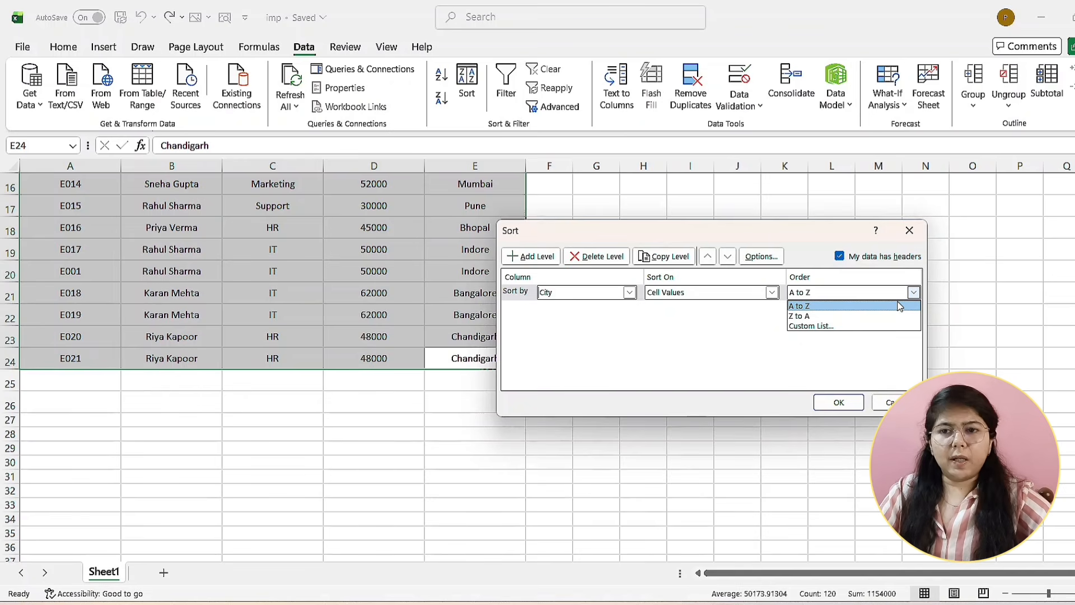
{"action": "left_click", "coordinate": [898, 306]}
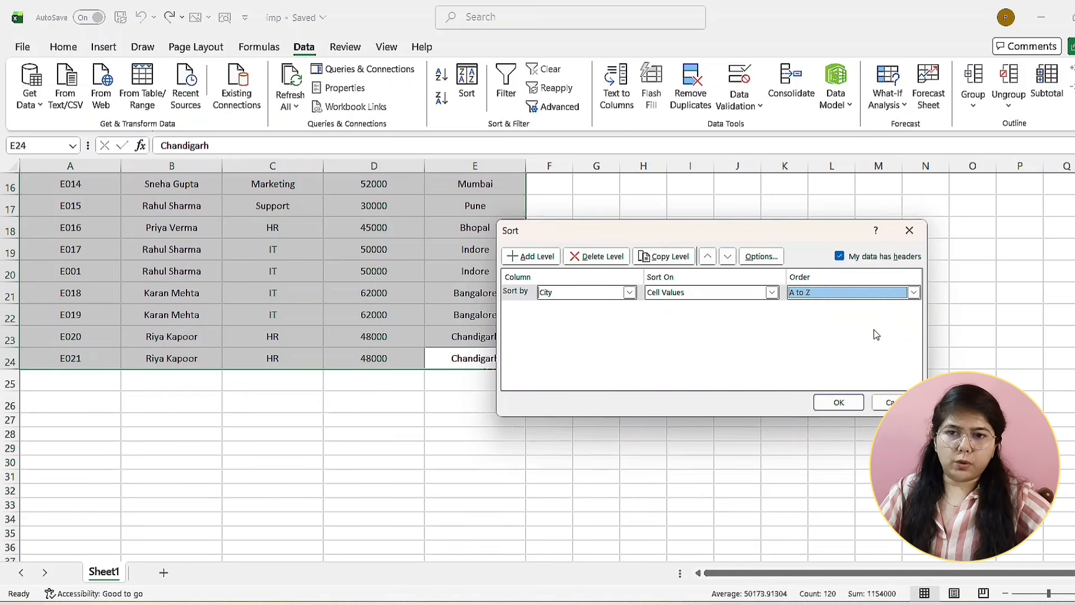
{"action": "left_click", "coordinate": [855, 405]}
{"action": "left_click", "coordinate": [653, 401]}
- Review the city groups in the sorted table and open the Subtotal settings for the range A1:E24
{"action": "scroll", "coordinate": [655, 398], "scroll_direction": "up", "scroll_amount": 4}
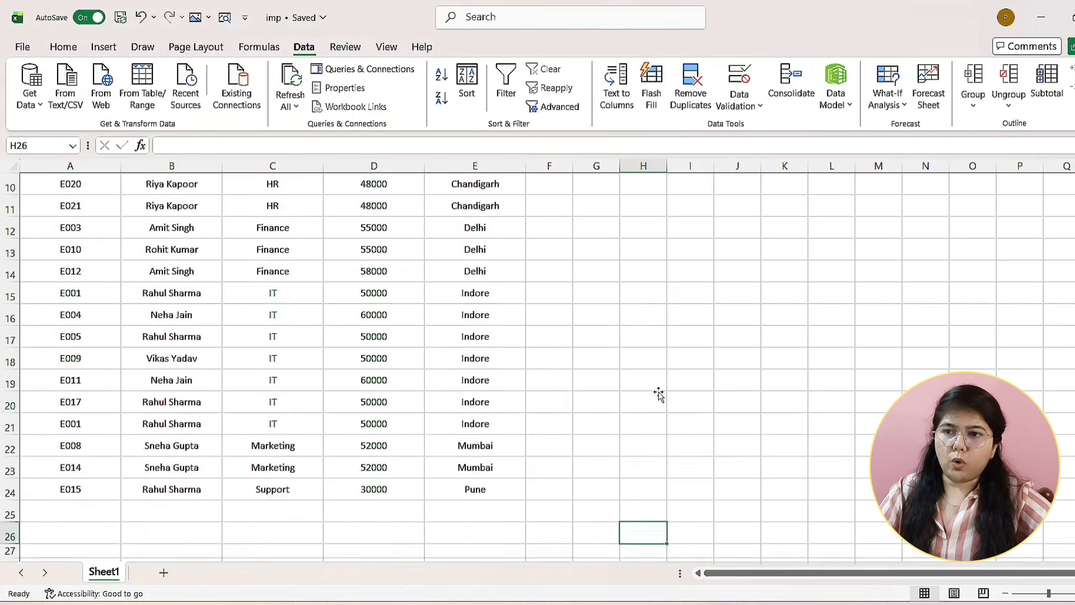
{"action": "scroll", "coordinate": [469, 435], "scroll_direction": "down", "scroll_amount": 3}
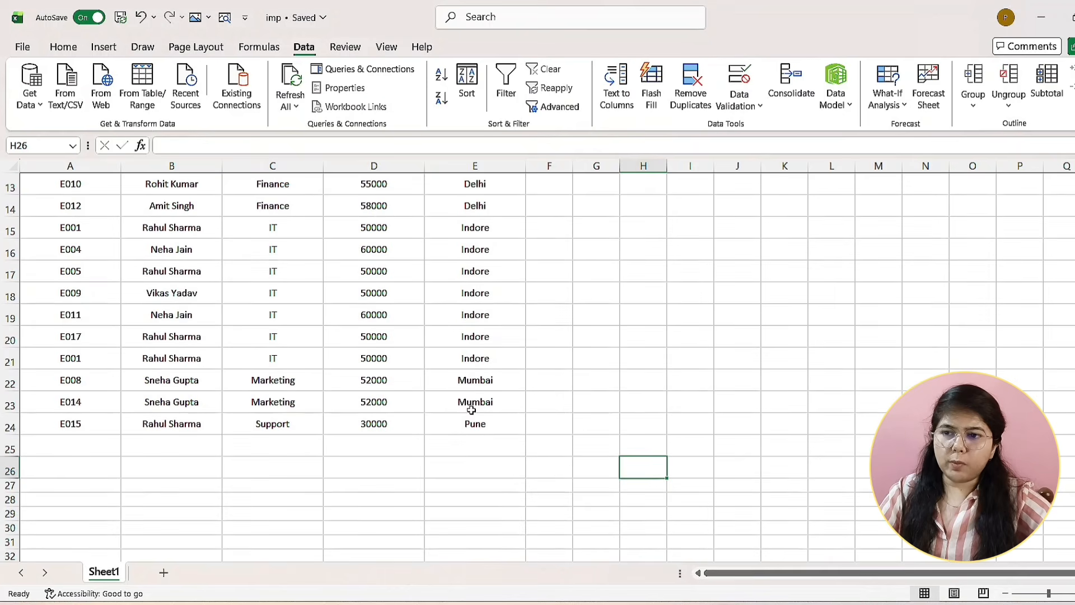
{"action": "scroll", "coordinate": [491, 429], "scroll_direction": "up", "scroll_amount": 1}
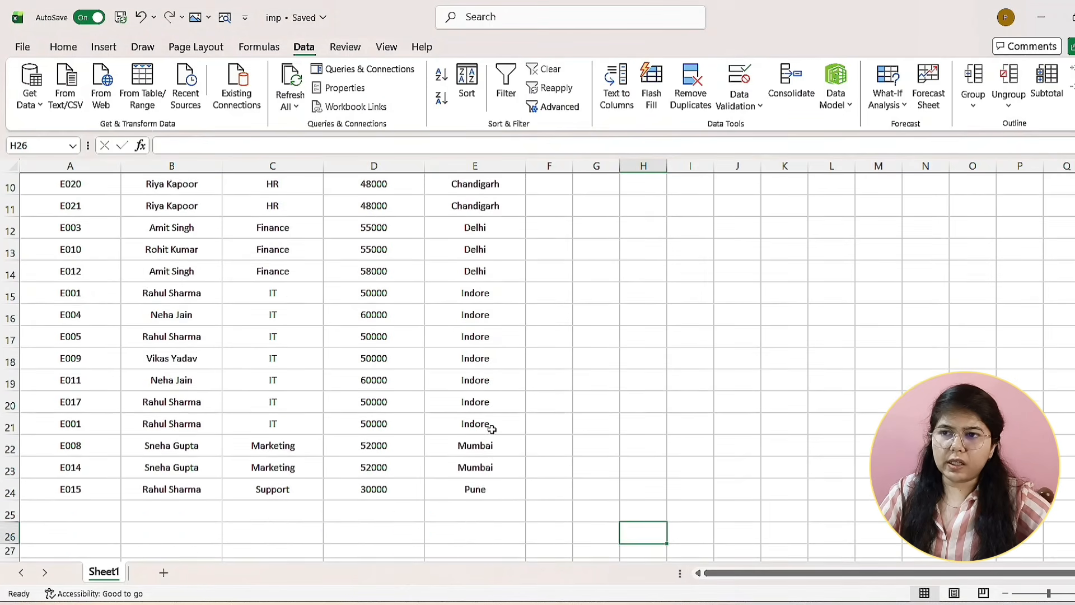
{"action": "scroll", "coordinate": [492, 429], "scroll_direction": "up", "scroll_amount": 2}
{"action": "scroll", "coordinate": [493, 349], "scroll_direction": "up", "scroll_amount": 1}
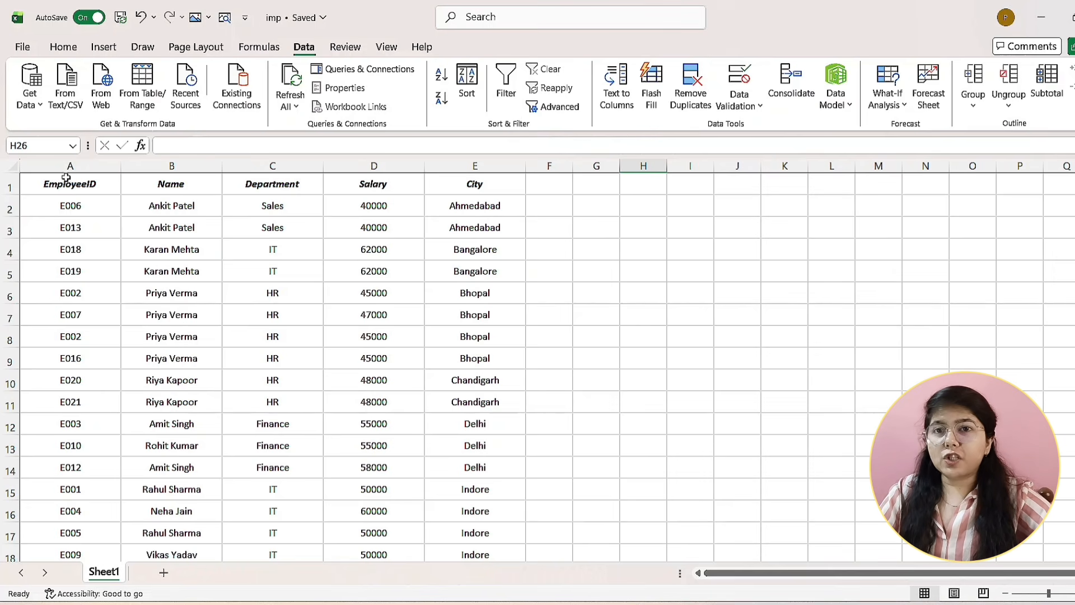
{"action": "left_click_drag", "start_coordinate": [66, 179], "coordinate": [472, 500]}
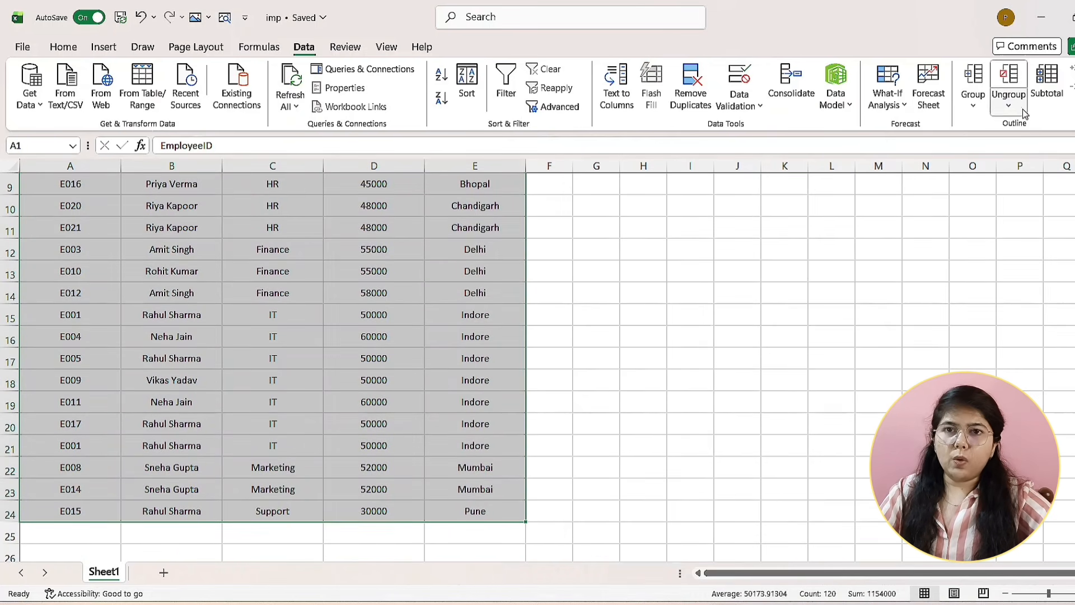
{"action": "left_click", "coordinate": [1052, 98]}
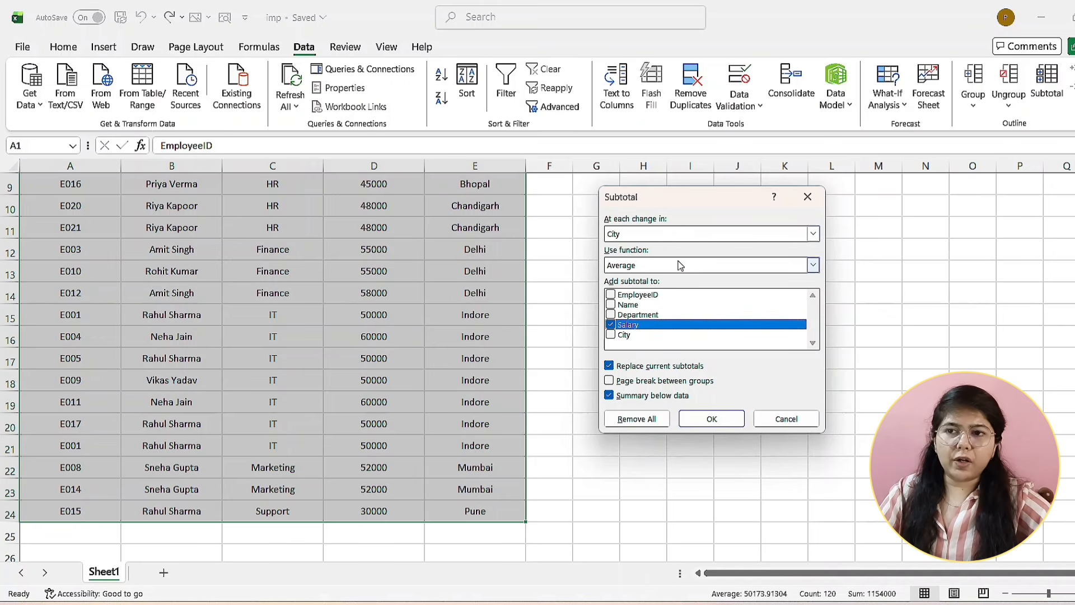
- Apply Average subtotals of Salary at each change in City and review the city averages down to the grand average
{"action": "left_click", "coordinate": [683, 425]}
{"action": "scroll", "coordinate": [612, 420], "scroll_direction": "up", "scroll_amount": 3}
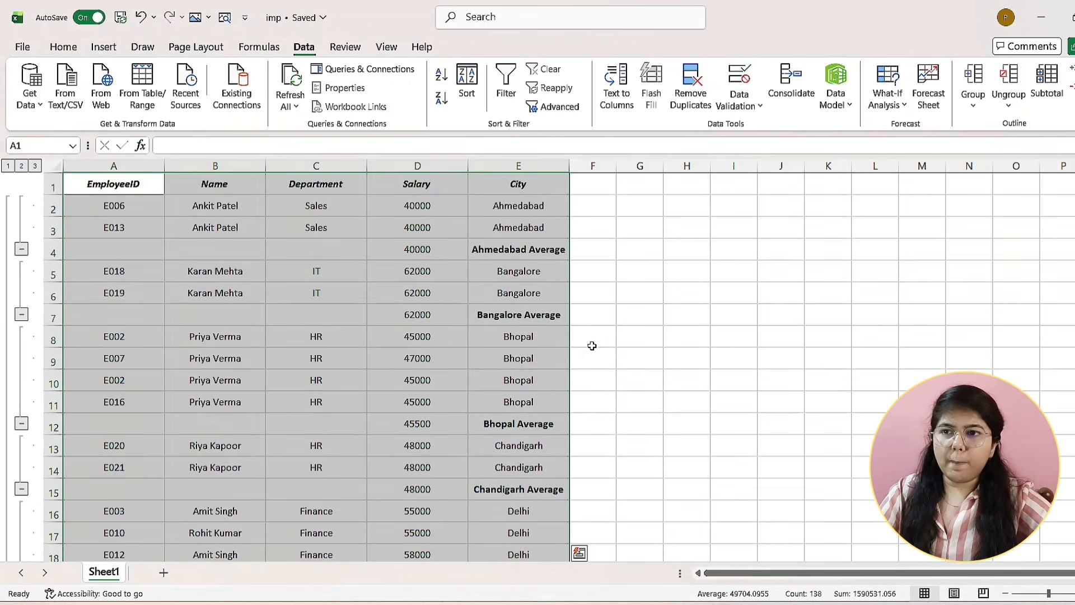
{"action": "left_click", "coordinate": [580, 333]}
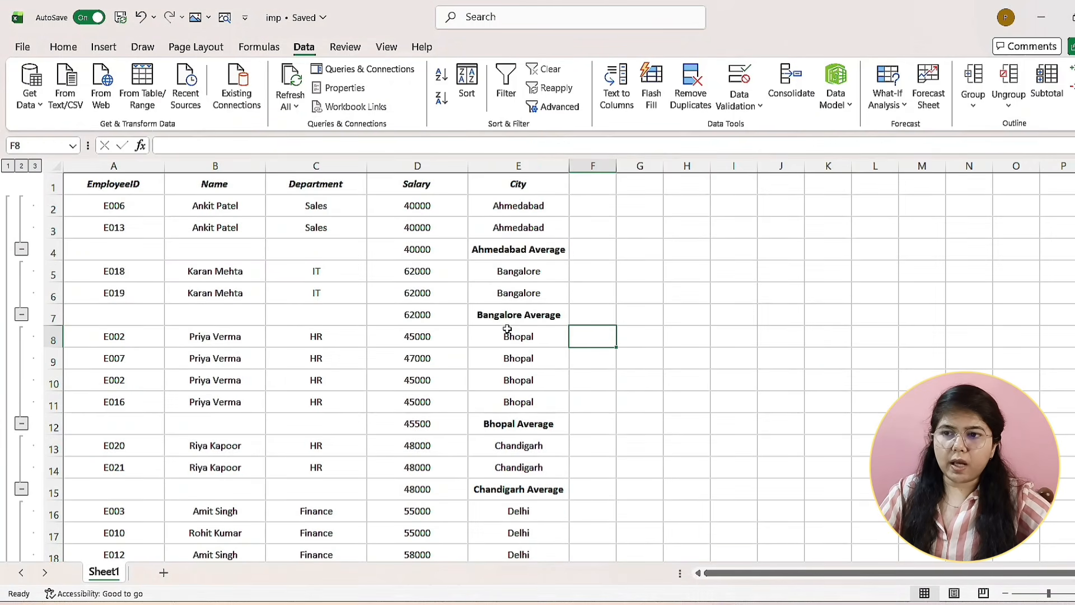
{"action": "scroll", "coordinate": [507, 328], "scroll_direction": "down", "scroll_amount": 3}
{"action": "scroll", "coordinate": [508, 323], "scroll_direction": "down", "scroll_amount": 2}
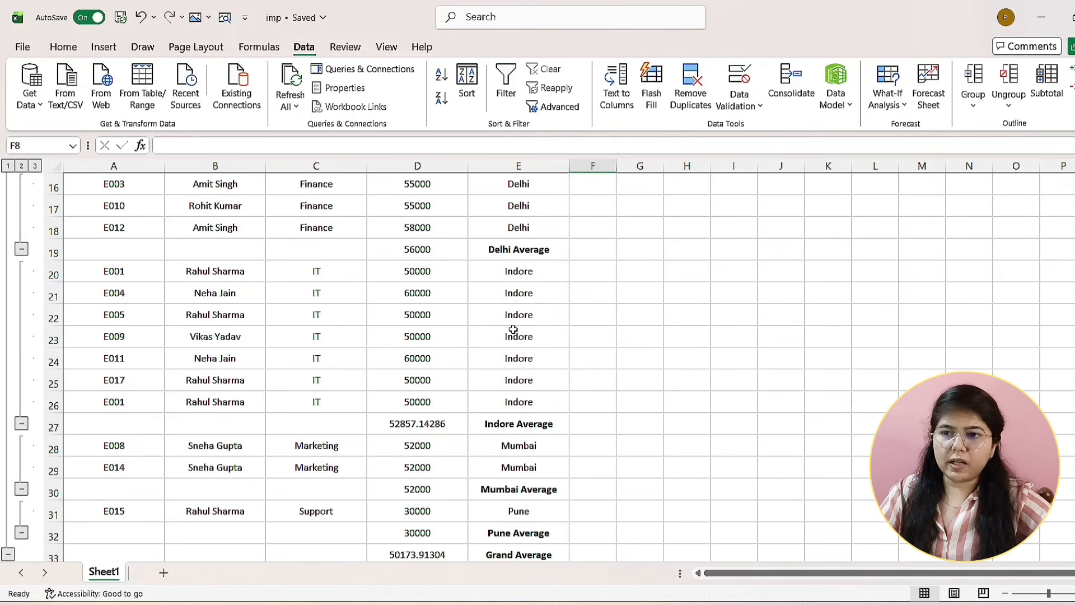
{"action": "scroll", "coordinate": [548, 424], "scroll_direction": "down", "scroll_amount": 2}
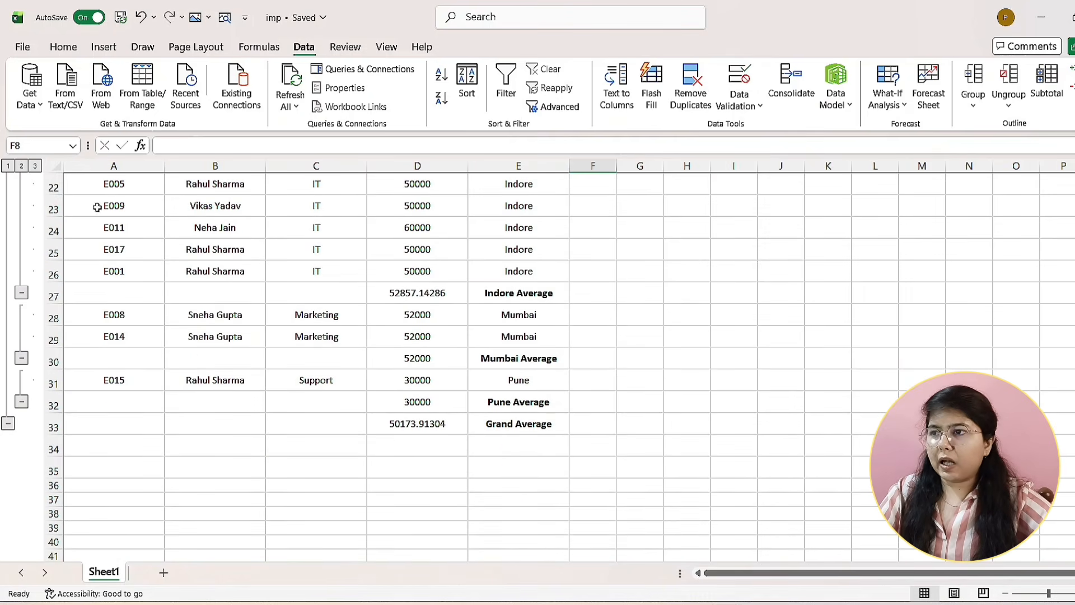
- View the subtotal outline at level 1, level 2 and the fully expanded level 3
{"action": "left_click", "coordinate": [9, 166]}
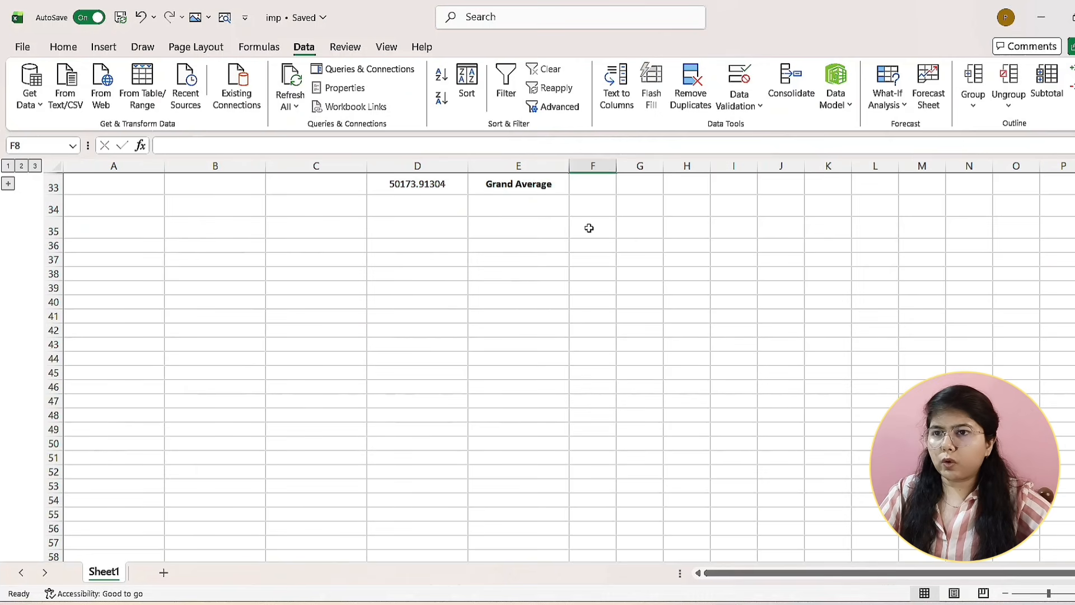
{"action": "scroll", "coordinate": [471, 200], "scroll_direction": "up", "scroll_amount": 2}
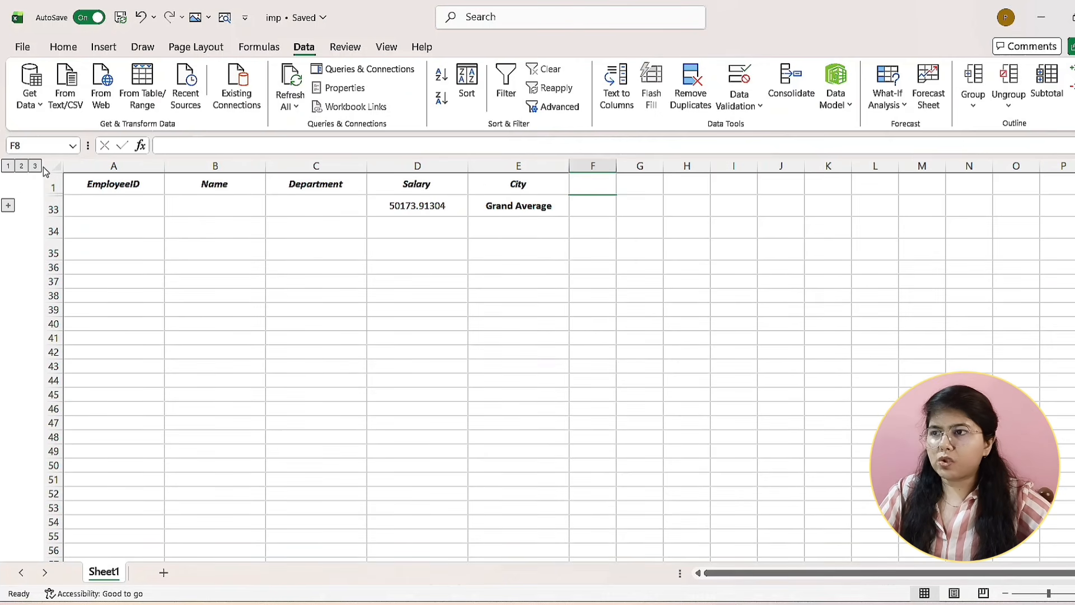
{"action": "left_click", "coordinate": [21, 166]}
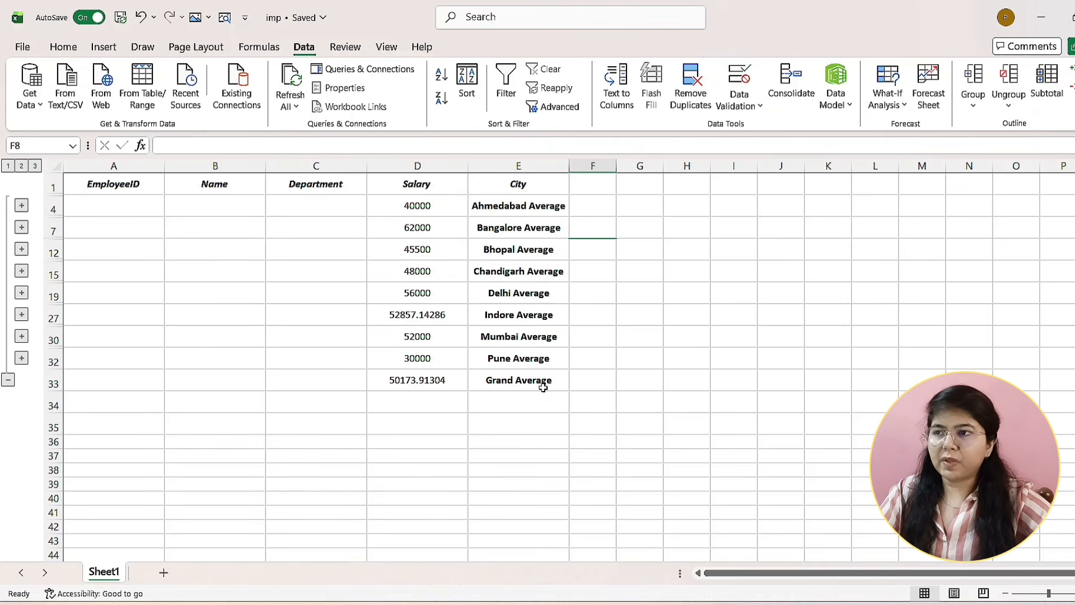
{"action": "left_click", "coordinate": [35, 166]}
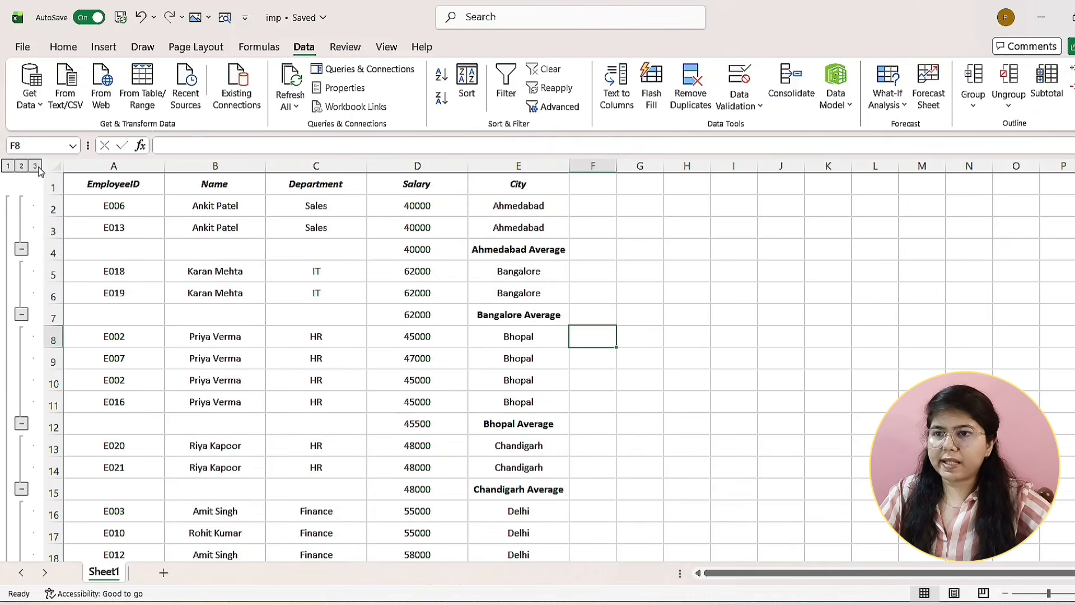
- Undo the City average subtotals to restore the plain employee table
{"action": "left_click", "coordinate": [517, 271]}
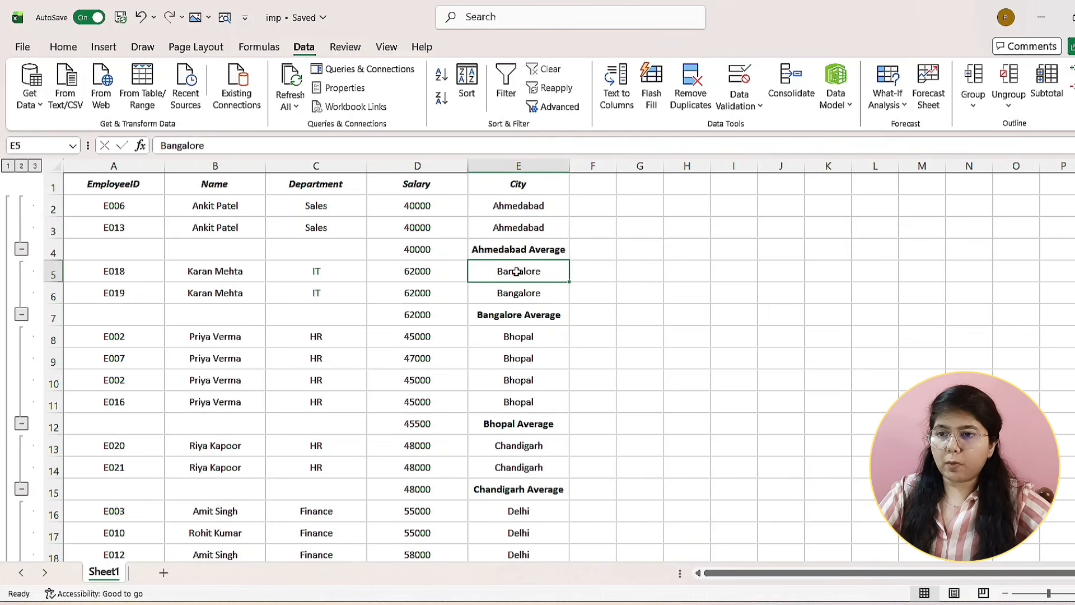
{"action": "key", "text": "ctrl+z"}
{"action": "key", "text": "ctrl+z"}
{"action": "key", "text": "ctrl+z"}
{"action": "key", "text": "ctrl+z"}
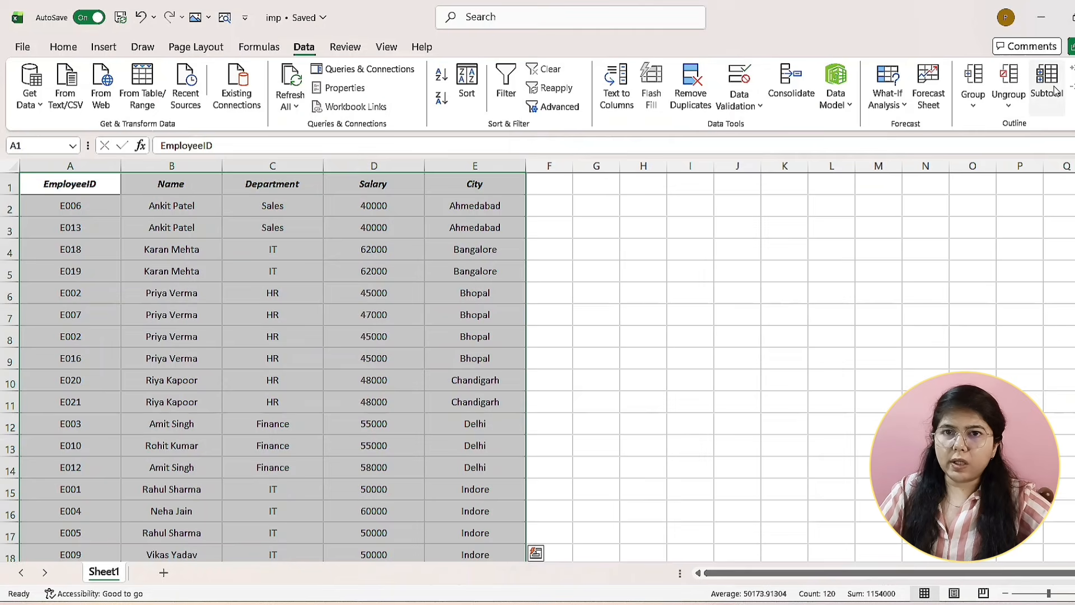
- Add Max subtotals of Salary at each change in Department to the employee table
{"action": "left_click", "coordinate": [1047, 84]}
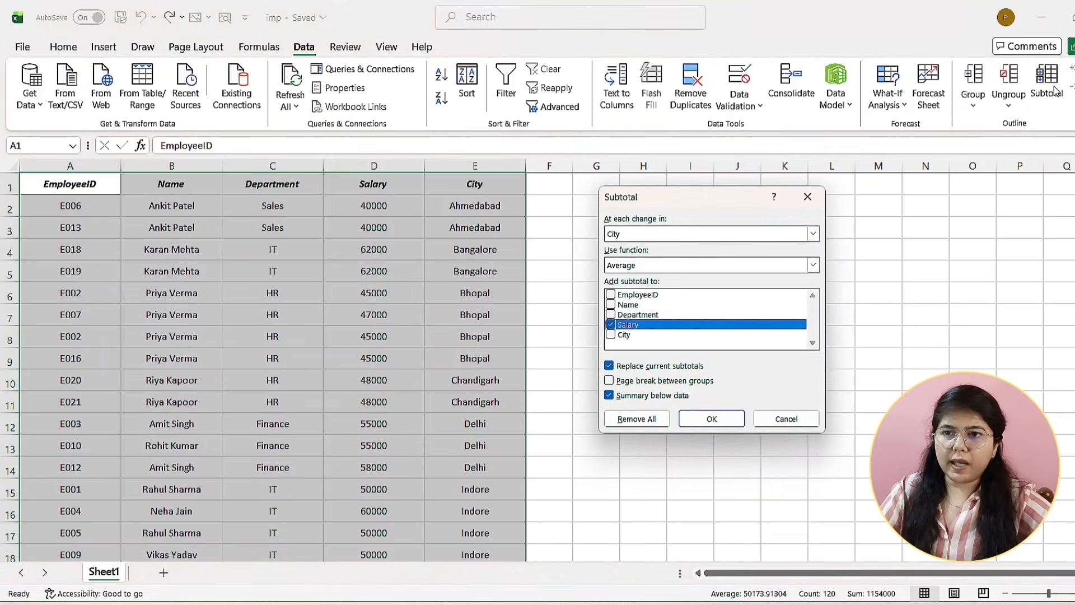
{"action": "left_click", "coordinate": [695, 230]}
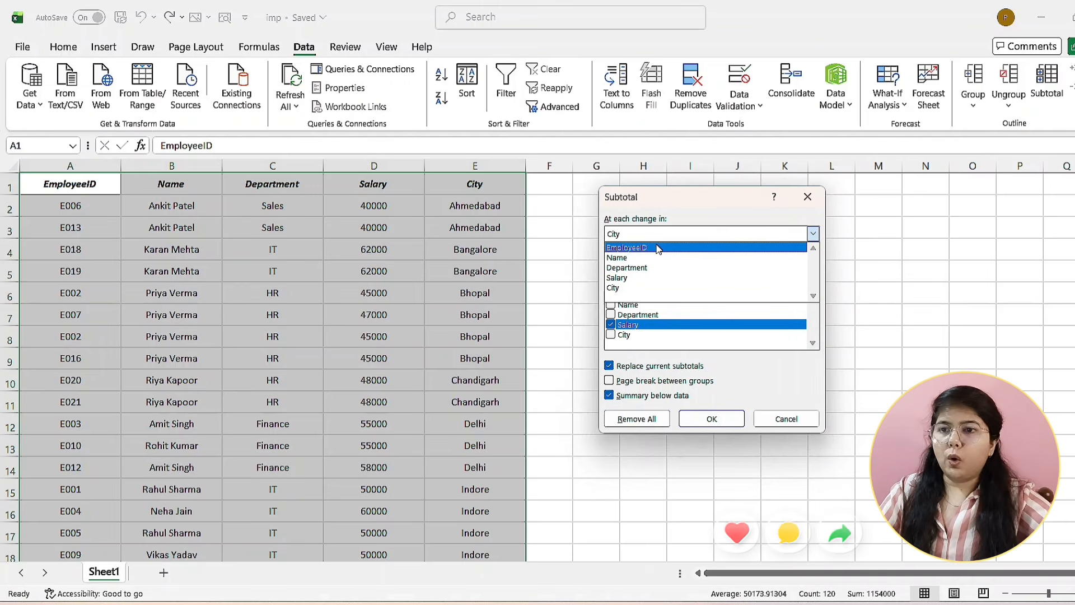
{"action": "left_click", "coordinate": [655, 268]}
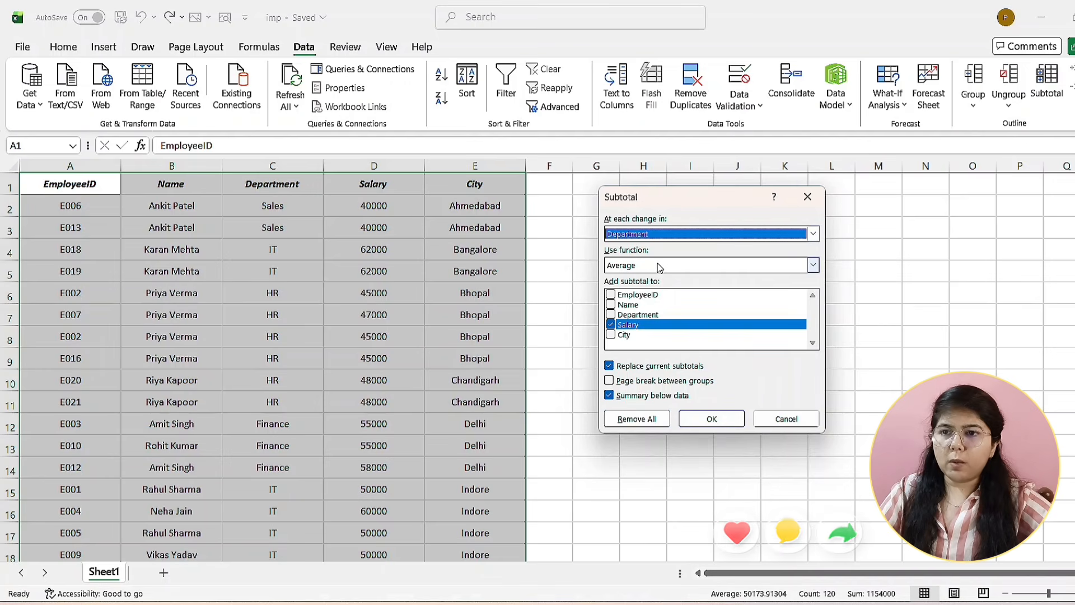
{"action": "left_click", "coordinate": [660, 268]}
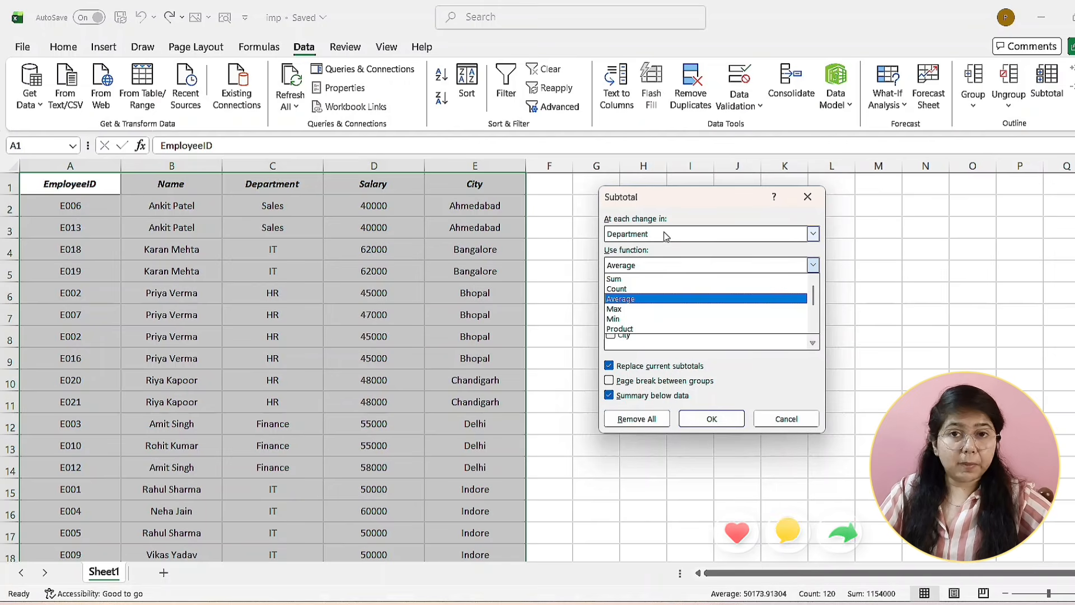
{"action": "left_click", "coordinate": [647, 306]}
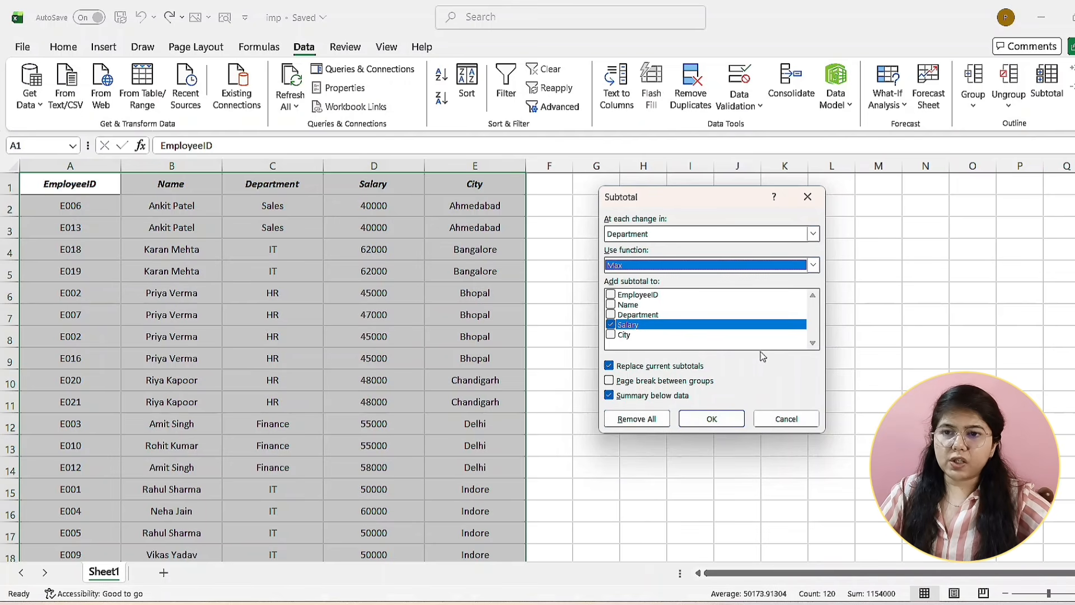
{"action": "left_click", "coordinate": [729, 420]}
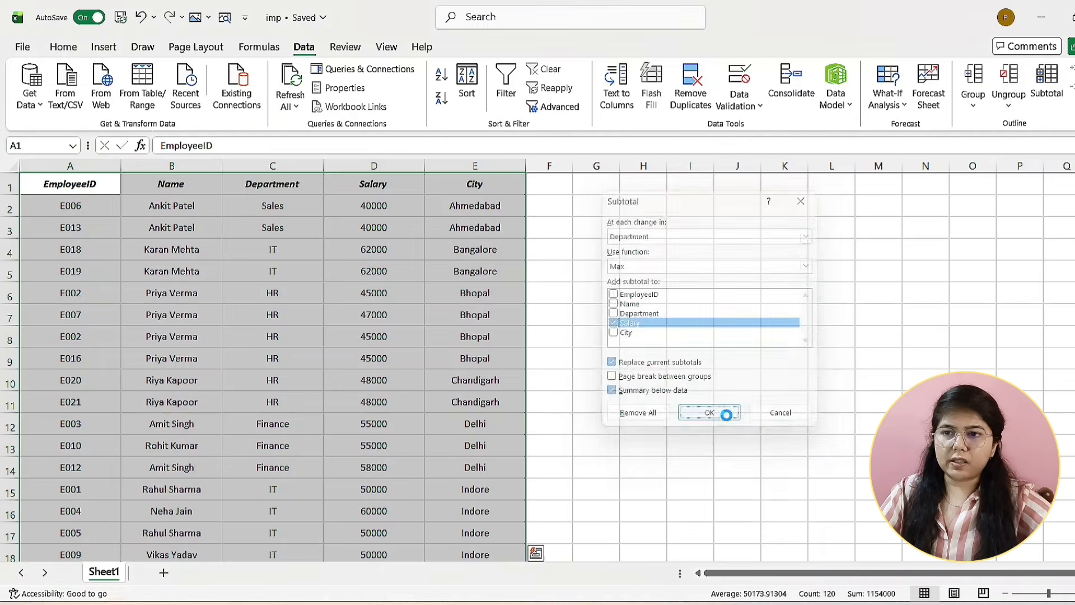
- Review the department maximum rows, including the second IT maximum, and undo the Department subtotals
{"action": "left_click", "coordinate": [492, 359]}
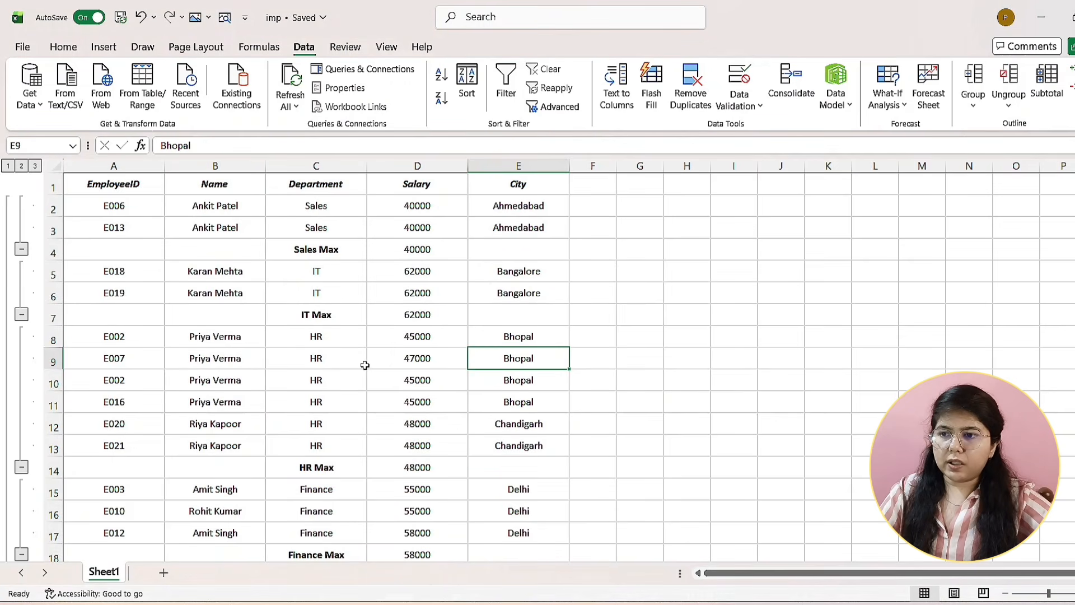
{"action": "scroll", "coordinate": [365, 365], "scroll_direction": "down", "scroll_amount": 4}
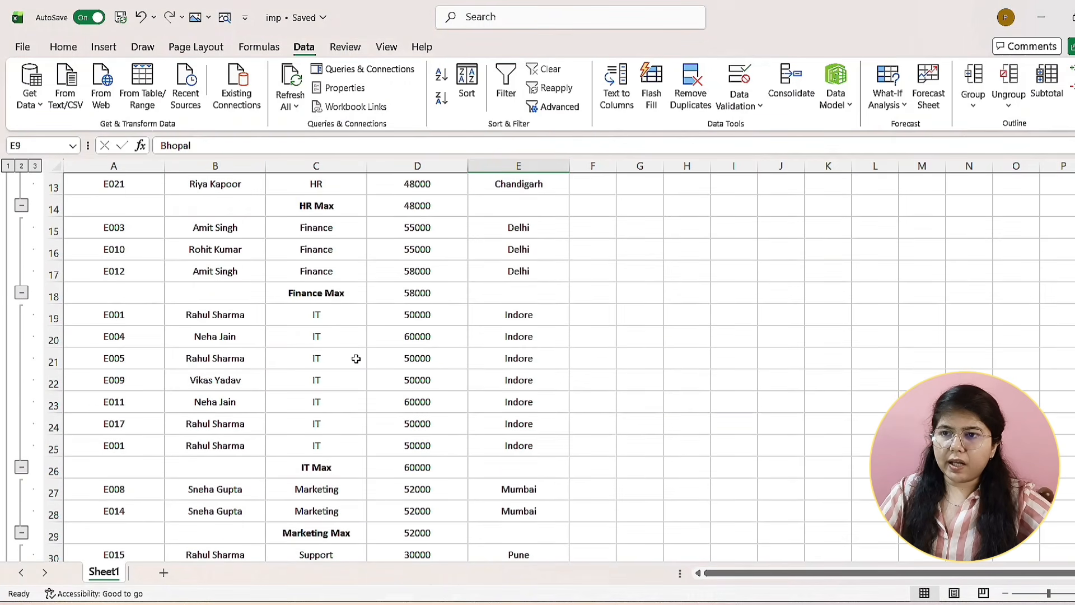
{"action": "left_click", "coordinate": [419, 469]}
{"action": "scroll", "coordinate": [442, 428], "scroll_direction": "up", "scroll_amount": 2}
{"action": "scroll", "coordinate": [455, 414], "scroll_direction": "up", "scroll_amount": 2}
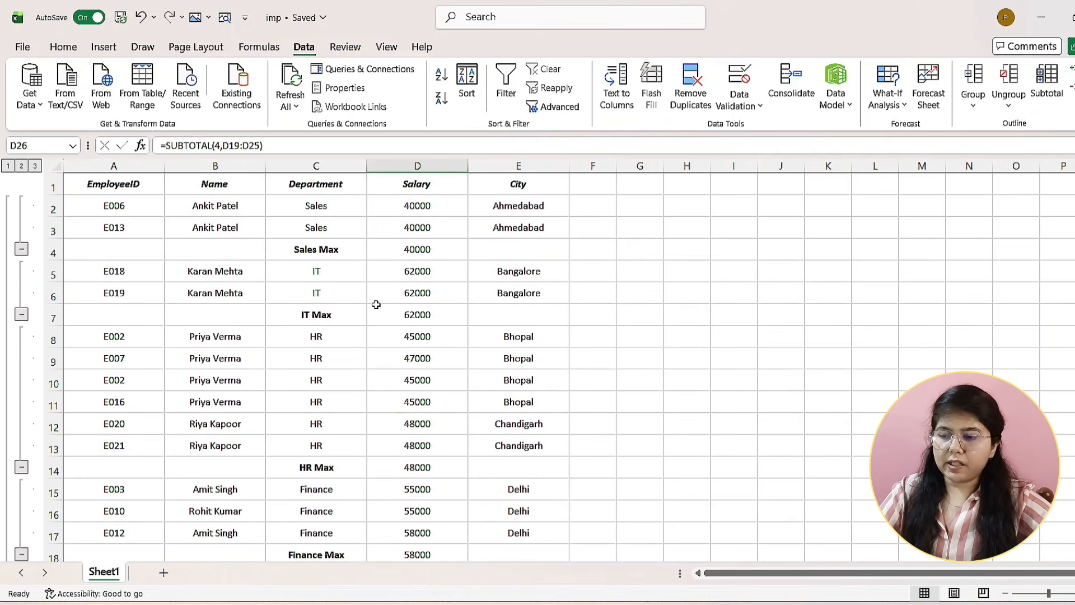
{"action": "key", "text": "ctrl+z"}
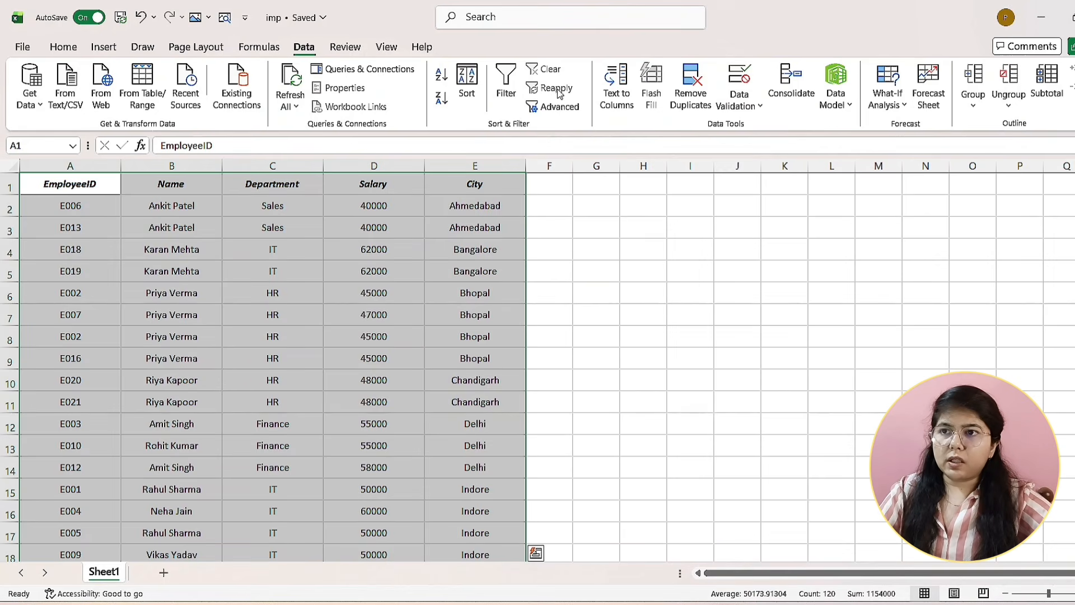
- Sort the employee table by Department on cell values in A to Z order
{"action": "key", "text": "Return"}
{"action": "left_click", "coordinate": [467, 90]}
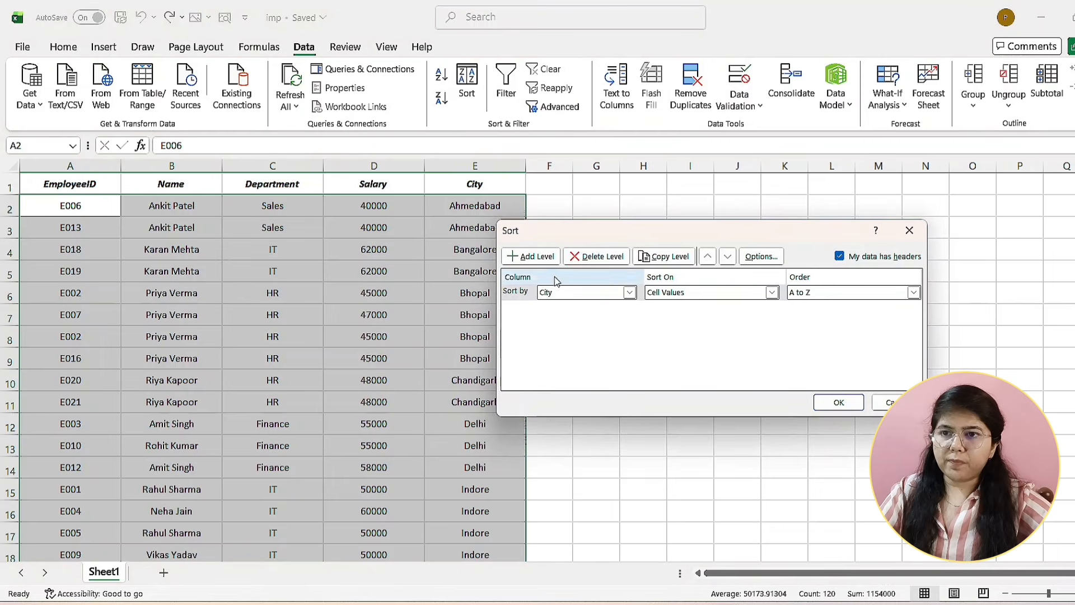
{"action": "left_click", "coordinate": [629, 292]}
{"action": "left_click", "coordinate": [558, 325]}
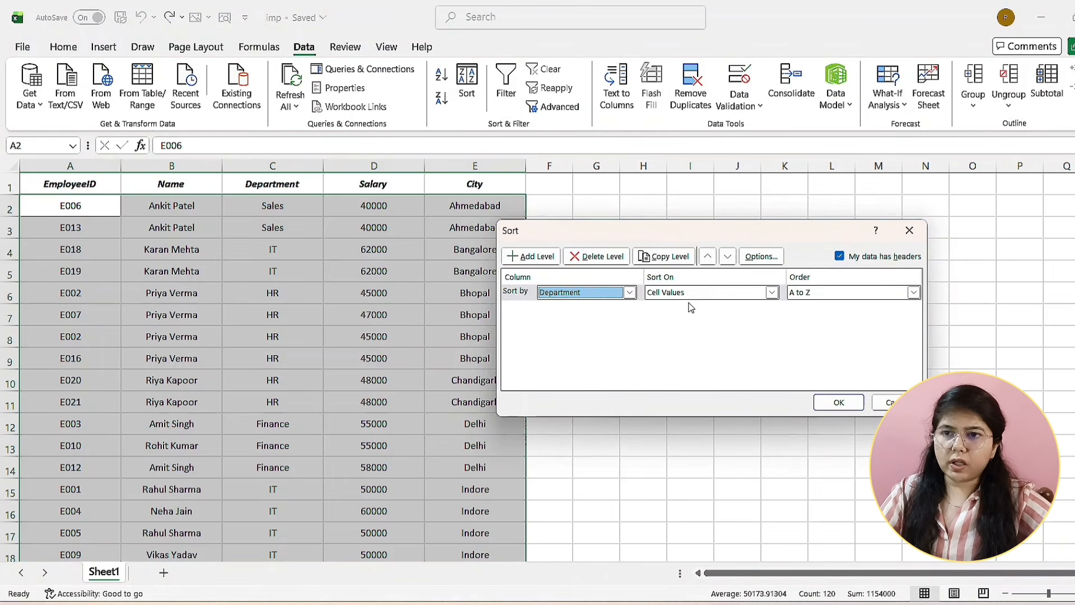
{"action": "left_click", "coordinate": [861, 295]}
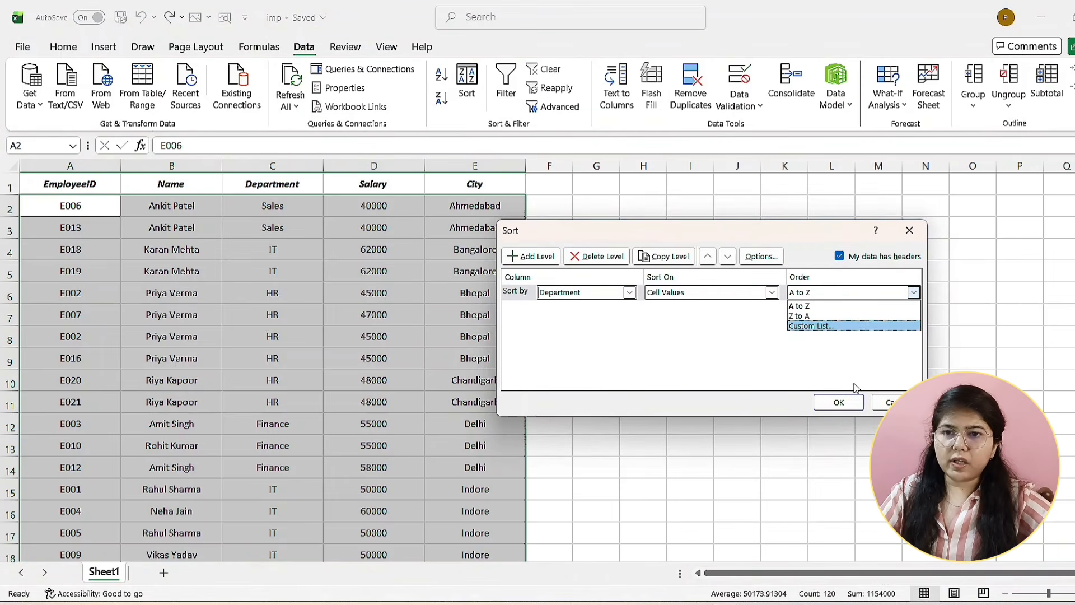
{"action": "left_click", "coordinate": [851, 407]}
{"action": "left_click", "coordinate": [850, 405]}
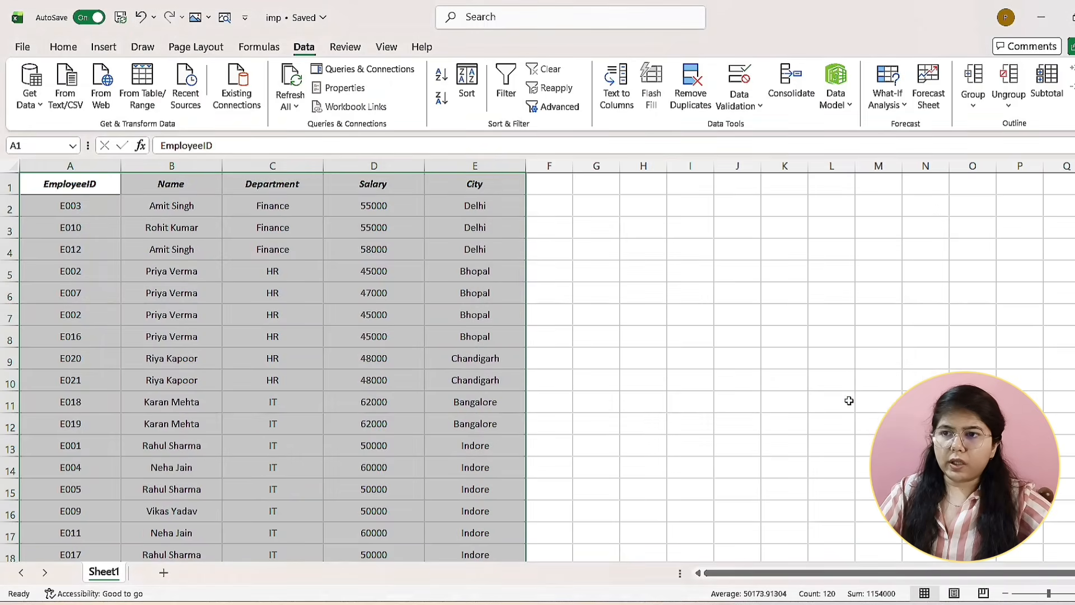
- Add Max subtotals of Salary at each change in Department to the whole sorted table and review the results
{"action": "left_click", "coordinate": [470, 337]}
{"action": "scroll", "coordinate": [288, 244], "scroll_direction": "down", "scroll_amount": 1}
{"action": "scroll", "coordinate": [287, 244], "scroll_direction": "down", "scroll_amount": 3}
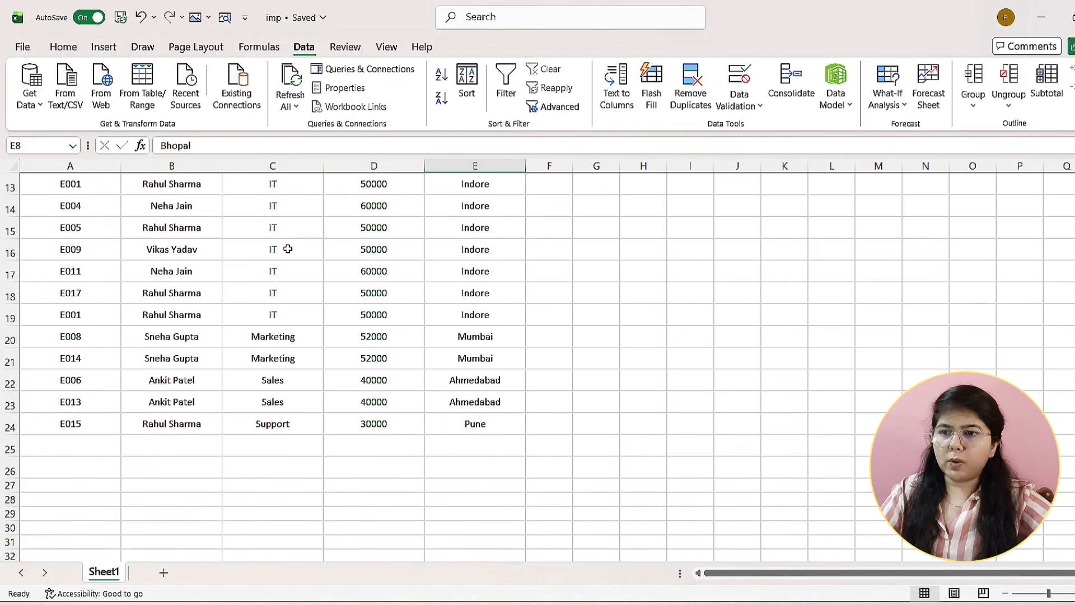
{"action": "left_click_drag", "start_coordinate": [482, 426], "coordinate": [28, 171]}
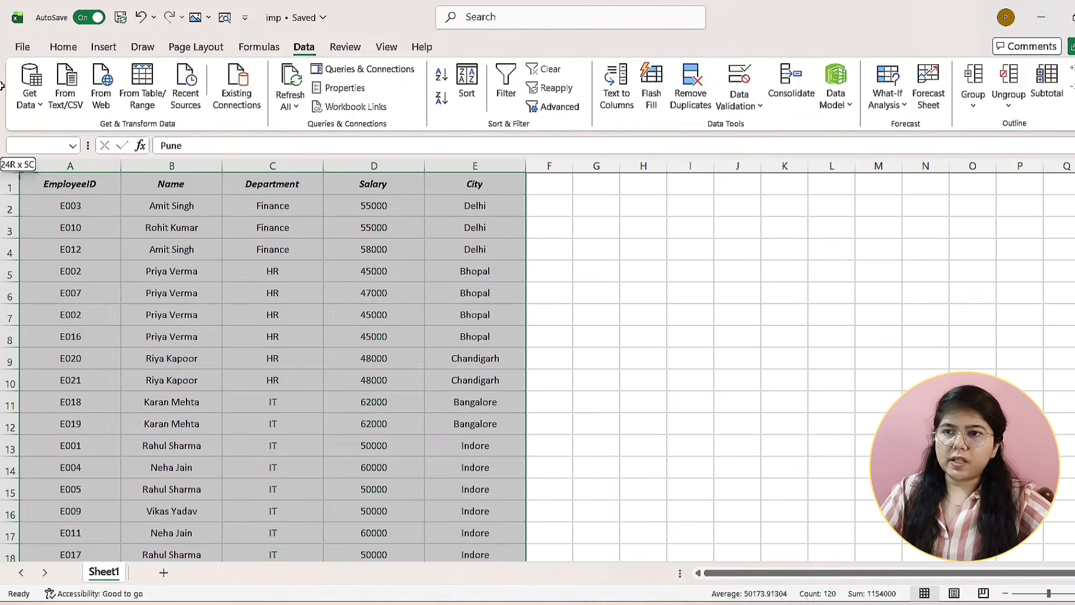
{"action": "left_click", "coordinate": [1046, 96]}
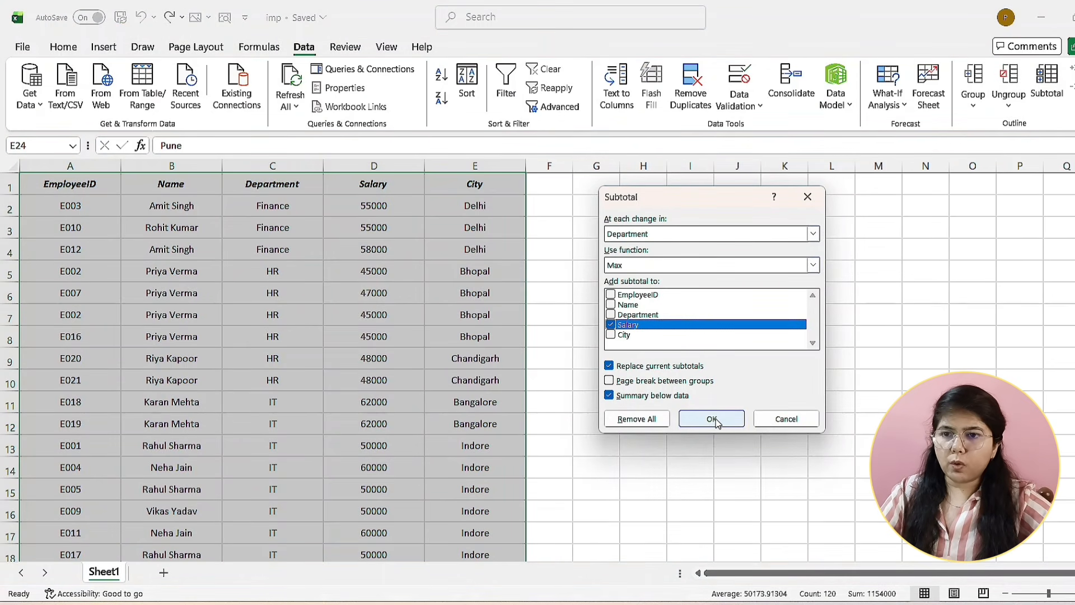
{"action": "left_click", "coordinate": [712, 419]}
{"action": "left_click", "coordinate": [592, 380]}
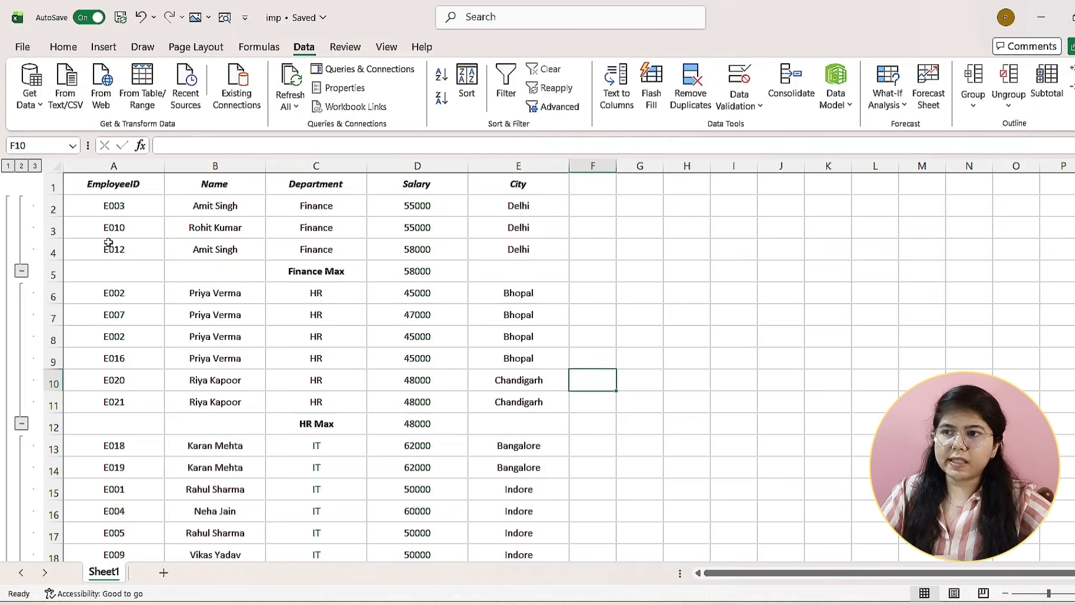
{"action": "scroll", "coordinate": [394, 284], "scroll_direction": "down", "scroll_amount": 2}
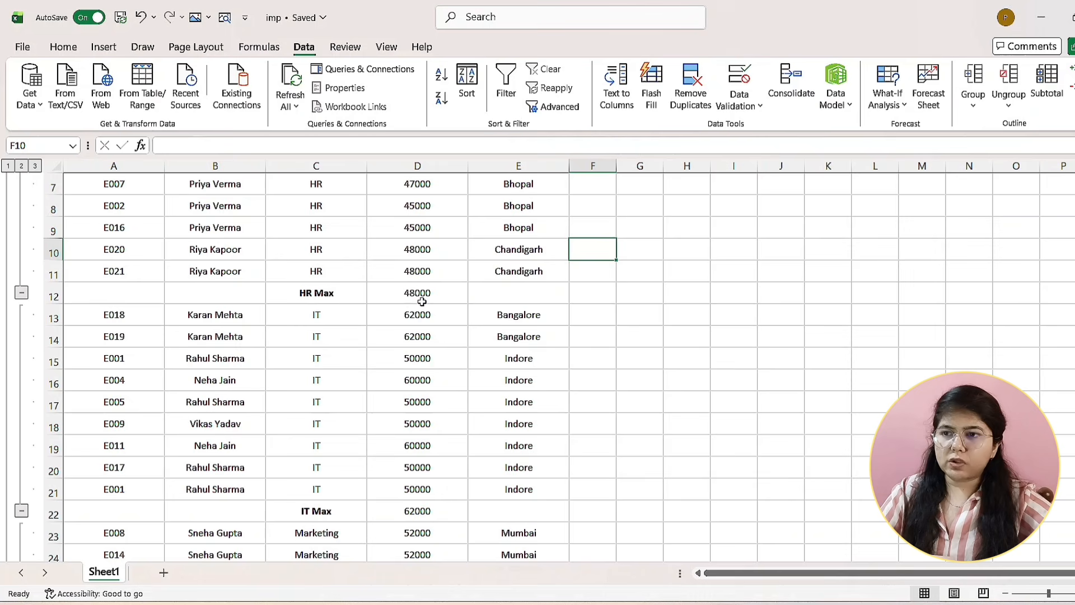
{"action": "scroll", "coordinate": [422, 305], "scroll_direction": "down", "scroll_amount": 3}
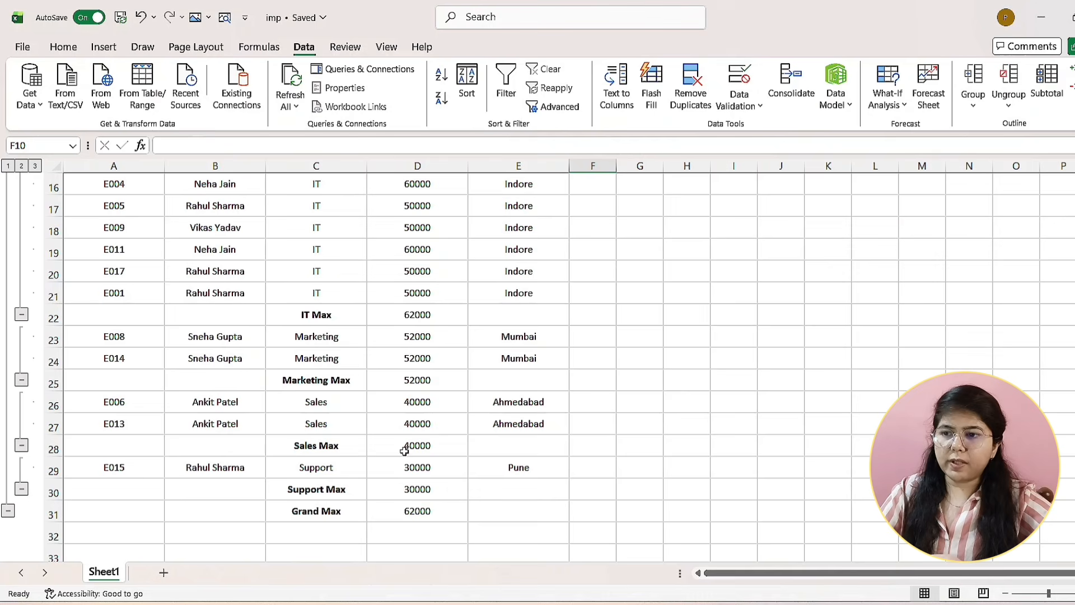
- View the department maximums at outline level 2, expand to level 3, and collapse to level 1
{"action": "left_click", "coordinate": [25, 166]}
{"action": "scroll", "coordinate": [298, 245], "scroll_direction": "up", "scroll_amount": 1}
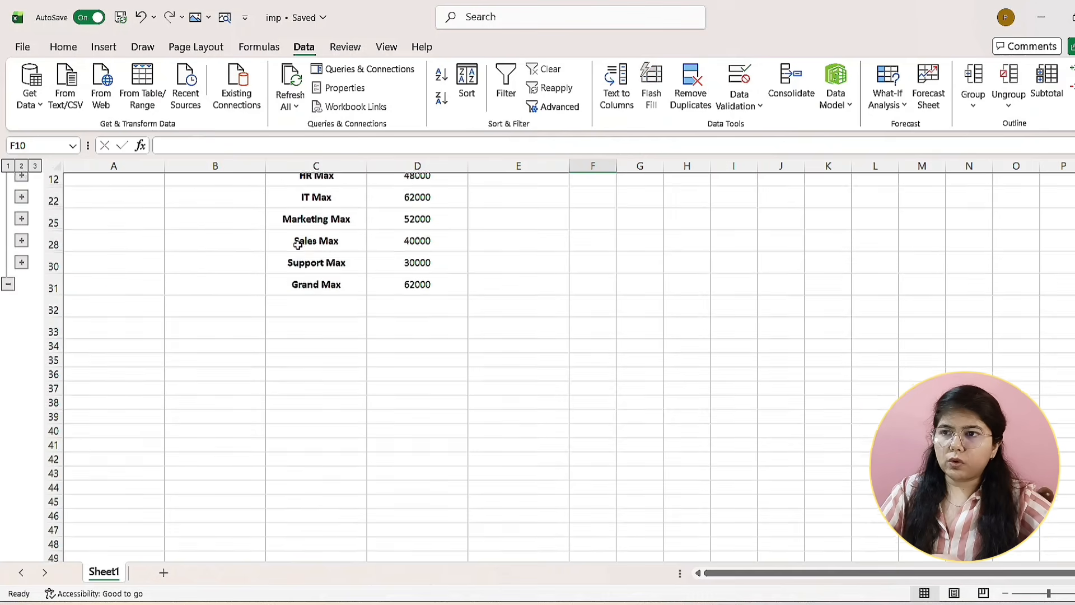
{"action": "scroll", "coordinate": [89, 191], "scroll_direction": "up", "scroll_amount": 2}
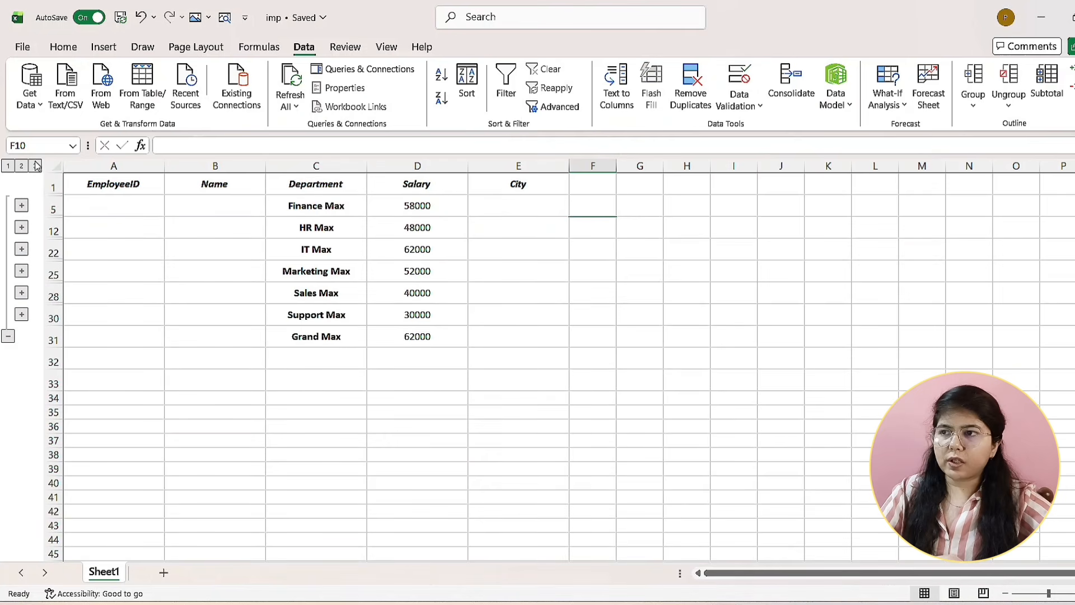
{"action": "left_click", "coordinate": [36, 166]}
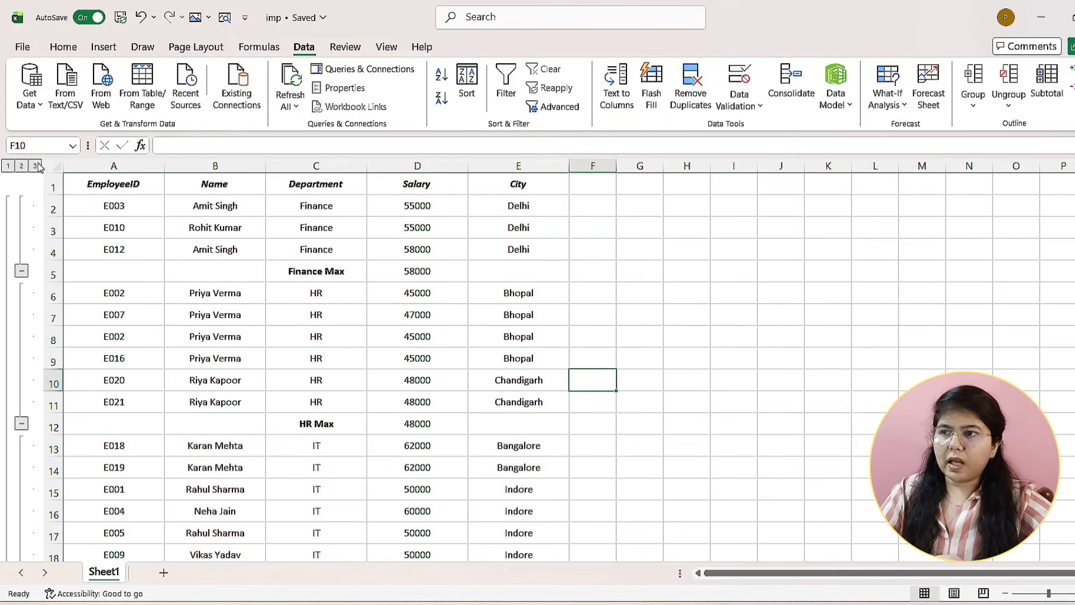
{"action": "left_click", "coordinate": [7, 167]}
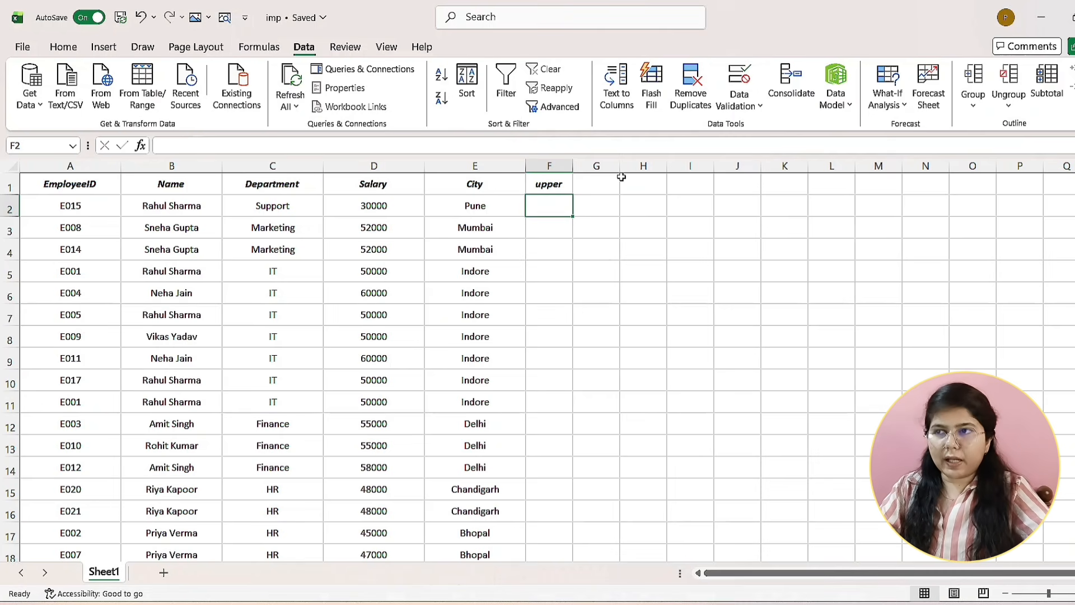
- Enter the formula =UPPER(B2) in cell F2 to convert the first employee's name to capitals
{"action": "left_click", "coordinate": [202, 209]}
{"action": "left_click", "coordinate": [552, 200]}
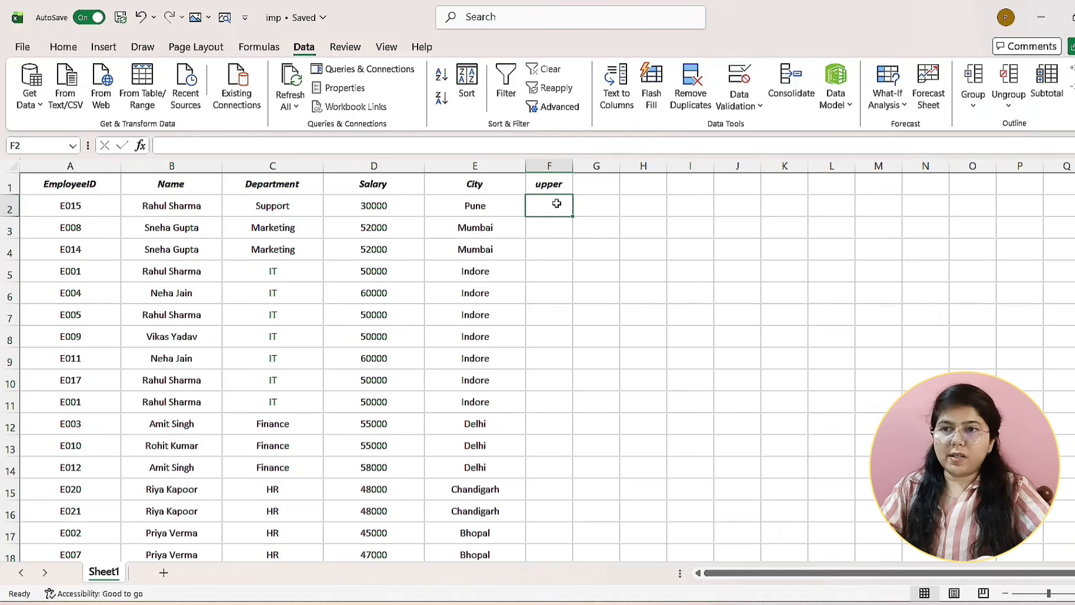
{"action": "double_click", "coordinate": [557, 203]}
{"action": "type", "text": "="}
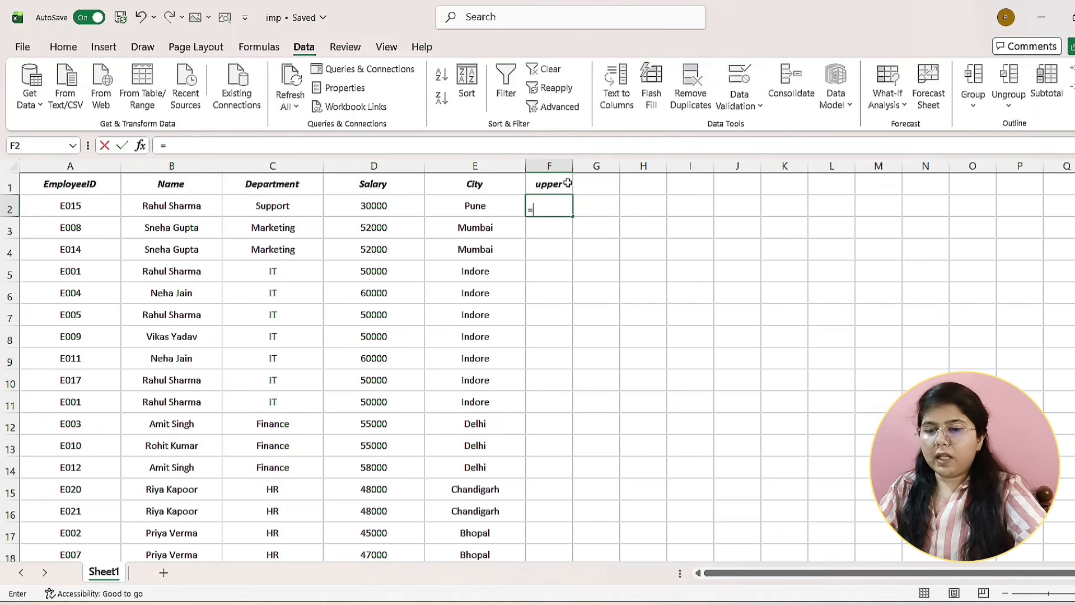
{"action": "type", "text": "upp"}
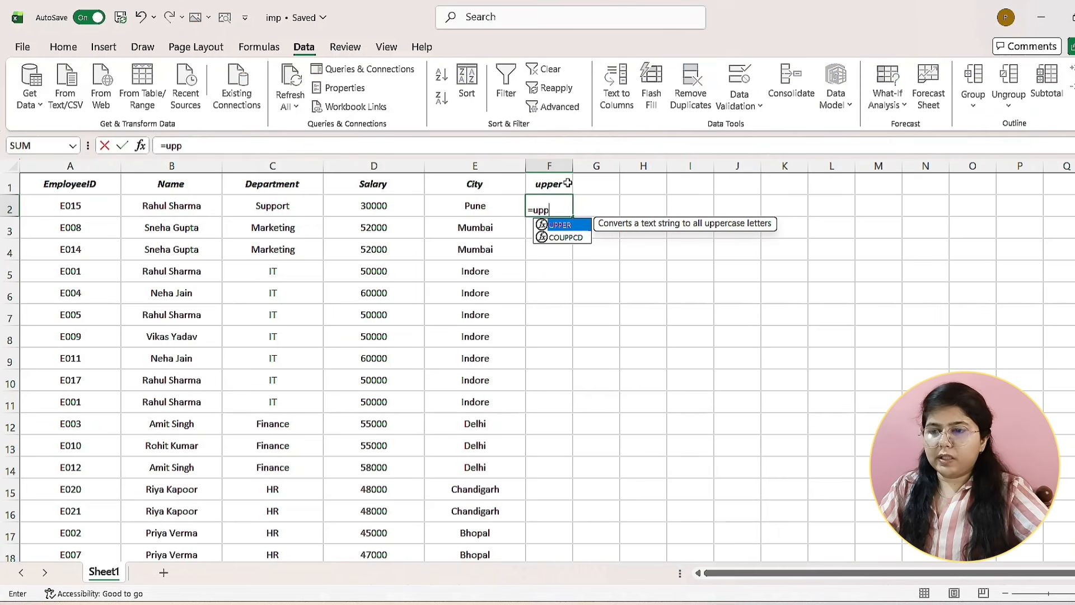
{"action": "key", "text": "Tab"}
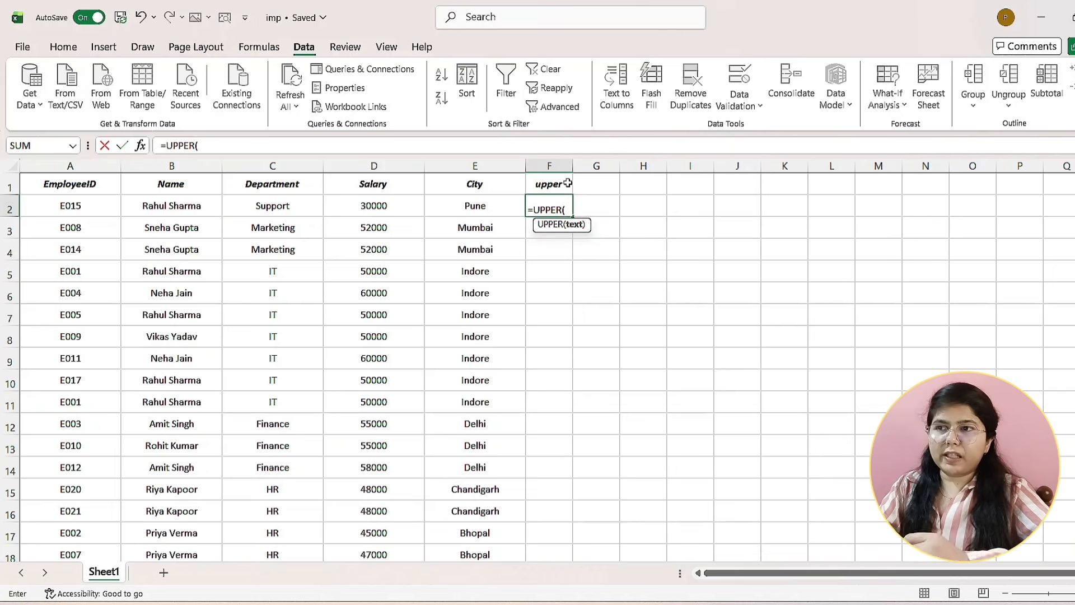
{"action": "left_click", "coordinate": [194, 206]}
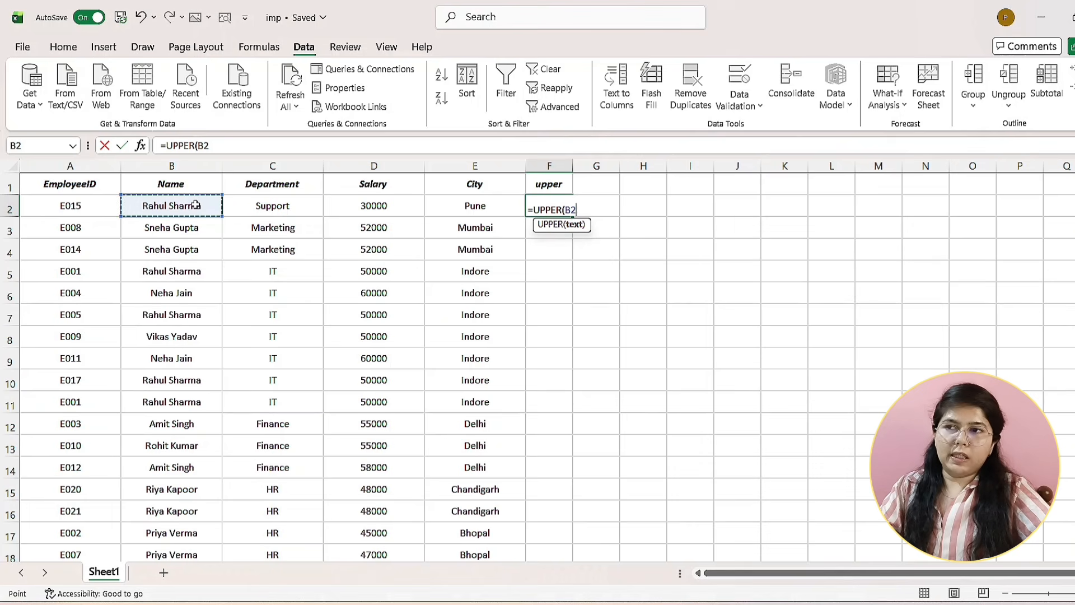
{"action": "key", "text": "Return"}
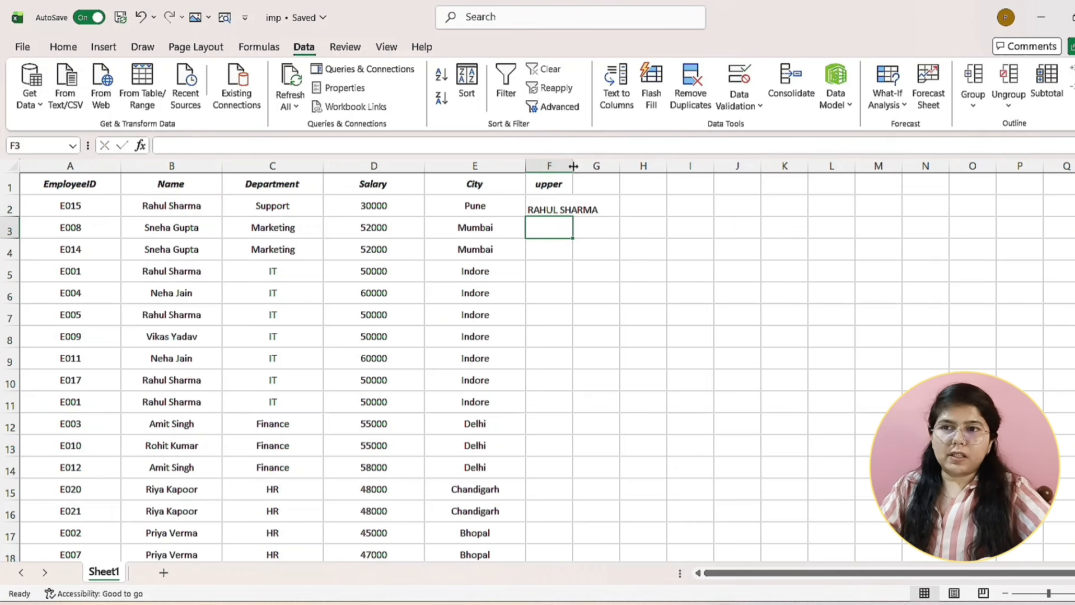
- Widen column F to fit the names and fill the UPPER formula from F2 down to the last table row
{"action": "left_click_drag", "start_coordinate": [574, 167], "coordinate": [605, 168]}
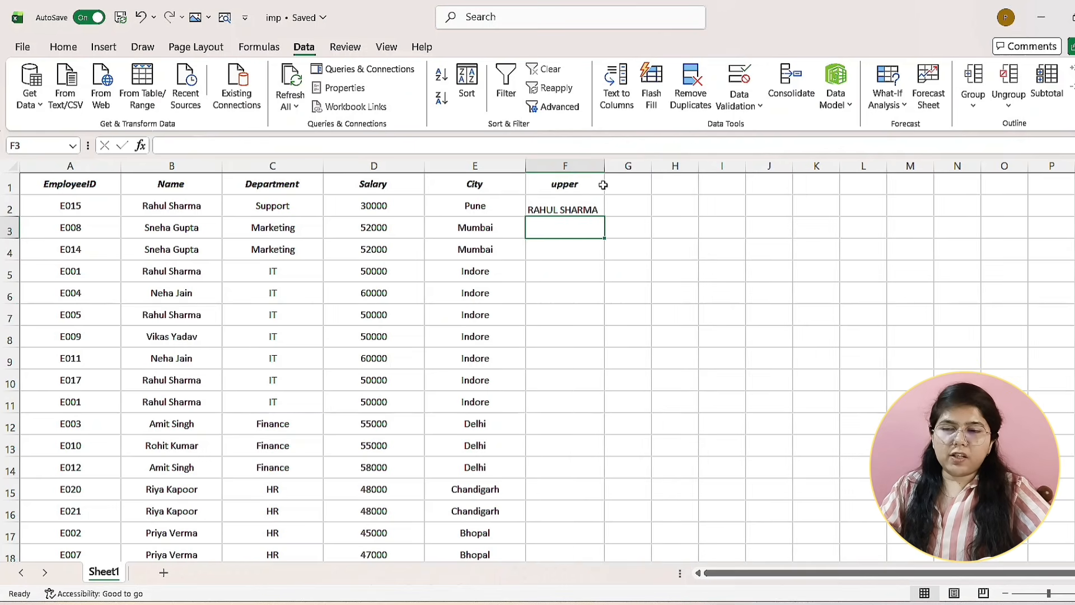
{"action": "left_click", "coordinate": [587, 210]}
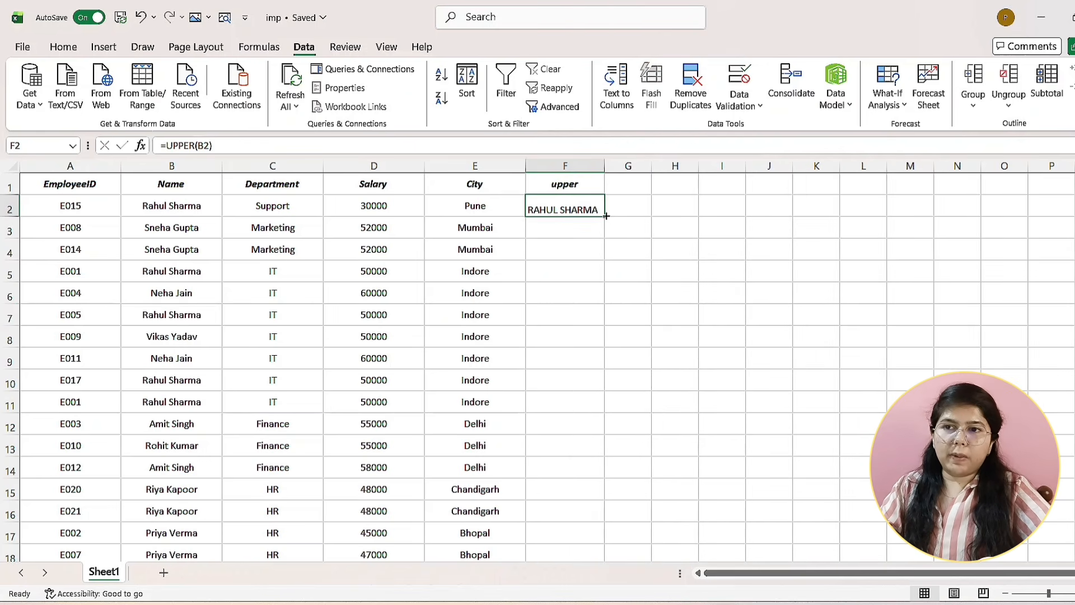
{"action": "double_click", "coordinate": [605, 215]}
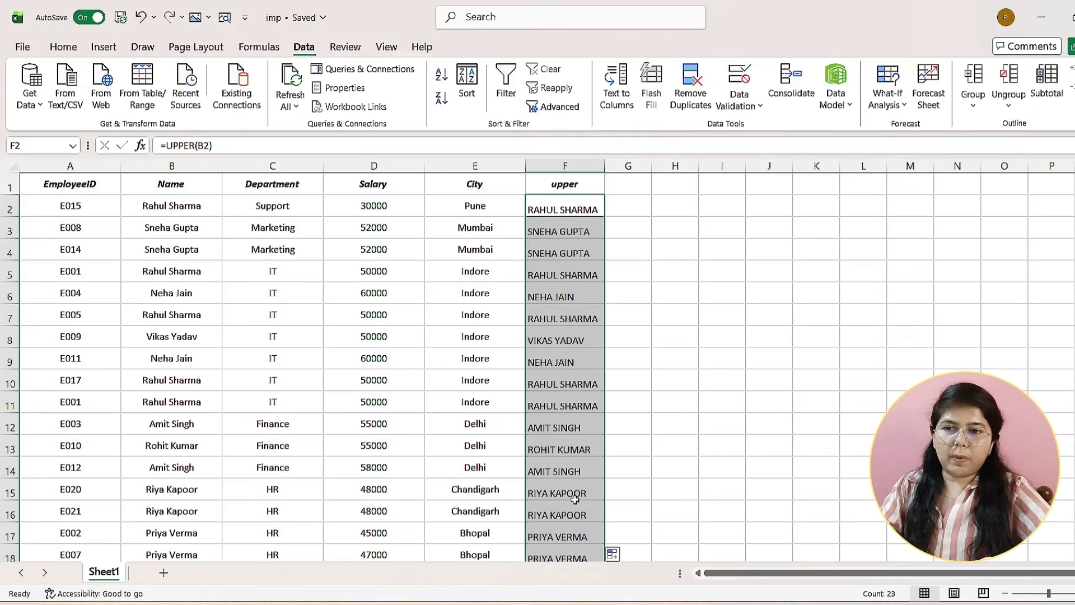
- Enter the column header "lower" in cell G1
{"action": "left_click", "coordinate": [627, 186]}
{"action": "double_click", "coordinate": [628, 185]}
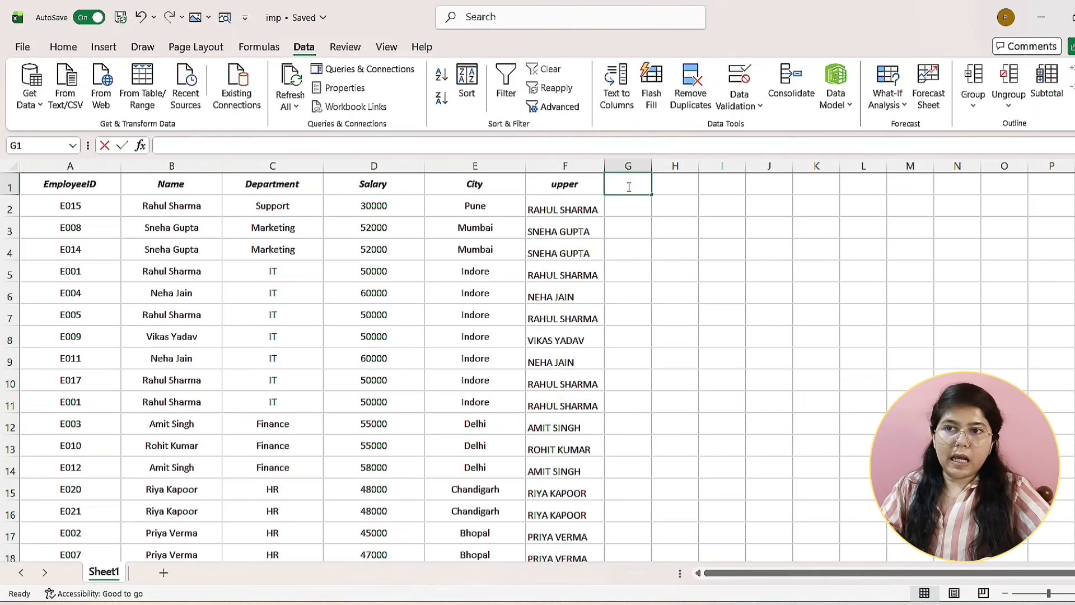
{"action": "type", "text": "lower"}
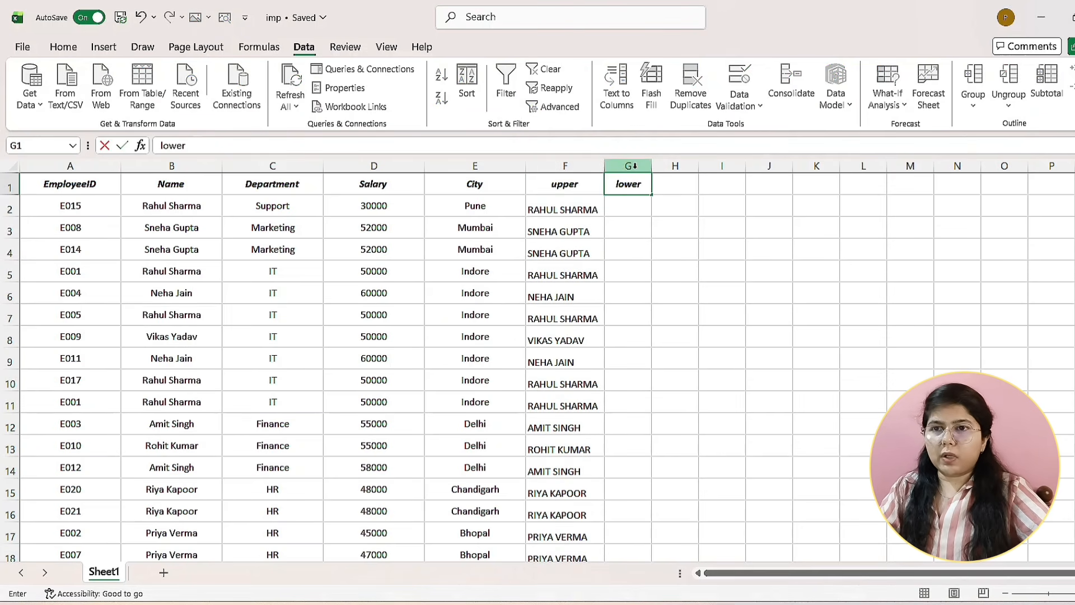
{"action": "key", "text": "Return"}
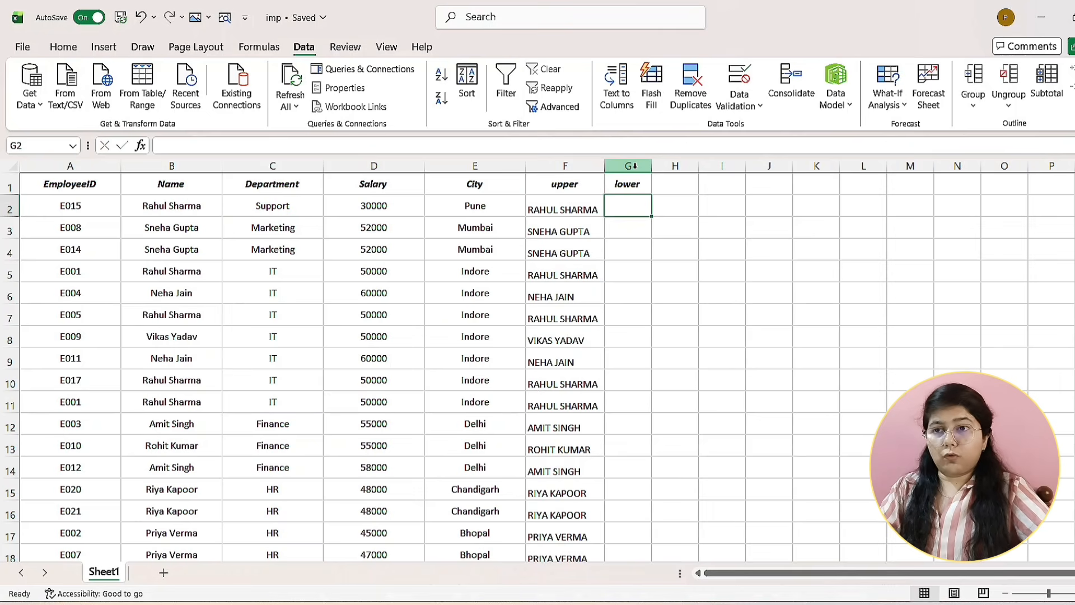
- Enter the formula =LOWER(B2) in cell G2 to convert the first employee's name to lowercase
{"action": "type", "text": "=lo"}
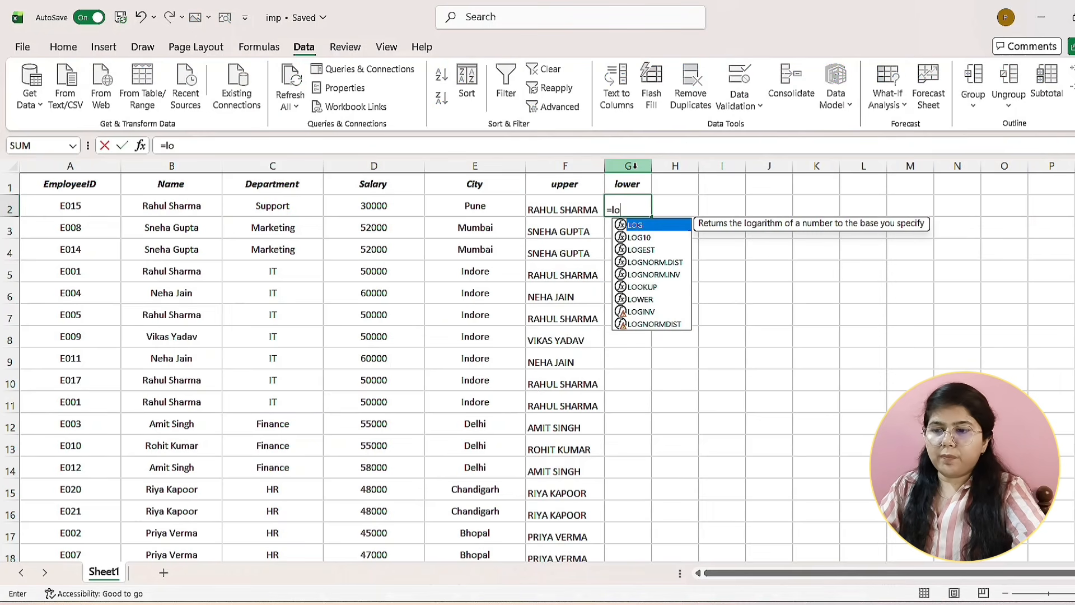
{"action": "type", "text": "w"}
{"action": "key", "text": "Tab"}
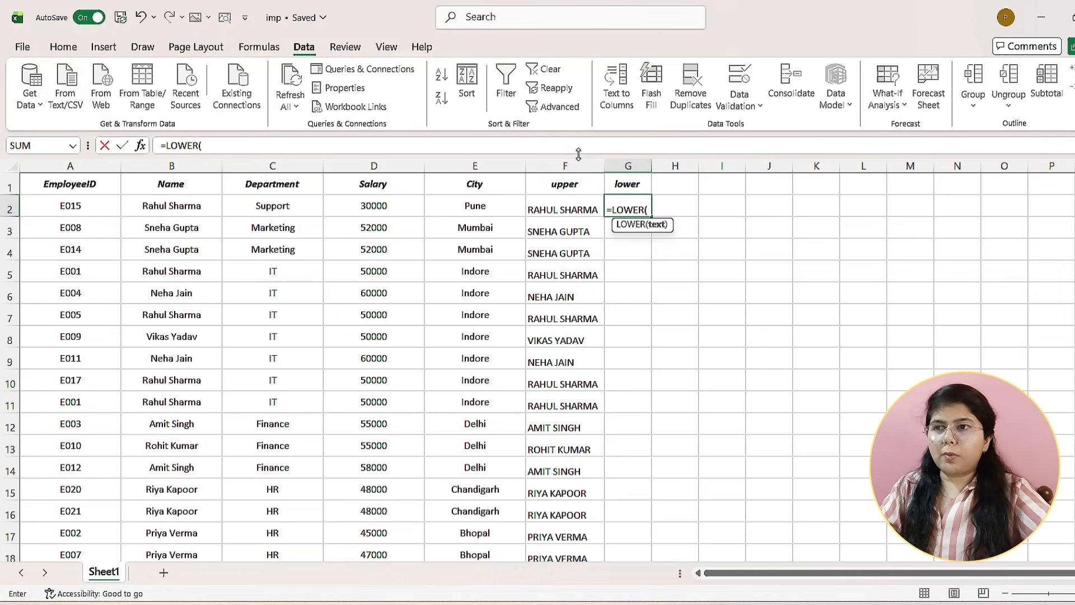
{"action": "left_click", "coordinate": [177, 212]}
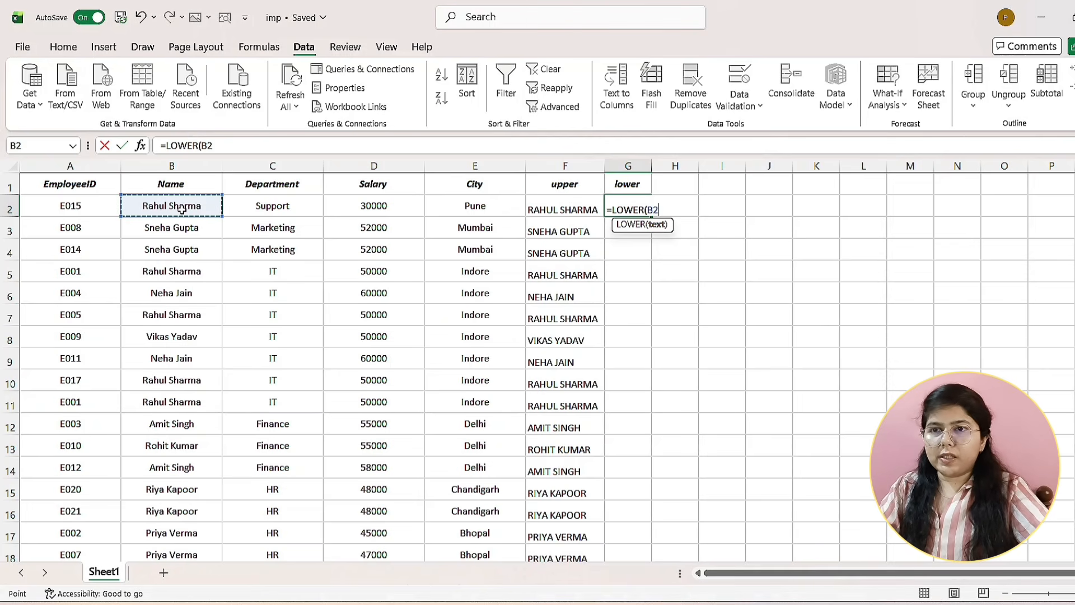
{"action": "key", "text": "Return"}
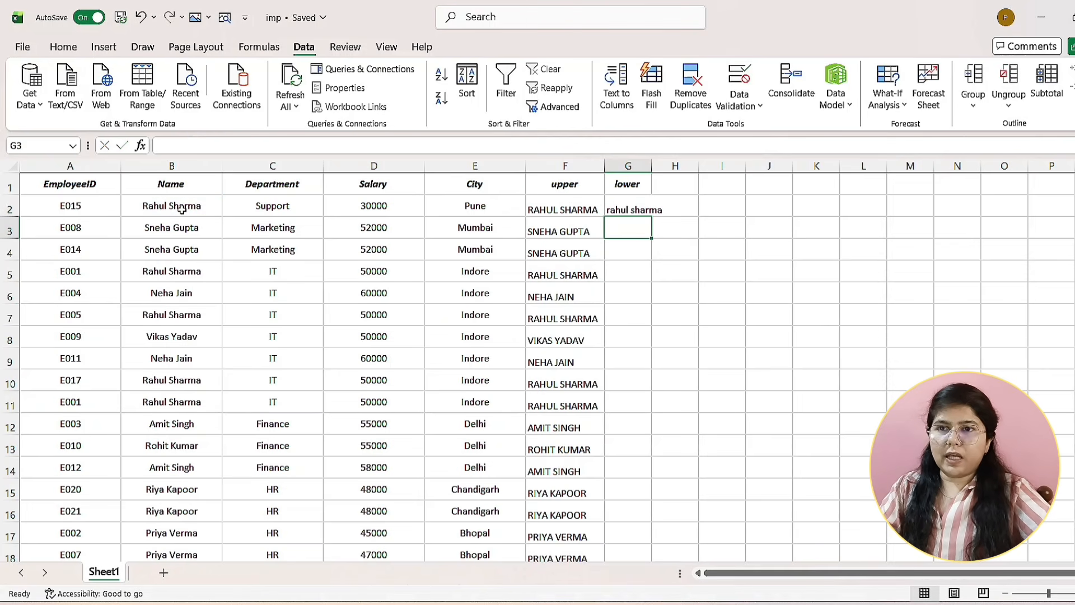
- Fill the LOWER formula from G2 down to the last table row and widen column G to fit the names
{"action": "left_click", "coordinate": [630, 212]}
{"action": "double_click", "coordinate": [651, 216]}
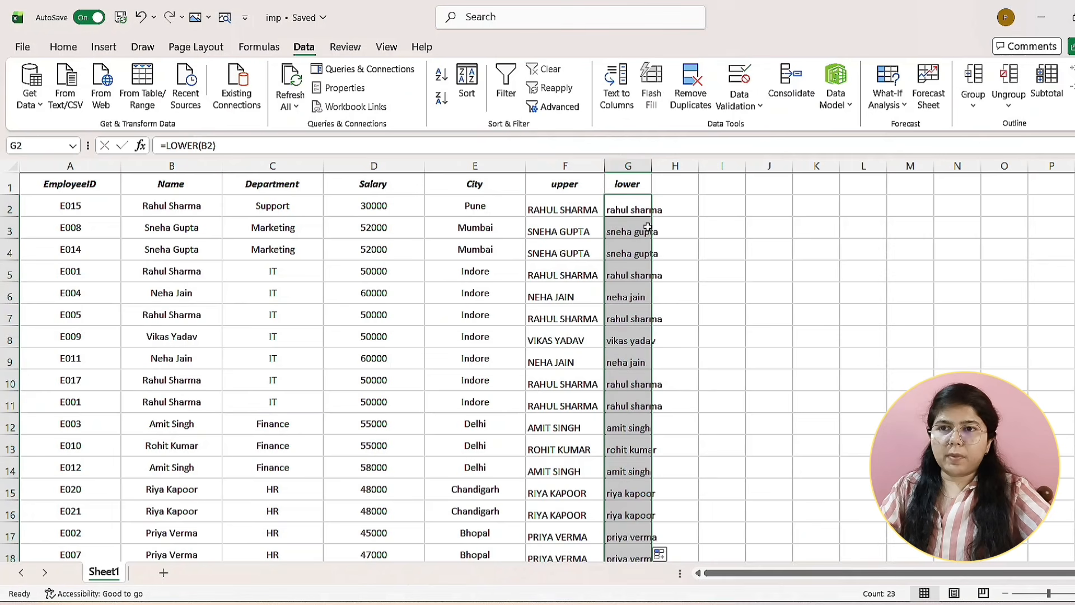
{"action": "left_click_drag", "start_coordinate": [653, 166], "coordinate": [672, 166]}
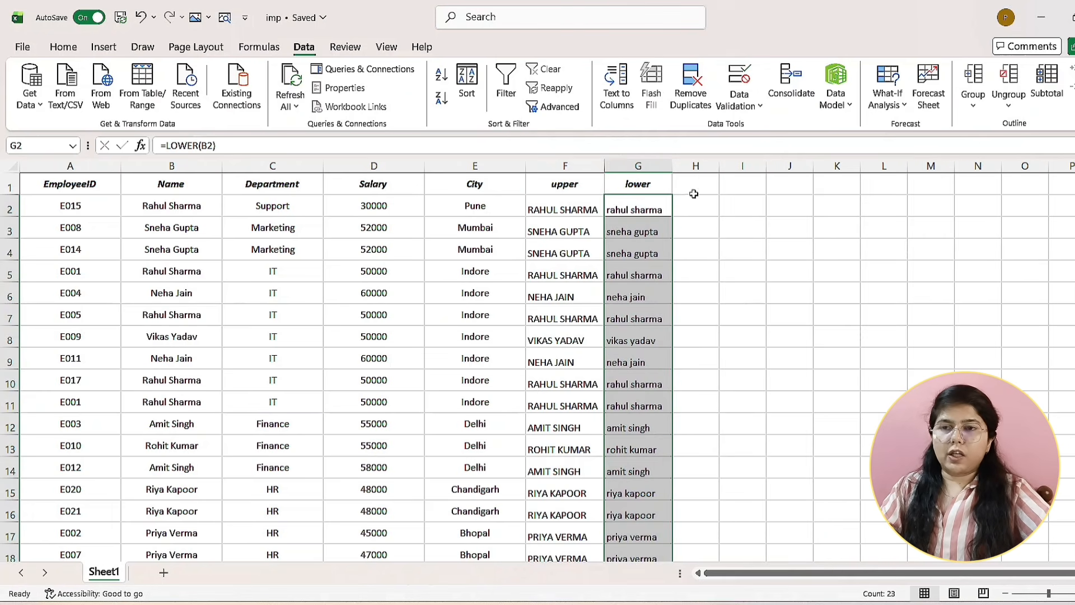
- Enter the column header "length" in cell H1
{"action": "left_click", "coordinate": [696, 183]}
{"action": "type", "text": "length"}
{"action": "key", "text": "Return"}
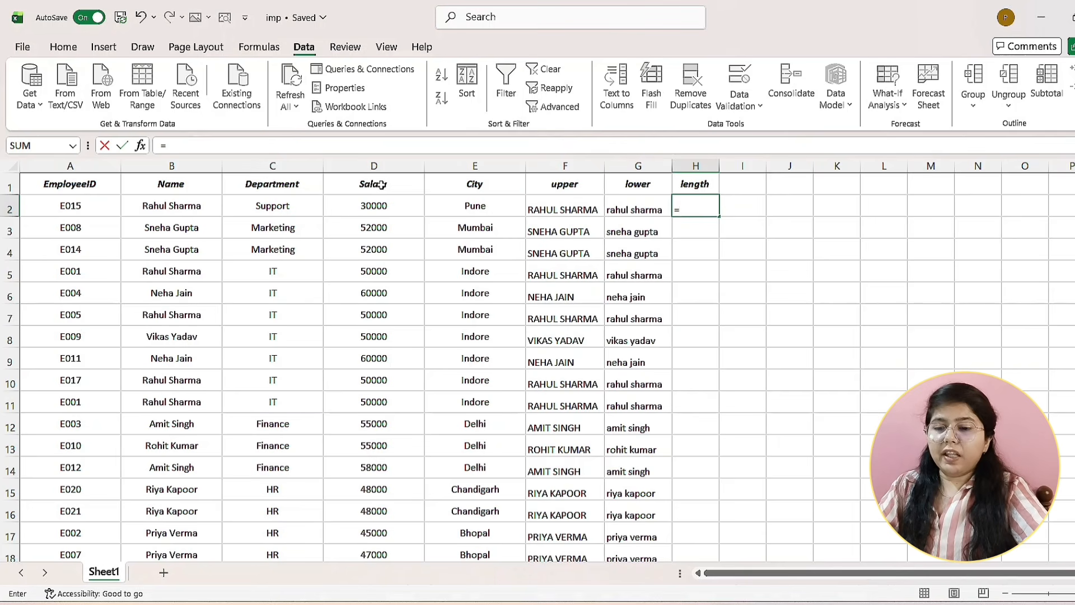
- Enter the formula =LEN(C2) in cell H2 to count the Department characters, and fill it down to the last table row
{"action": "type", "text": "le"}
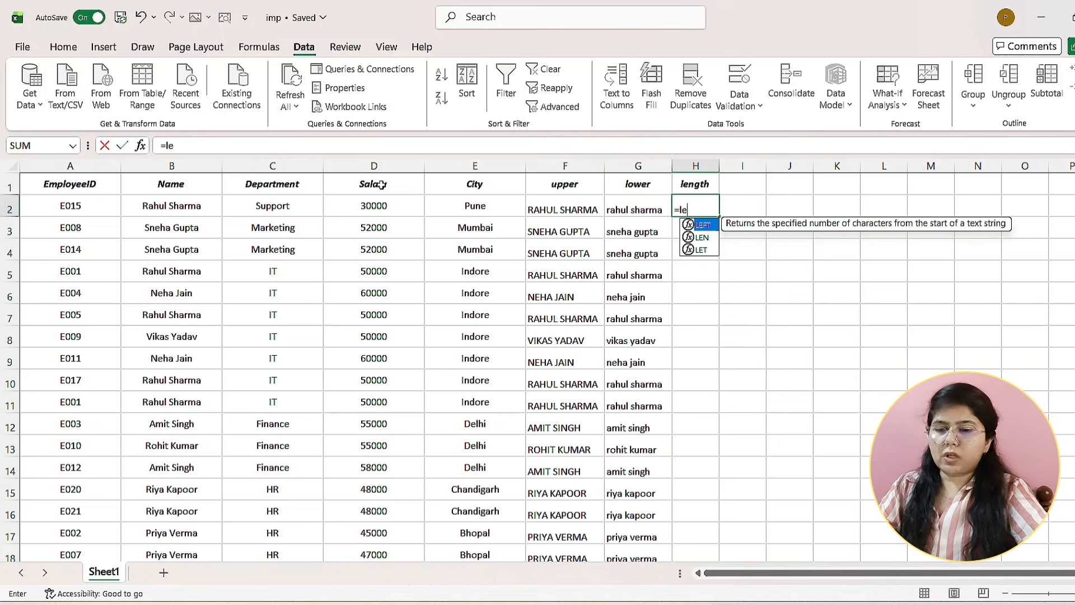
{"action": "type", "text": "n"}
{"action": "key", "text": "Tab"}
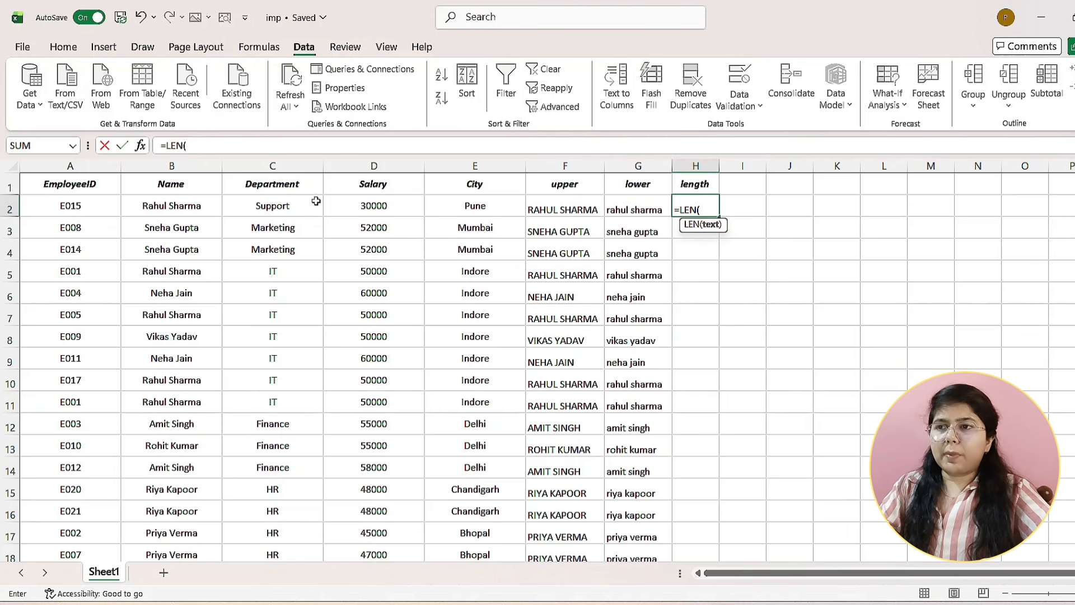
{"action": "left_click", "coordinate": [285, 209]}
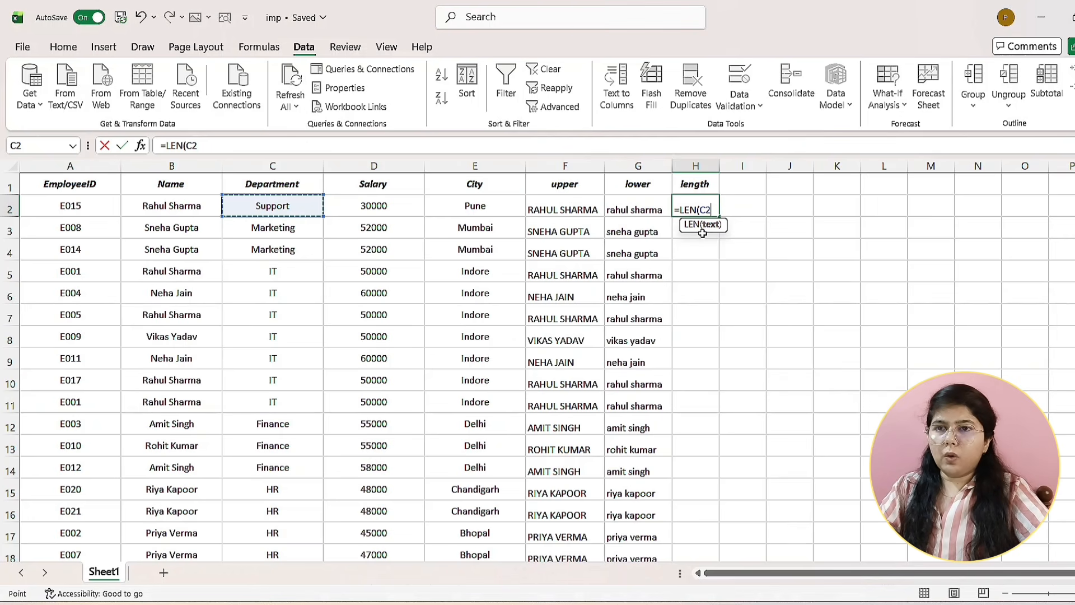
{"action": "key", "text": "Return"}
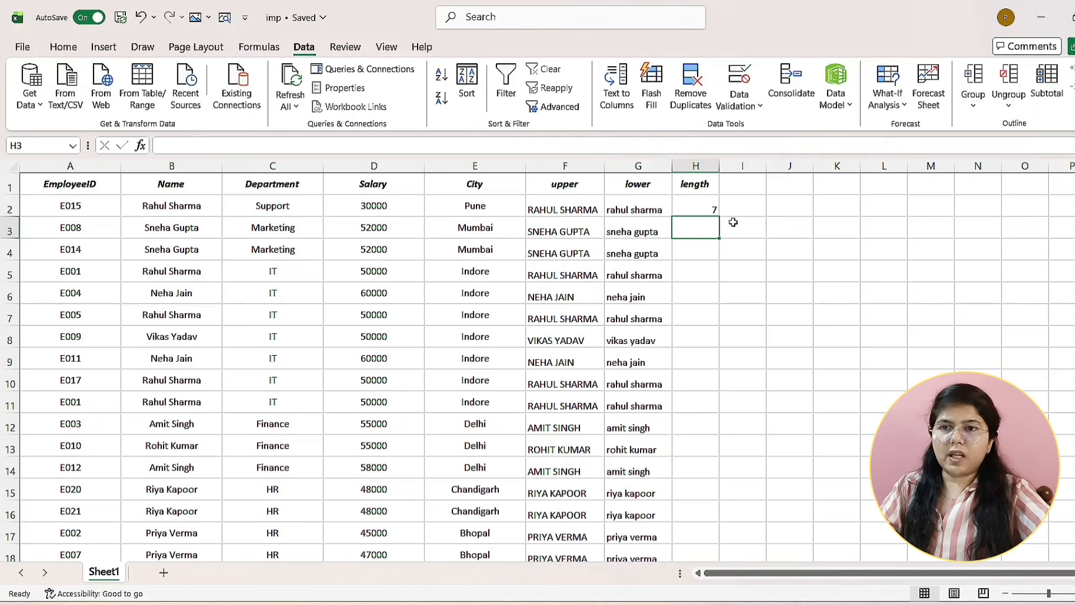
{"action": "left_click", "coordinate": [700, 203]}
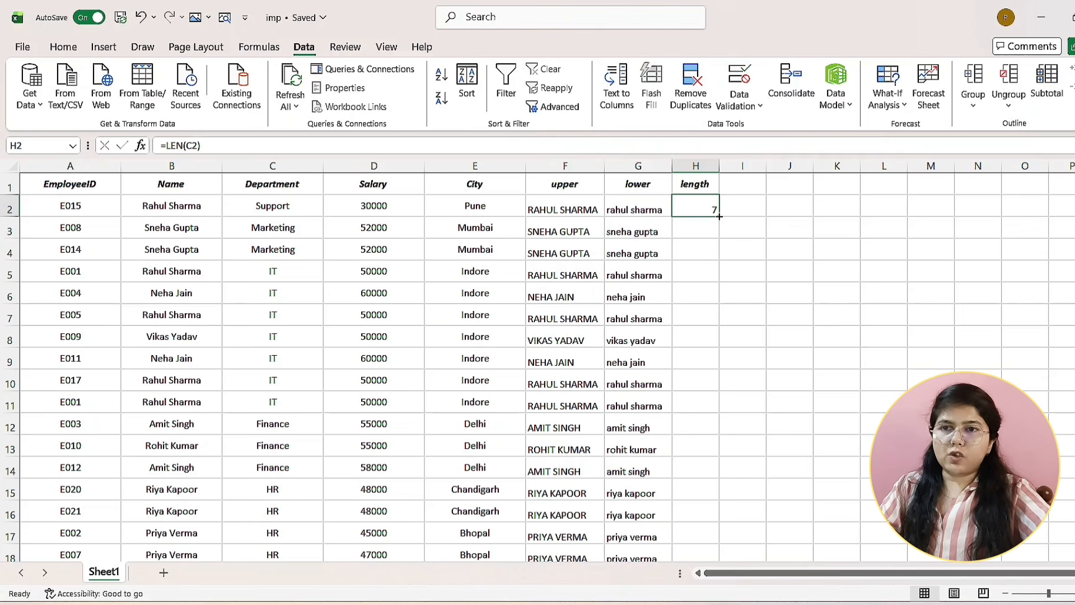
{"action": "double_click", "coordinate": [721, 217]}
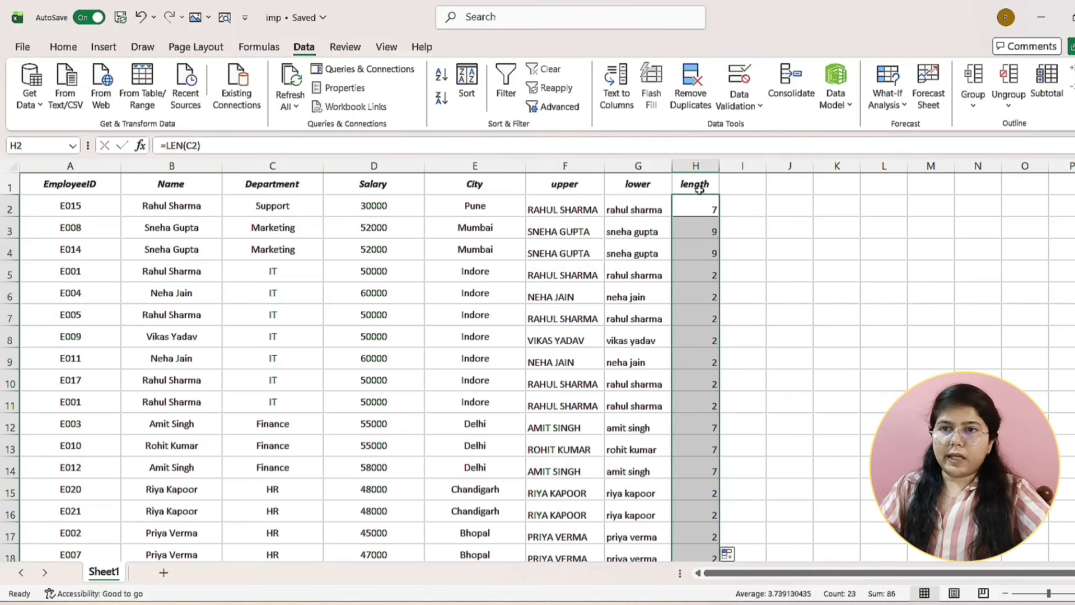
- Enter the column header "left" in cell I1
{"action": "left_click", "coordinate": [729, 181]}
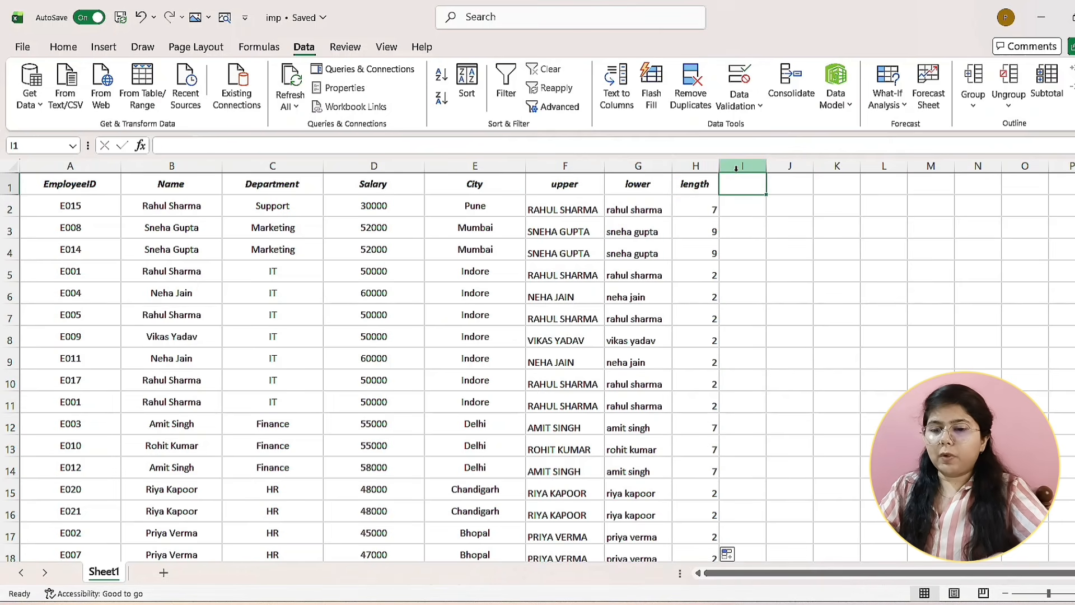
{"action": "type", "text": "left"}
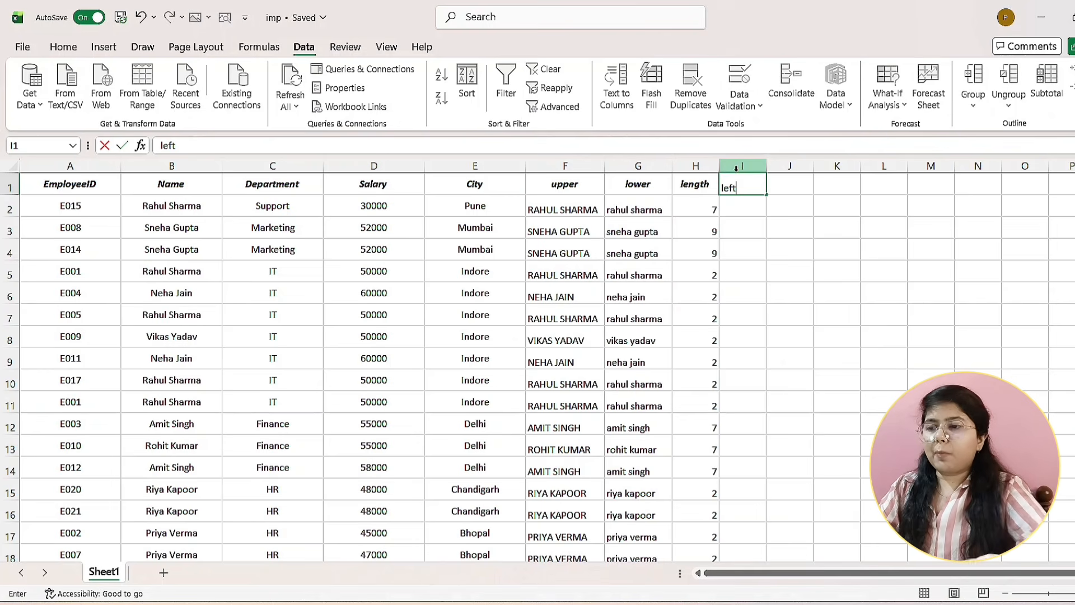
{"action": "left_click", "coordinate": [733, 207]}
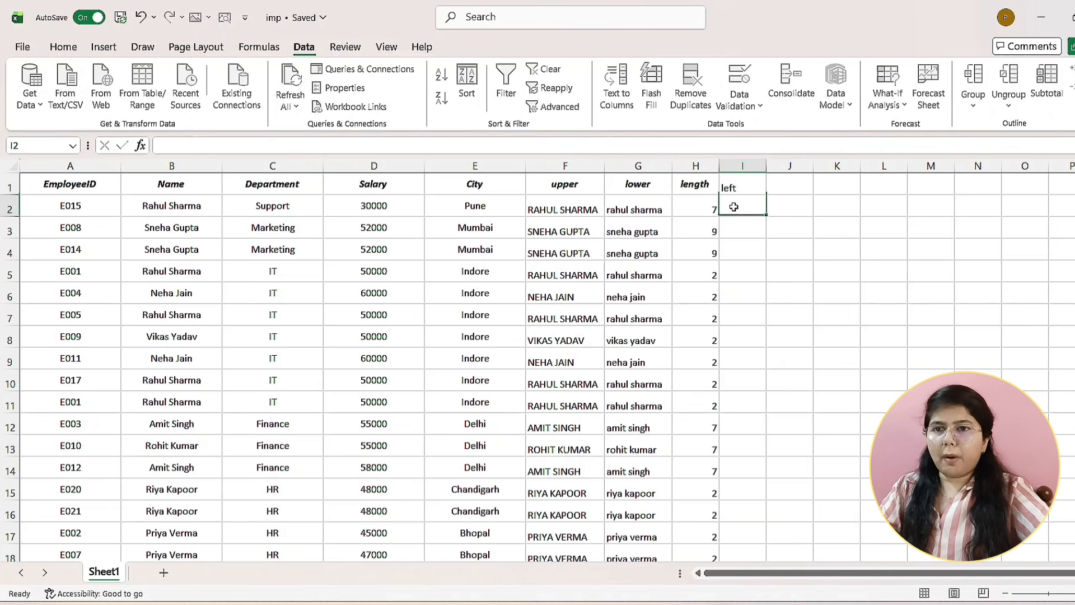
- Enter the formula =LEFT(B2,3) in cell I2 to extract the first three characters of the employee's name
{"action": "type", "text": "="}
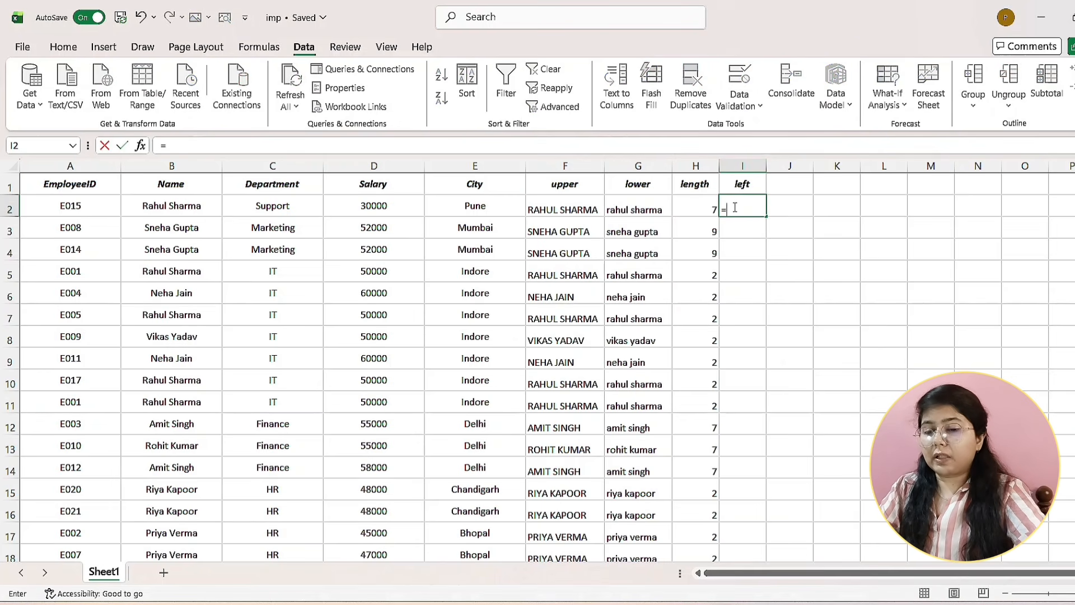
{"action": "type", "text": "le"}
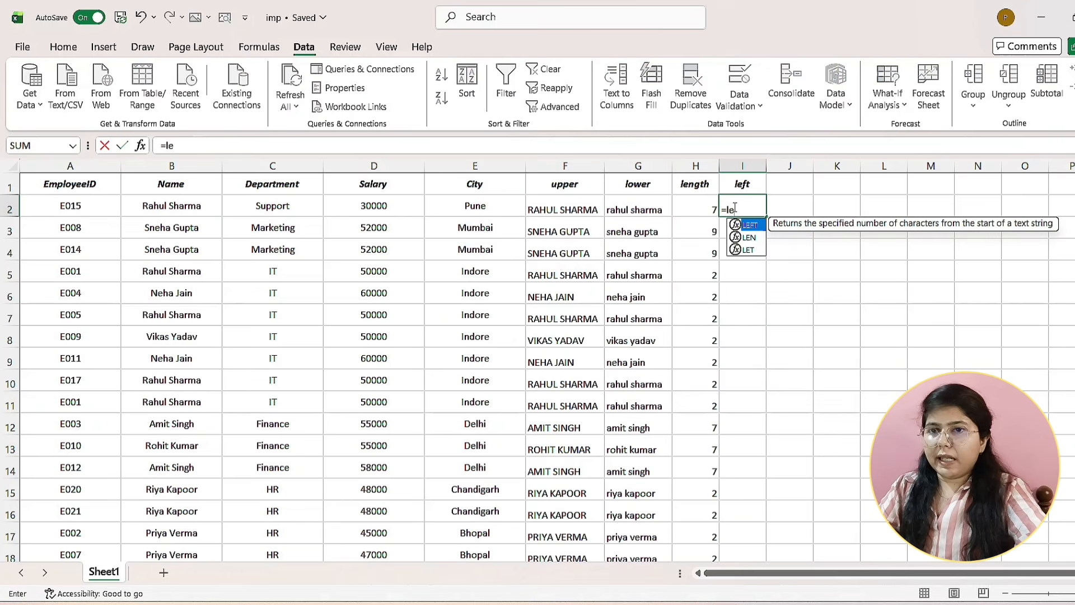
{"action": "key", "text": "Tab"}
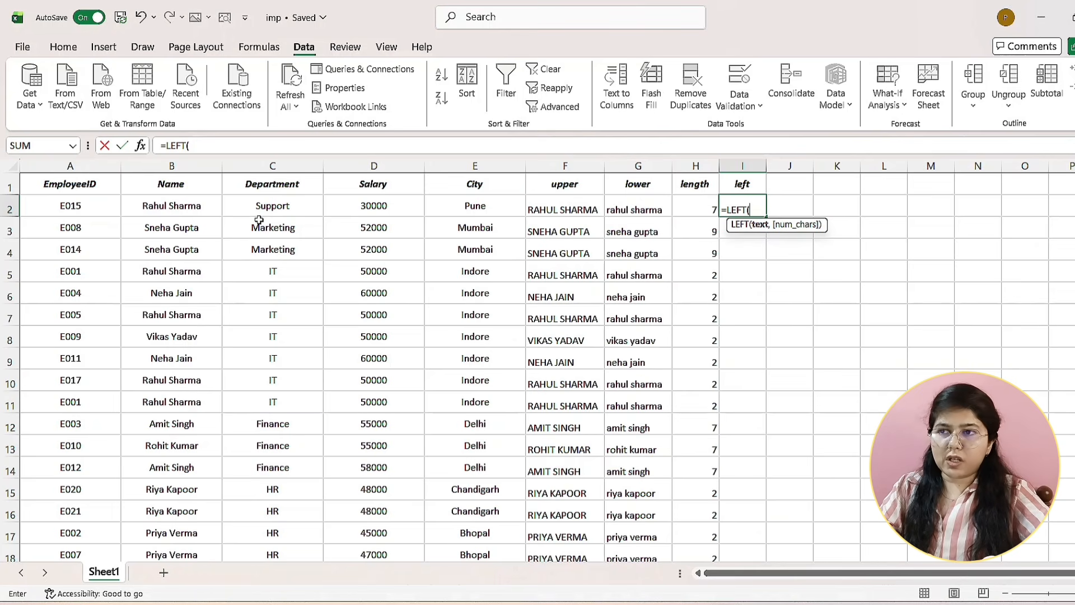
{"action": "left_click", "coordinate": [177, 210]}
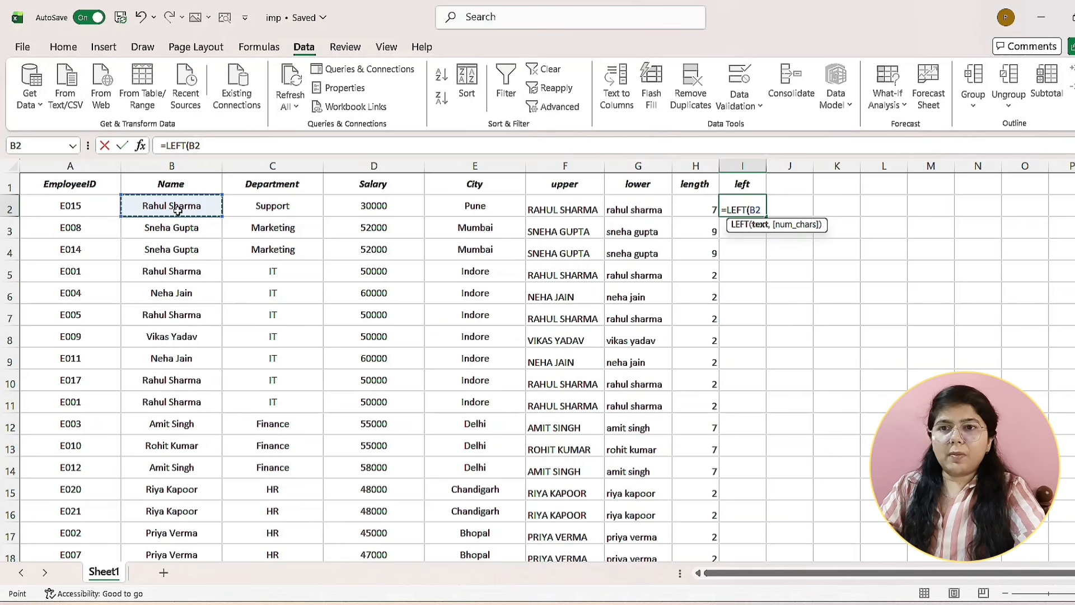
{"action": "type", "text": ","}
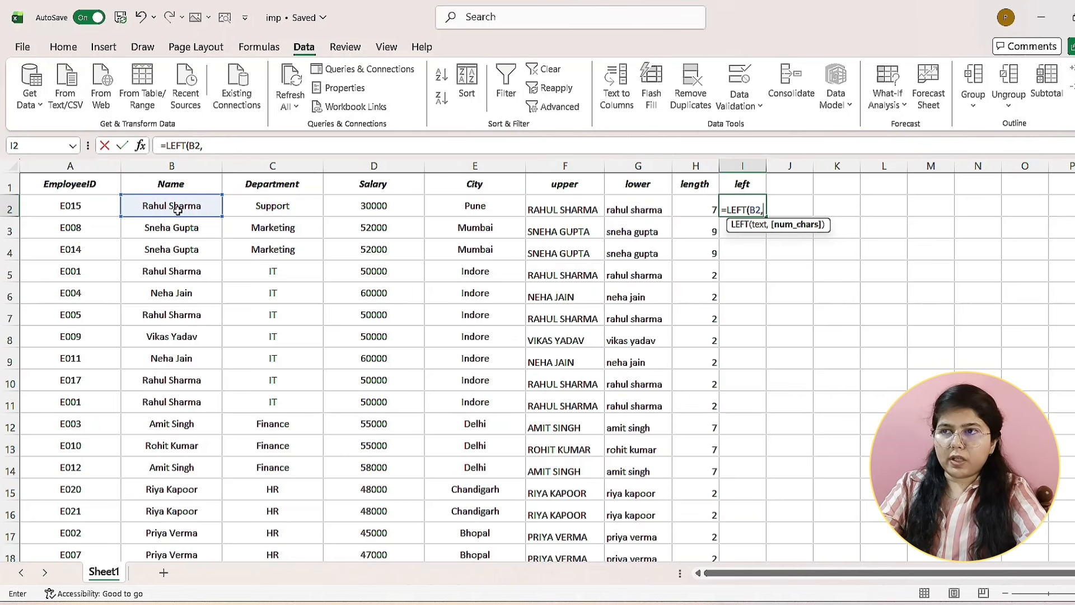
{"action": "type", "text": "3"}
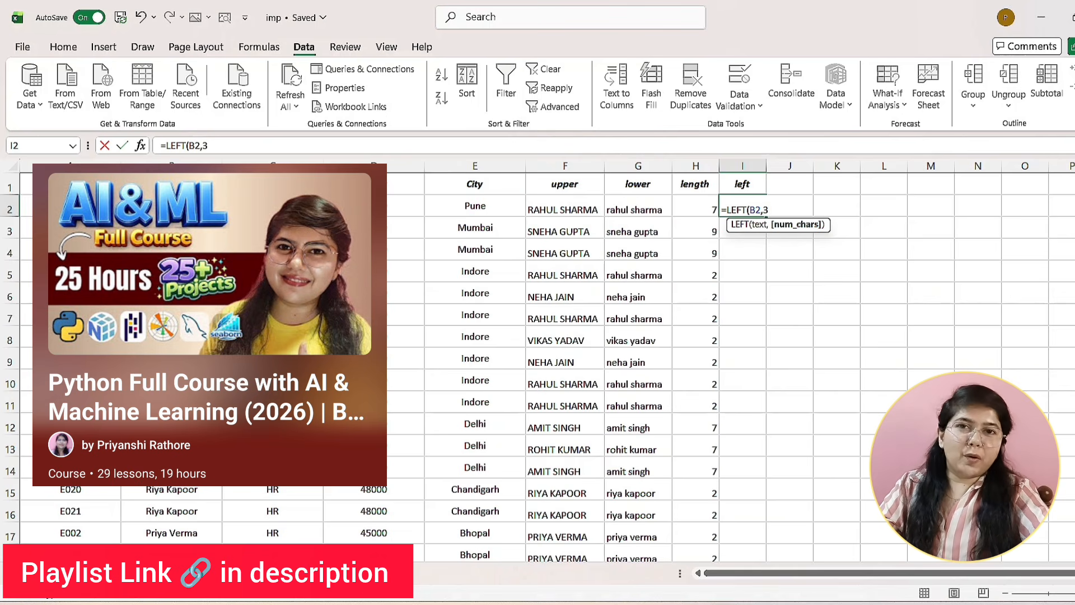
{"action": "key", "text": "Return"}
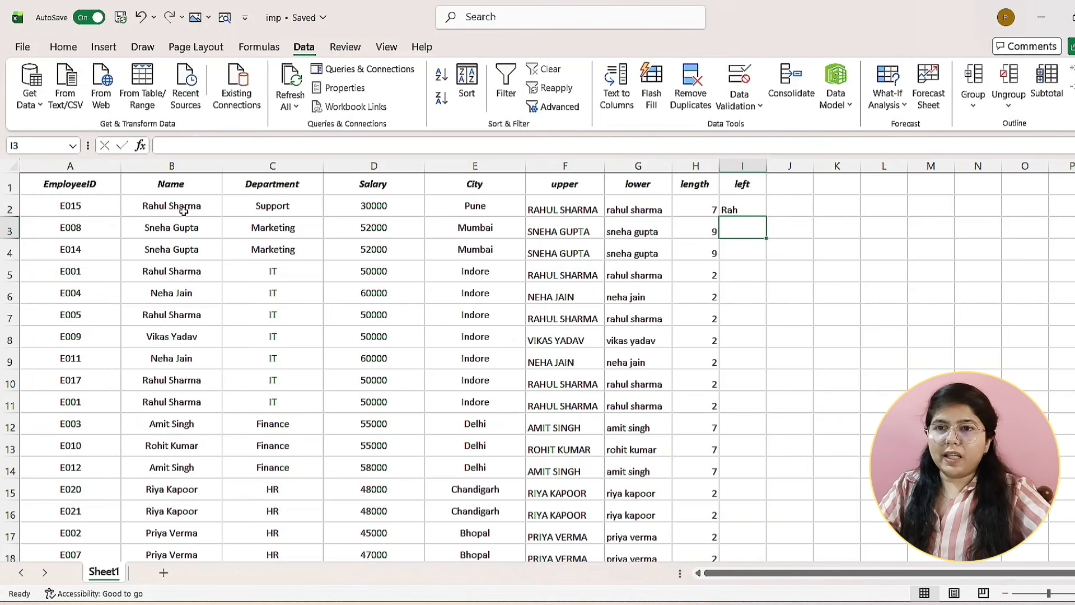
- Fill the LEFT formula in I2 down to the last table row, and enter the column header "right" in cell J1
{"action": "left_click", "coordinate": [745, 208]}
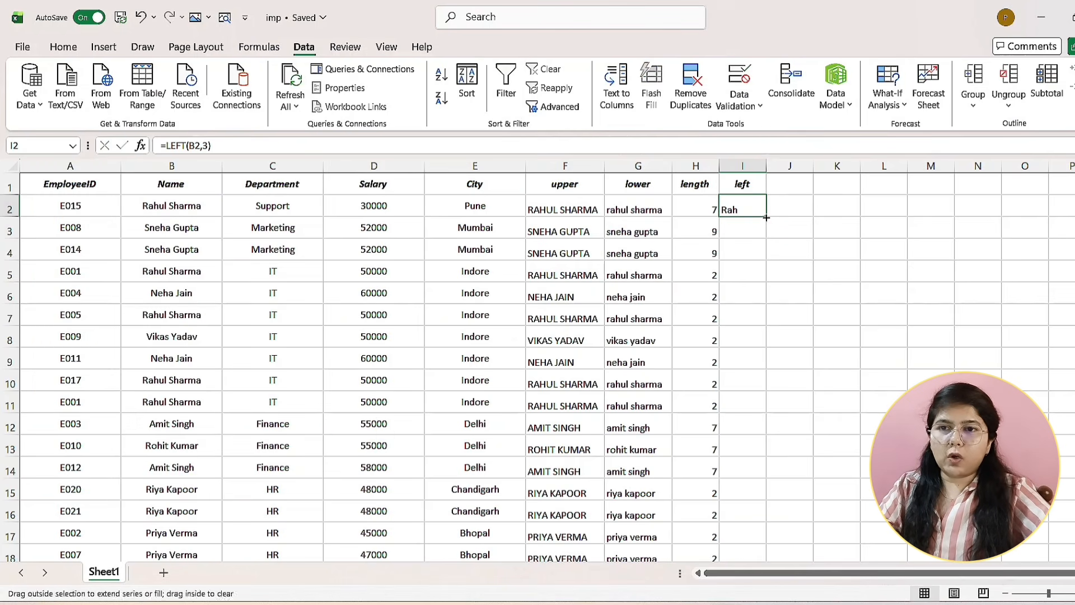
{"action": "double_click", "coordinate": [762, 213]}
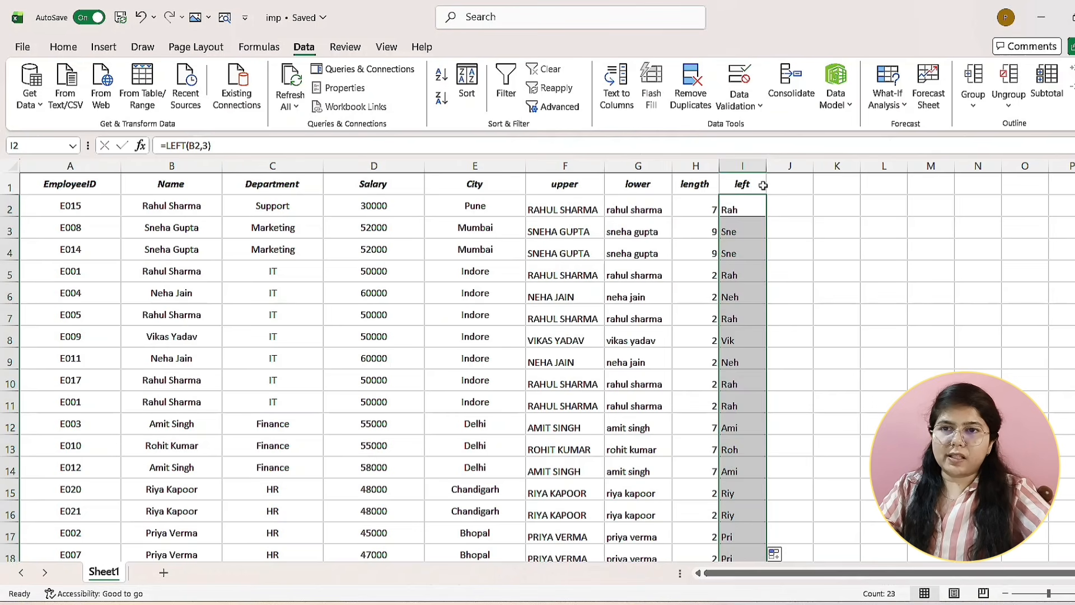
{"action": "left_click", "coordinate": [780, 184]}
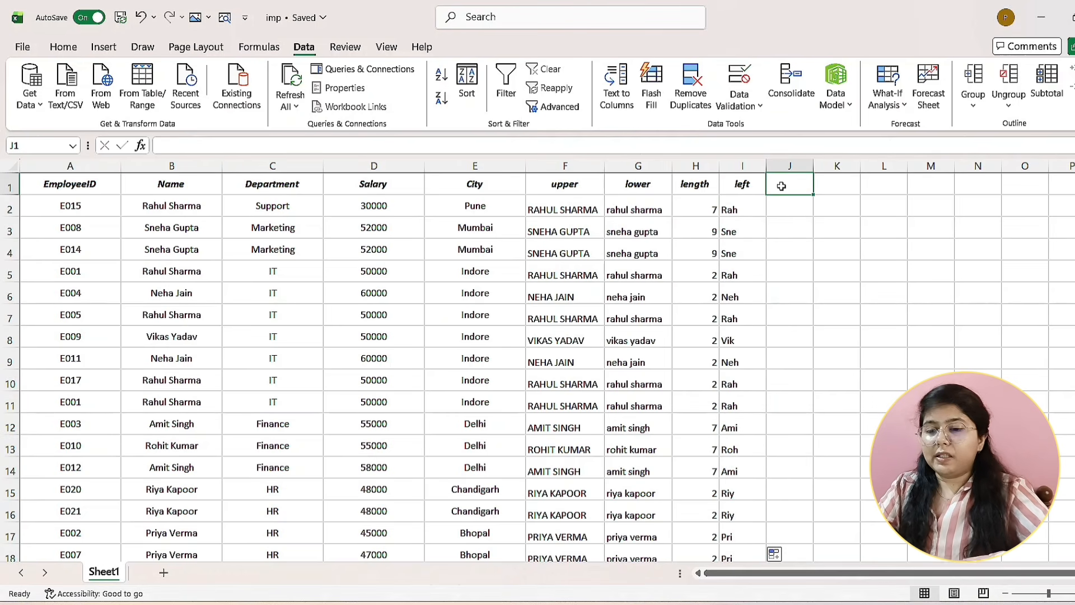
{"action": "type", "text": "right"}
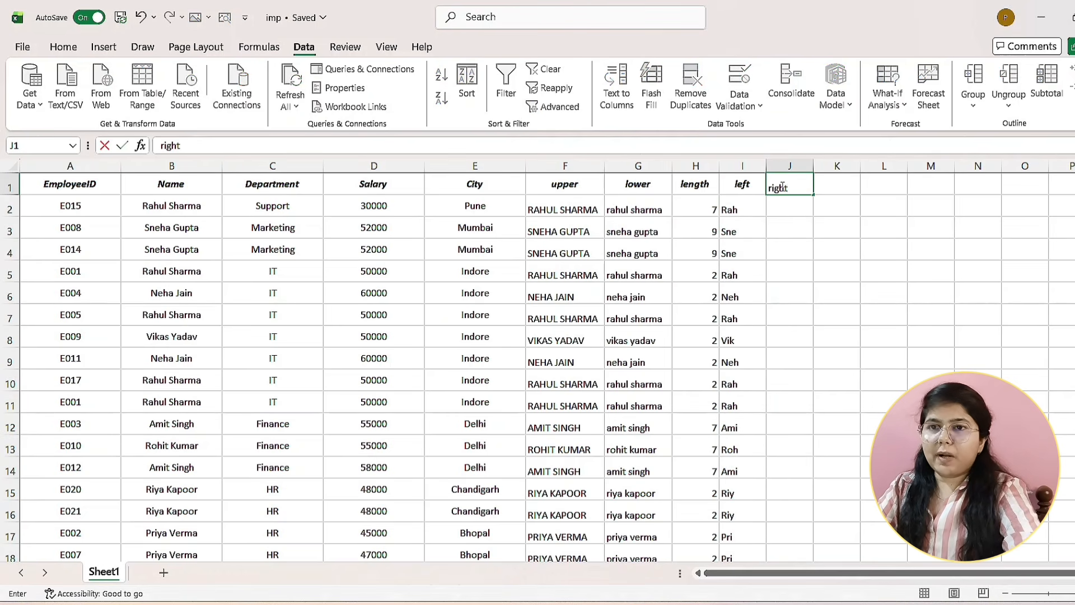
{"action": "key", "text": "Return"}
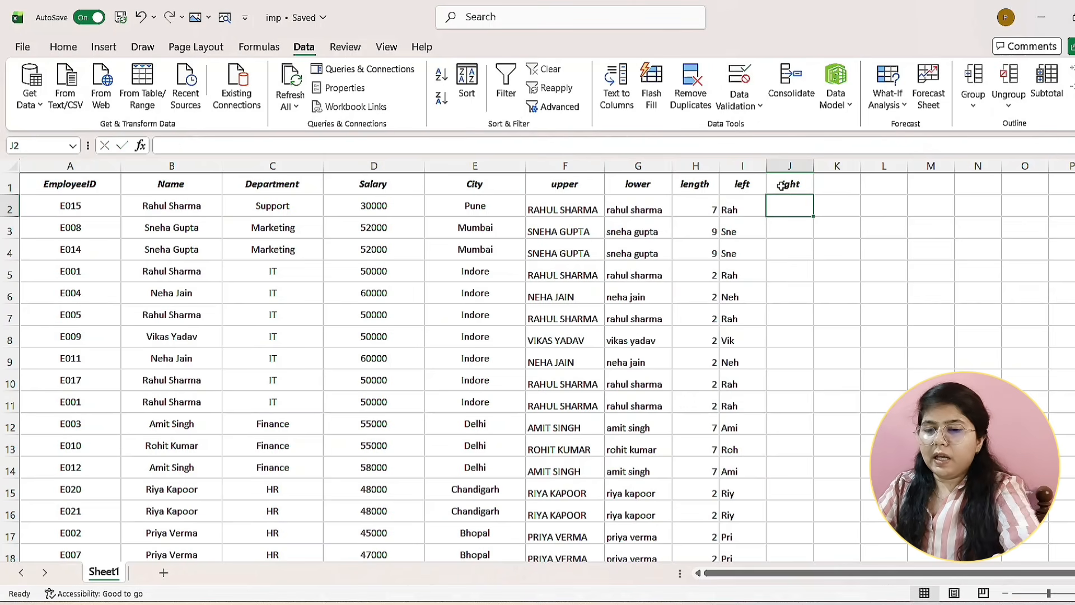
- Enter the formula =RIGHT(E2,2) in cell J2 to extract the last two characters of the City, and fill it down to the last table row
{"action": "type", "text": "=rig"}
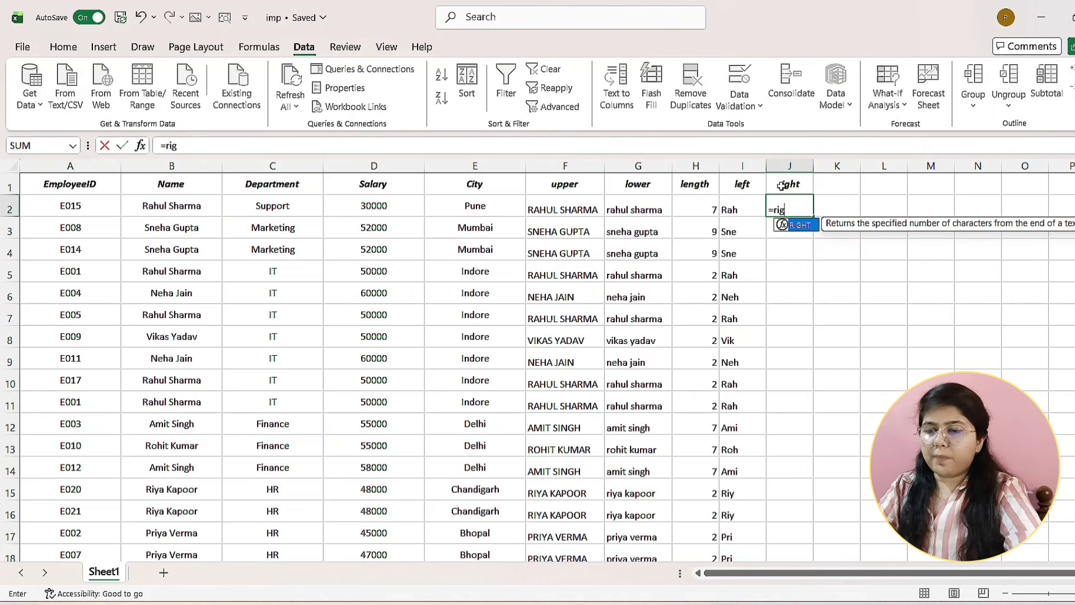
{"action": "key", "text": "Tab"}
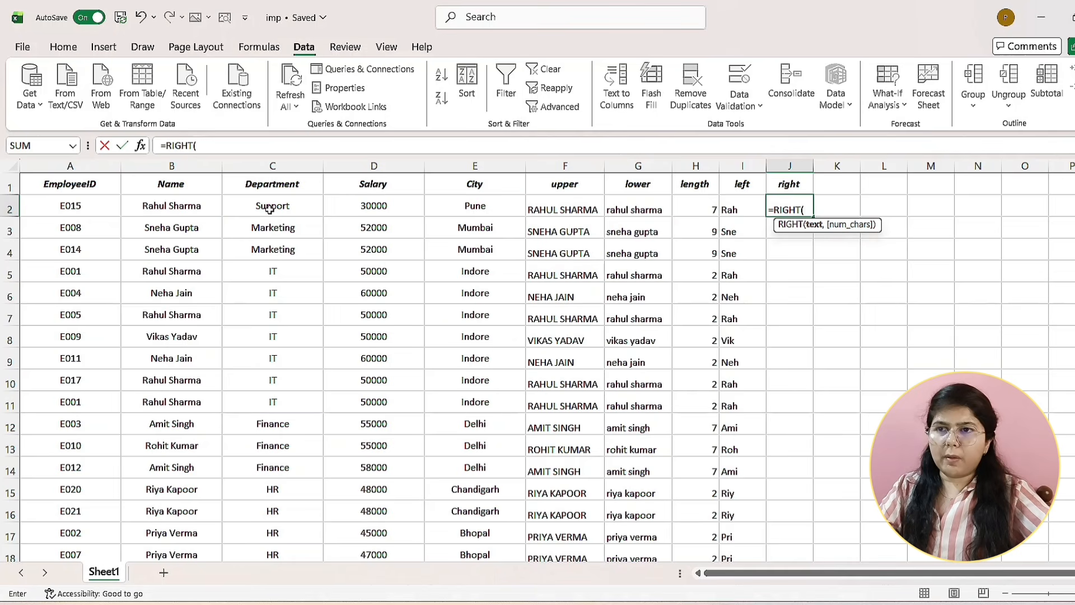
{"action": "left_click", "coordinate": [467, 206]}
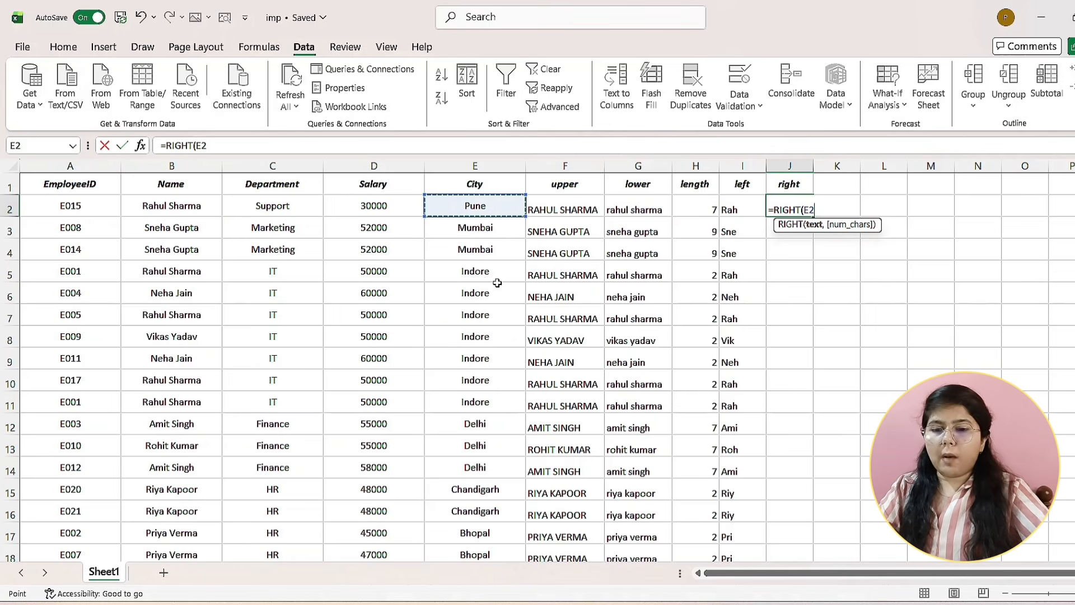
{"action": "type", "text": ","}
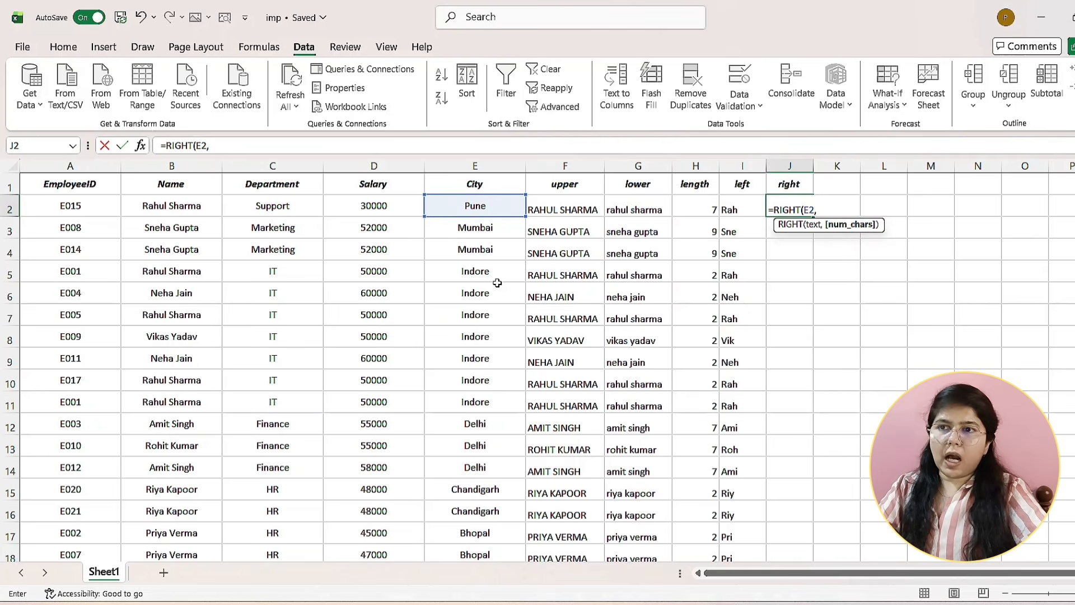
{"action": "type", "text": "2"}
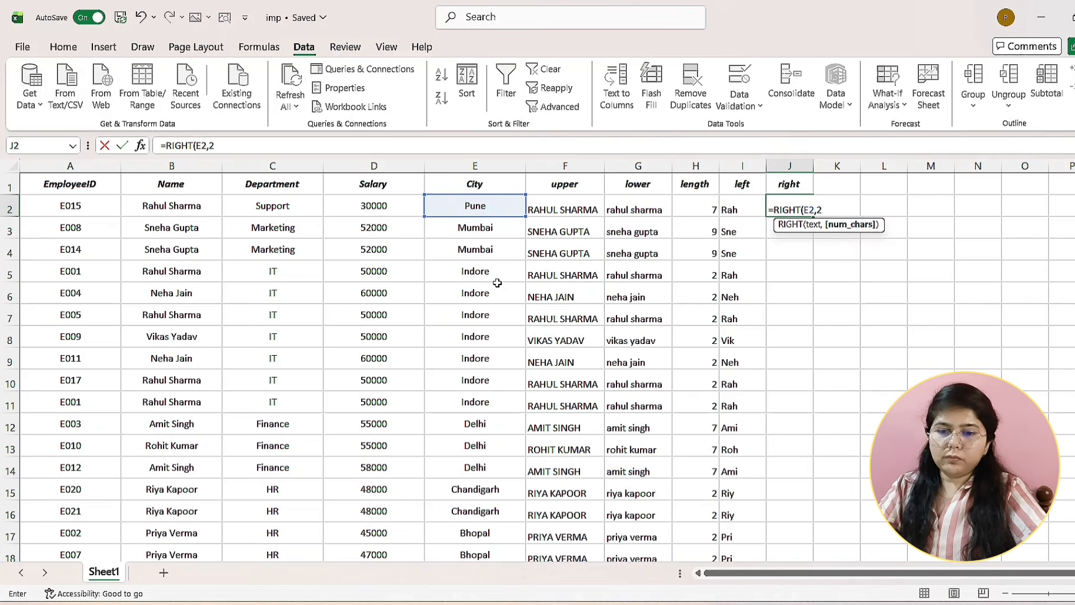
{"action": "key", "text": "Return"}
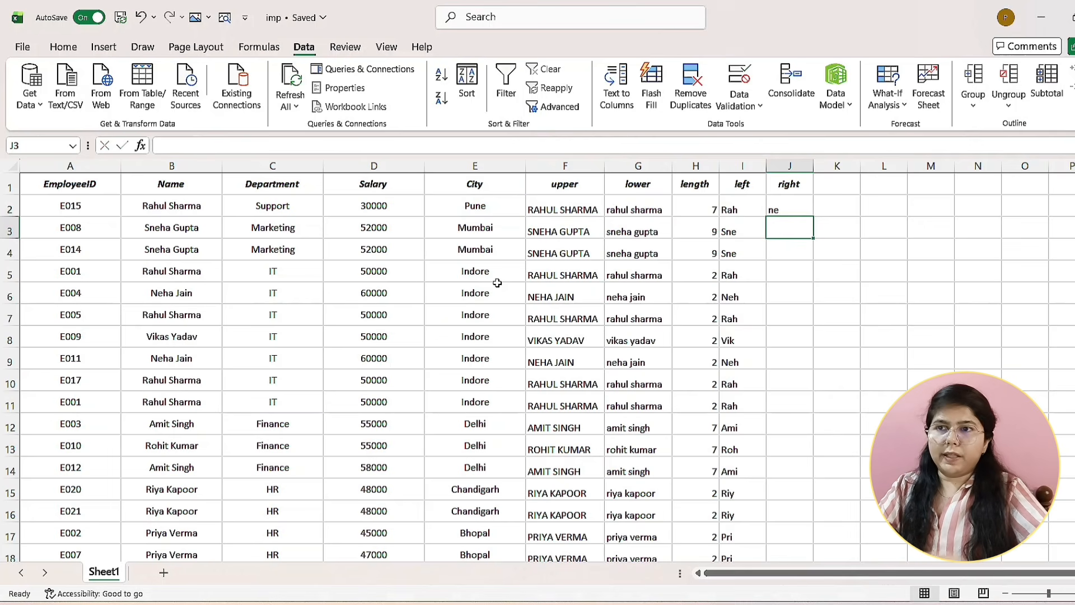
{"action": "left_click", "coordinate": [785, 207]}
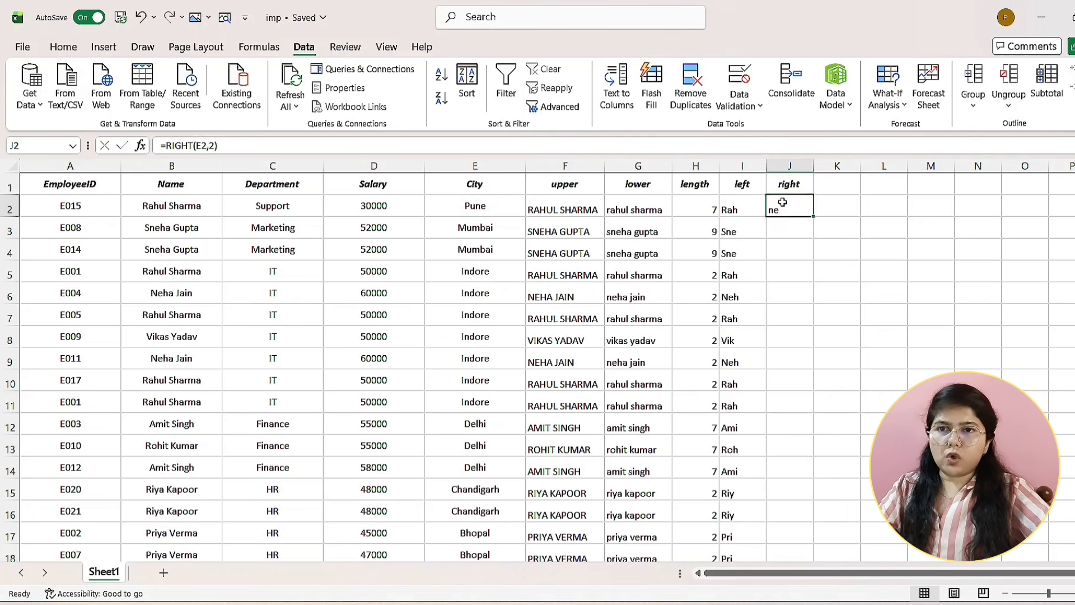
{"action": "double_click", "coordinate": [813, 214]}
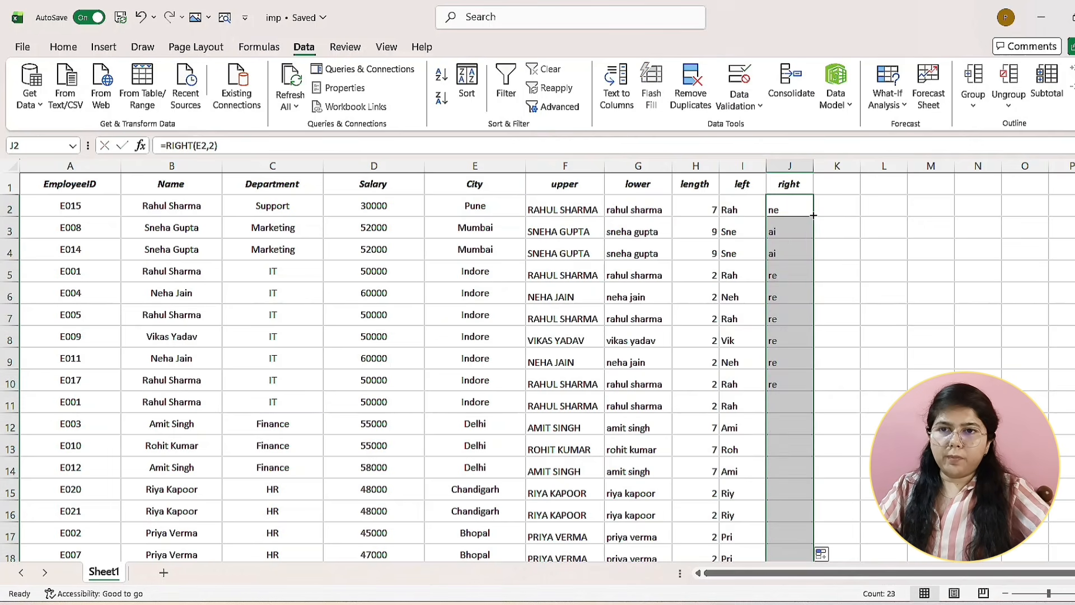
{"action": "left_click", "coordinate": [789, 242]}
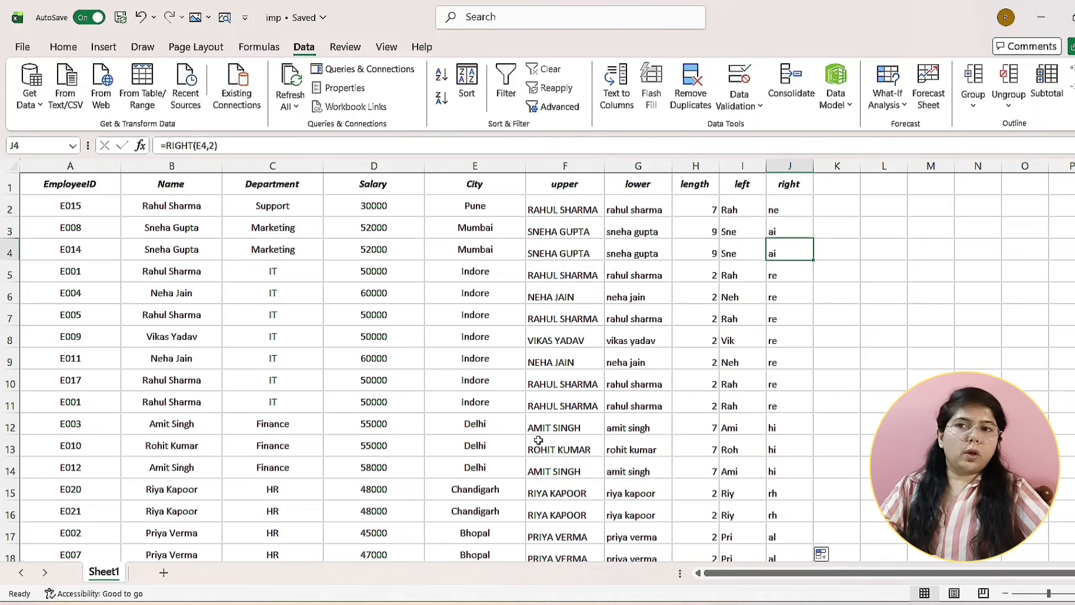
- Enter the column header "mid" in cell K1
{"action": "left_click", "coordinate": [836, 184]}
{"action": "type", "text": "mid"}
{"action": "key", "text": "Return"}
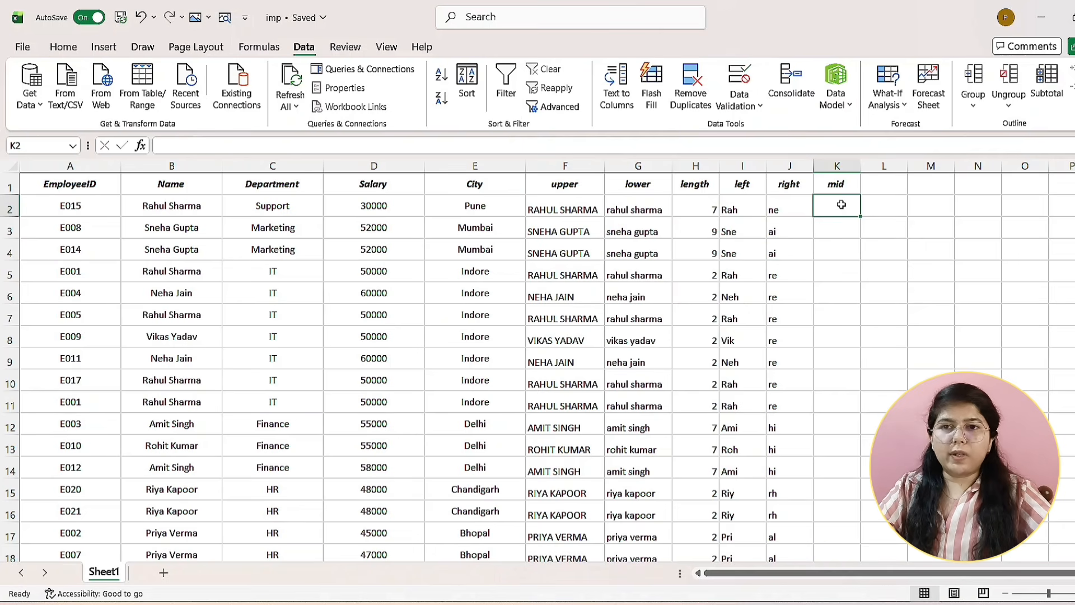
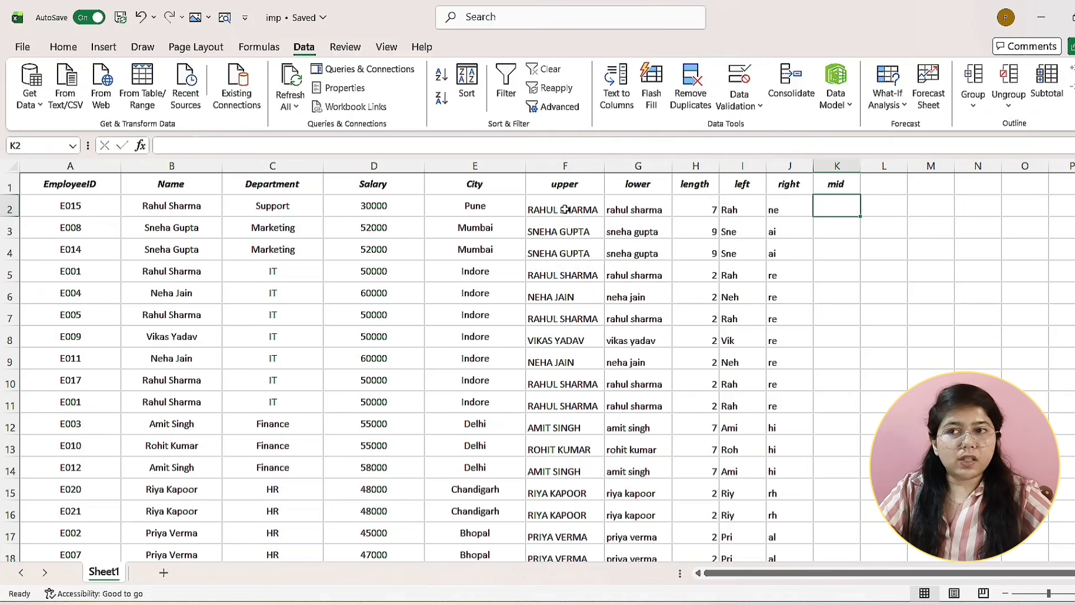
- Enter the formula =MID(G2,3,3) in cell K2 to extract three characters of the lowercase name starting at the third character
{"action": "double_click", "coordinate": [842, 200]}
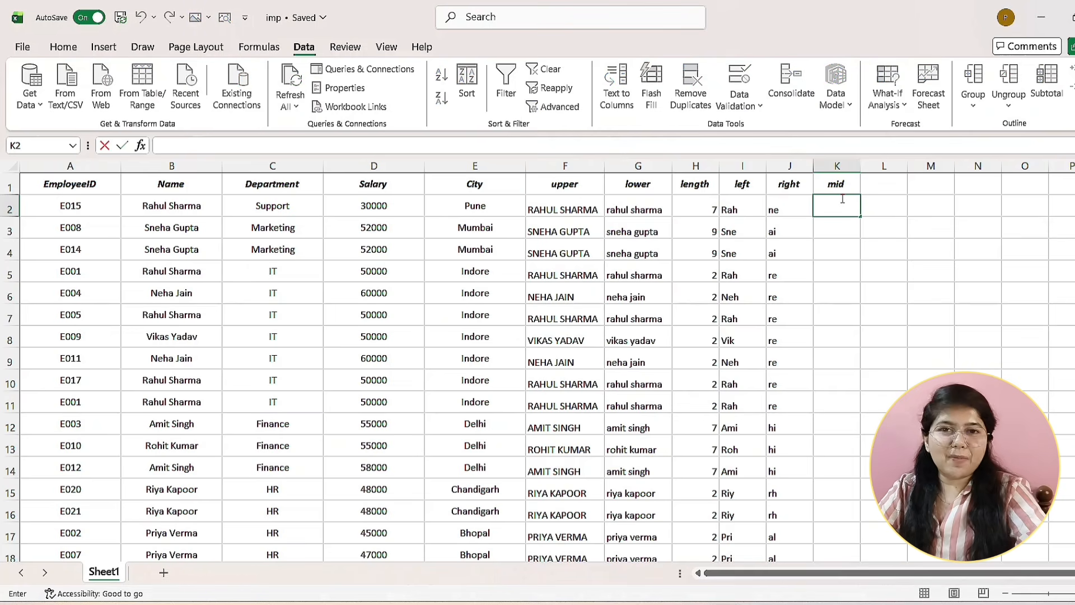
{"action": "type", "text": "="}
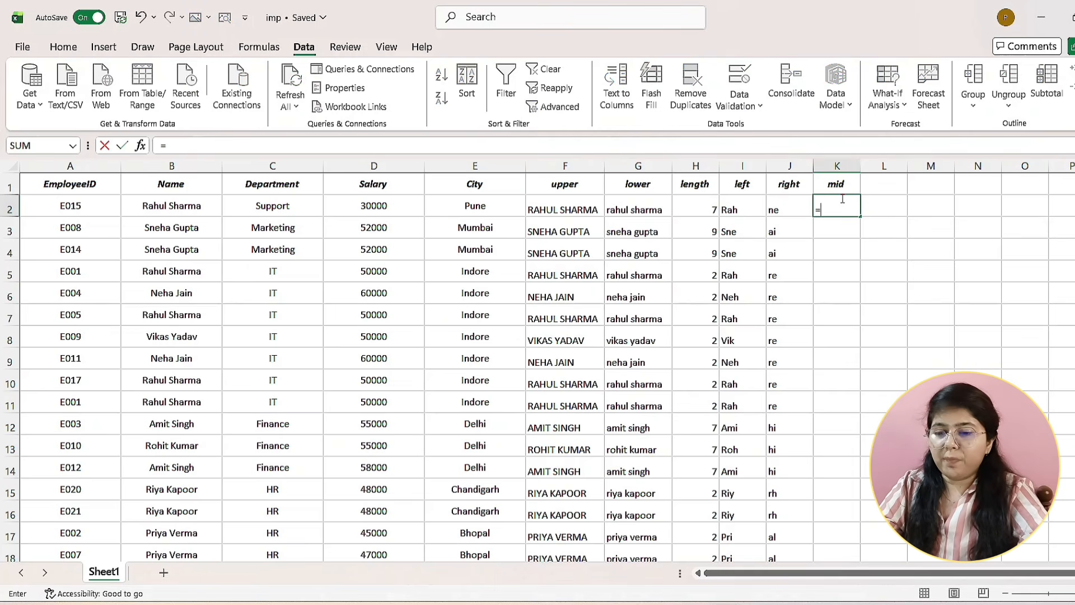
{"action": "type", "text": "mid"}
{"action": "key", "text": "Tab"}
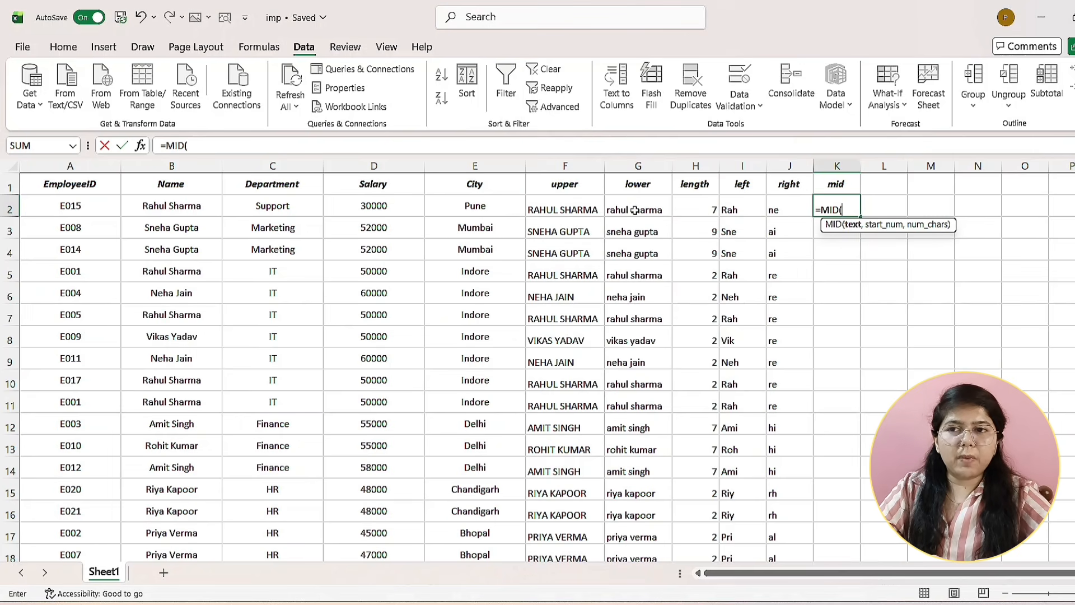
{"action": "left_click", "coordinate": [635, 209]}
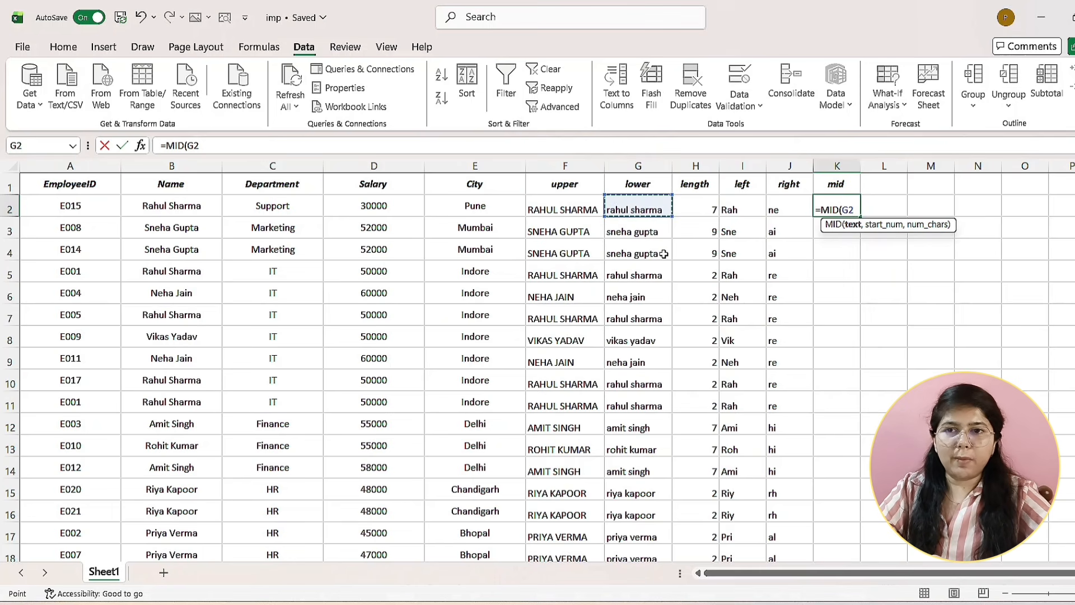
{"action": "type", "text": ","}
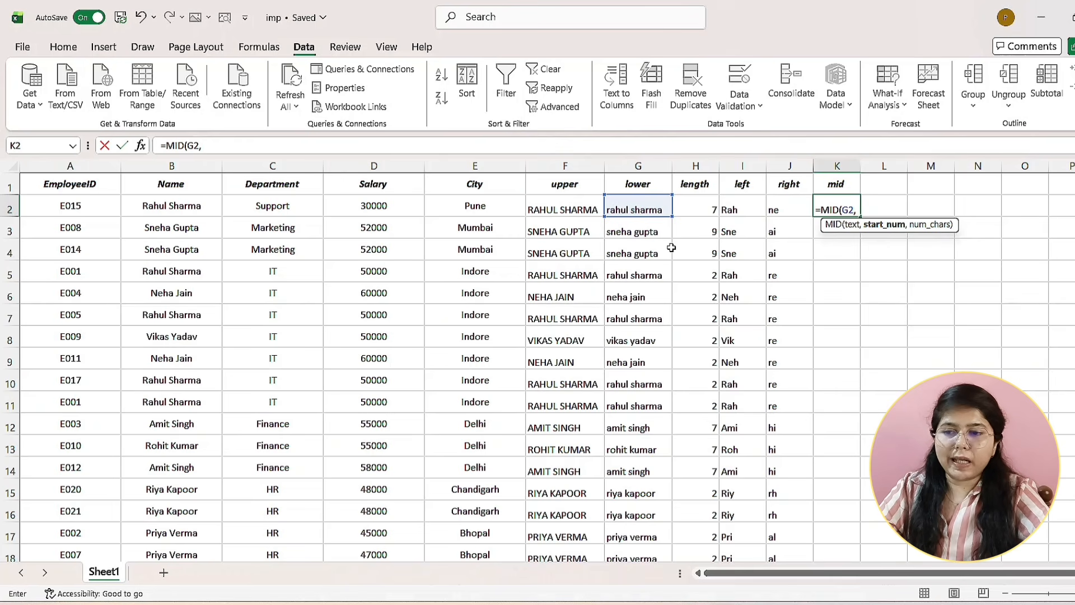
{"action": "type", "text": "3"}
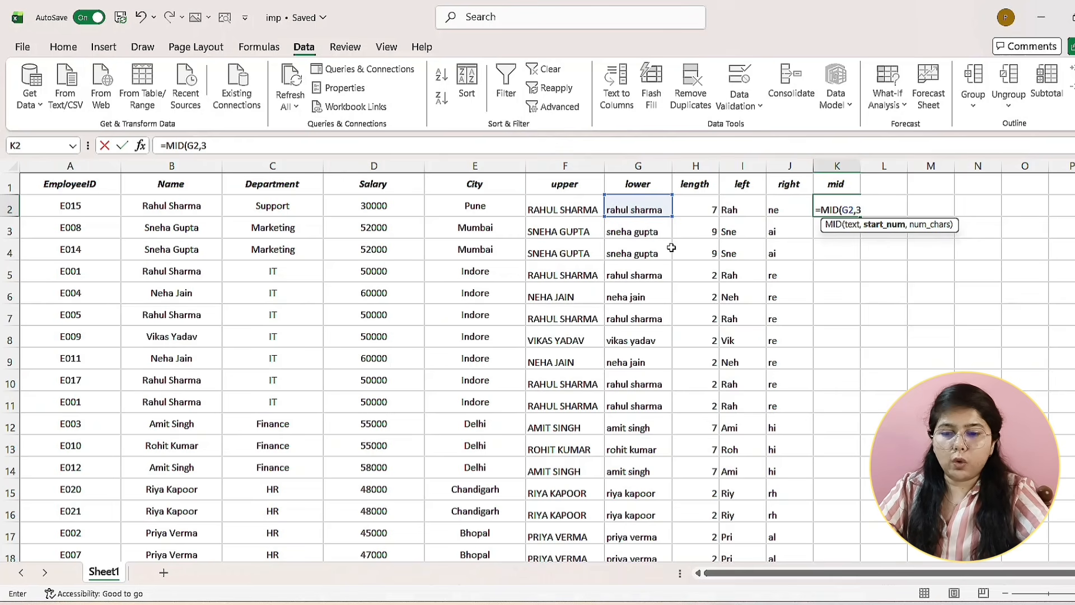
{"action": "type", "text": ","}
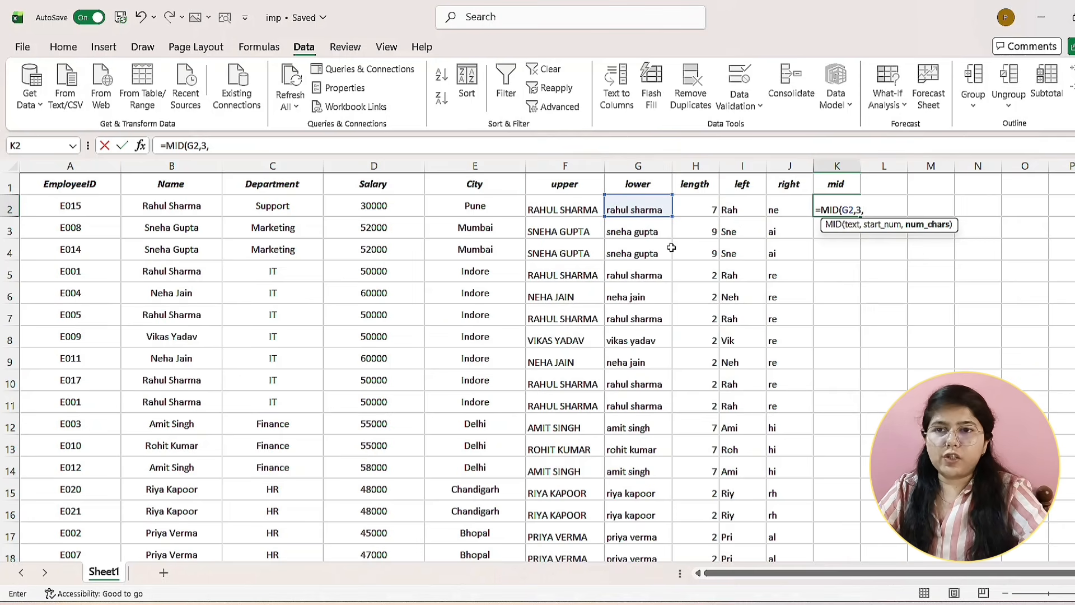
{"action": "type", "text": "3"}
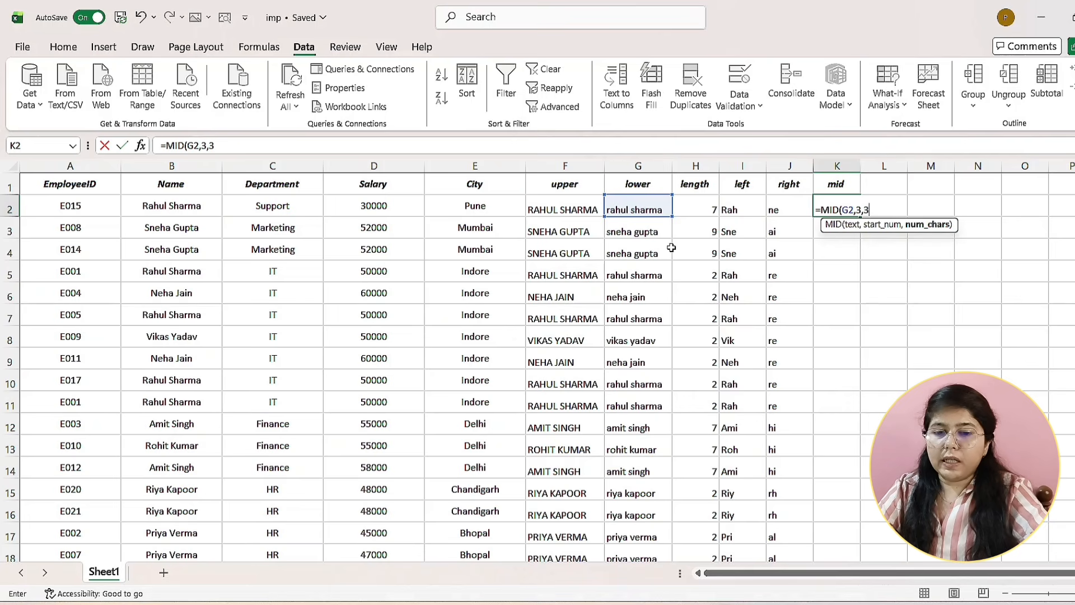
{"action": "key", "text": "Return"}
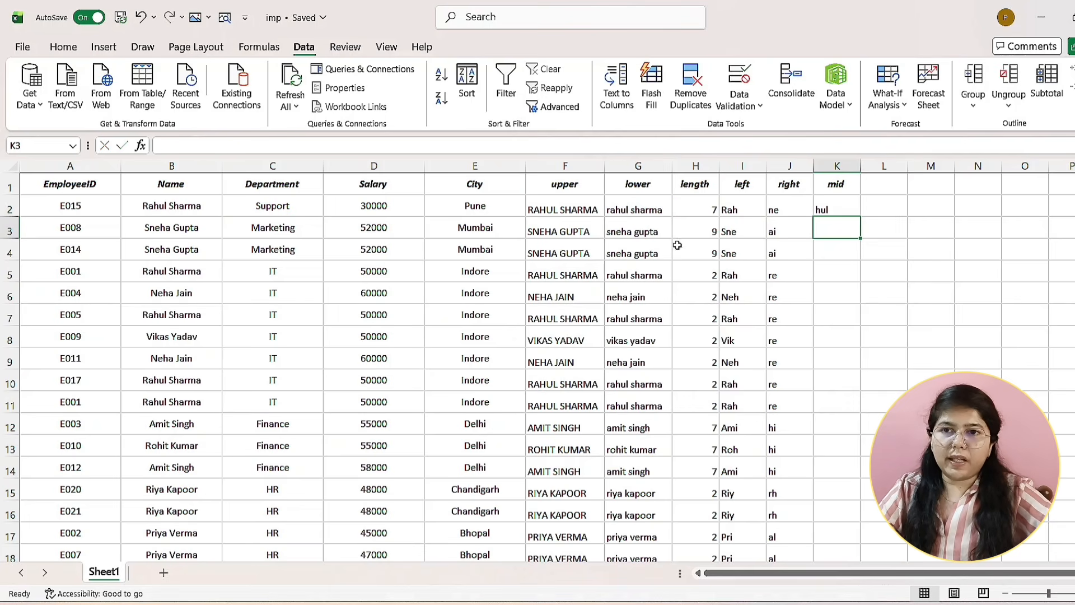
- Set the number of characters in K2's MID formula to 5, and fill the formula down to the last table row
{"action": "double_click", "coordinate": [830, 210]}
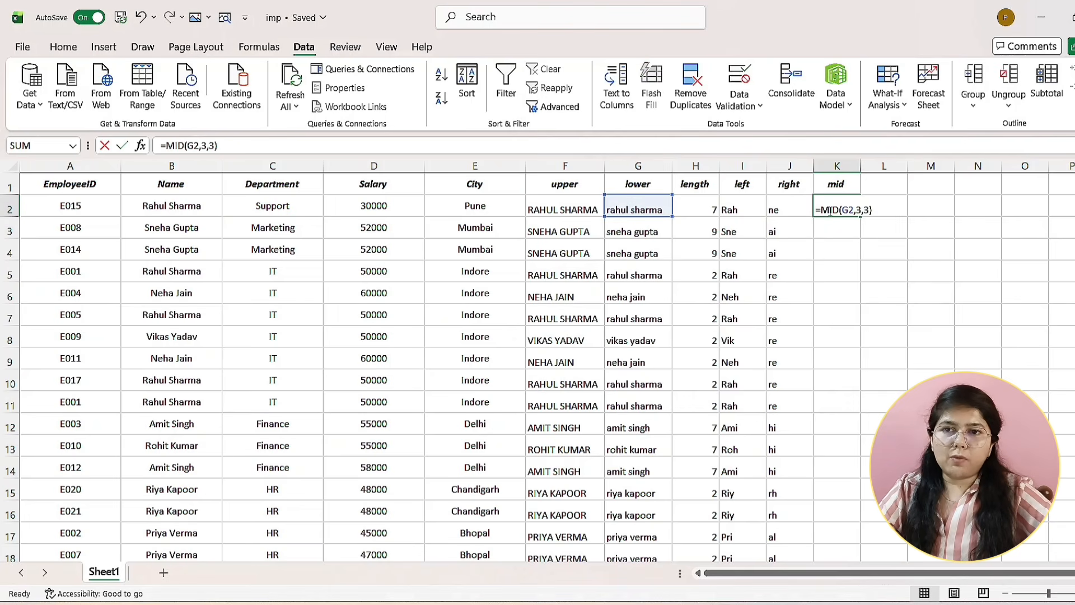
{"action": "left_click", "coordinate": [871, 210]}
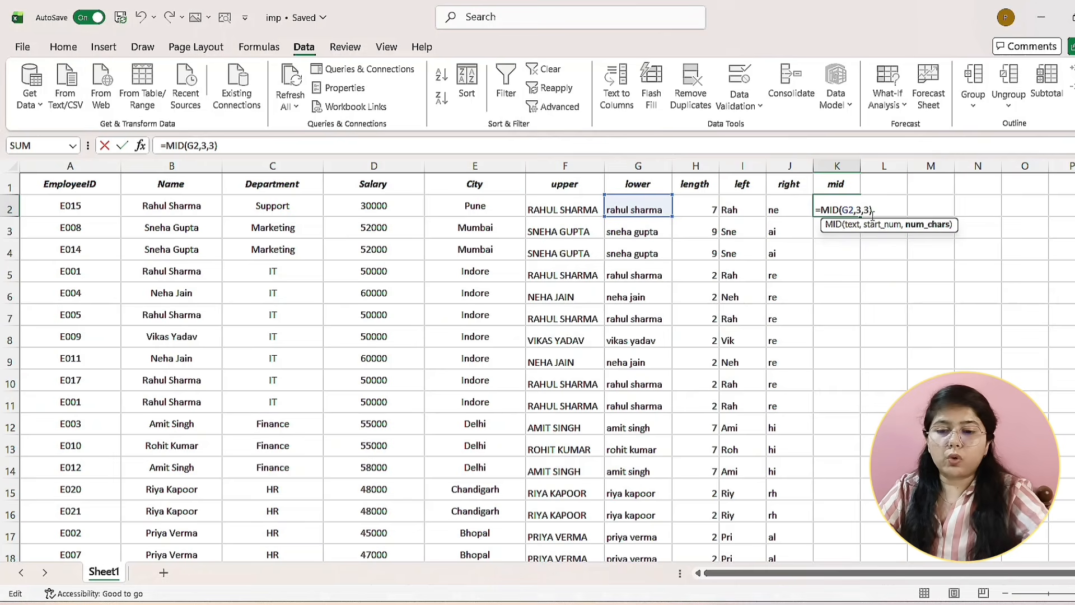
{"action": "key", "text": "BackSpace"}
{"action": "type", "text": "5"}
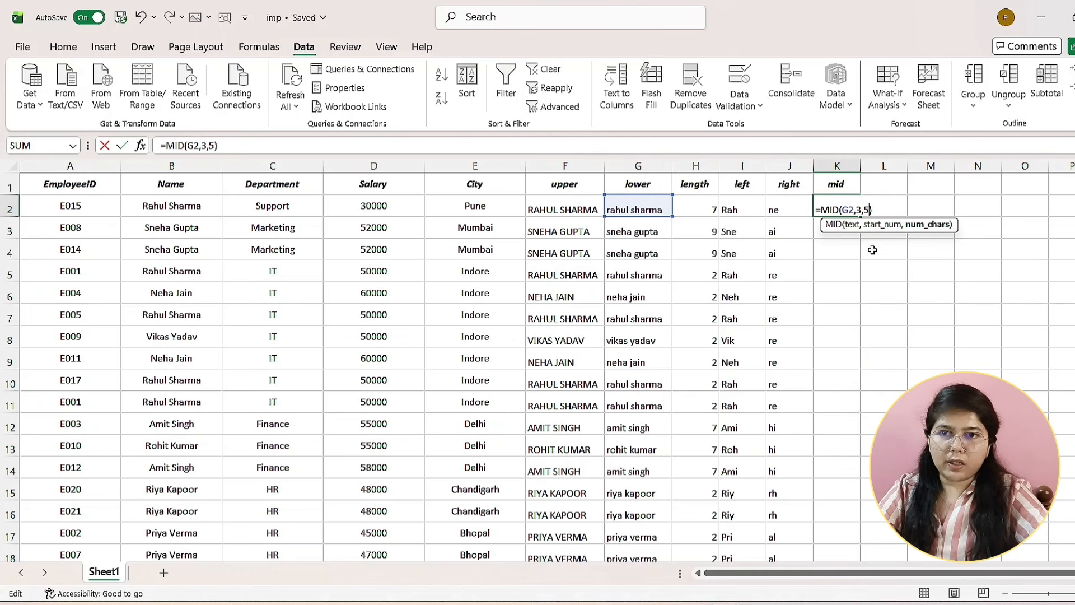
{"action": "key", "text": "Return"}
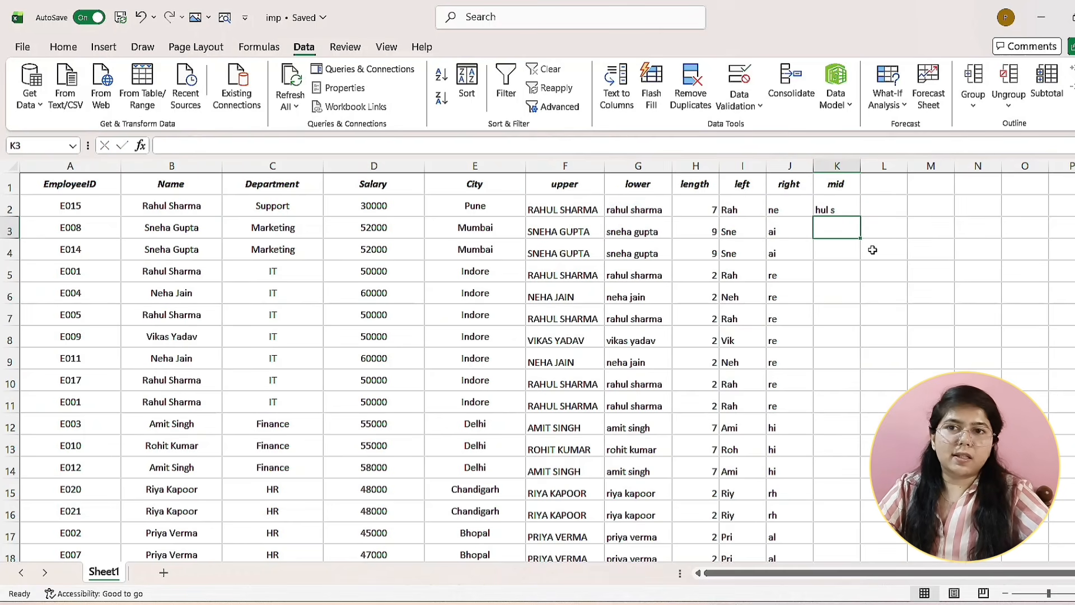
{"action": "left_click", "coordinate": [854, 204]}
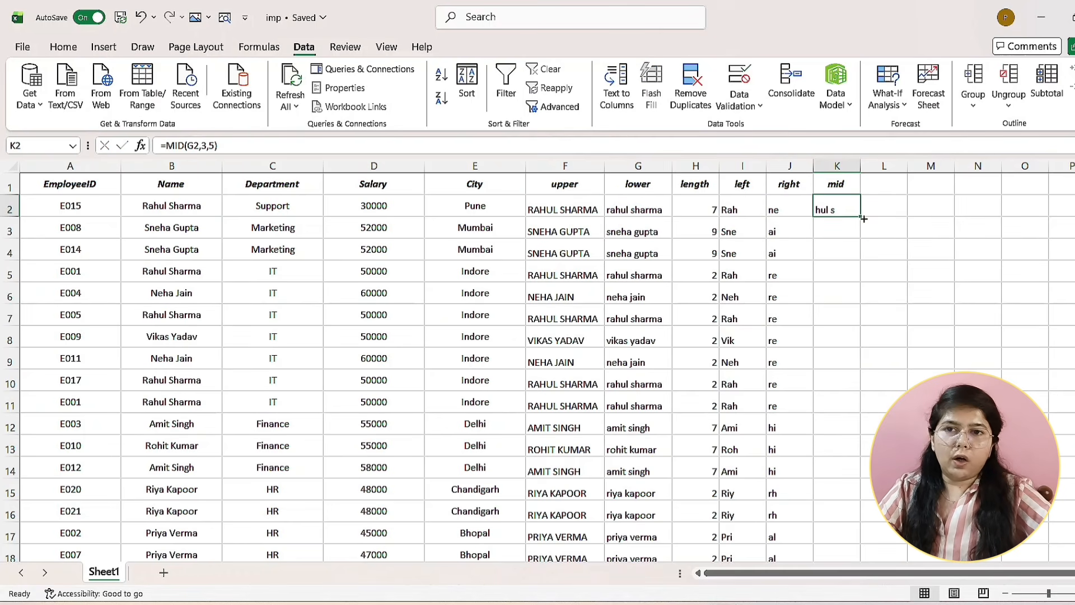
{"action": "double_click", "coordinate": [858, 215]}
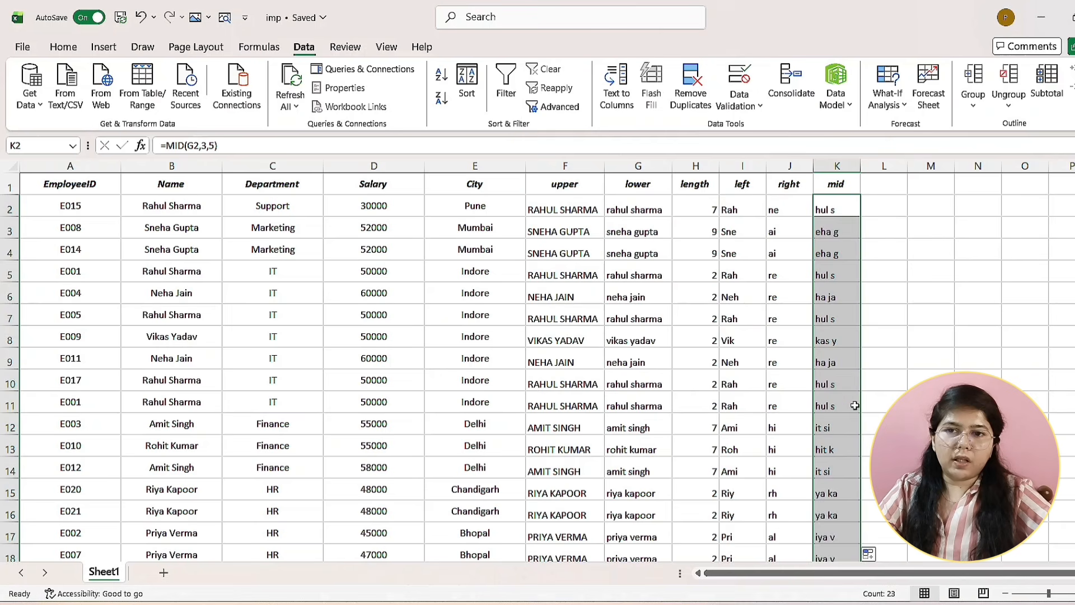
{"action": "left_click", "coordinate": [845, 383]}
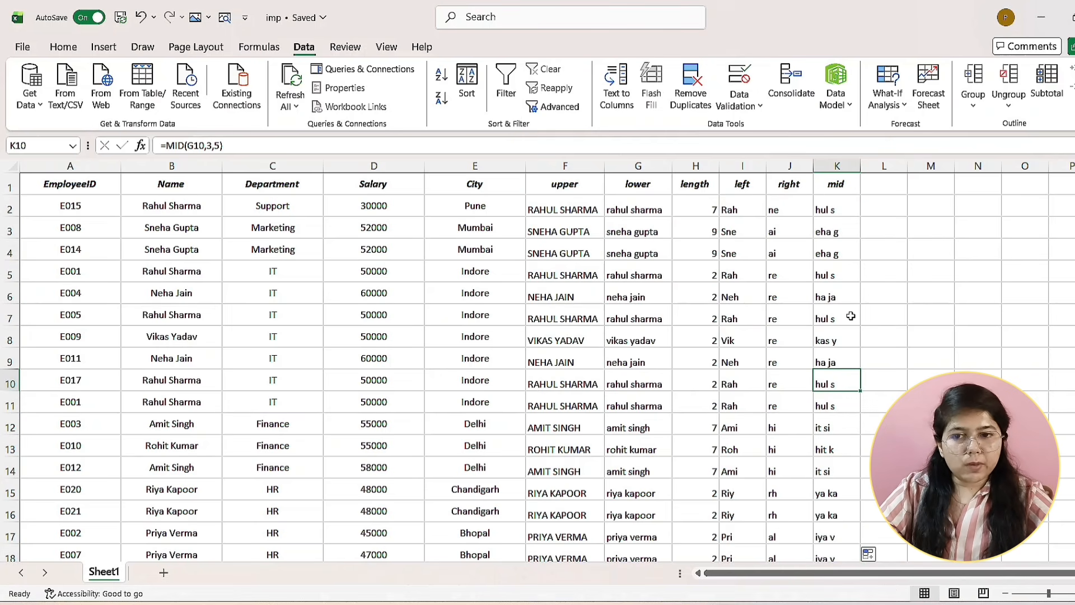
- Enter the column header "find" in cell L1
{"action": "scroll", "coordinate": [843, 341], "scroll_direction": "down", "scroll_amount": 1}
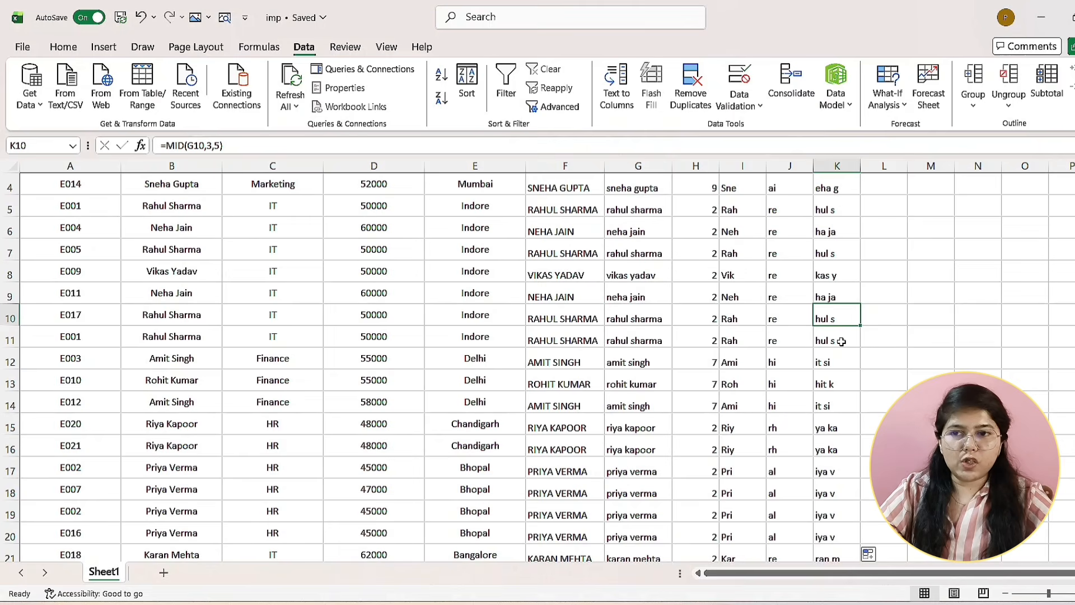
{"action": "scroll", "coordinate": [841, 341], "scroll_direction": "down", "scroll_amount": 3}
{"action": "scroll", "coordinate": [842, 341], "scroll_direction": "up", "scroll_amount": 4}
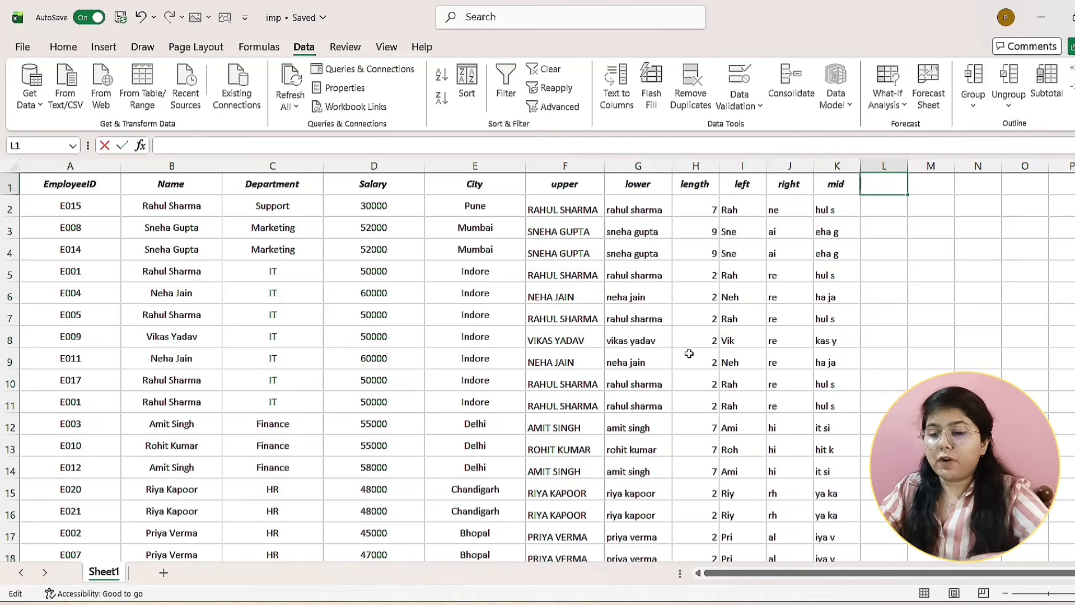
{"action": "type", "text": "find"}
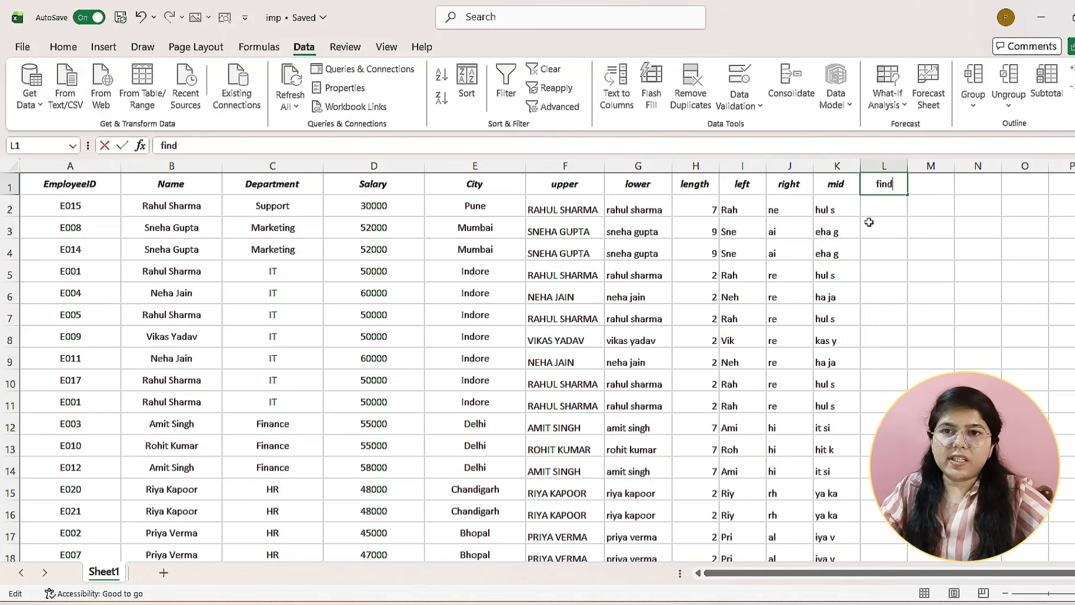
- Enter the formula =FIND("u",C2) in cell L2 to locate the lowercase letter u in the Department text
{"action": "left_click", "coordinate": [887, 208]}
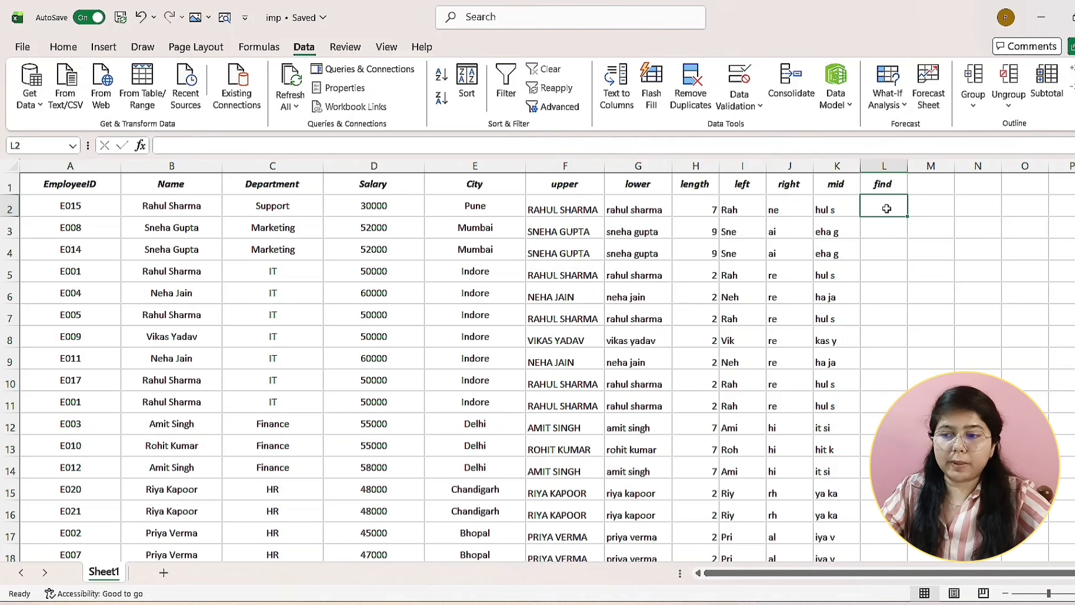
{"action": "type", "text": "="}
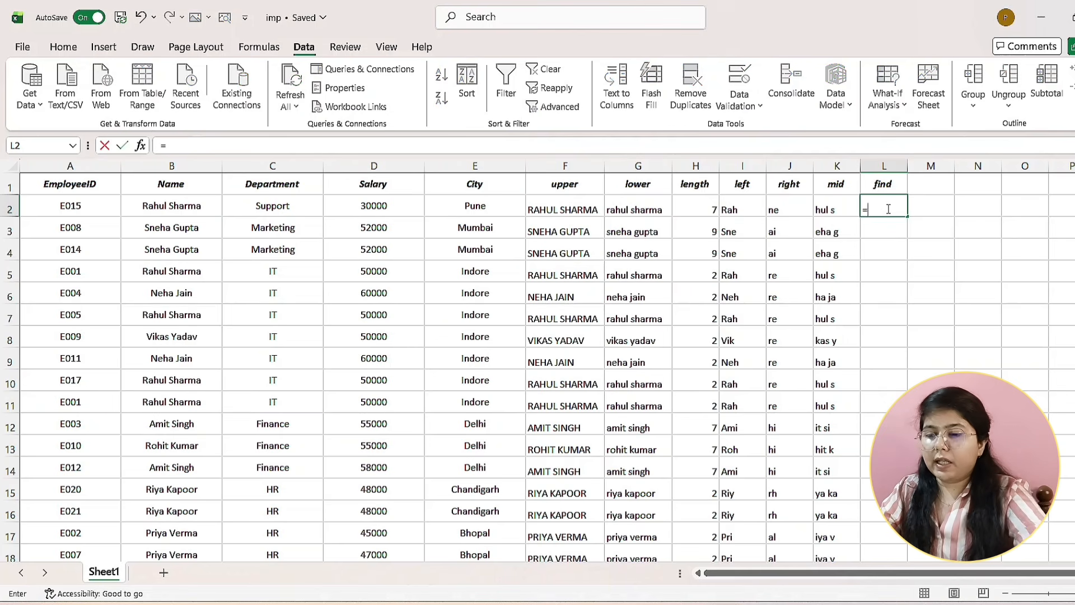
{"action": "type", "text": "fin"}
{"action": "key", "text": "Tab"}
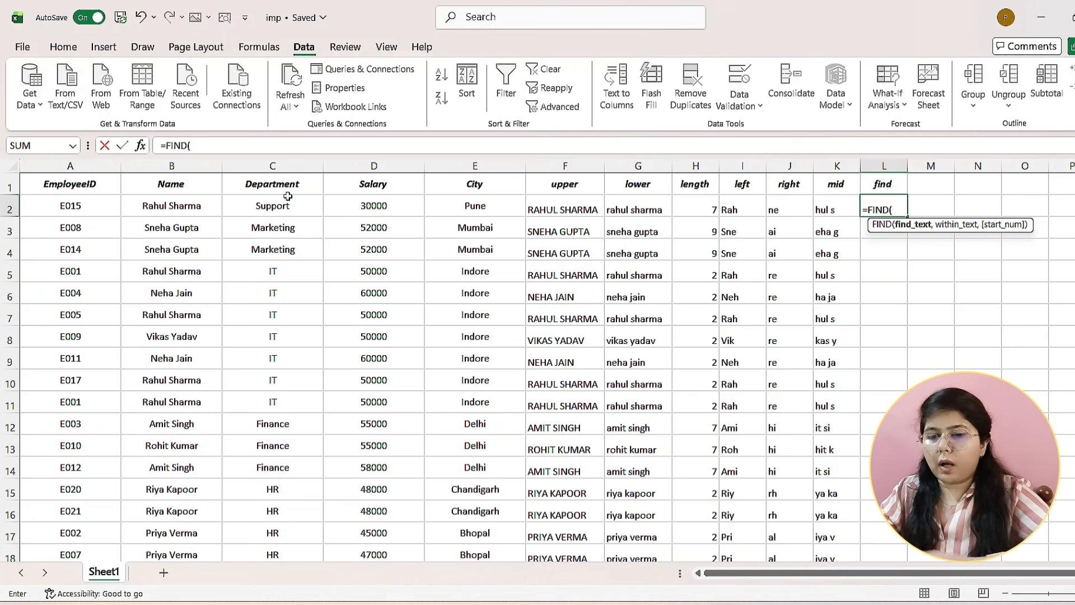
{"action": "type", "text": "\"u"}
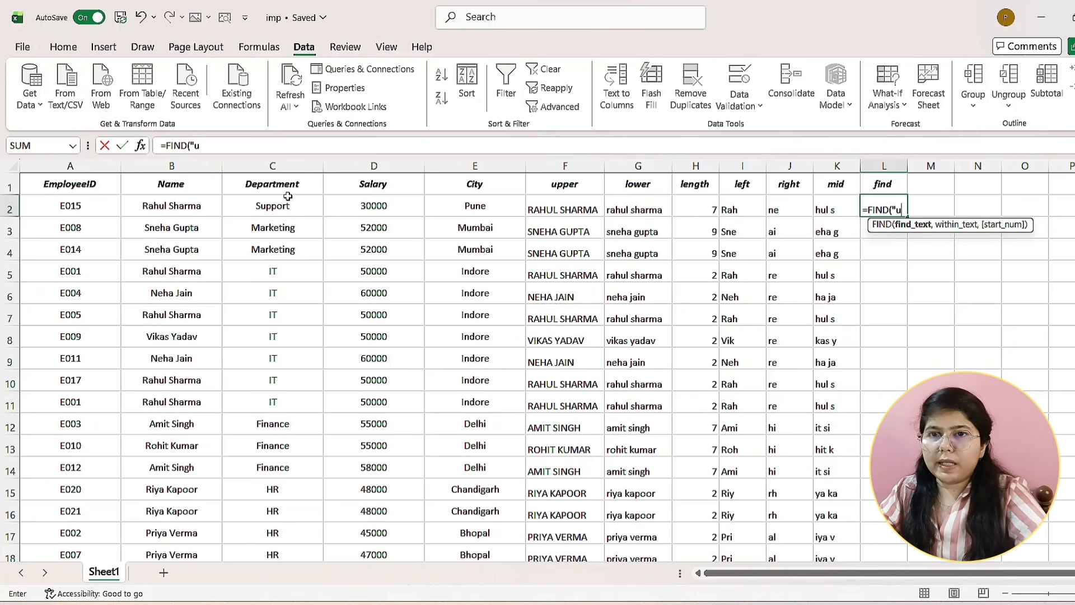
{"action": "type", "text": "\""}
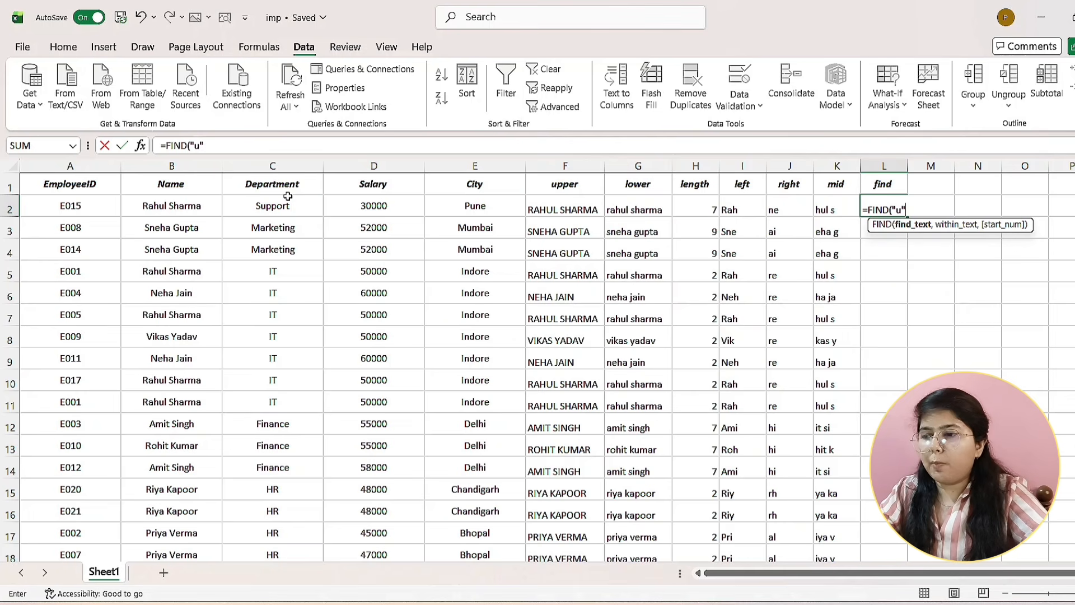
{"action": "type", "text": ","}
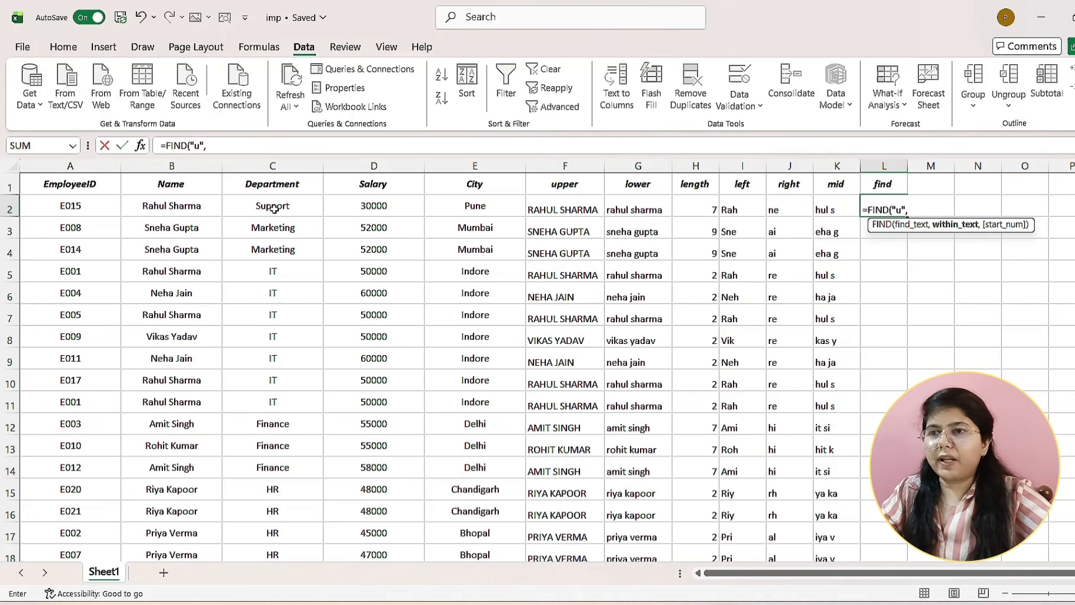
{"action": "left_click", "coordinate": [279, 210]}
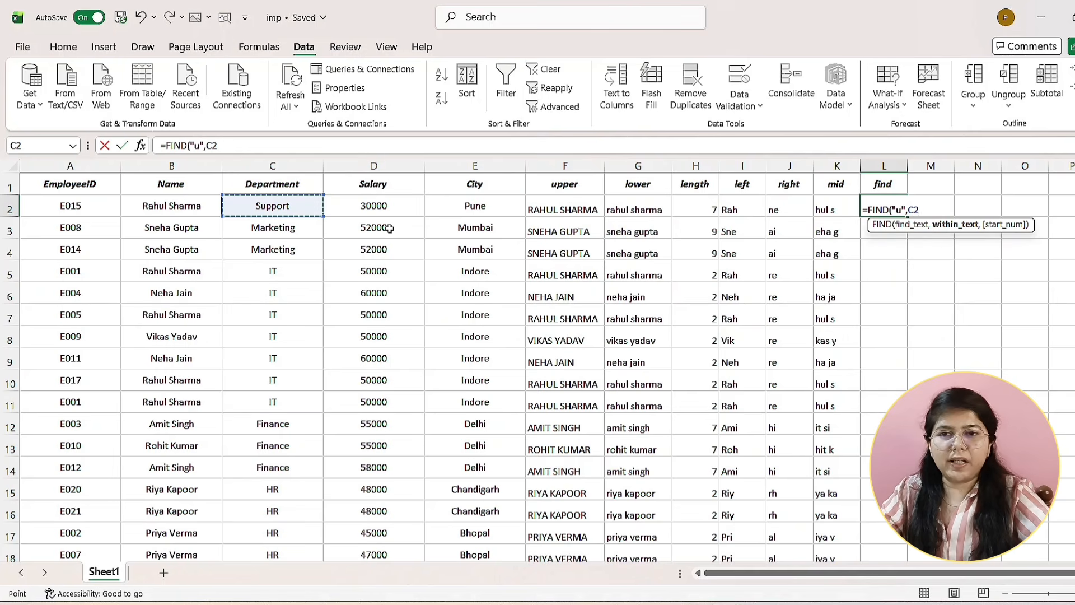
{"action": "key", "text": "Return"}
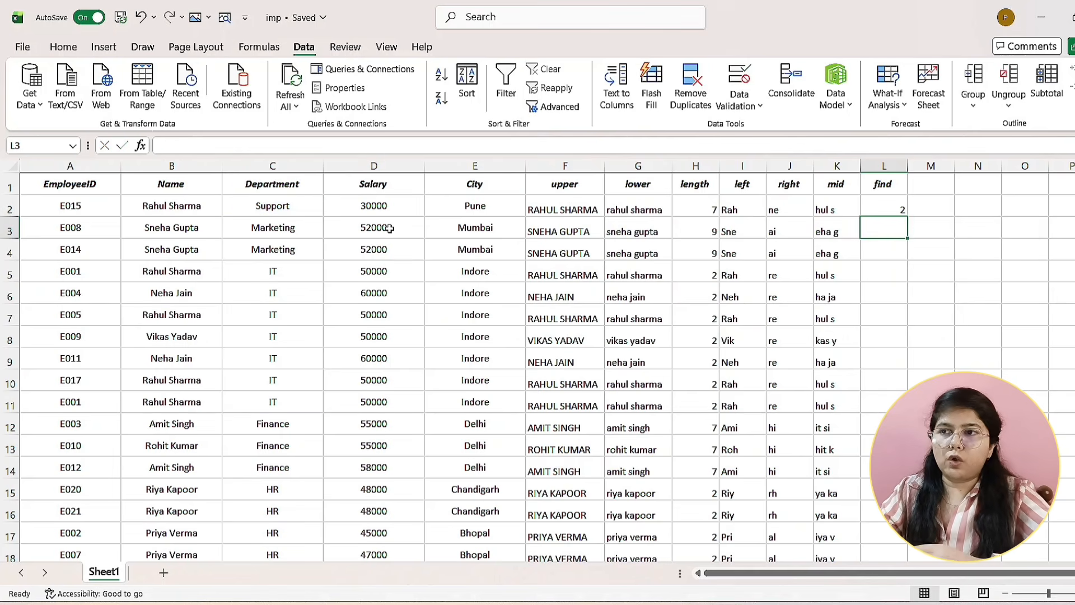
- Fill the FIND formula in L2 down to the last table row
{"action": "left_click", "coordinate": [277, 213]}
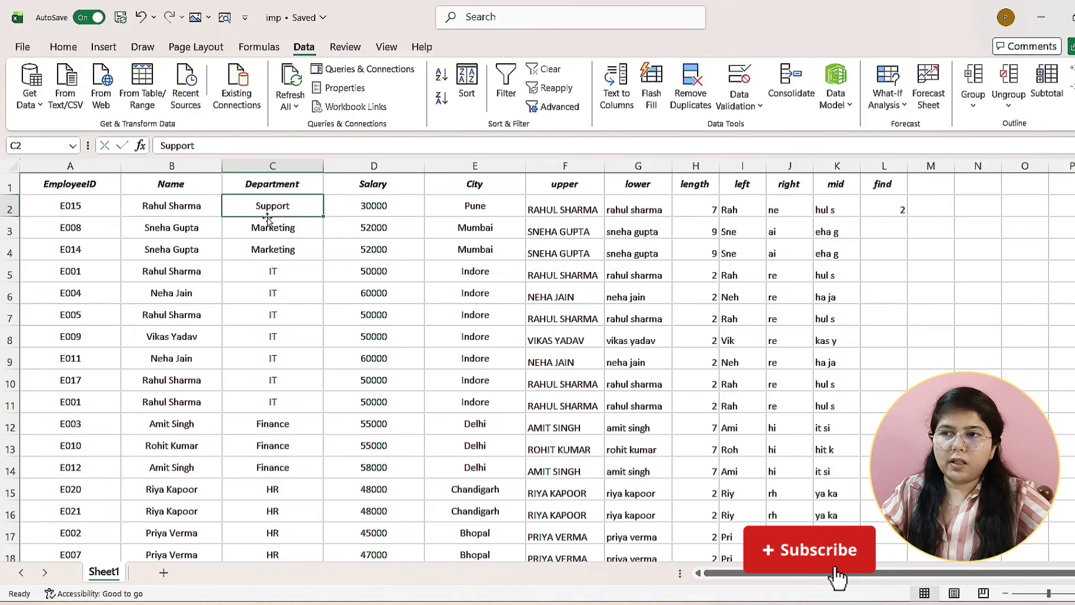
{"action": "left_click", "coordinate": [883, 210]}
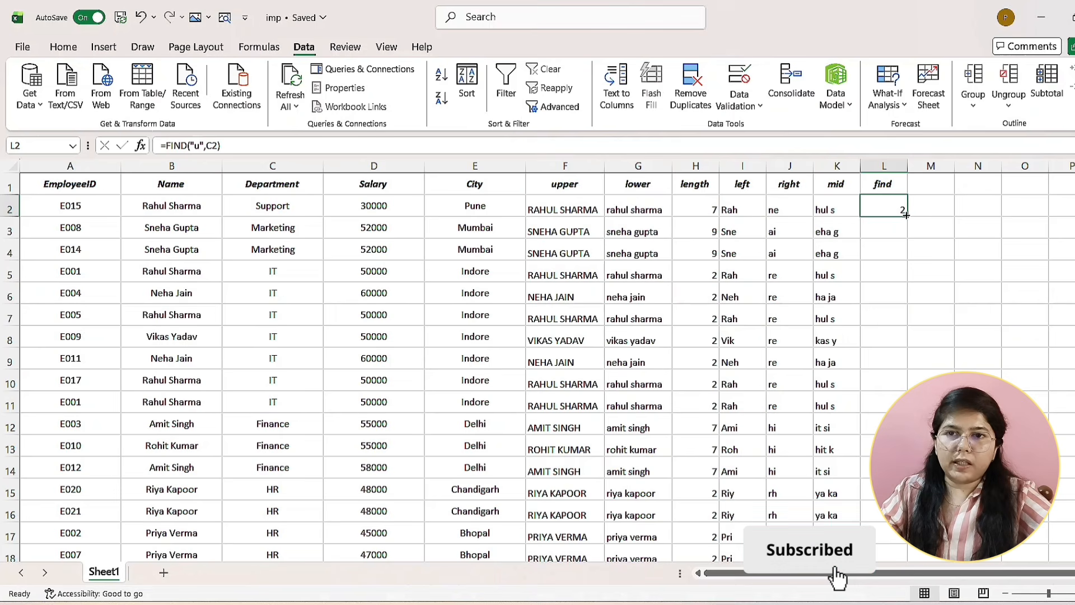
{"action": "double_click", "coordinate": [906, 215]}
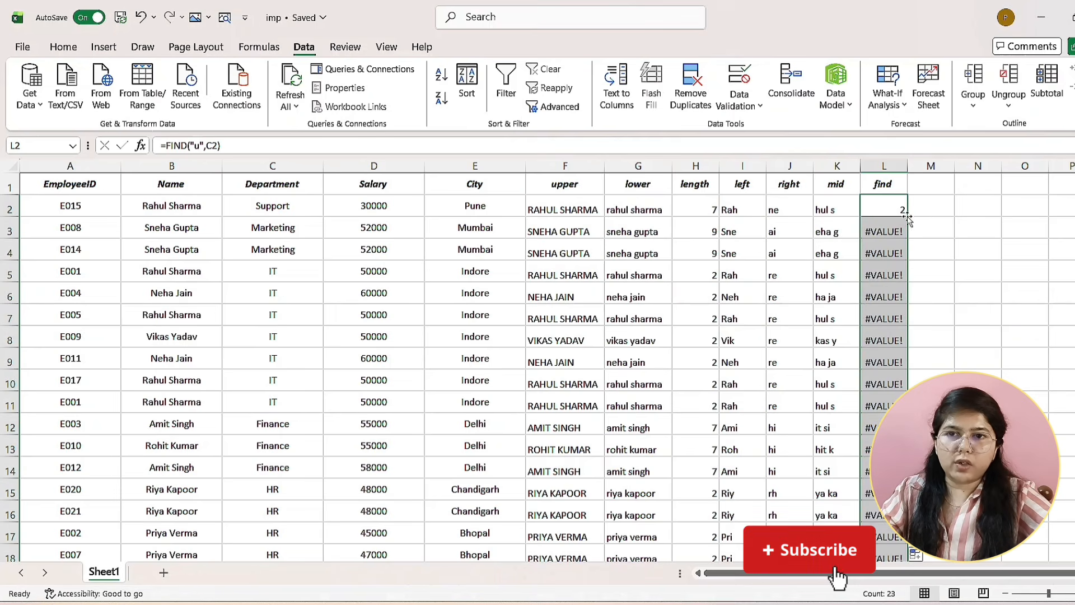
- Check the FIND results down column L against the Department values, and undo the fill below L2
{"action": "left_click", "coordinate": [894, 293]}
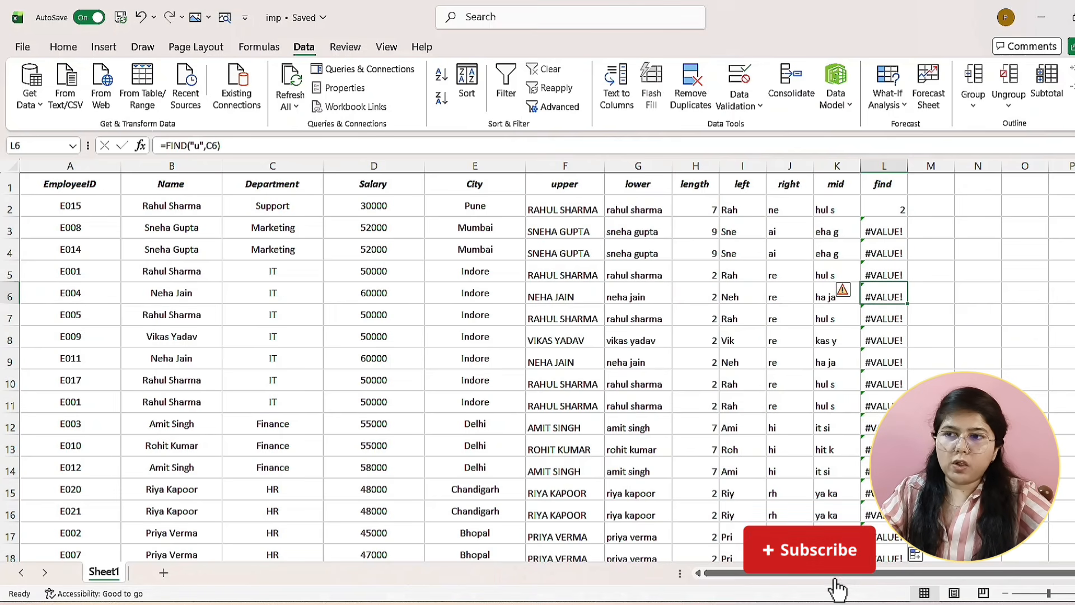
{"action": "scroll", "coordinate": [538, 370], "scroll_direction": "down", "scroll_amount": 4}
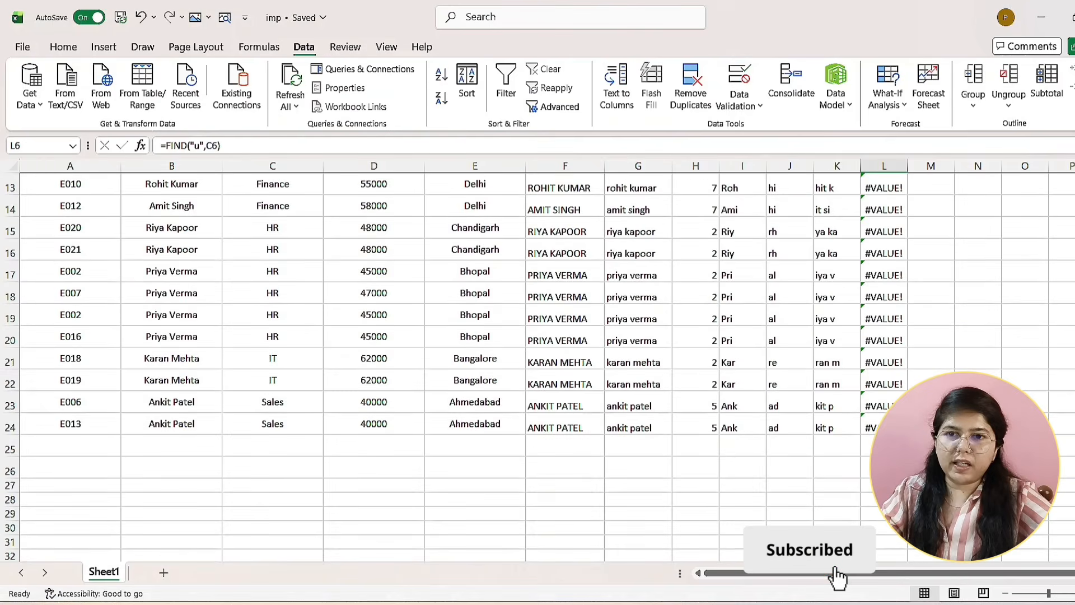
{"action": "scroll", "coordinate": [537, 370], "scroll_direction": "up", "scroll_amount": 3}
{"action": "scroll", "coordinate": [838, 576], "scroll_direction": "up", "scroll_amount": 1}
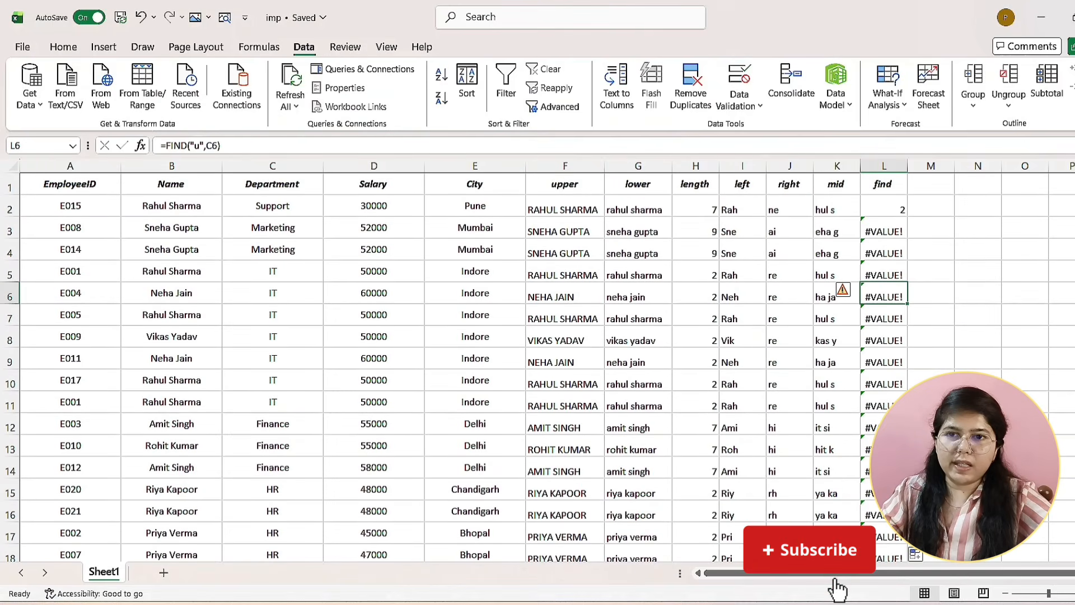
{"action": "left_click", "coordinate": [873, 231]}
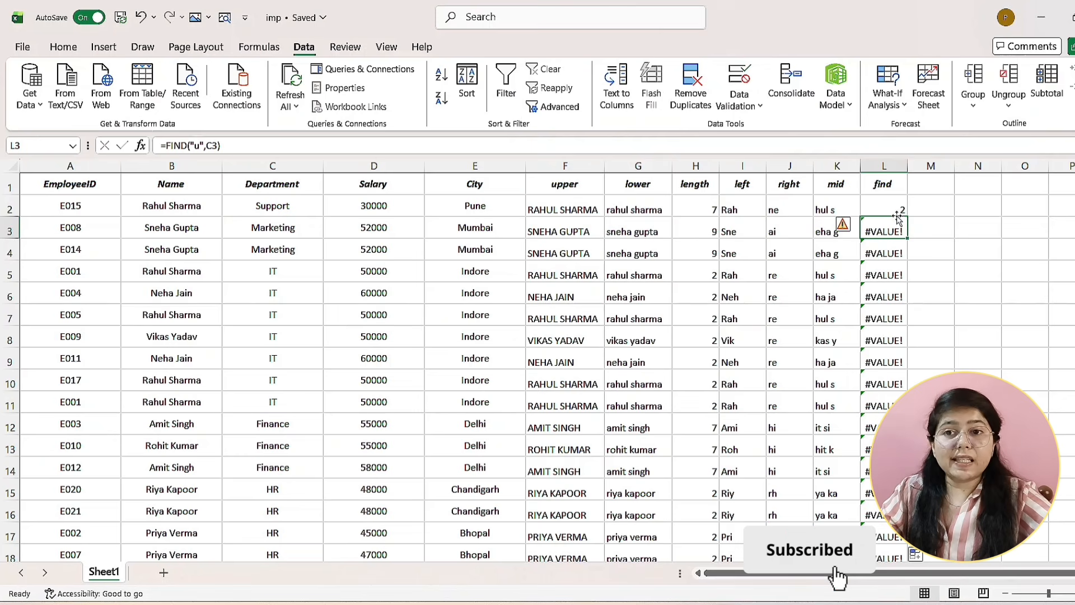
{"action": "left_click", "coordinate": [899, 207]}
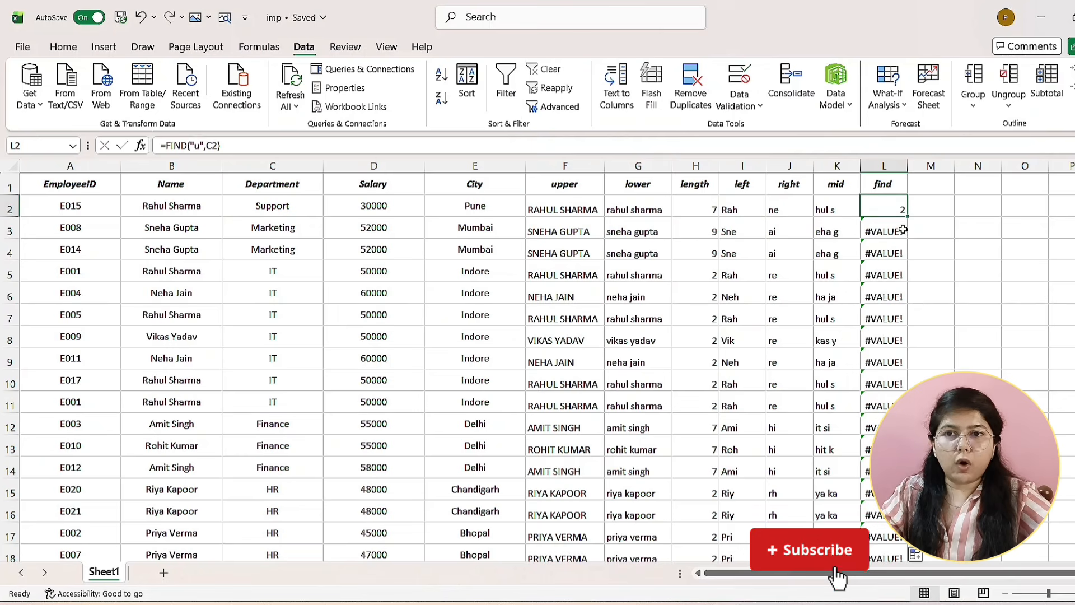
{"action": "key", "text": "ctrl+z"}
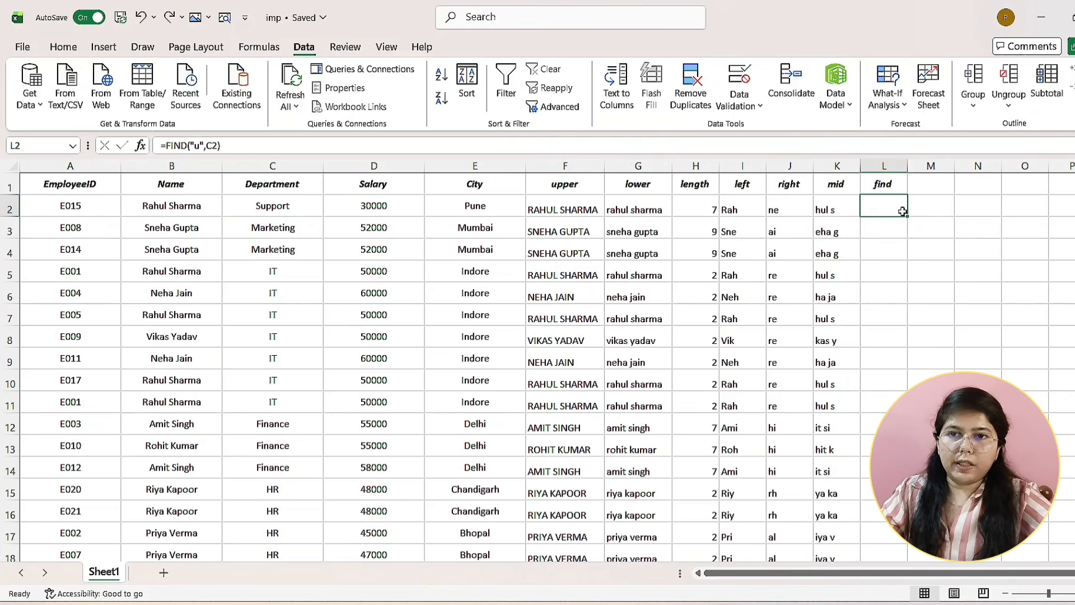
- Change the search text in L2's FIND formula to uppercase "U" to test case sensitivity
{"action": "double_click", "coordinate": [895, 208]}
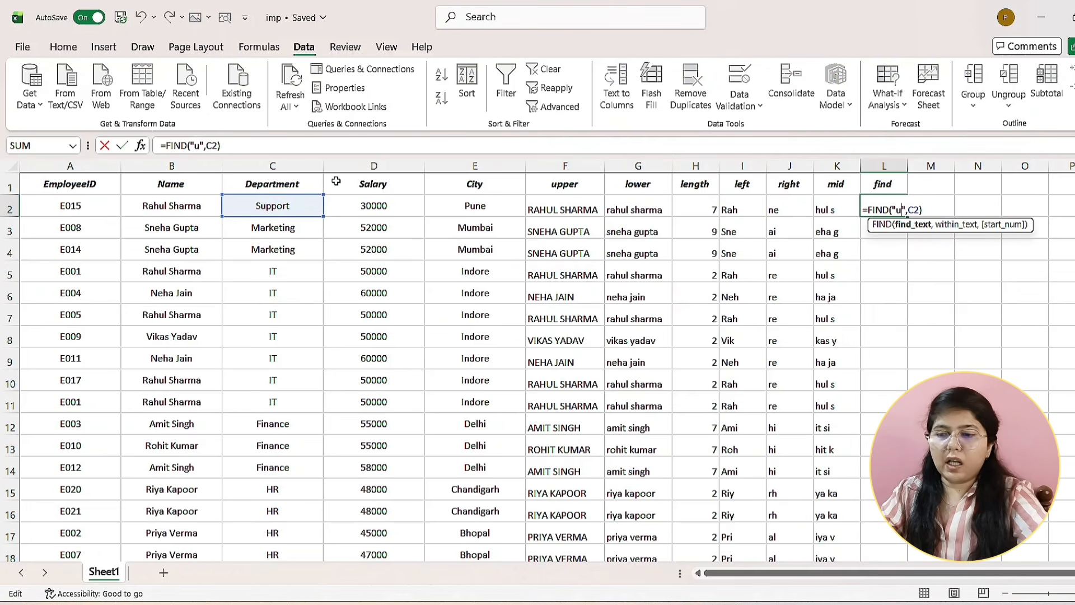
{"action": "key", "text": "BackSpace"}
{"action": "type", "text": "U"}
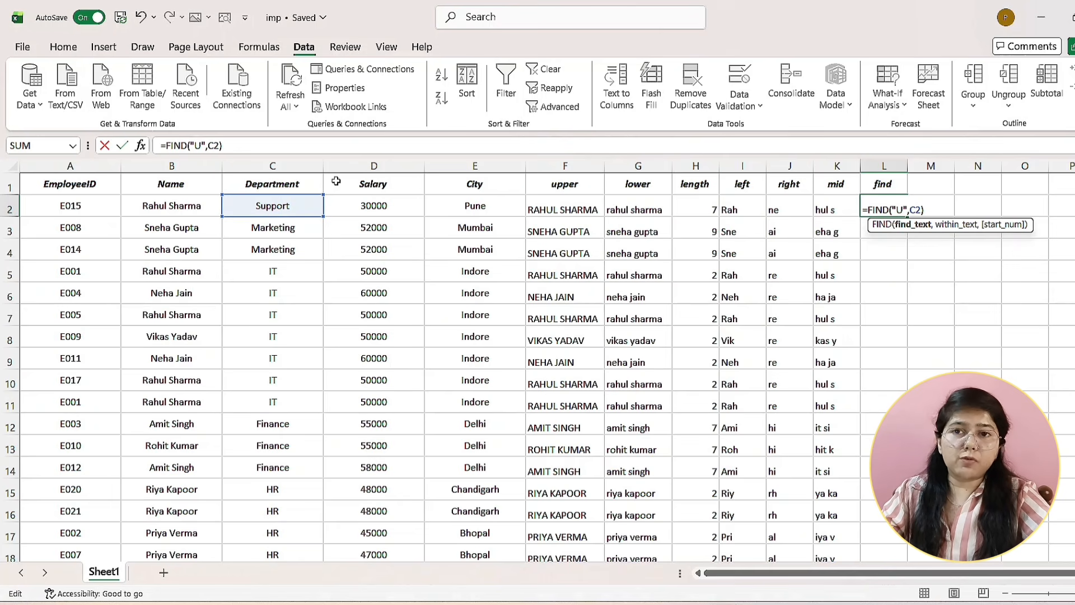
{"action": "key", "text": "Return"}
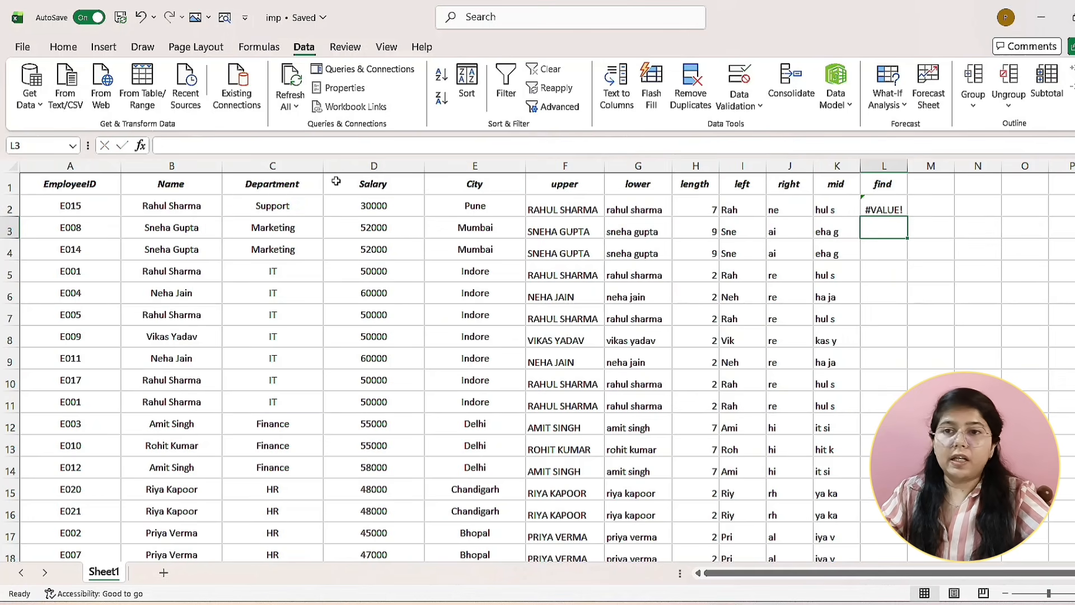
{"action": "double_click", "coordinate": [885, 205]}
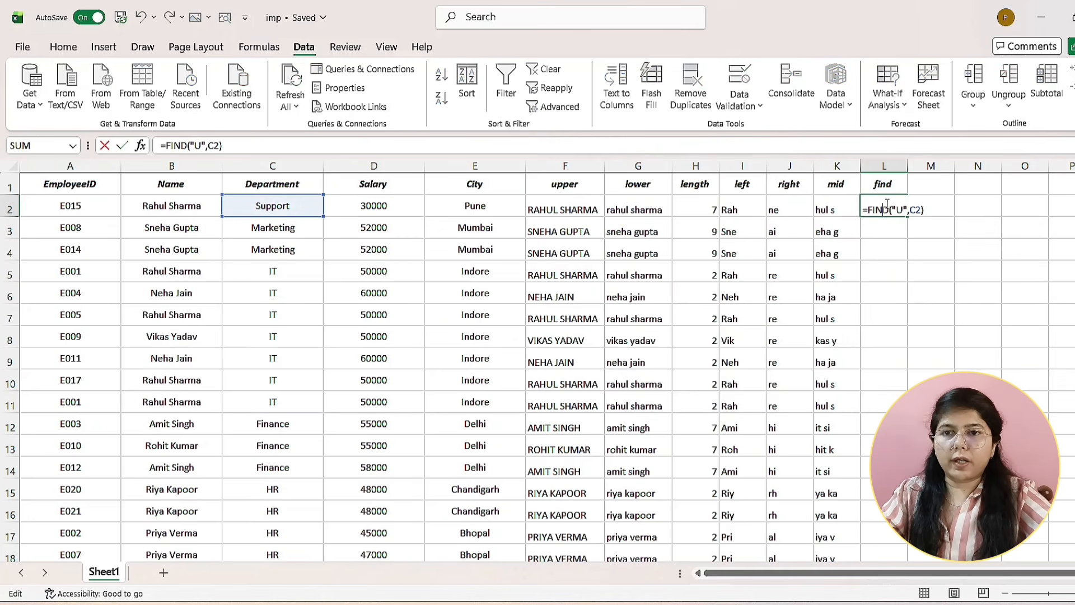
- Begin a FIND formula in L4 that looks for uppercase "I" in the Department text of C4
{"action": "left_click", "coordinate": [890, 253]}
{"action": "left_click", "coordinate": [892, 254]}
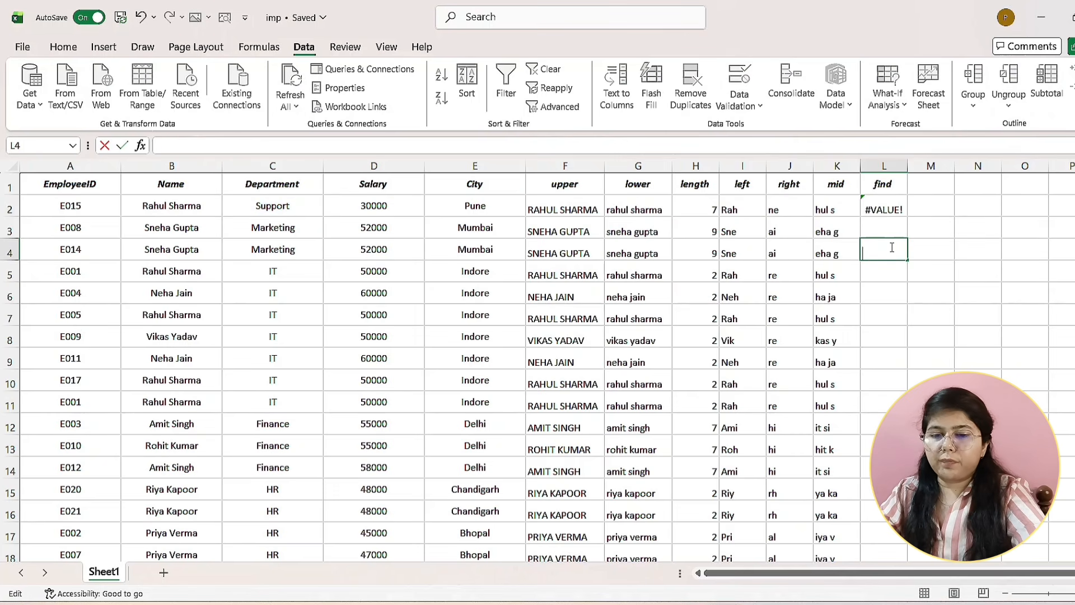
{"action": "type", "text": "=fin"}
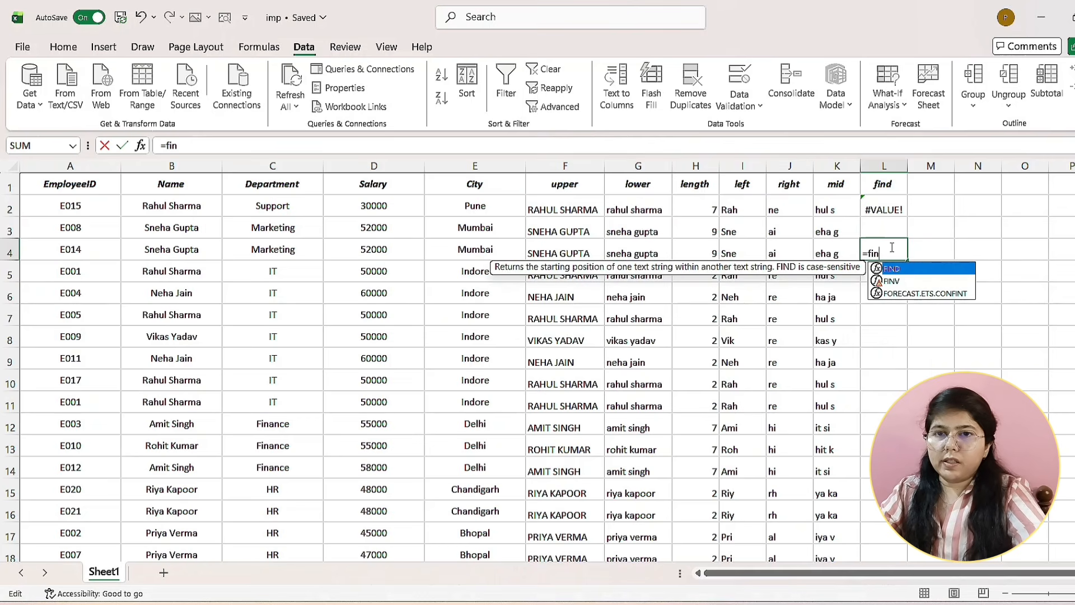
{"action": "key", "text": "Tab"}
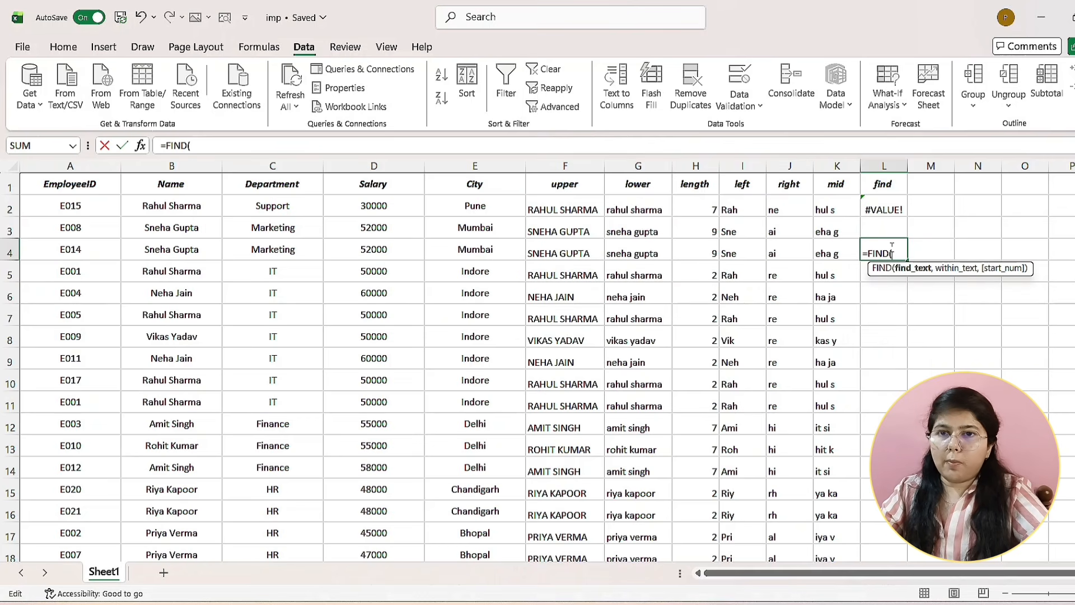
{"action": "type", "text": "\""}
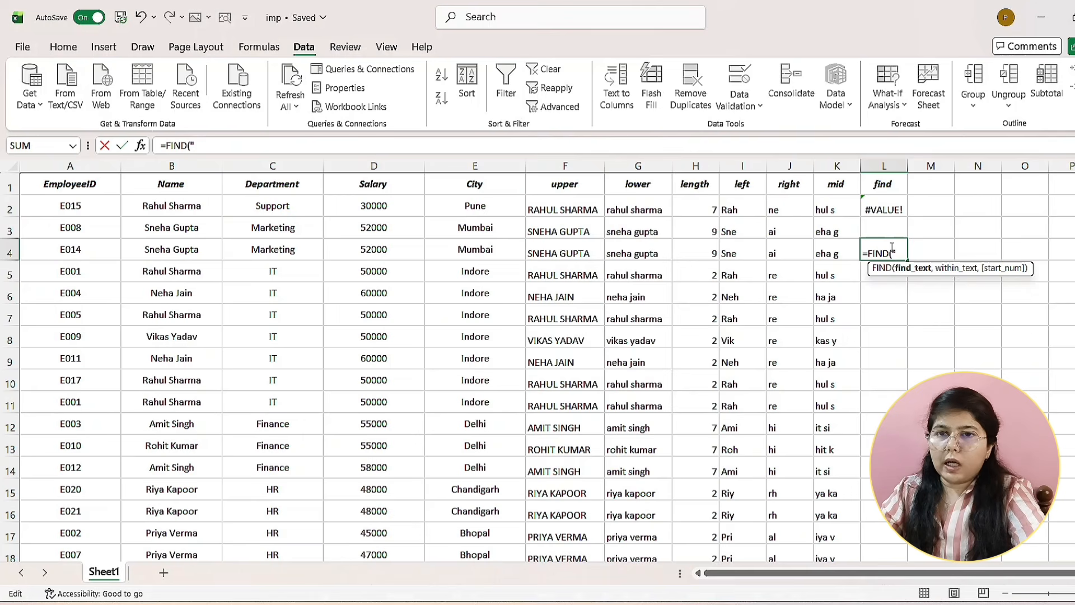
{"action": "key", "text": "Return"}
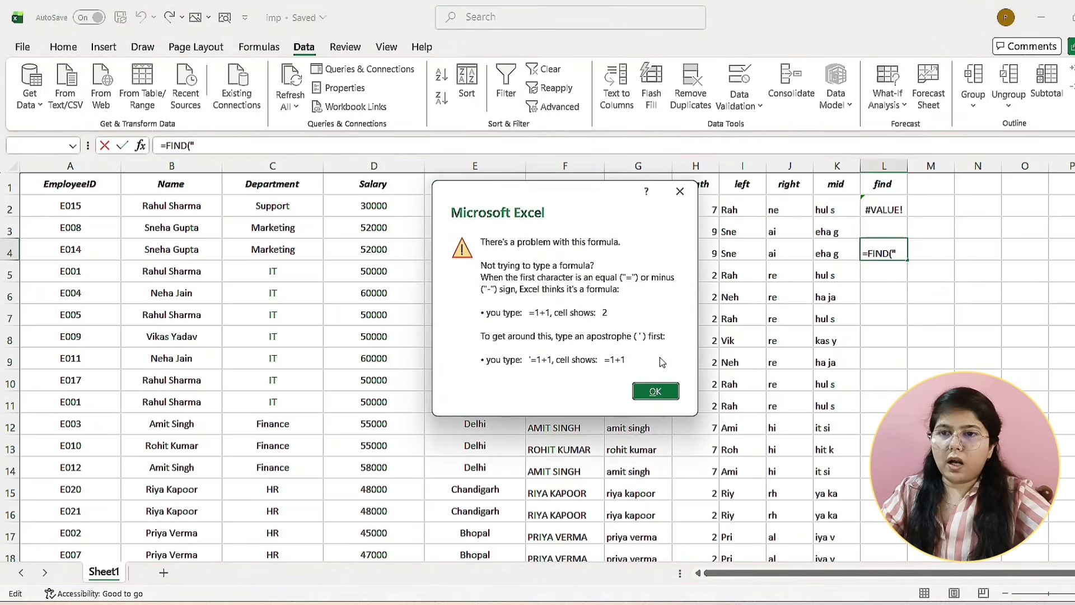
{"action": "left_click", "coordinate": [650, 391]}
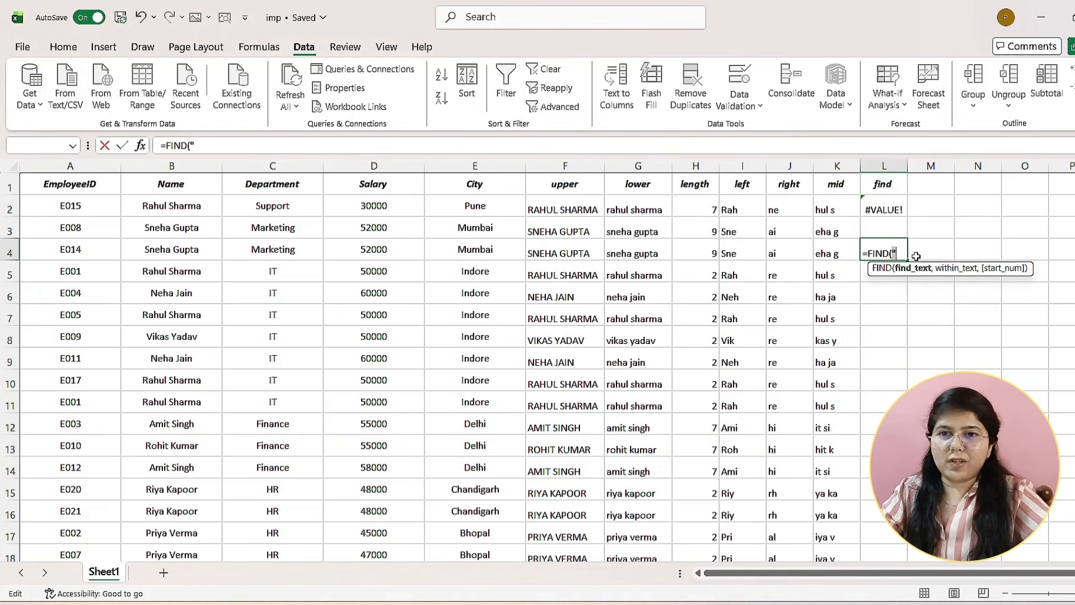
{"action": "key", "text": "Right"}
{"action": "type", "text": "I"}
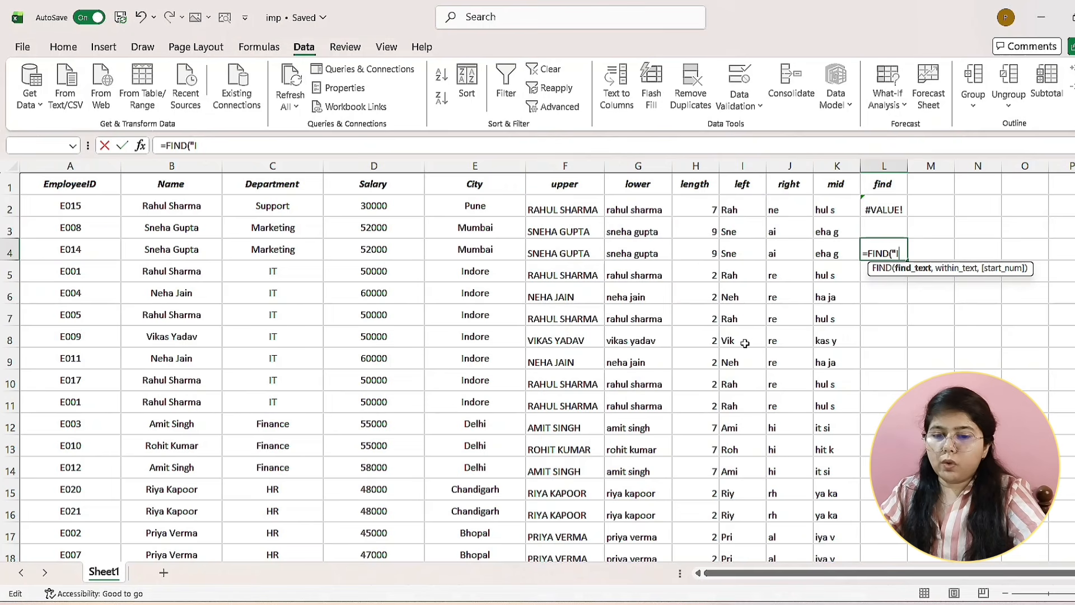
{"action": "type", "text": "\","}
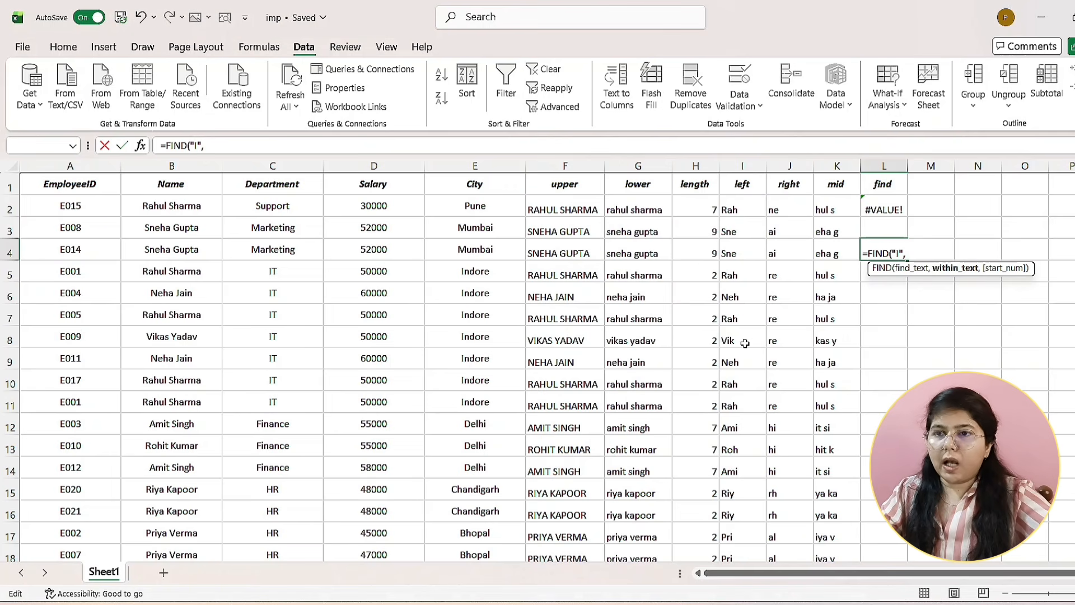
{"action": "left_click", "coordinate": [290, 250]}
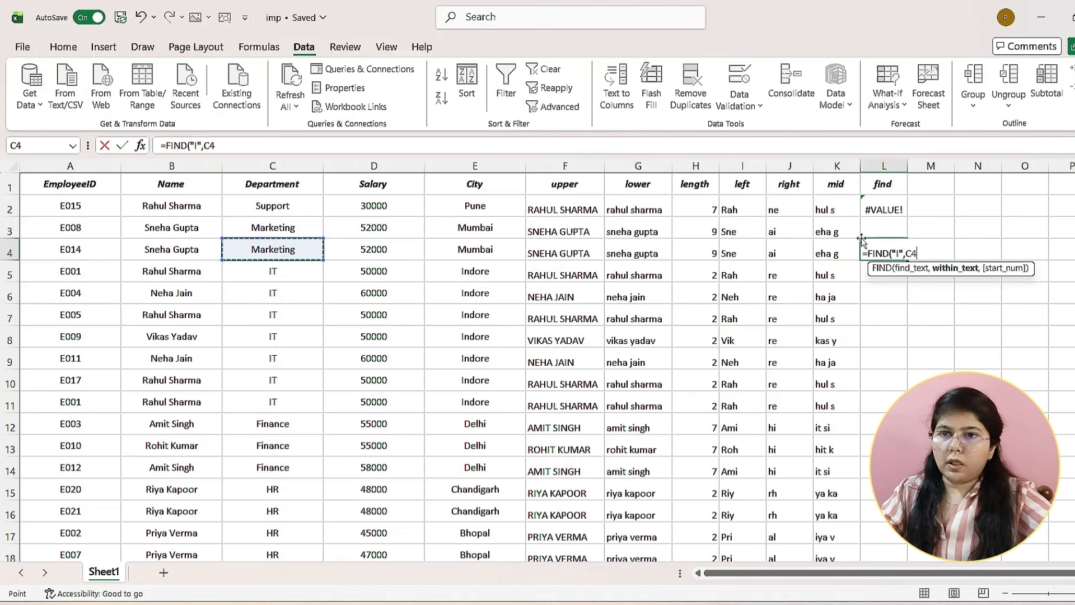
- Change the search text in L4's formula to lowercase "i" and enter it as =FIND("i",C4)
{"action": "left_click", "coordinate": [898, 253]}
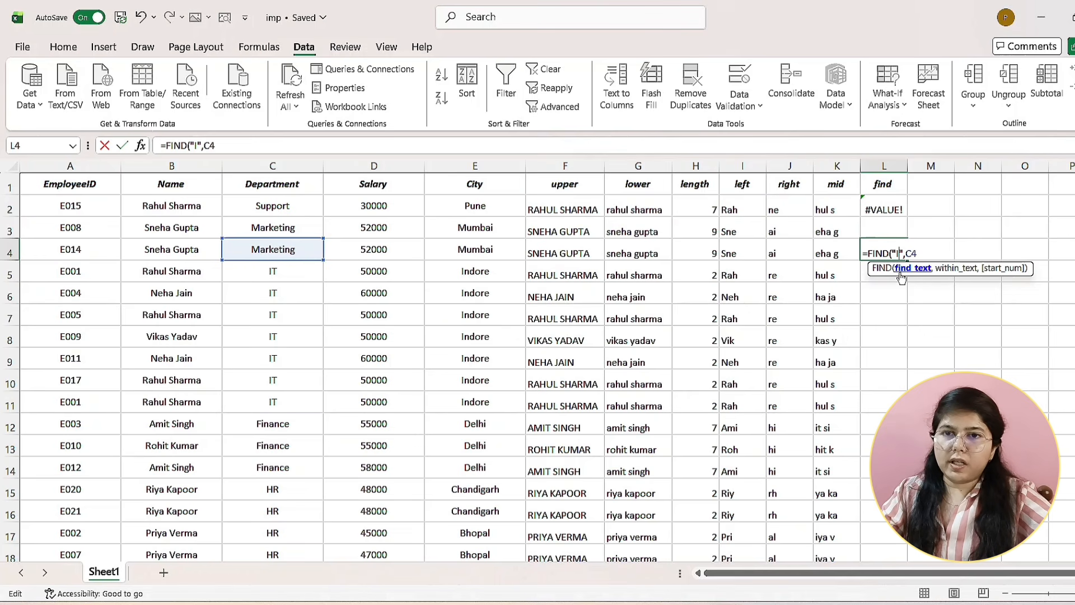
{"action": "key", "text": "BackSpace"}
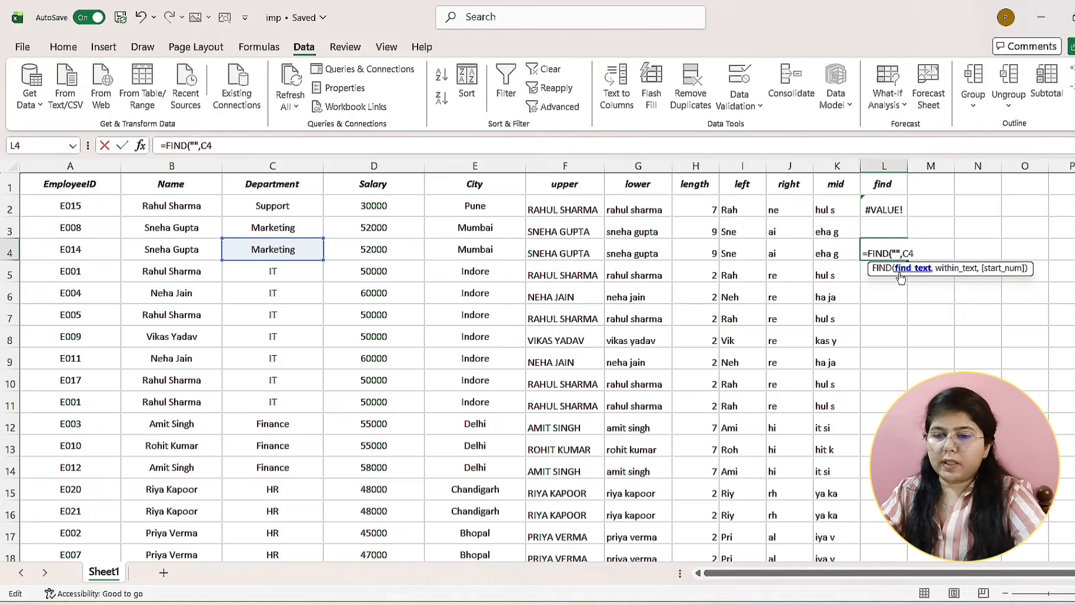
{"action": "type", "text": "i"}
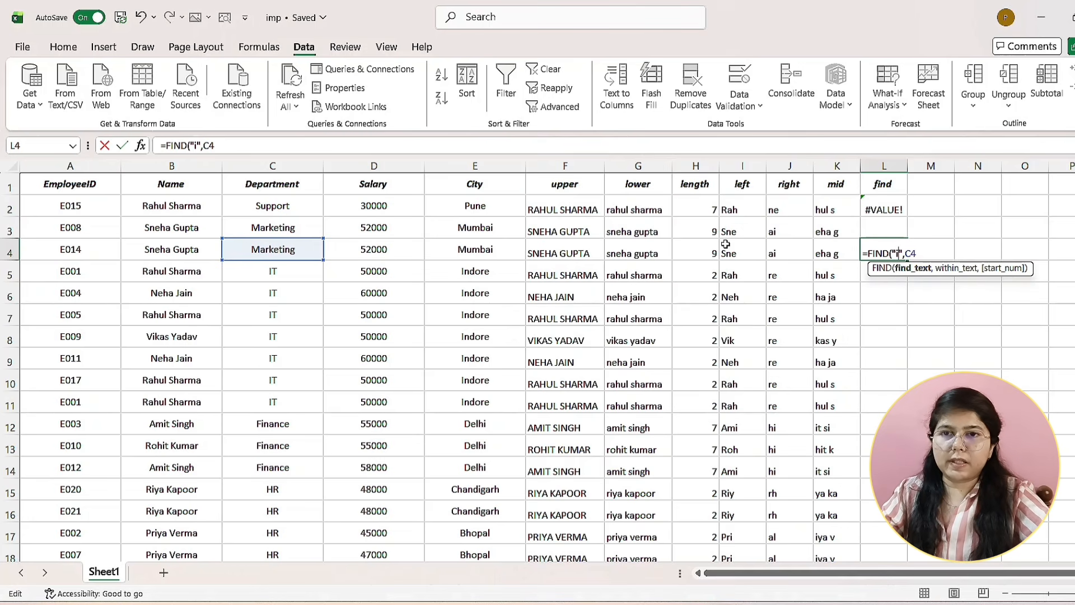
{"action": "key", "text": "Return"}
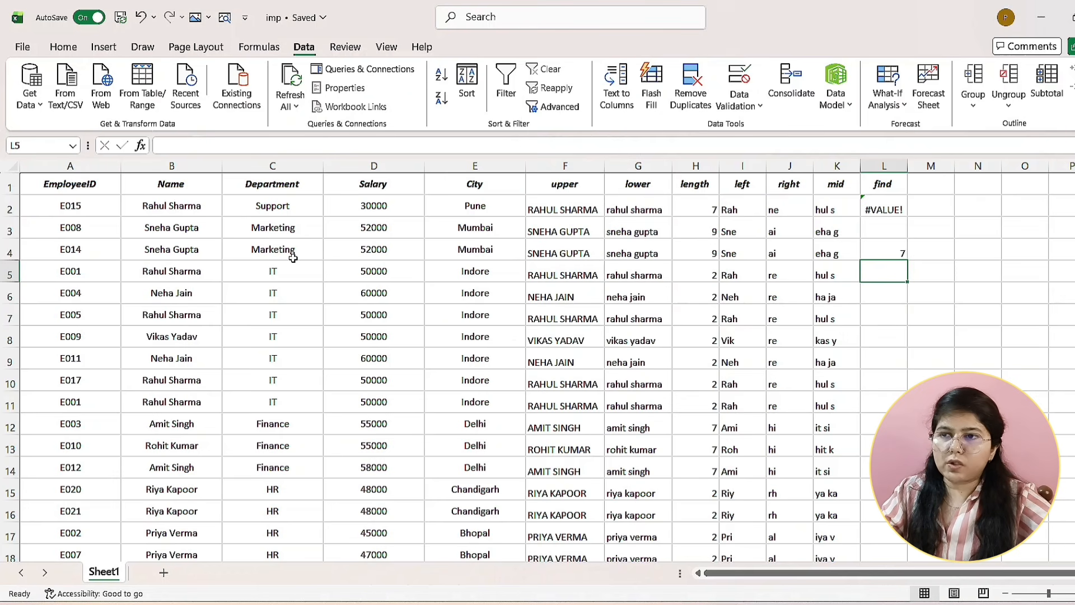
- Fill the FIND formula in L4 down to the last table row and review the column's results
{"action": "left_click", "coordinate": [892, 251]}
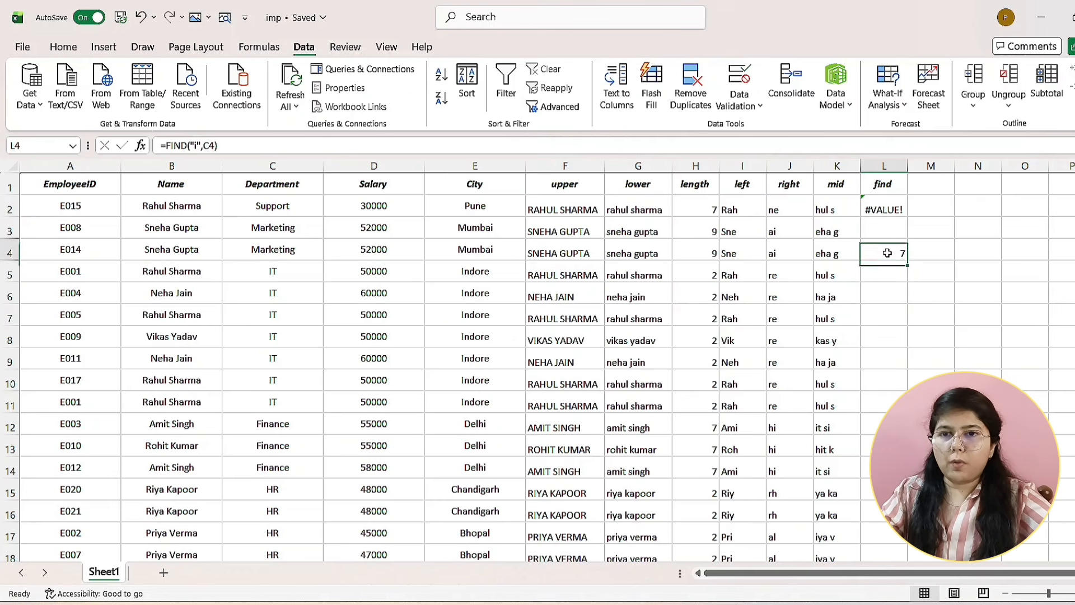
{"action": "double_click", "coordinate": [907, 261]}
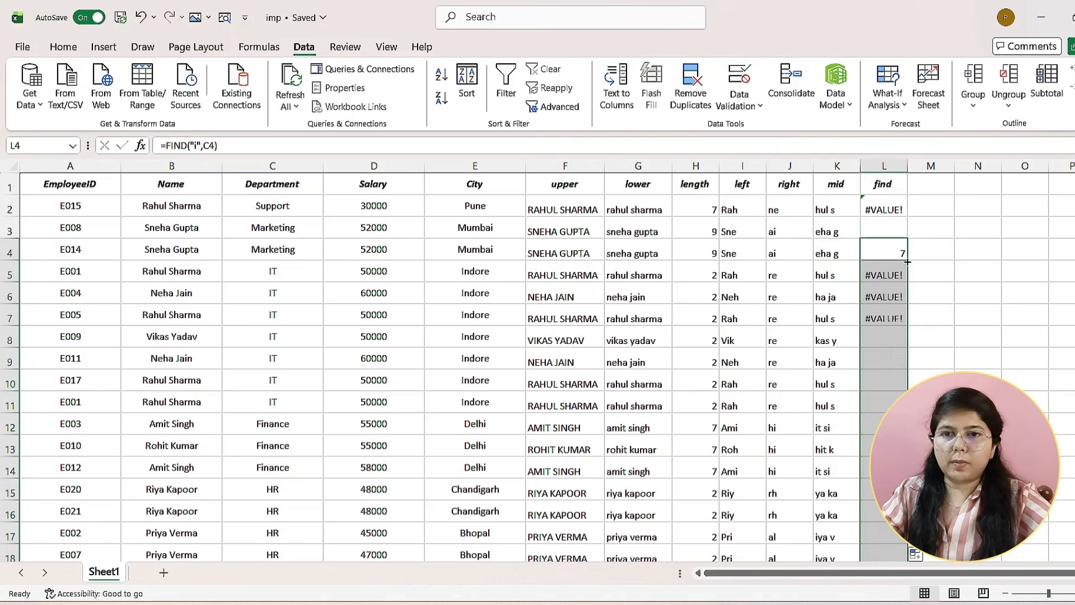
{"action": "scroll", "coordinate": [896, 386], "scroll_direction": "down", "scroll_amount": 4}
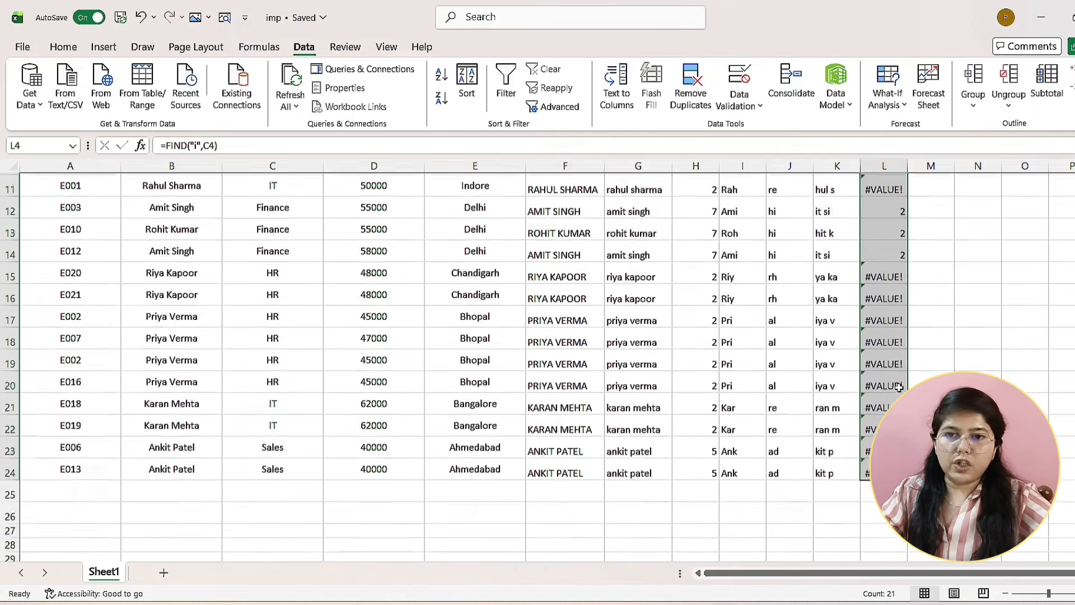
{"action": "scroll", "coordinate": [896, 387], "scroll_direction": "up", "scroll_amount": 4}
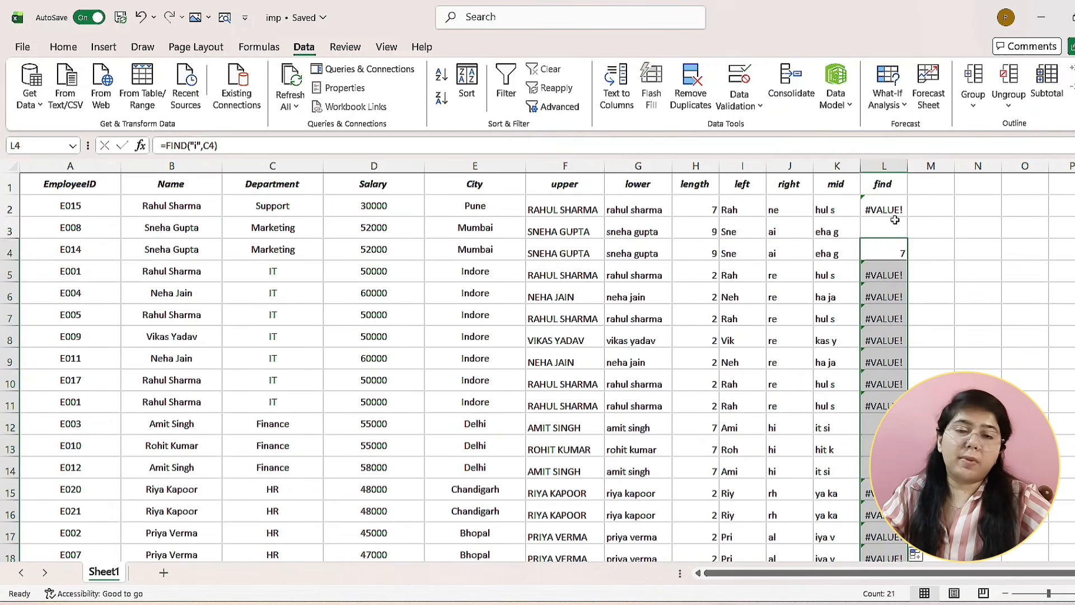
- Add the header "search" in cell M1
{"action": "left_click", "coordinate": [930, 189]}
{"action": "type", "text": "search"}
{"action": "key", "text": "Return"}
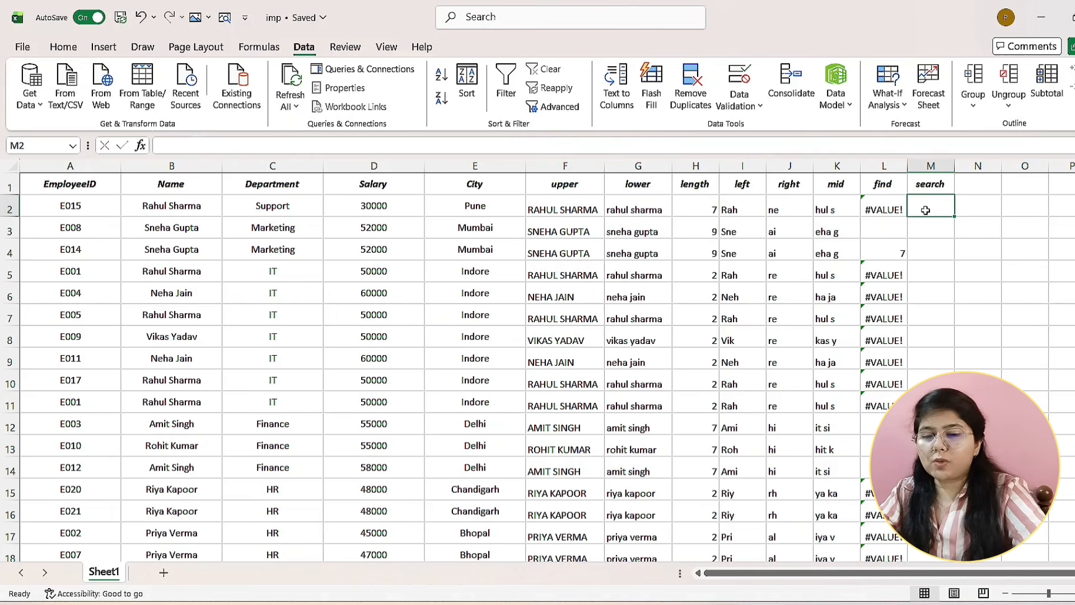
- Enter the formula =SEARCH("s",B2) in cell M2 to locate the letter s in the Name text
{"action": "type", "text": "=sear"}
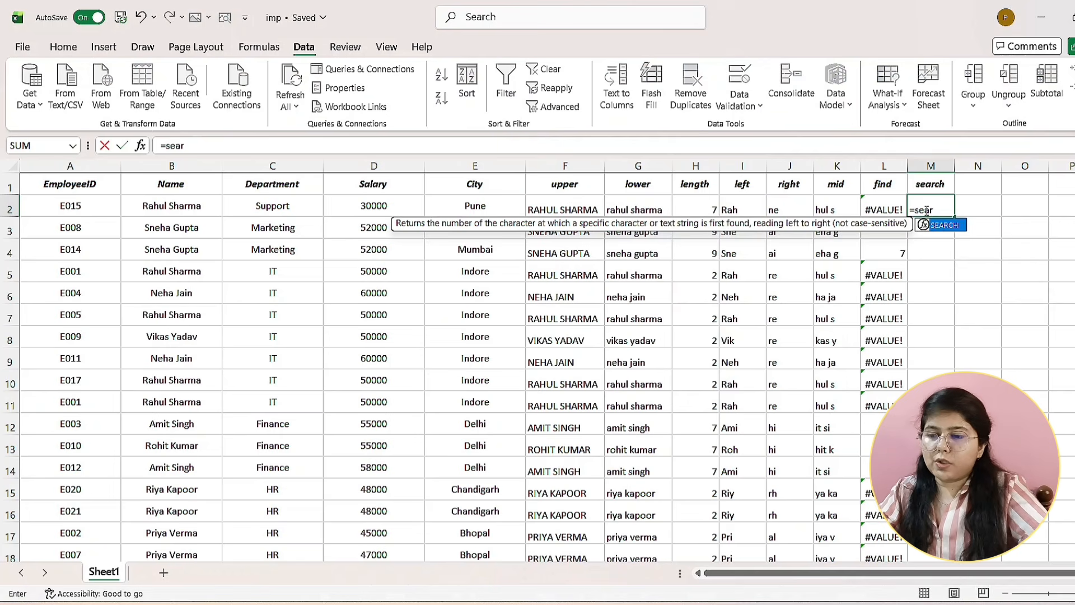
{"action": "key", "text": "Tab"}
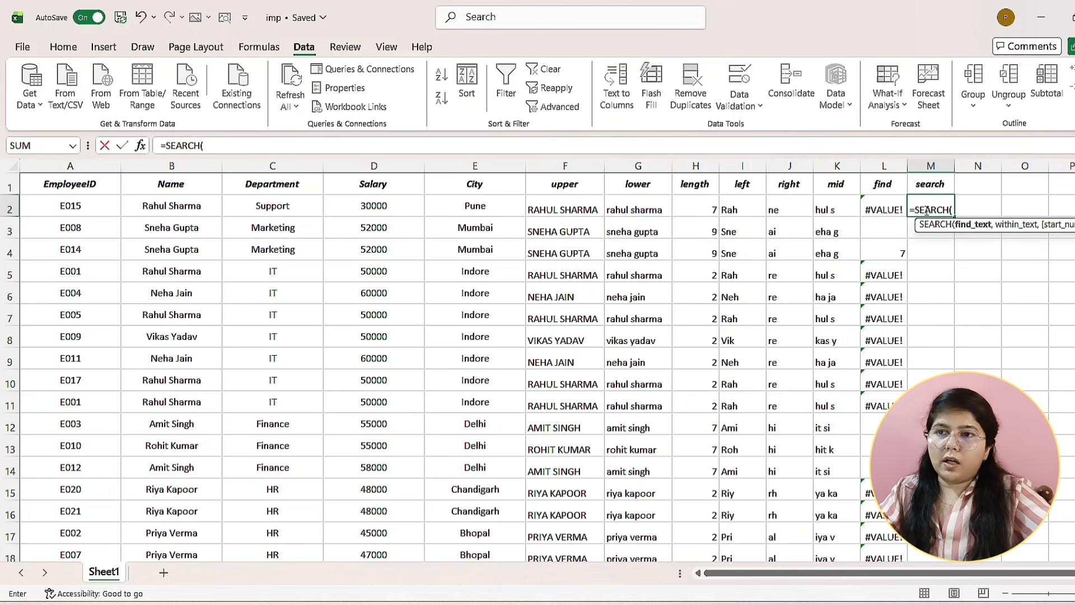
{"action": "type", "text": "\""}
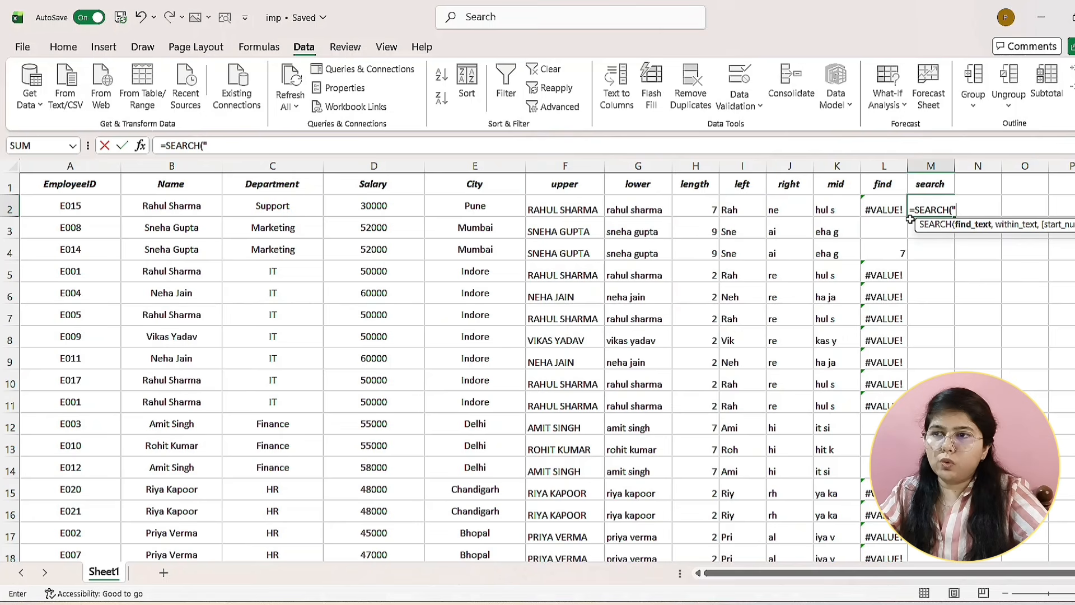
{"action": "type", "text": "s"}
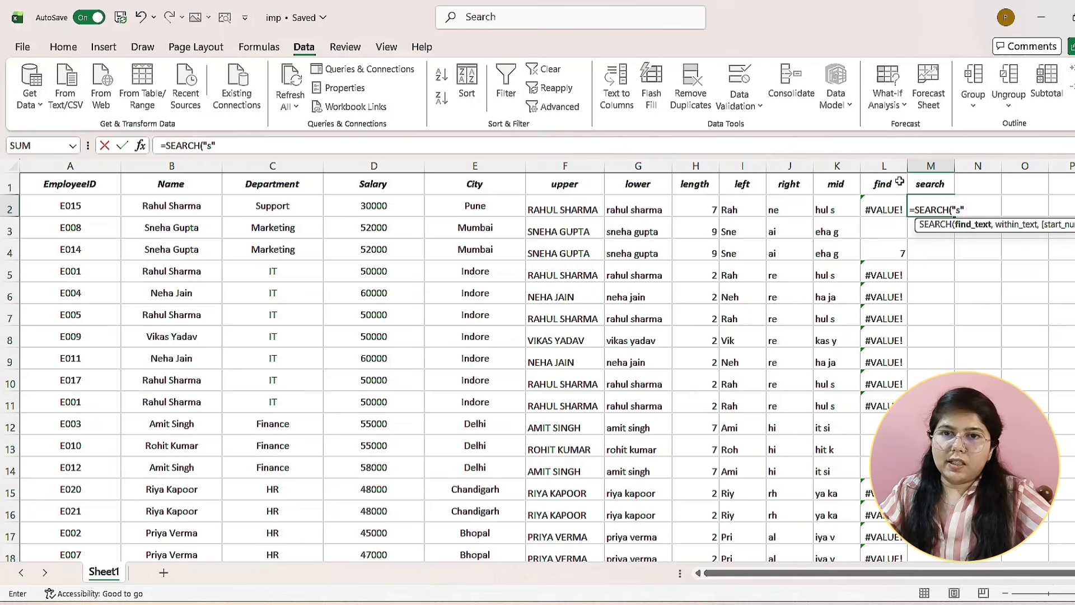
{"action": "type", "text": ","}
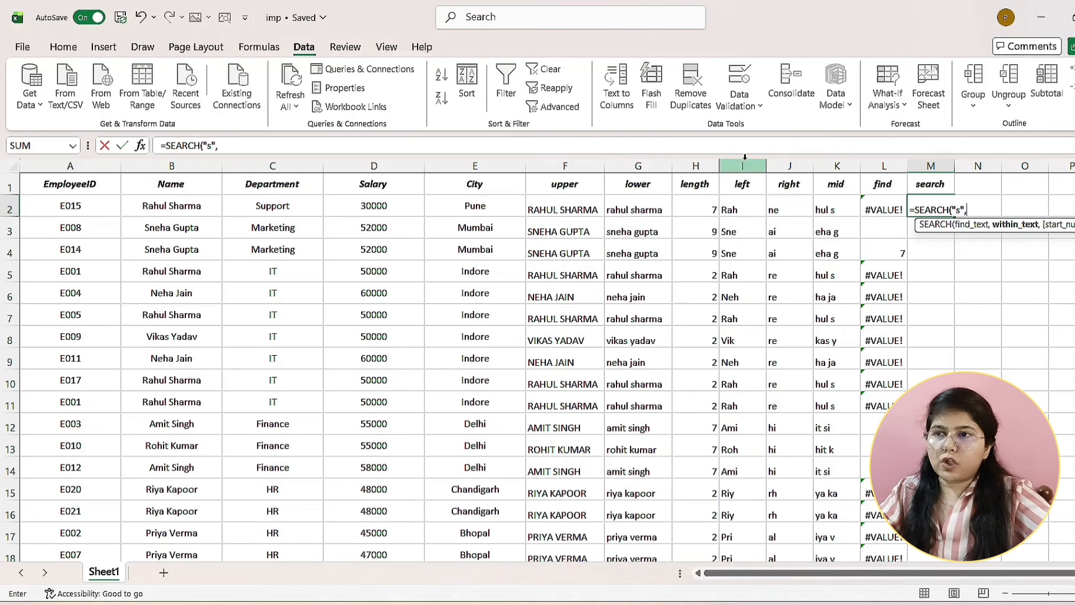
{"action": "left_click", "coordinate": [162, 208]}
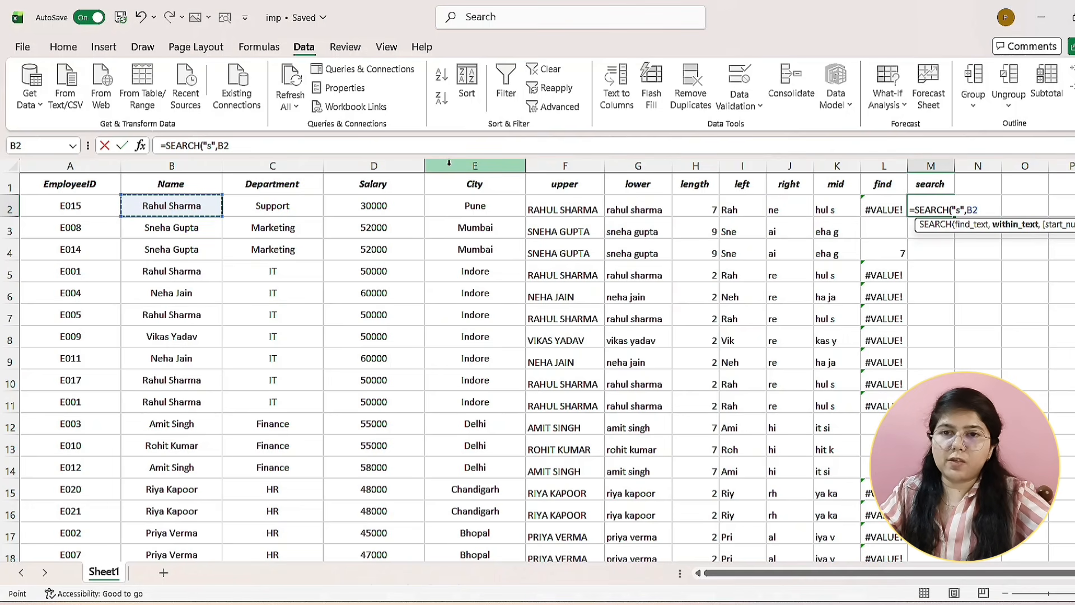
{"action": "key", "text": "Return"}
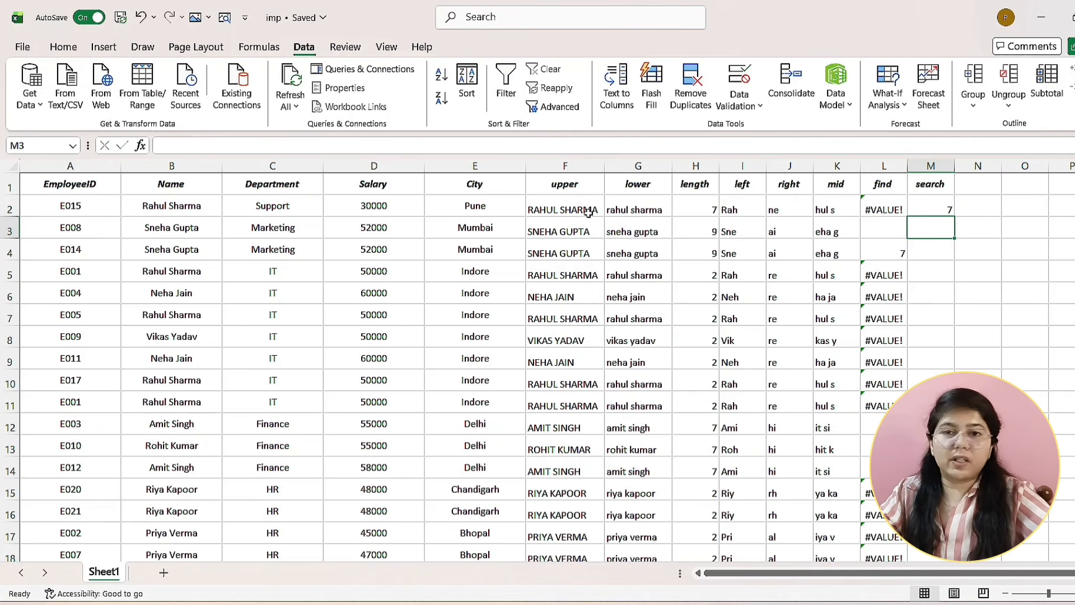
- Fill the SEARCH formula in M2 down to the last table row and check individual results in column M
{"action": "left_click", "coordinate": [940, 210]}
{"action": "double_click", "coordinate": [954, 217]}
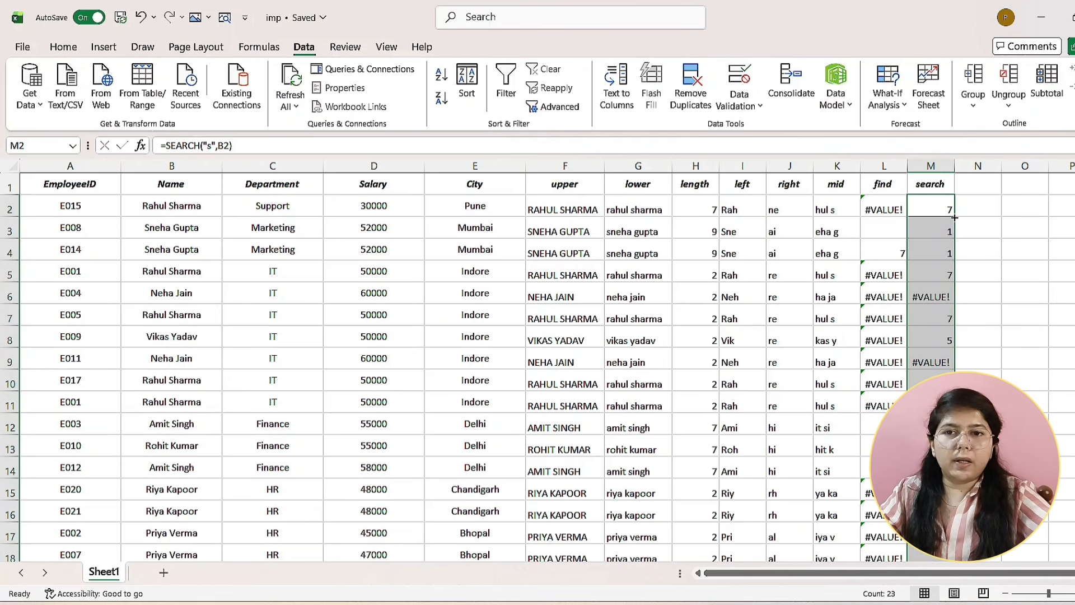
{"action": "left_click", "coordinate": [940, 381]}
{"action": "left_click", "coordinate": [934, 313]}
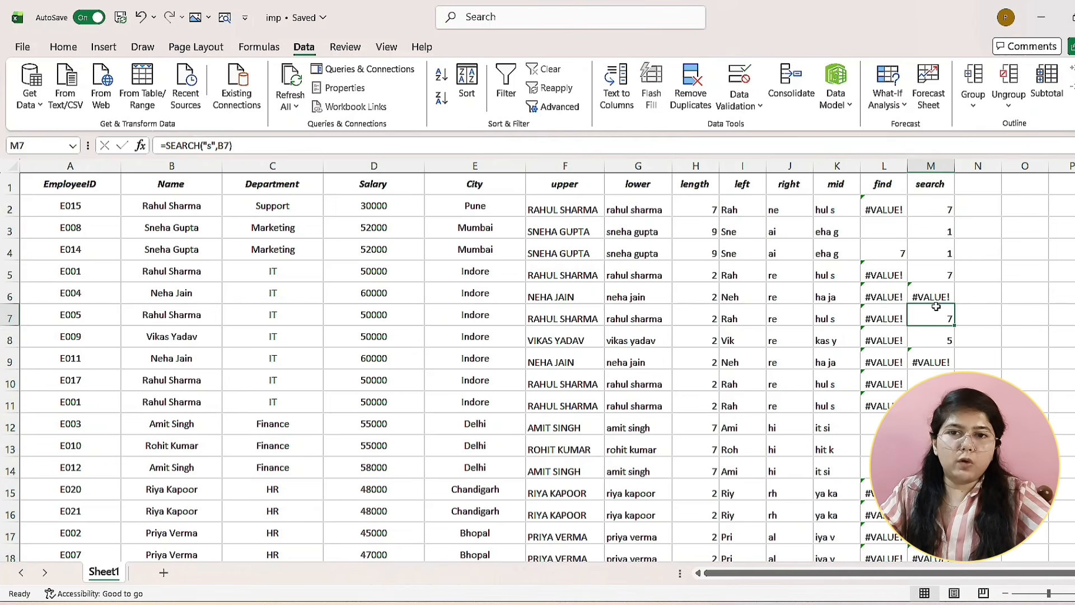
{"action": "left_click", "coordinate": [933, 297]}
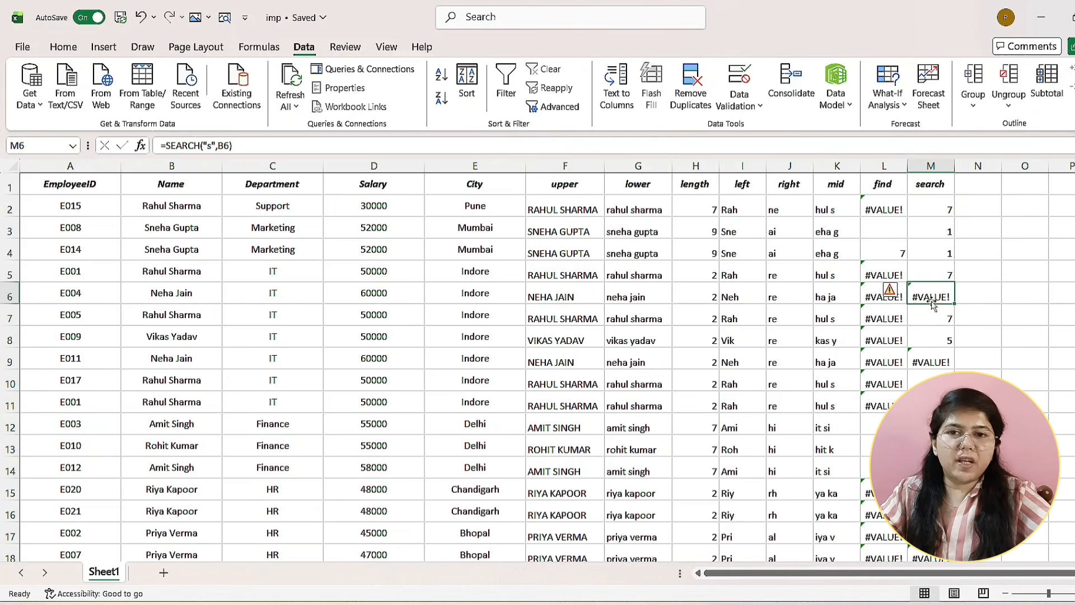
{"action": "left_click", "coordinate": [939, 363]}
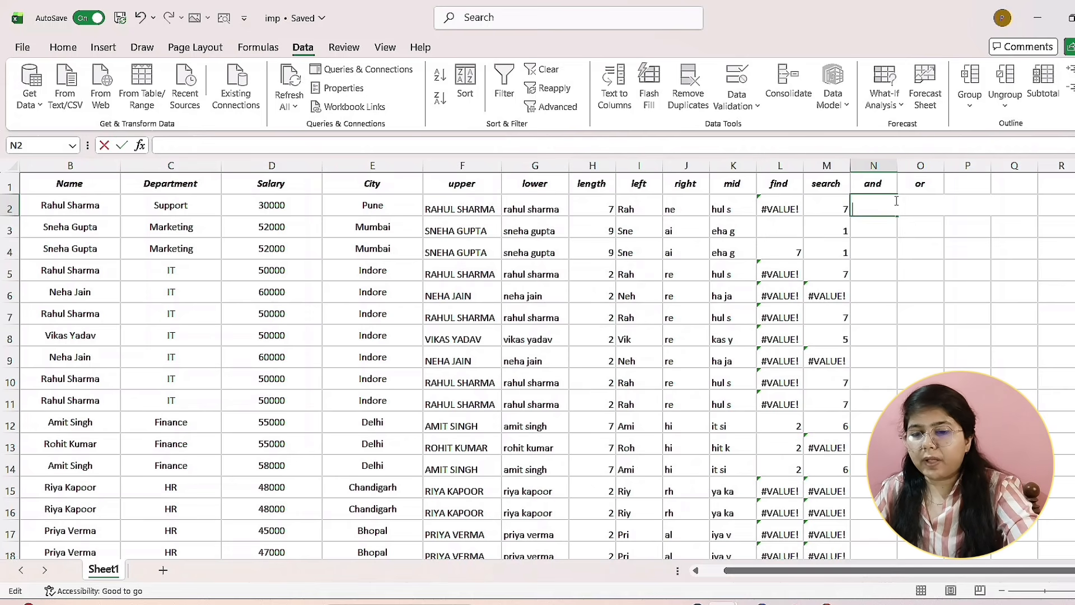
- Begin an IF formula in cell N2 with a nested AND whose first condition is E2="Indore"
{"action": "type", "text": "=if"}
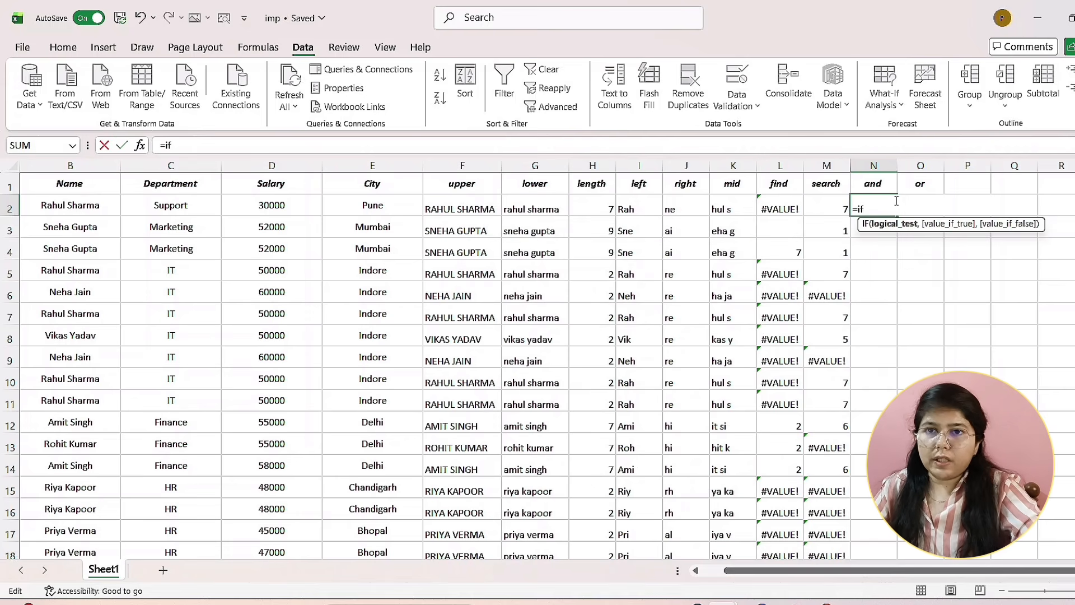
{"action": "key", "text": "Tab"}
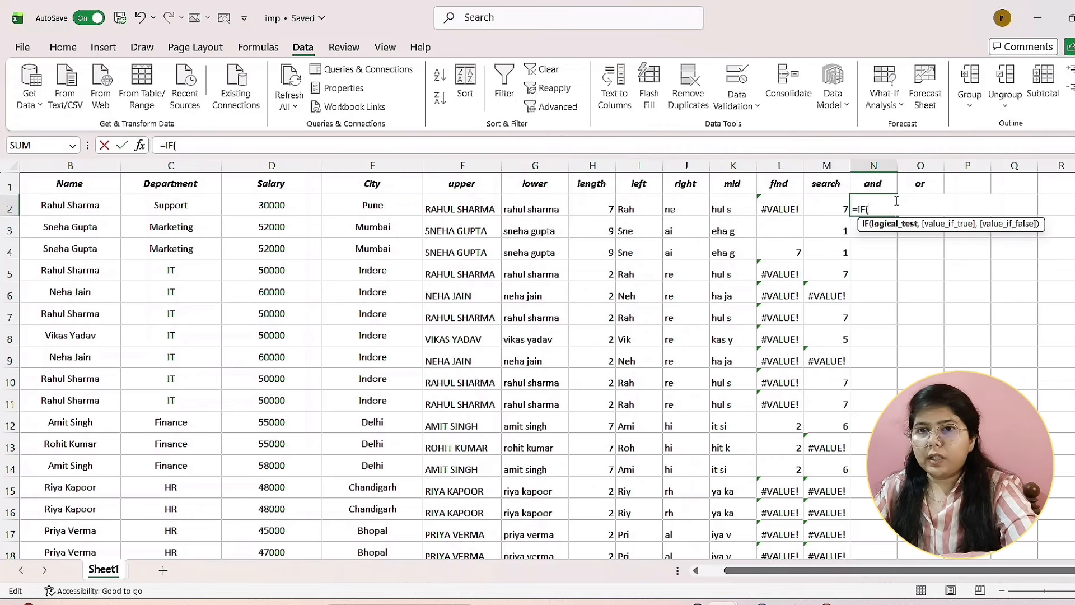
{"action": "type", "text": "An"}
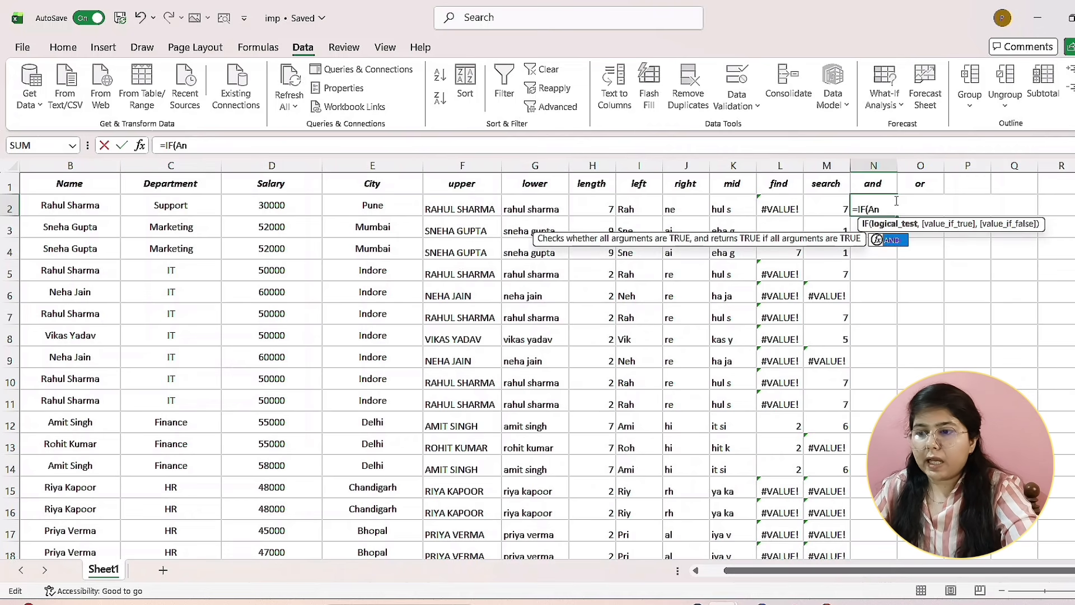
{"action": "key", "text": "Tab"}
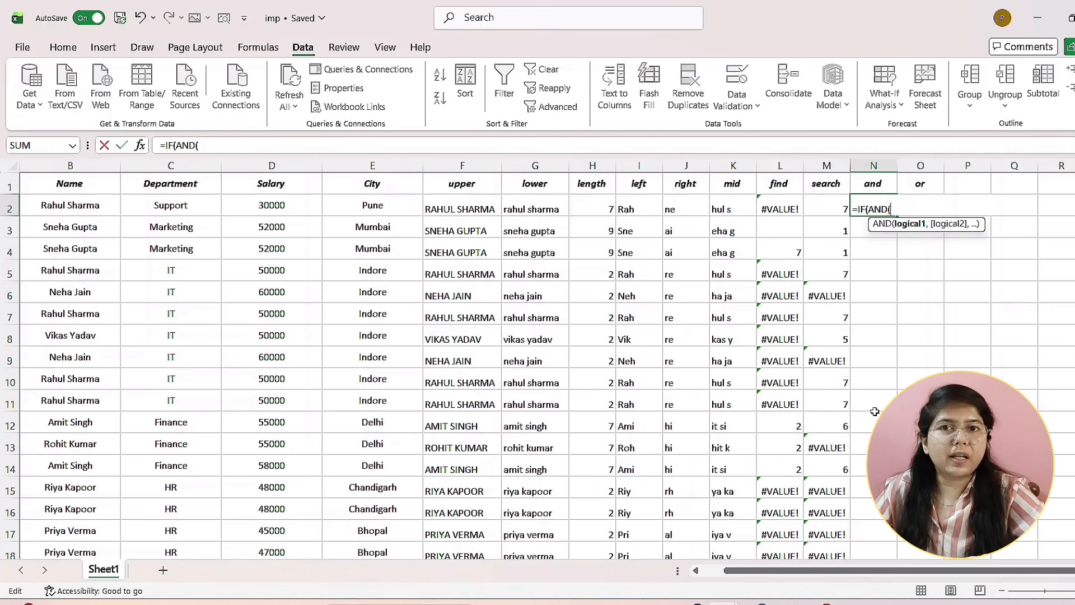
{"action": "left_click", "coordinate": [394, 209]}
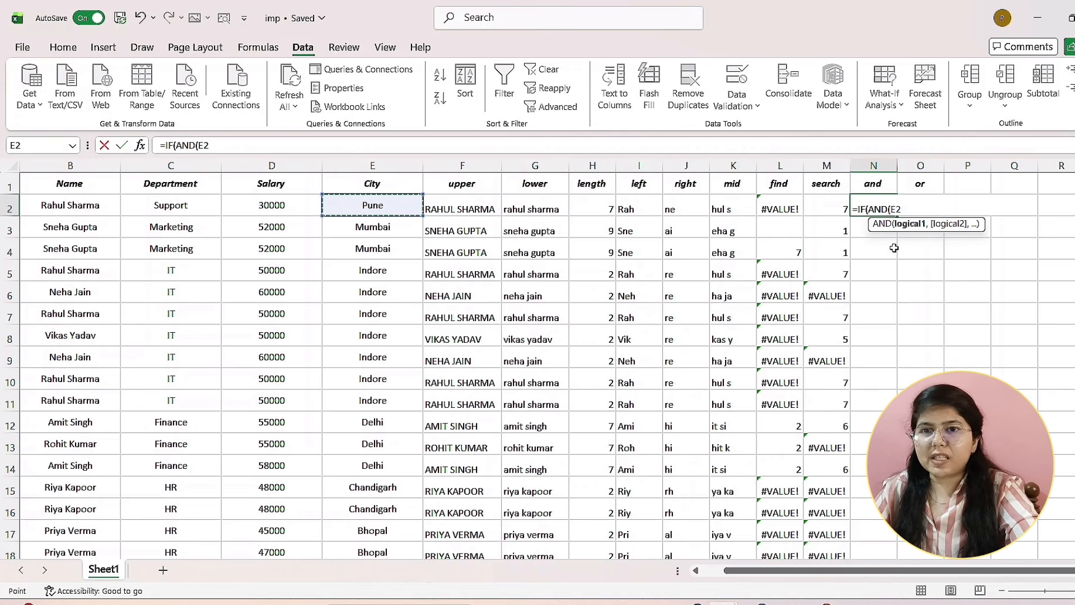
{"action": "type", "text": "="}
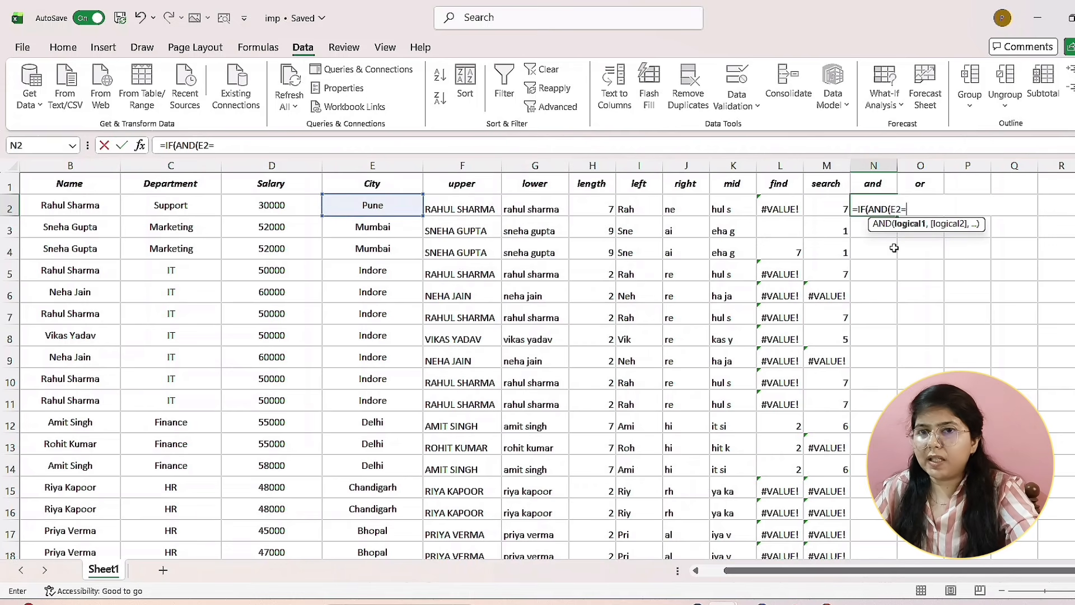
{"action": "type", "text": "\"Indore"}
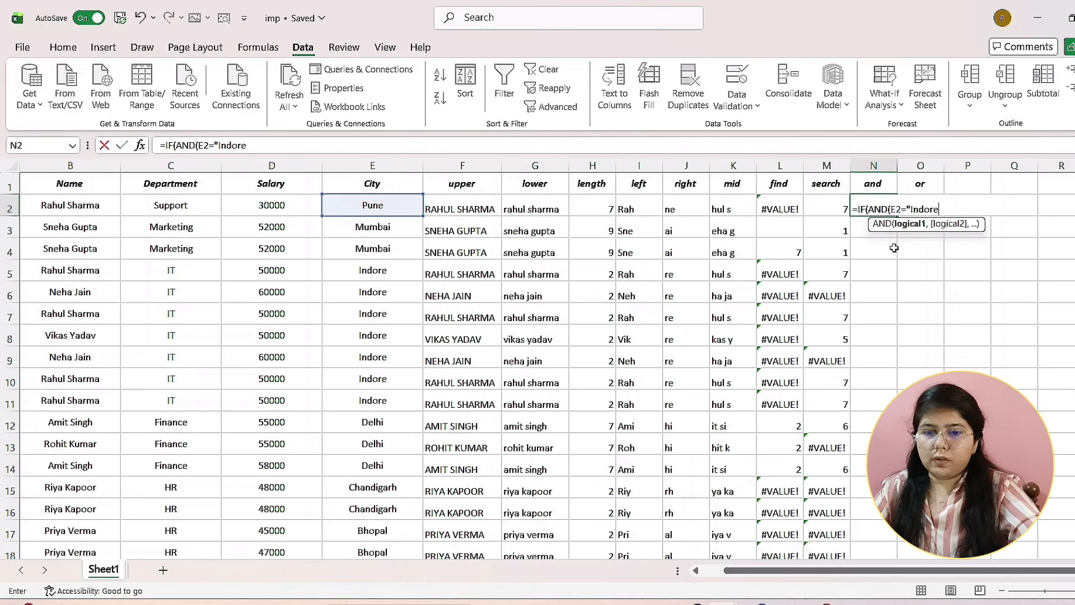
{"action": "type", "text": "\""}
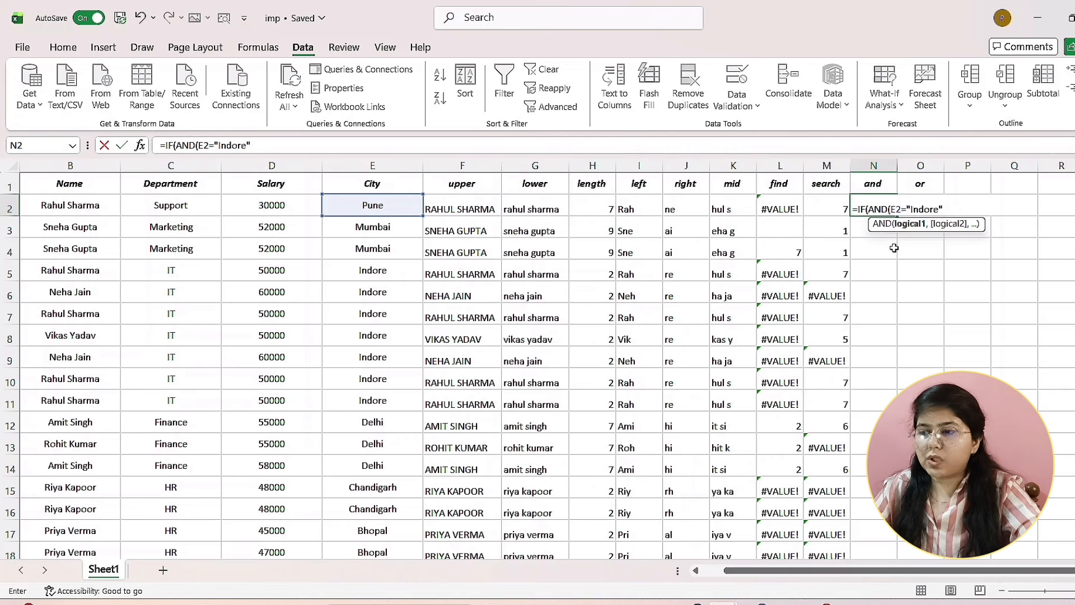
{"action": "type", "text": ","}
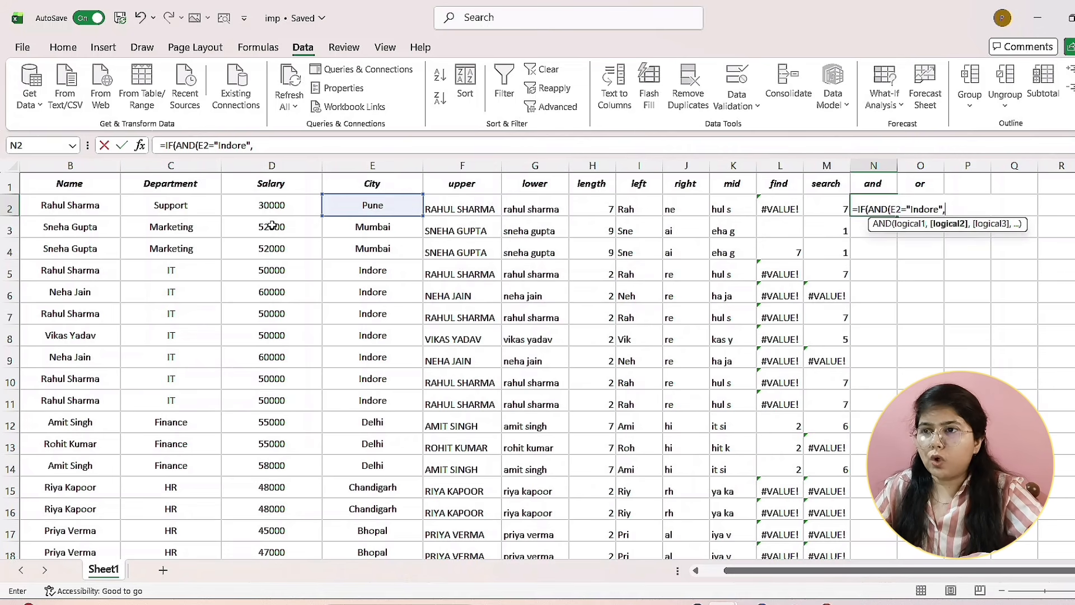
- Add D2="50000" as the second AND condition, with the number in quotation marks, and close the AND function
{"action": "left_click", "coordinate": [271, 207]}
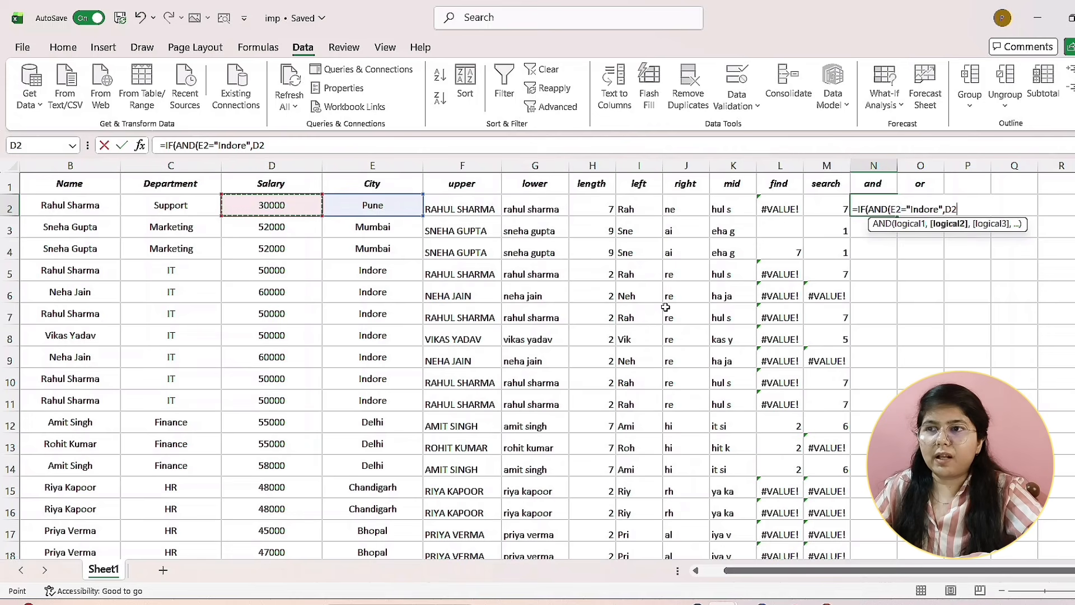
{"action": "type", "text": "="}
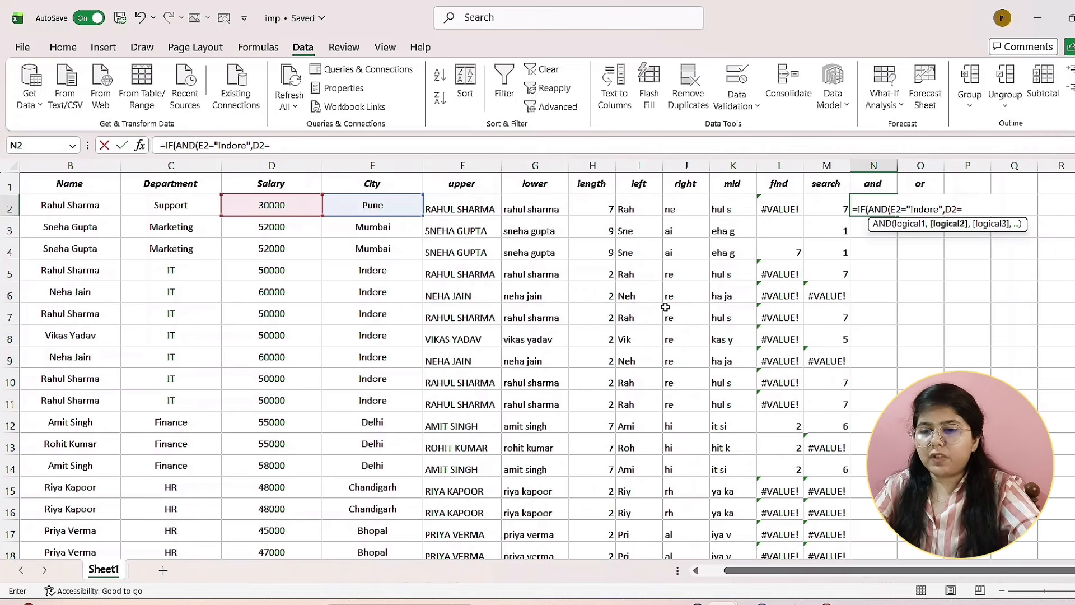
{"action": "type", "text": "5000"}
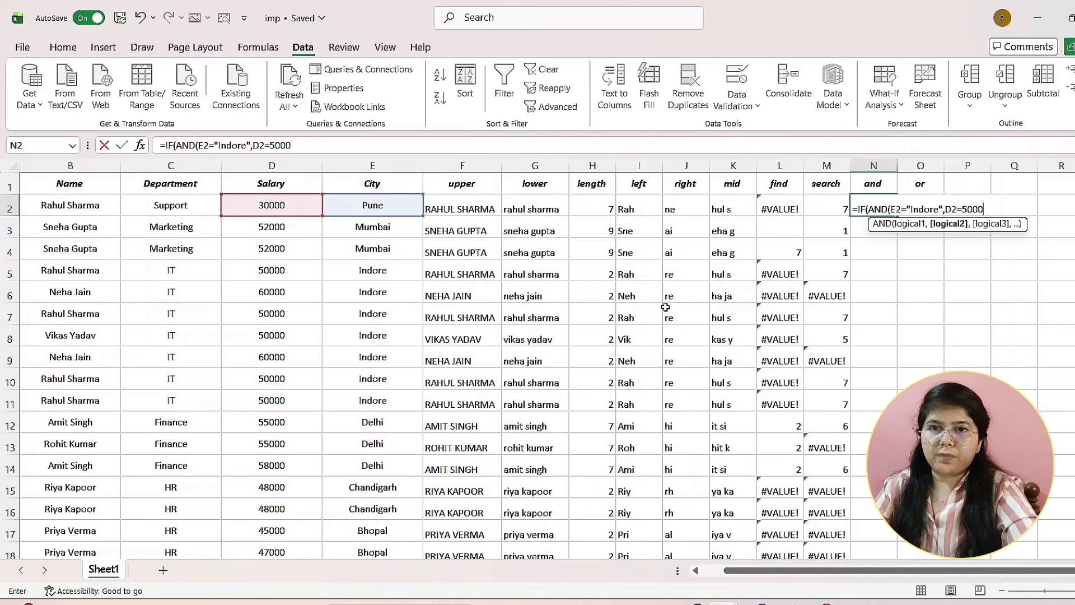
{"action": "type", "text": "0"}
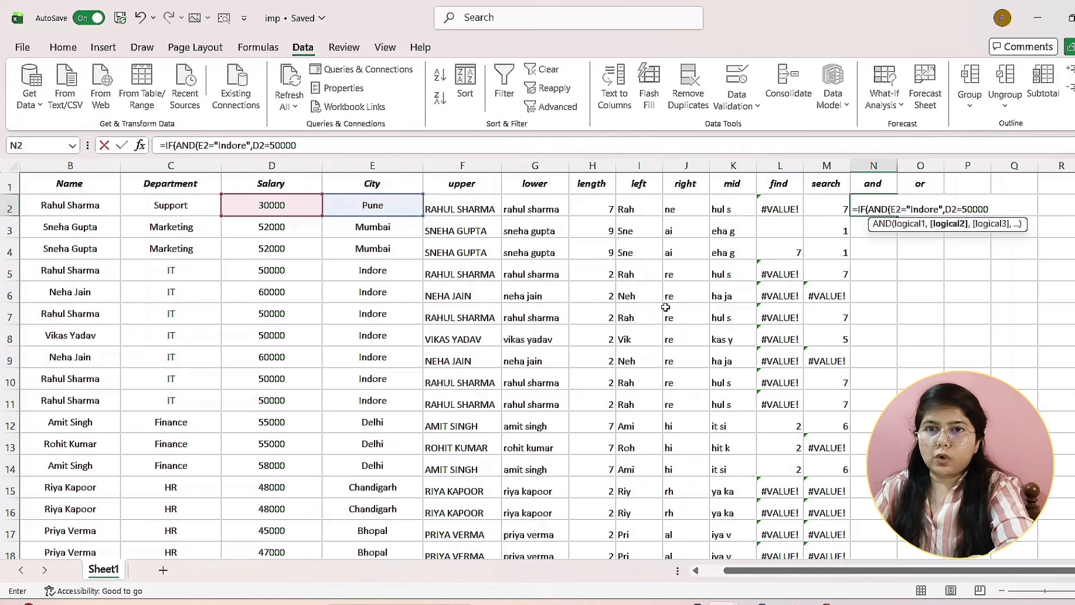
{"action": "key", "text": "BackSpace"}
{"action": "key", "text": "BackSpace"}
{"action": "key", "text": "BackSpace"}
{"action": "key", "text": "BackSpace"}
{"action": "key", "text": "BackSpace"}
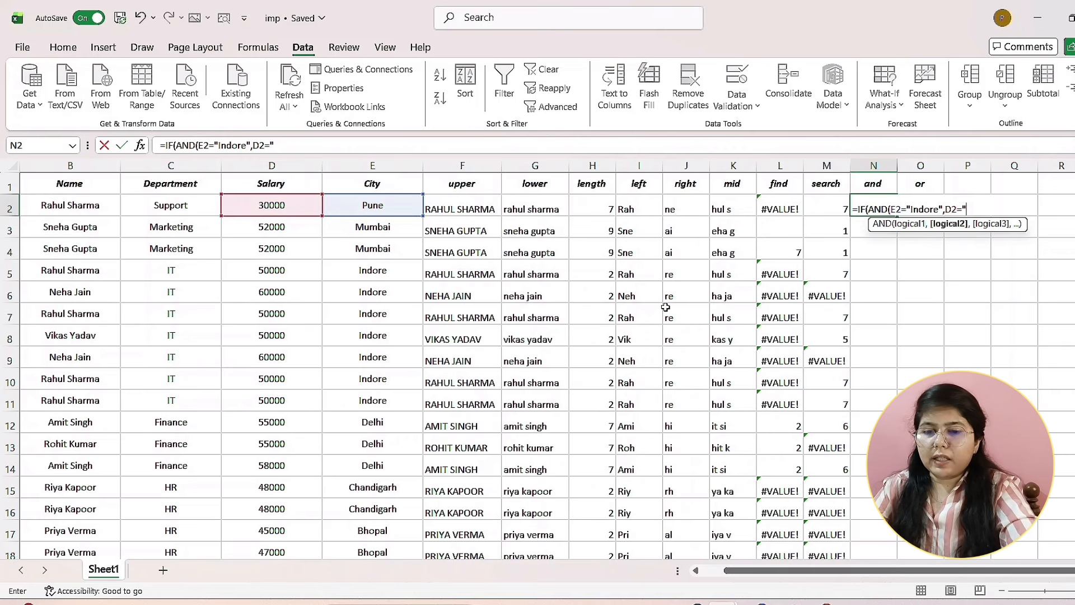
{"action": "type", "text": "50000\""}
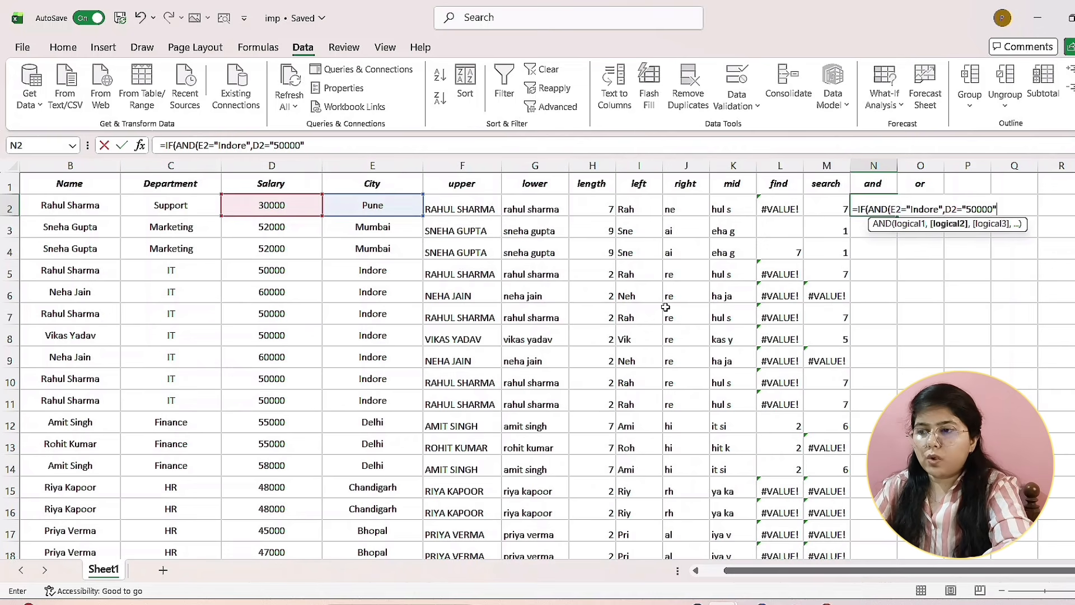
{"action": "type", "text": ")"}
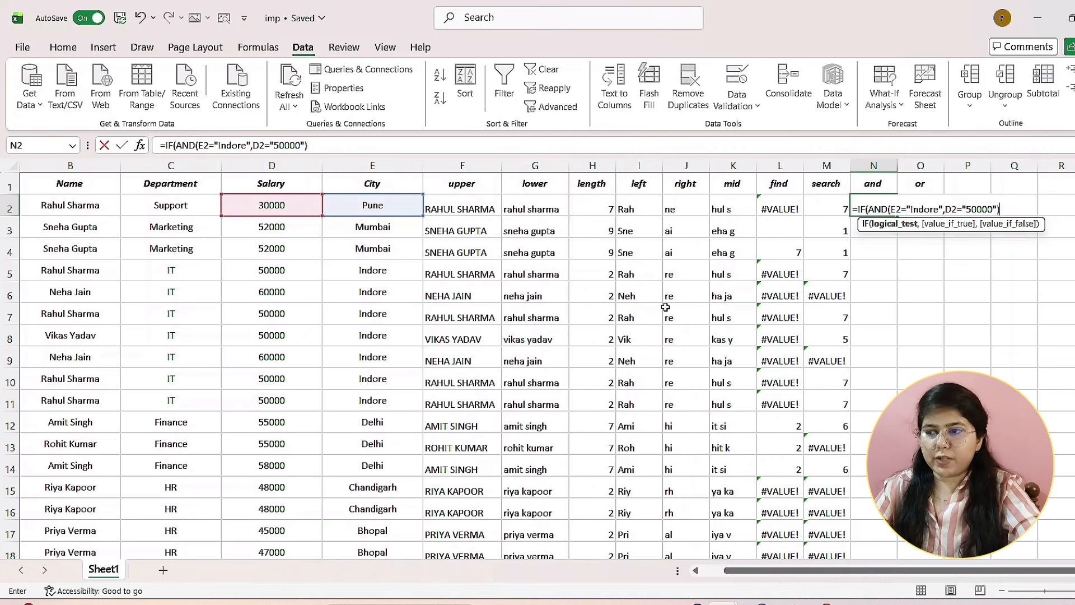
- Complete the IF formula in N2 with "true" as the value if true and "false" as the value if false
{"action": "type", "text": ","}
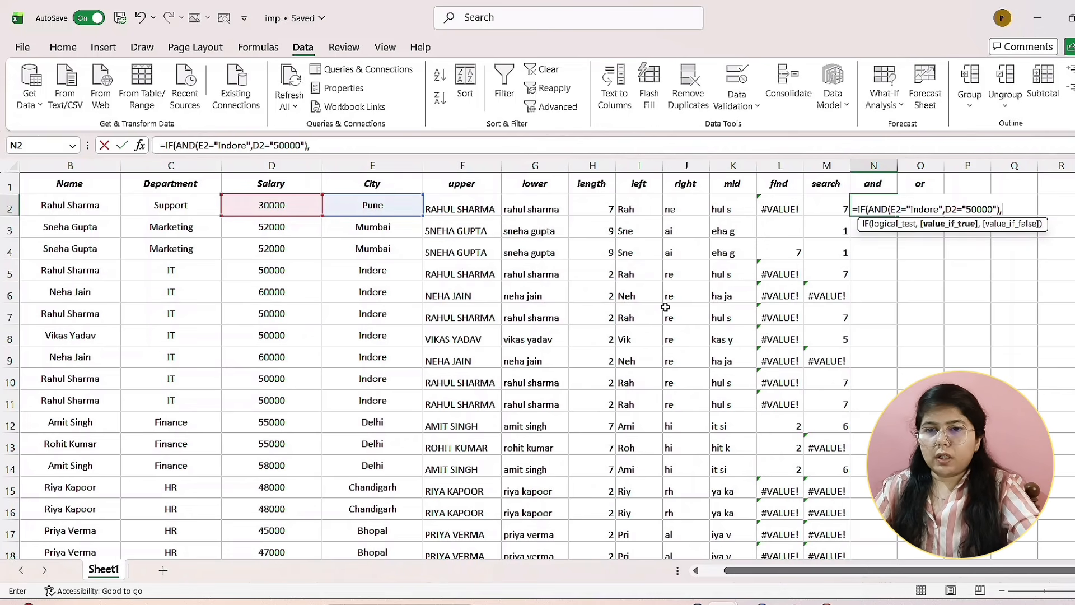
{"action": "type", "text": "\""}
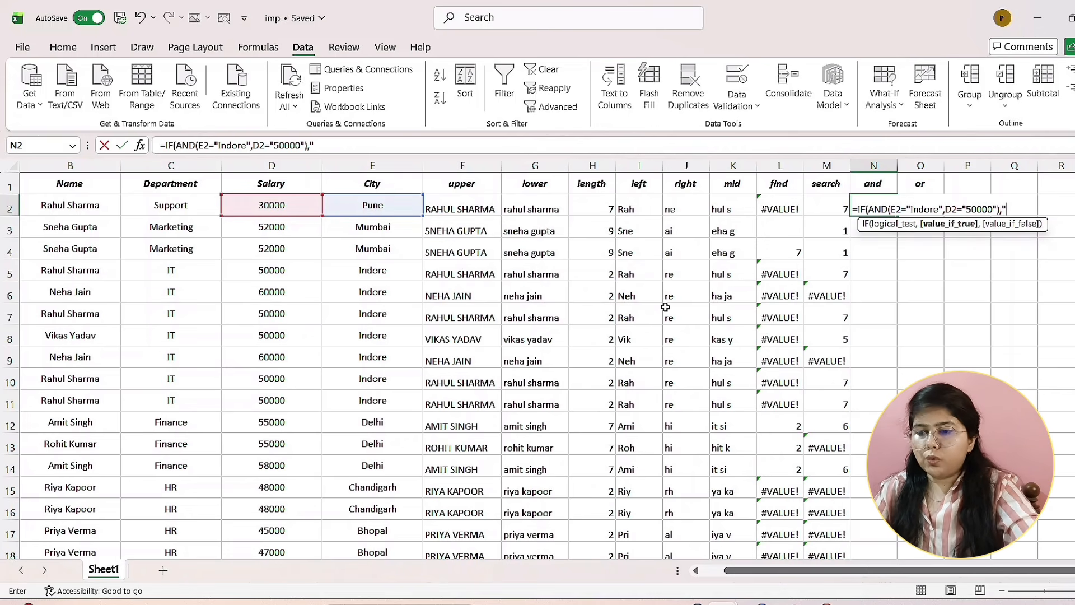
{"action": "type", "text": "true"}
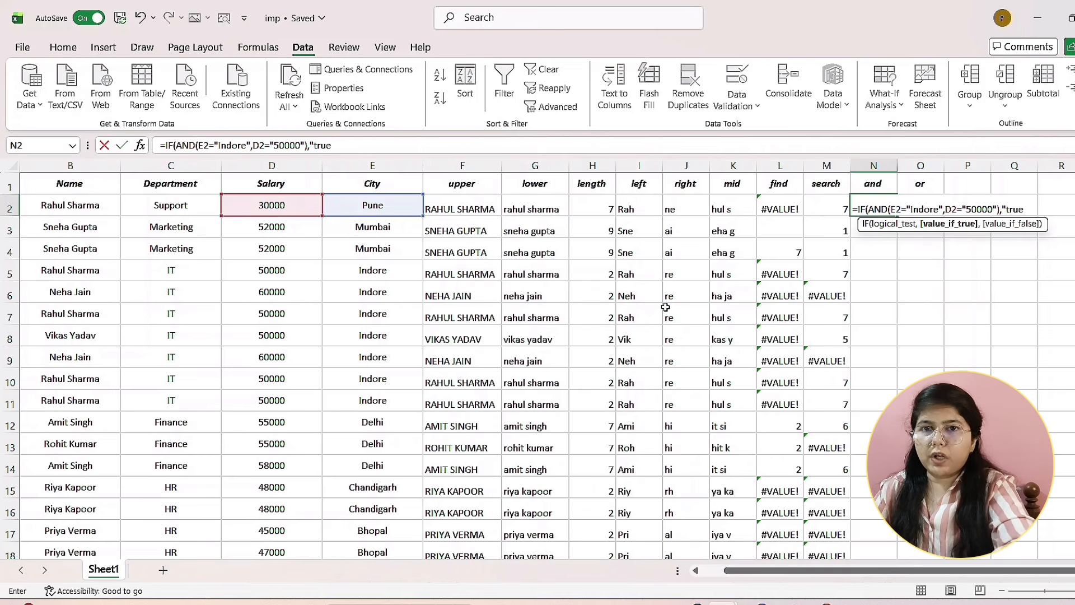
{"action": "key", "text": "BackSpace"}
{"action": "key", "text": "BackSpace"}
{"action": "key", "text": "BackSpace"}
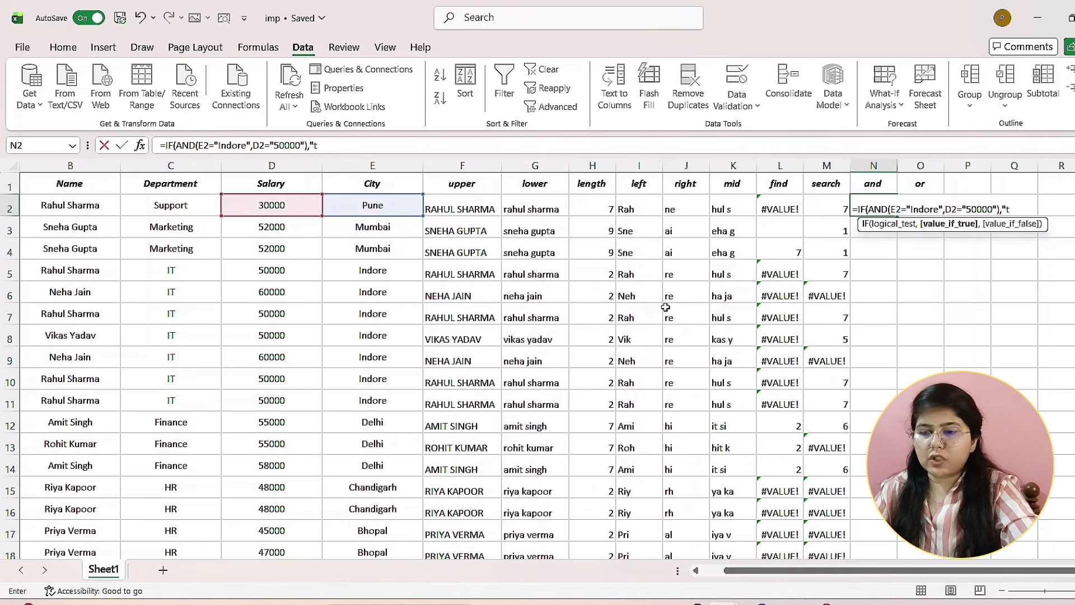
{"action": "type", "text": "rue"}
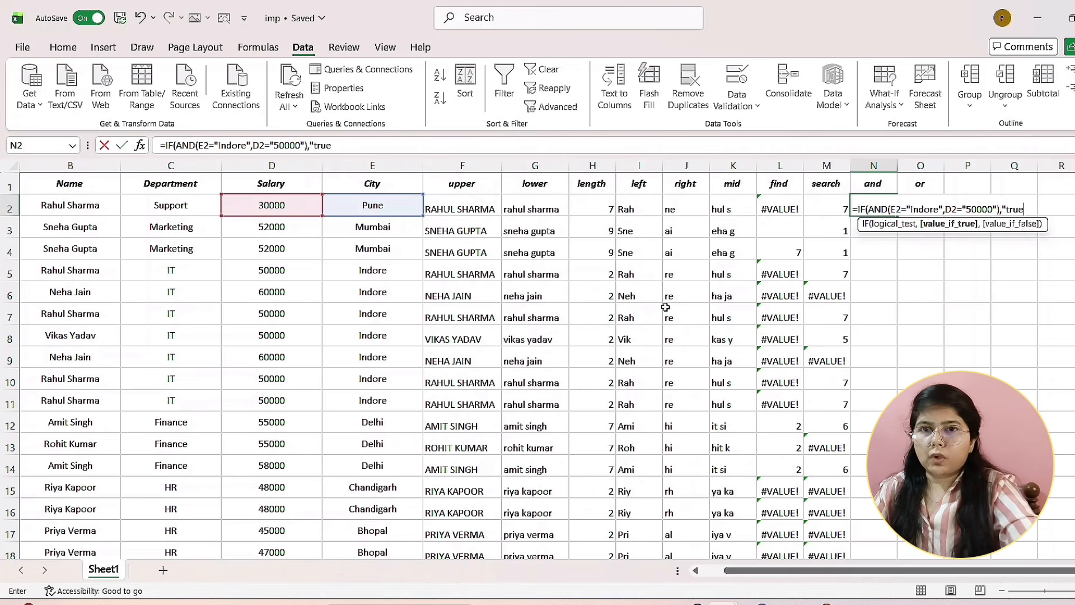
{"action": "type", "text": "\","}
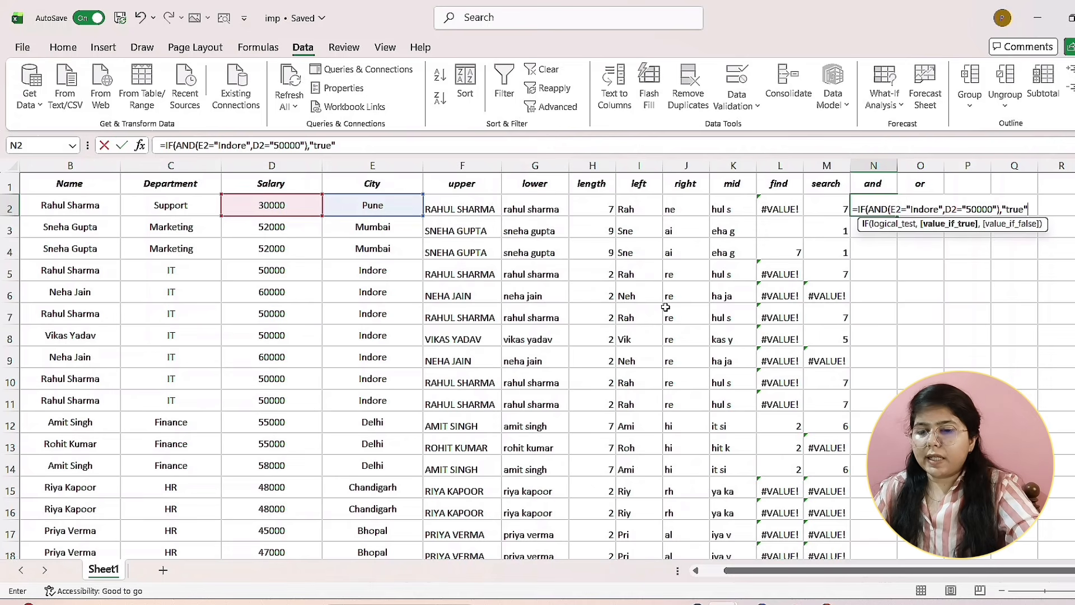
{"action": "type", "text": "\"false"}
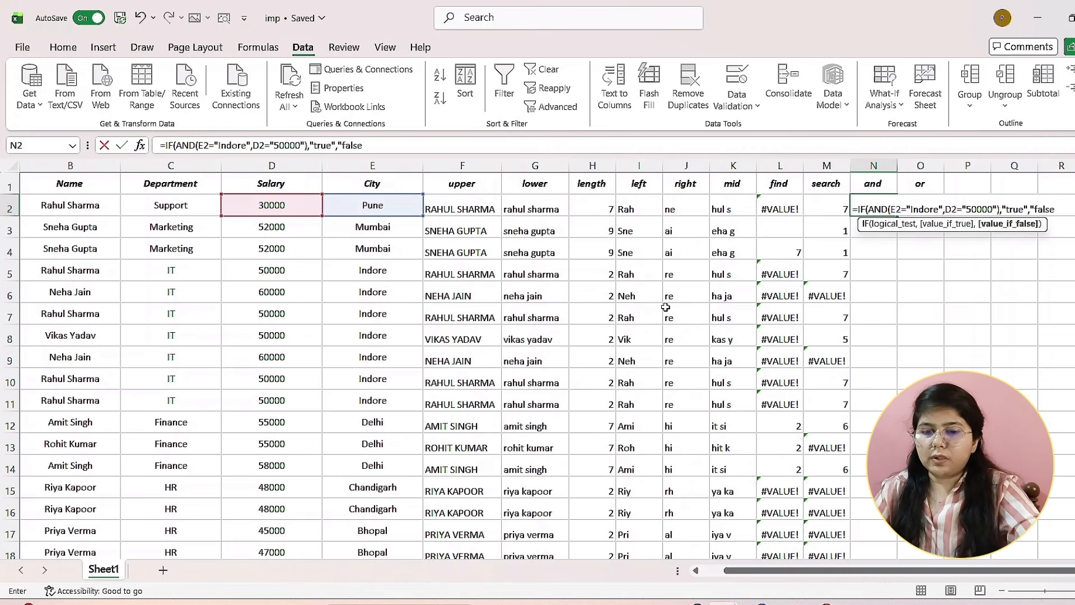
{"action": "type", "text": "\")"}
{"action": "key", "text": "Return"}
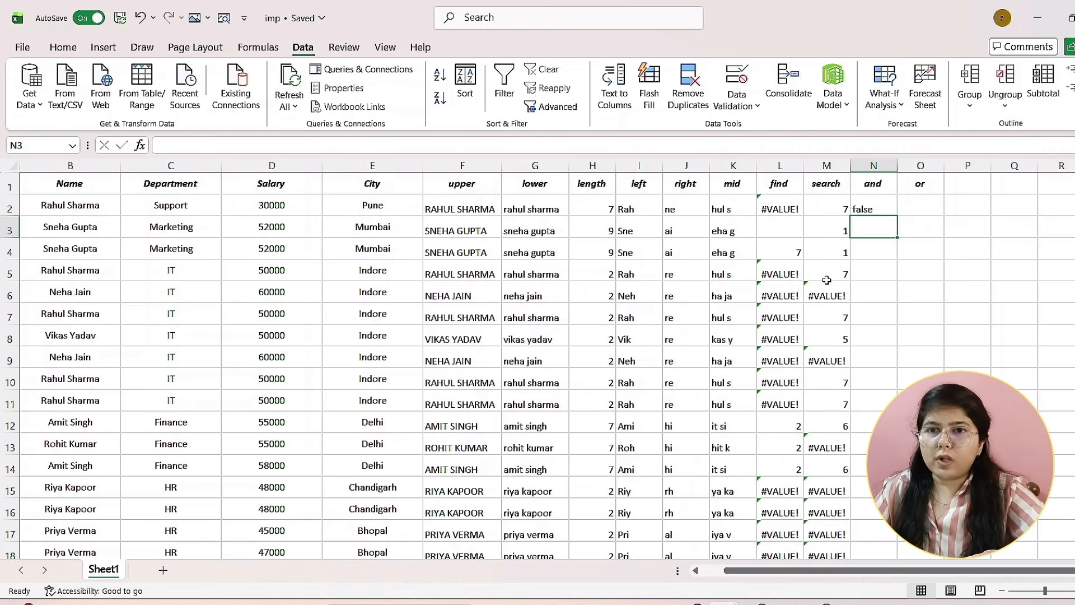
- Check the City and Salary values in row 2 and fill the N2 formula down to the last table row
{"action": "left_click", "coordinate": [377, 210]}
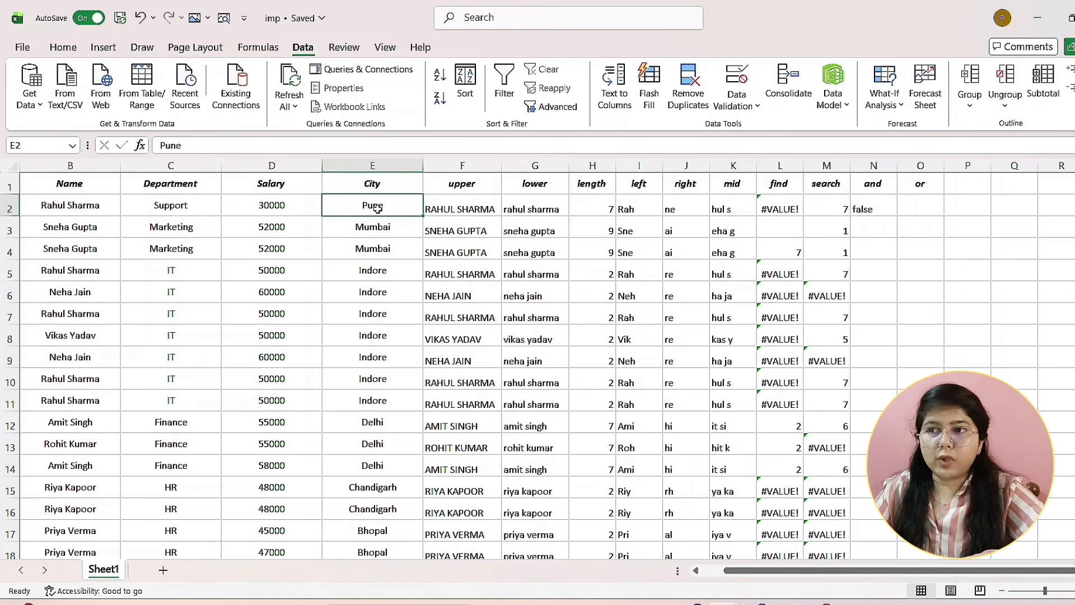
{"action": "left_click", "coordinate": [283, 211]}
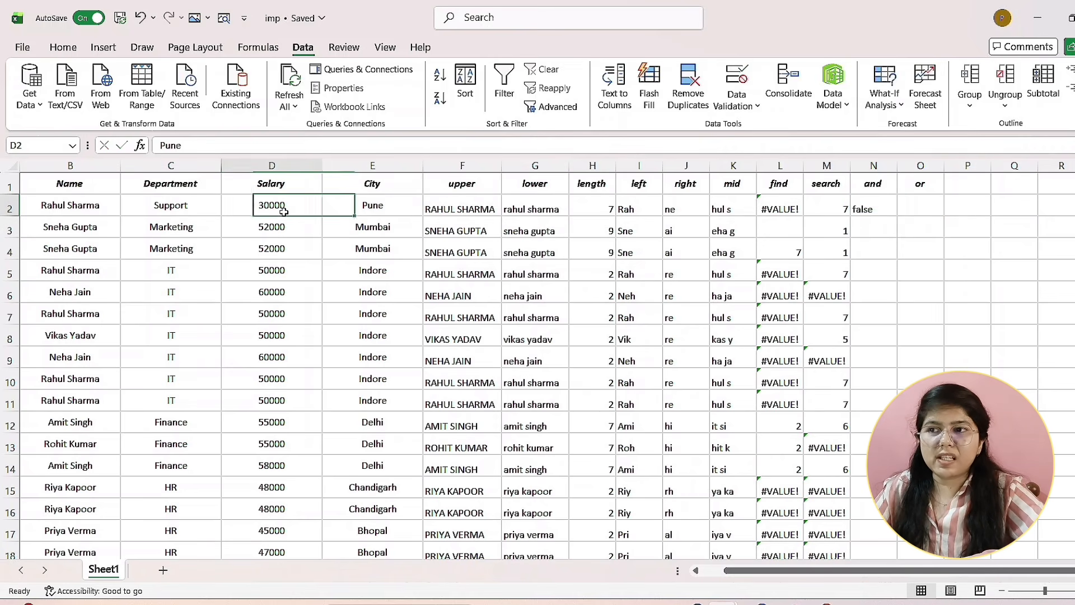
{"action": "left_click", "coordinate": [859, 207]}
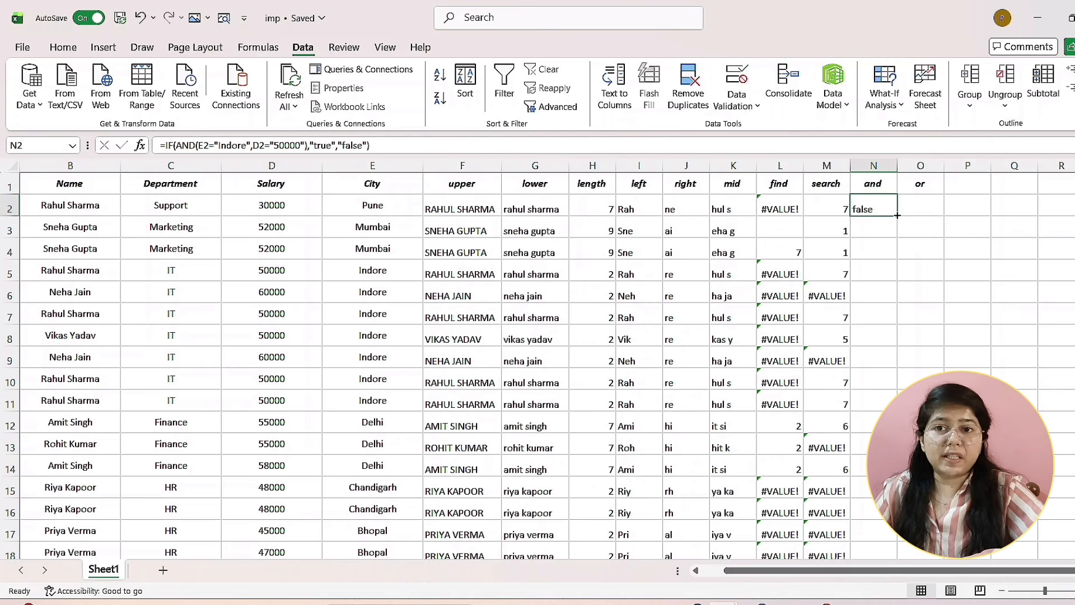
{"action": "double_click", "coordinate": [897, 215]}
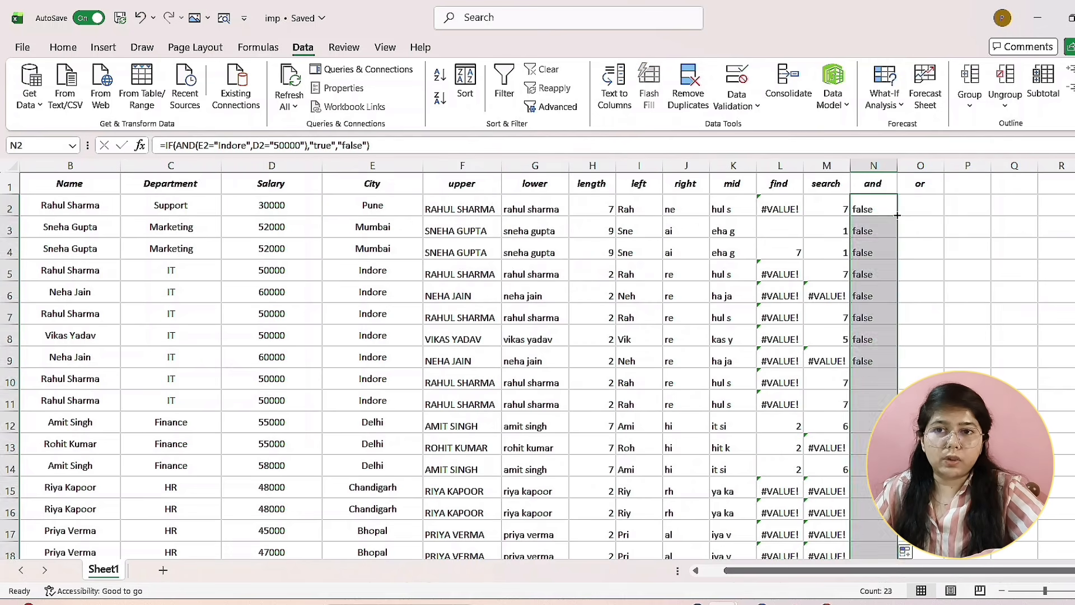
- Remove the quotation marks around 50000 in the N2 formula so the salary is compared as a number
{"action": "key", "text": "F2"}
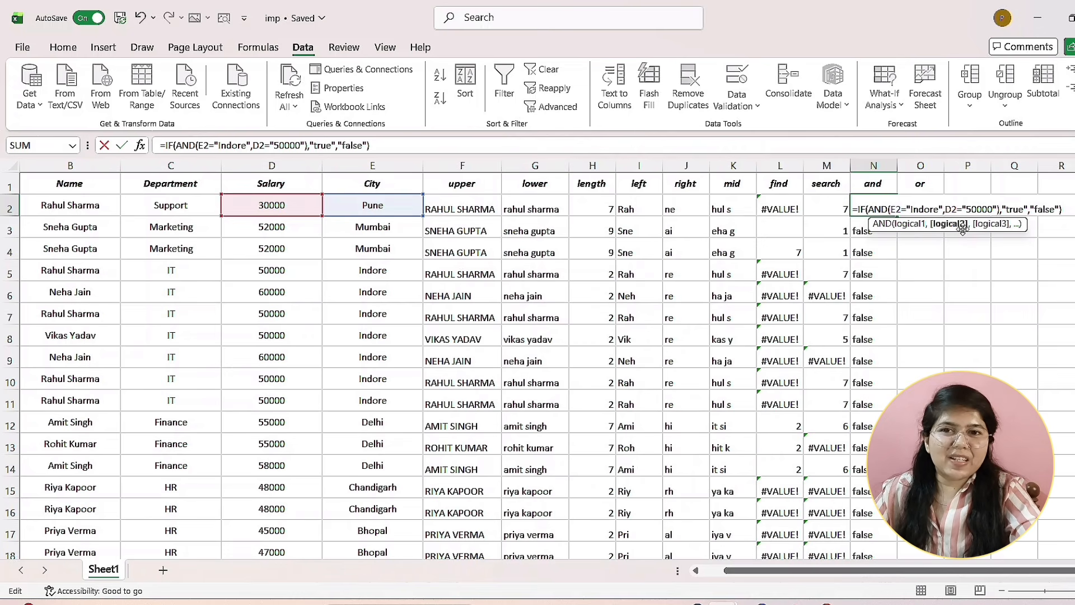
{"action": "key", "text": "BackSpace"}
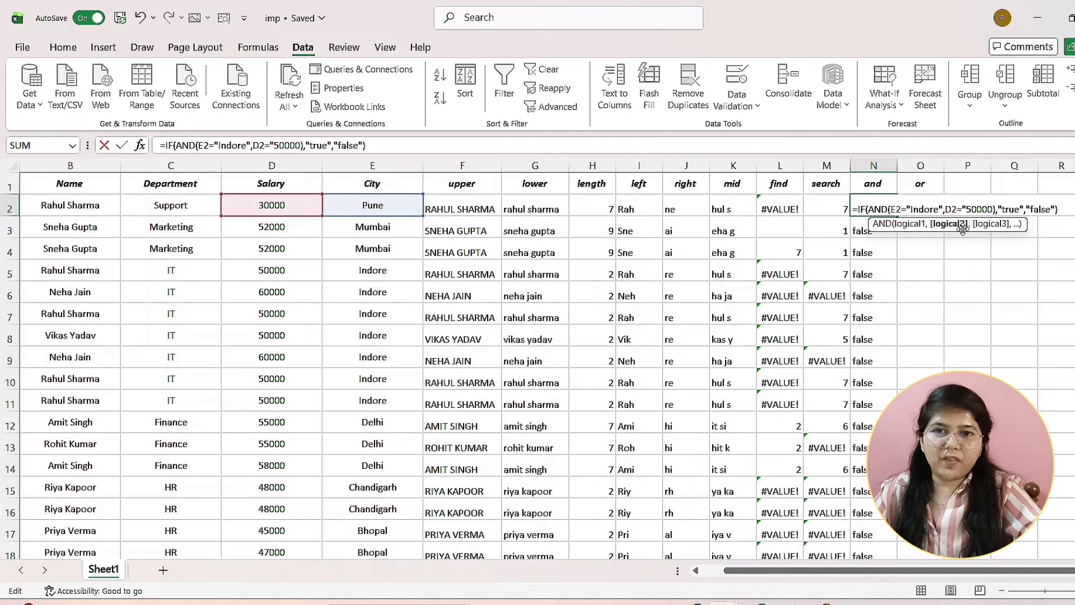
{"action": "key", "text": "BackSpace"}
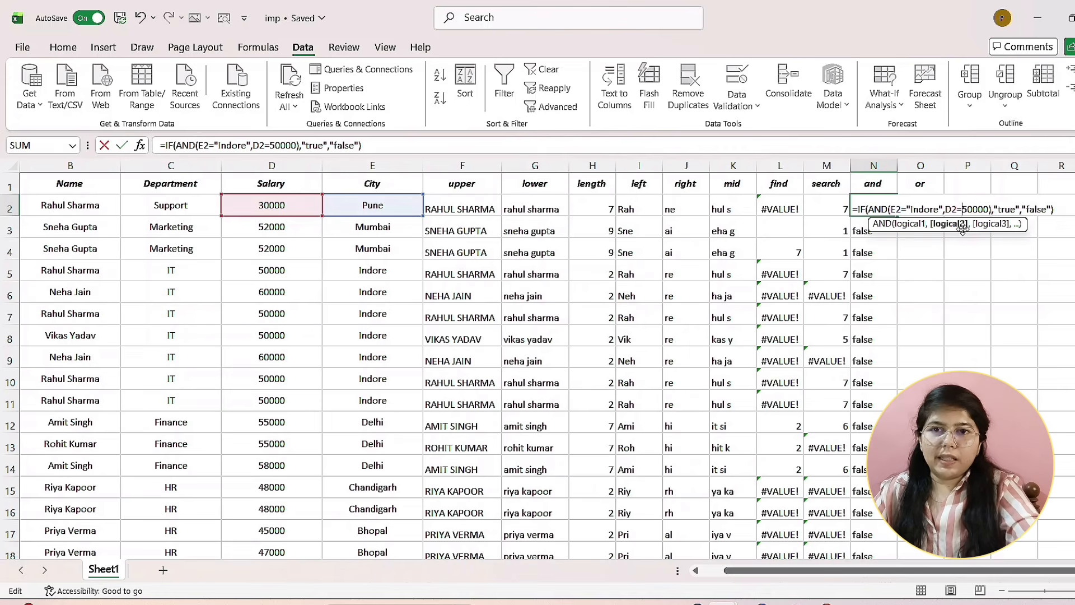
{"action": "key", "text": "Return"}
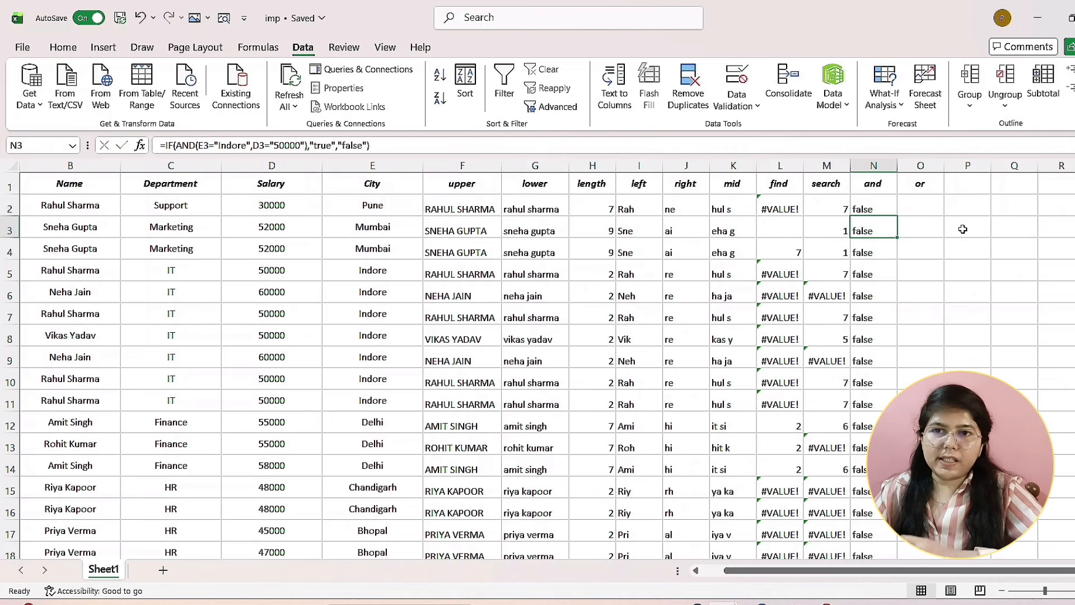
- Clear the filled formulas from N3 down to N24 and select the corrected formula cell N2
{"action": "left_click_drag", "start_coordinate": [873, 231], "coordinate": [876, 588]}
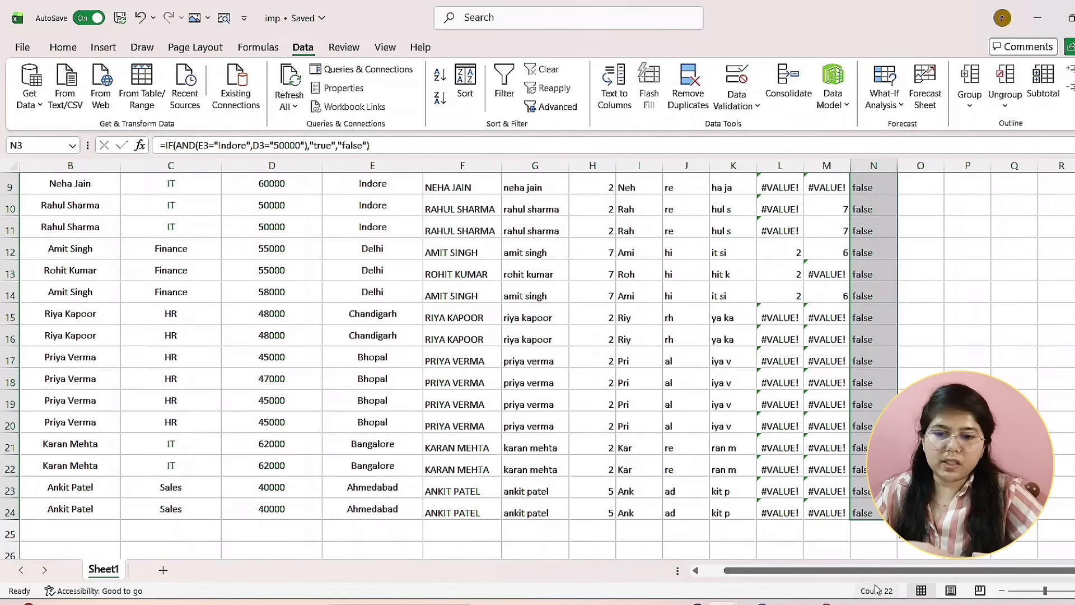
{"action": "key", "text": "ctrl+z"}
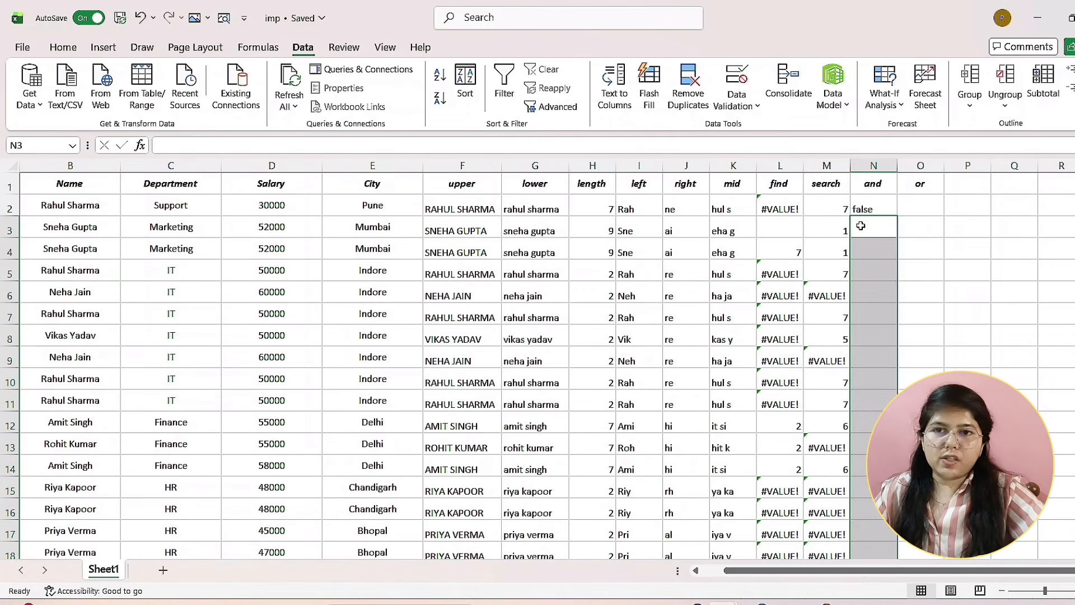
{"action": "left_click", "coordinate": [875, 212]}
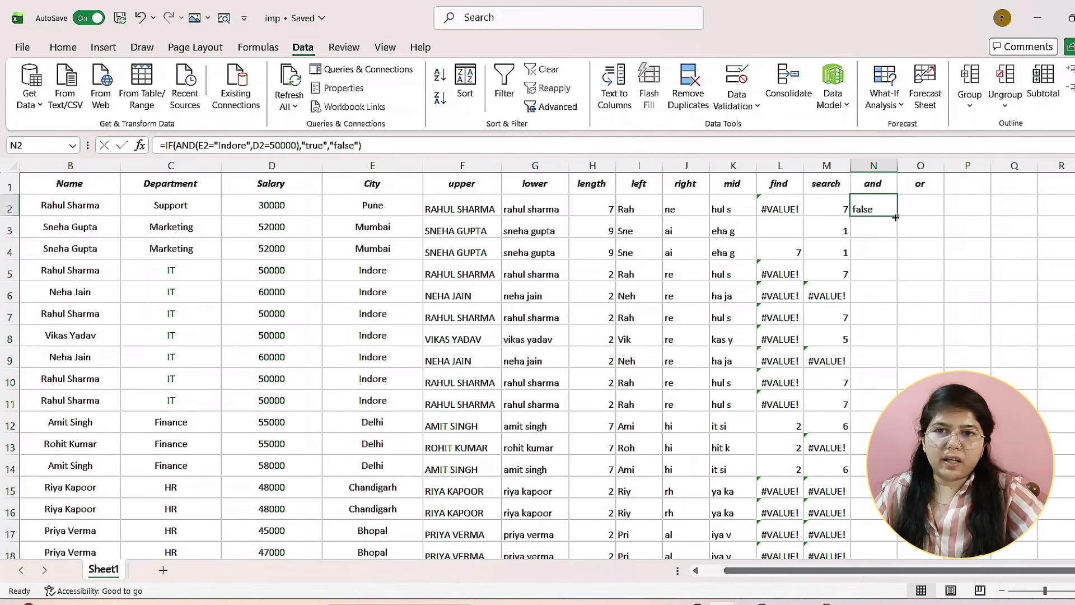
- Fill the corrected N2 formula down to the last table row and inspect the formulas in N5 and N6
{"action": "double_click", "coordinate": [895, 217]}
{"action": "left_click", "coordinate": [885, 319]}
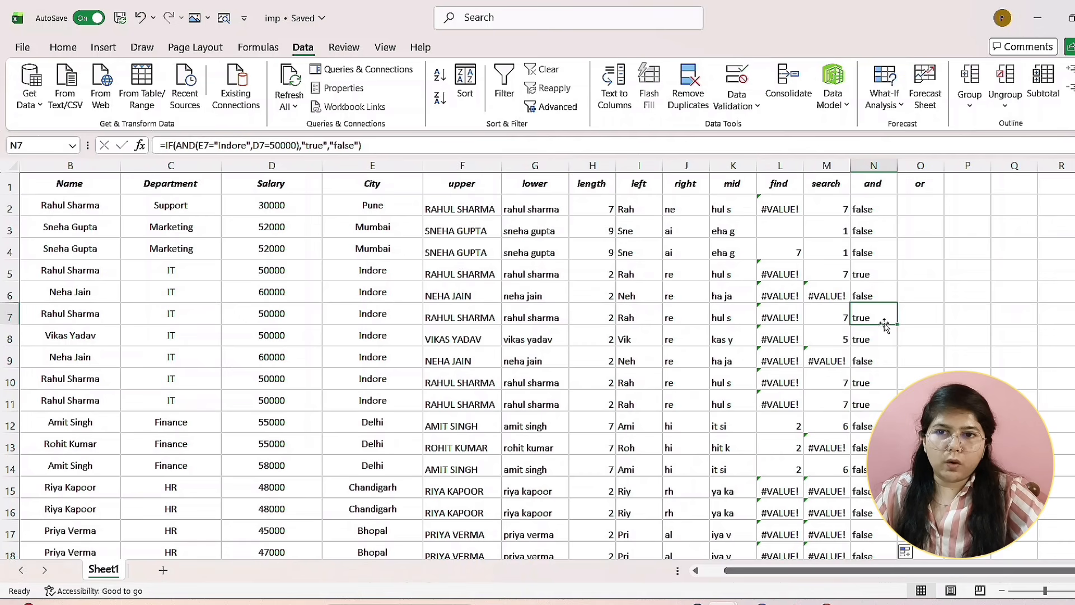
{"action": "left_click", "coordinate": [864, 275]}
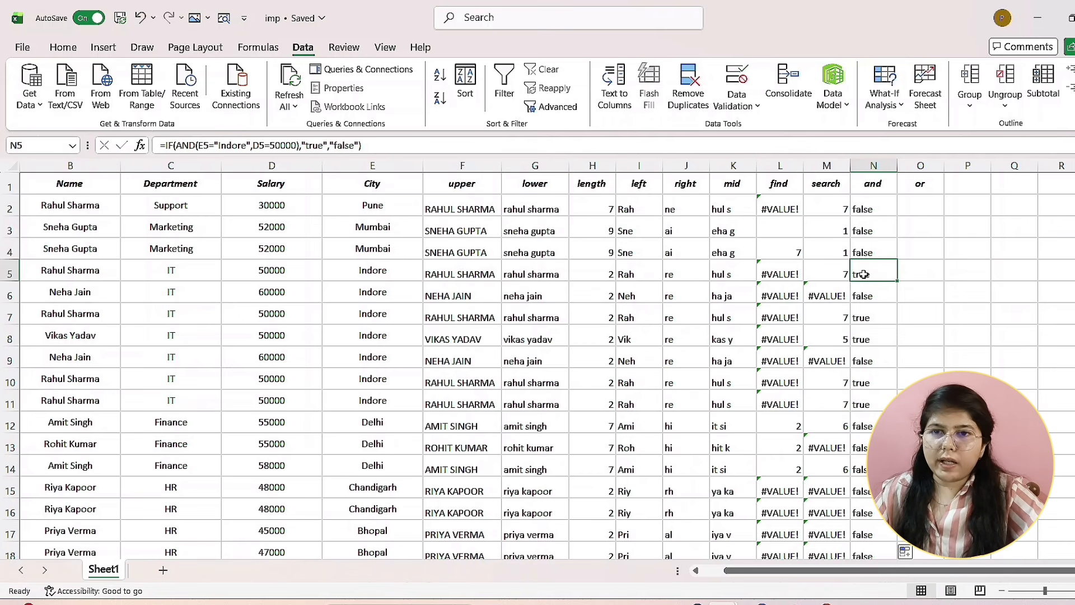
{"action": "double_click", "coordinate": [864, 274]}
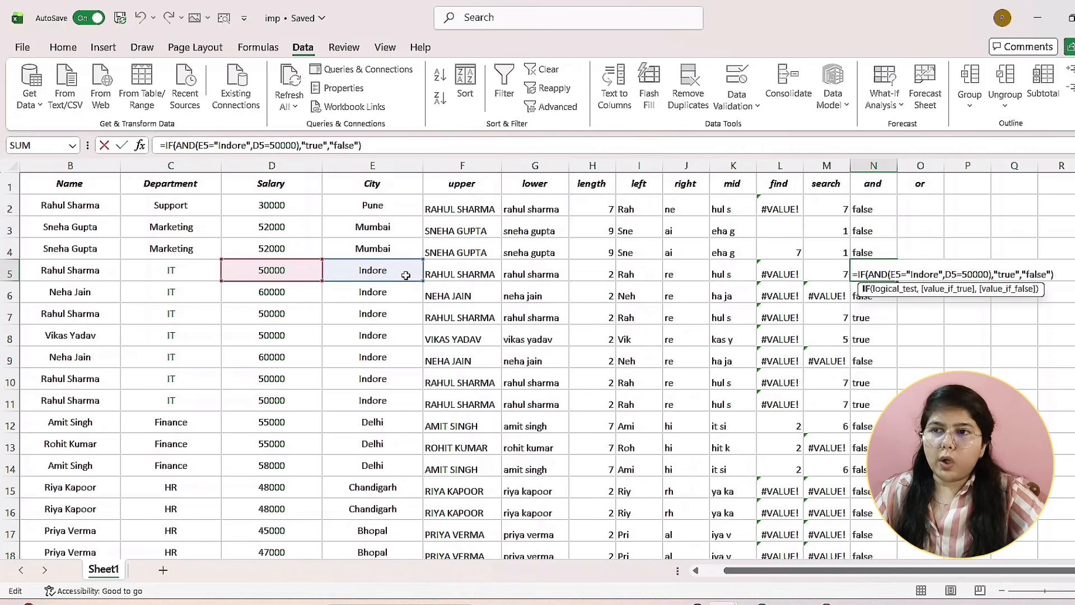
{"action": "key", "text": "Return"}
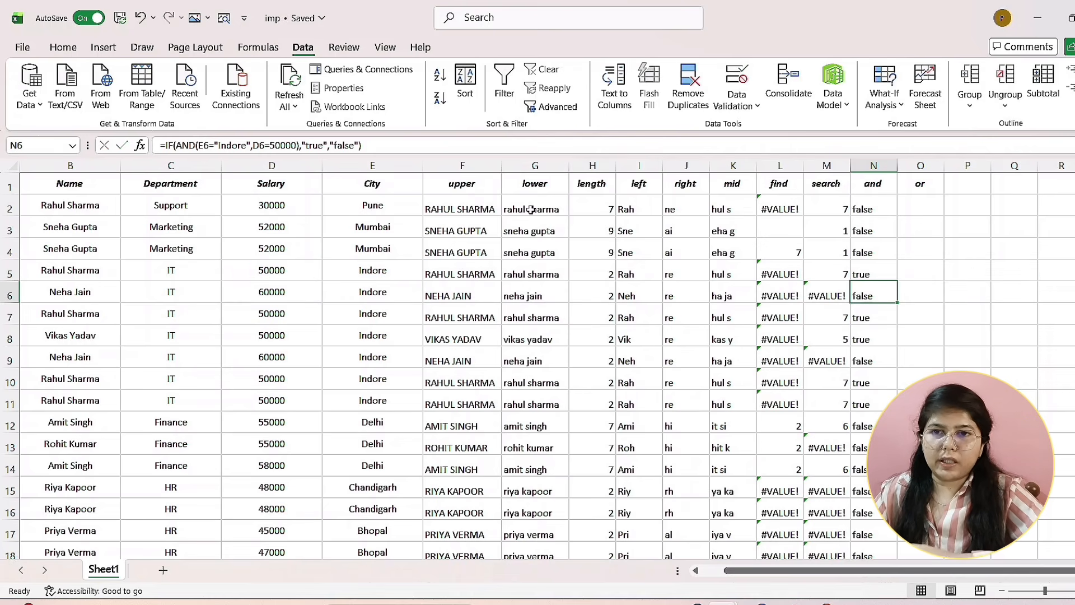
{"action": "double_click", "coordinate": [885, 295]}
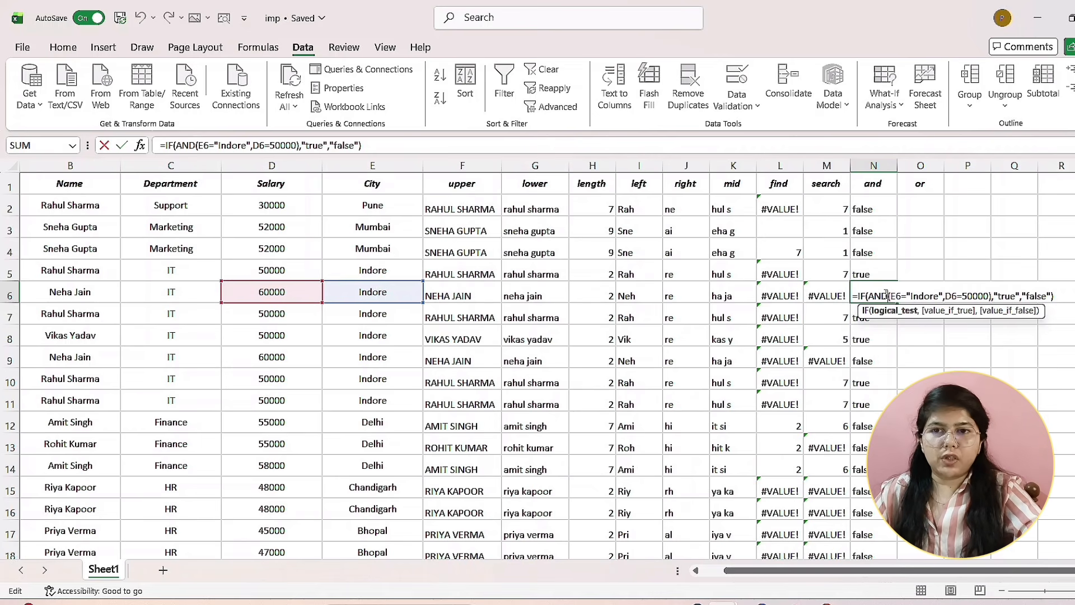
{"action": "key", "text": "Return"}
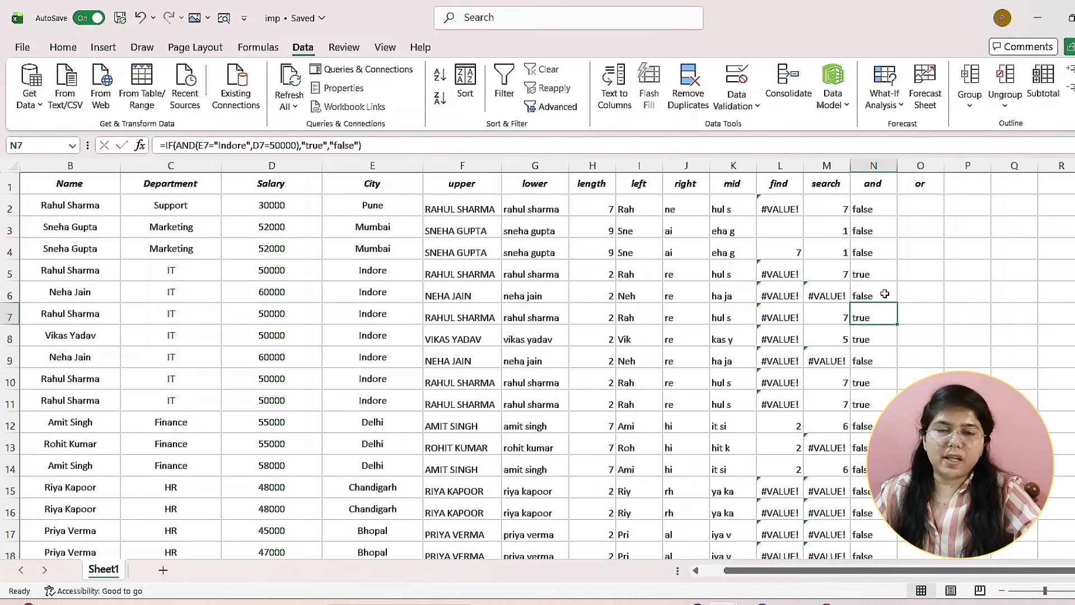
- Start an IF formula in O2 with a nested OR whose first condition is C2="IT"
{"action": "left_click", "coordinate": [931, 202]}
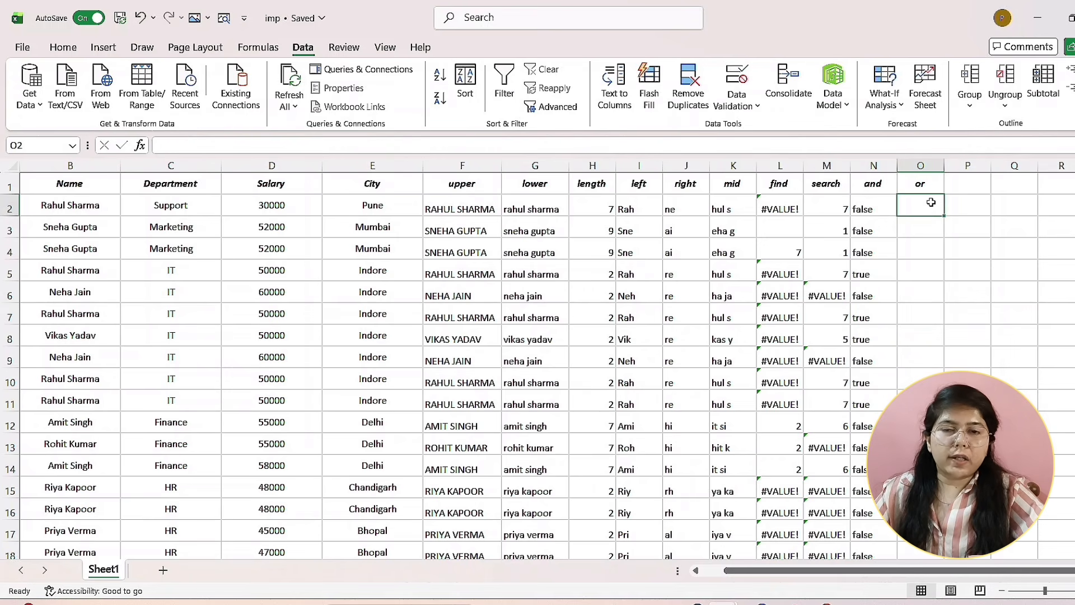
{"action": "double_click", "coordinate": [931, 202]}
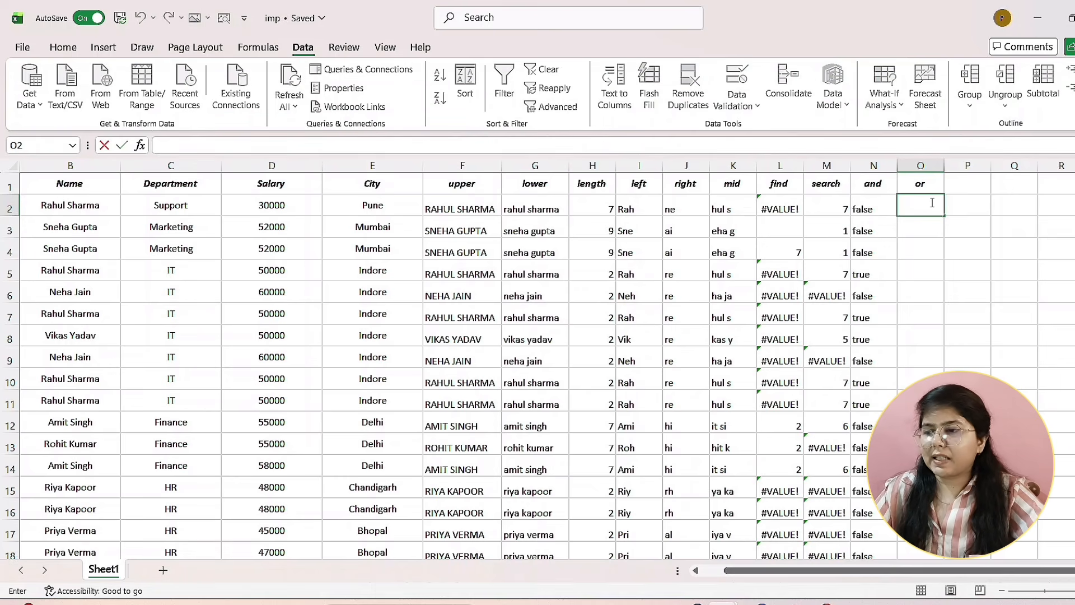
{"action": "type", "text": "="}
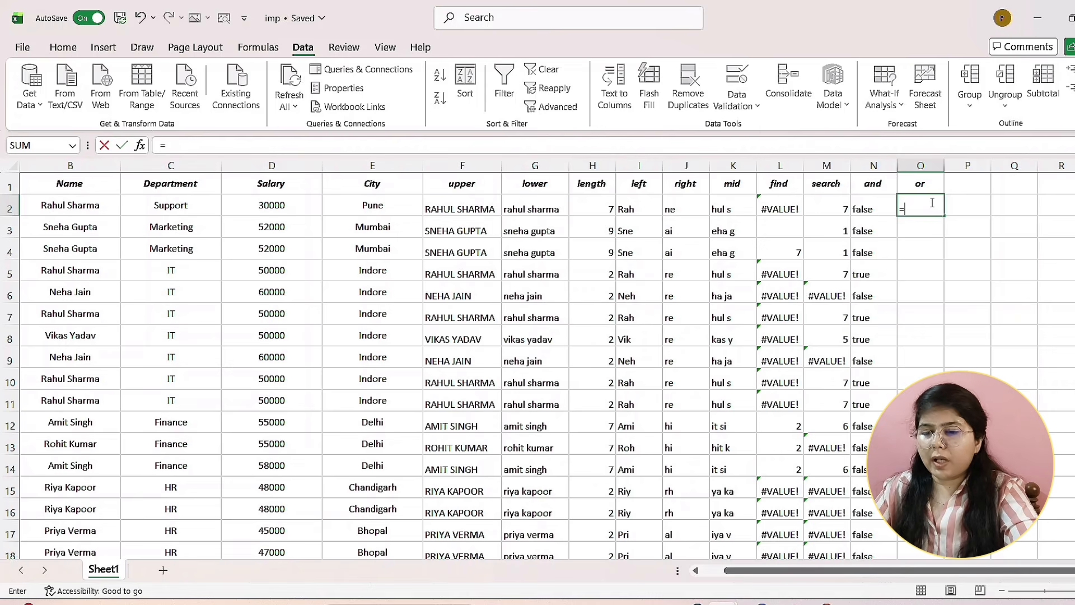
{"action": "type", "text": "IF"}
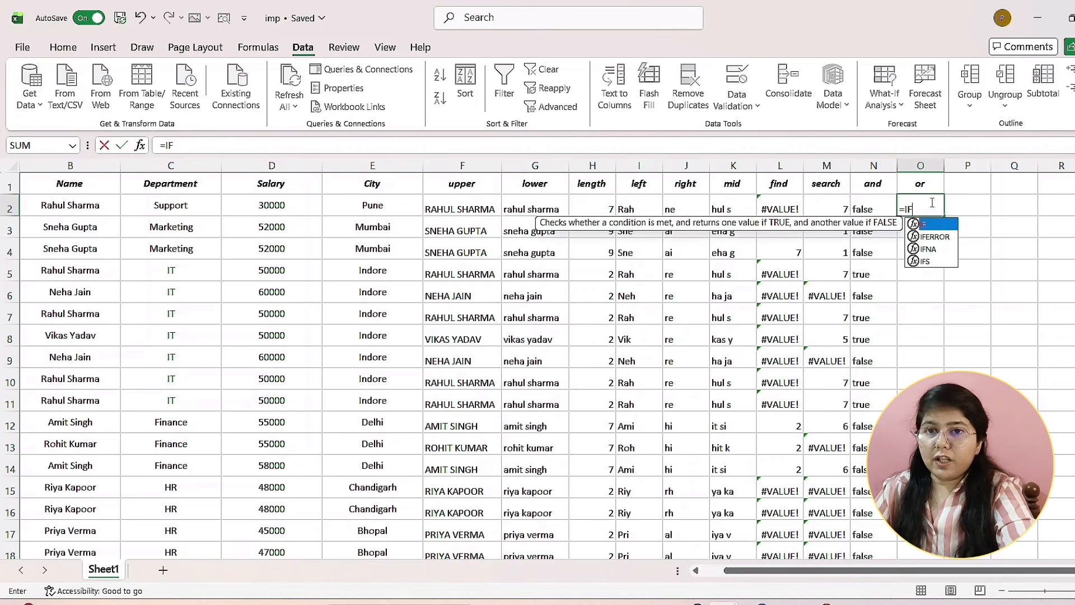
{"action": "type", "text": "("}
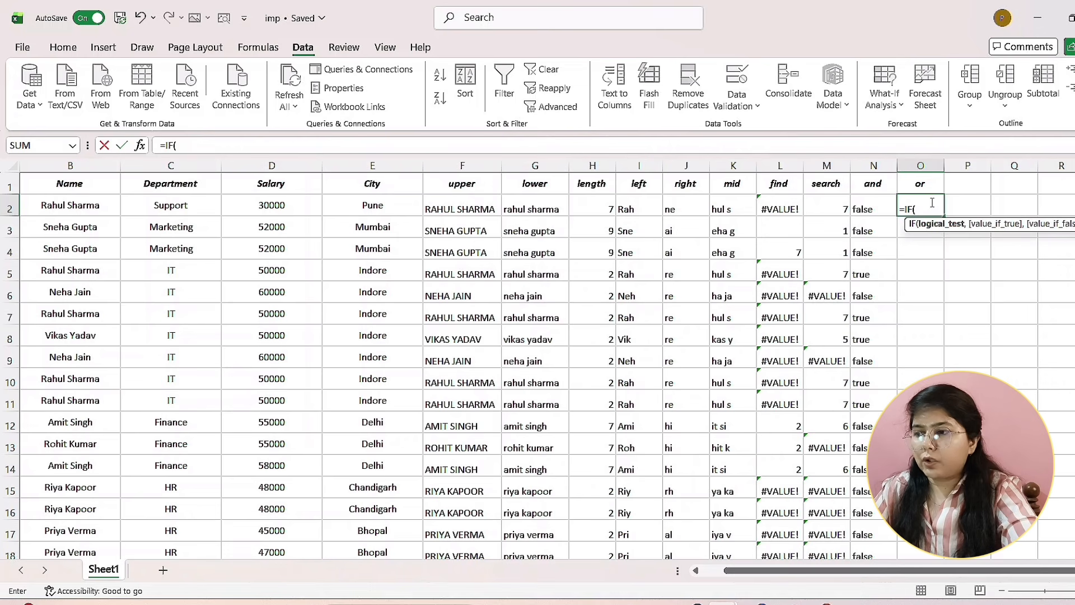
{"action": "type", "text": "OR"}
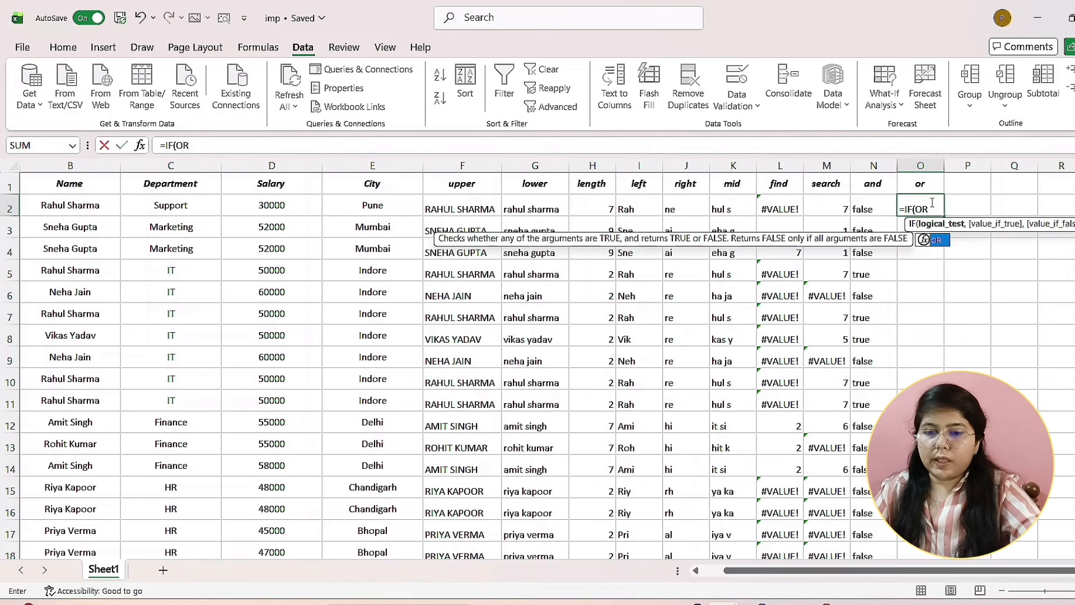
{"action": "type", "text": "("}
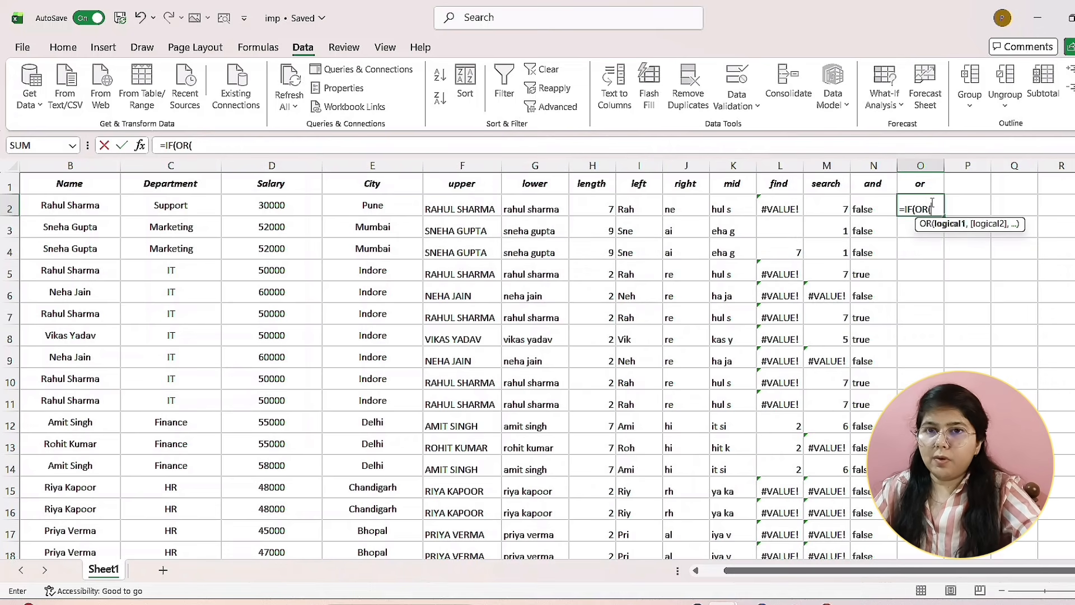
{"action": "left_click", "coordinate": [176, 209]}
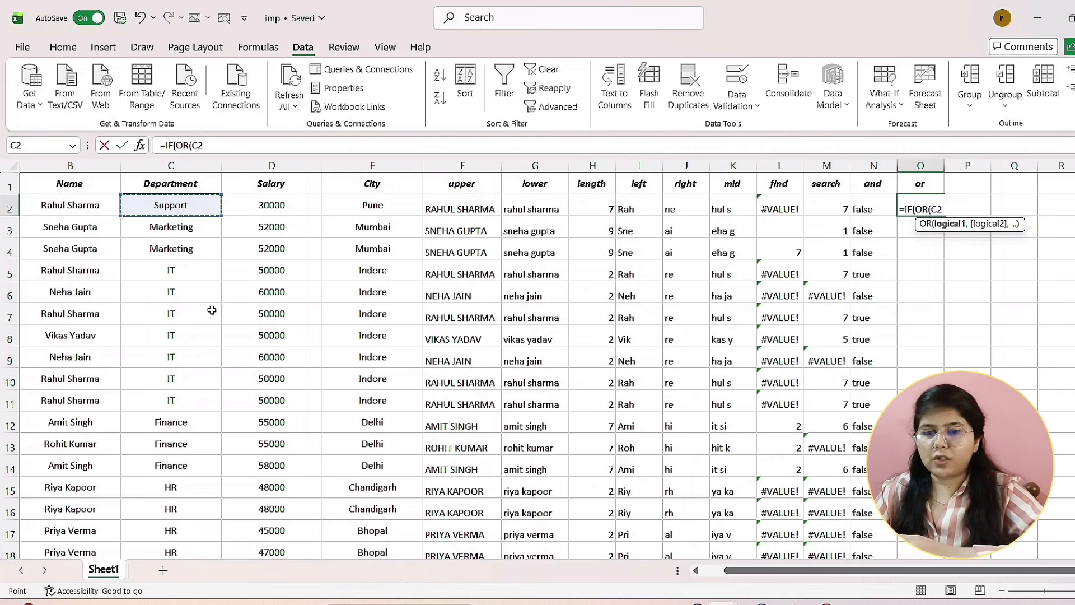
{"action": "type", "text": "="}
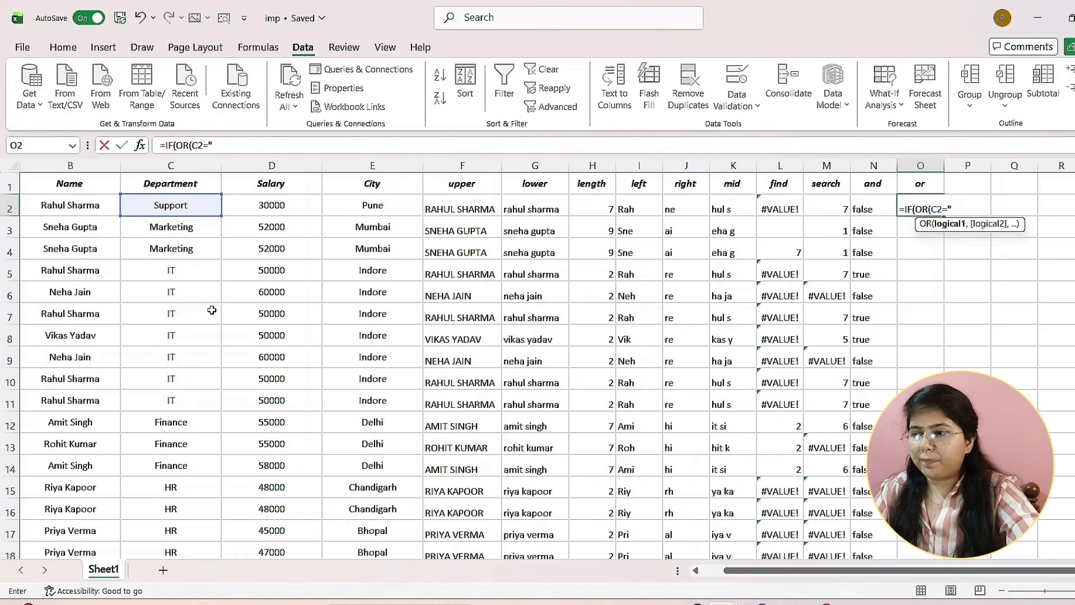
{"action": "type", "text": "\"IT"}
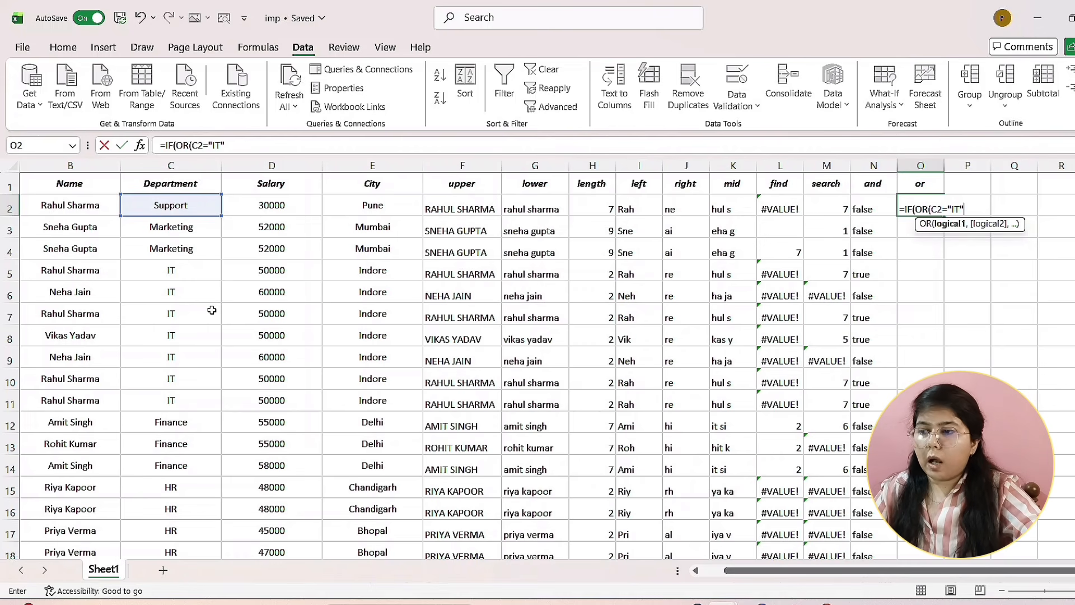
{"action": "type", "text": "\","}
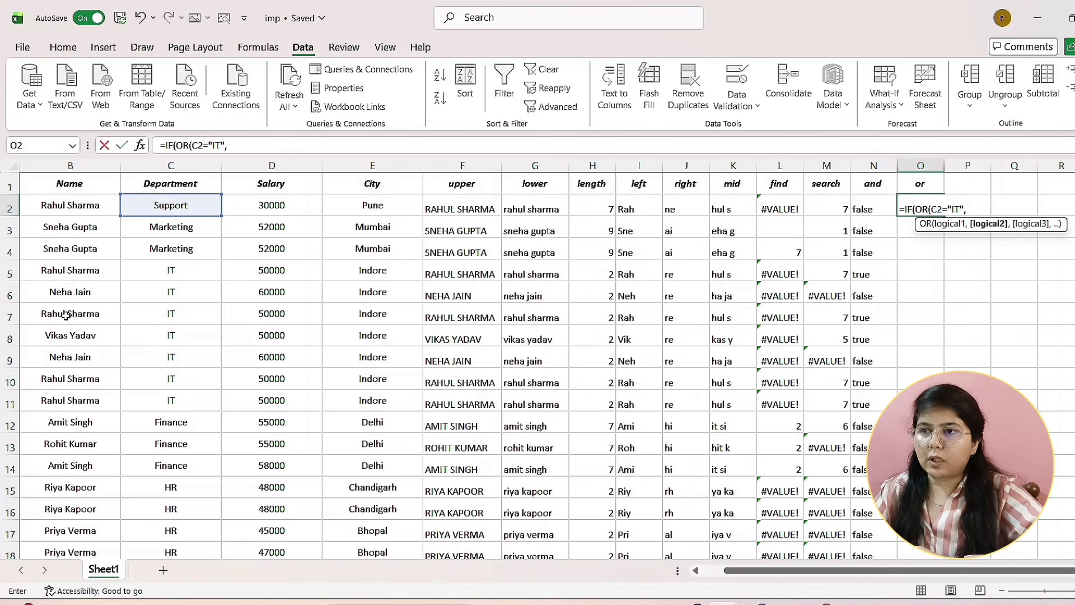
- Add a second OR condition in the O2 formula comparing the salary in D2 with 60000, and close the OR function
{"action": "left_click", "coordinate": [298, 204]}
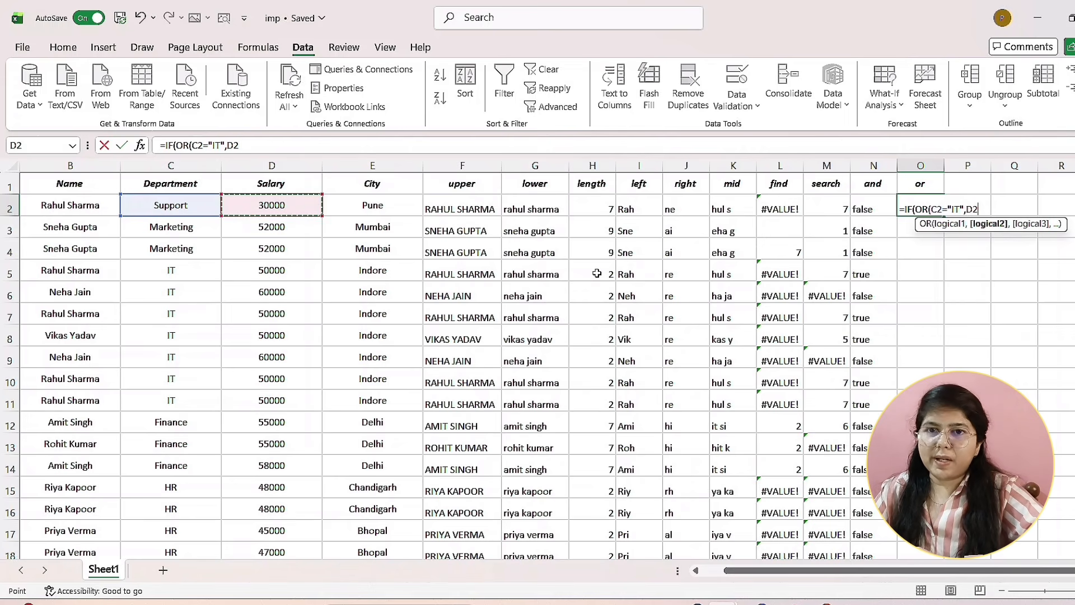
{"action": "type", "text": "="}
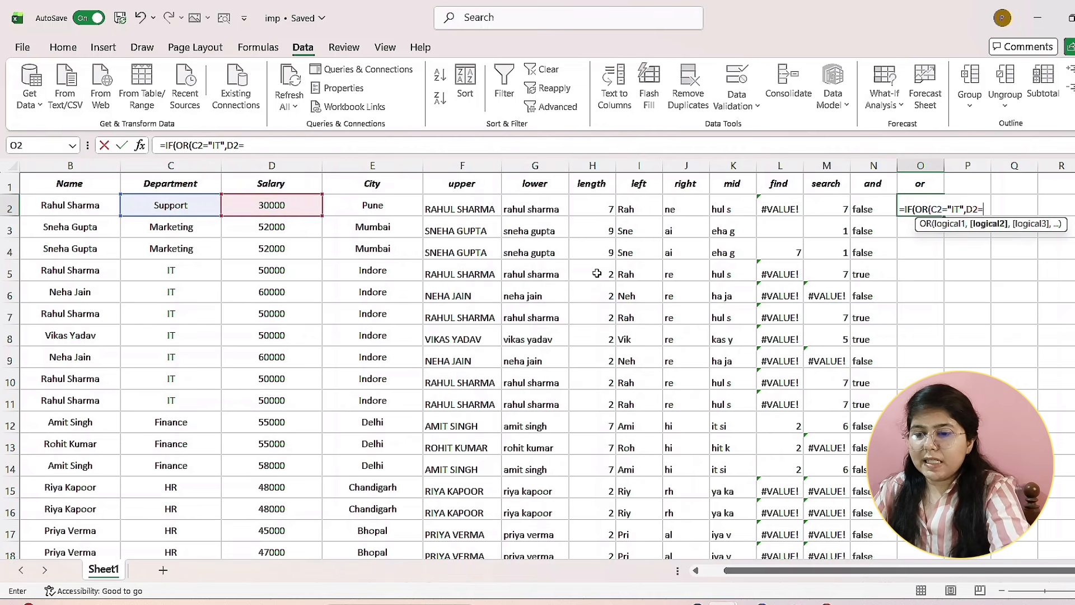
{"action": "type", "text": "60000\"),"}
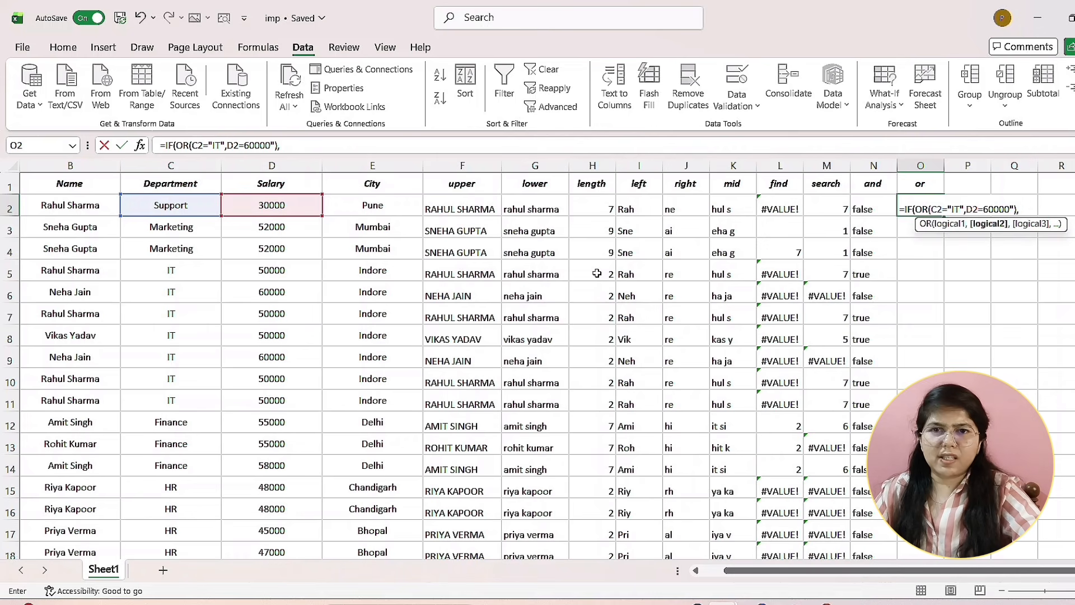
- Complete the O2 IF formula with "SATIFY" as the value if true and "NOT" as the value if false
{"action": "type", "text": "\""}
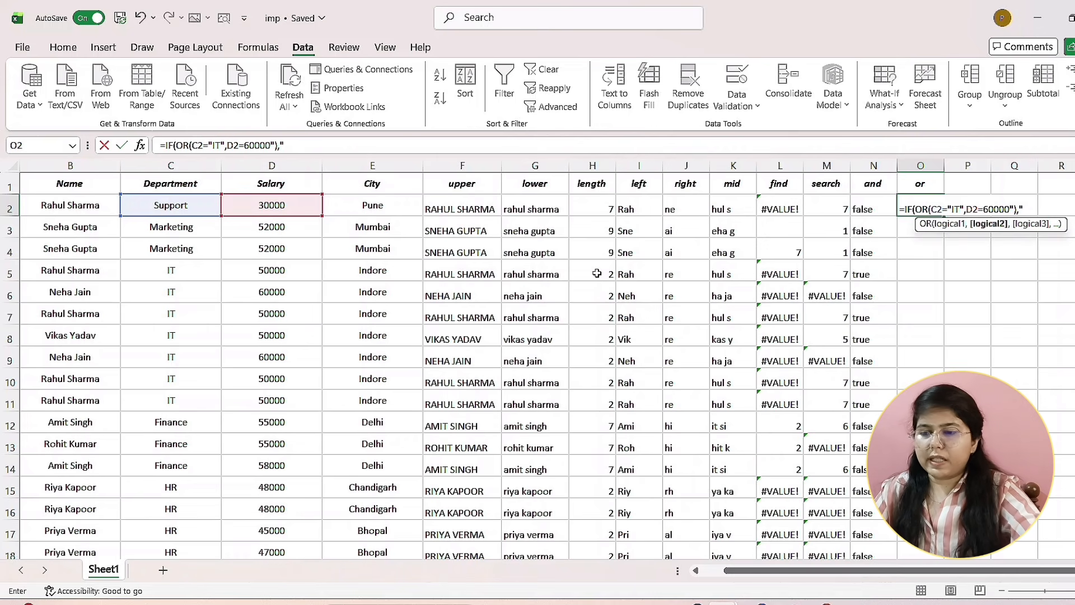
{"action": "type", "text": "SATIFY\","}
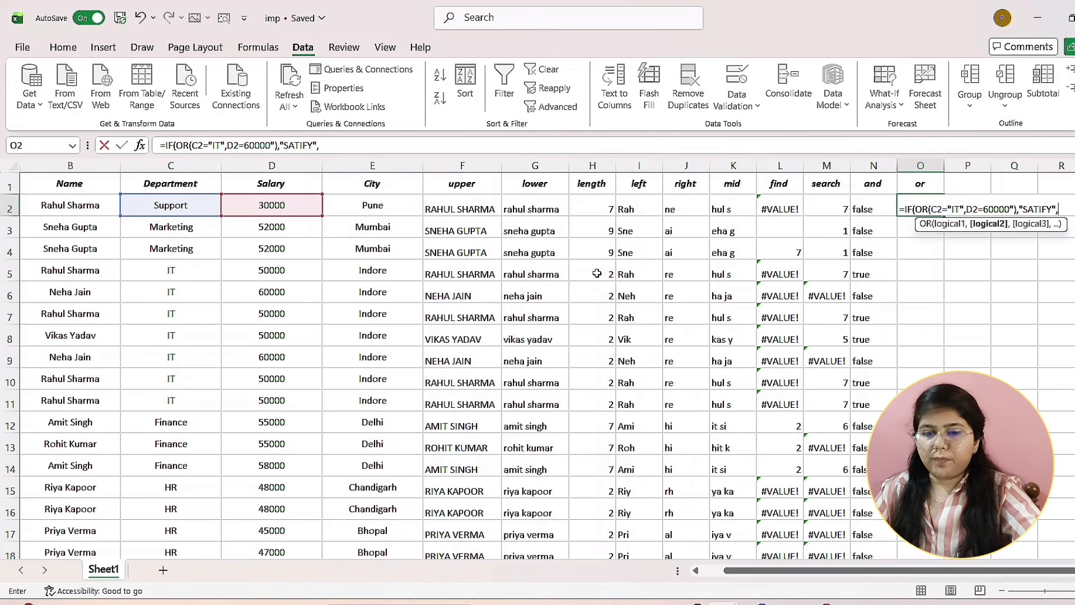
{"action": "type", "text": "\"NOT"}
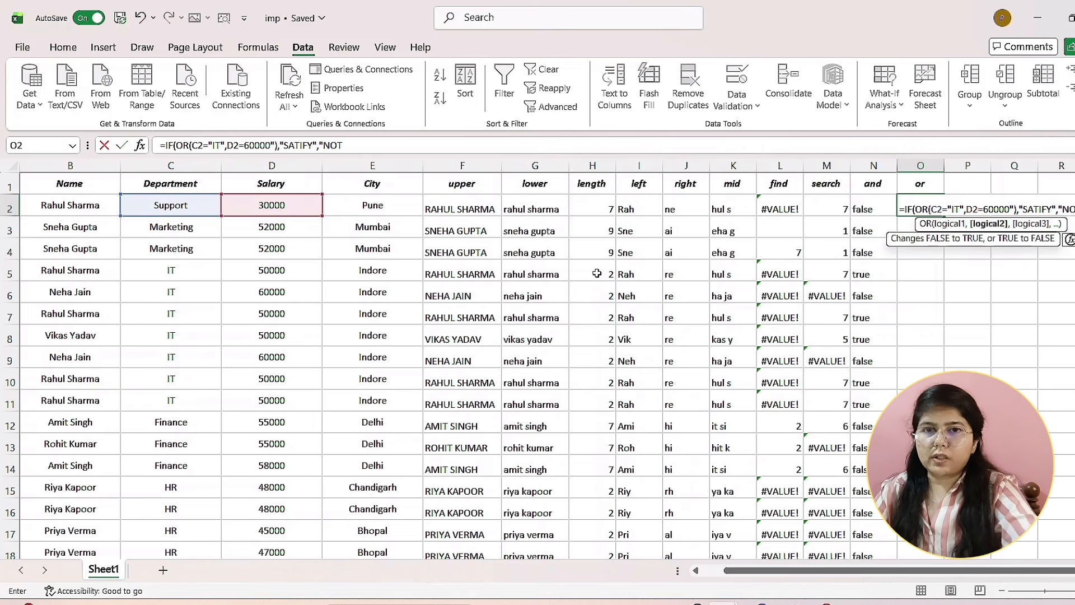
{"action": "type", "text": "\""}
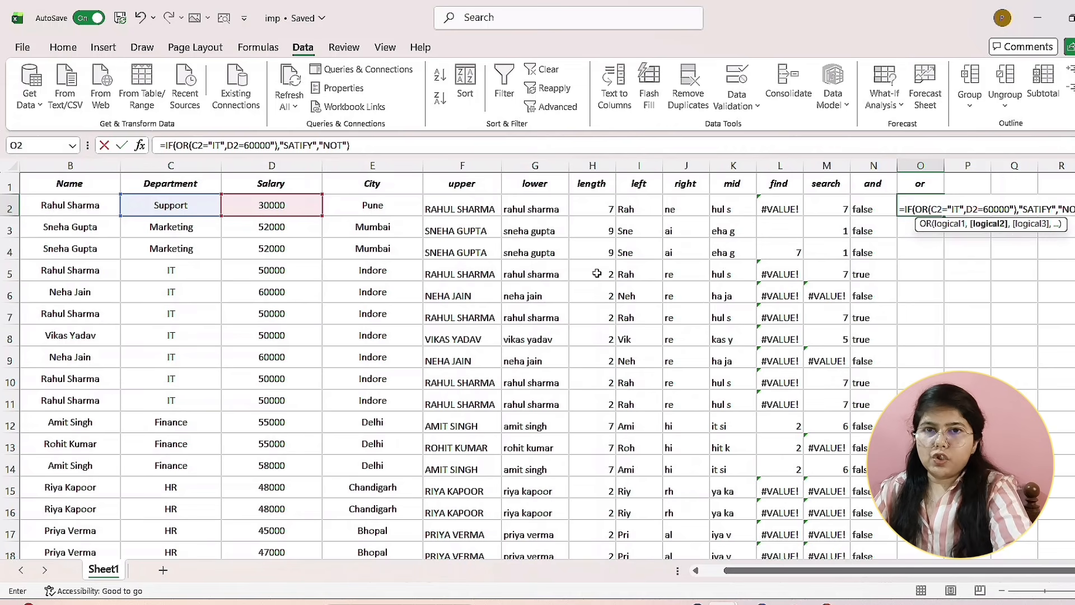
{"action": "type", "text": ")"}
{"action": "key", "text": "Return"}
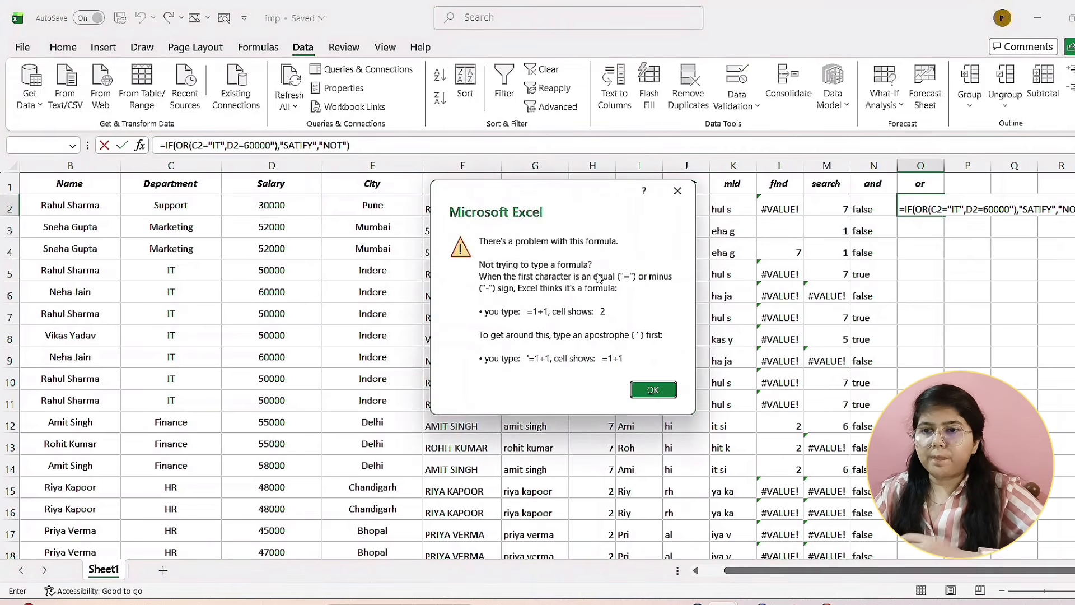
- Dismiss the formula error and remove the stray quotation mark after 60000 in the O2 formula
{"action": "left_click", "coordinate": [650, 390]}
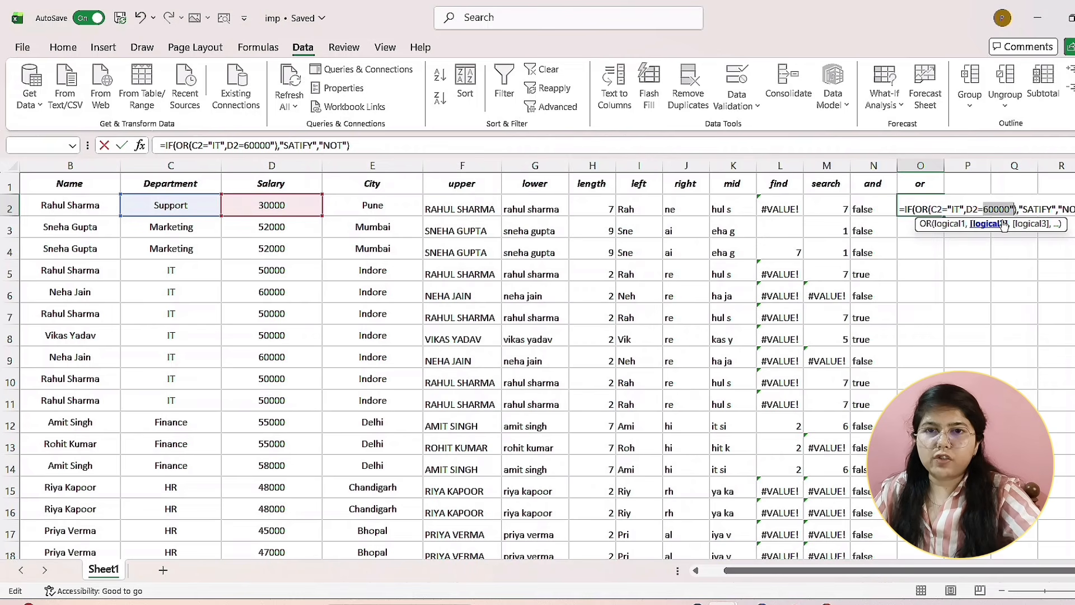
{"action": "key", "text": "Right"}
{"action": "key", "text": "BackSpace"}
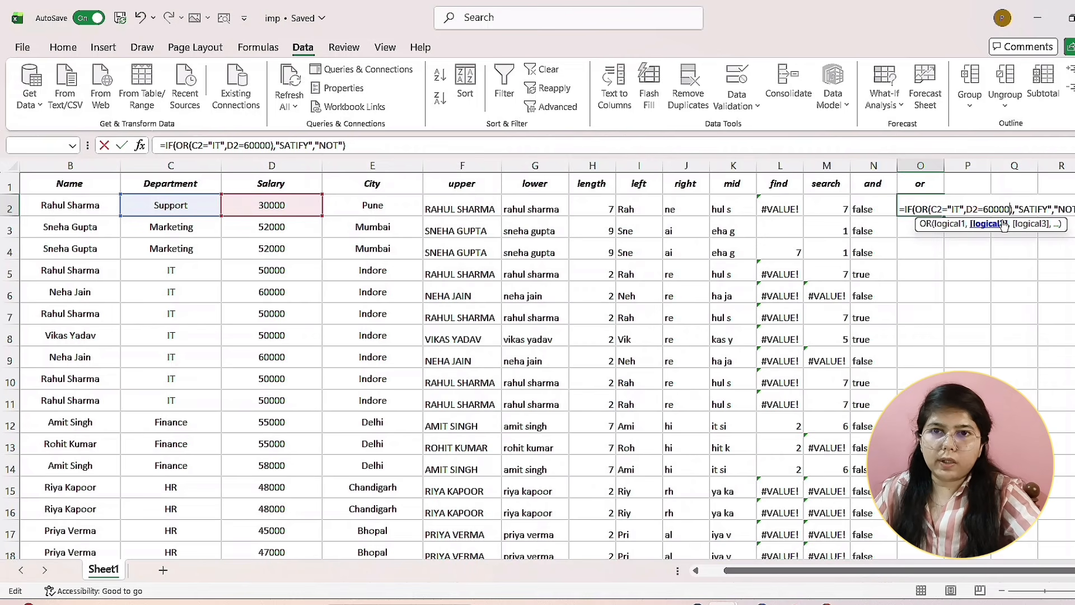
{"action": "key", "text": "Return"}
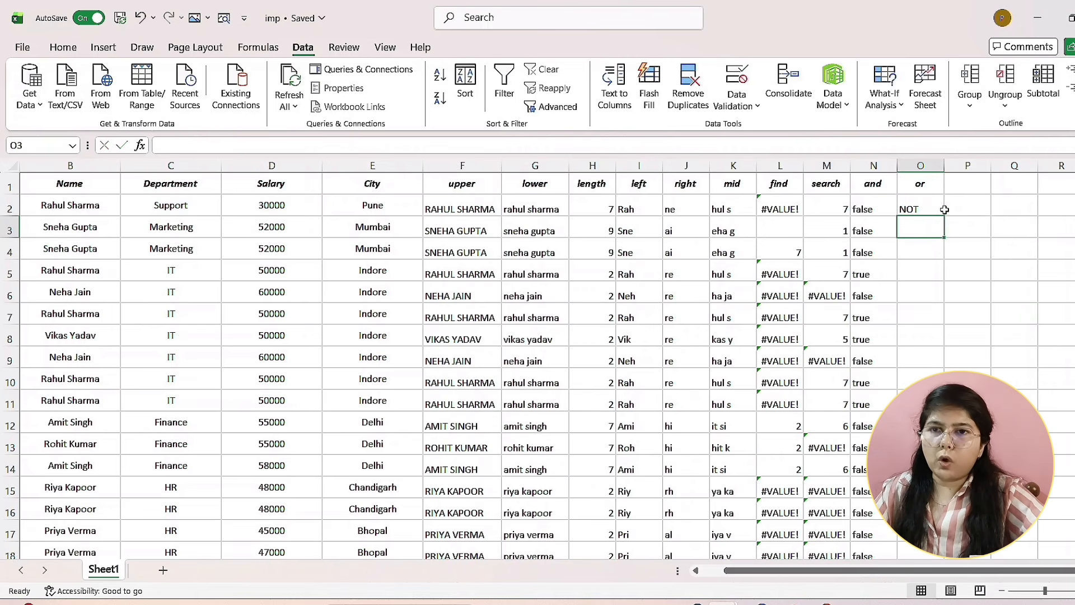
- Review the references in the O2 formula and fill it down to the last table row
{"action": "double_click", "coordinate": [936, 210]}
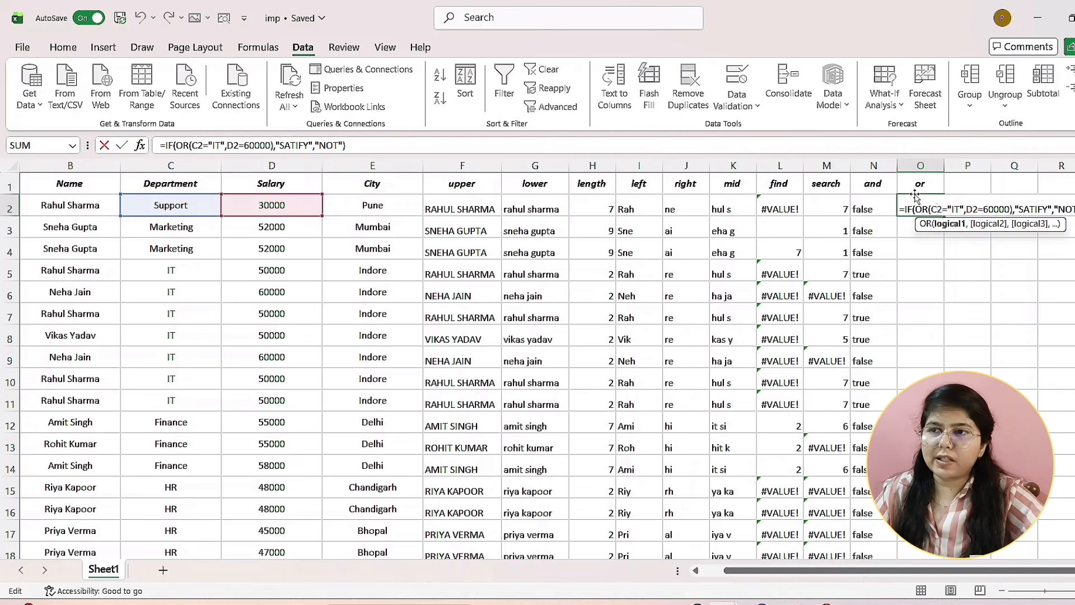
{"action": "key", "text": "Escape"}
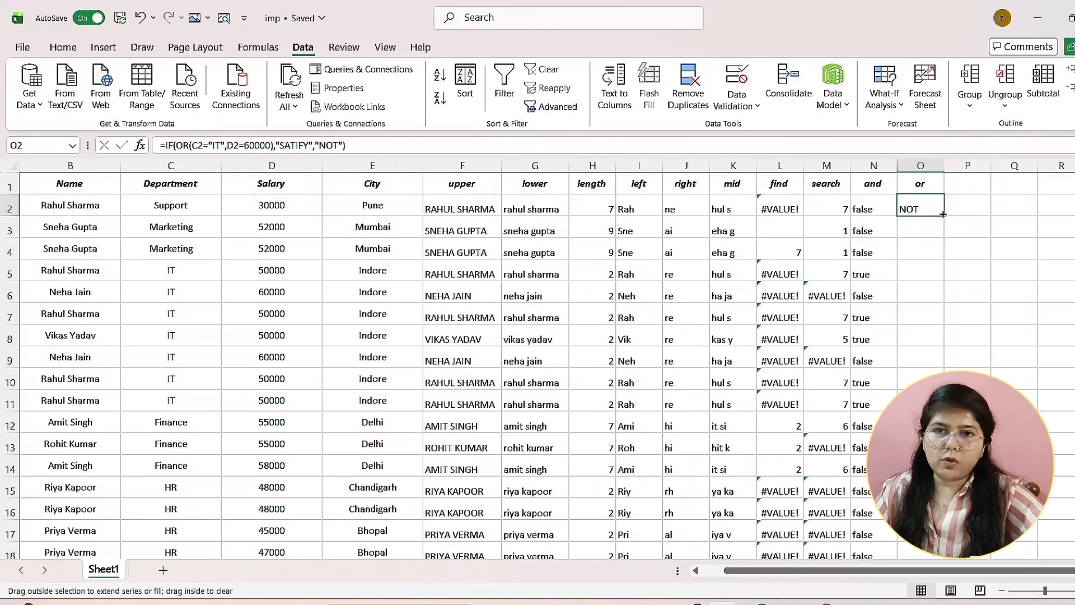
{"action": "double_click", "coordinate": [943, 212]}
- Inspect the OR formulas in O5 and O11 against the Department and Salary values in their rows
{"action": "left_click", "coordinate": [913, 276]}
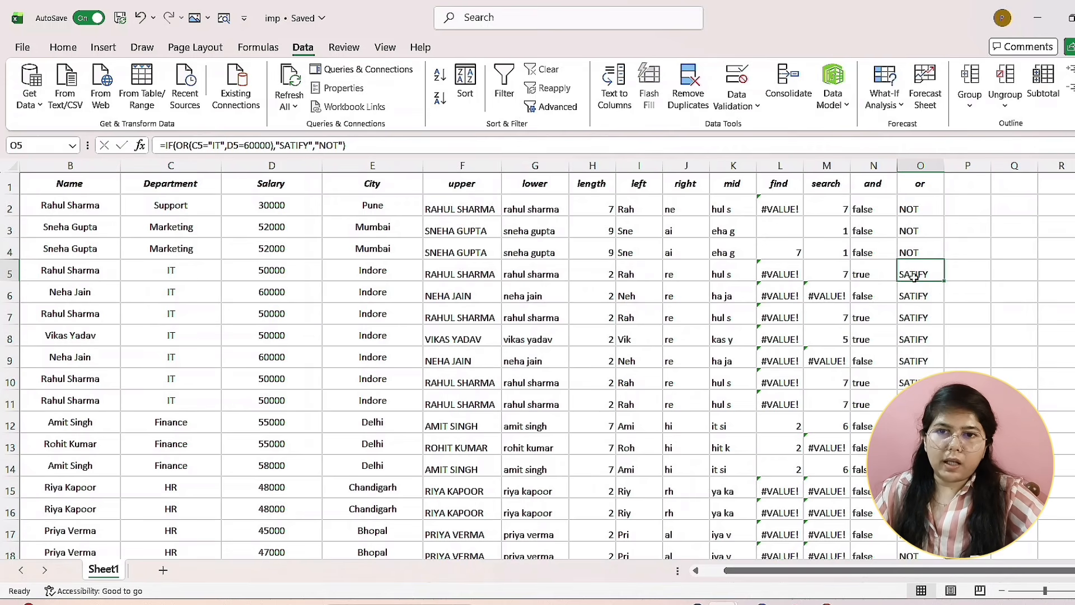
{"action": "double_click", "coordinate": [923, 274]}
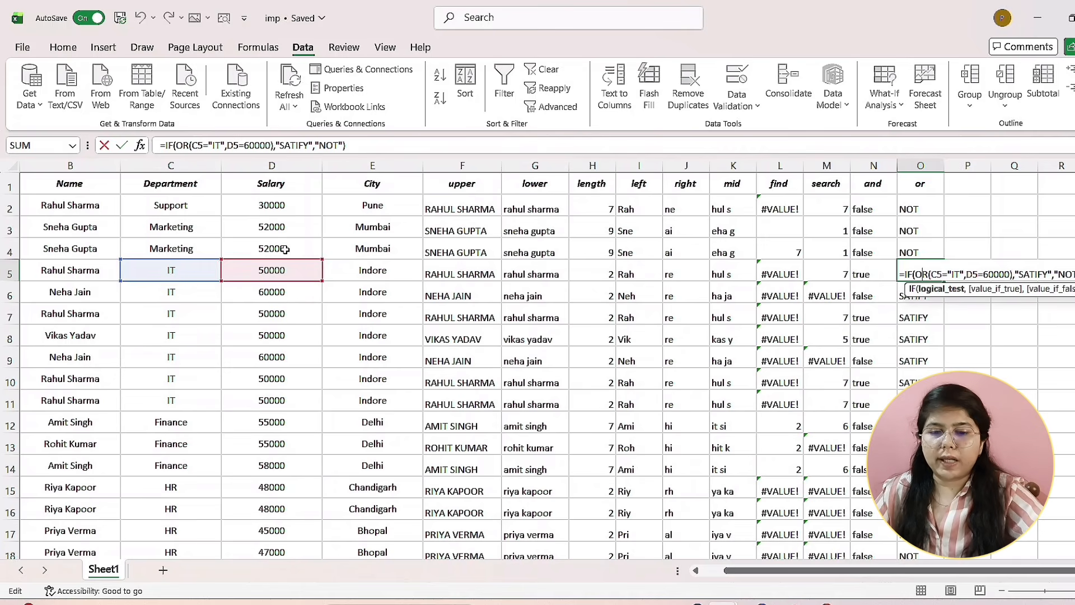
{"action": "key", "text": "Return"}
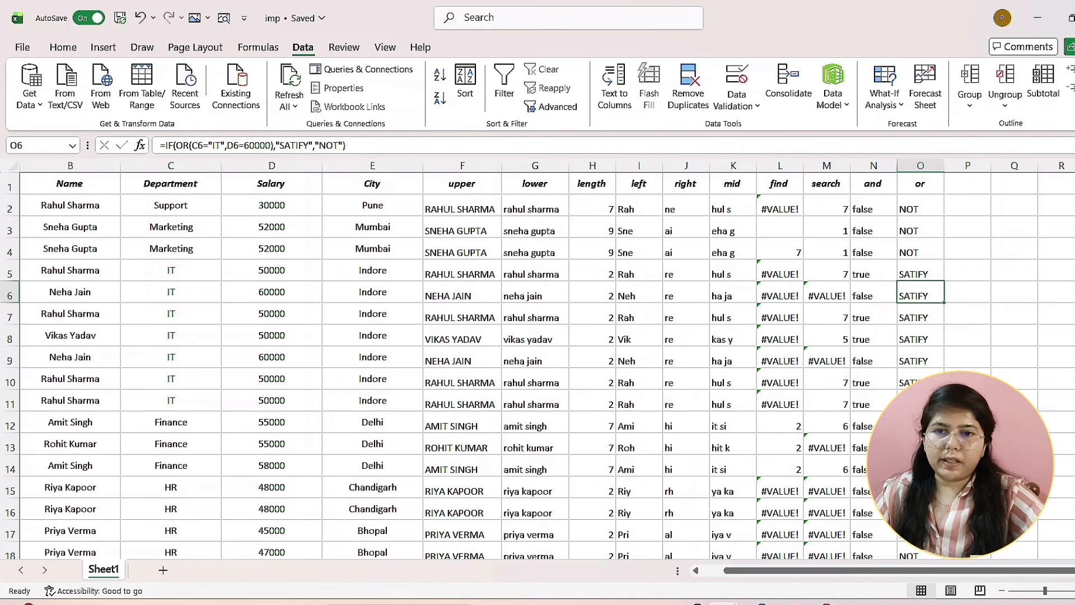
{"action": "double_click", "coordinate": [920, 401]}
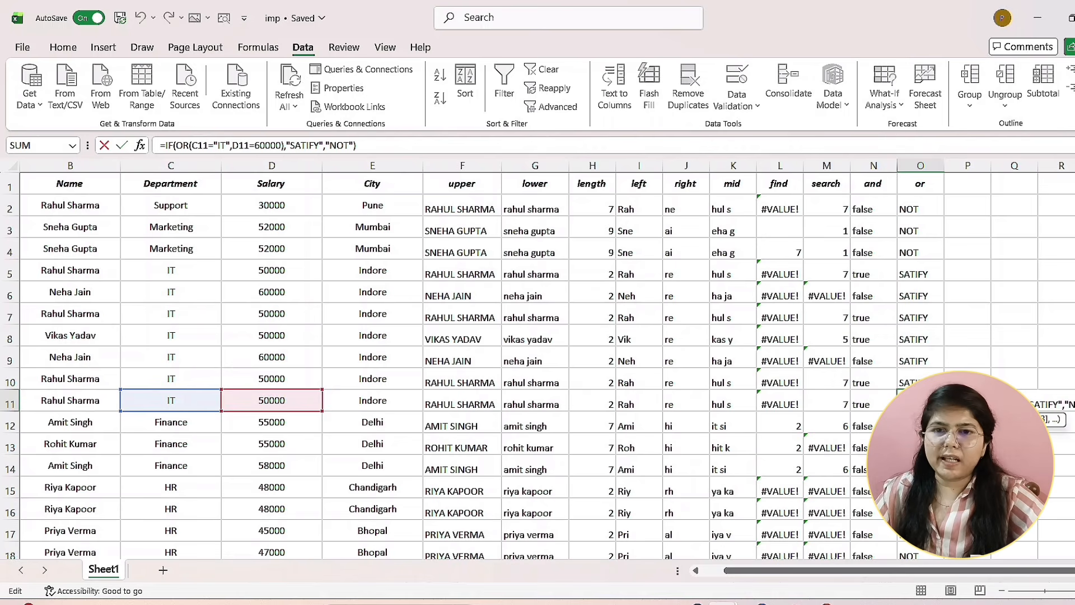
{"action": "key", "text": "Return"}
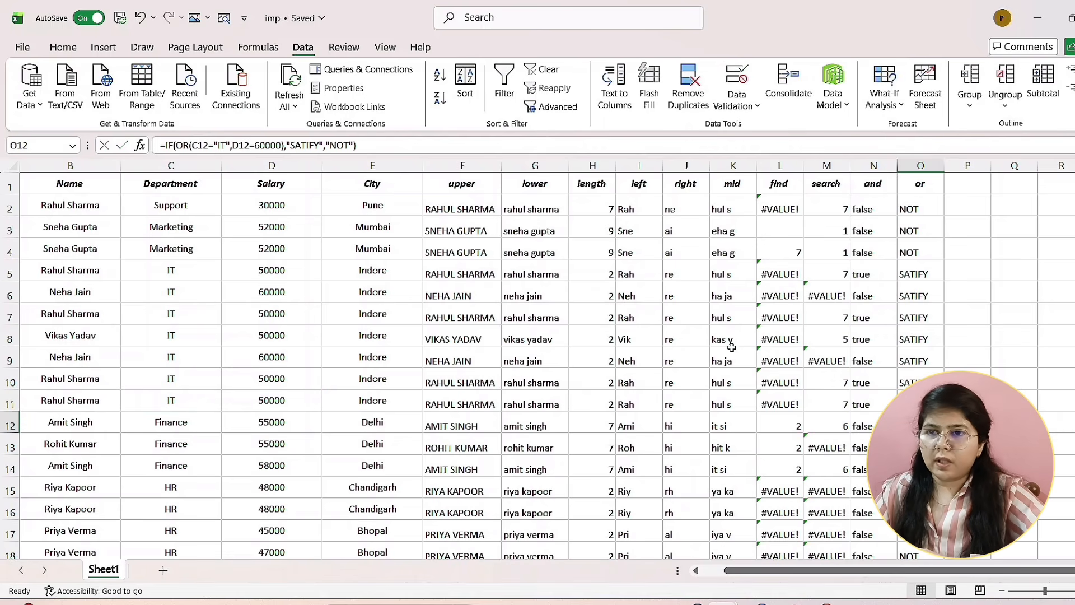
- Convert the employee data from Name to City in B1:E24 into an Excel table
{"action": "double_click", "coordinate": [916, 361]}
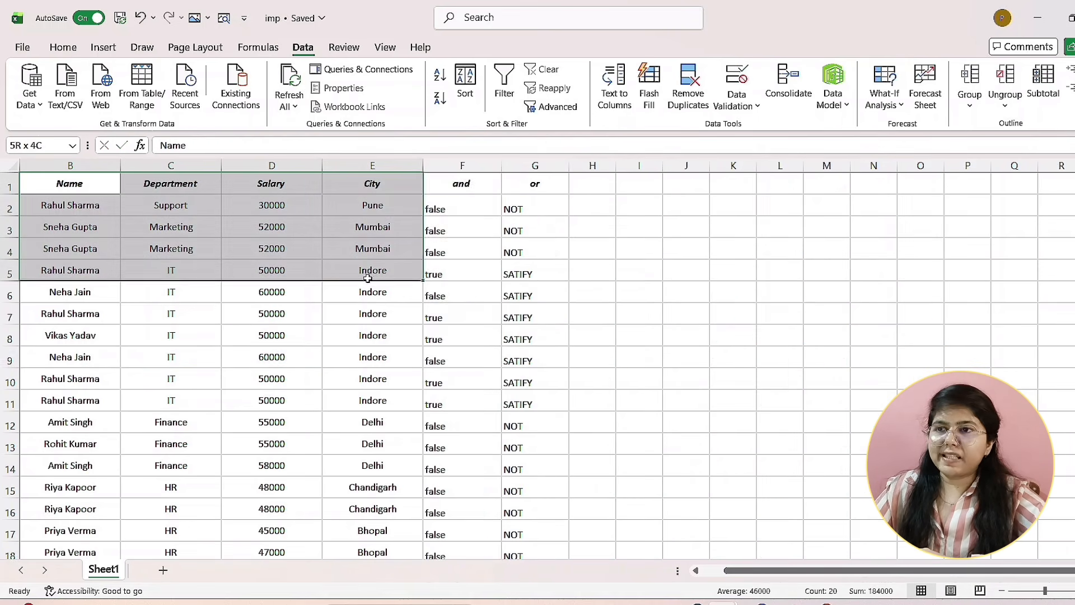
{"action": "left_click_drag", "start_coordinate": [403, 277], "coordinate": [394, 491]}
{"action": "scroll", "coordinate": [347, 442], "scroll_direction": "up", "scroll_amount": 3}
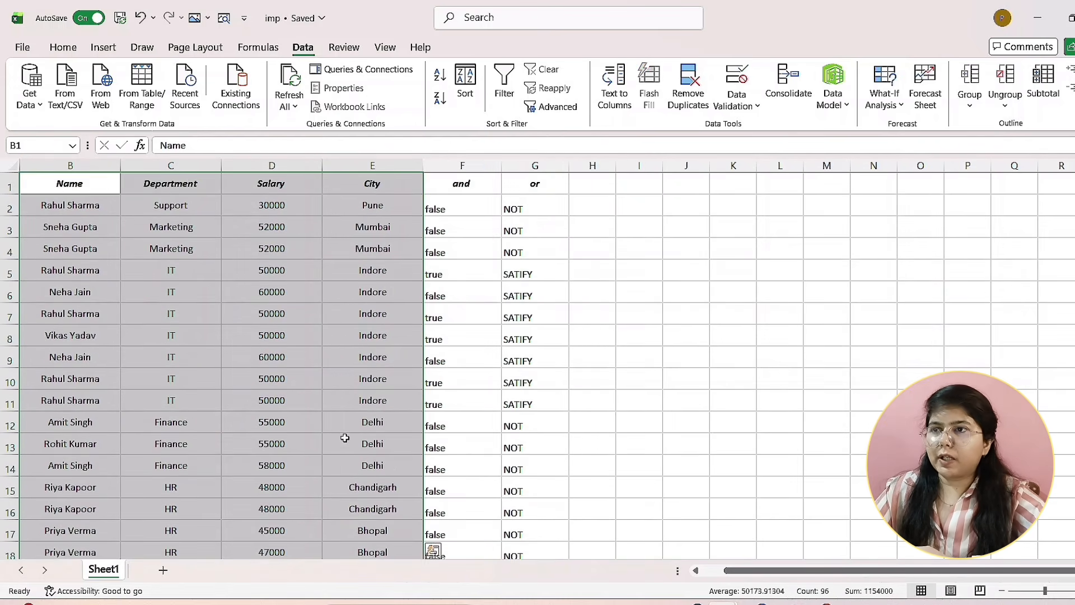
{"action": "left_click", "coordinate": [64, 48]}
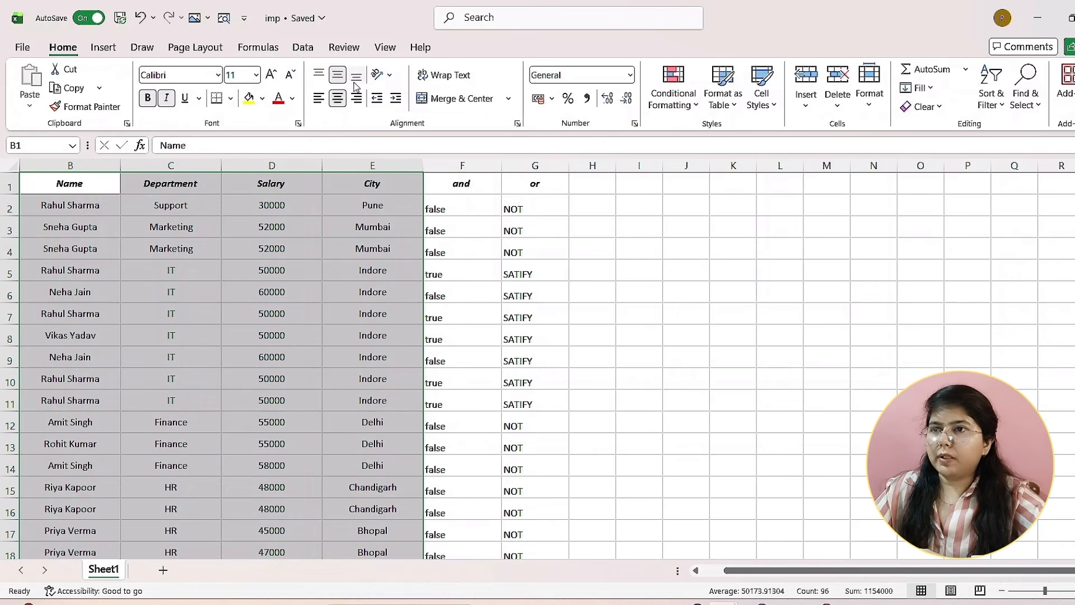
{"action": "left_click", "coordinate": [103, 47]}
{"action": "left_click", "coordinate": [143, 100]}
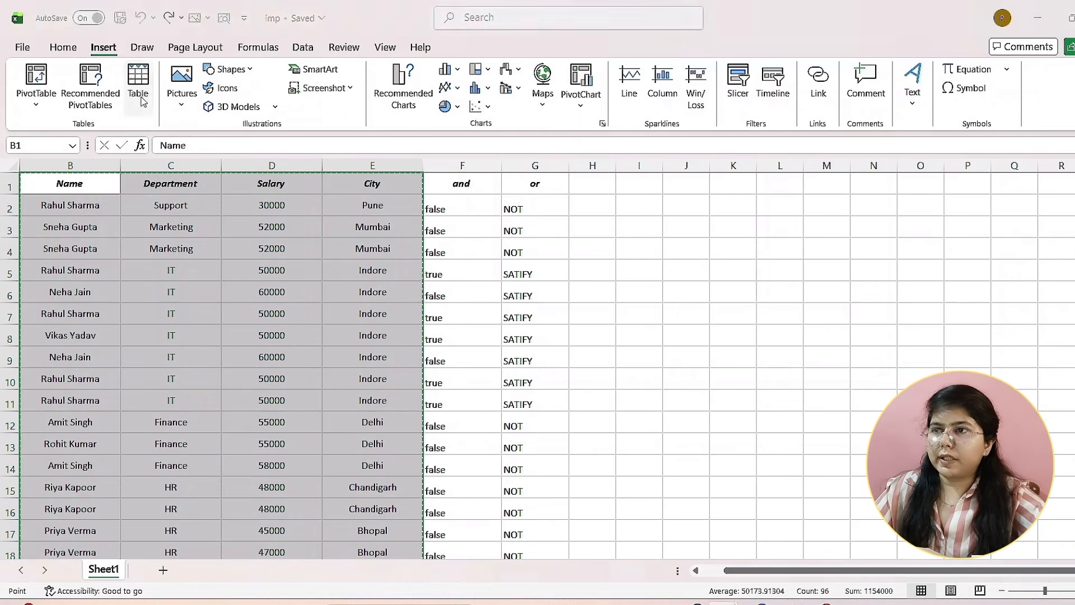
{"action": "left_click", "coordinate": [698, 366]}
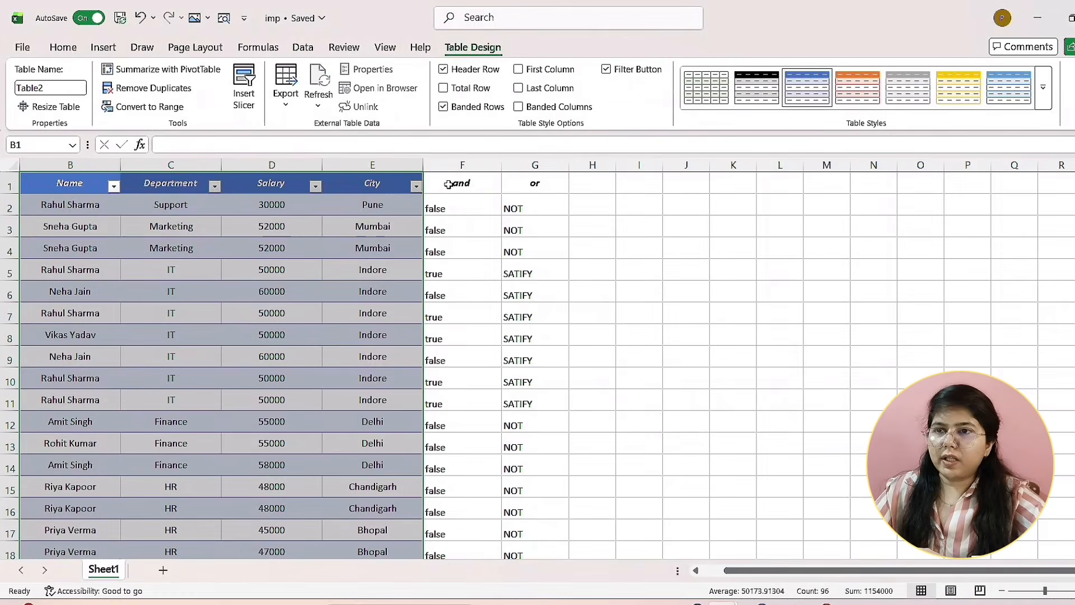
- Clear the "and" and "or" headers and their results from columns F and G beside the table
{"action": "left_click_drag", "start_coordinate": [448, 184], "coordinate": [562, 526]}
{"action": "key", "text": "Delete"}
{"action": "scroll", "coordinate": [624, 448], "scroll_direction": "up", "scroll_amount": 3}
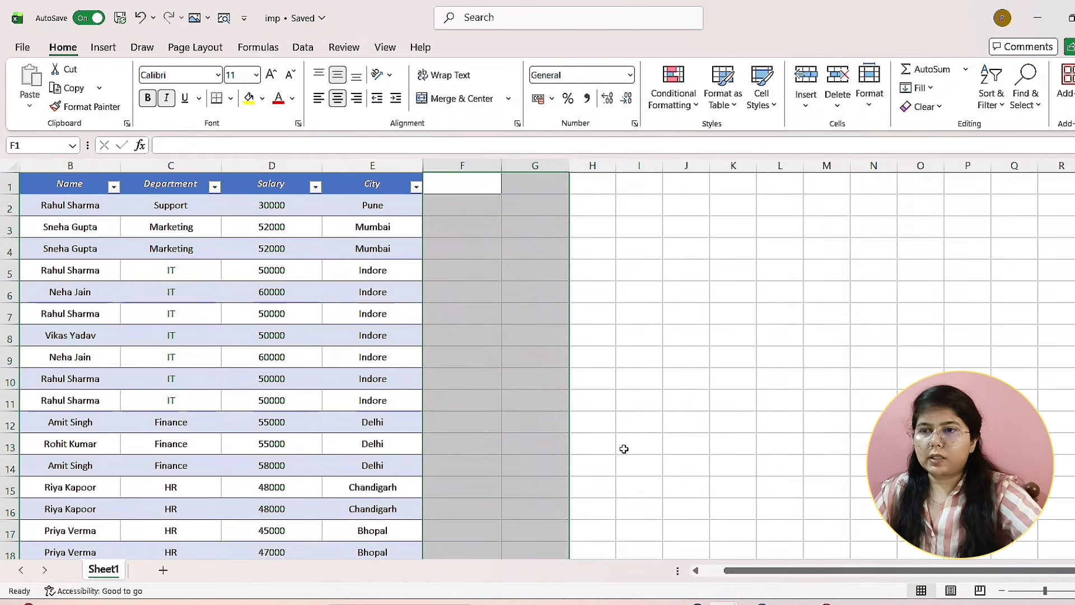
- Select the whole employee table and apply the light orange banded table style with gridlines from the Light group
{"action": "left_click", "coordinate": [75, 192]}
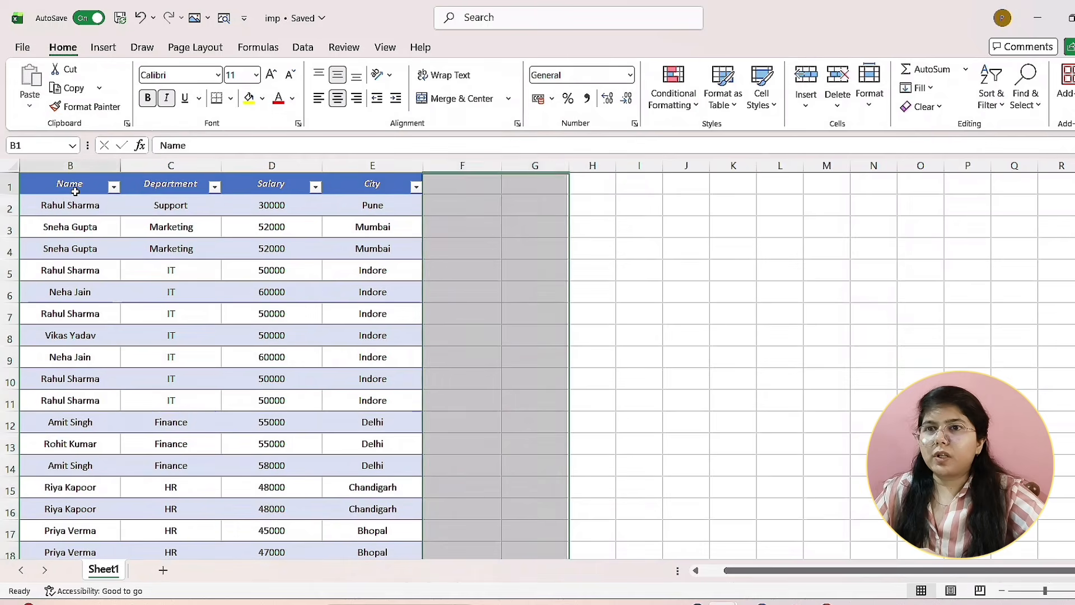
{"action": "key", "text": "ctrl+space"}
{"action": "left_click_drag", "start_coordinate": [120, 191], "coordinate": [329, 429]}
{"action": "left_click", "coordinate": [678, 244]}
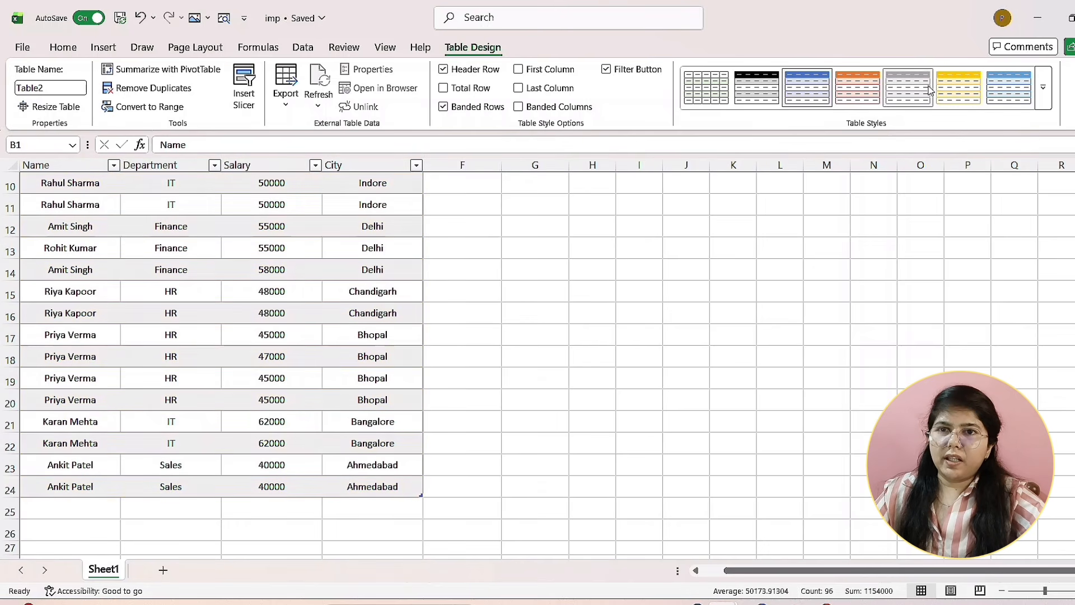
{"action": "left_click", "coordinate": [1042, 87]}
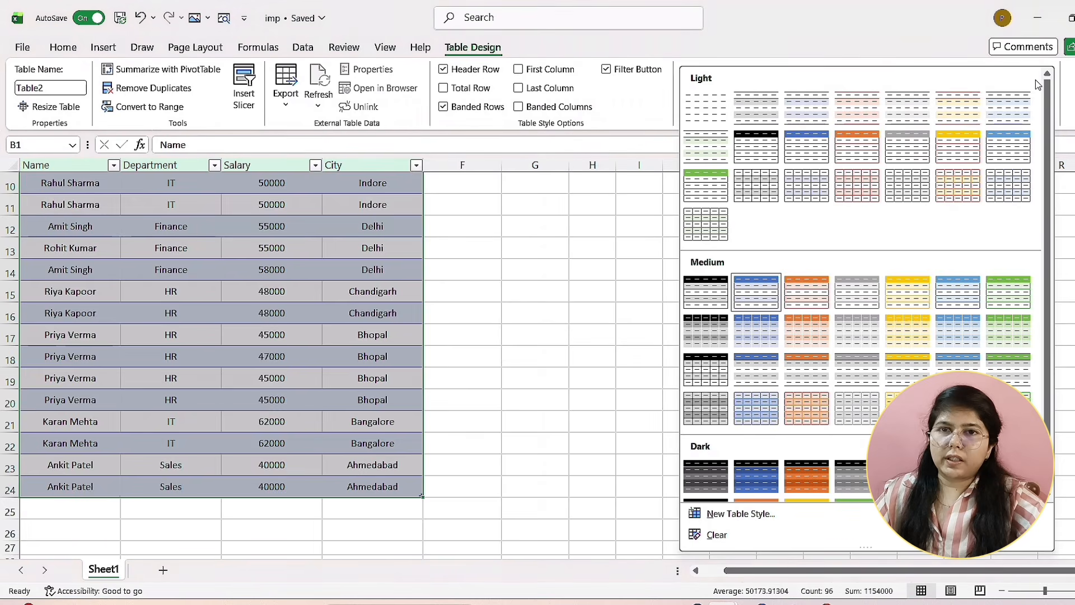
{"action": "scroll", "coordinate": [896, 380], "scroll_direction": "down", "scroll_amount": 1}
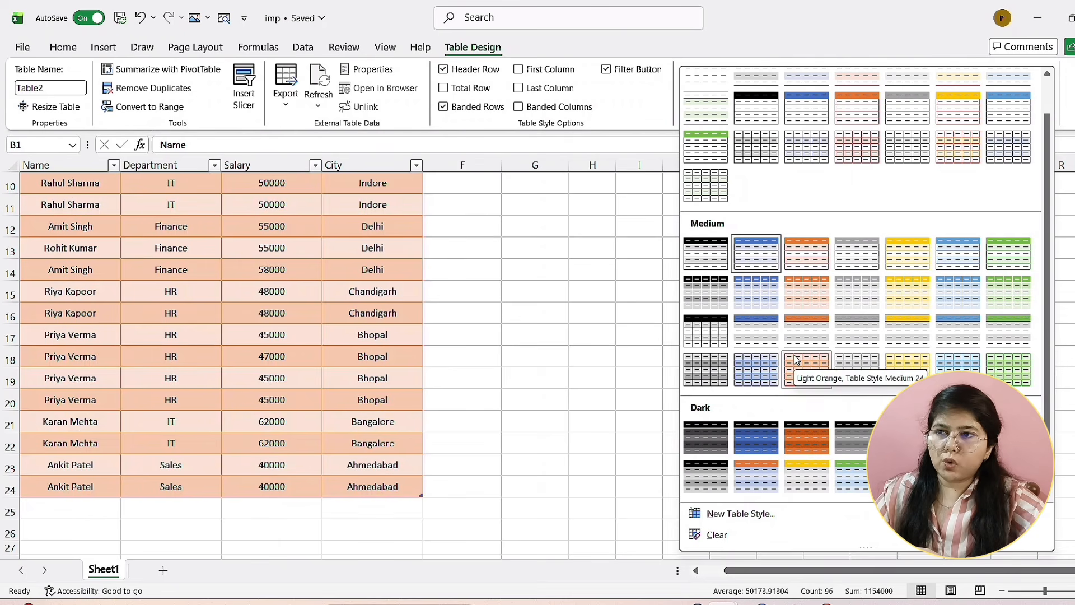
{"action": "left_click", "coordinate": [847, 147]}
{"action": "scroll", "coordinate": [575, 279], "scroll_direction": "up", "scroll_amount": 3}
{"action": "left_click", "coordinate": [311, 227]}
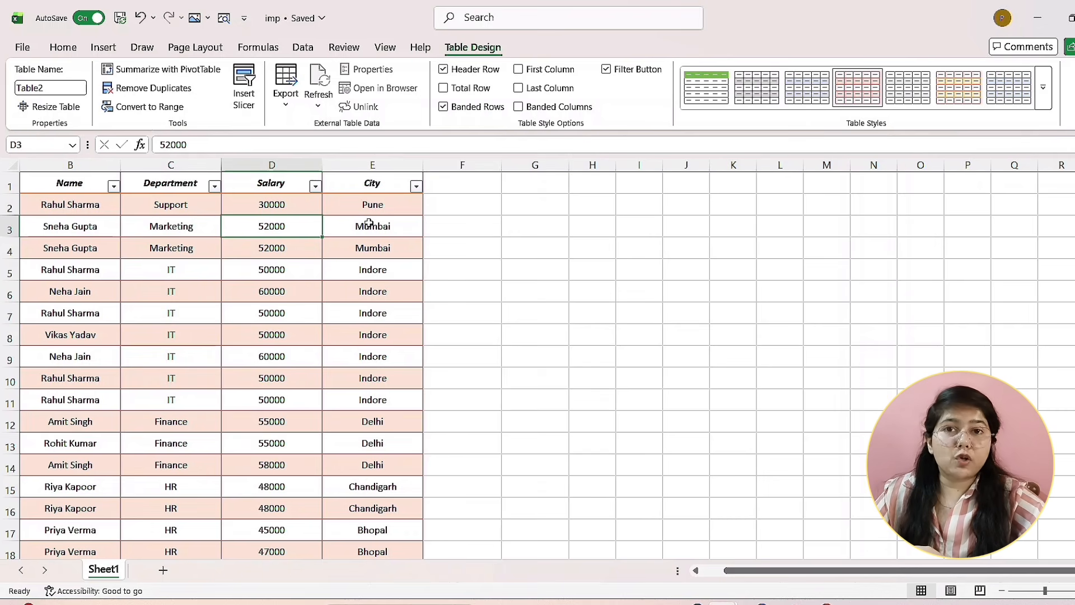
- Build a small criteria block with "City" in G5, "Indore" in G6 and the header "Salary" in H5
{"action": "left_click", "coordinate": [476, 248]}
{"action": "left_click", "coordinate": [552, 271]}
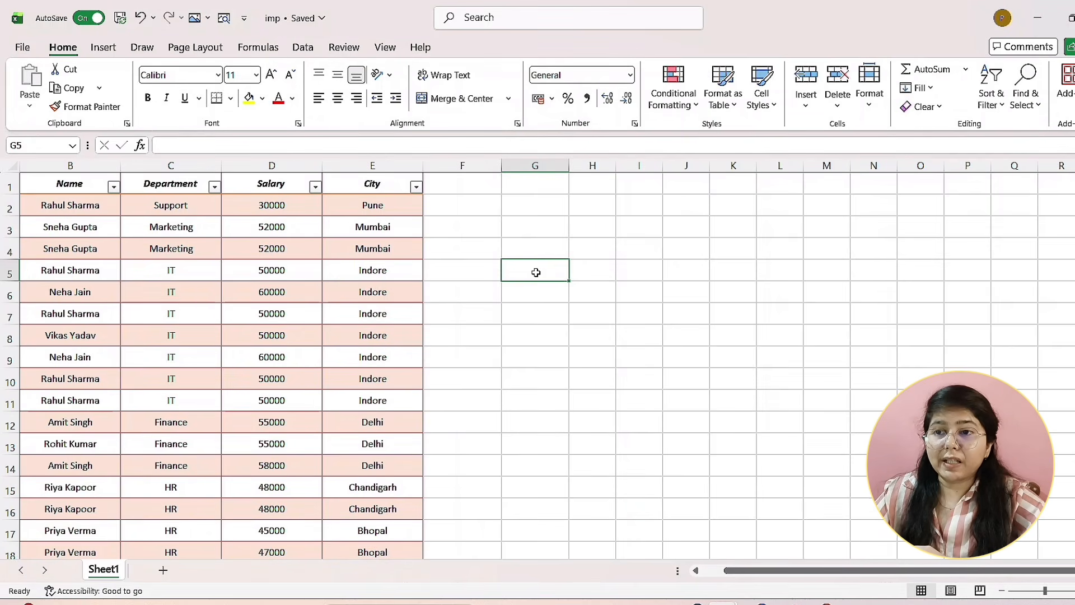
{"action": "double_click", "coordinate": [537, 272]}
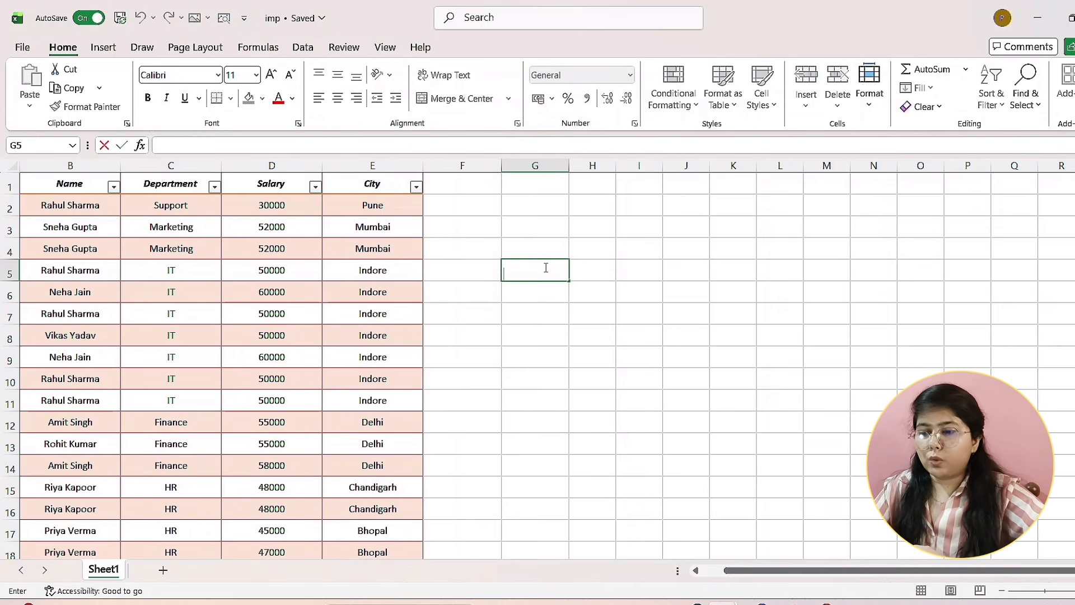
{"action": "type", "text": "City"}
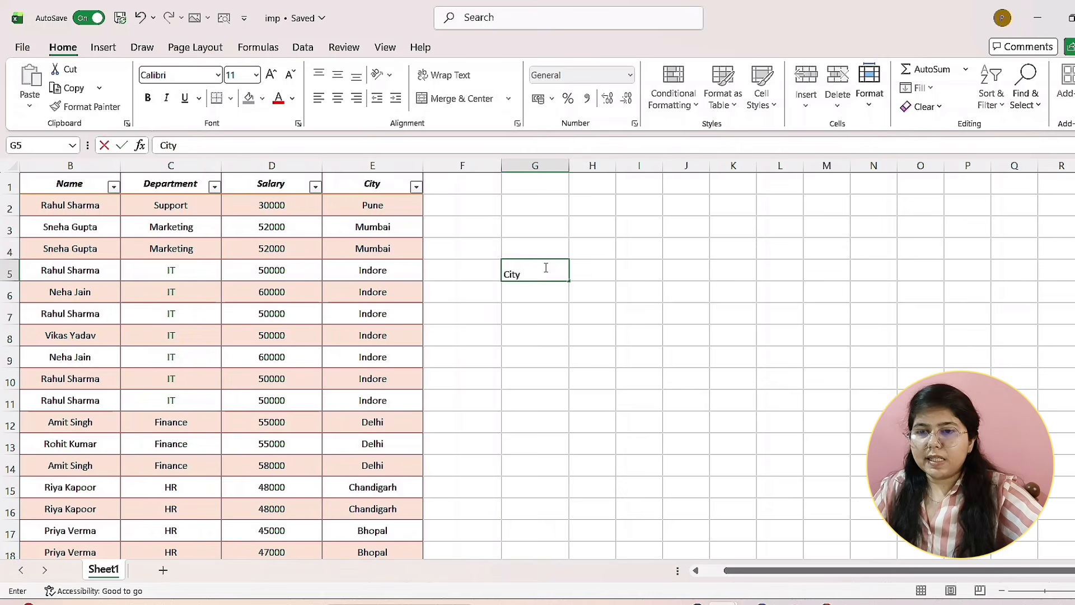
{"action": "key", "text": "Return"}
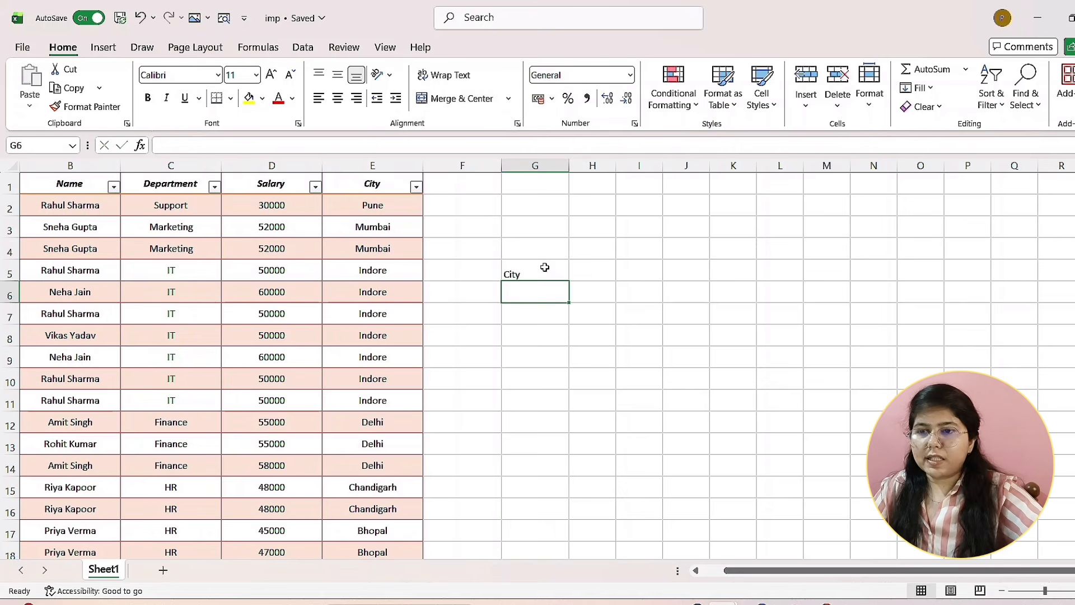
{"action": "type", "text": "Indore"}
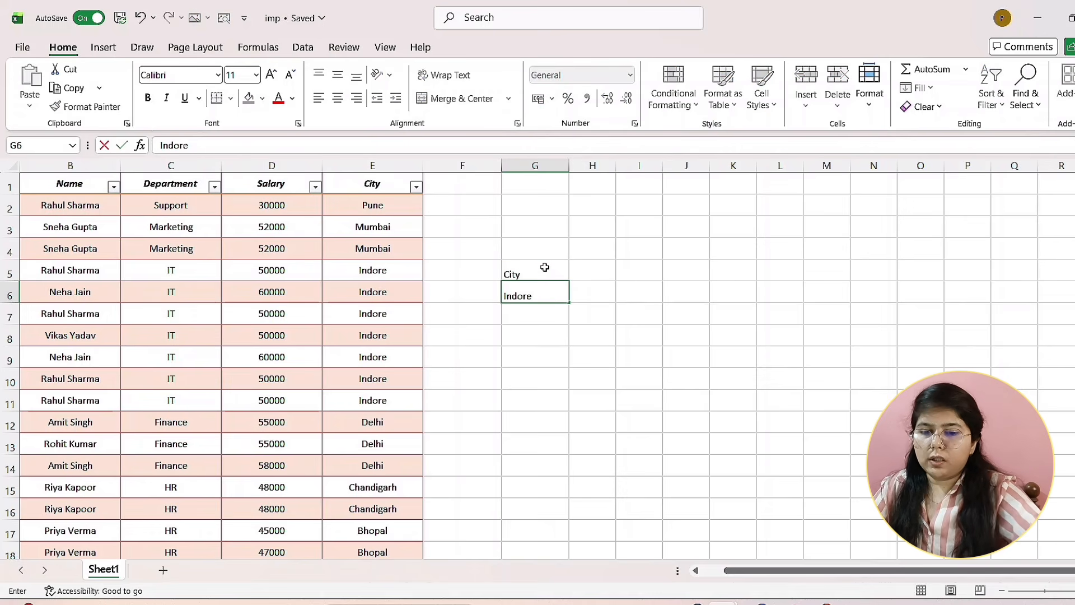
{"action": "key", "text": "Tab"}
{"action": "key", "text": "Up"}
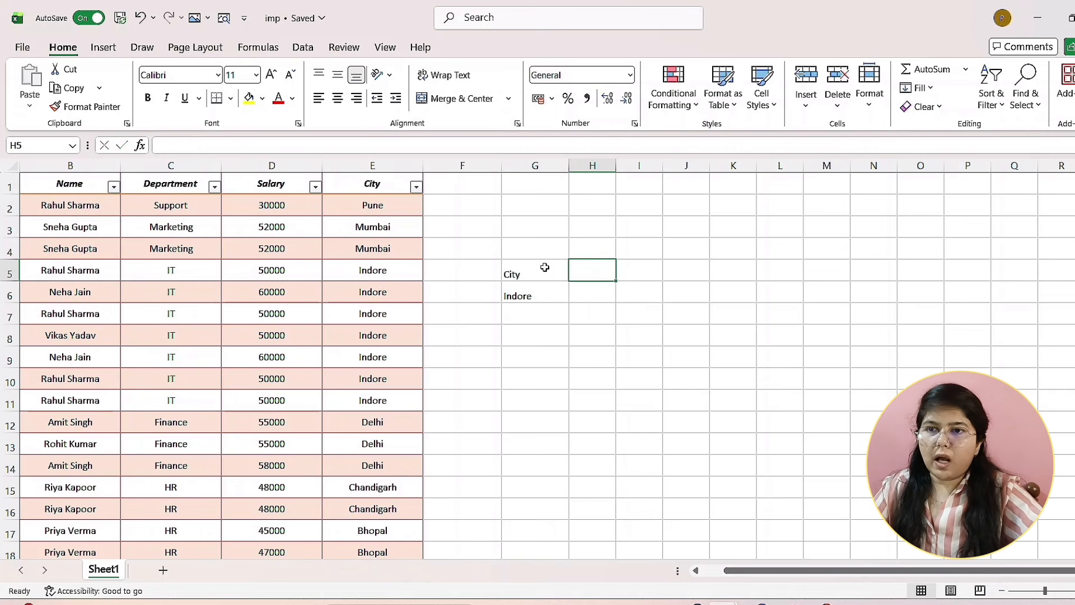
{"action": "type", "text": "Salary"}
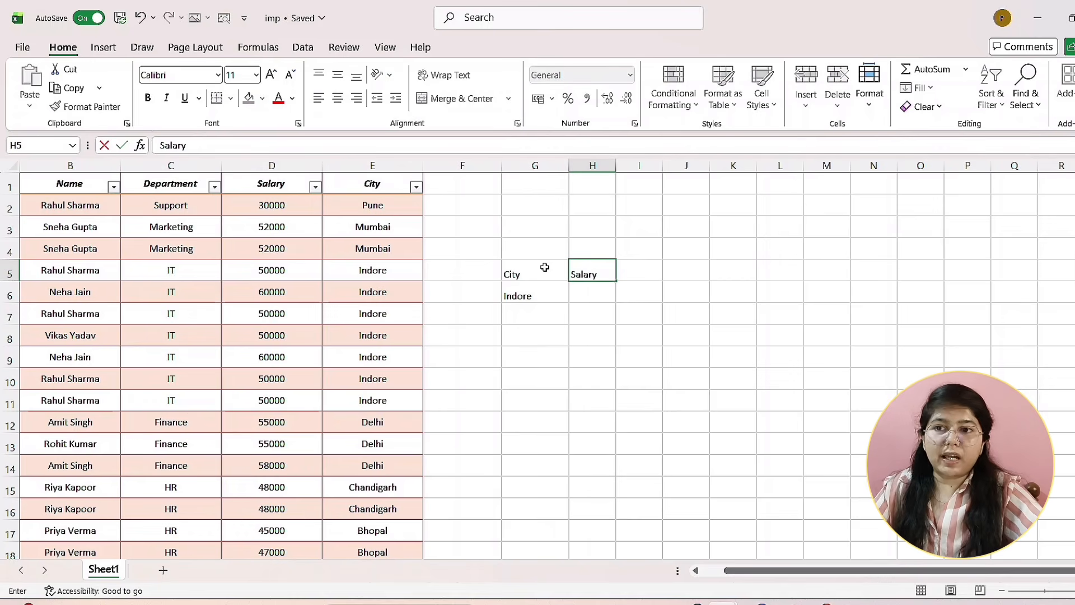
{"action": "key", "text": "Return"}
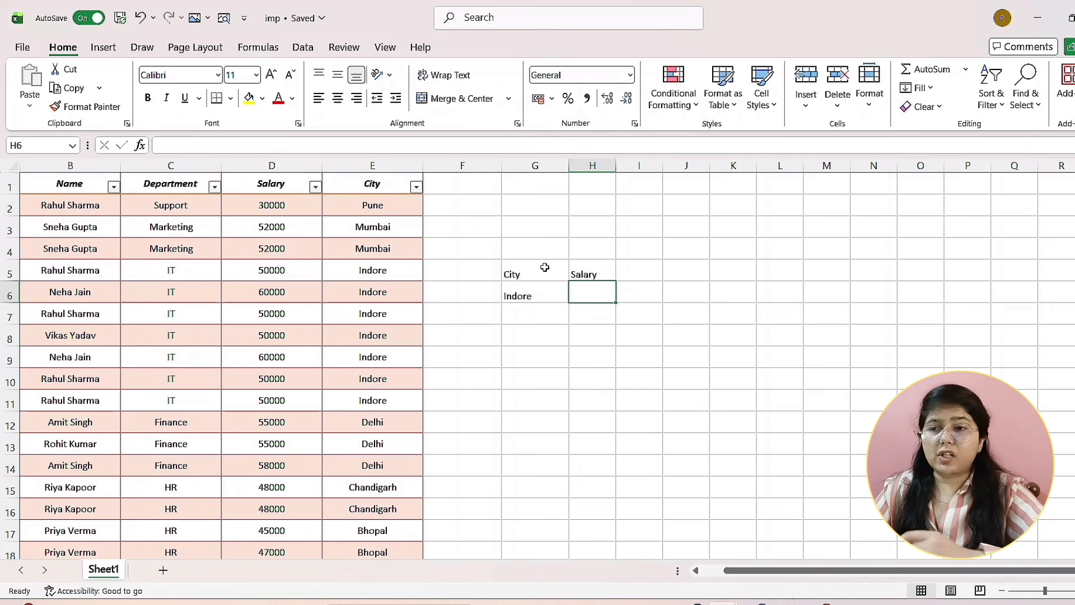
- Start a DSUM formula in H6 with the entire employee table, Table2[#All], as its database
{"action": "double_click", "coordinate": [595, 287]}
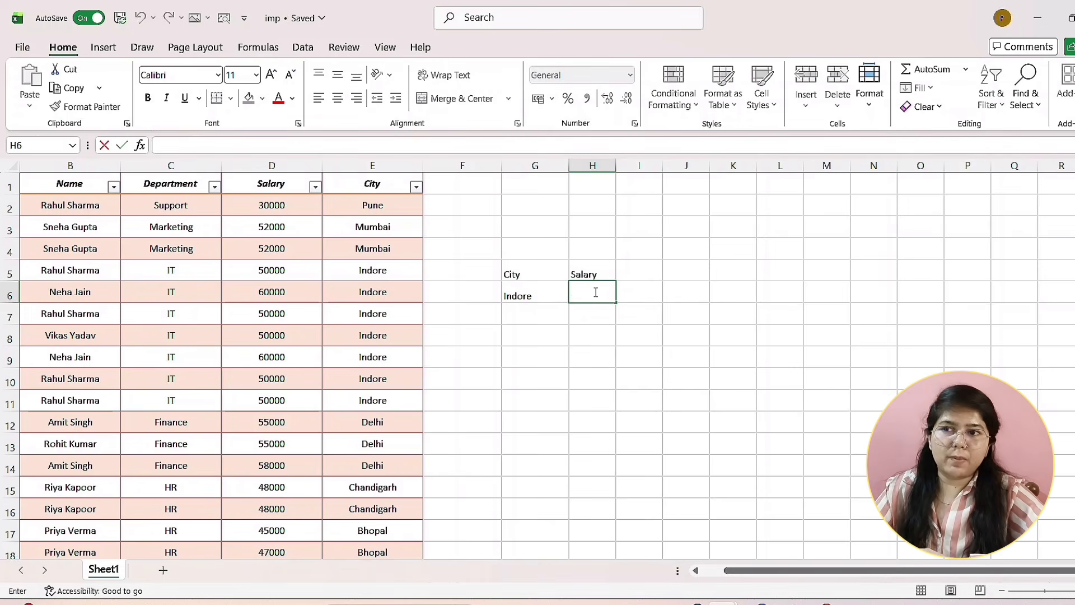
{"action": "type", "text": "=da"}
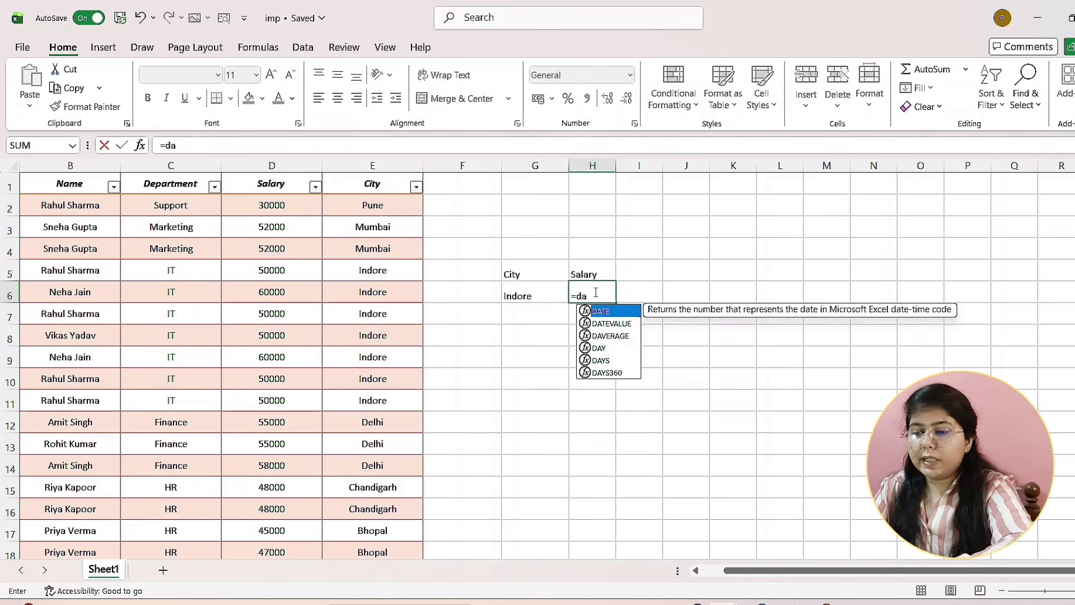
{"action": "key", "text": "BackSpace"}
{"action": "type", "text": "su"}
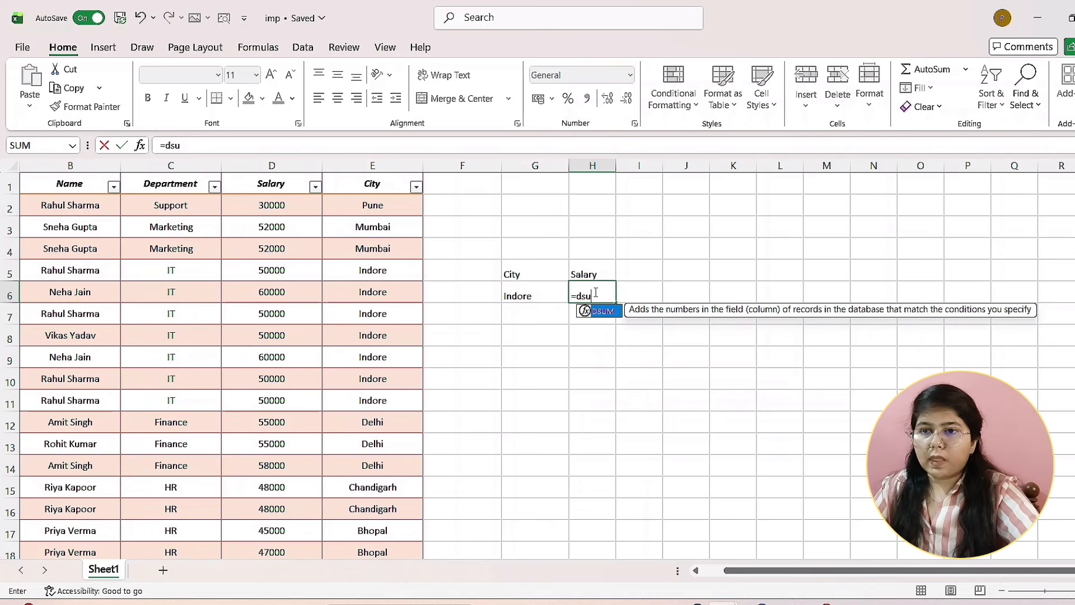
{"action": "key", "text": "Tab"}
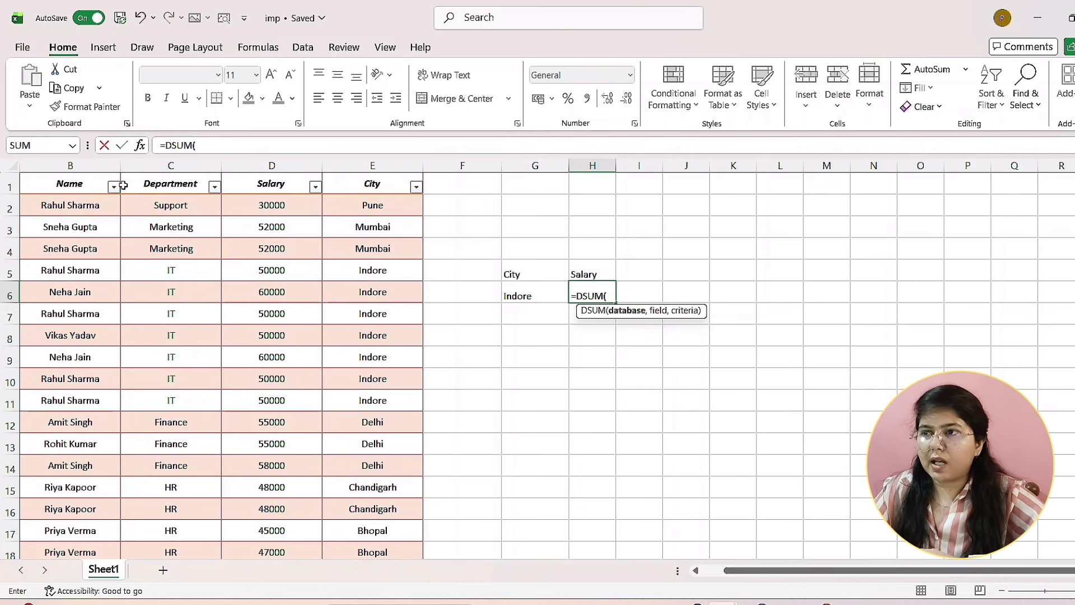
{"action": "left_click_drag", "start_coordinate": [84, 182], "coordinate": [382, 487]}
{"action": "scroll", "coordinate": [409, 448], "scroll_direction": "up", "scroll_amount": 3}
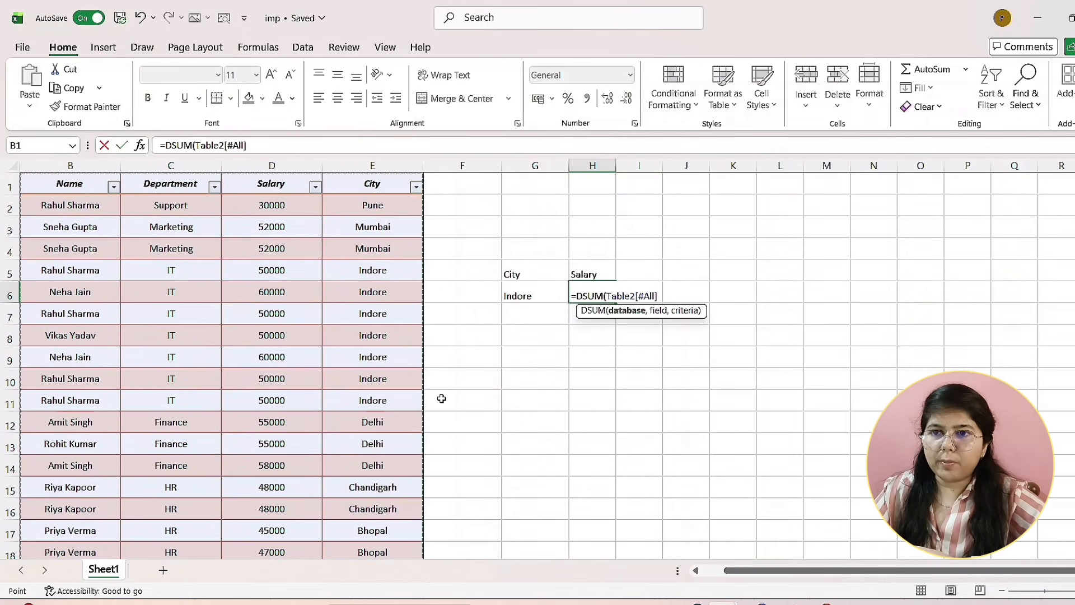
- Complete the H6 DSUM formula with "Salary" as the field and G5:G6 as the criteria
{"action": "type", "text": ","}
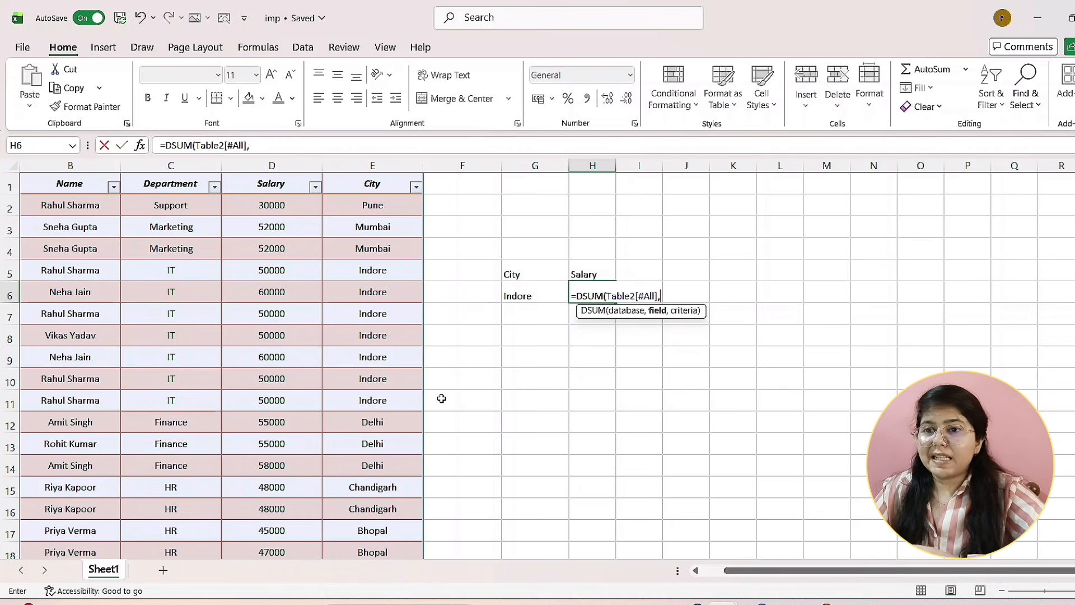
{"action": "type", "text": "\""}
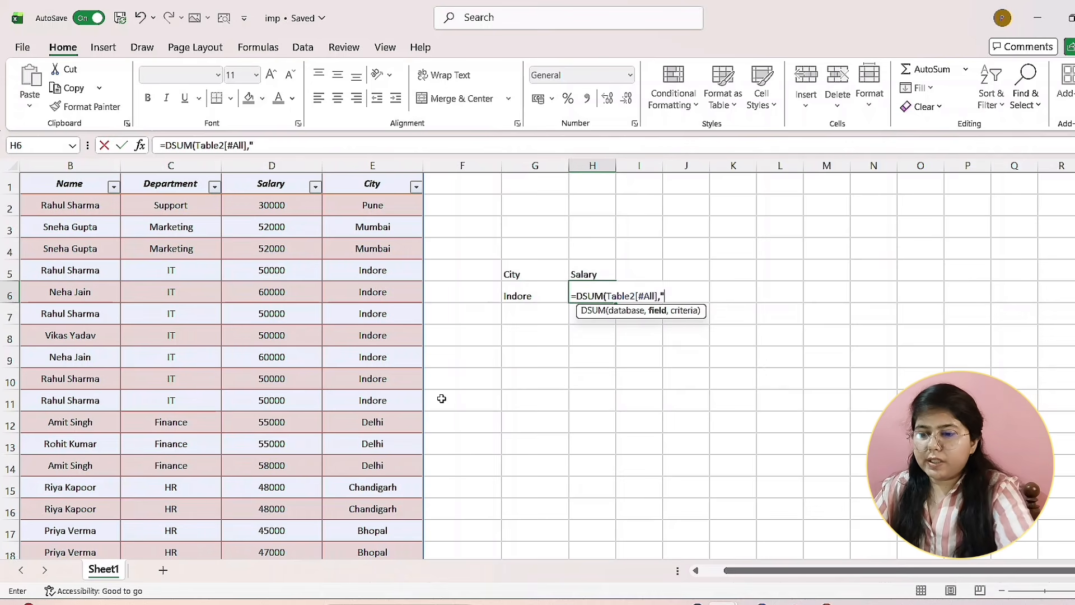
{"action": "type", "text": "Salary"}
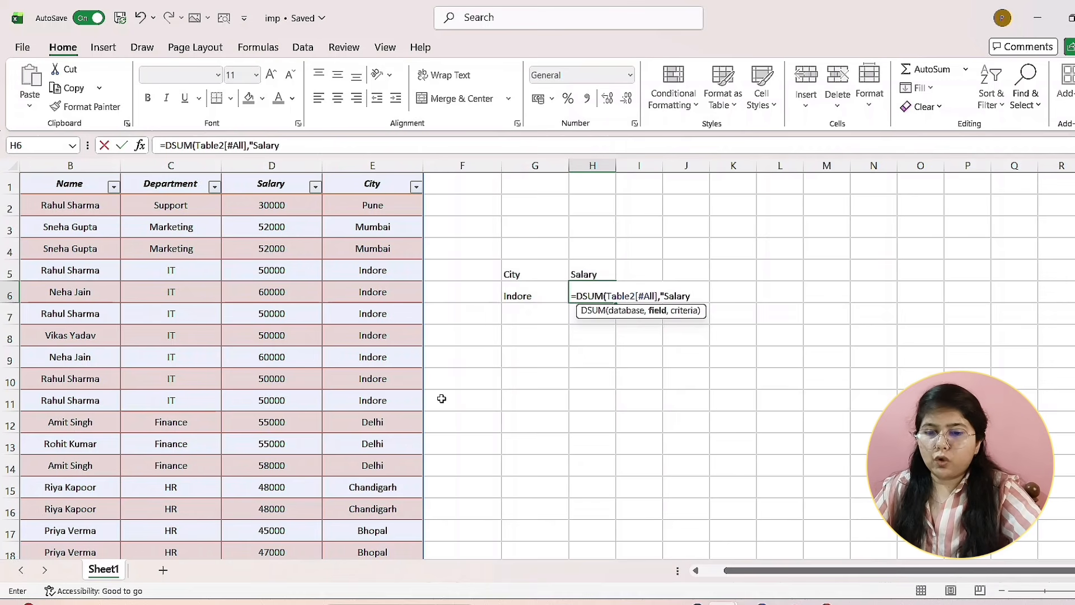
{"action": "type", "text": "\""}
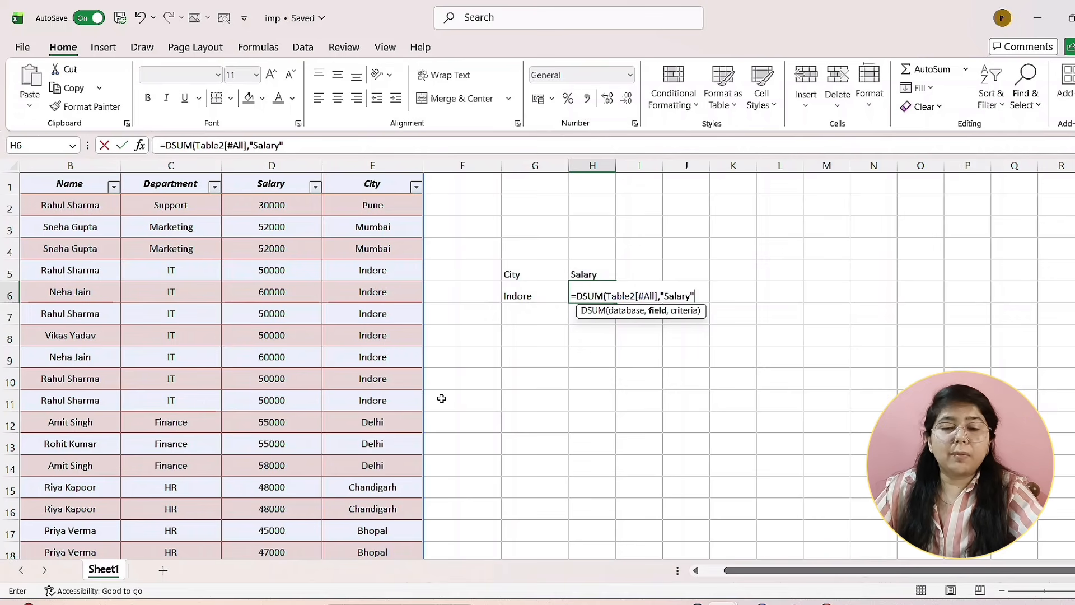
{"action": "type", "text": ","}
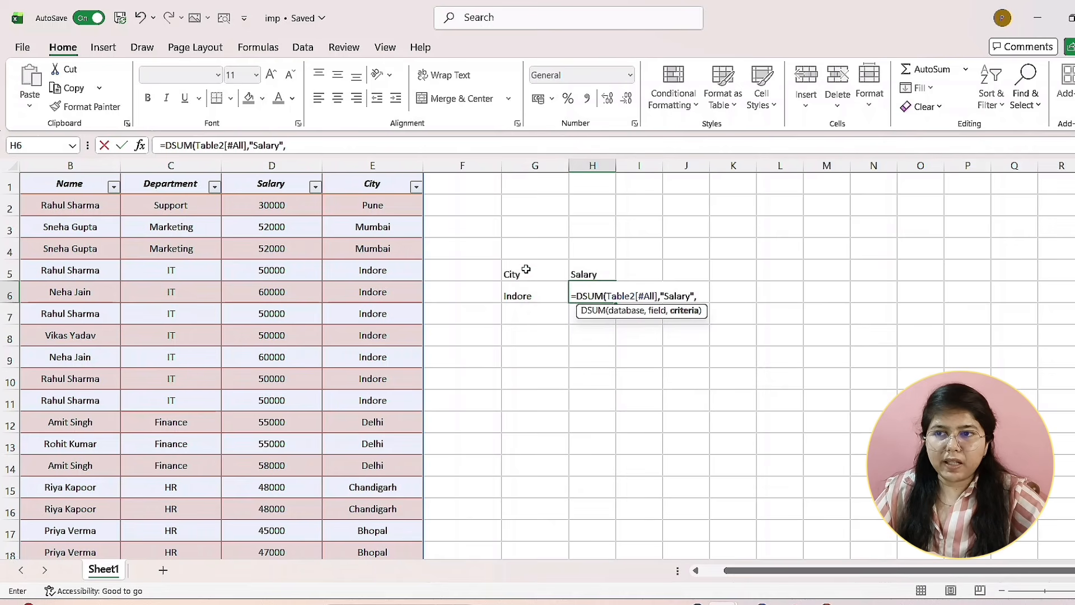
{"action": "left_click_drag", "start_coordinate": [526, 269], "coordinate": [514, 291]}
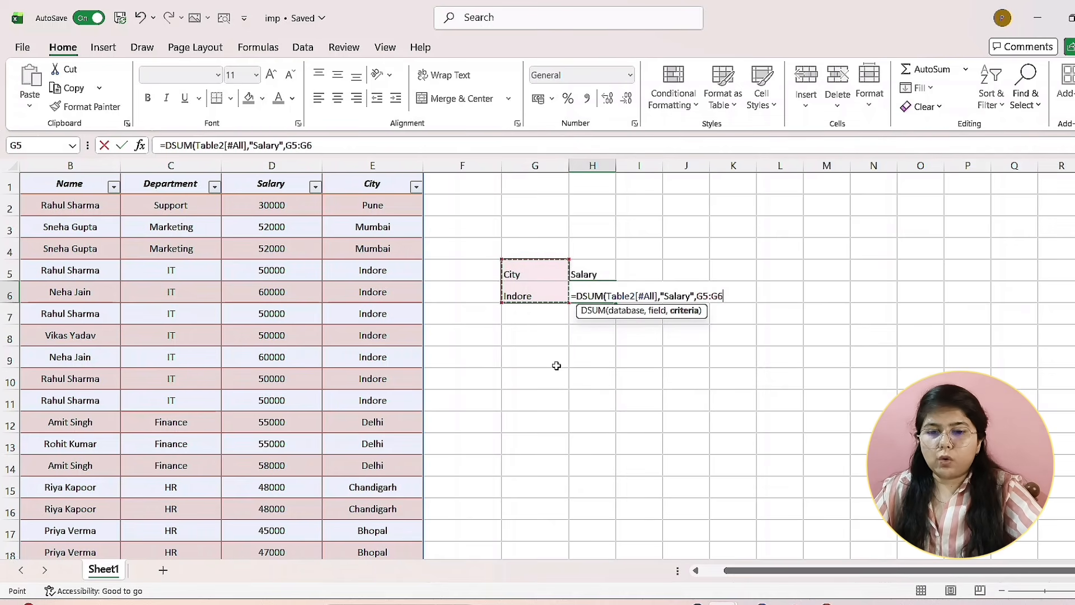
{"action": "key", "text": "Return"}
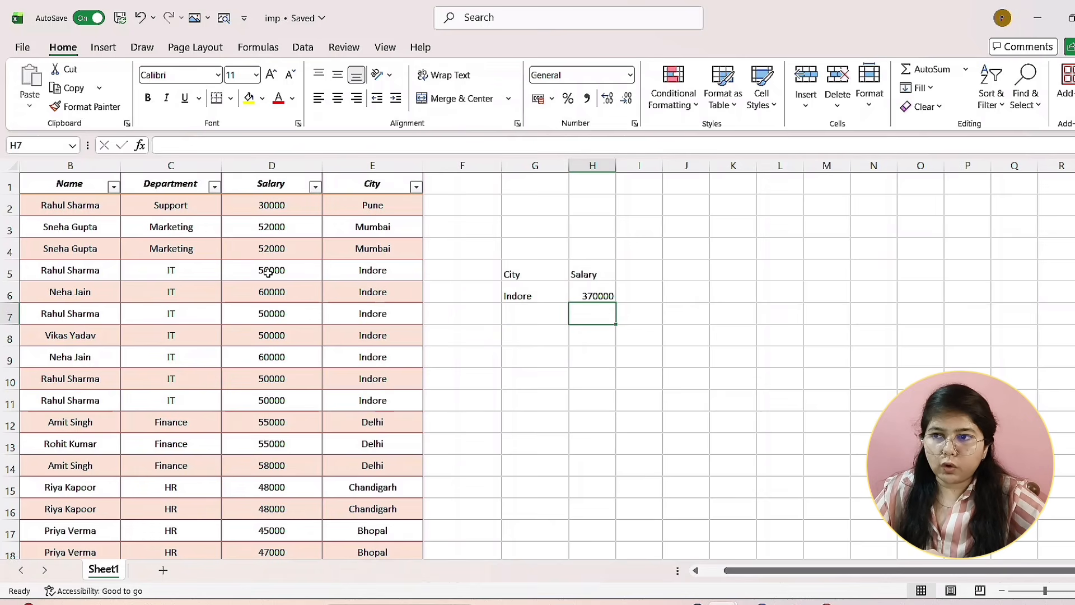
- Filter the table's City column to show only the Indore rows
{"action": "left_click_drag", "start_coordinate": [268, 272], "coordinate": [283, 401]}
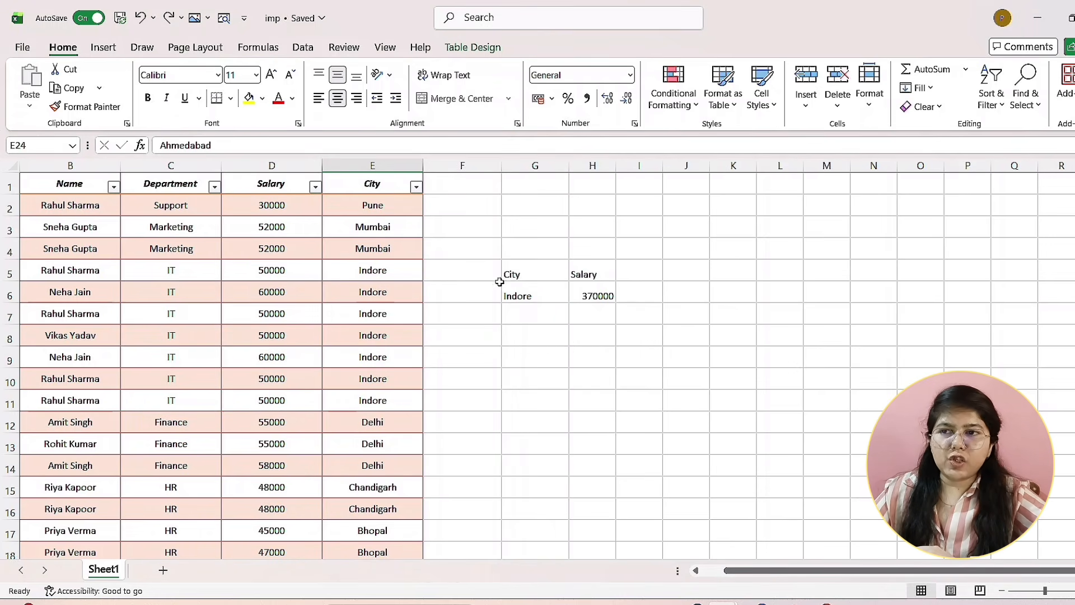
{"action": "left_click", "coordinate": [416, 187]}
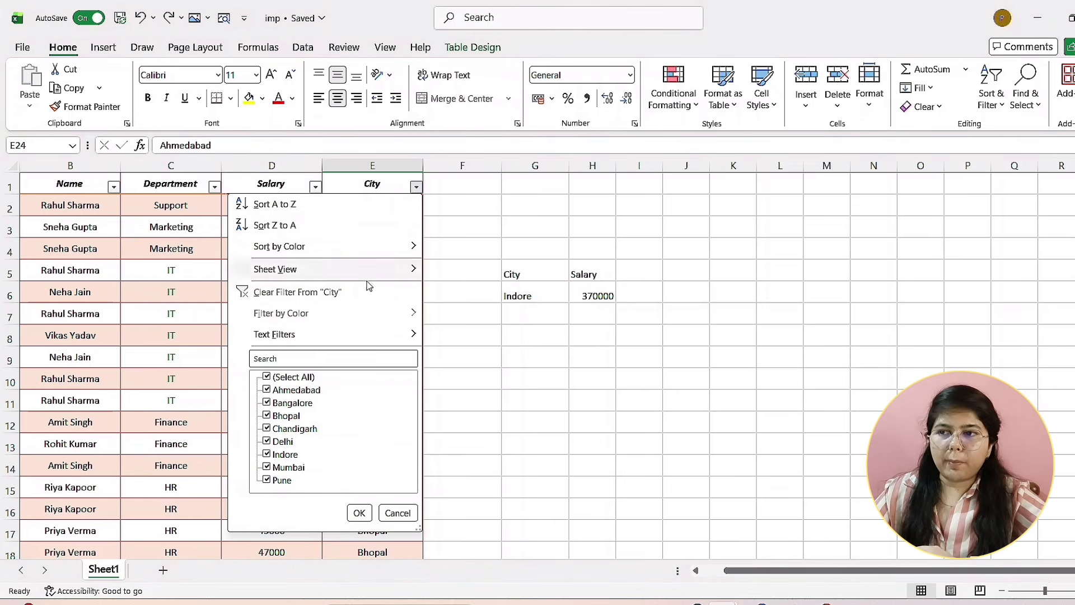
{"action": "left_click", "coordinate": [267, 377]}
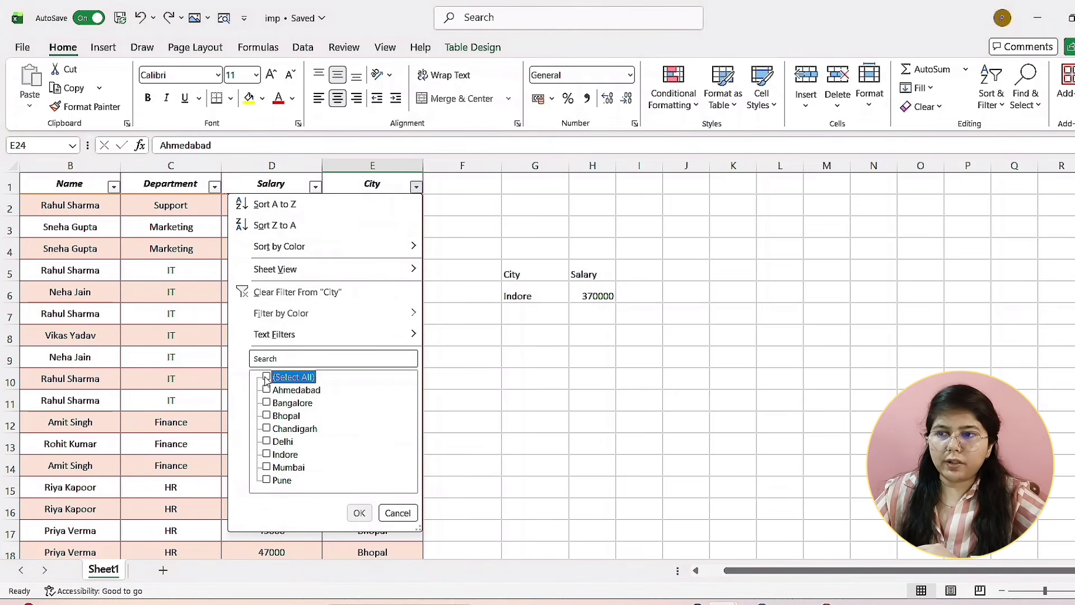
{"action": "left_click", "coordinate": [267, 454]}
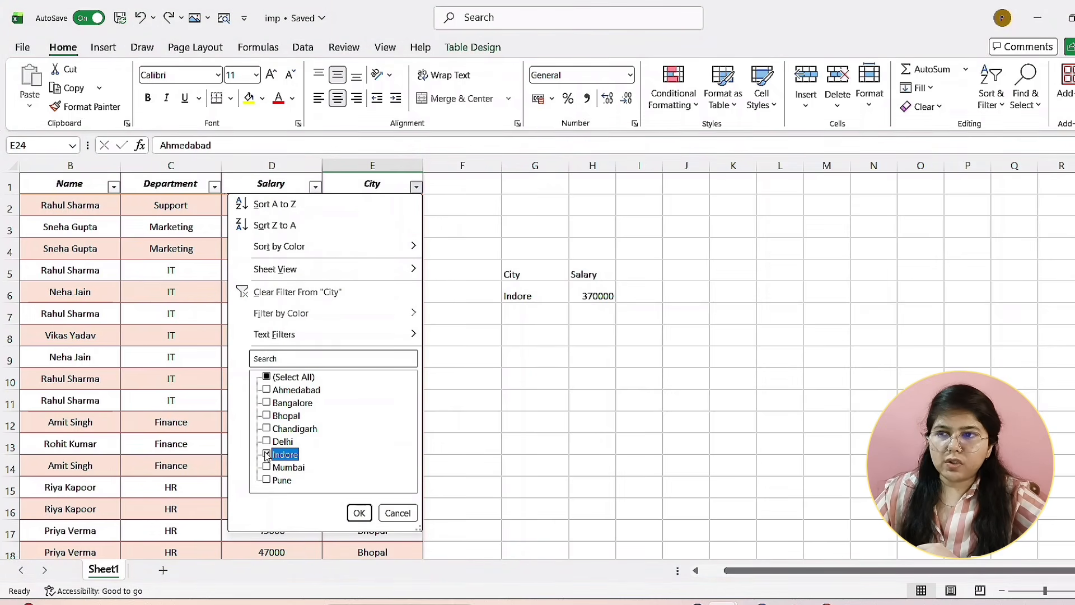
{"action": "left_click", "coordinate": [358, 512]}
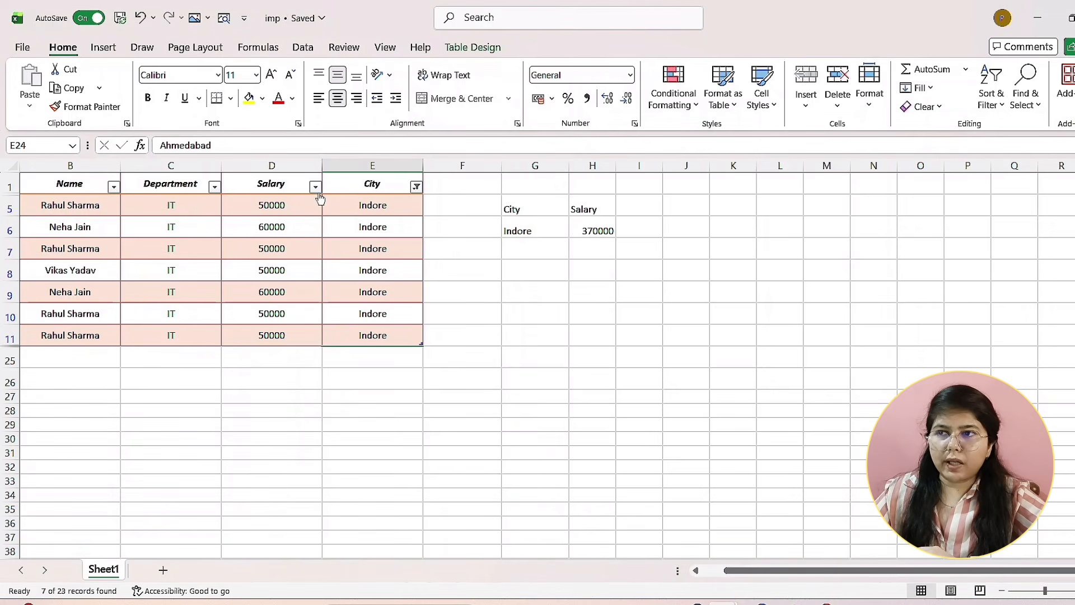
- Select the filtered Indore salaries in D5:D11 to check their sum, and undo the City filter
{"action": "left_click", "coordinate": [282, 207]}
{"action": "left_click_drag", "start_coordinate": [282, 208], "coordinate": [303, 338]}
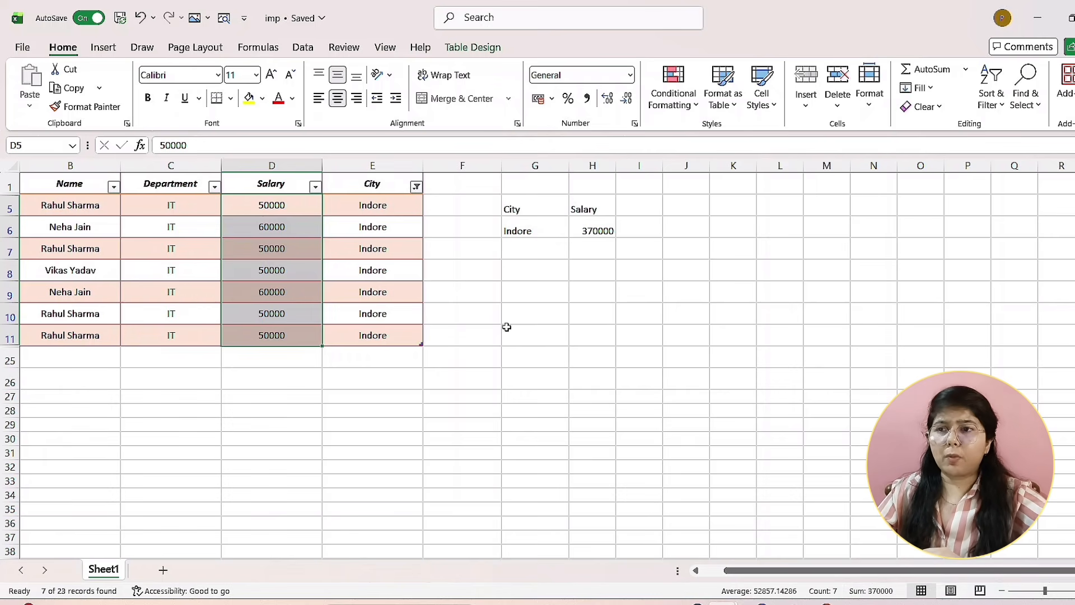
{"action": "key", "text": "ctrl+z"}
- Build a second criteria block with "City" in G8, "Mumbai" in G9 and the header "Salary" in H8
{"action": "left_click", "coordinate": [545, 329]}
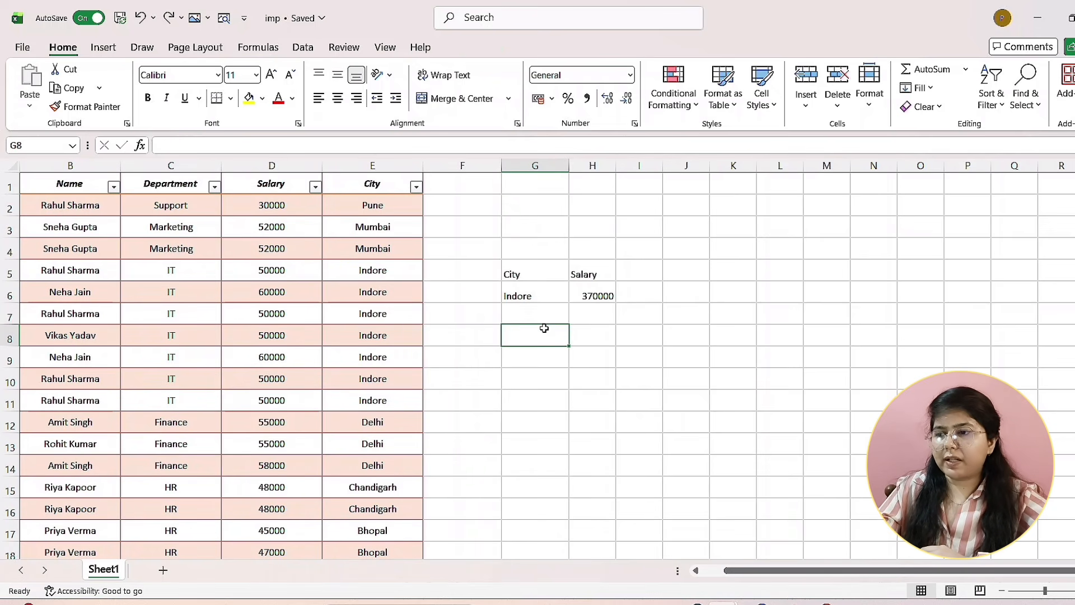
{"action": "double_click", "coordinate": [544, 328]}
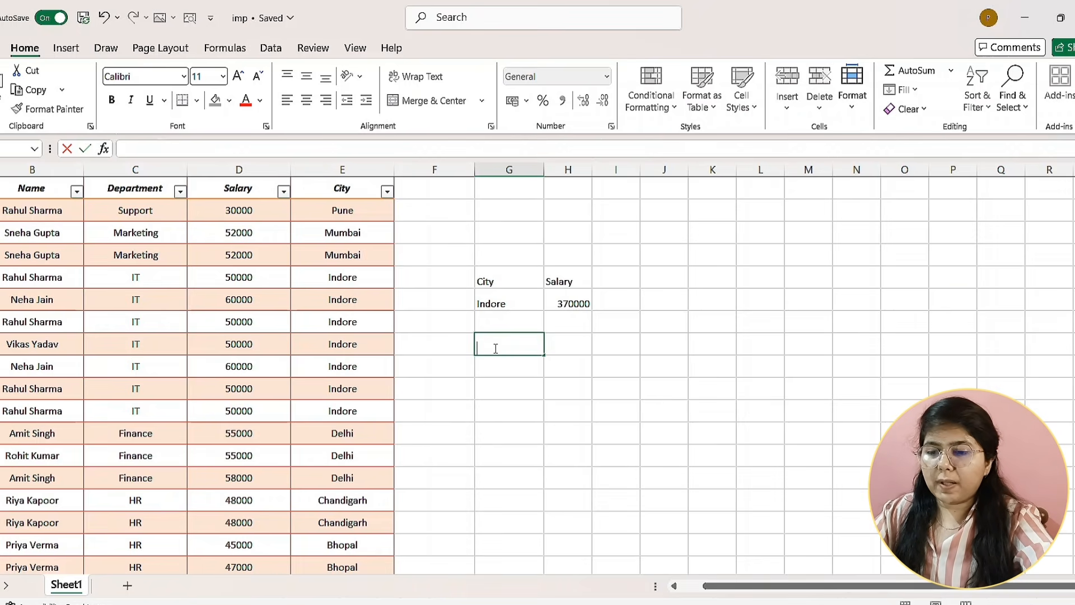
{"action": "type", "text": "y"}
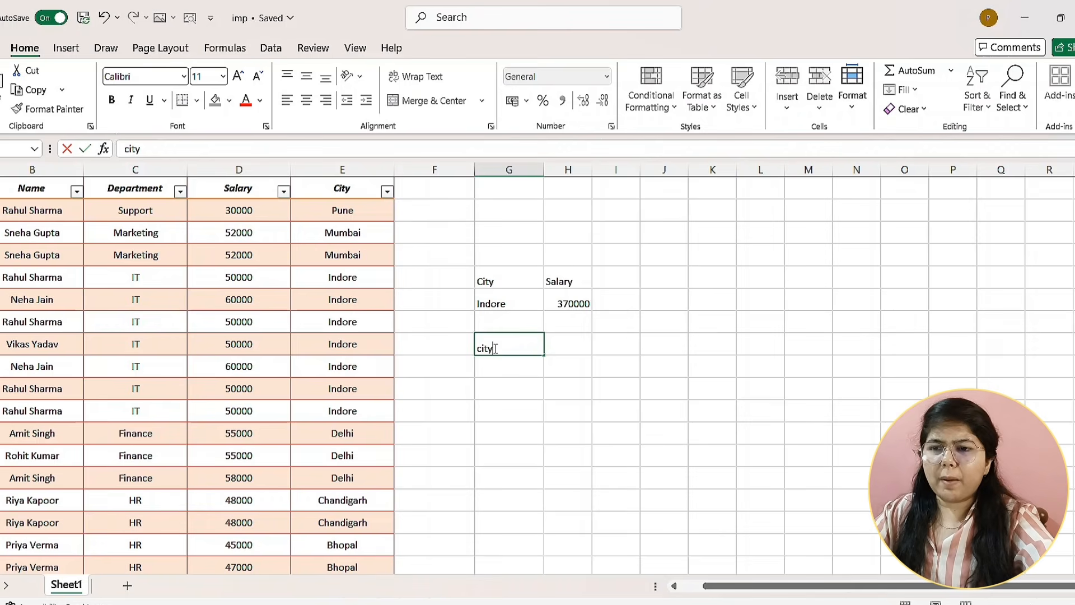
{"action": "key", "text": "BackSpace"}
{"action": "key", "text": "BackSpace"}
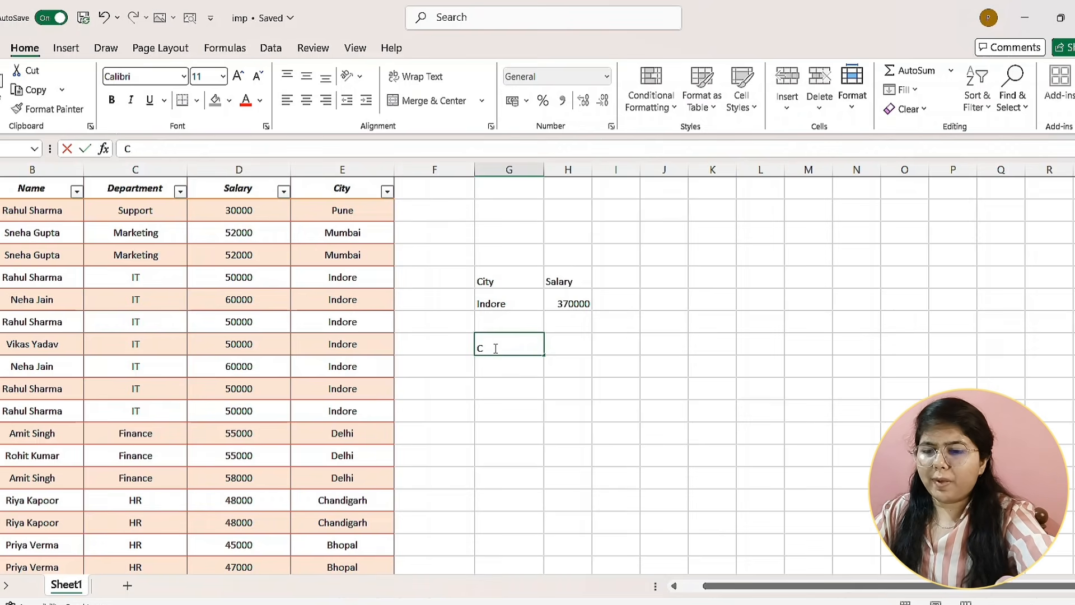
{"action": "type", "text": "ty"}
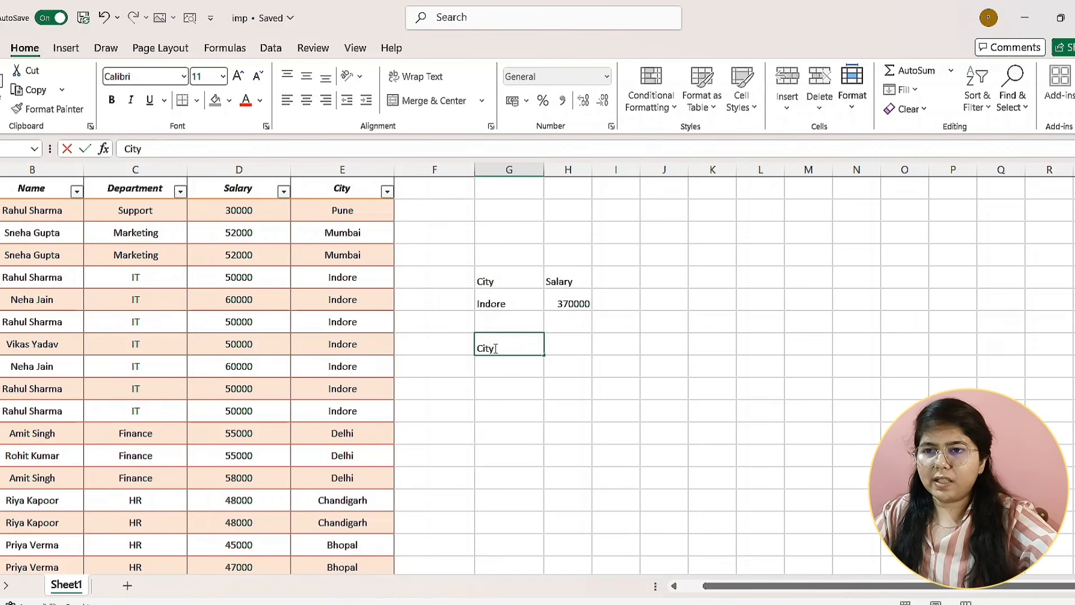
{"action": "key", "text": "Return"}
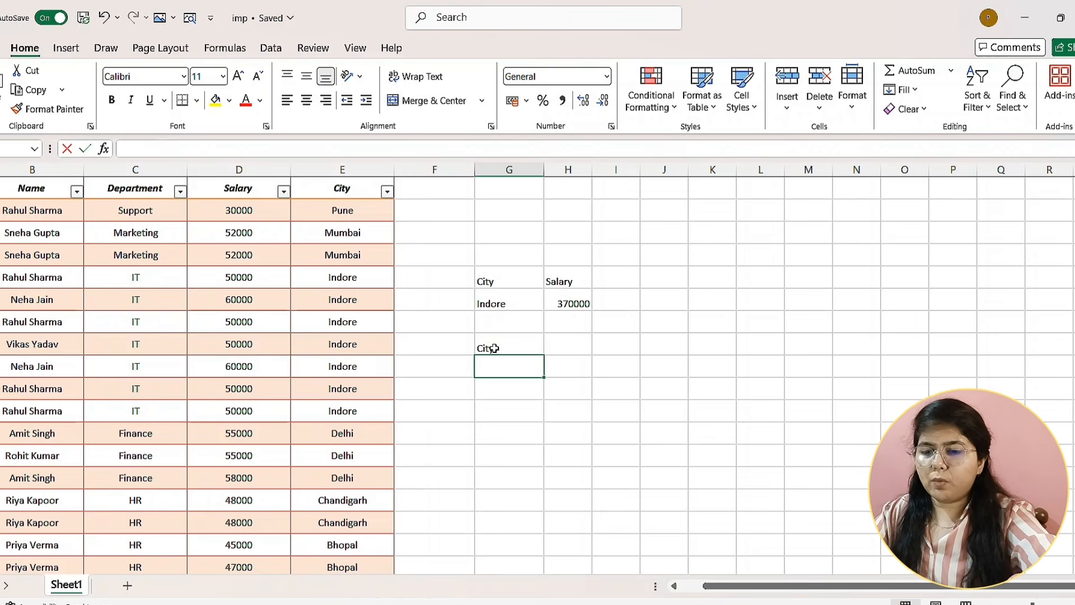
{"action": "type", "text": "Mumbai"}
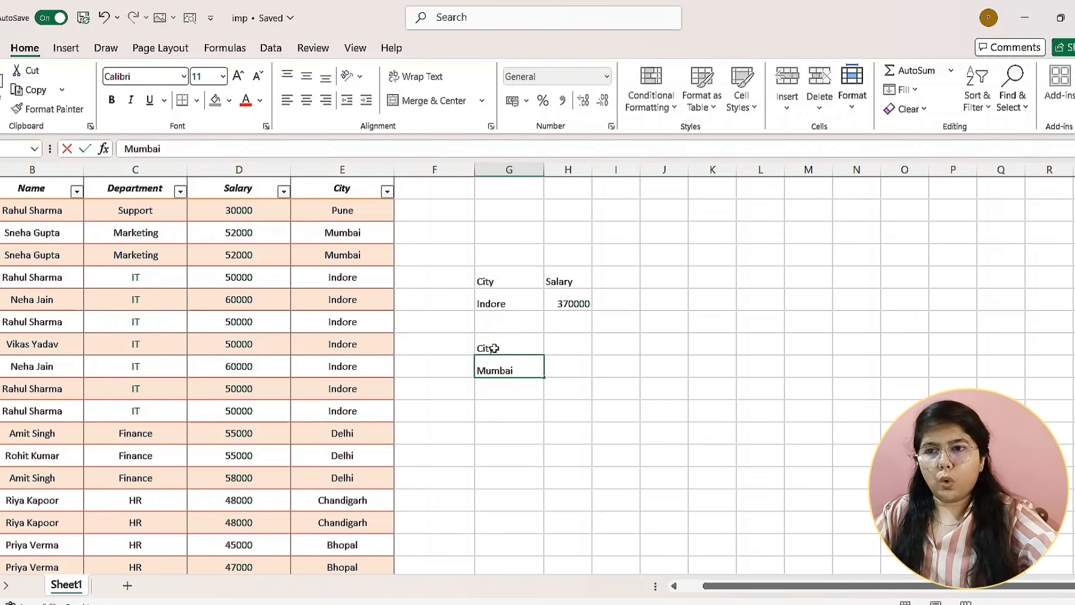
{"action": "left_click", "coordinate": [568, 347]}
{"action": "type", "text": "Sal"}
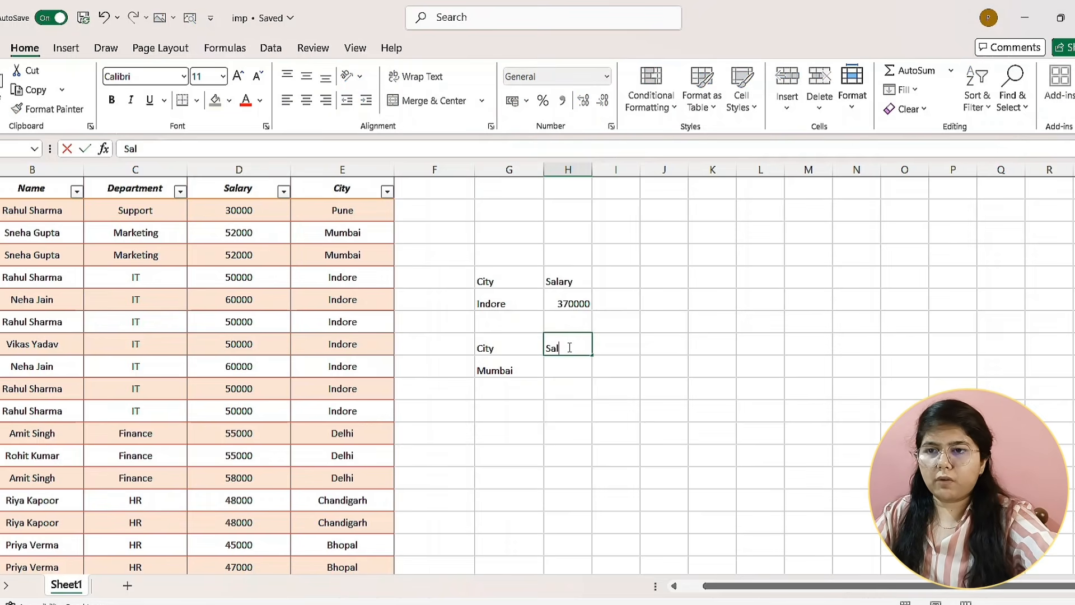
{"action": "type", "text": "ary"}
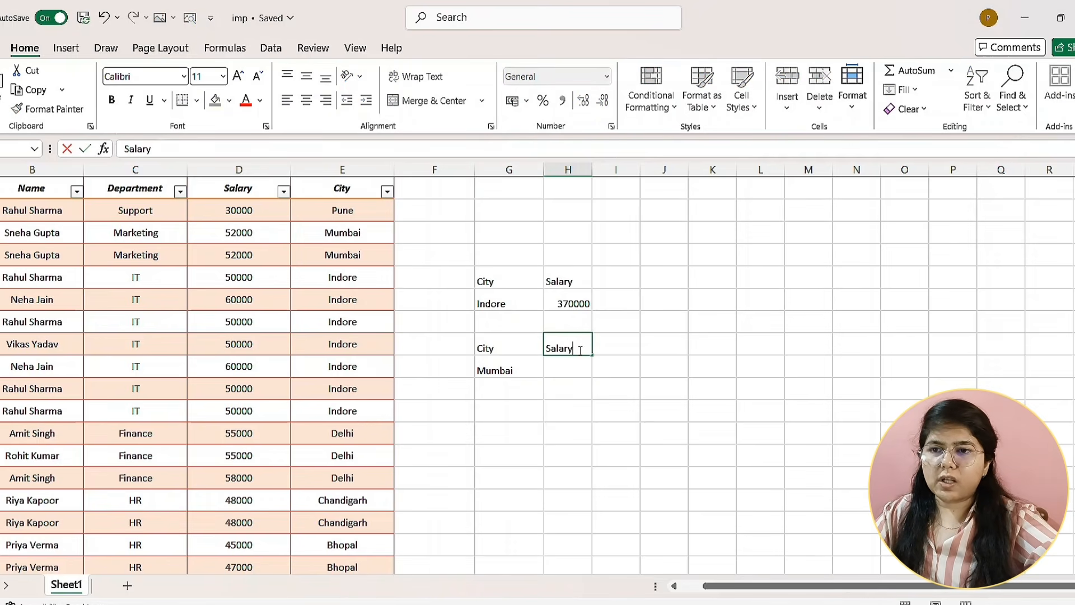
- Start a DAVERAGE formula in H9 with the entire employee table, Table2[#All], as its database
{"action": "left_click", "coordinate": [566, 369]}
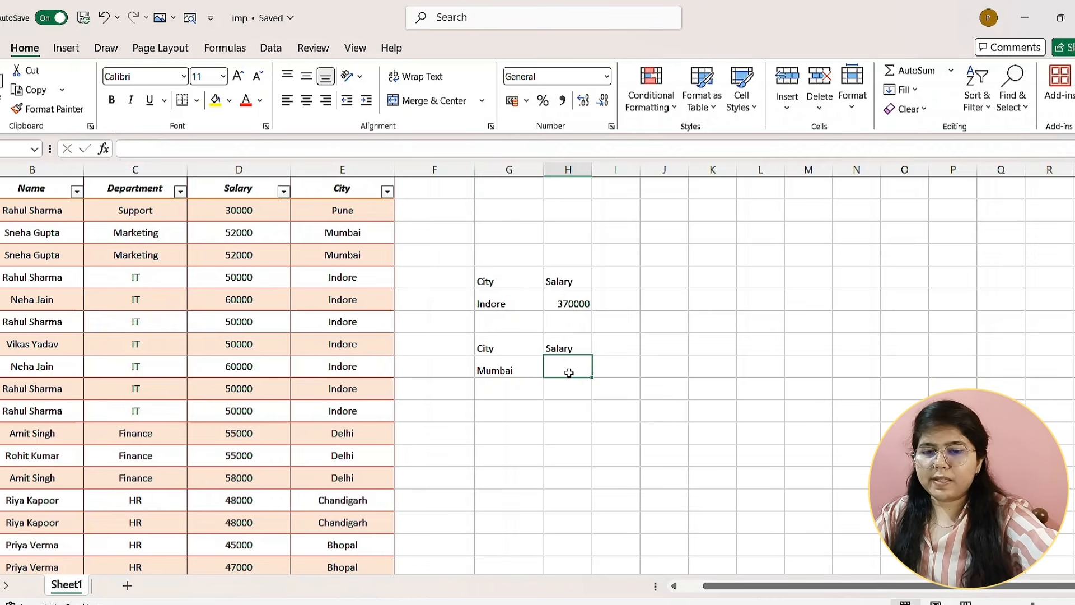
{"action": "type", "text": "=dav"}
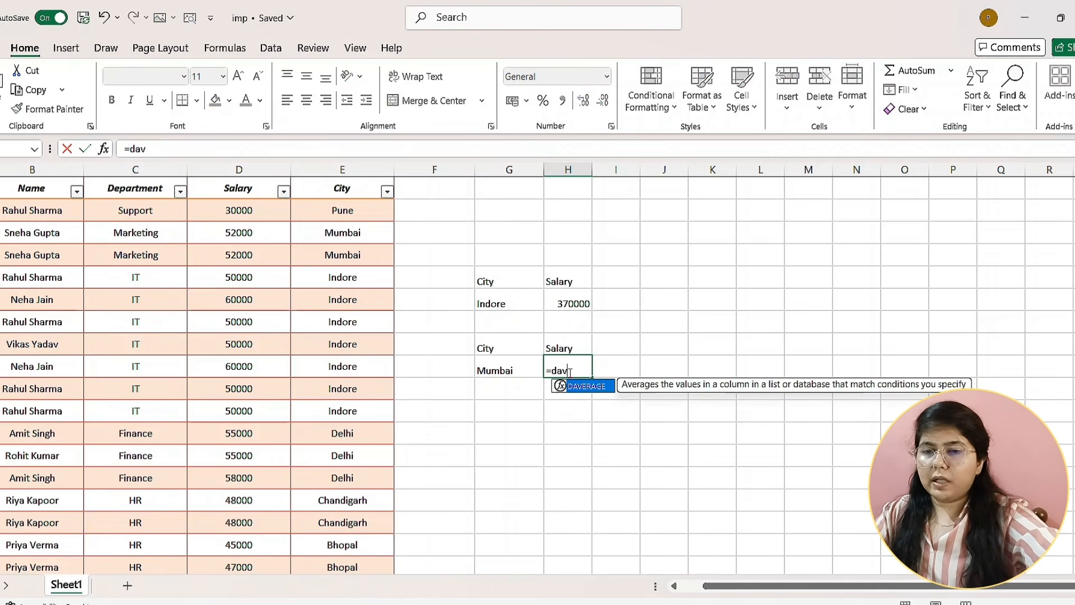
{"action": "key", "text": "Tab"}
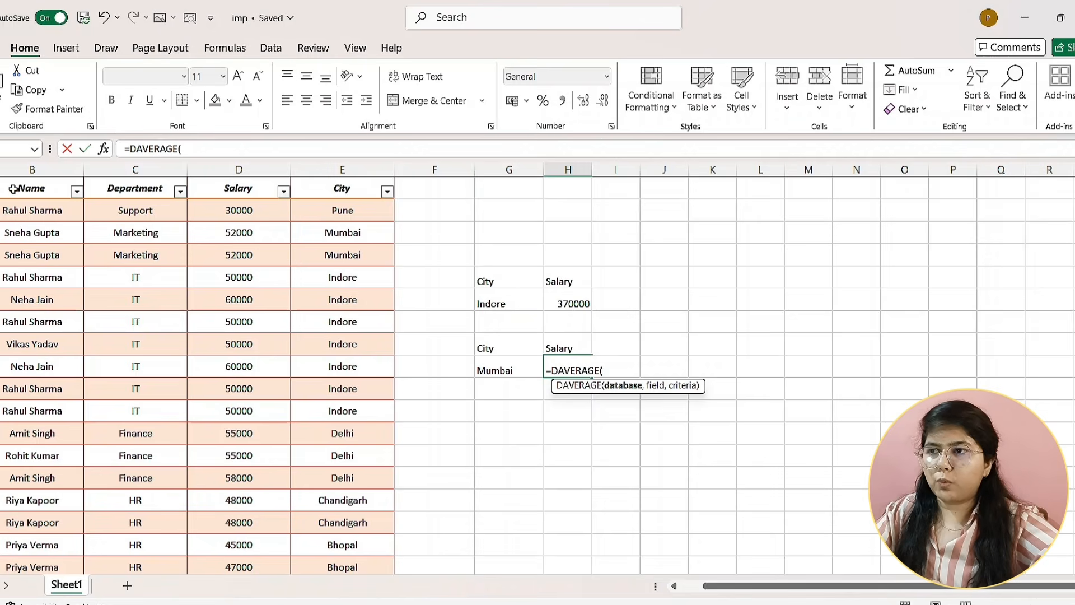
{"action": "left_click_drag", "start_coordinate": [13, 189], "coordinate": [384, 520]}
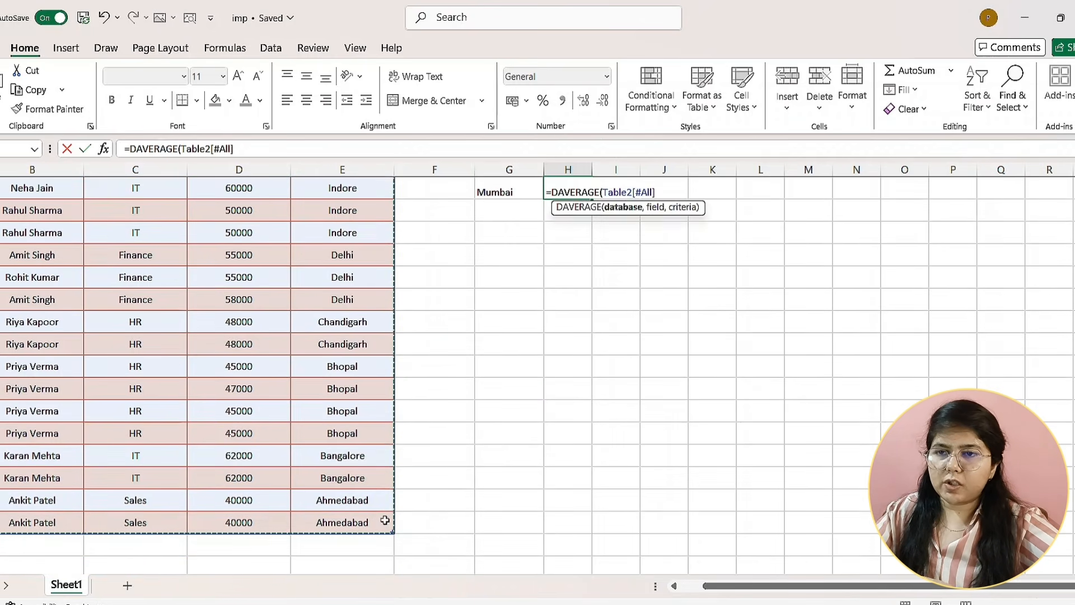
{"action": "scroll", "coordinate": [353, 422], "scroll_direction": "up", "scroll_amount": 3}
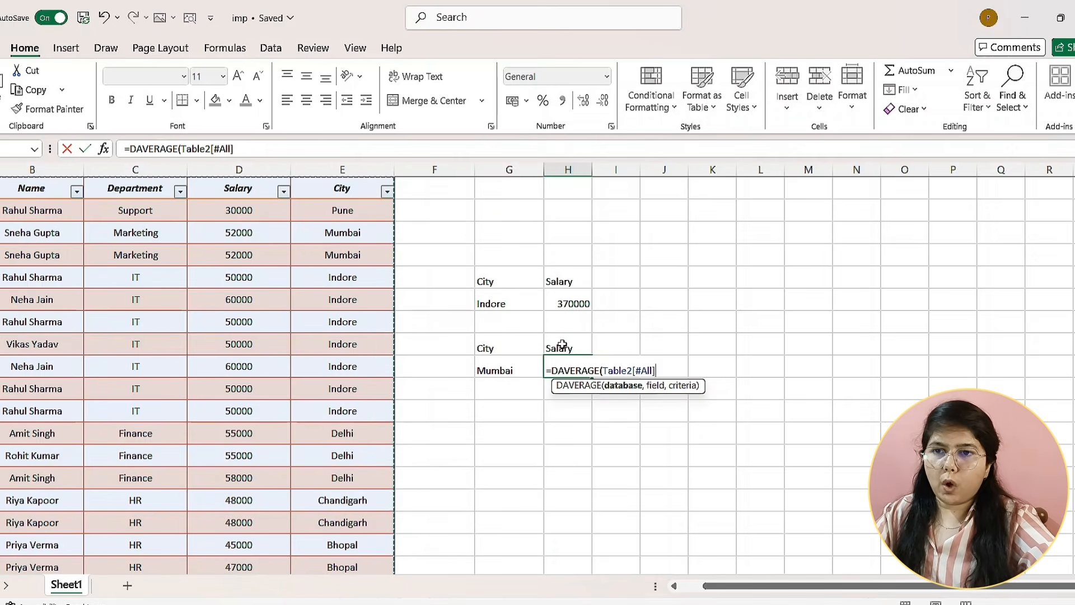
- Complete the H9 DAVERAGE formula with "Salary" as the field and G8:G9 as the criteria, and check it against the Mumbai salaries
{"action": "type", "text": ","}
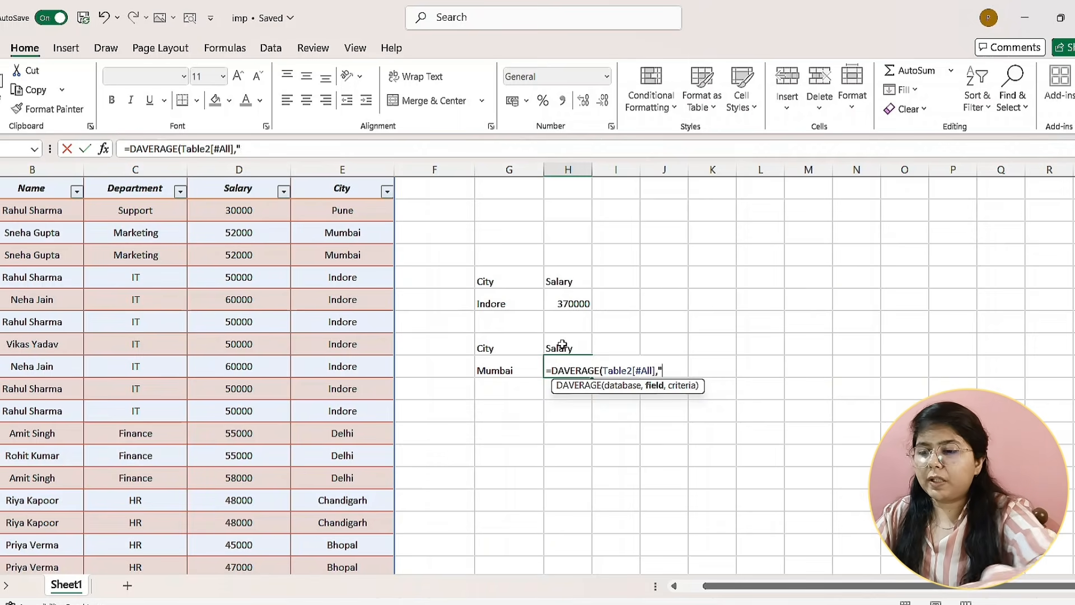
{"action": "type", "text": "\"Salary\""}
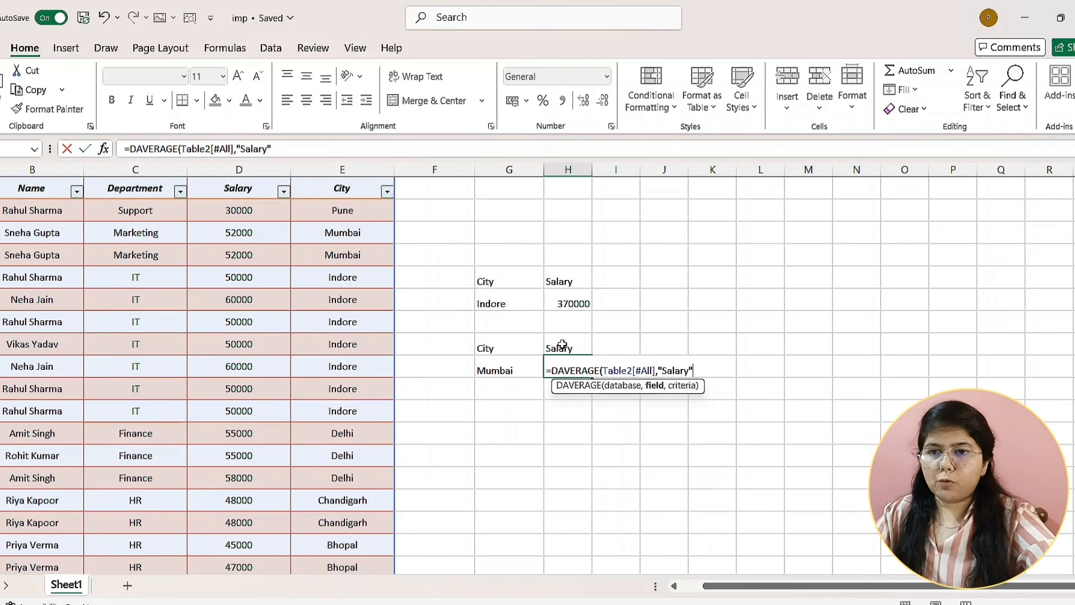
{"action": "type", "text": ","}
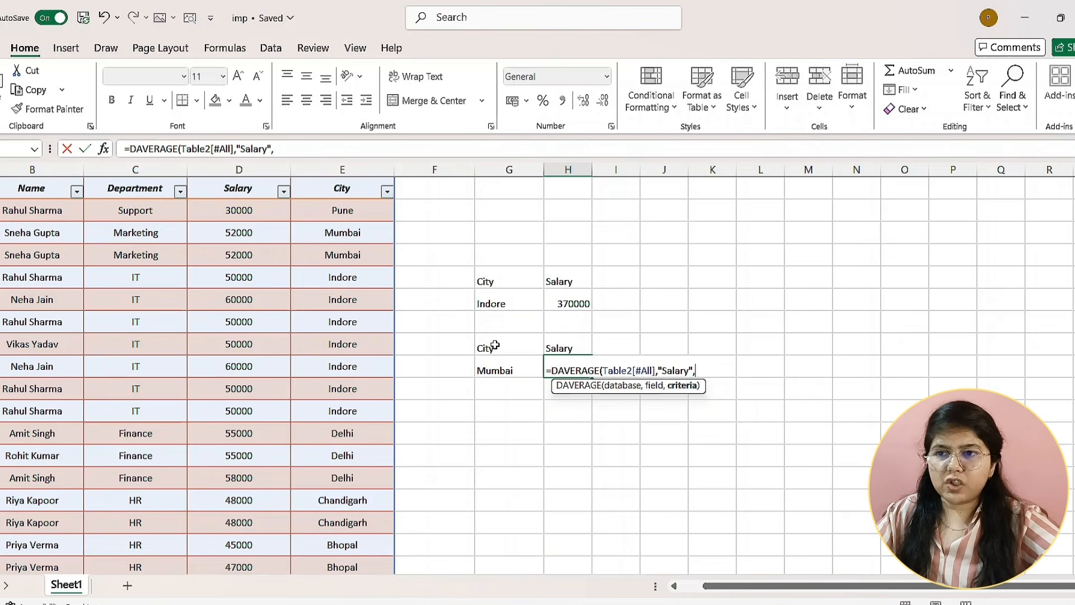
{"action": "left_click_drag", "start_coordinate": [495, 345], "coordinate": [504, 367]}
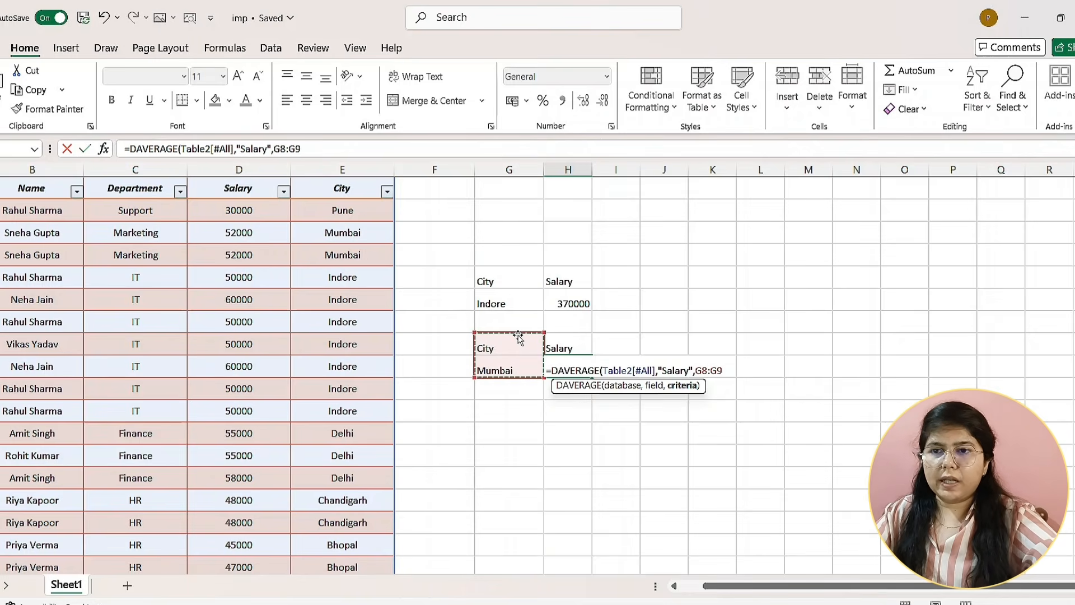
{"action": "key", "text": "Return"}
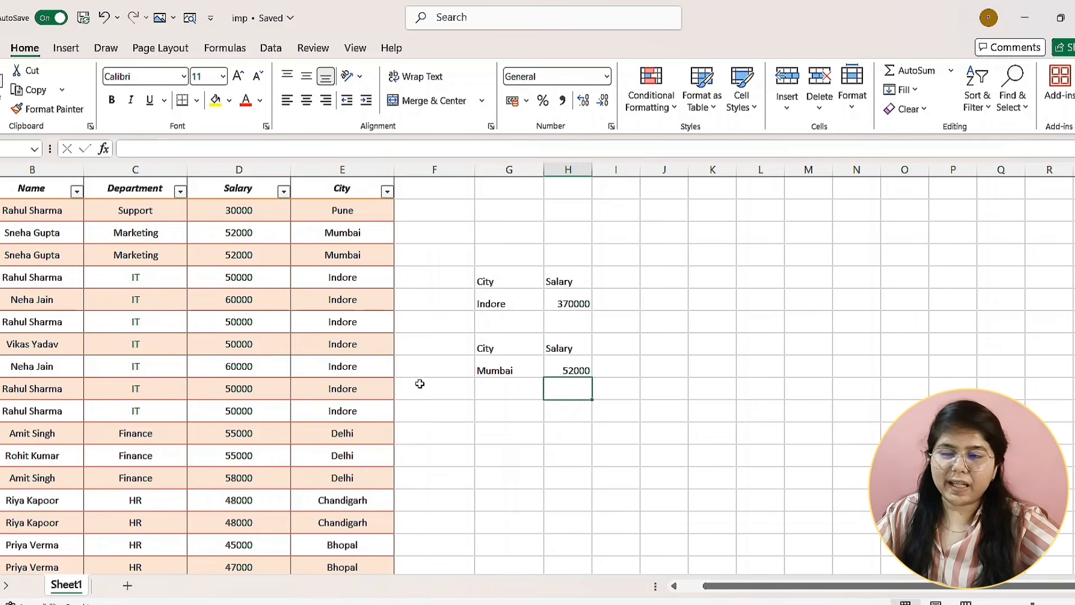
{"action": "left_click_drag", "start_coordinate": [250, 232], "coordinate": [256, 253]}
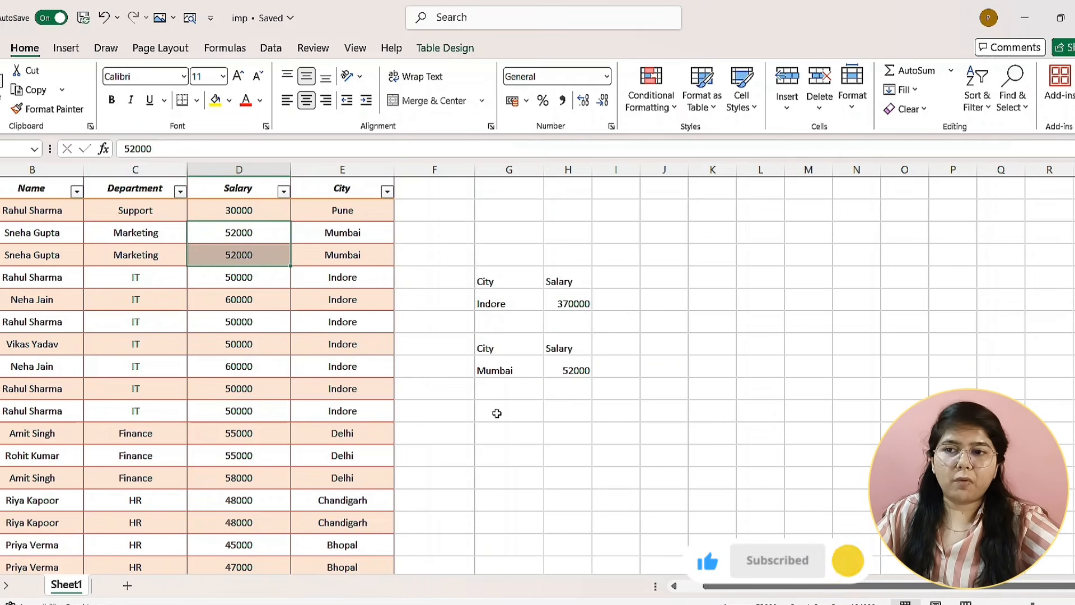
- Copy the City criteria cells G8:G9 to G11:G12 and change the copied city to "Indore"
{"action": "left_click_drag", "start_coordinate": [485, 347], "coordinate": [531, 356]}
{"action": "key", "text": "ctrl+c"}
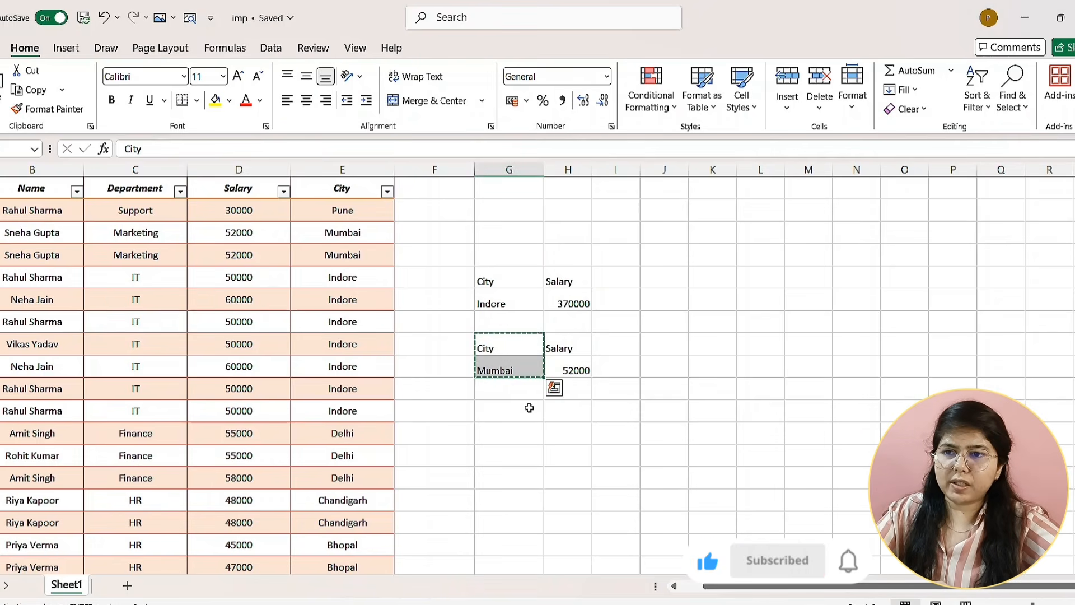
{"action": "left_click", "coordinate": [500, 416]}
{"action": "key", "text": "ctrl+v"}
{"action": "double_click", "coordinate": [524, 438]}
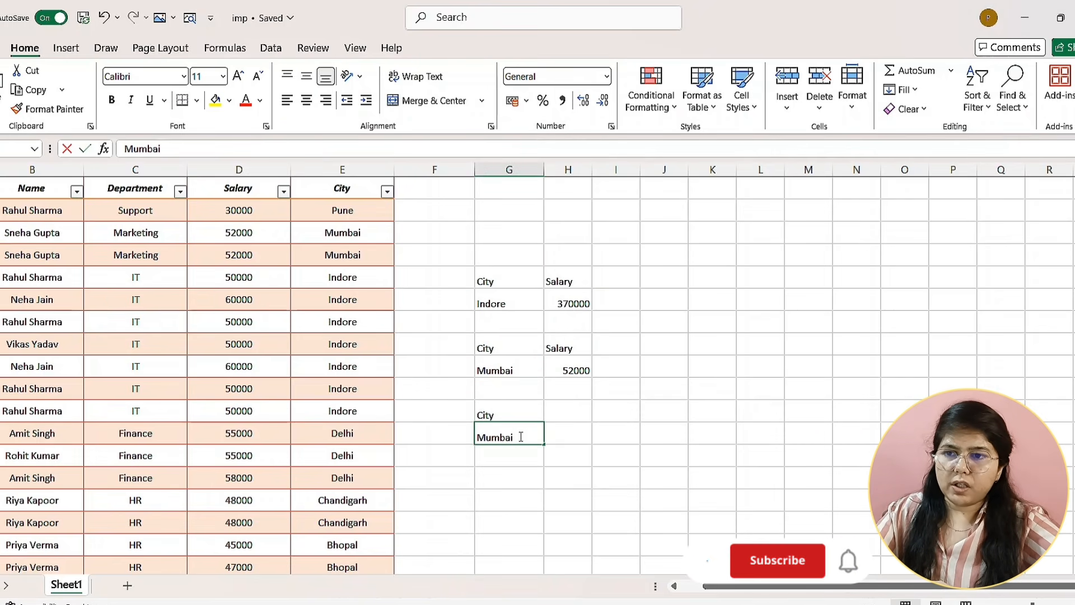
{"action": "left_click_drag", "start_coordinate": [524, 437], "coordinate": [478, 431]}
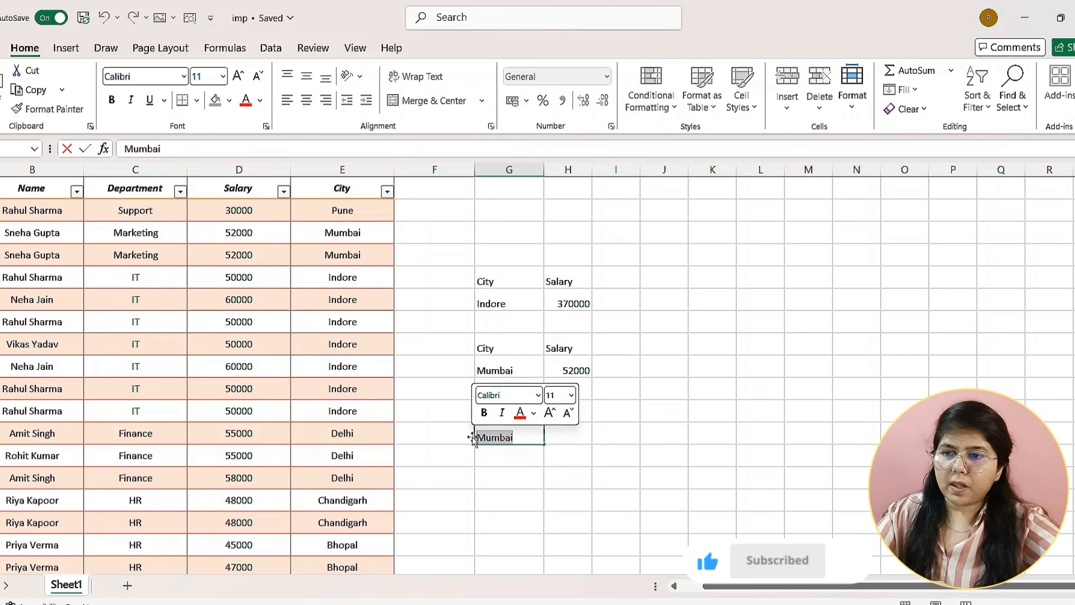
{"action": "type", "text": "In"}
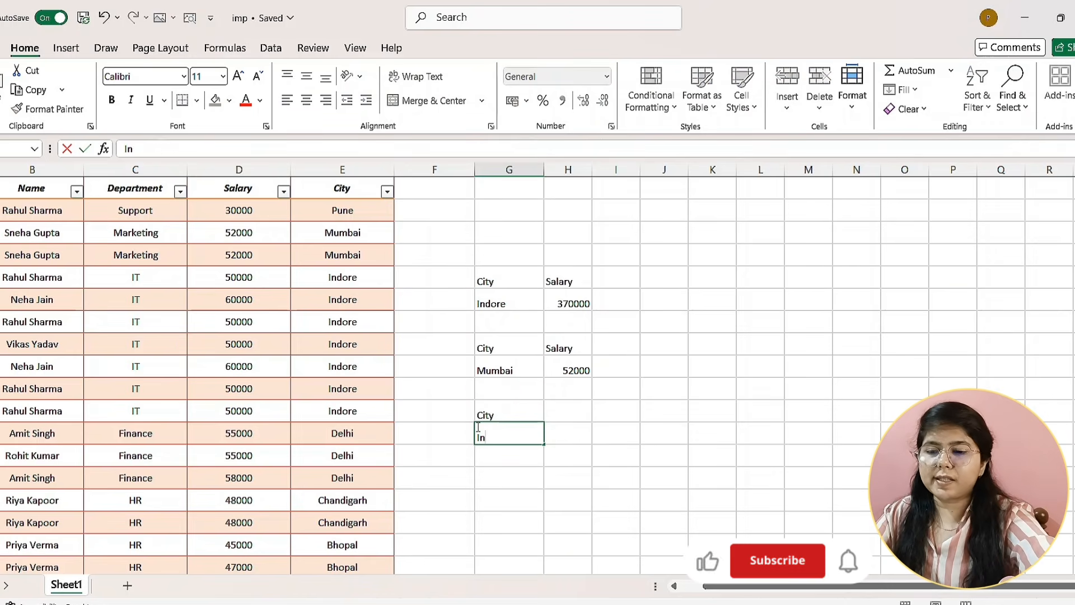
{"action": "type", "text": "dore"}
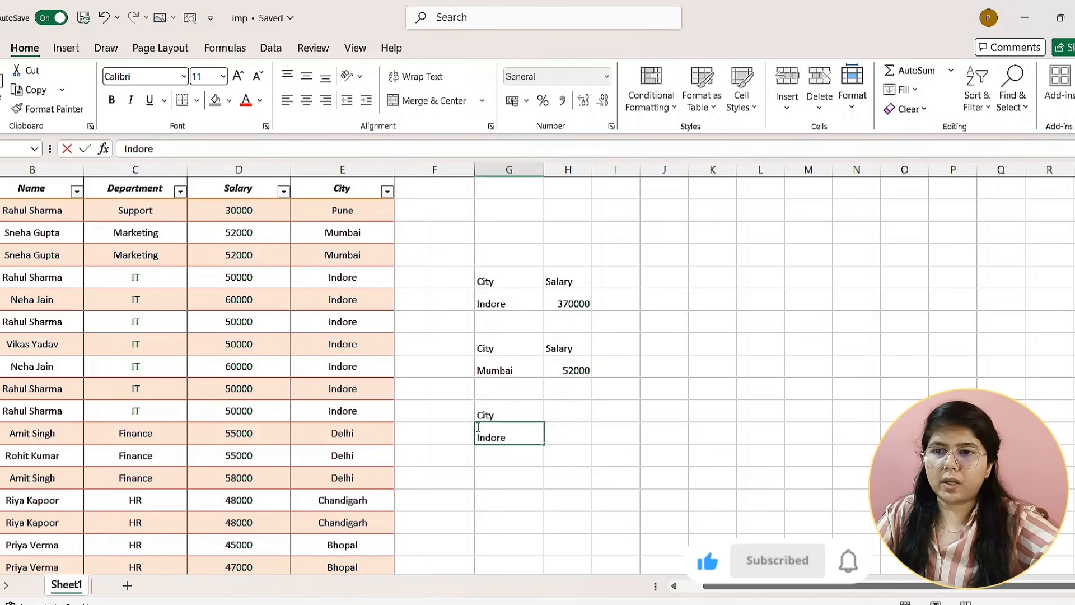
- Enter the header "Salary" in H11 and open H12 for editing
{"action": "left_click", "coordinate": [571, 417]}
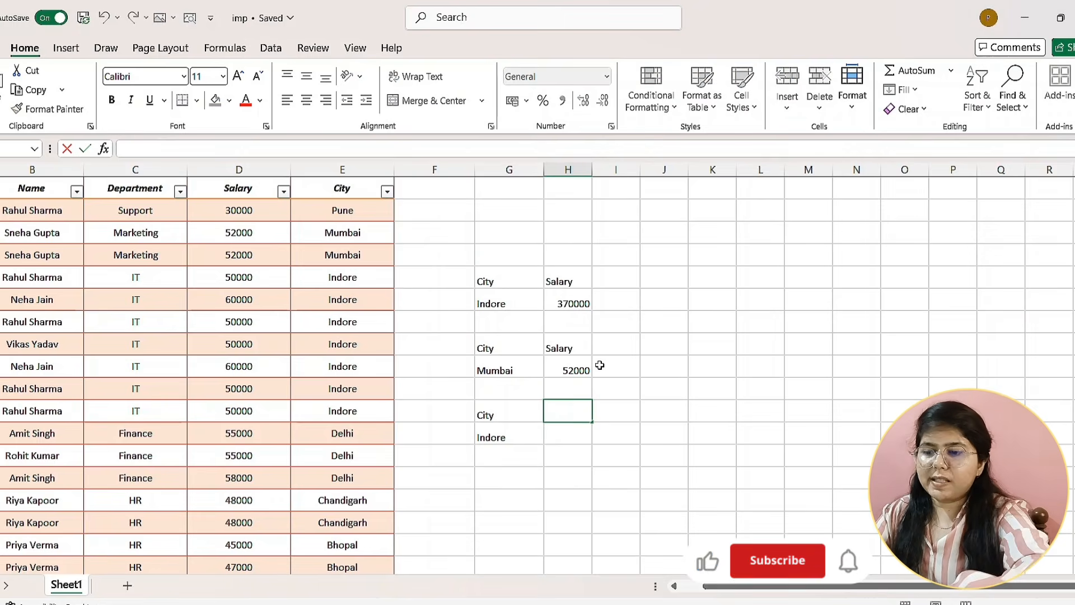
{"action": "type", "text": "S"}
{"action": "key", "text": "BackSpace"}
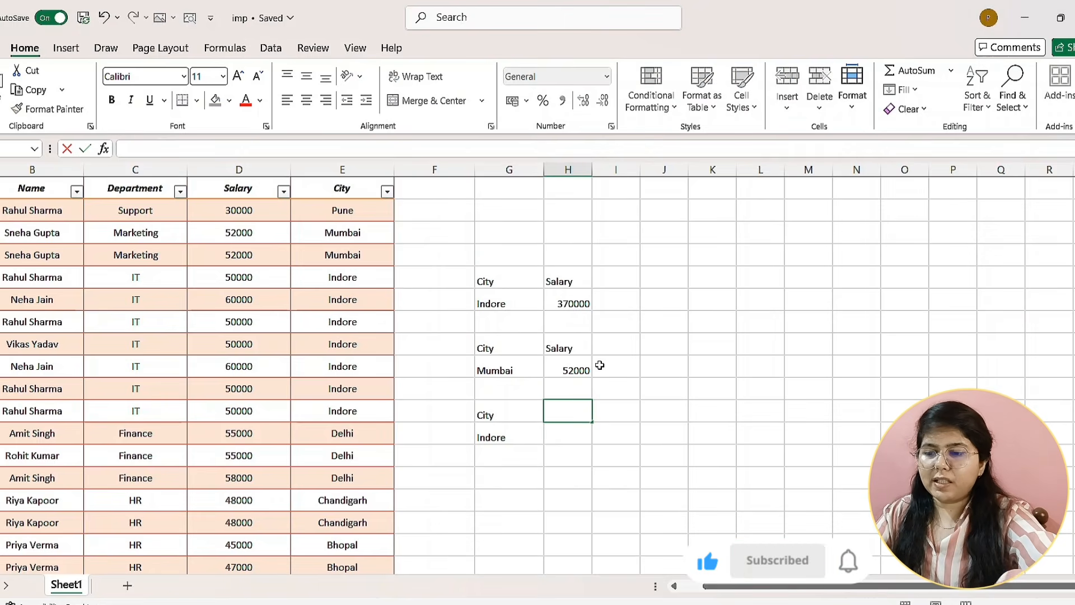
{"action": "type", "text": "Salary"}
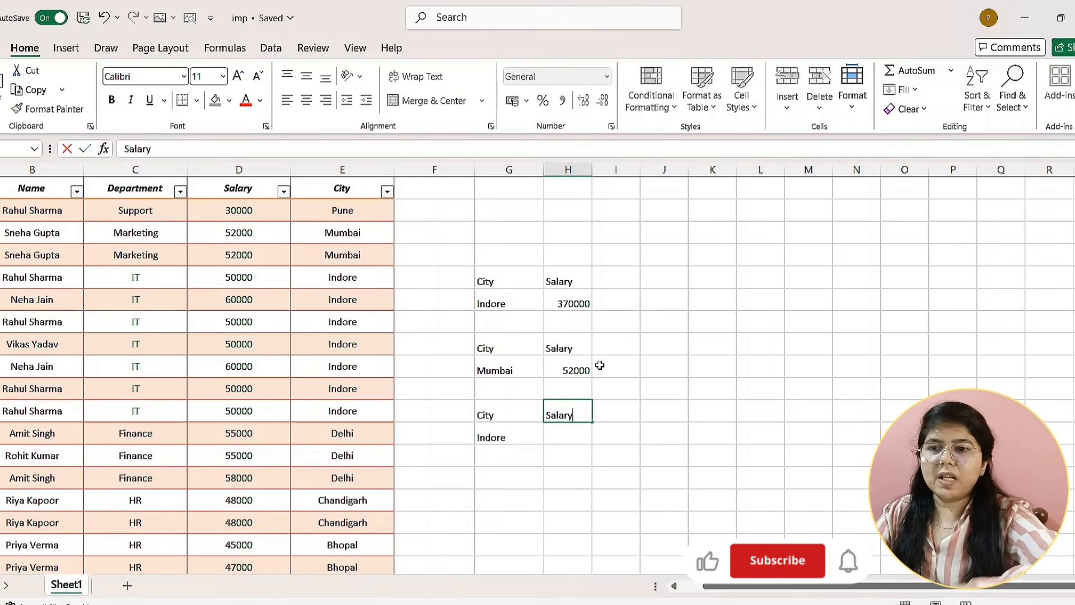
{"action": "left_click", "coordinate": [572, 435]}
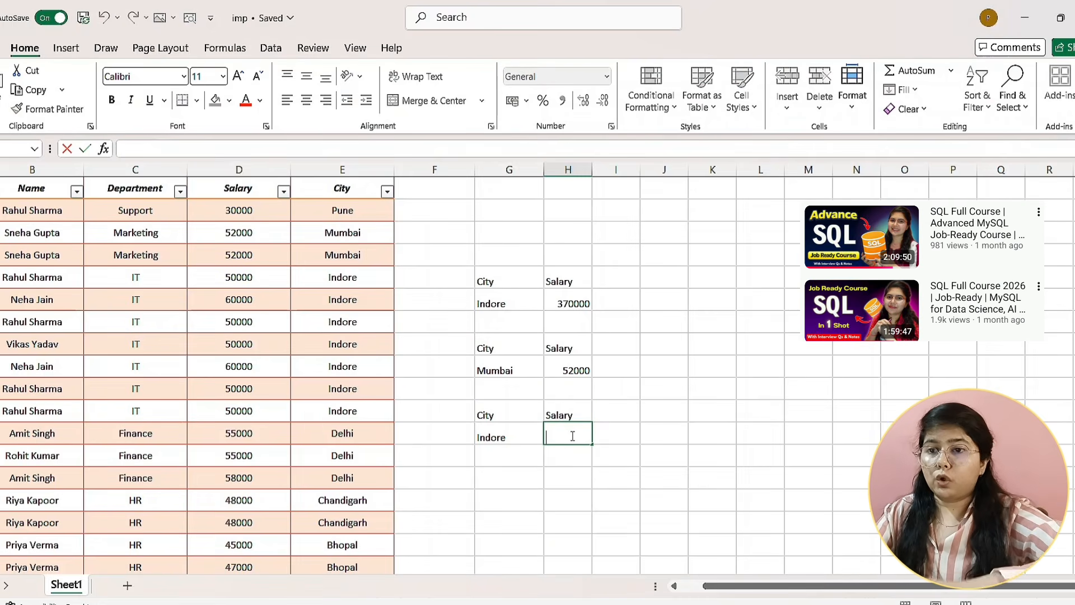
- Start a DMIN formula in H12 with the entire employee table, Table2[#All], as its database
{"action": "left_click", "coordinate": [578, 419]}
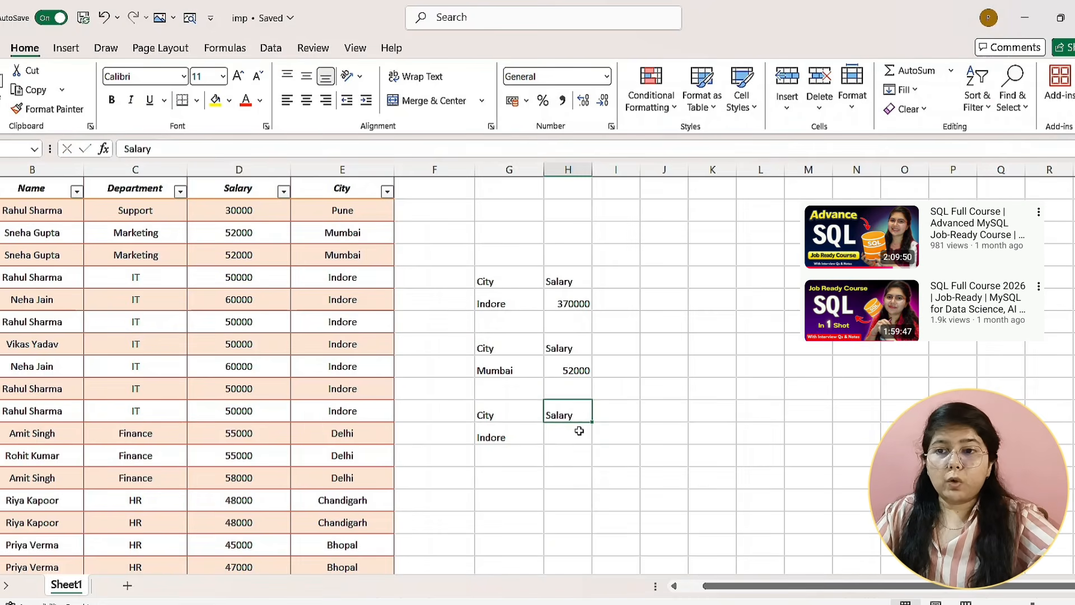
{"action": "left_click", "coordinate": [579, 431]}
{"action": "type", "text": "="}
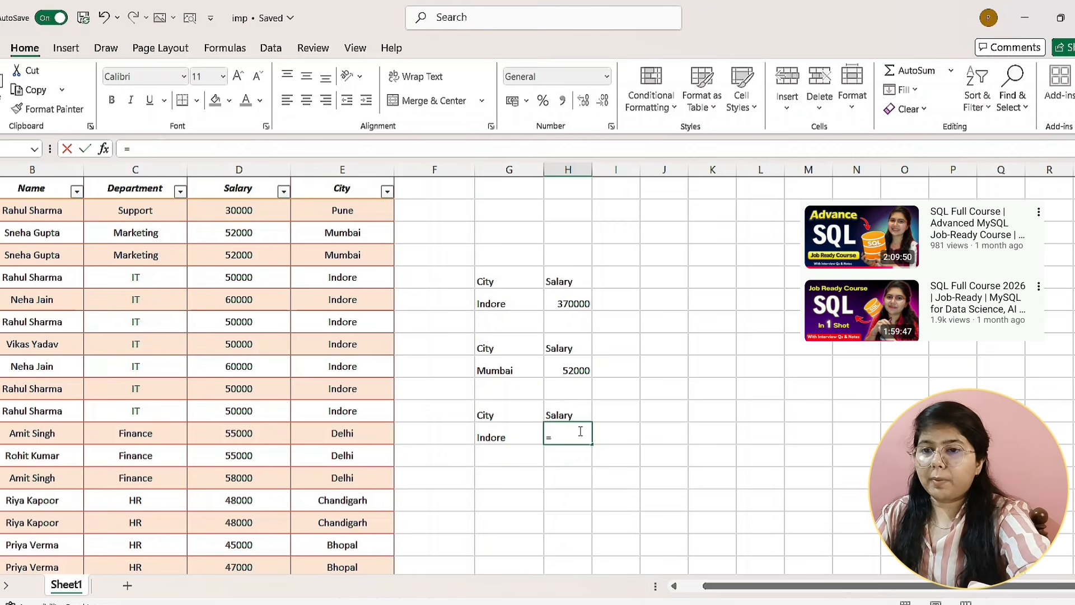
{"action": "type", "text": "dmi"}
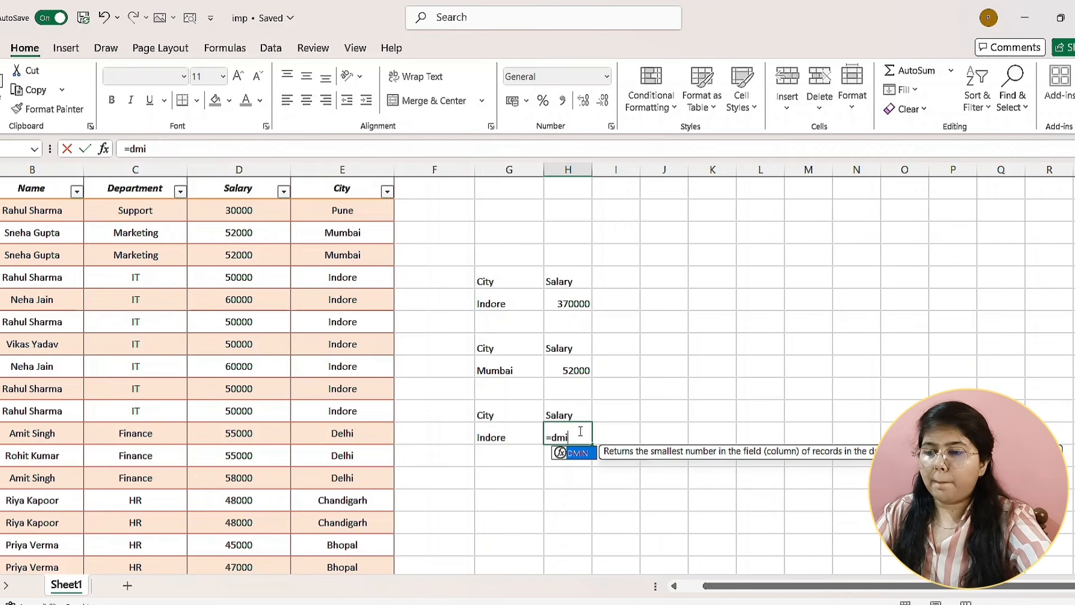
{"action": "key", "text": "Tab"}
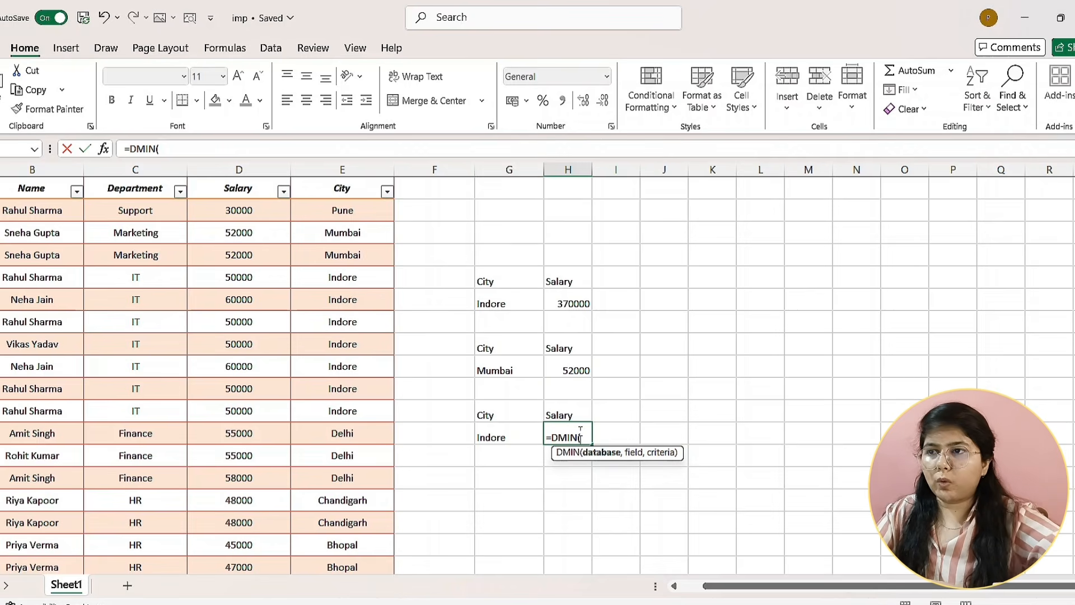
{"action": "left_click_drag", "start_coordinate": [32, 188], "coordinate": [336, 527]}
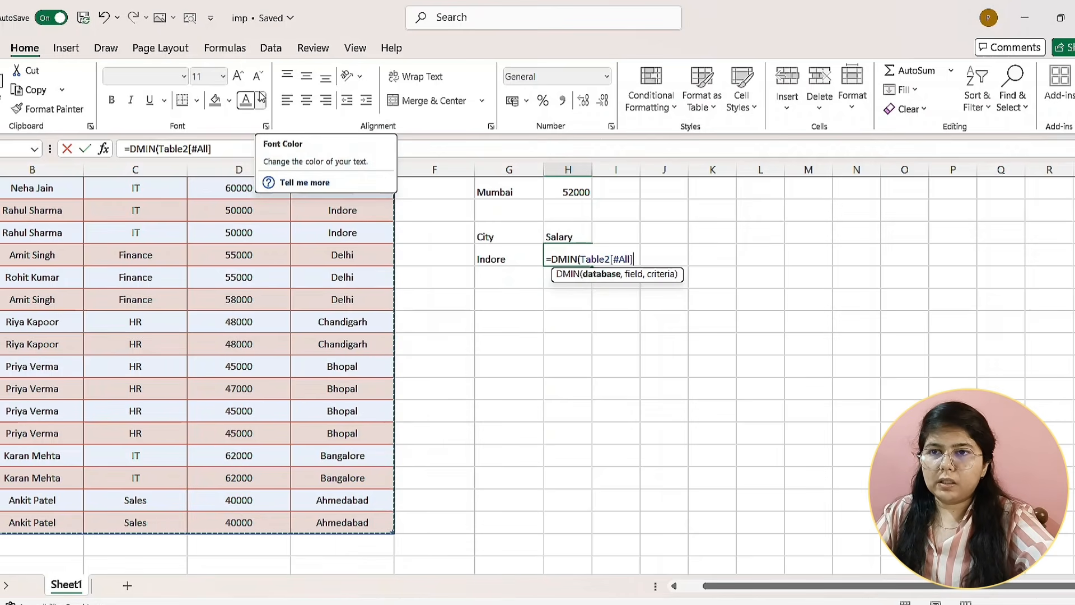
- Complete the H12 DMIN formula with "Salary" as the field and the City criteria cells G11:G12
{"action": "type", "text": ",\""}
{"action": "key", "text": "Return"}
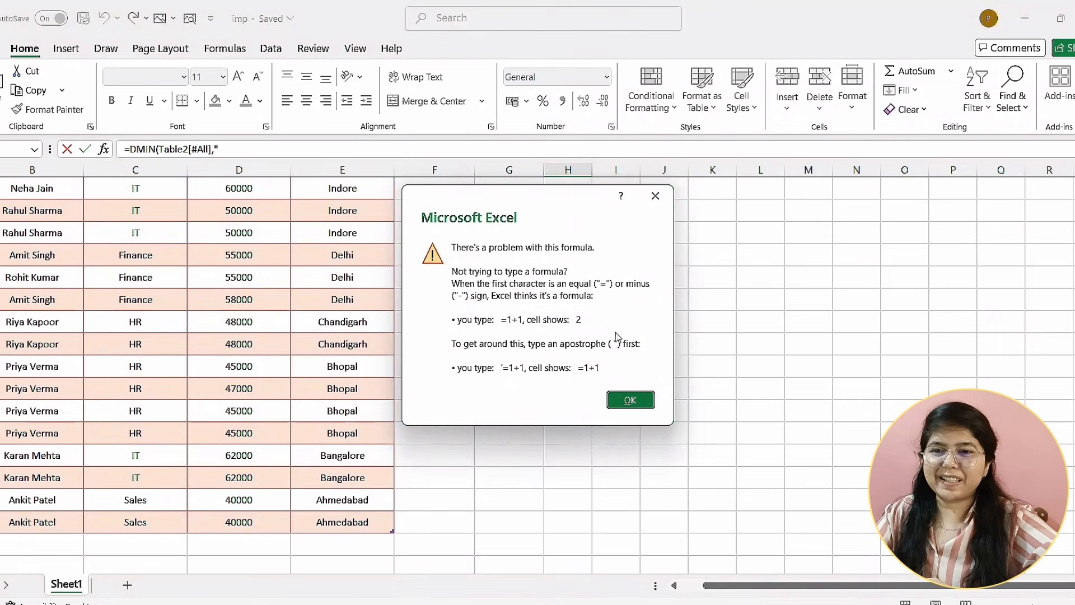
{"action": "left_click", "coordinate": [638, 400]}
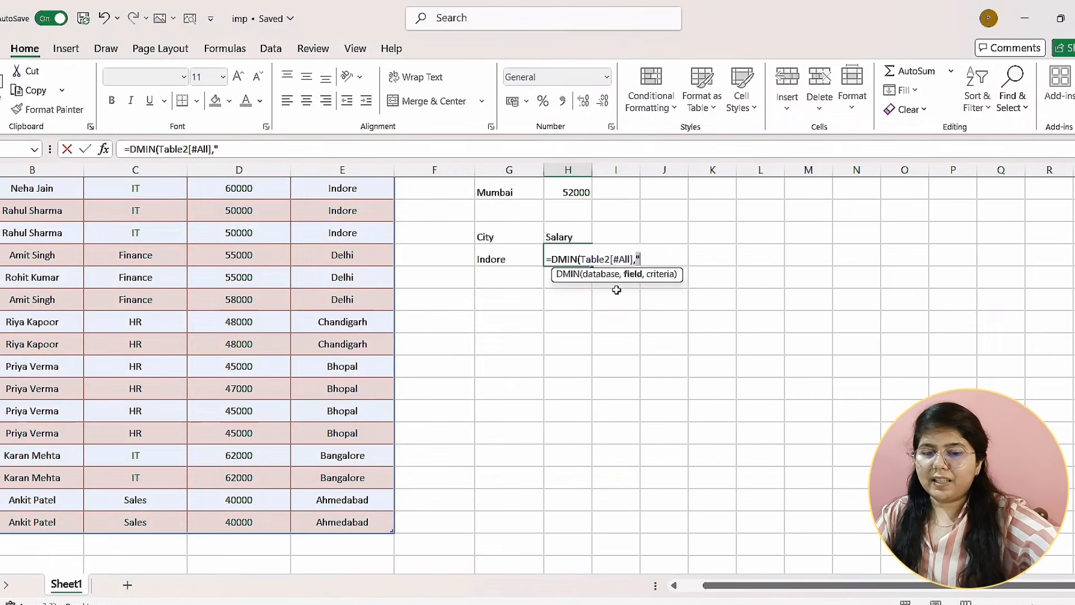
{"action": "type", "text": "S"}
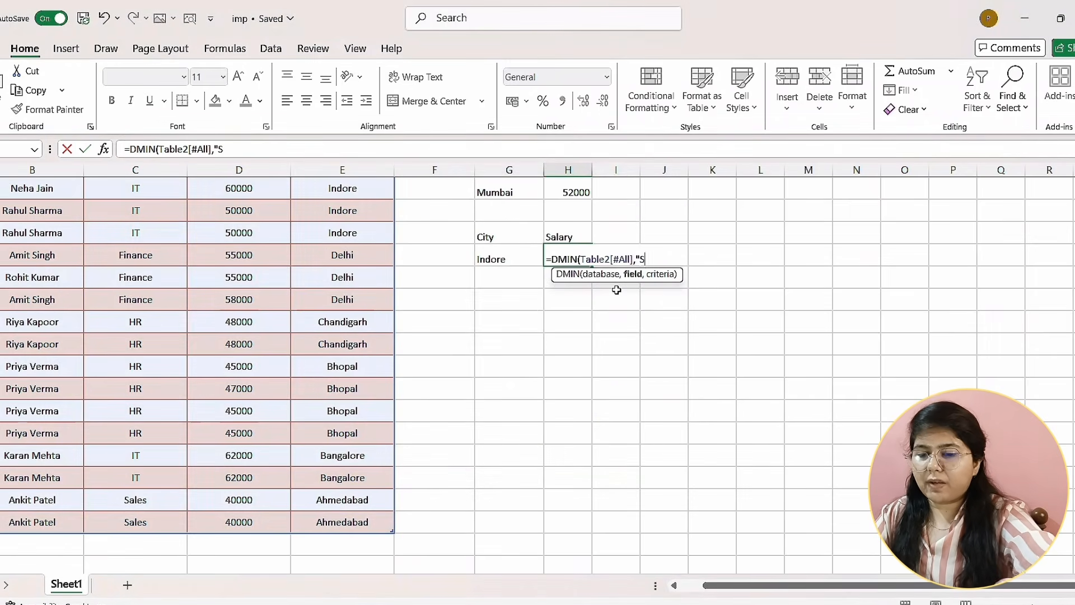
{"action": "type", "text": "alary"}
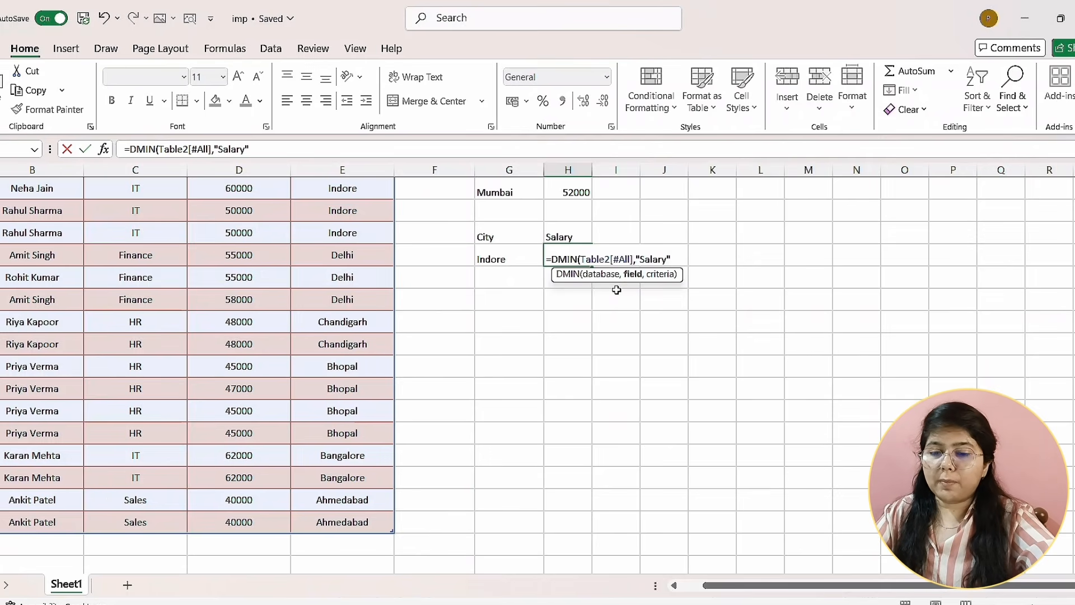
{"action": "type", "text": "\","}
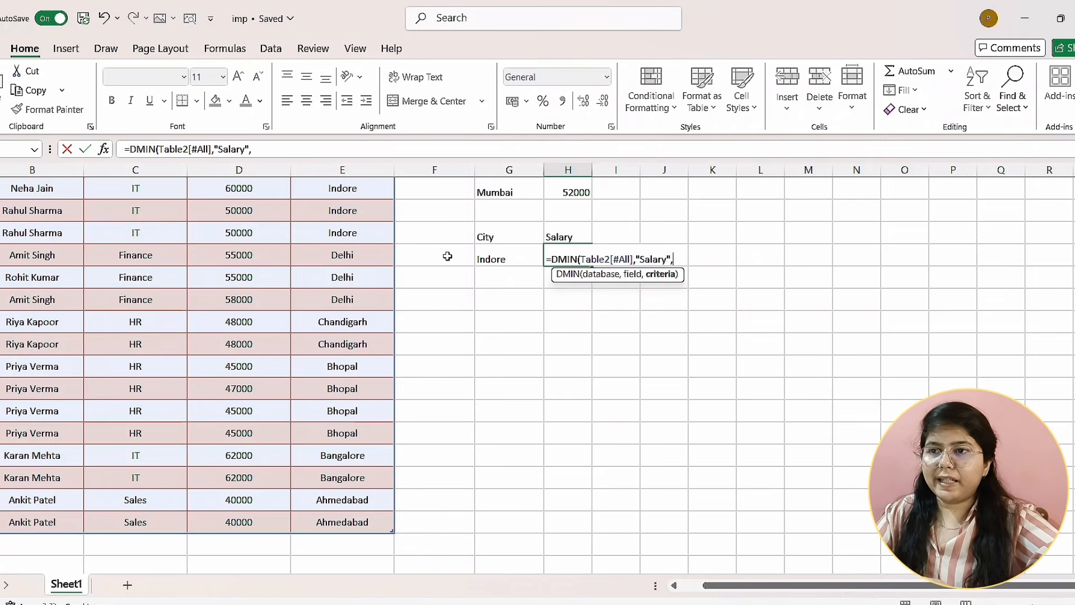
{"action": "scroll", "coordinate": [262, 297], "scroll_direction": "up", "scroll_amount": 3}
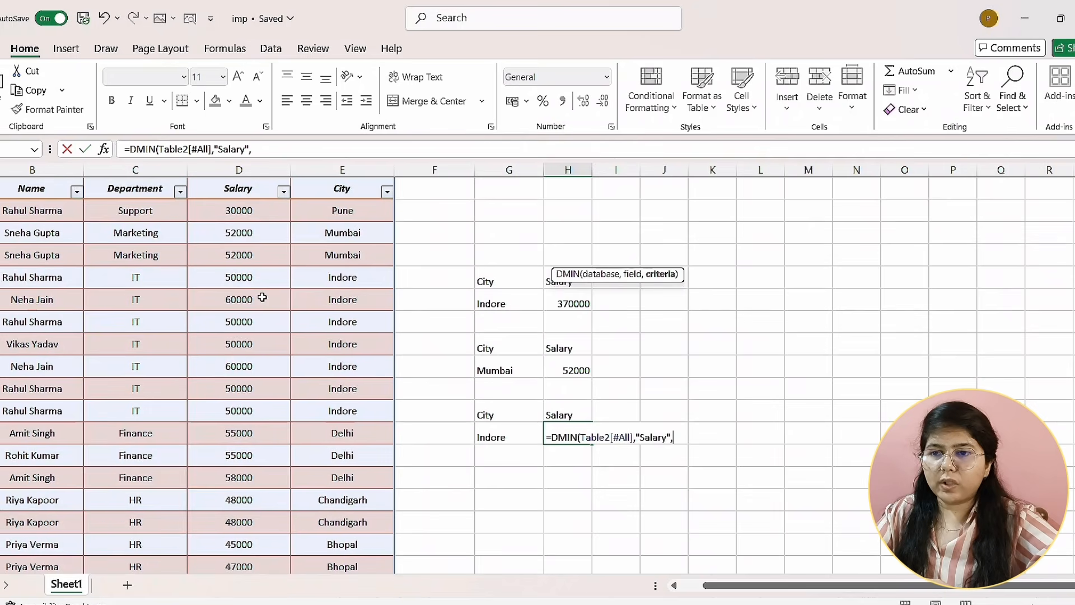
{"action": "left_click_drag", "start_coordinate": [496, 415], "coordinate": [502, 439]}
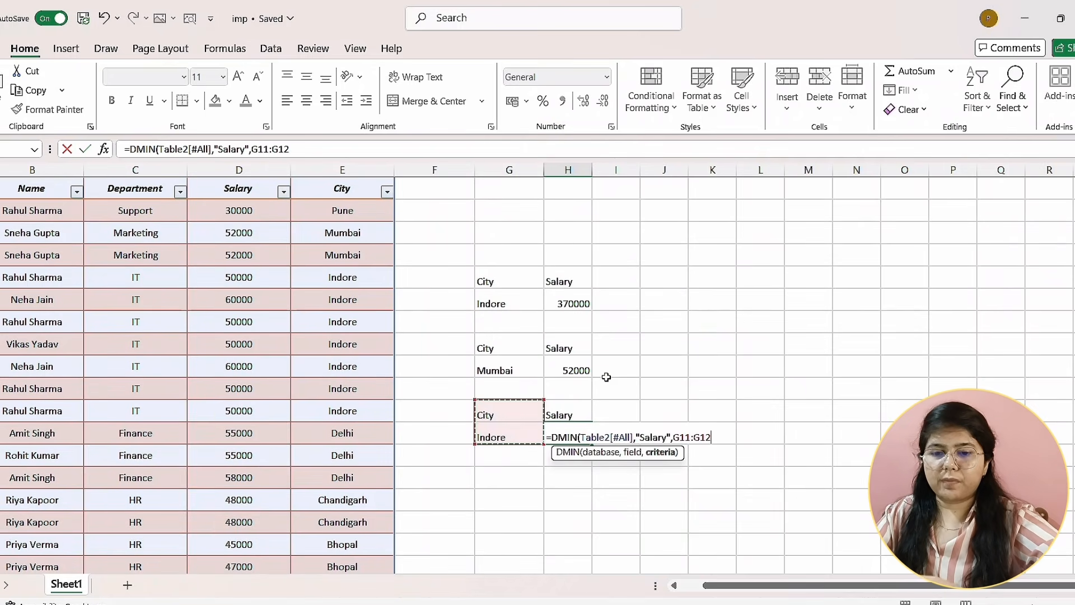
{"action": "key", "text": "Return"}
{"action": "scroll", "coordinate": [607, 376], "scroll_direction": "left", "scroll_amount": 1}
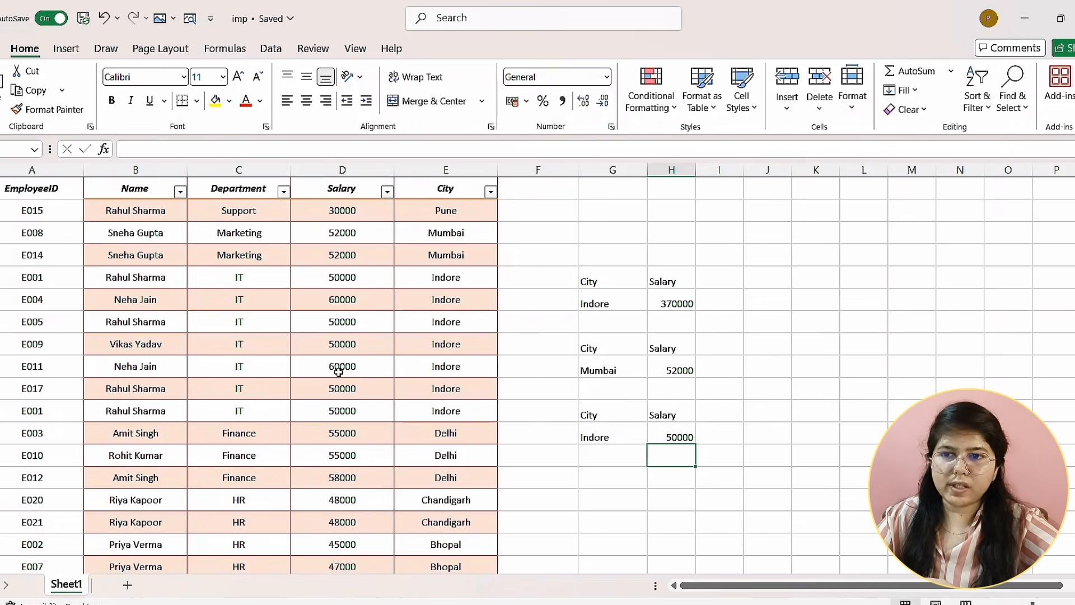
- Copy the City criteria cells G11:G12 to G14:G15 and enter the header "Salary" in H14
{"action": "left_click", "coordinate": [598, 479]}
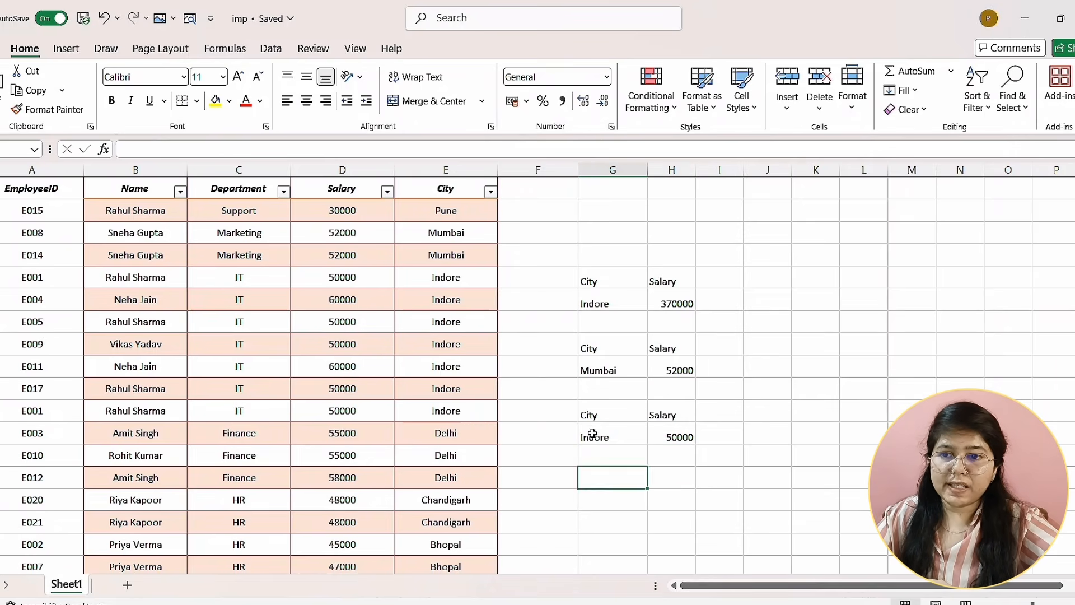
{"action": "left_click_drag", "start_coordinate": [583, 412], "coordinate": [609, 439]}
{"action": "key", "text": "ctrl+c"}
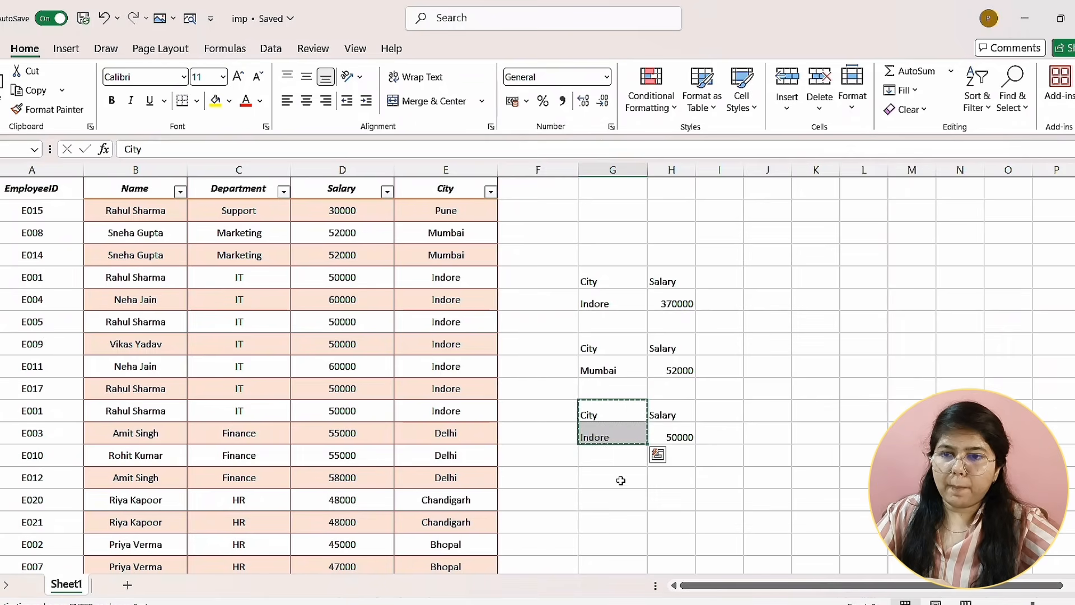
{"action": "left_click", "coordinate": [611, 481]}
{"action": "key", "text": "ctrl+v"}
{"action": "double_click", "coordinate": [666, 479]}
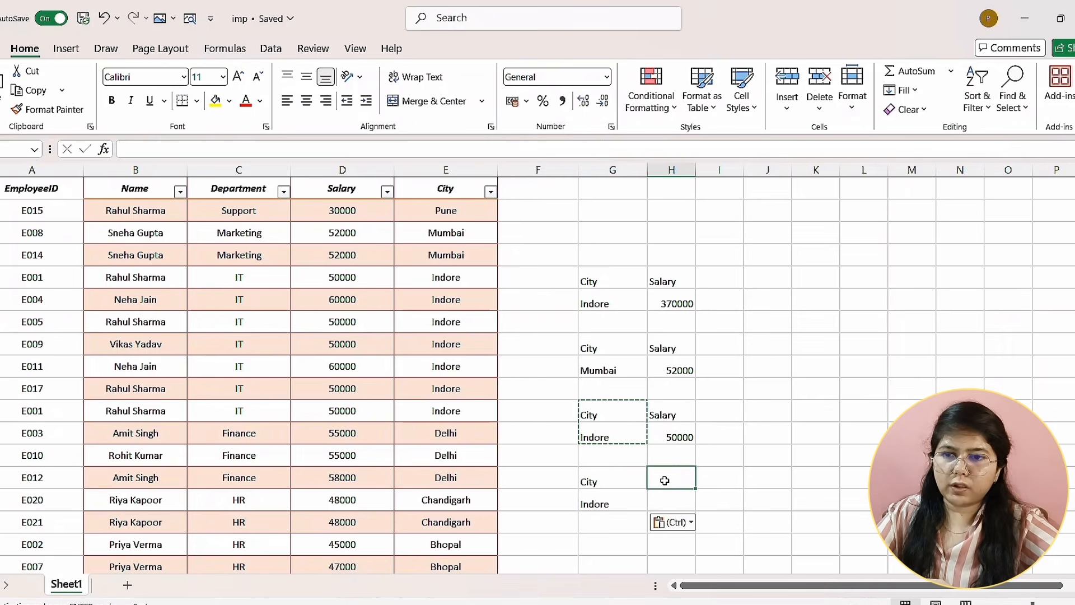
{"action": "type", "text": "Salary"}
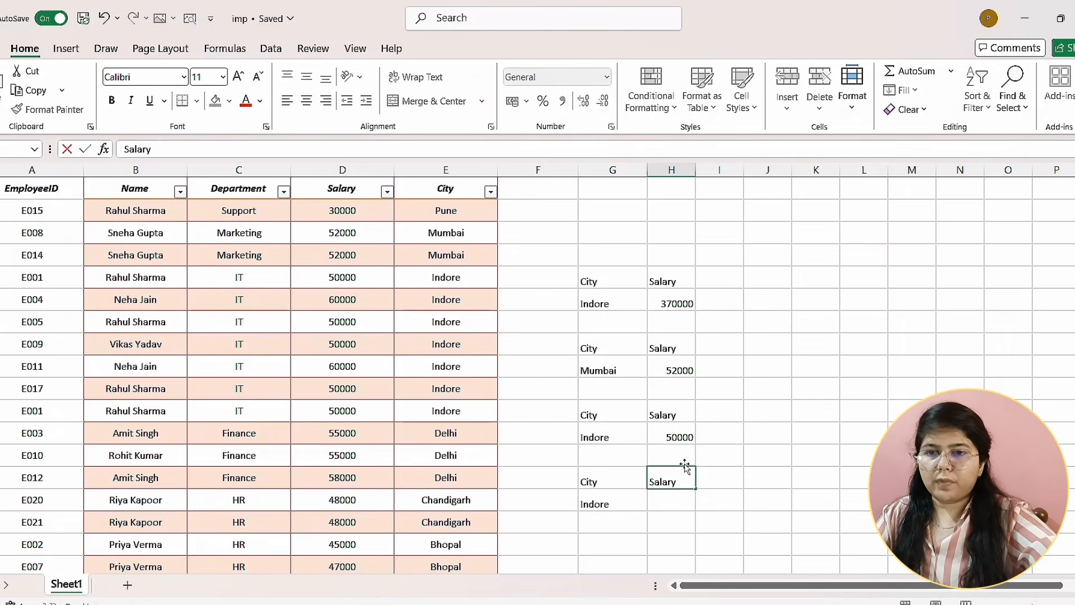
{"action": "key", "text": "Return"}
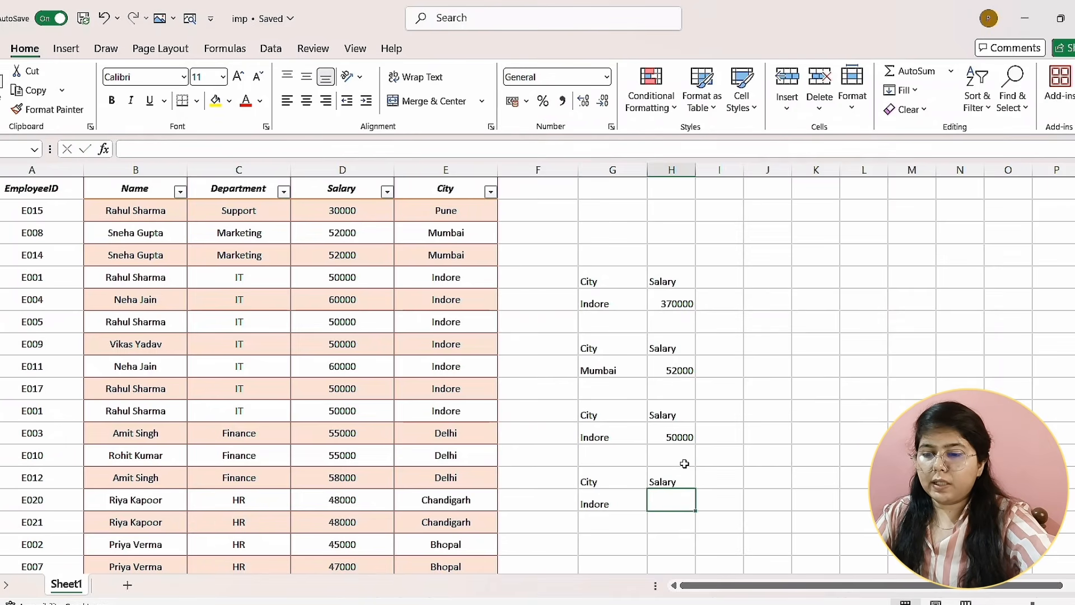
- Start a DMAX formula in H15 with the entire employee table, Table2[#All], as its database
{"action": "type", "text": "=dmax"}
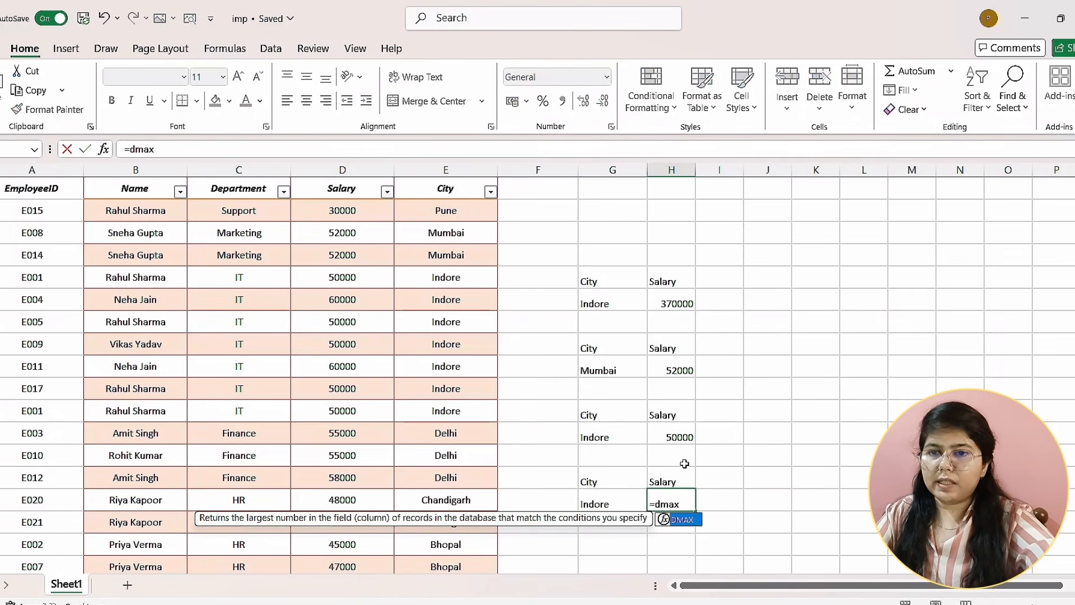
{"action": "key", "text": "Tab"}
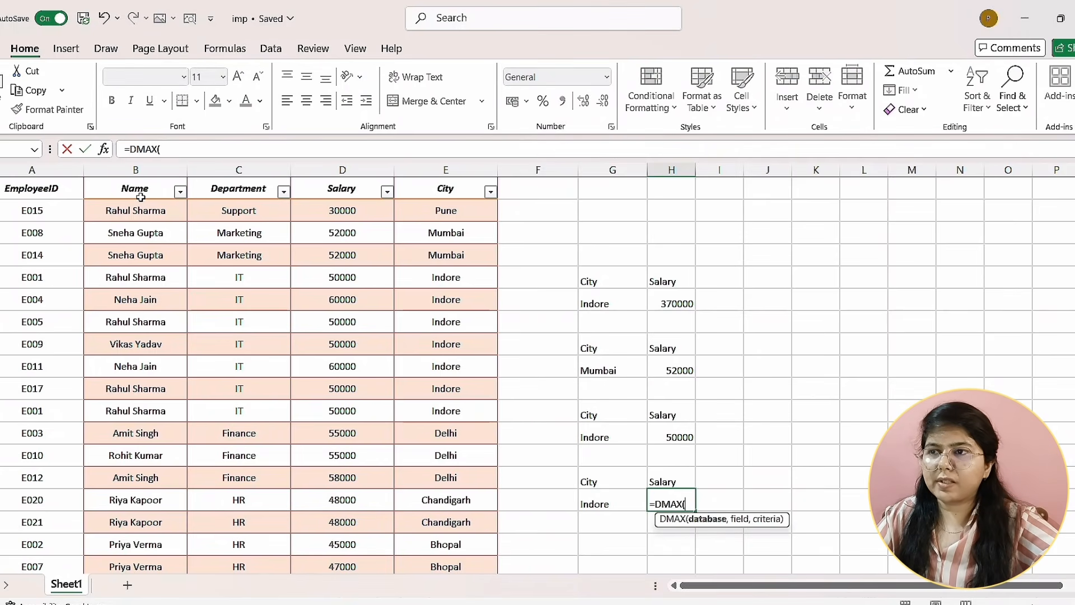
{"action": "left_click_drag", "start_coordinate": [141, 197], "coordinate": [450, 522]}
{"action": "scroll", "coordinate": [555, 439], "scroll_direction": "up", "scroll_amount": 2}
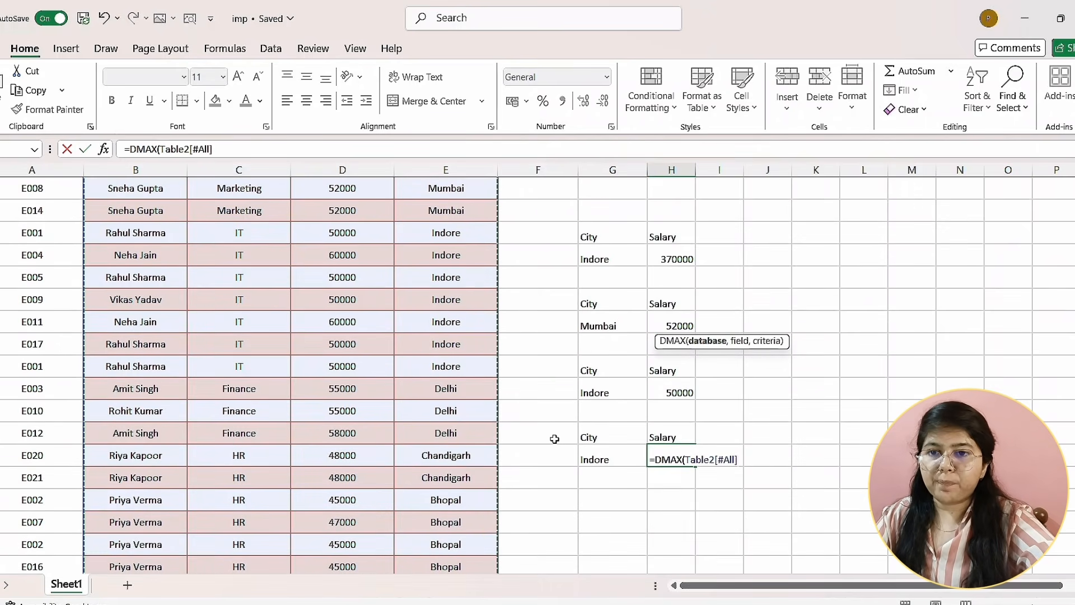
- Complete the H15 DMAX formula with "Salary" as the field and the City criteria cells G14:G15
{"action": "type", "text": ",\""}
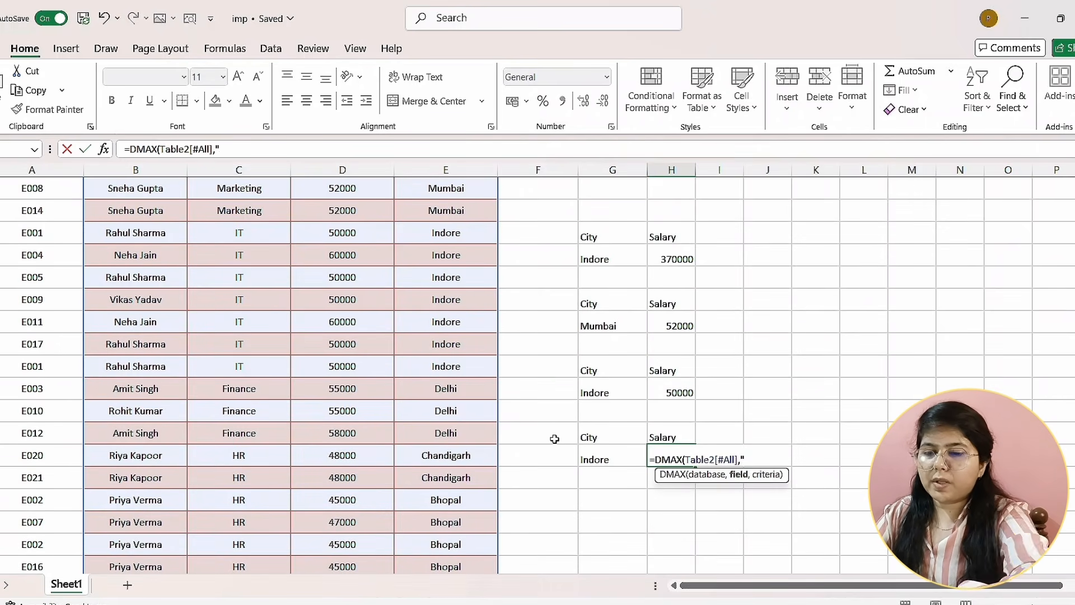
{"action": "type", "text": "Sala"}
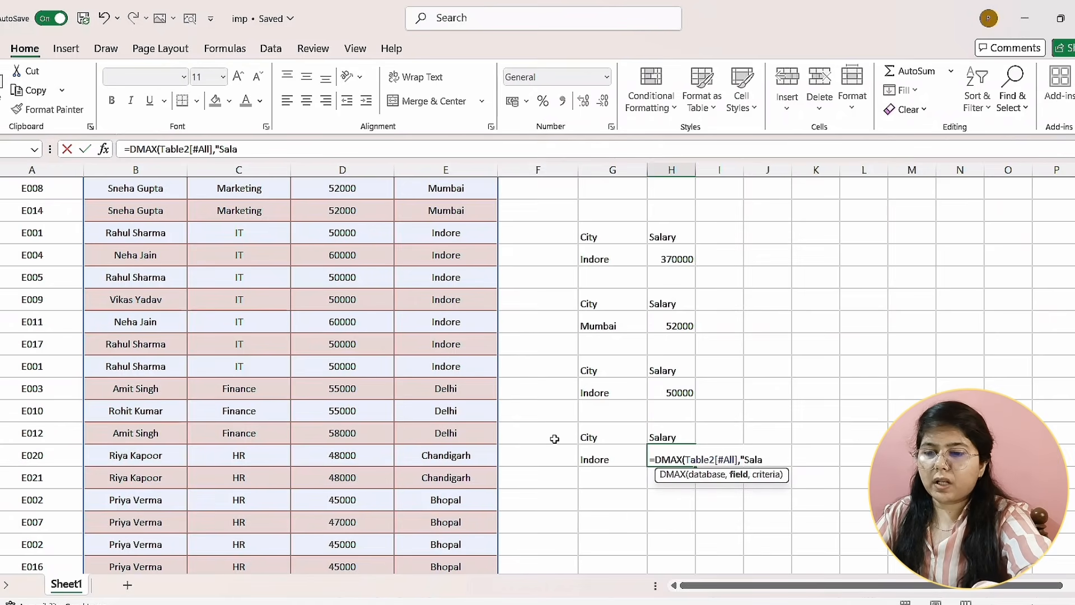
{"action": "type", "text": "ry\""}
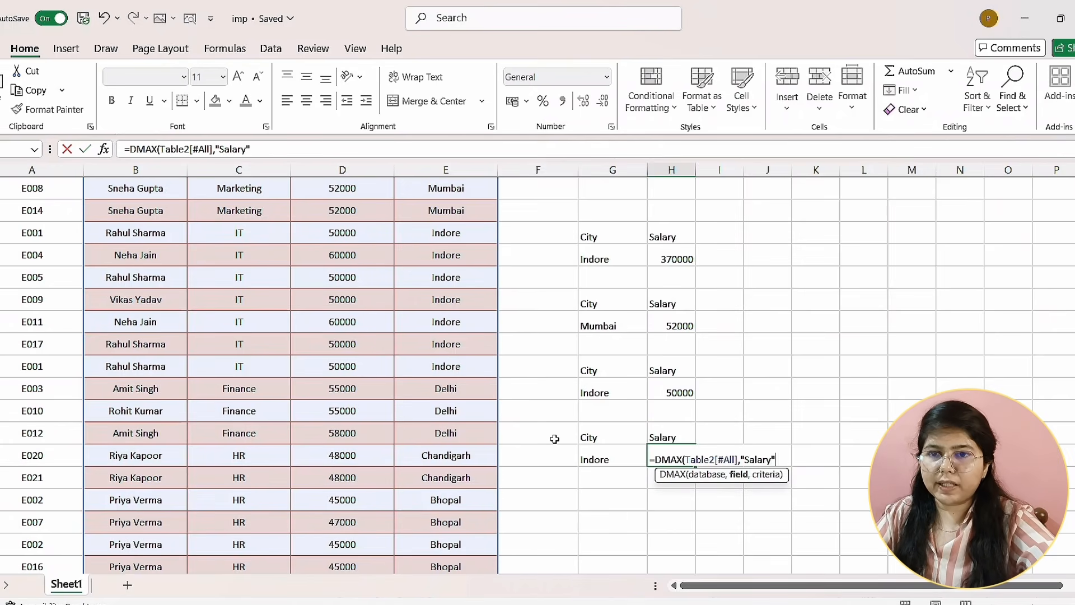
{"action": "type", "text": ","}
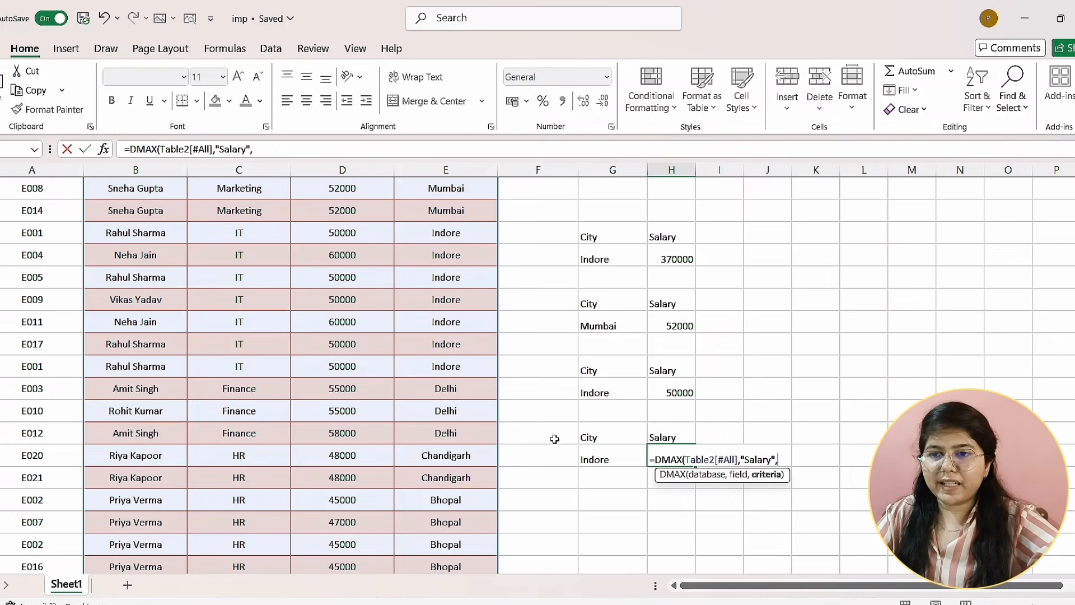
{"action": "left_click", "coordinate": [598, 444]}
{"action": "left_click_drag", "start_coordinate": [598, 443], "coordinate": [603, 455]}
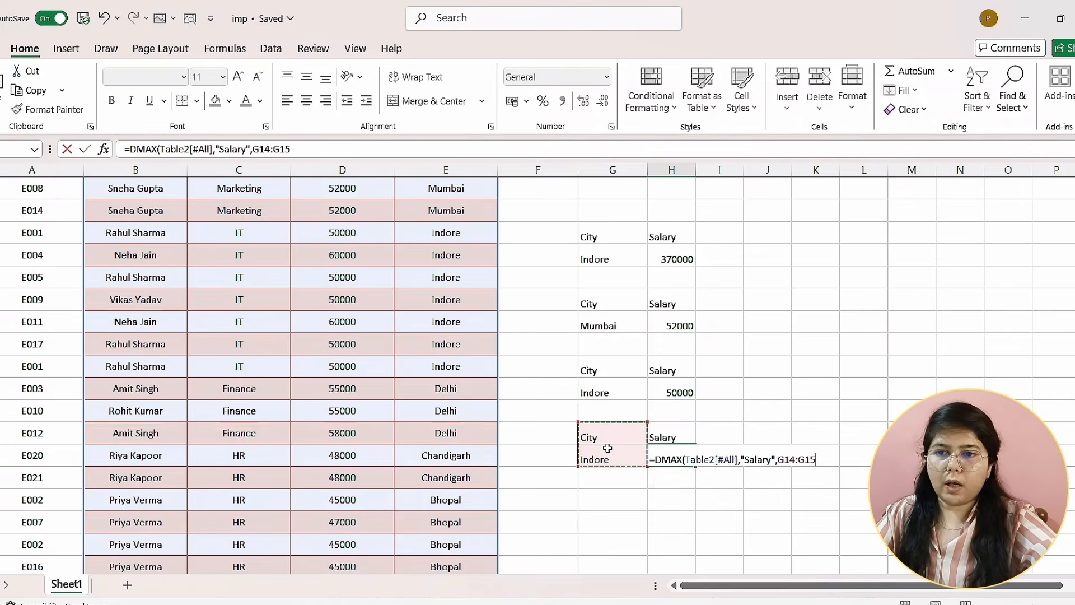
{"action": "key", "text": "Return"}
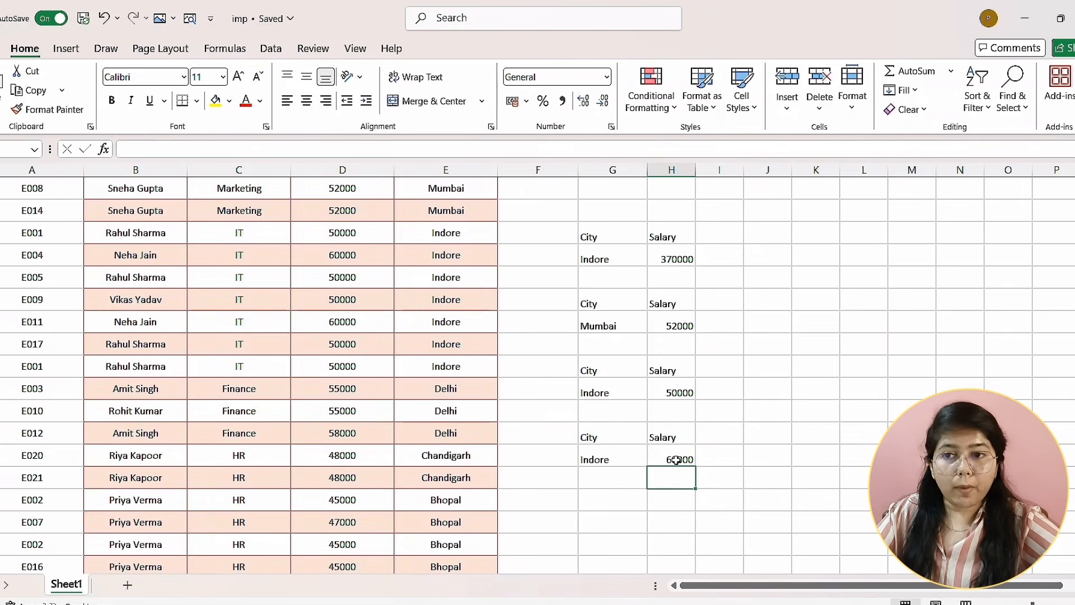
{"action": "scroll", "coordinate": [676, 468], "scroll_direction": "up", "scroll_amount": 2}
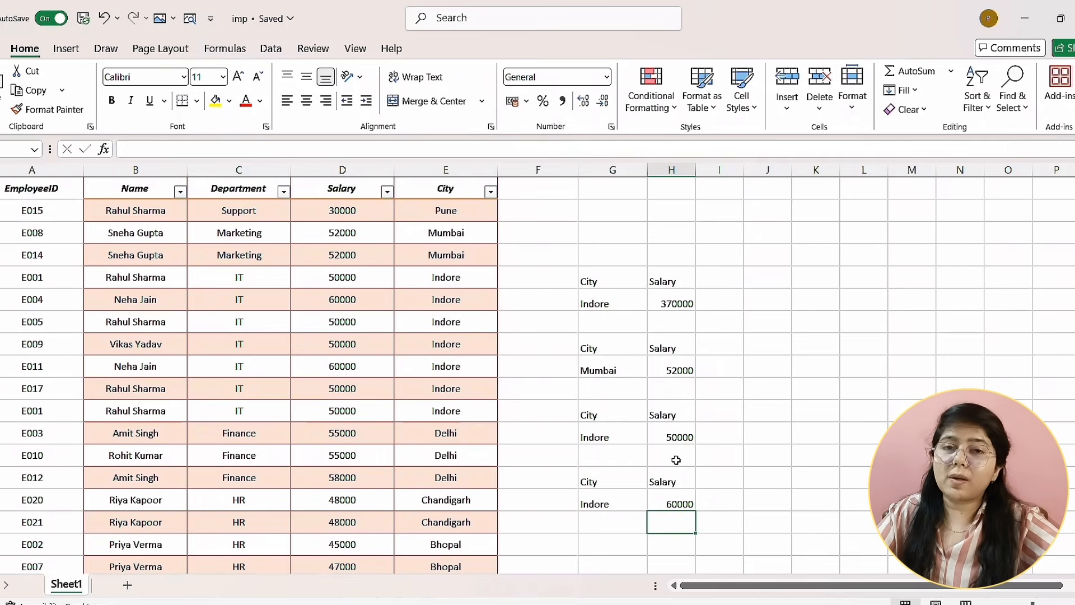
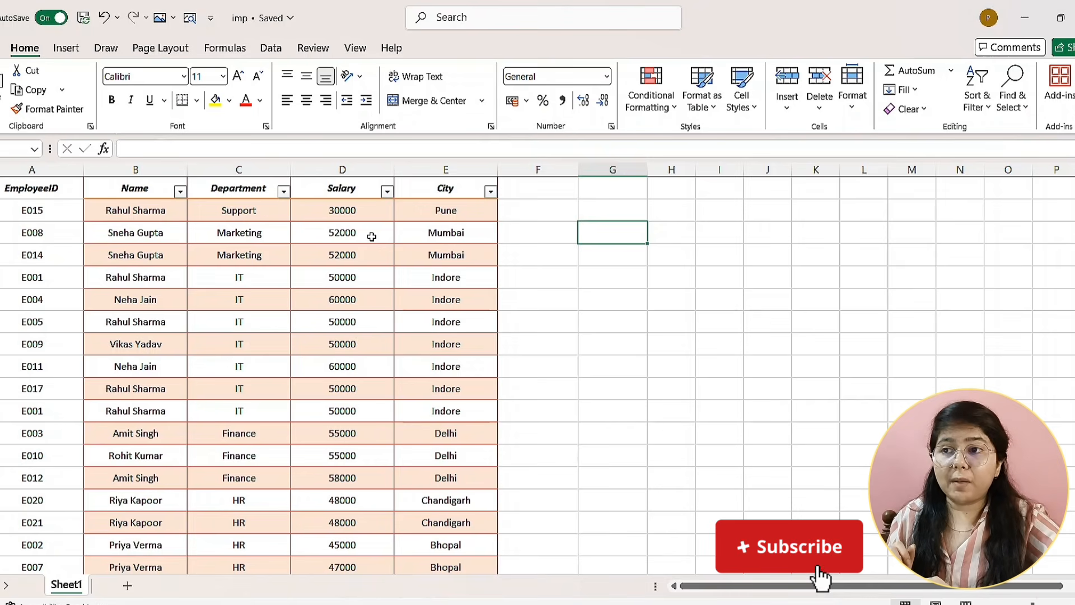
- Add a new table column after City with the header "country" in F1
{"action": "left_click", "coordinate": [267, 213]}
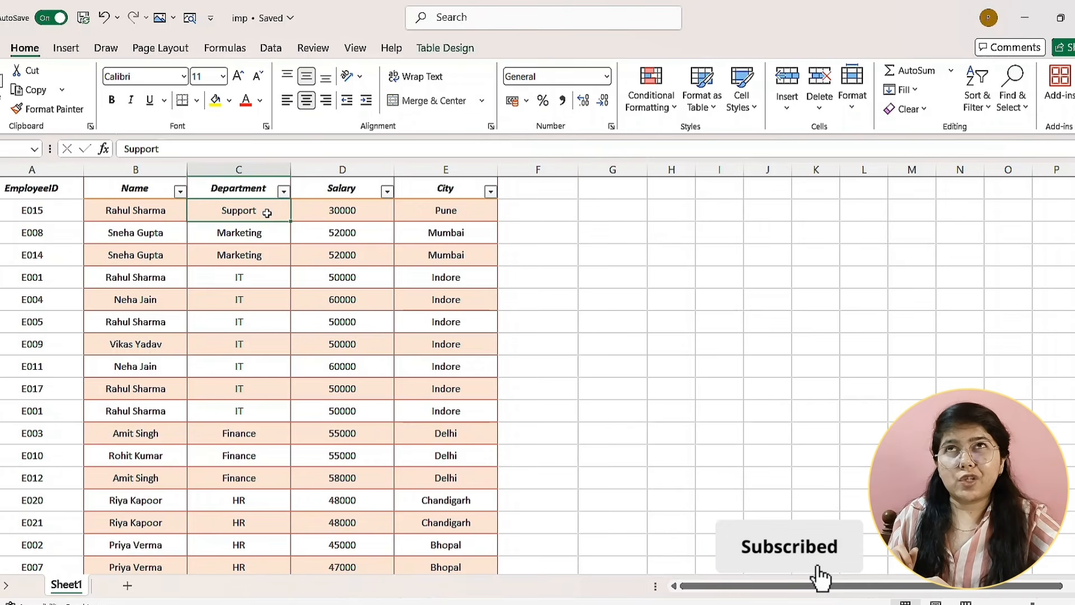
{"action": "double_click", "coordinate": [529, 191]}
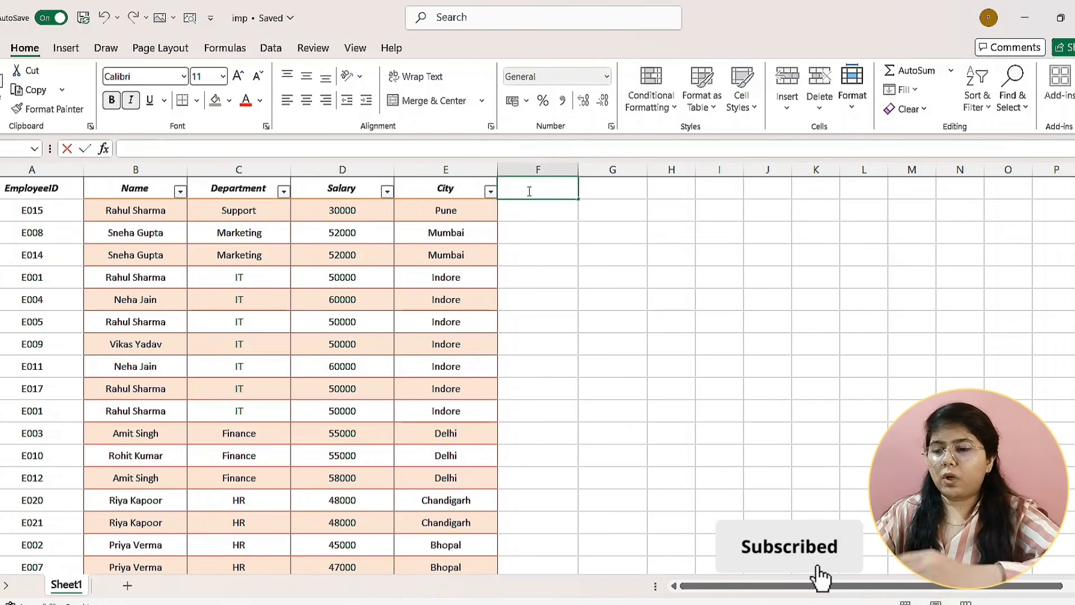
{"action": "type", "text": "country"}
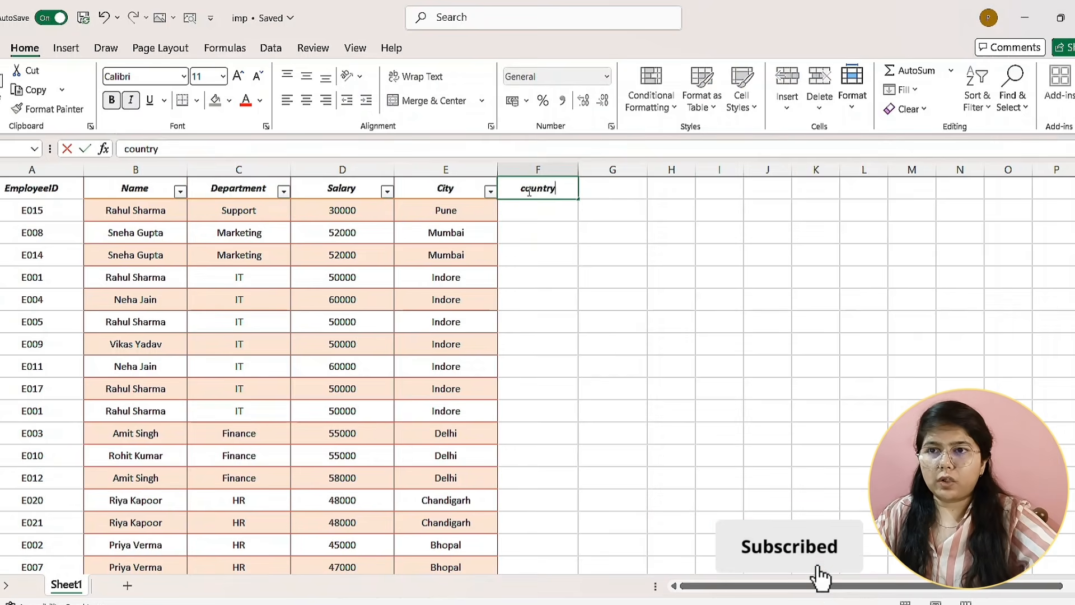
{"action": "key", "text": "Return"}
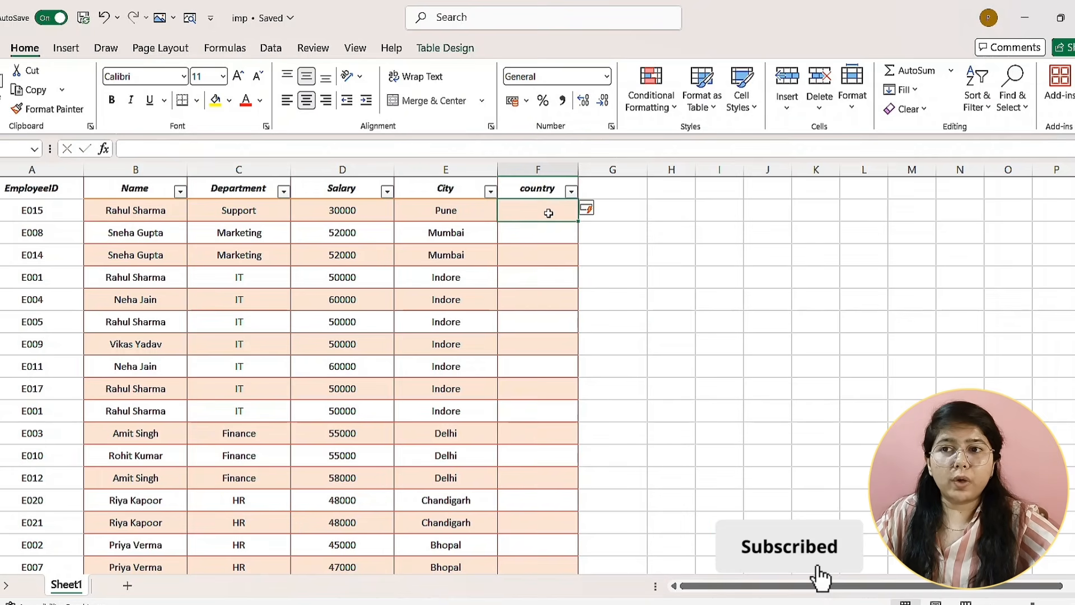
{"action": "type", "text": "in"}
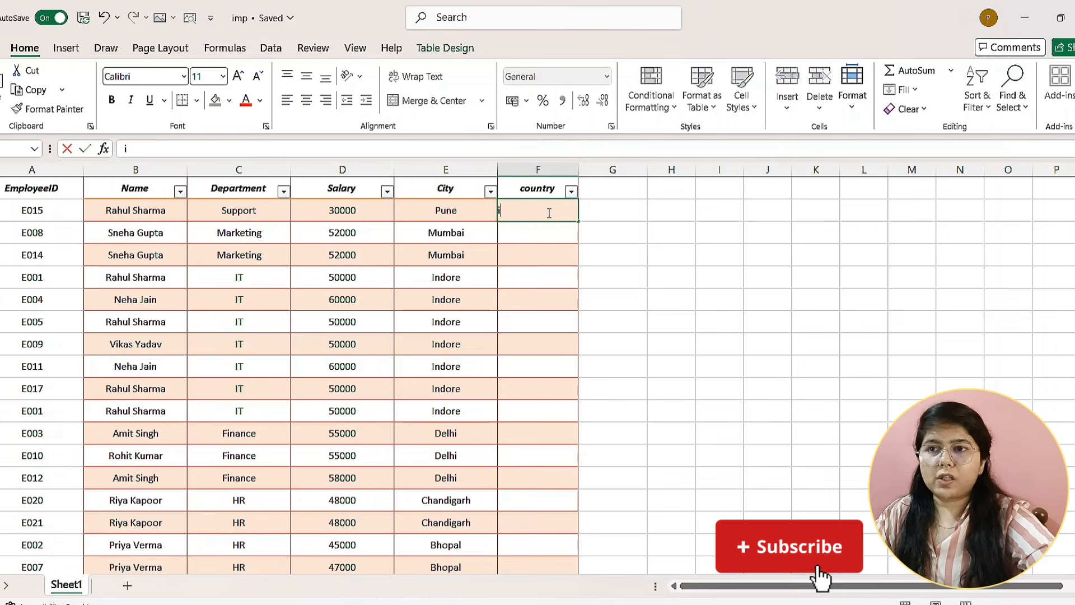
{"action": "key", "text": "BackSpace"}
{"action": "key", "text": "BackSpace"}
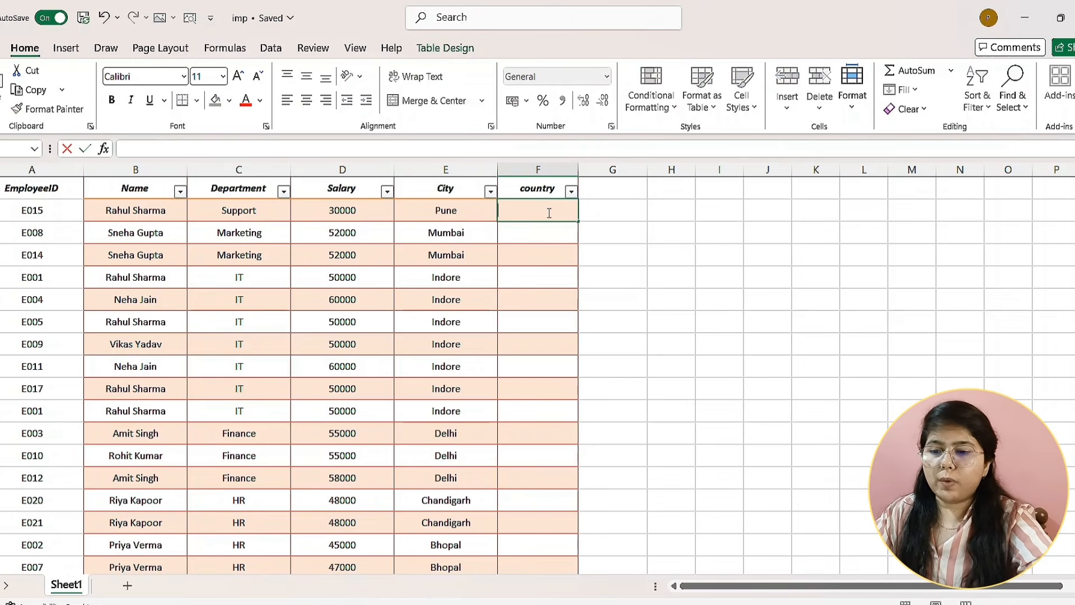
{"action": "type", "text": "us"}
{"action": "key", "text": "BackSpace"}
{"action": "key", "text": "BackSpace"}
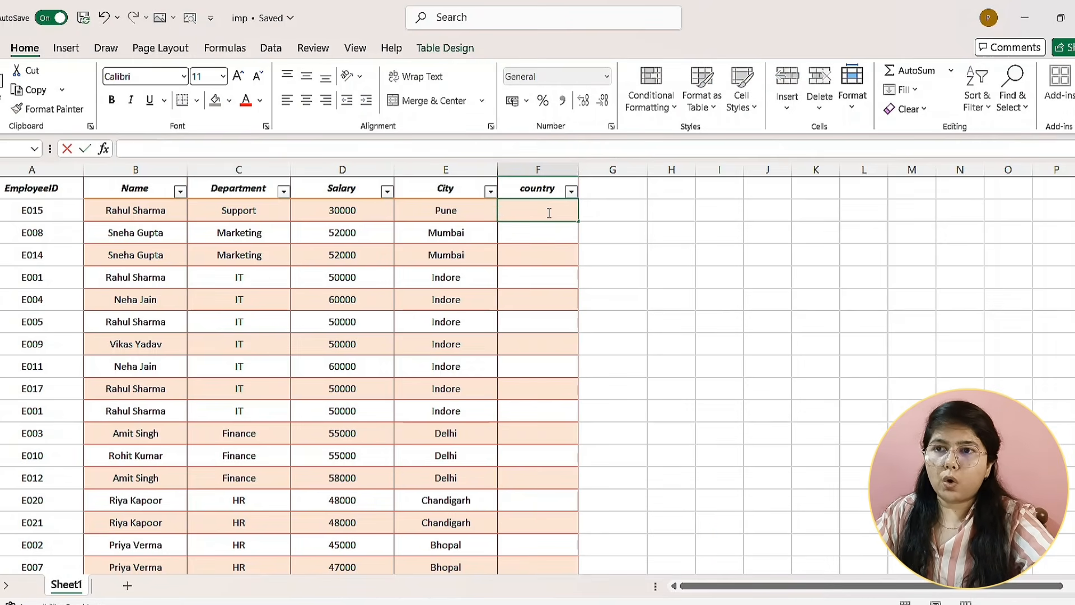
{"action": "type", "text": "as"}
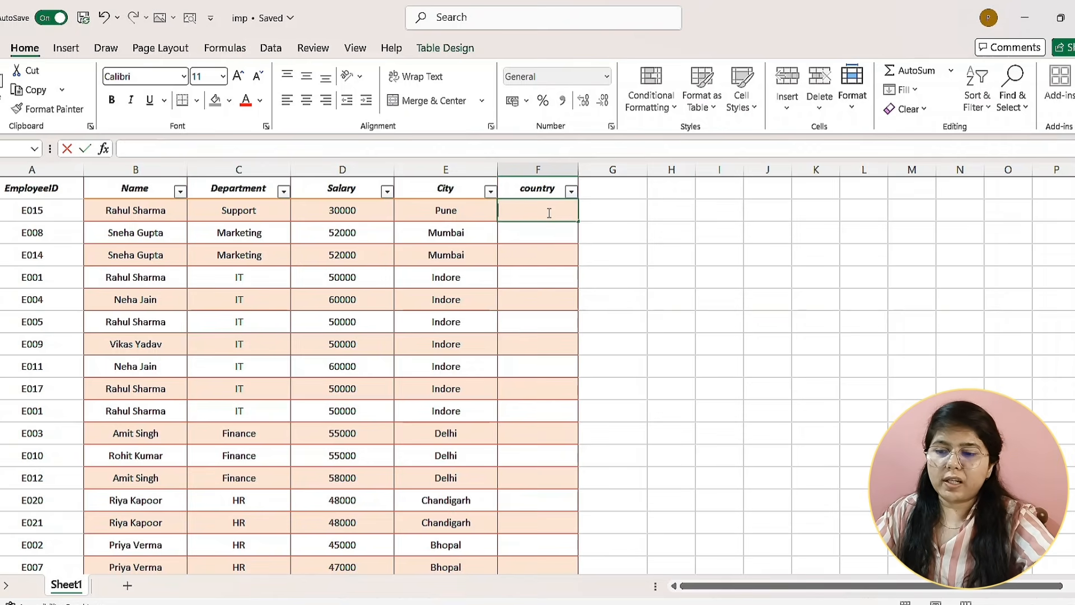
{"action": "type", "text": "ch"}
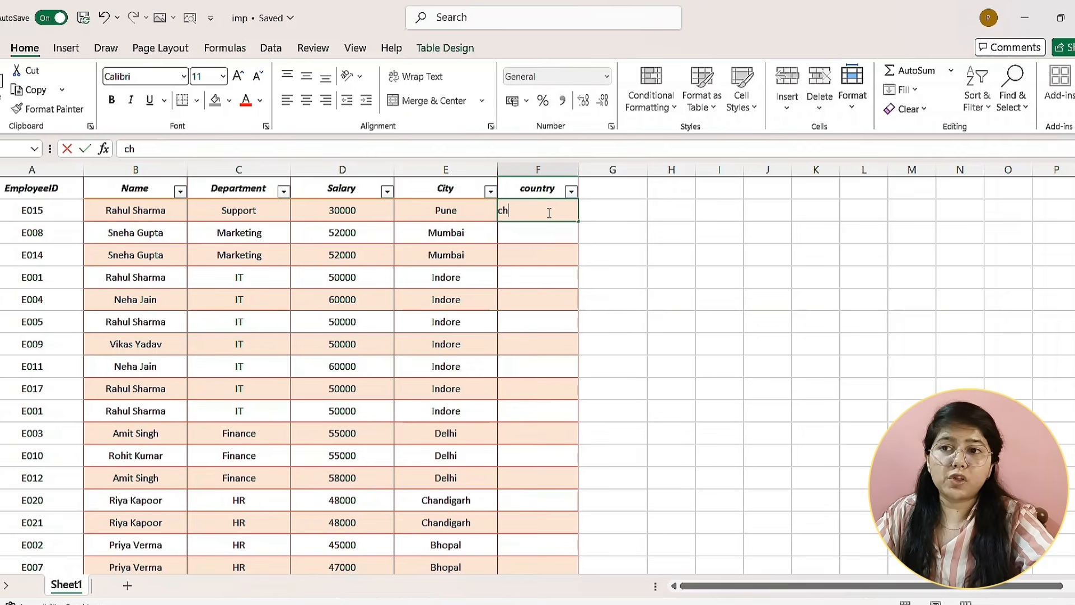
{"action": "key", "text": "BackSpace"}
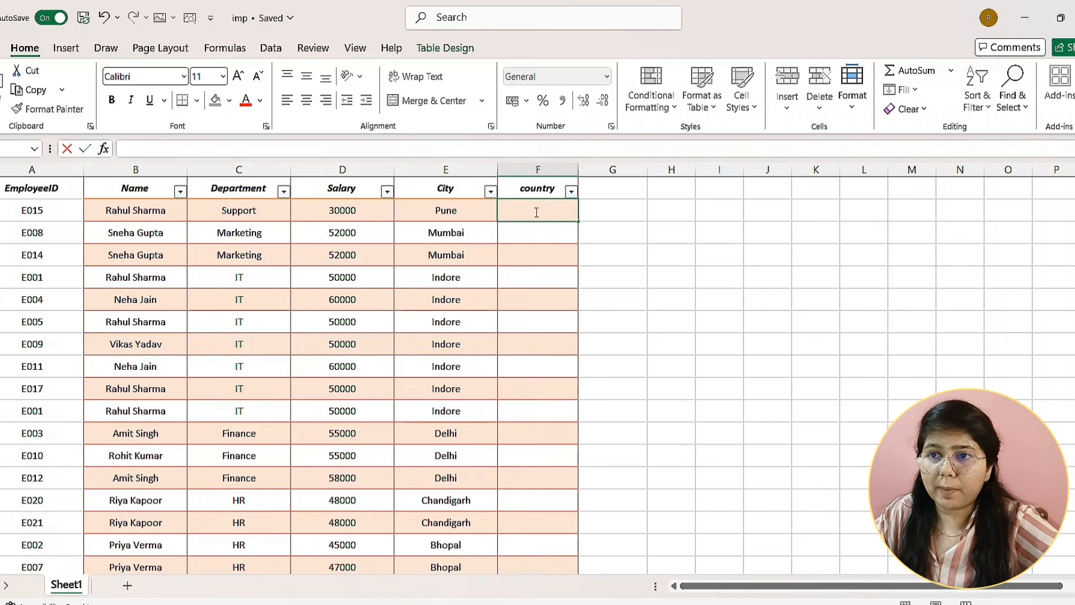
- Apply data validation to country cell F2 that allows only a text length equal to 2
{"action": "left_click", "coordinate": [540, 211]}
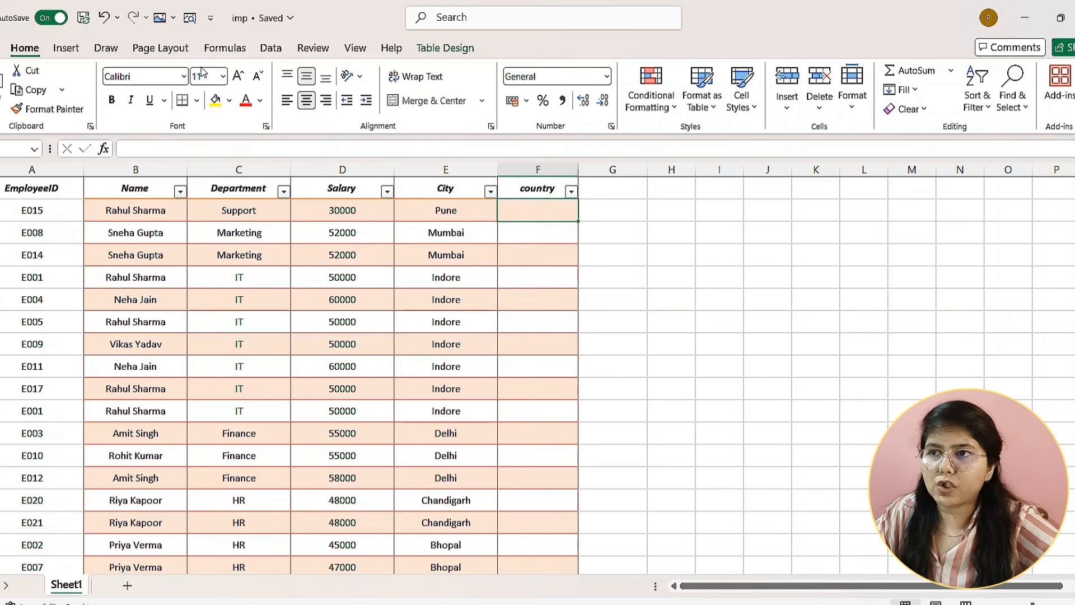
{"action": "left_click", "coordinate": [282, 48]}
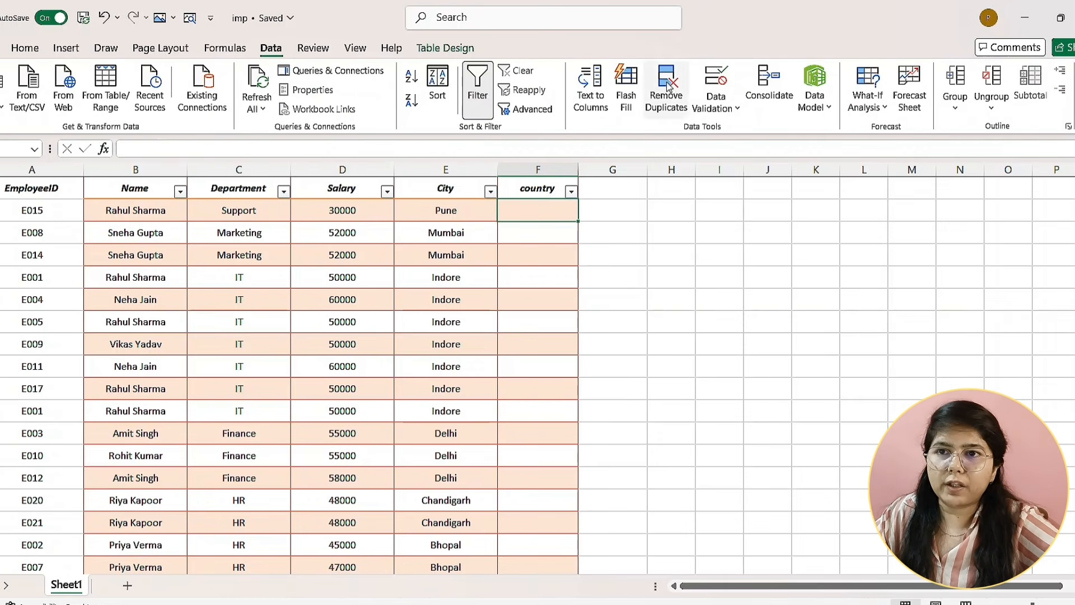
{"action": "left_click", "coordinate": [731, 109]}
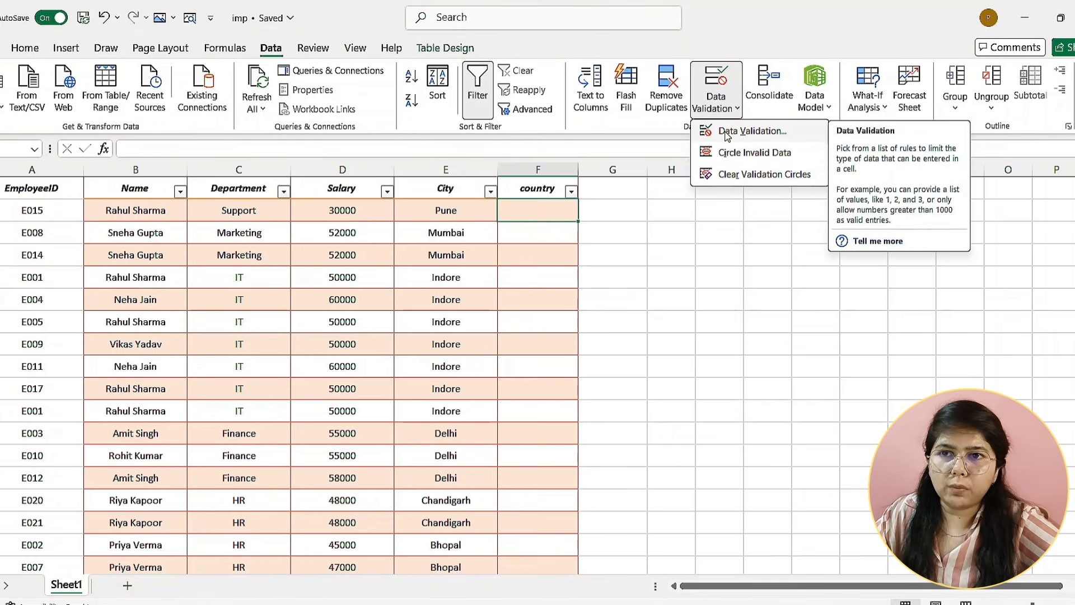
{"action": "left_click", "coordinate": [725, 132]}
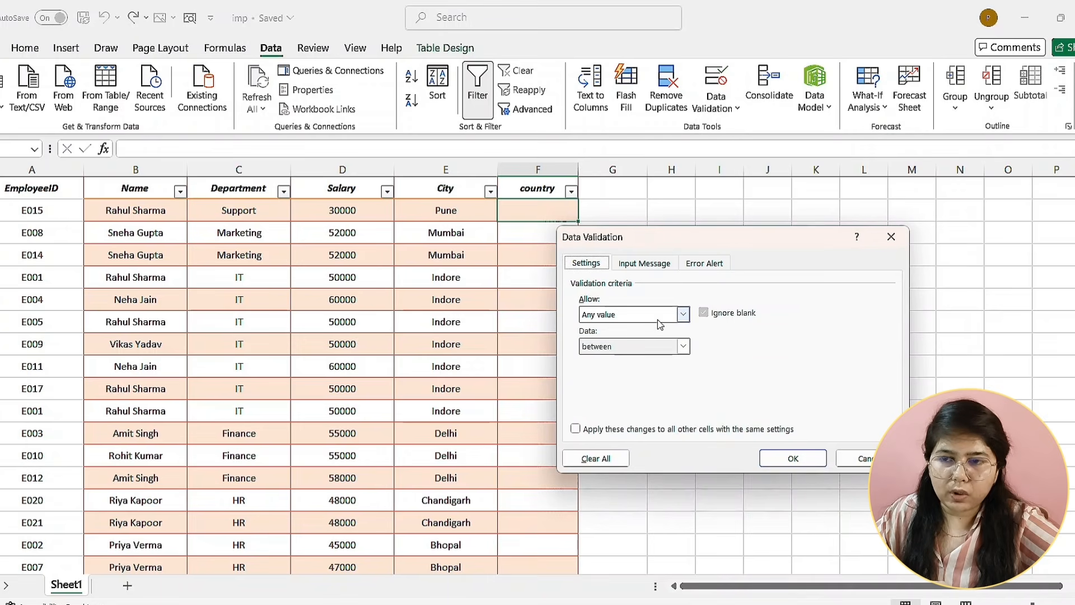
{"action": "left_click", "coordinate": [684, 317]}
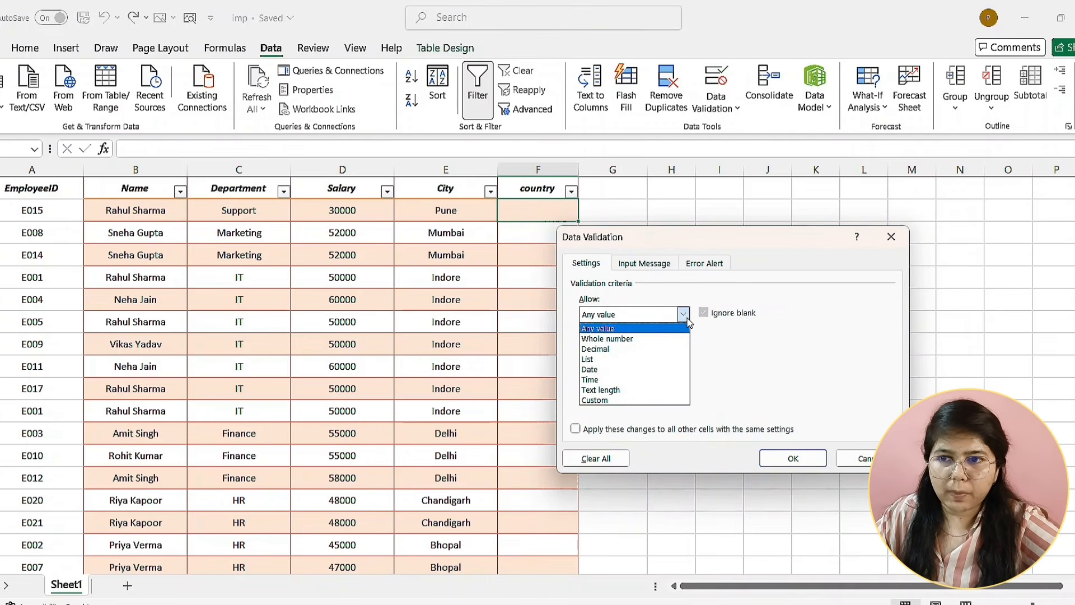
{"action": "left_click", "coordinate": [625, 390]}
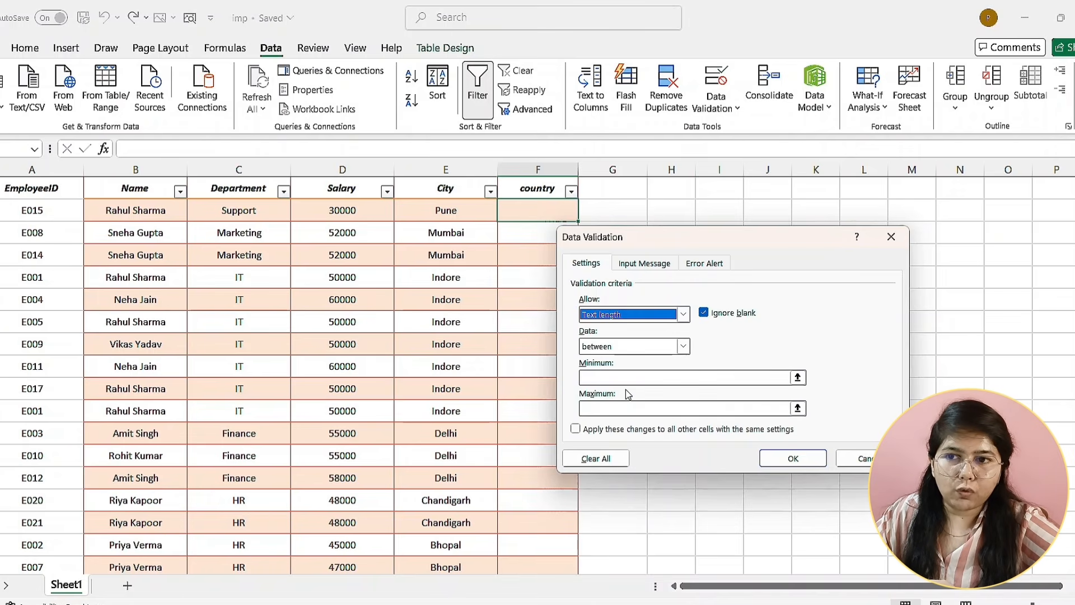
{"action": "left_click", "coordinate": [684, 347]}
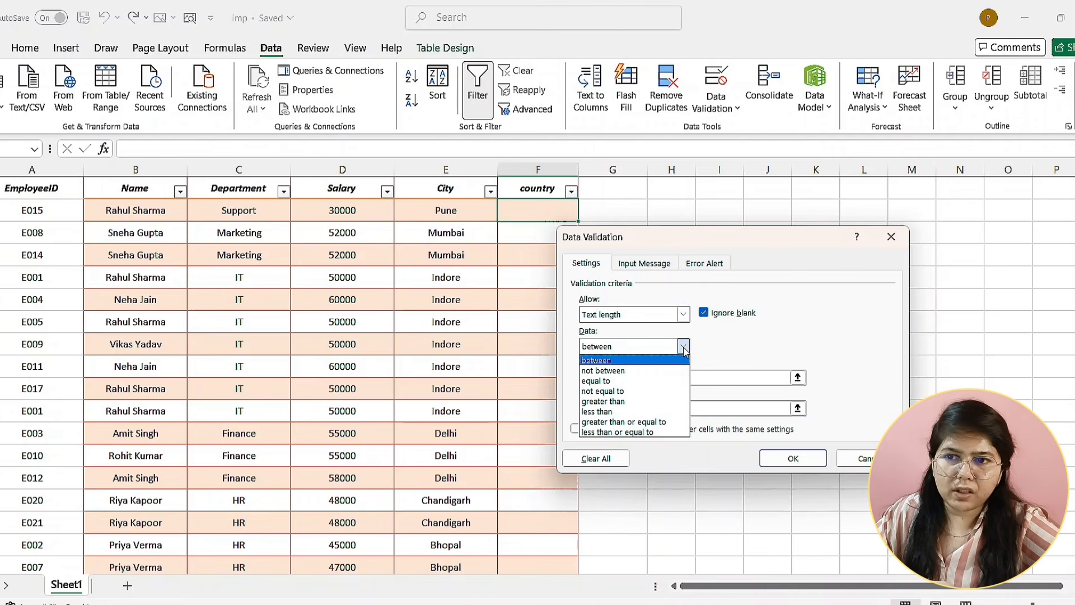
{"action": "left_click", "coordinate": [651, 382]}
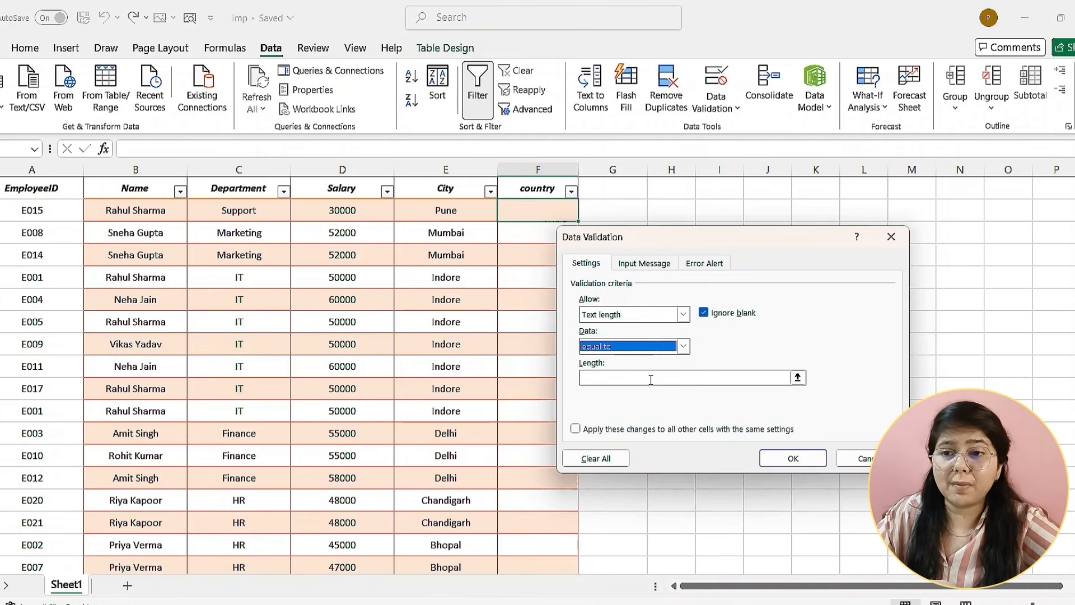
{"action": "left_click", "coordinate": [651, 379]}
{"action": "type", "text": "3"}
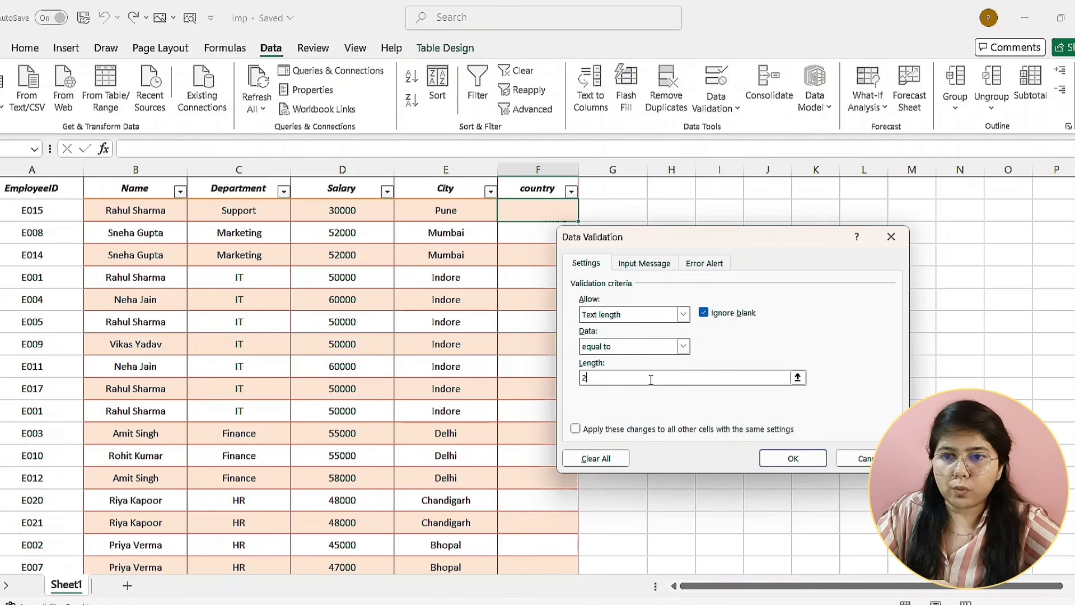
{"action": "left_click", "coordinate": [810, 456]}
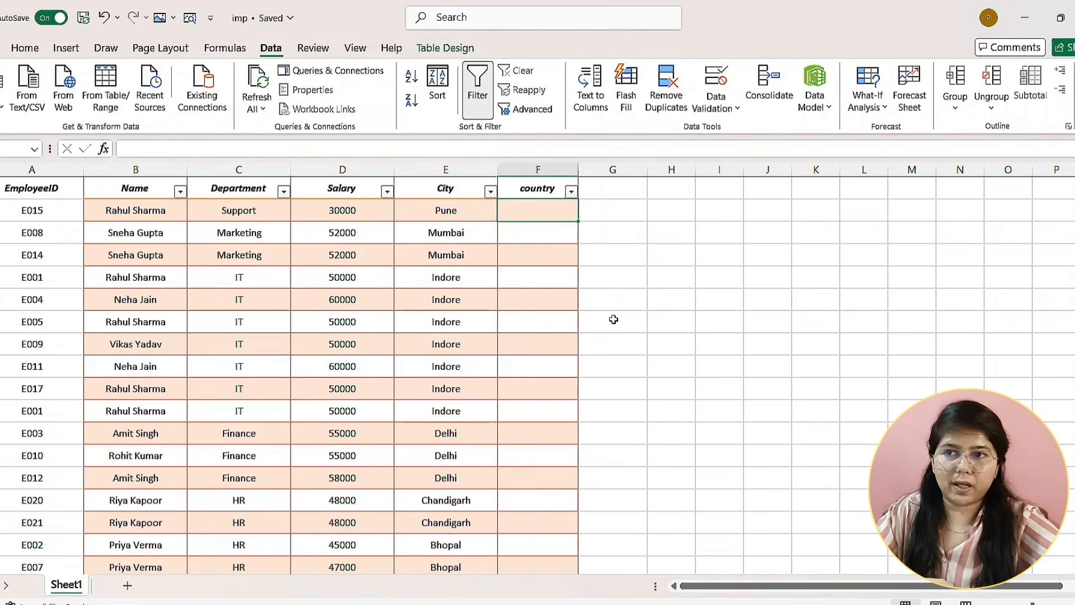
- Enter the two-letter country code "in" in F2
{"action": "double_click", "coordinate": [532, 216]}
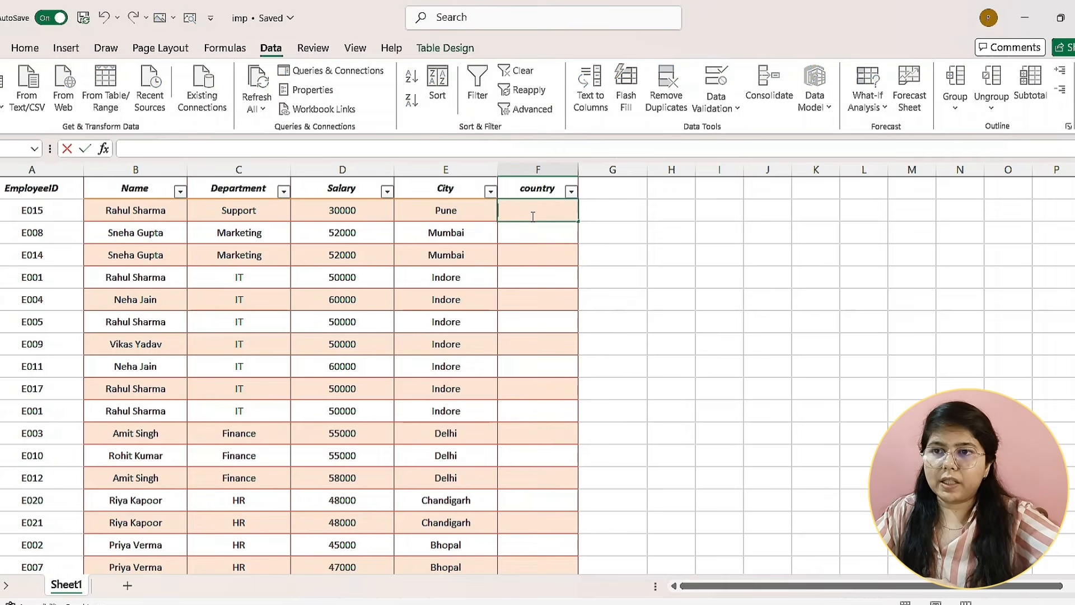
{"action": "type", "text": "in"}
{"action": "key", "text": "Return"}
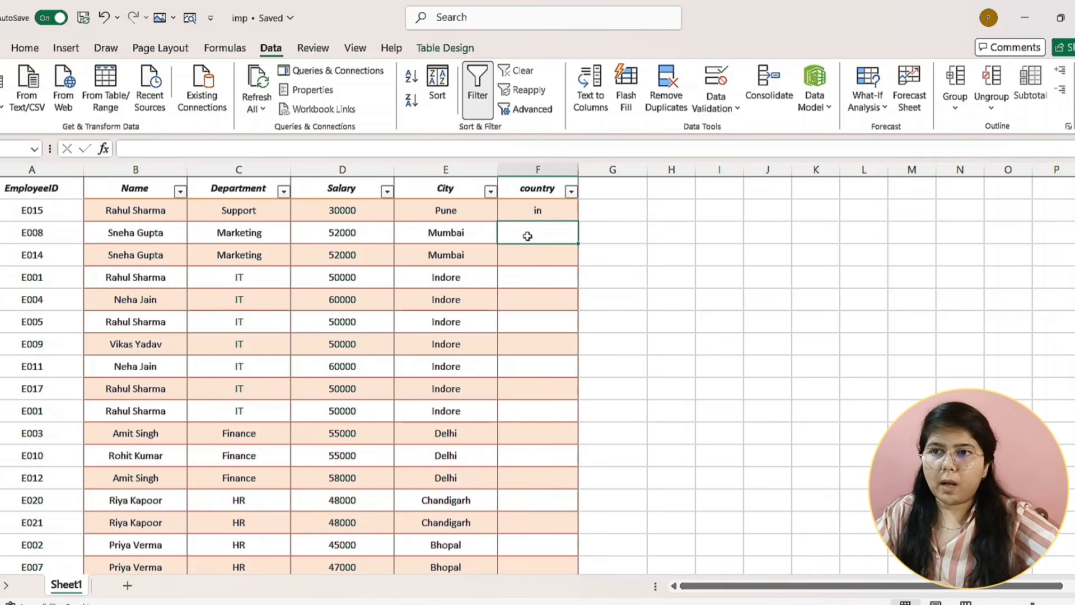
- Enter "india" in F3, the country cell without validation, and clear that entry again
{"action": "double_click", "coordinate": [528, 236]}
{"action": "type", "text": "india"}
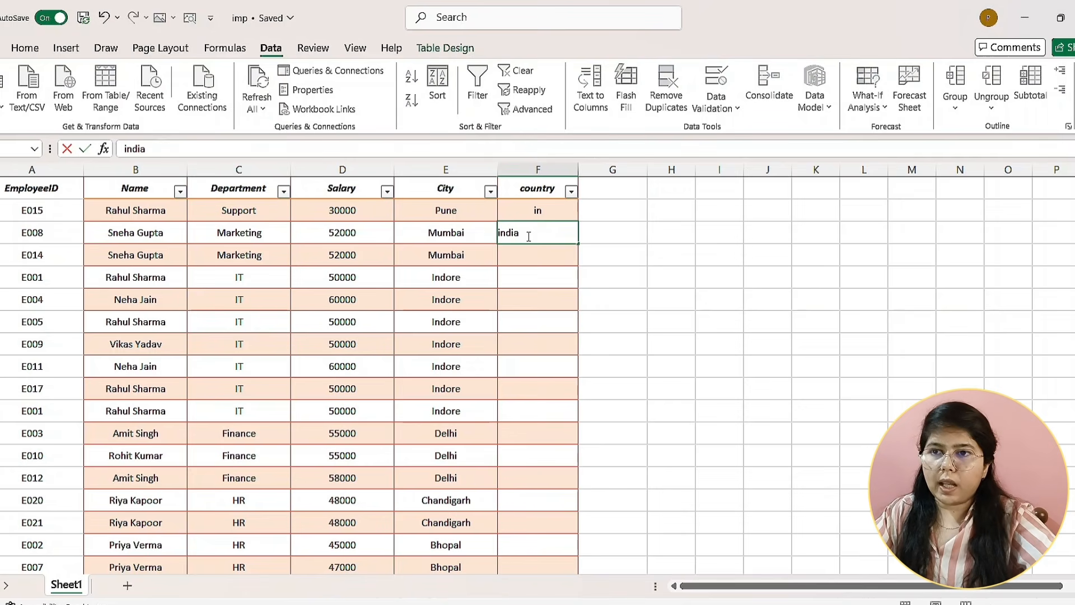
{"action": "key", "text": "Return"}
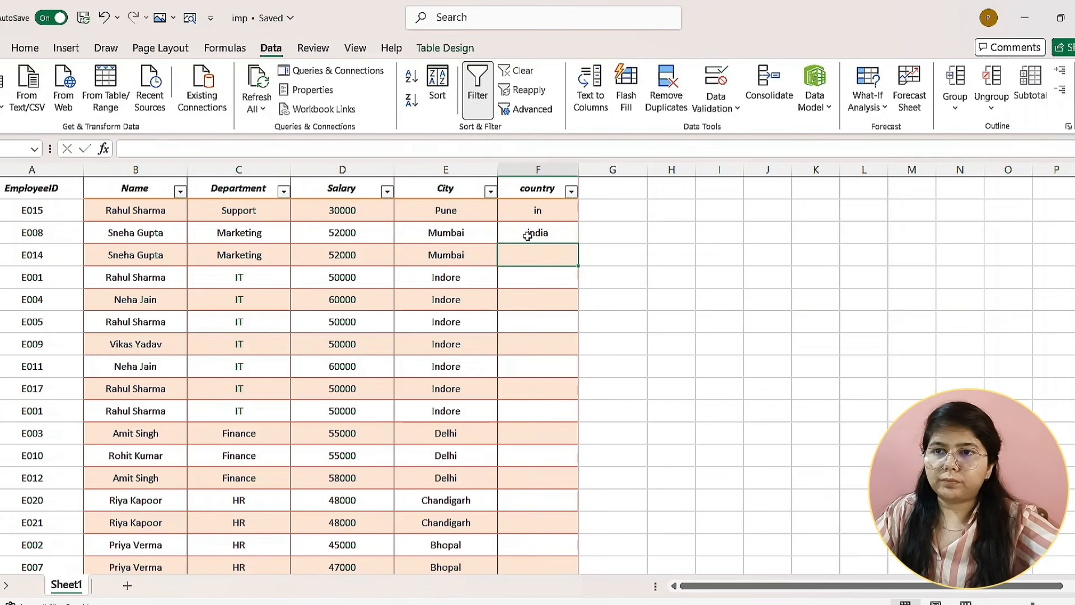
{"action": "double_click", "coordinate": [552, 233]}
{"action": "left_click_drag", "start_coordinate": [553, 232], "coordinate": [493, 235]}
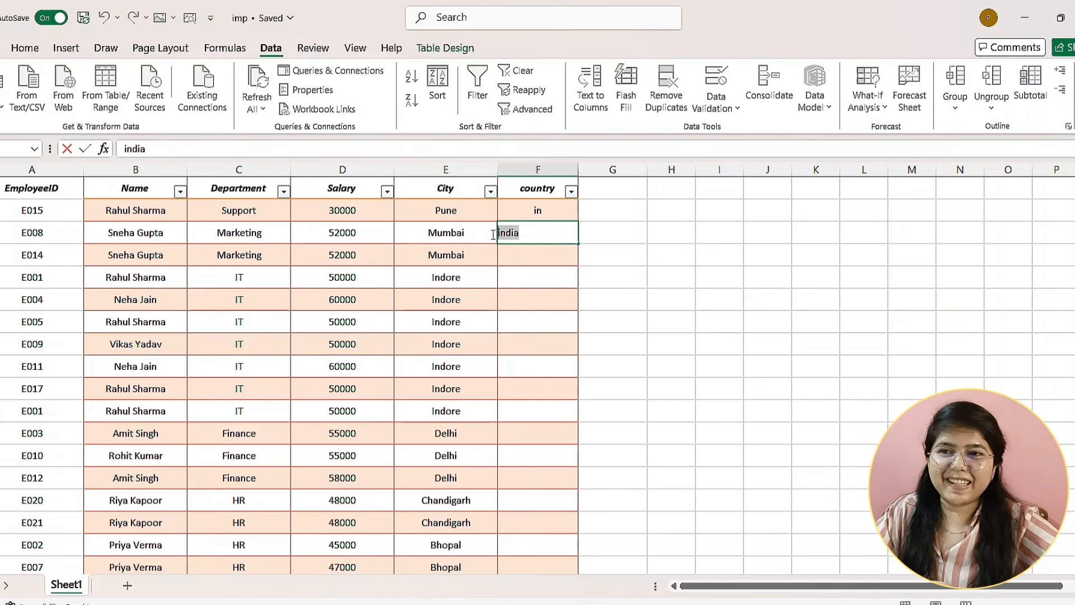
{"action": "key", "text": "BackSpace"}
- Try to extend the F2 country entry to "india" to test the validation rule
{"action": "double_click", "coordinate": [564, 209]}
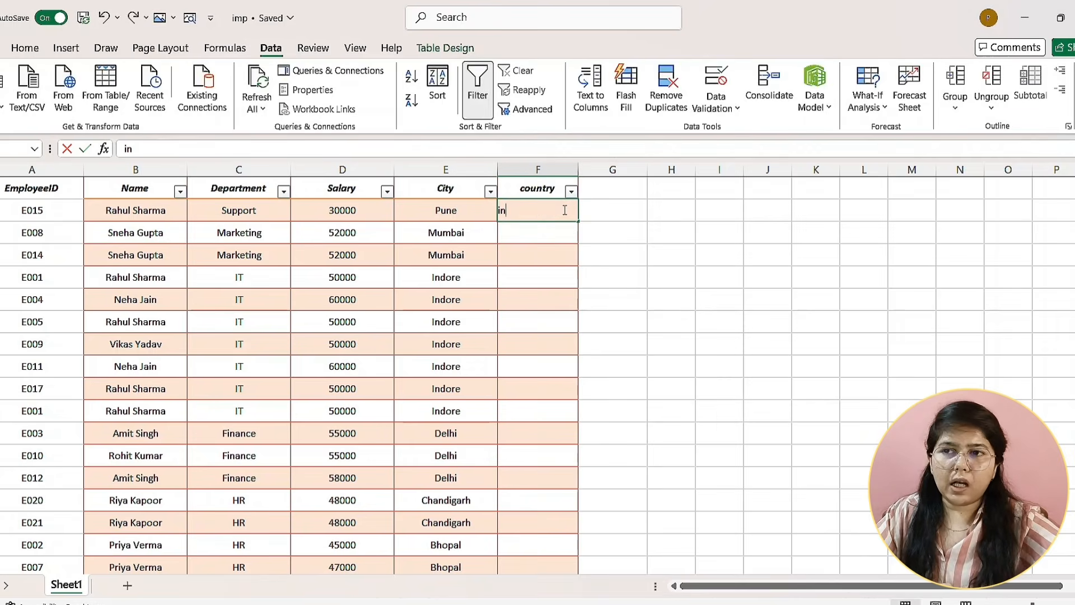
{"action": "type", "text": "di"}
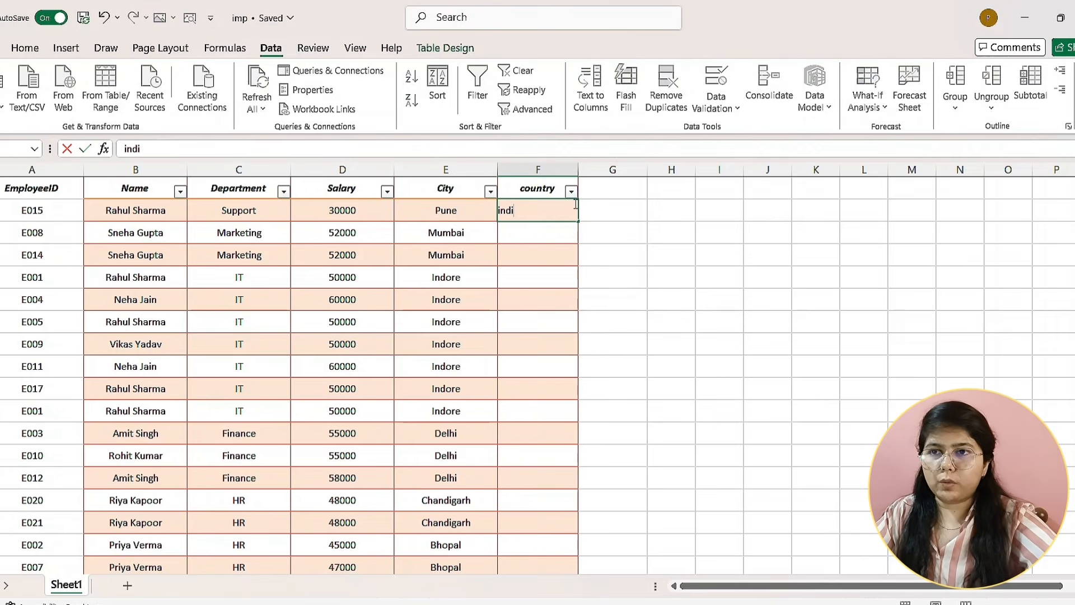
{"action": "type", "text": "a"}
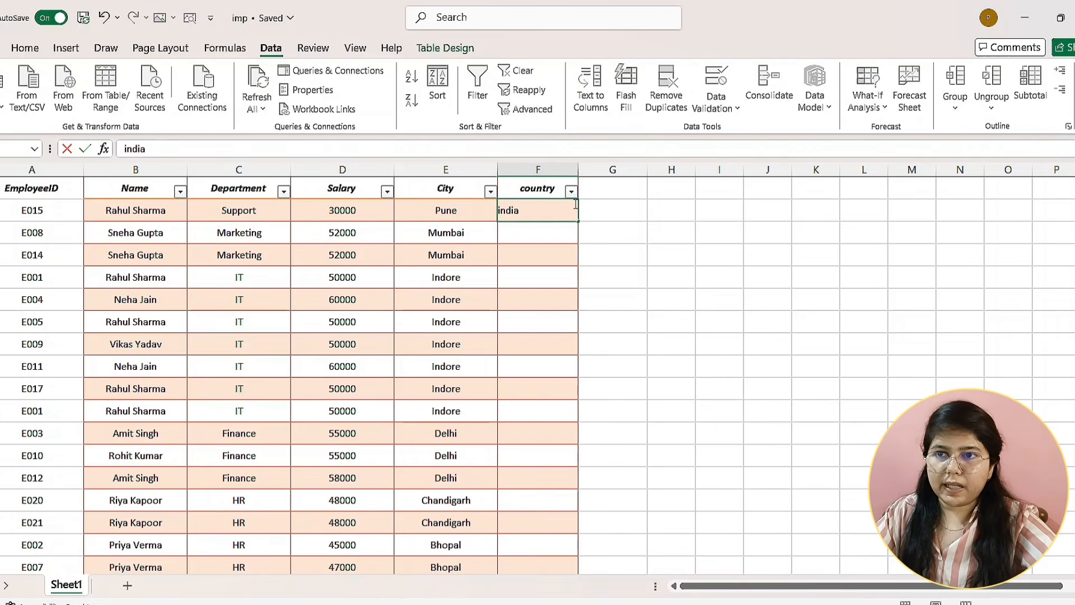
{"action": "key", "text": "Return"}
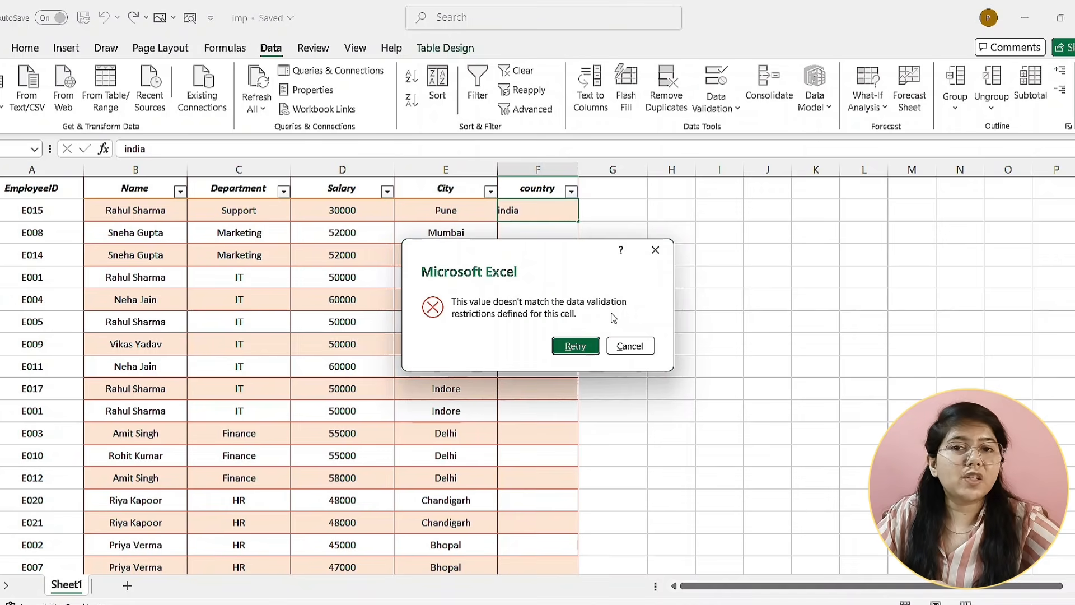
- Retry the F2 entry and test the validation rule with the single letter "i"
{"action": "left_click", "coordinate": [588, 344]}
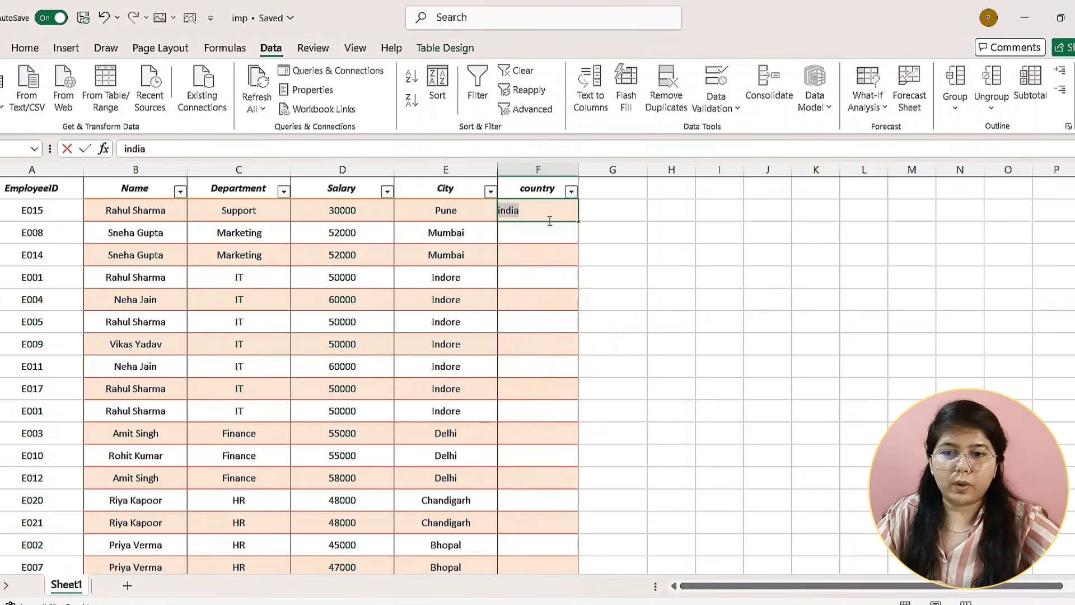
{"action": "key", "text": "BackSpace"}
{"action": "key", "text": "BackSpace"}
{"action": "key", "text": "BackSpace"}
{"action": "key", "text": "BackSpace"}
{"action": "key", "text": "BackSpace"}
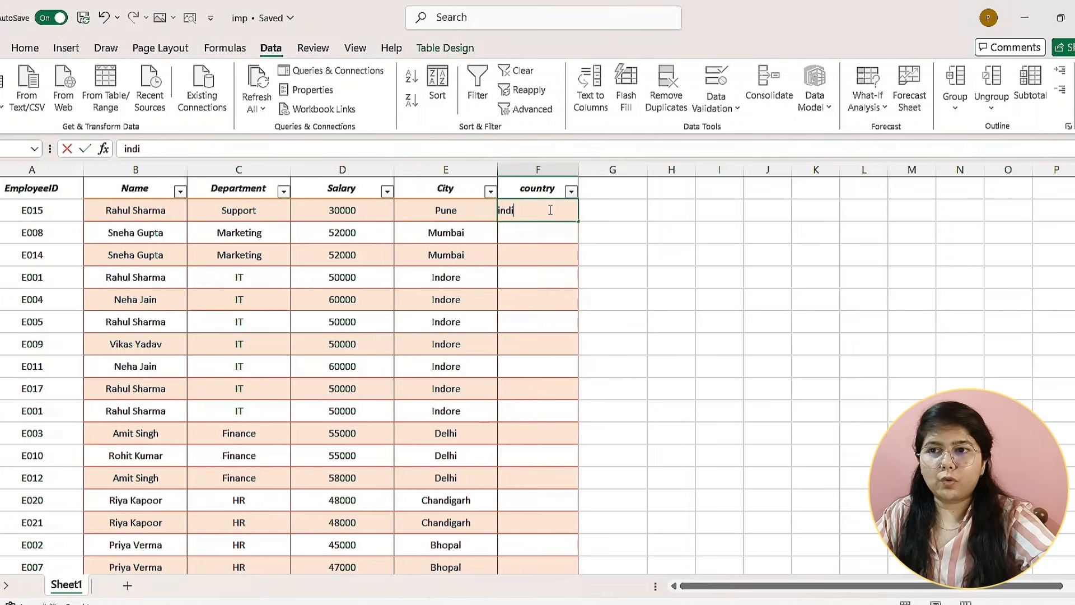
{"action": "type", "text": "i"}
{"action": "key", "text": "Return"}
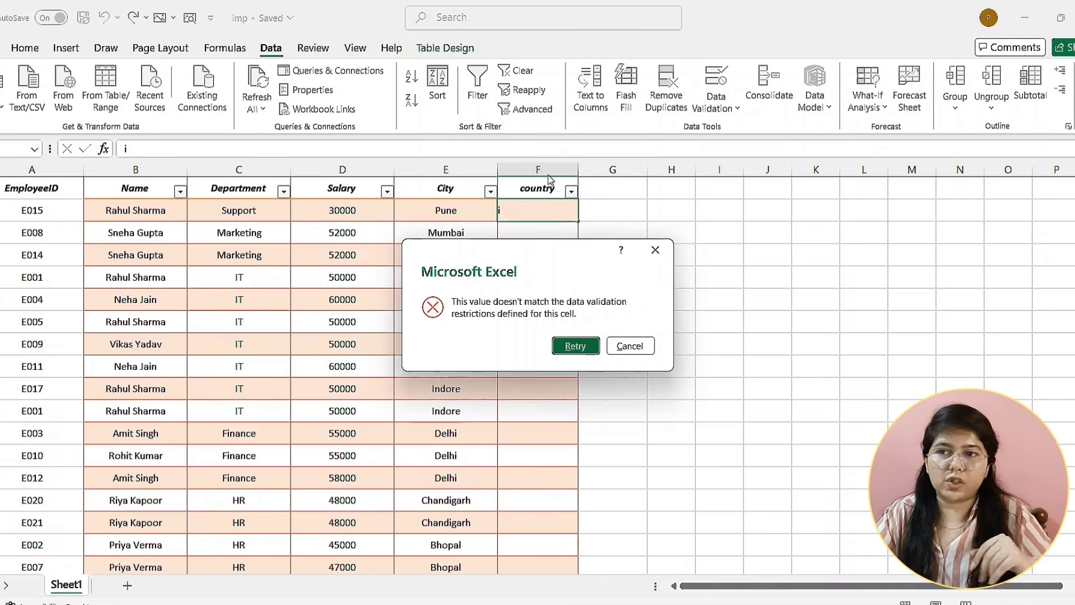
- Test the text-length rule in the first country cell by trying "n" and entering "in"
{"action": "left_click", "coordinate": [575, 346]}
{"action": "type", "text": "n"}
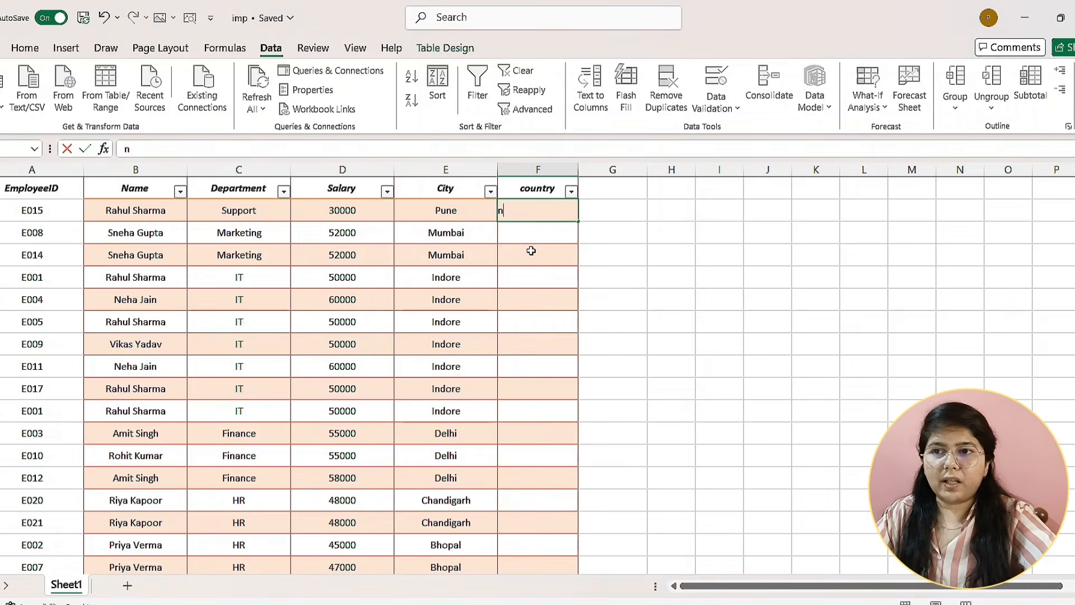
{"action": "key", "text": "Return"}
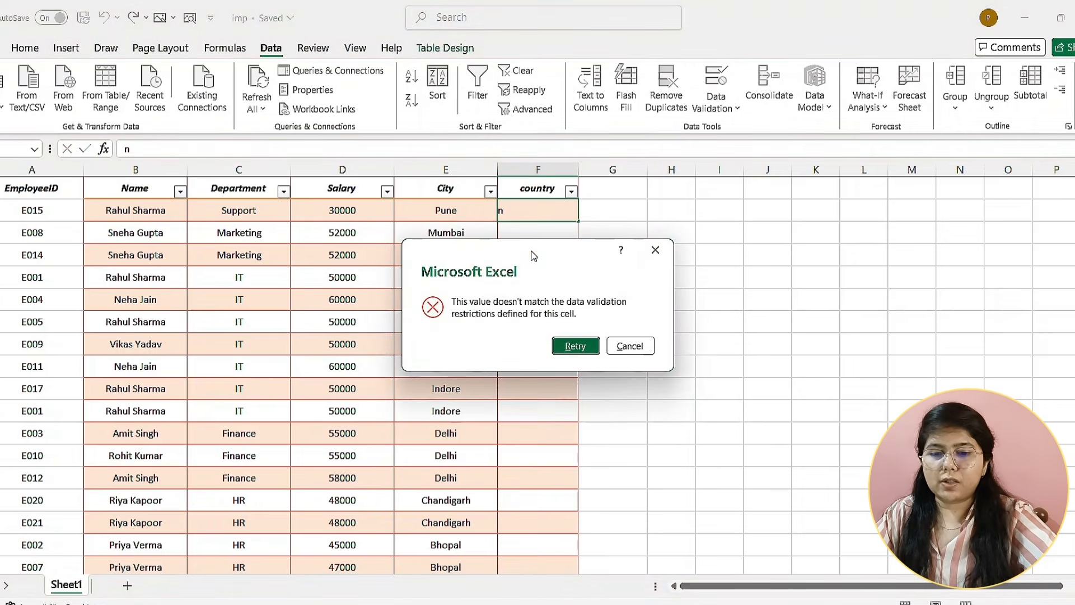
{"action": "key", "text": "Return"}
{"action": "type", "text": "in"}
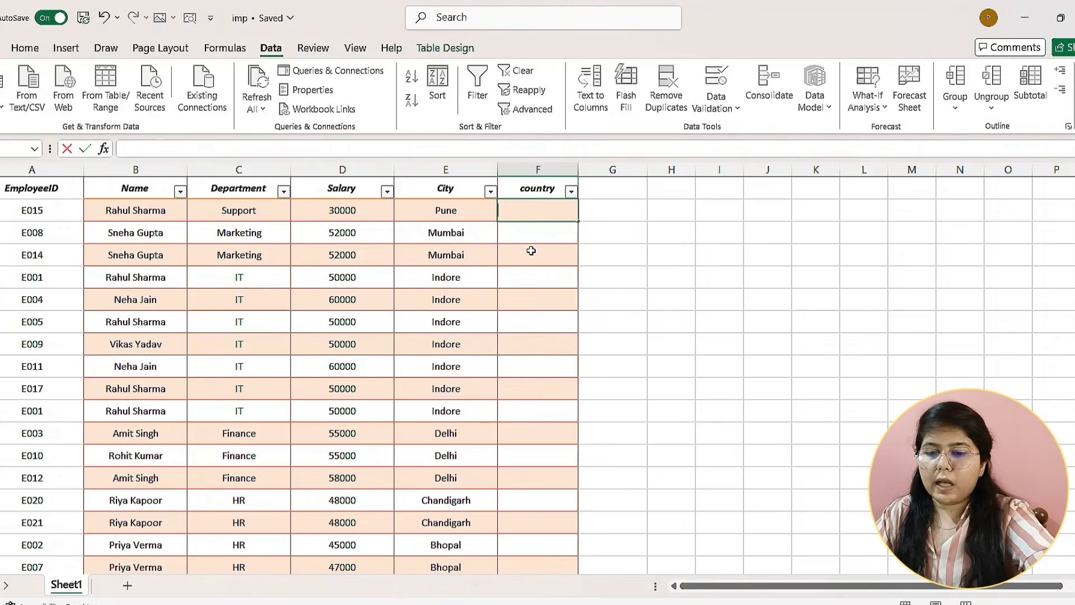
{"action": "key", "text": "Return"}
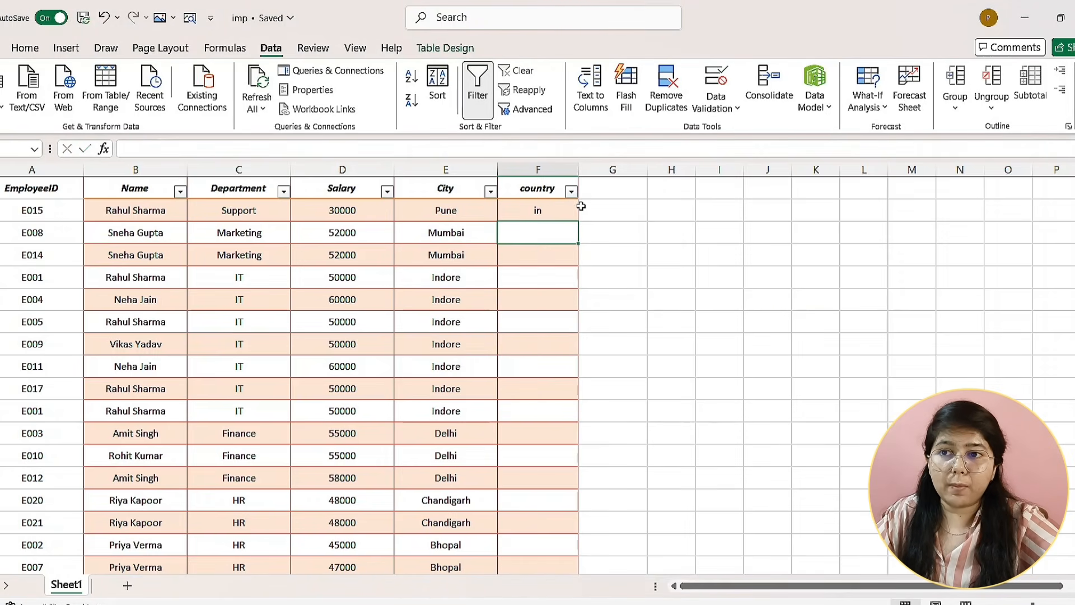
- Fill the value "in" from the first country cell down the rest of the country column
{"action": "left_click", "coordinate": [566, 211]}
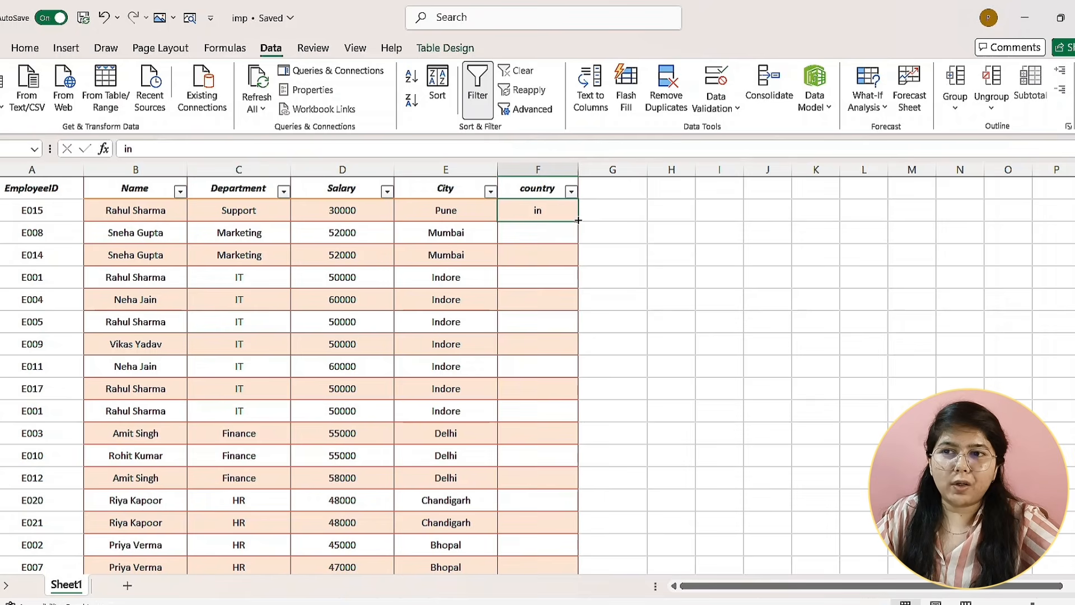
{"action": "double_click", "coordinate": [578, 220]}
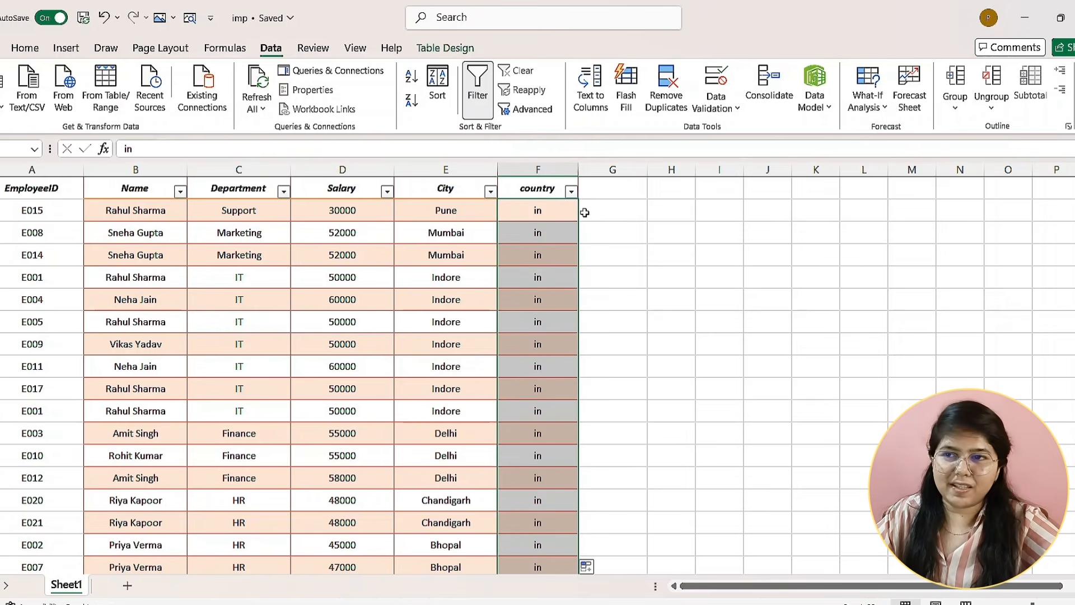
{"action": "left_click", "coordinate": [596, 192]}
- Change the first country cell's data validation to allow a text length between 2 and 5
{"action": "left_click", "coordinate": [561, 210]}
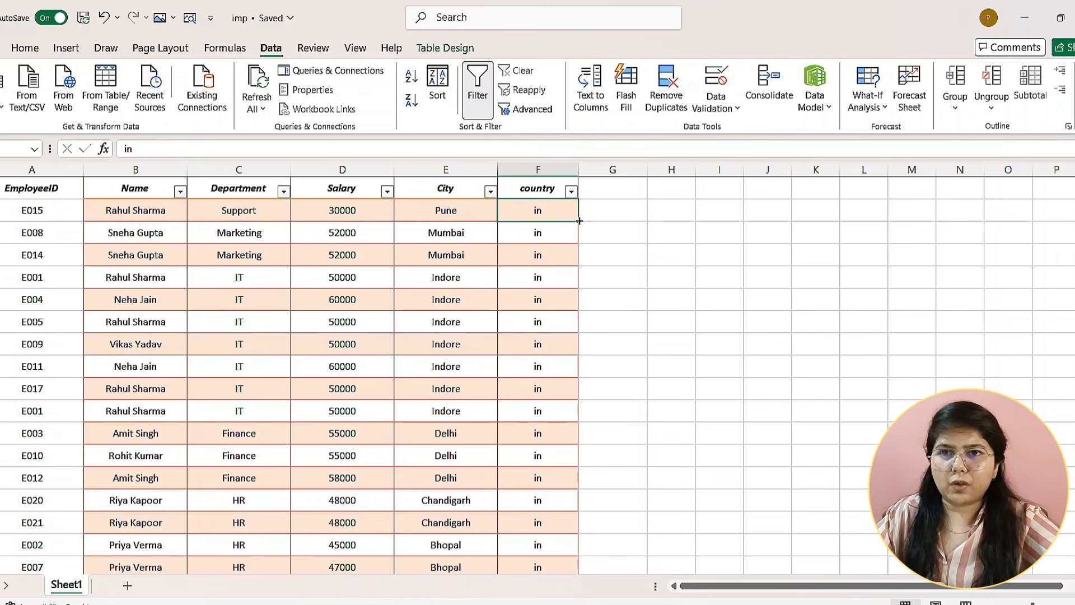
{"action": "left_click", "coordinate": [715, 107]}
{"action": "left_click", "coordinate": [722, 134]}
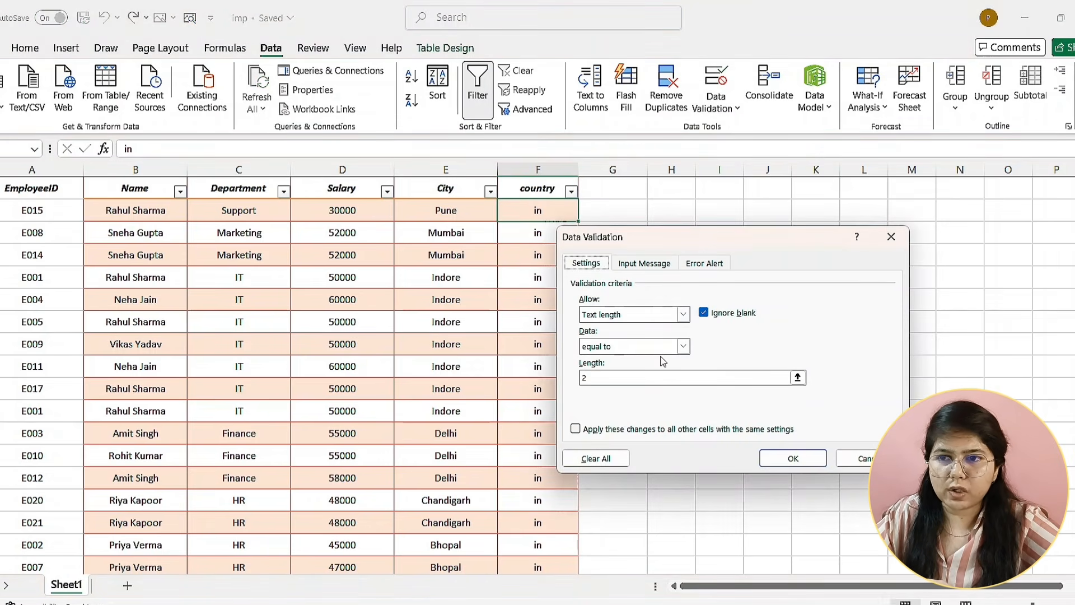
{"action": "left_click", "coordinate": [682, 346]}
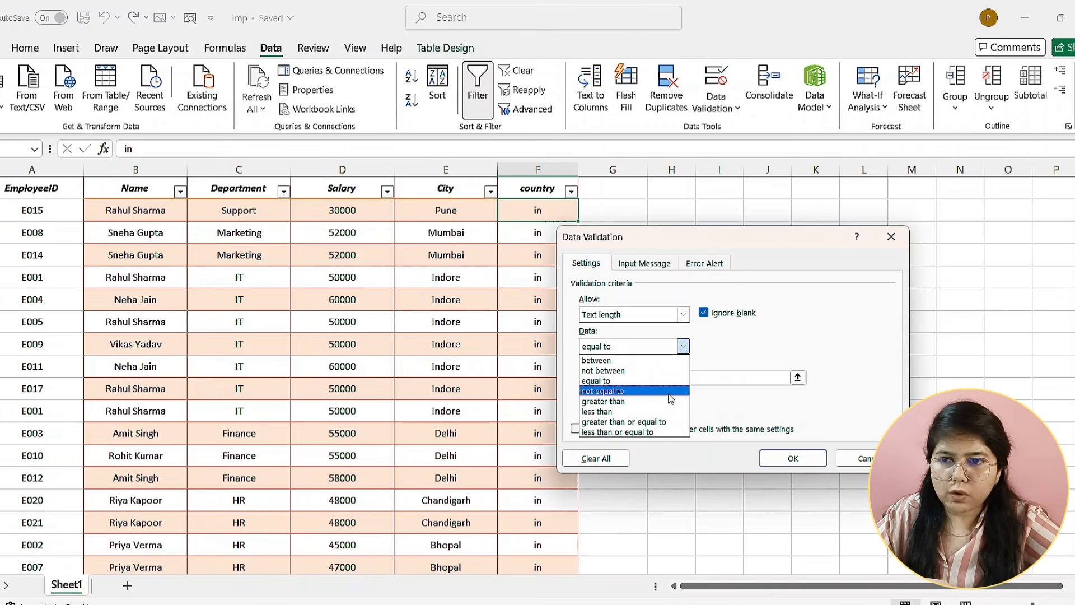
{"action": "left_click", "coordinate": [652, 360]}
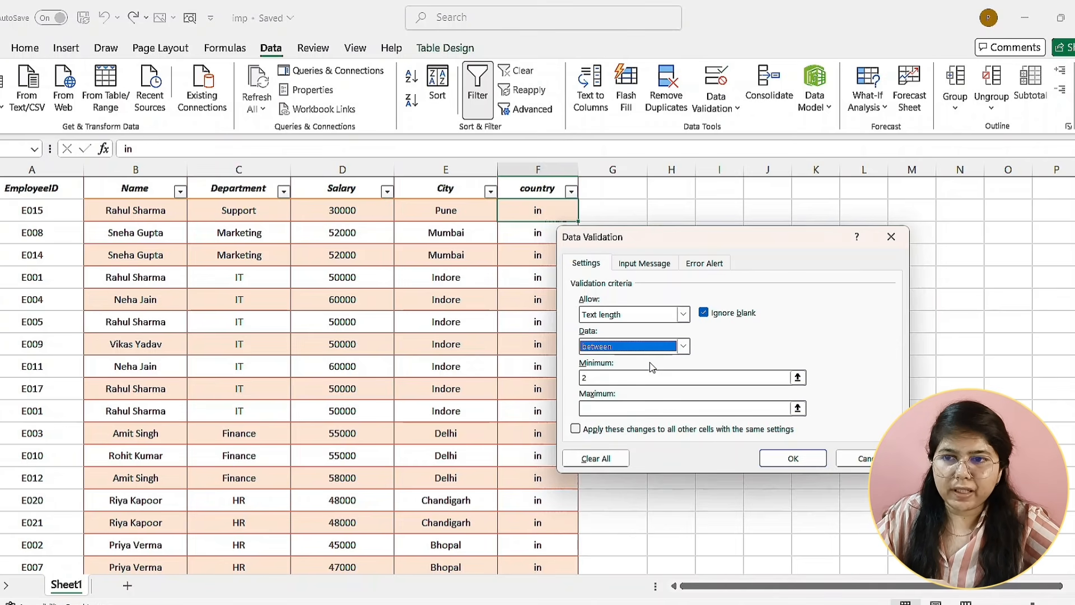
{"action": "left_click", "coordinate": [621, 407]}
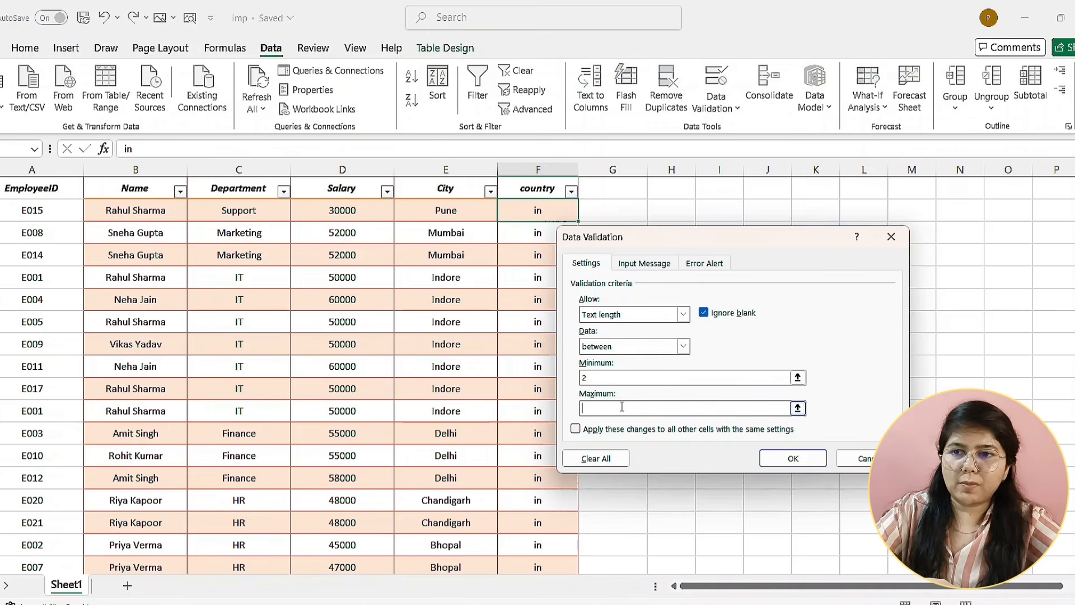
{"action": "type", "text": "5"}
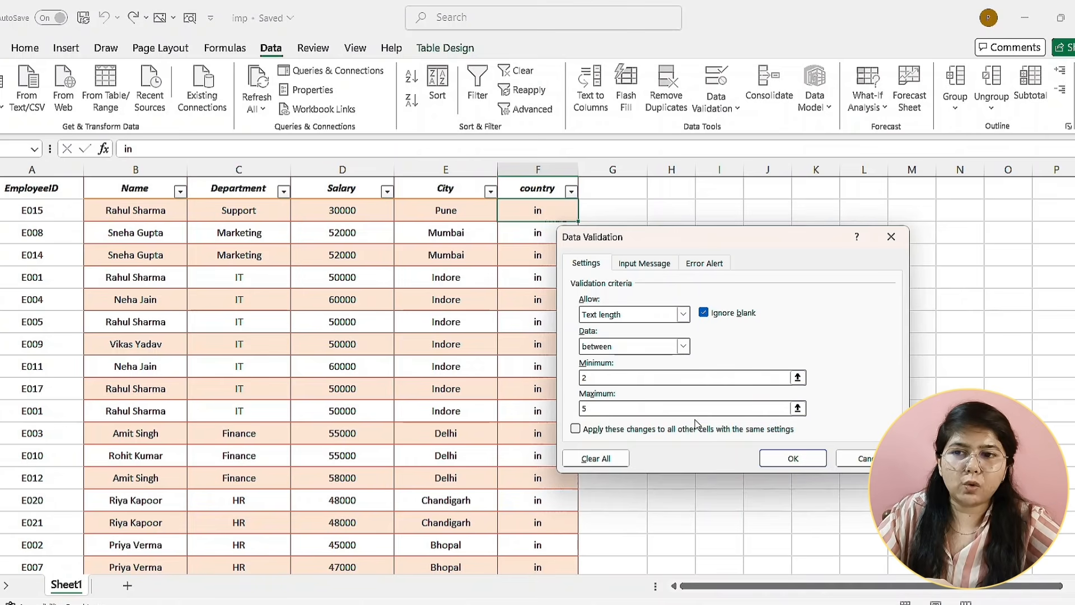
{"action": "left_click", "coordinate": [792, 457]}
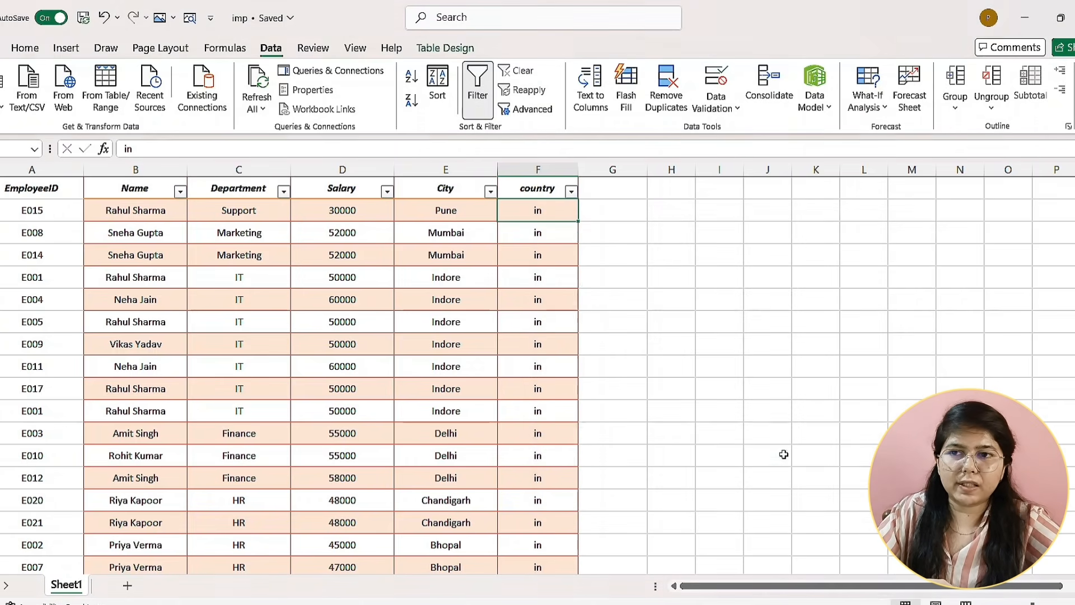
- Clear the filled country entries below the first row and replace the first country entry with "ind"
{"action": "left_click_drag", "start_coordinate": [560, 231], "coordinate": [588, 542]}
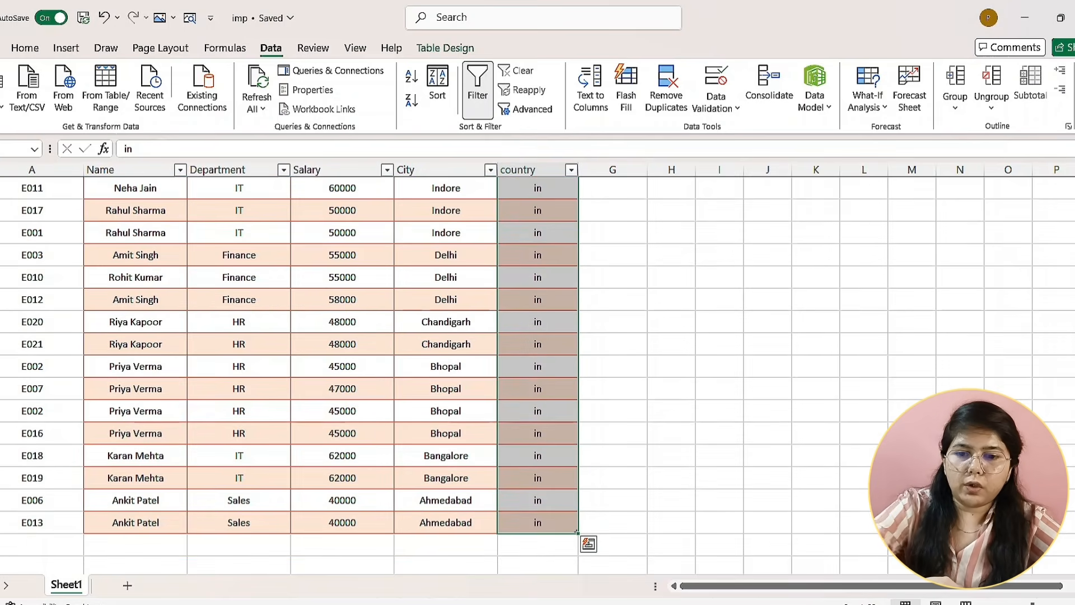
{"action": "scroll", "coordinate": [593, 448], "scroll_direction": "up", "scroll_amount": 3}
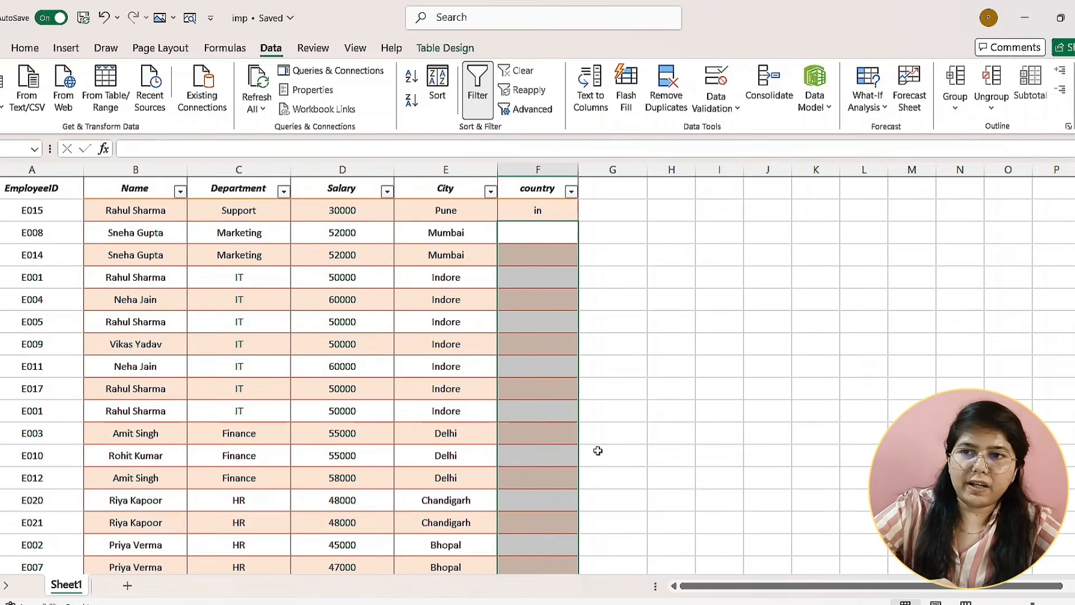
{"action": "double_click", "coordinate": [560, 211]}
{"action": "left_click_drag", "start_coordinate": [560, 212], "coordinate": [495, 207]}
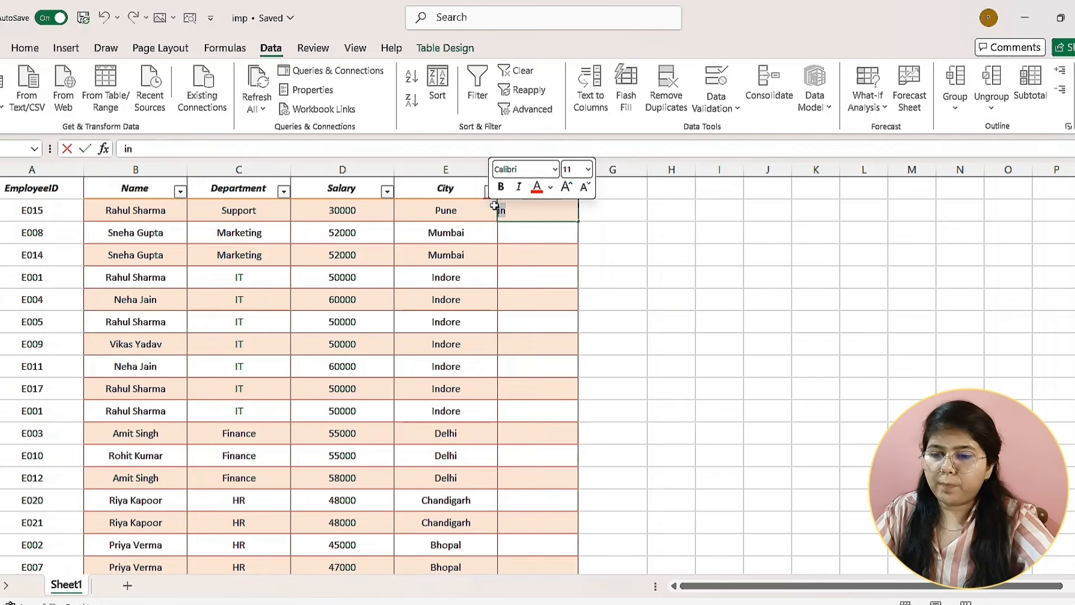
{"action": "type", "text": "ind"}
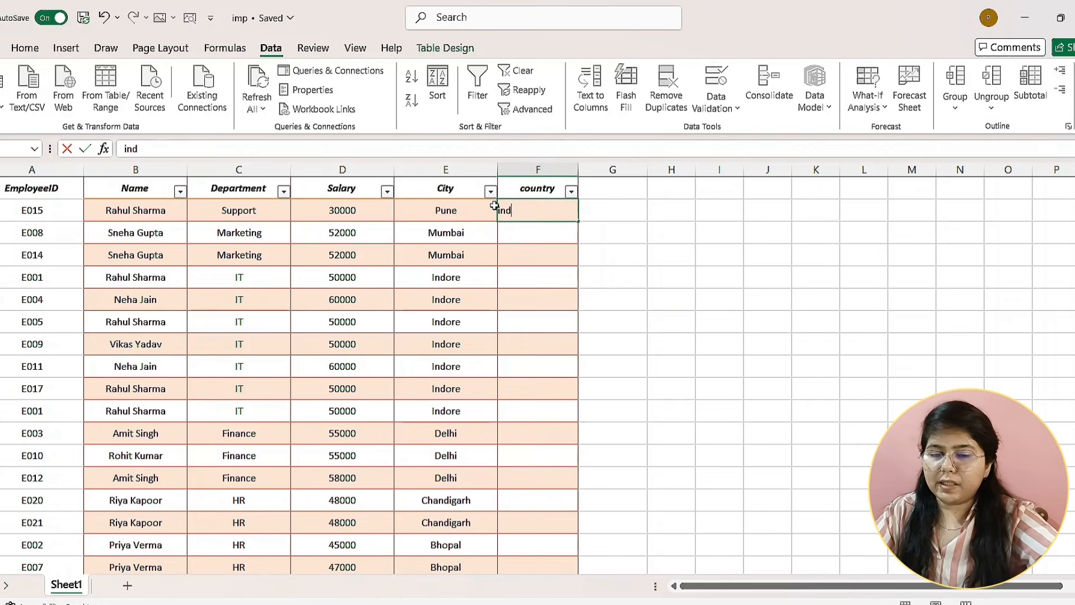
{"action": "key", "text": "Return"}
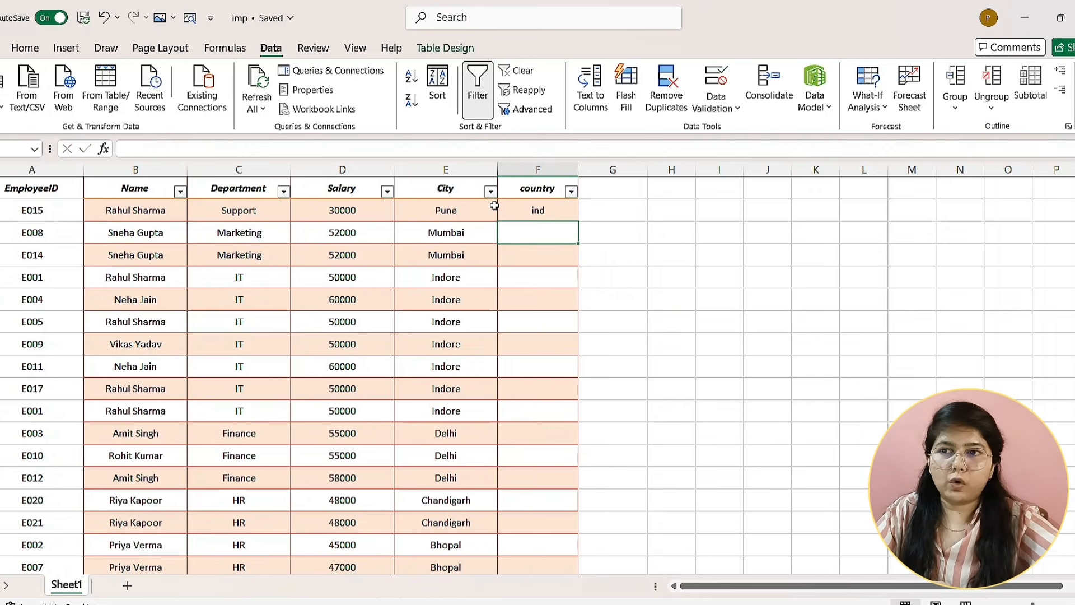
- Try "i" in the first country cell to test the length range, and enter "india" instead
{"action": "double_click", "coordinate": [554, 210]}
{"action": "left_click_drag", "start_coordinate": [553, 210], "coordinate": [489, 208]}
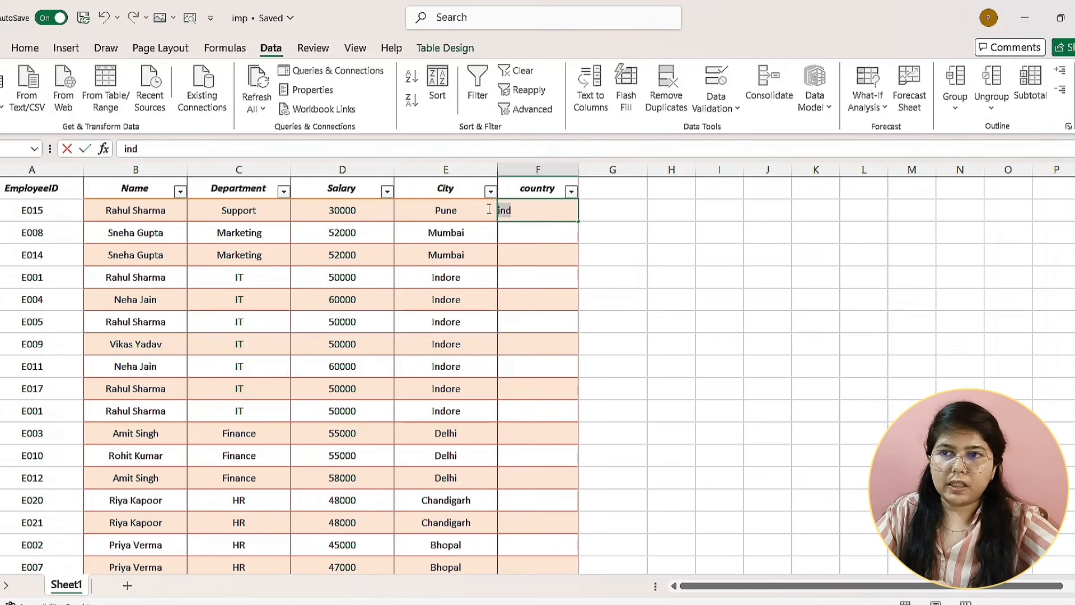
{"action": "type", "text": "i"}
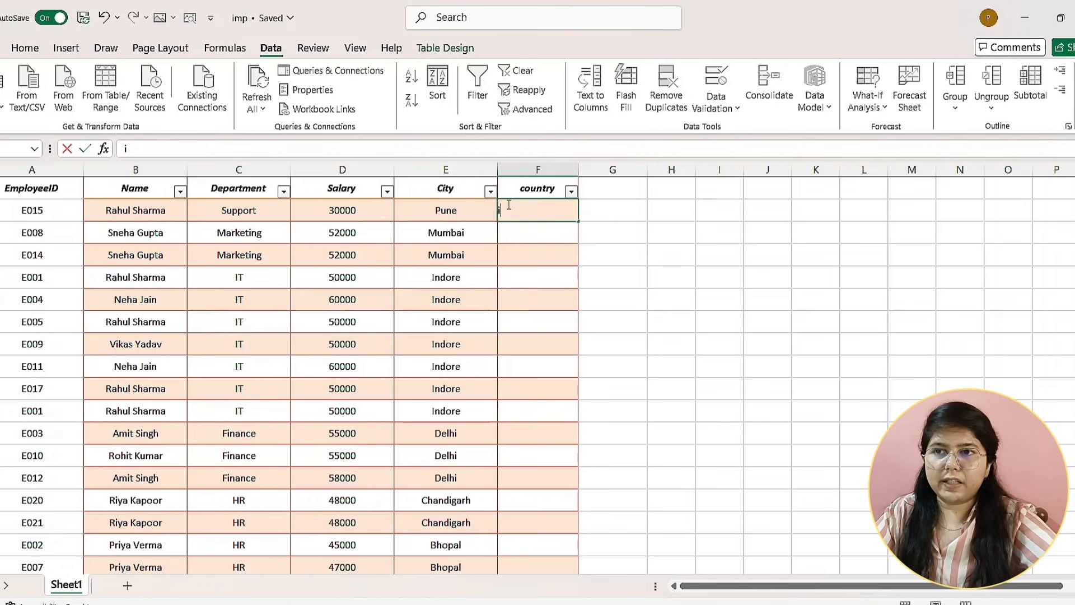
{"action": "key", "text": "Return"}
{"action": "left_click", "coordinate": [575, 346]}
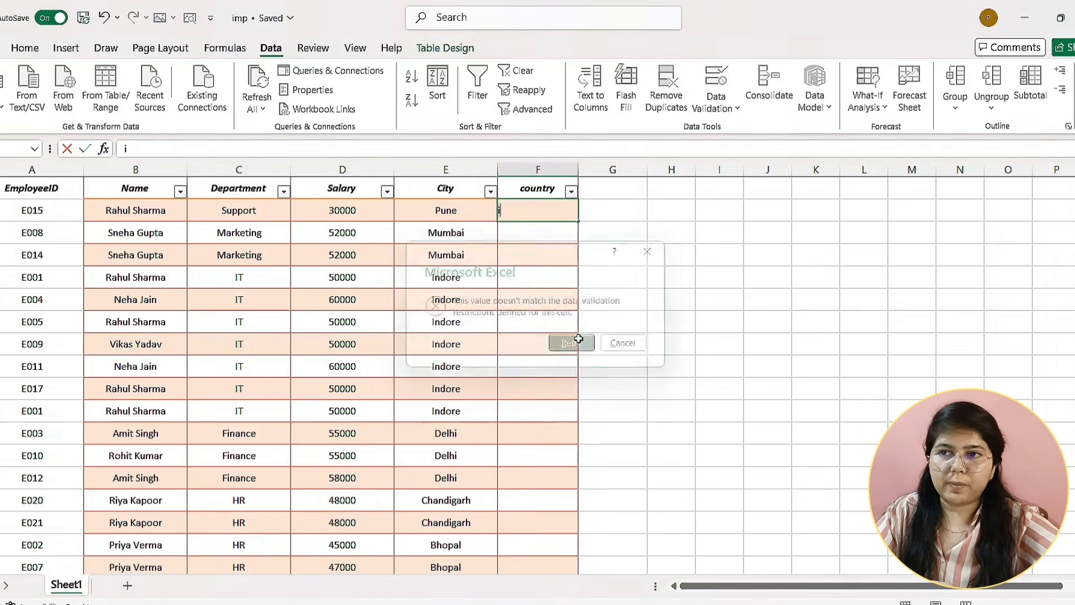
{"action": "type", "text": "india"}
{"action": "key", "text": "Return"}
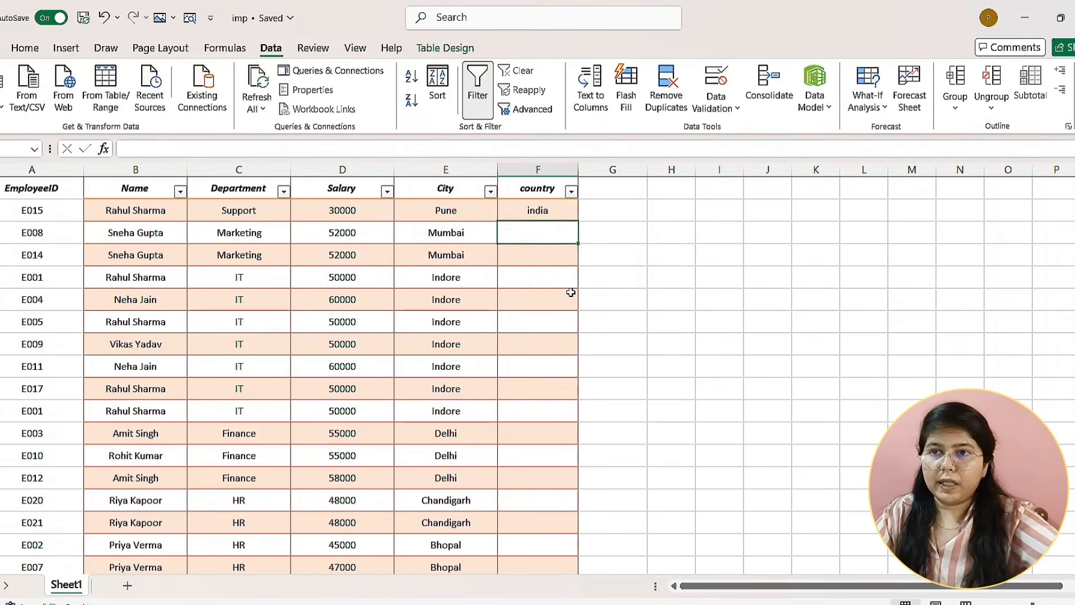
{"action": "left_click", "coordinate": [563, 207]}
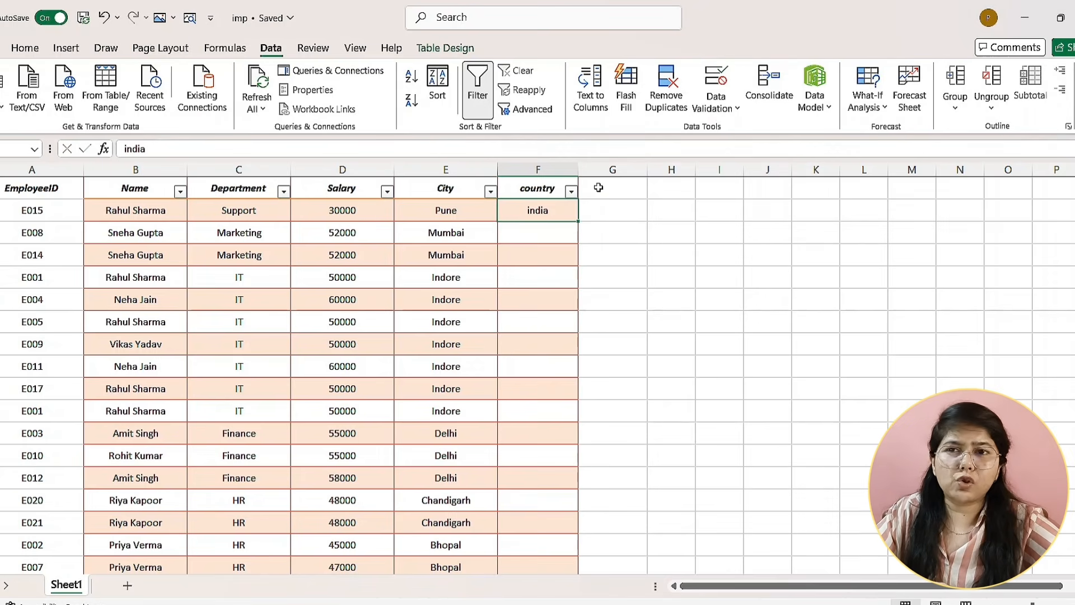
- Add a new column headed "age" directly after the country column
{"action": "double_click", "coordinate": [599, 188]}
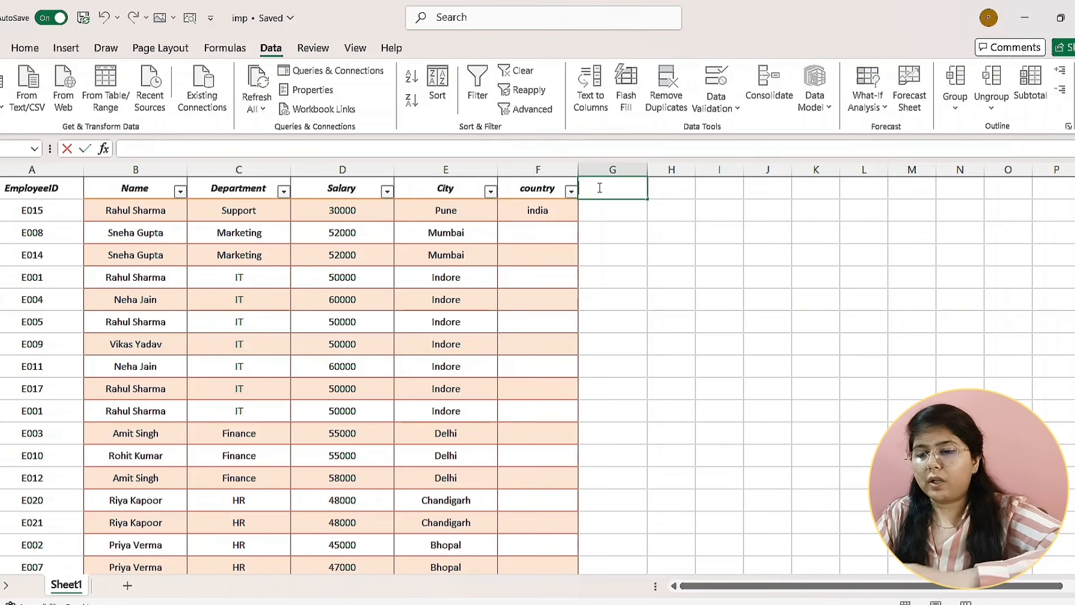
{"action": "type", "text": "ag"}
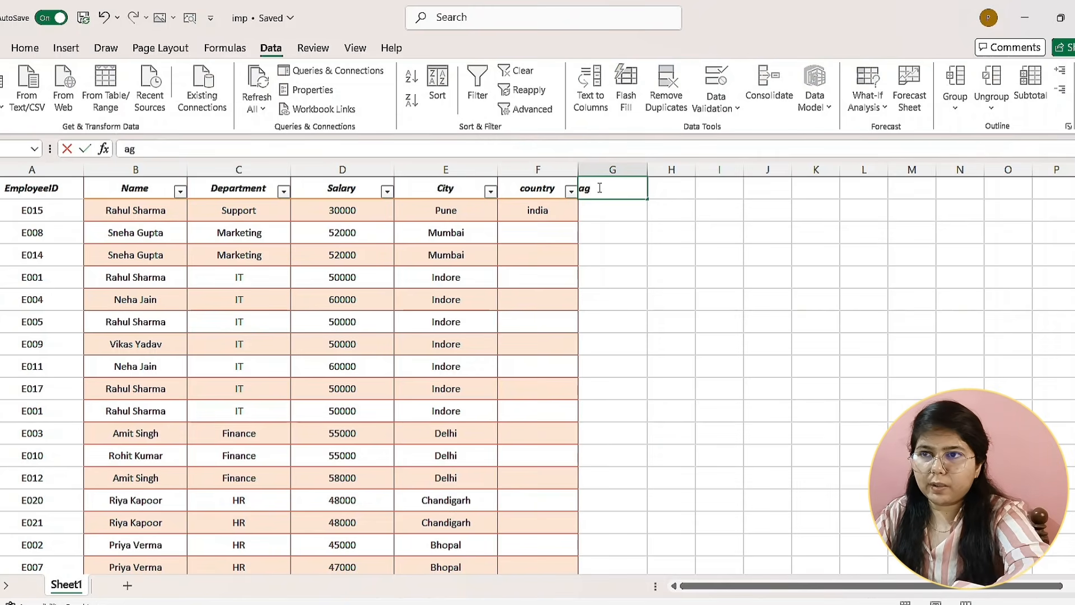
{"action": "type", "text": "e"}
{"action": "key", "text": "Return"}
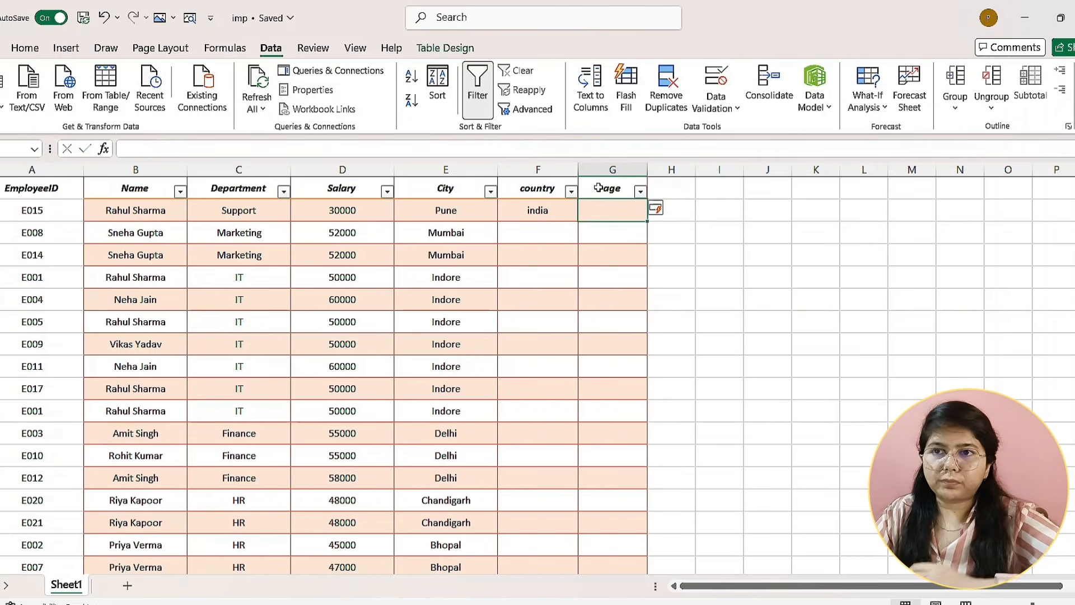
- Apply data validation to the first age cell, allowing only whole numbers between 20 and 25
{"action": "left_click", "coordinate": [707, 106]}
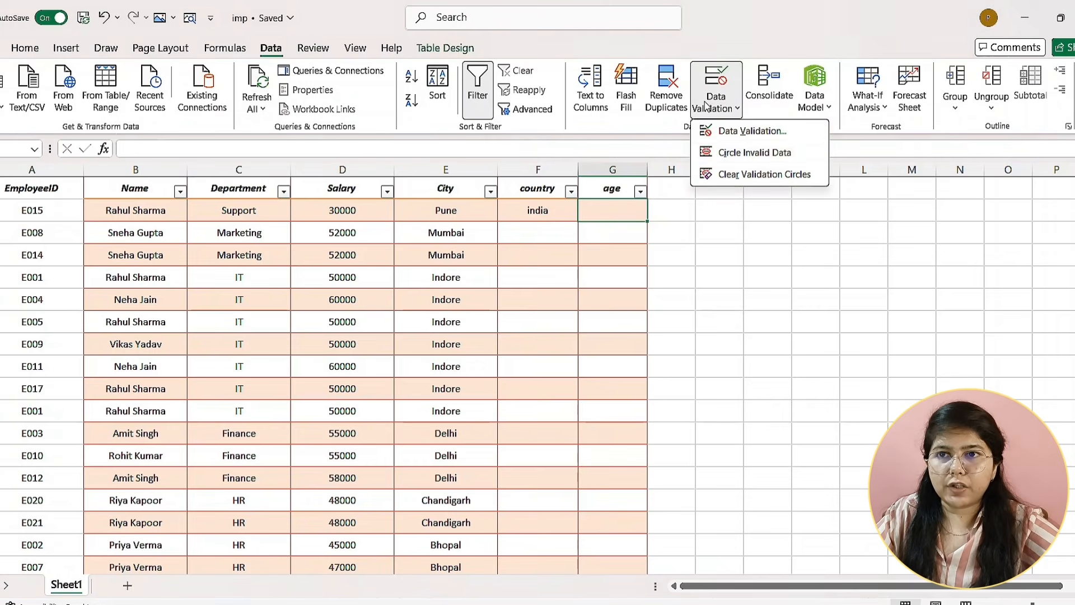
{"action": "left_click", "coordinate": [750, 130]}
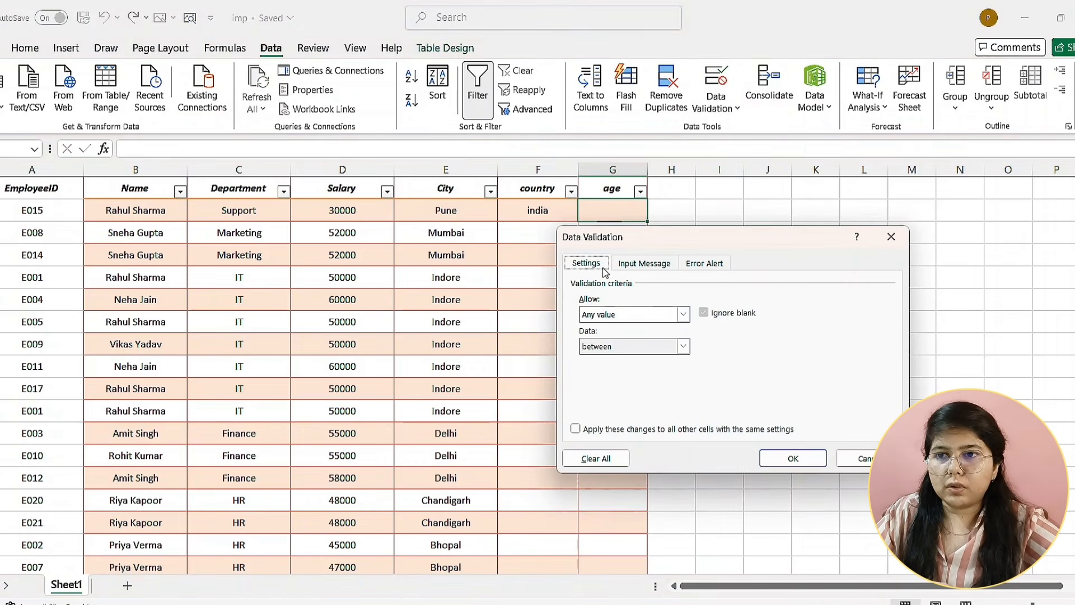
{"action": "left_click", "coordinate": [683, 314]}
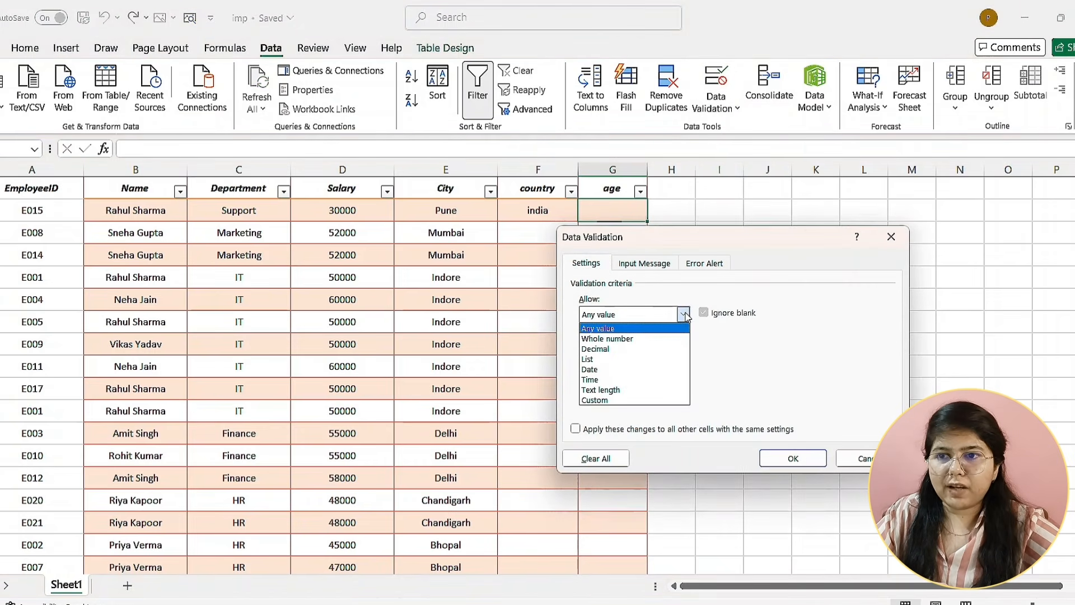
{"action": "left_click", "coordinate": [636, 340]}
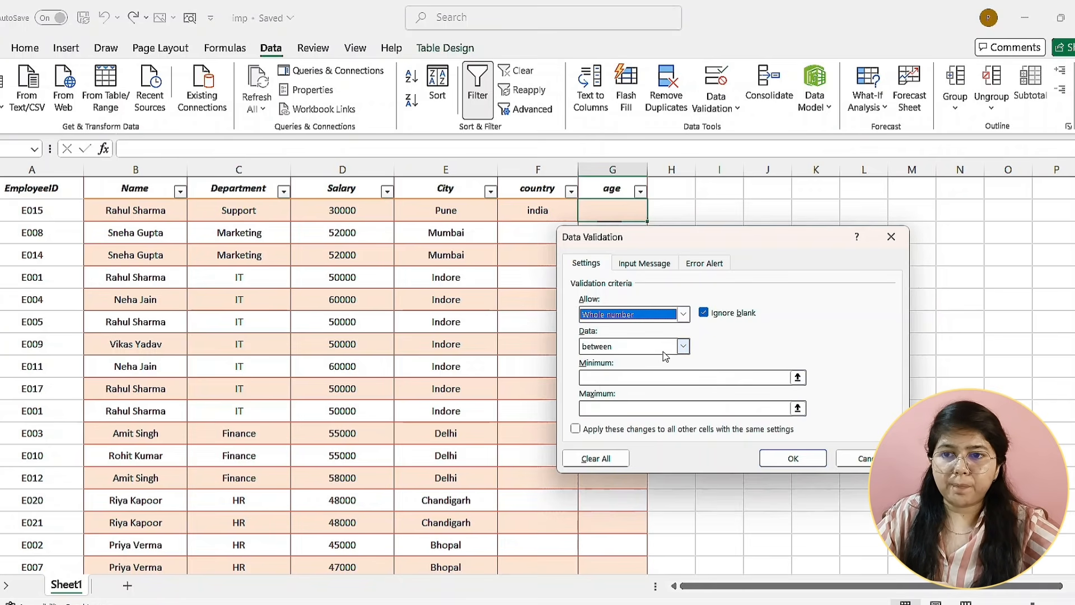
{"action": "left_click", "coordinate": [685, 346]}
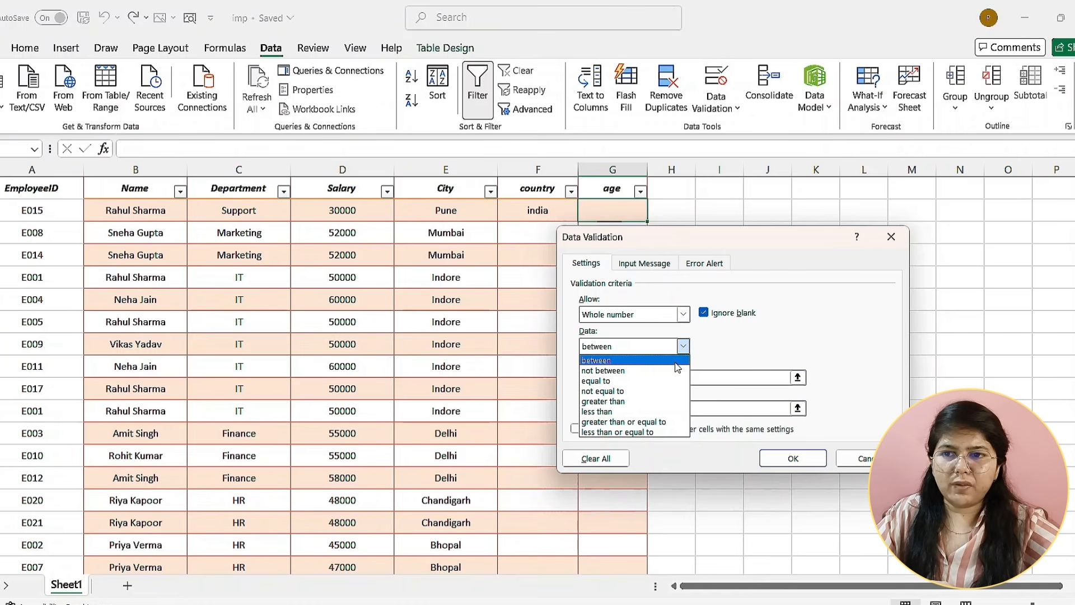
{"action": "left_click", "coordinate": [670, 366]}
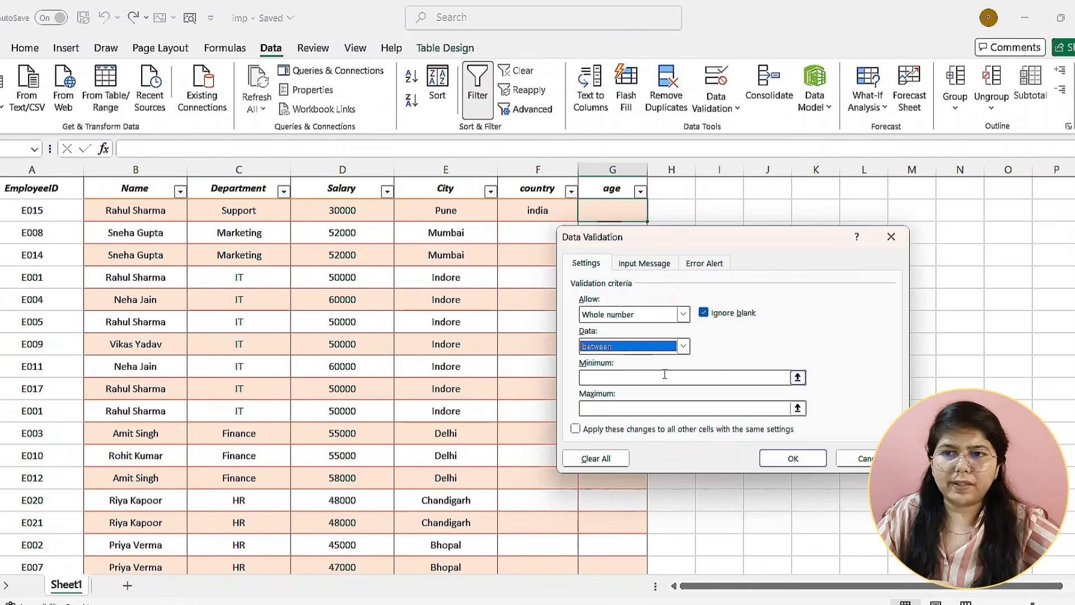
{"action": "left_click", "coordinate": [664, 378]}
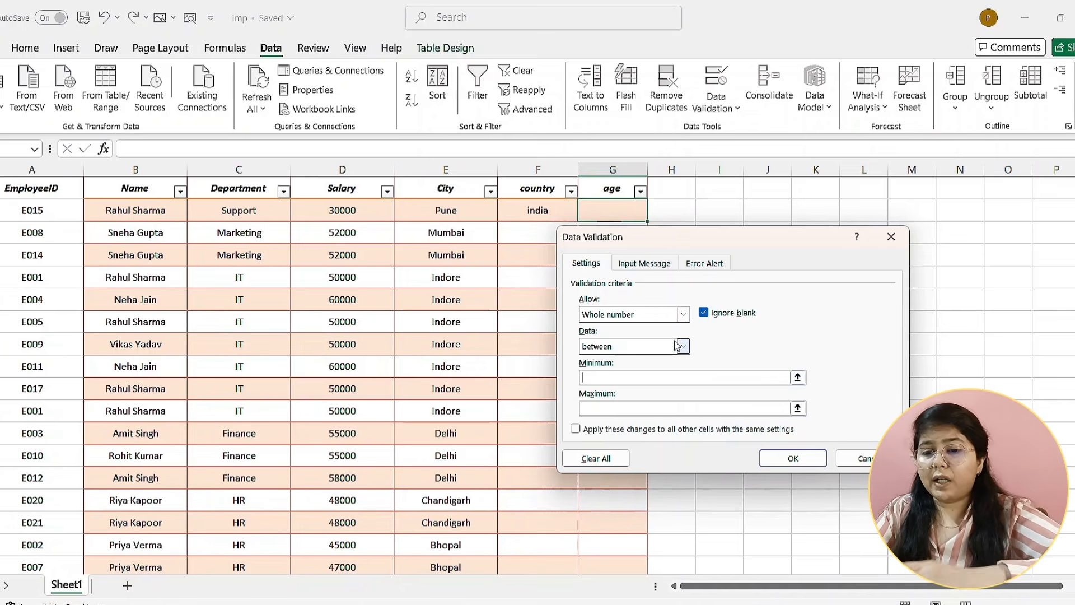
{"action": "type", "text": "20"}
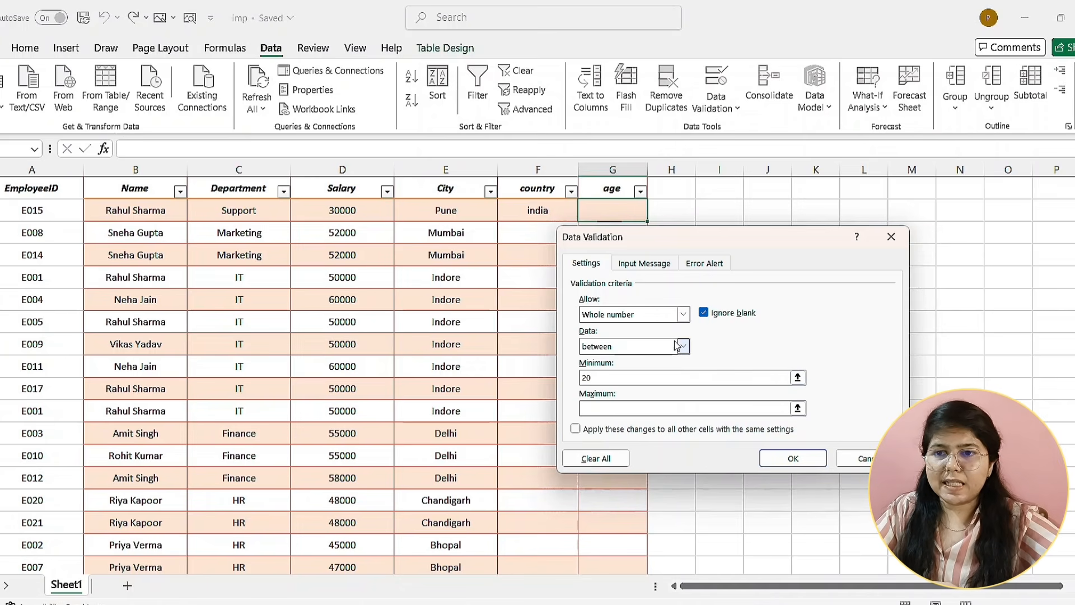
{"action": "left_click", "coordinate": [668, 407]}
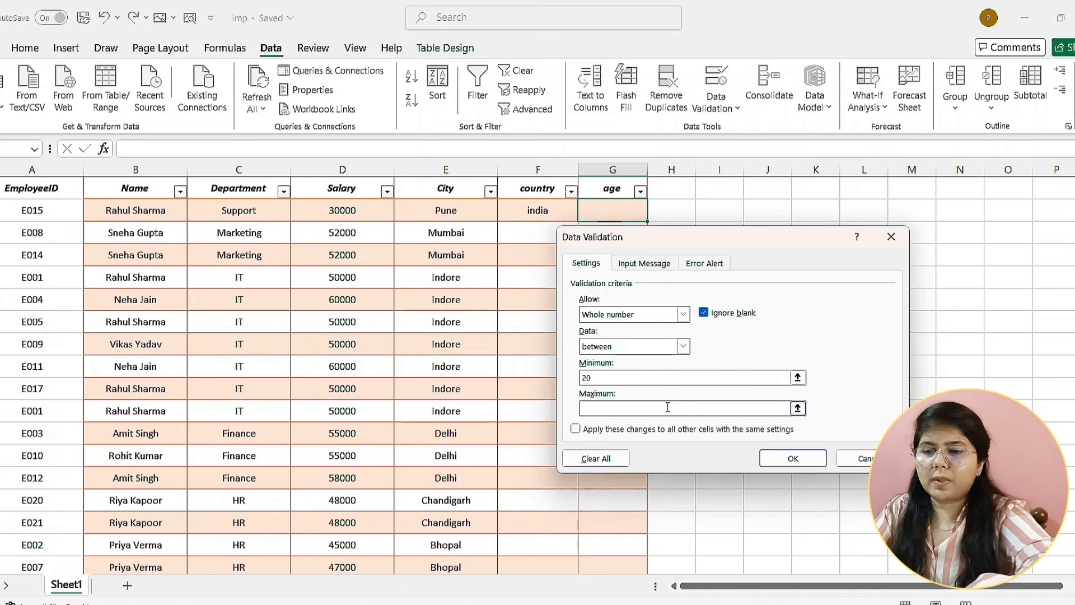
{"action": "type", "text": "25"}
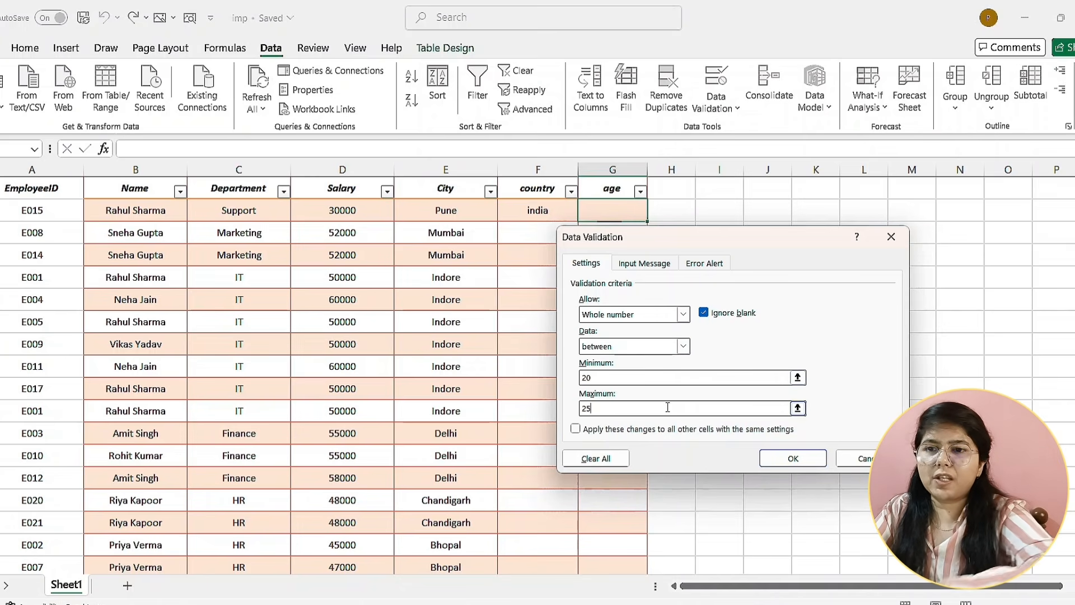
{"action": "left_click", "coordinate": [813, 463]}
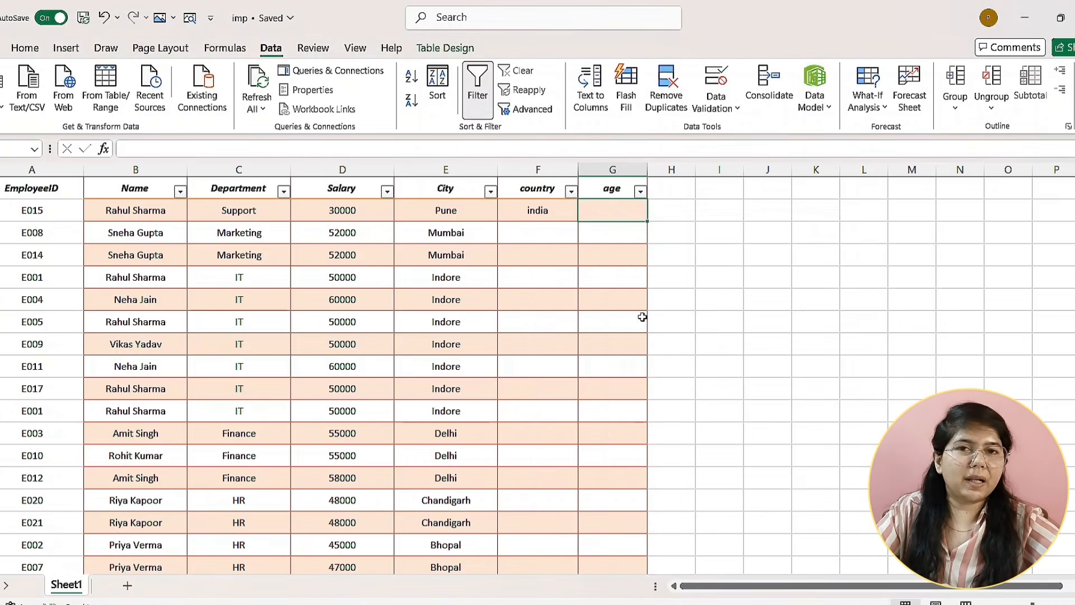
- Enter 22 in the first age cell to test the whole-number rule
{"action": "double_click", "coordinate": [621, 214]}
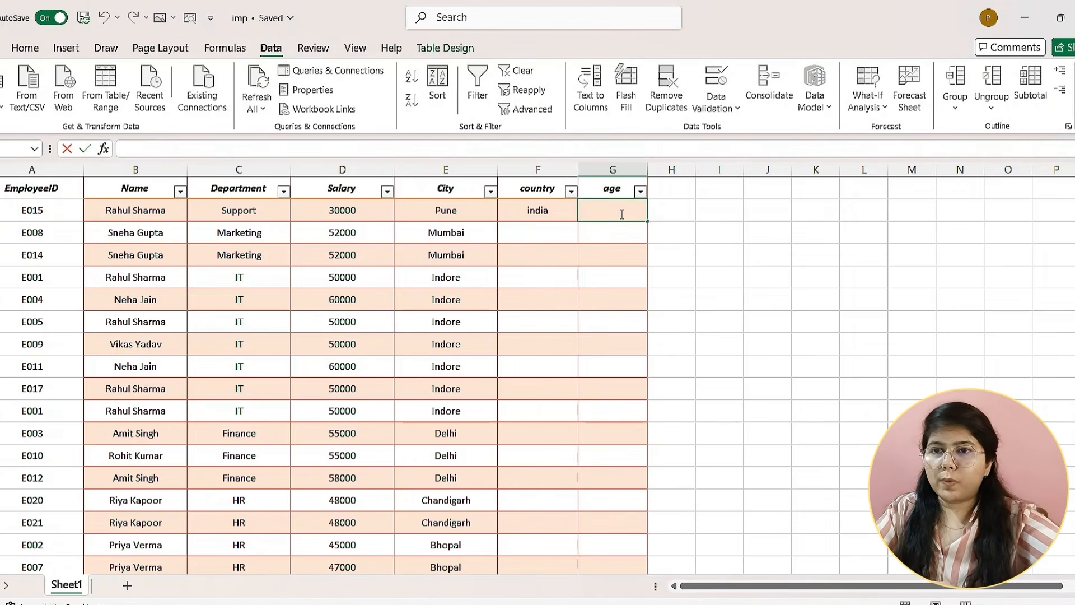
{"action": "type", "text": "22"}
{"action": "key", "text": "Return"}
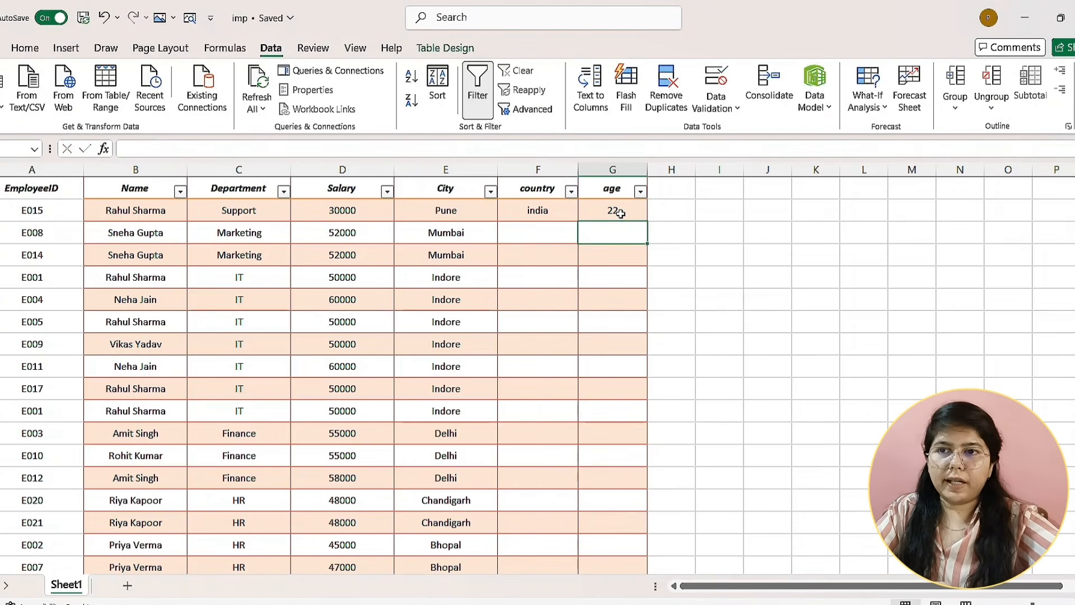
- Try 27 in the first age cell to test the upper limit, and enter 20 instead
{"action": "double_click", "coordinate": [621, 213]}
{"action": "key", "text": "BackSpace"}
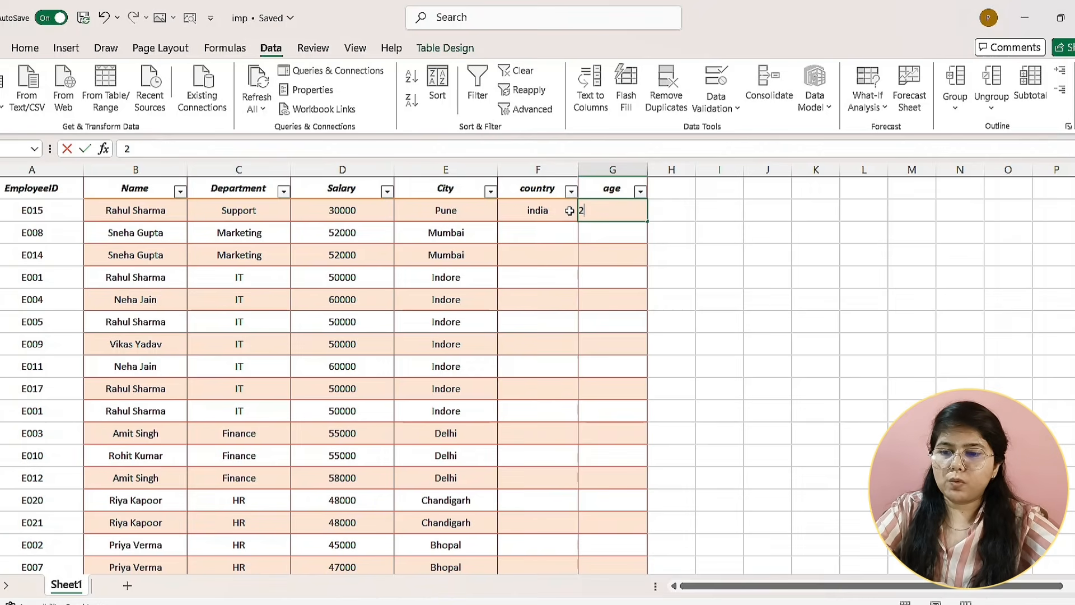
{"action": "type", "text": "7"}
{"action": "key", "text": "Return"}
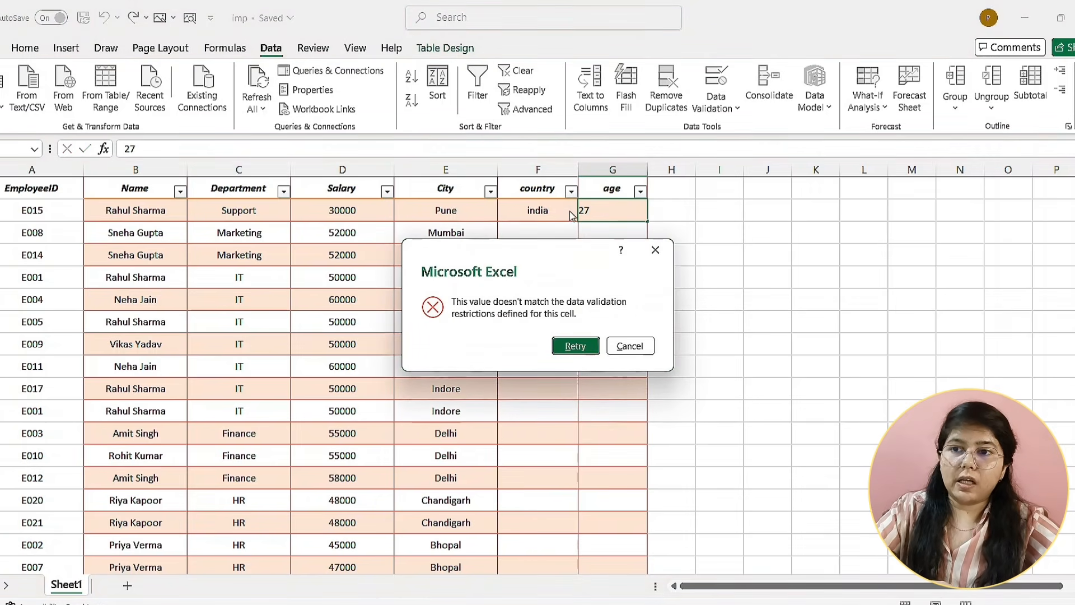
{"action": "left_click", "coordinate": [575, 346]}
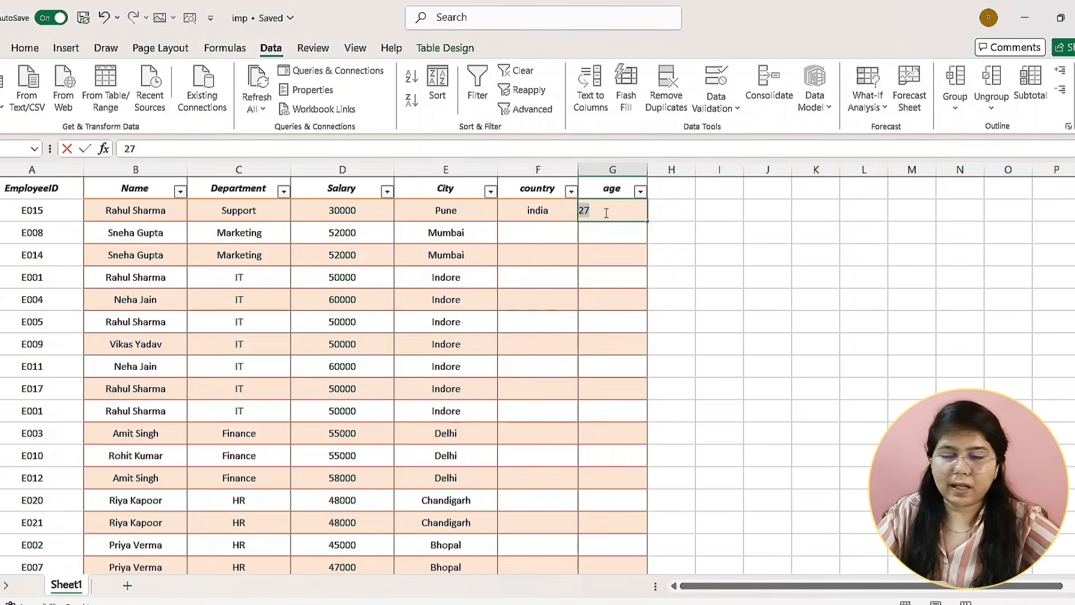
{"action": "type", "text": "20"}
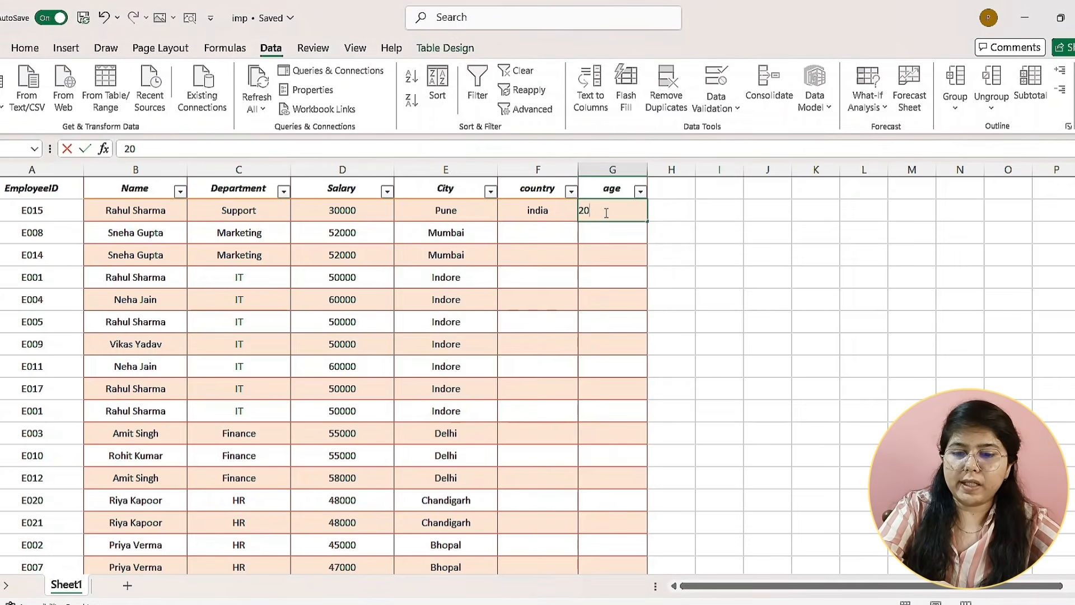
{"action": "key", "text": "Return"}
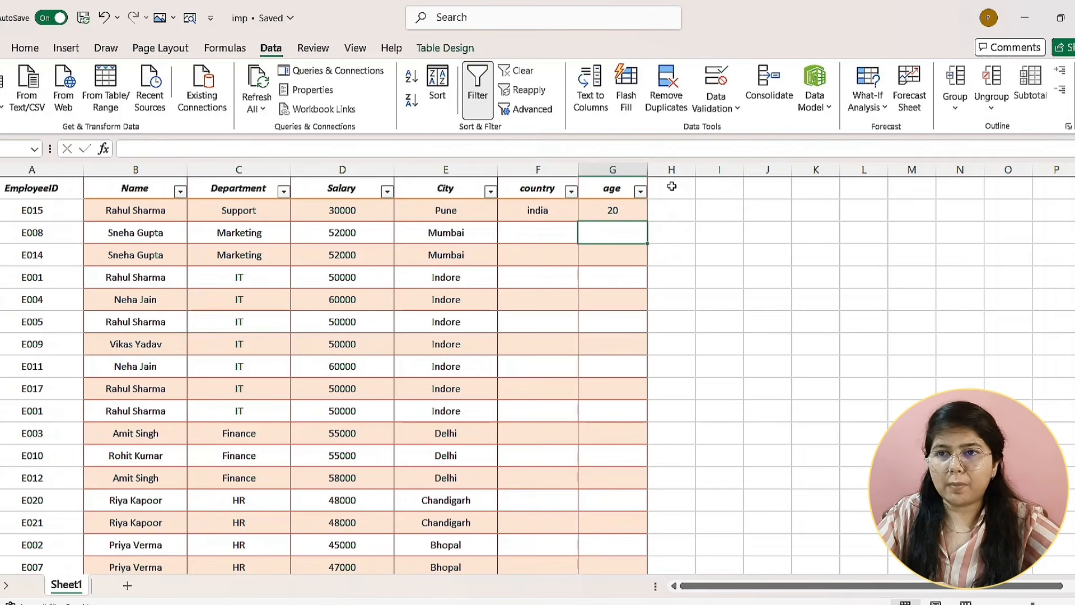
- Reopen the first age cell's data validation and change the criteria to allow a Date with the between condition
{"action": "left_click", "coordinate": [638, 213]}
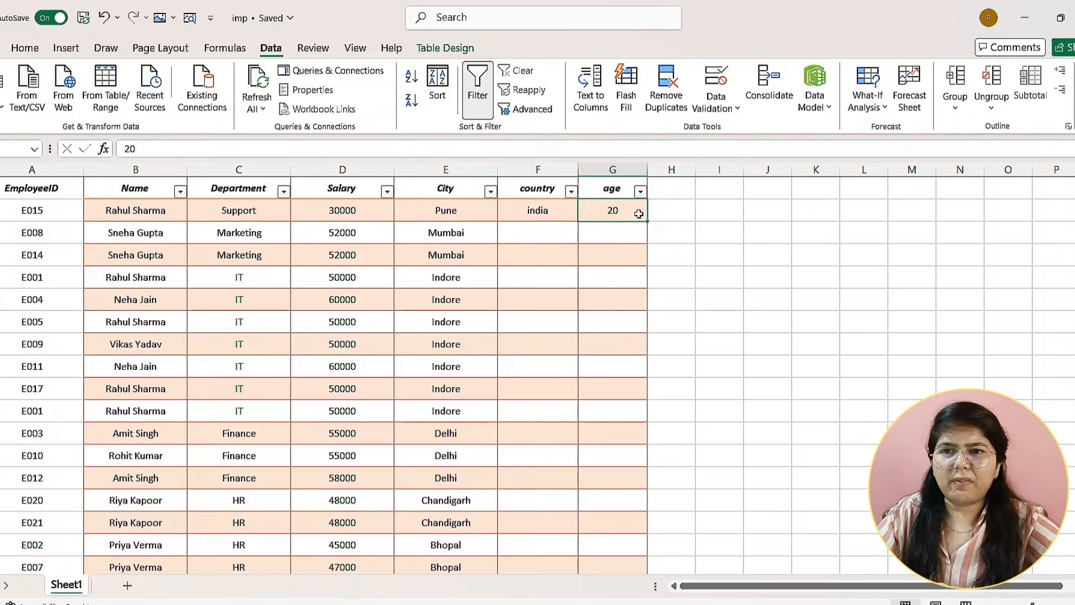
{"action": "left_click", "coordinate": [737, 110]}
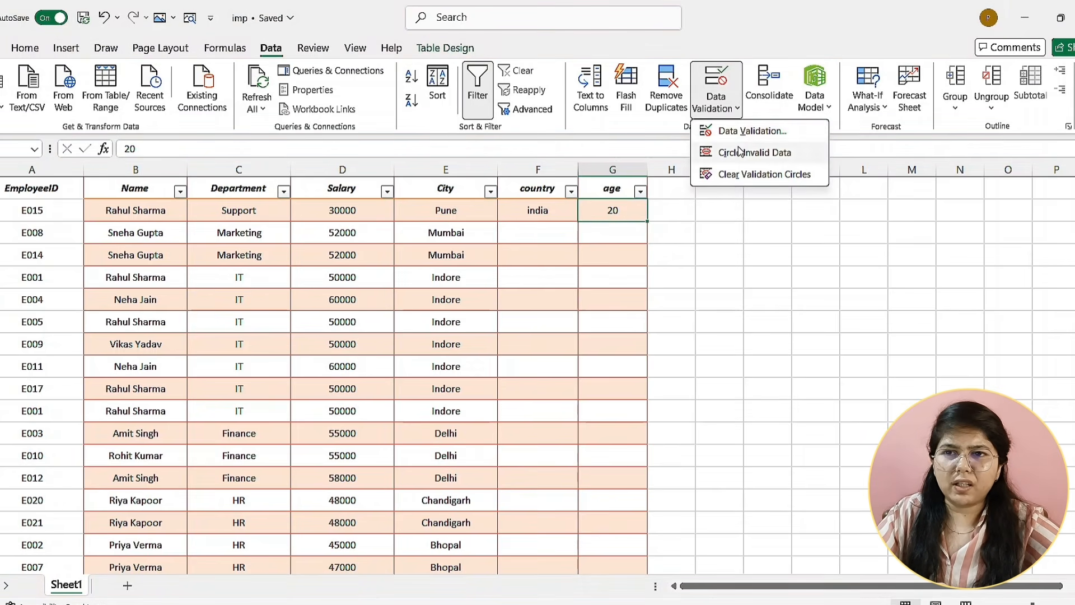
{"action": "left_click", "coordinate": [751, 131]}
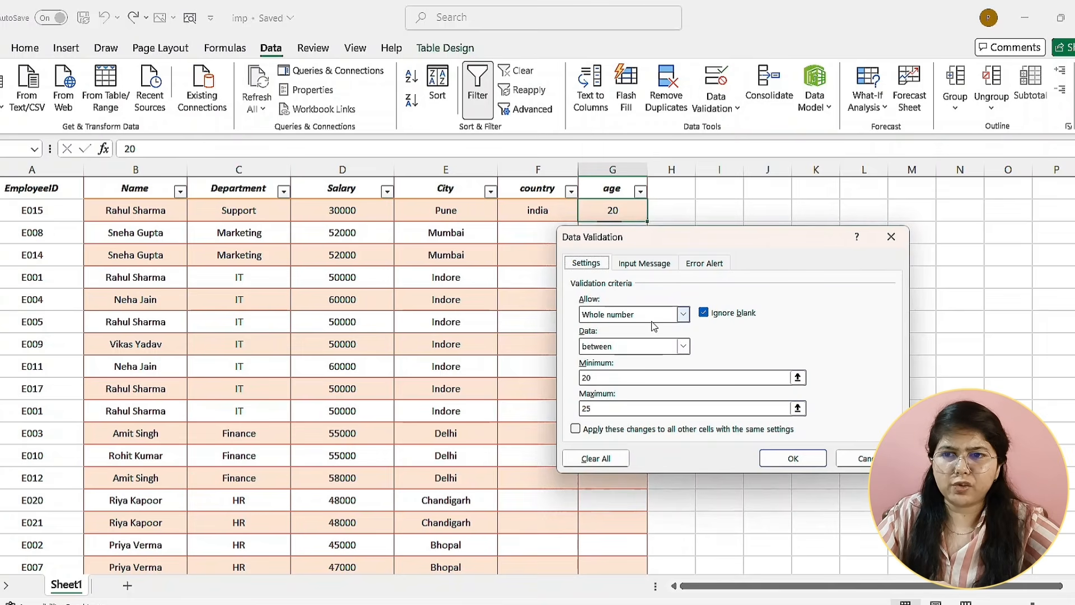
{"action": "left_click", "coordinate": [683, 314]}
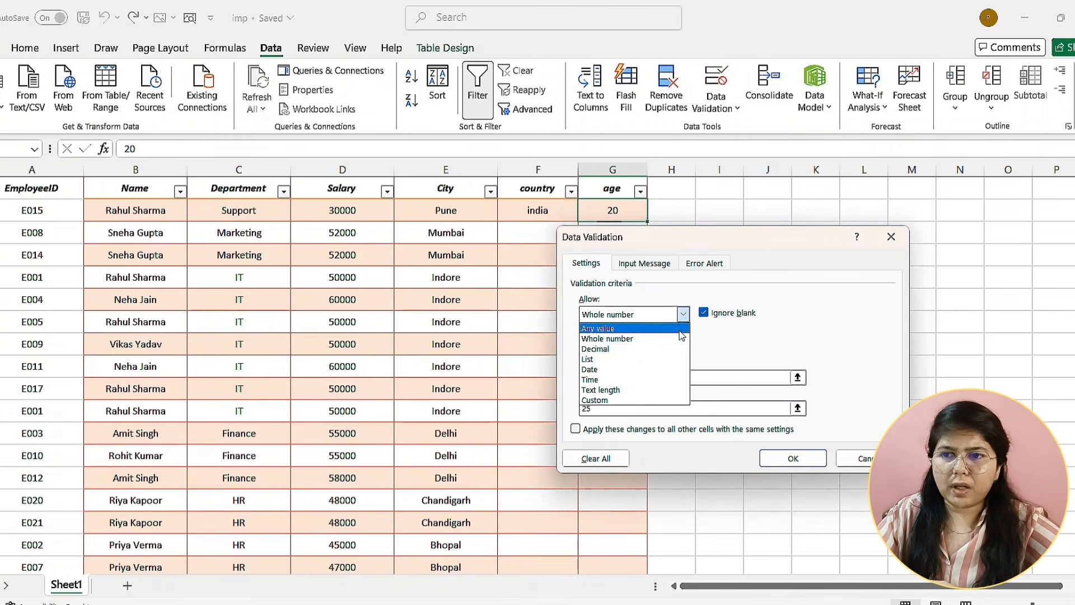
{"action": "left_click", "coordinate": [680, 369]}
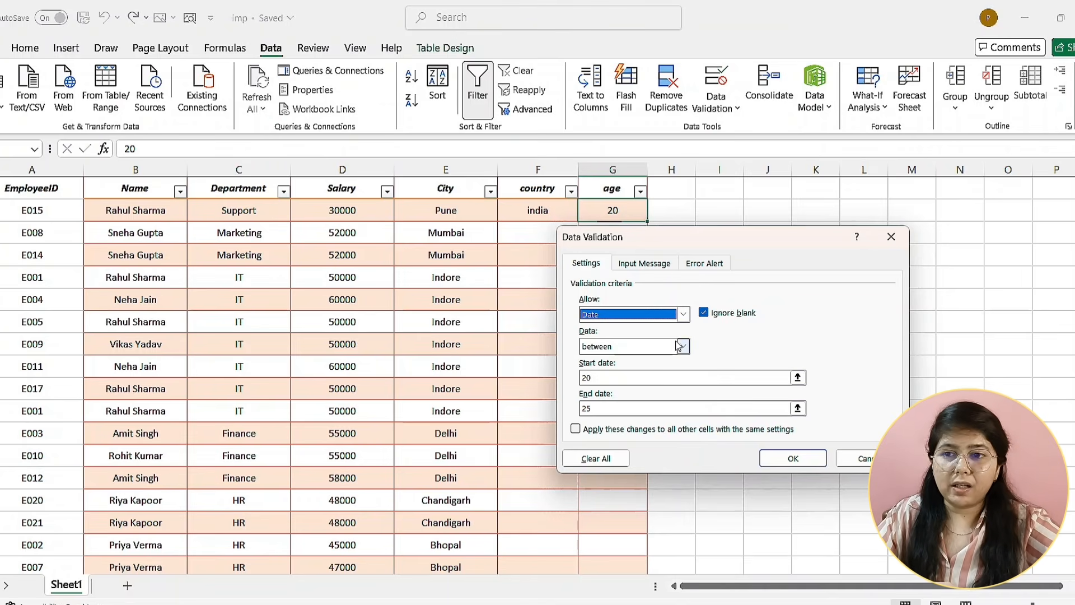
{"action": "left_click", "coordinate": [684, 346]}
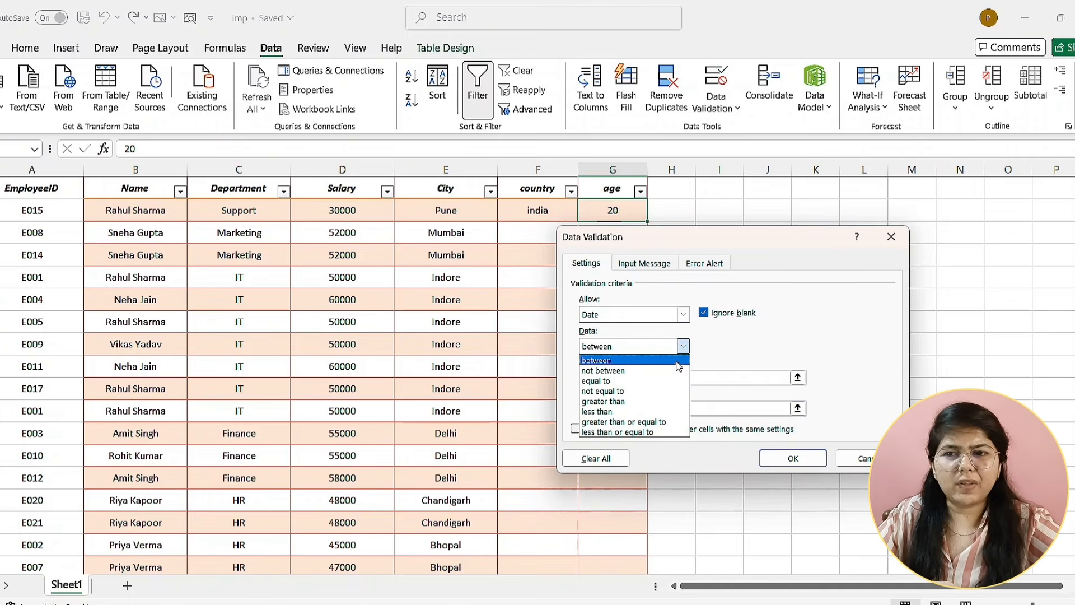
{"action": "left_click", "coordinate": [681, 361]}
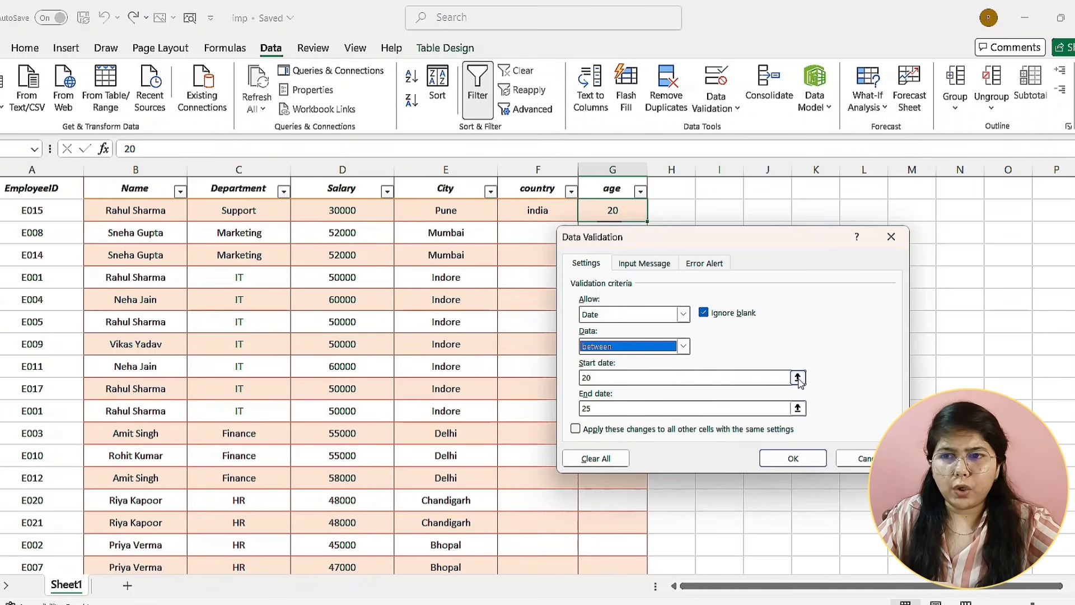
- Set the start date of the date validation rule to 20-02-23
{"action": "left_click", "coordinate": [741, 407]}
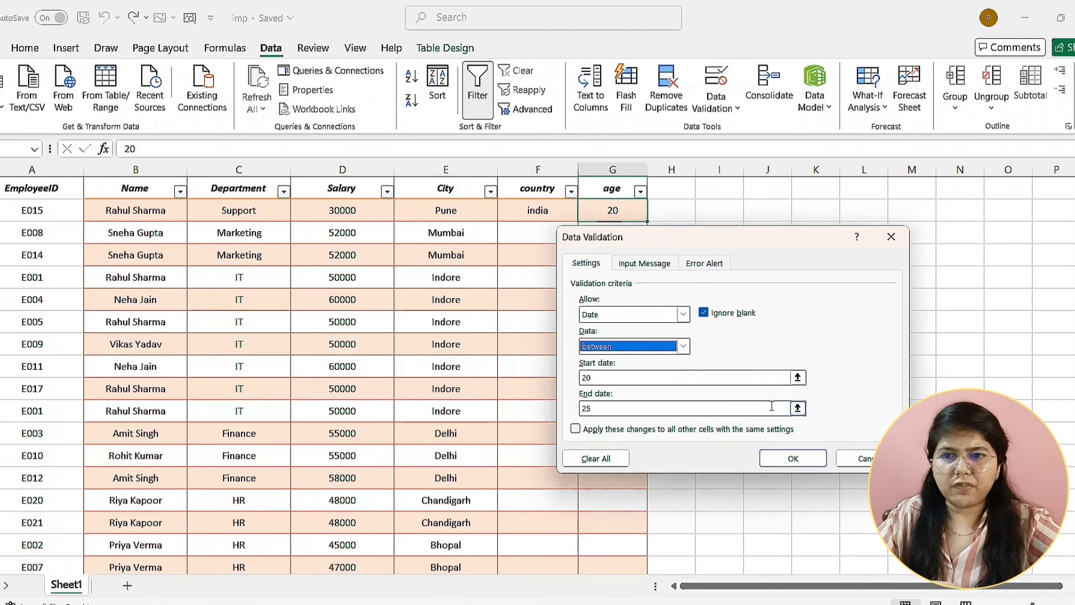
{"action": "left_click", "coordinate": [796, 378]}
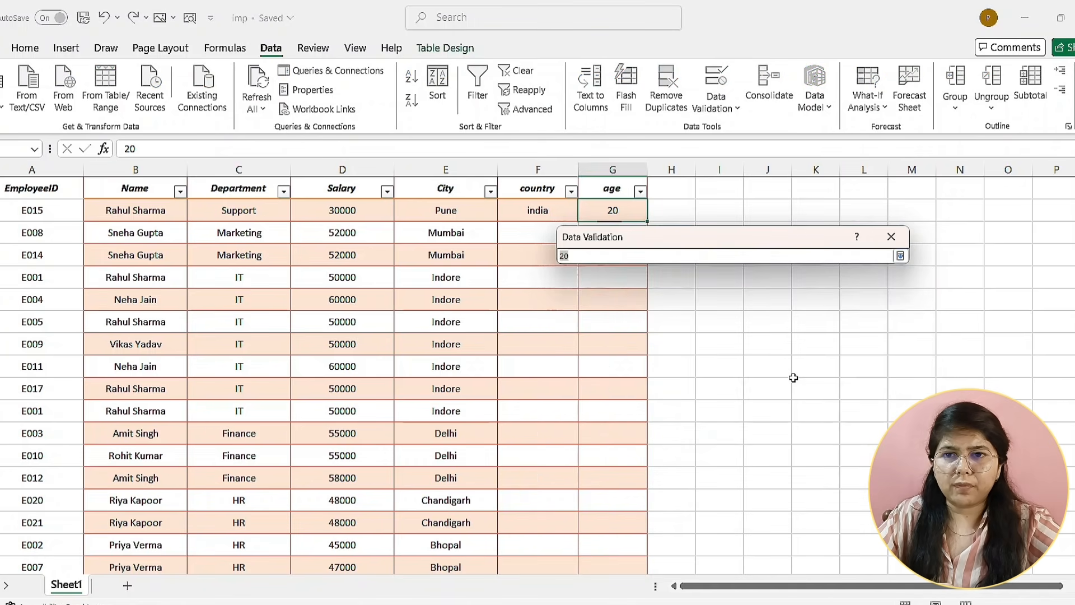
{"action": "left_click", "coordinate": [586, 255]}
{"action": "type", "text": "-"}
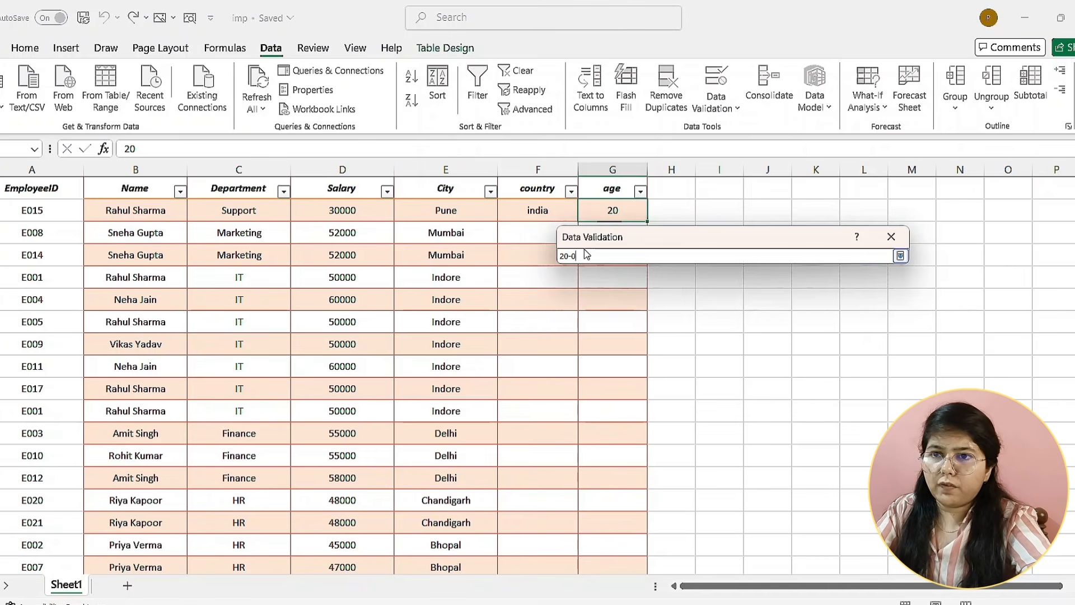
{"action": "type", "text": "02-"}
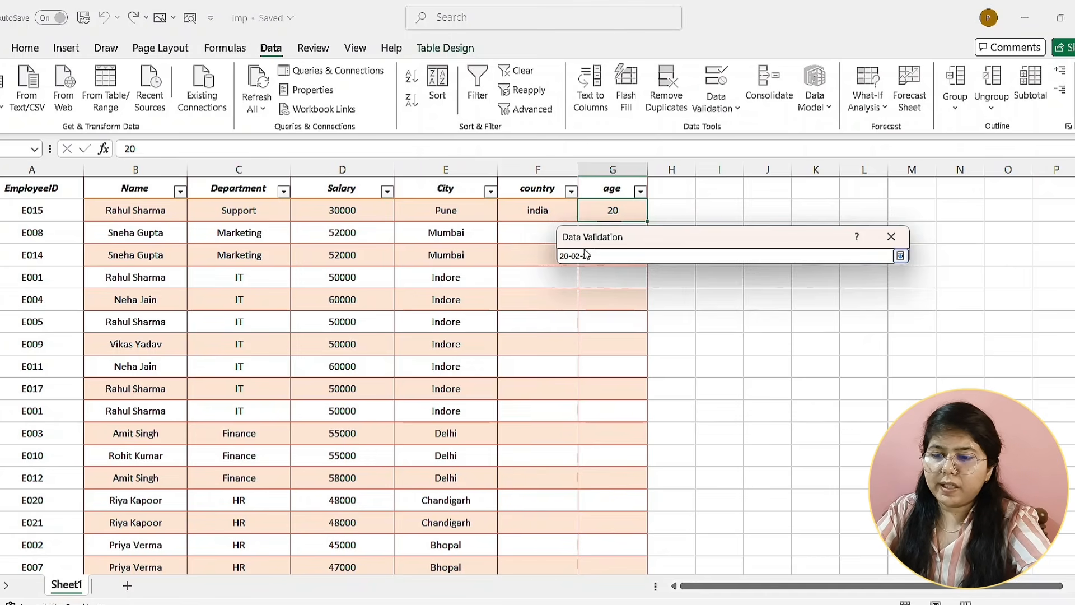
{"action": "type", "text": "23"}
{"action": "key", "text": "Return"}
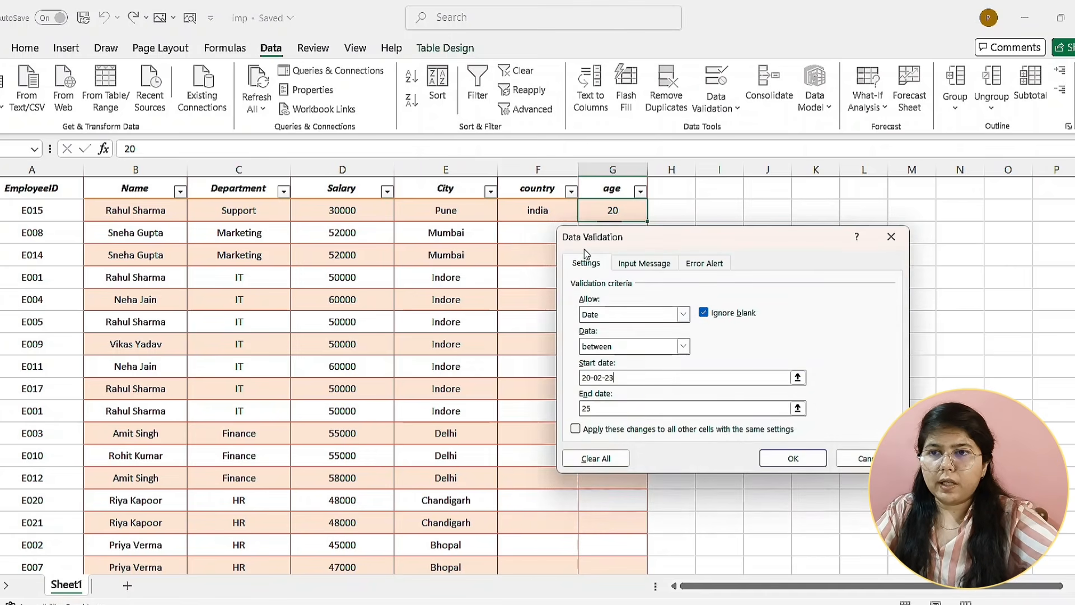
- Set the end date of the date validation rule to 25-02-23
{"action": "left_click", "coordinate": [799, 407]}
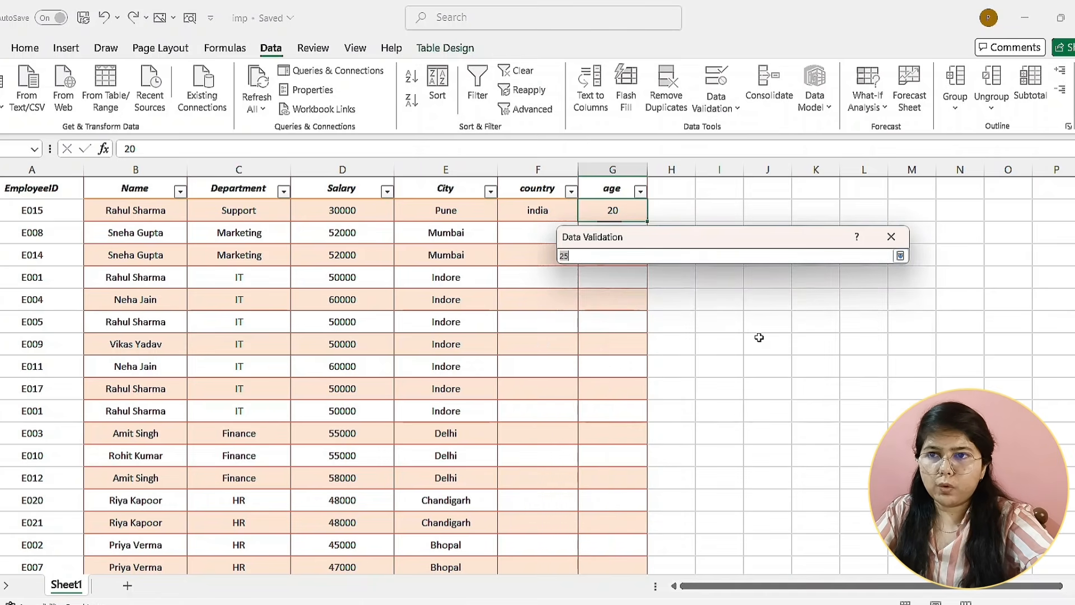
{"action": "type", "text": "-2"}
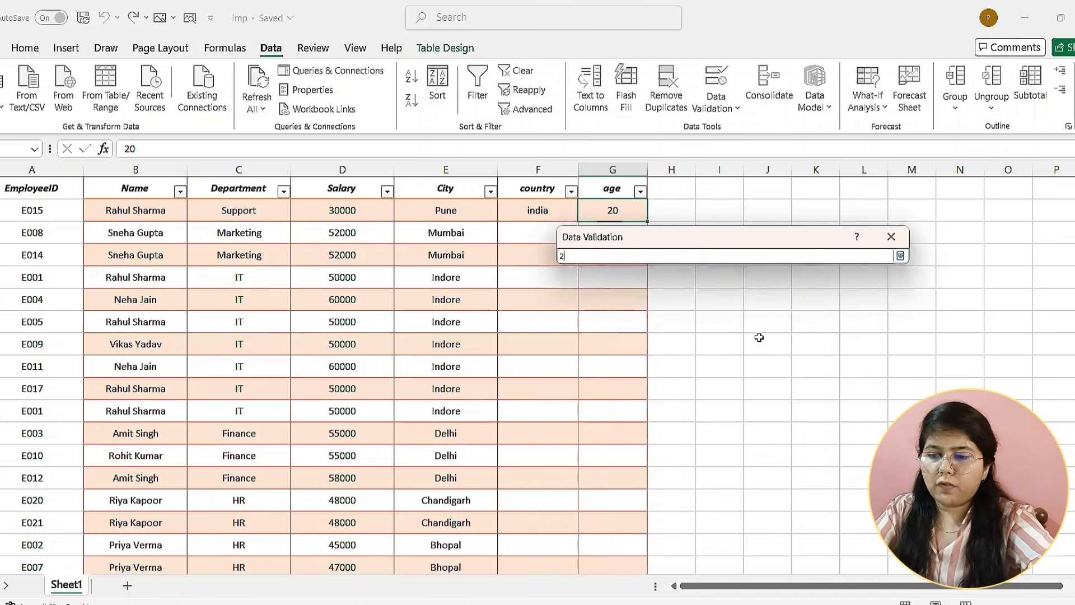
{"action": "type", "text": "5-02"}
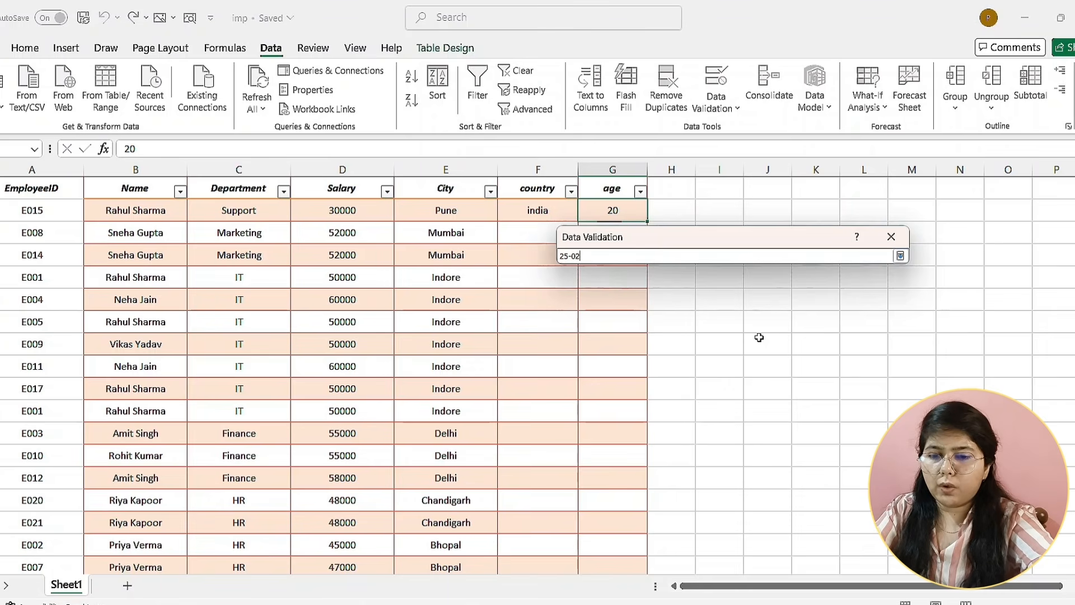
{"action": "type", "text": "-23"}
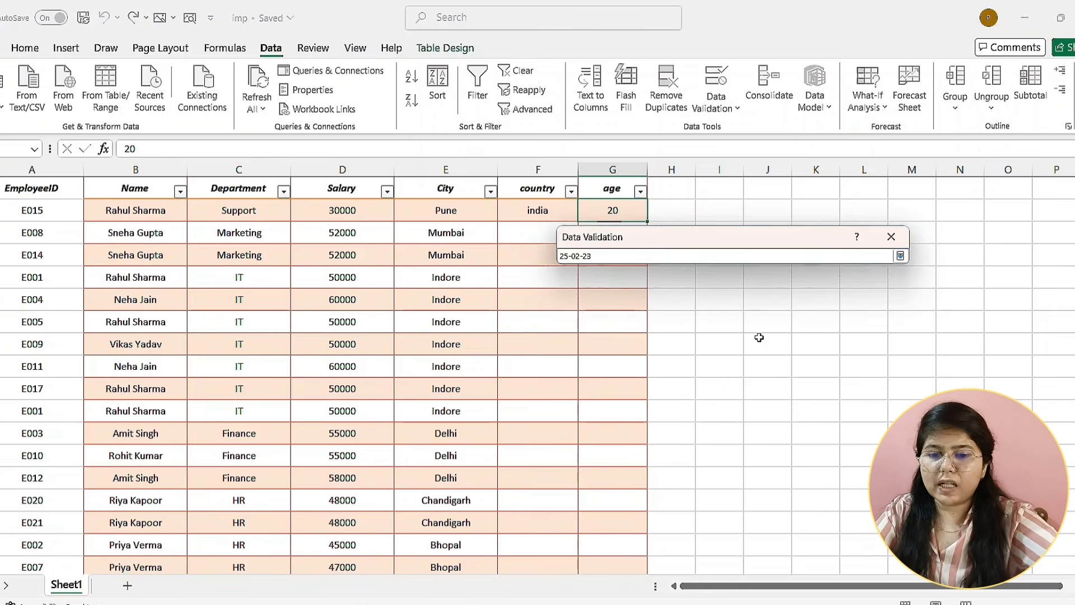
{"action": "key", "text": "Return"}
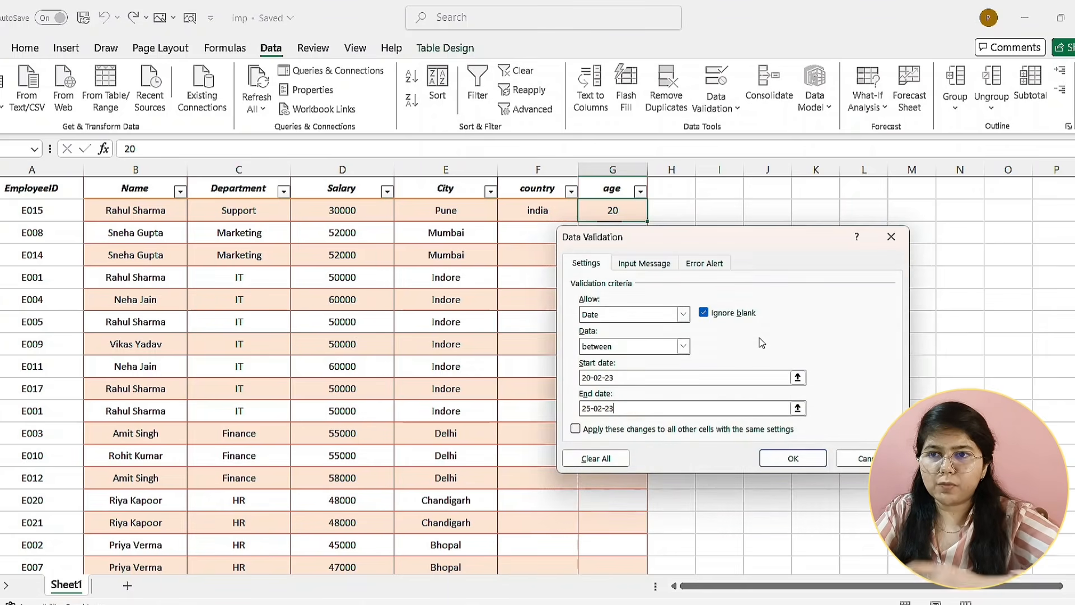
- Apply the date validation rule and try 27-02-23 in the first age cell to test its upper limit
{"action": "left_click", "coordinate": [773, 458]}
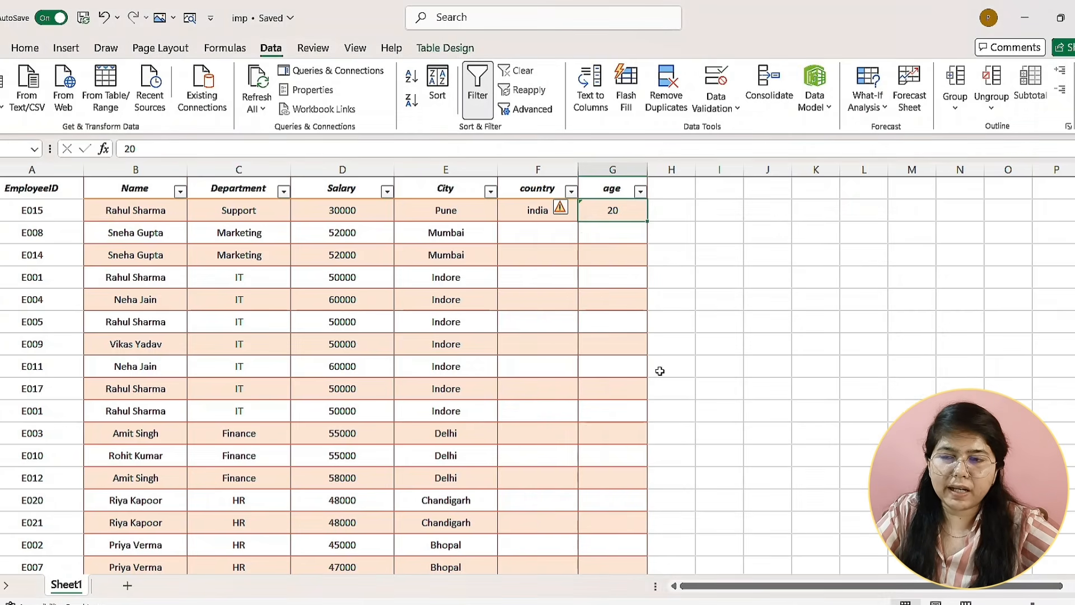
{"action": "double_click", "coordinate": [625, 211]}
{"action": "left_click_drag", "start_coordinate": [575, 206], "coordinate": [574, 204]}
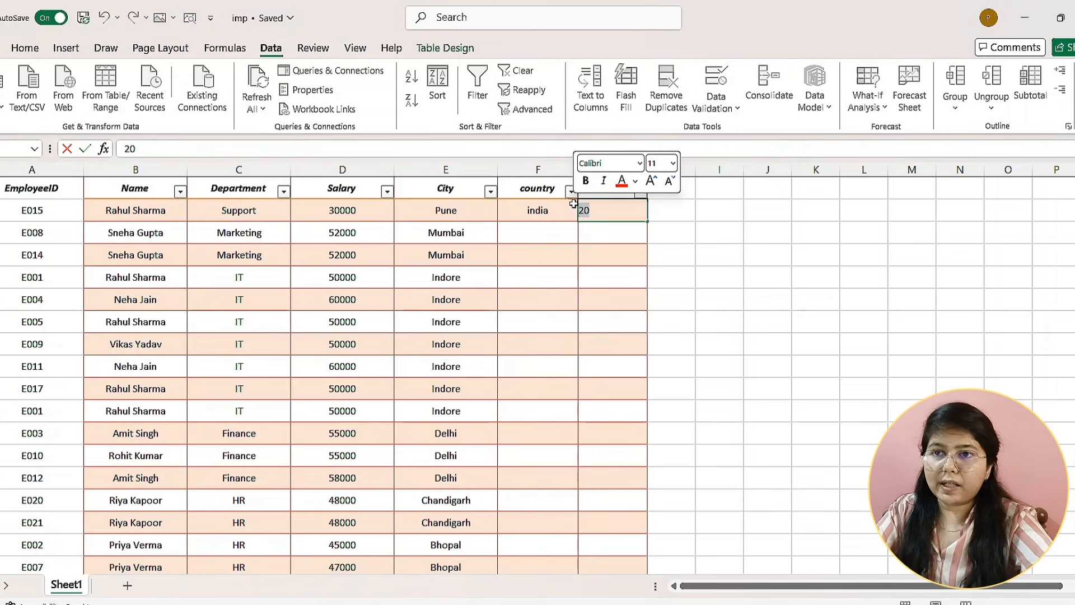
{"action": "type", "text": "27"}
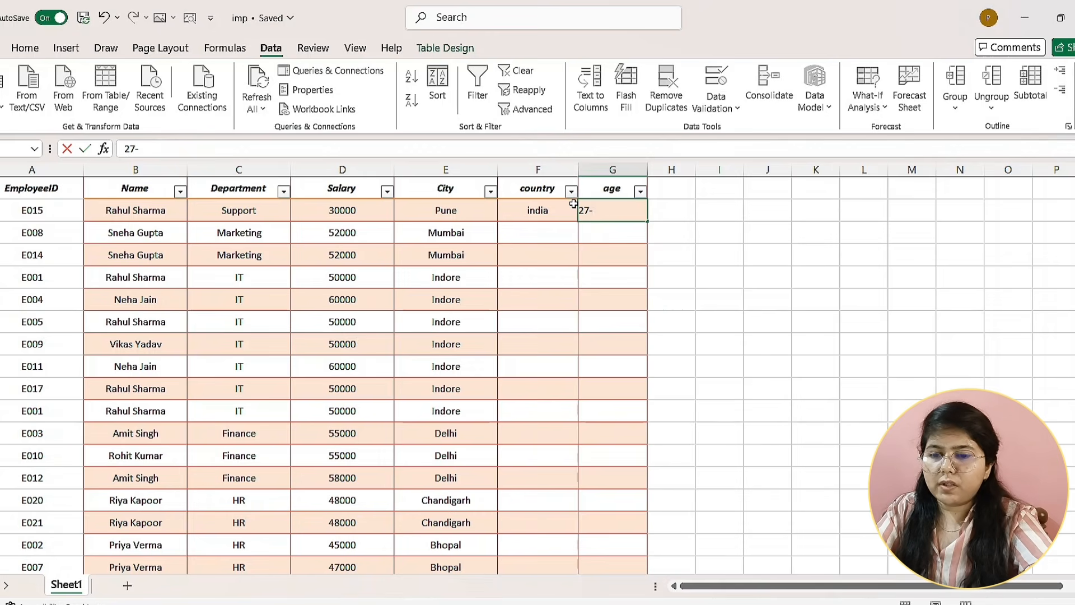
{"action": "type", "text": "-02-"}
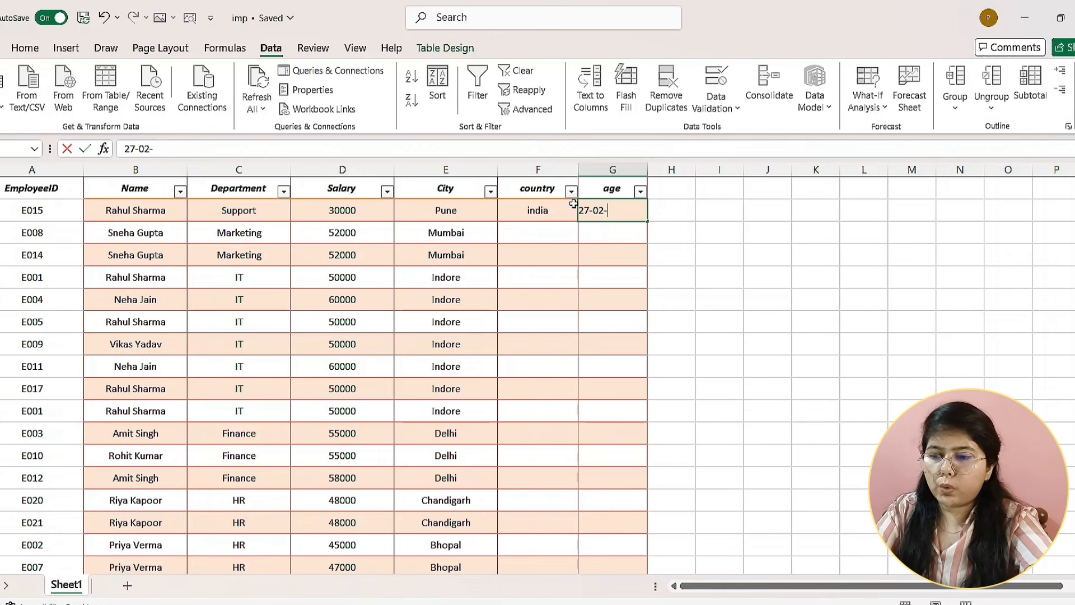
{"action": "type", "text": "23"}
{"action": "key", "text": "Return"}
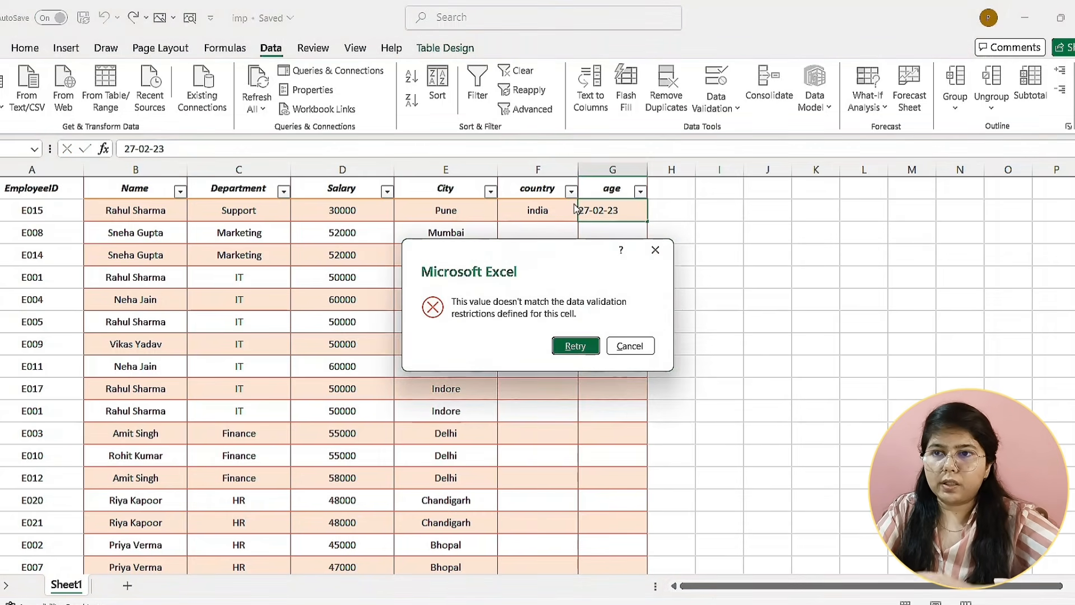
{"action": "left_click", "coordinate": [566, 348]}
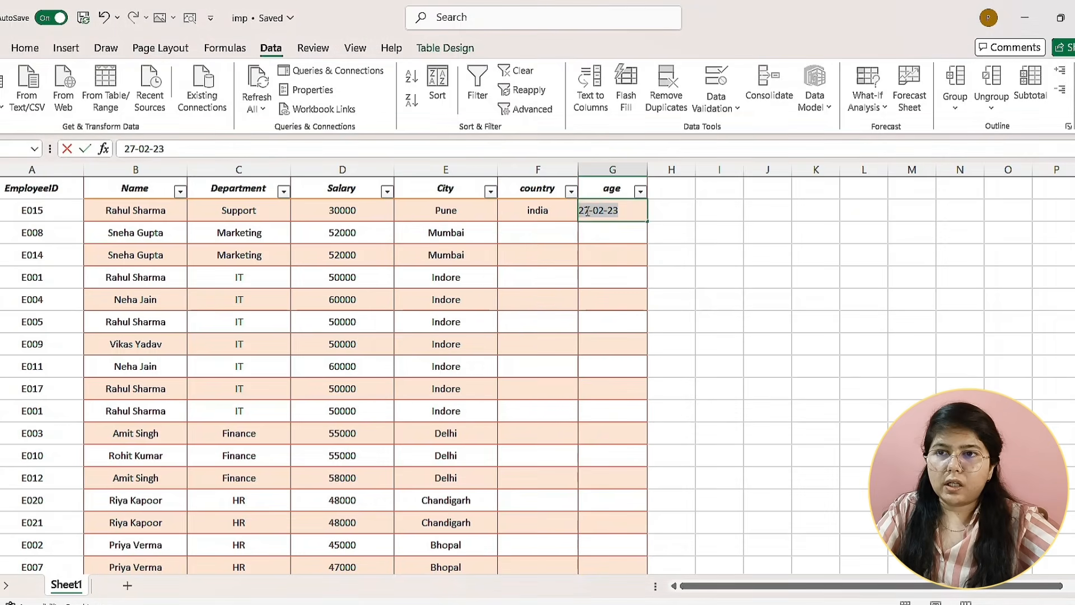
- Change the day in the first age cell's entry so the date is 25-02-23, and submit it
{"action": "left_click", "coordinate": [589, 210]}
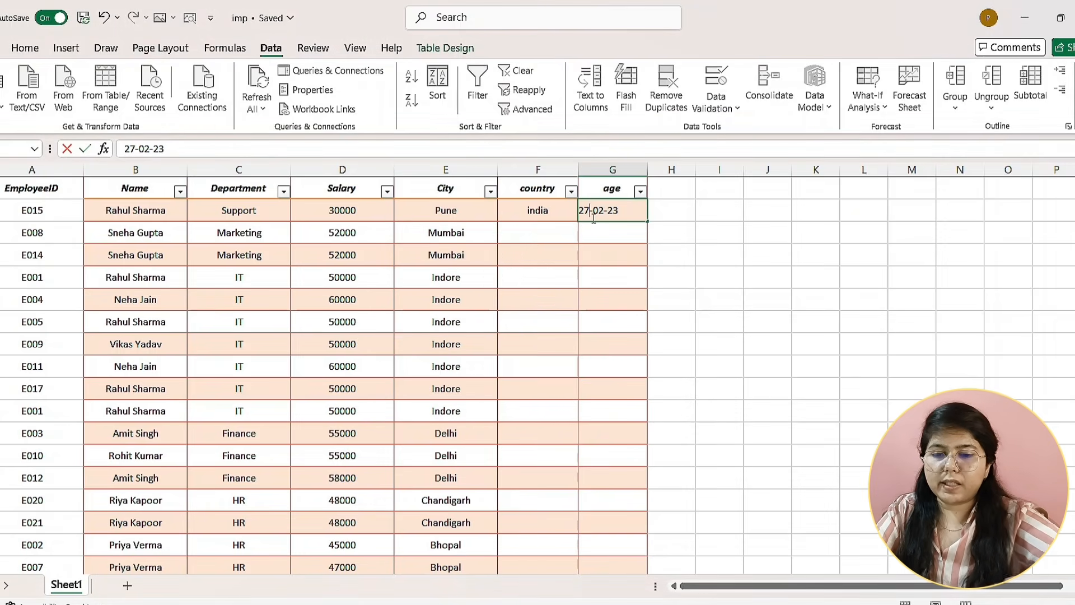
{"action": "key", "text": "BackSpace"}
{"action": "type", "text": "5"}
{"action": "key", "text": "Return"}
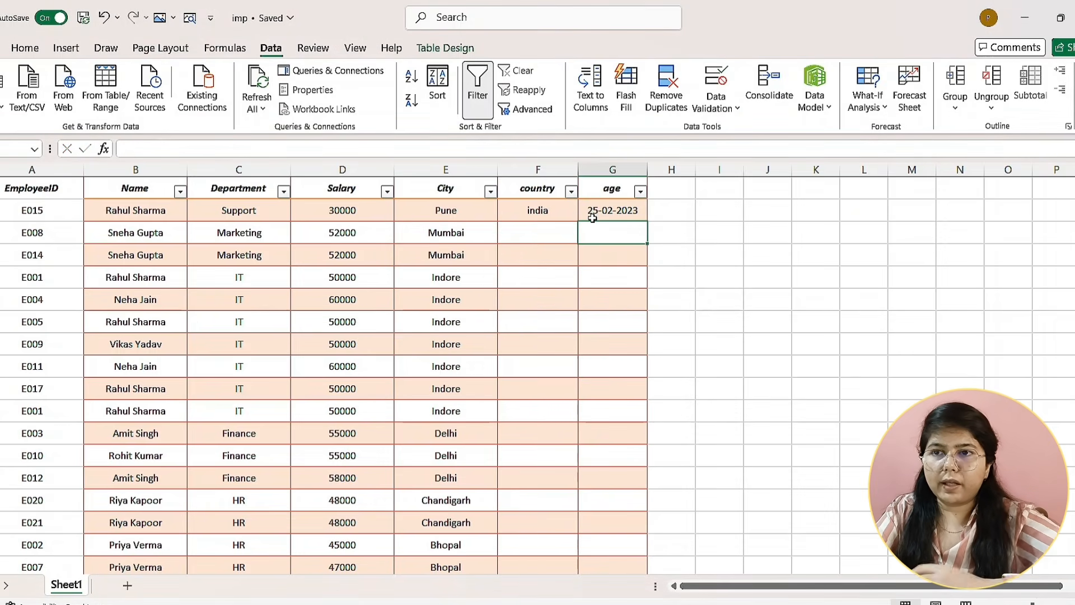
- Try the date 25-02-2025 in the first age cell to test the rule with a different year
{"action": "double_click", "coordinate": [622, 211]}
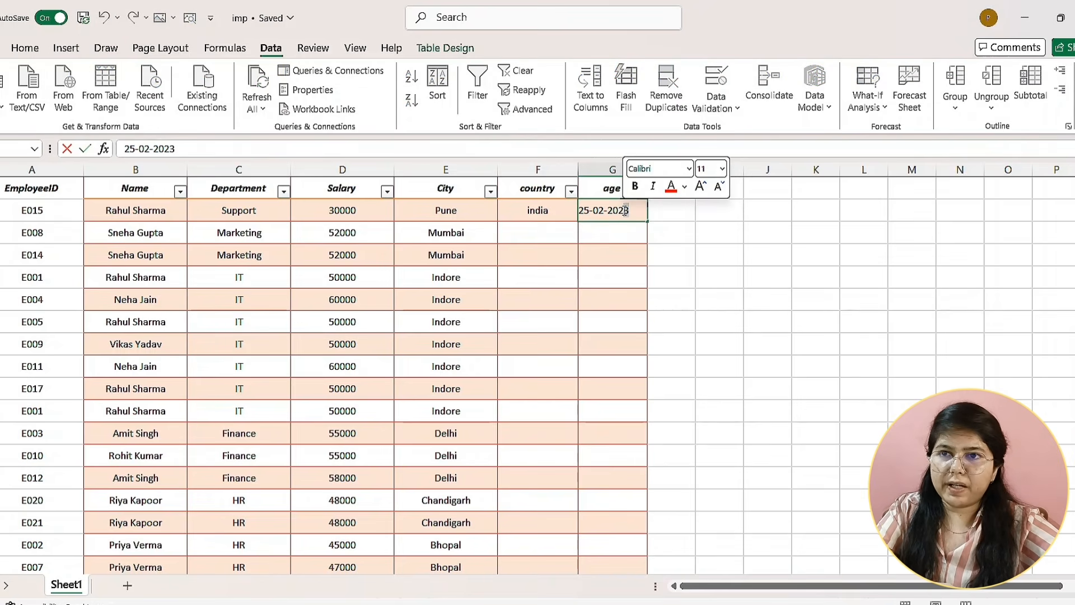
{"action": "type", "text": "5"}
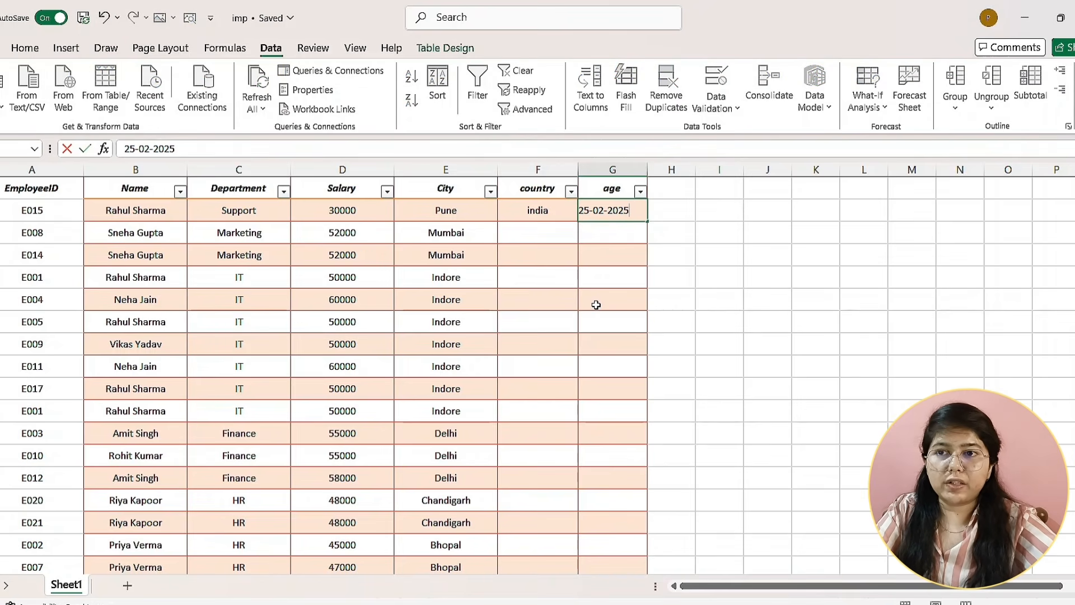
{"action": "key", "text": "Return"}
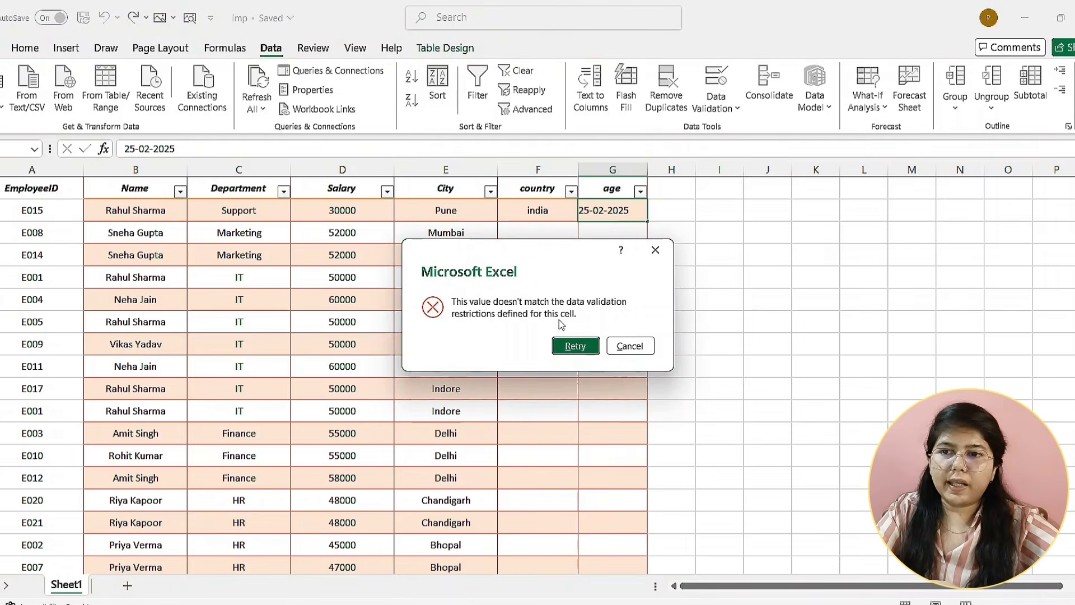
{"action": "left_click", "coordinate": [572, 346]}
{"action": "left_click", "coordinate": [636, 210]}
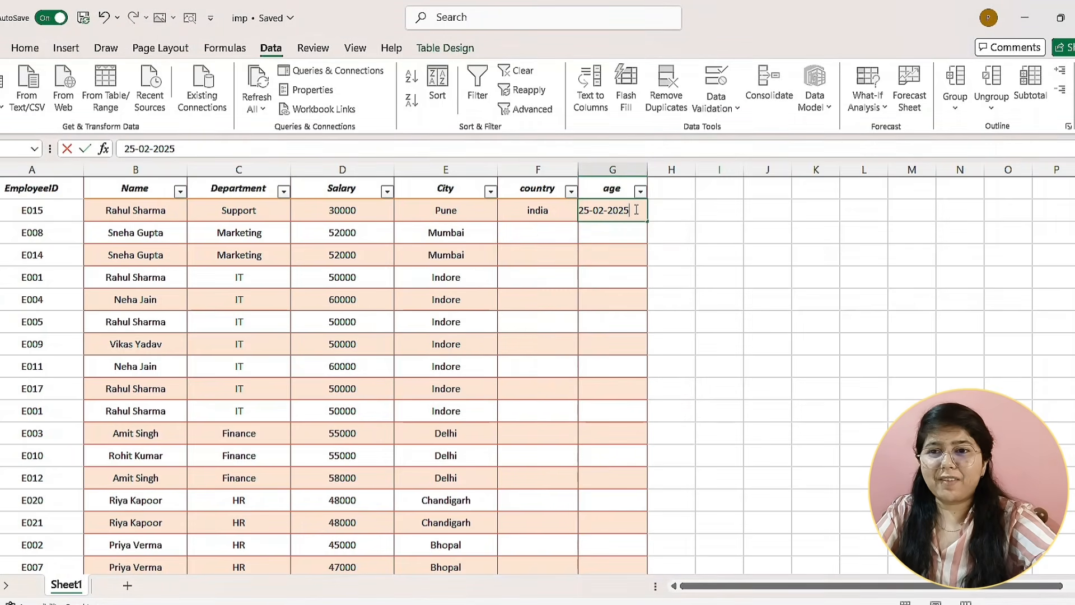
{"action": "key", "text": "BackSpace"}
{"action": "key", "text": "BackSpace"}
{"action": "type", "text": "25"}
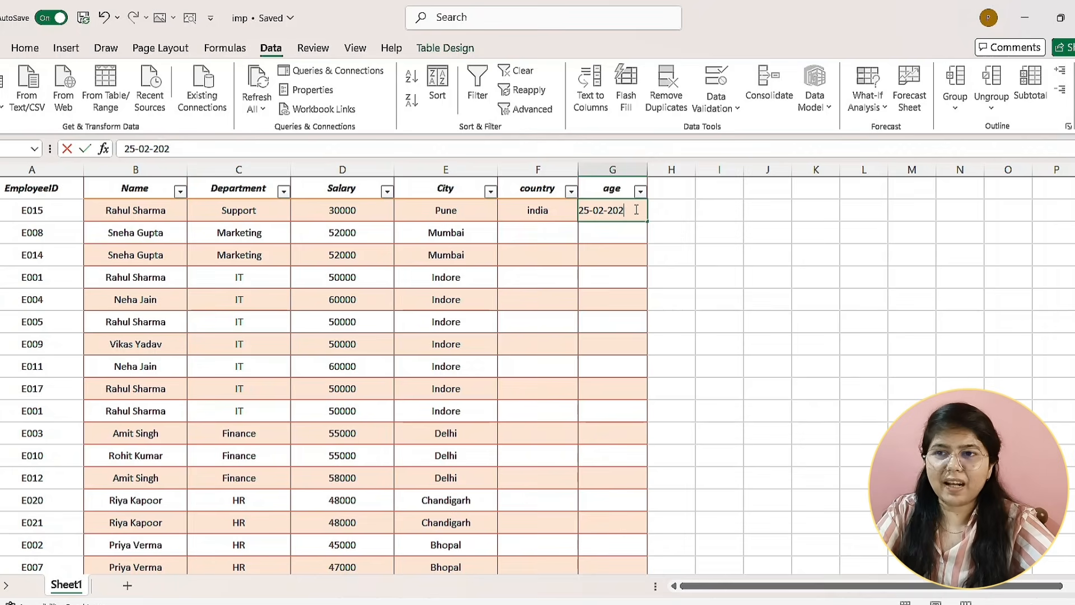
{"action": "key", "text": "Return"}
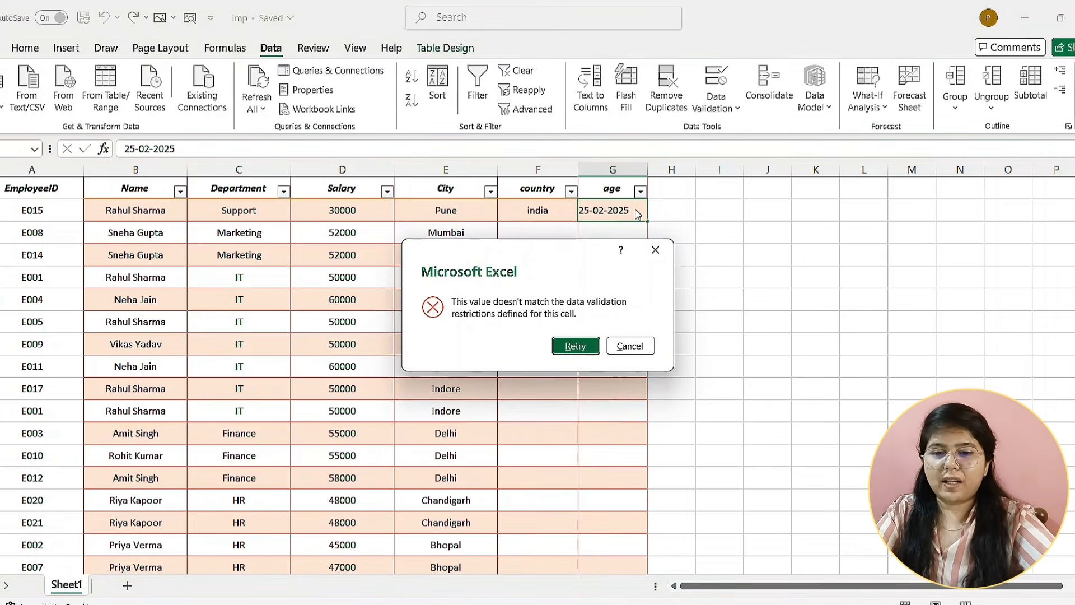
- Dismiss the attempted date and clear the first age cell
{"action": "key", "text": "Return"}
{"action": "key", "text": "BackSpace"}
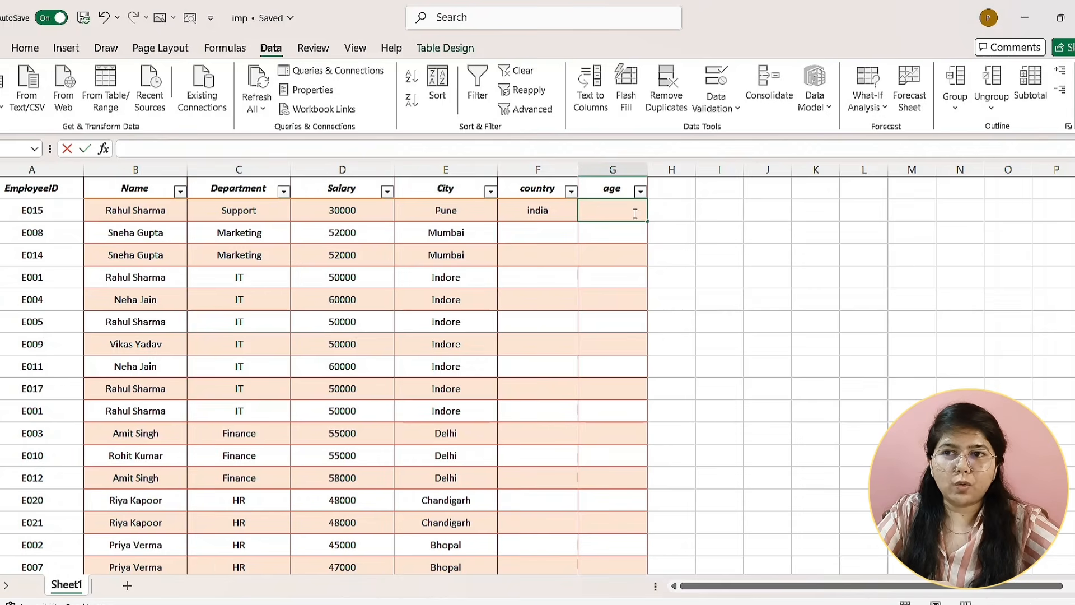
{"action": "key", "text": "Escape"}
- Review the allowed data types and comparison conditions in the first age cell's data validation settings, keeping the date rule
{"action": "left_click", "coordinate": [716, 102]}
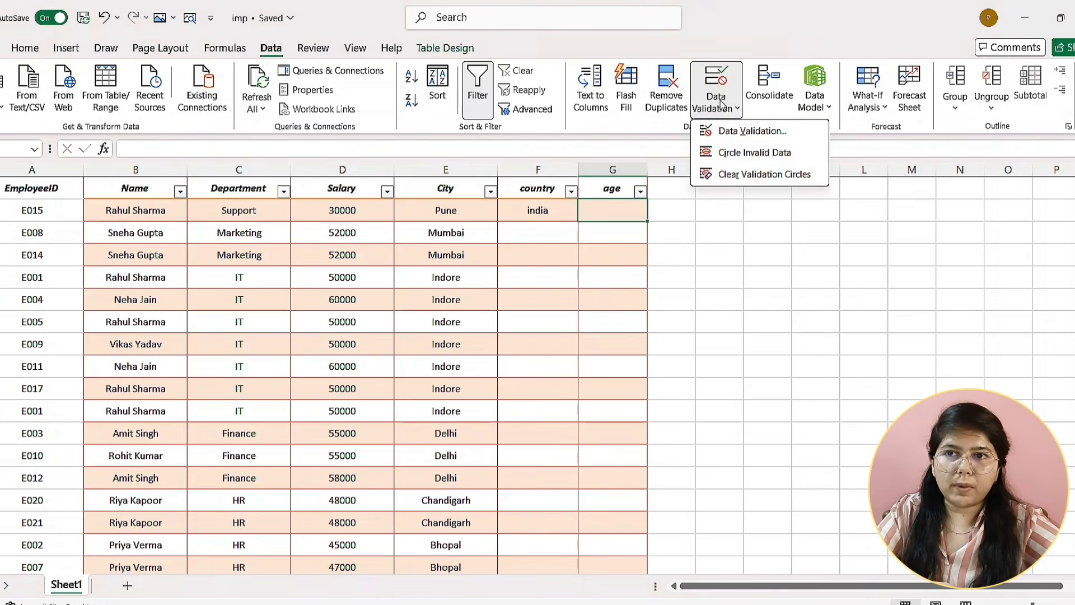
{"action": "left_click", "coordinate": [728, 128]}
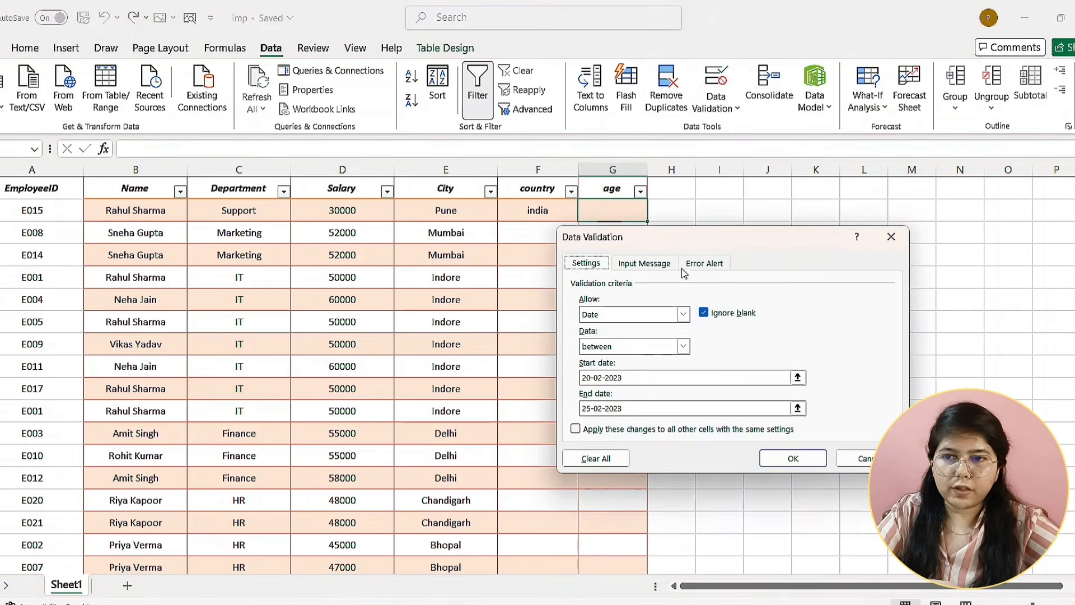
{"action": "left_click", "coordinate": [679, 315]}
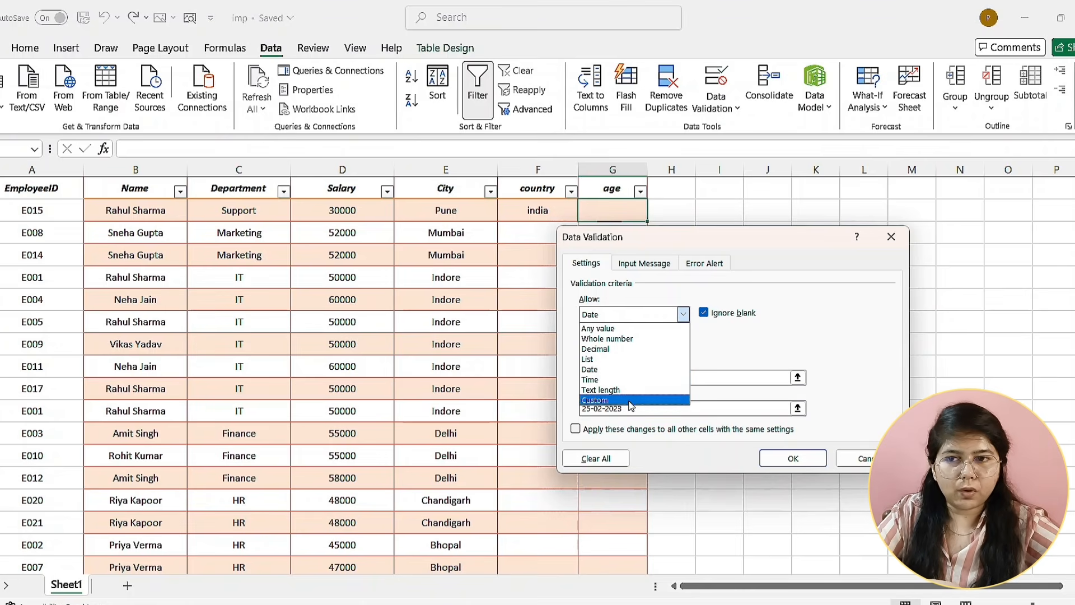
{"action": "left_click", "coordinate": [739, 347]}
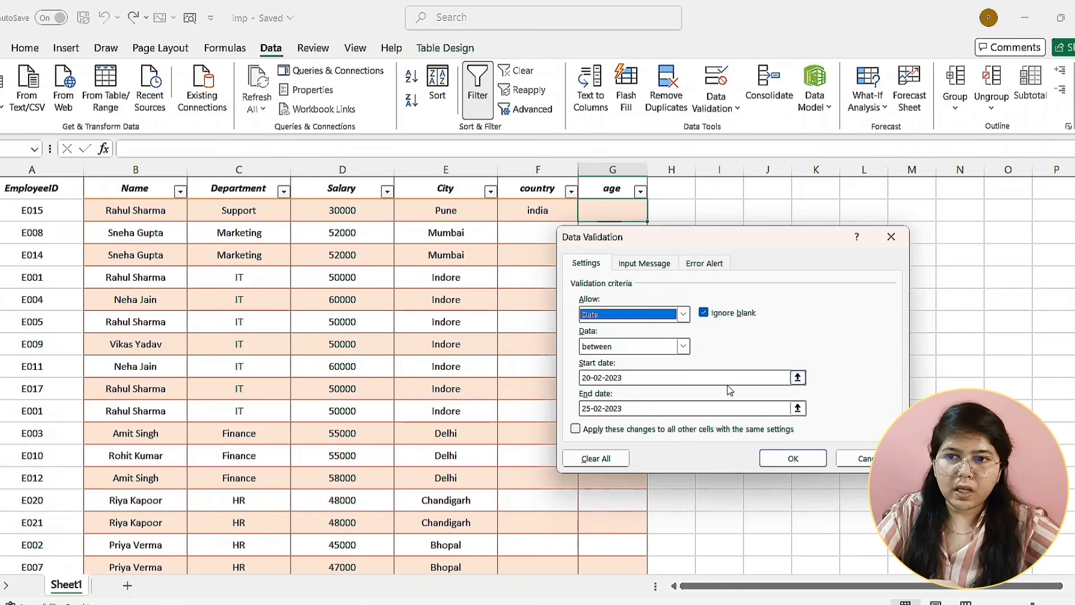
{"action": "left_click", "coordinate": [683, 346]}
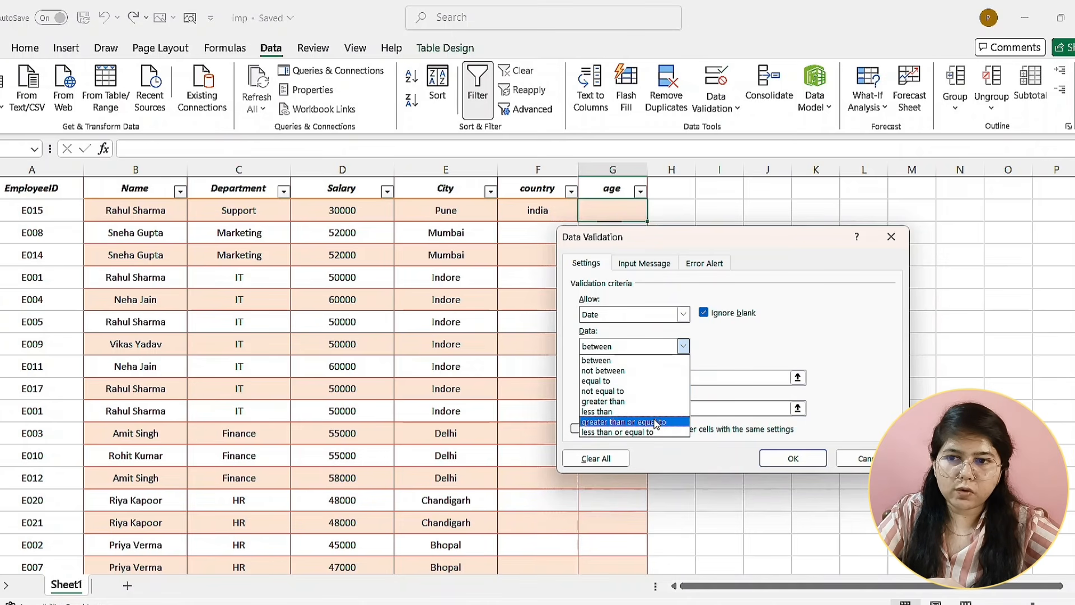
{"action": "left_click", "coordinate": [846, 367]}
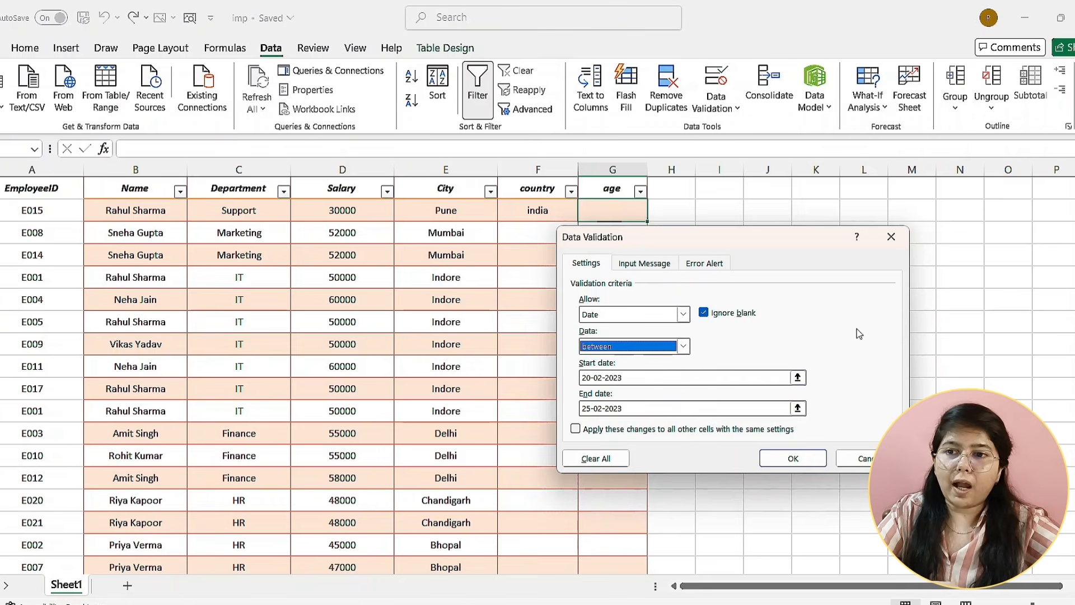
{"action": "left_click", "coordinate": [793, 457]}
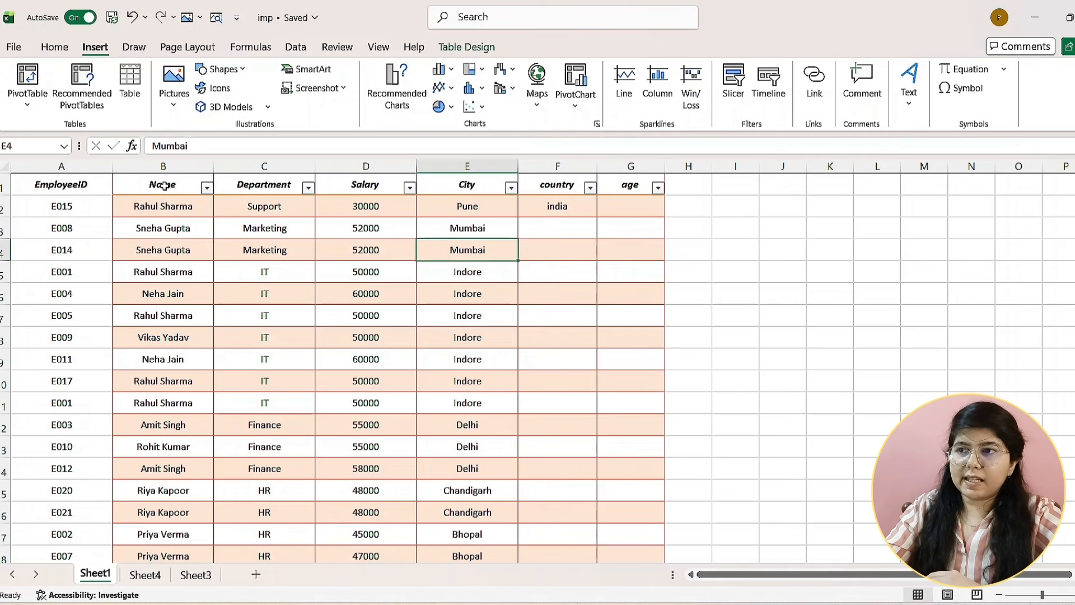
- Select the table's Name through City columns and insert a slicer for the Department field
{"action": "left_click_drag", "start_coordinate": [159, 187], "coordinate": [488, 490]}
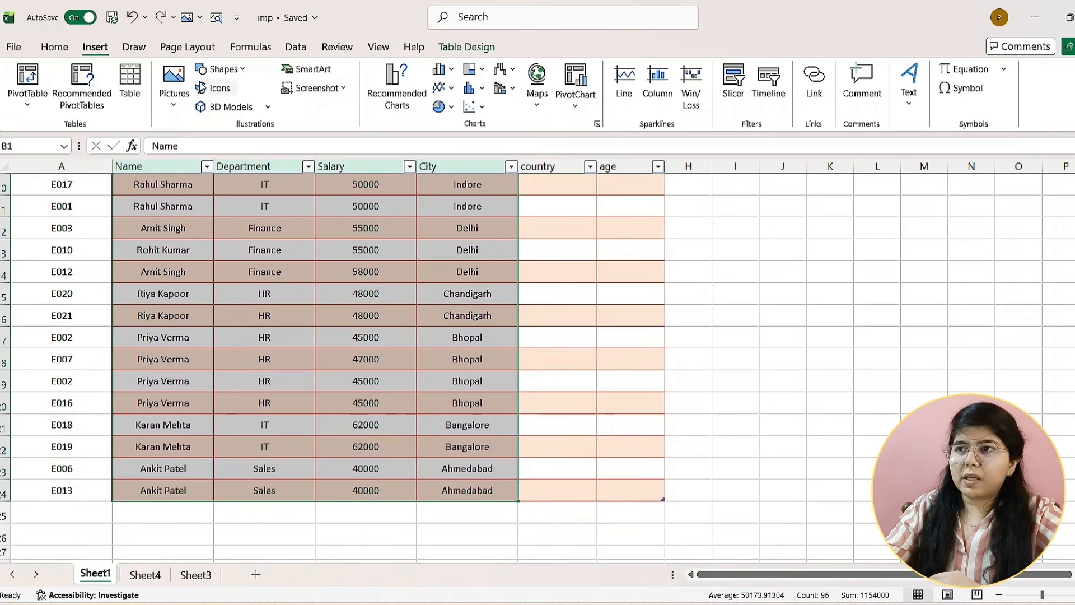
{"action": "left_click", "coordinate": [739, 85]}
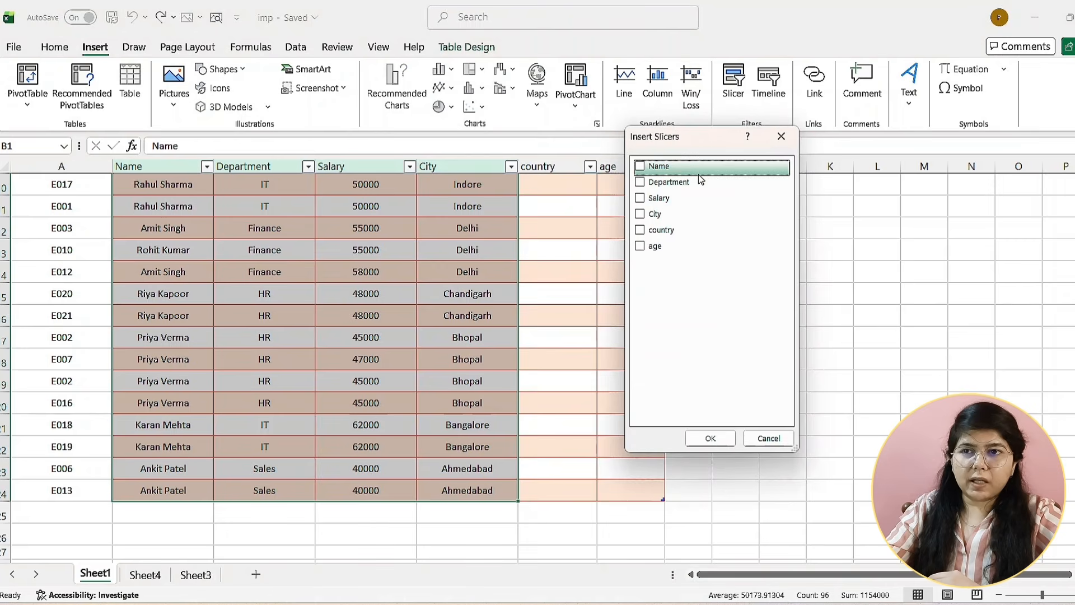
{"action": "left_click", "coordinate": [781, 136]}
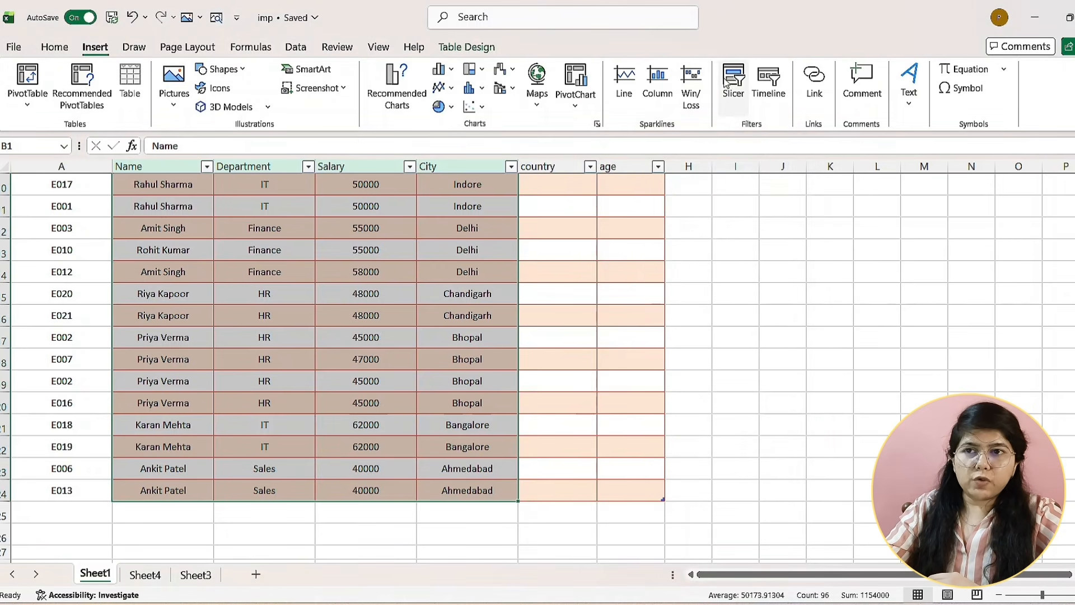
{"action": "left_click", "coordinate": [728, 83]}
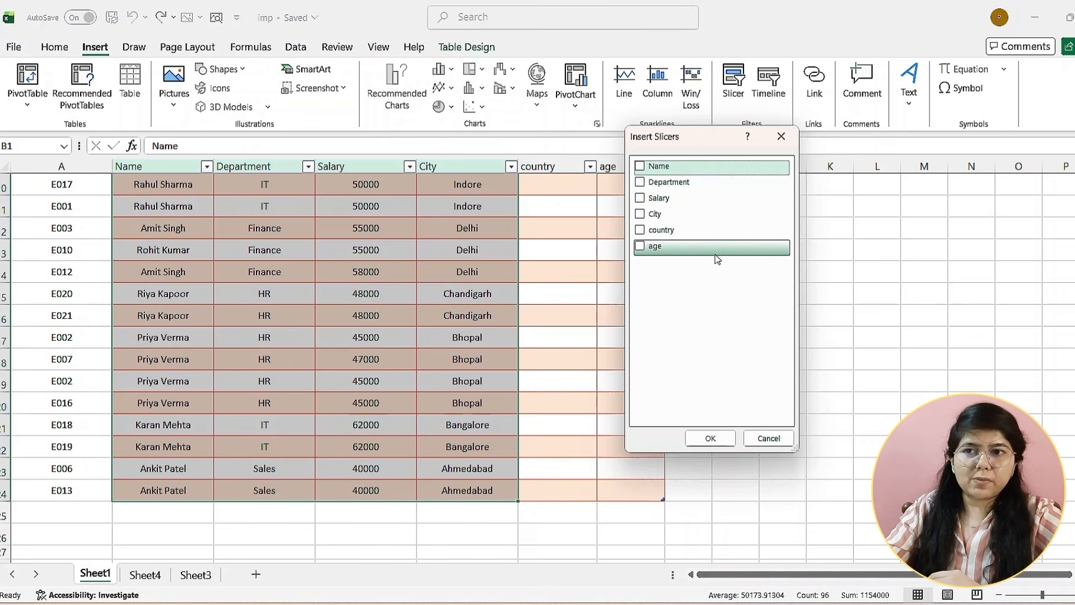
{"action": "left_click", "coordinate": [711, 187]}
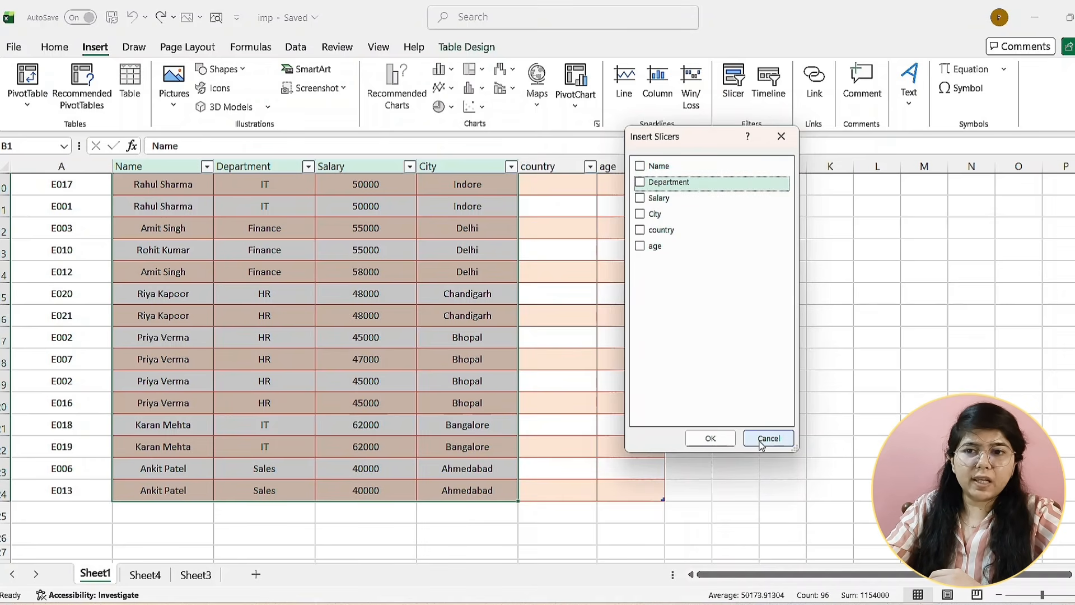
{"action": "left_click", "coordinate": [640, 182]}
{"action": "left_click", "coordinate": [708, 437]}
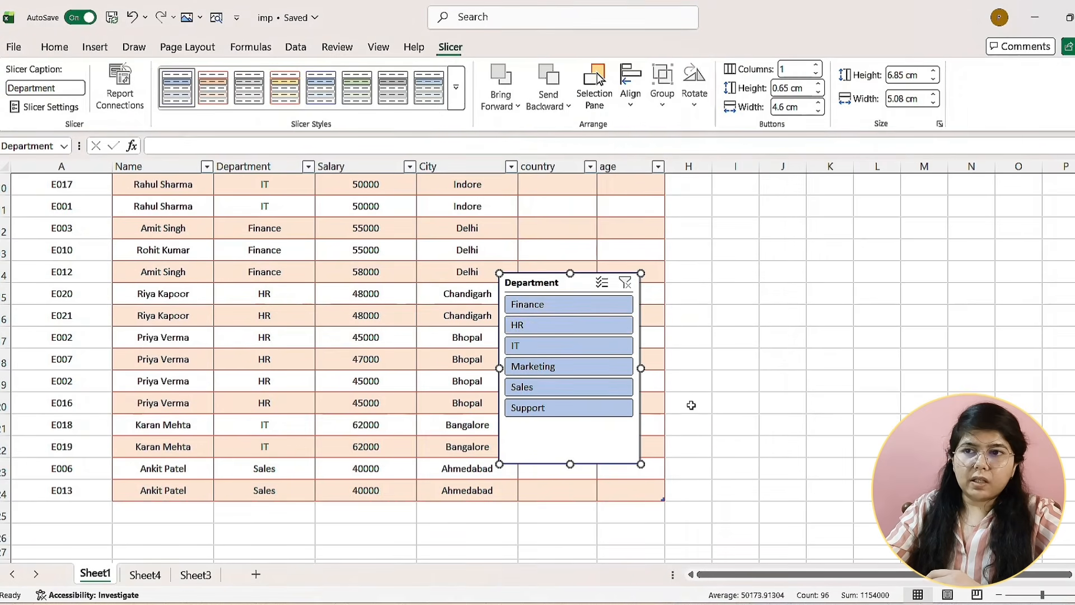
- Move the Department slicer to the empty area beside the age column and apply the dark orange slicer style
{"action": "left_click_drag", "start_coordinate": [588, 282], "coordinate": [771, 203]}
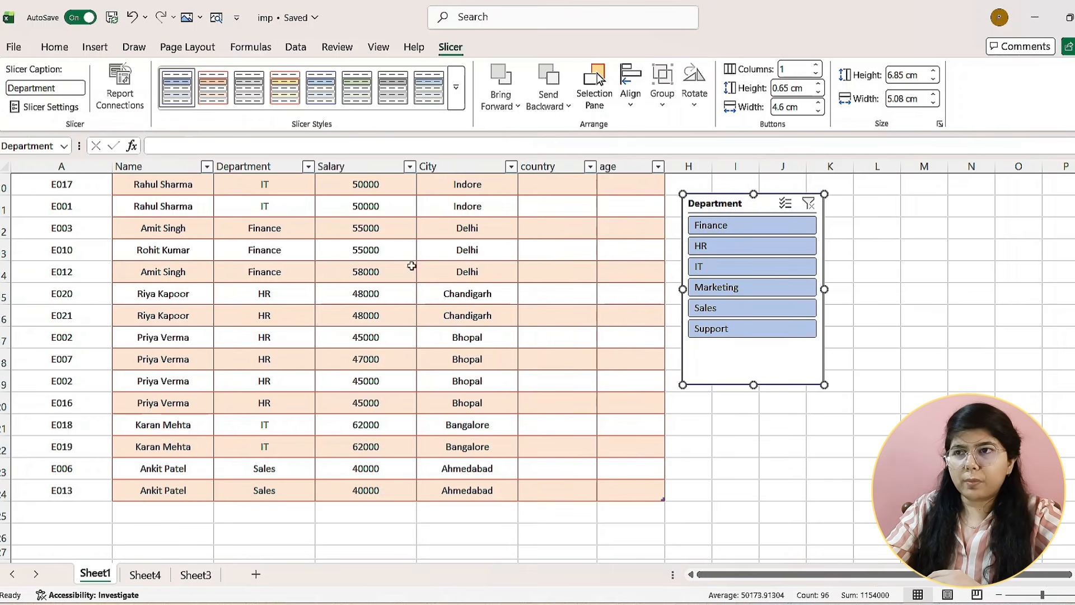
{"action": "left_click", "coordinate": [457, 89]}
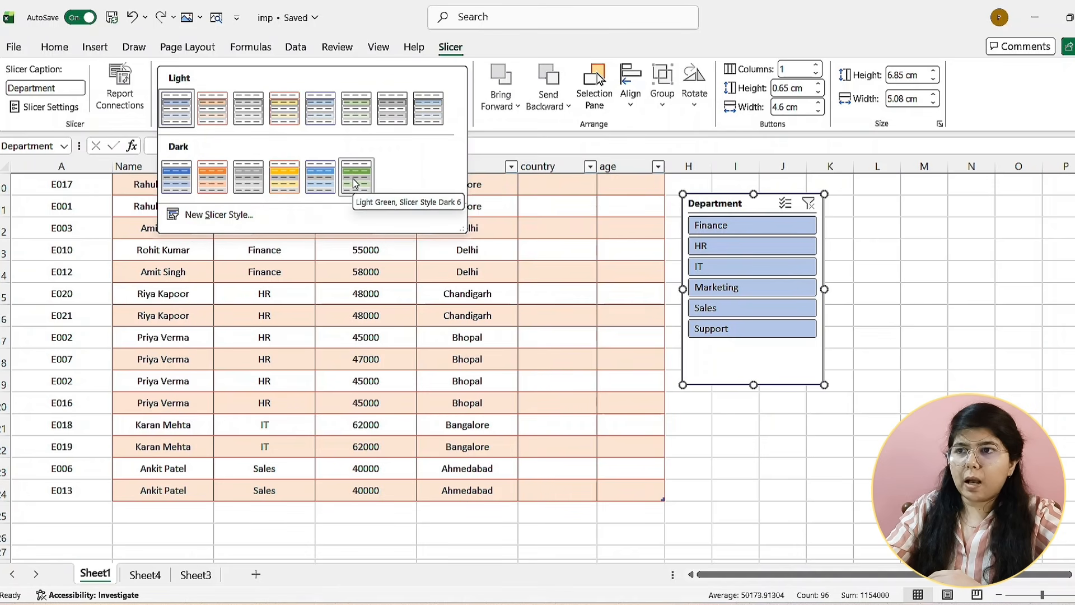
{"action": "left_click", "coordinate": [212, 177]}
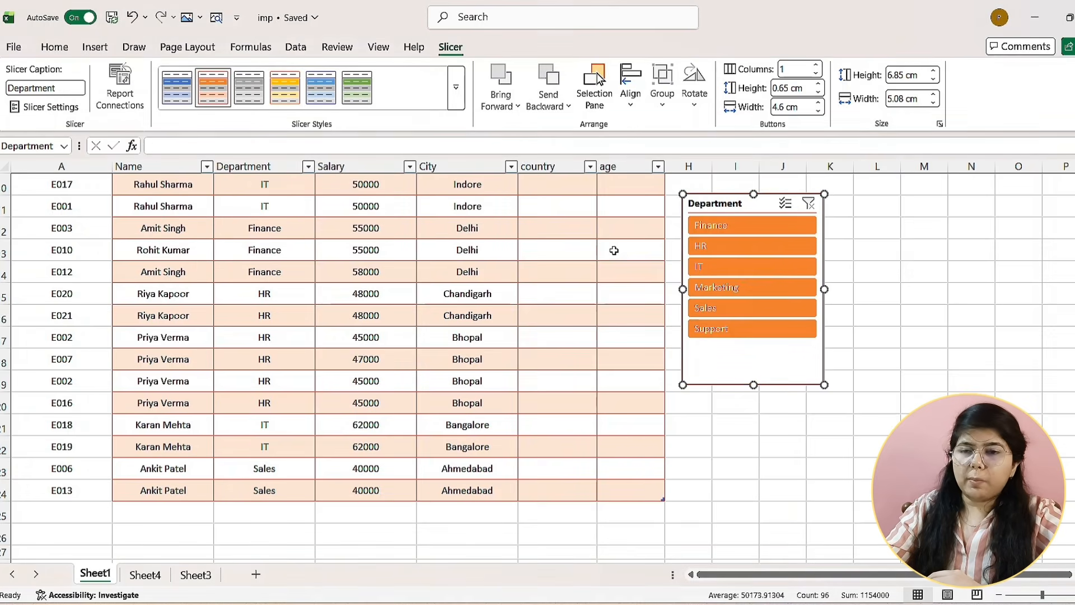
- Filter the table to Finance with the slicer and move the slicer back up beside the table's first rows
{"action": "left_click", "coordinate": [741, 226]}
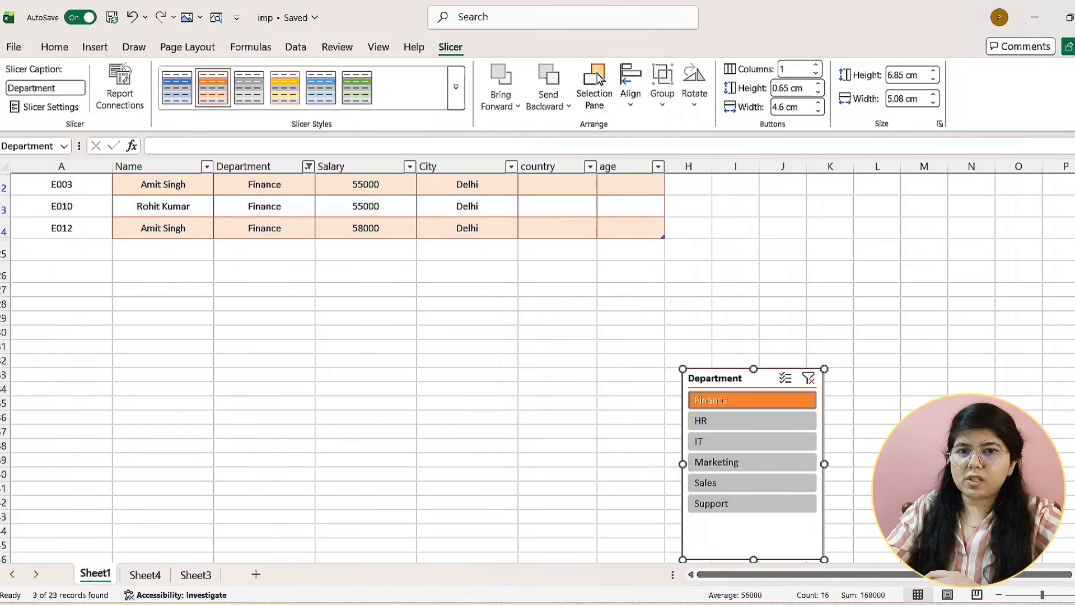
{"action": "left_click_drag", "start_coordinate": [1074, 371], "coordinate": [1074, 359]}
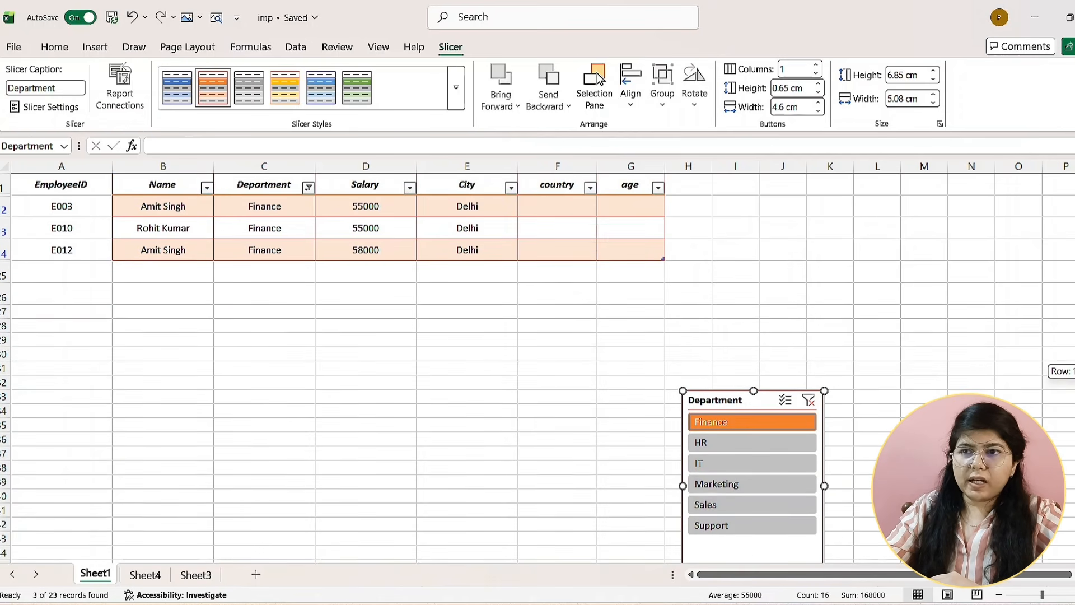
{"action": "left_click_drag", "start_coordinate": [760, 399], "coordinate": [794, 215]}
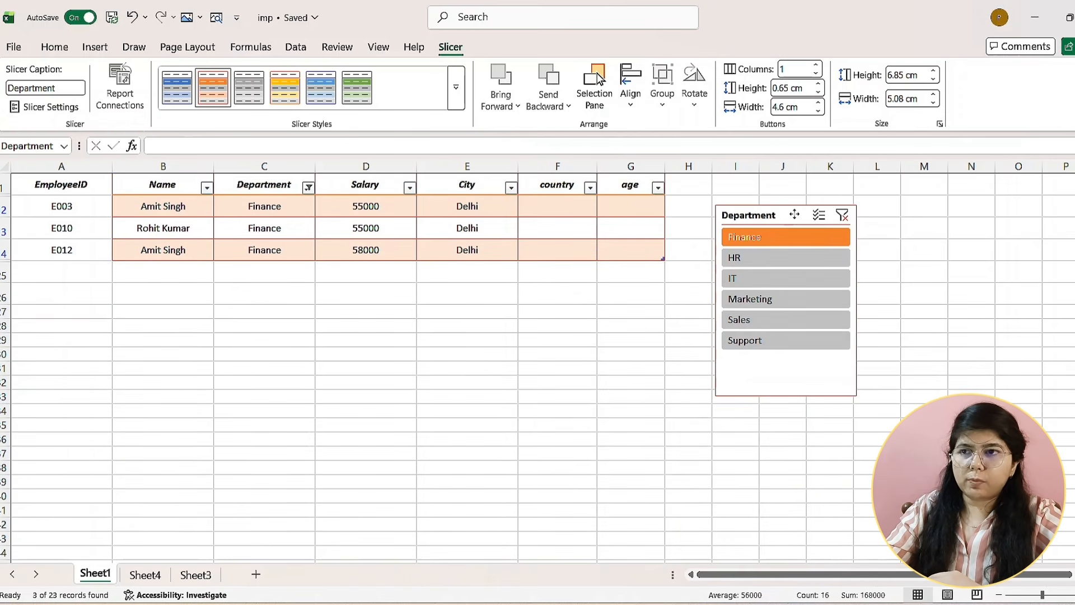
- Switch the Department slicer's filter to HR
{"action": "left_click", "coordinate": [797, 264]}
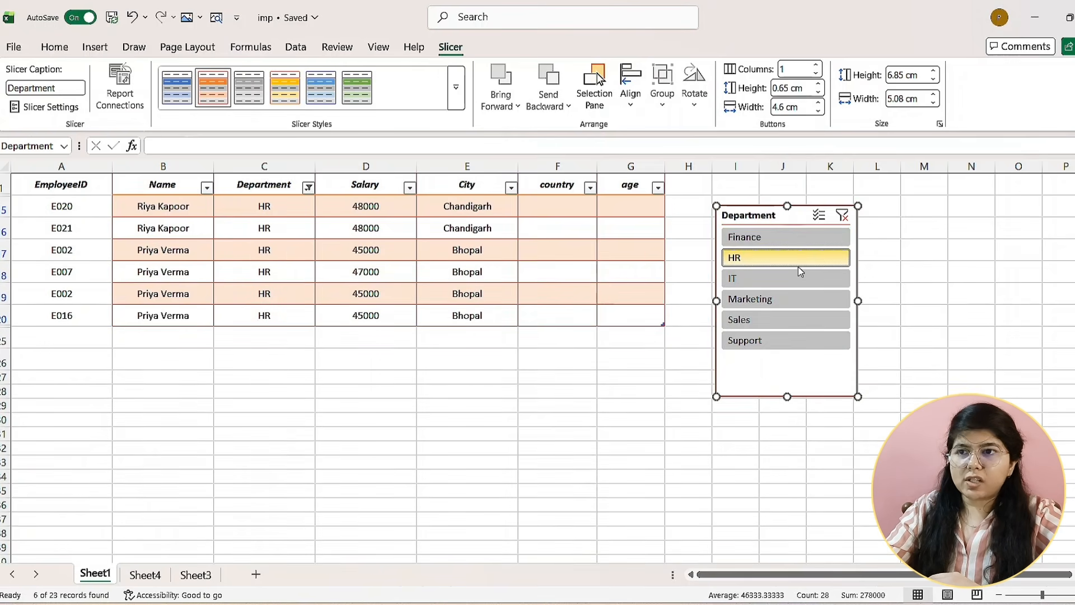
- Switch the Department slicer's filter to Marketing, Sales and Support in turn
{"action": "left_click", "coordinate": [739, 298]}
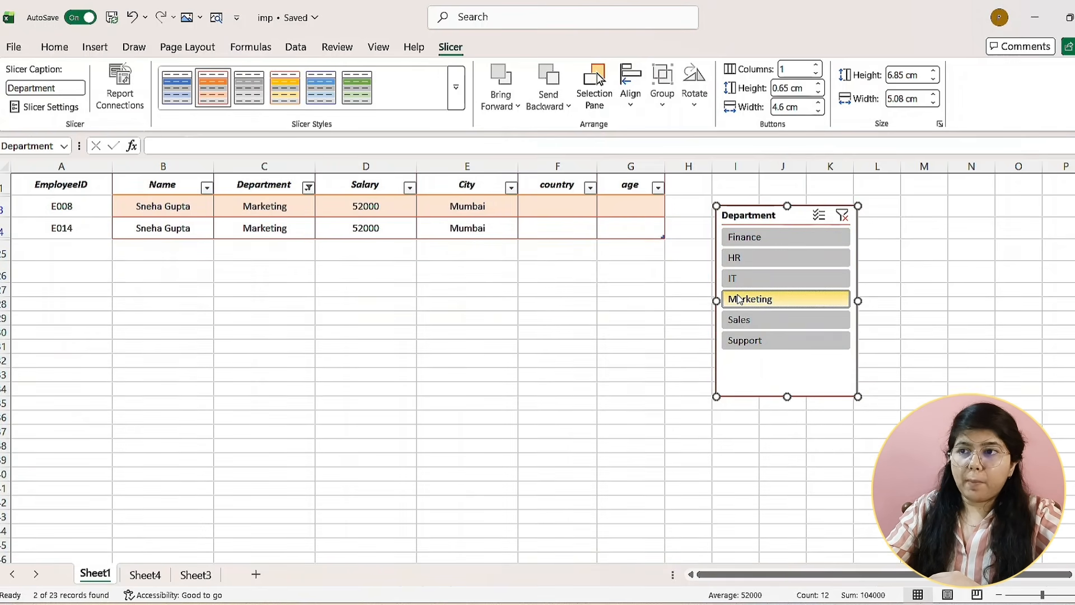
{"action": "left_click", "coordinate": [744, 320]}
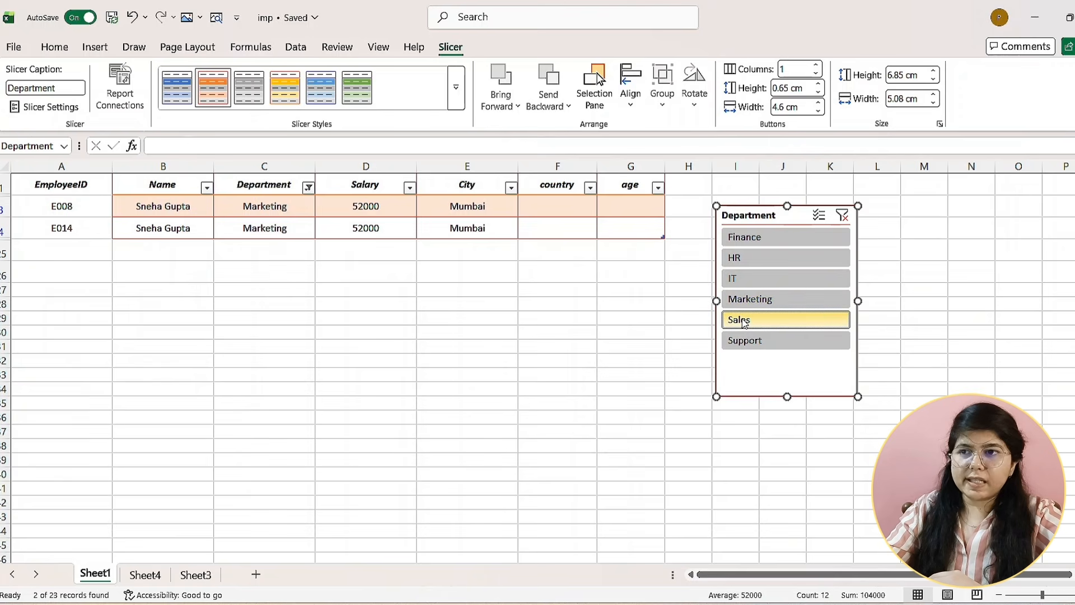
{"action": "left_click", "coordinate": [749, 343]}
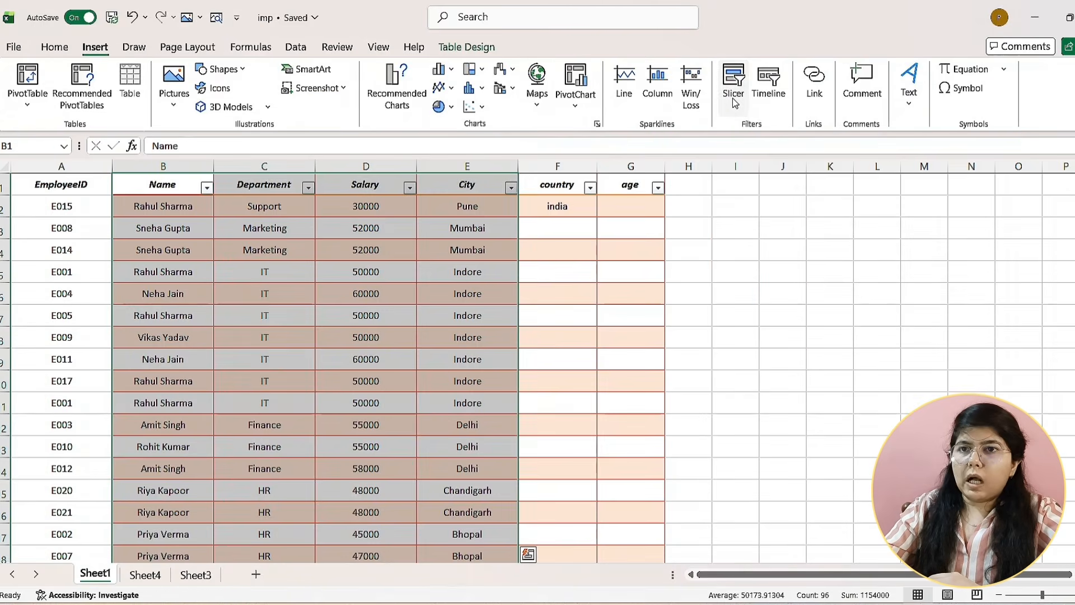
- Insert a slicer for the City field and move it to the empty area beside the age column
{"action": "left_click", "coordinate": [733, 84]}
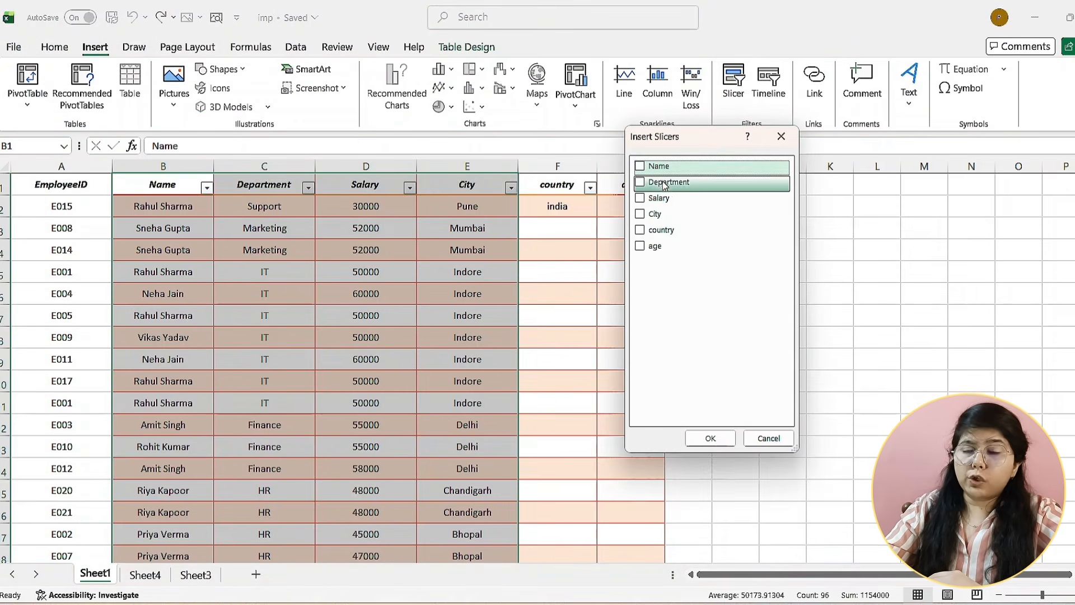
{"action": "left_click", "coordinate": [638, 215]}
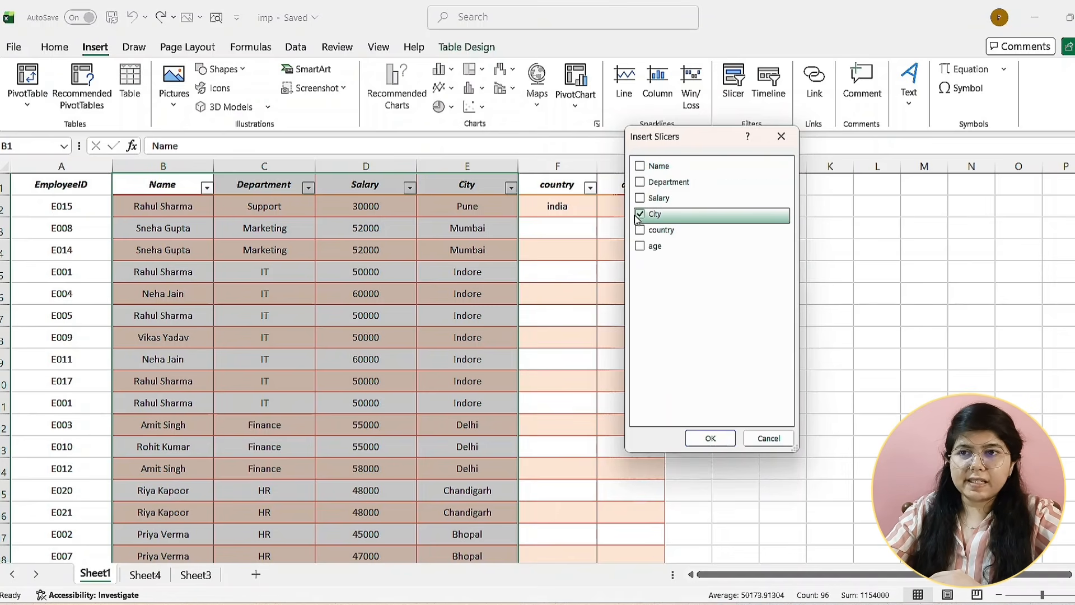
{"action": "left_click", "coordinate": [714, 439]}
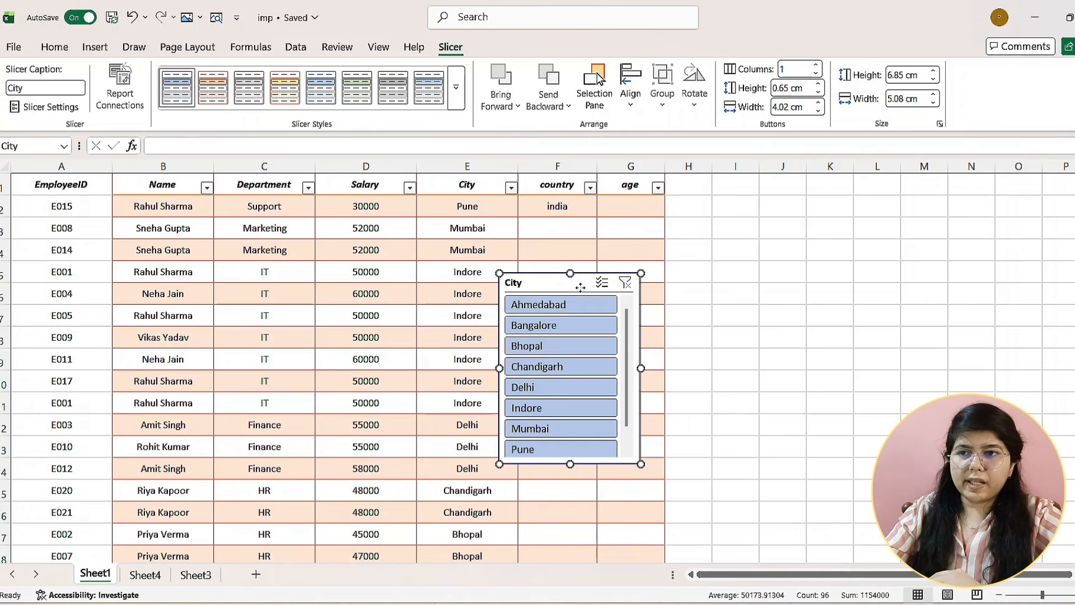
{"action": "left_click_drag", "start_coordinate": [580, 287], "coordinate": [785, 236]}
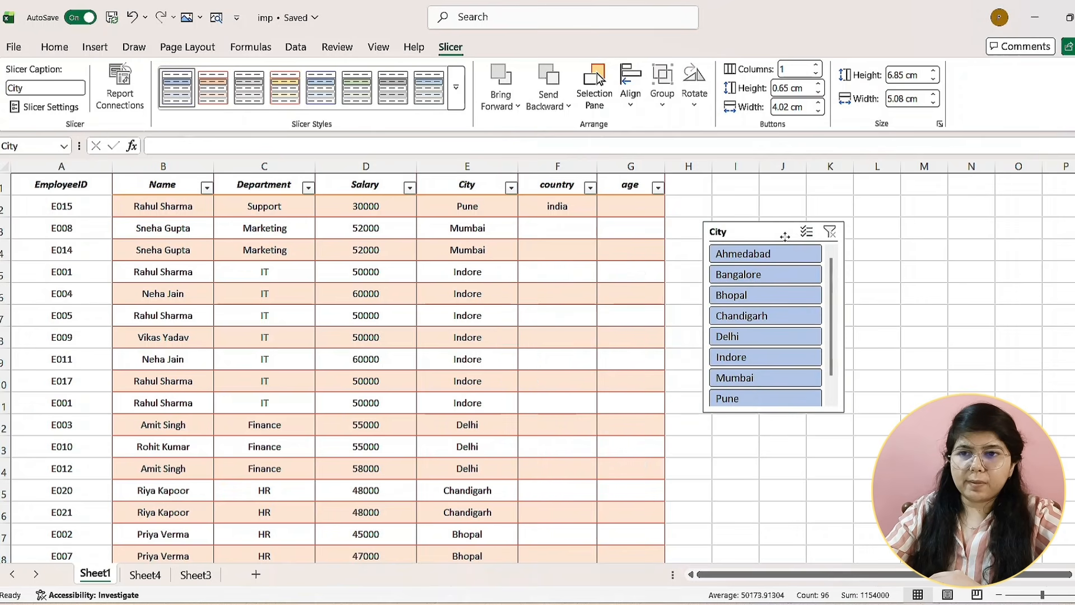
- Filter the table with the City slicer by Indore, Delhi, Chandigarh and Bhopal in turn
{"action": "left_click", "coordinate": [770, 358]}
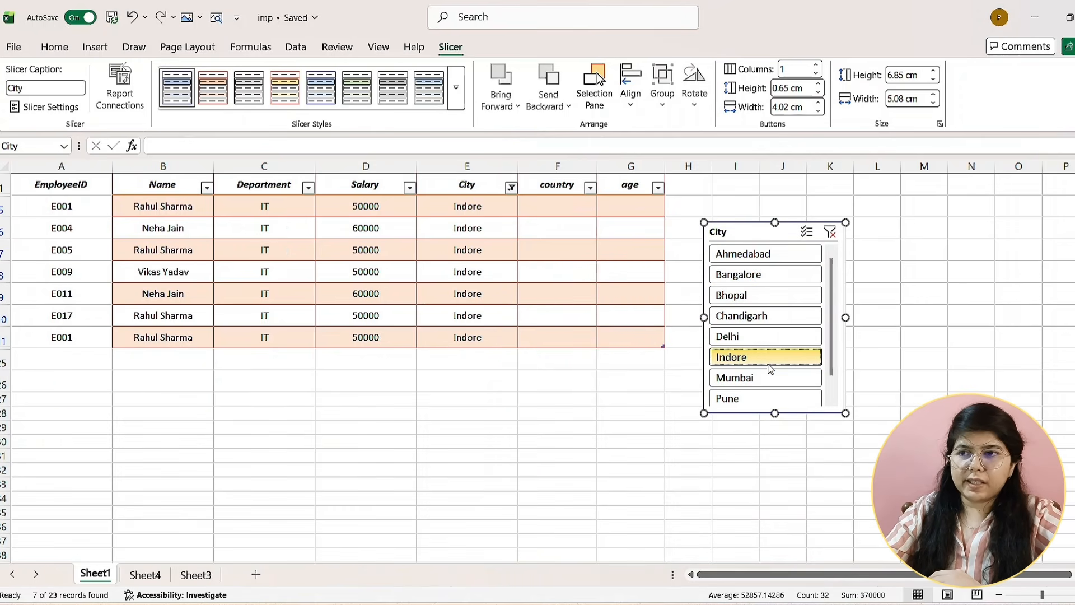
{"action": "left_click", "coordinate": [766, 338]}
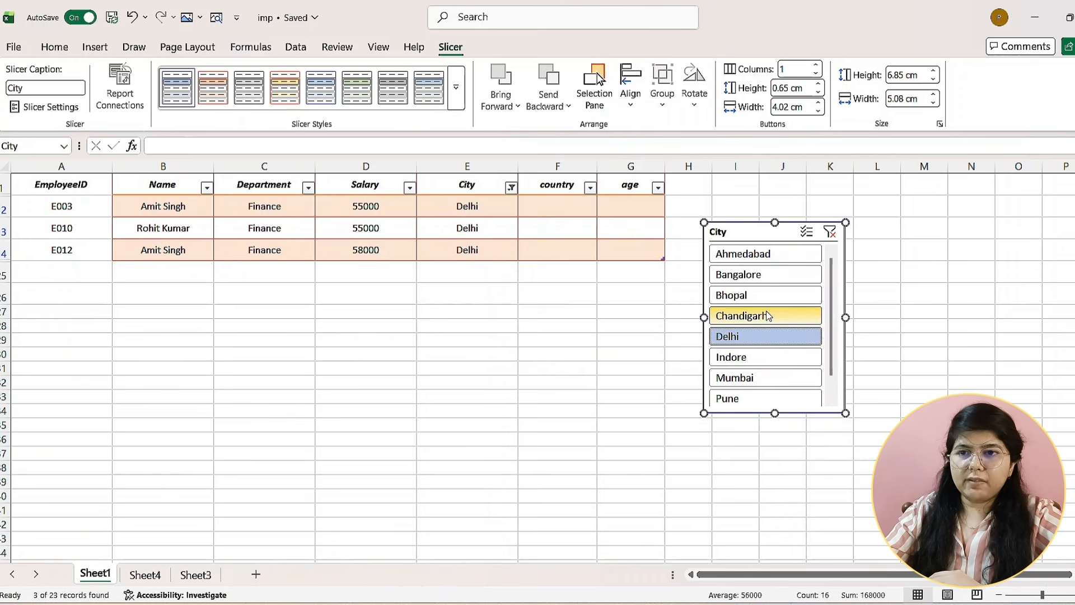
{"action": "left_click", "coordinate": [768, 316]}
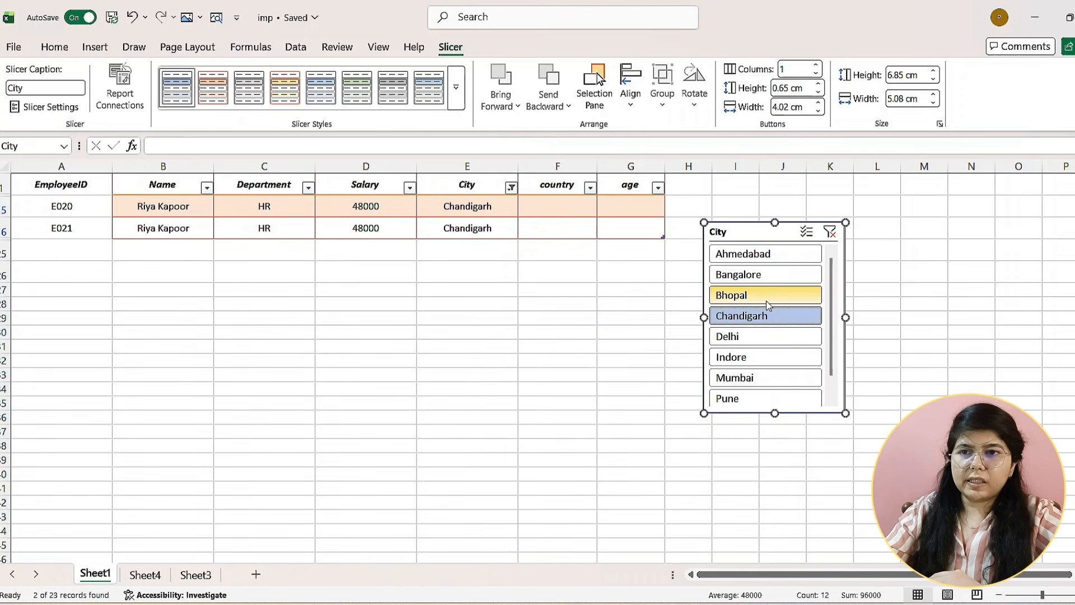
{"action": "left_click", "coordinate": [765, 300]}
- Undo the City slicer's filters, its move and its insertion
{"action": "key", "text": "ctrl+z"}
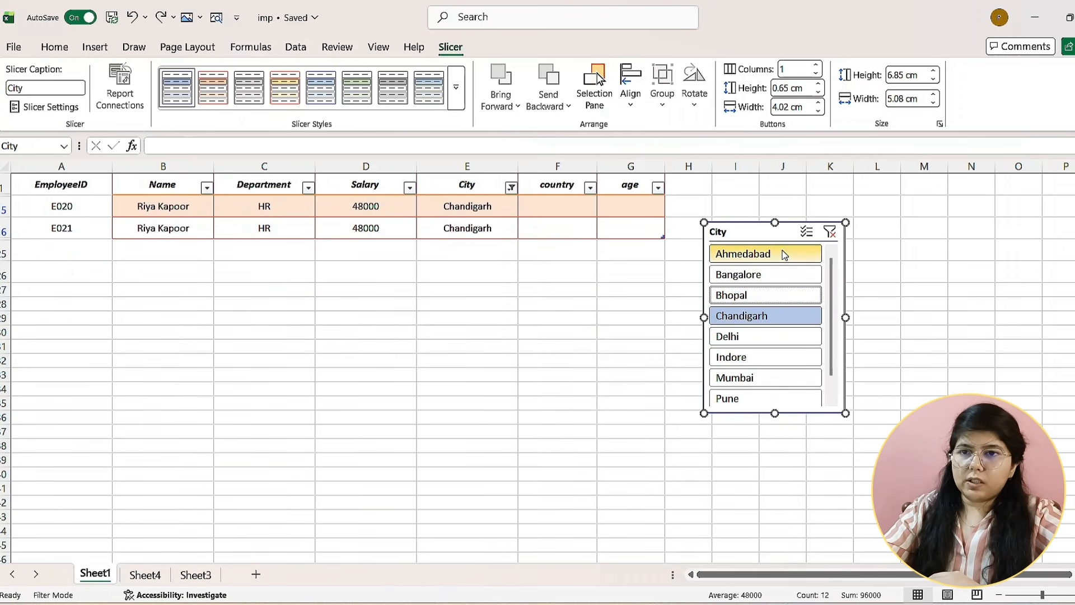
{"action": "key", "text": "ctrl+z"}
{"action": "key", "text": "ctrl+z"}
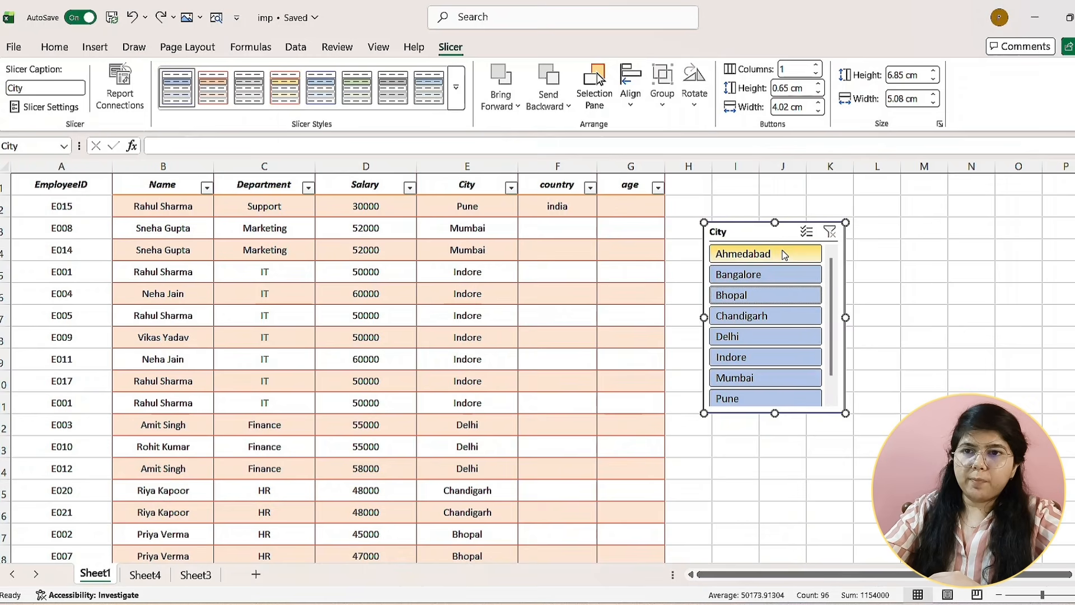
{"action": "key", "text": "ctrl+z"}
{"action": "key", "text": "ctrl+z"}
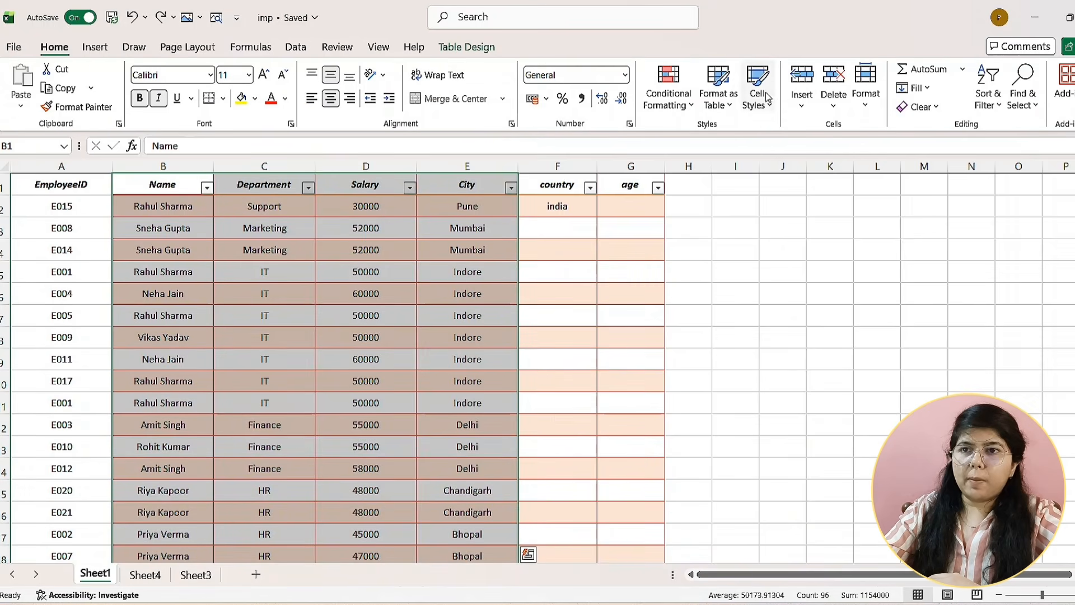
- Insert a slicer for the Salary field and move it to the empty area beside the age column
{"action": "left_click", "coordinate": [91, 46]}
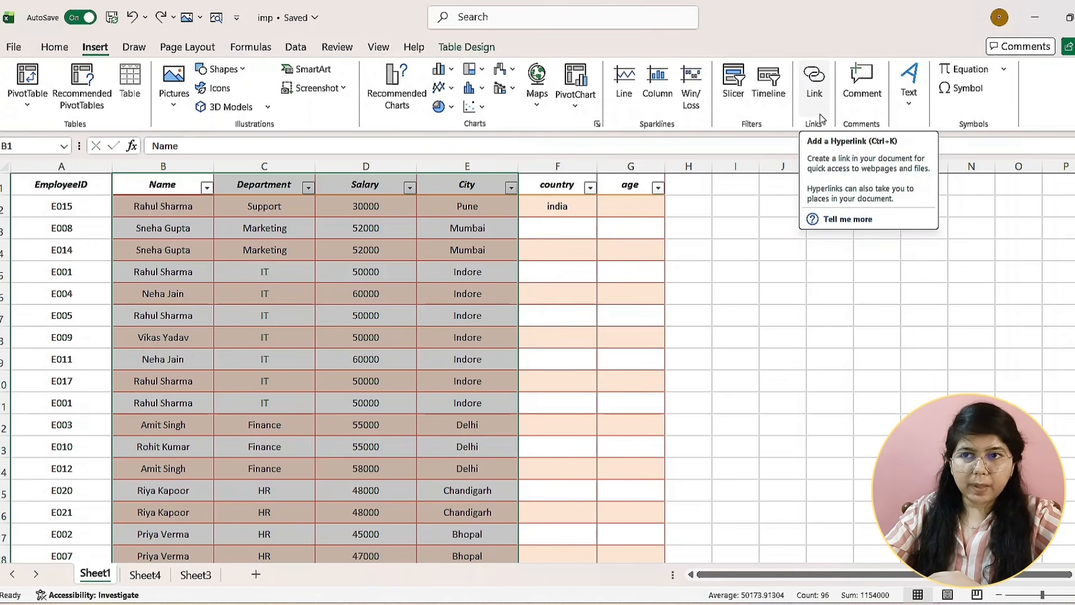
{"action": "left_click", "coordinate": [728, 99]}
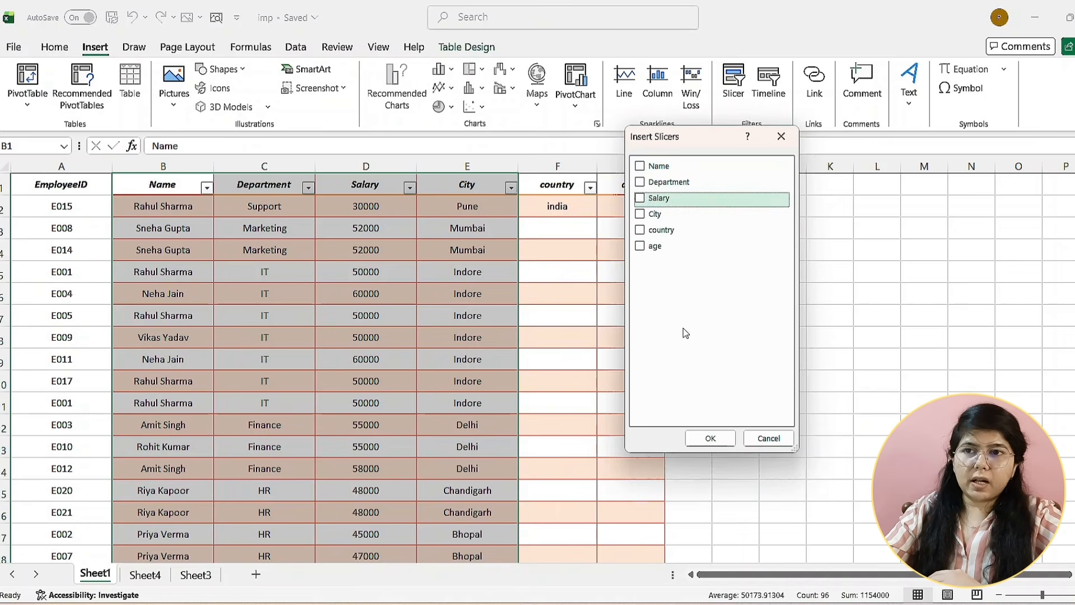
{"action": "left_click", "coordinate": [728, 442]}
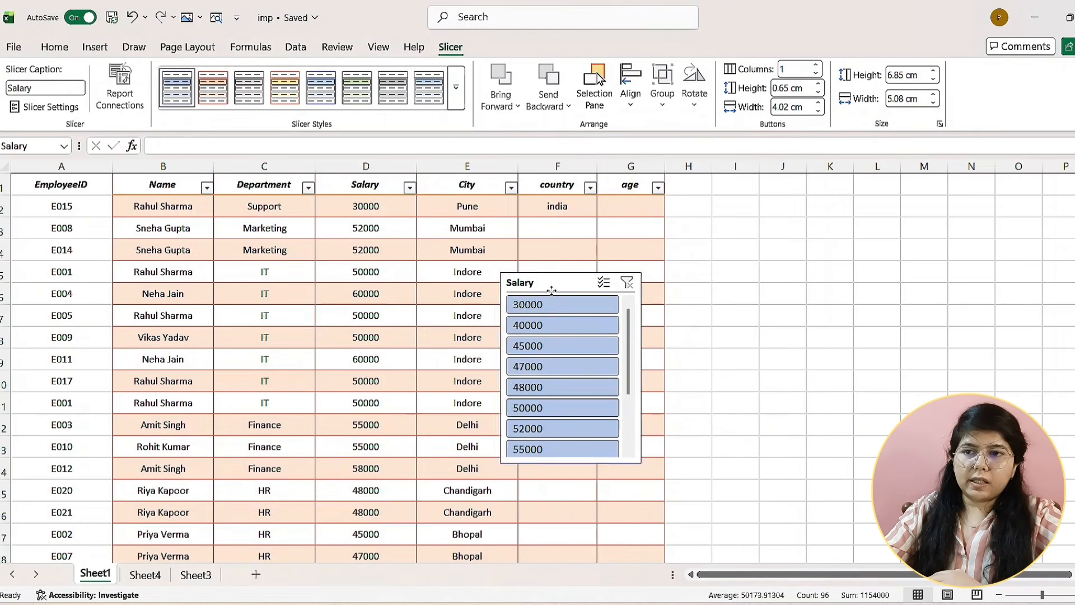
{"action": "left_click_drag", "start_coordinate": [543, 292], "coordinate": [761, 257]}
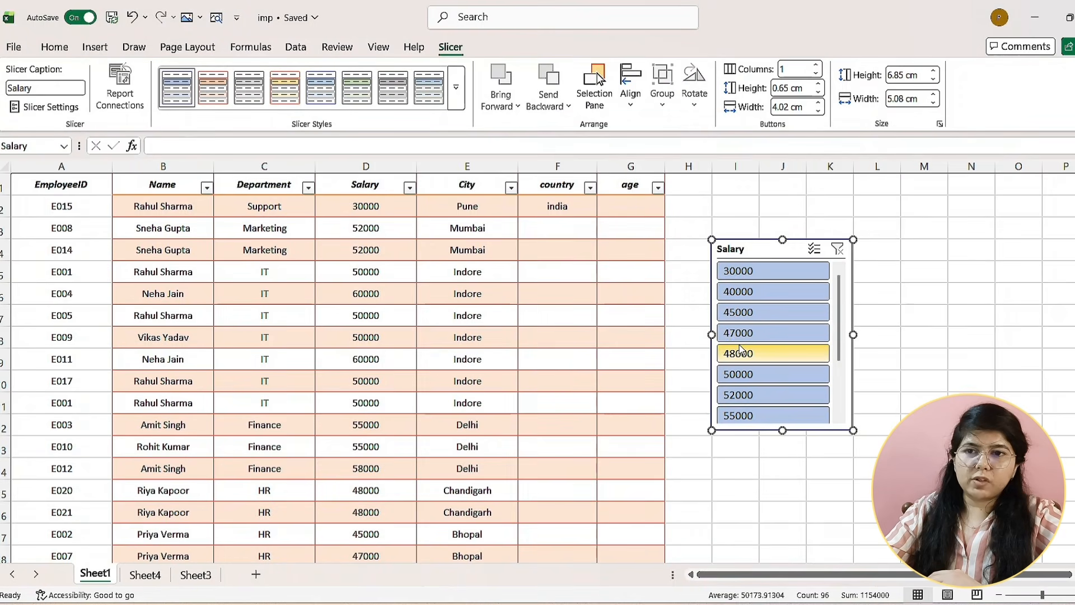
- Filter the table to 55000 with the Salary slicer and apply the light gold slicer style
{"action": "scroll", "coordinate": [748, 336], "scroll_direction": "down", "scroll_amount": 3}
{"action": "left_click", "coordinate": [754, 336]}
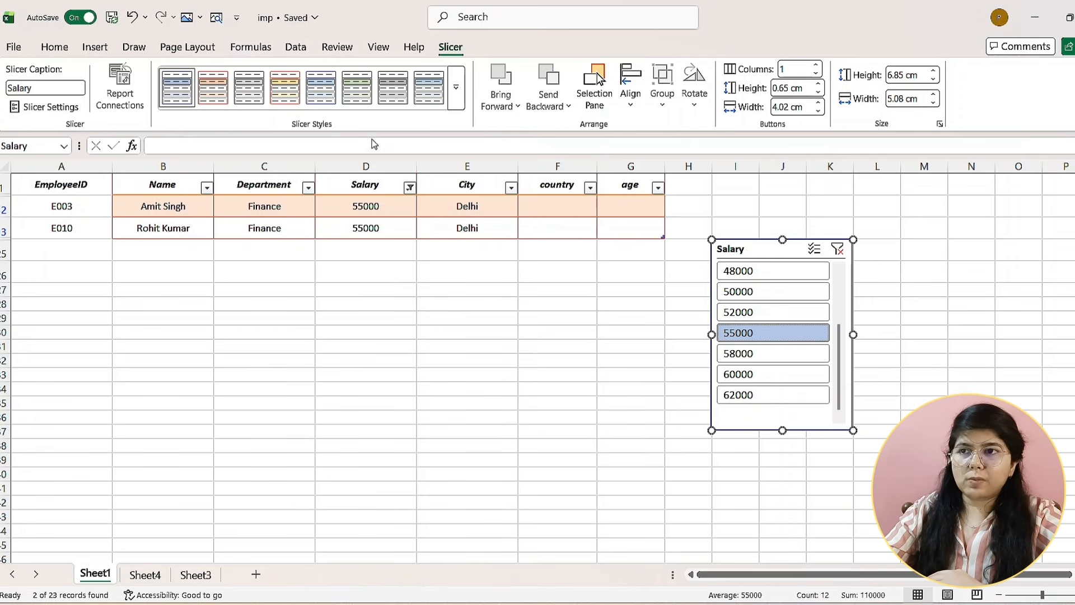
{"action": "left_click", "coordinate": [287, 94]}
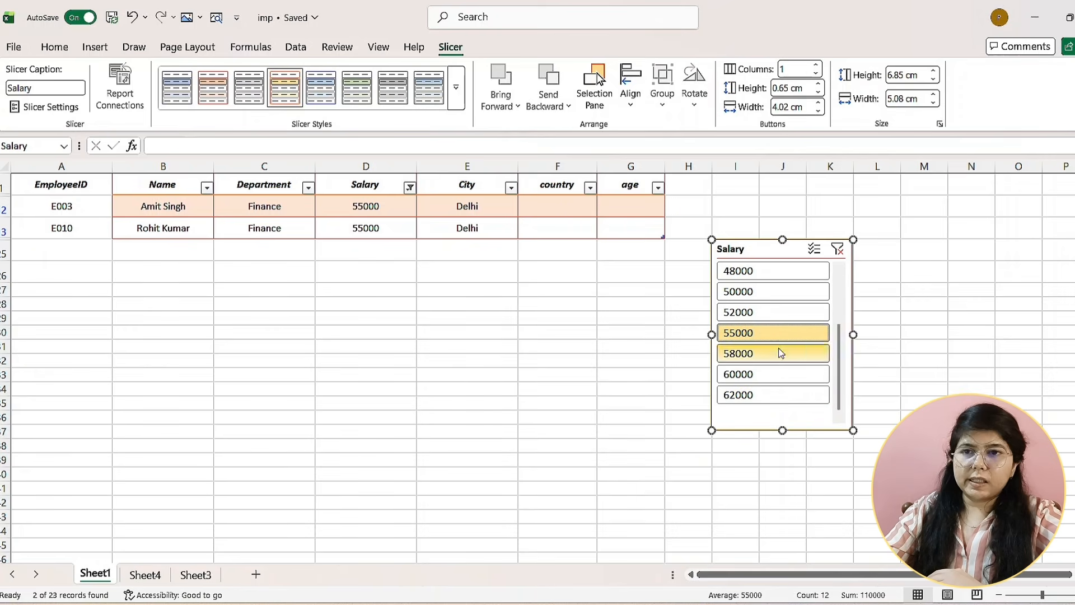
{"action": "left_click", "coordinate": [897, 295]}
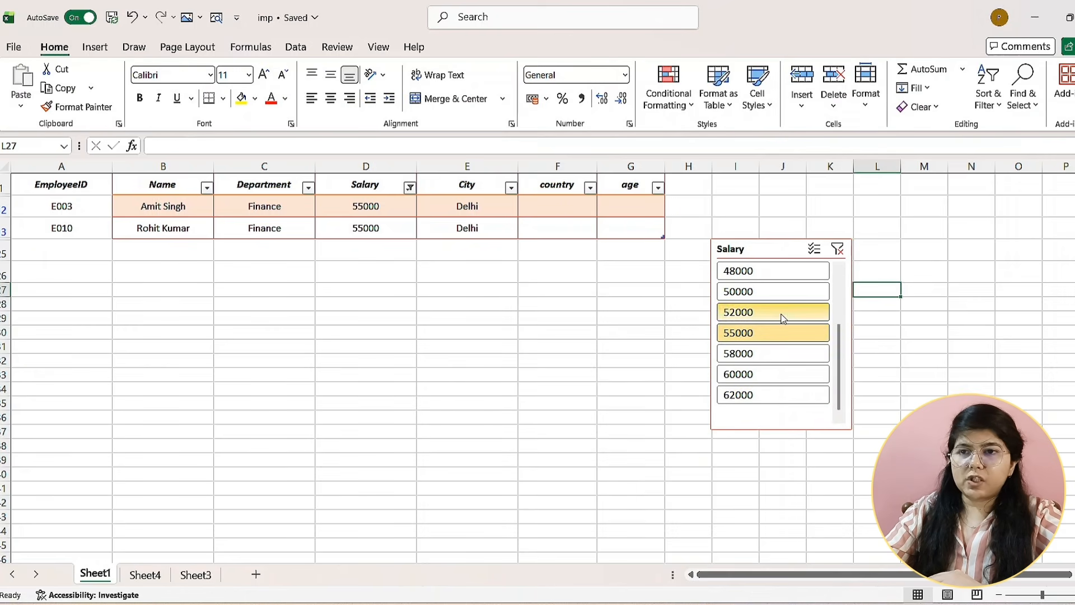
- Undo the Salary slicer's style, filter, move and insertion
{"action": "key", "text": "ctrl+z"}
{"action": "key", "text": "ctrl+z"}
{"action": "key", "text": "ctrl+z"}
{"action": "key", "text": "ctrl+z"}
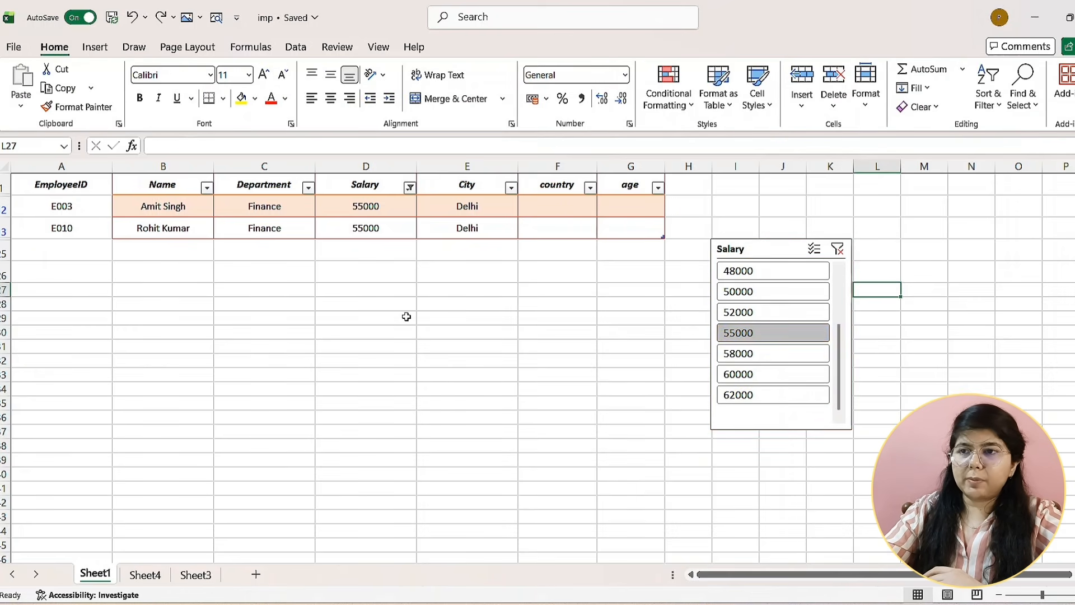
{"action": "key", "text": "ctrl+z"}
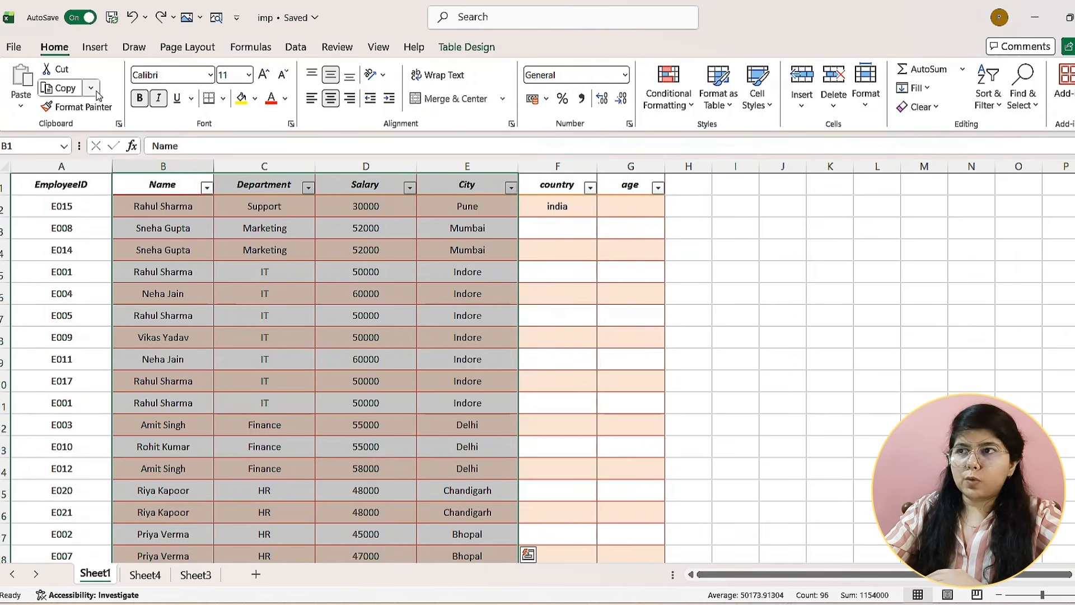
- Create a PivotChart from Table2 on a new worksheet
{"action": "left_click", "coordinate": [97, 48]}
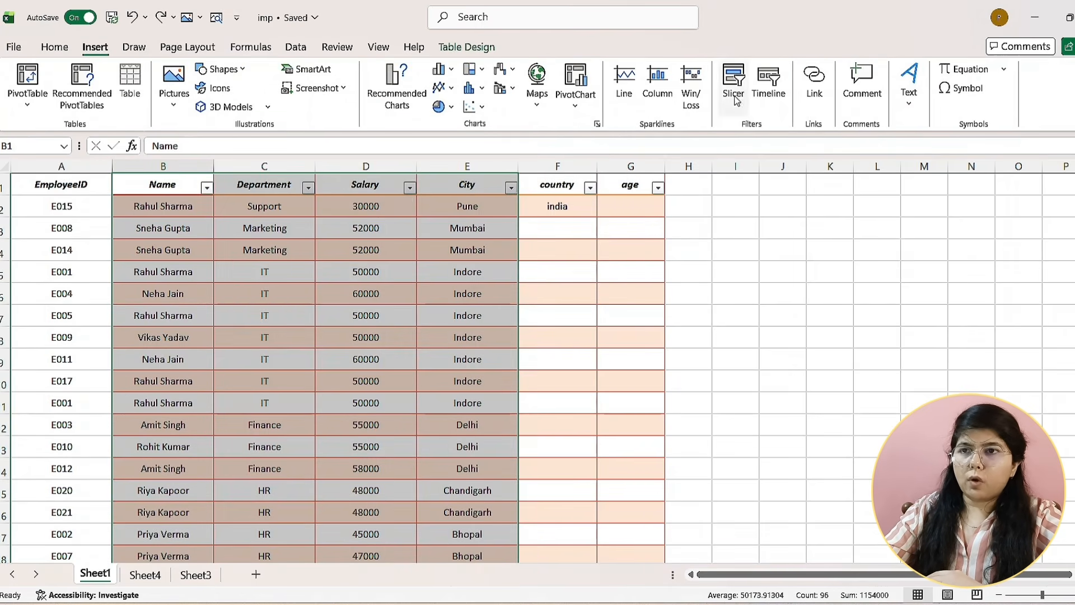
{"action": "left_click", "coordinate": [582, 108]}
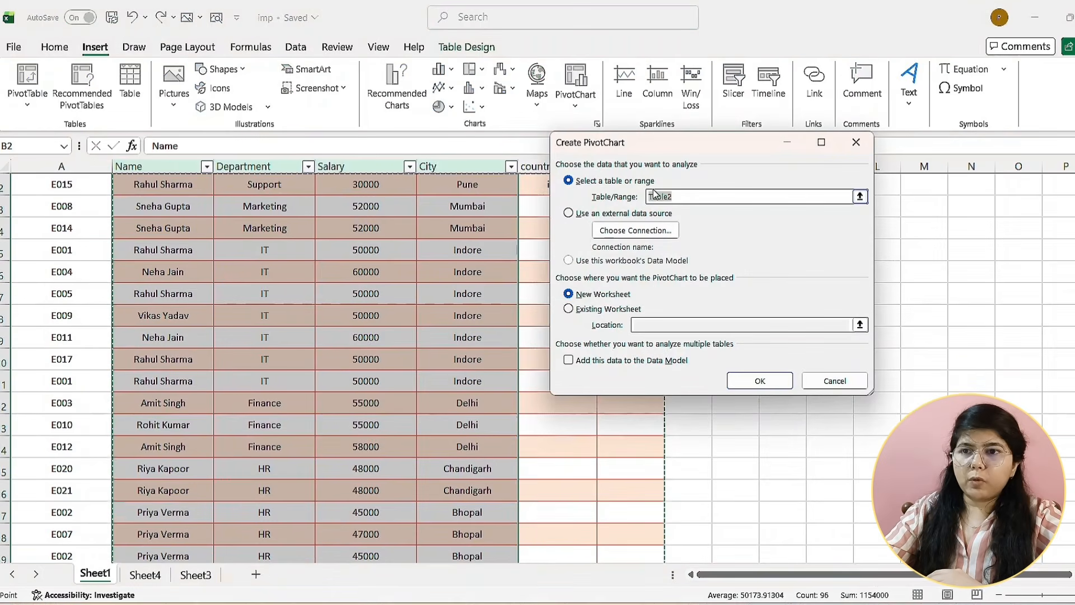
{"action": "left_click", "coordinate": [774, 384]}
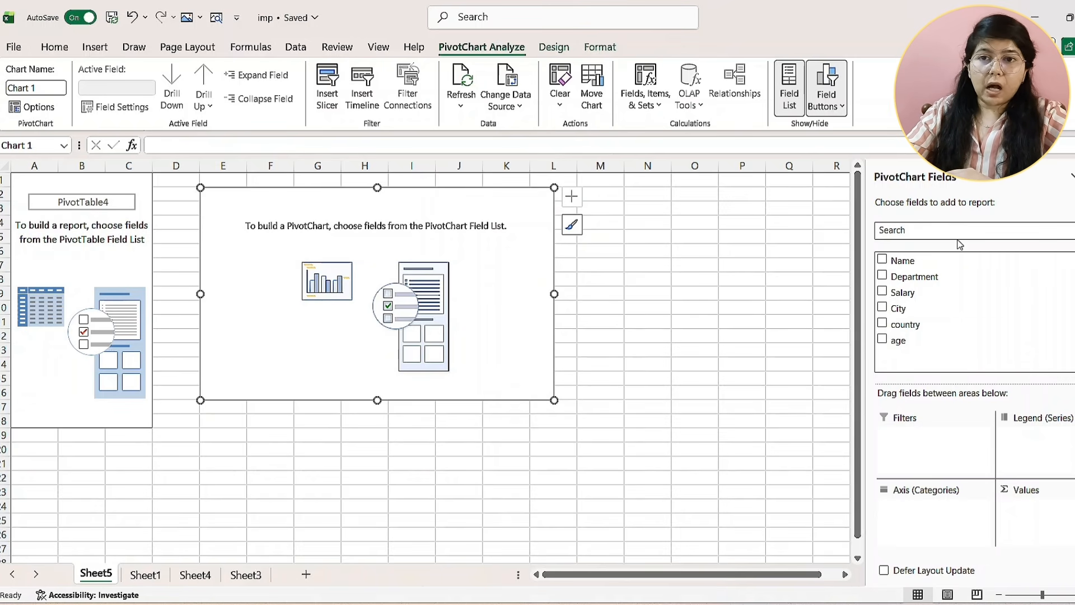
- Add the Name and Salary fields to the PivotChart and move the chart farther from the pivot table
{"action": "left_click", "coordinate": [883, 260]}
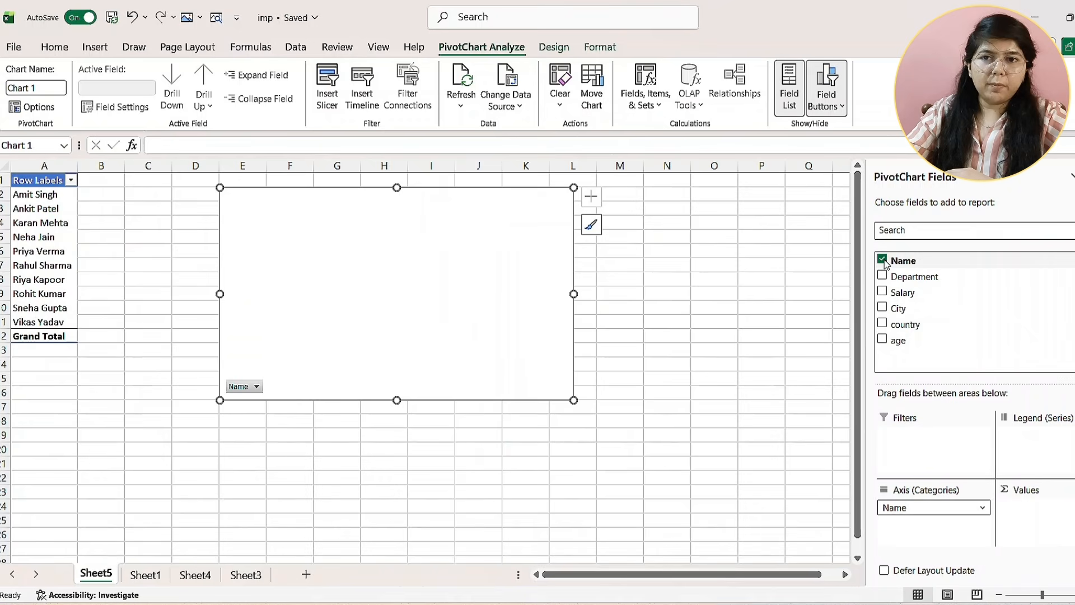
{"action": "left_click", "coordinate": [882, 292]}
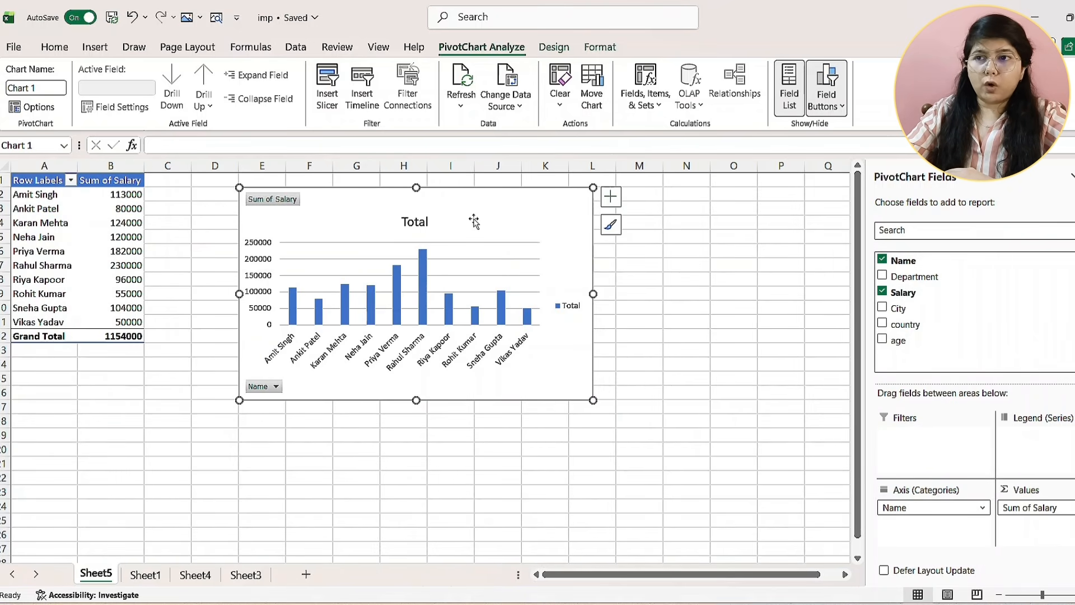
{"action": "left_click_drag", "start_coordinate": [478, 212], "coordinate": [558, 241]}
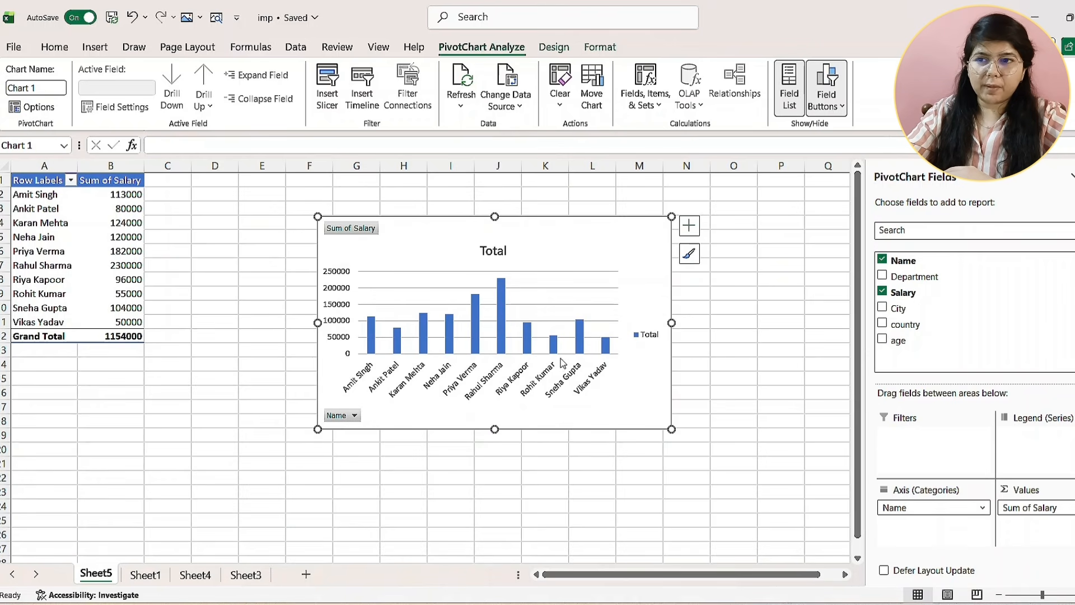
- Apply the third Colorful palette, starting with orange, to the PivotChart
{"action": "left_click", "coordinate": [691, 260]}
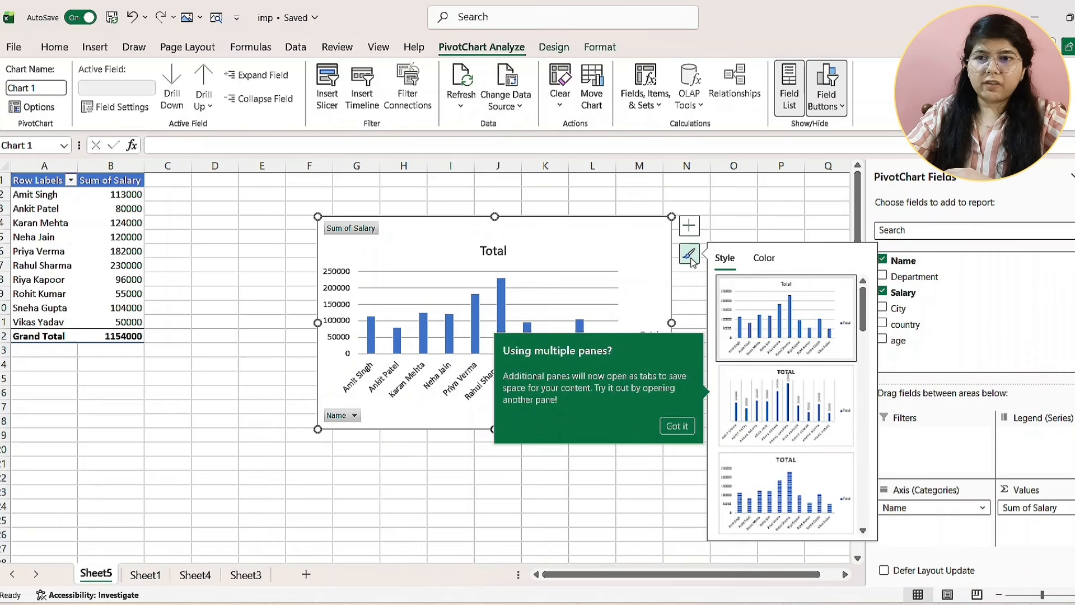
{"action": "left_click", "coordinate": [763, 258]}
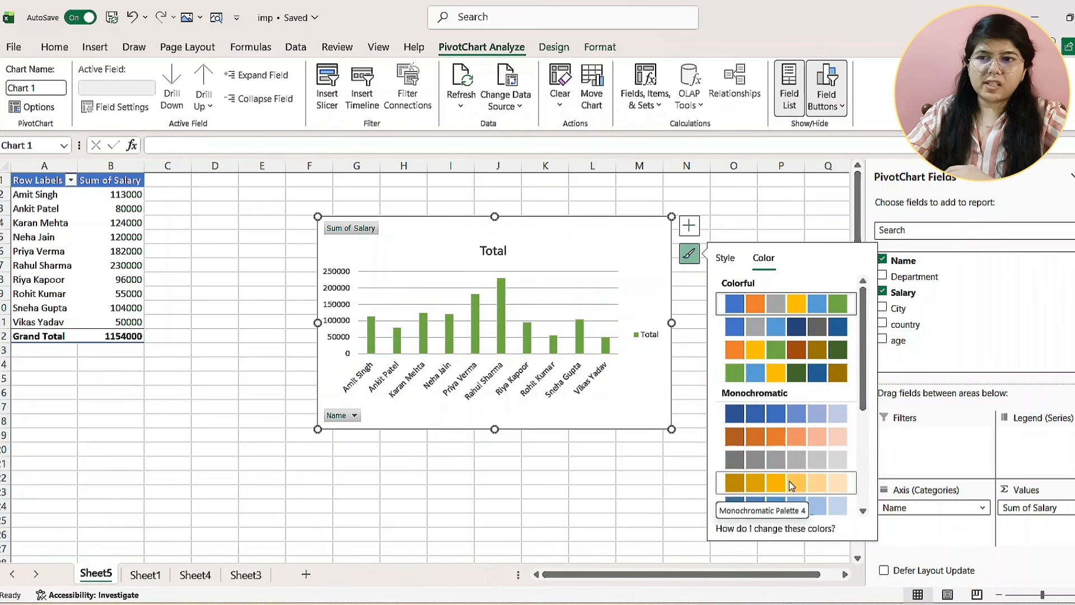
{"action": "left_click", "coordinate": [787, 349]}
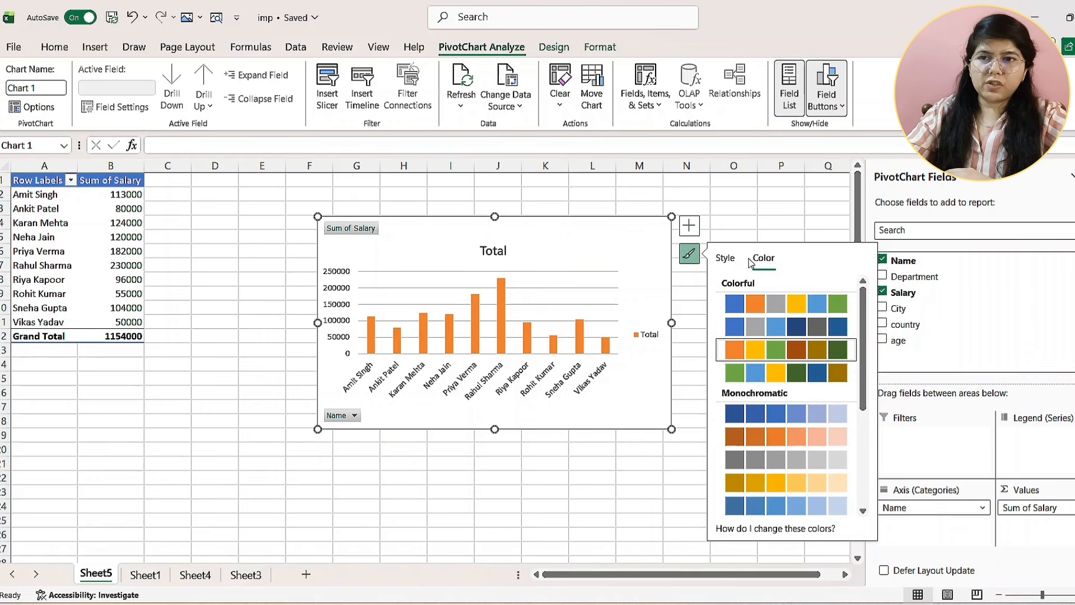
- Browse the chart styles and apply Style 16 to the PivotChart
{"action": "left_click", "coordinate": [724, 259]}
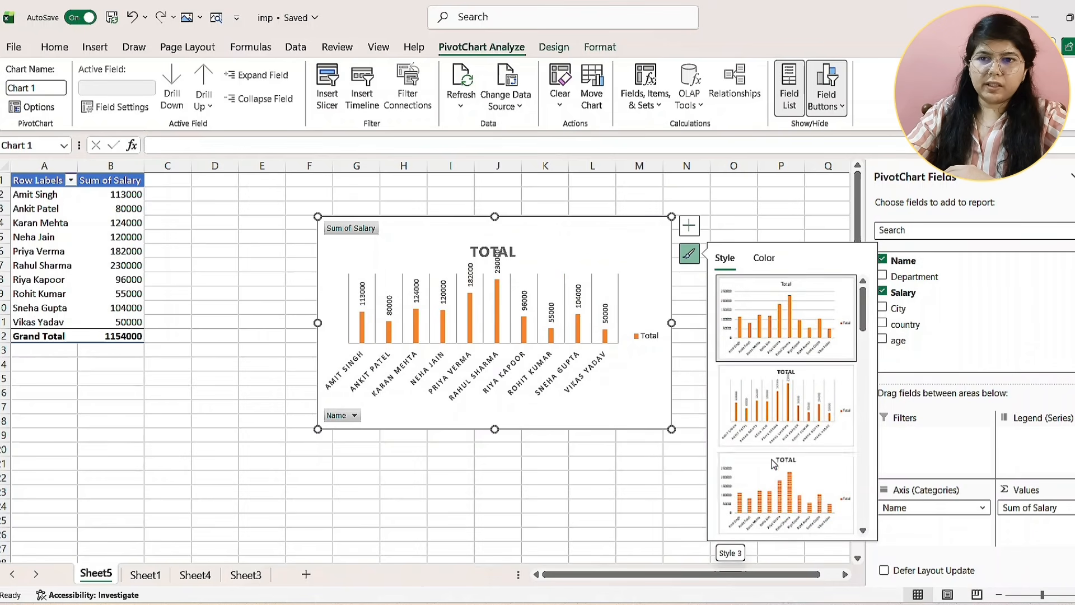
{"action": "scroll", "coordinate": [771, 473], "scroll_direction": "down", "scroll_amount": 3}
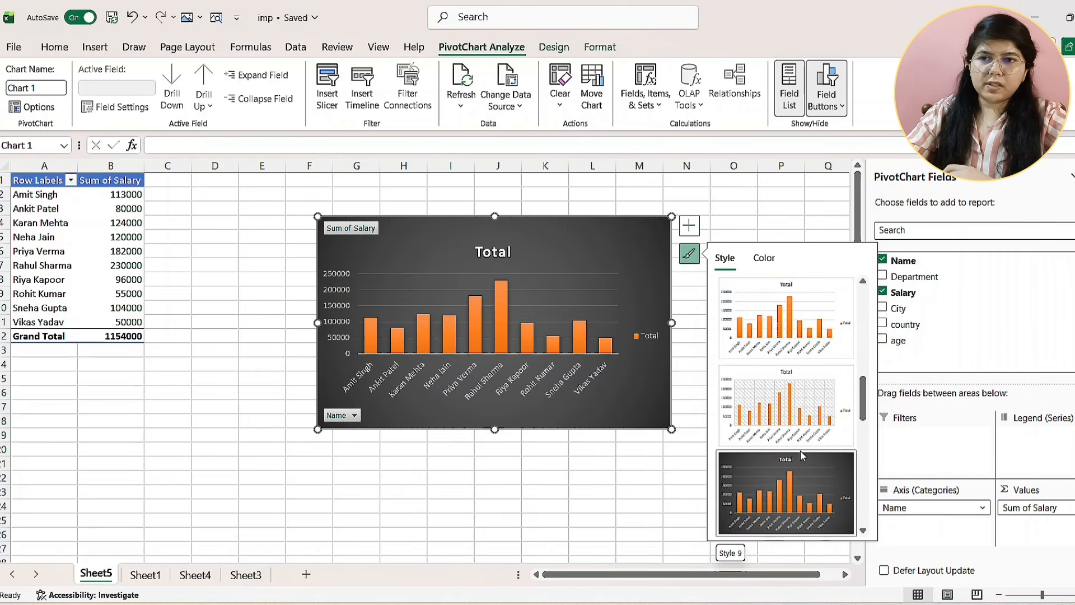
{"action": "scroll", "coordinate": [802, 455], "scroll_direction": "down", "scroll_amount": 3}
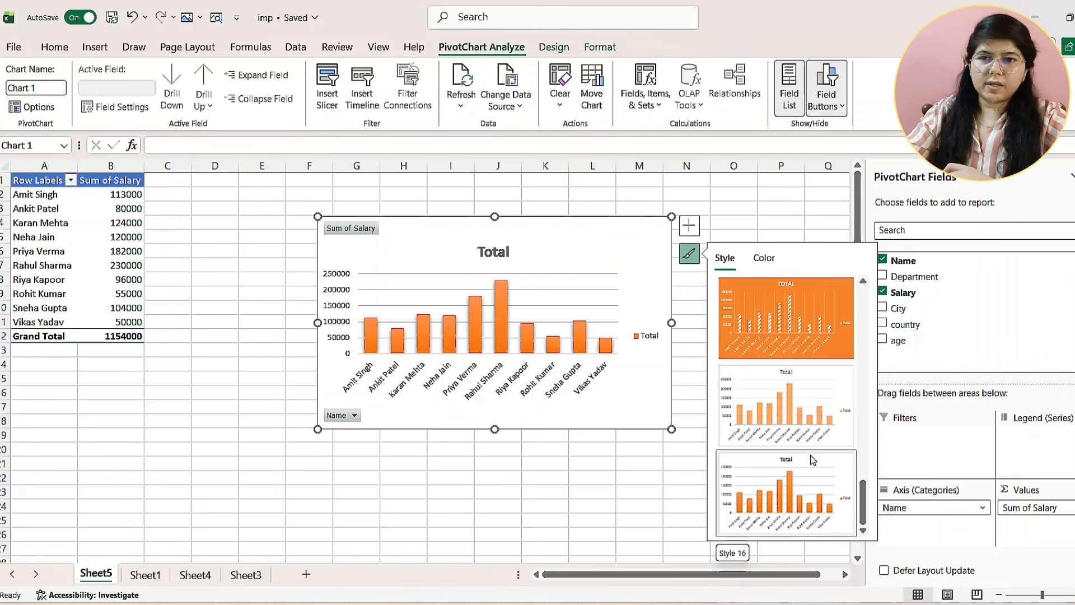
{"action": "scroll", "coordinate": [821, 377], "scroll_direction": "up", "scroll_amount": 5}
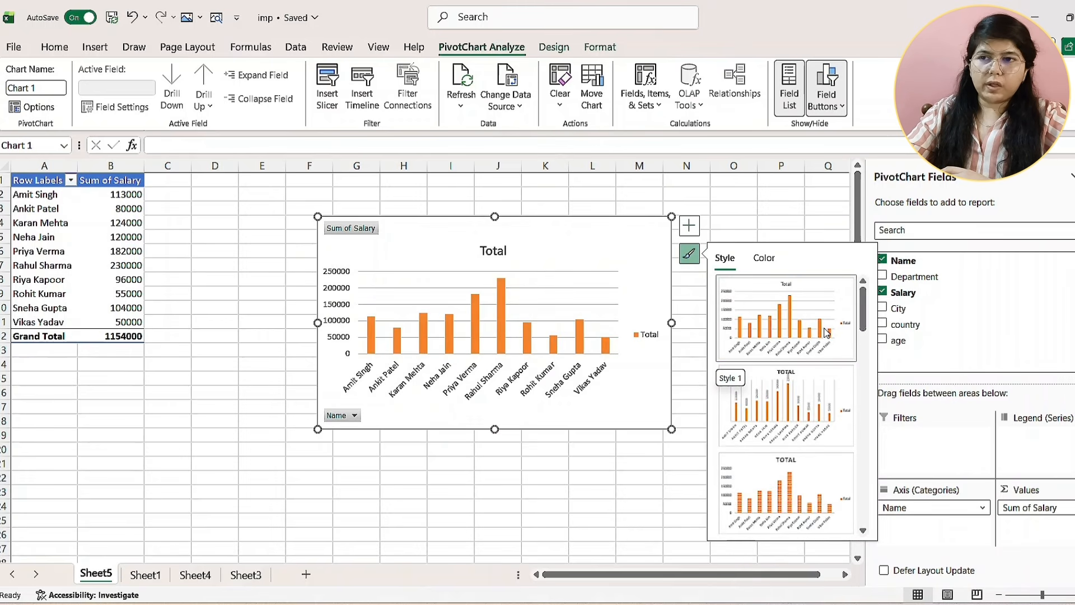
{"action": "scroll", "coordinate": [807, 426], "scroll_direction": "down", "scroll_amount": 5}
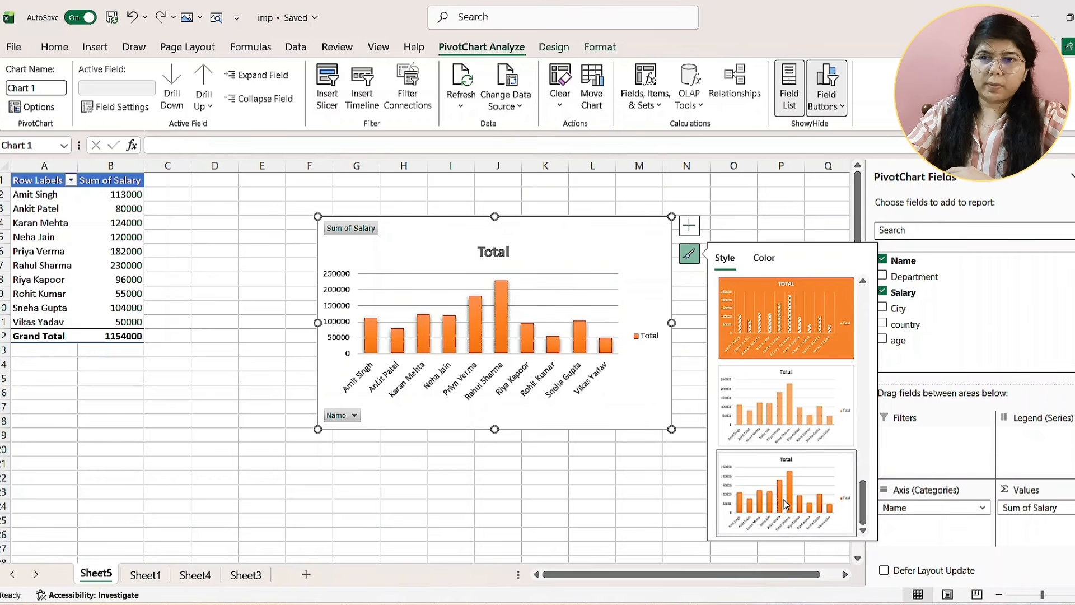
{"action": "left_click", "coordinate": [547, 447]}
- Set the text fill of the name labels on the horizontal axis to the standard dark red
{"action": "left_click", "coordinate": [574, 390]}
{"action": "double_click", "coordinate": [573, 390]}
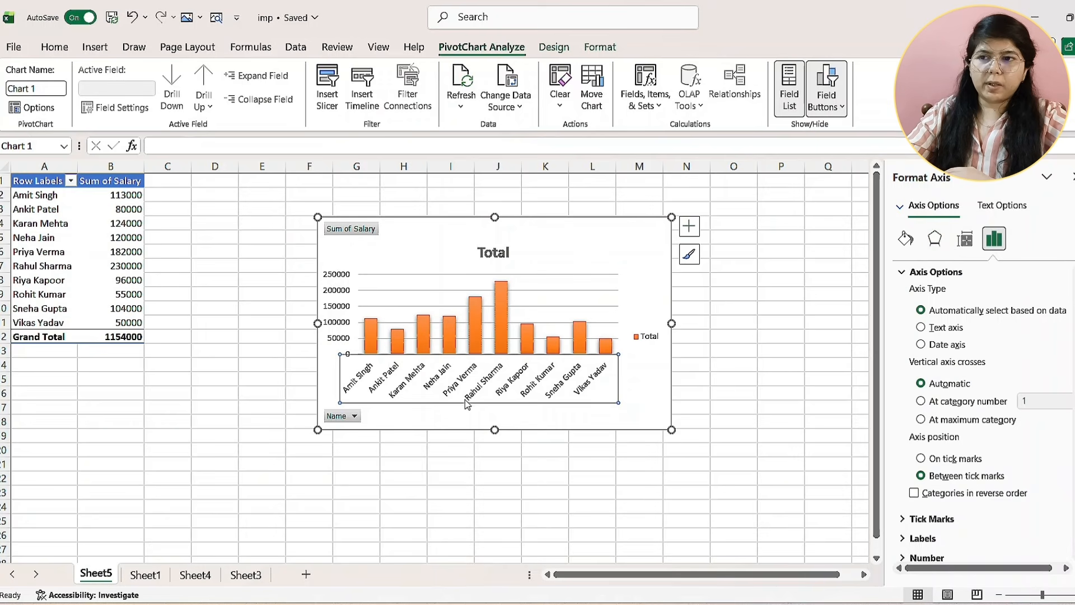
{"action": "left_click", "coordinate": [906, 240]}
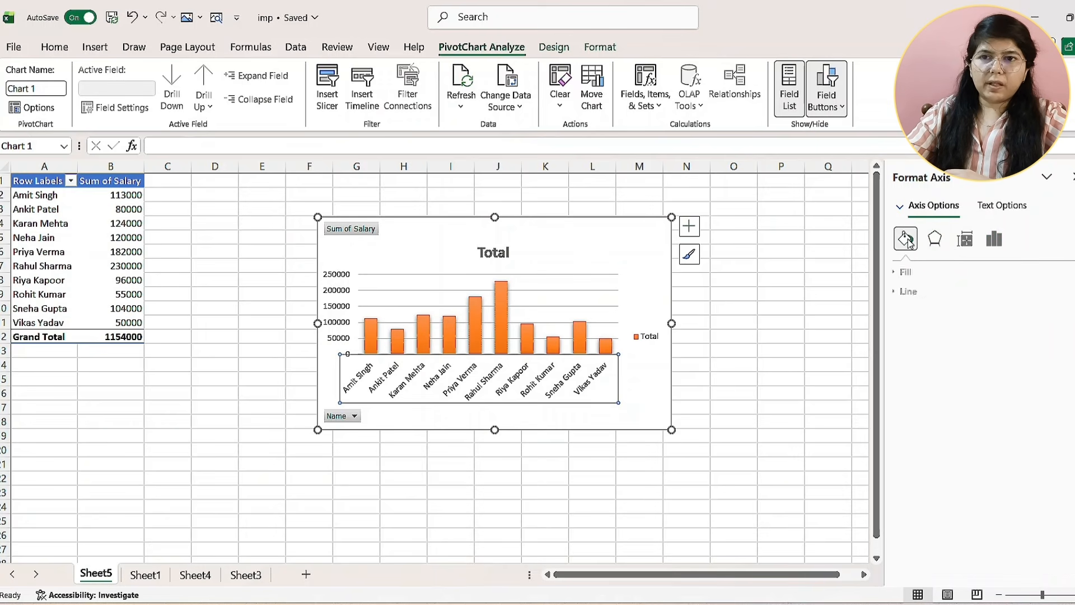
{"action": "left_click", "coordinate": [919, 291]}
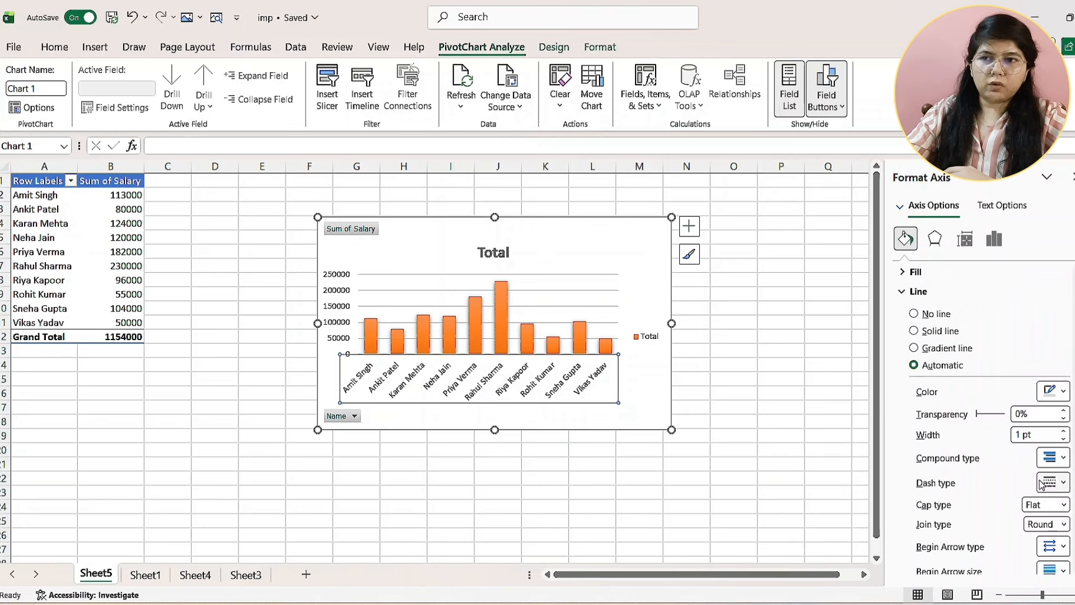
{"action": "left_click", "coordinate": [914, 272]}
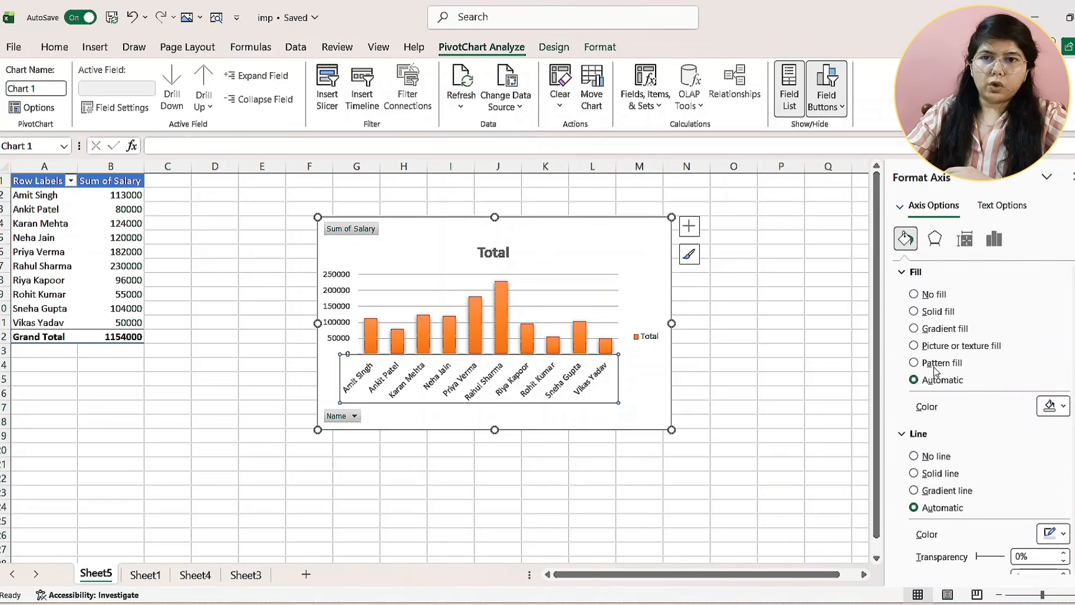
{"action": "left_click", "coordinate": [988, 212]}
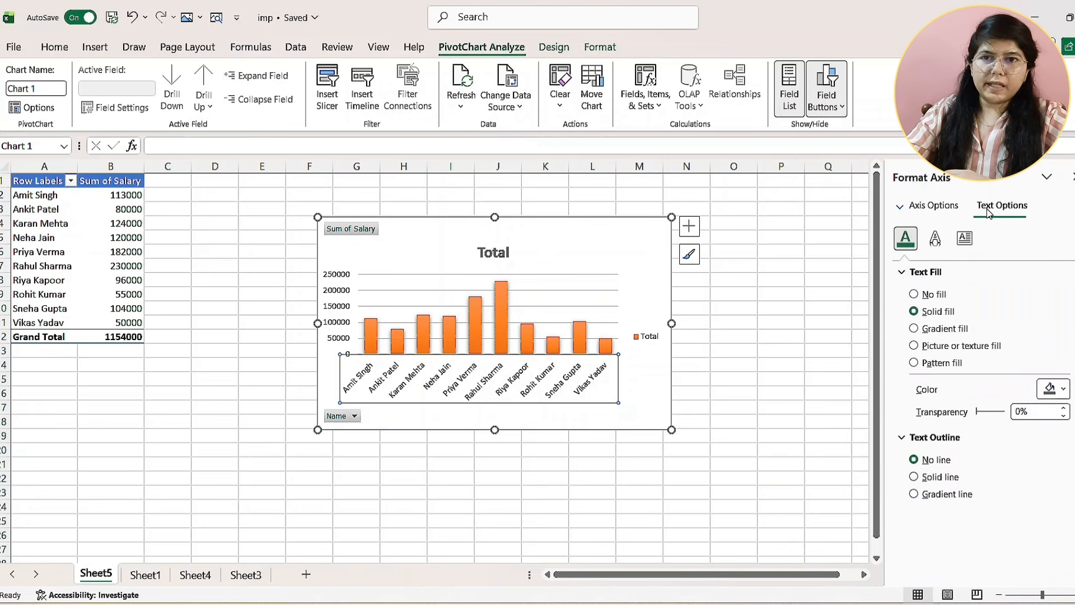
{"action": "left_click", "coordinate": [935, 239]}
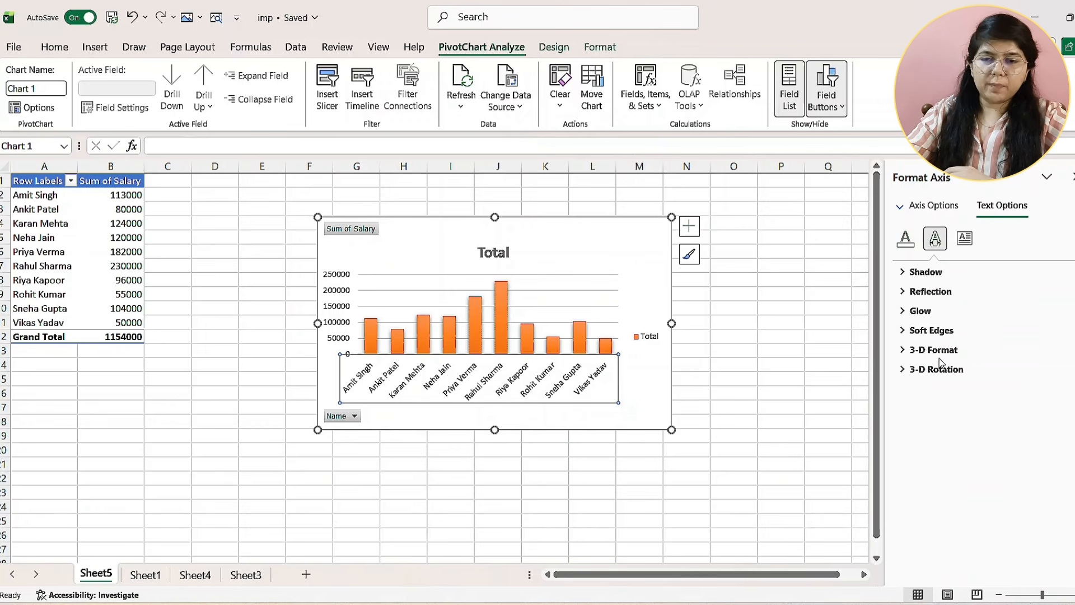
{"action": "left_click", "coordinate": [906, 238]}
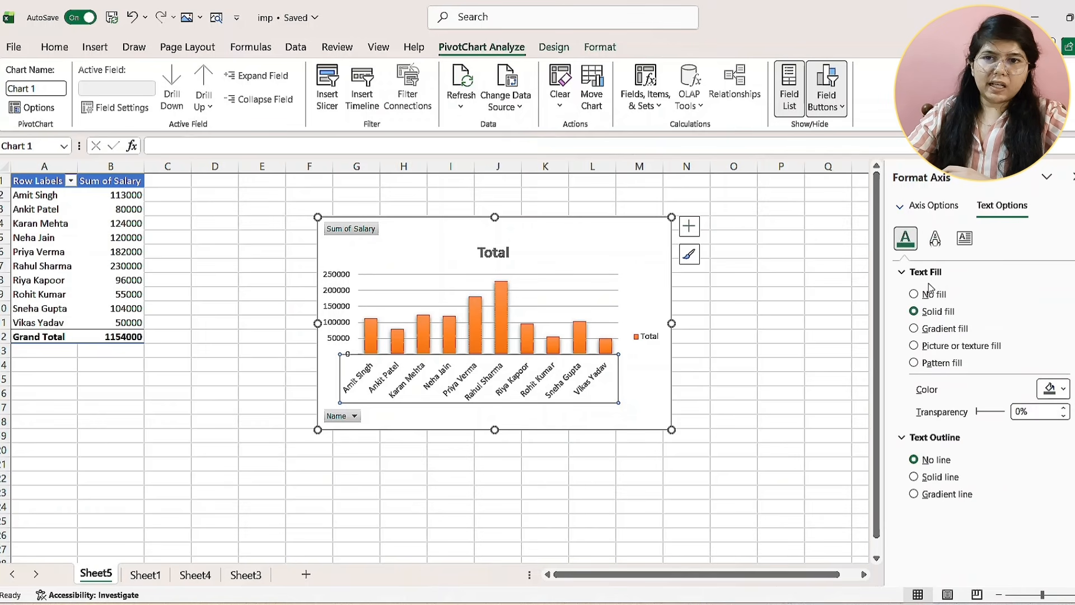
{"action": "left_click", "coordinate": [1050, 392]}
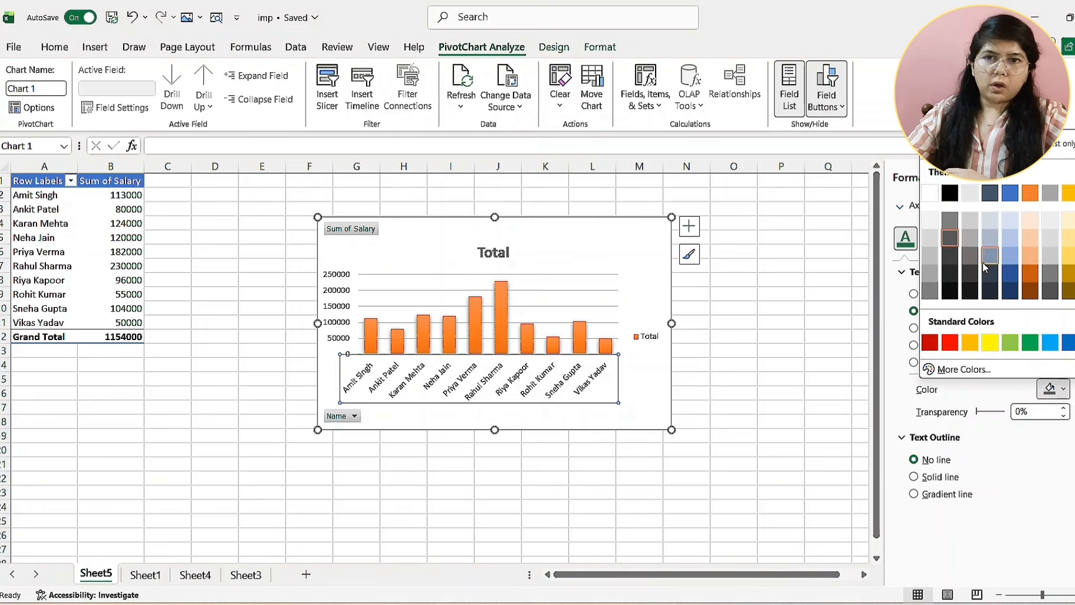
{"action": "left_click", "coordinate": [930, 342]}
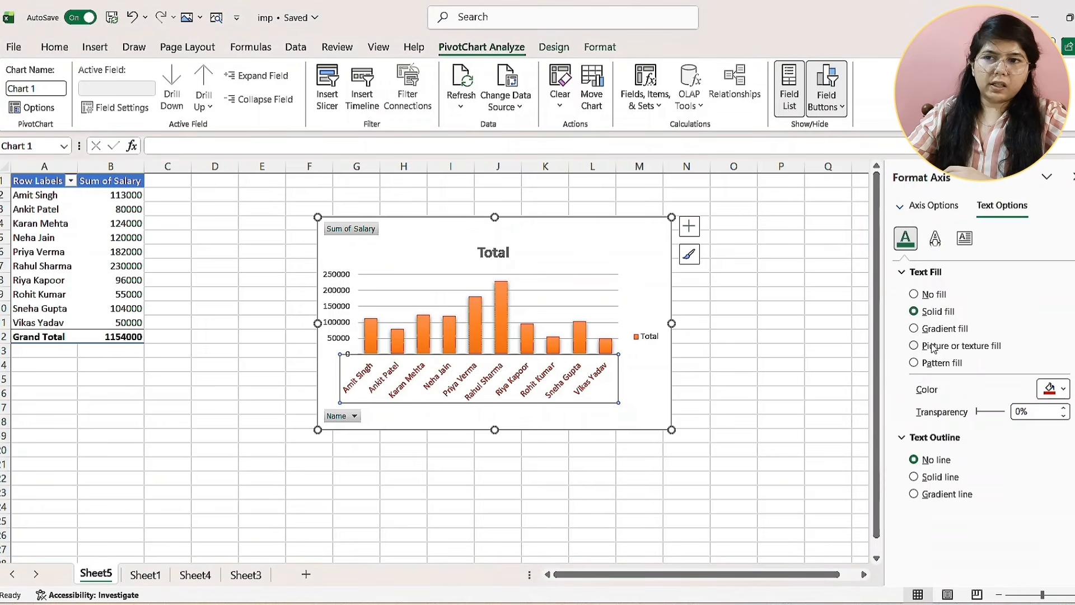
- Set the text fill of the salary values on the vertical axis to the standard dark red
{"action": "left_click", "coordinate": [341, 295]}
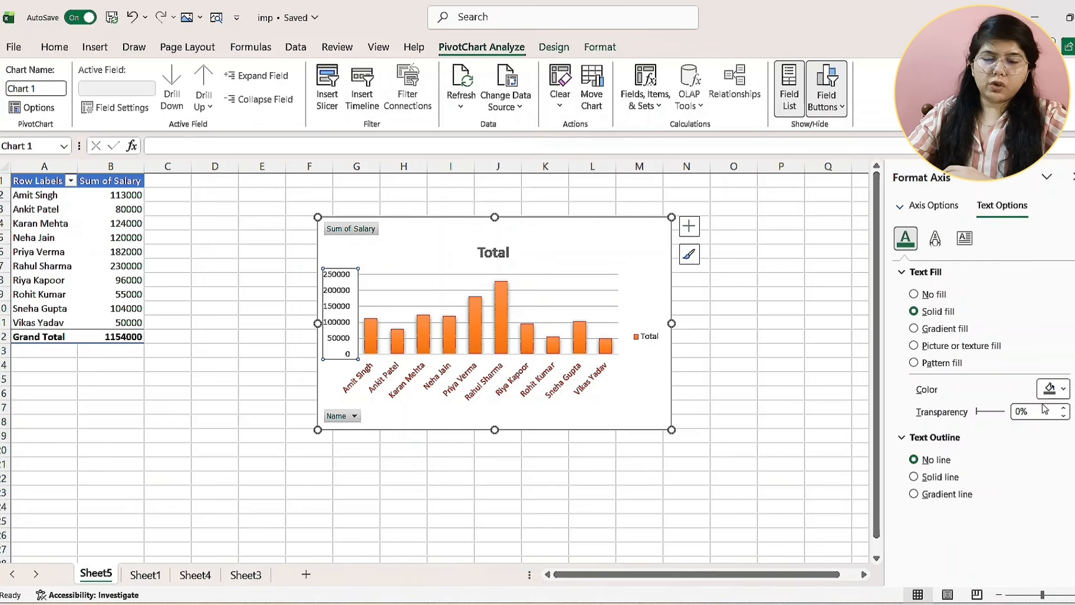
{"action": "left_click", "coordinate": [1064, 389]}
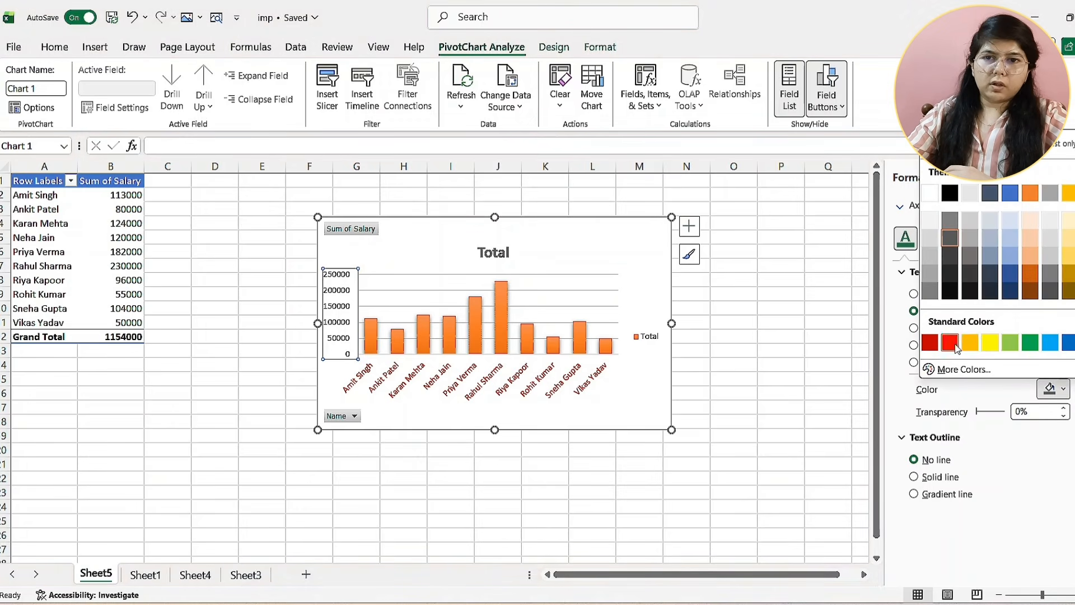
{"action": "left_click", "coordinate": [930, 343]}
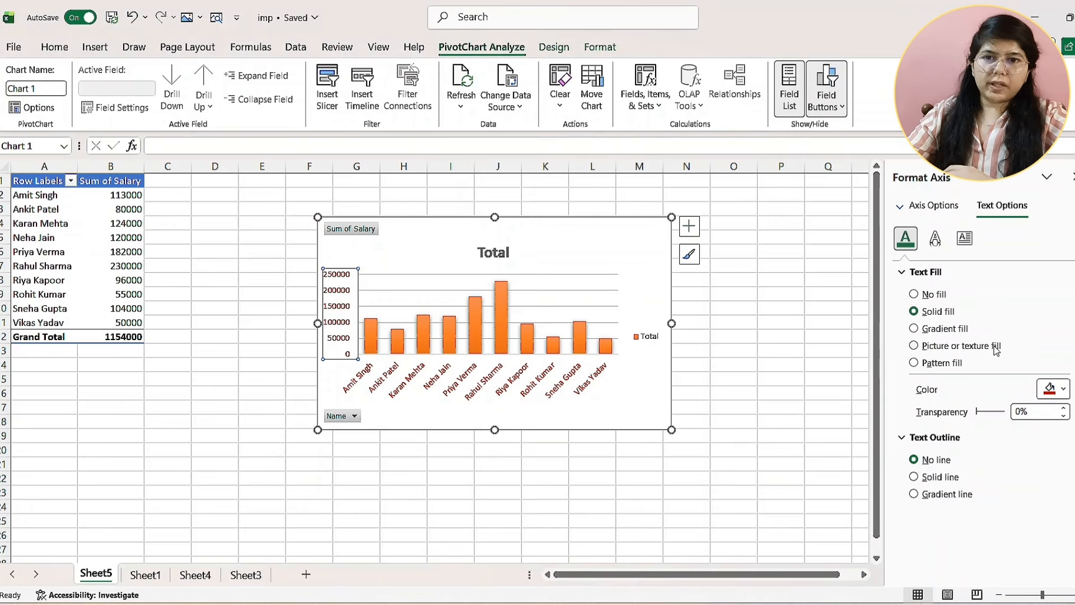
- Give the vertical axis labels a pattern text fill using the last dotted pattern in the second row
{"action": "left_click", "coordinate": [914, 364]}
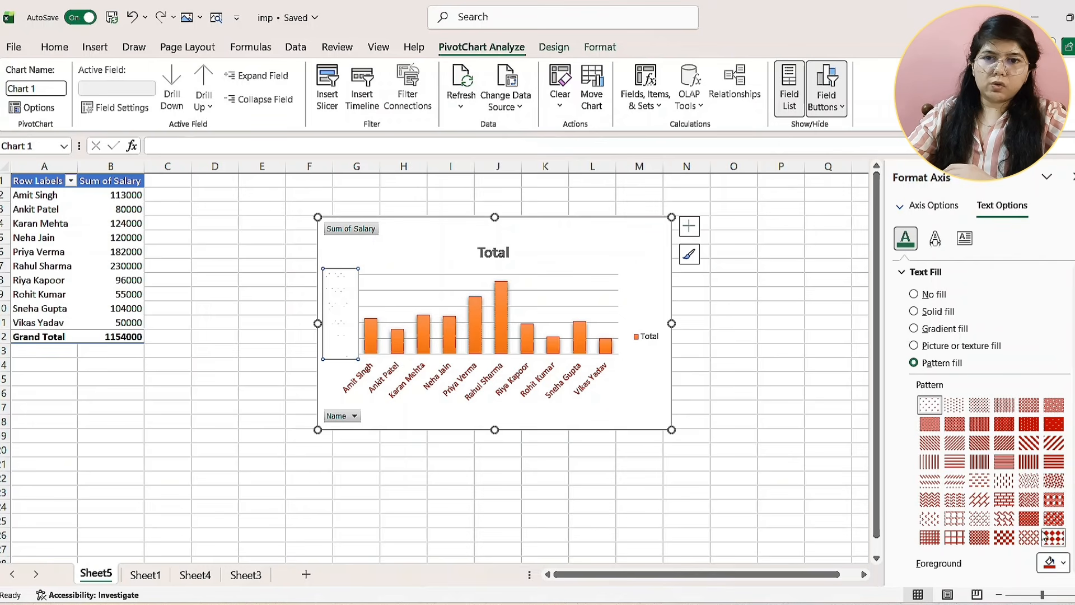
{"action": "scroll", "coordinate": [1044, 536], "scroll_direction": "down", "scroll_amount": 3}
{"action": "left_click", "coordinate": [1049, 361]}
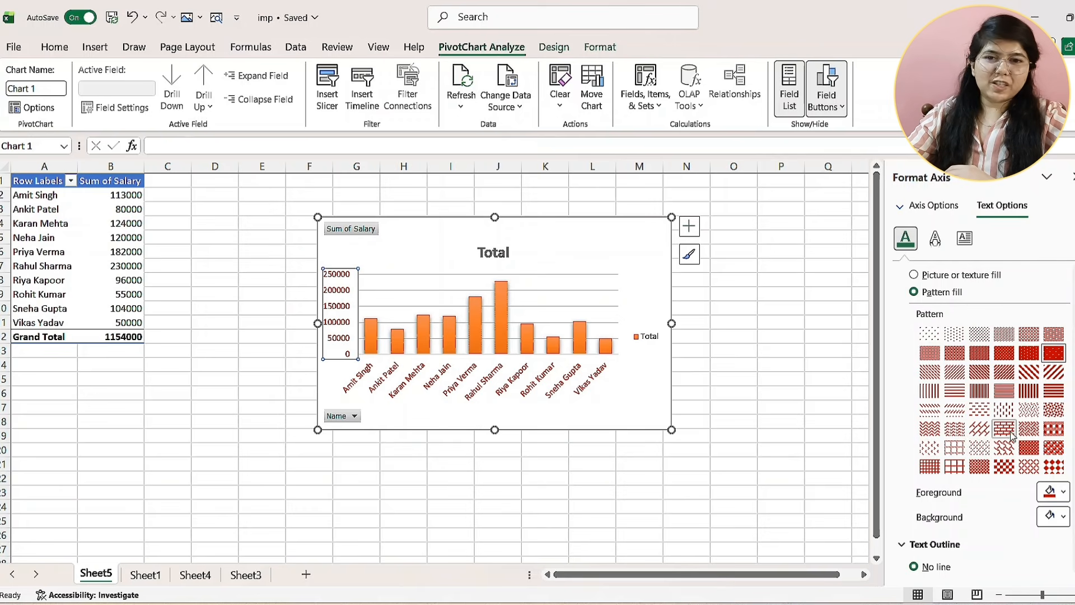
{"action": "scroll", "coordinate": [1030, 390], "scroll_direction": "down", "scroll_amount": 2}
{"action": "scroll", "coordinate": [1029, 390], "scroll_direction": "up", "scroll_amount": 3}
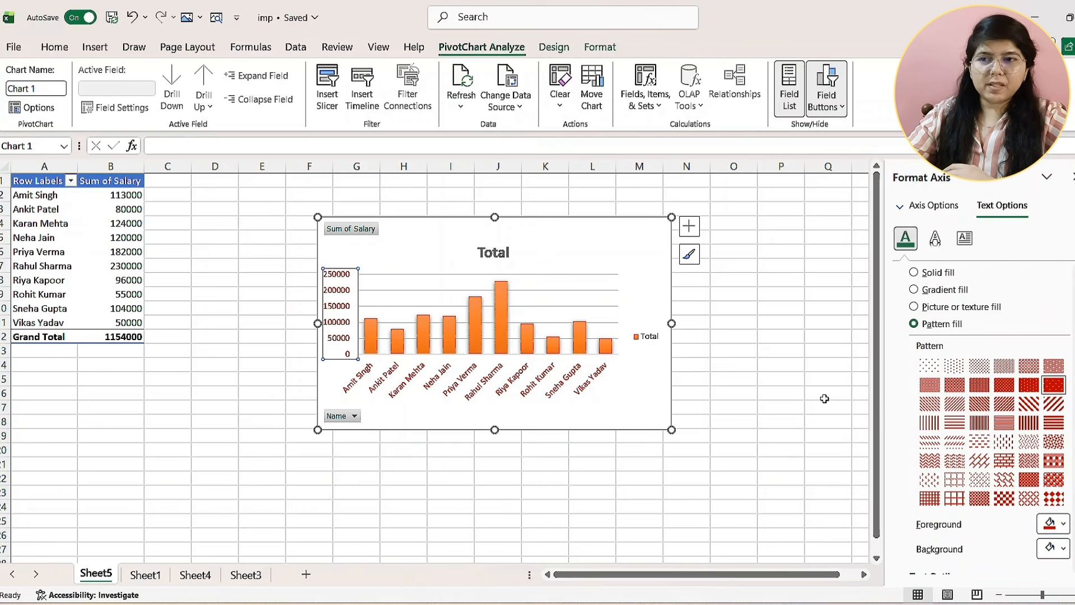
- Apply a pattern fill to the chart's plot area
{"action": "left_click", "coordinate": [566, 327]}
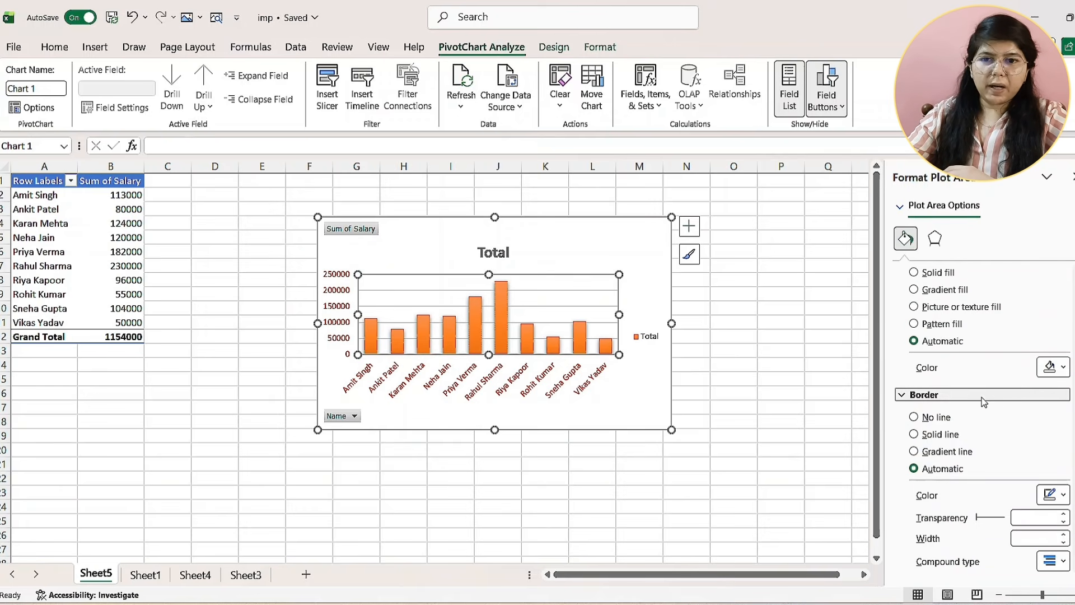
{"action": "scroll", "coordinate": [983, 393], "scroll_direction": "up", "scroll_amount": 1}
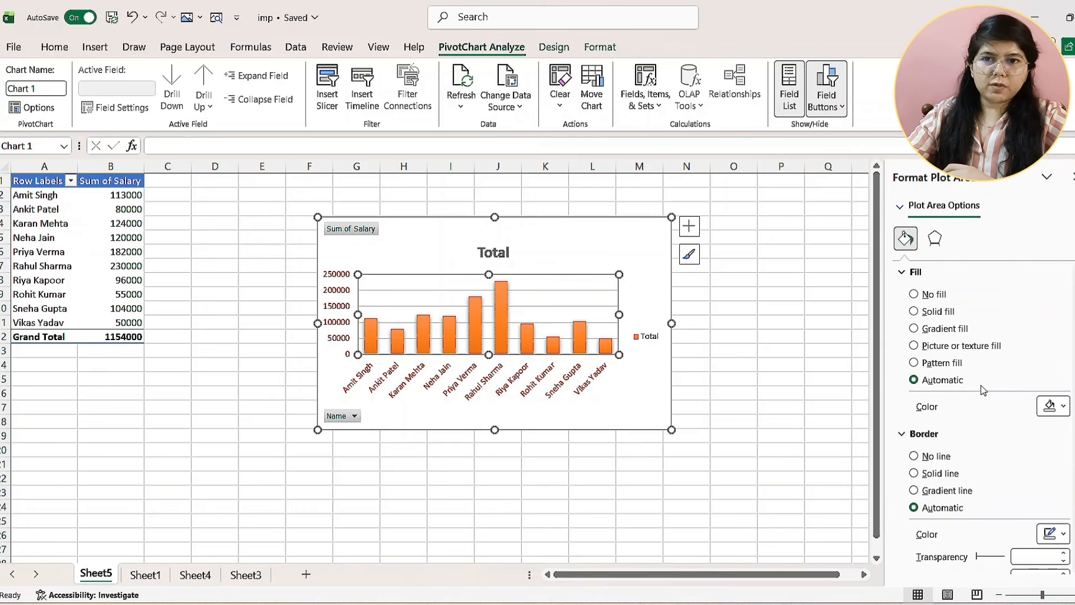
{"action": "left_click", "coordinate": [958, 363]}
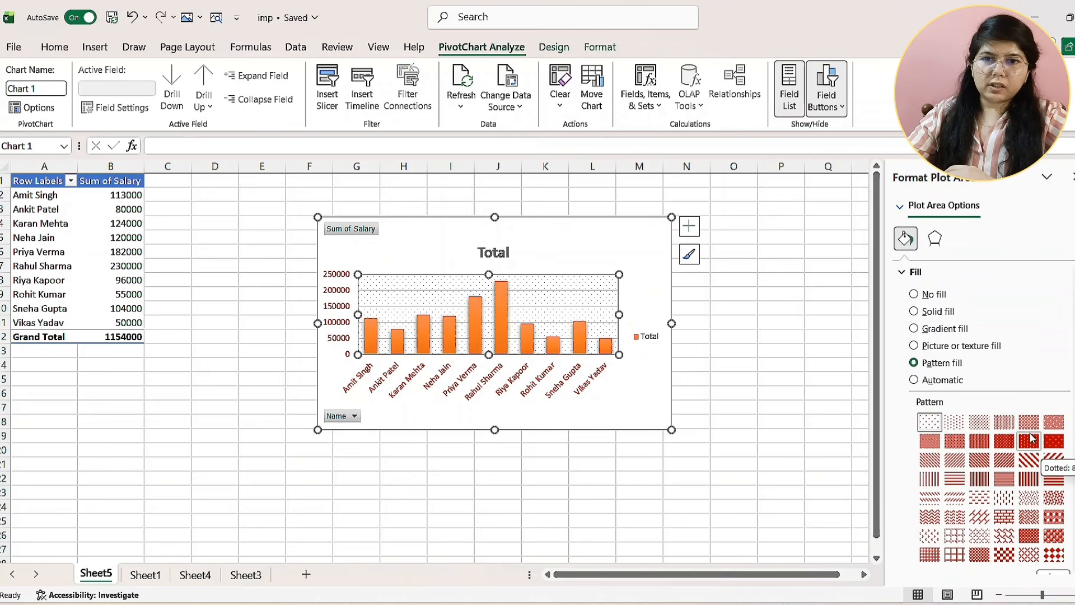
{"action": "scroll", "coordinate": [602, 343], "scroll_direction": "up", "scroll_amount": 2}
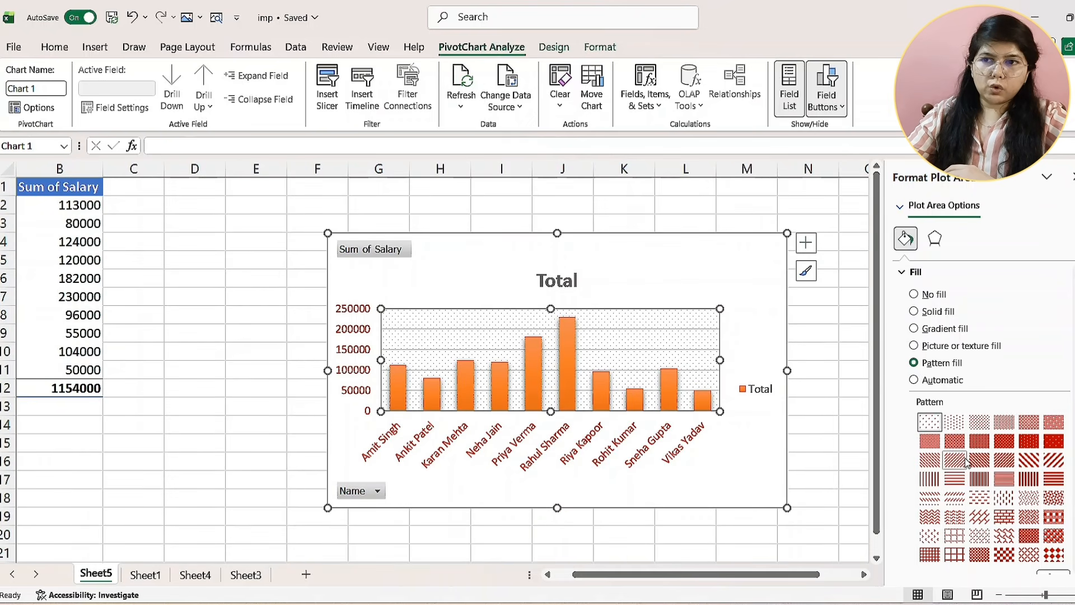
{"action": "scroll", "coordinate": [1028, 512], "scroll_direction": "down", "scroll_amount": 2}
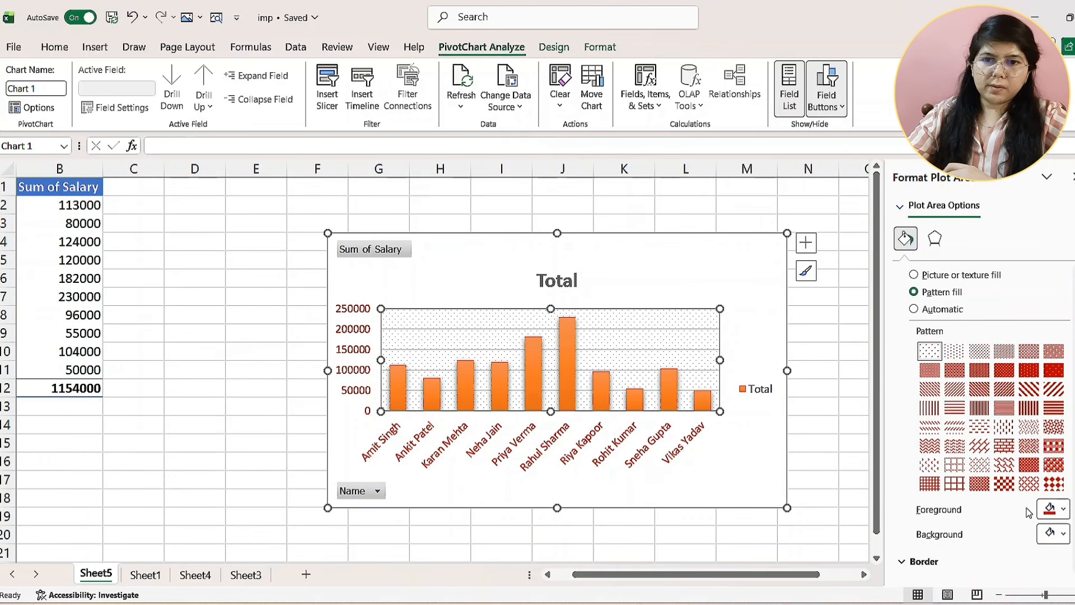
- Try diamond, confetti, wave and dotted patterns on the plot area, settling on the second dotted pattern of the first row
{"action": "left_click", "coordinate": [1050, 485]}
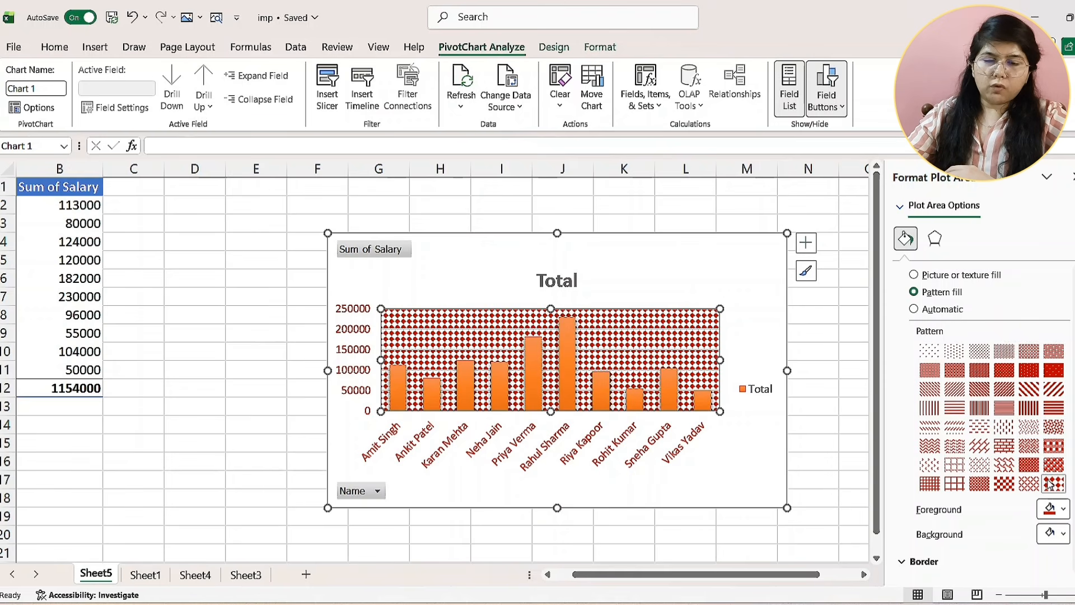
{"action": "left_click", "coordinate": [1028, 427]}
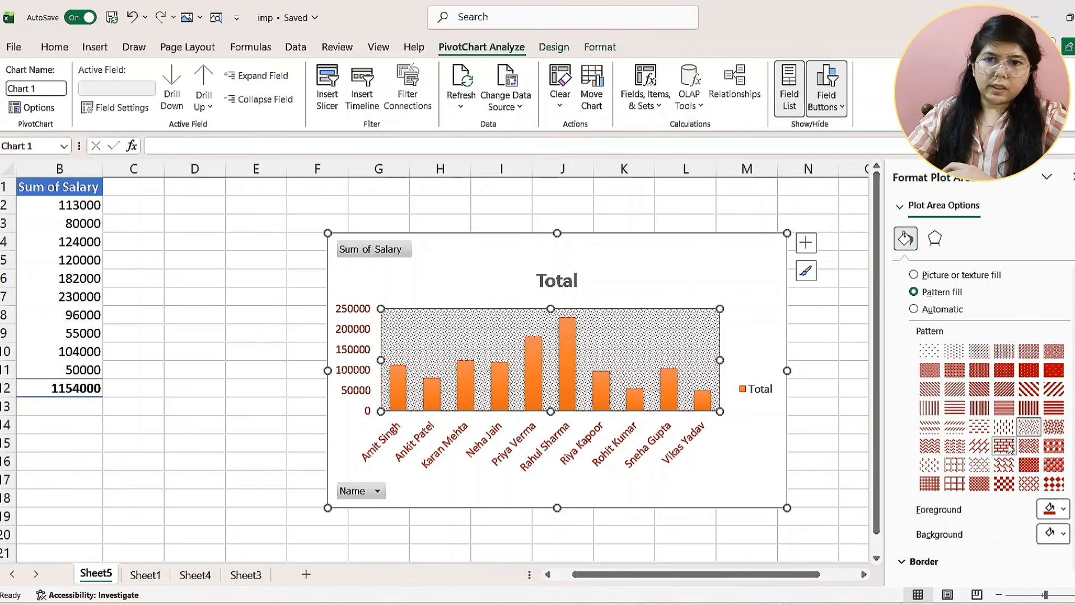
{"action": "left_click", "coordinate": [930, 446]}
{"action": "scroll", "coordinate": [987, 429], "scroll_direction": "up", "scroll_amount": 2}
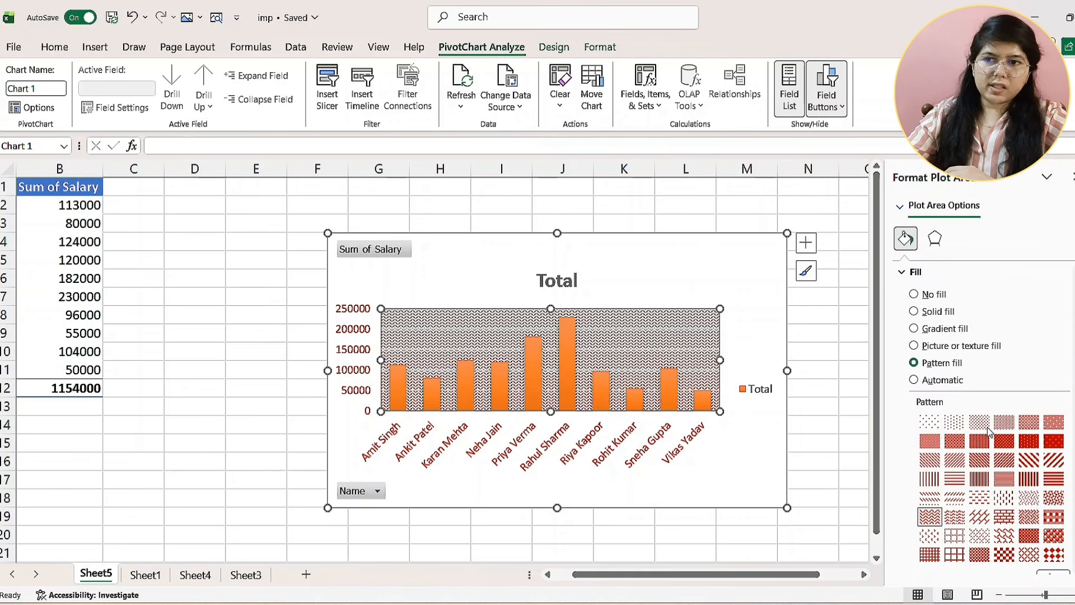
{"action": "left_click", "coordinate": [983, 426]}
{"action": "left_click", "coordinate": [954, 424]}
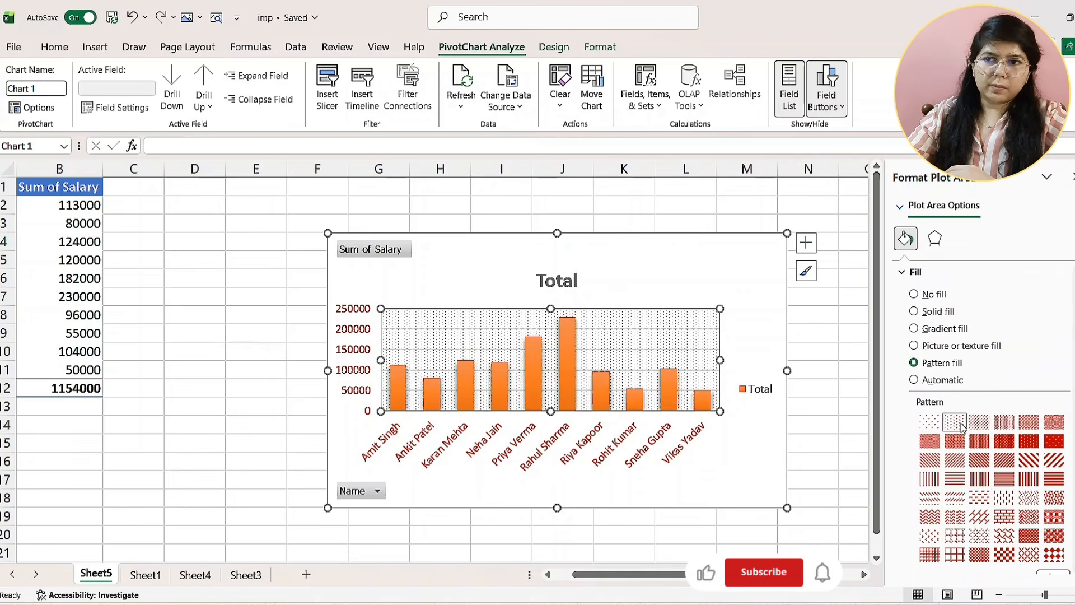
{"action": "left_click", "coordinate": [933, 427]}
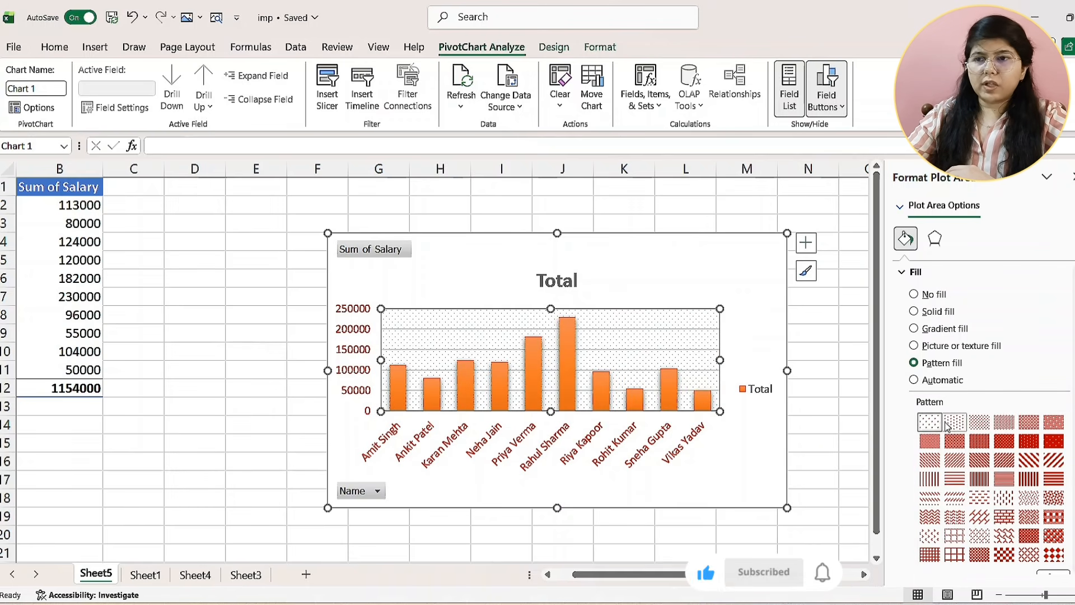
{"action": "left_click", "coordinate": [954, 423]}
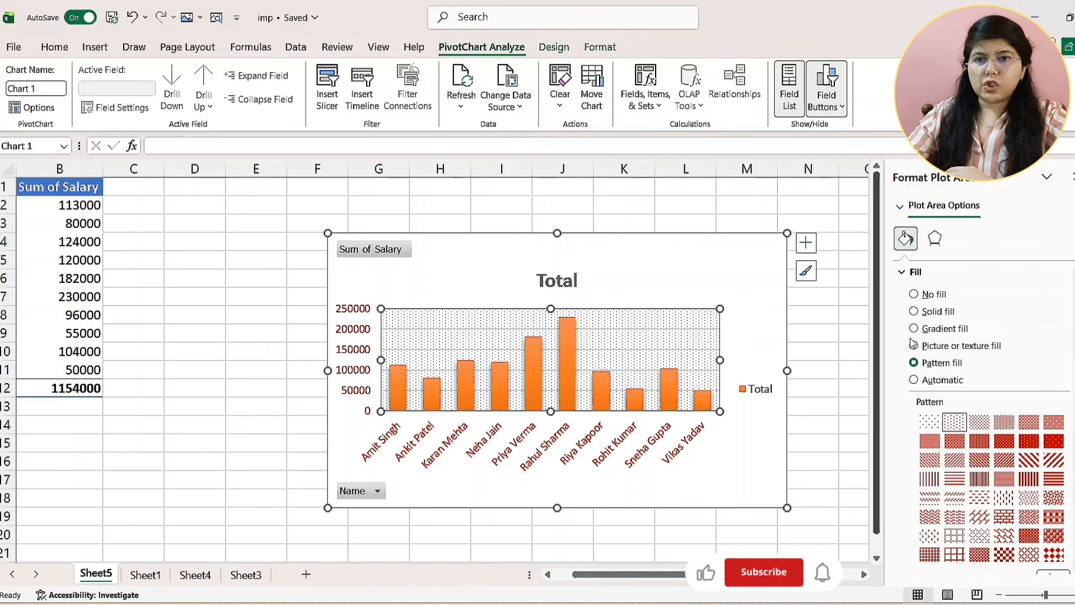
- Give the chart's plot area a linear gradient fill and set its direction to the 135° diagonal
{"action": "left_click", "coordinate": [941, 329]}
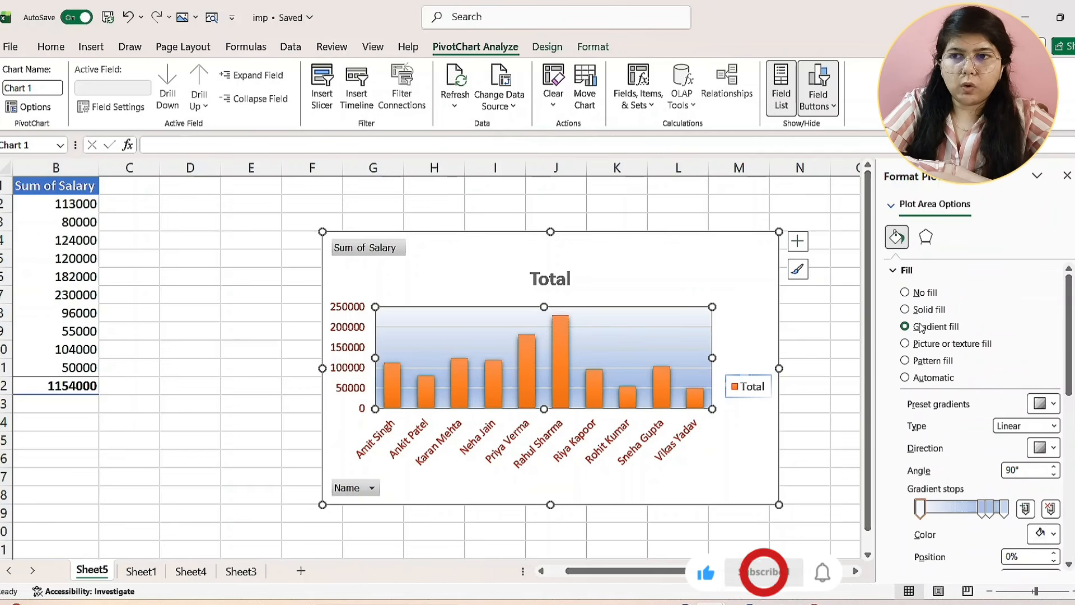
{"action": "scroll", "coordinate": [955, 441], "scroll_direction": "down", "scroll_amount": 2}
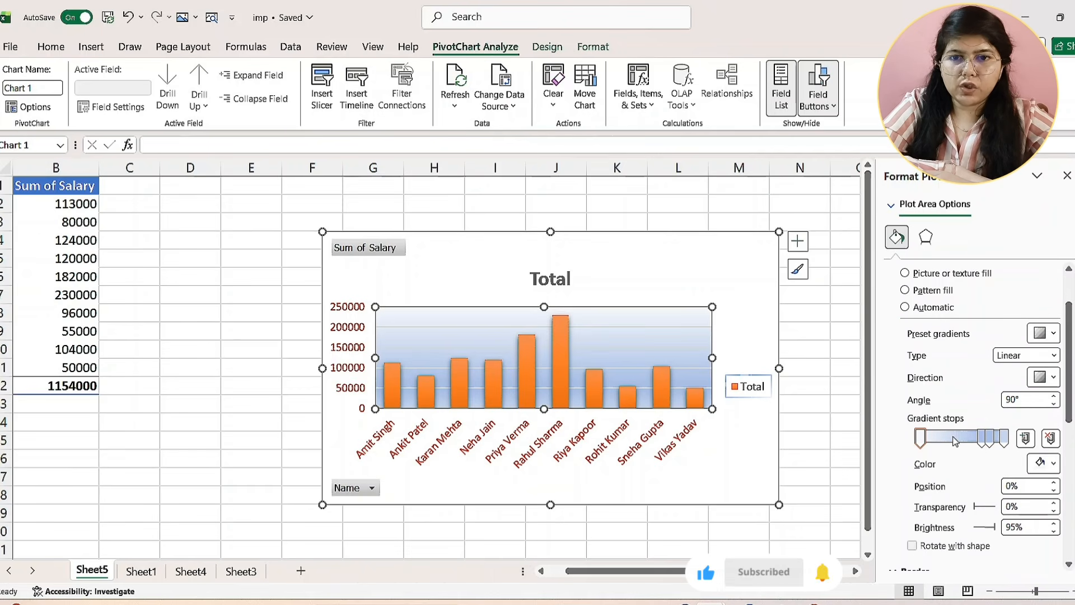
{"action": "left_click_drag", "start_coordinate": [928, 439], "coordinate": [898, 437]}
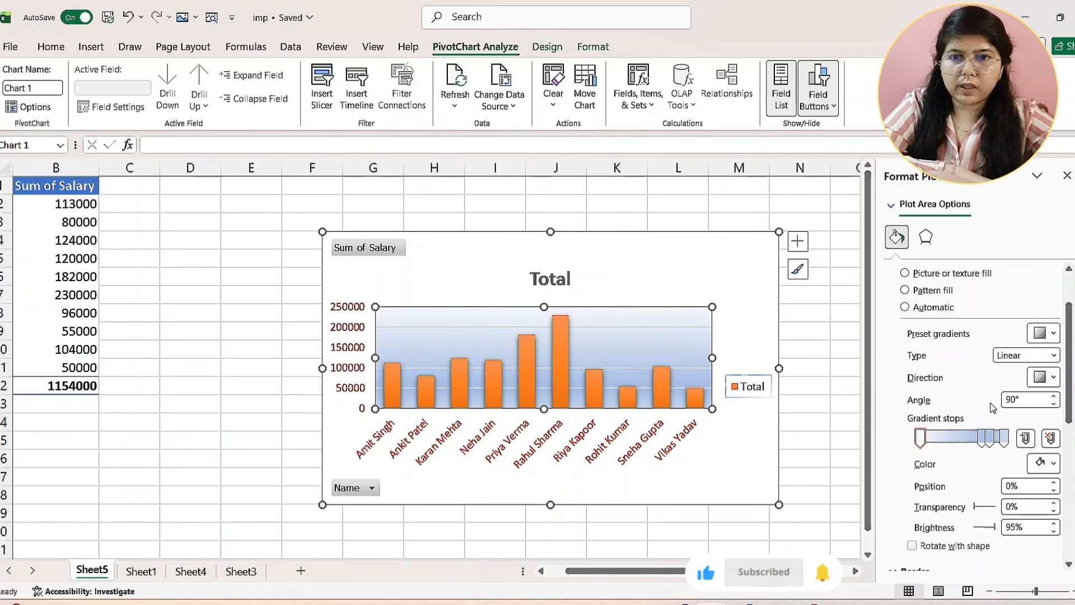
{"action": "left_click", "coordinate": [1044, 377]}
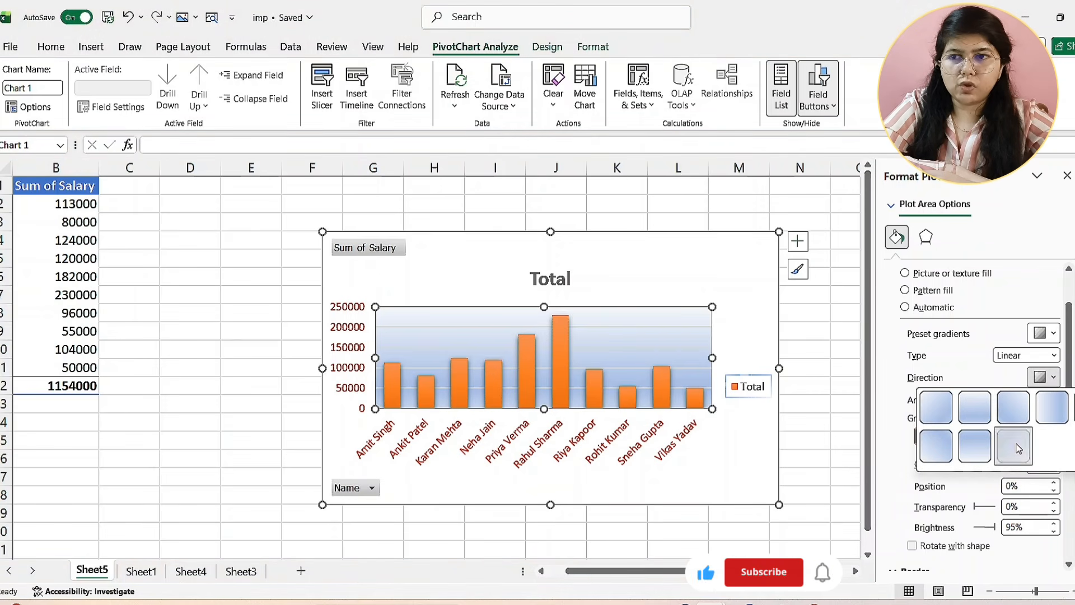
{"action": "left_click", "coordinate": [1028, 411]}
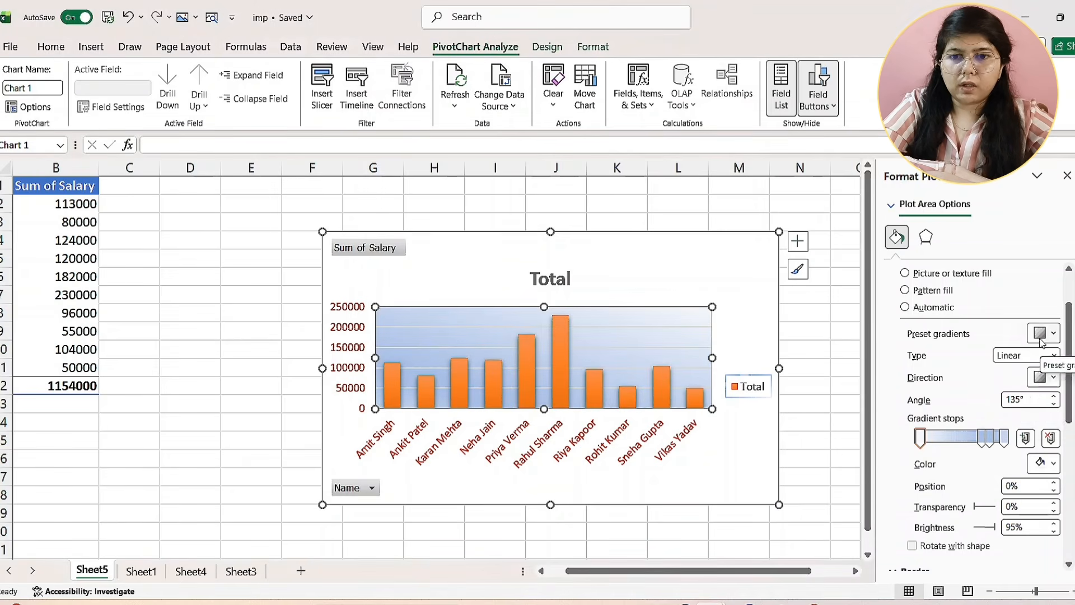
- Set the plot area's border to the second-lightest gold tint of the theme colors and collapse the border settings
{"action": "scroll", "coordinate": [1008, 430], "scroll_direction": "down", "scroll_amount": 5}
{"action": "scroll", "coordinate": [1008, 430], "scroll_direction": "up", "scroll_amount": 2}
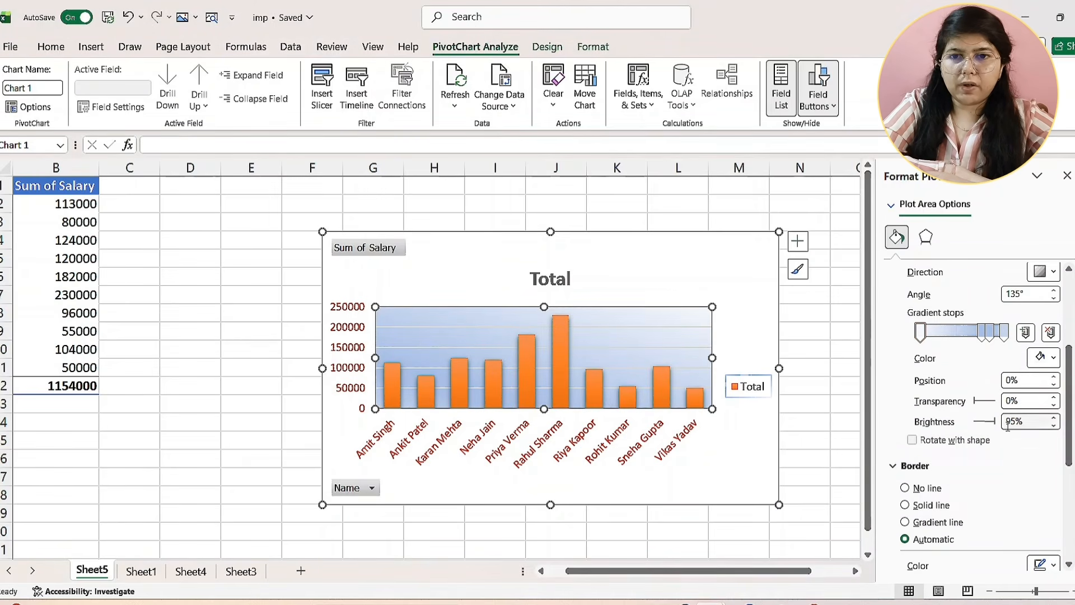
{"action": "scroll", "coordinate": [1008, 392], "scroll_direction": "down", "scroll_amount": 2}
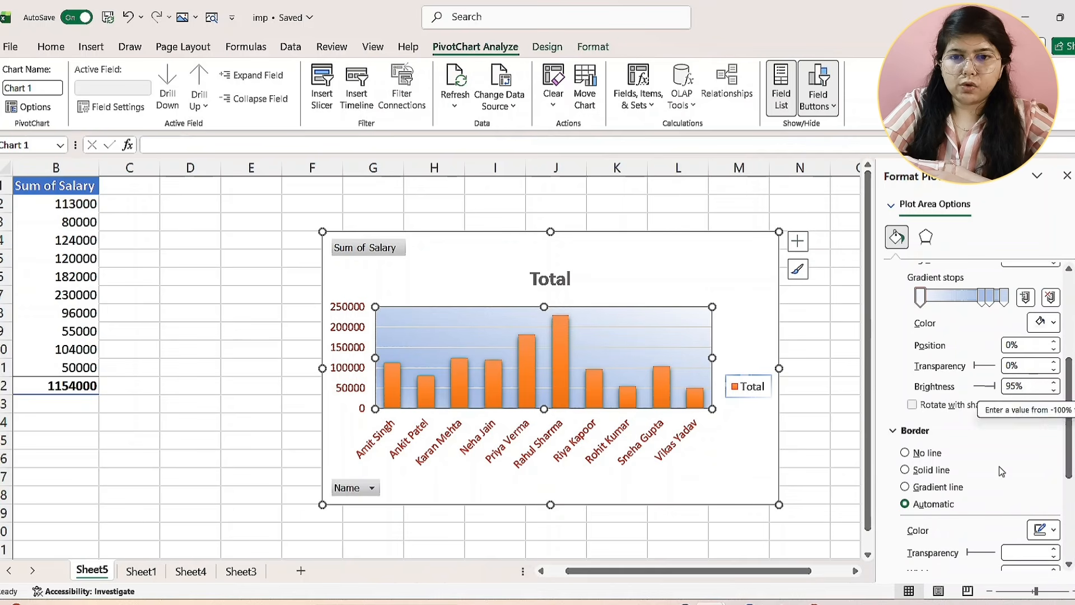
{"action": "left_click", "coordinate": [1054, 530]}
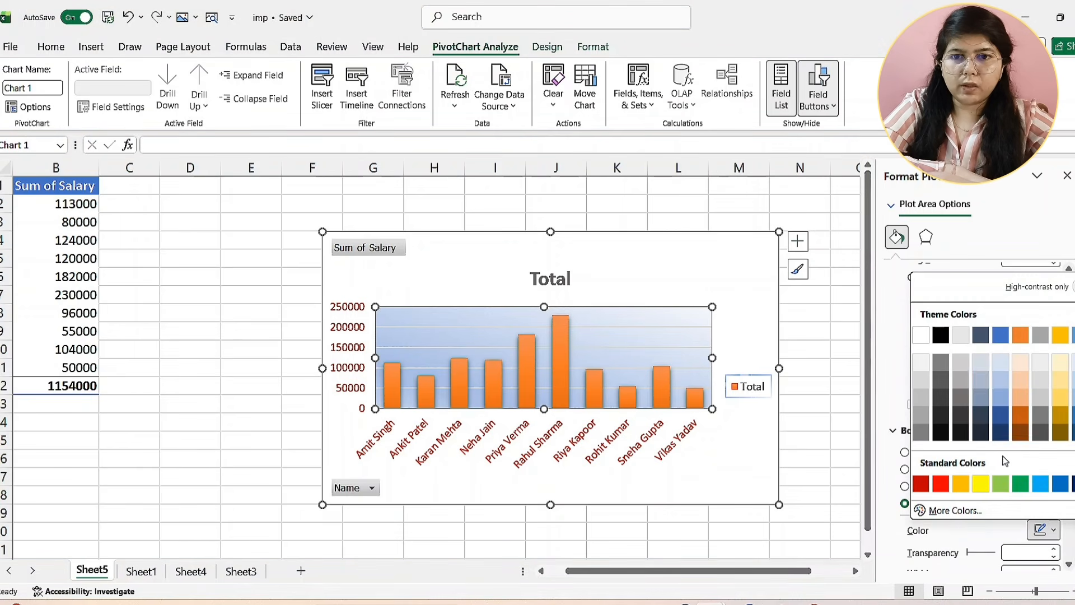
{"action": "left_click", "coordinate": [1060, 379]}
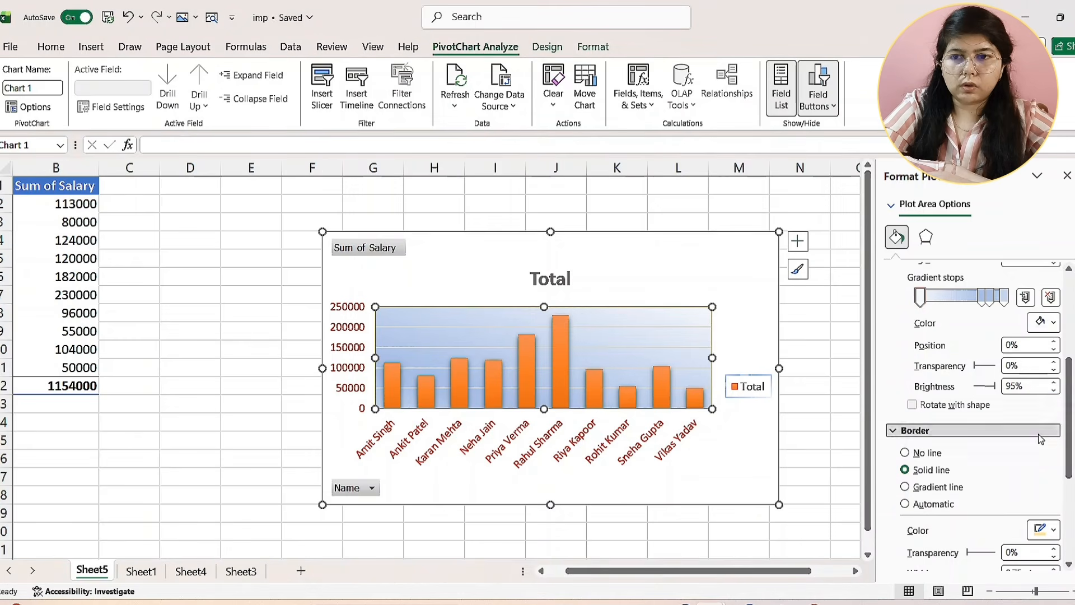
{"action": "left_click", "coordinate": [1046, 428]}
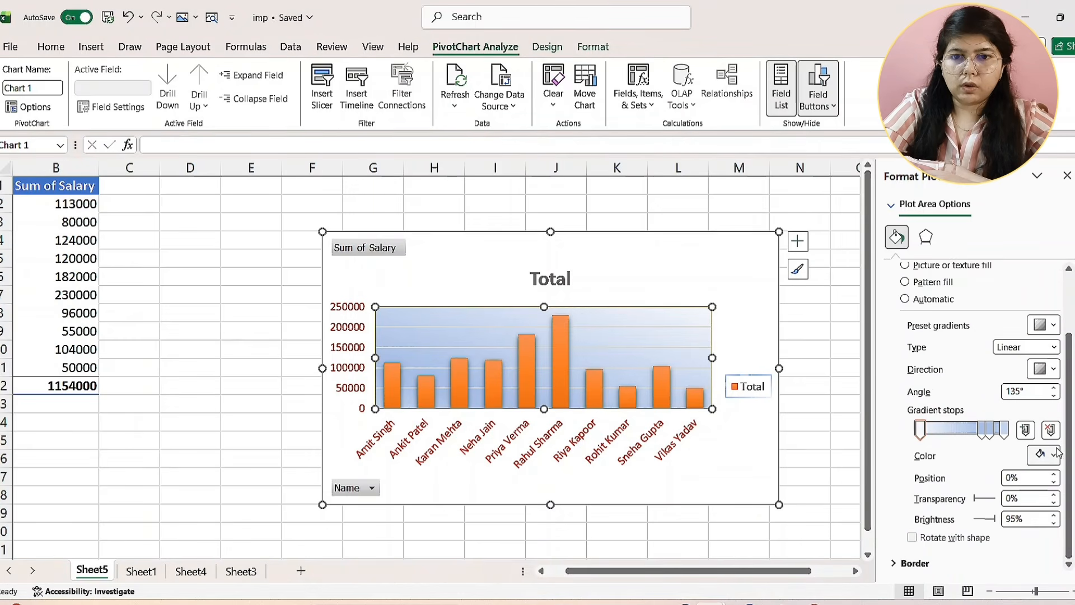
- Color the gradient's first stop with the lightest gold tint and the 74% stop with the next darker gold tint
{"action": "left_click", "coordinate": [1054, 455]}
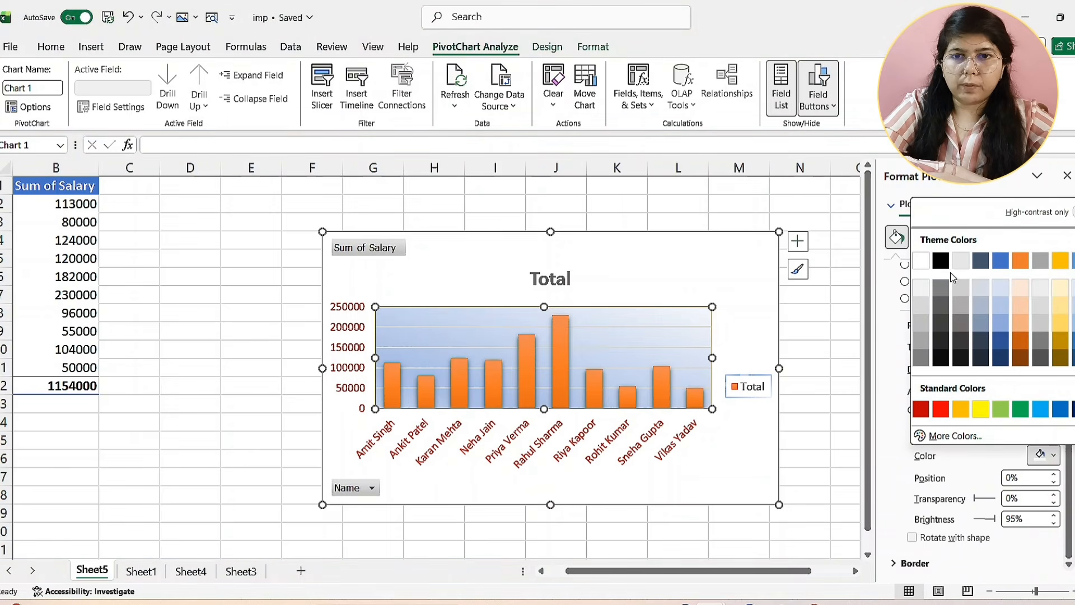
{"action": "left_click", "coordinate": [1058, 292]}
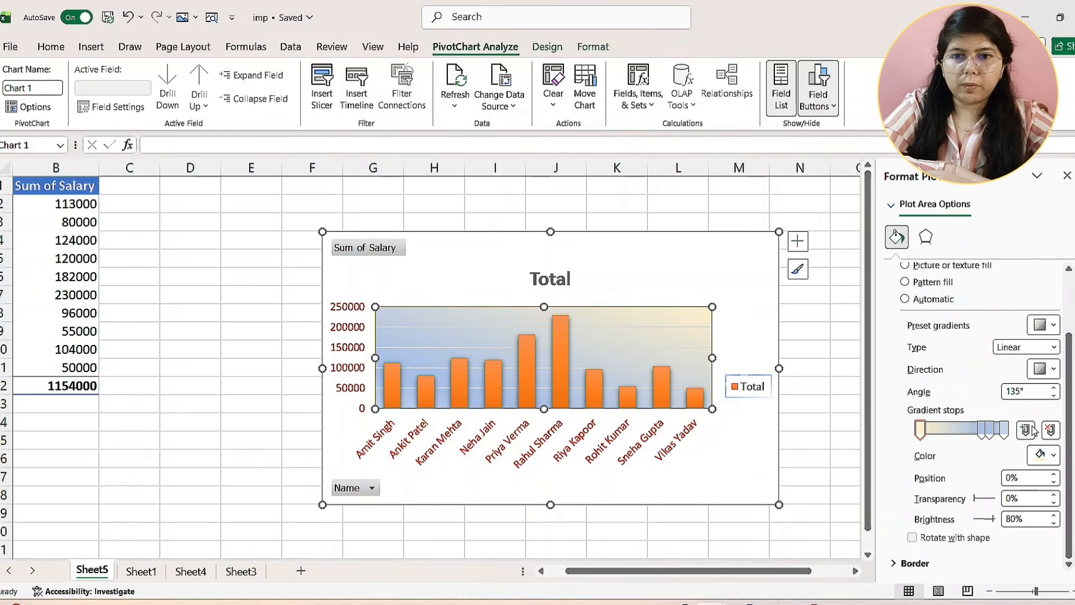
{"action": "left_click", "coordinate": [981, 431]}
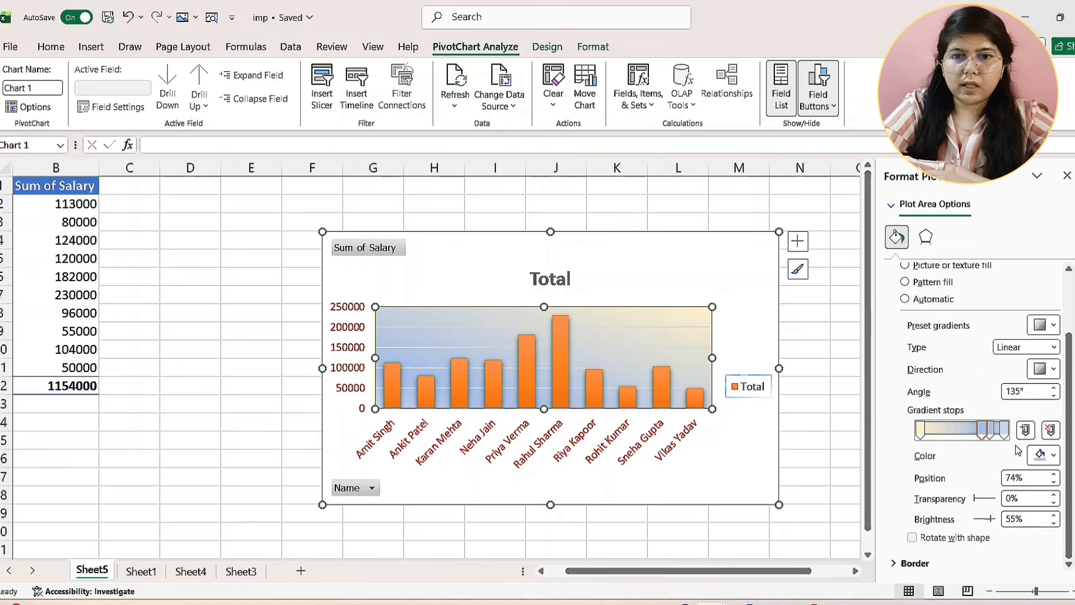
{"action": "left_click", "coordinate": [1043, 457]}
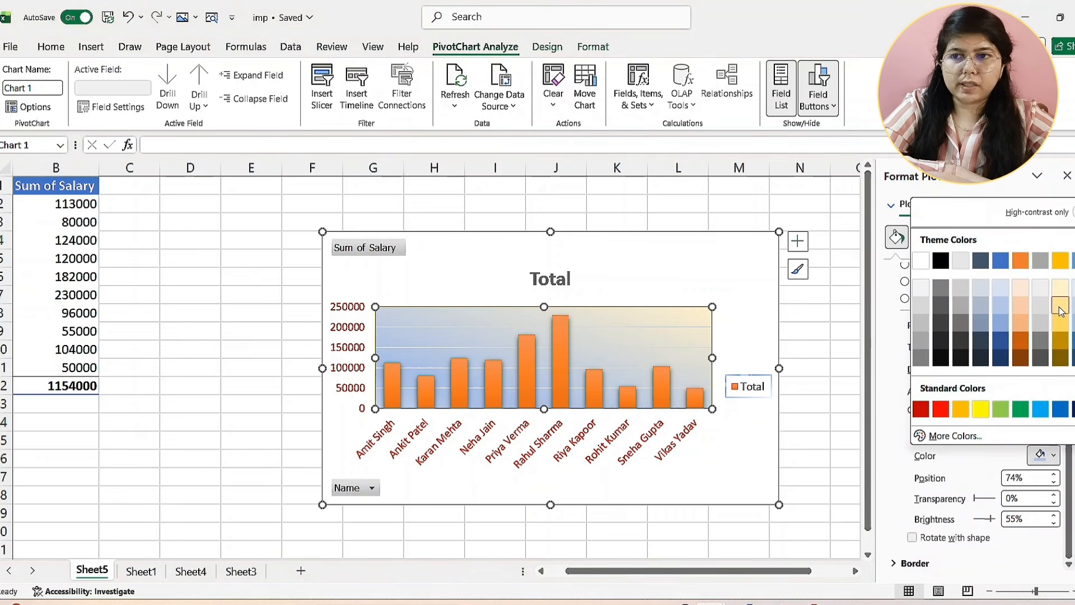
{"action": "left_click", "coordinate": [1059, 310]}
- Color the gradient's 100% stop with the lightest gold tint and the 83% stop with the lightest shade of white
{"action": "left_click", "coordinate": [1003, 431]}
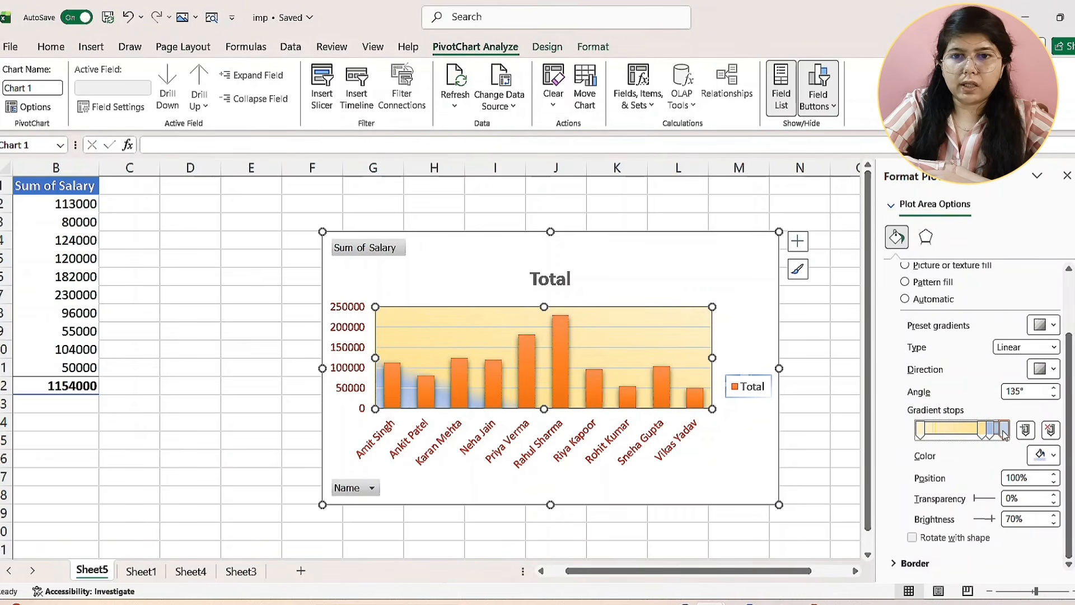
{"action": "left_click", "coordinate": [1042, 455]}
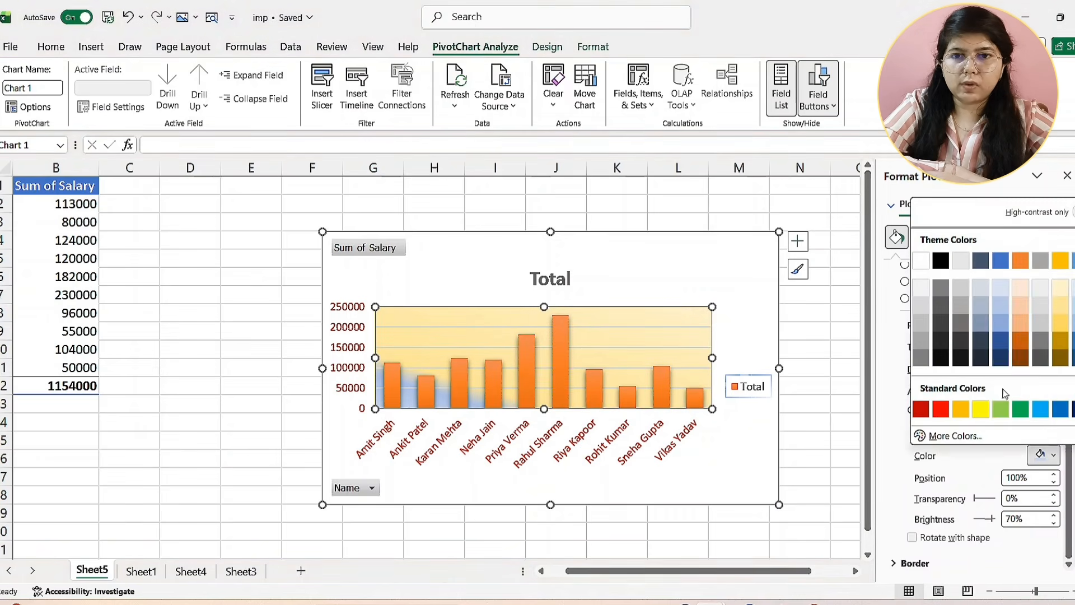
{"action": "left_click", "coordinate": [1060, 289]}
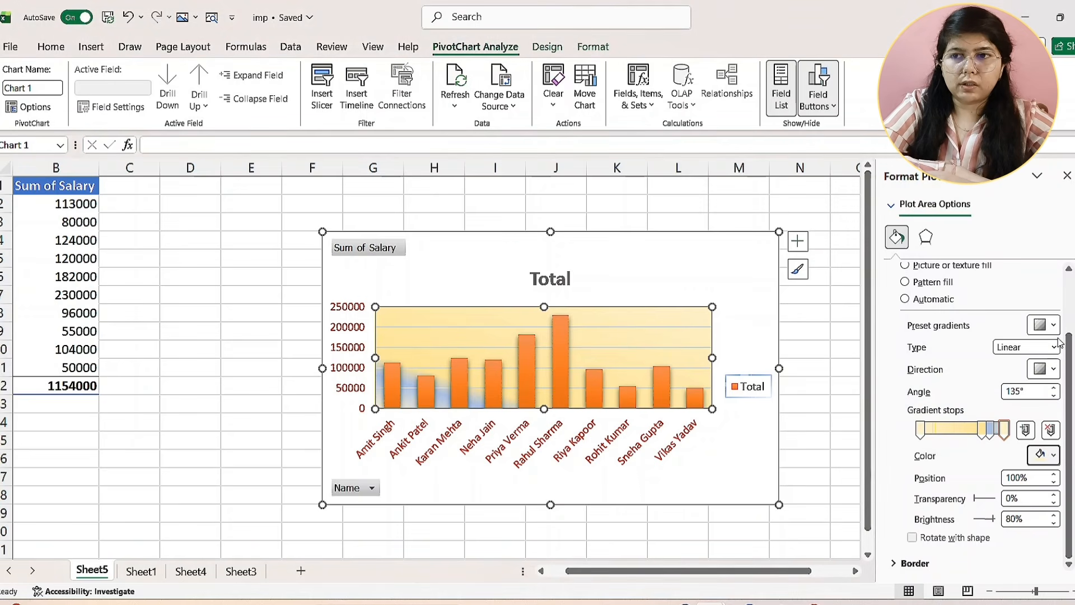
{"action": "left_click", "coordinate": [990, 431]}
{"action": "left_click", "coordinate": [1045, 455]}
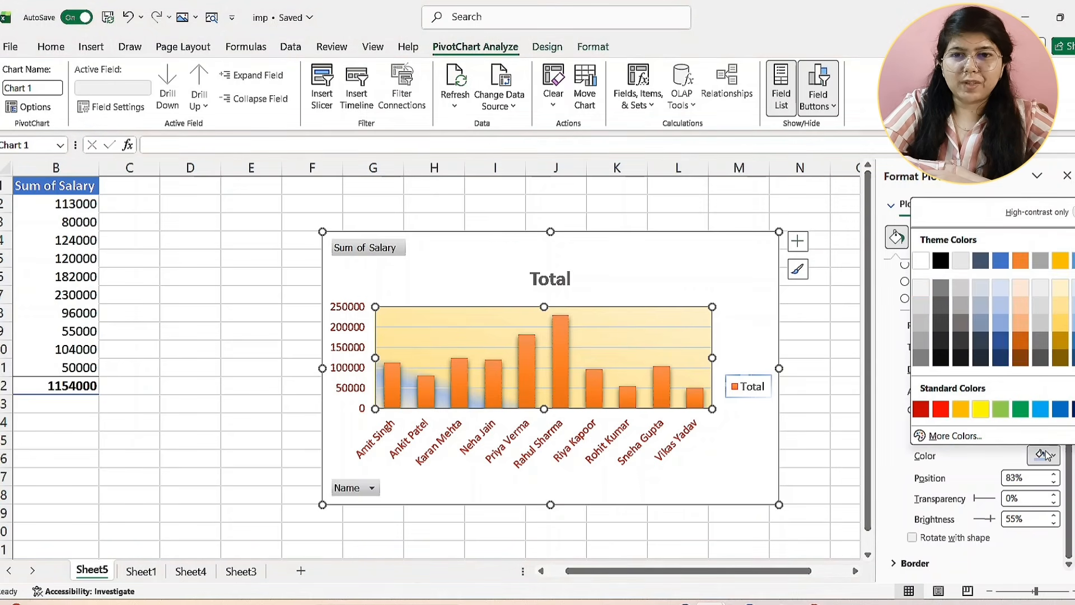
{"action": "left_click", "coordinate": [920, 288]}
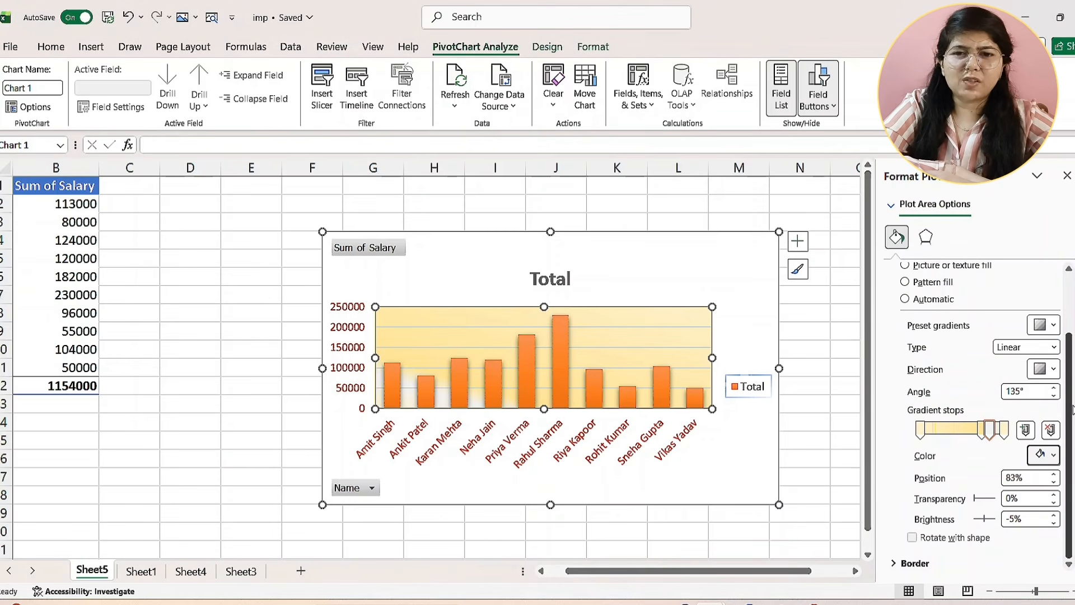
- Try the first diagonal direction, then the light gold preset and the fourth-row radial gold preset, on the plot area's gradient
{"action": "left_click", "coordinate": [1051, 371]}
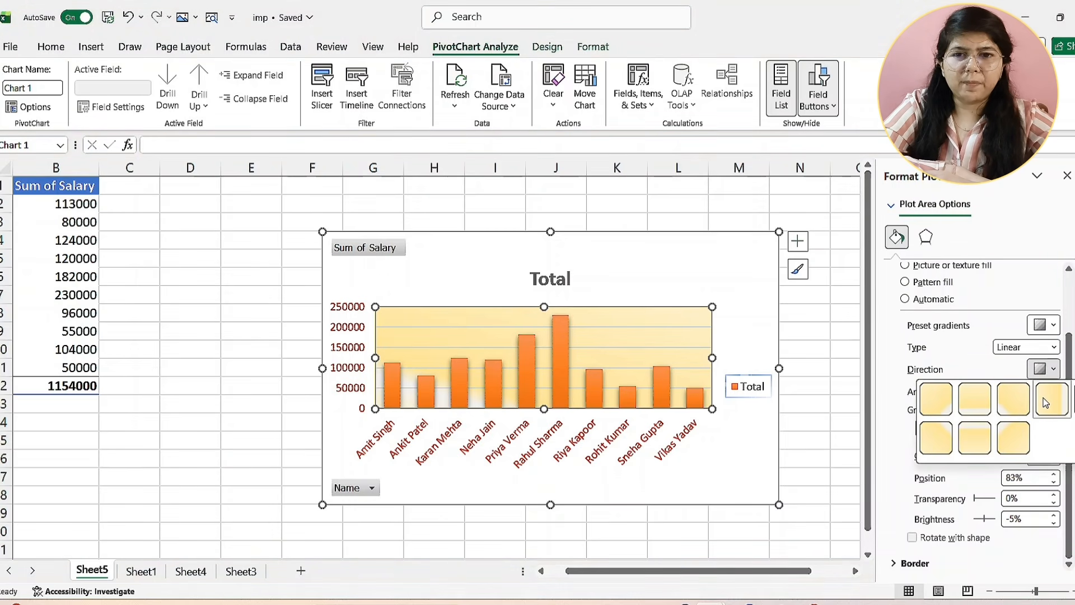
{"action": "left_click", "coordinate": [940, 401]}
{"action": "left_click", "coordinate": [1043, 325]}
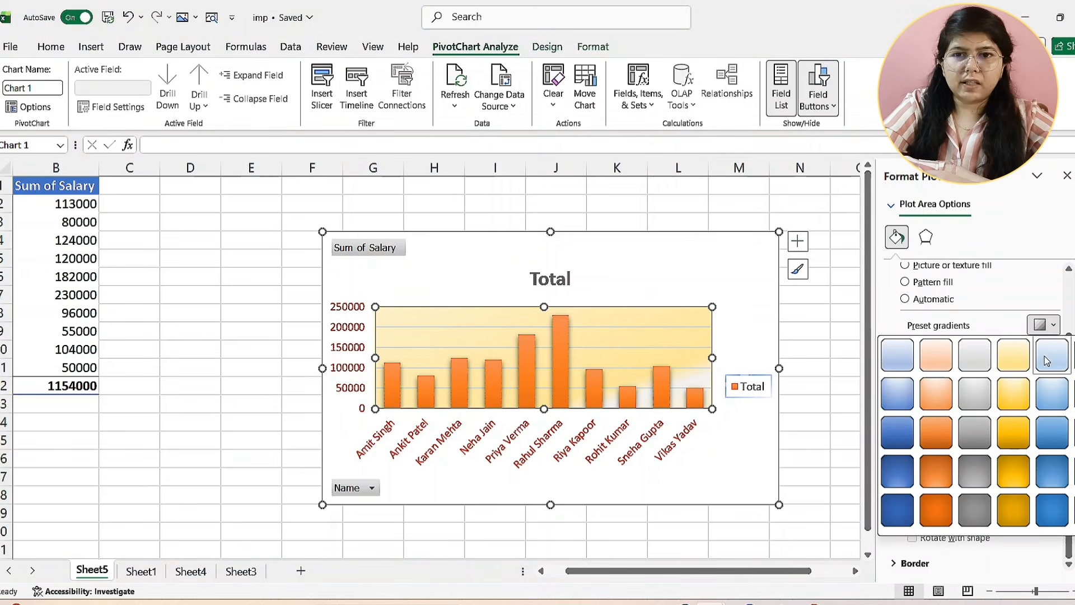
{"action": "left_click", "coordinate": [1012, 365]}
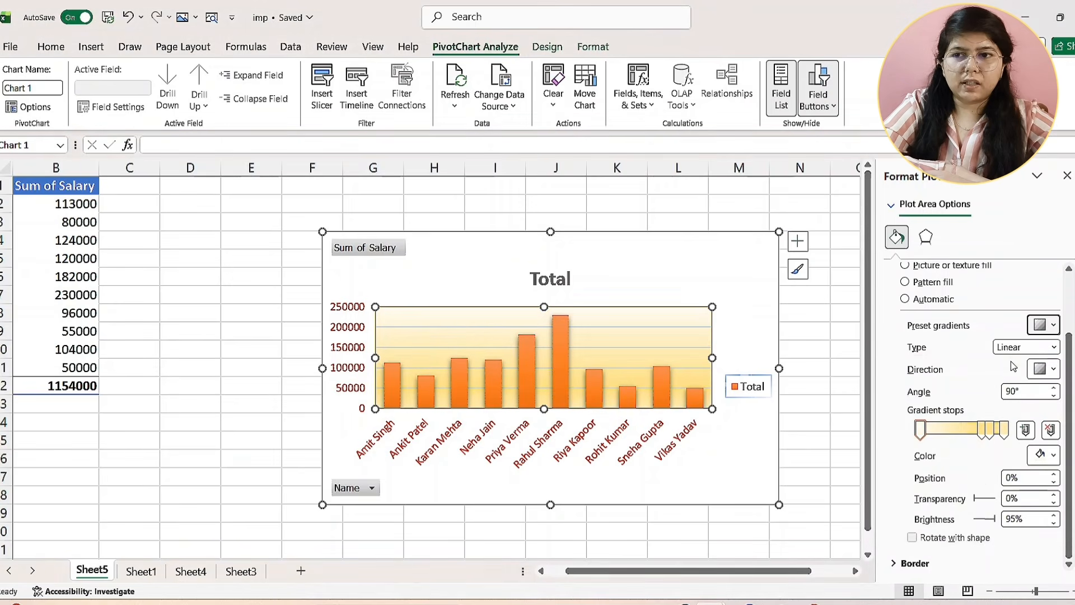
{"action": "left_click", "coordinate": [1040, 324]}
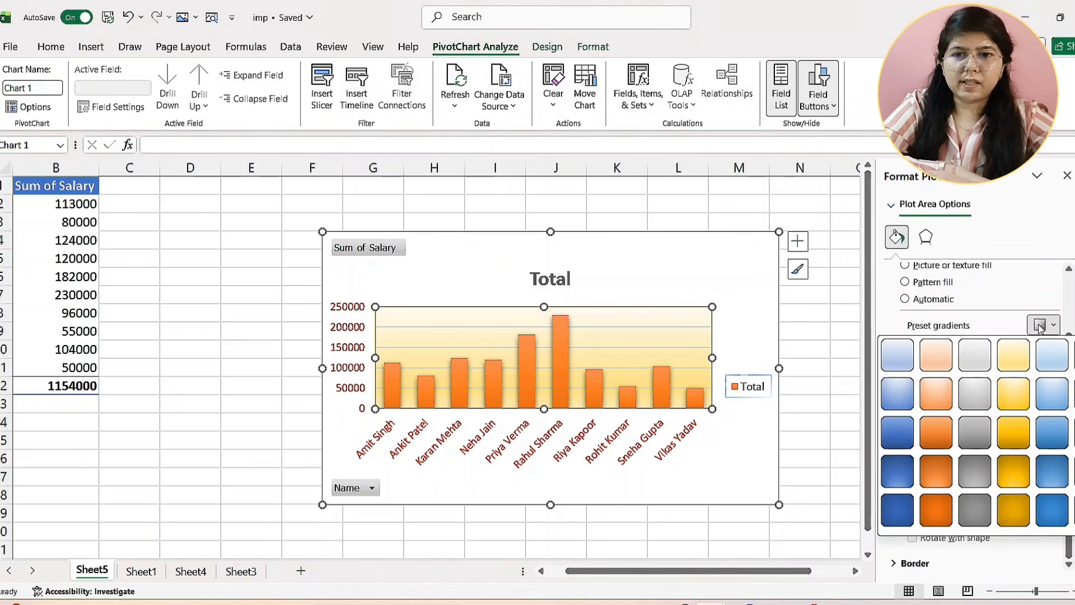
{"action": "left_click", "coordinate": [1010, 480]}
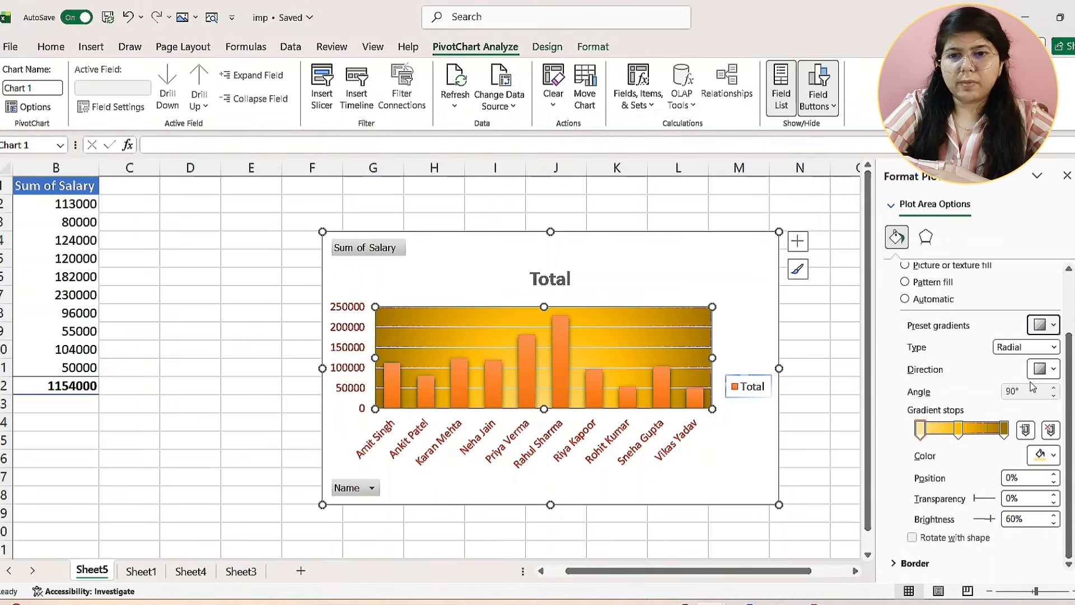
- Apply the second-row gold preset gradient to the plot area and close the formatting and field list panes
{"action": "scroll", "coordinate": [1033, 387], "scroll_direction": "up", "scroll_amount": 1}
{"action": "scroll", "coordinate": [1033, 387], "scroll_direction": "down", "scroll_amount": 1}
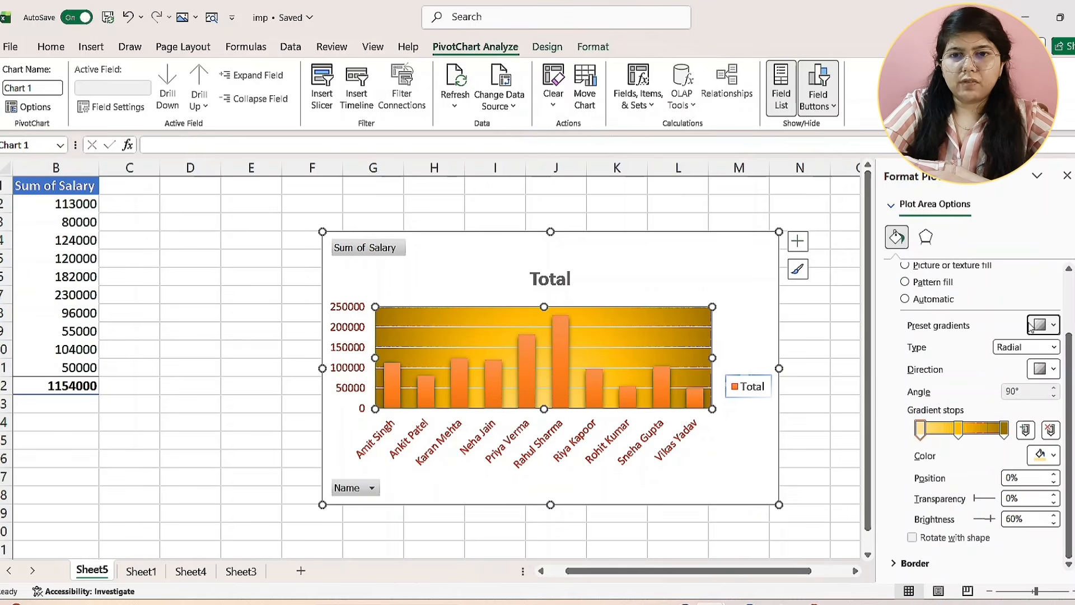
{"action": "left_click", "coordinate": [1031, 326]}
{"action": "left_click", "coordinate": [1024, 395]}
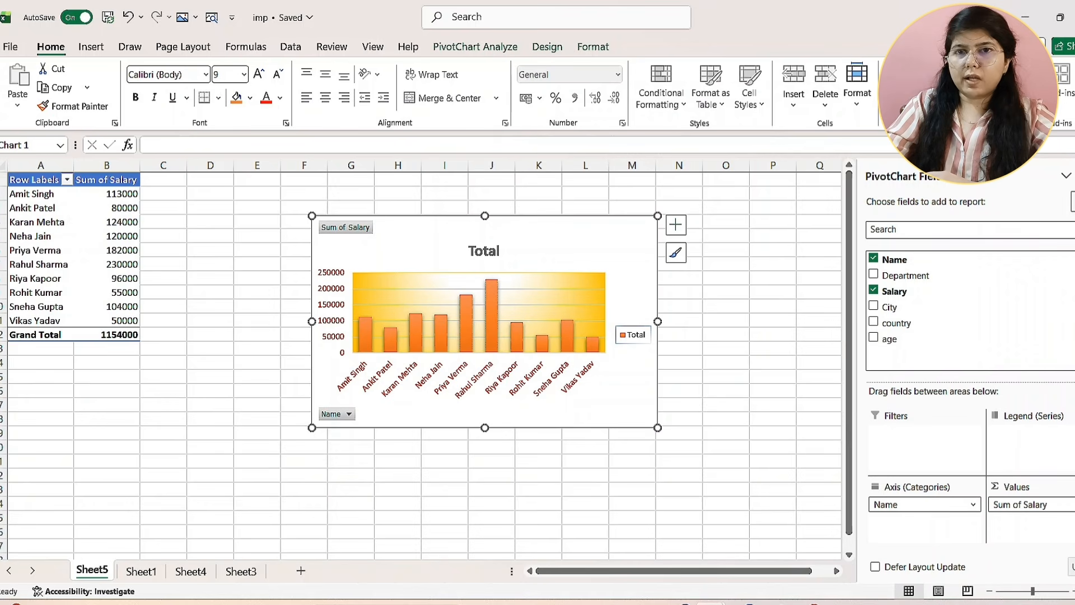
{"action": "left_click", "coordinate": [1074, 176]}
{"action": "scroll", "coordinate": [120, 323], "scroll_direction": "up", "scroll_amount": 2}
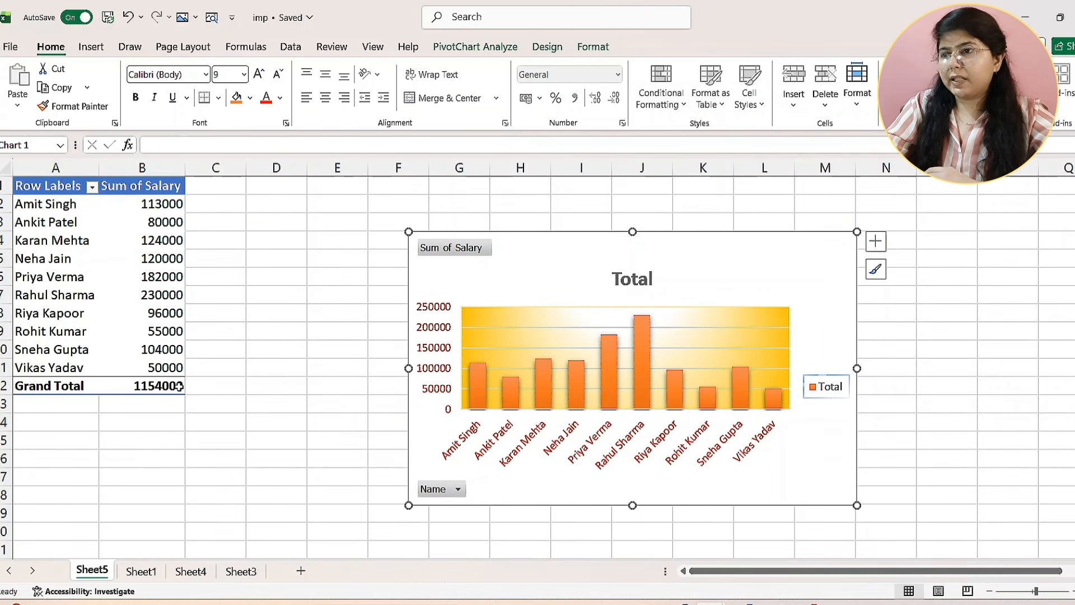
- Remove the Grand Total row from the PivotTable and undo the removal
{"action": "left_click", "coordinate": [179, 386]}
{"action": "left_click", "coordinate": [65, 392]}
{"action": "right_click", "coordinate": [66, 392]}
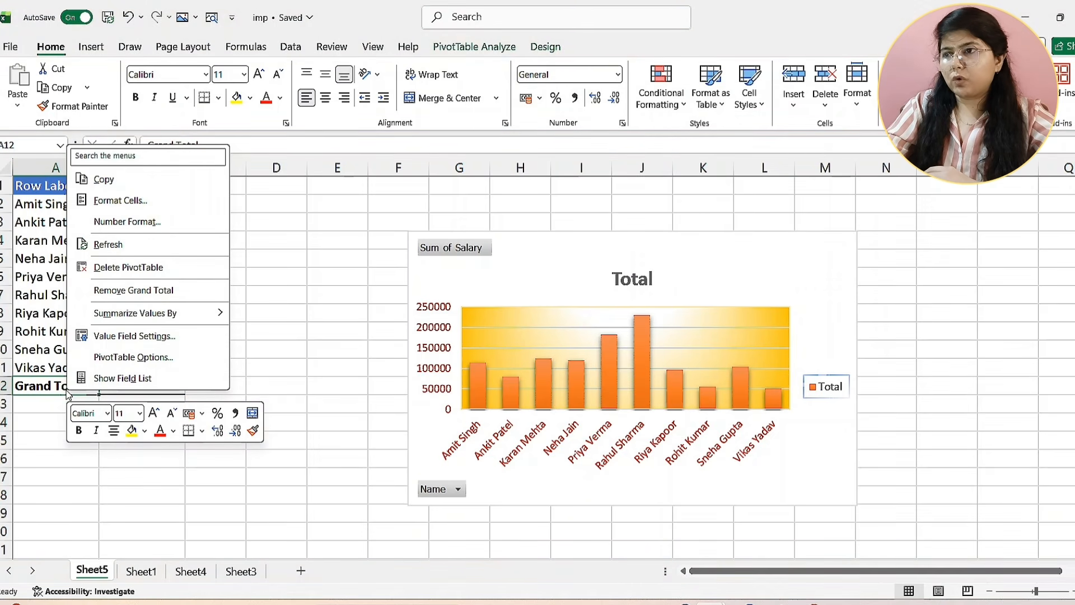
{"action": "left_click", "coordinate": [115, 295]}
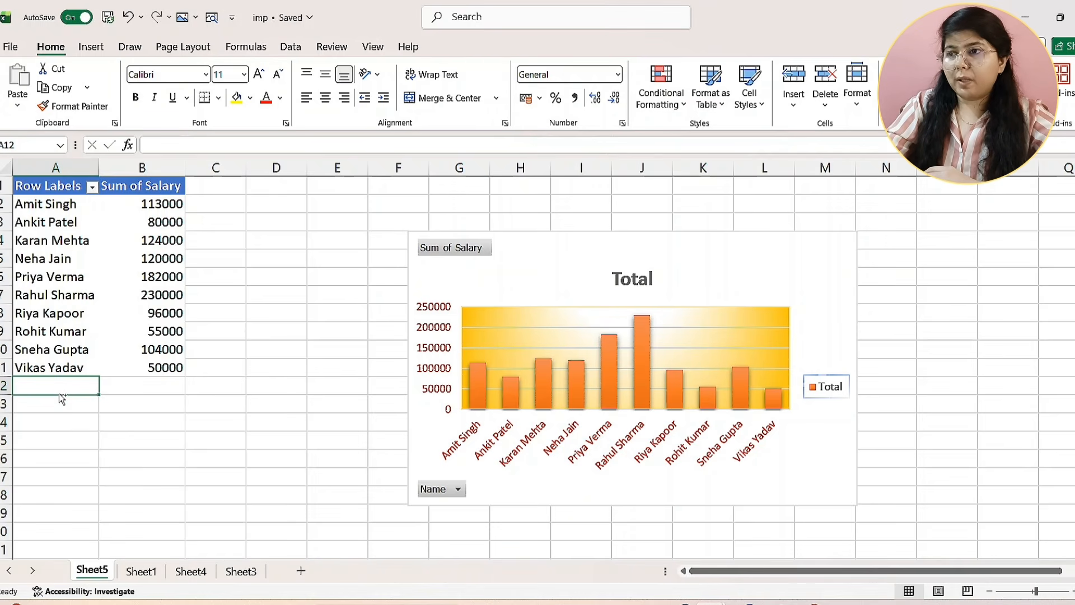
{"action": "key", "text": "ctrl+z"}
{"action": "left_click", "coordinate": [85, 417]}
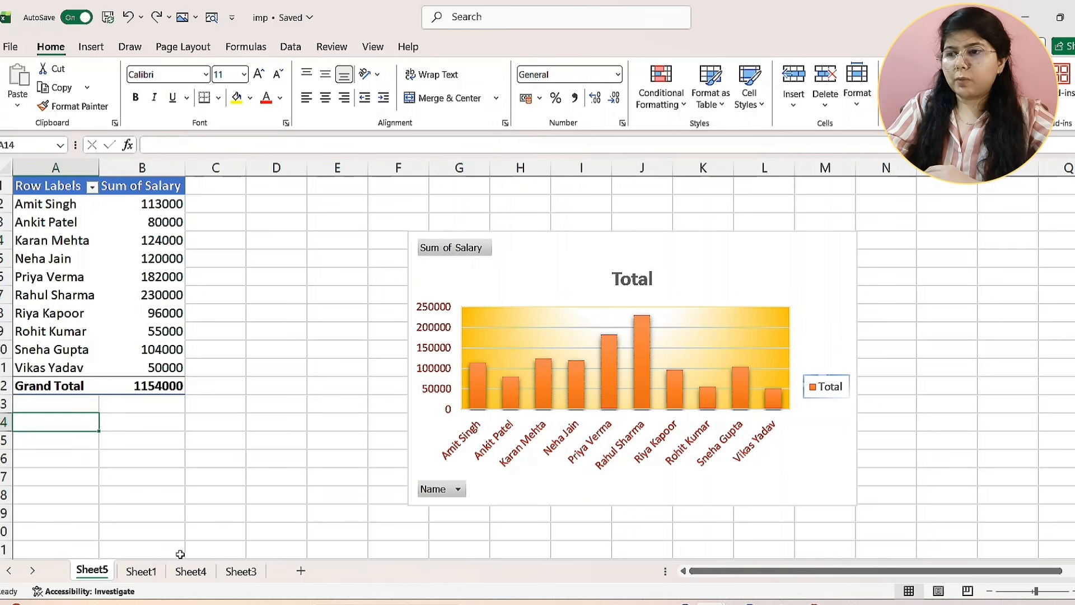
- Insert another PivotChart from Table2 on Sheet1, placing it in a new worksheet
{"action": "left_click", "coordinate": [150, 574]}
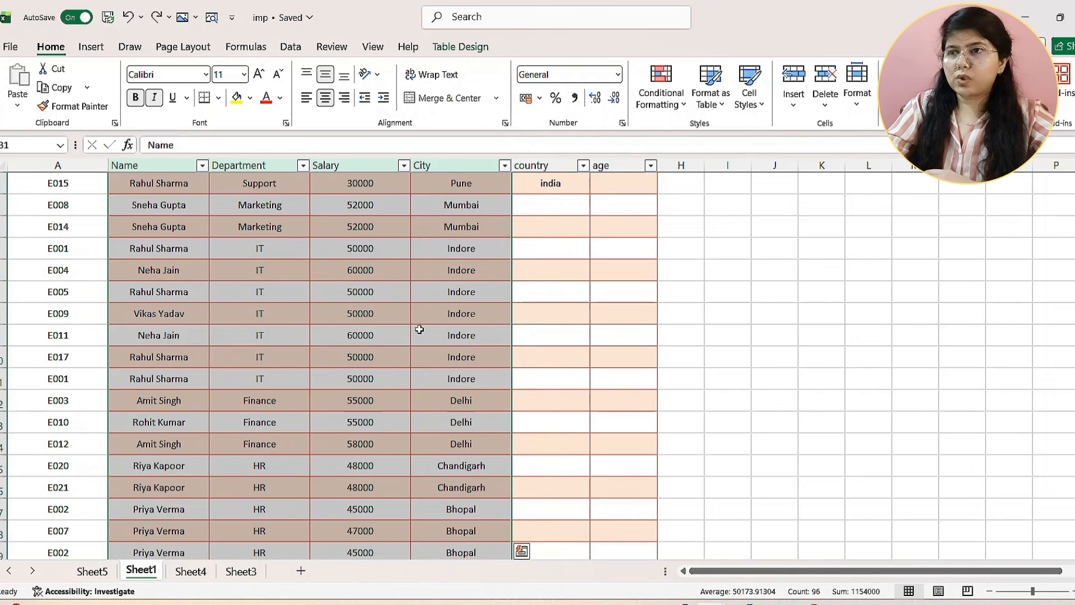
{"action": "left_click", "coordinate": [88, 51]}
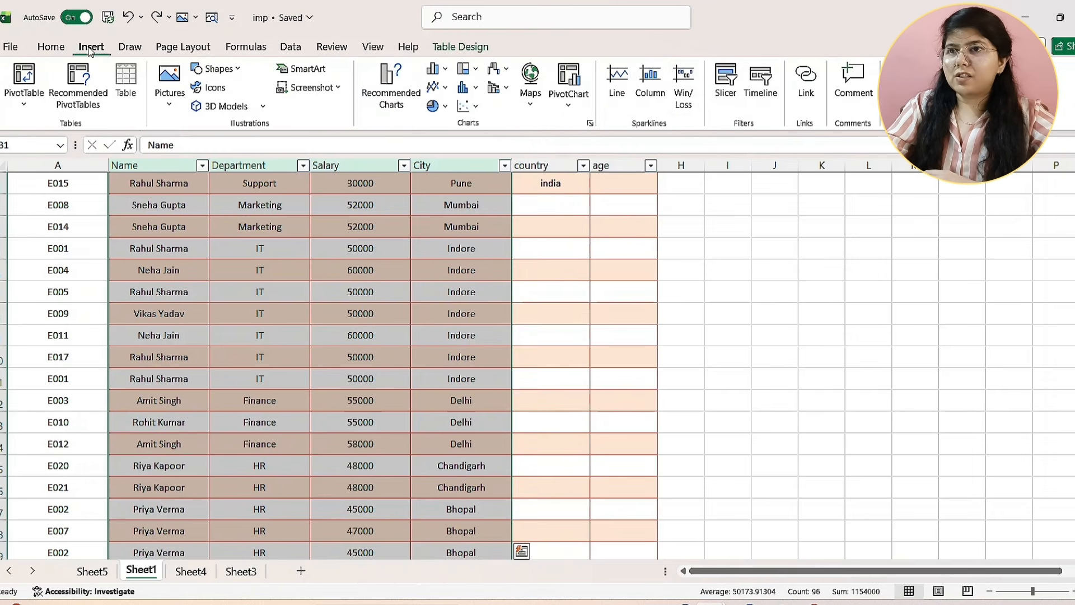
{"action": "left_click", "coordinate": [566, 95]}
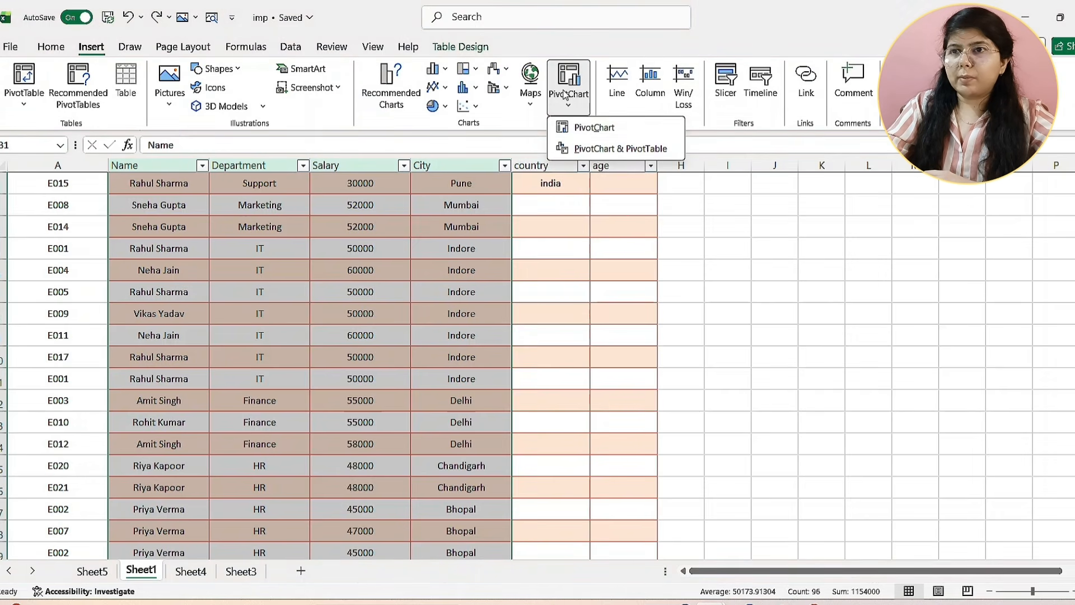
{"action": "left_click", "coordinate": [571, 128]}
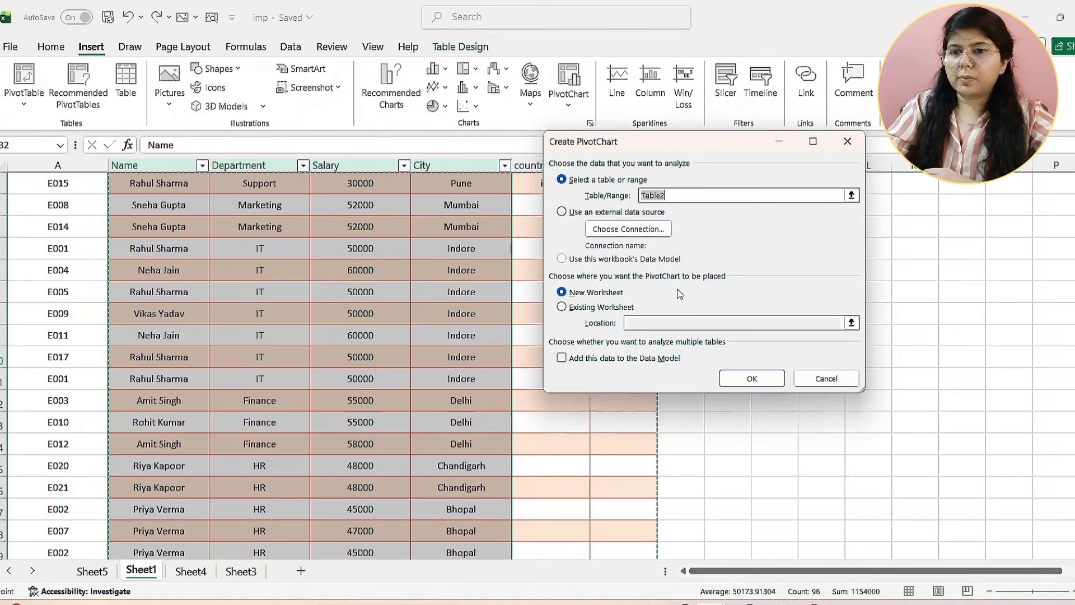
{"action": "left_click", "coordinate": [745, 379]}
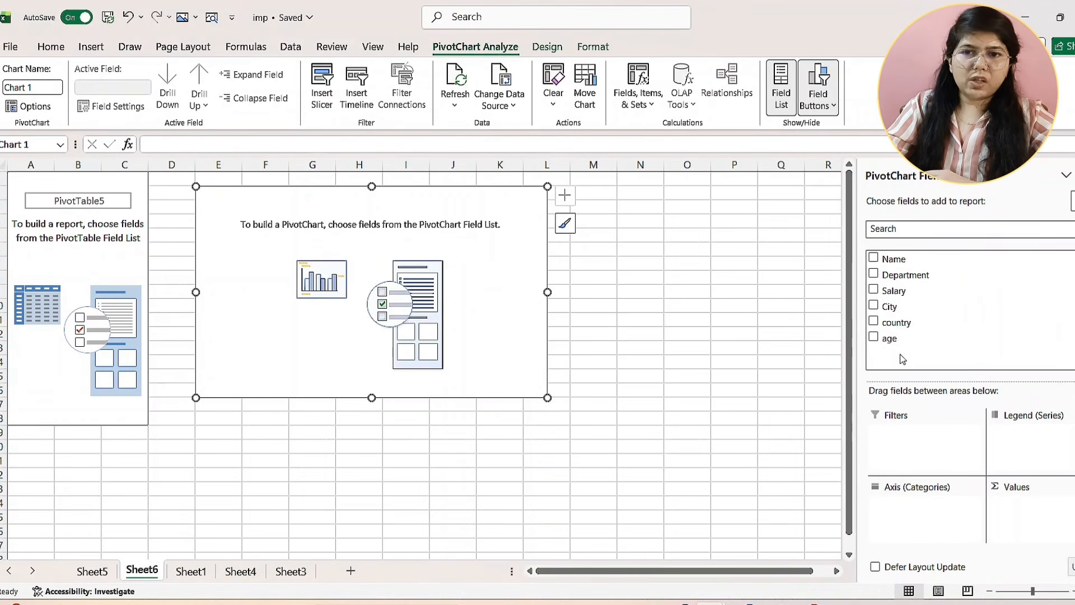
- Build the new PivotChart from the Department, Salary and Name fields, leaving age out
{"action": "left_click", "coordinate": [874, 337]}
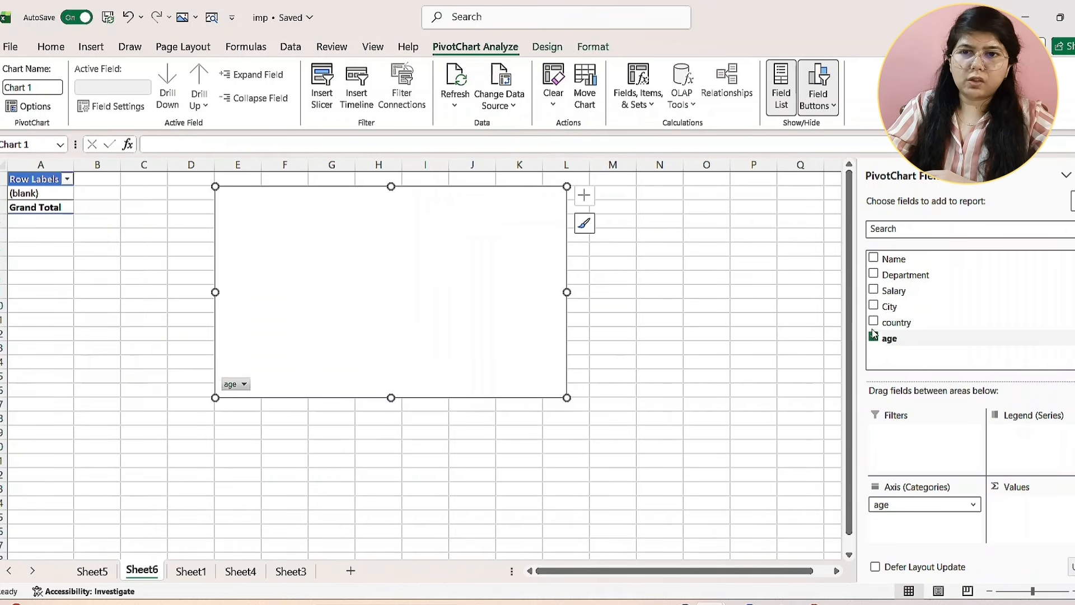
{"action": "left_click", "coordinate": [874, 275]}
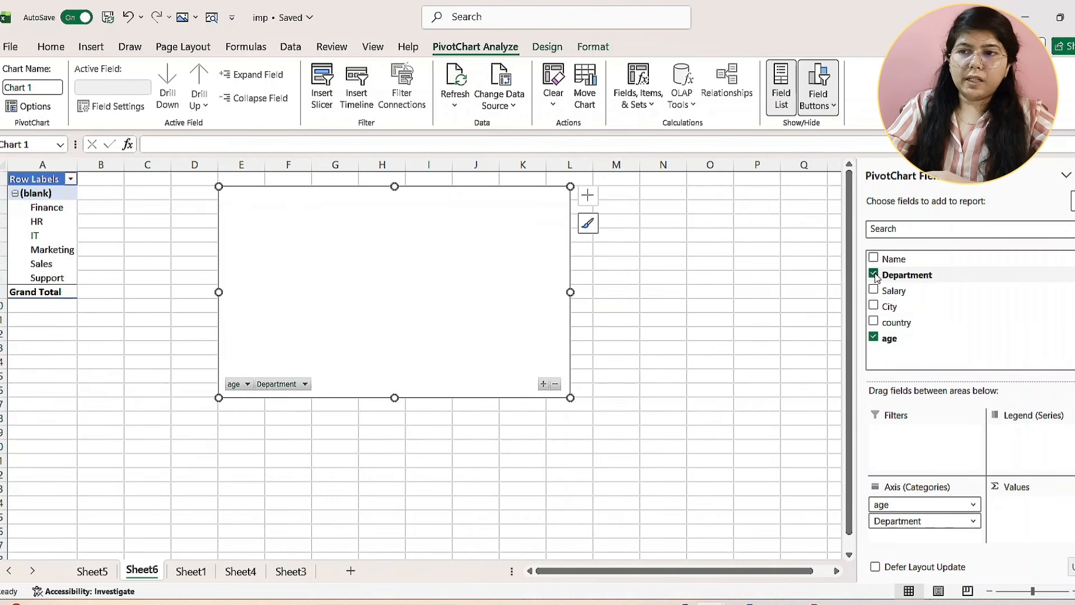
{"action": "left_click", "coordinate": [874, 338]}
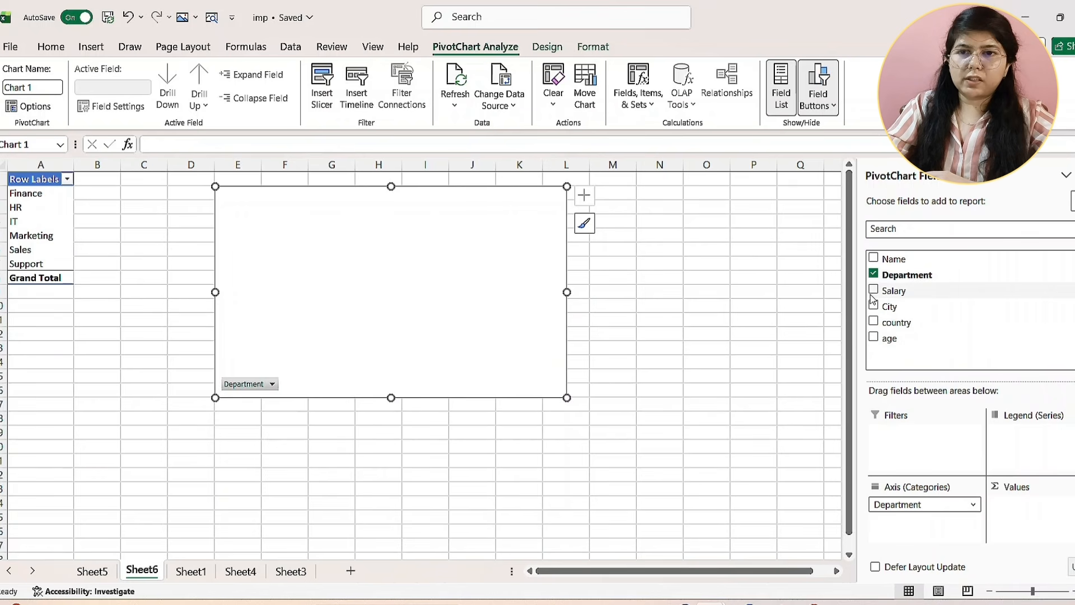
{"action": "left_click", "coordinate": [874, 290]}
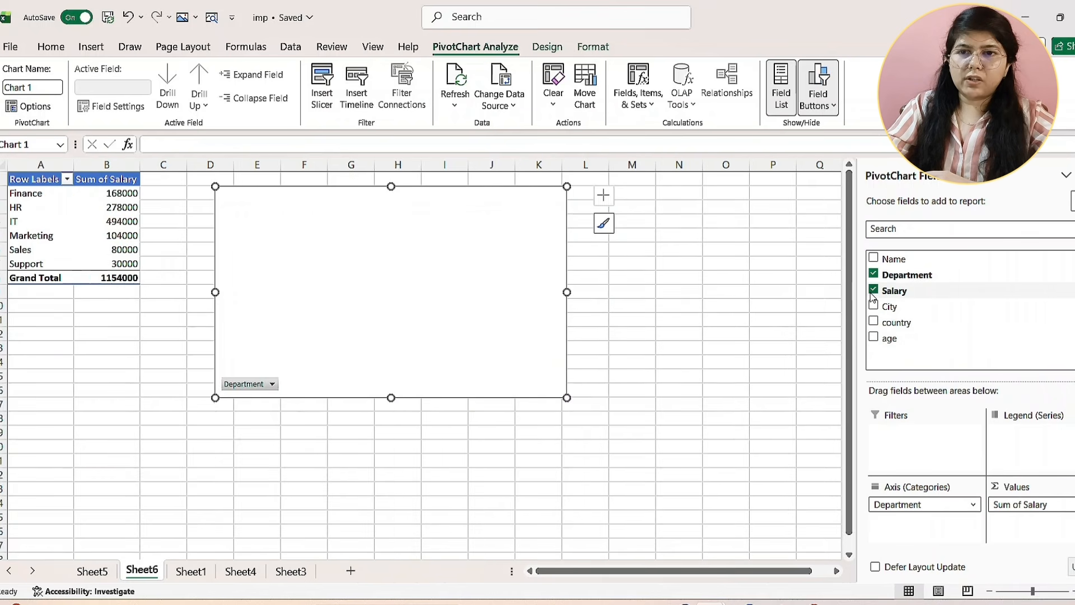
{"action": "left_click", "coordinate": [874, 259]}
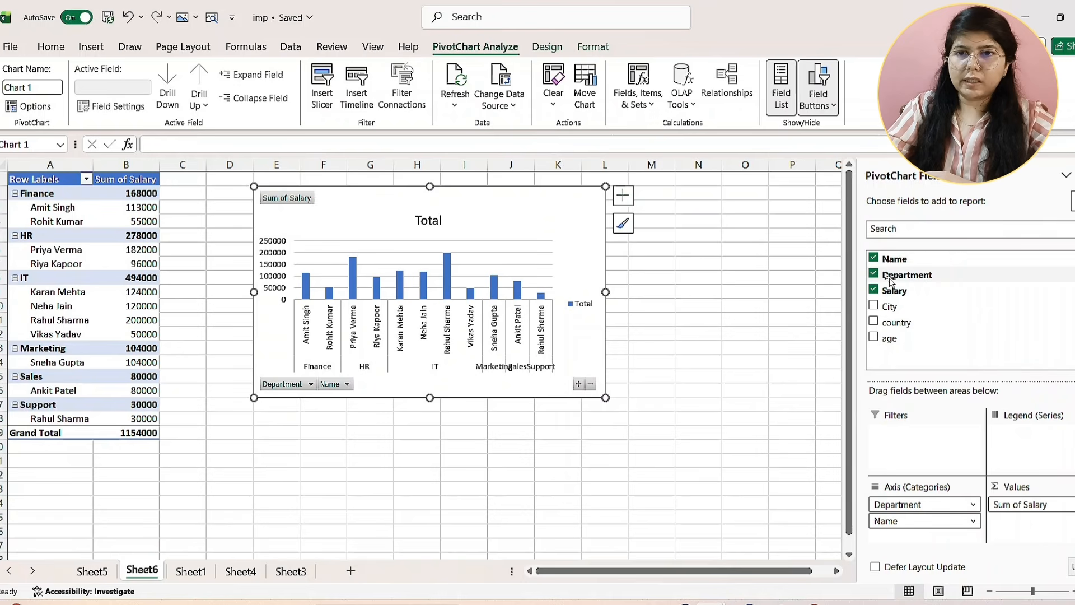
- Move the Department field from the chart's axis categories to the report filters
{"action": "left_click_drag", "start_coordinate": [904, 279], "coordinate": [907, 311]}
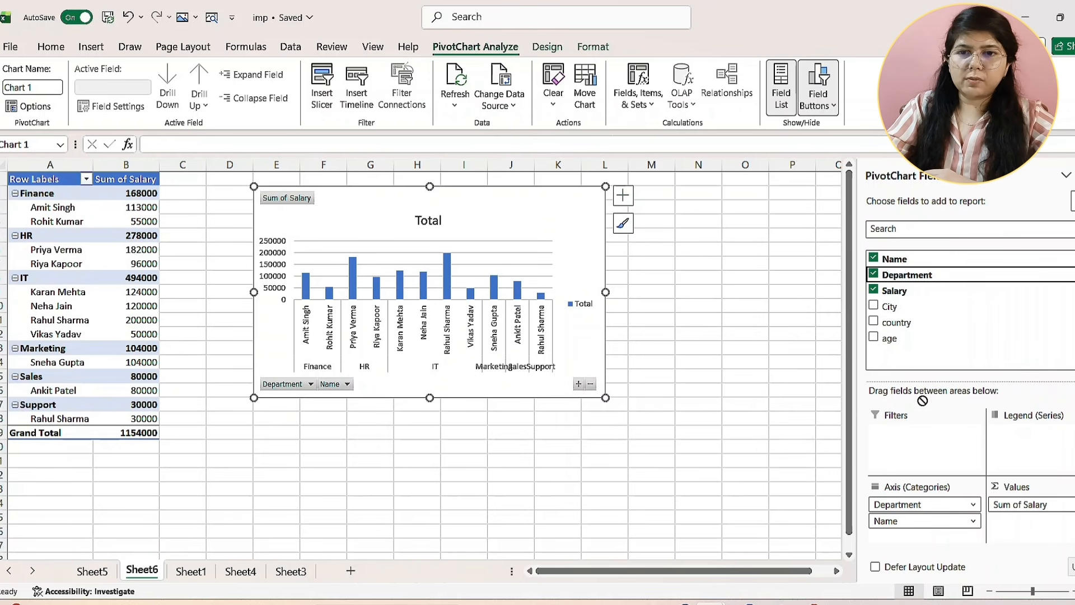
{"action": "left_click_drag", "start_coordinate": [922, 400], "coordinate": [930, 445]}
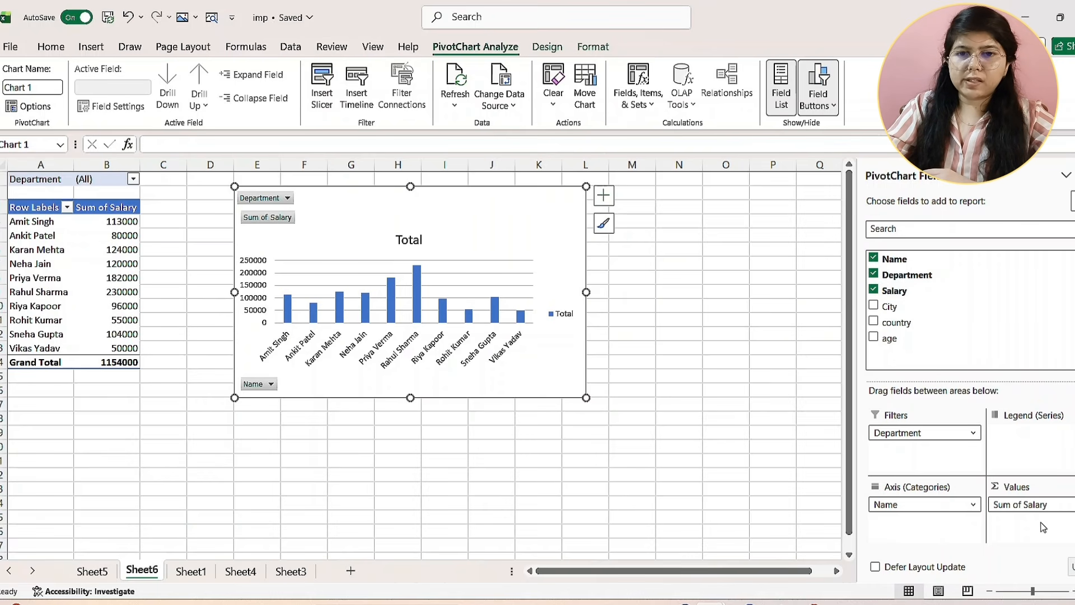
{"action": "left_click", "coordinate": [1014, 505]}
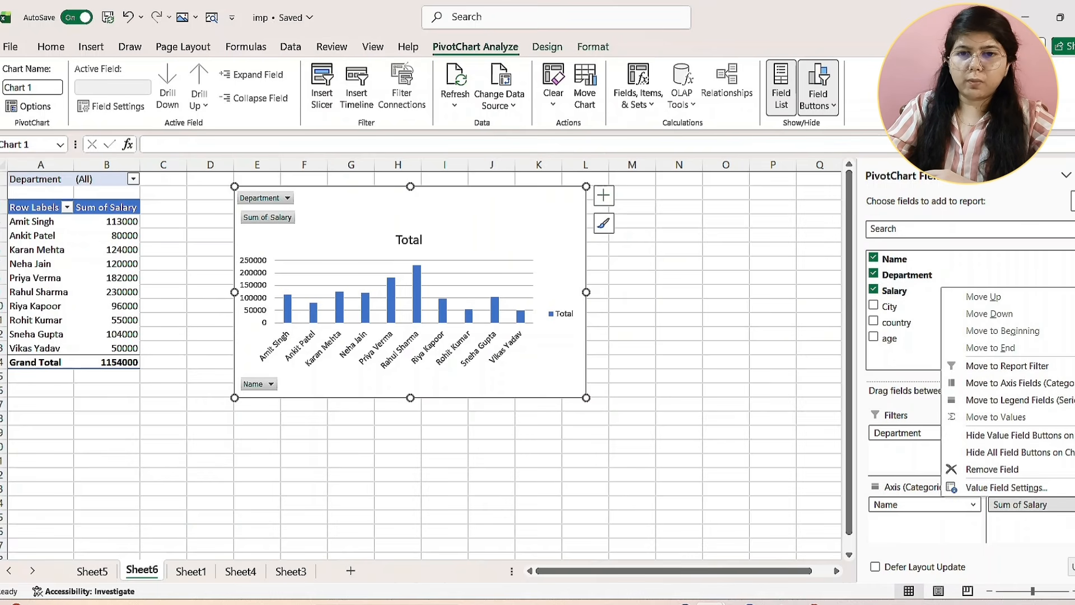
{"action": "left_click", "coordinate": [1070, 531]}
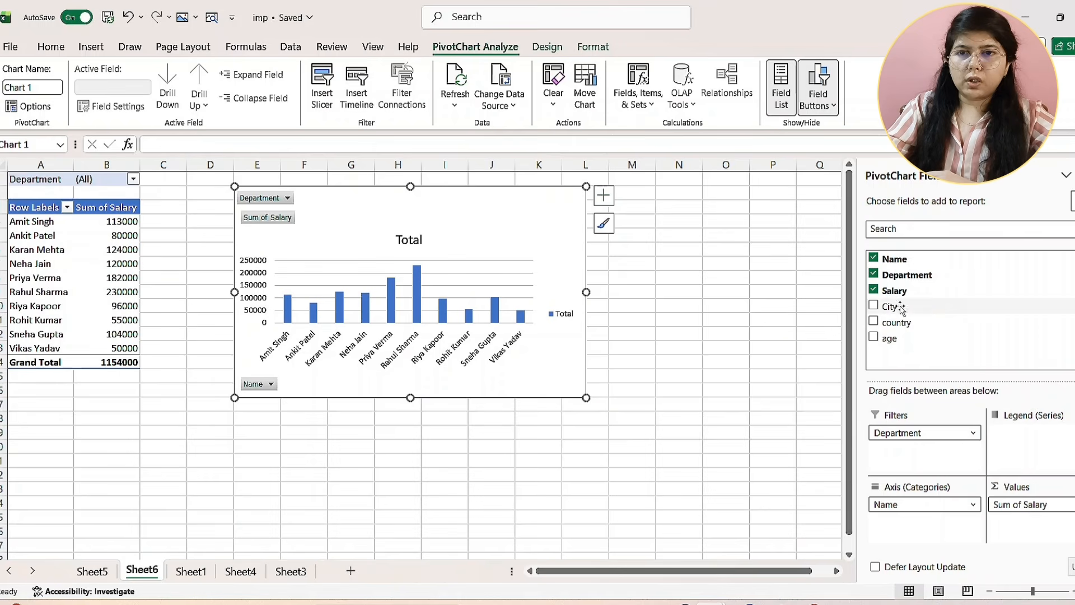
- Add Salary to the values a second time and place the City field in the report filters below Department
{"action": "left_click_drag", "start_coordinate": [910, 292], "coordinate": [1045, 526]}
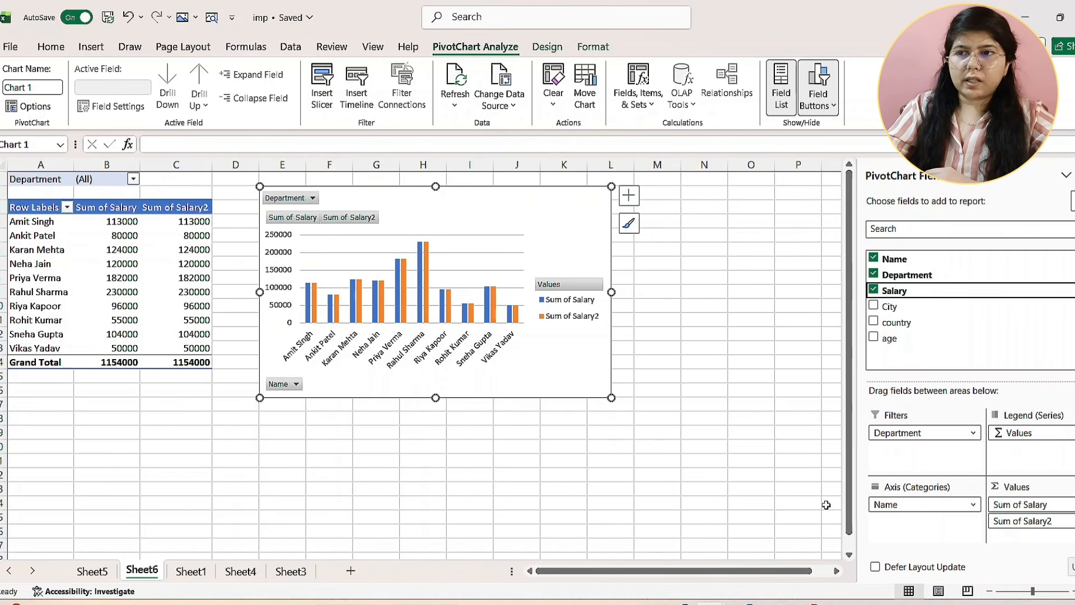
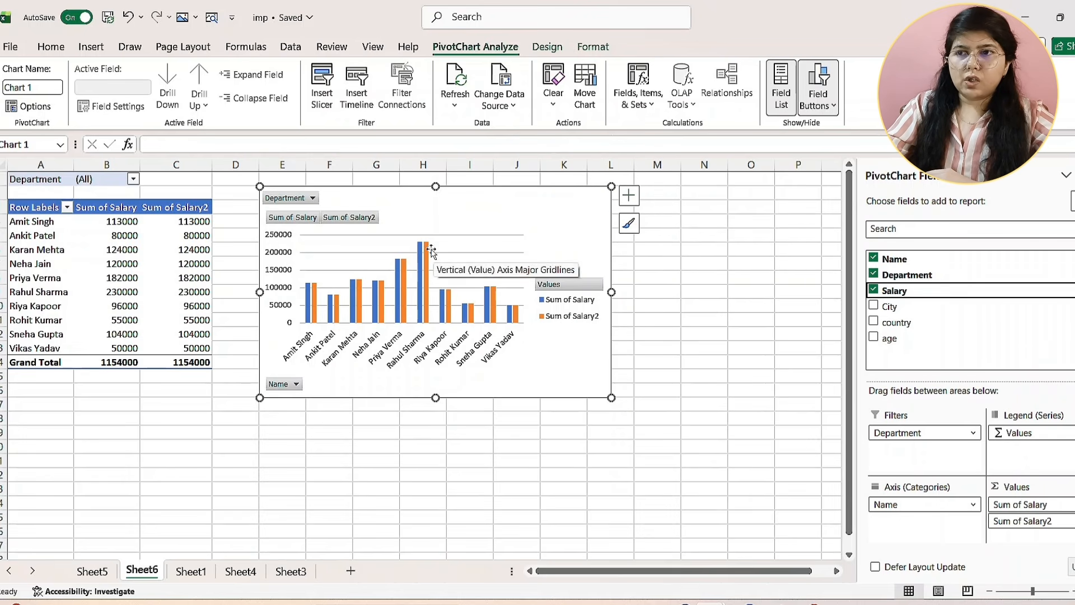
{"action": "mouse_move", "coordinate": [430, 254]}
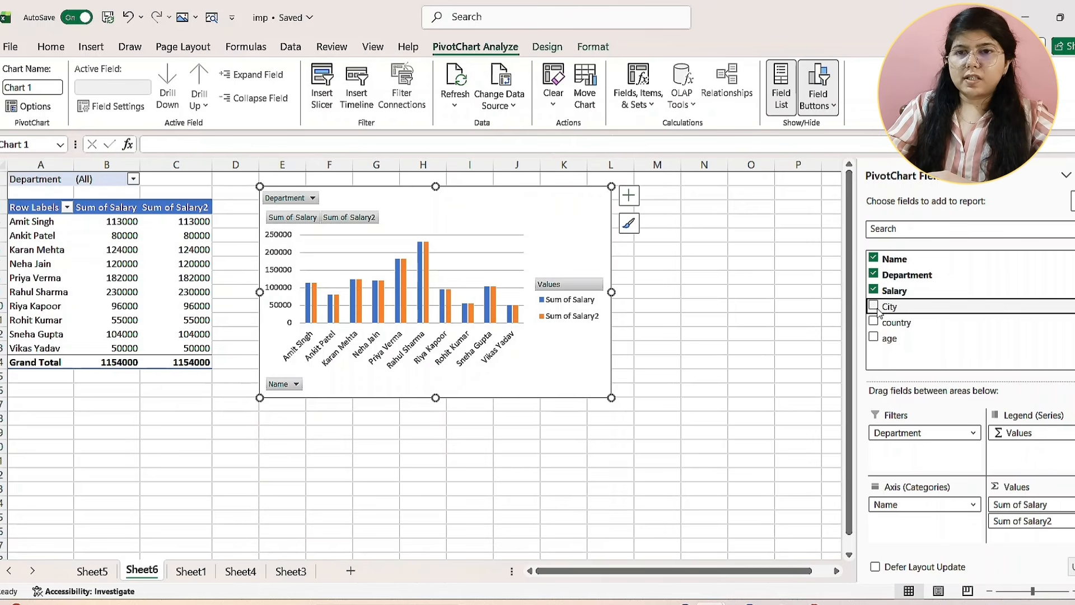
{"action": "left_click", "coordinate": [873, 305]}
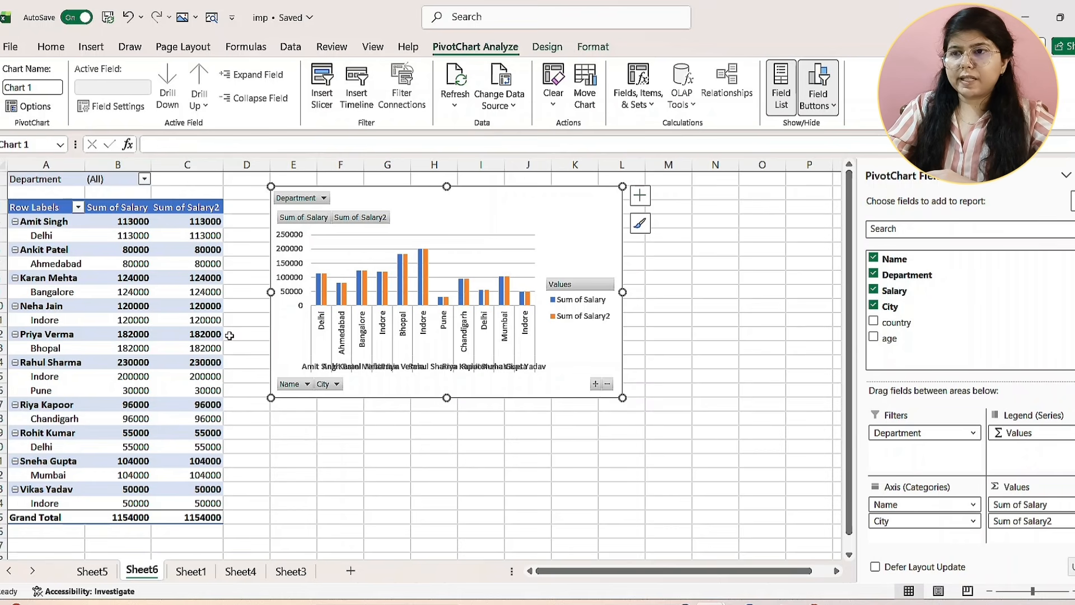
{"action": "left_click_drag", "start_coordinate": [895, 307], "coordinate": [922, 449]}
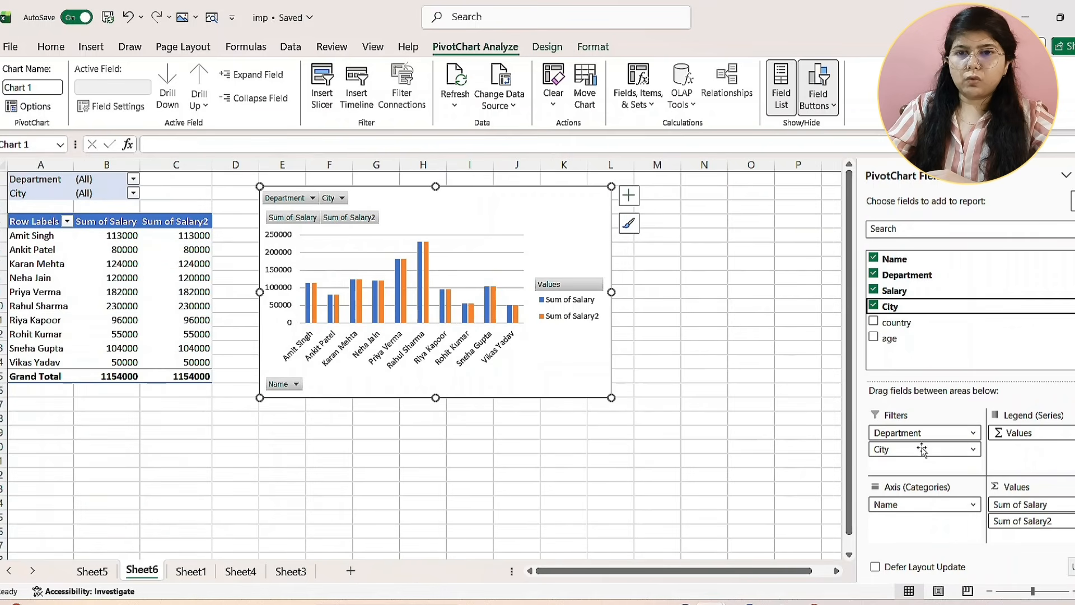
{"action": "left_click", "coordinate": [974, 450]}
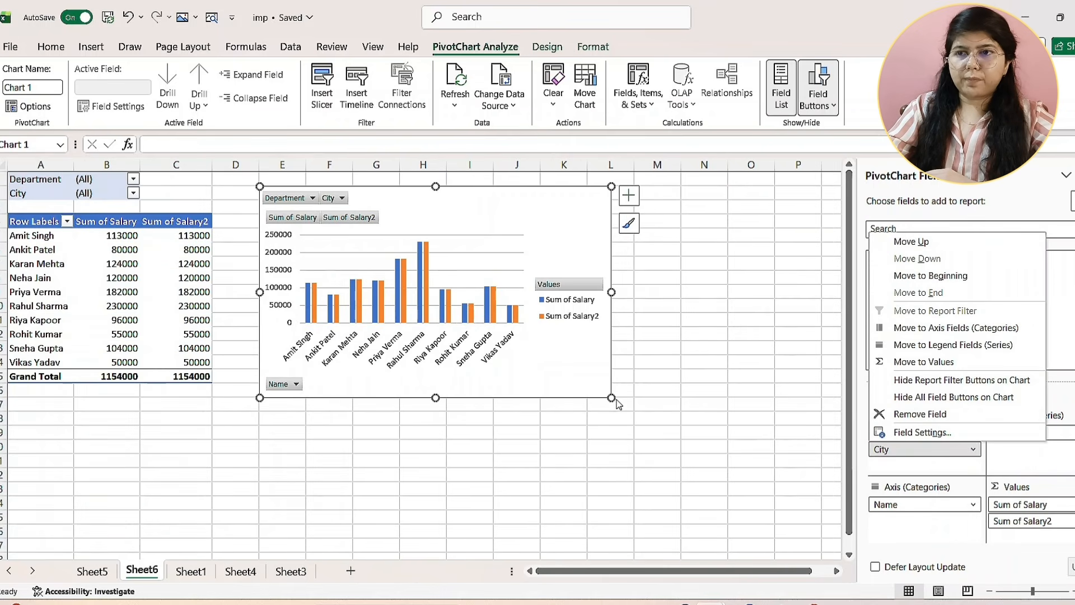
{"action": "key", "text": "Escape"}
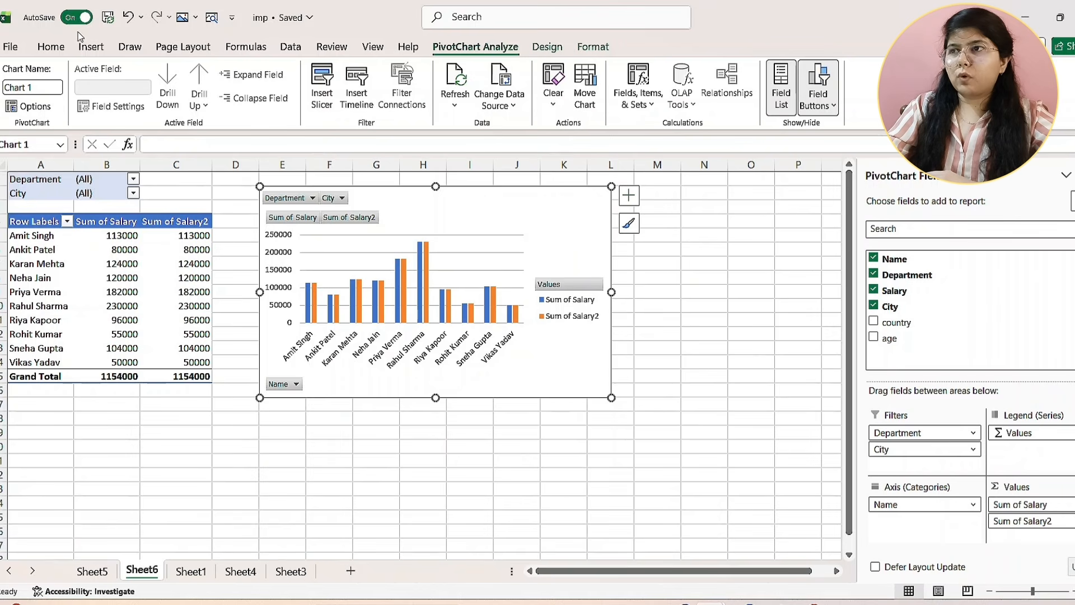
- Insert a slicer for the Salary field and place it in the empty cells beside the PivotChart
{"action": "left_click", "coordinate": [51, 47]}
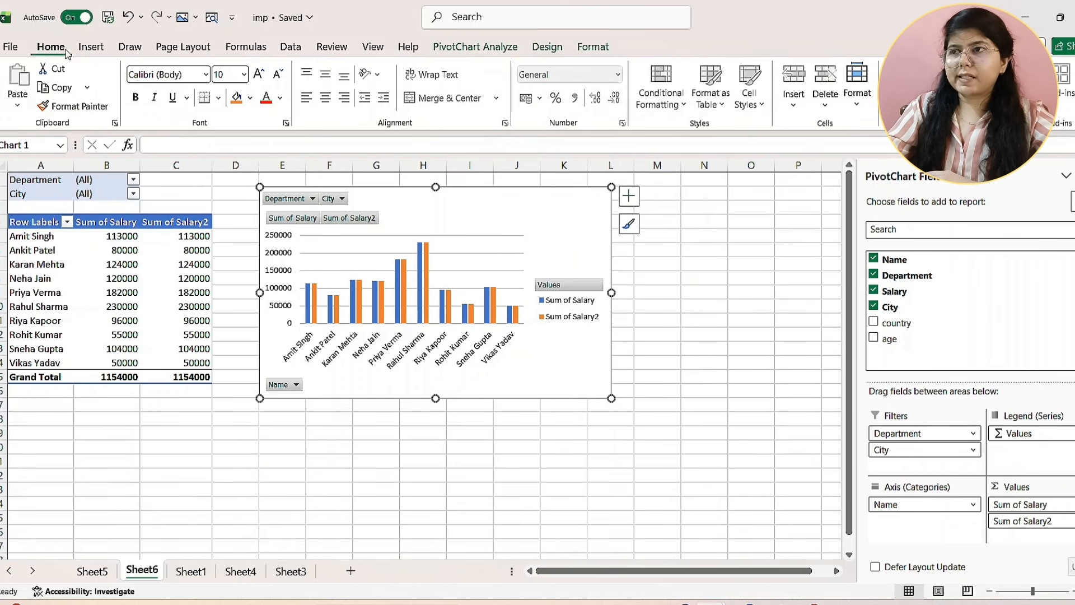
{"action": "left_click", "coordinate": [91, 47]}
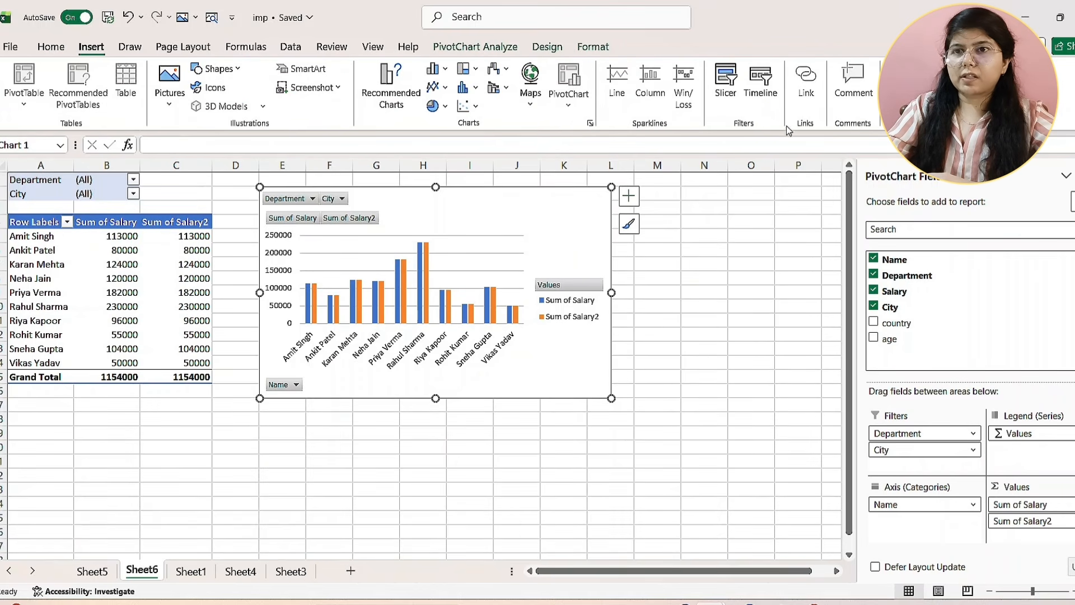
{"action": "left_click", "coordinate": [725, 83]}
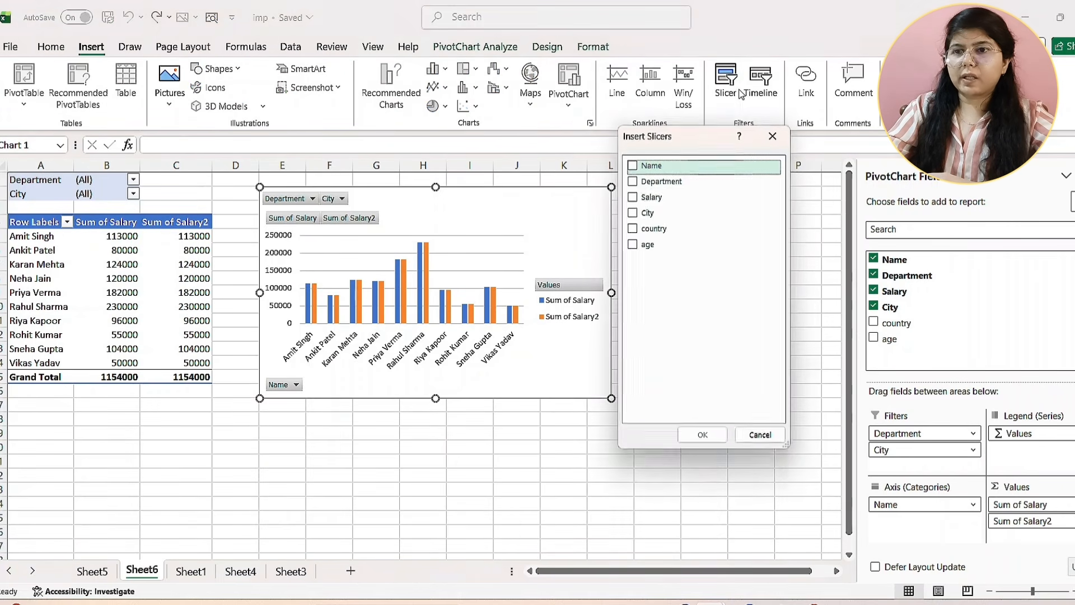
{"action": "left_click", "coordinate": [632, 197]}
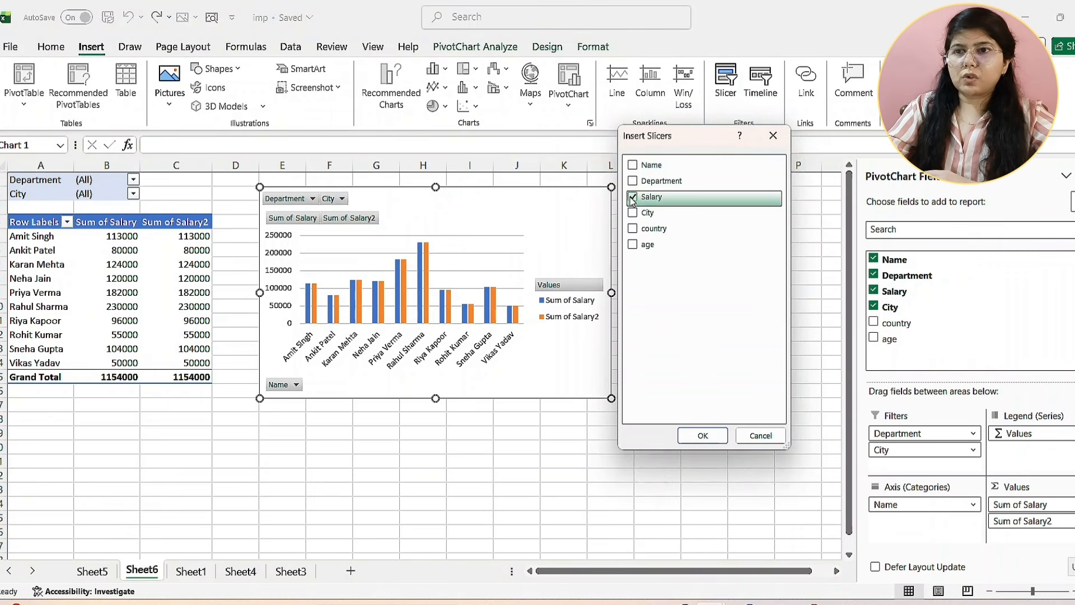
{"action": "left_click", "coordinate": [701, 436]}
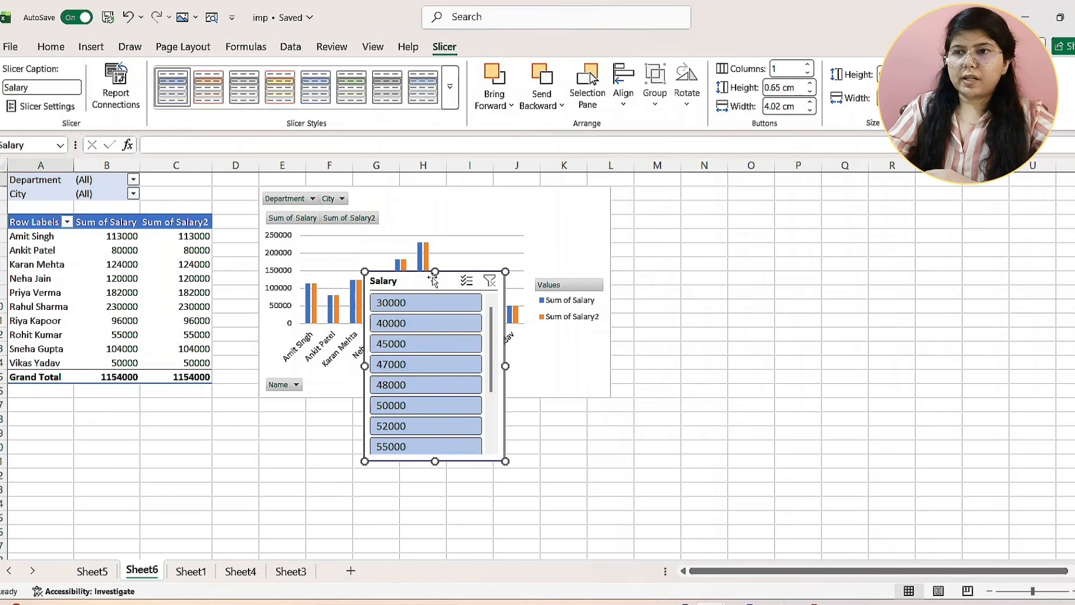
{"action": "left_click_drag", "start_coordinate": [433, 280], "coordinate": [721, 250]}
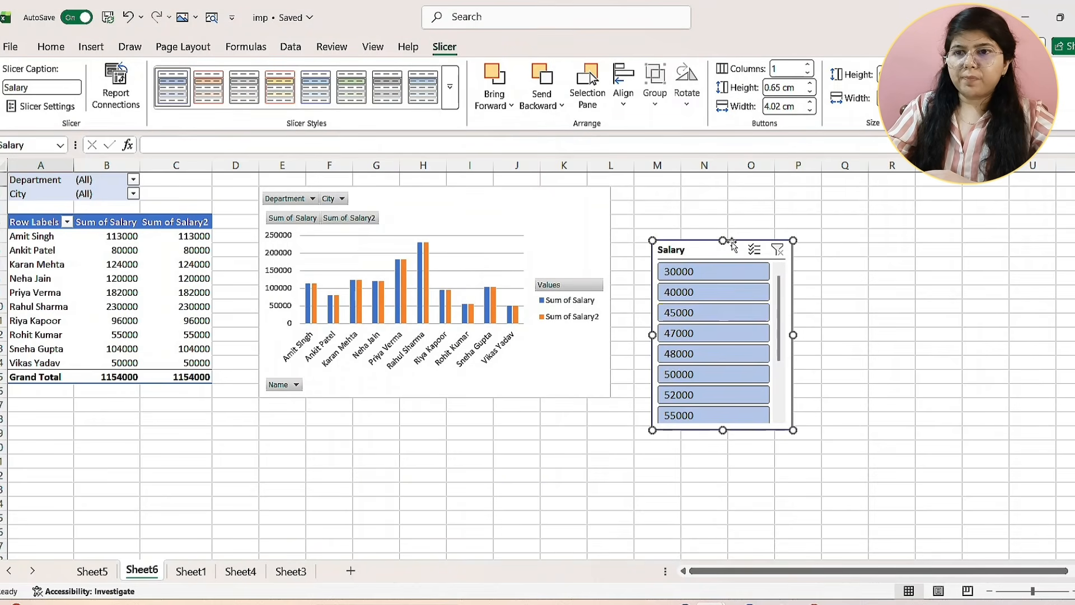
- Filter the PivotChart to salary 40000 with the slicer and apply the dark green slicer style
{"action": "left_click", "coordinate": [693, 295]}
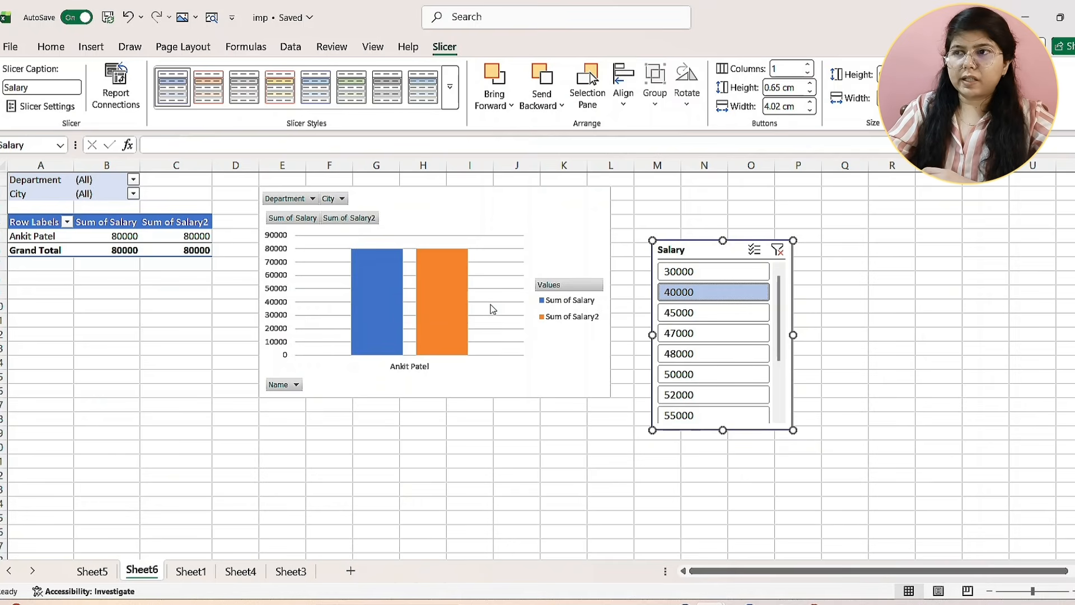
{"action": "left_click", "coordinate": [451, 88]}
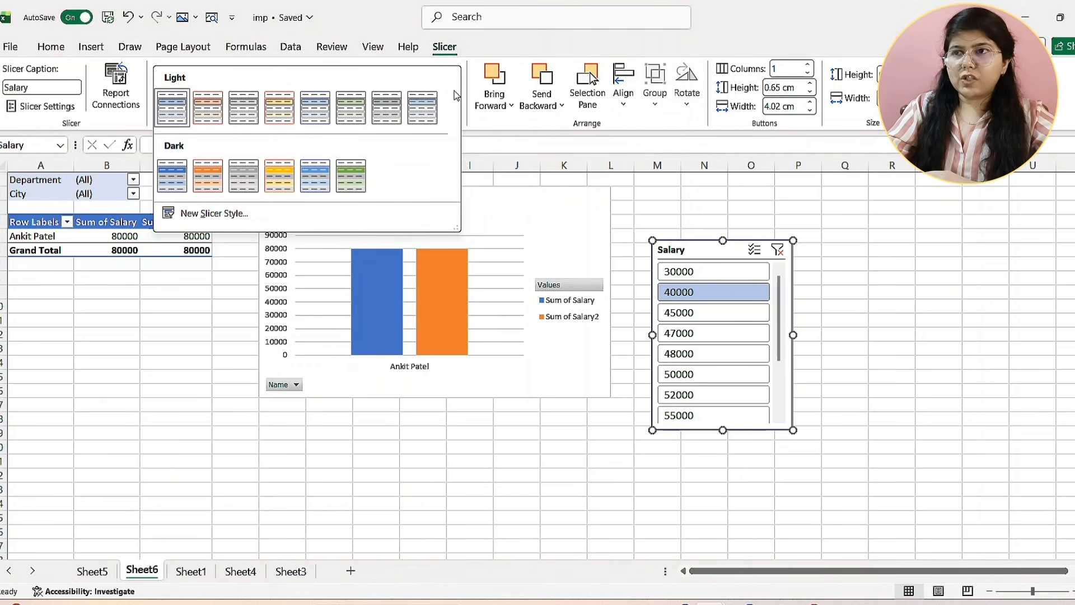
{"action": "left_click", "coordinate": [348, 185]}
- Apply the fifth chart style to the PivotChart and recolor it with the third Colorful palette, starting with orange and yellow
{"action": "left_click", "coordinate": [520, 232]}
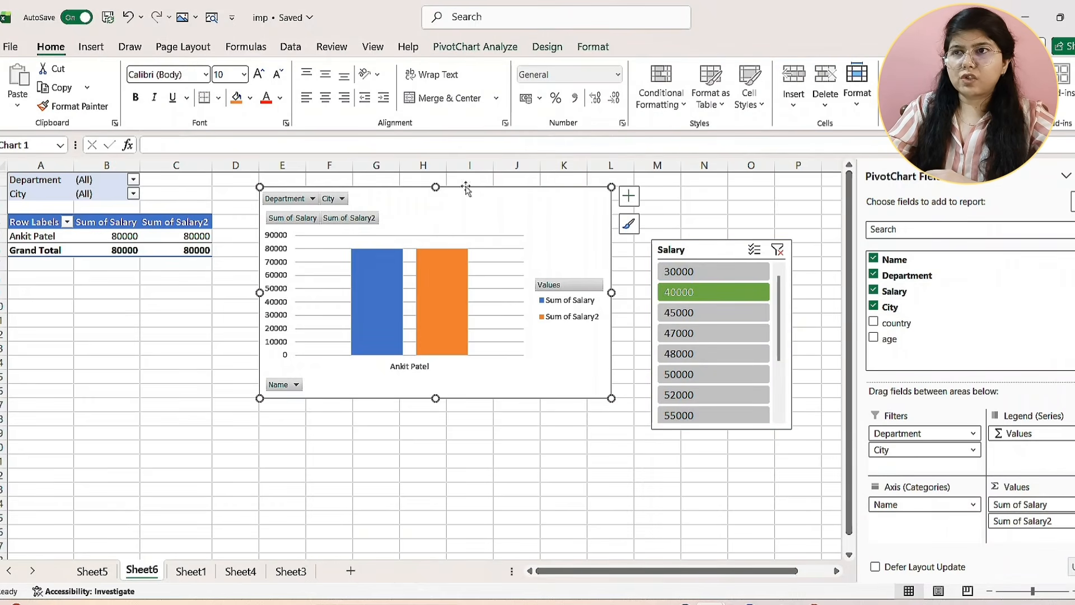
{"action": "left_click", "coordinate": [547, 47]}
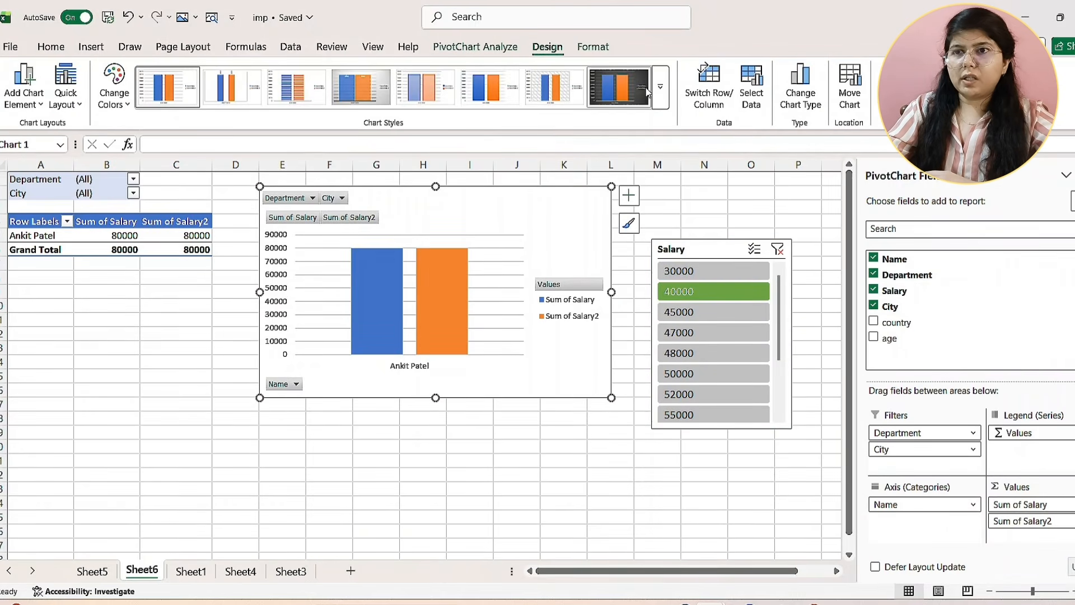
{"action": "left_click", "coordinate": [662, 96]}
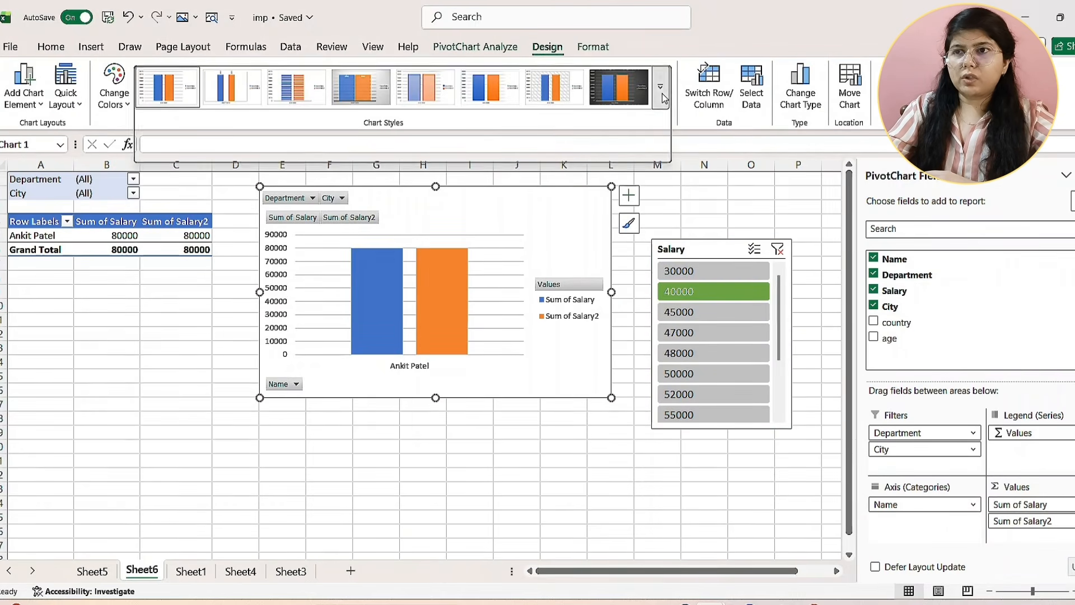
{"action": "left_click", "coordinate": [424, 87]}
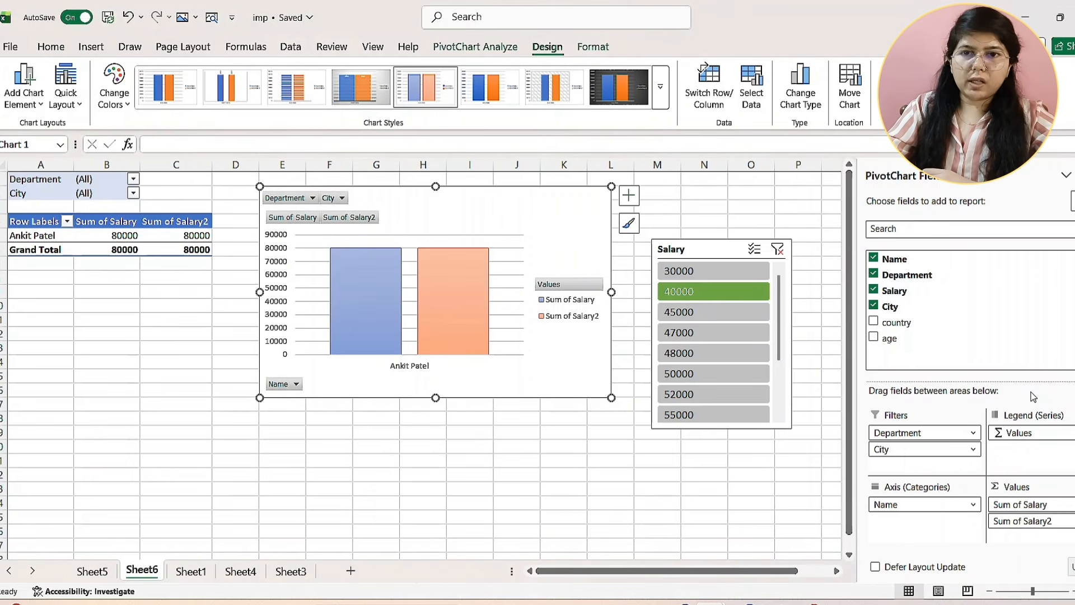
{"action": "left_click", "coordinate": [627, 222]}
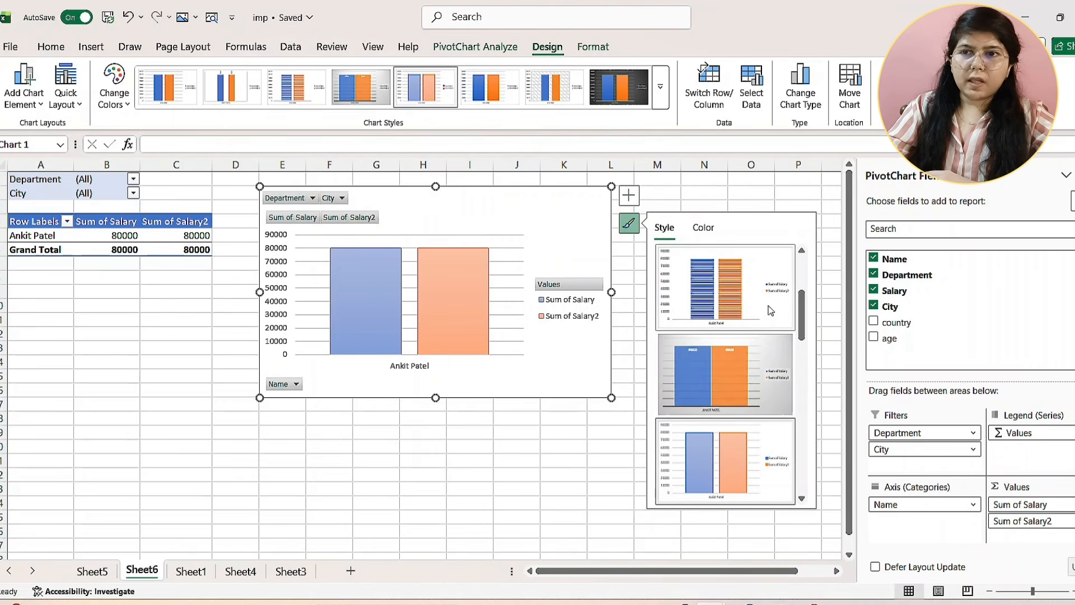
{"action": "left_click", "coordinate": [704, 227]}
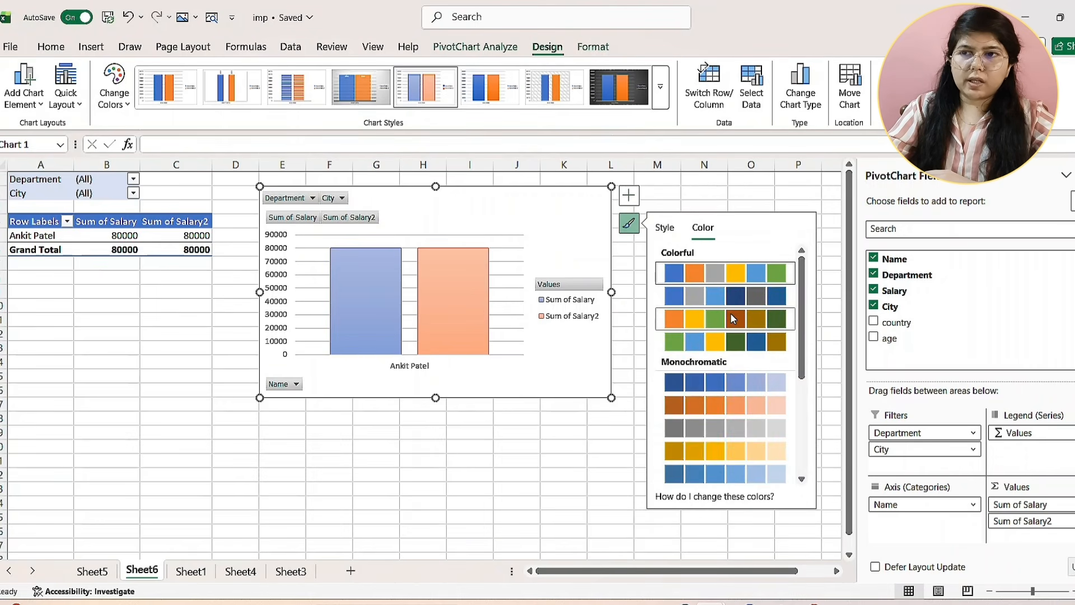
{"action": "left_click", "coordinate": [730, 317]}
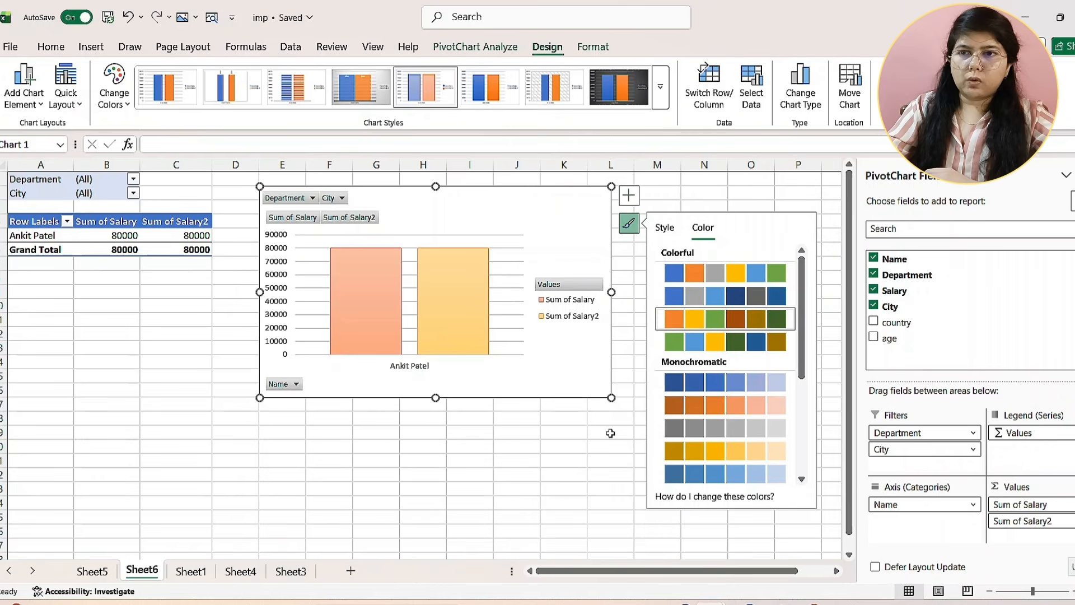
{"action": "left_click", "coordinate": [614, 425]}
- View the PivotChart filtered by the Salary slicer values 47000, 45000, 48000, 50000 and 40000 in turn
{"action": "left_click", "coordinate": [694, 332]}
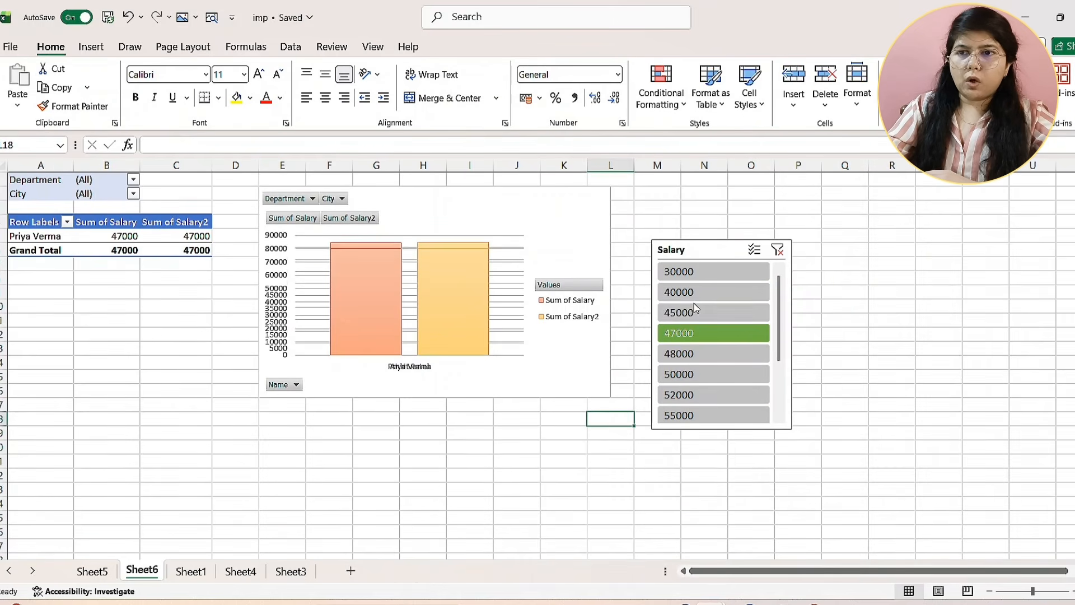
{"action": "left_click", "coordinate": [694, 306]}
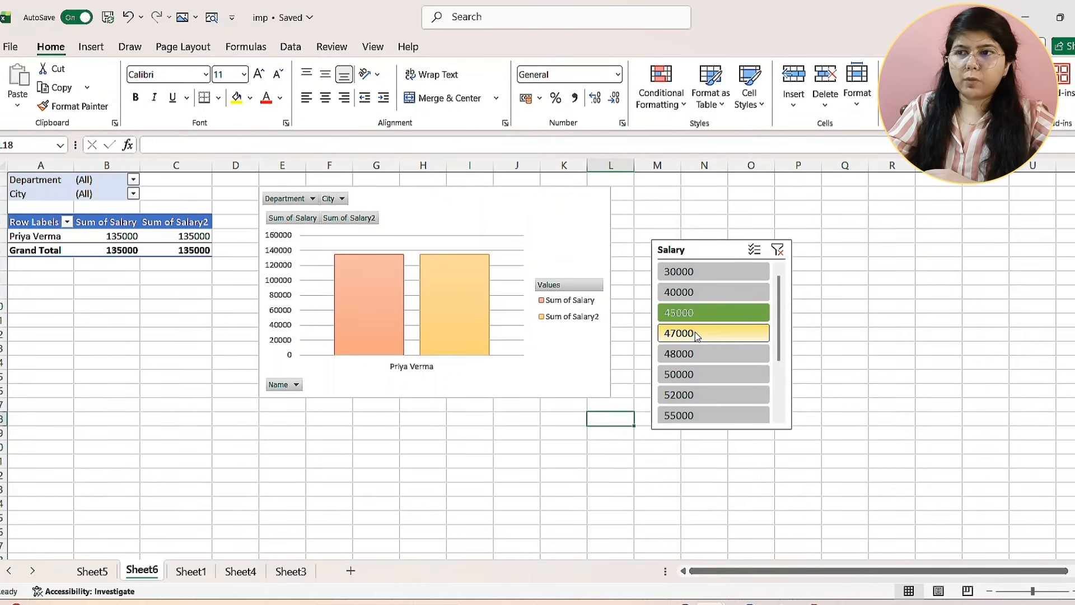
{"action": "left_click", "coordinate": [700, 353]}
{"action": "left_click", "coordinate": [714, 374]}
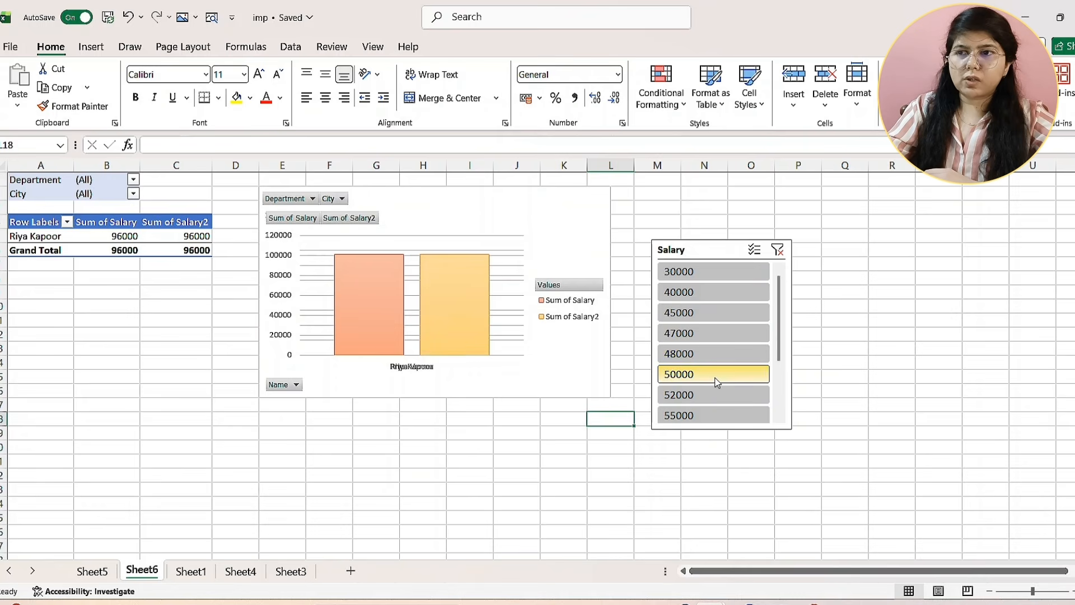
{"action": "left_click", "coordinate": [720, 292]}
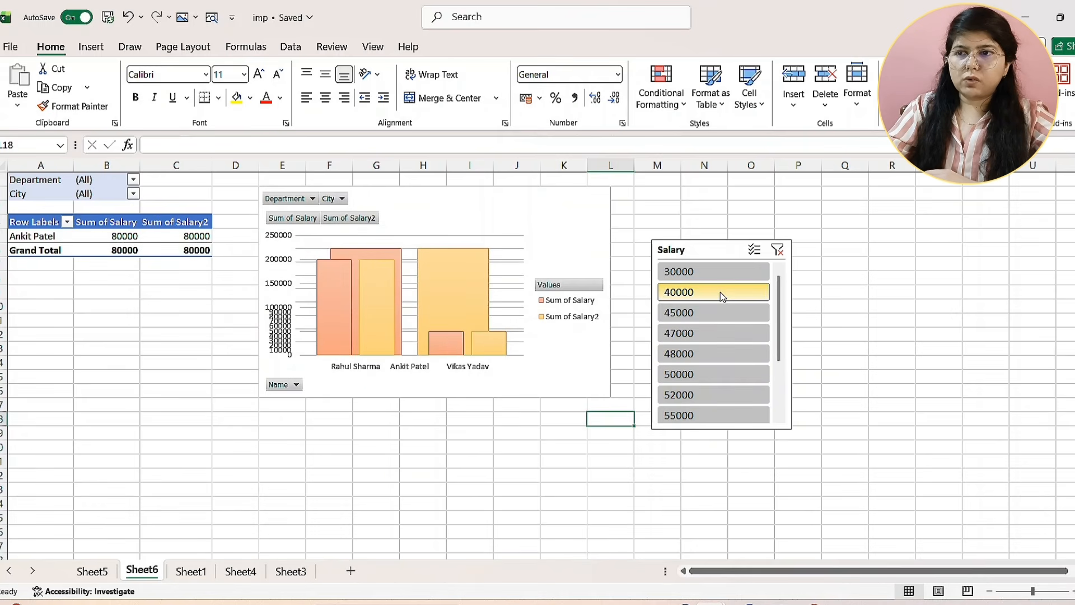
- Filter the PivotChart with the Salary slicer by 55000, 45000, 48000 and 40000 in turn, ending on 45000
{"action": "left_click", "coordinate": [728, 414]}
{"action": "scroll", "coordinate": [720, 323], "scroll_direction": "down", "scroll_amount": 2}
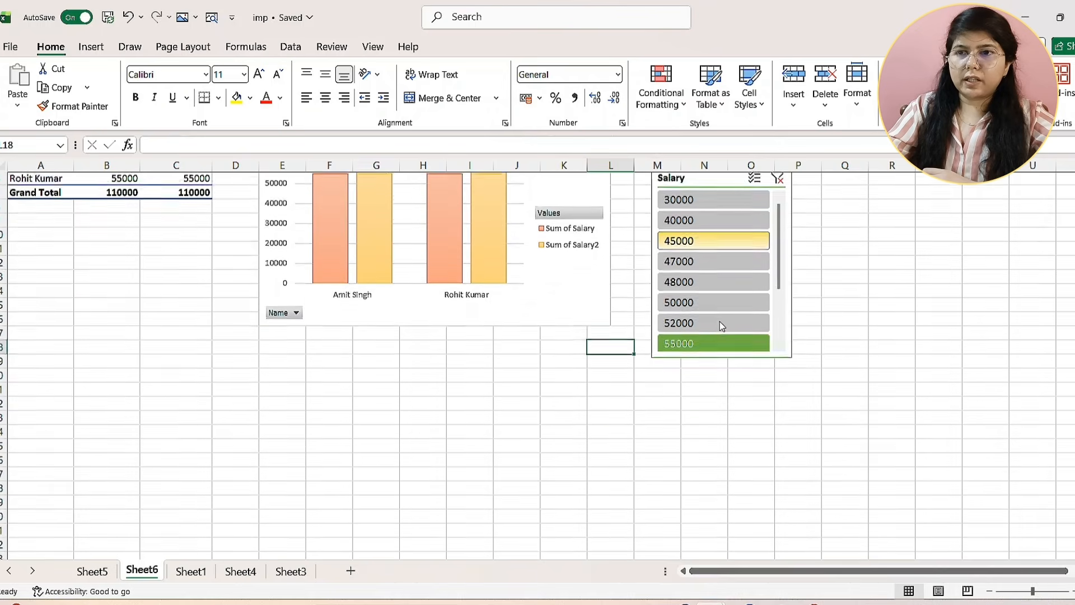
{"action": "scroll", "coordinate": [720, 322], "scroll_direction": "up", "scroll_amount": 2}
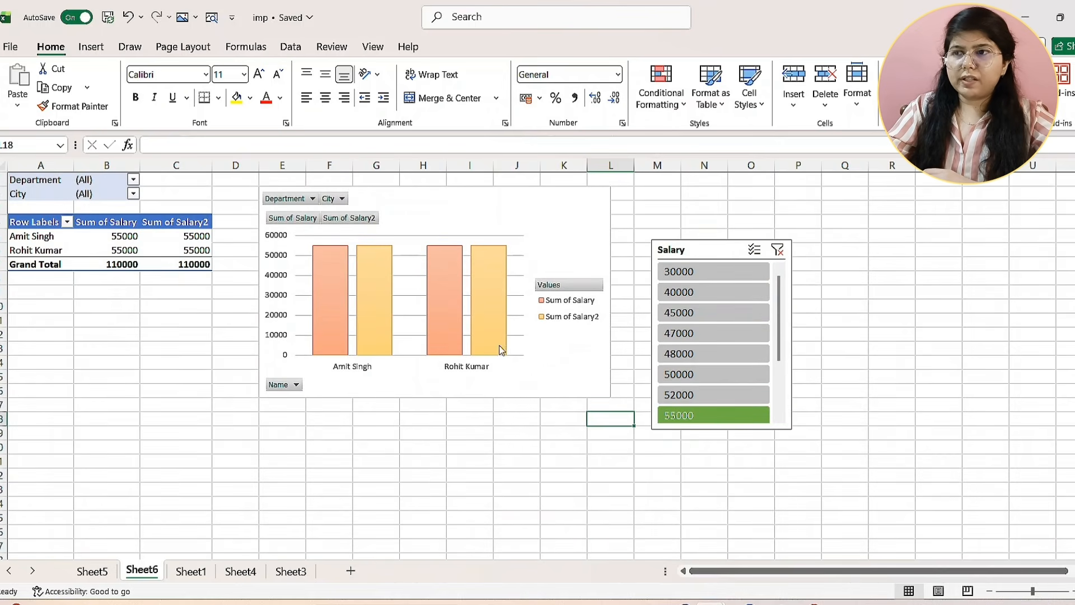
{"action": "left_click", "coordinate": [168, 264]}
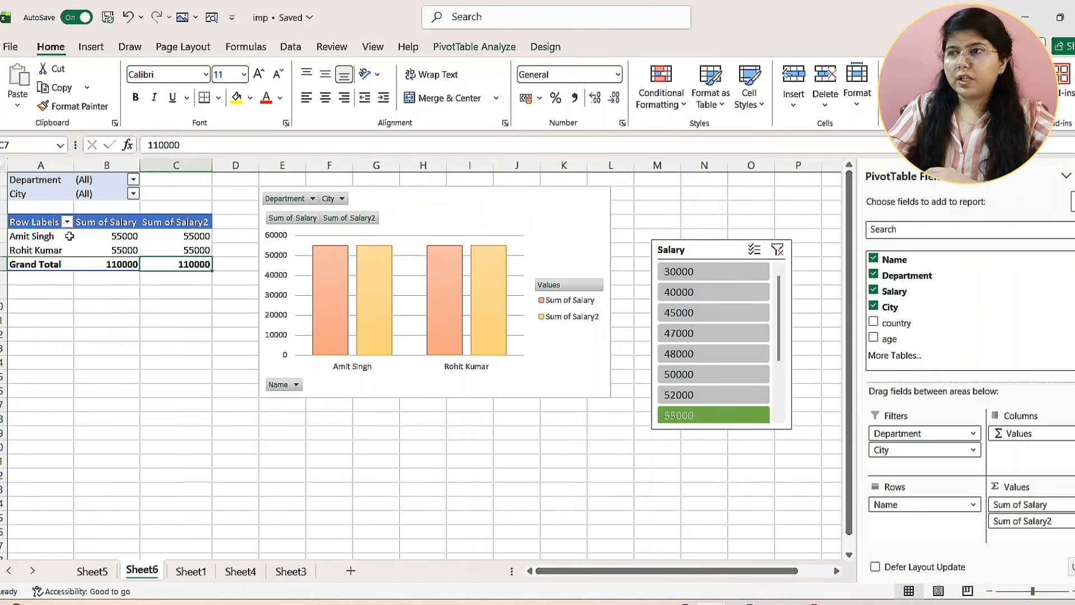
{"action": "left_click", "coordinate": [33, 222]}
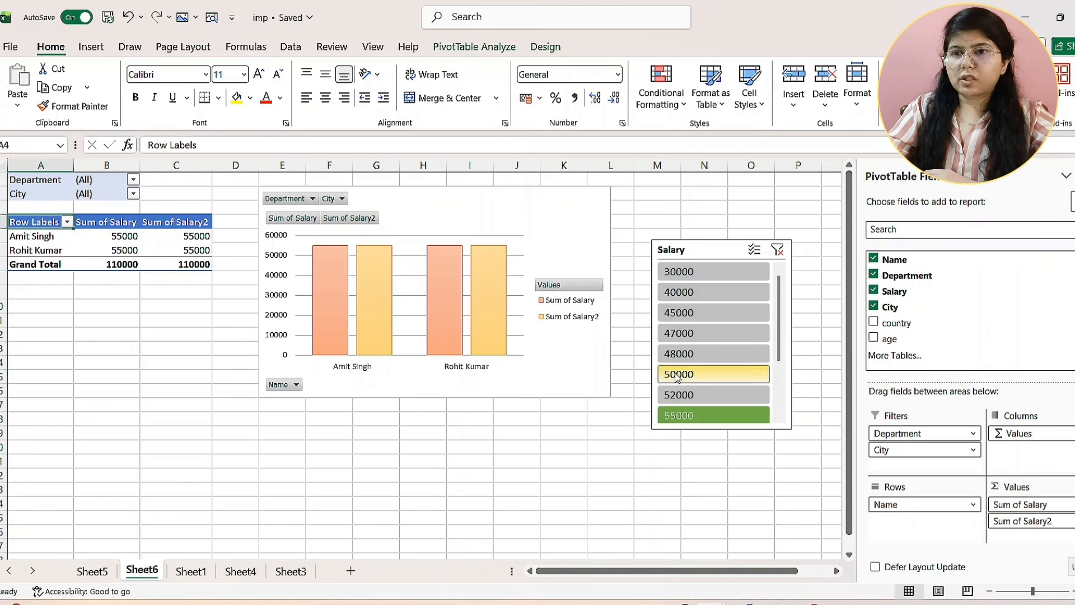
{"action": "left_click", "coordinate": [688, 315]}
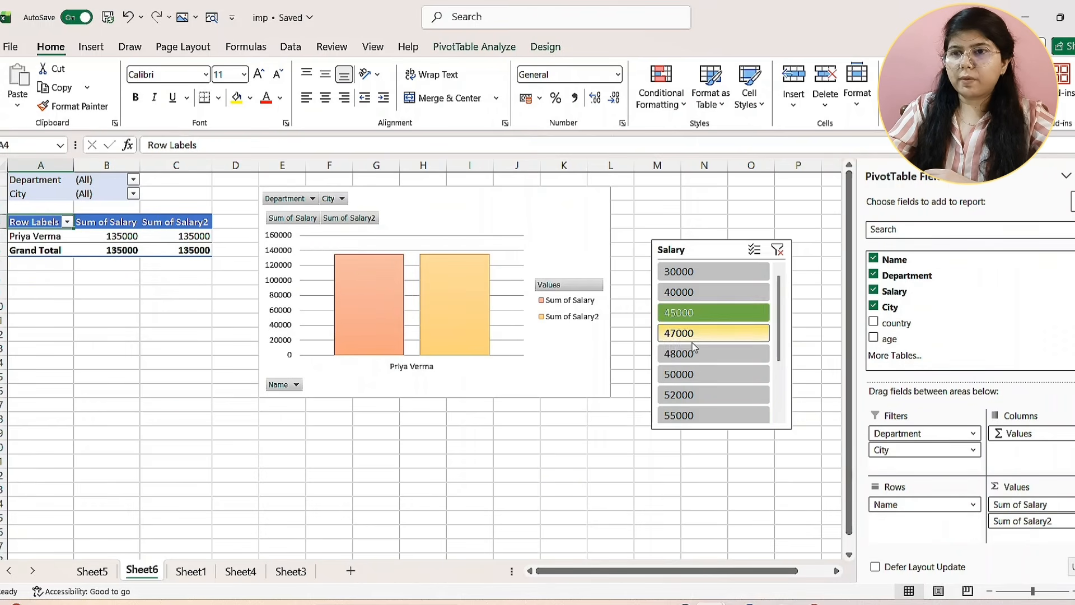
{"action": "left_click", "coordinate": [664, 355]}
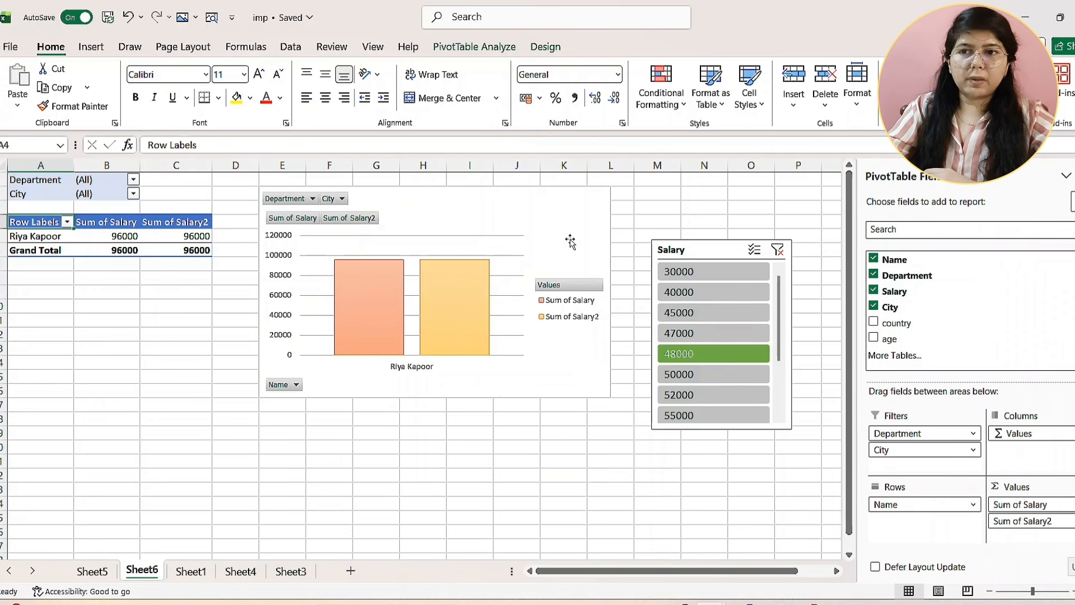
{"action": "left_click", "coordinate": [704, 291]}
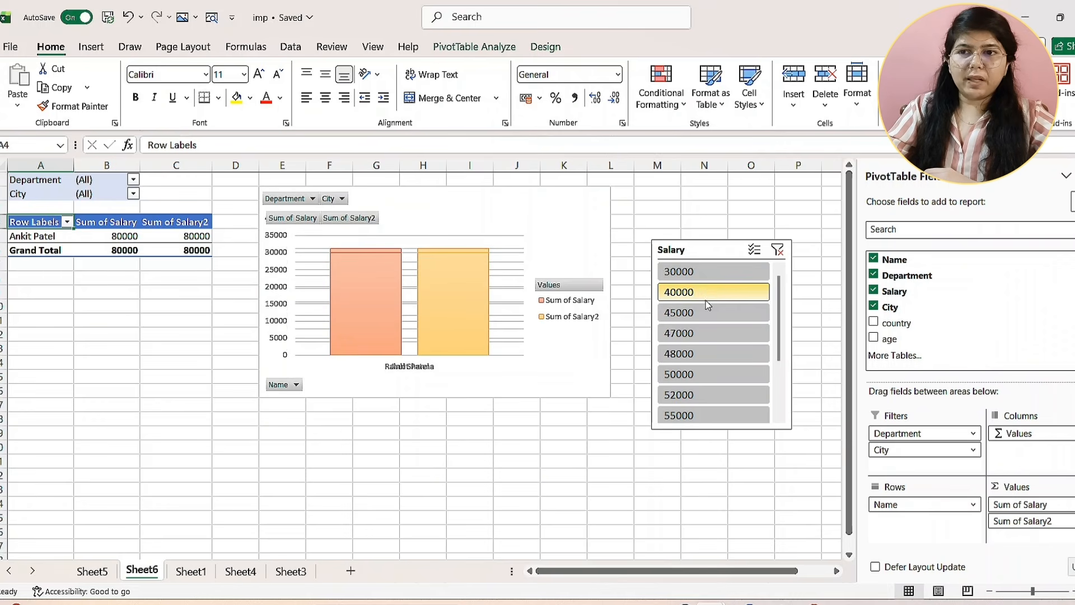
{"action": "left_click", "coordinate": [707, 306]}
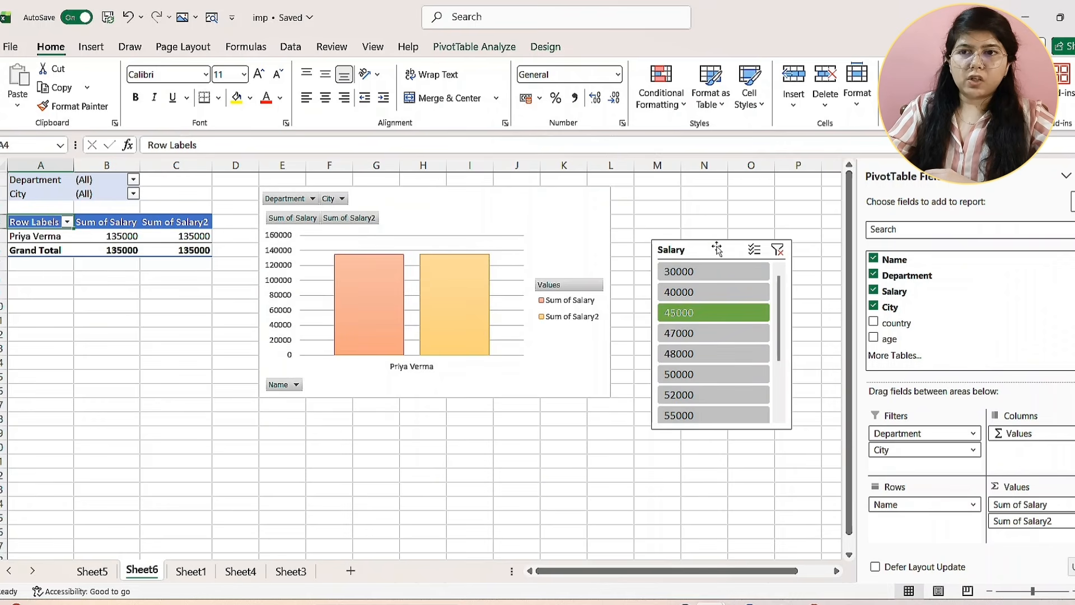
- Move the Salary slicer up level with the PivotChart and apply the dark orange slicer style
{"action": "left_click_drag", "start_coordinate": [716, 249], "coordinate": [714, 211]}
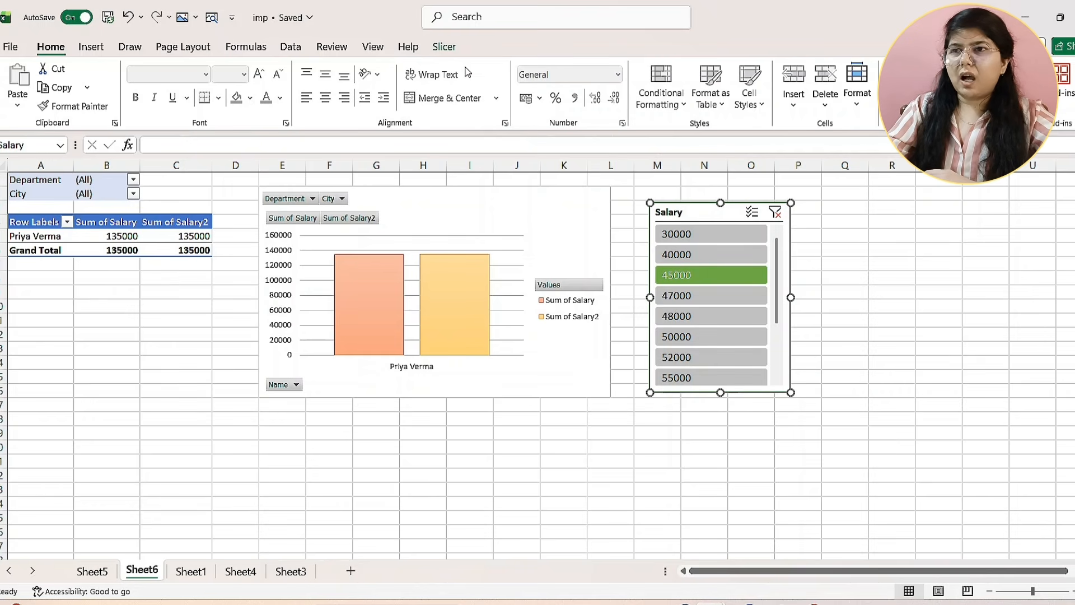
{"action": "left_click", "coordinate": [444, 47]}
{"action": "left_click", "coordinate": [454, 102]}
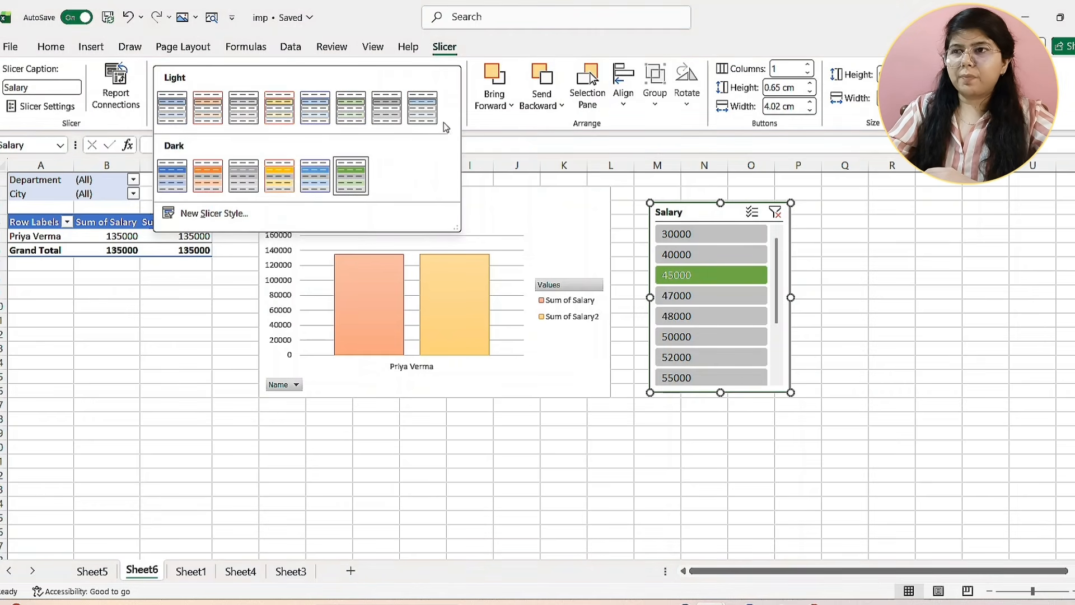
{"action": "left_click", "coordinate": [289, 179]}
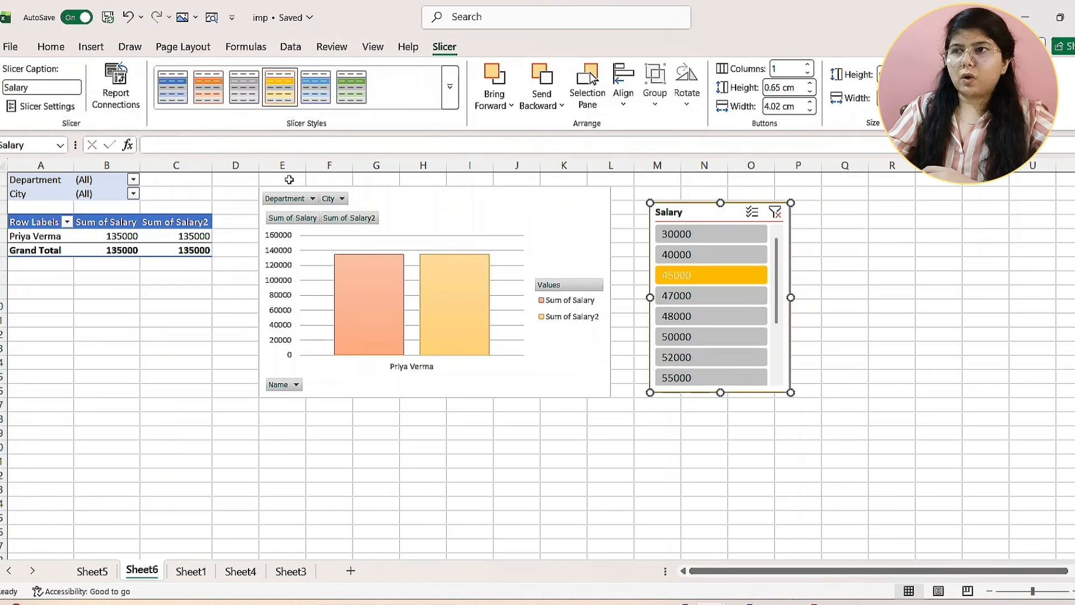
{"action": "left_click", "coordinate": [209, 87]}
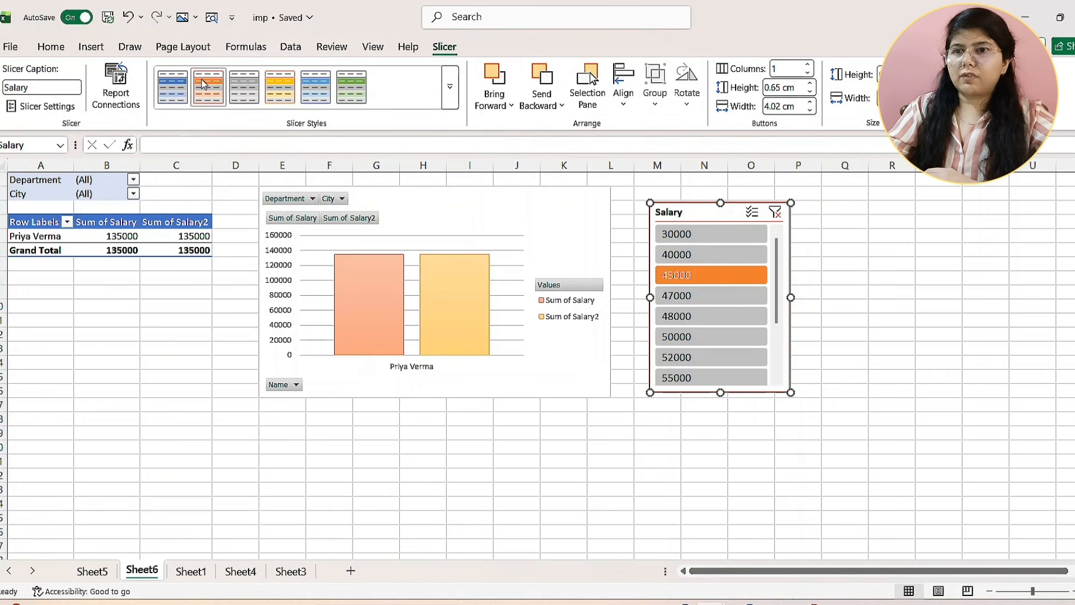
- Switch the Salary slicer filter to 47000 and back to 45000
{"action": "left_click", "coordinate": [826, 286]}
{"action": "left_click", "coordinate": [725, 300]}
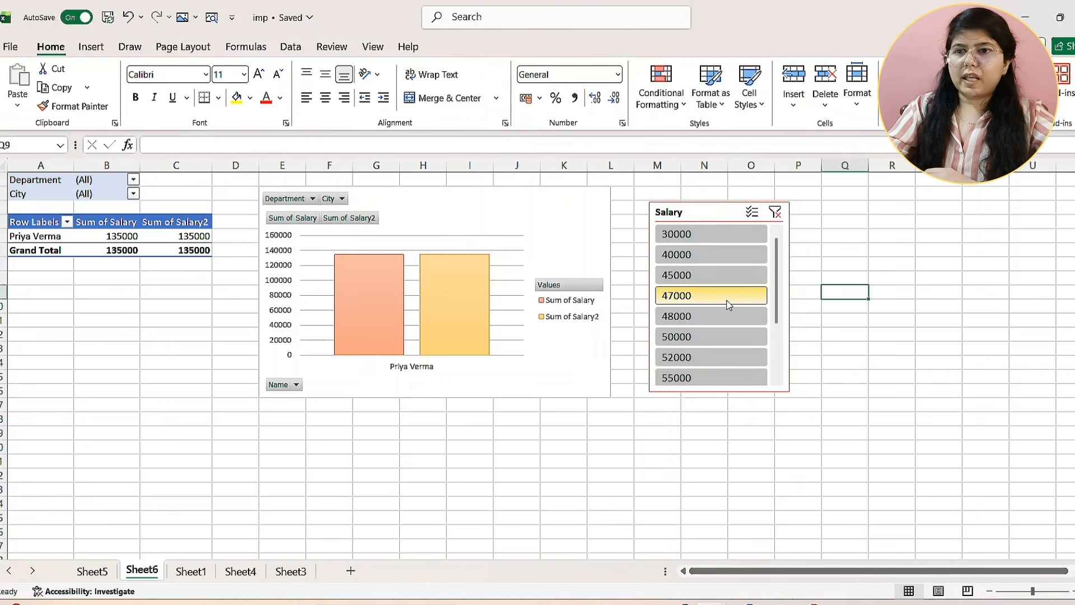
{"action": "left_click", "coordinate": [709, 279]}
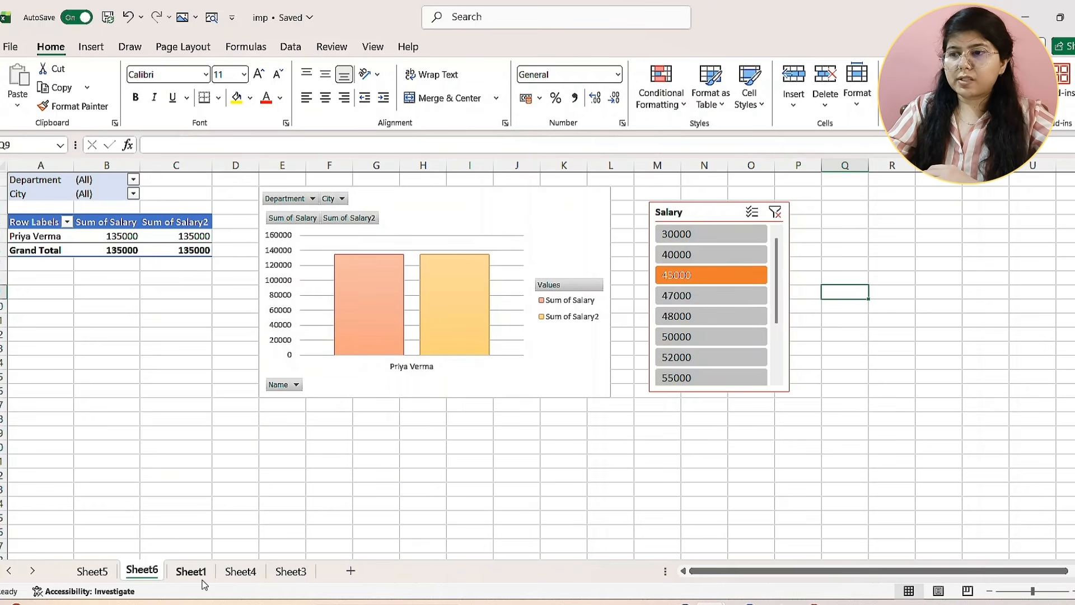
- Reposition the Total PivotChart on Sheet5 closer to its pivot table
{"action": "left_click", "coordinate": [95, 572]}
{"action": "left_click_drag", "start_coordinate": [642, 278], "coordinate": [545, 264]}
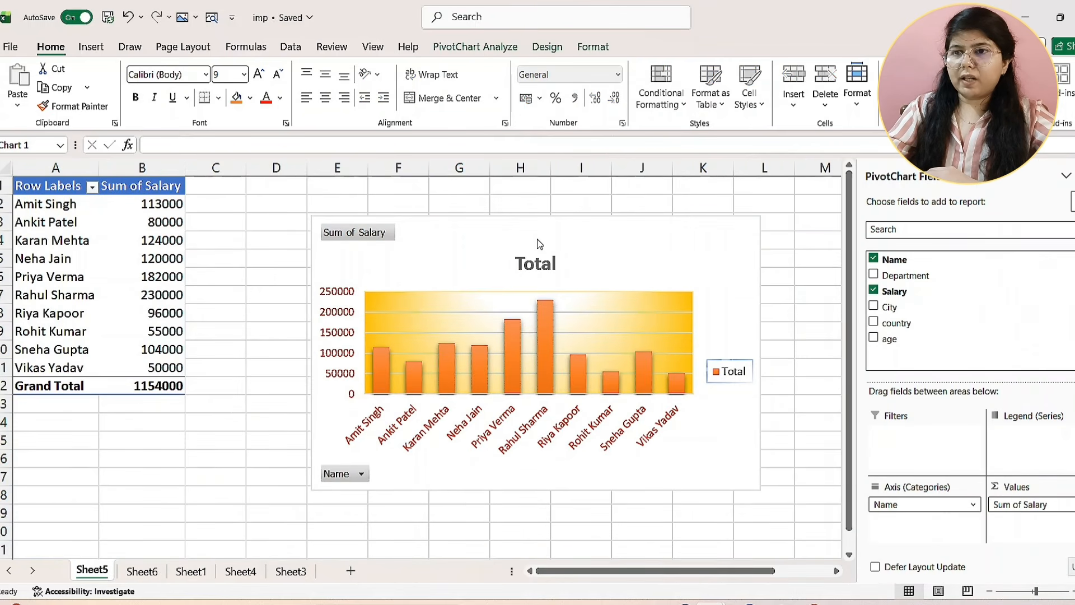
- Copy the range A1:P18 with the pivot table, PivotChart and slicer from Sheet6 and paste it at A22 on Sheet5
{"action": "left_click", "coordinate": [137, 571]}
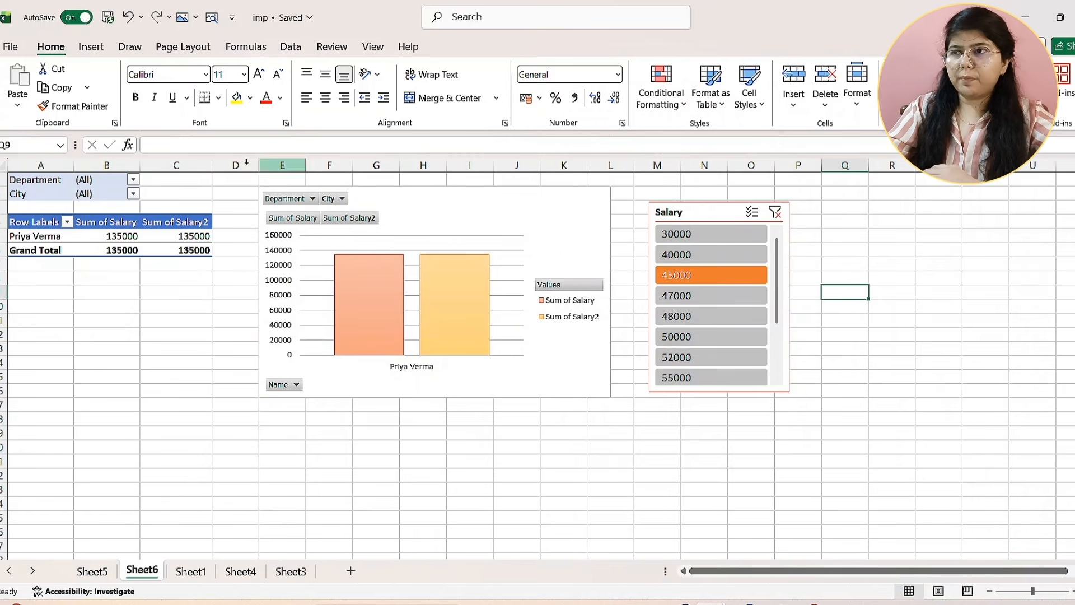
{"action": "left_click_drag", "start_coordinate": [10, 175], "coordinate": [820, 415]}
{"action": "key", "text": "ctrl+c"}
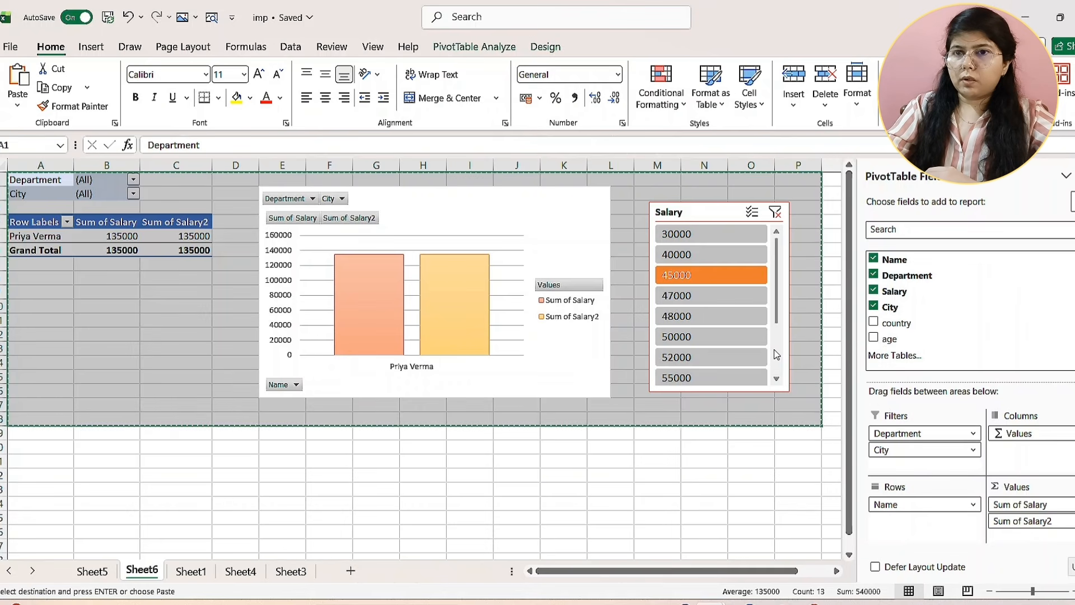
{"action": "left_click", "coordinate": [95, 571]}
{"action": "scroll", "coordinate": [240, 350], "scroll_direction": "down", "scroll_amount": 5}
{"action": "left_click", "coordinate": [47, 288]}
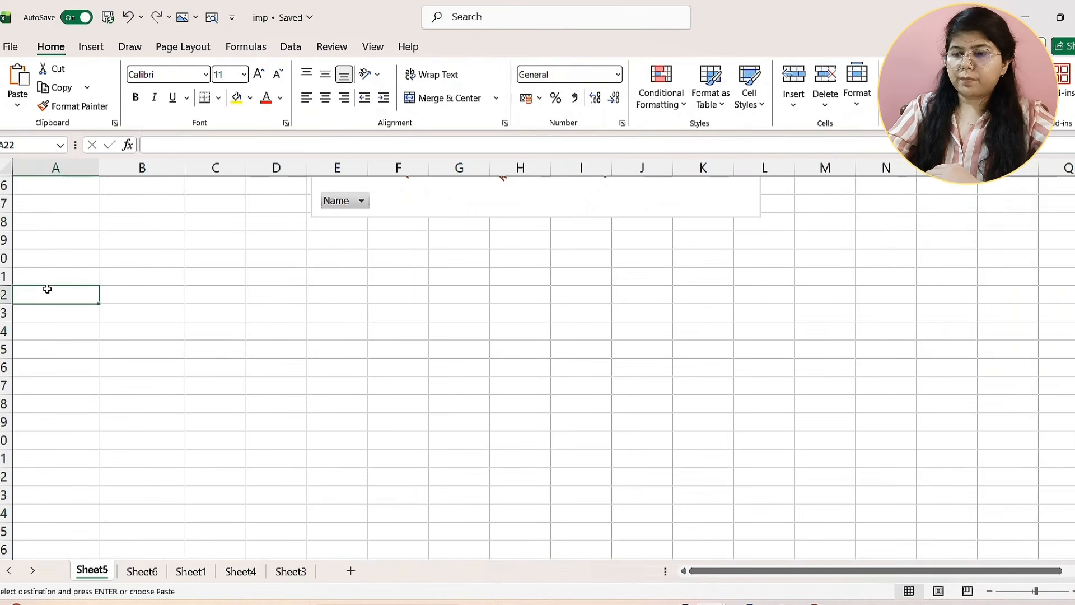
{"action": "key", "text": "ctrl+v"}
{"action": "scroll", "coordinate": [400, 287], "scroll_direction": "down", "scroll_amount": 2}
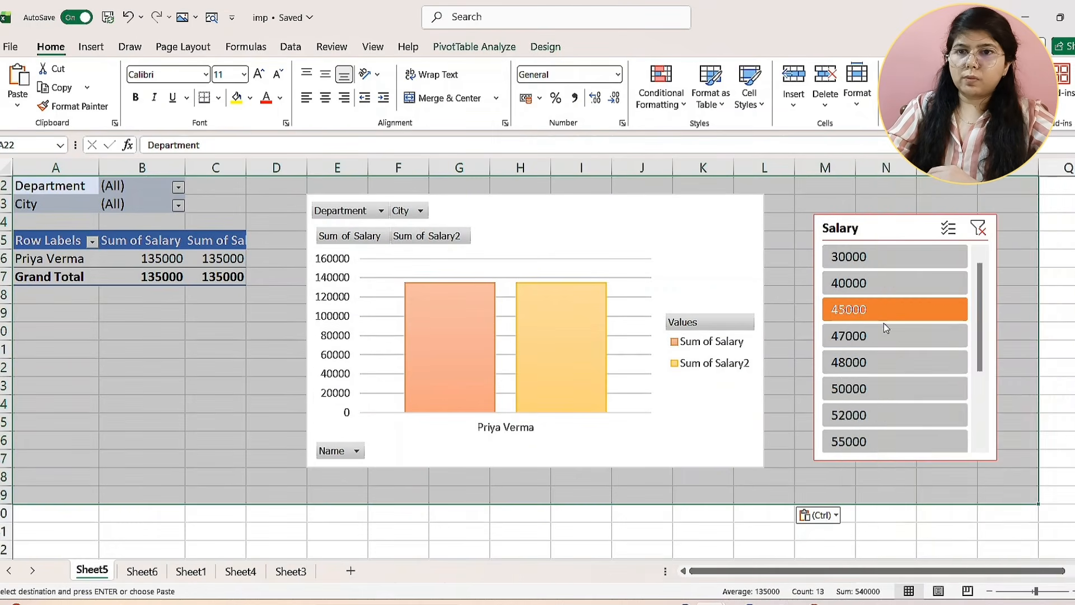
- Shrink the pasted PivotChart and place it directly below the Total chart, and move the Salary slicer beside the Total chart
{"action": "scroll", "coordinate": [883, 324], "scroll_direction": "up", "scroll_amount": 3}
{"action": "scroll", "coordinate": [883, 324], "scroll_direction": "down", "scroll_amount": 1}
{"action": "scroll", "coordinate": [874, 313], "scroll_direction": "down", "scroll_amount": 3, "text": "ctrl"}
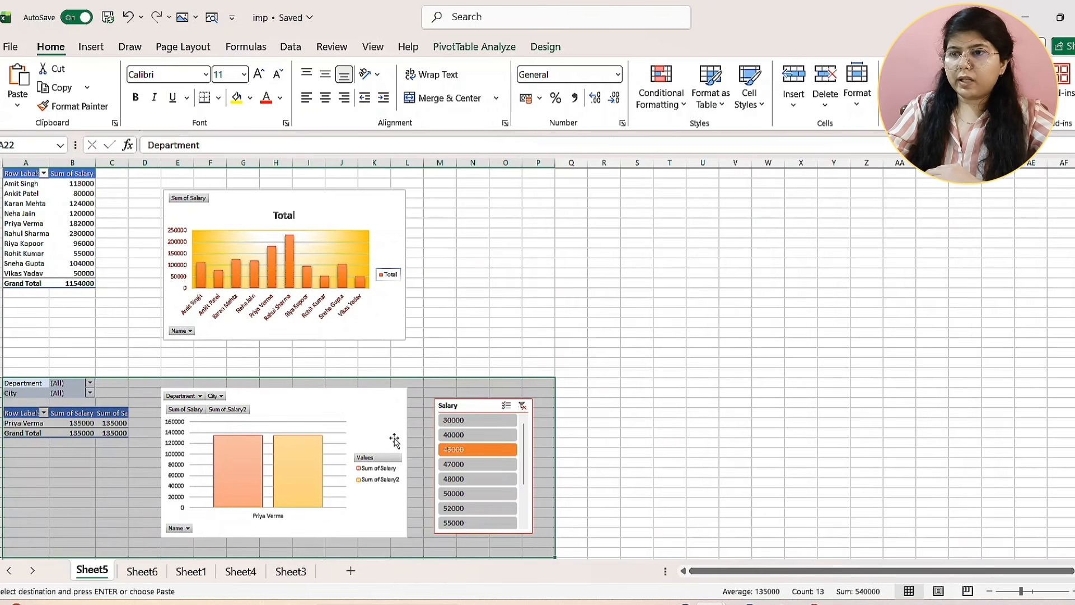
{"action": "mouse_move", "coordinate": [394, 441]}
{"action": "left_mouse_down"}
{"action": "mouse_move", "coordinate": [456, 372]}
{"action": "mouse_move", "coordinate": [606, 269]}
{"action": "mouse_move", "coordinate": [655, 258]}
{"action": "mouse_move", "coordinate": [651, 246]}
{"action": "left_mouse_up"}
{"action": "left_click_drag", "start_coordinate": [662, 342], "coordinate": [613, 307]}
{"action": "left_click", "coordinate": [571, 269]}
{"action": "left_click_drag", "start_coordinate": [556, 217], "coordinate": [310, 381]}
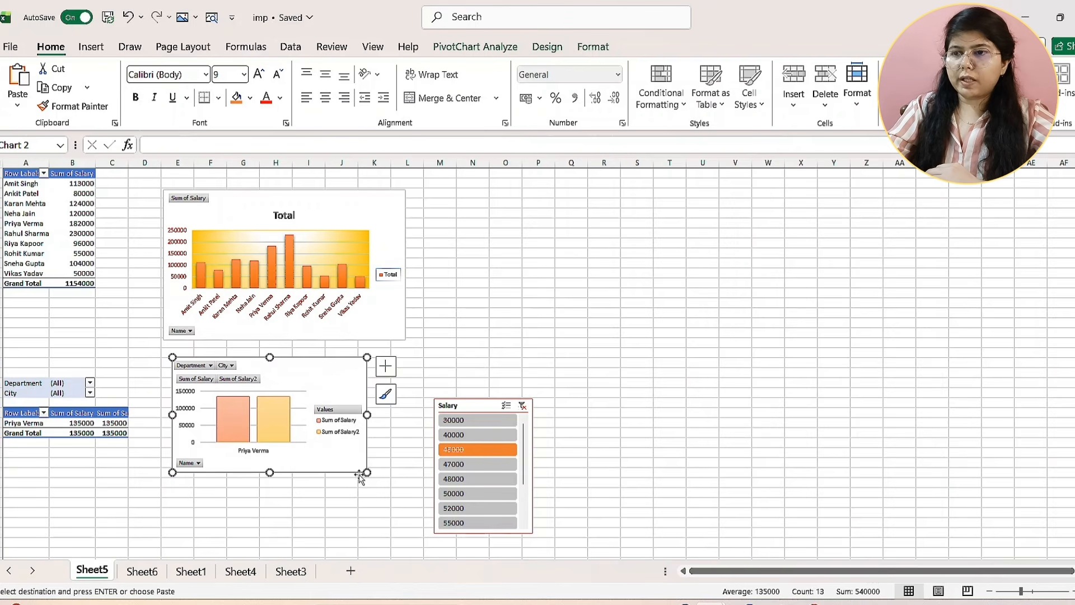
{"action": "left_click_drag", "start_coordinate": [366, 472], "coordinate": [383, 501]}
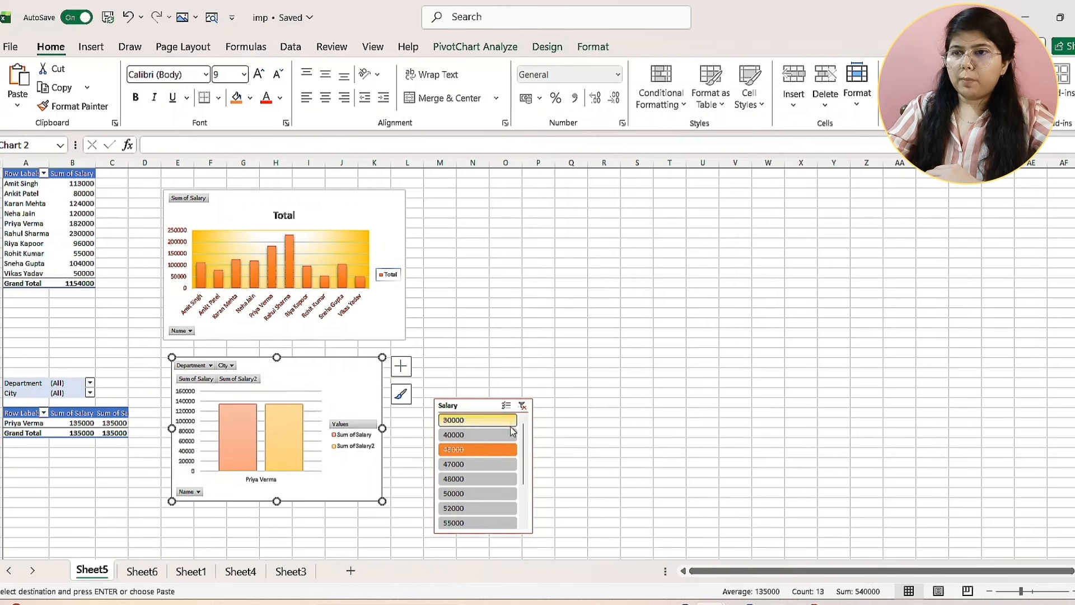
{"action": "left_click_drag", "start_coordinate": [482, 410], "coordinate": [472, 219]}
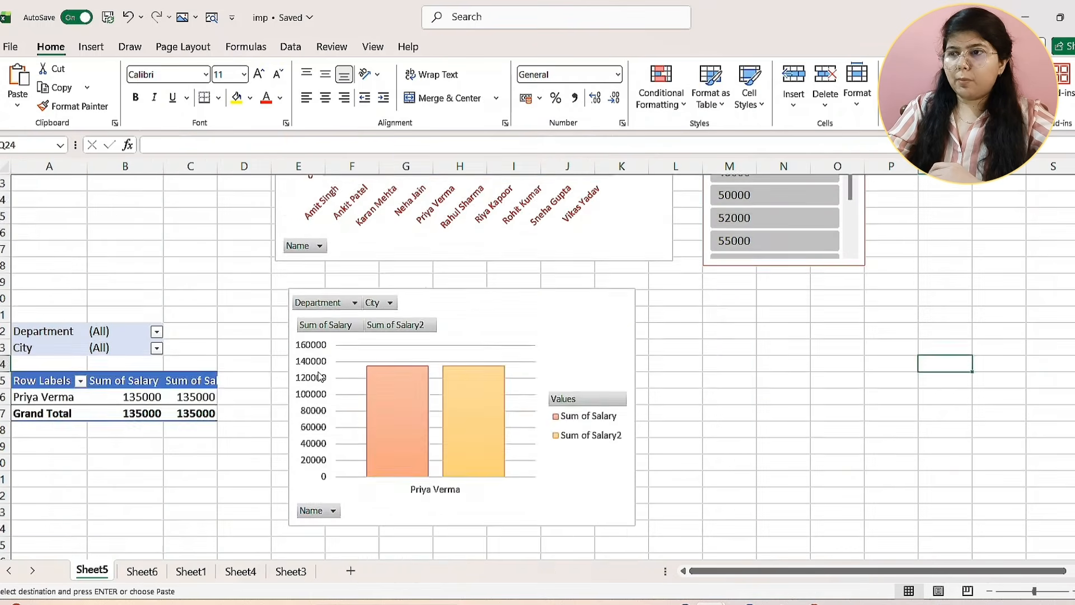
- Widen column C on Sheet5 to fit the pasted pivot table's Sum of Salary2 header and review the combined layout
{"action": "scroll", "coordinate": [317, 374], "scroll_direction": "up", "scroll_amount": 4}
{"action": "scroll", "coordinate": [316, 374], "scroll_direction": "down", "scroll_amount": 2}
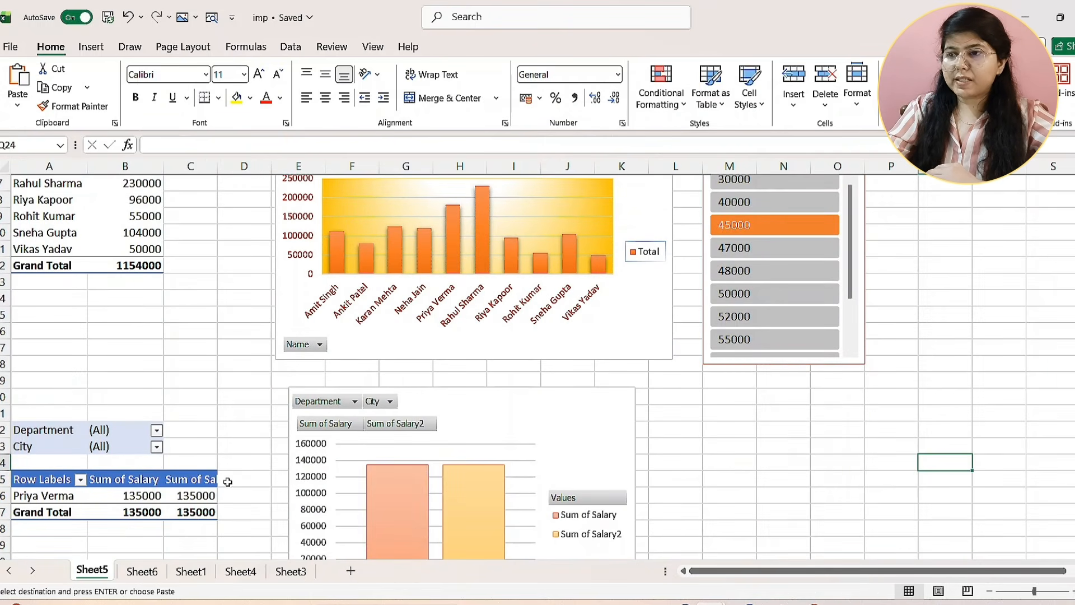
{"action": "left_click_drag", "start_coordinate": [218, 165], "coordinate": [233, 166]}
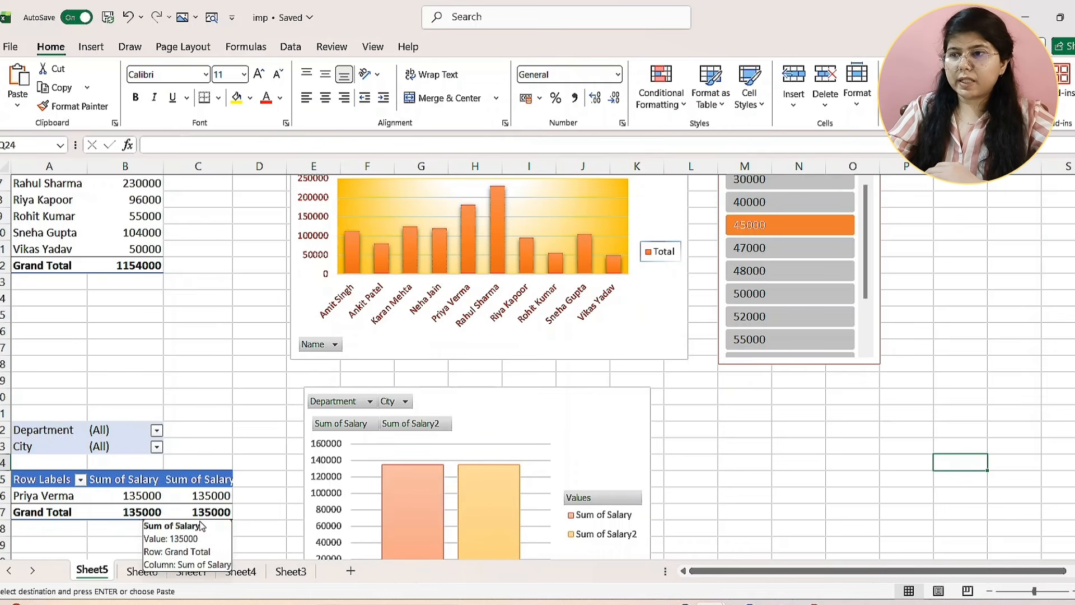
{"action": "scroll", "coordinate": [124, 251], "scroll_direction": "up", "scroll_amount": 2}
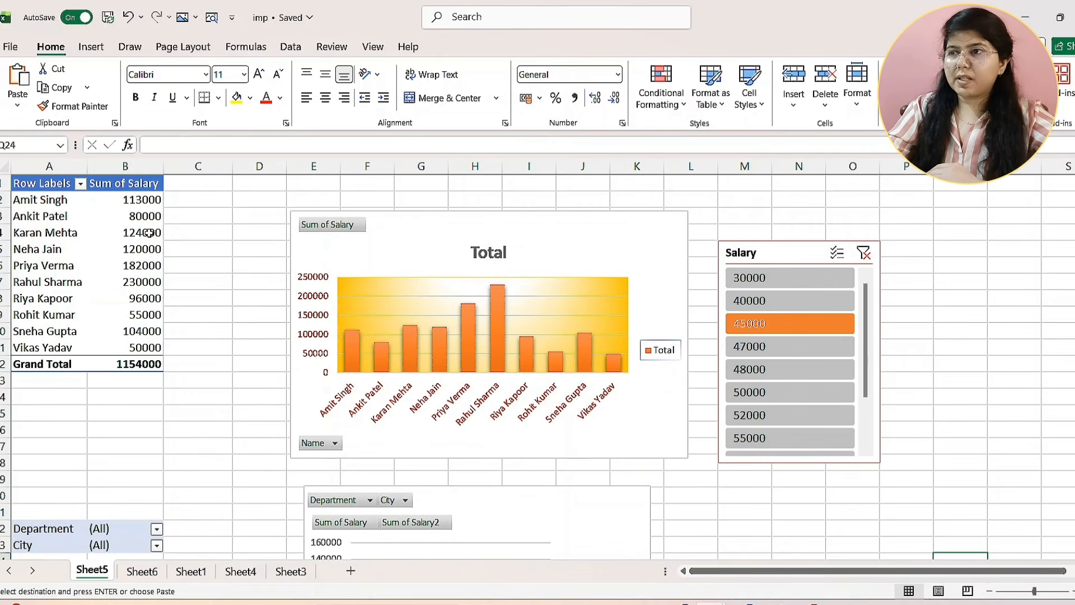
{"action": "scroll", "coordinate": [144, 283], "scroll_direction": "down", "scroll_amount": 8}
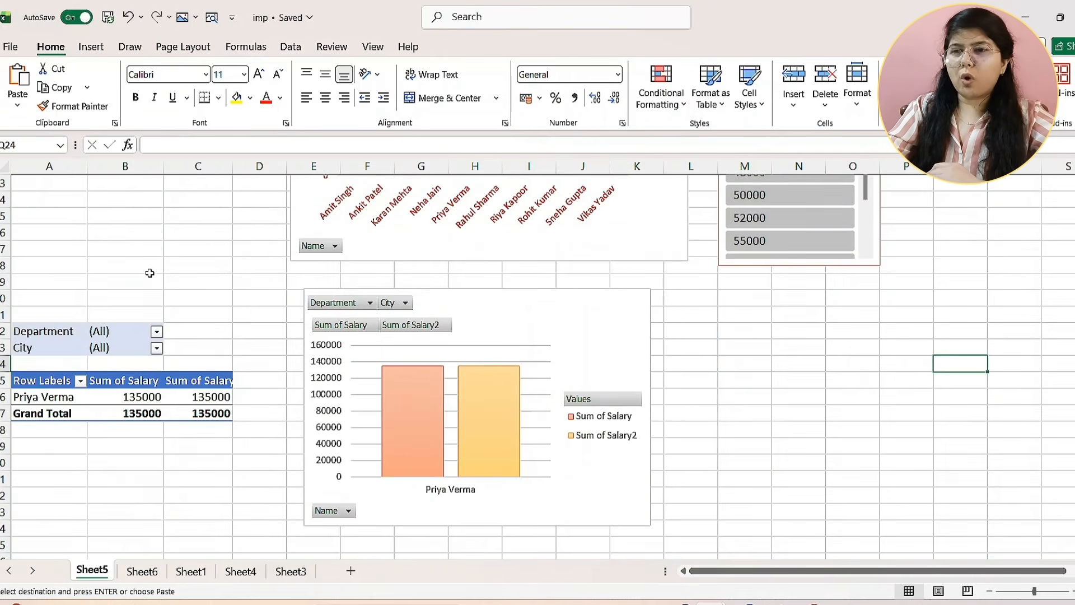
{"action": "left_click", "coordinate": [65, 415]}
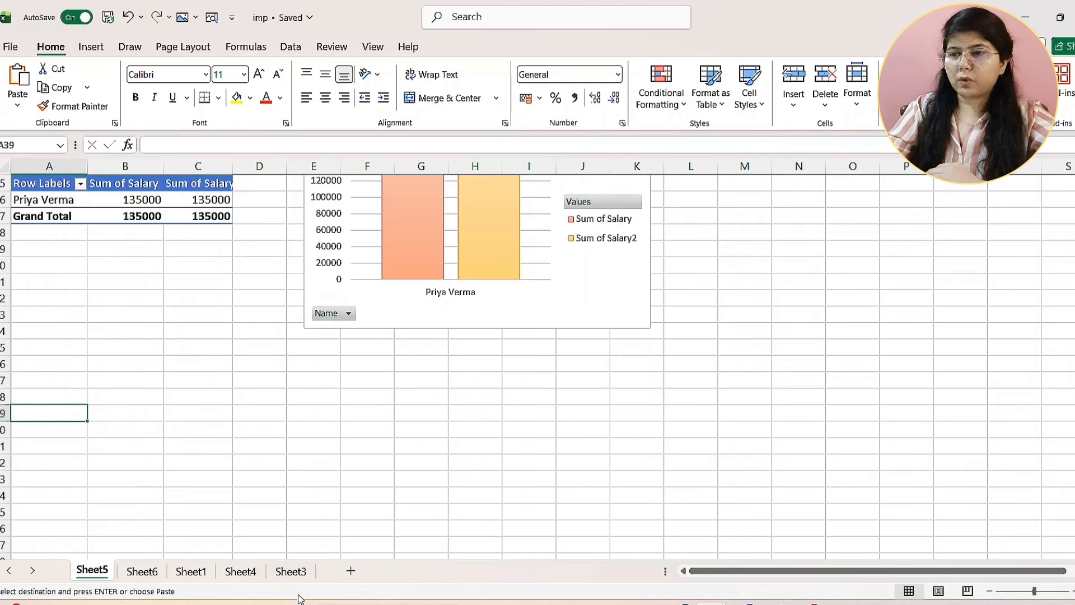
- Insert another PivotChart based on Table2 from Sheet1, placed on a new worksheet
{"action": "left_click", "coordinate": [229, 577]}
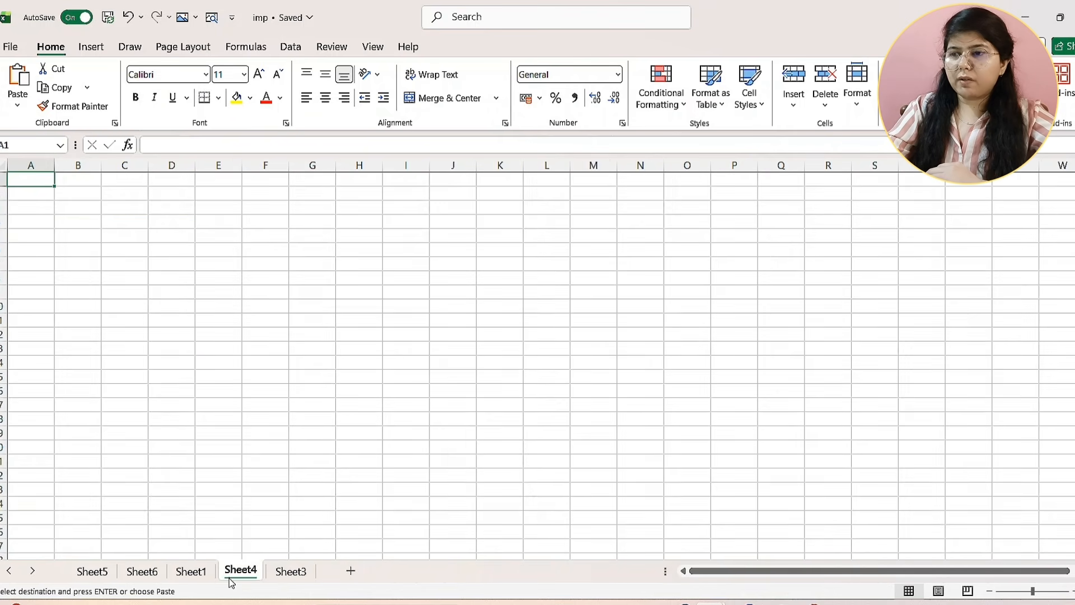
{"action": "left_click", "coordinate": [191, 571]}
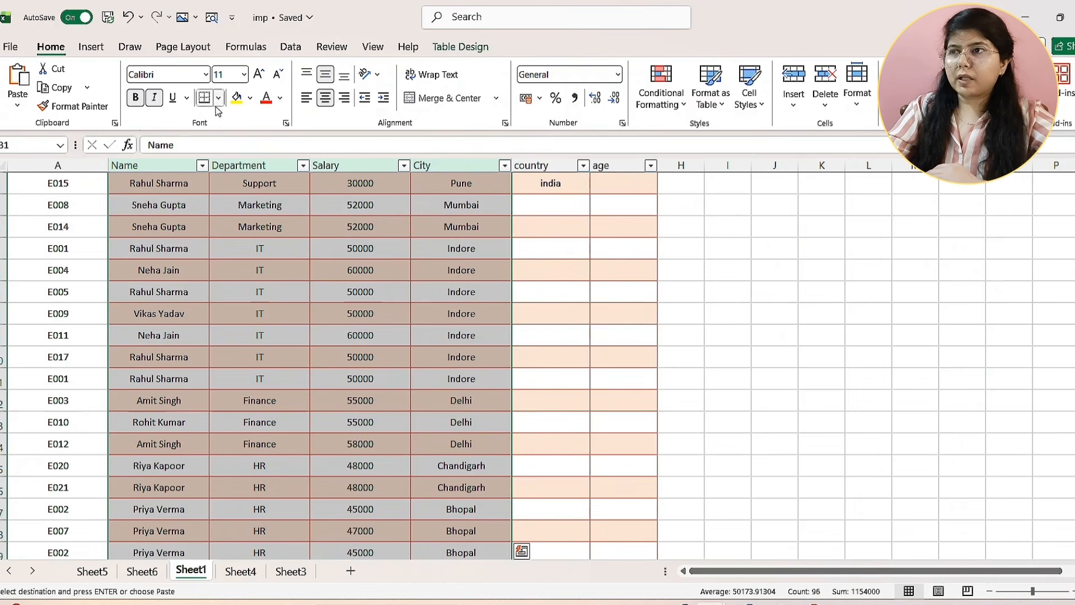
{"action": "left_click", "coordinate": [93, 47]}
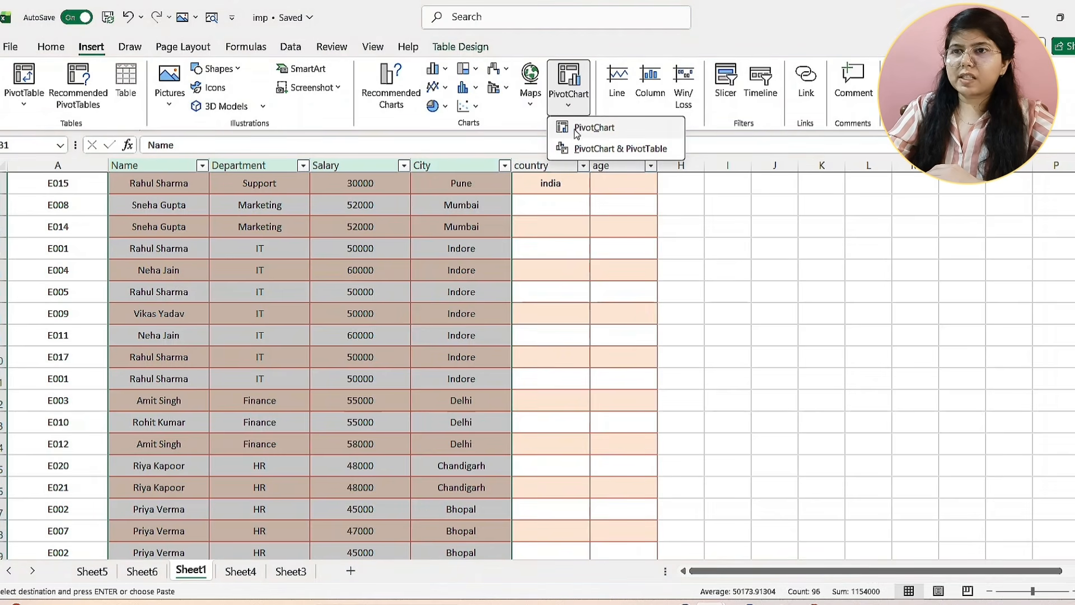
{"action": "left_click", "coordinate": [585, 129]}
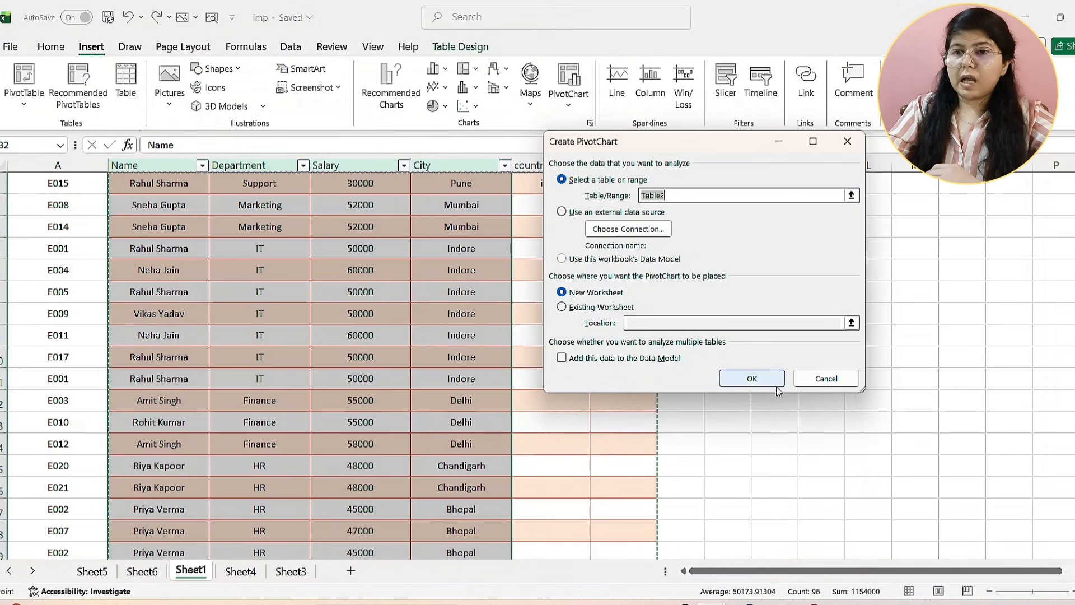
{"action": "left_click", "coordinate": [752, 379]}
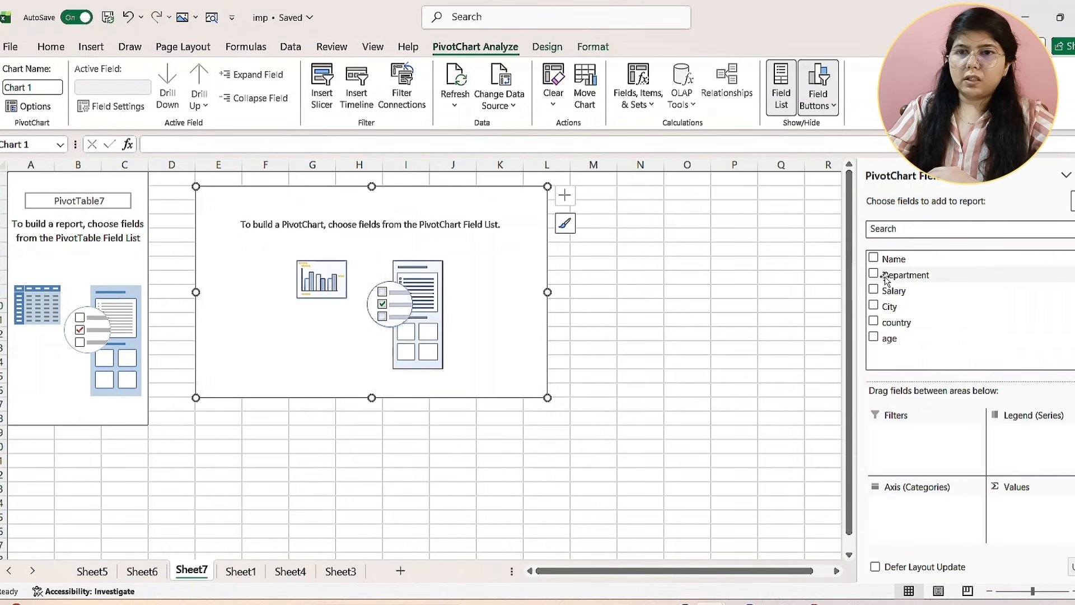
- Add Name as axis and City as legend to the new PivotChart, filtering City to Ahmedabad, Bangalore, Bhopal, Chandigarh and Delhi
{"action": "left_click", "coordinate": [874, 306]}
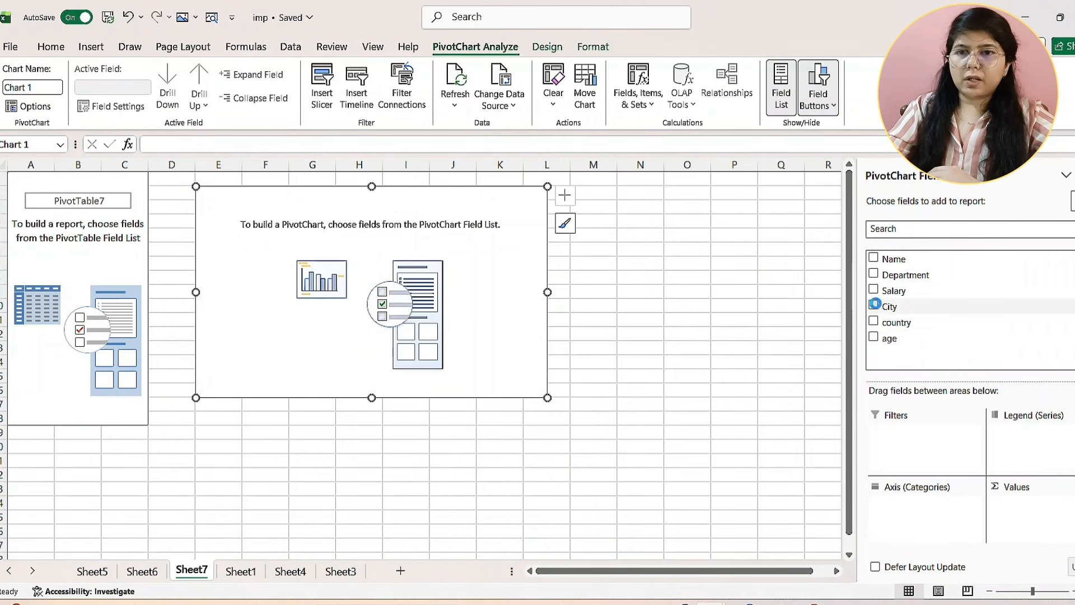
{"action": "left_click", "coordinate": [874, 258]}
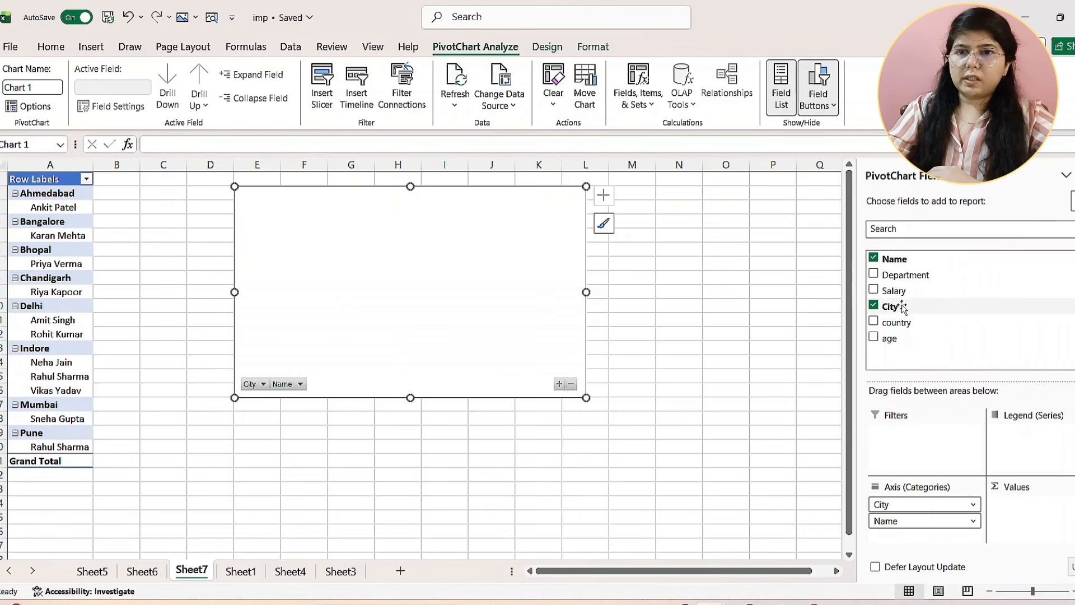
{"action": "left_click_drag", "start_coordinate": [901, 307], "coordinate": [916, 434]}
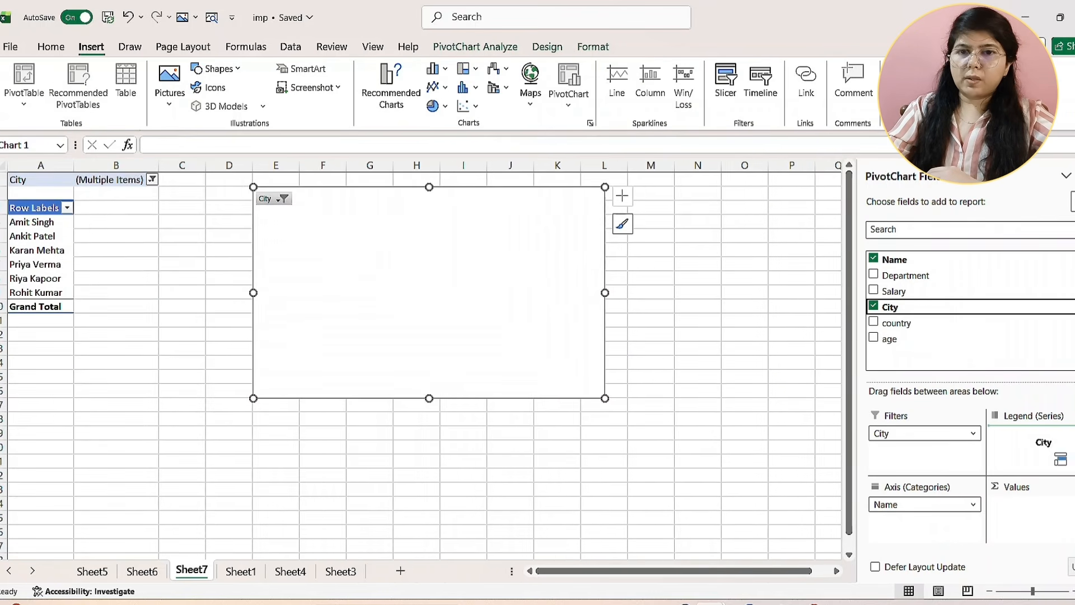
{"action": "left_click_drag", "start_coordinate": [1056, 454], "coordinate": [1046, 445]}
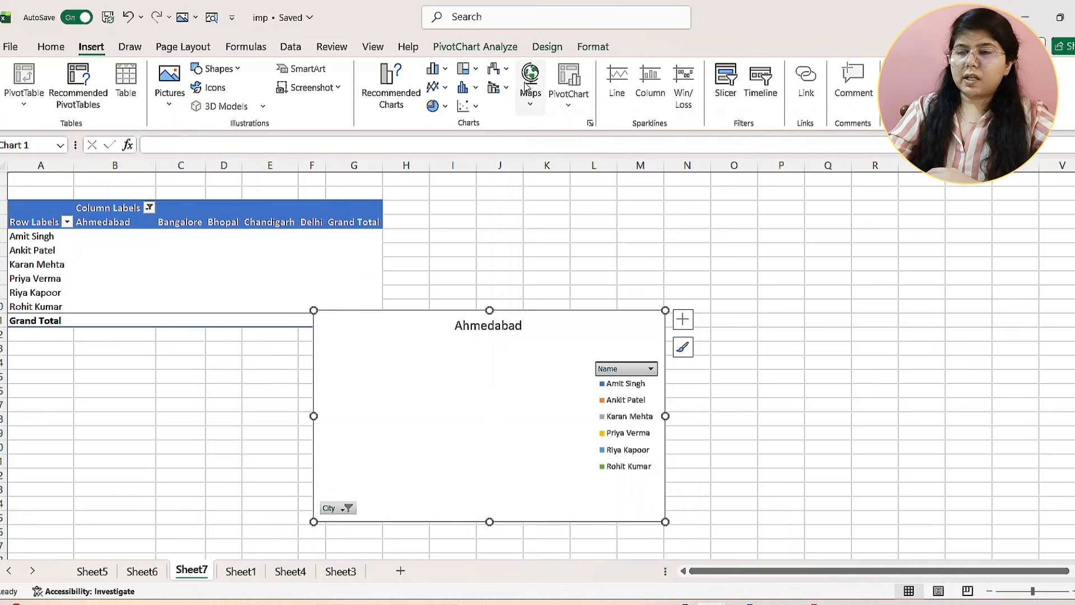
- Compare map, pie, bar, stock, line and histogram types for the PivotChart and change it to 100% Stacked Column
{"action": "left_click", "coordinate": [526, 87]}
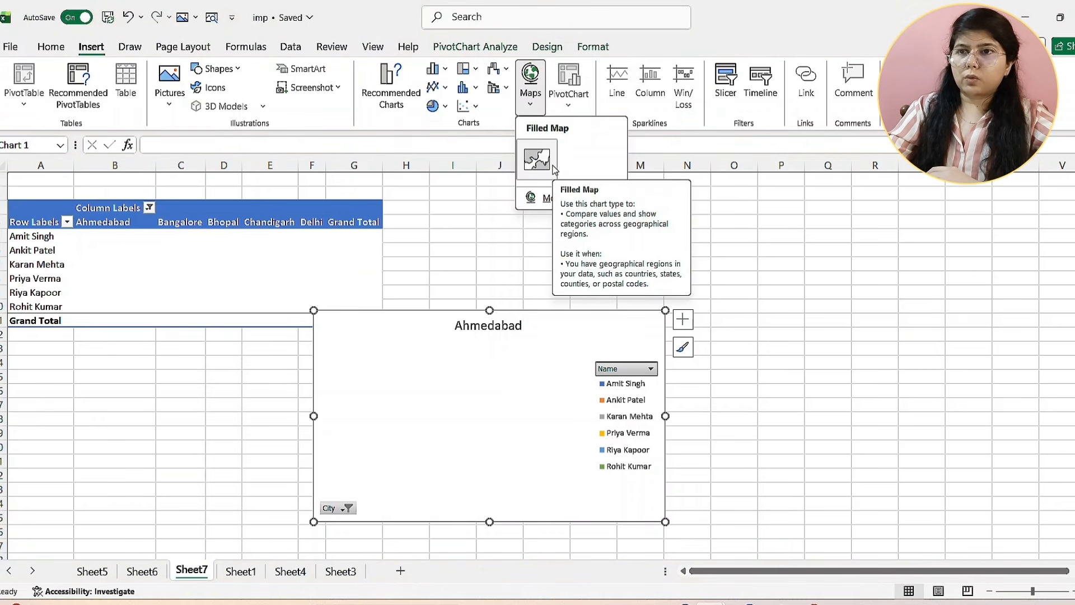
{"action": "left_click", "coordinate": [547, 200]}
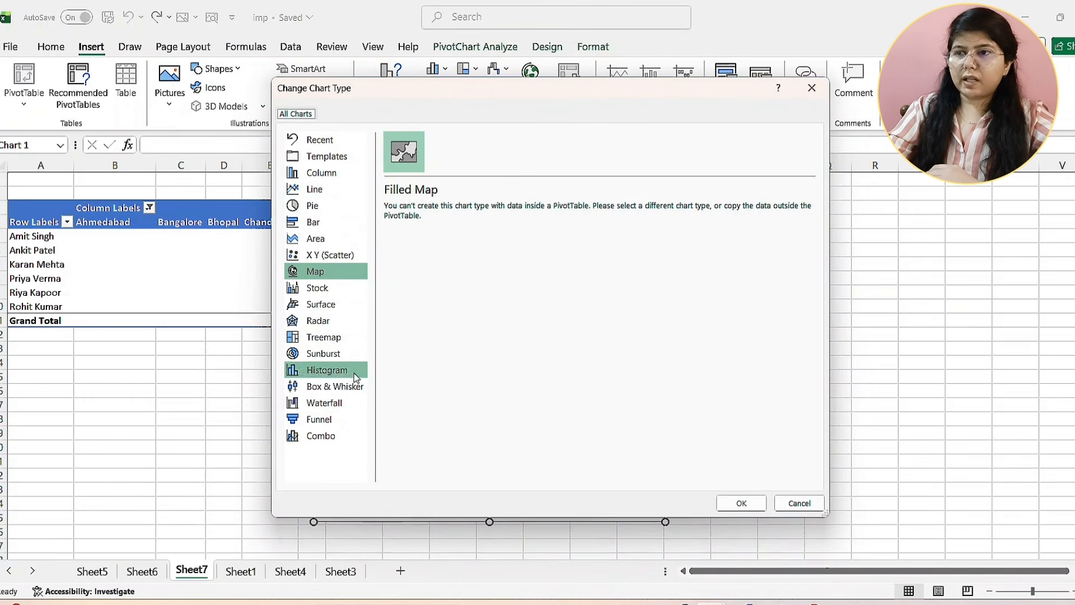
{"action": "left_click", "coordinate": [315, 207]}
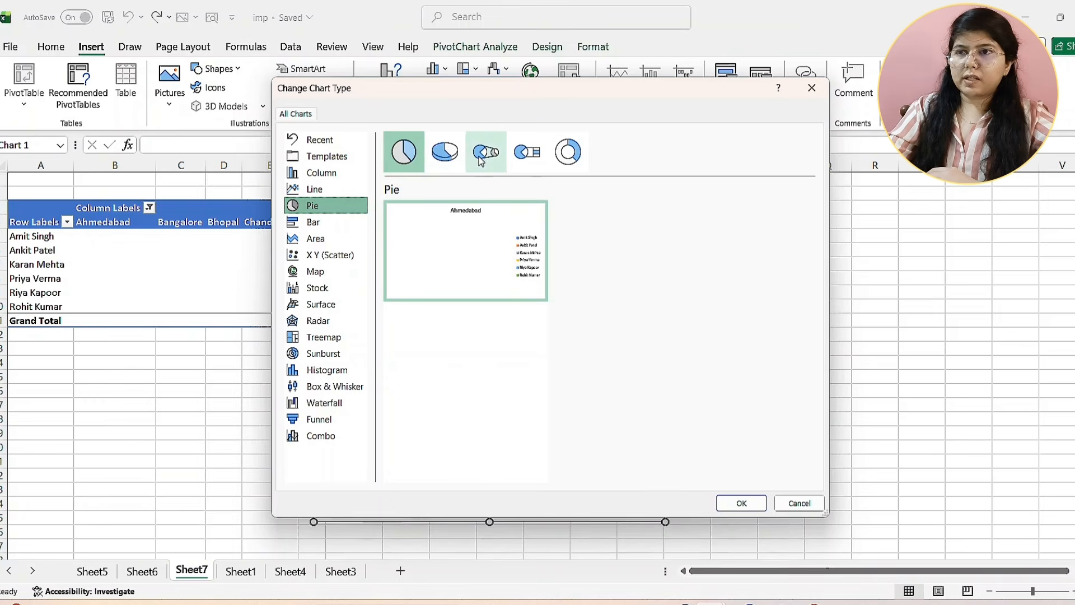
{"action": "left_click", "coordinate": [446, 153]}
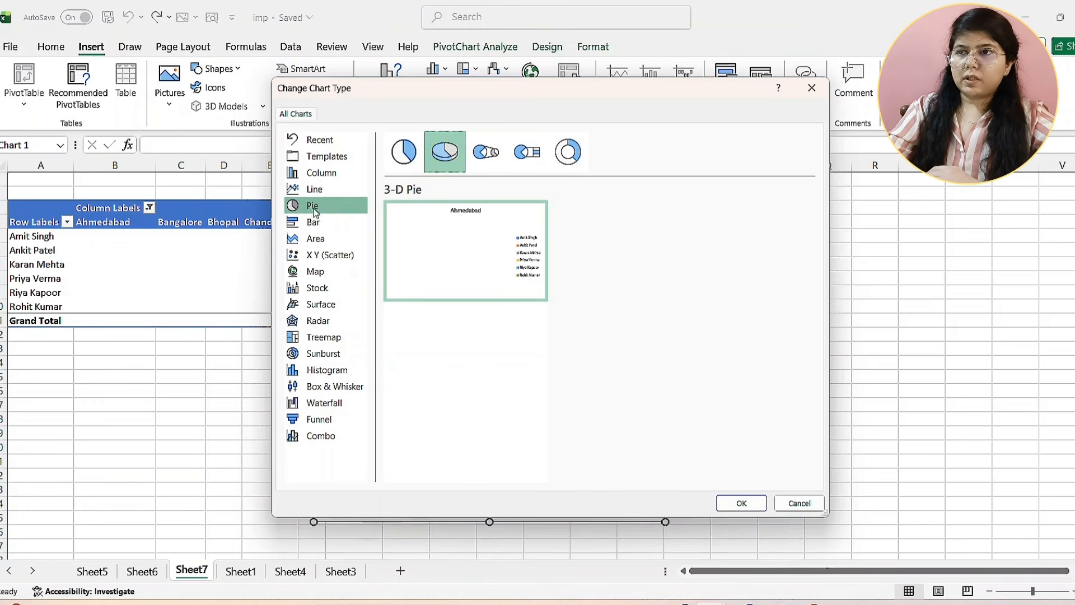
{"action": "left_click", "coordinate": [309, 223]}
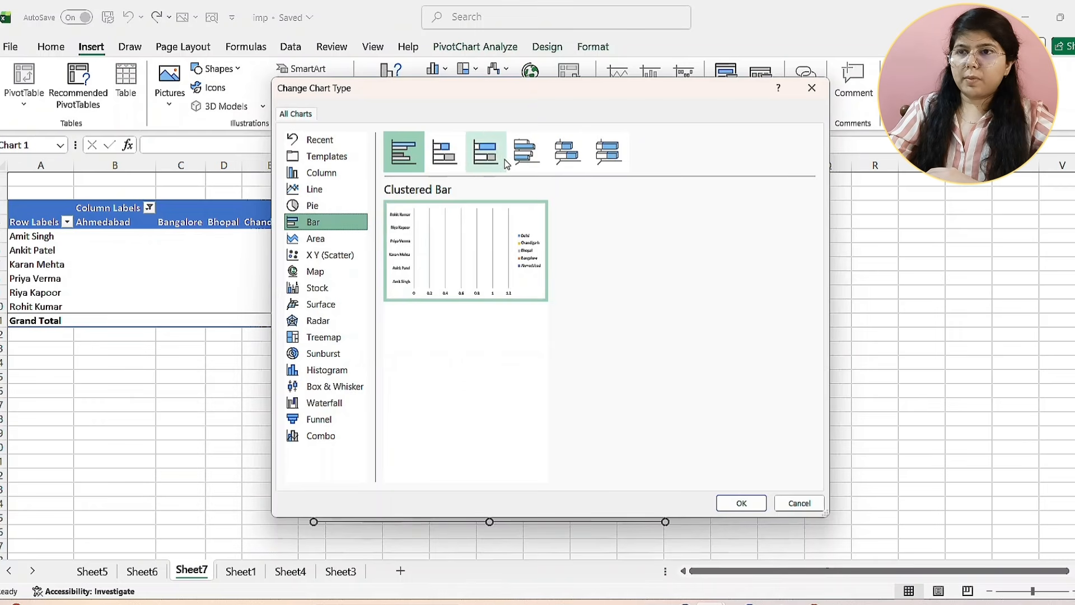
{"action": "left_click", "coordinate": [346, 289]}
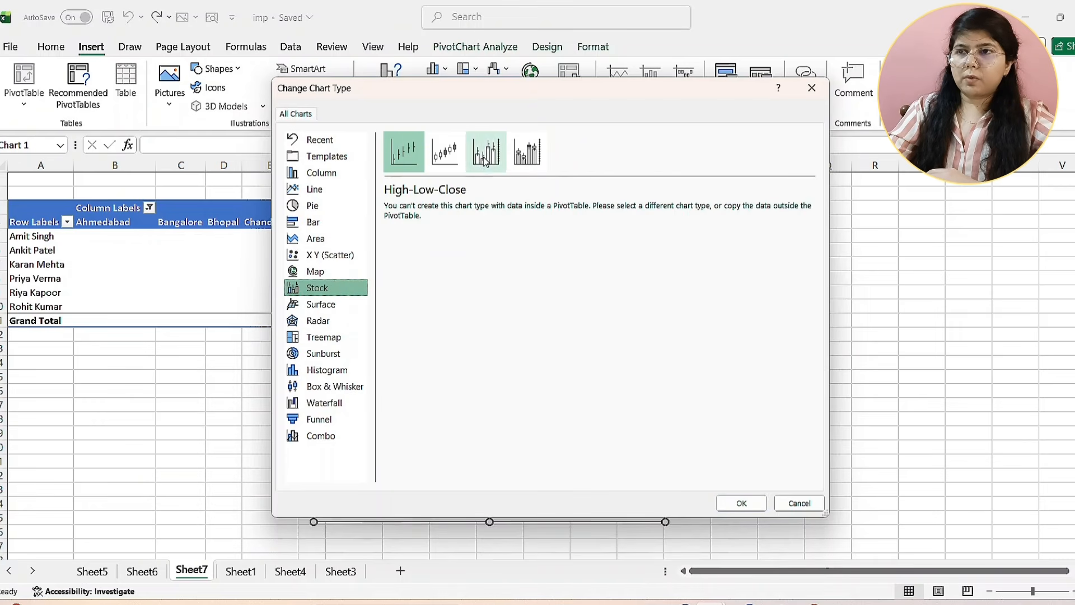
{"action": "left_click", "coordinate": [344, 206]}
{"action": "left_click", "coordinate": [341, 191]}
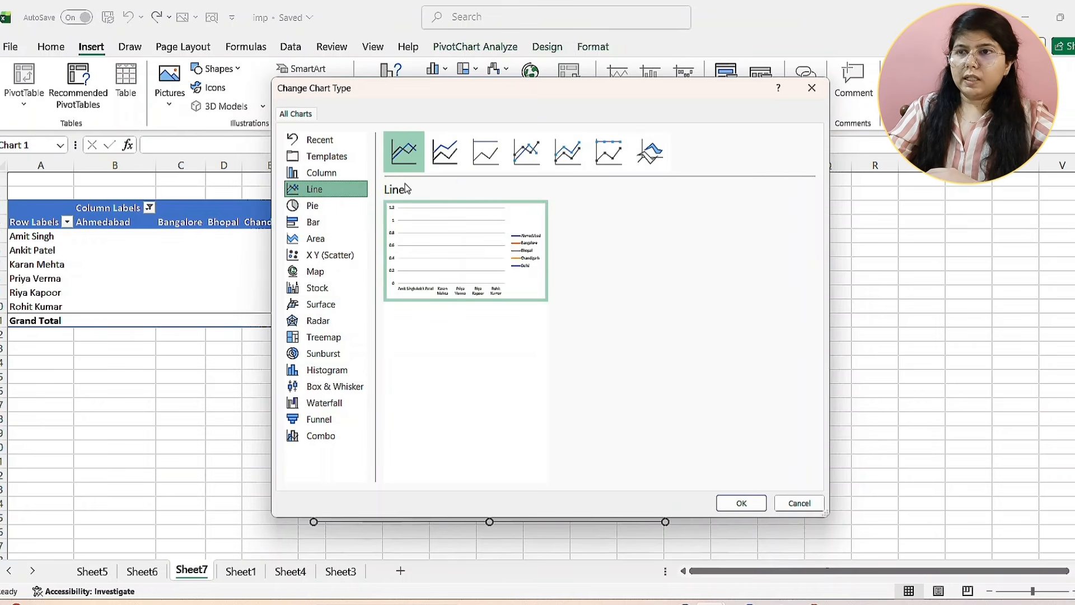
{"action": "left_click", "coordinate": [330, 174]}
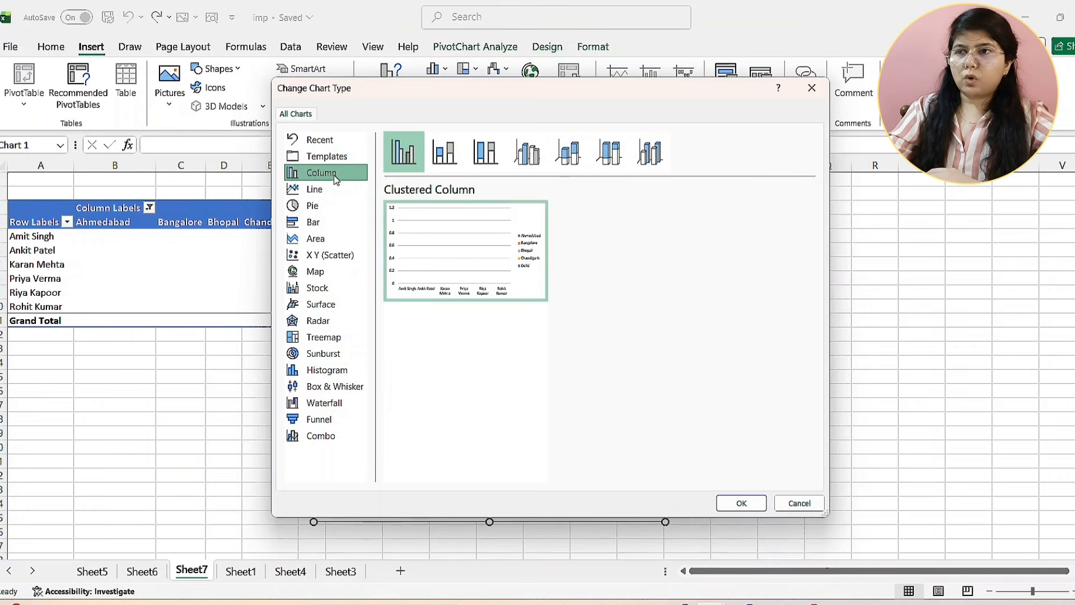
{"action": "left_click", "coordinate": [313, 159]}
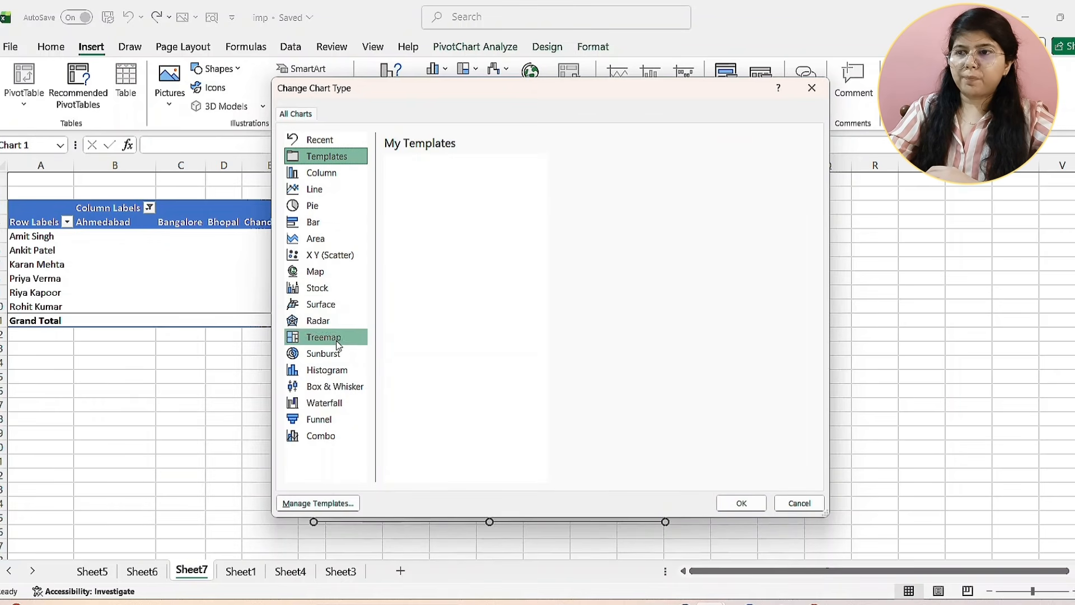
{"action": "left_click", "coordinate": [335, 363]}
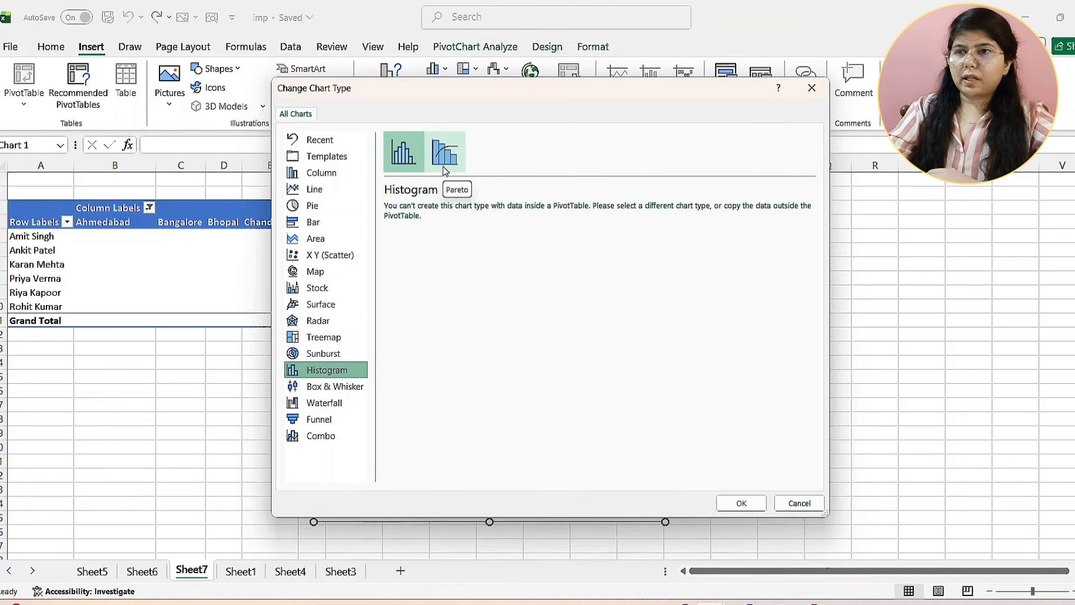
{"action": "left_click", "coordinate": [321, 172]}
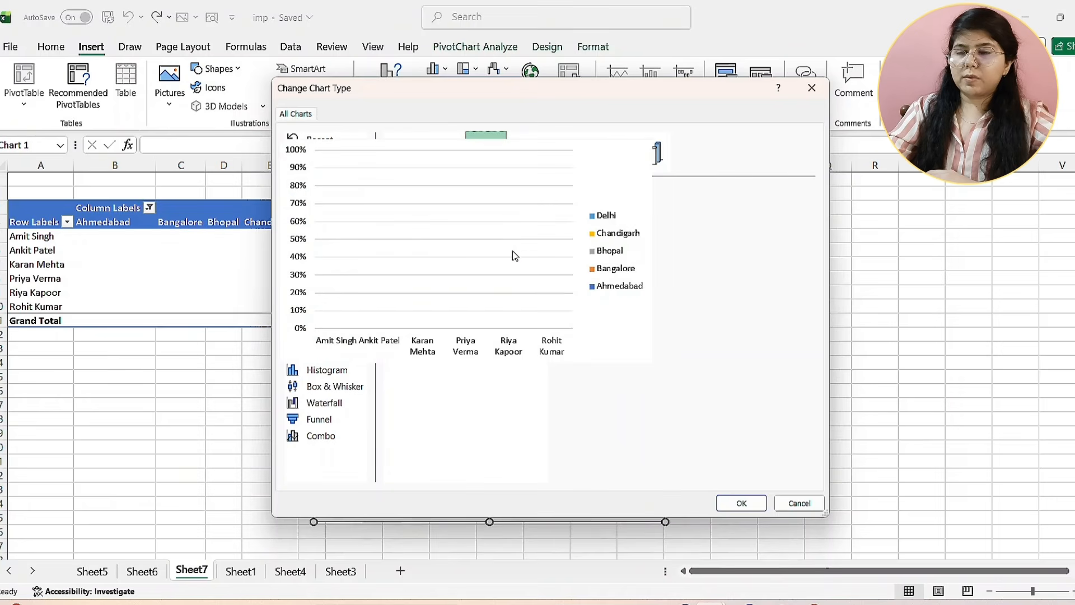
{"action": "left_click", "coordinate": [740, 502]}
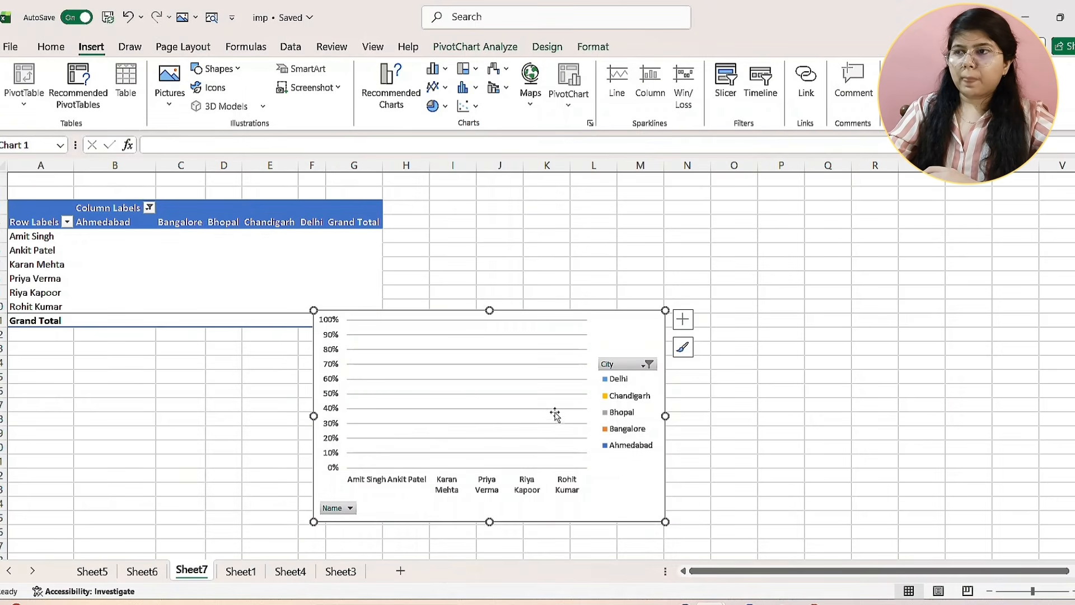
- Adjust the plot area's position inside the PivotChart and move the whole chart beside the pivot table on Sheet7
{"action": "left_click_drag", "start_coordinate": [481, 373], "coordinate": [520, 355]}
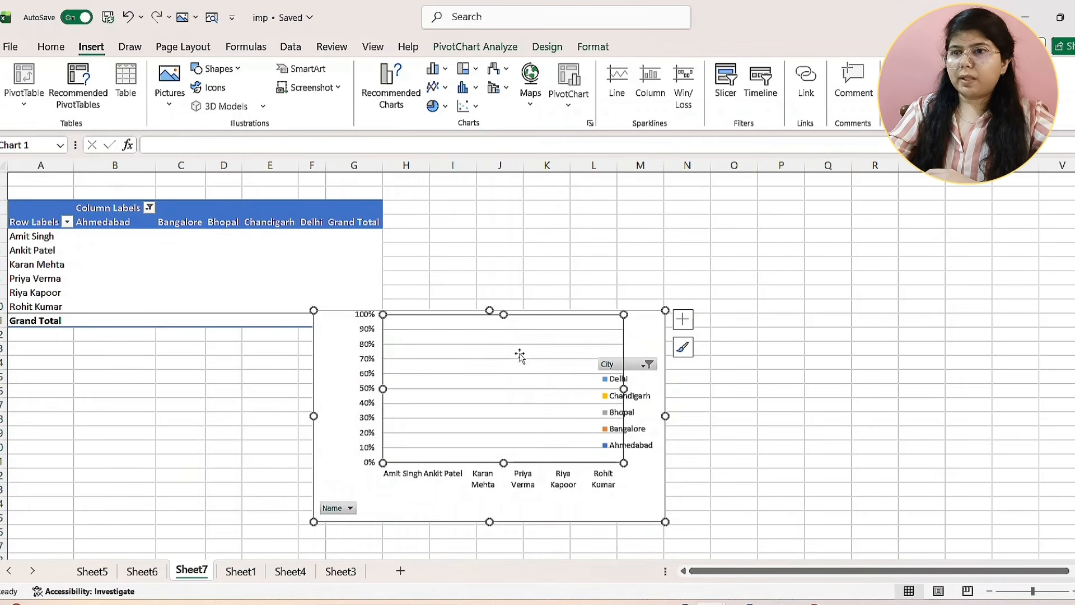
{"action": "left_click", "coordinate": [602, 343]}
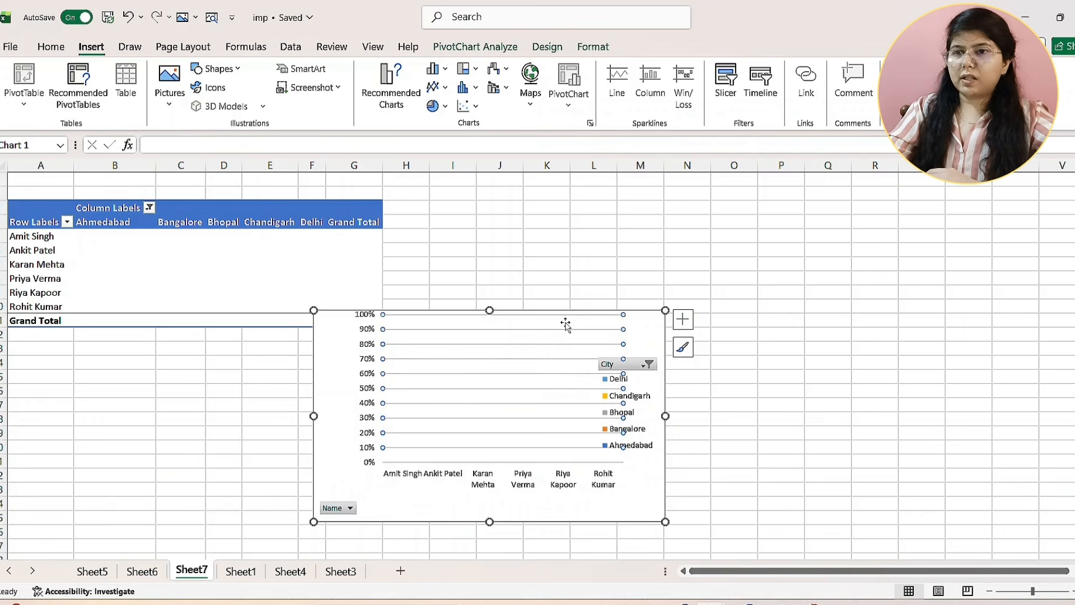
{"action": "left_click_drag", "start_coordinate": [566, 324], "coordinate": [535, 339]}
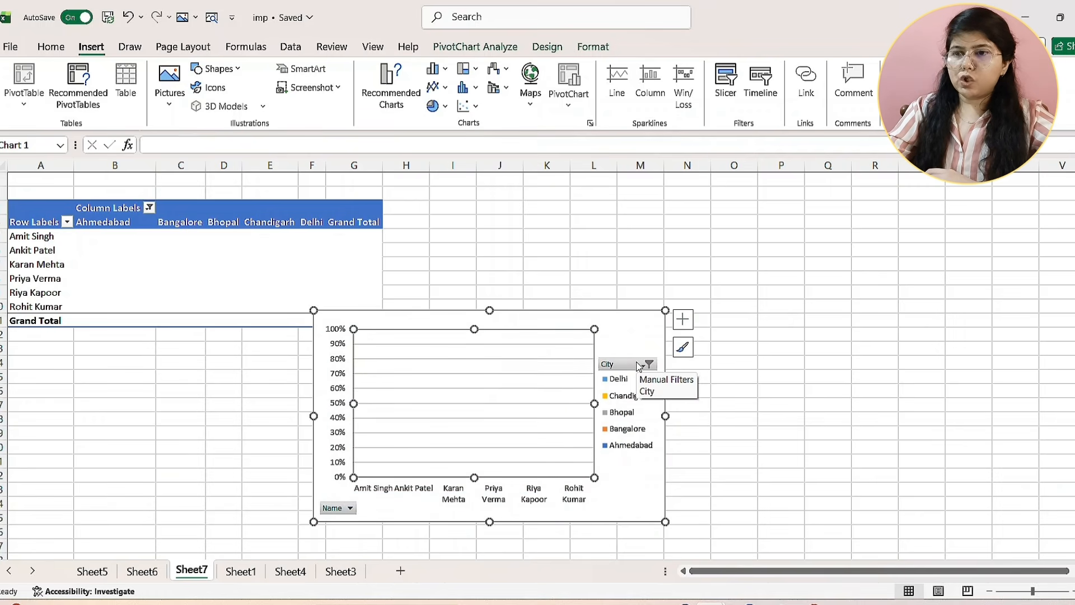
{"action": "left_click_drag", "start_coordinate": [644, 312], "coordinate": [826, 216]}
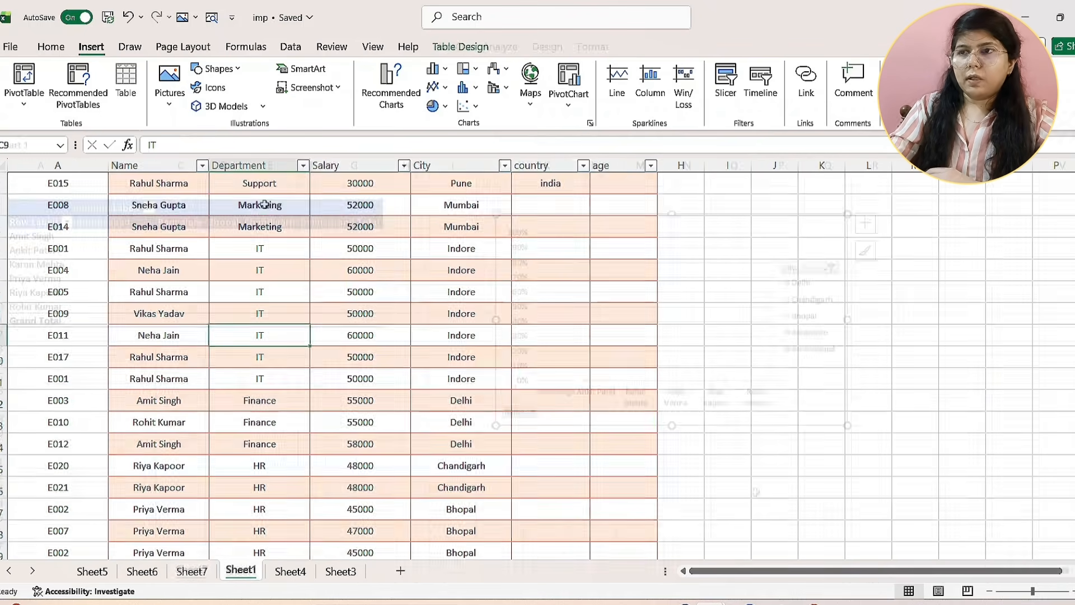
- Insert a 3-D Pie chart from the Department and Salary data in C2:D24 on Sheet1 and move it beside the Salary column
{"action": "left_click", "coordinate": [282, 185]}
{"action": "left_click_drag", "start_coordinate": [282, 186], "coordinate": [413, 518]}
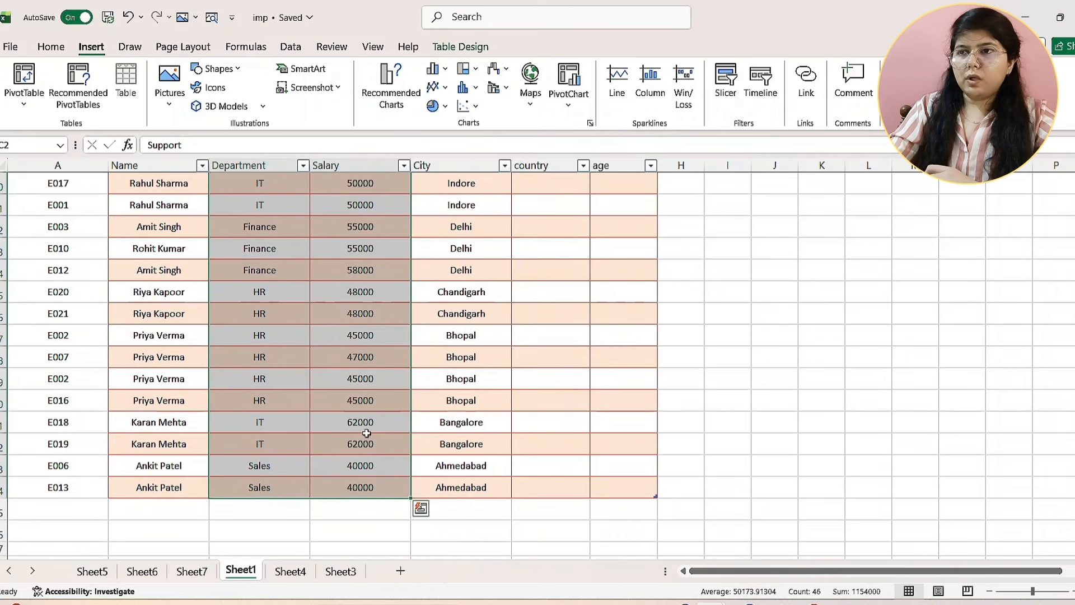
{"action": "scroll", "coordinate": [353, 369], "scroll_direction": "up", "scroll_amount": 3}
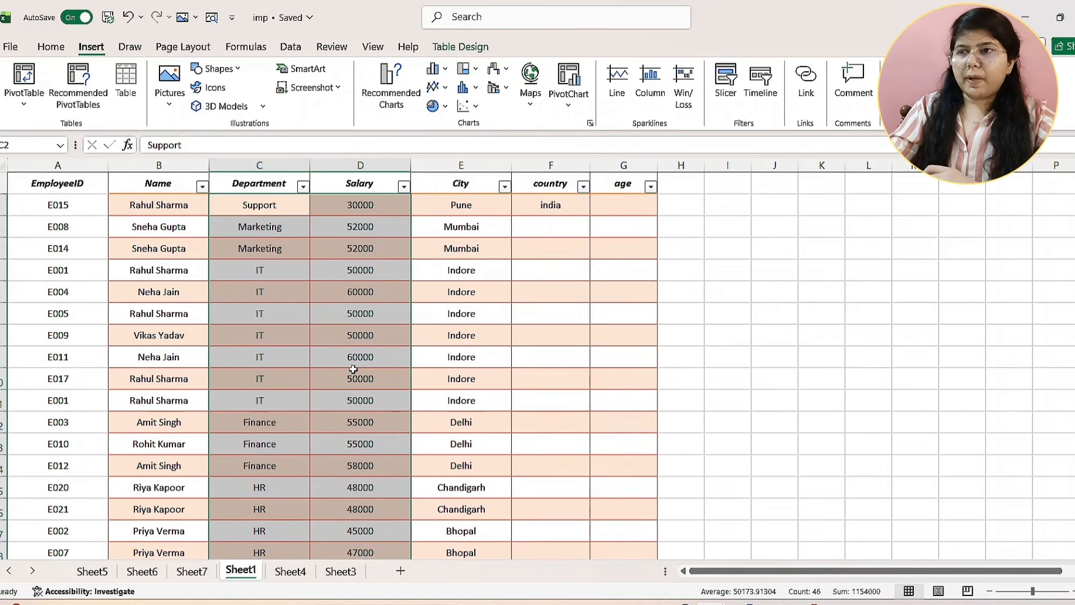
{"action": "left_click", "coordinate": [436, 106]}
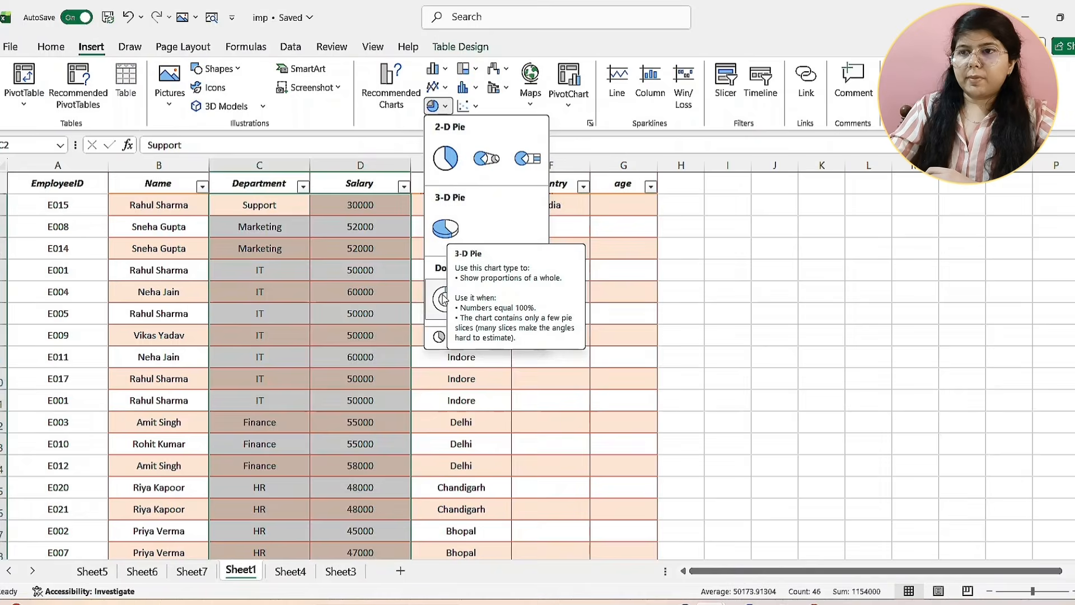
{"action": "left_click", "coordinate": [445, 226]}
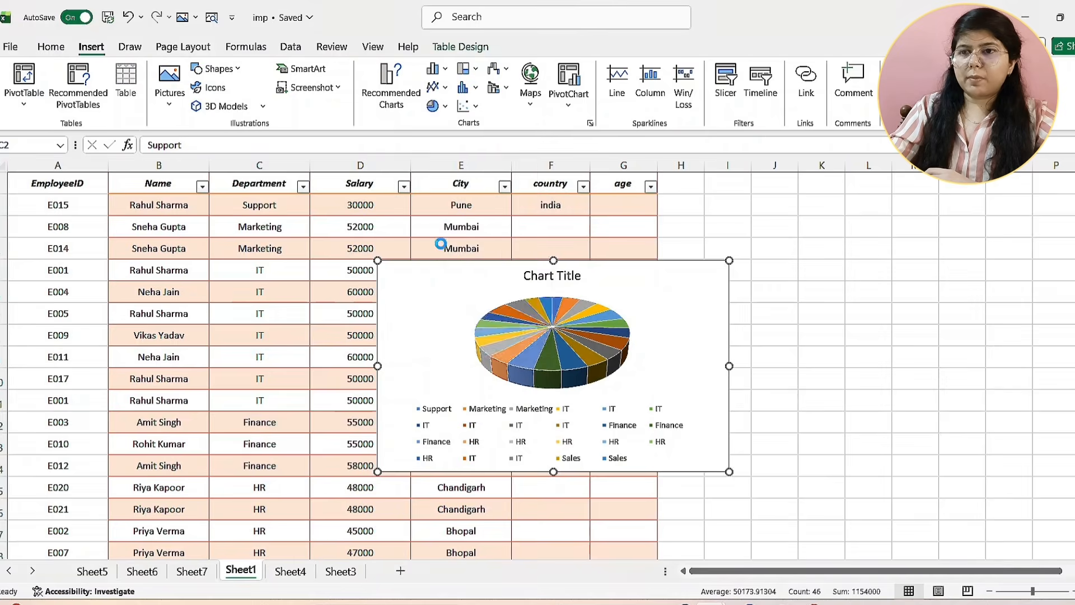
{"action": "left_click_drag", "start_coordinate": [625, 281], "coordinate": [759, 250]}
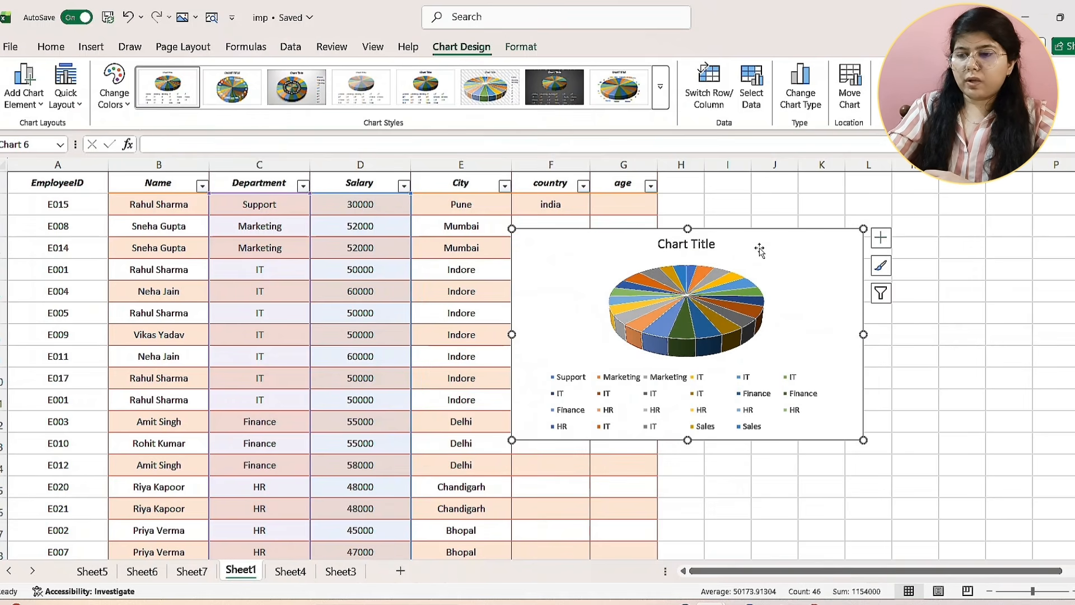
- Cut the 3-D Pie chart from Sheet1 and paste it on Sheet5
{"action": "key", "text": "Delete"}
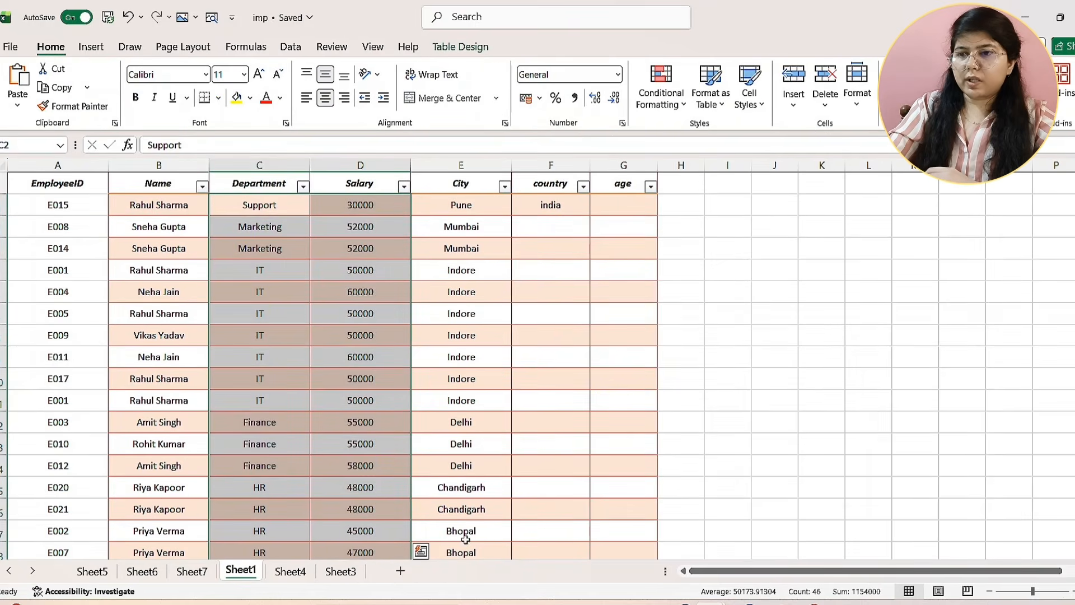
{"action": "left_click", "coordinate": [192, 577]}
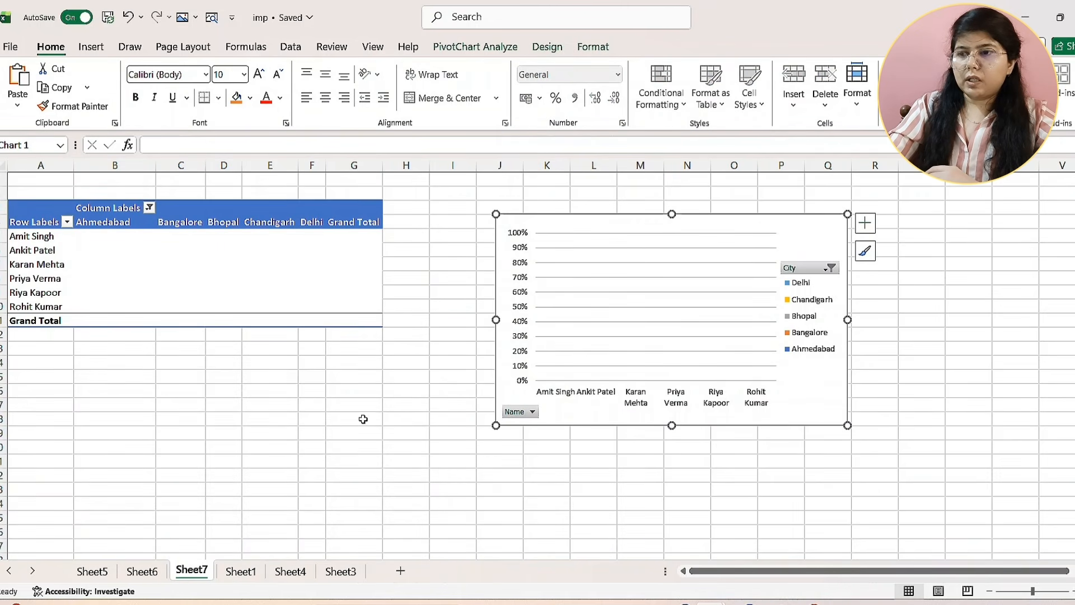
{"action": "left_click", "coordinate": [92, 571]}
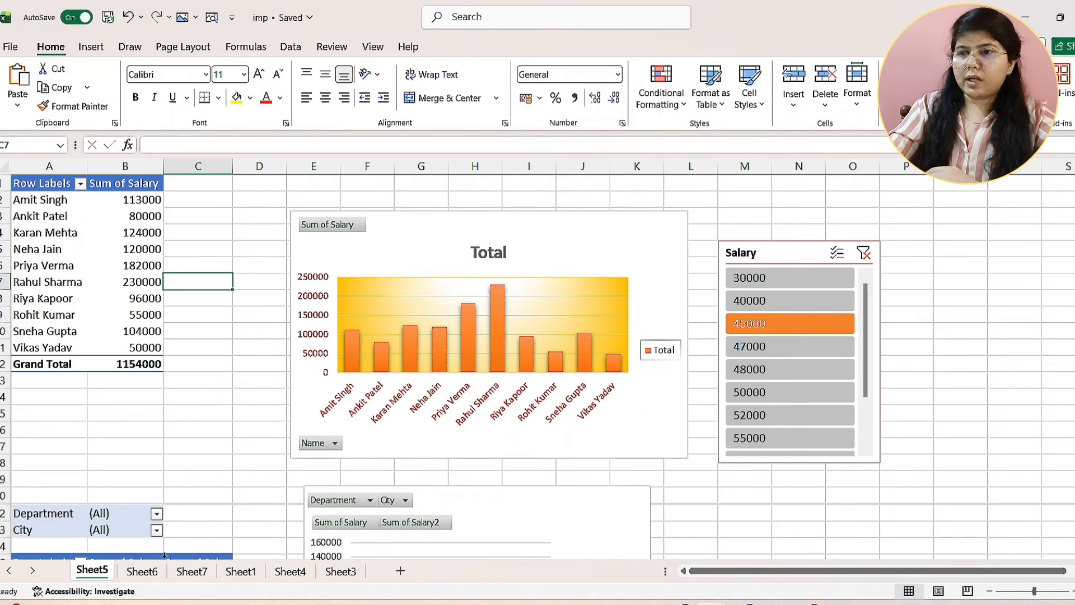
{"action": "scroll", "coordinate": [390, 445], "scroll_direction": "down", "scroll_amount": 4}
{"action": "scroll", "coordinate": [390, 445], "scroll_direction": "down", "scroll_amount": 2}
{"action": "scroll", "coordinate": [529, 415], "scroll_direction": "up", "scroll_amount": 4}
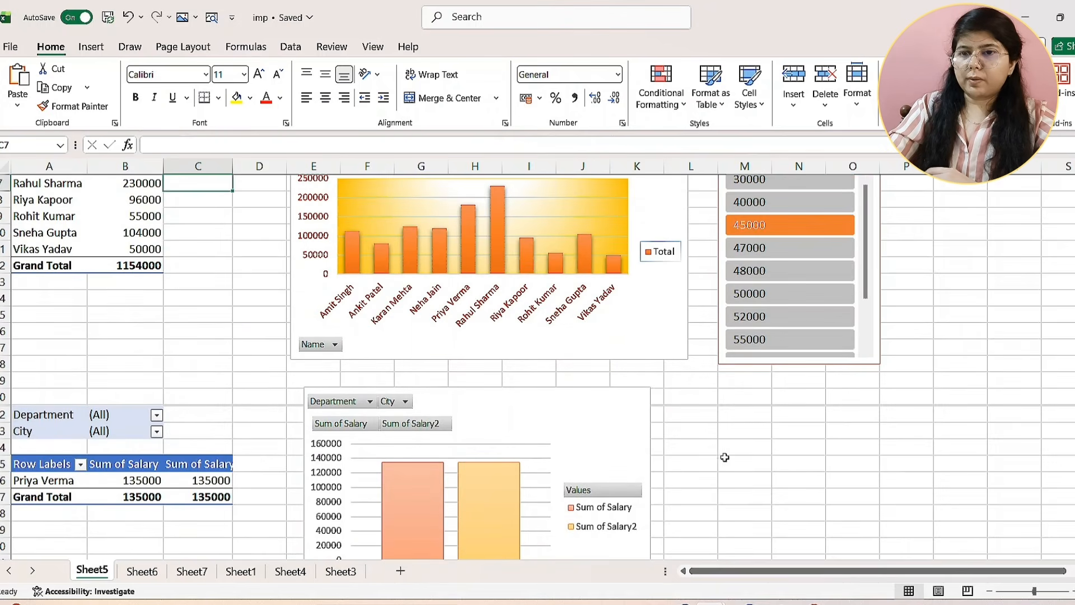
{"action": "left_click", "coordinate": [831, 461]}
{"action": "key", "text": "ctrl+v"}
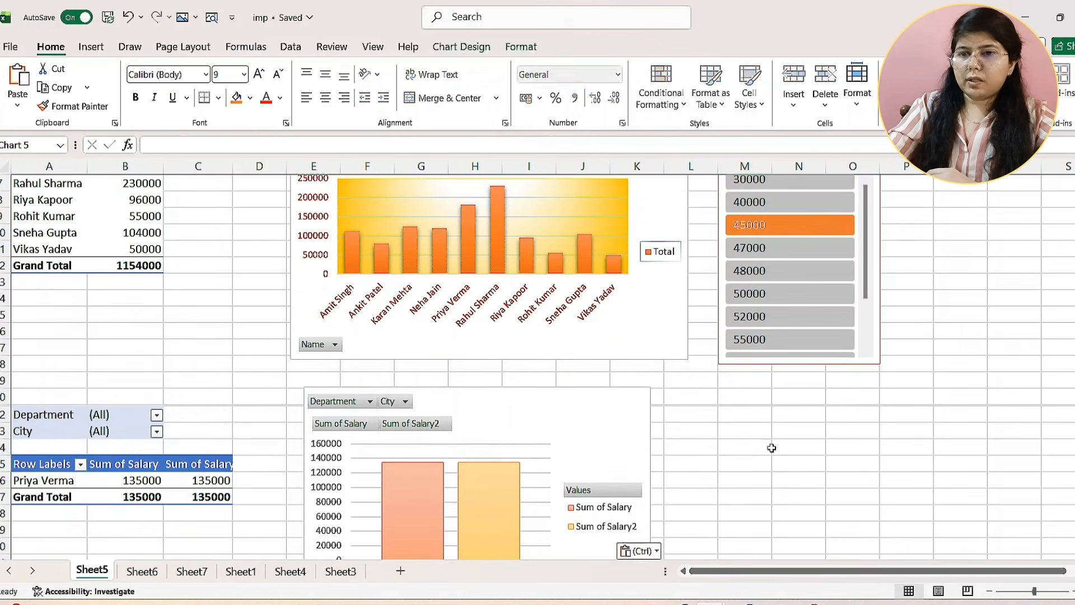
- Move the pasted pie chart over the area between the two PivotCharts on Sheet5 and enlarge it slightly
{"action": "left_click_drag", "start_coordinate": [853, 461], "coordinate": [424, 262]}
{"action": "scroll", "coordinate": [633, 280], "scroll_direction": "down", "scroll_amount": 4}
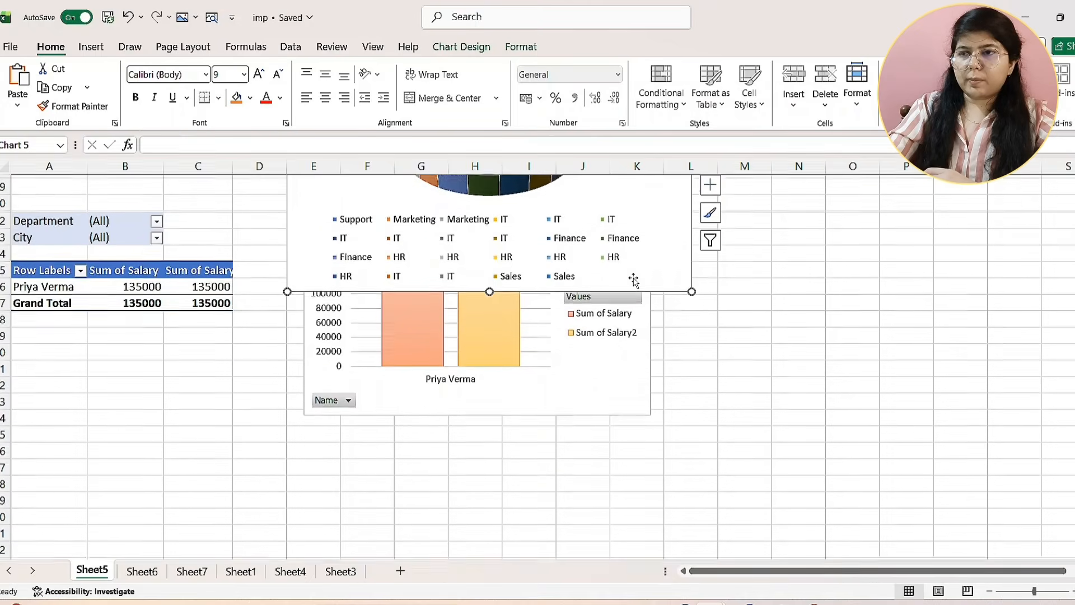
{"action": "scroll", "coordinate": [634, 280], "scroll_direction": "up", "scroll_amount": 2}
{"action": "scroll", "coordinate": [633, 280], "scroll_direction": "up", "scroll_amount": 2}
- Give the 3-D pie chart the chart style with percentage labels on the slices and a patterned light grey background
{"action": "double_click", "coordinate": [542, 361]}
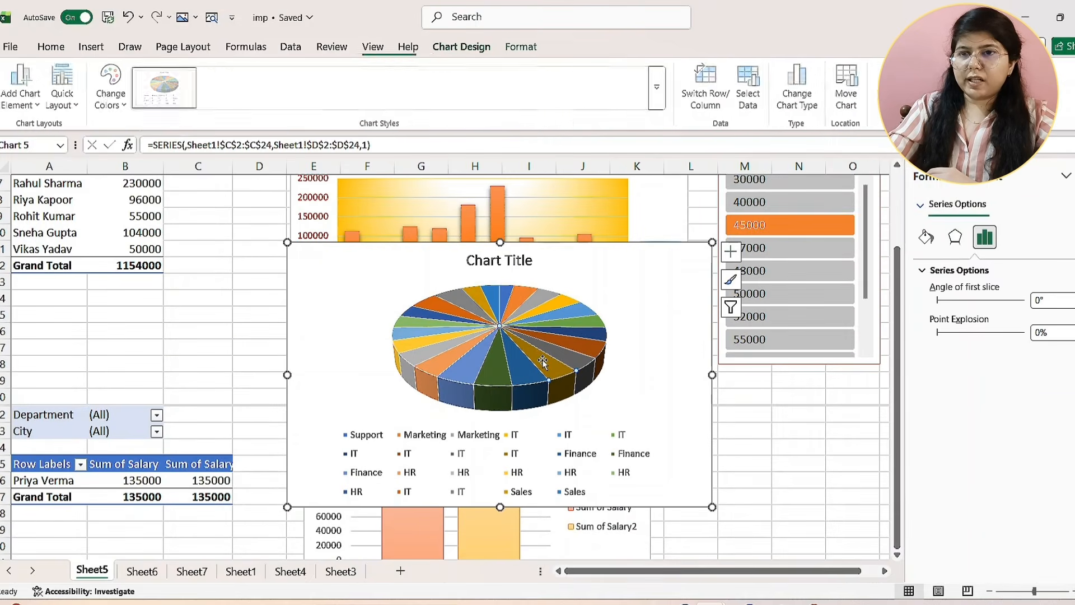
{"action": "left_click", "coordinate": [729, 282]}
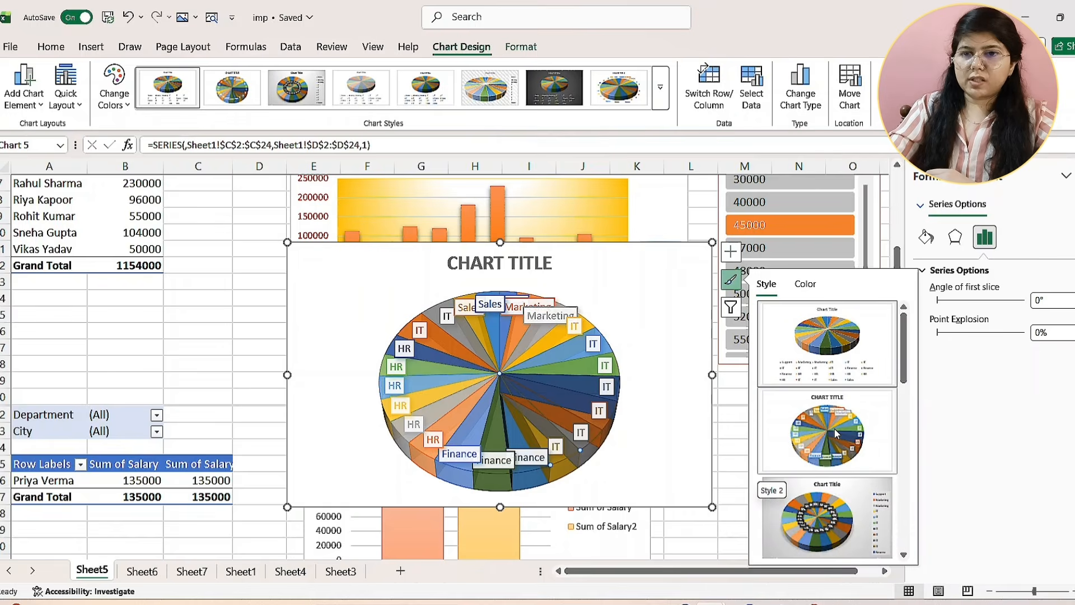
{"action": "scroll", "coordinate": [836, 432], "scroll_direction": "down", "scroll_amount": 3}
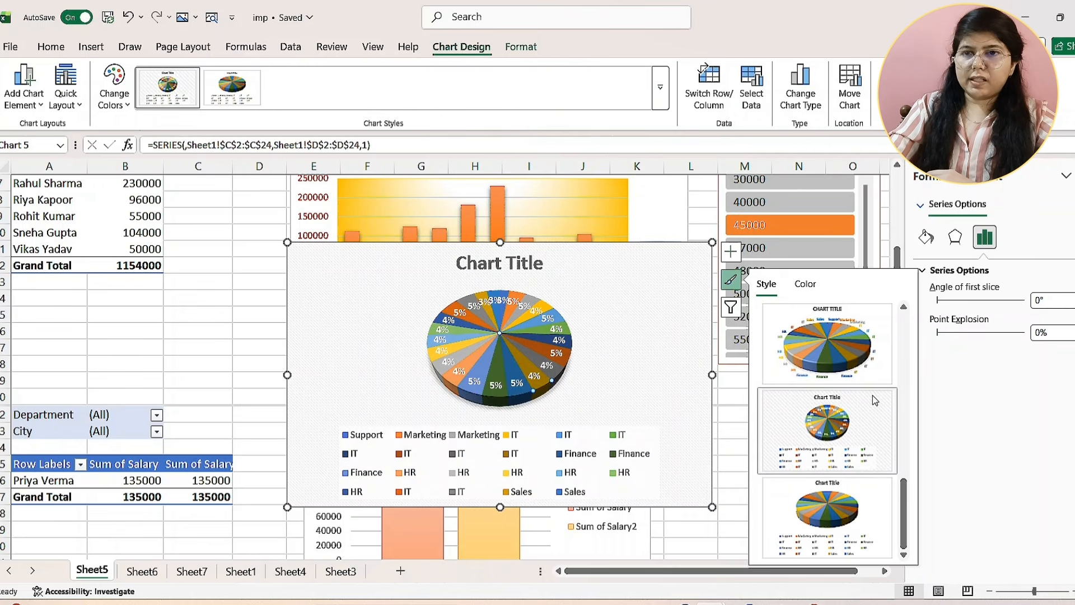
{"action": "left_click", "coordinate": [804, 285]}
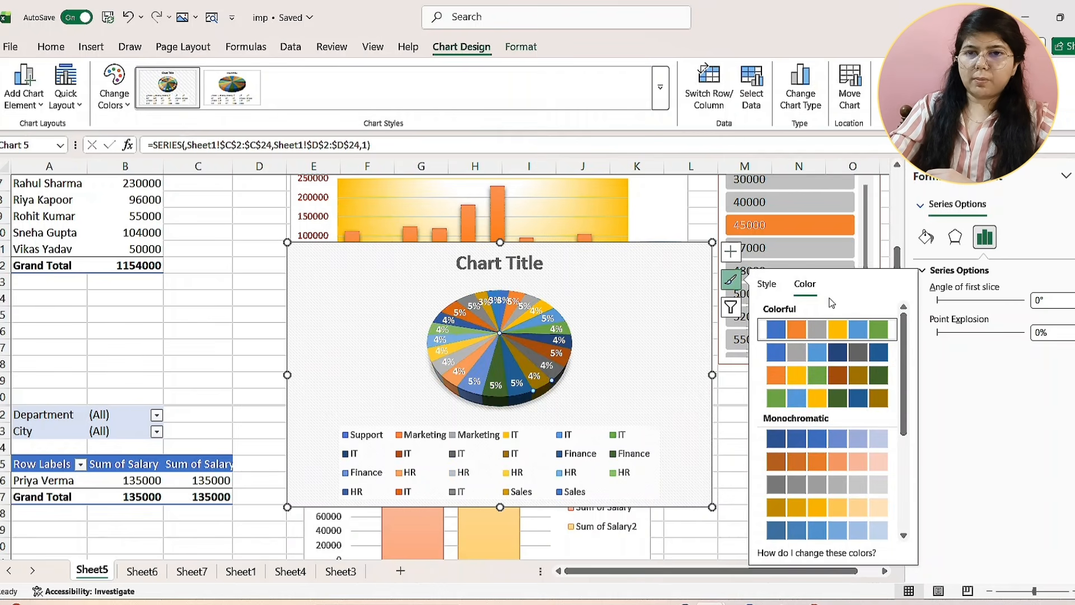
{"action": "left_click", "coordinate": [925, 237]}
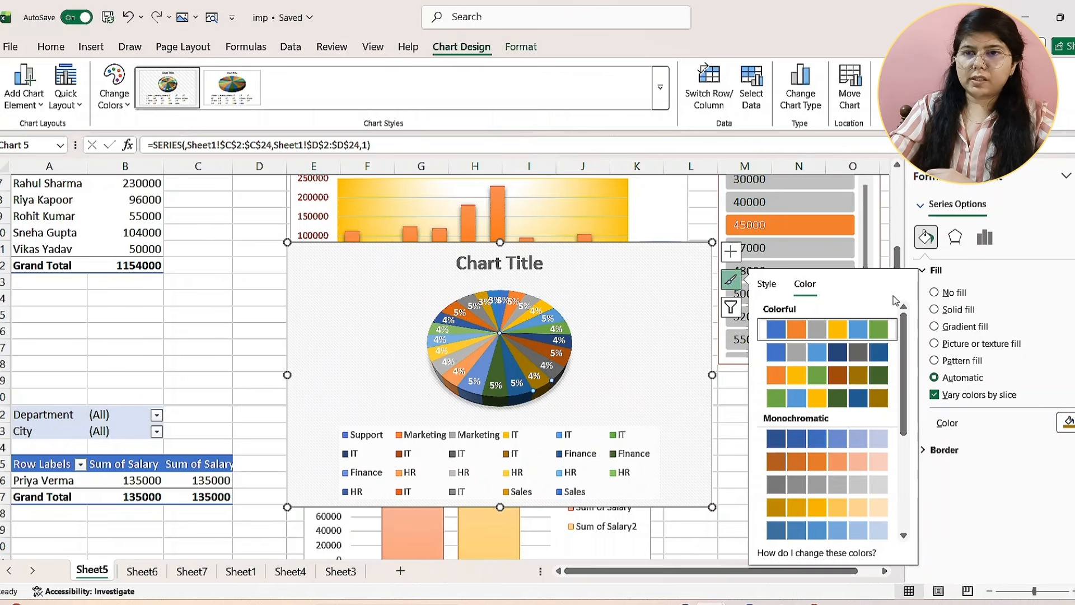
- Move the pie chart below the second PivotChart so it no longer covers the other charts on Sheet5
{"action": "key", "text": "Escape"}
{"action": "scroll", "coordinate": [517, 318], "scroll_direction": "up", "scroll_amount": 2}
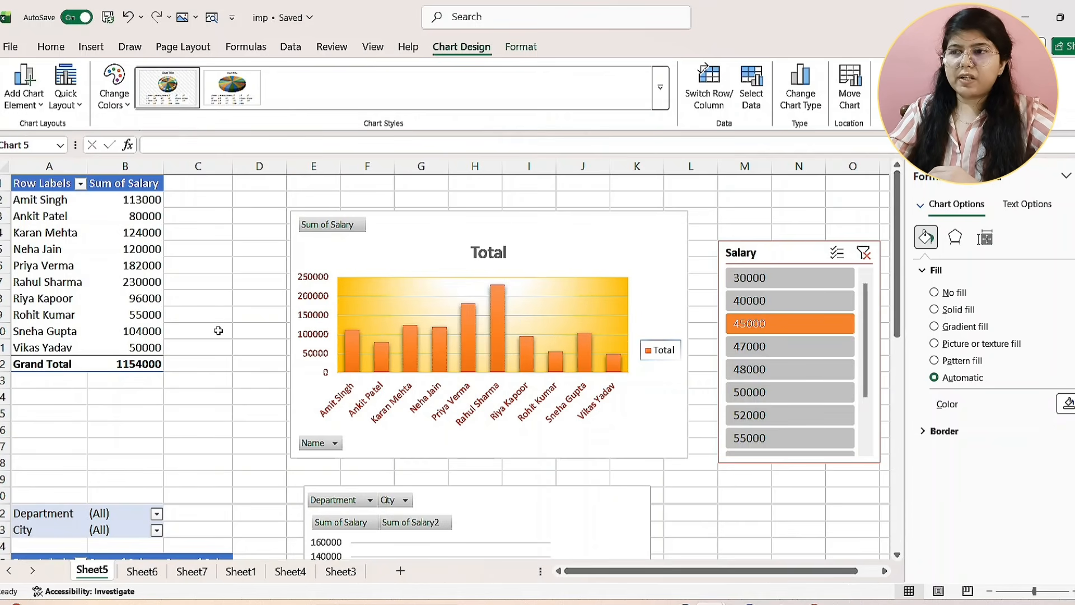
{"action": "scroll", "coordinate": [446, 274], "scroll_direction": "down", "scroll_amount": 8}
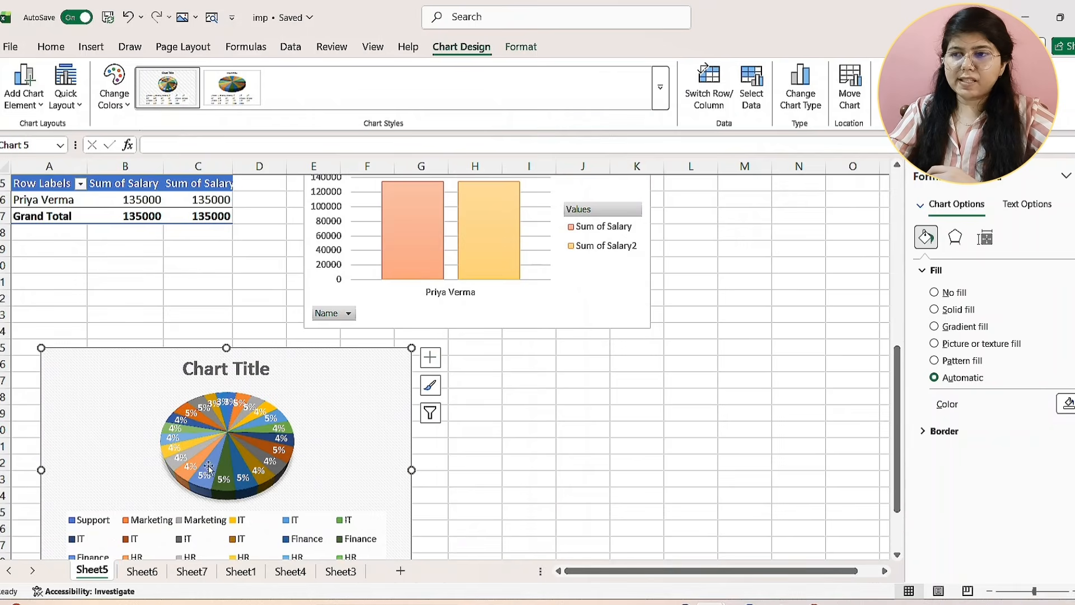
- Review the Salary slicer, the PivotCharts and the pie chart gathered on Sheet5
{"action": "scroll", "coordinate": [350, 368], "scroll_direction": "up", "scroll_amount": 8}
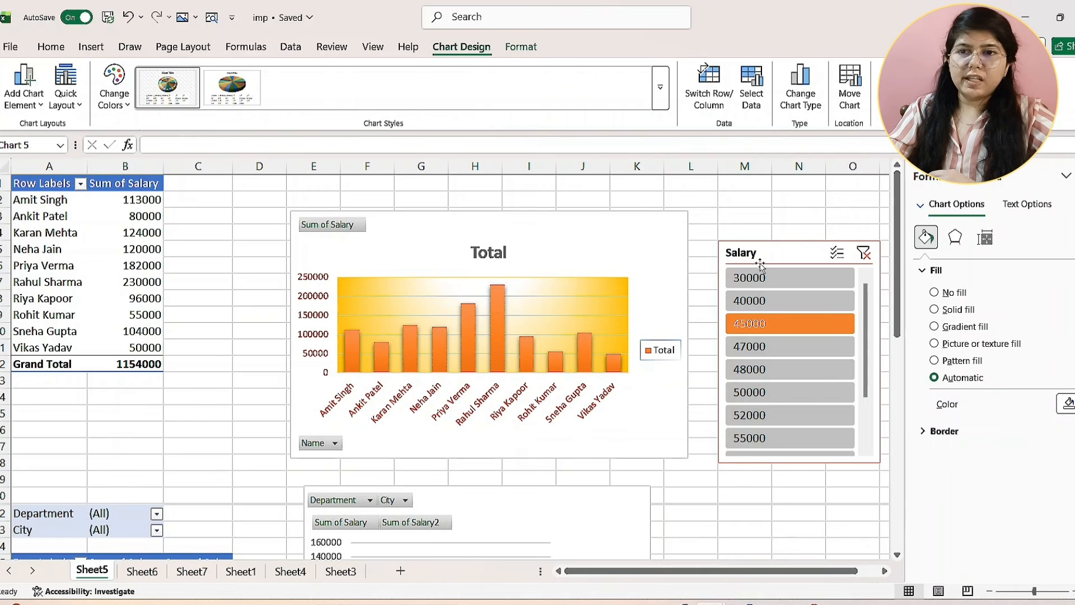
{"action": "left_click", "coordinate": [786, 255]}
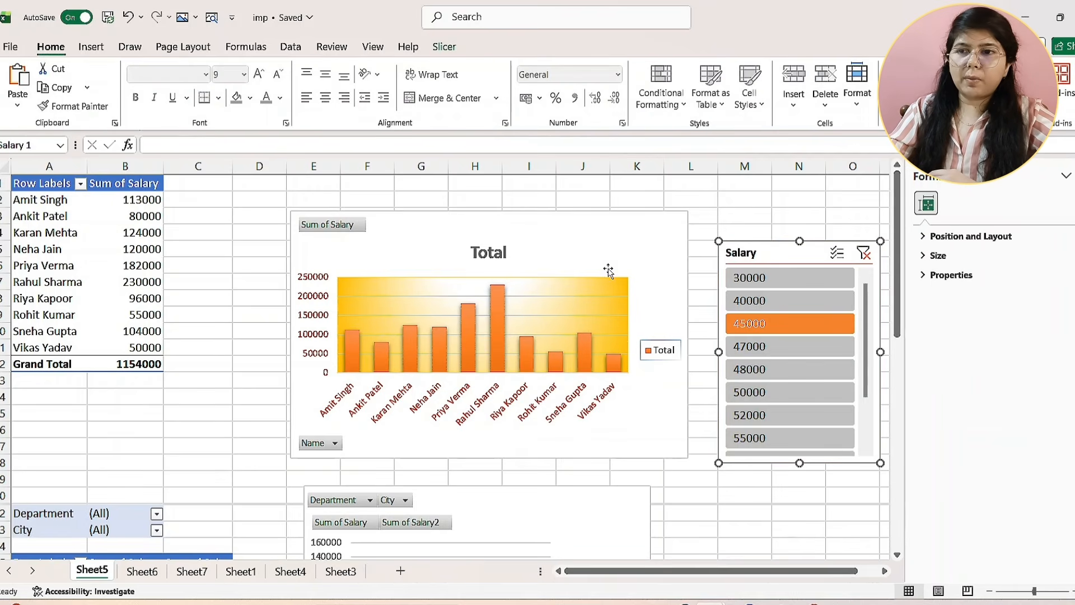
{"action": "left_click", "coordinate": [637, 250]}
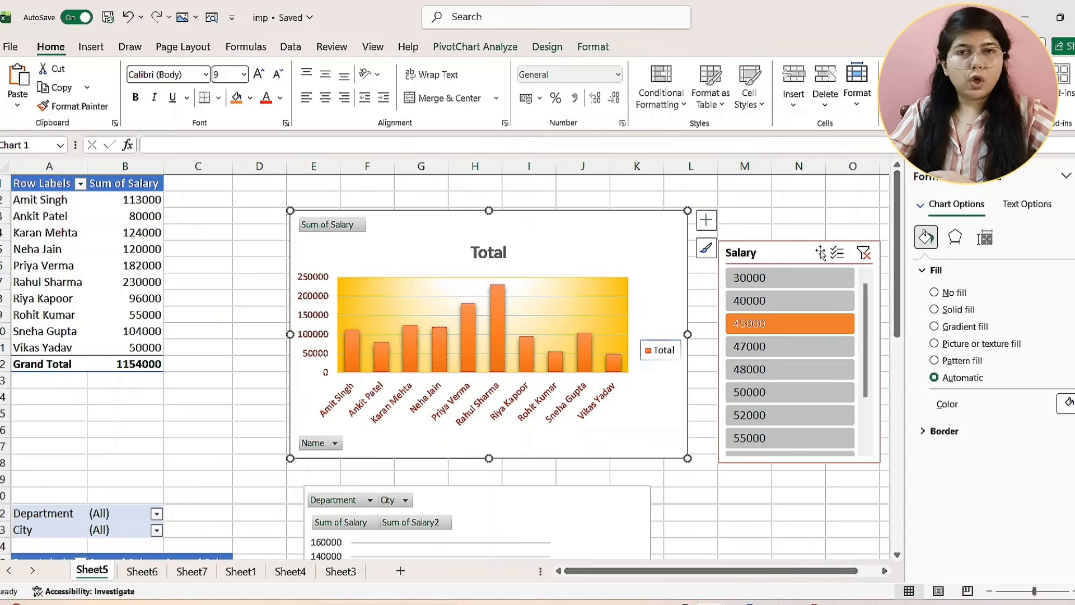
{"action": "scroll", "coordinate": [821, 254], "scroll_direction": "down", "scroll_amount": 8}
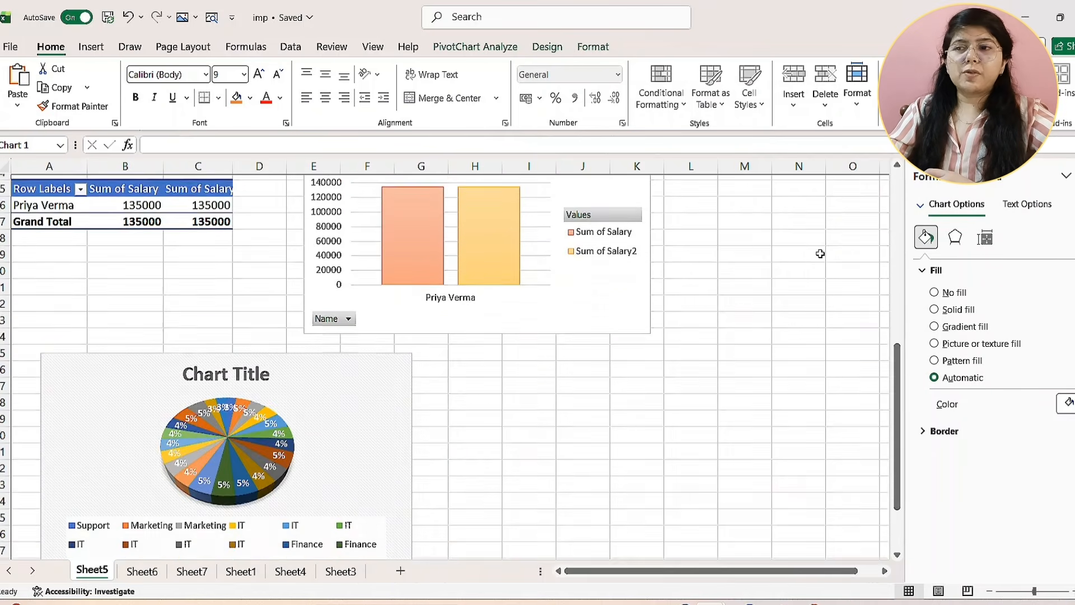
{"action": "scroll", "coordinate": [820, 254], "scroll_direction": "down", "scroll_amount": 4}
{"action": "scroll", "coordinate": [820, 253], "scroll_direction": "up", "scroll_amount": 7}
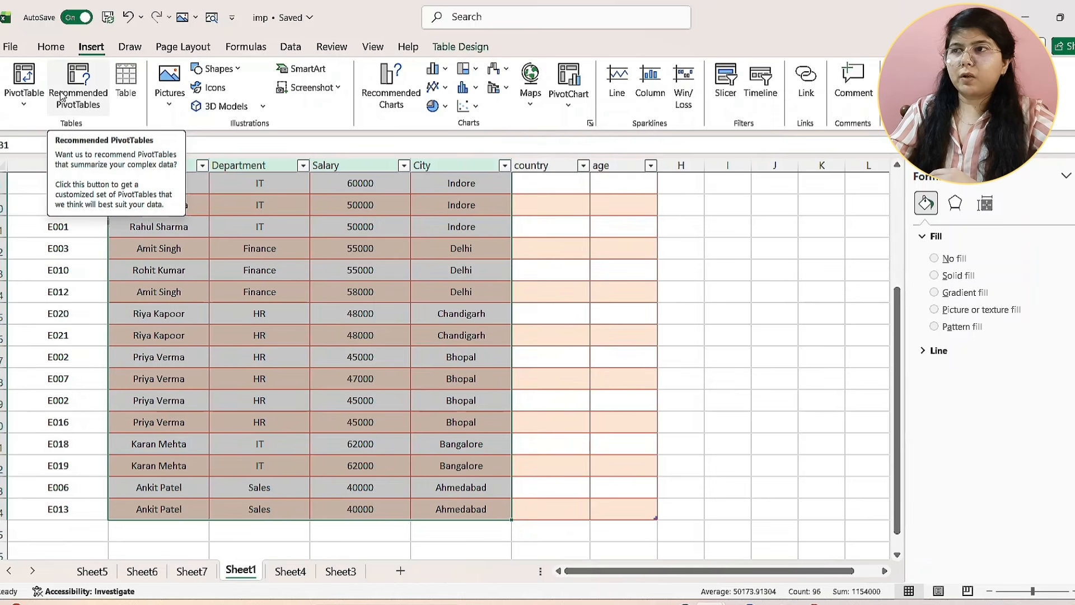
- Insert the recommended PivotTable Sum of Salary by Department from the Name to City columns of Sheet1 on a new sheet
{"action": "left_click", "coordinate": [62, 95]}
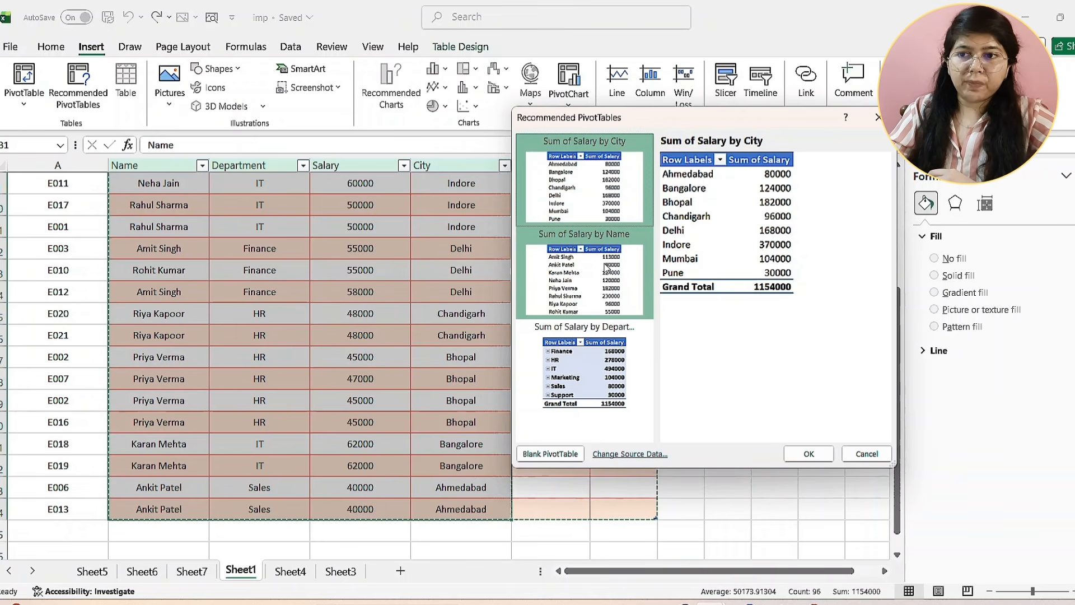
{"action": "left_click", "coordinate": [610, 374]}
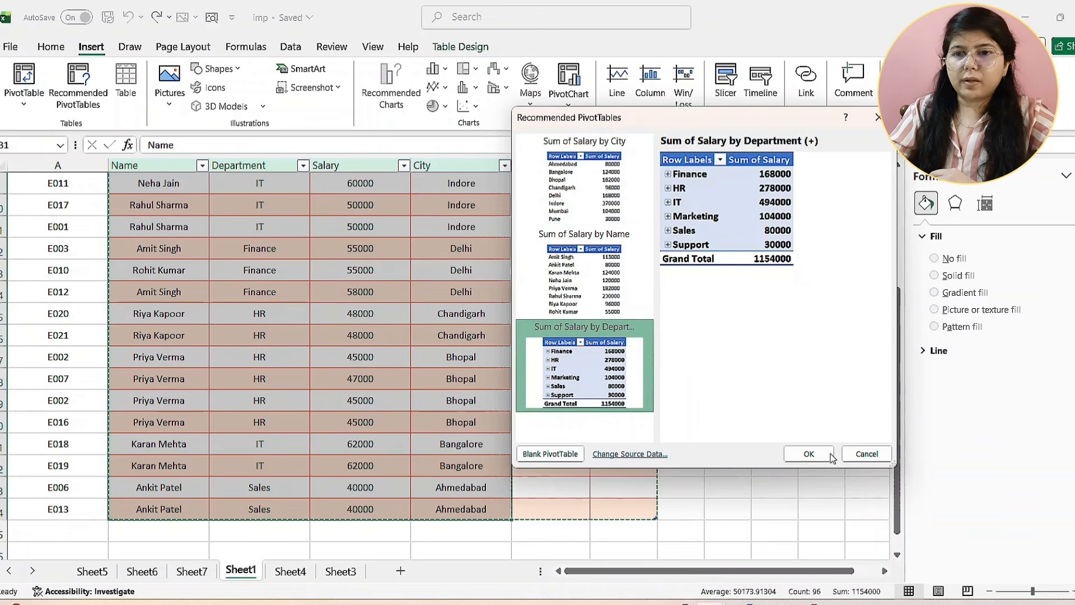
{"action": "left_click", "coordinate": [809, 454]}
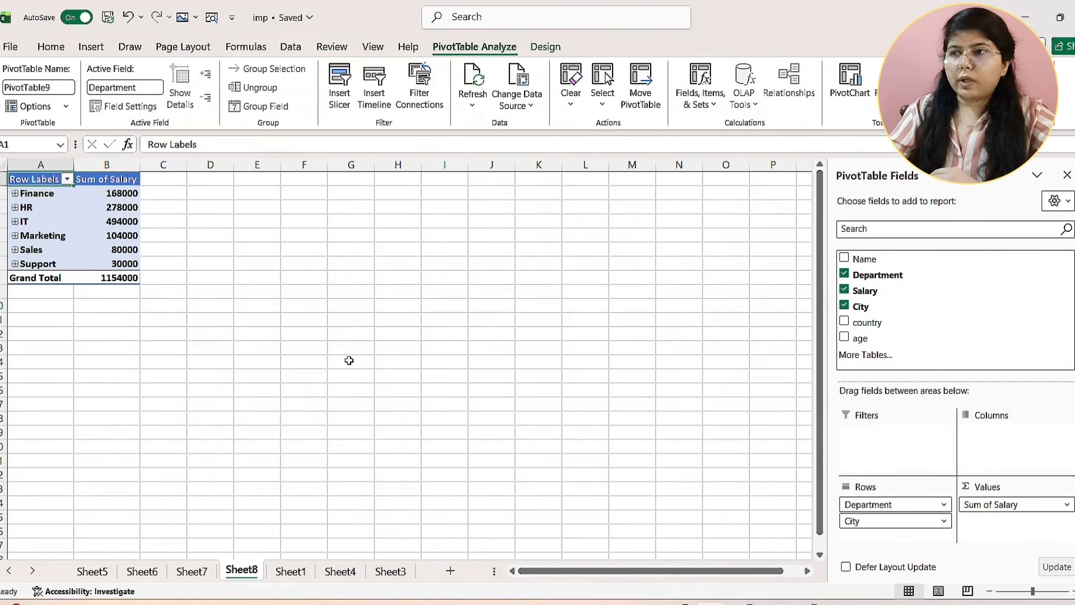
- Copy the department pivot table from Sheet8 and paste it at cell A51 on Sheet5, below the pie chart
{"action": "left_click_drag", "start_coordinate": [134, 283], "coordinate": [23, 180]}
{"action": "key", "text": "ctrl+c"}
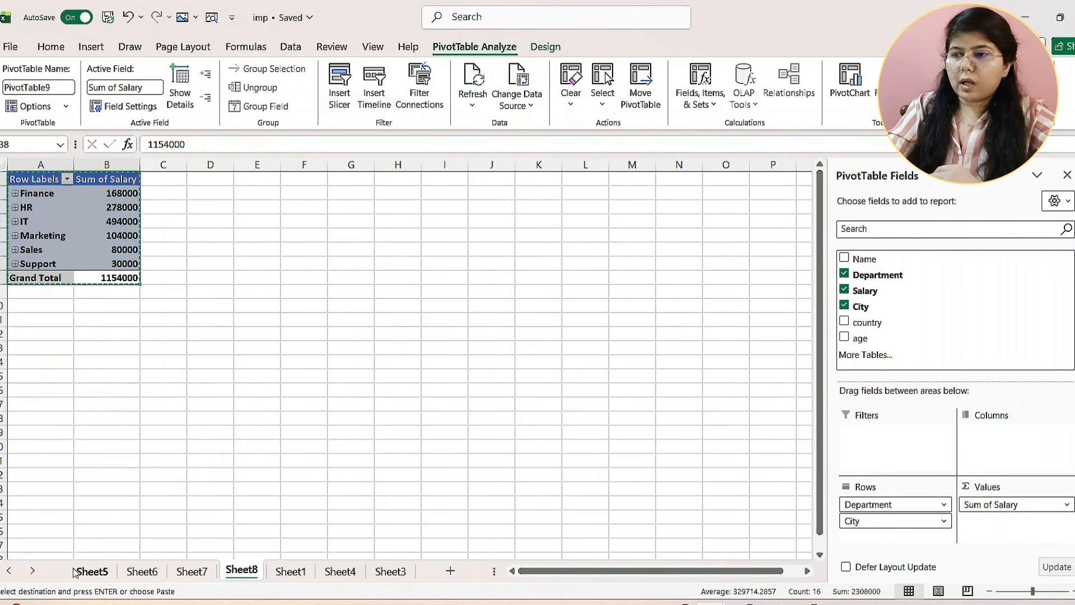
{"action": "left_click", "coordinate": [91, 571]}
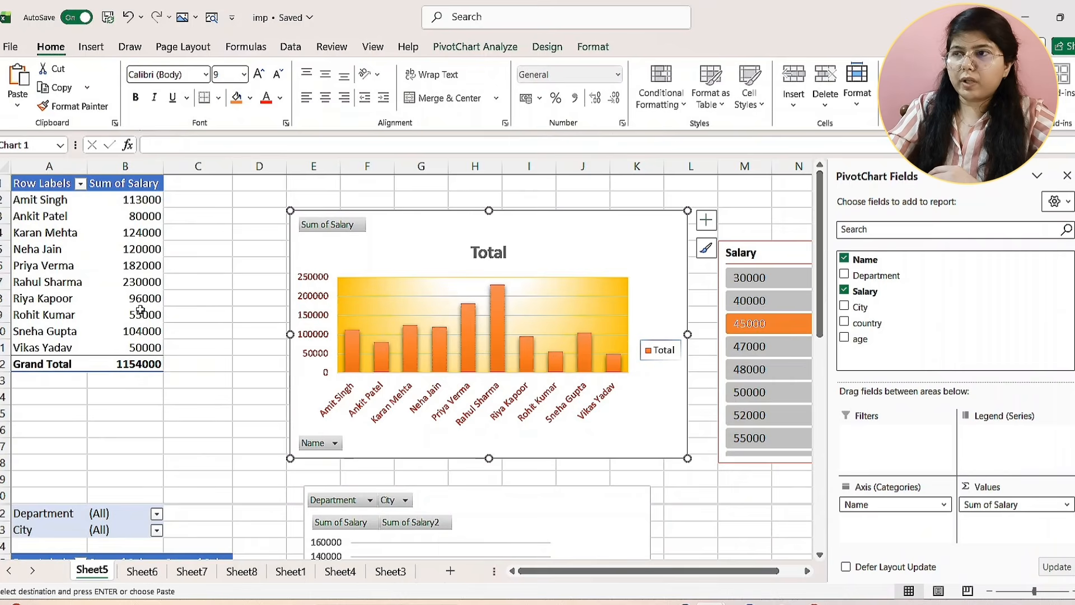
{"action": "scroll", "coordinate": [143, 257], "scroll_direction": "down", "scroll_amount": 5}
{"action": "scroll", "coordinate": [209, 283], "scroll_direction": "down", "scroll_amount": 8}
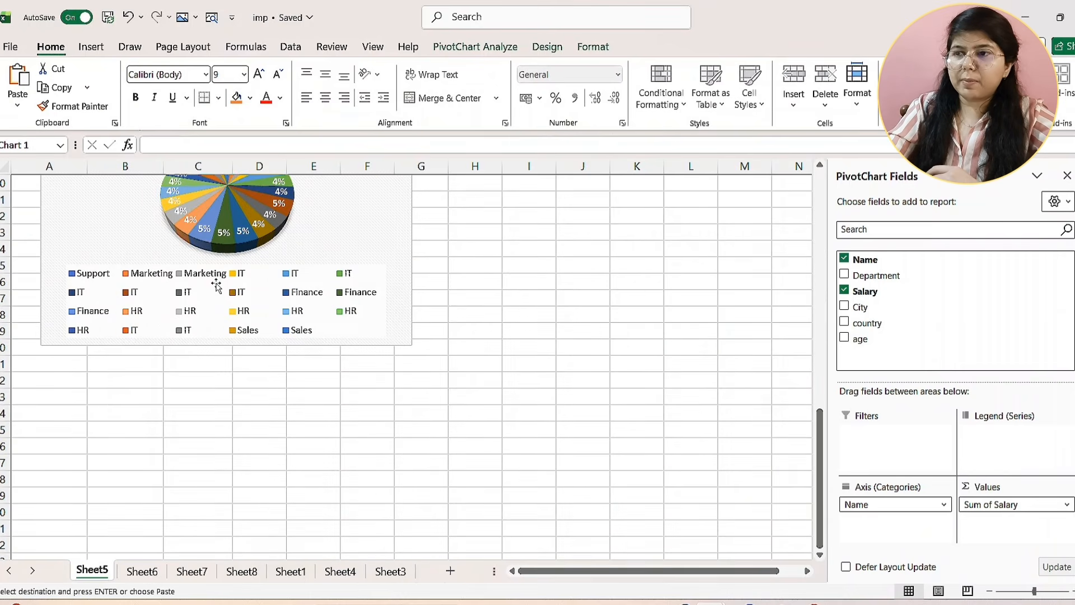
{"action": "left_click", "coordinate": [55, 368]}
{"action": "key", "text": "ctrl+v"}
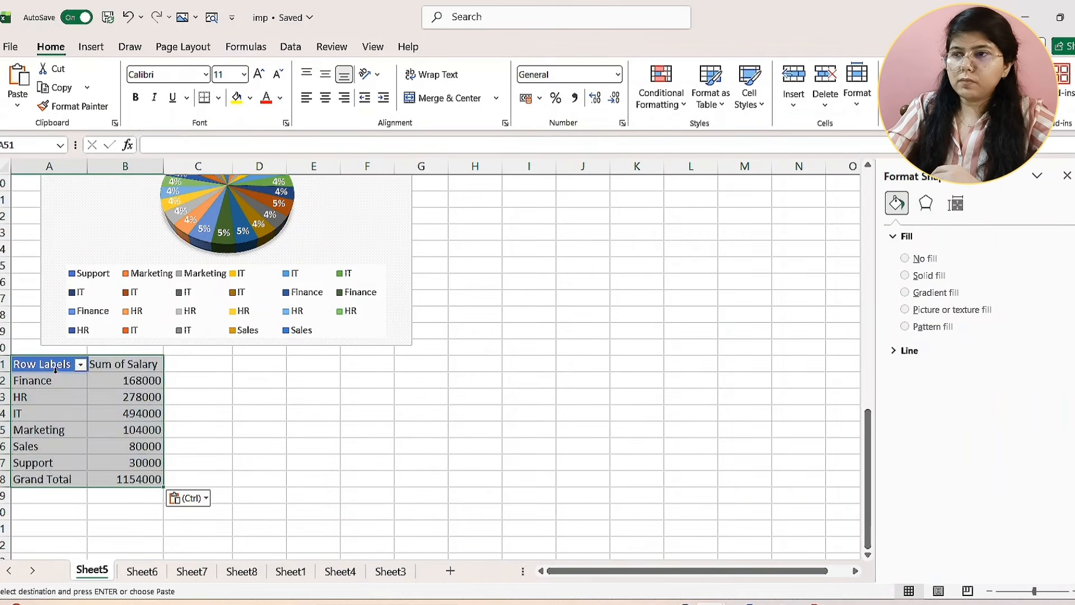
- Apply a green PivotTable style to the pasted department pivot table
{"action": "scroll", "coordinate": [168, 352], "scroll_direction": "down", "scroll_amount": 2}
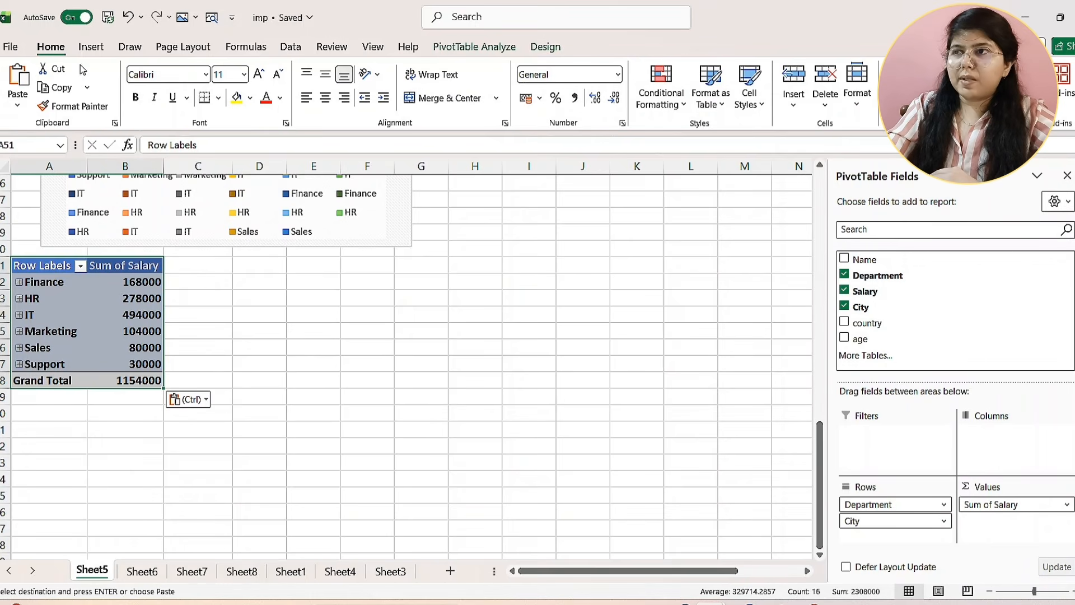
{"action": "left_click", "coordinate": [93, 46]}
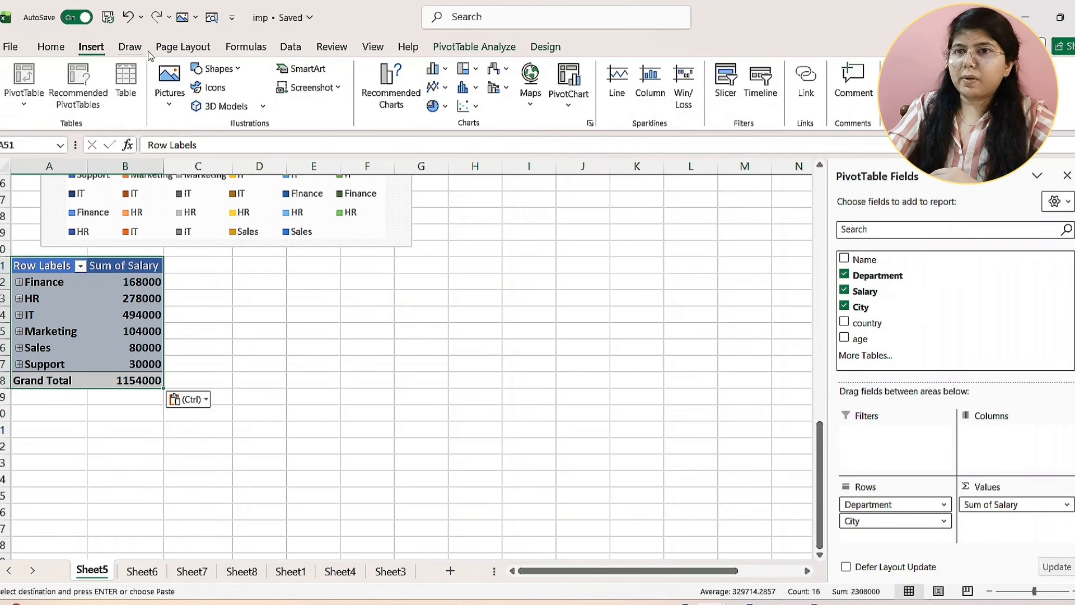
{"action": "left_click", "coordinate": [464, 46]}
{"action": "left_click", "coordinate": [540, 47]}
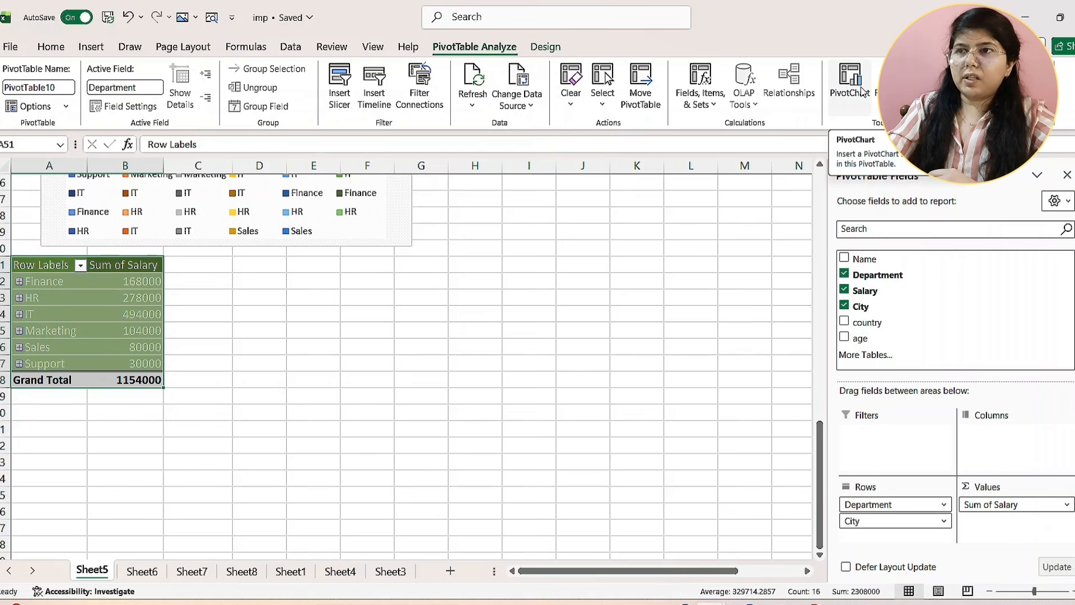
- Insert a Doughnut PivotChart from the department pivot table, place it beside the table and shrink it slightly
{"action": "left_click", "coordinate": [862, 91]}
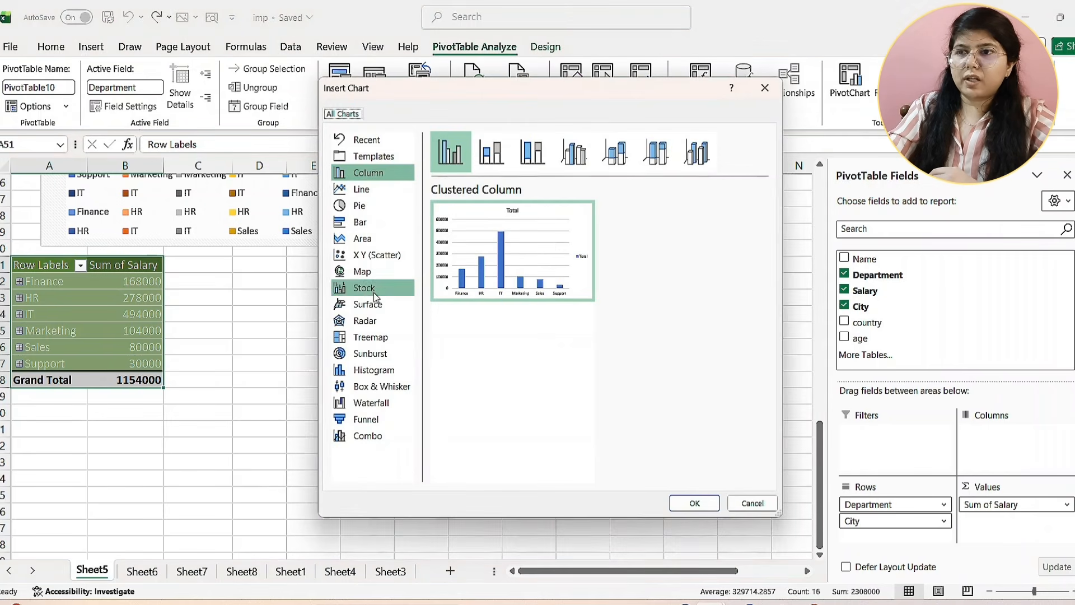
{"action": "mouse_move", "coordinate": [484, 273]}
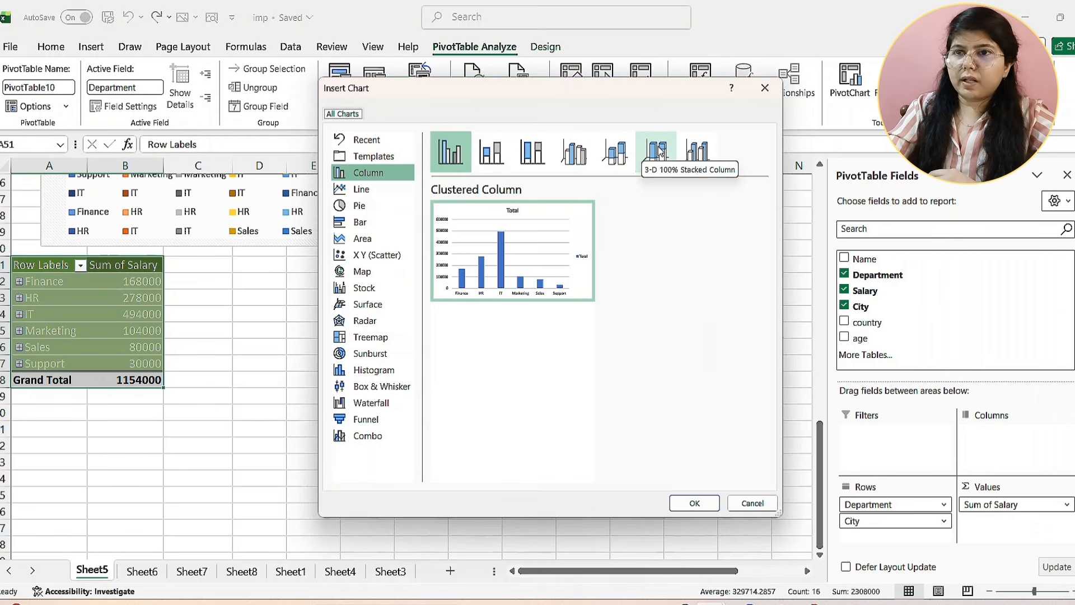
{"action": "left_click", "coordinate": [404, 206]}
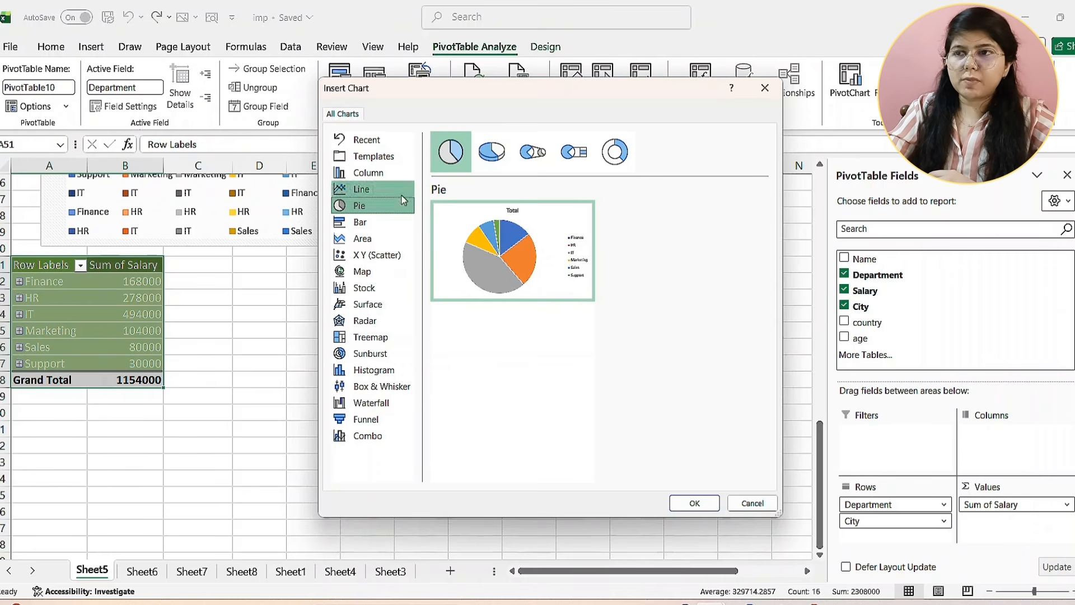
{"action": "left_click", "coordinate": [375, 159]}
{"action": "left_click", "coordinate": [371, 173]}
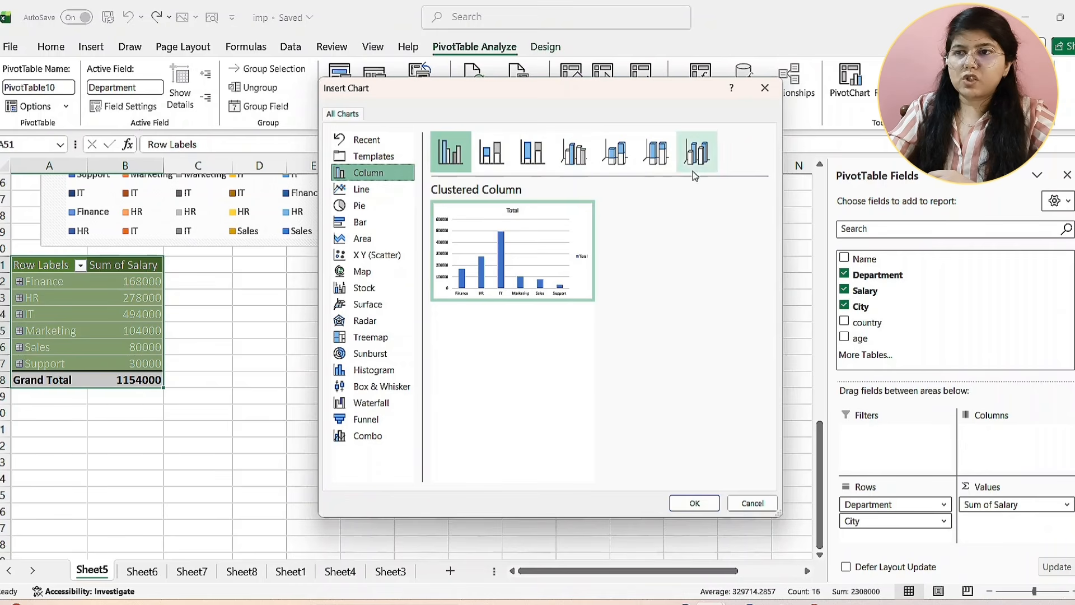
{"action": "left_click", "coordinate": [398, 207]}
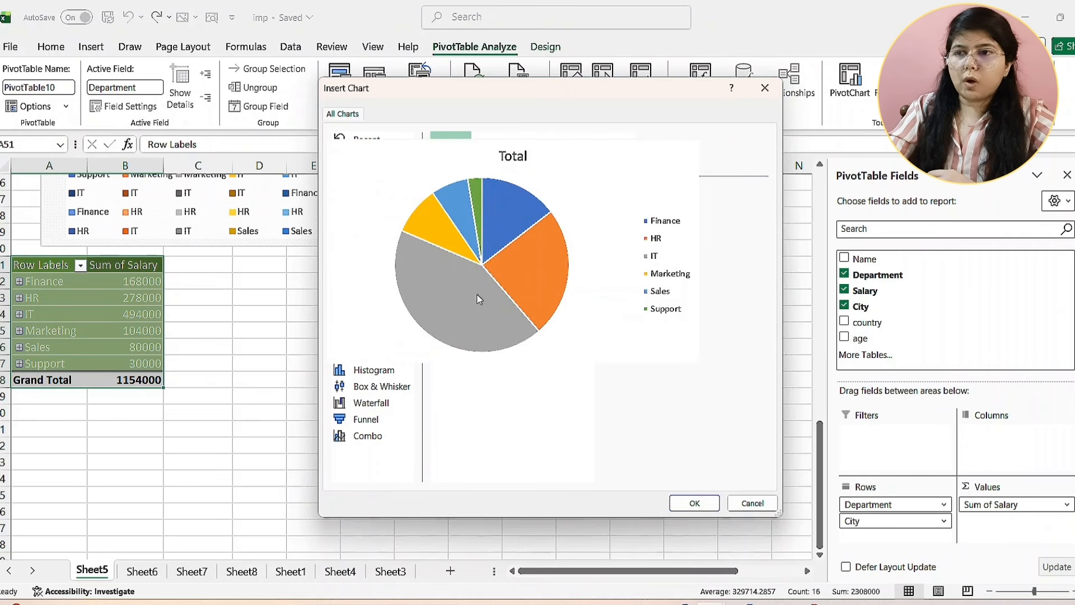
{"action": "left_click", "coordinate": [371, 312]}
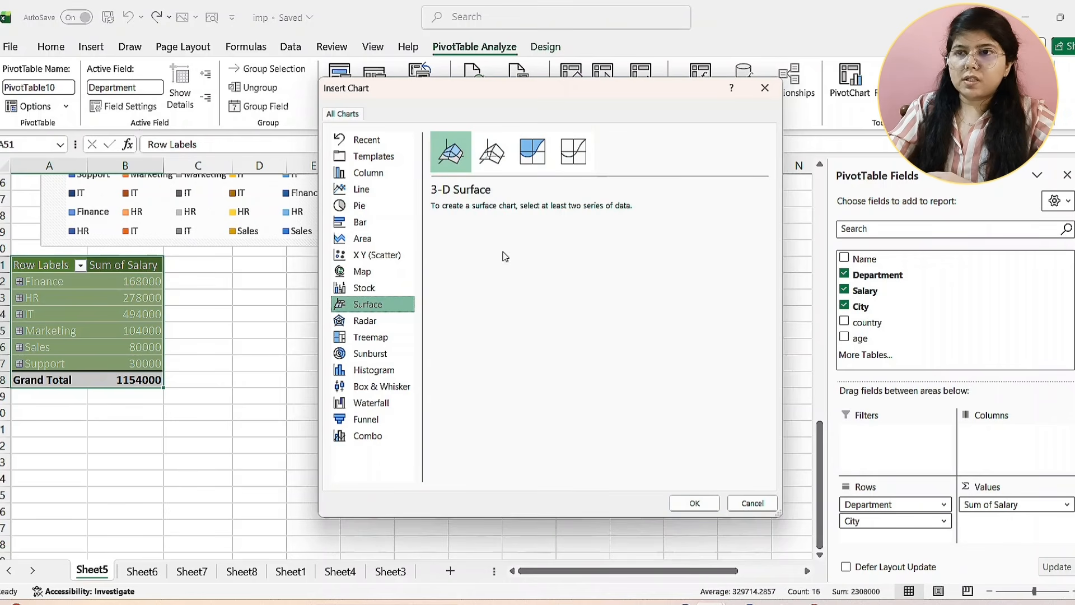
{"action": "left_click", "coordinate": [378, 256]}
{"action": "left_click", "coordinate": [383, 235]}
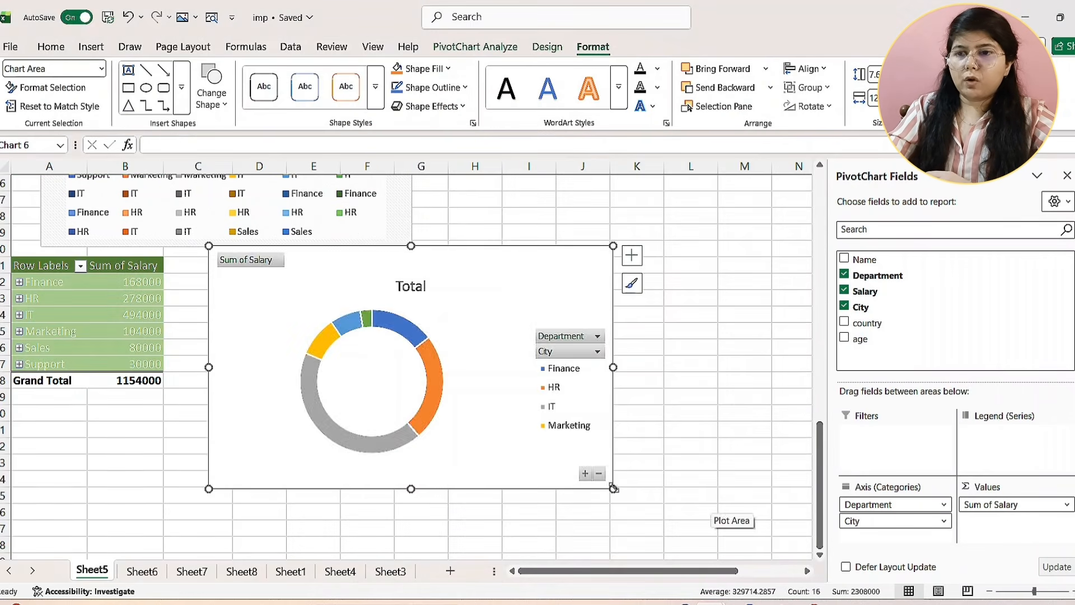
{"action": "left_click_drag", "start_coordinate": [613, 489], "coordinate": [600, 471]}
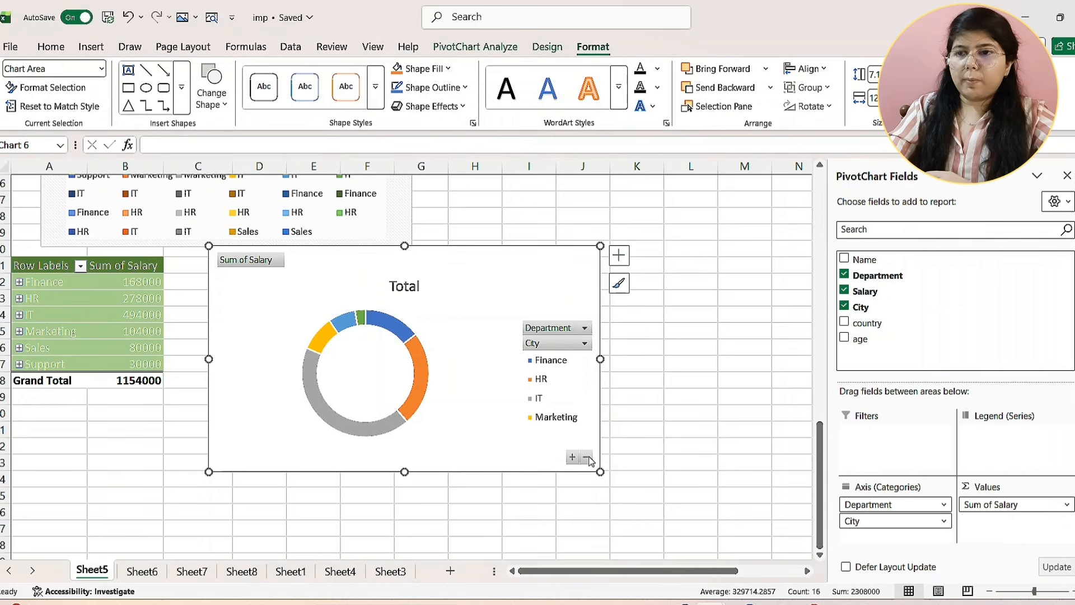
- Expand the entire Department field from the doughnut PivotChart to break the salaries down by city
{"action": "left_click", "coordinate": [587, 457]}
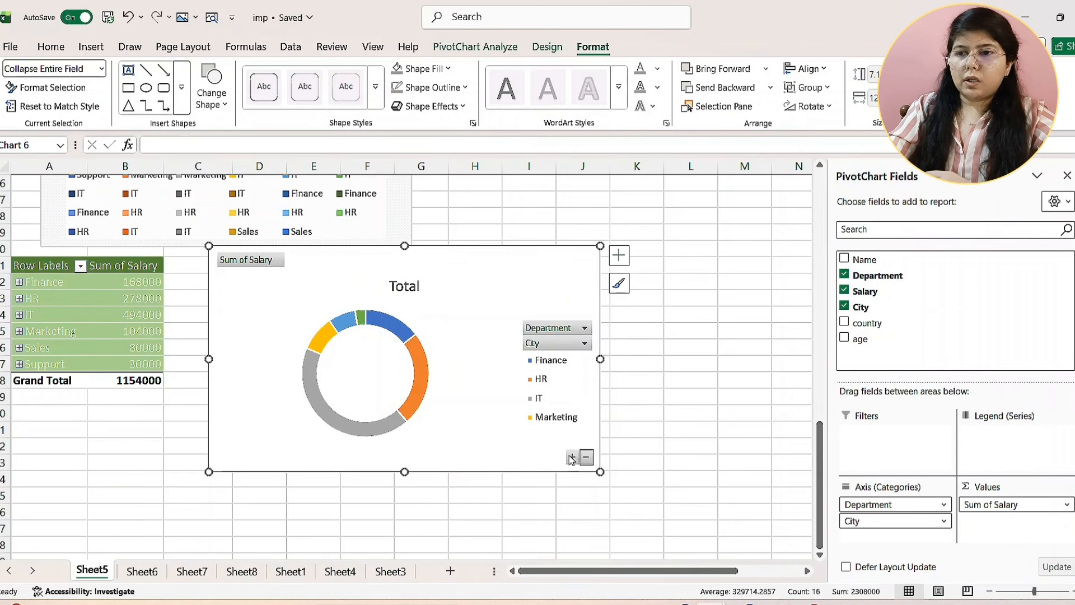
{"action": "left_click", "coordinate": [571, 457]}
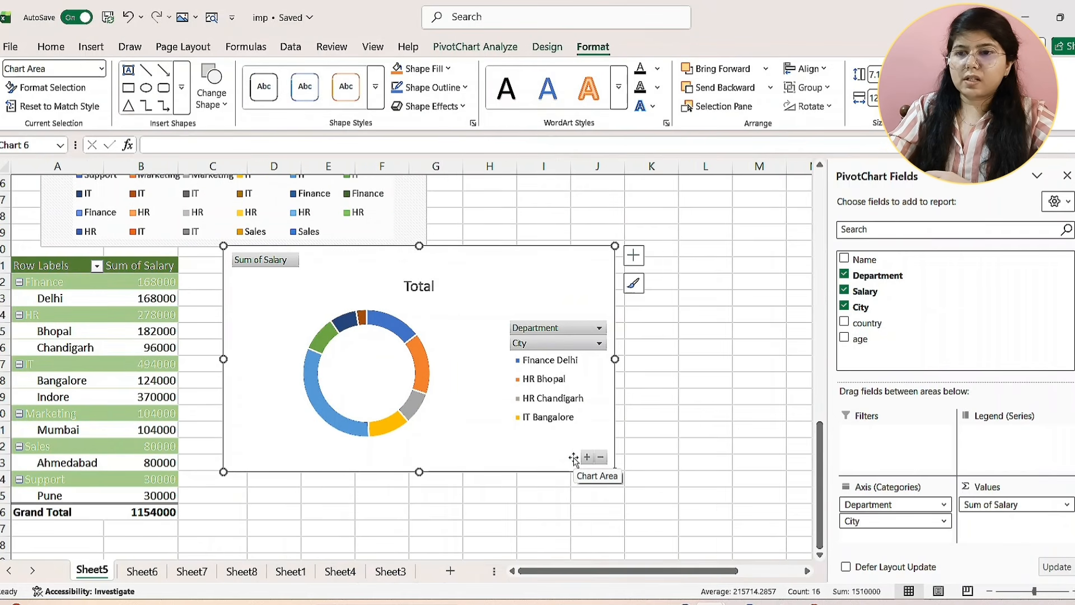
{"action": "left_click", "coordinate": [586, 457]}
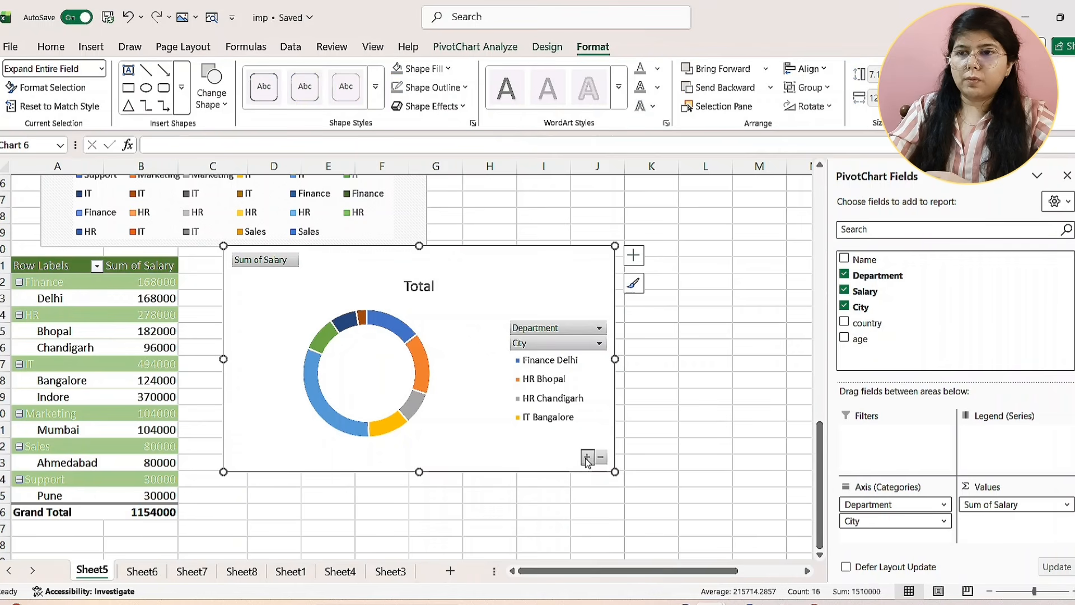
- Filter the Department field of the doughnut PivotChart to exclude Sales
{"action": "left_click", "coordinate": [598, 329]}
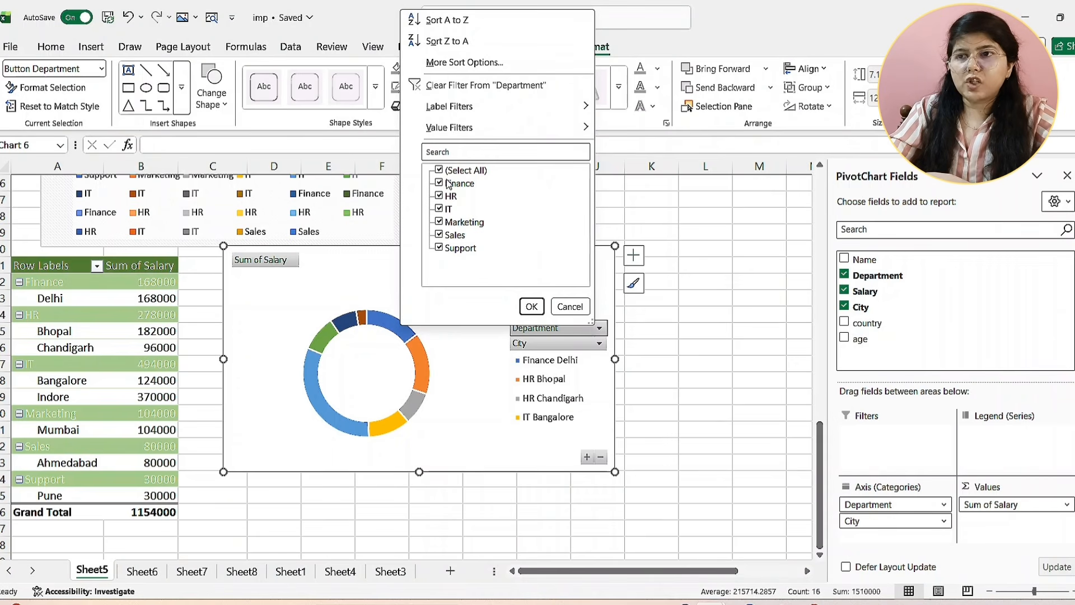
{"action": "left_click", "coordinate": [439, 235]}
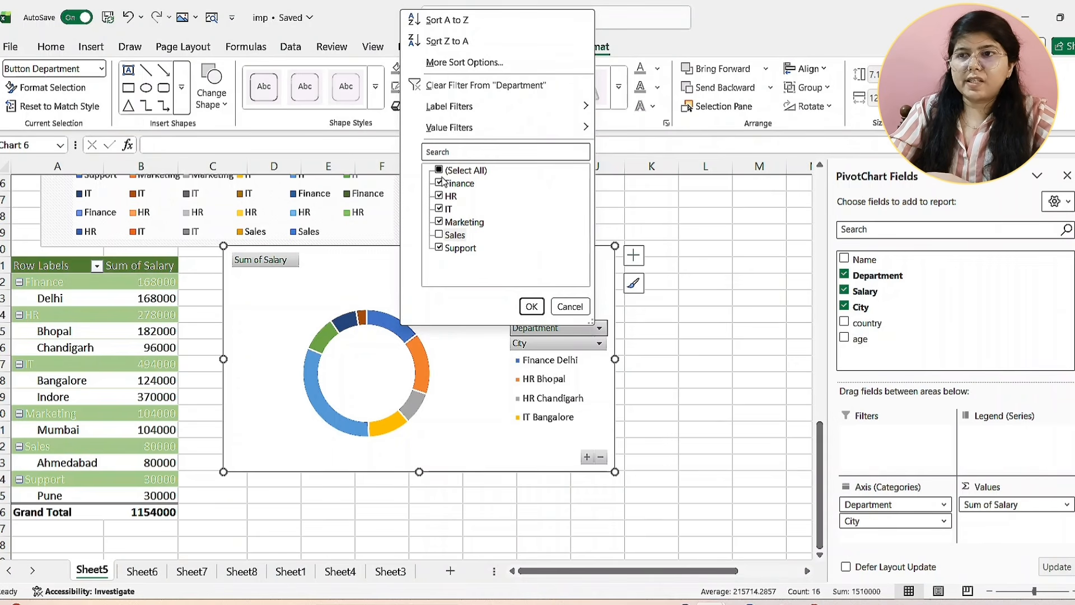
{"action": "left_click", "coordinate": [530, 306]}
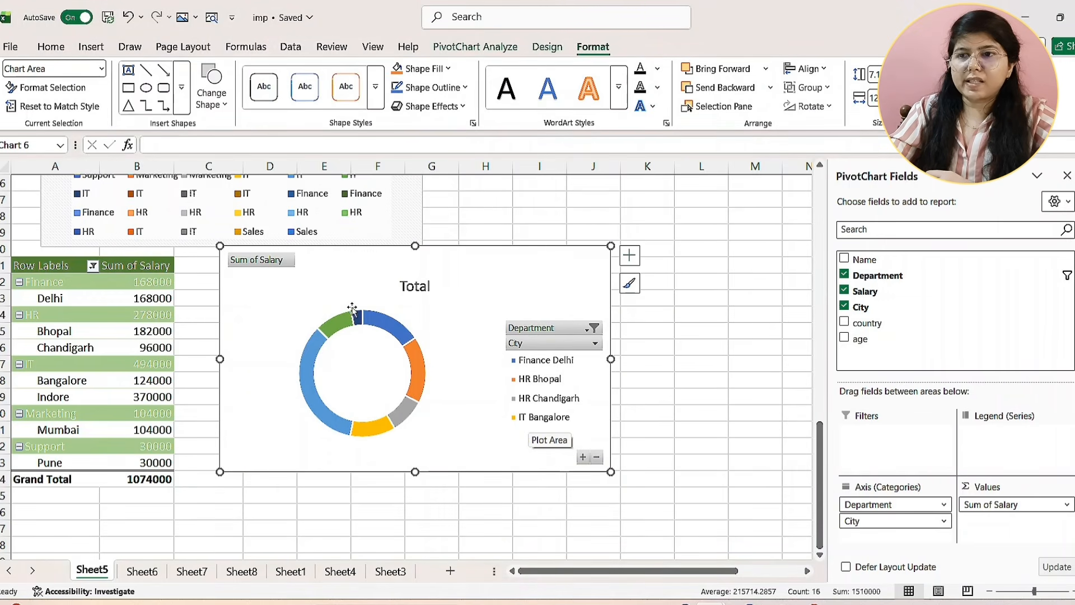
- Filter the City field of the doughnut PivotChart to exclude Bhopal, Chandigarh and Delhi
{"action": "left_click", "coordinate": [594, 342]}
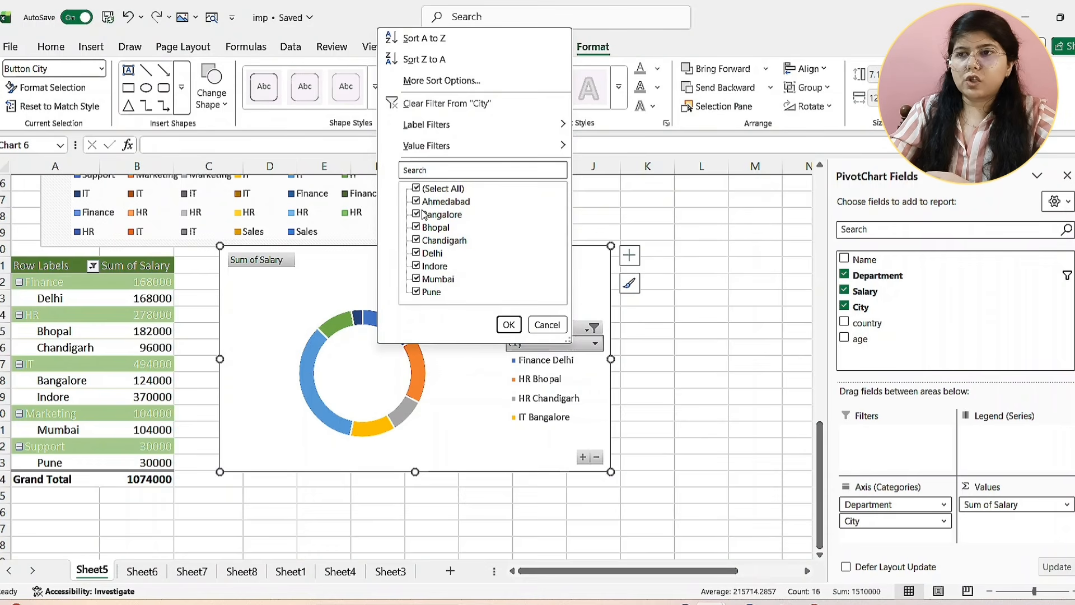
{"action": "left_click", "coordinate": [416, 228]}
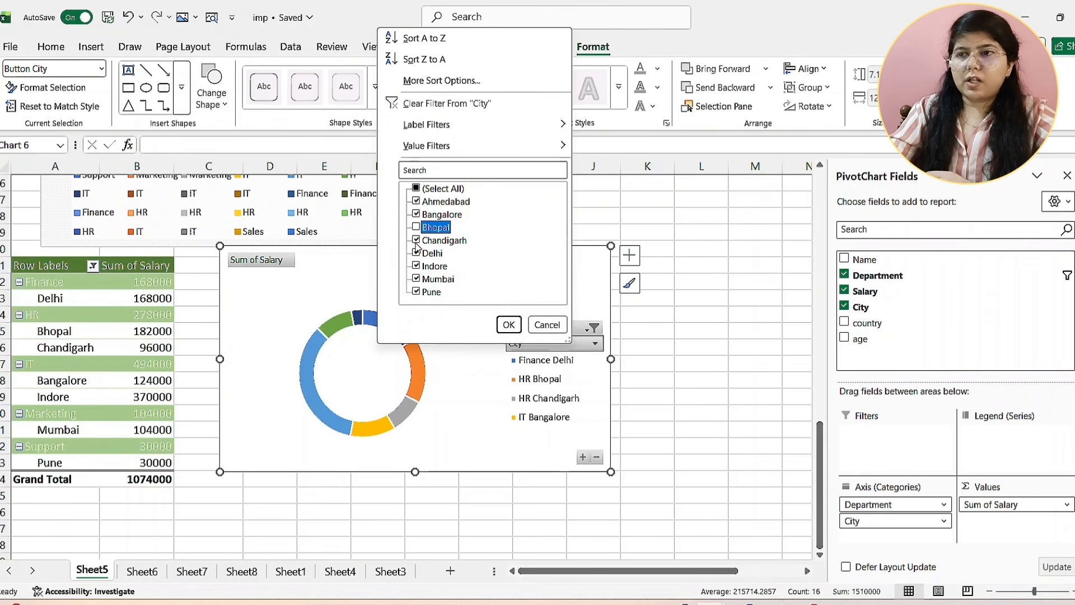
{"action": "left_click", "coordinate": [416, 253]}
{"action": "left_click", "coordinate": [509, 324]}
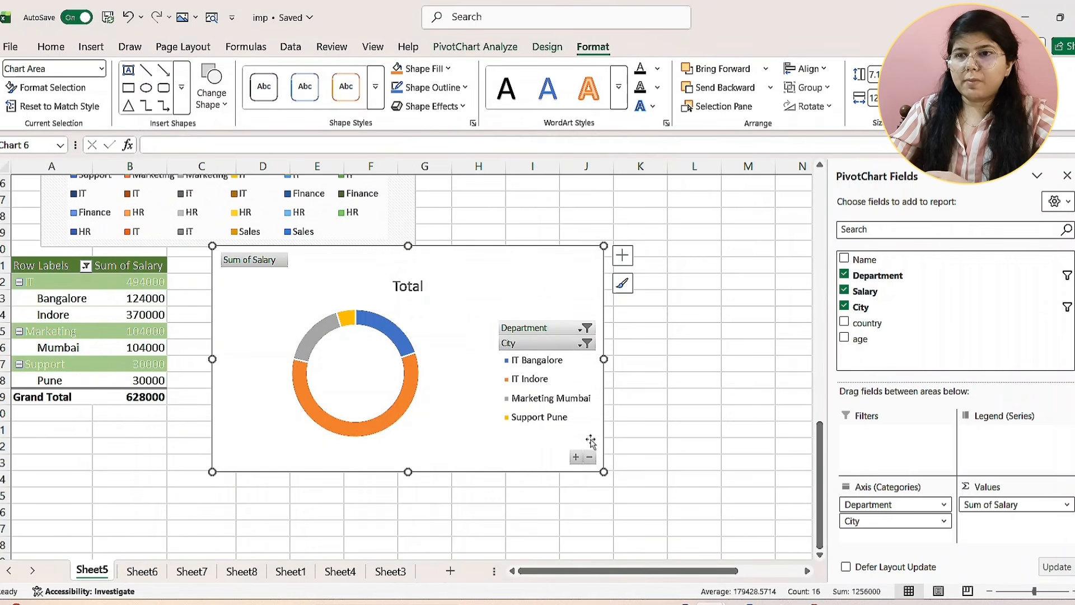
- Apply the chart style with a grey gradient background and dark percentage labels to the doughnut PivotChart
{"action": "left_click", "coordinate": [622, 283]}
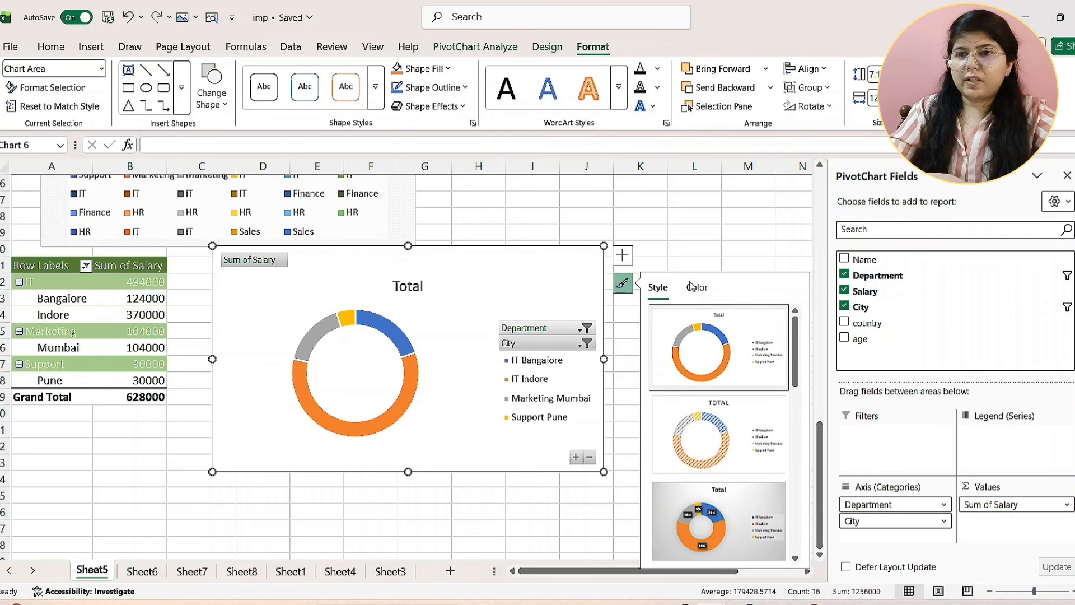
{"action": "scroll", "coordinate": [710, 380], "scroll_direction": "down", "scroll_amount": 1}
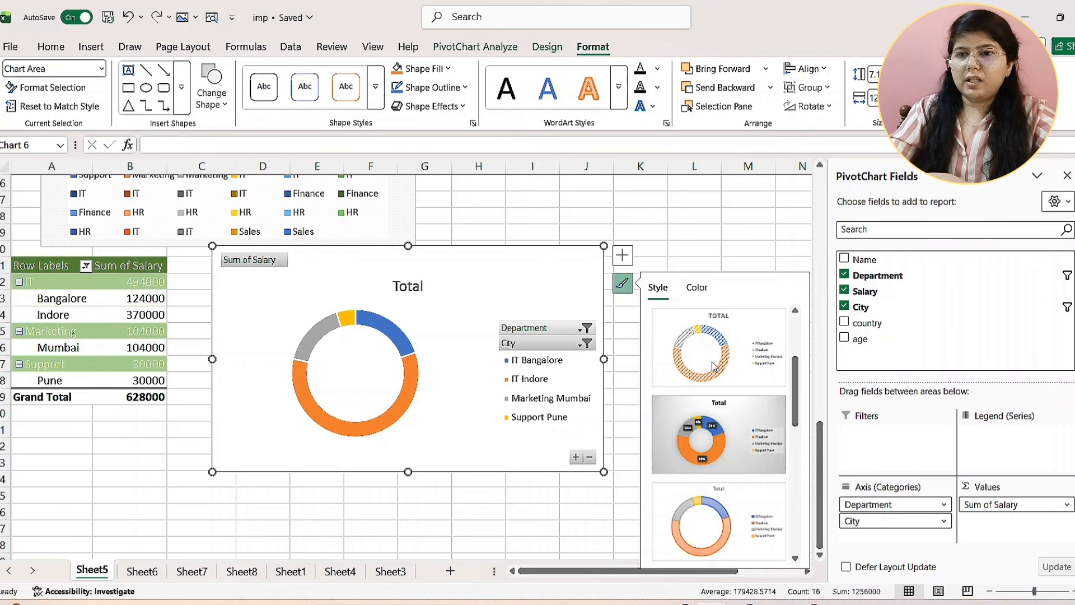
{"action": "scroll", "coordinate": [719, 425], "scroll_direction": "down", "scroll_amount": 2}
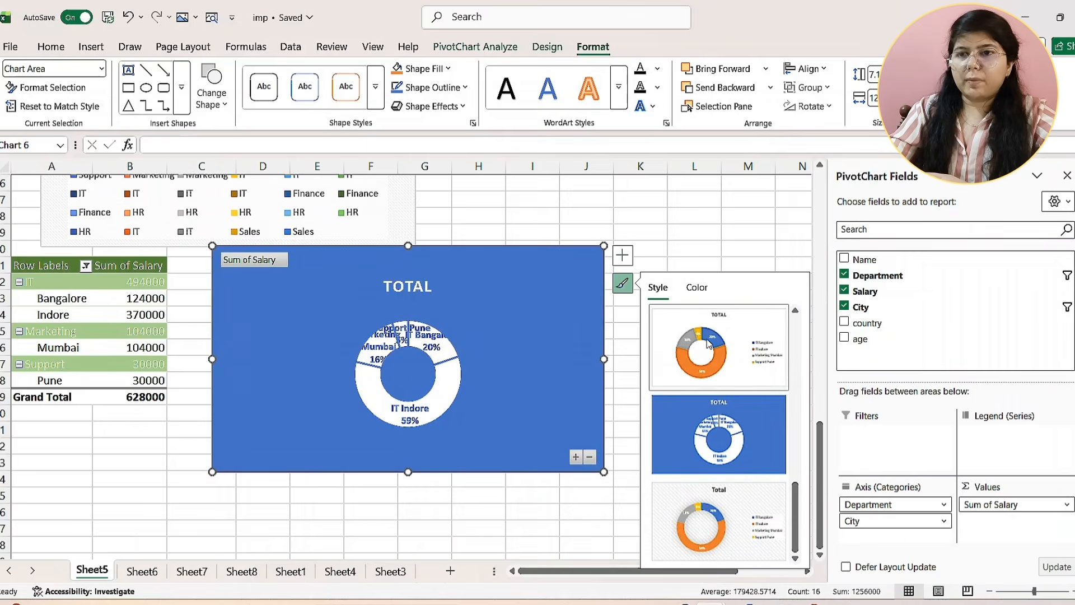
{"action": "left_click", "coordinate": [690, 234]}
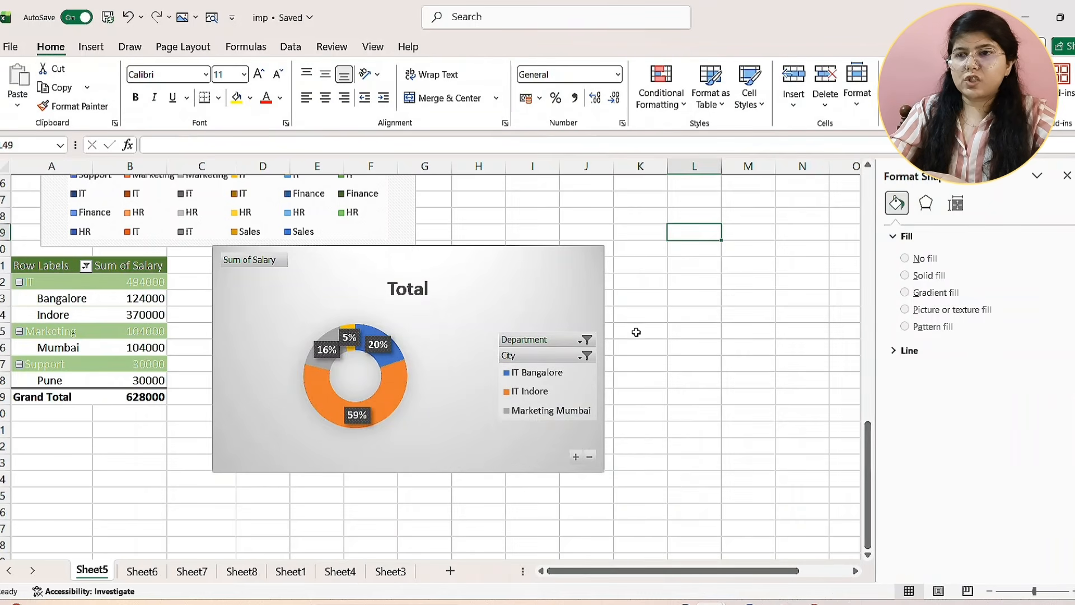
- Close the PivotChart Fields pane to free up space around the charts on Sheet5
{"action": "left_click", "coordinate": [483, 307]}
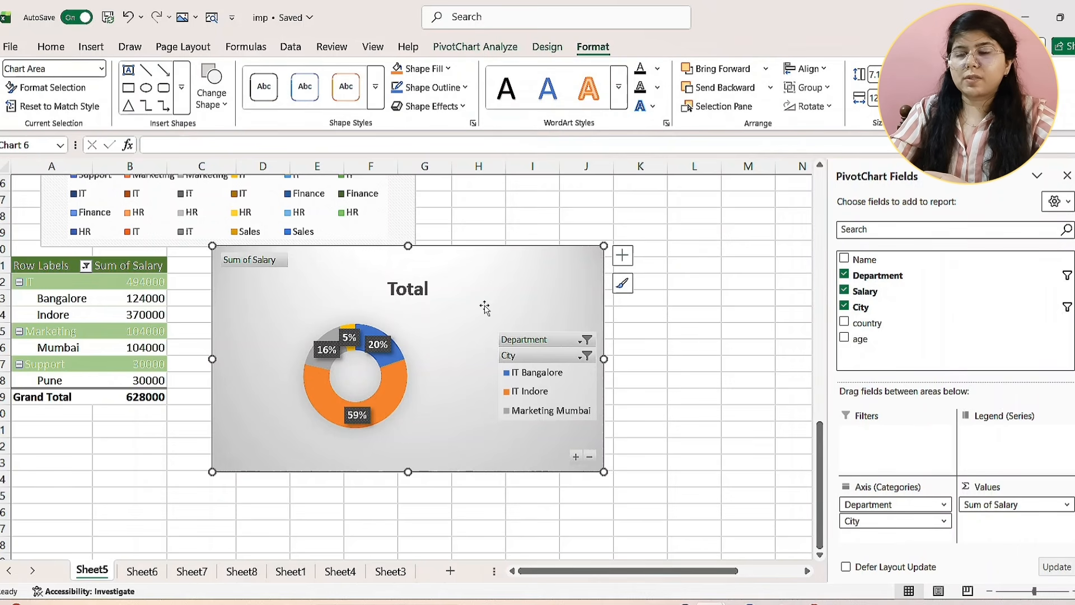
{"action": "scroll", "coordinate": [484, 307], "scroll_direction": "up", "scroll_amount": 8}
{"action": "scroll", "coordinate": [484, 307], "scroll_direction": "up", "scroll_amount": 6}
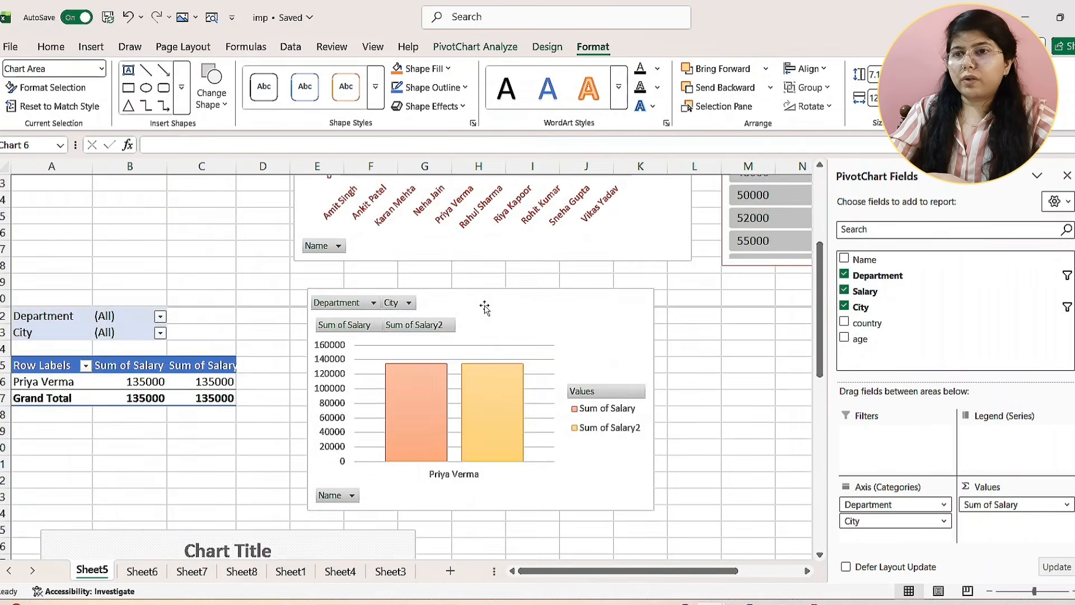
{"action": "scroll", "coordinate": [493, 297], "scroll_direction": "down", "scroll_amount": 4}
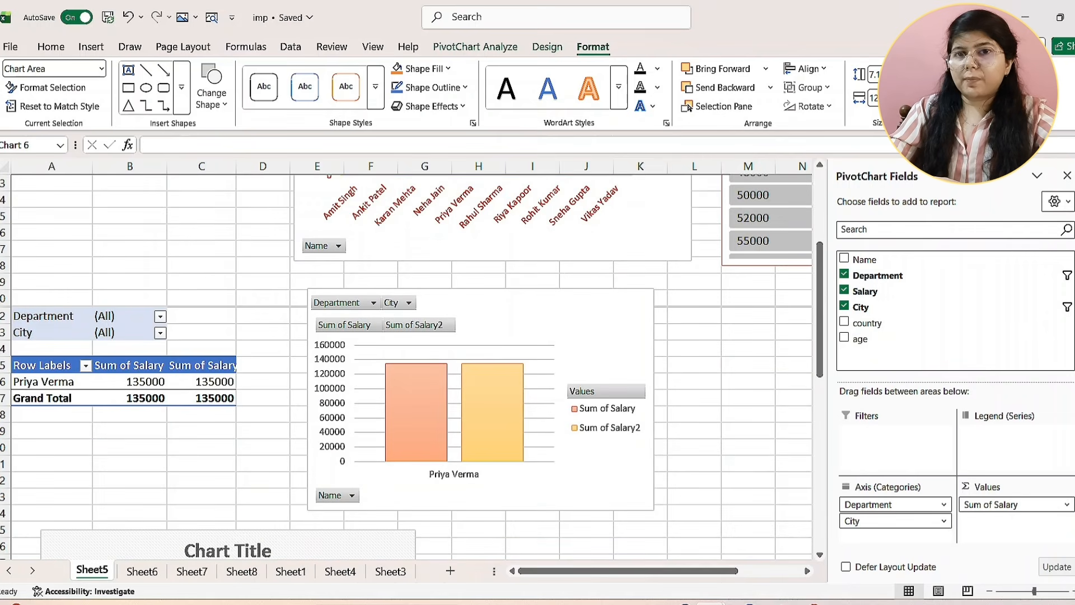
{"action": "left_click", "coordinate": [1067, 176]}
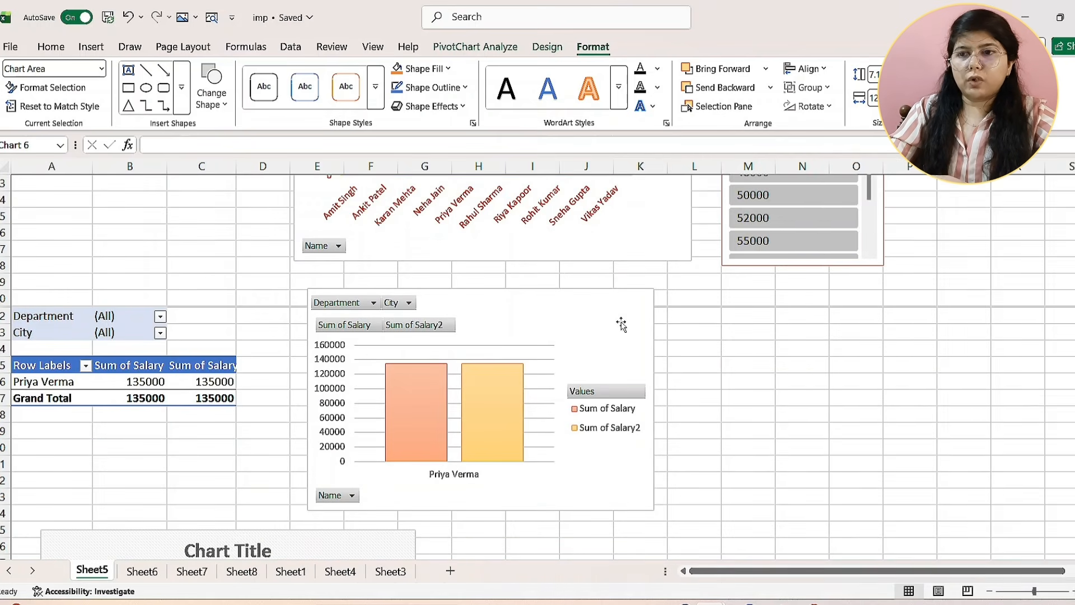
- Shrink the 3-D pie chart slightly so it leaves a gap above the doughnut PivotChart
{"action": "scroll", "coordinate": [619, 319], "scroll_direction": "down", "scroll_amount": 10}
{"action": "scroll", "coordinate": [607, 317], "scroll_direction": "up", "scroll_amount": 4}
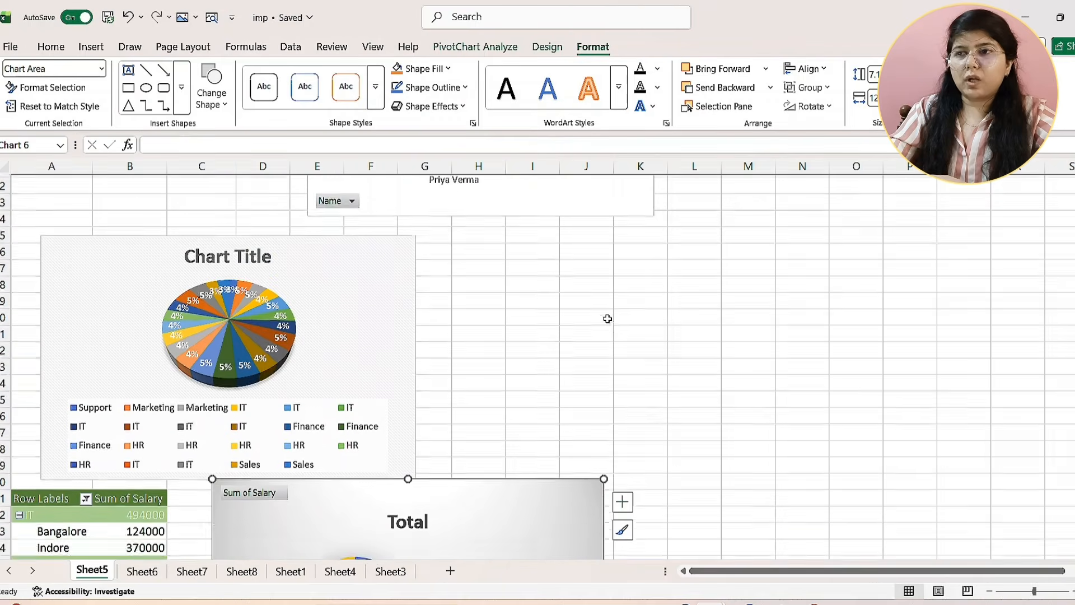
{"action": "left_click", "coordinate": [374, 264]}
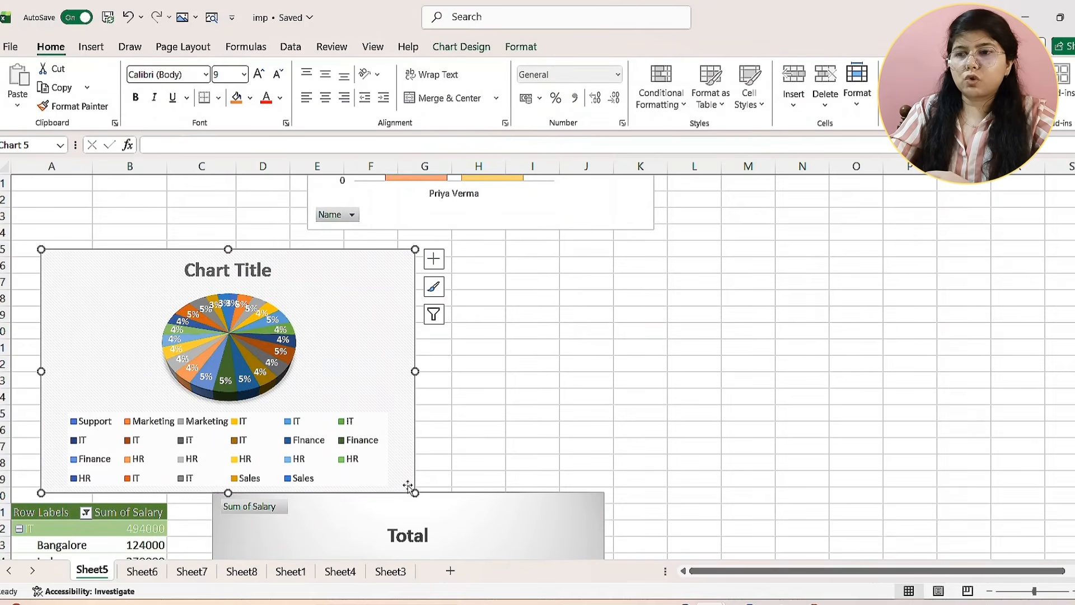
{"action": "mouse_move", "coordinate": [415, 492]}
{"action": "left_mouse_down"}
{"action": "mouse_move", "coordinate": [392, 439]}
{"action": "mouse_move", "coordinate": [408, 479]}
{"action": "left_mouse_up"}
- Review the finished layout of pivot tables, PivotCharts, pie chart, doughnut chart and Salary slicer on Sheet5
{"action": "scroll", "coordinate": [468, 415], "scroll_direction": "down", "scroll_amount": 1}
{"action": "scroll", "coordinate": [468, 415], "scroll_direction": "down", "scroll_amount": 4}
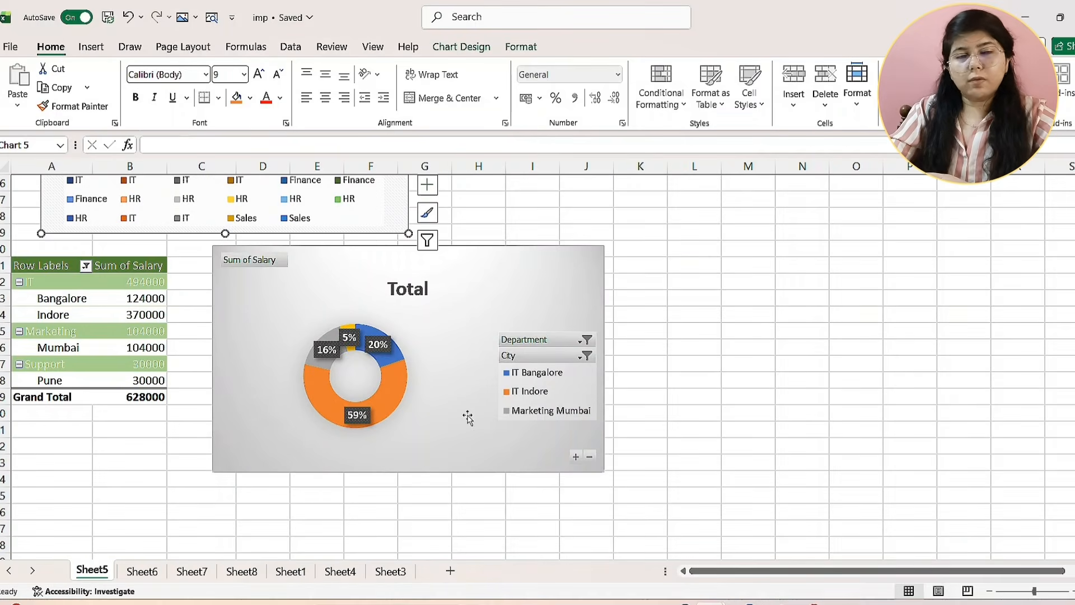
{"action": "scroll", "coordinate": [468, 416], "scroll_direction": "up", "scroll_amount": 2}
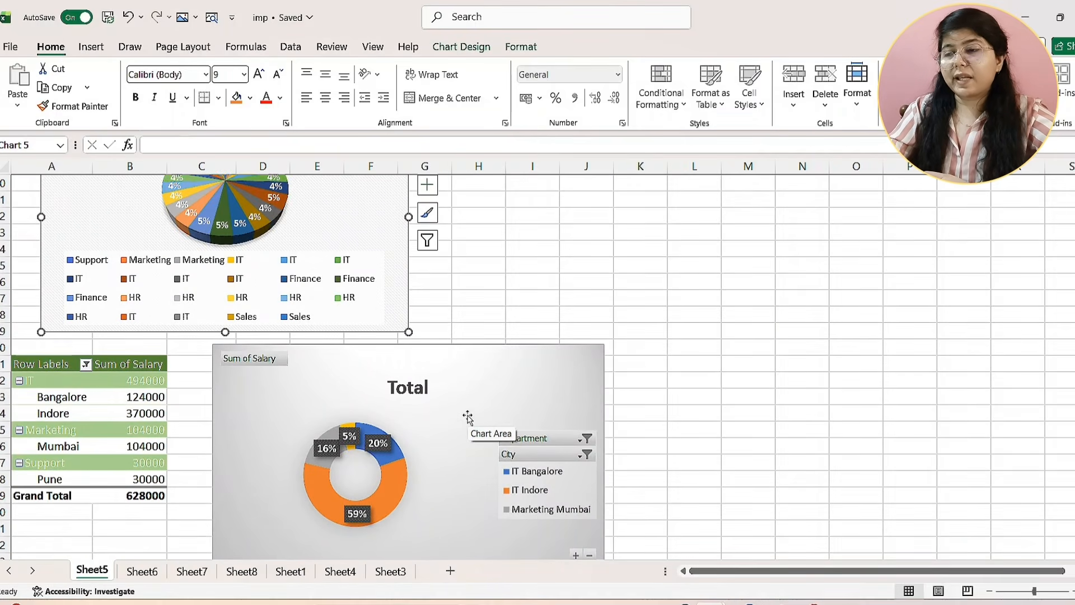
{"action": "scroll", "coordinate": [467, 417], "scroll_direction": "up", "scroll_amount": 10}
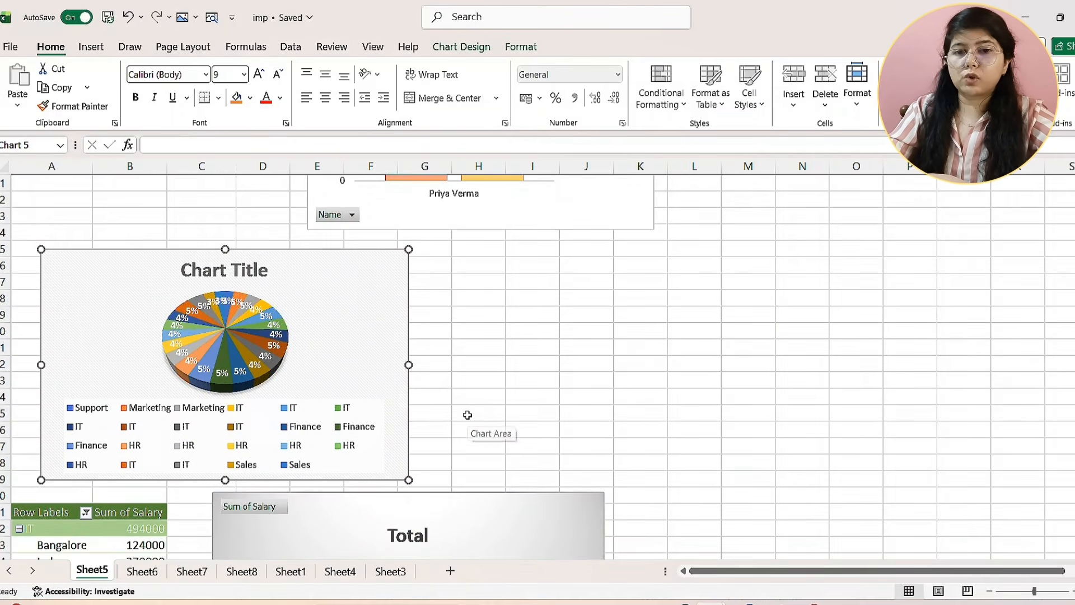
{"action": "scroll", "coordinate": [467, 418], "scroll_direction": "up", "scroll_amount": 2}
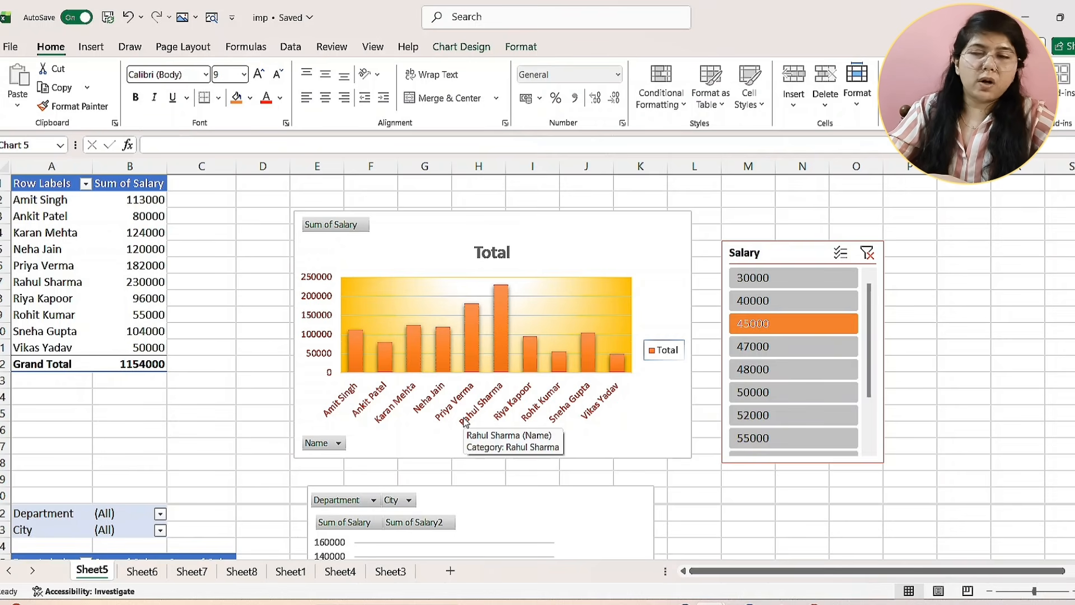
{"action": "scroll", "coordinate": [464, 423], "scroll_direction": "down", "scroll_amount": 12}
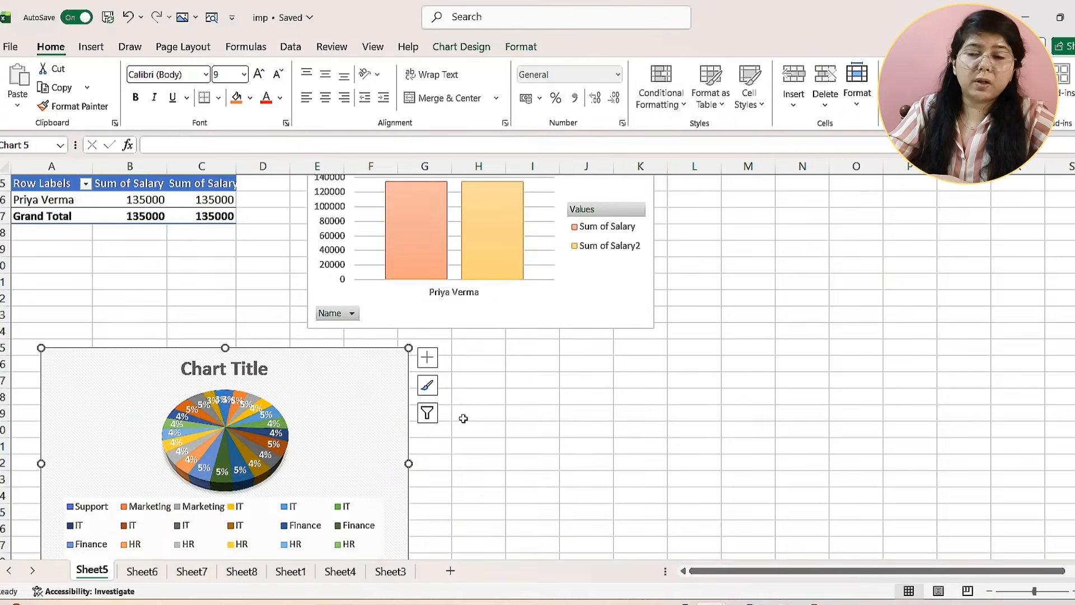
{"action": "scroll", "coordinate": [465, 422], "scroll_direction": "down", "scroll_amount": 2}
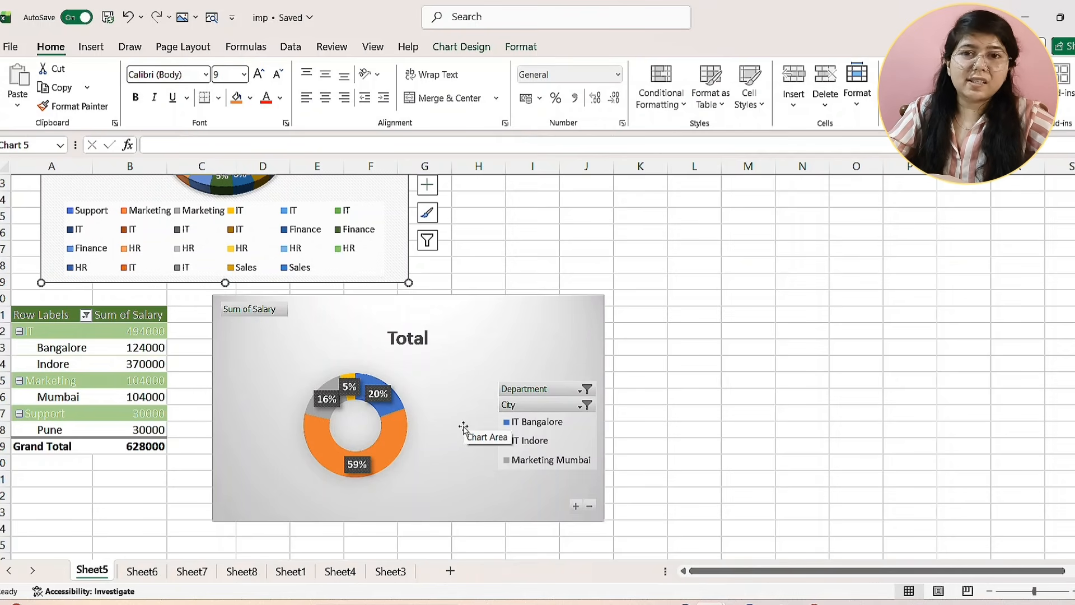
{"action": "scroll", "coordinate": [464, 428], "scroll_direction": "down", "scroll_amount": 1}
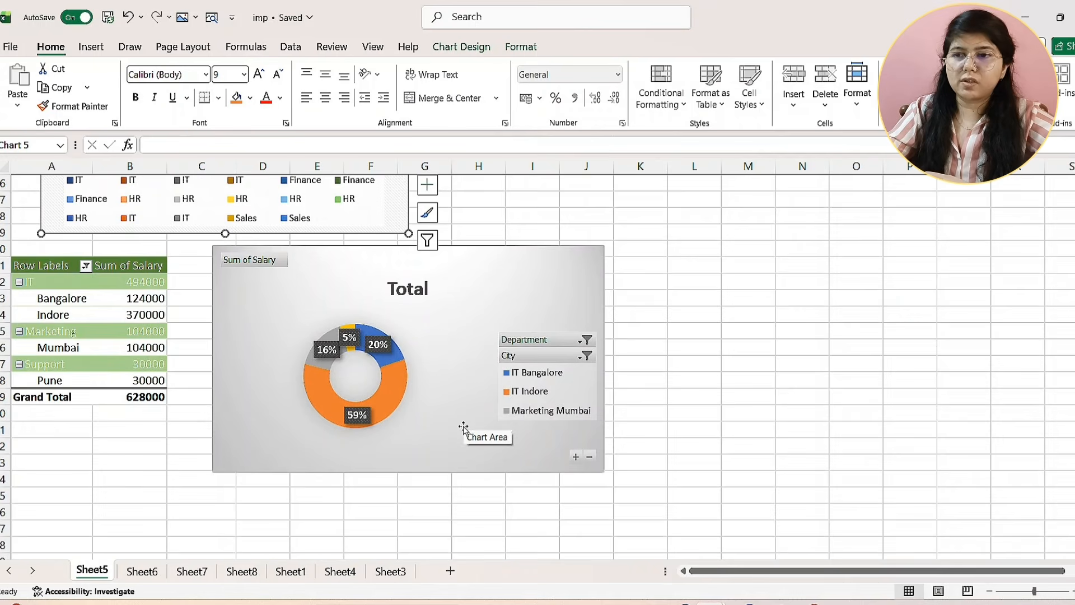
{"action": "scroll", "coordinate": [463, 428], "scroll_direction": "up", "scroll_amount": 1}
{"action": "scroll", "coordinate": [464, 428], "scroll_direction": "up", "scroll_amount": 1}
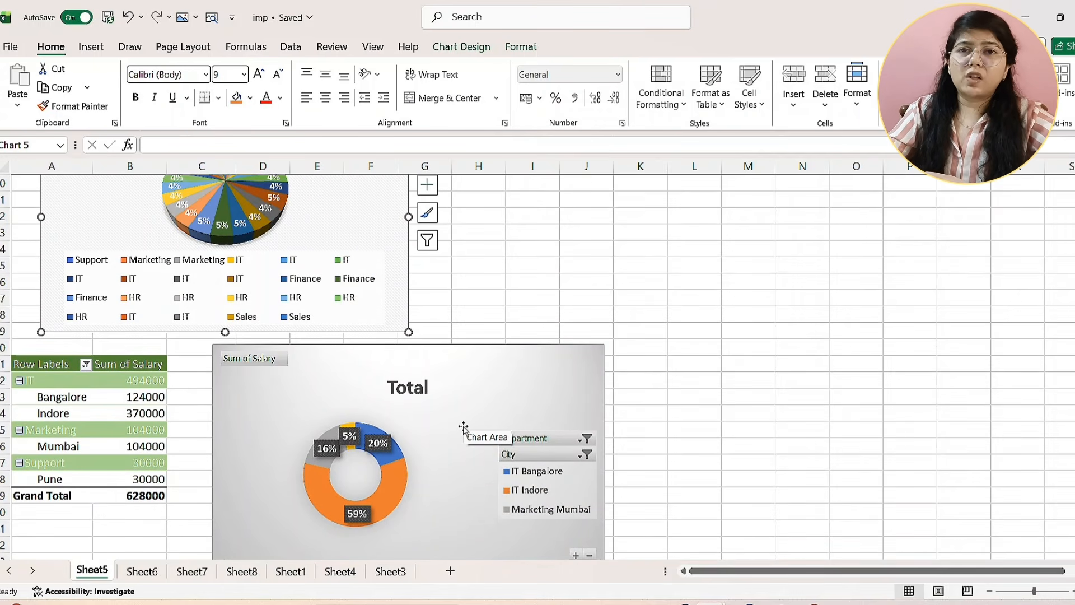
{"action": "scroll", "coordinate": [463, 429], "scroll_direction": "up", "scroll_amount": 3}
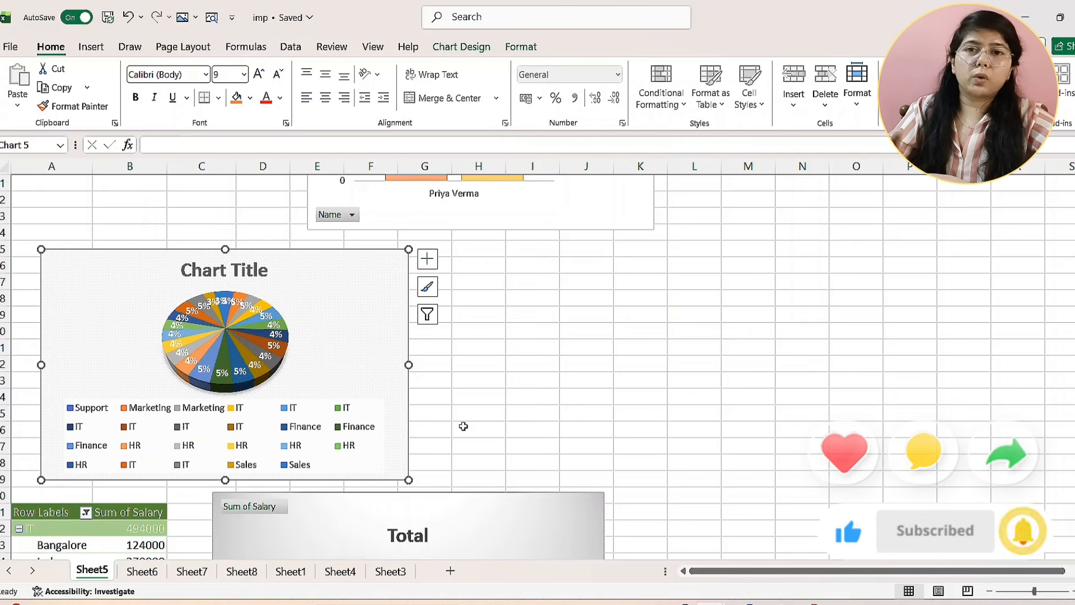
{"action": "scroll", "coordinate": [464, 428], "scroll_direction": "up", "scroll_amount": 10}
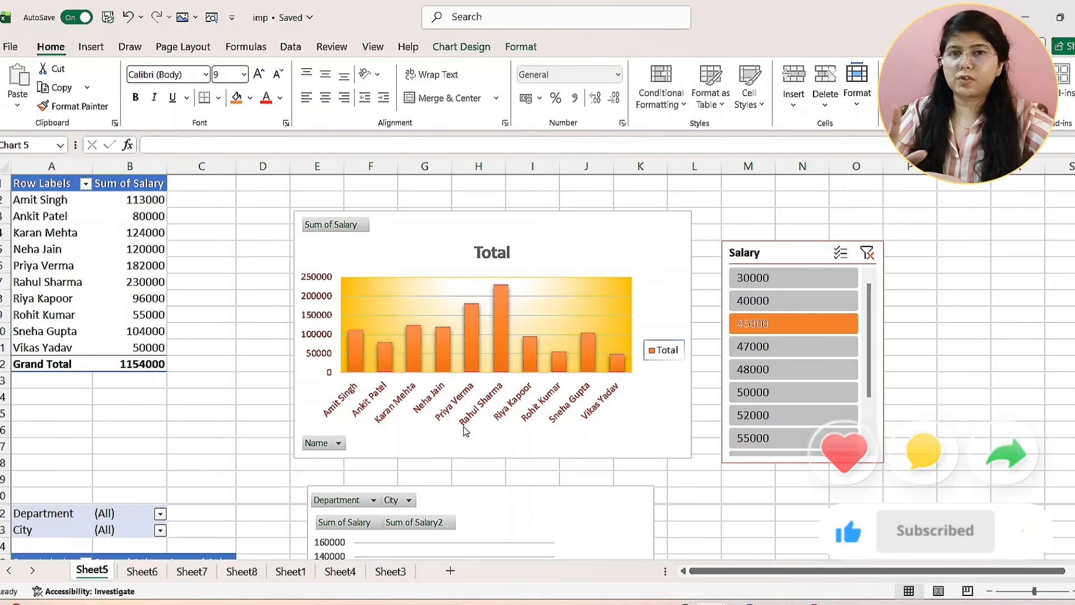
{"action": "scroll", "coordinate": [469, 418], "scroll_direction": "down", "scroll_amount": 7}
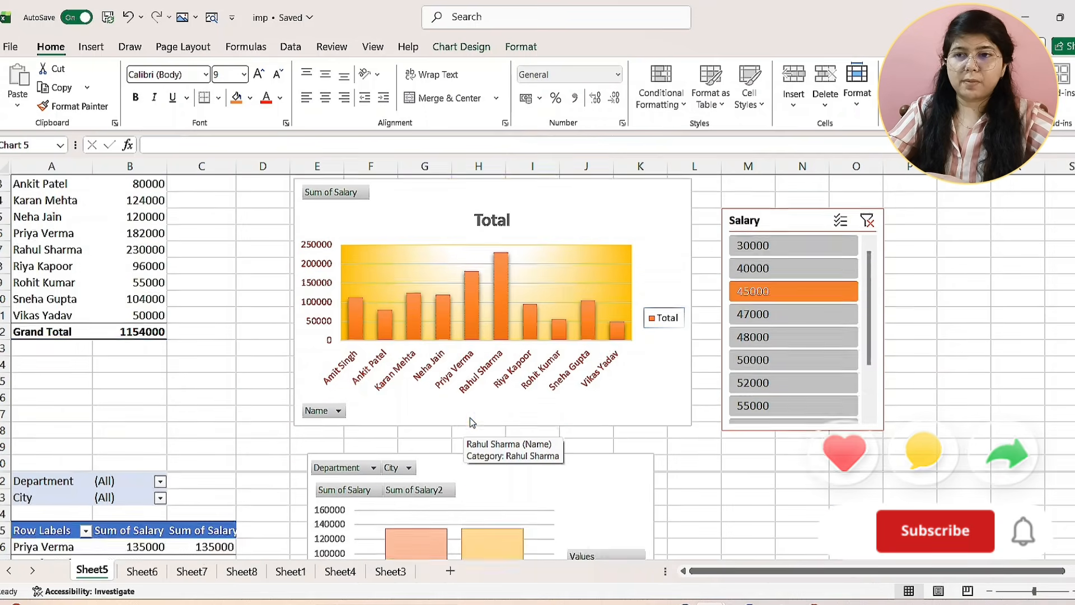